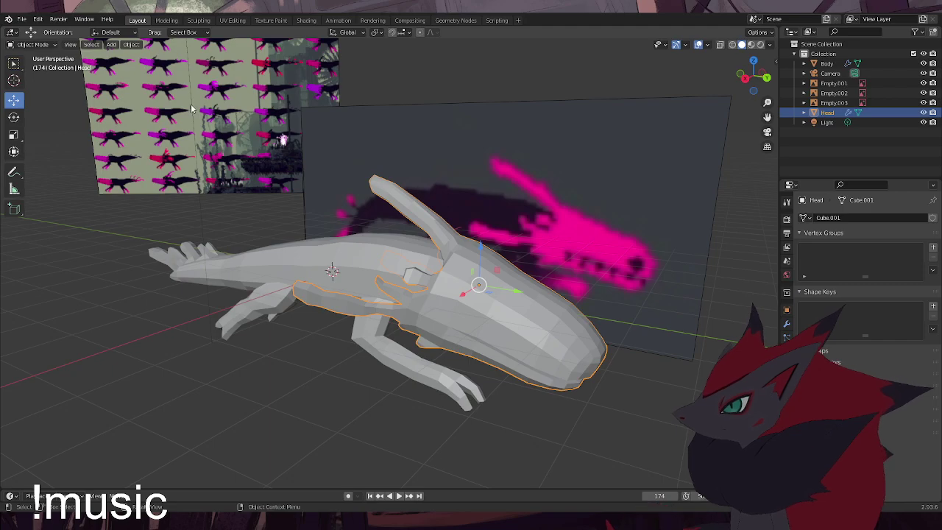
pyautogui.click(312, 408)
pyautogui.click(111, 46)
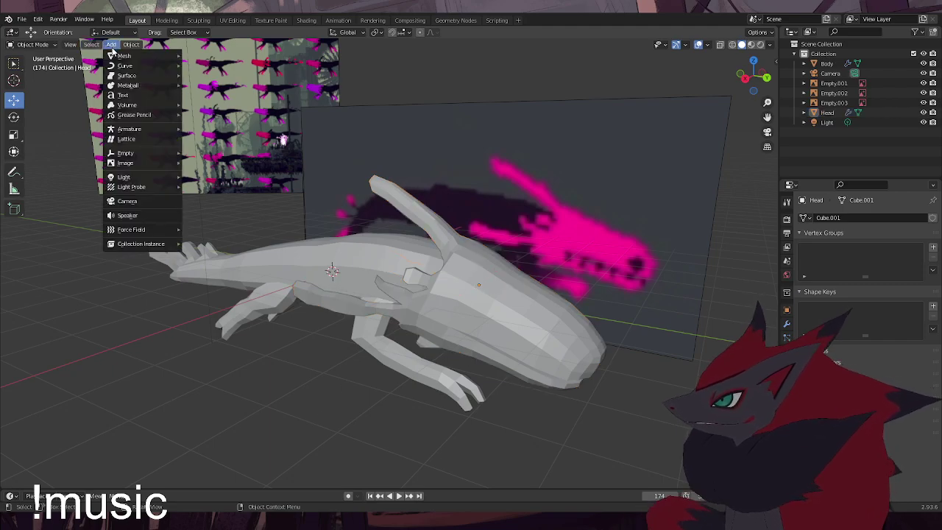
pyautogui.moveTo(122, 56)
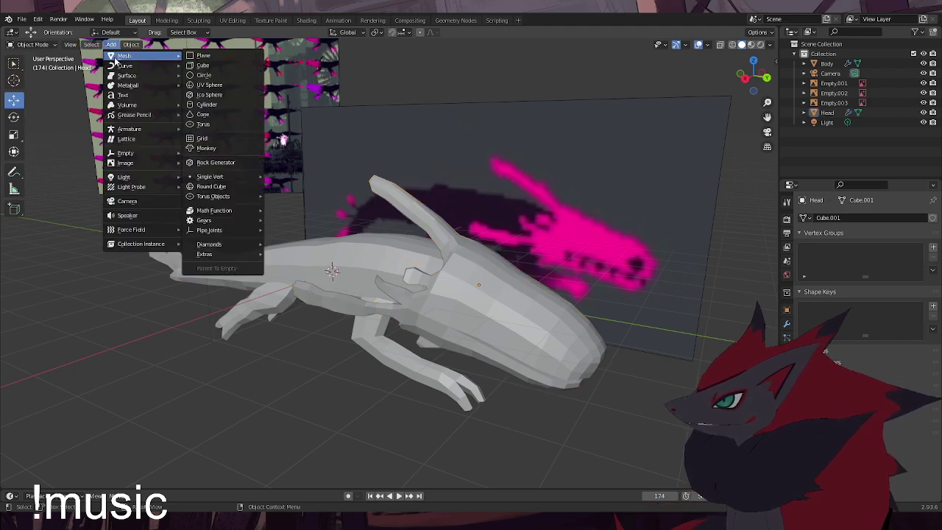
pyautogui.click(220, 86)
pyautogui.press('g')
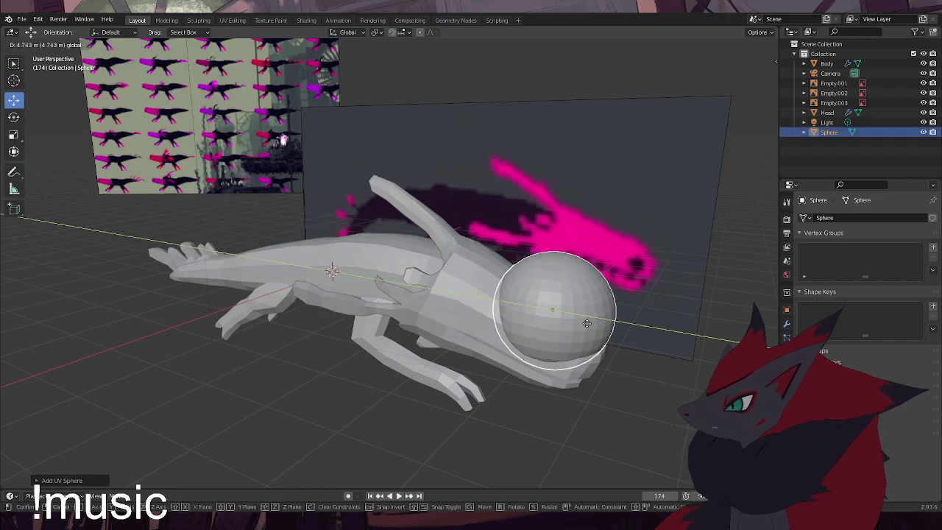
pyautogui.press('z')
pyautogui.click(559, 302)
pyautogui.moveTo(559, 302); pyautogui.dragTo(356, 363, button='middle')
pyautogui.moveTo(287, 363); pyautogui.dragTo(243, 367)
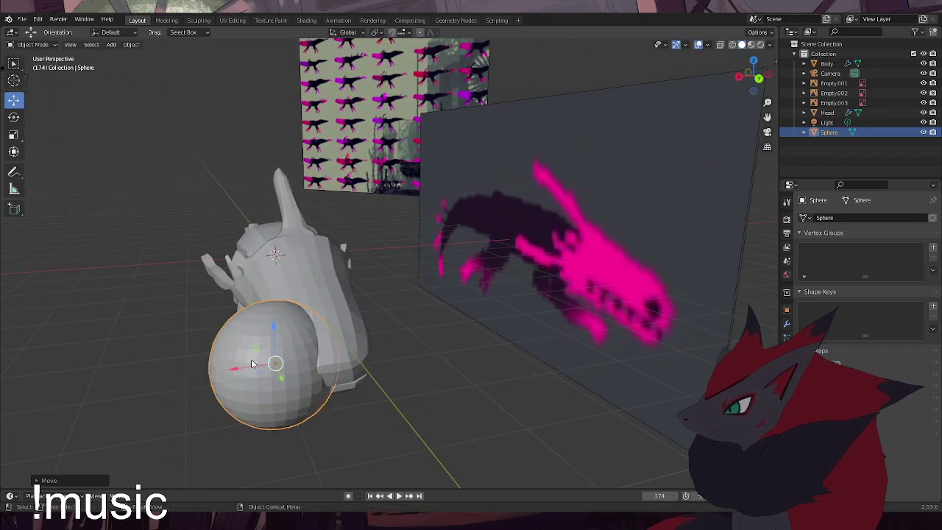
pyautogui.hotkey('ctrl', 'z')
pyautogui.hotkey('ctrl', 'z')
pyautogui.hotkey('ctrl', 'z')
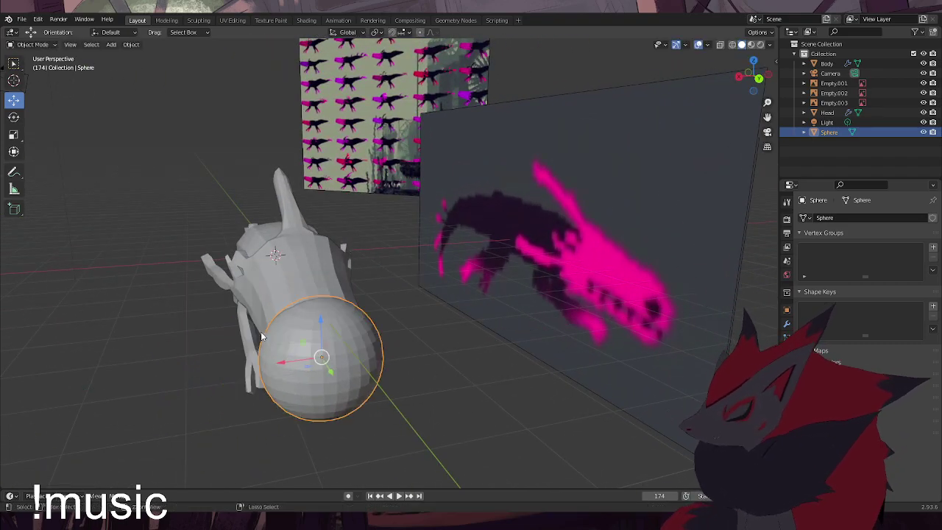
# Add a UV sphere at the 3D cursor and lower its rings to 12
pyautogui.click(111, 44)
pyautogui.moveTo(123, 56)
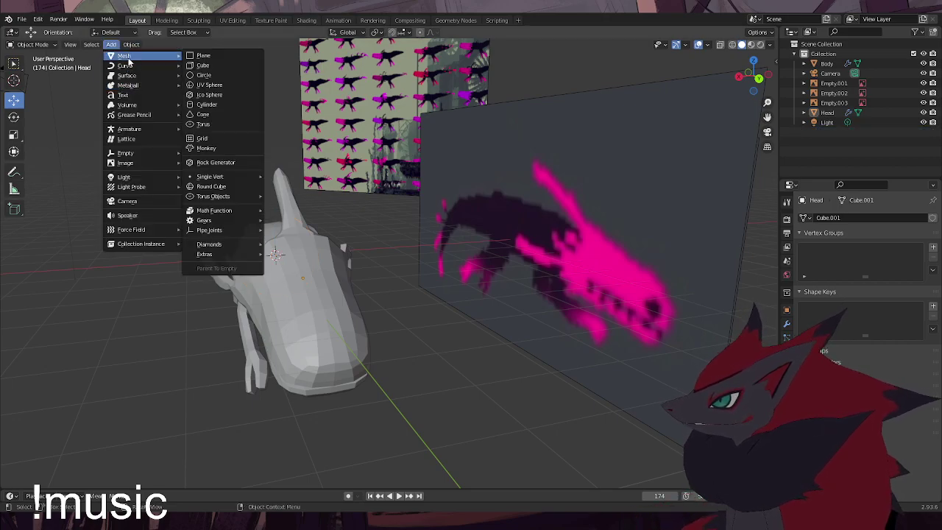
pyautogui.click(221, 85)
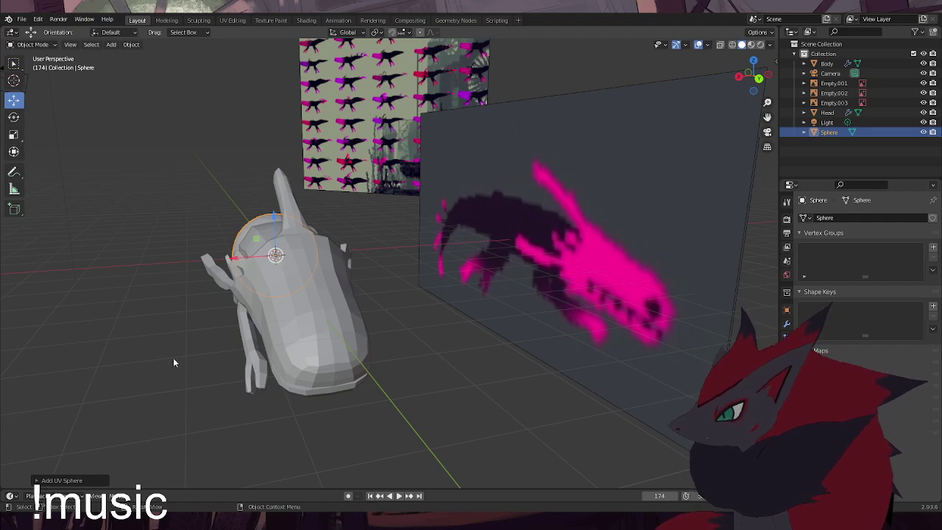
pyautogui.click(34, 481)
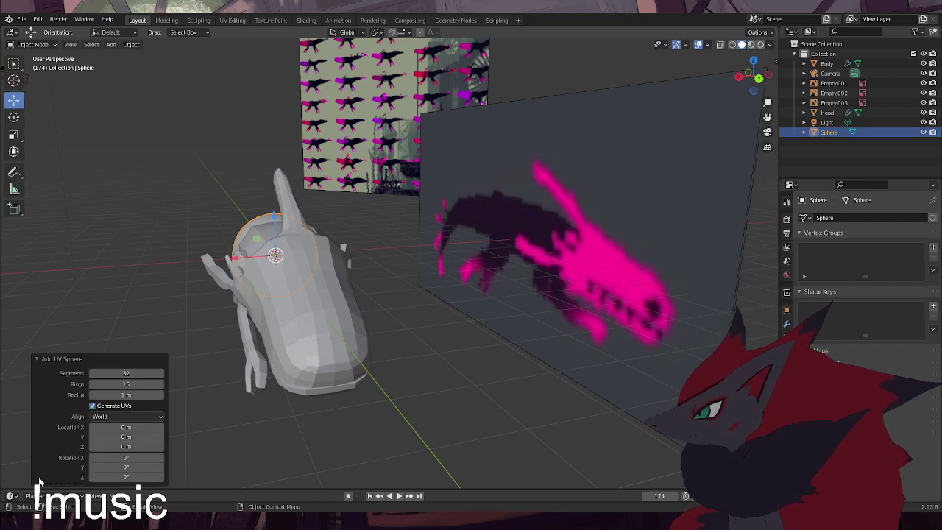
pyautogui.click(94, 386)
pyautogui.click(93, 386)
pyautogui.moveTo(202, 349); pyautogui.dragTo(416, 274, button='middle')
pyautogui.scroll(3, 369, 298)
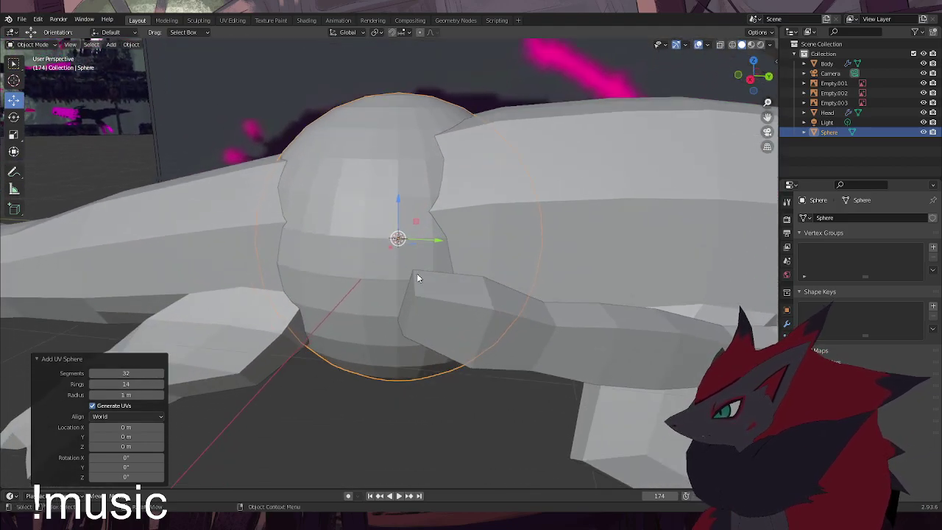
pyautogui.click(92, 385)
pyautogui.click(92, 384)
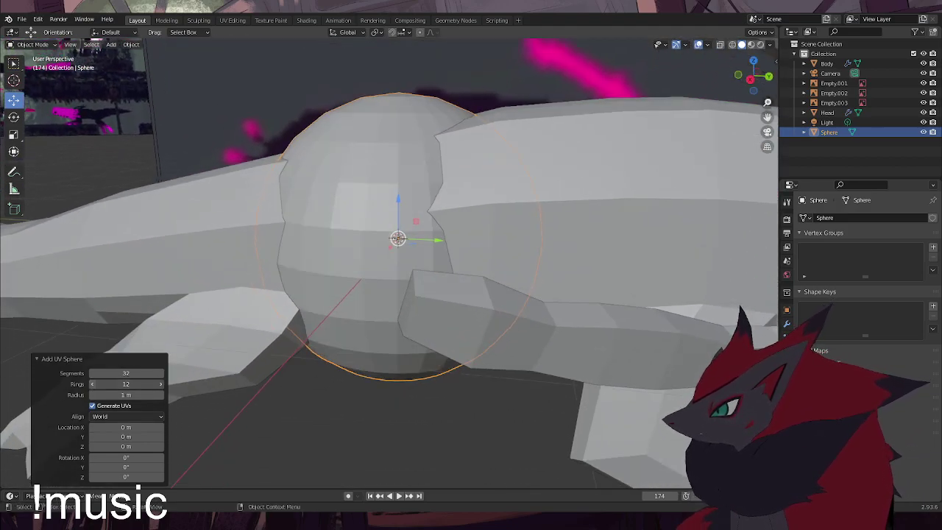
# Reduce the new sphere's resolution to 12 segments and 10 rings
pyautogui.click(92, 385)
pyautogui.click(92, 377)
pyautogui.click(92, 376)
pyautogui.click(92, 377)
pyautogui.click(92, 377)
pyautogui.click(92, 376)
pyautogui.click(92, 376)
pyautogui.click(92, 376)
pyautogui.doubleClick(92, 374)
pyautogui.click(92, 373)
pyautogui.doubleClick(92, 374)
pyautogui.doubleClick(92, 373)
pyautogui.click(92, 373)
pyautogui.doubleClick(92, 373)
pyautogui.click(92, 374)
pyautogui.click(92, 374)
pyautogui.click(92, 385)
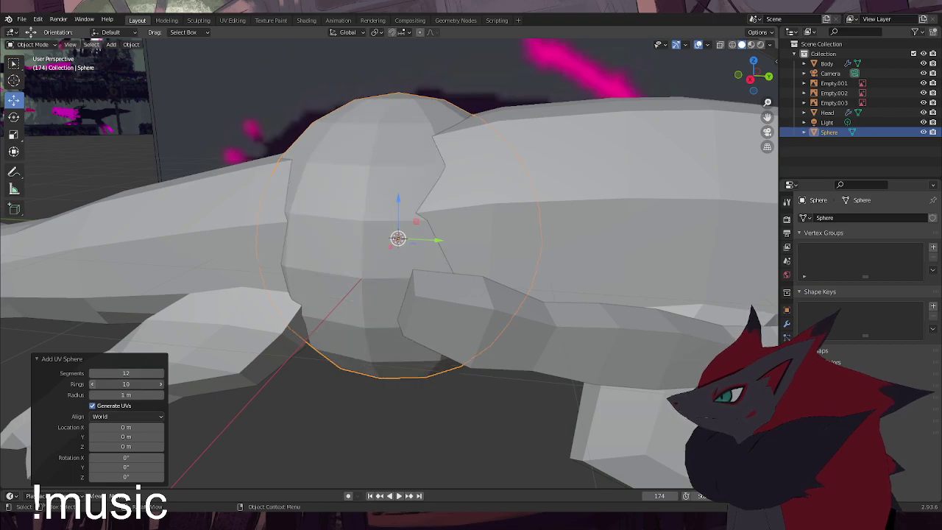
# Set the sphere's ring count to 8, keeping 12 segments
pyautogui.click(92, 384)
pyautogui.click(92, 385)
pyautogui.click(93, 385)
pyautogui.click(92, 384)
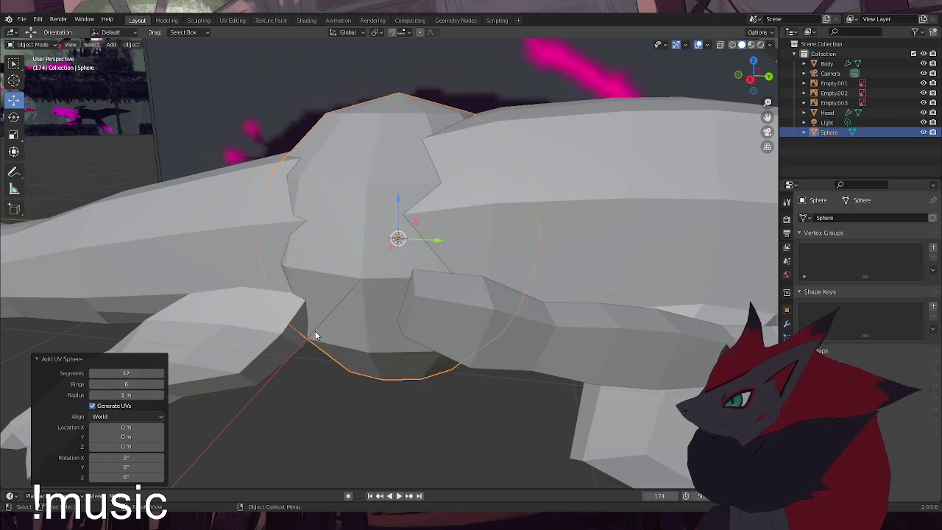
pyautogui.click(161, 384)
pyautogui.click(161, 384)
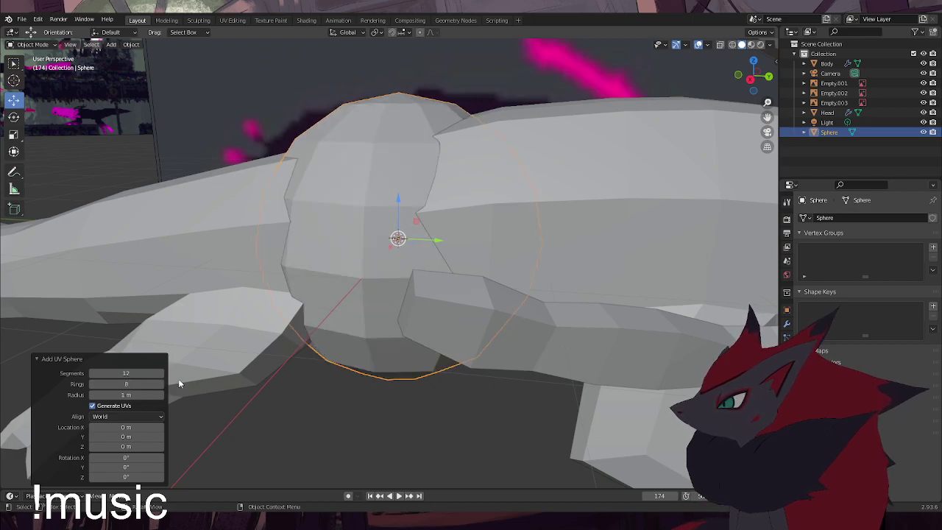
# Move the sphere about 3.09 m along the global Y axis from the body into the creature's head
pyautogui.scroll(-4, 386, 295)
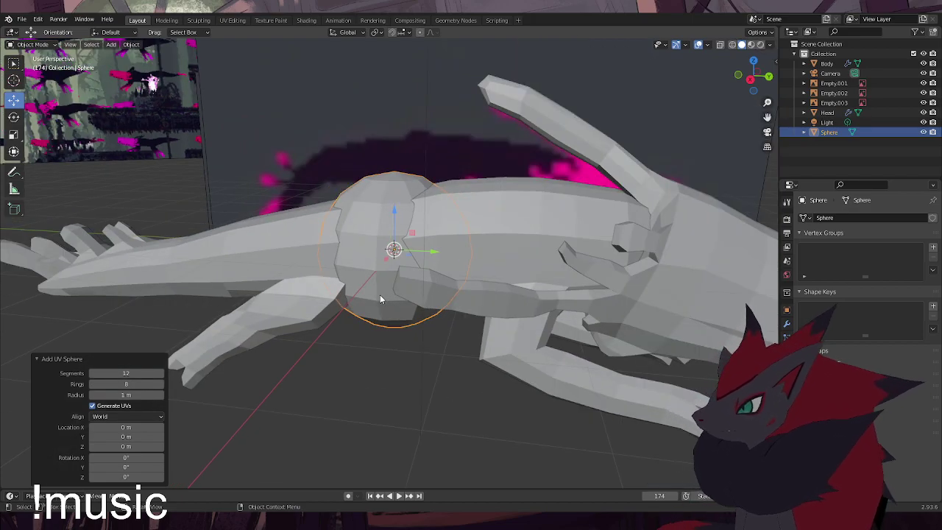
pyautogui.click(295, 425)
pyautogui.click(401, 261)
pyautogui.moveTo(433, 252); pyautogui.dragTo(695, 267)
# Rotate the sphere 90° around the global X axis
pyautogui.moveTo(695, 267); pyautogui.dragTo(509, 309, button='middle')
pyautogui.press('r')
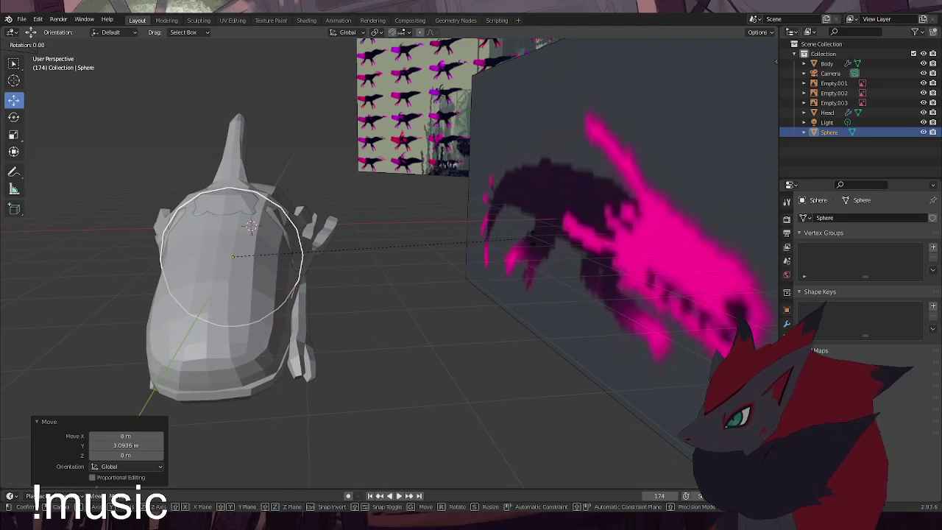
pyautogui.write('x')
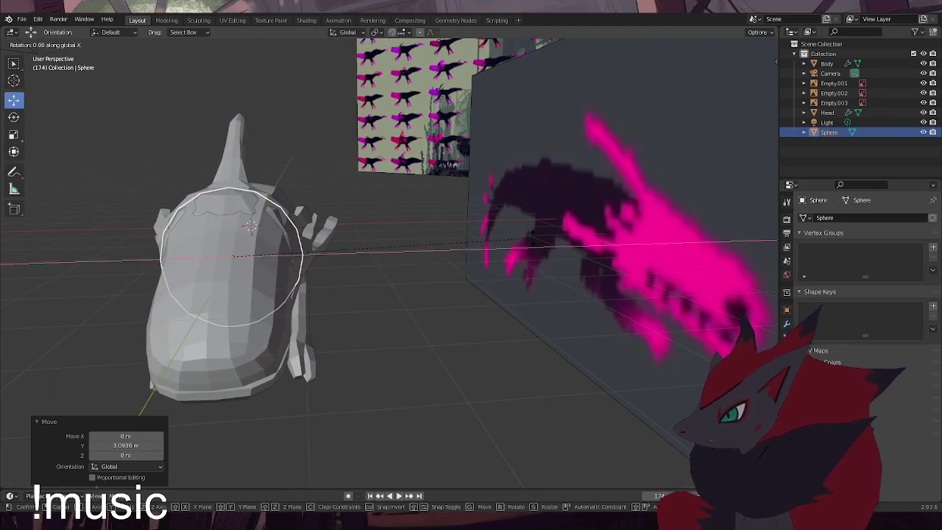
pyautogui.write('90')
pyautogui.press('Return')
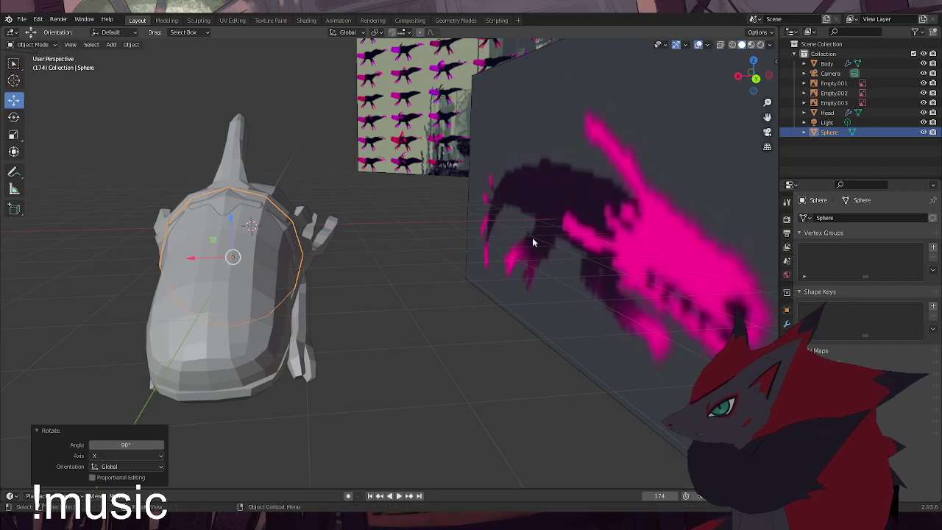
# Try rotating the sphere 90° around the global Y axis
pyautogui.press('r')
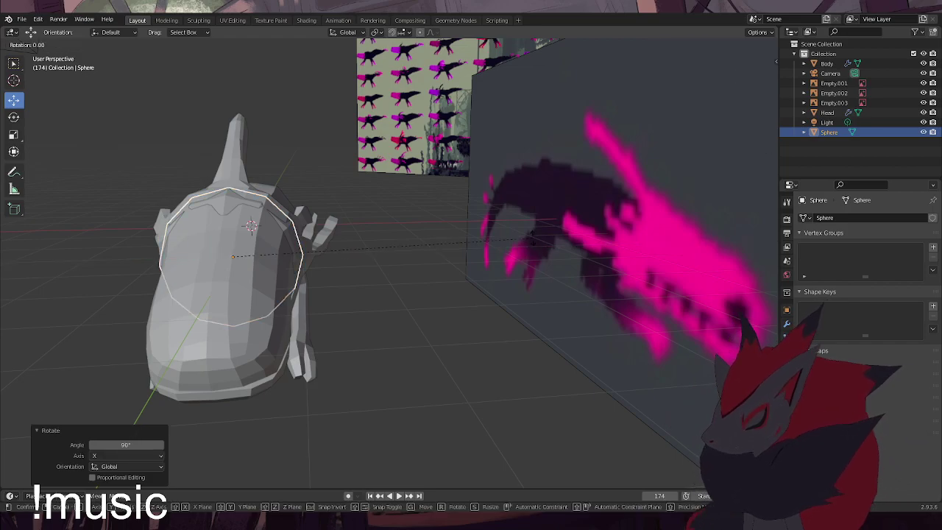
pyautogui.write('y90')
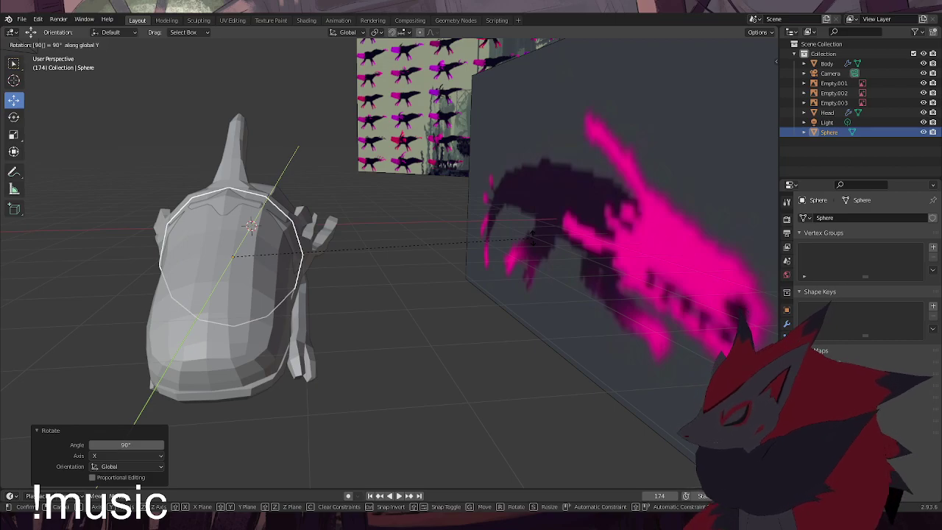
pyautogui.press('Return')
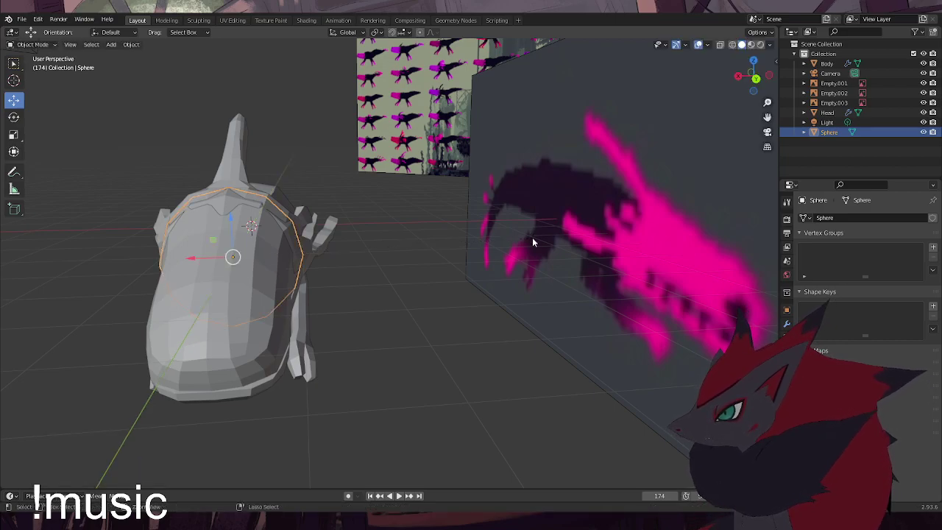
# Rotate the sphere 90° around the global Z axis
pyautogui.write('rz')
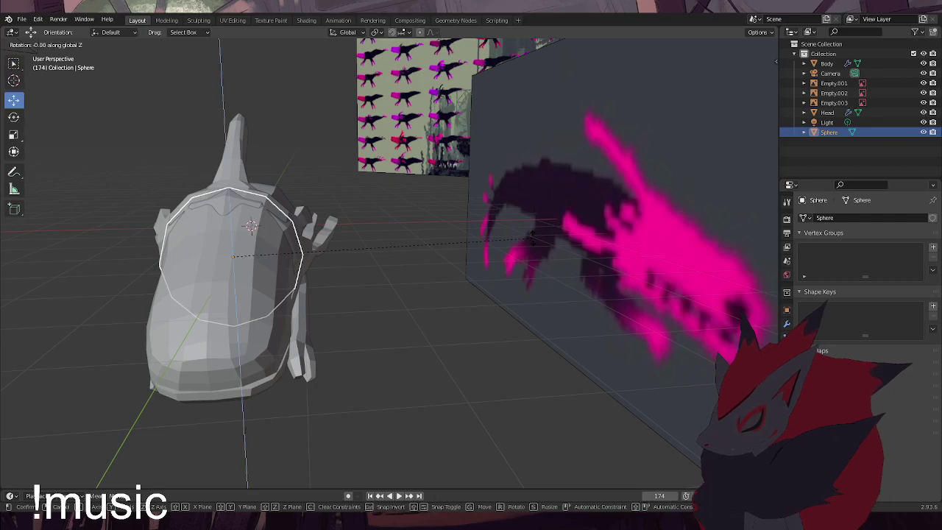
pyautogui.write('90')
pyautogui.press('Return')
# Move the sphere about 1.24 m along Y toward the snout and outward along X to the side of the head
pyautogui.moveTo(237, 272); pyautogui.dragTo(301, 286, button='middle')
pyautogui.press('g')
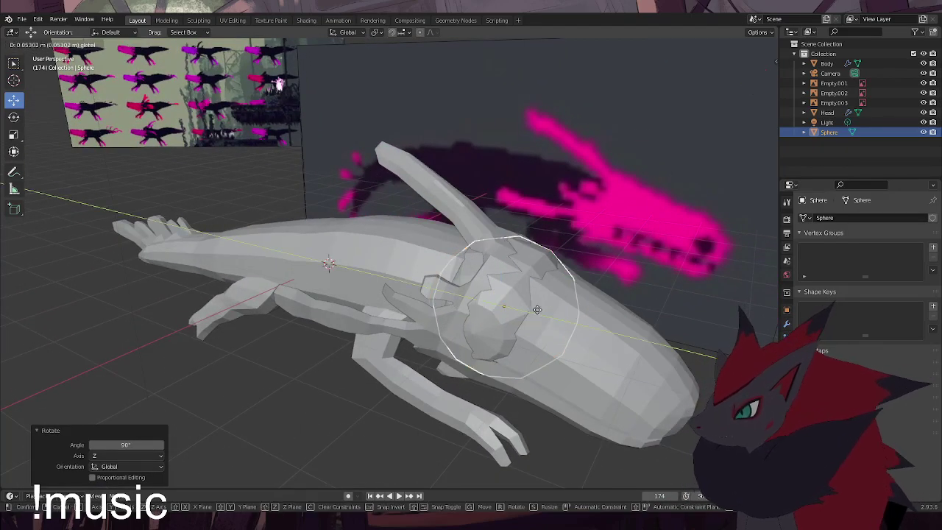
pyautogui.press('y')
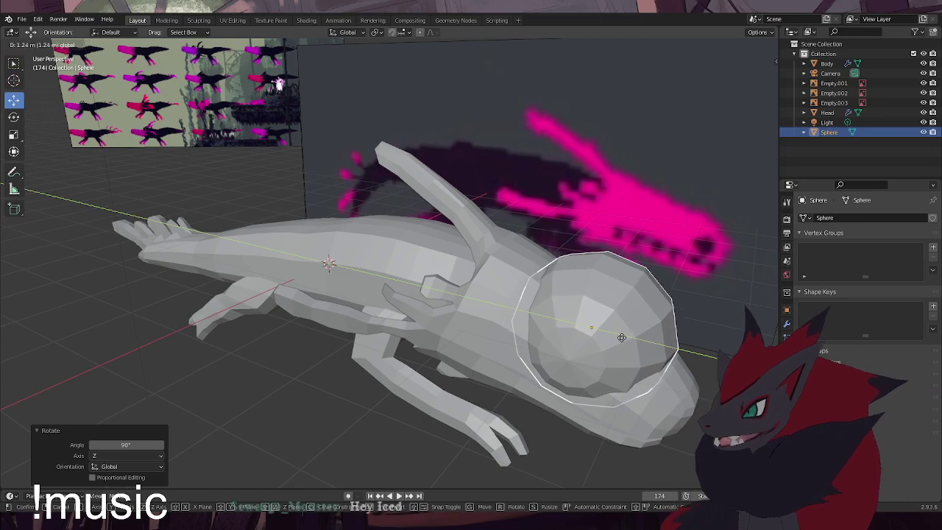
pyautogui.click(622, 337)
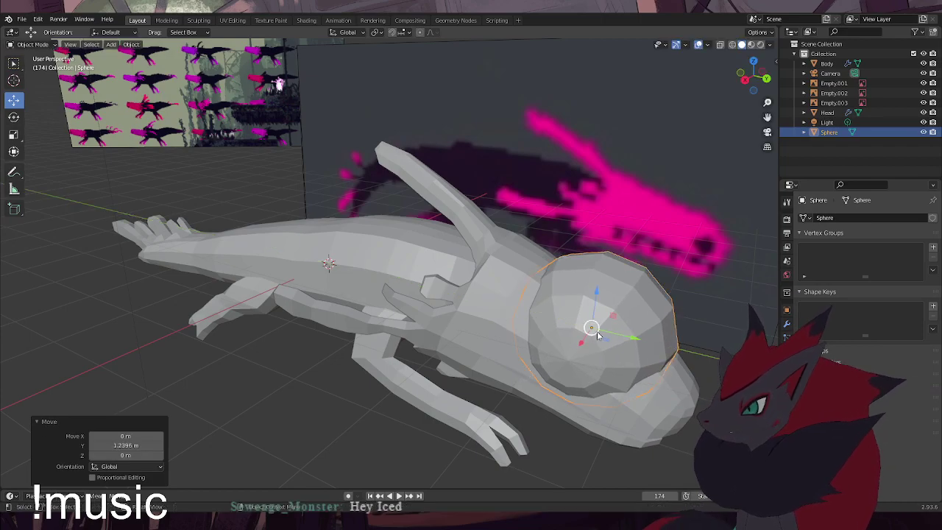
pyautogui.press('g')
pyautogui.press('x')
pyautogui.click(555, 361)
# Move the sphere about 0.48 m further along Y and scale it down uniformly to about 0.226
pyautogui.press('g')
pyautogui.press('y')
pyautogui.click(639, 337)
pyautogui.press('s')
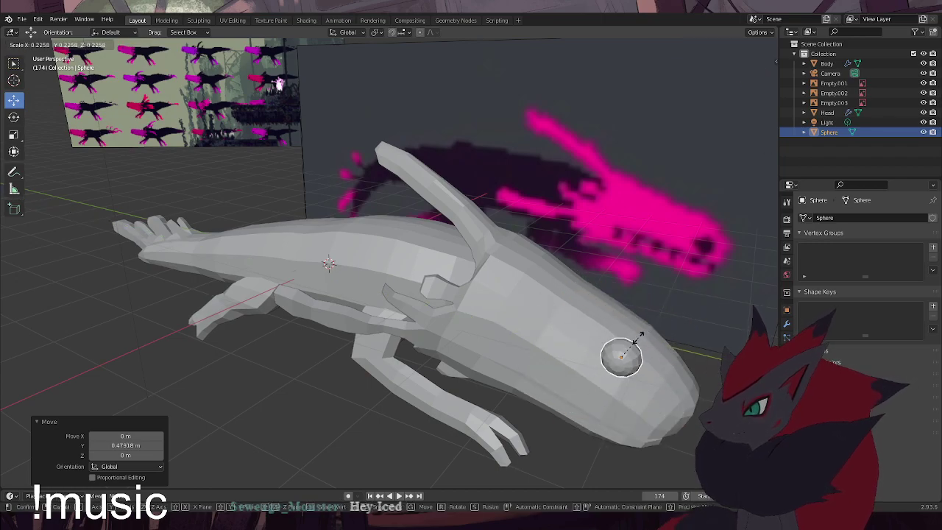
pyautogui.click(597, 380)
# In the right orthographic view, move the sphere about 0.35 m in Y and -0.49 m in Z to the tip of the snout
pyautogui.press('KP_7')
pyautogui.press('ctrl+KP_1')
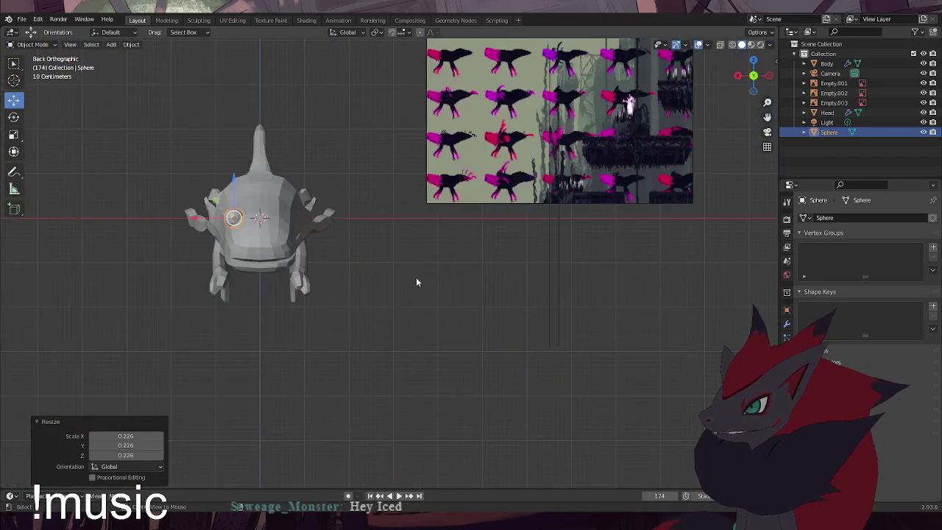
pyautogui.press('Left')
pyautogui.press('KP_3')
pyautogui.scroll(2, 589, 296)
pyautogui.keyDown('shift'); pyautogui.moveTo(600, 292); pyautogui.dragTo(275, 333, button='middle'); pyautogui.keyUp('shift')
pyautogui.moveTo(433, 224); pyautogui.dragTo(434, 225)
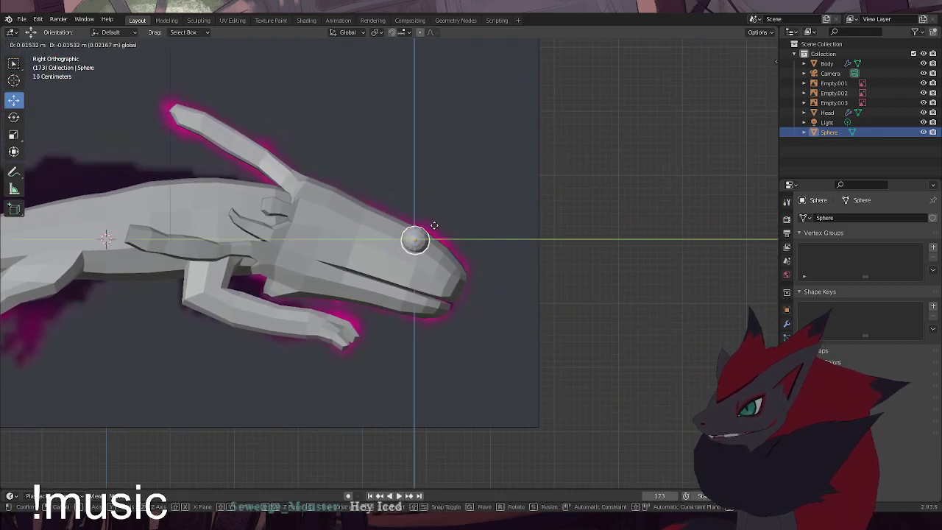
pyautogui.click(456, 257)
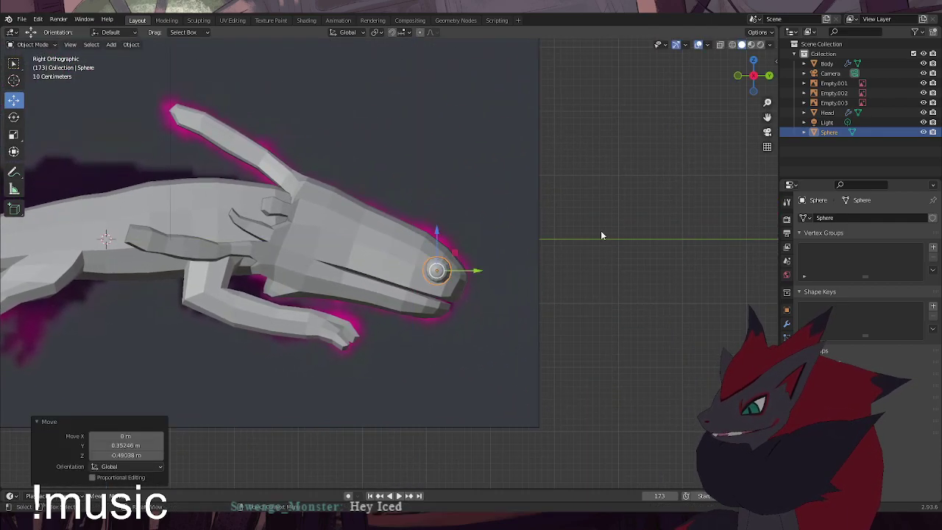
# Turn on X-ray and shift the sphere about -0.06 m in Y and -0.02 m in Z over the reference's dark snout spot
pyautogui.click(719, 45)
pyautogui.scroll(5, 457, 294)
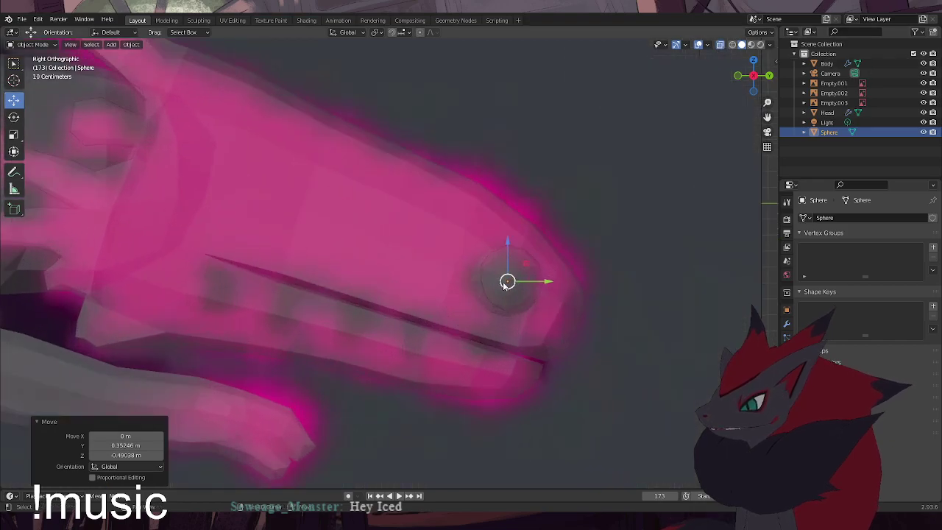
pyautogui.scroll(1, 485, 293)
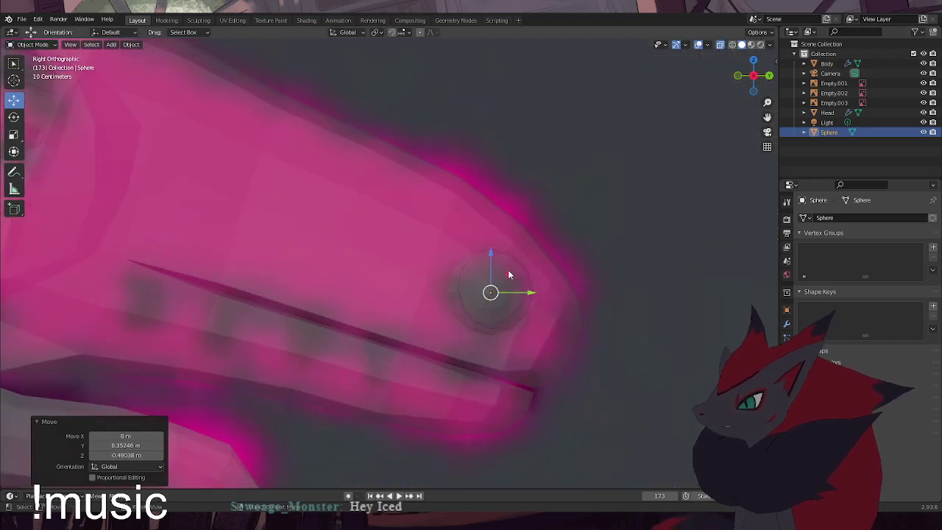
pyautogui.click(508, 272)
pyautogui.click(511, 293)
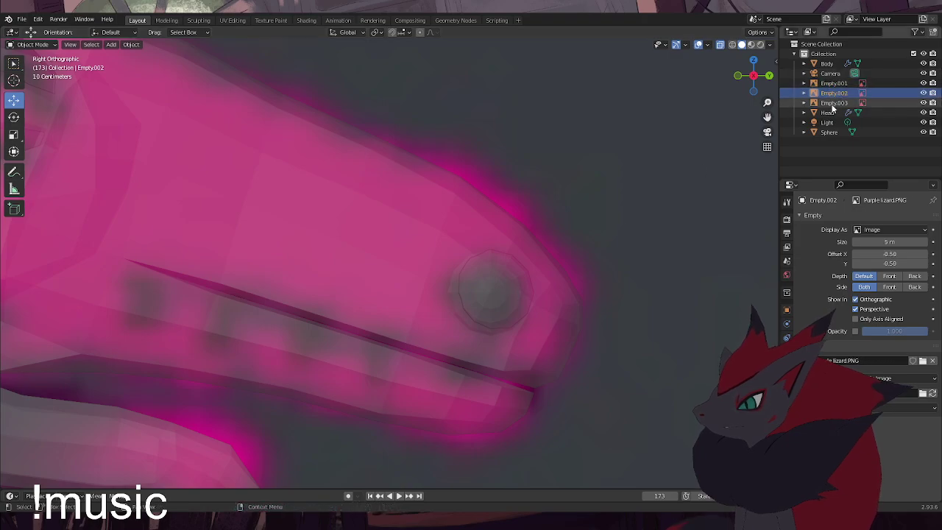
pyautogui.click(829, 132)
pyautogui.press('g')
pyautogui.hotkey('shift', 'x')
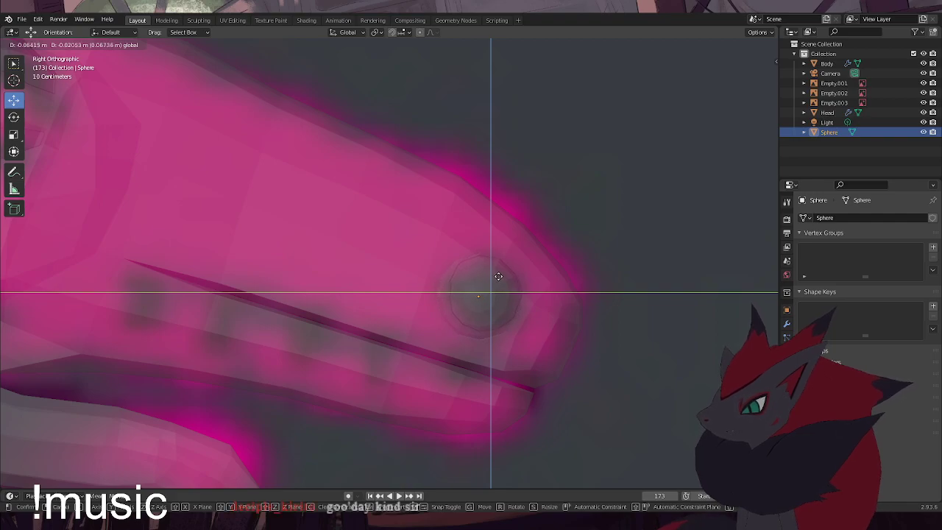
pyautogui.click(499, 276)
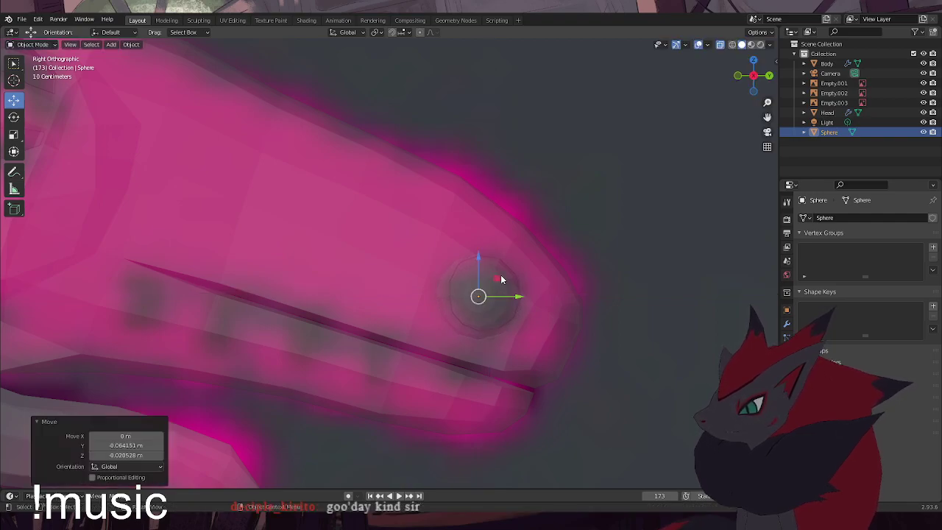
pyautogui.scroll(-3, 501, 280)
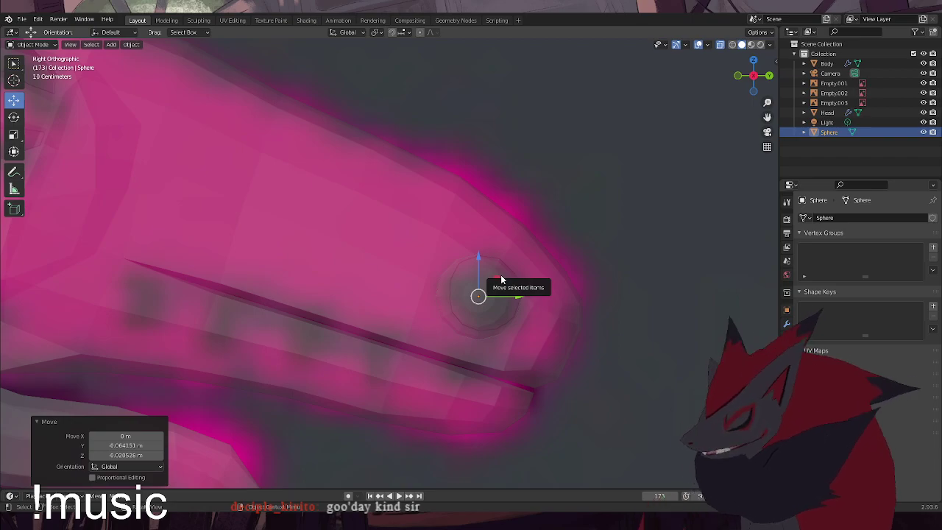
pyautogui.moveTo(509, 302); pyautogui.dragTo(472, 309, button='middle')
pyautogui.scroll(-5, 436, 317)
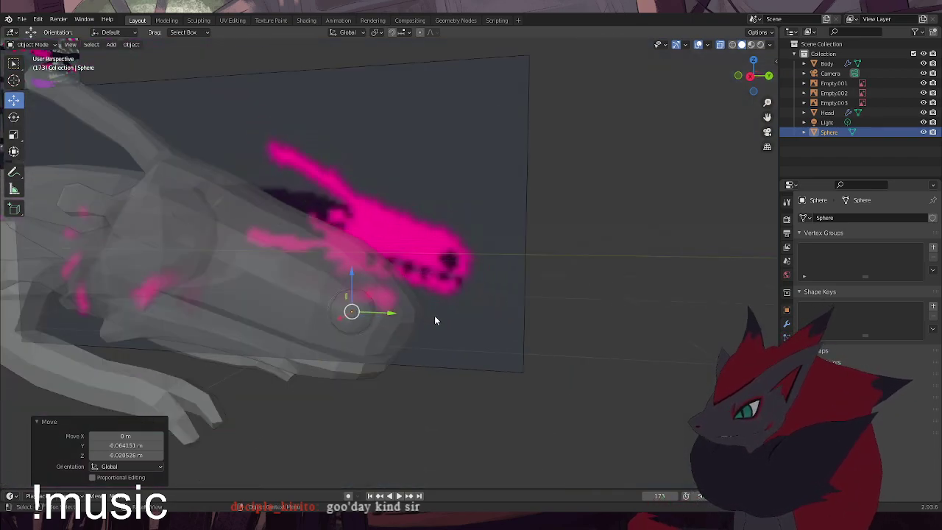
# Move the sphere about 0.018 m outward along X from the side of the snout and turn off X-ray
pyautogui.press('g')
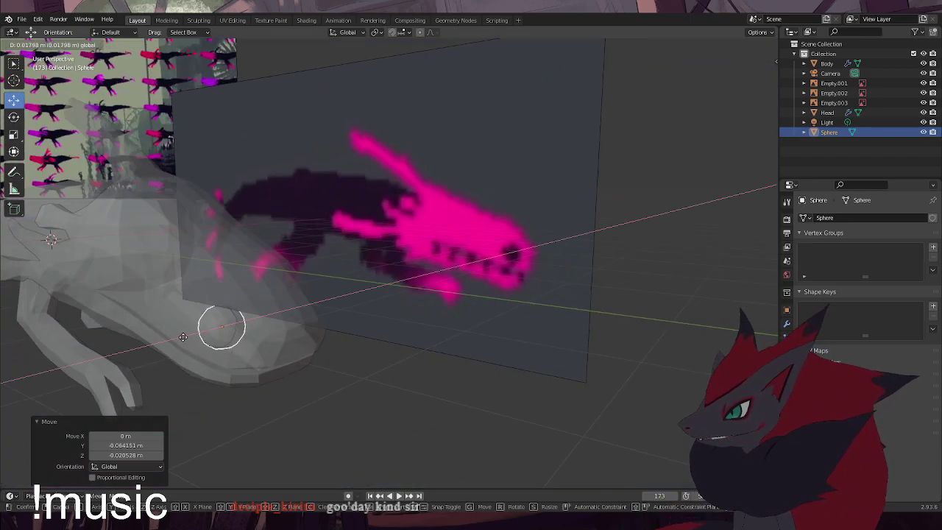
pyautogui.click(185, 335)
pyautogui.click(720, 45)
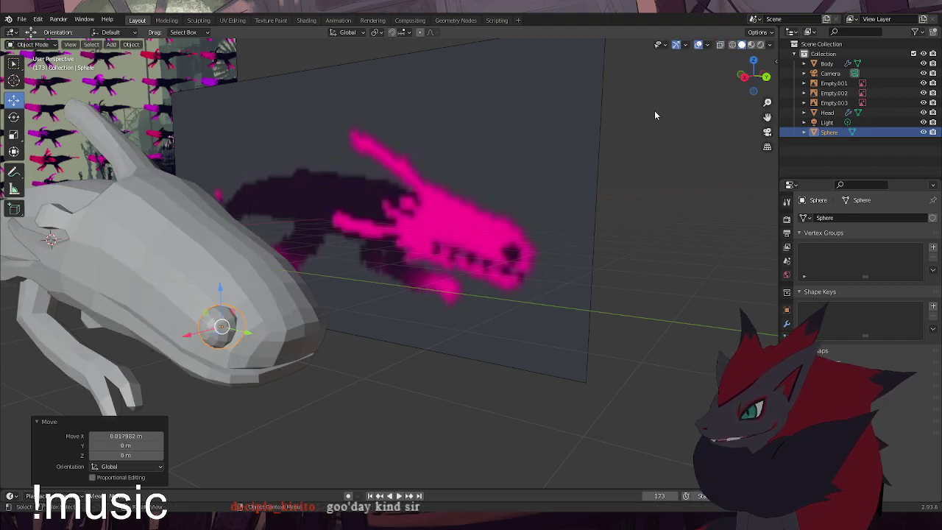
# Nudge the sphere about 0.02 m further outward along X from the side of the snout
pyautogui.scroll(2, 293, 379)
pyautogui.keyDown('shift'); pyautogui.moveTo(284, 368); pyautogui.dragTo(427, 331, button='middle'); pyautogui.keyUp('shift')
pyautogui.scroll(2, 397, 335)
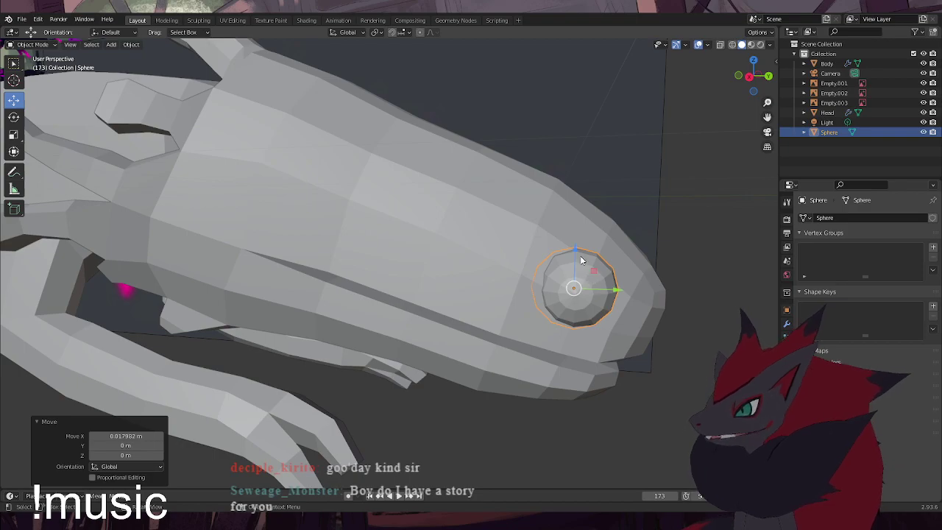
pyautogui.moveTo(581, 260); pyautogui.dragTo(534, 272, button='middle')
pyautogui.moveTo(278, 371); pyautogui.dragTo(273, 374)
pyautogui.moveTo(318, 363); pyautogui.dragTo(374, 359, button='middle')
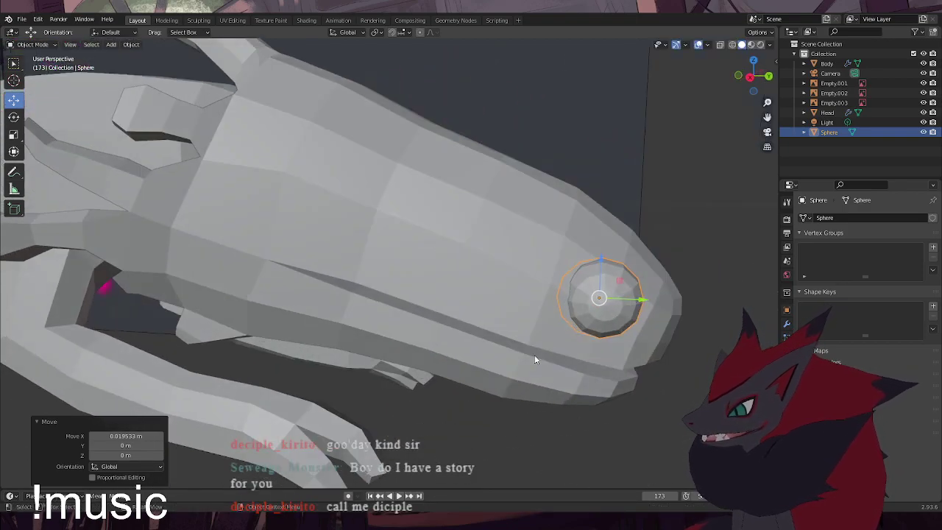
# Shift the sphere in the horizontal plane by about -0.005 m in X and -0.026 m in Y
pyautogui.moveTo(620, 309); pyautogui.dragTo(536, 346, button='middle')
pyautogui.moveTo(250, 439); pyautogui.dragTo(273, 428, button='middle')
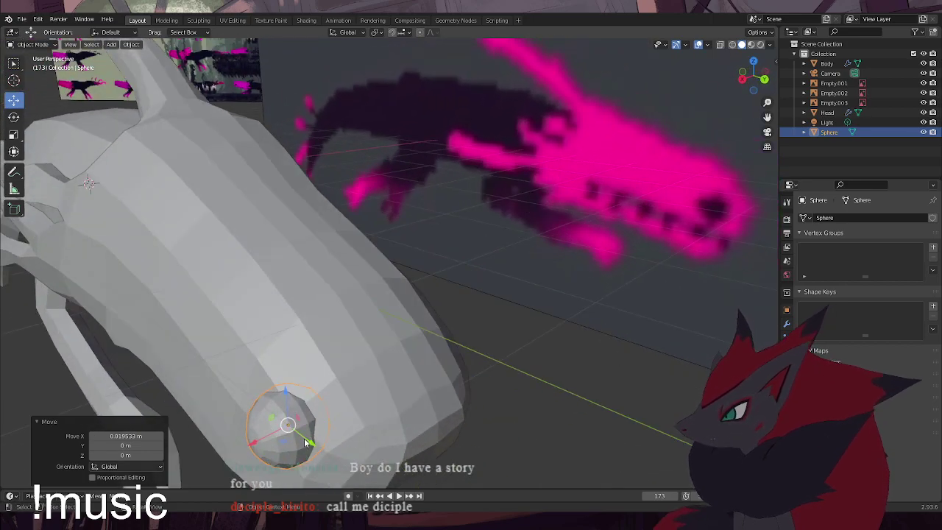
pyautogui.press('g')
pyautogui.hotkey('shift', 'z')
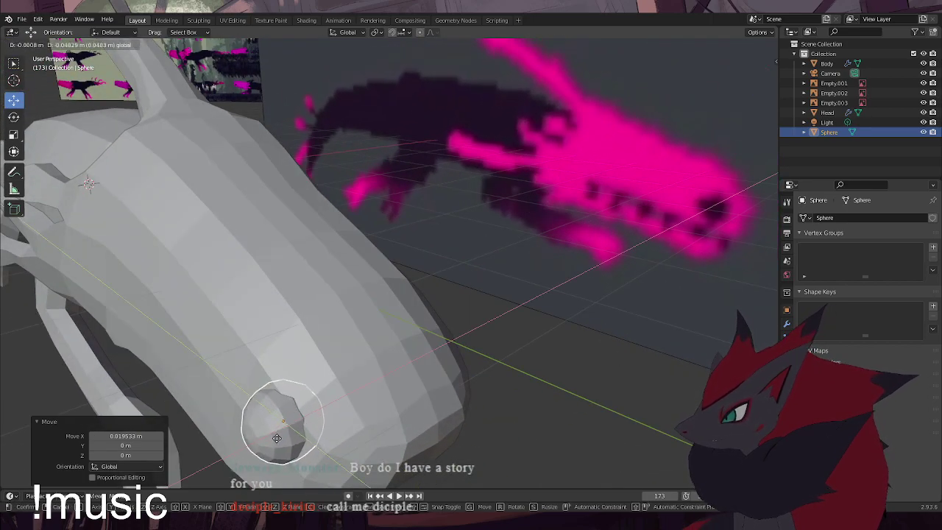
pyautogui.click(280, 439)
# In the right orthographic view, move the sphere about 0.018 m in Y and 0.028 m in Z
pyautogui.keyDown('alt'); pyautogui.moveTo(355, 417); pyautogui.dragTo(413, 317, button='middle'); pyautogui.keyUp('alt')
pyautogui.scroll(3, 599, 276)
pyautogui.press('g')
pyautogui.hotkey('shift', 'x')
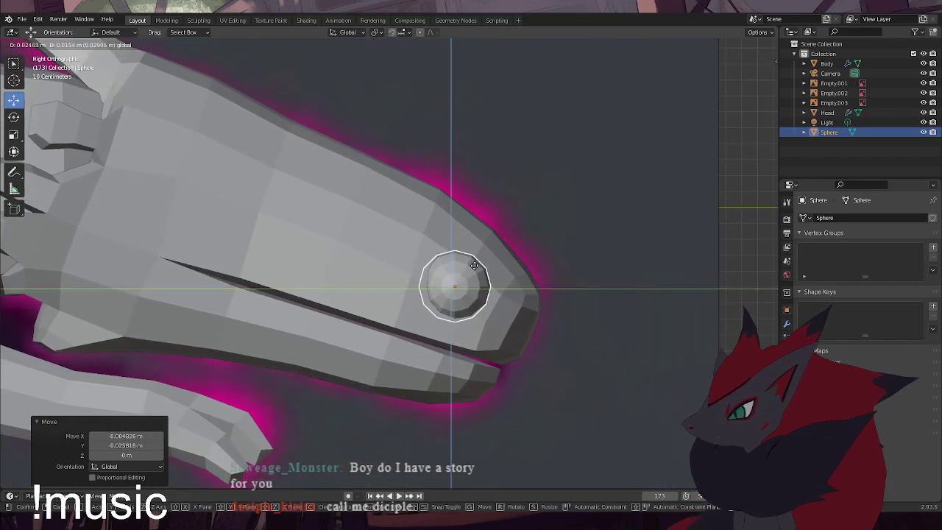
pyautogui.click(474, 267)
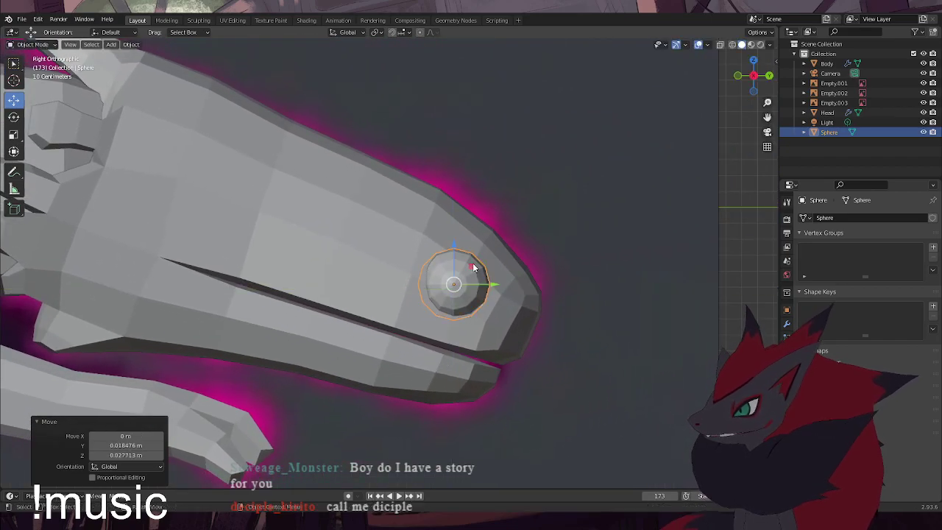
# Using X-ray, shift the sphere about 0.009 m in Y and 0.009 m in Z over the dark spot, then turn X-ray off
pyautogui.click(720, 45)
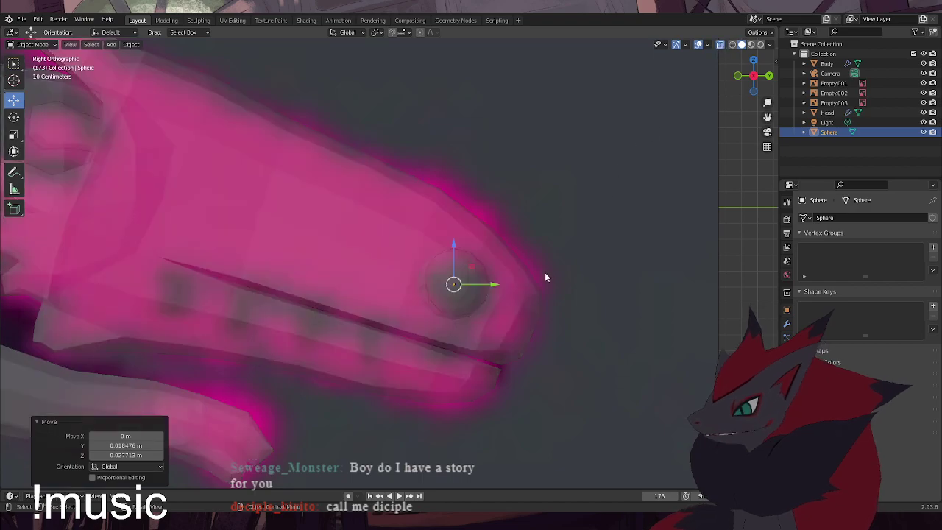
pyautogui.press('g')
pyautogui.hotkey('shift', 'x')
pyautogui.click(479, 265)
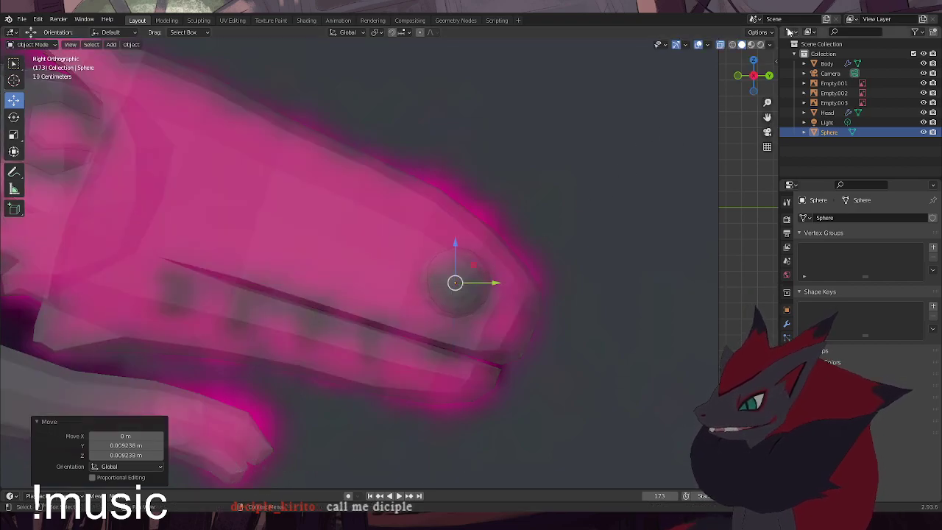
pyautogui.click(720, 44)
pyautogui.click(581, 297)
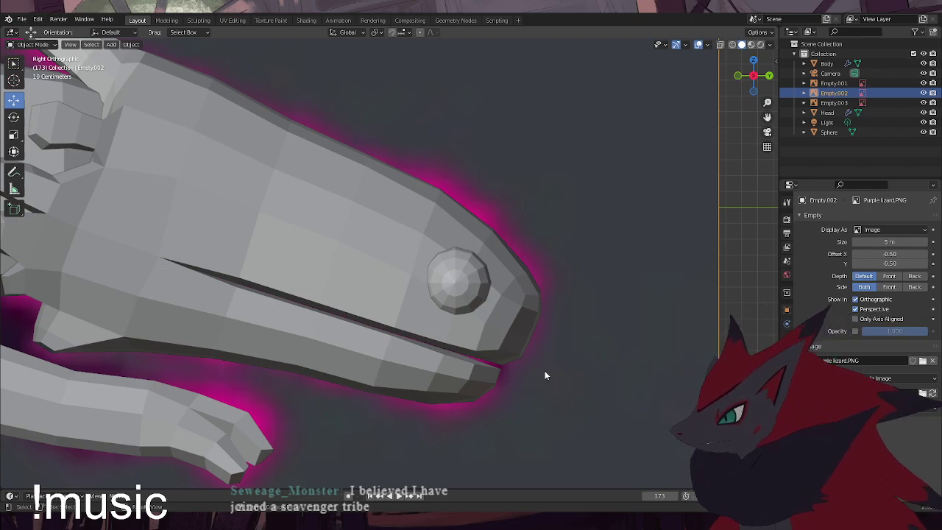
pyautogui.click(473, 295)
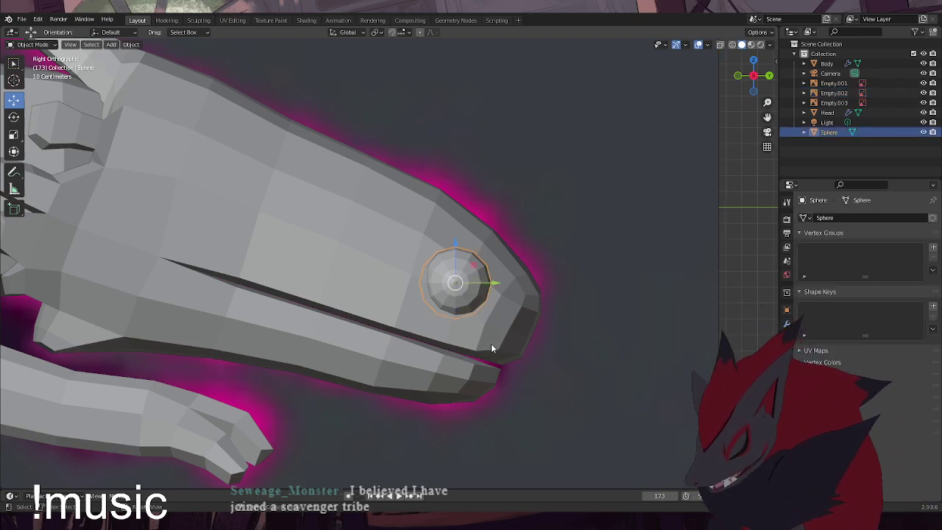
pyautogui.press('r')
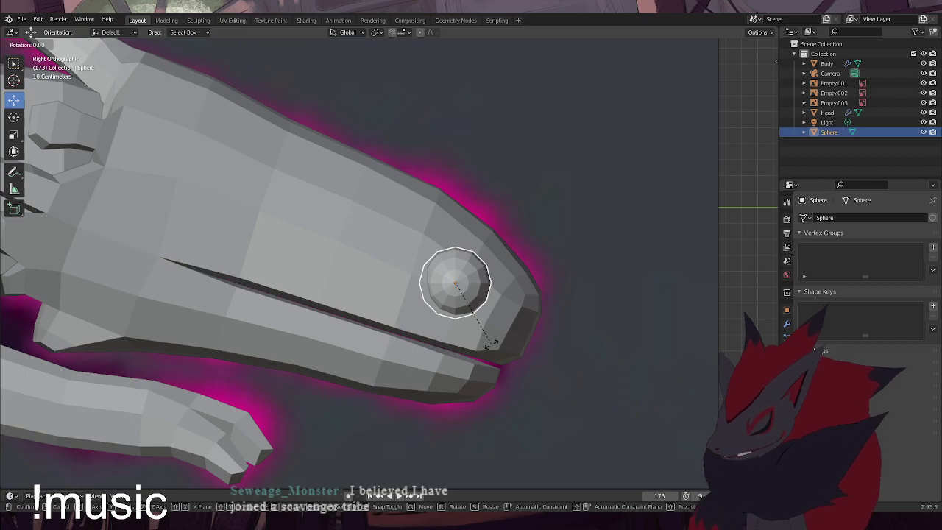
pyautogui.press('x')
pyautogui.press('Escape')
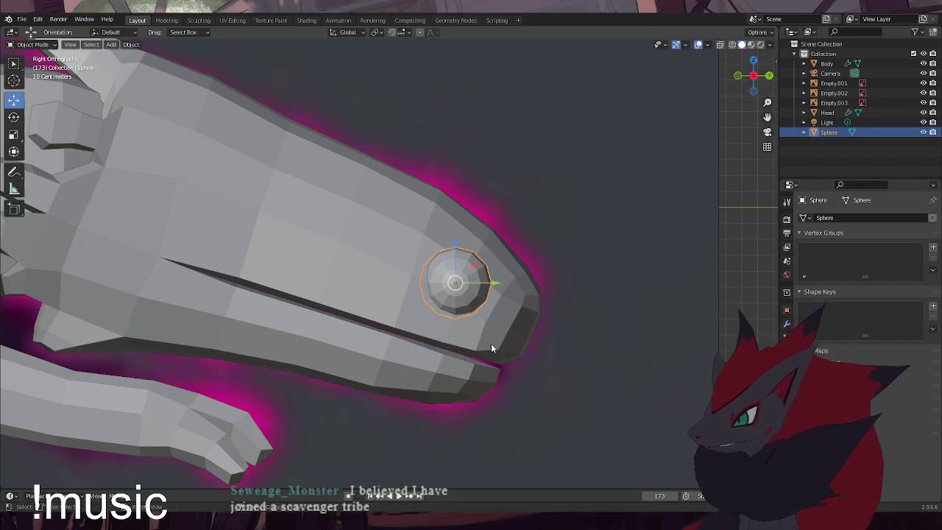
# Rotate the sphere 20° about the global Z axis
pyautogui.moveTo(587, 275); pyautogui.dragTo(510, 295, button='middle')
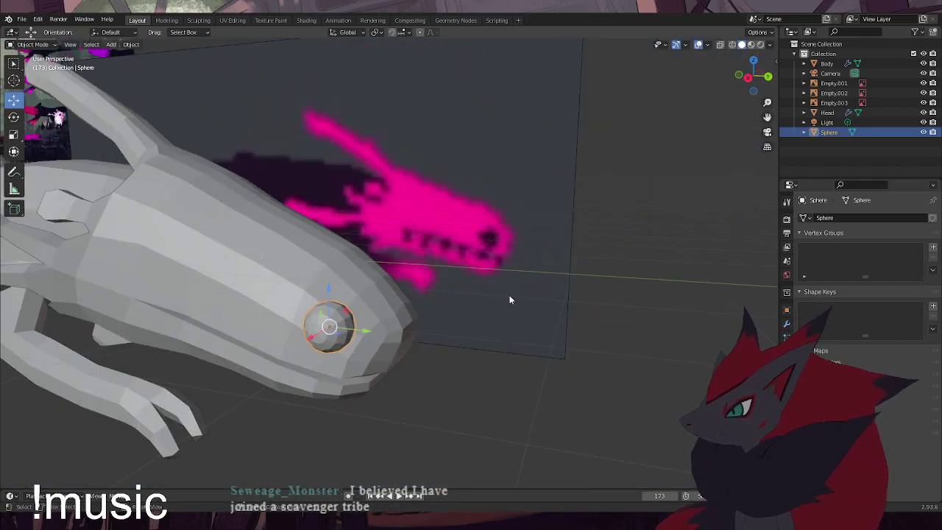
pyautogui.click(338, 333)
pyautogui.click(339, 333)
pyautogui.press('r')
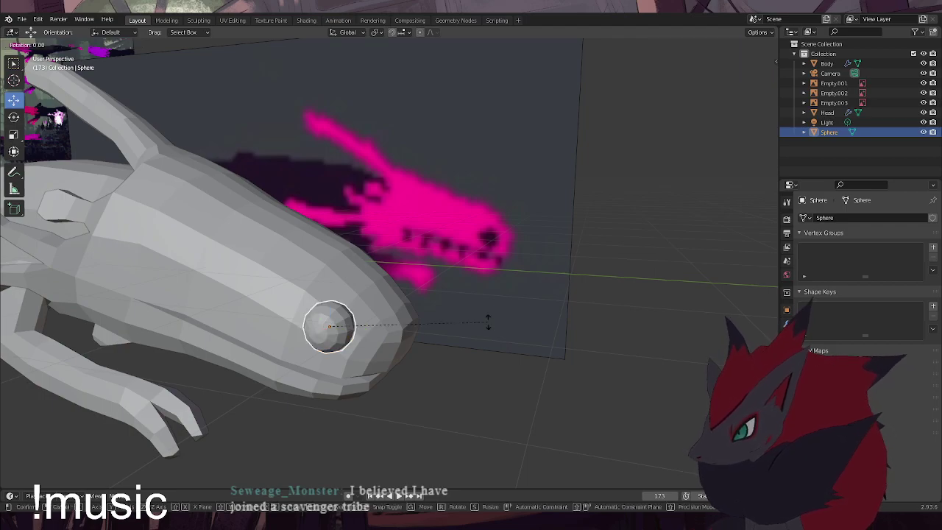
pyautogui.write('z')
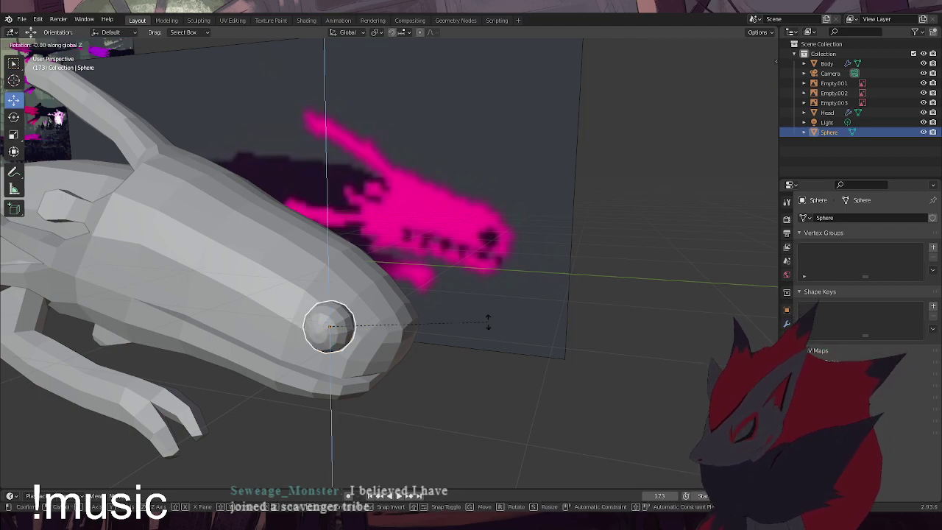
pyautogui.write('20')
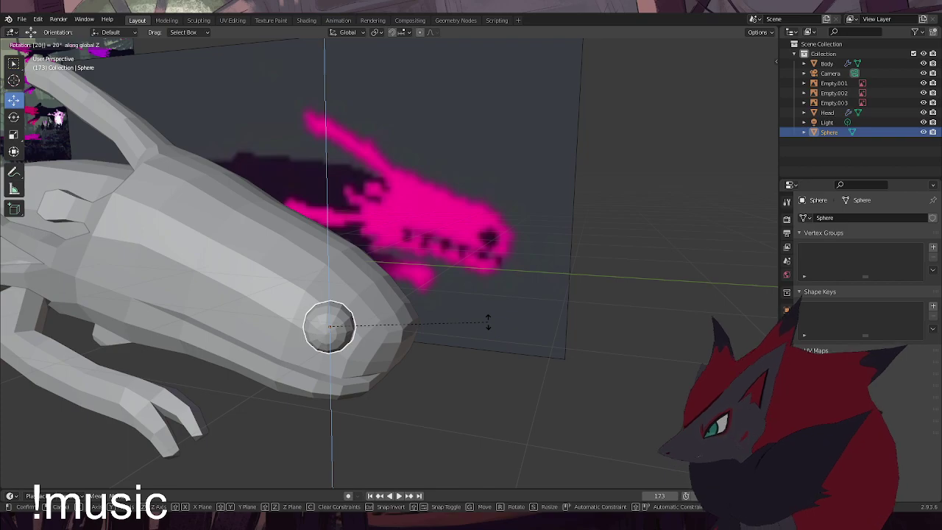
pyautogui.press('Return')
# Apply AutoMirror to the sphere along X, with positive orientation, Cut and Mirror and Use Clip enabled
pyautogui.click(421, 359)
pyautogui.click(340, 318)
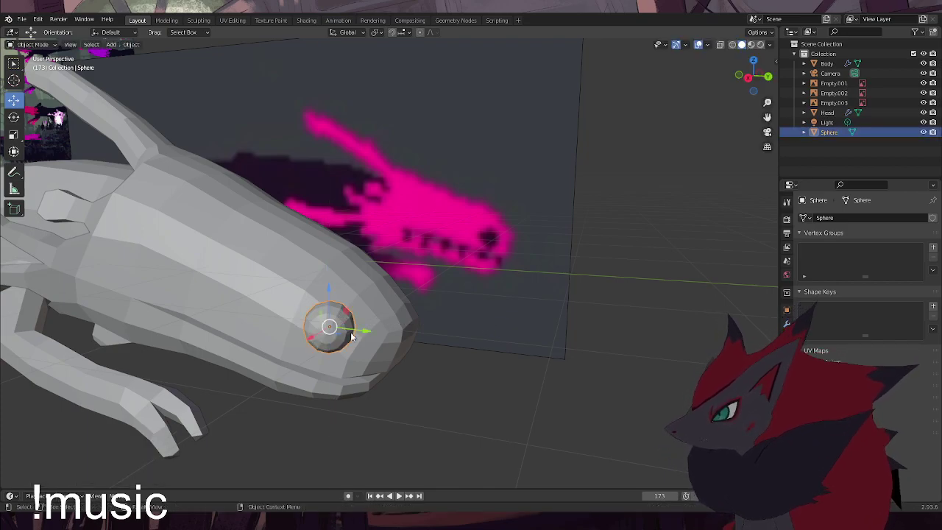
pyautogui.click(777, 66)
pyautogui.click(776, 62)
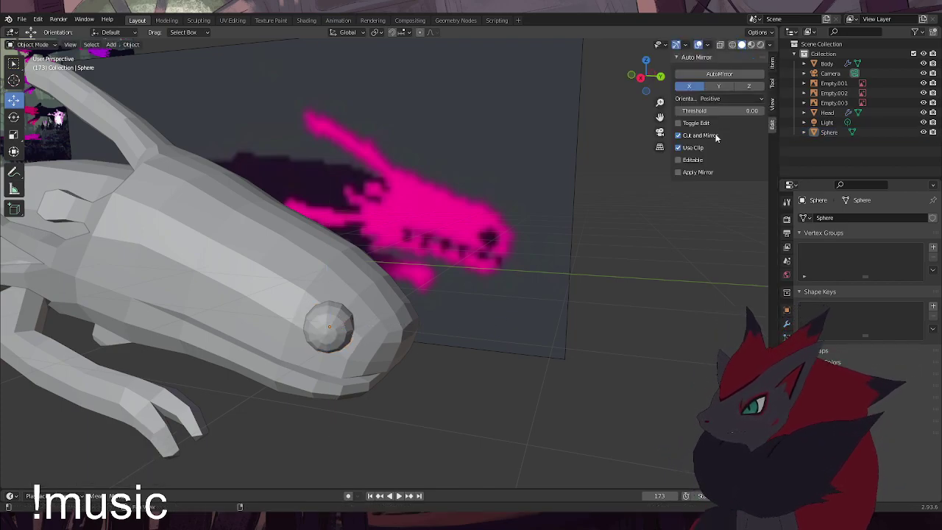
pyautogui.click(711, 76)
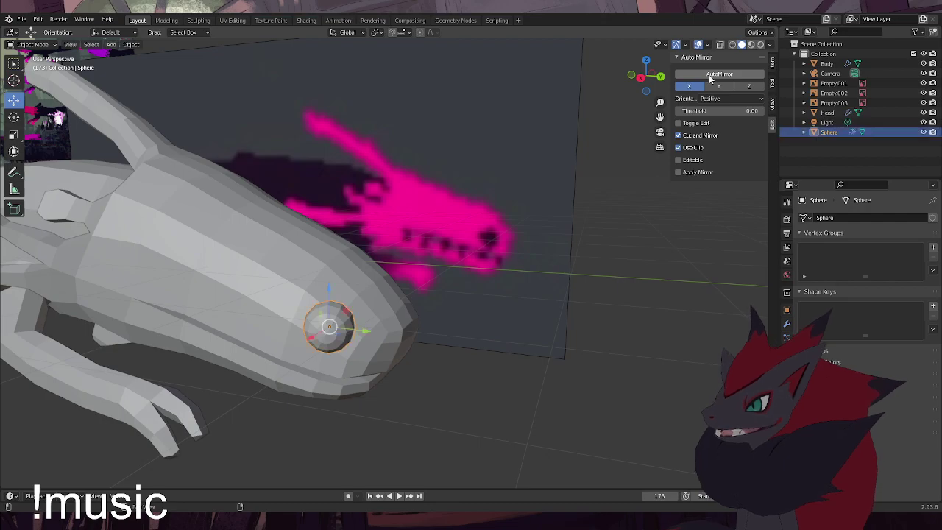
pyautogui.click(447, 303)
pyautogui.moveTo(446, 321); pyautogui.dragTo(381, 336, button='middle')
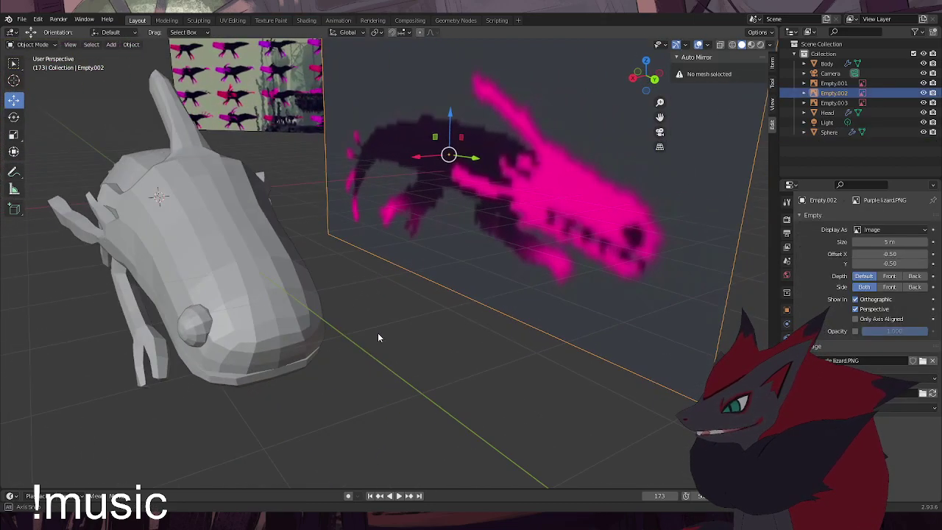
# Apply AutoMirror to the sphere along the Y axis
pyautogui.click(189, 333)
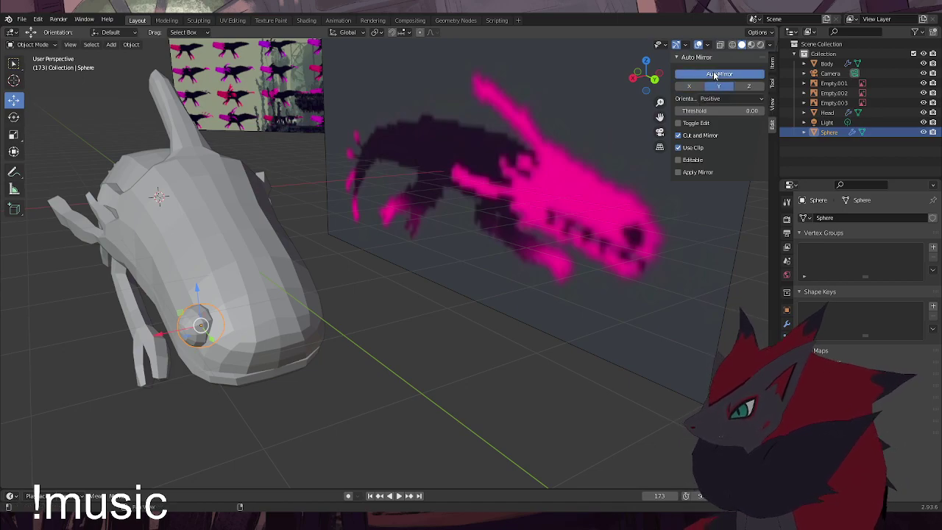
pyautogui.click(456, 282)
pyautogui.click(192, 327)
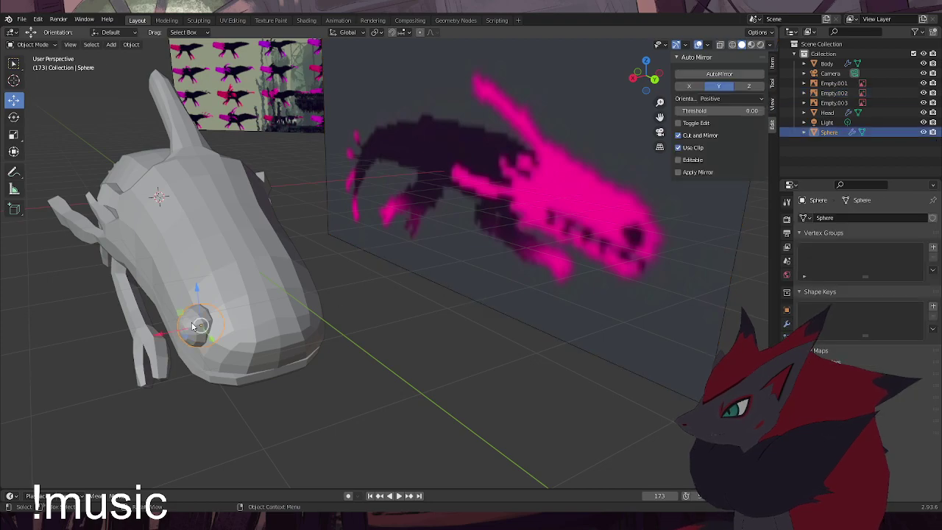
pyautogui.moveTo(197, 327); pyautogui.dragTo(243, 301, button='middle')
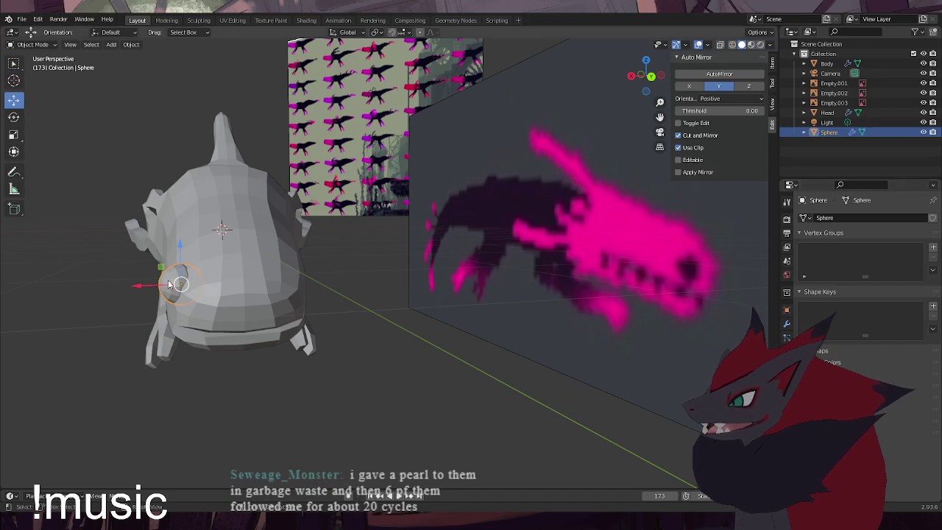
# Delete all mirror modifiers from the sphere
pyautogui.click(788, 324)
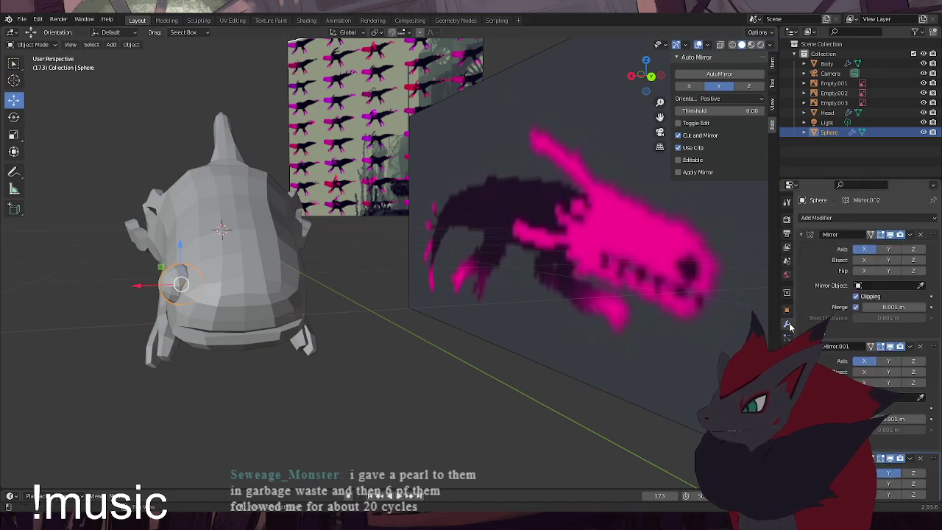
pyautogui.click(920, 234)
pyautogui.click(919, 235)
pyautogui.click(920, 234)
pyautogui.moveTo(205, 275); pyautogui.dragTo(300, 255, button='middle')
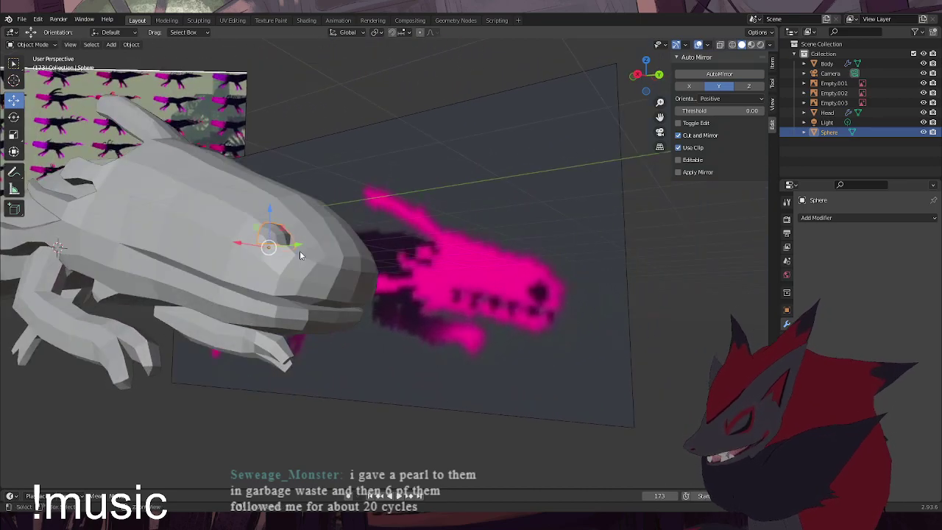
# Undo the modifier deletions and the extra mirrors, back to a single X mirror, and reselect the sphere
pyautogui.hotkey('ctrl', 'z')
pyautogui.hotkey('ctrl', 'z')
pyautogui.hotkey('ctrl', 'z')
pyautogui.hotkey('ctrl', 'z')
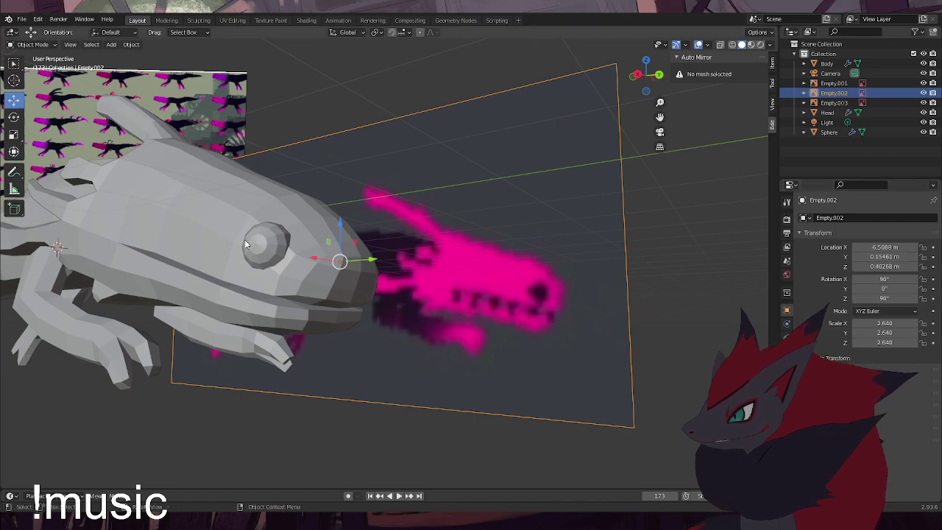
pyautogui.click(259, 241)
pyautogui.hotkey('ctrl', 'z')
pyautogui.hotkey('ctrl', 'z')
pyautogui.hotkey('ctrl', 'z')
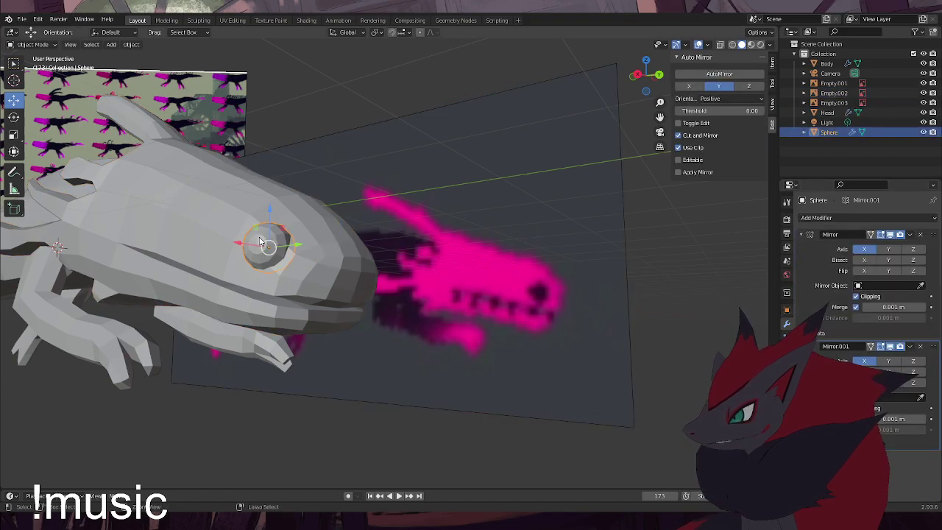
pyautogui.hotkey('ctrl', 'z')
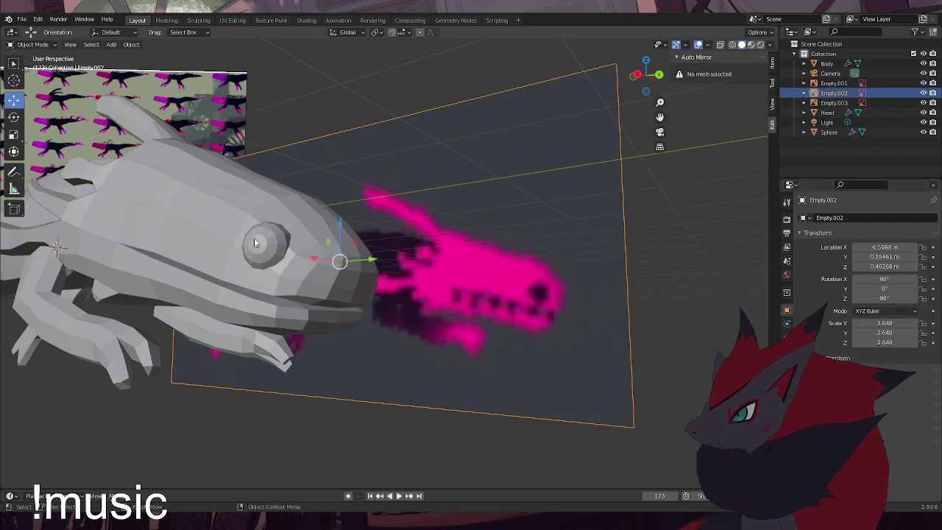
pyautogui.click(257, 244)
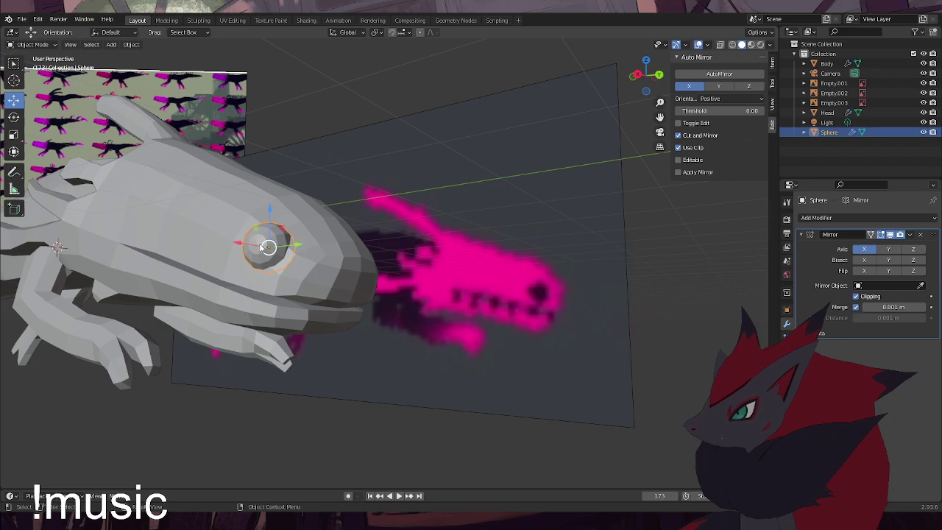
# Clear the remaining X mirror modifier from the sphere and keep the sphere selected
pyautogui.click(921, 236)
pyautogui.hotkey('ctrl', 'z')
pyautogui.hotkey('ctrl', 'z')
pyautogui.hotkey('ctrl', 'shift', 'z')
pyautogui.hotkey('ctrl', 'shift', 'z')
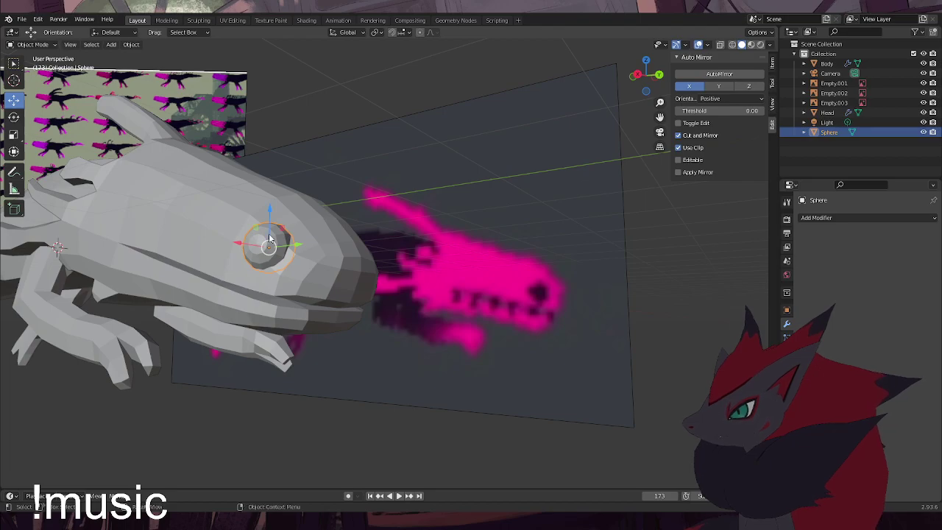
pyautogui.click(267, 235)
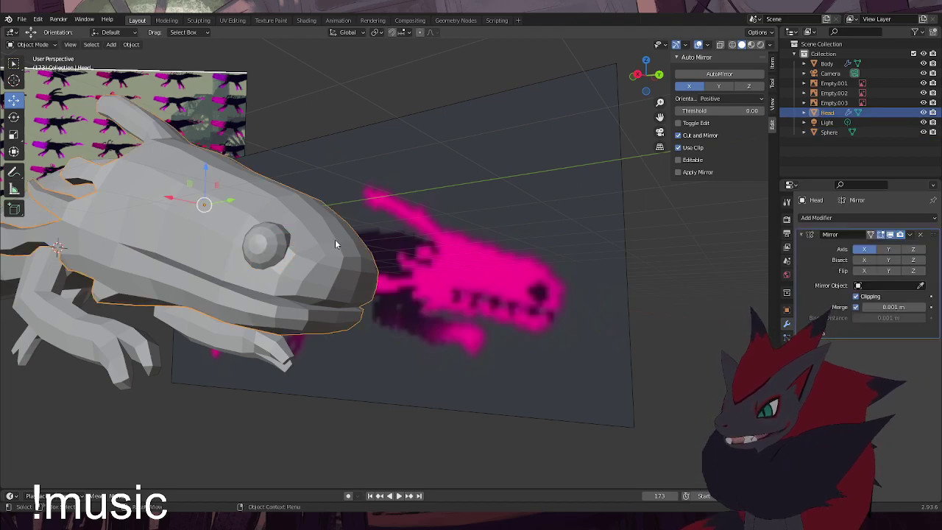
pyautogui.click(267, 250)
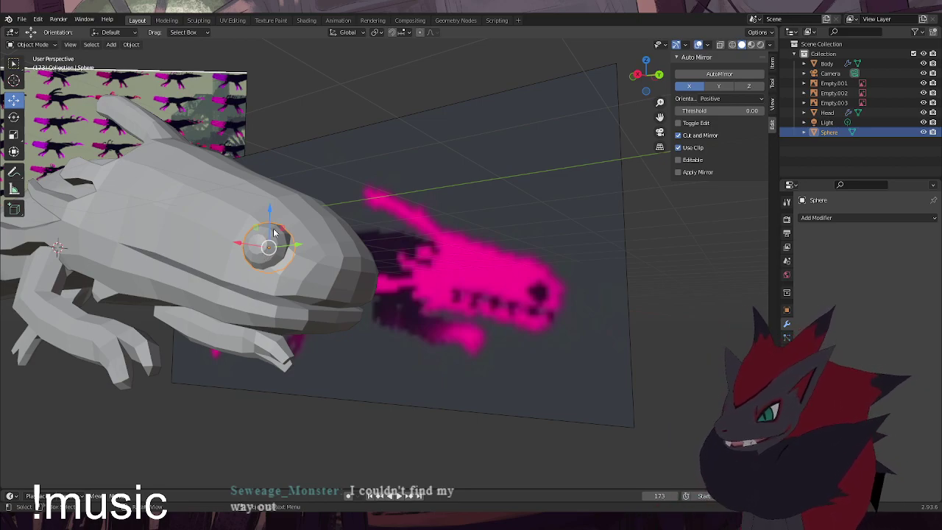
pyautogui.moveTo(275, 229); pyautogui.dragTo(383, 279, button='middle')
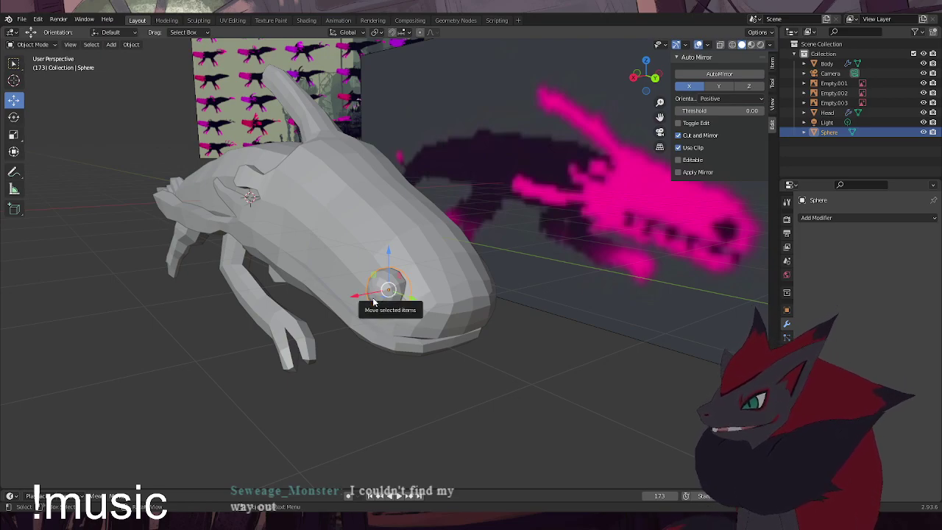
# Rotate the eye sphere -10° around the global X axis
pyautogui.scroll(2, 373, 303)
pyautogui.moveTo(374, 302); pyautogui.dragTo(439, 279, button='middle')
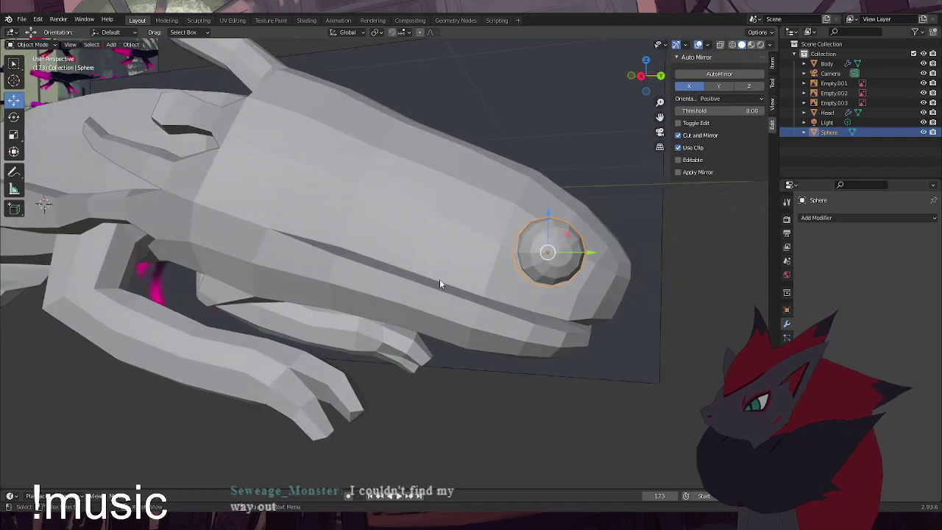
pyautogui.press('ctrl+KP_1')
pyautogui.press('KP_3')
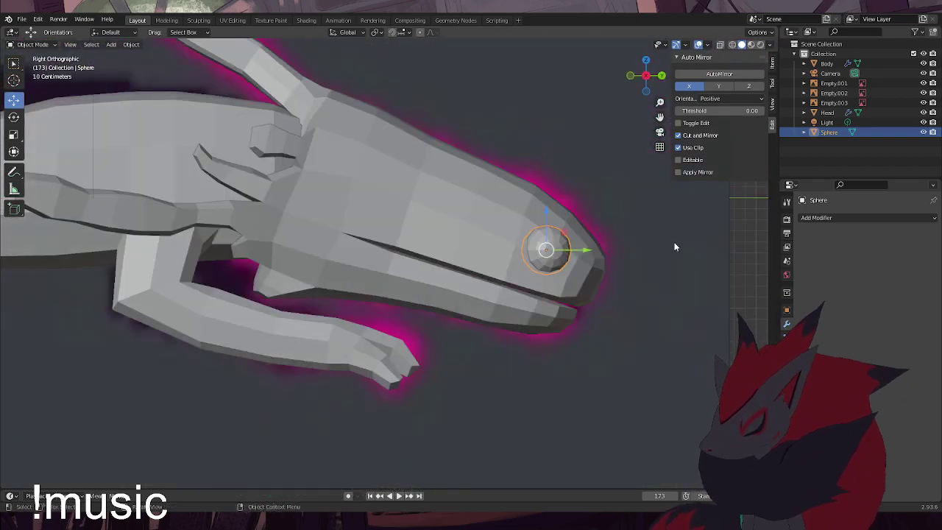
pyautogui.press('r')
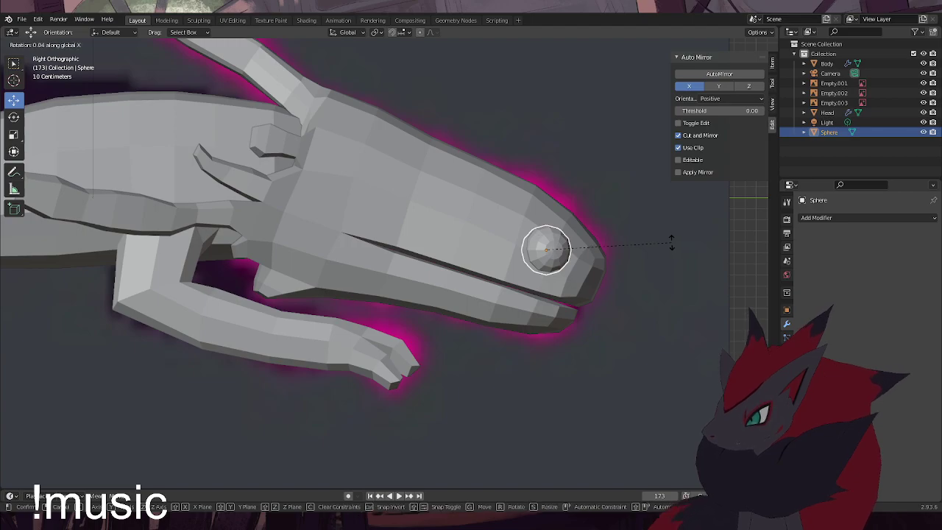
pyautogui.click(671, 242)
pyautogui.moveTo(672, 242); pyautogui.dragTo(615, 315, button='middle')
pyautogui.press('r')
pyautogui.press('x')
pyautogui.write('10')
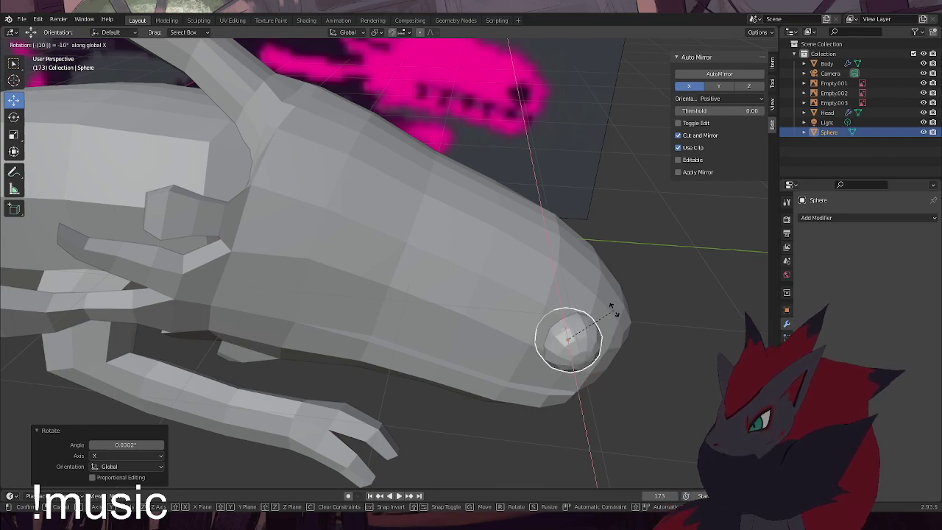
pyautogui.press('Return')
pyautogui.click(623, 309)
pyautogui.moveTo(623, 305); pyautogui.dragTo(609, 276, button='middle')
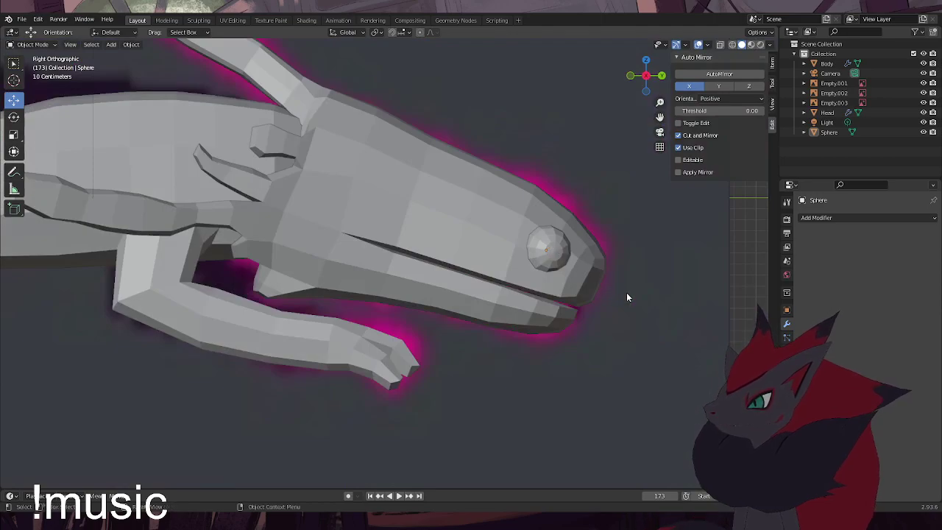
# Add a plane mesh to the scene while viewing the creature from the right side
pyautogui.click(685, 313)
pyautogui.moveTo(684, 313); pyautogui.dragTo(443, 321, button='middle')
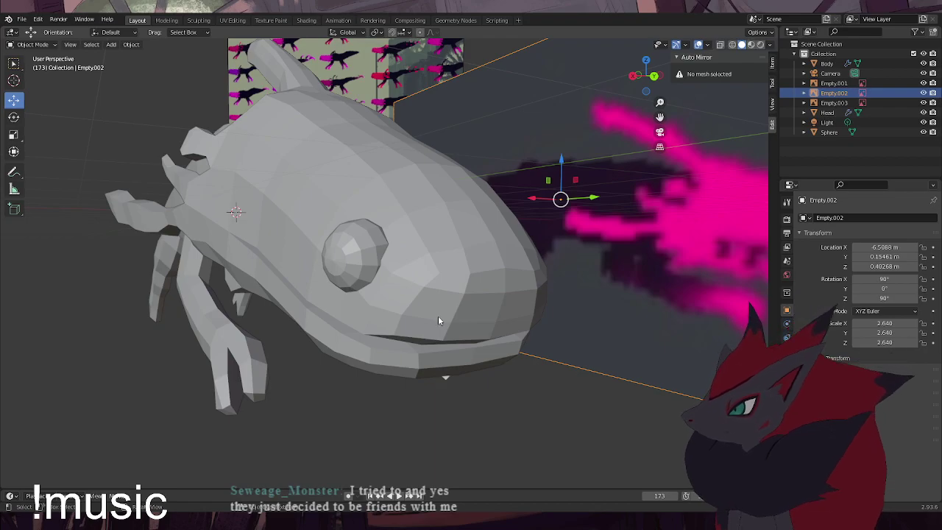
pyautogui.press('KP_3')
pyautogui.keyDown('shift'); pyautogui.moveTo(513, 334); pyautogui.dragTo(368, 358, button='middle'); pyautogui.keyUp('shift')
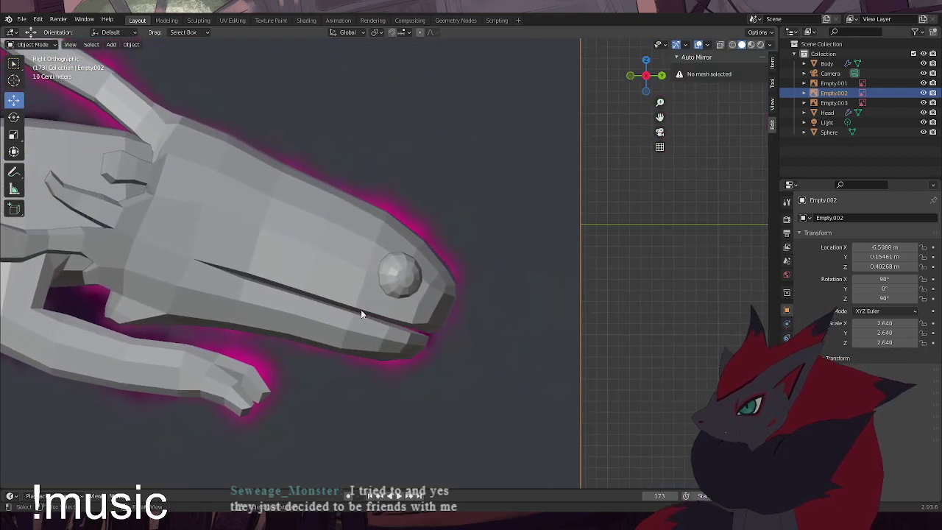
pyautogui.click(111, 45)
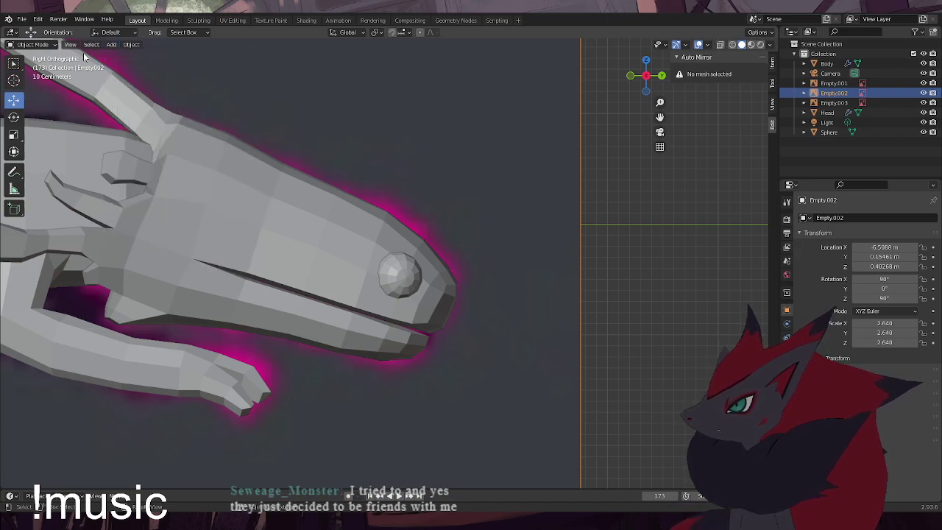
pyautogui.click(107, 45)
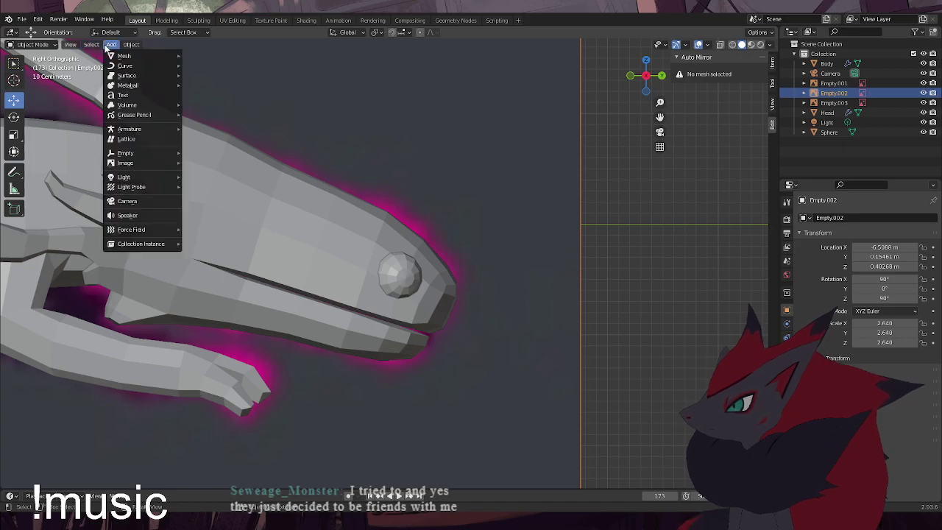
pyautogui.moveTo(111, 56)
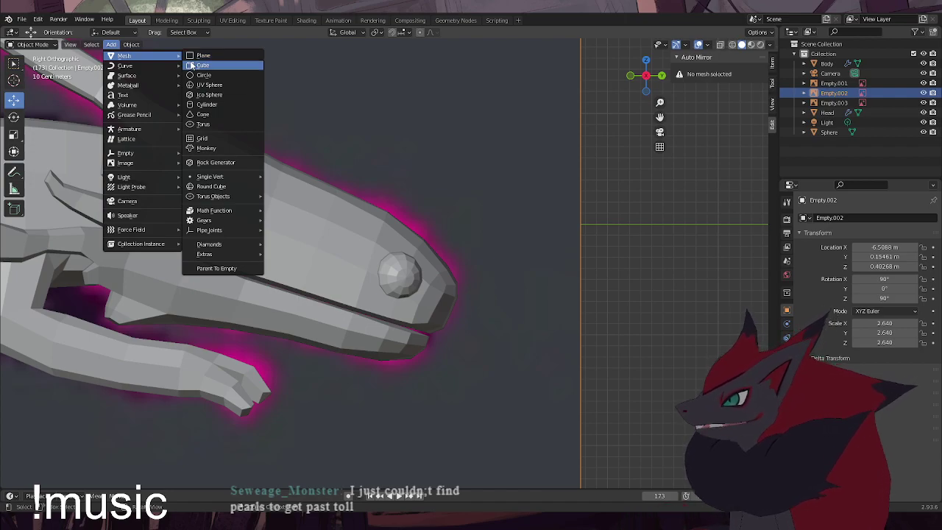
pyautogui.click(197, 58)
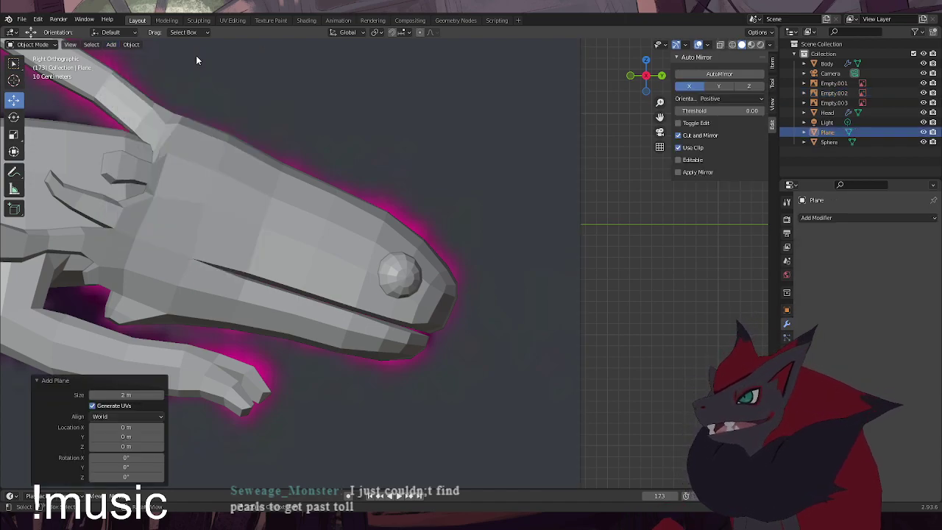
# Move the plane about 8.33 m along Y and 0.72 m up, clear of the head, and rotate it 90° around Y
pyautogui.scroll(-3, 331, 327)
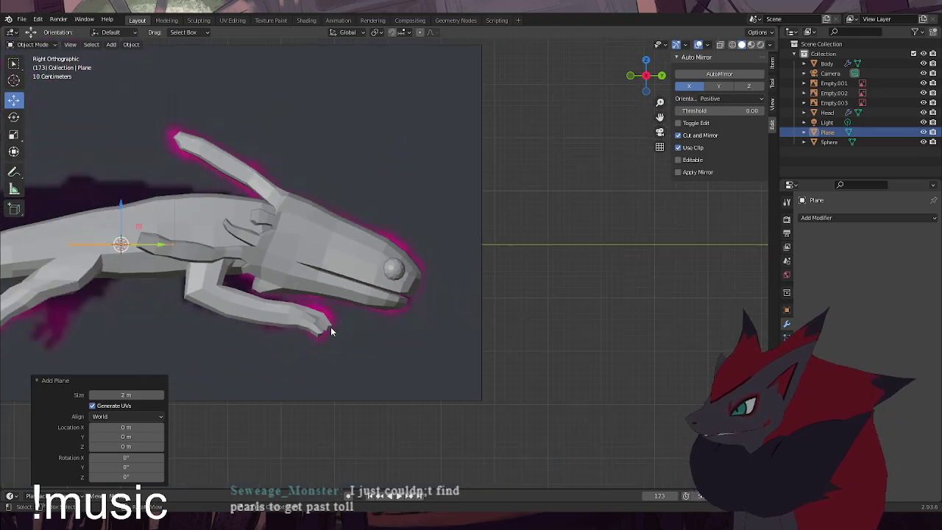
pyautogui.moveTo(142, 231); pyautogui.dragTo(588, 191)
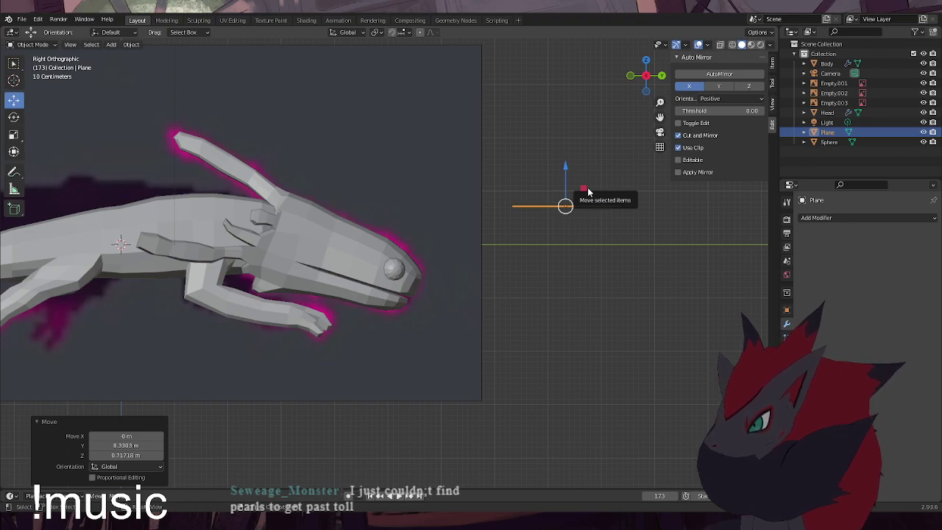
pyautogui.press('r')
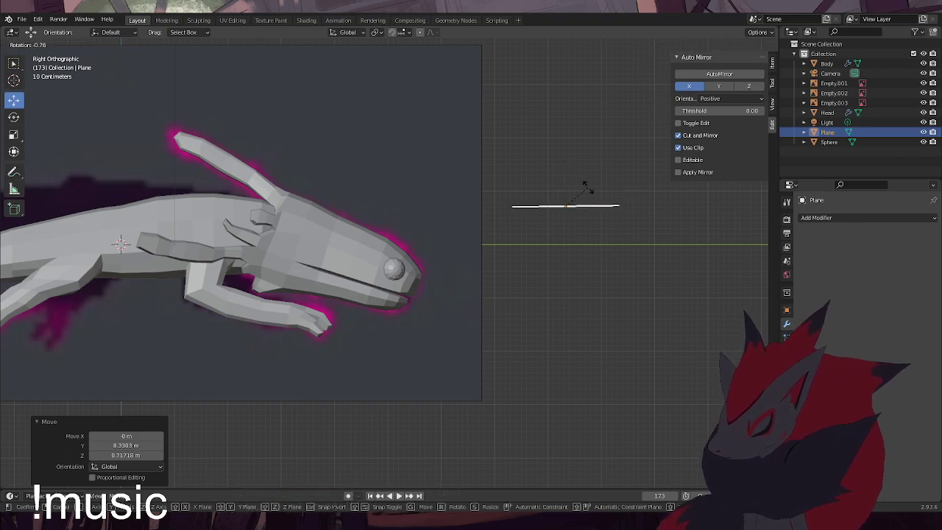
pyautogui.write('y90')
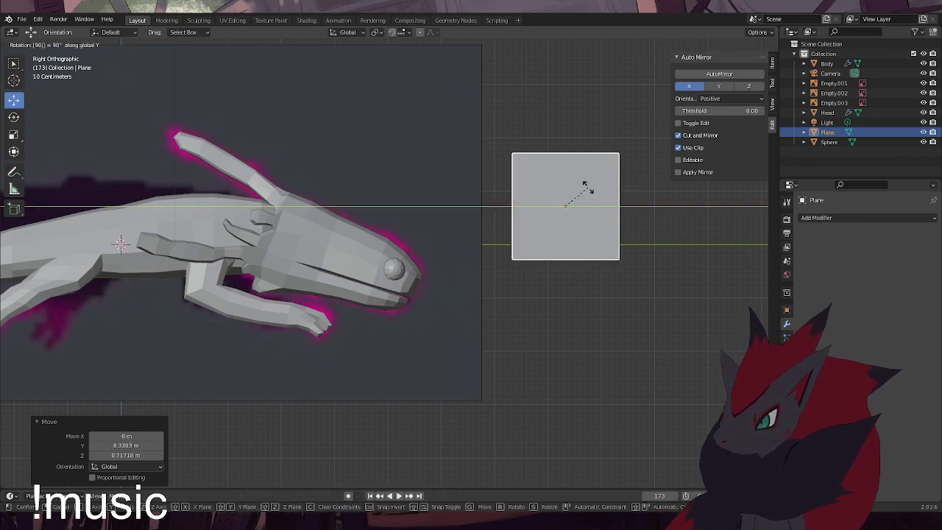
pyautogui.press('Return')
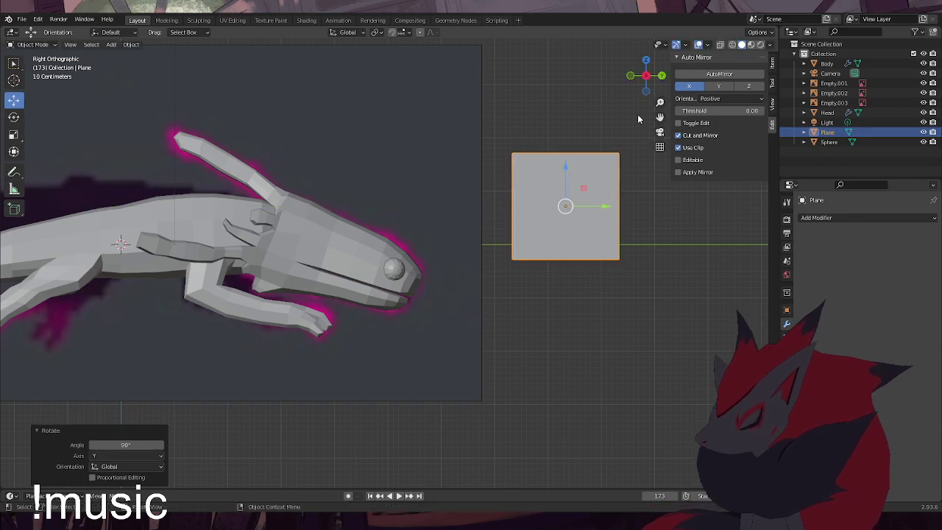
# Scale the plane down to about 0.07 and move it onto the head beside the eye
pyautogui.press('s')
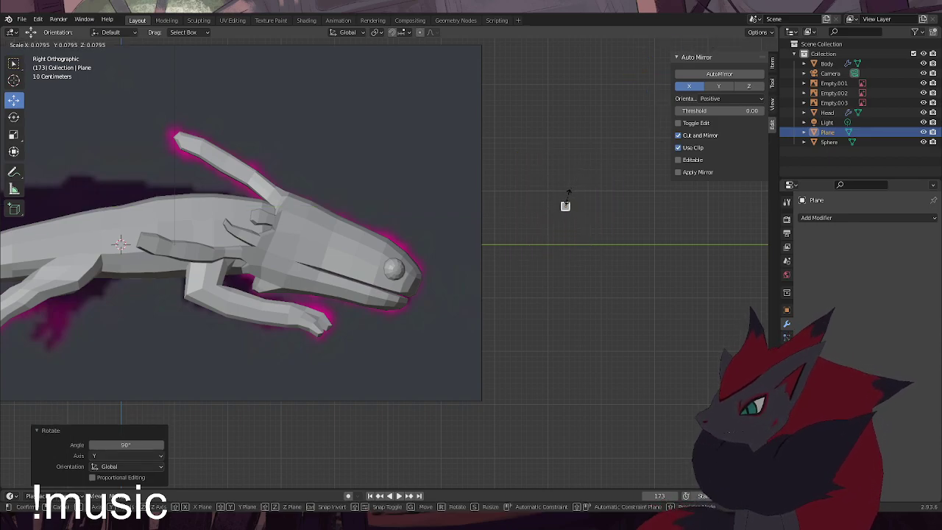
pyautogui.press('Return')
pyautogui.press('g')
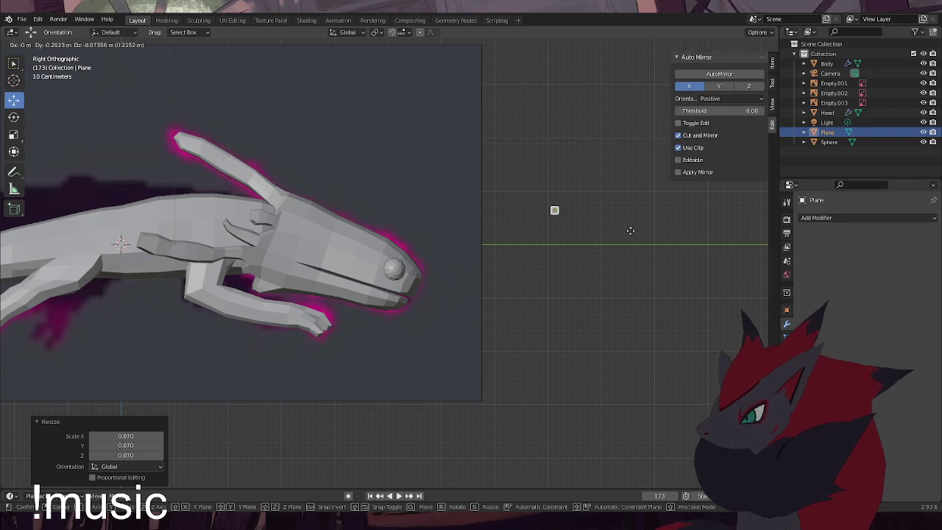
pyautogui.click(444, 285)
pyautogui.scroll(10, 380, 273)
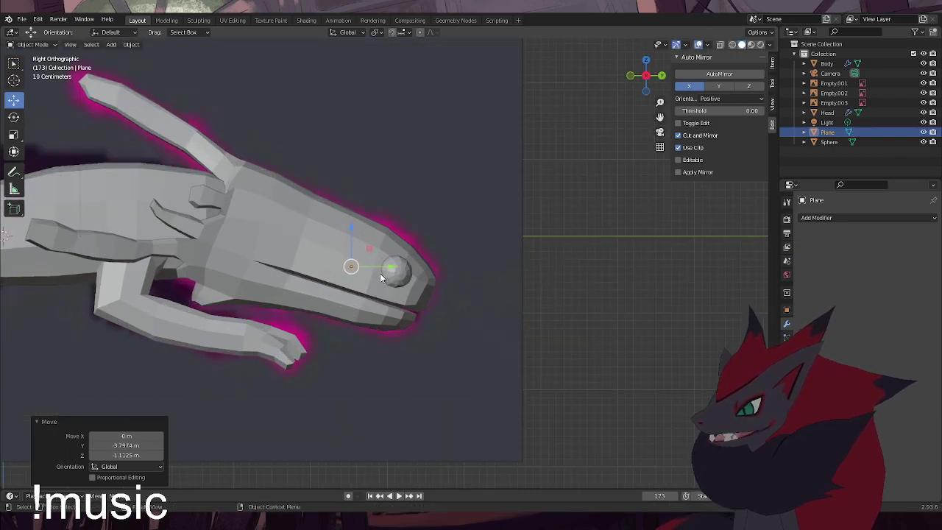
# Join the small plane into the eye sphere, keeping the sphere as the active object
pyautogui.moveTo(359, 280); pyautogui.dragTo(268, 298, button='middle')
pyautogui.scroll(-5, 324, 300)
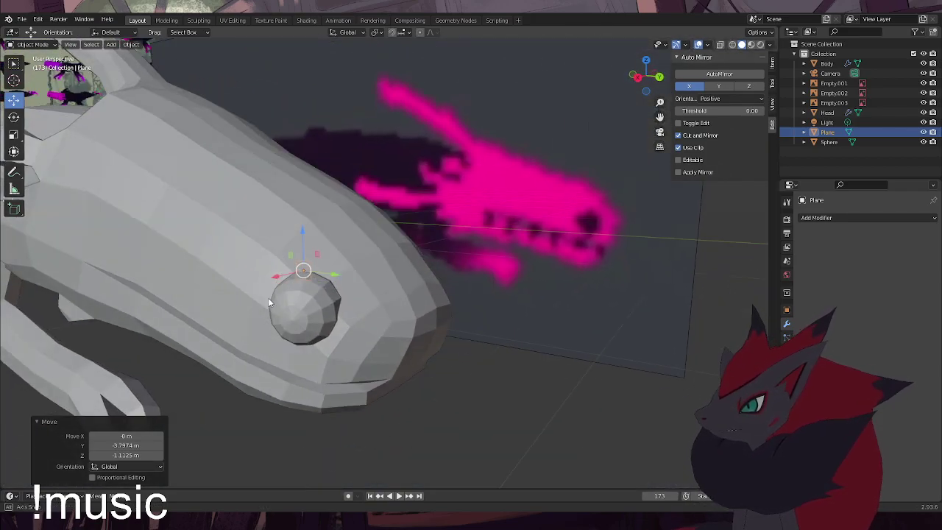
pyautogui.keyDown('shift'); pyautogui.click(314, 302); pyautogui.keyUp('shift')
pyautogui.rightClick(495, 230)
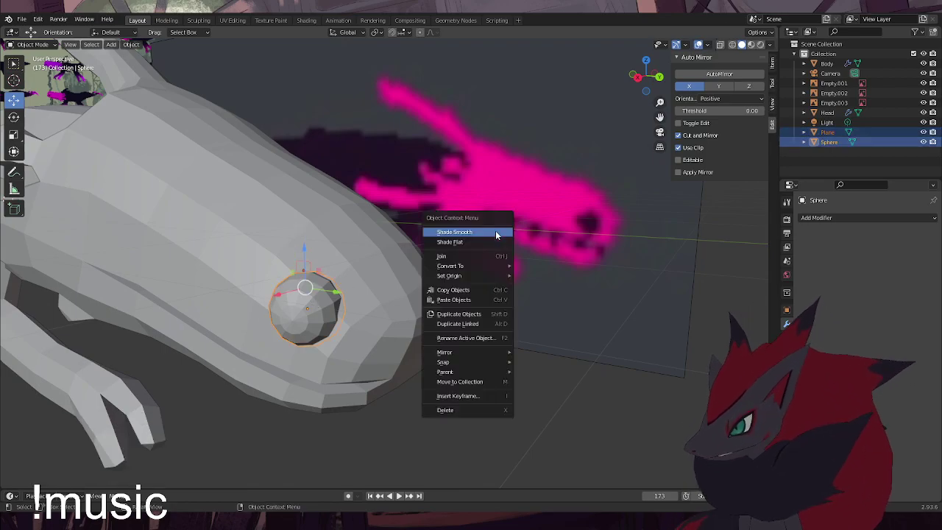
pyautogui.click(462, 257)
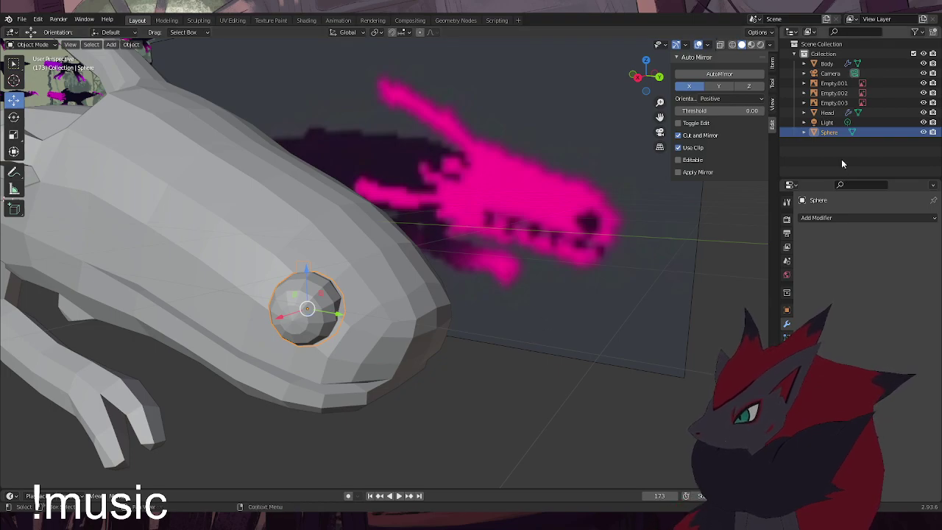
# Rename the sphere object to Eye
pyautogui.rightClick(829, 131)
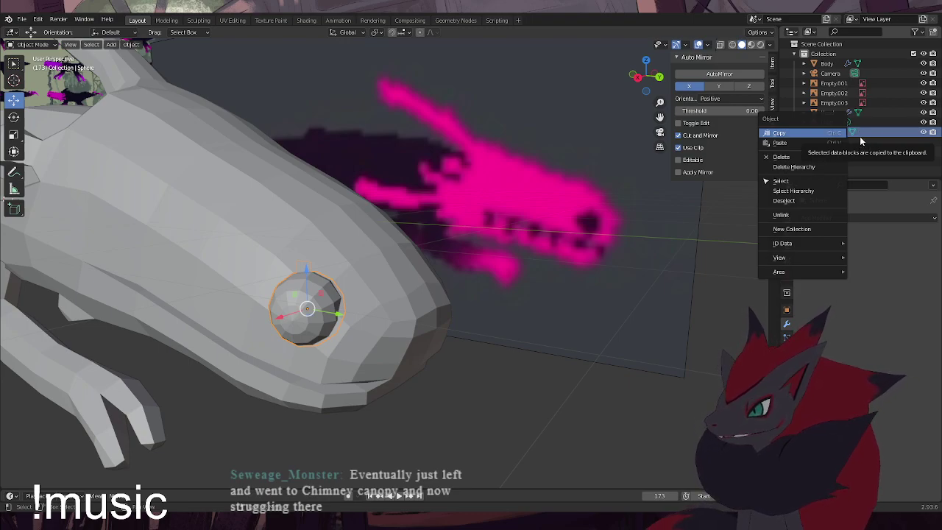
pyautogui.click(851, 137)
pyautogui.rightClick(823, 133)
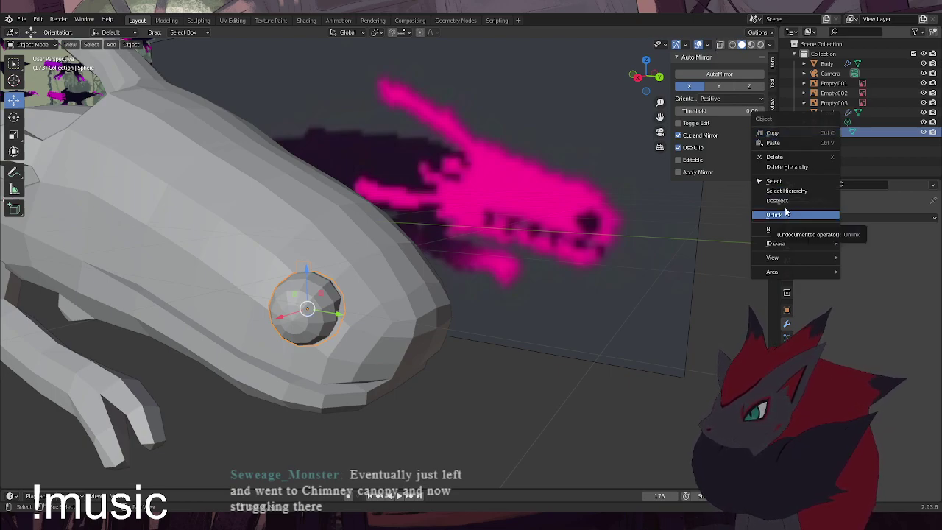
pyautogui.click(855, 146)
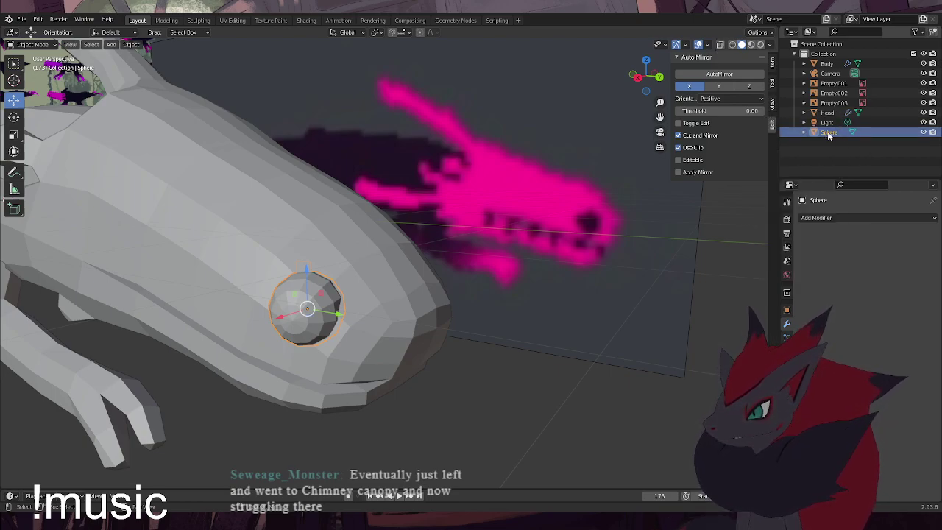
pyautogui.rightClick(829, 136)
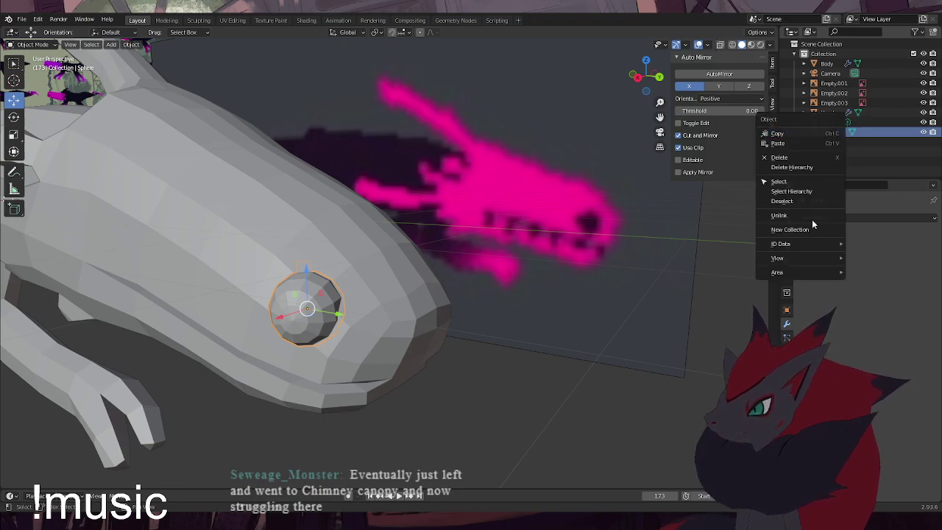
pyautogui.moveTo(790, 249)
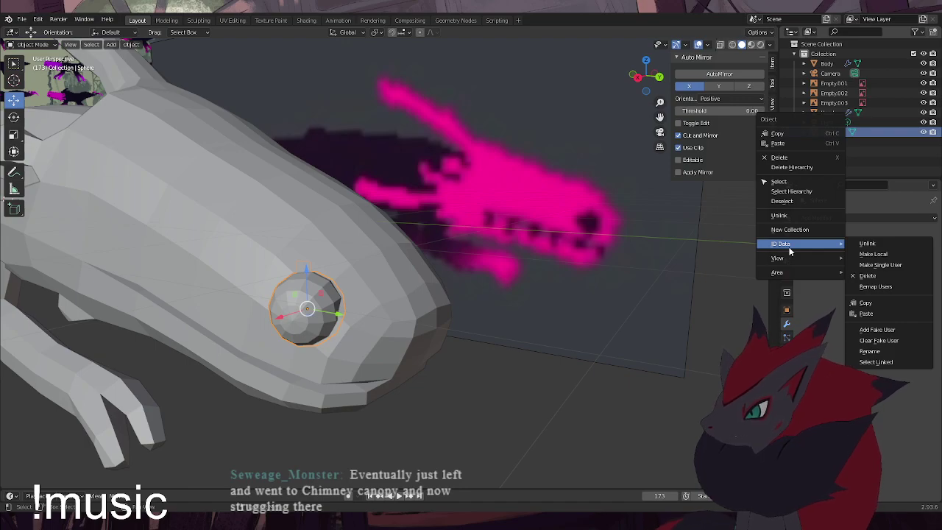
pyautogui.click(874, 351)
pyautogui.write('Eye')
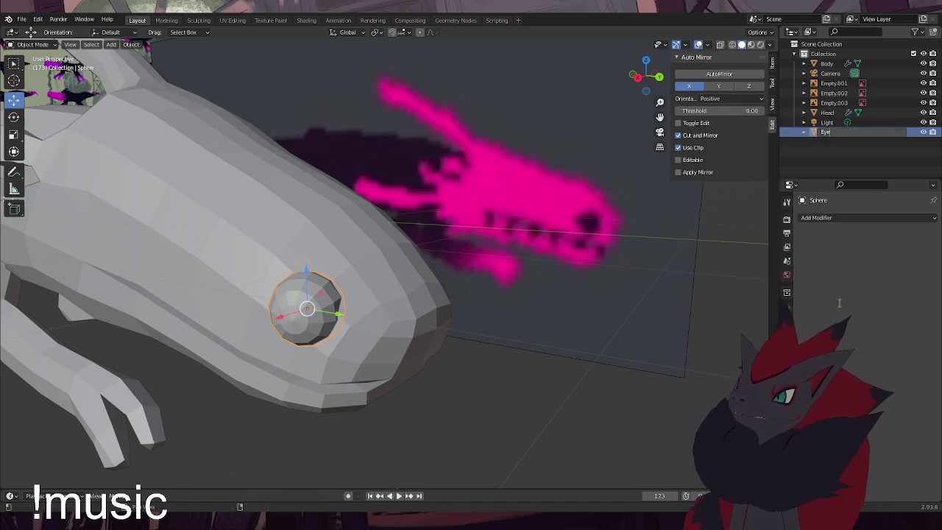
pyautogui.press('Return')
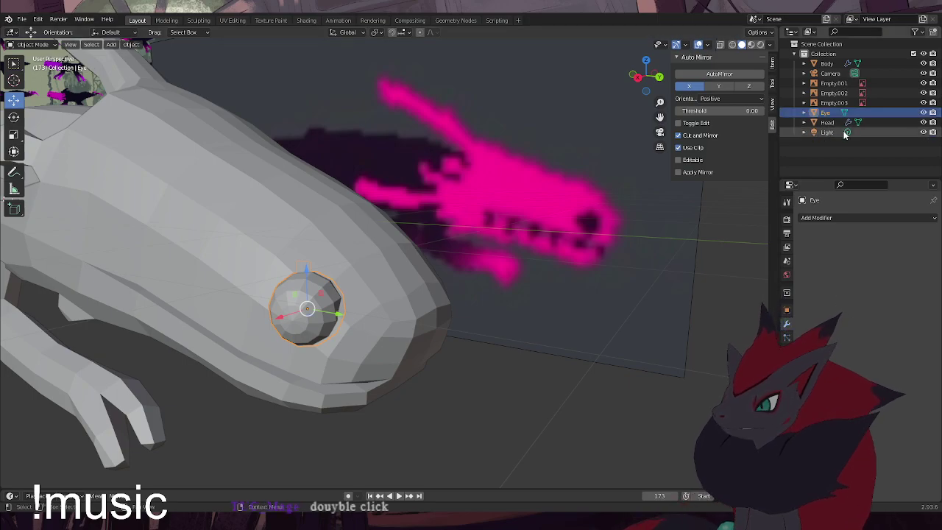
# Try to mirror the Eye object with AutoMirror, using the Y axis and the X axis
pyautogui.moveTo(330, 281); pyautogui.dragTo(299, 286, button='middle')
pyautogui.click(497, 238)
pyautogui.click(248, 300)
pyautogui.moveTo(399, 246); pyautogui.dragTo(540, 242, button='middle')
pyautogui.click(719, 86)
pyautogui.click(720, 74)
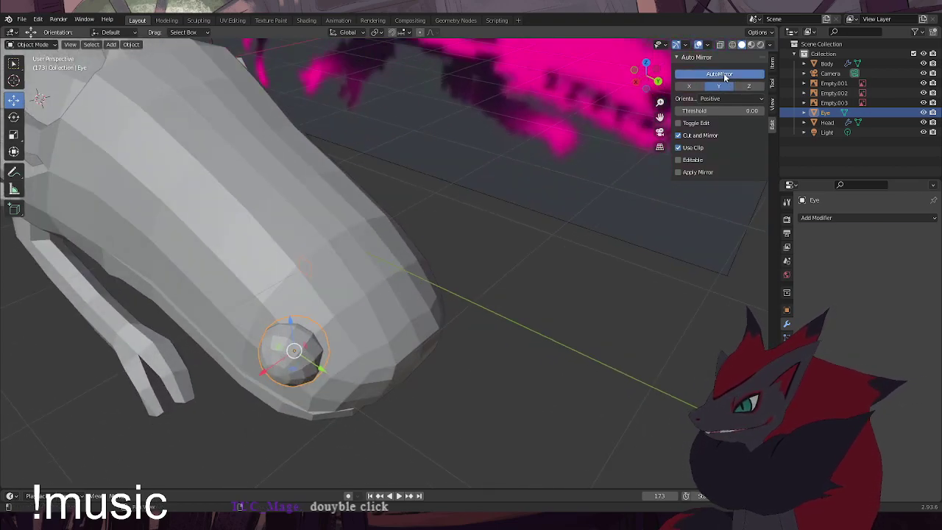
pyautogui.click(703, 107)
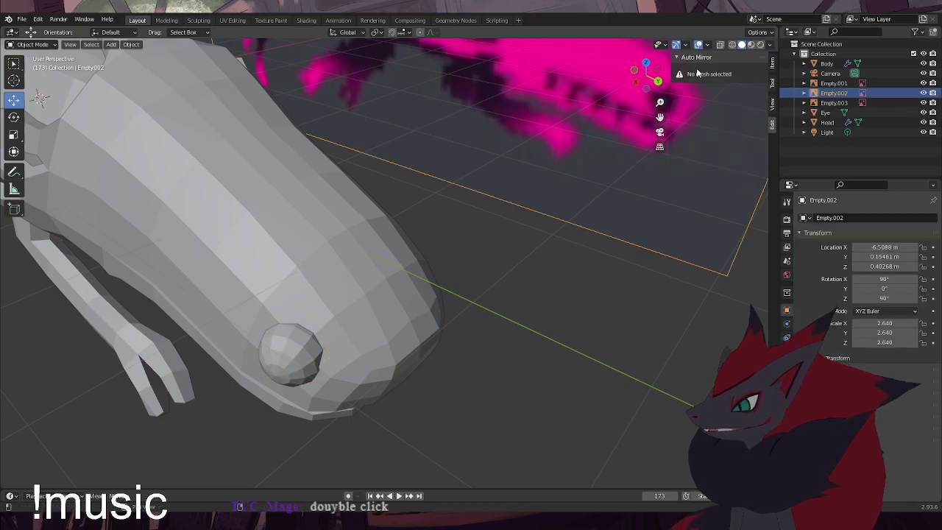
pyautogui.click(291, 348)
pyautogui.click(715, 75)
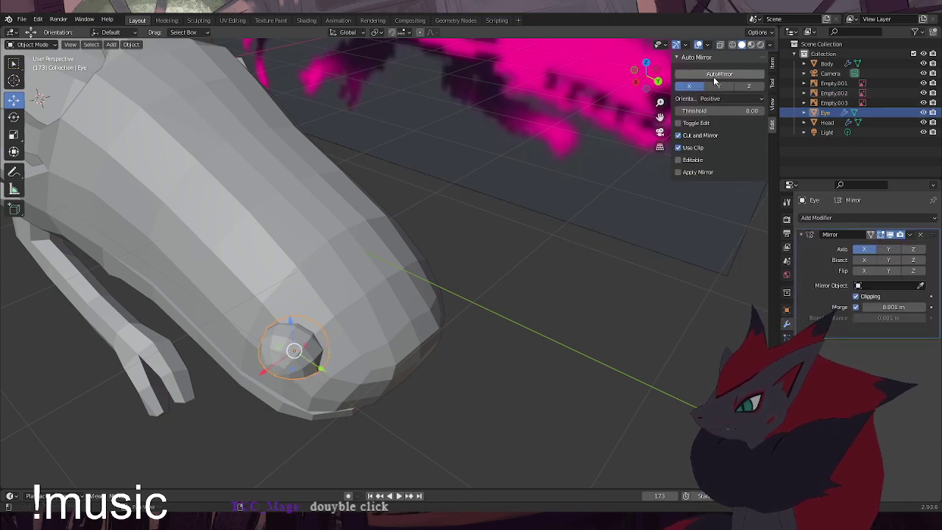
pyautogui.click(462, 253)
pyautogui.moveTo(462, 253); pyautogui.dragTo(485, 195, button='middle')
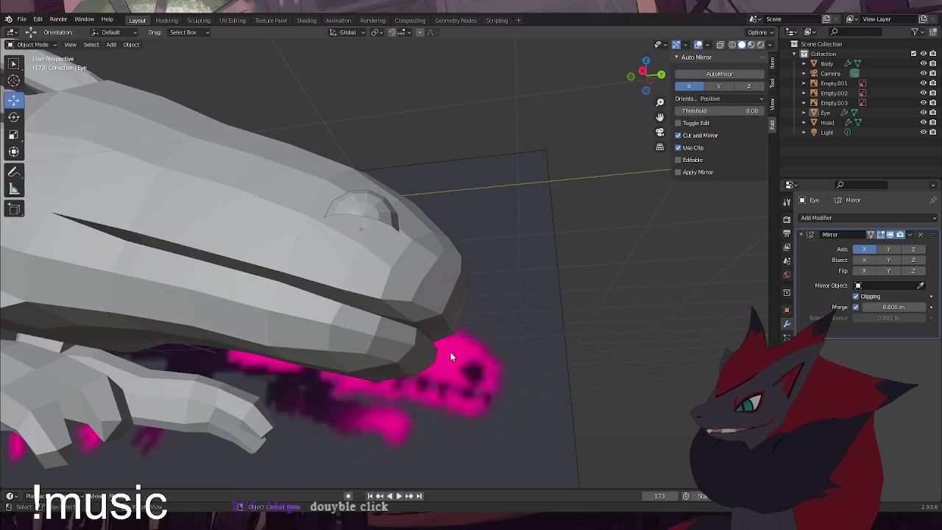
# Undo the AutoMirror changes on the Eye object and reselect the whole sphere
pyautogui.hotkey('ctrl', 'z')
pyautogui.hotkey('ctrl', 'z')
pyautogui.hotkey('ctrl', 'z')
pyautogui.hotkey('ctrl', 'z')
pyautogui.moveTo(435, 338); pyautogui.dragTo(392, 370, button='middle')
pyautogui.click(276, 331)
# Try AutoMirror on the Eye object along the Y axis and undo it
pyautogui.moveTo(327, 332); pyautogui.dragTo(391, 345, button='middle')
pyautogui.click(719, 87)
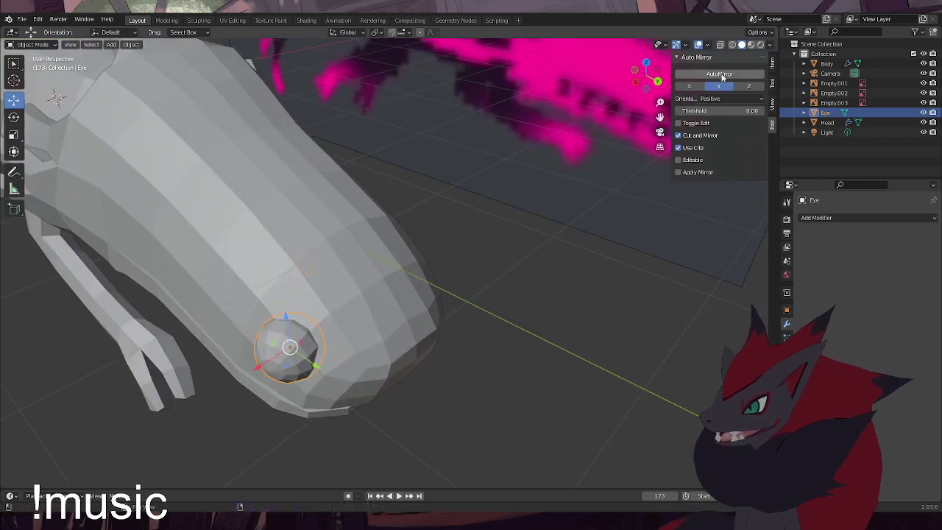
pyautogui.click(720, 75)
pyautogui.moveTo(346, 272); pyautogui.dragTo(391, 265, button='middle')
pyautogui.hotkey('ctrl', 'z')
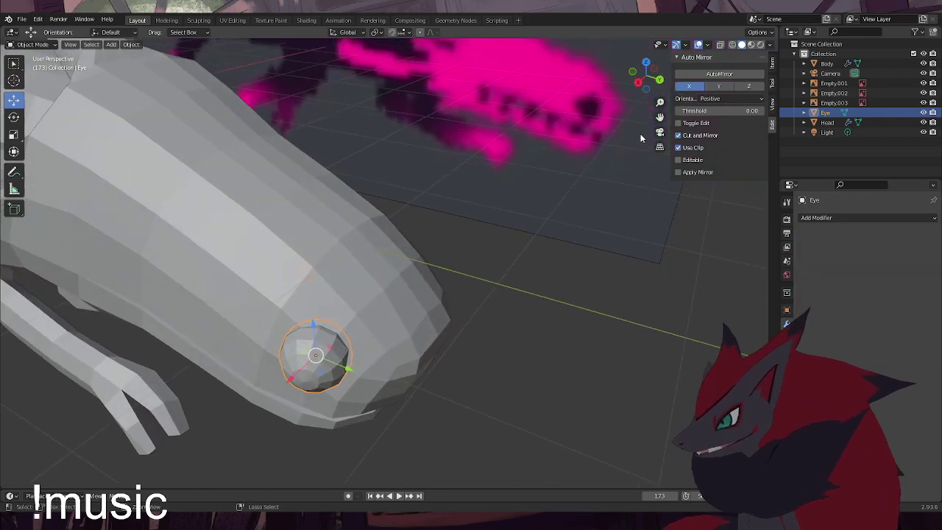
# Try AutoMirror on the Eye object along the Z axis and the X axis, undoing each attempt
pyautogui.click(749, 87)
pyautogui.click(739, 76)
pyautogui.hotkey('ctrl', 'z')
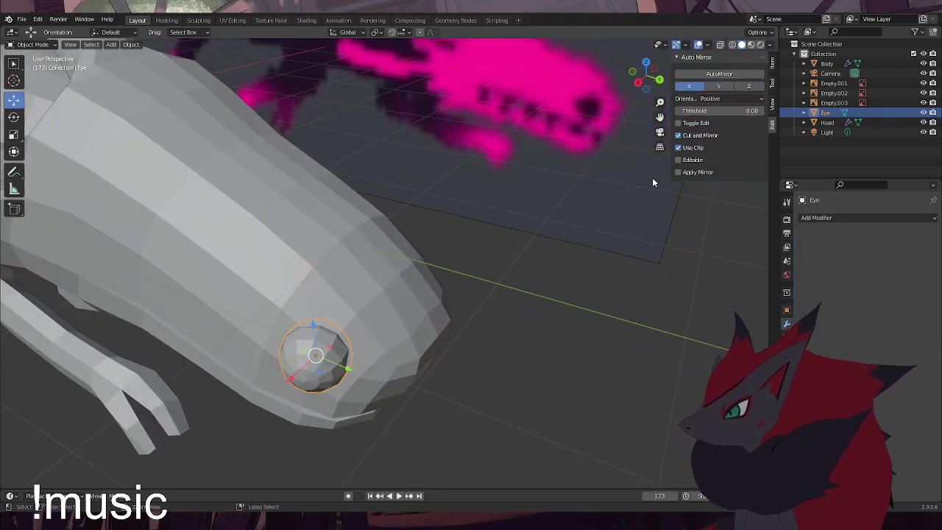
pyautogui.click(707, 75)
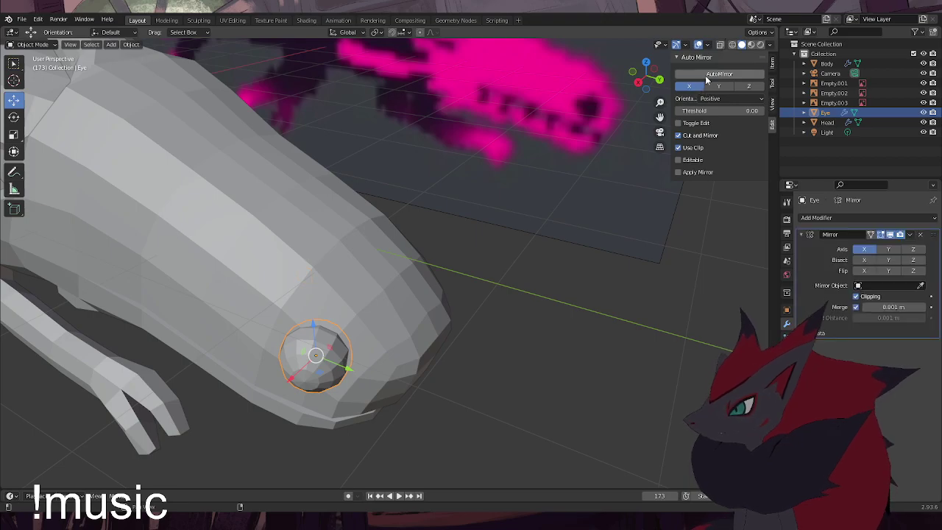
pyautogui.hotkey('ctrl', 'z')
pyautogui.click(503, 328)
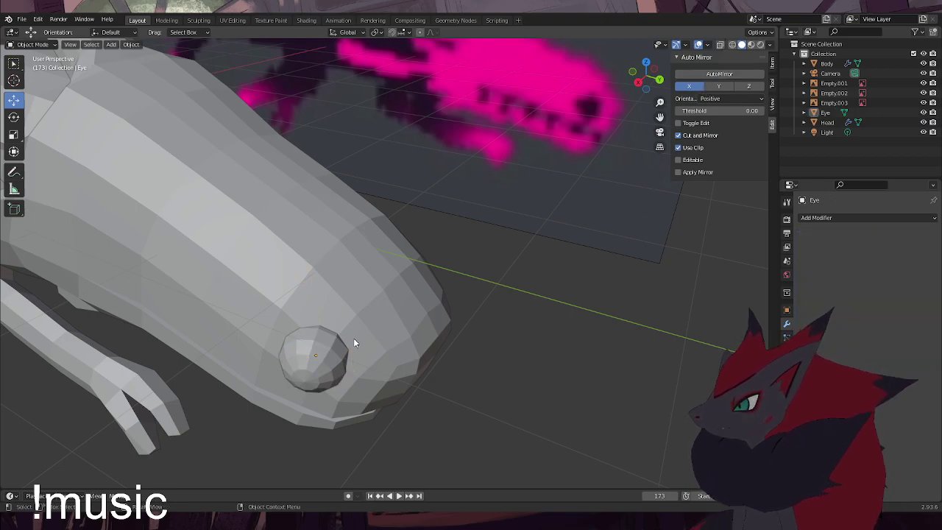
pyautogui.moveTo(353, 339); pyautogui.dragTo(430, 327, button='middle')
pyautogui.click(366, 352)
pyautogui.moveTo(382, 348); pyautogui.dragTo(340, 331, button='middle')
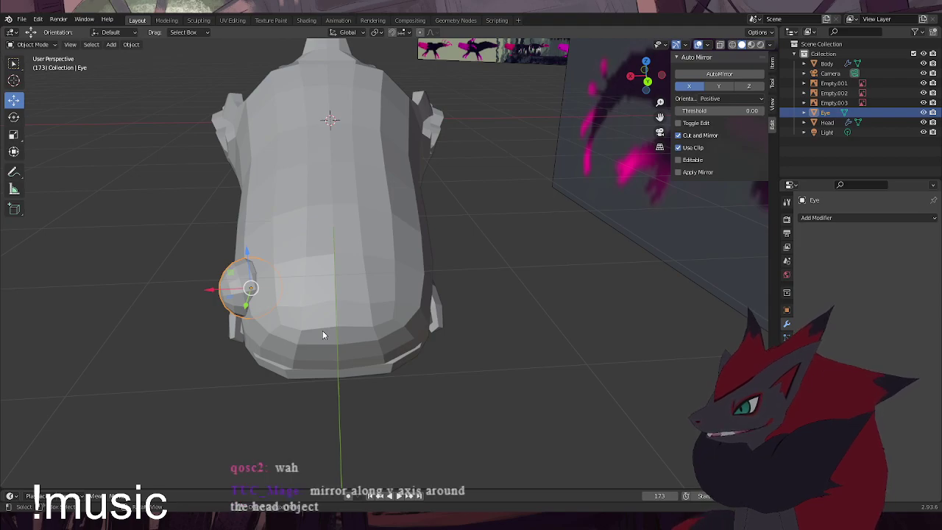
pyautogui.moveTo(322, 335); pyautogui.dragTo(359, 343, button='middle')
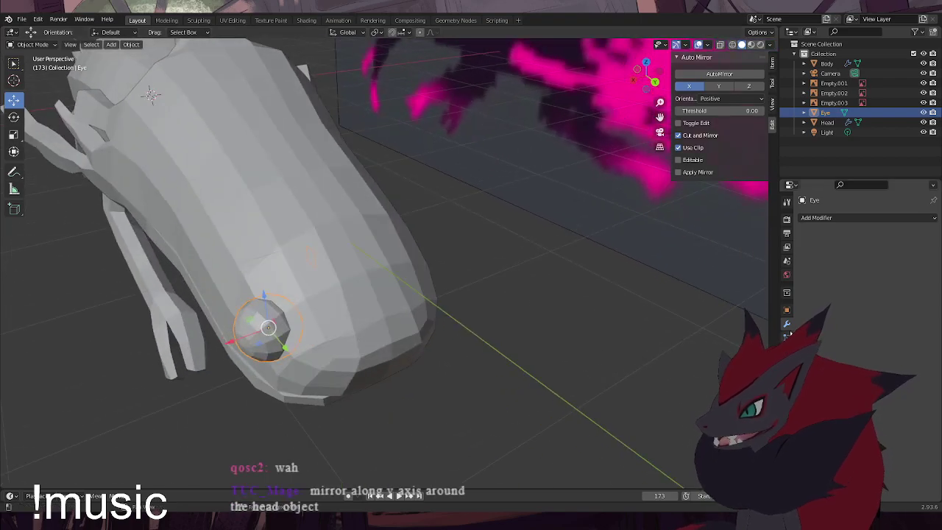
pyautogui.click(832, 218)
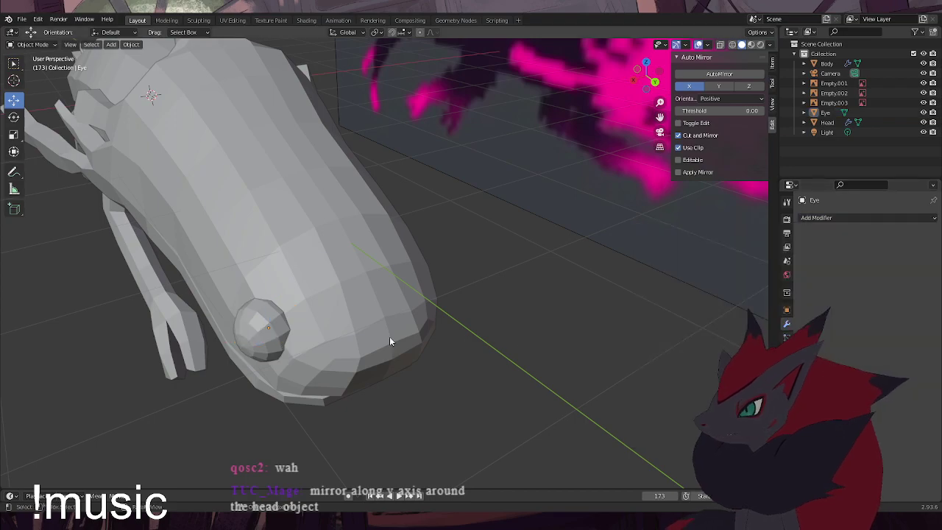
# Delete the small plane inside the head from the Eye mesh in Edit Mode and return to Object Mode
pyautogui.moveTo(321, 274); pyautogui.dragTo(423, 270, button='middle')
pyautogui.click(38, 45)
pyautogui.click(39, 65)
pyautogui.moveTo(341, 296); pyautogui.dragTo(469, 329, button='middle')
pyautogui.scroll(-2, 469, 328)
pyautogui.click(399, 221)
pyautogui.press('a')
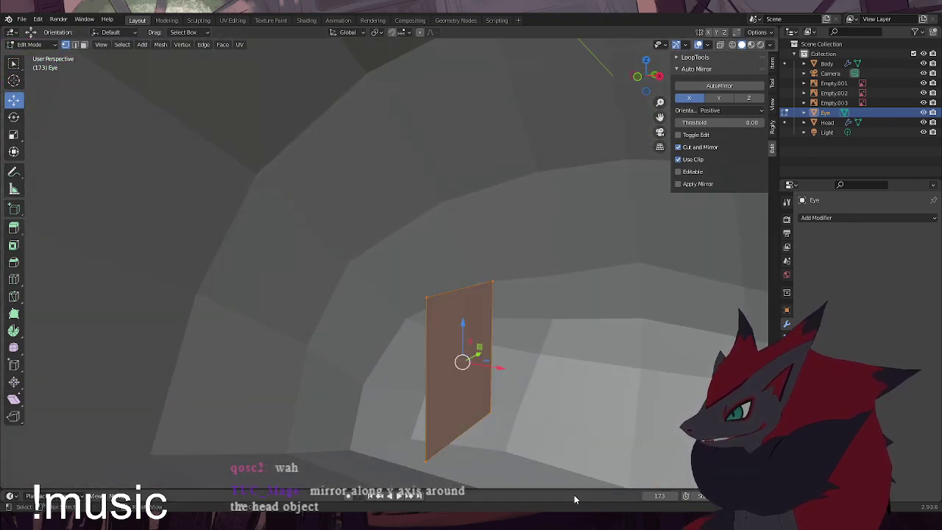
pyautogui.press('x')
pyautogui.click(583, 367)
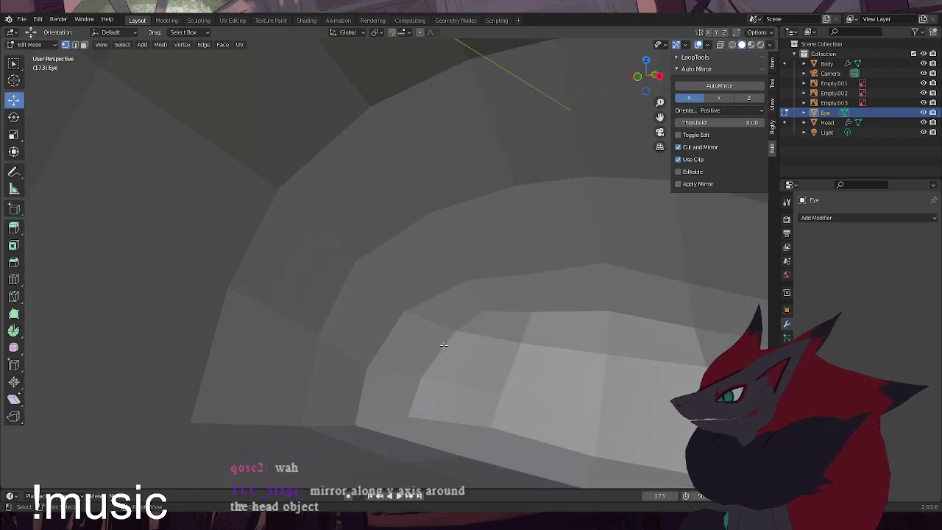
pyautogui.scroll(-5, 442, 341)
pyautogui.click(29, 44)
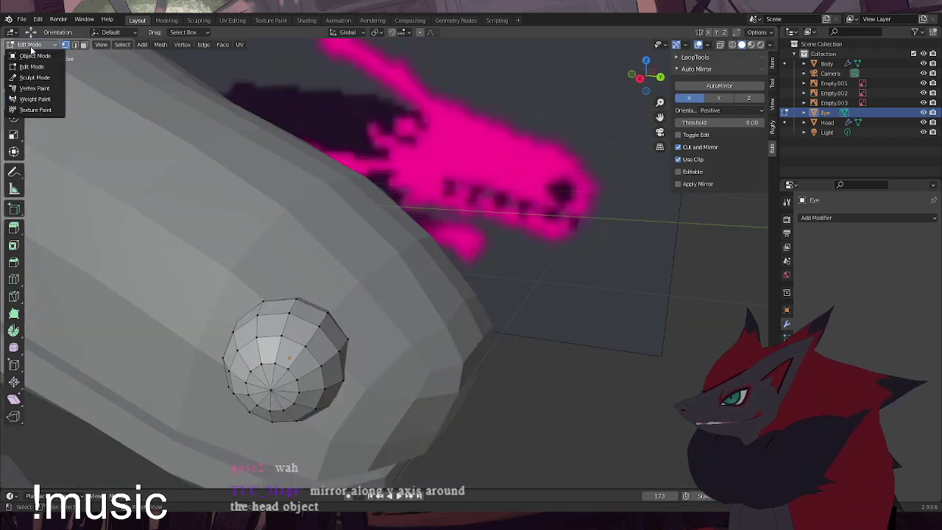
pyautogui.click(29, 54)
# Add a Mirror modifier to the Eye object
pyautogui.click(818, 217)
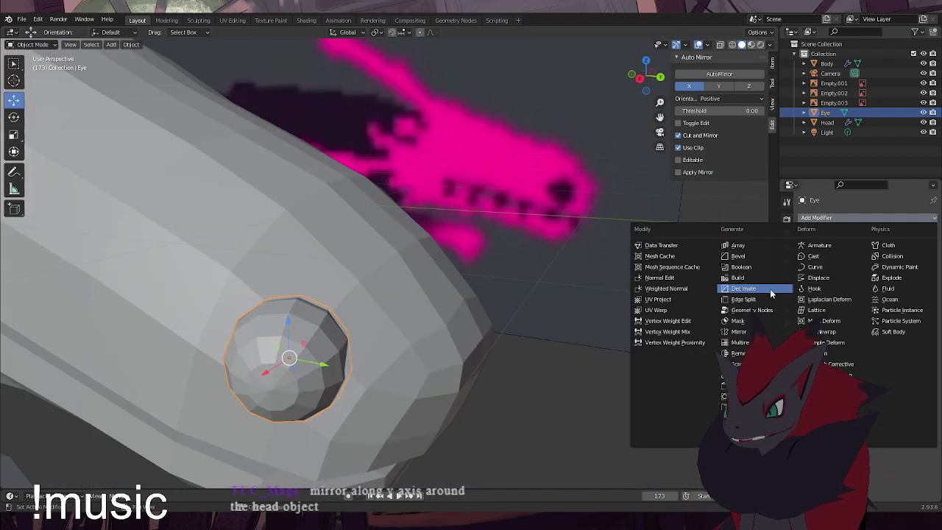
pyautogui.click(738, 331)
pyautogui.moveTo(652, 393); pyautogui.dragTo(534, 340, button='middle')
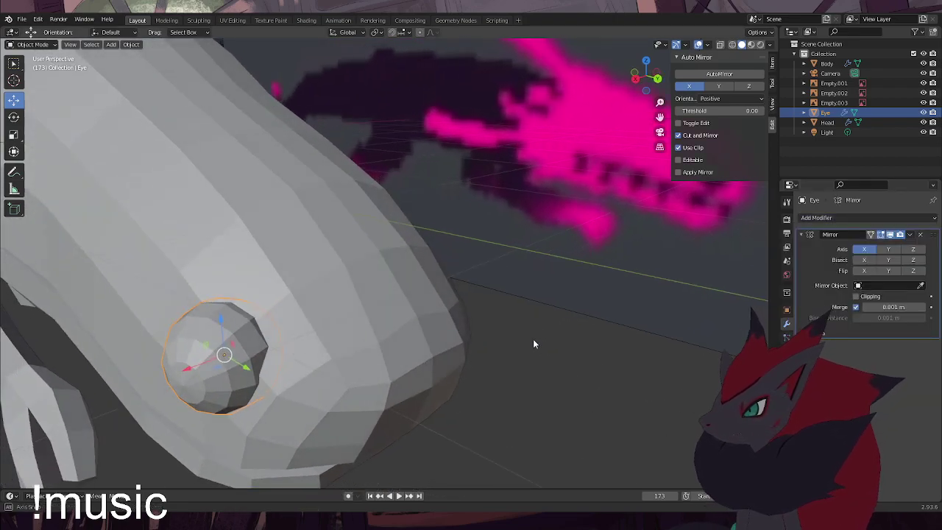
pyautogui.click(921, 284)
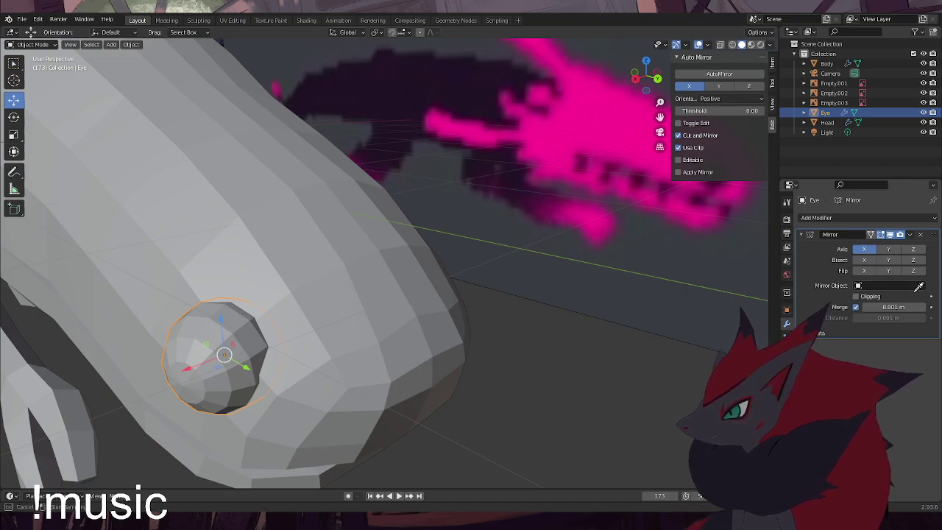
pyautogui.press('Escape')
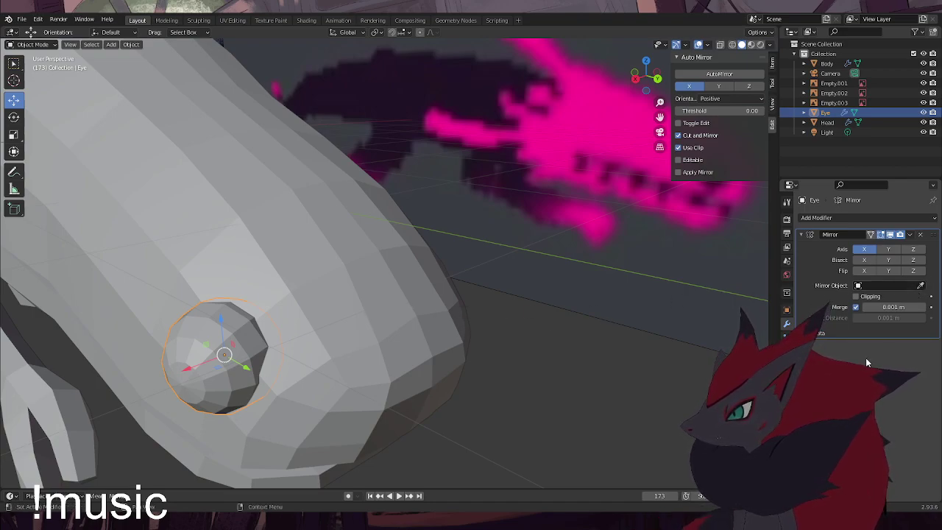
pyautogui.click(909, 234)
pyautogui.click(910, 234)
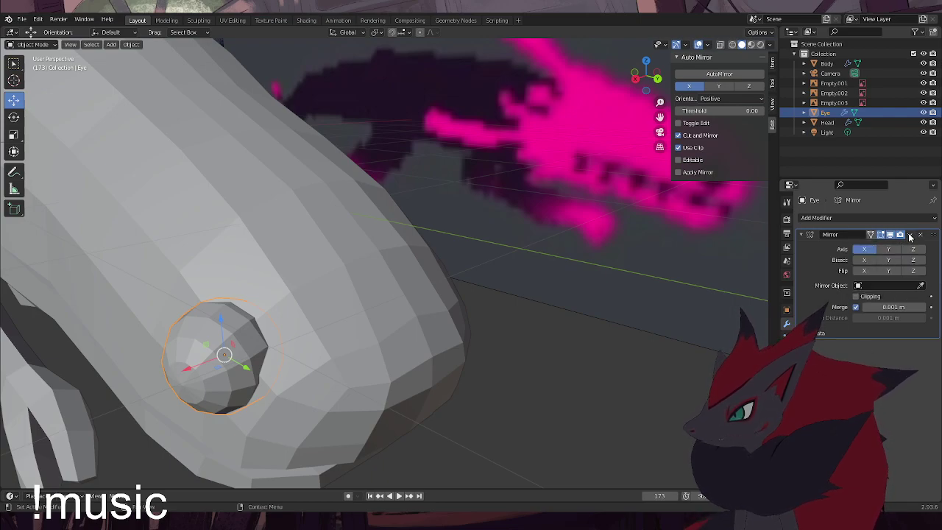
# Pick the Head as the mirror object of the Eye's Mirror modifier
pyautogui.moveTo(443, 308); pyautogui.dragTo(402, 310, button='middle')
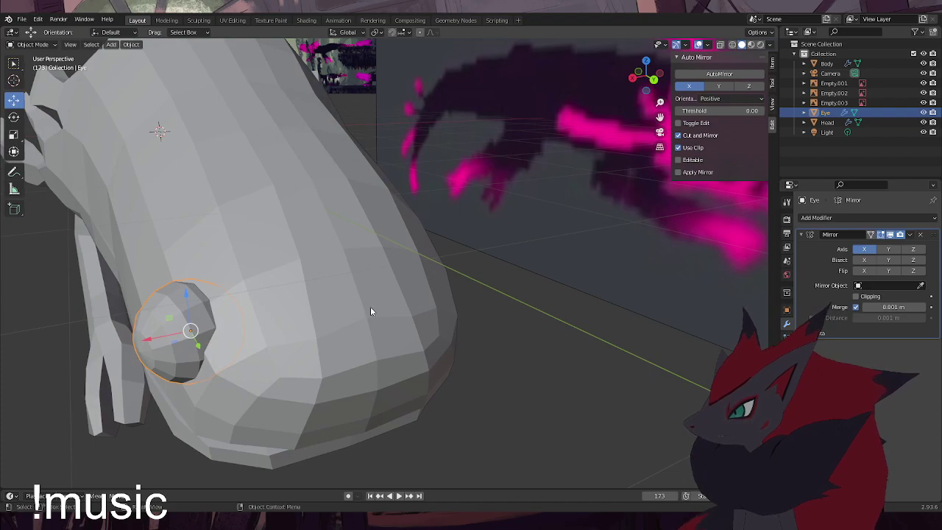
pyautogui.click(920, 285)
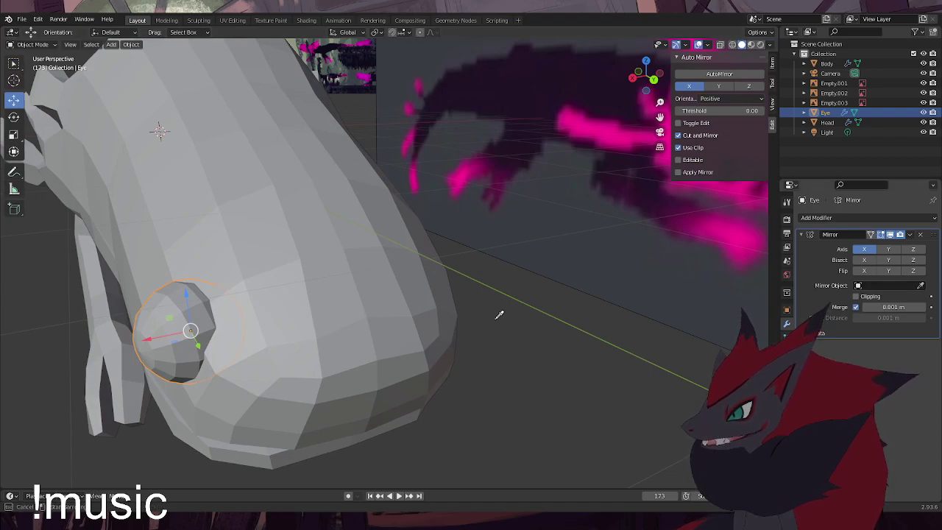
pyautogui.click(190, 326)
pyautogui.click(920, 286)
pyautogui.click(350, 298)
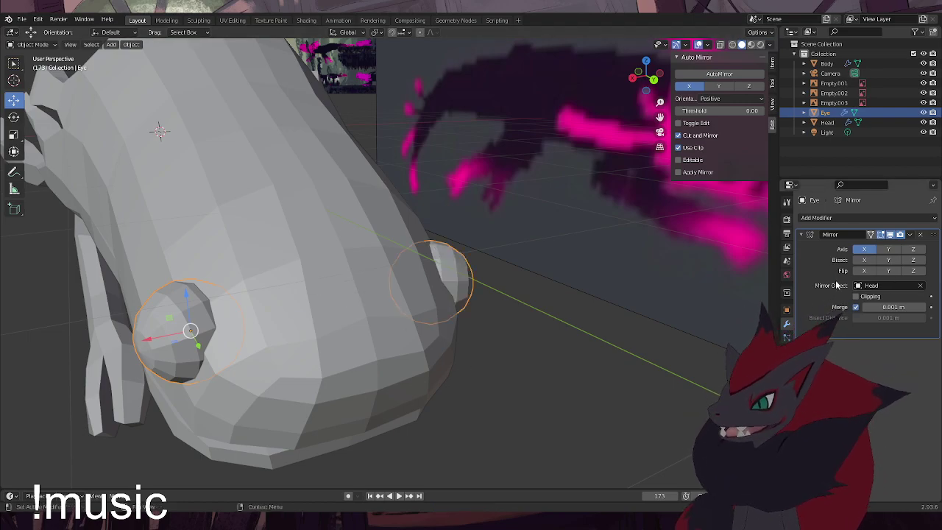
# Examine the placement of both eyes on the head from the front, side and rear
pyautogui.moveTo(654, 319); pyautogui.dragTo(346, 298, button='middle')
pyautogui.moveTo(581, 383); pyautogui.dragTo(385, 390, button='middle')
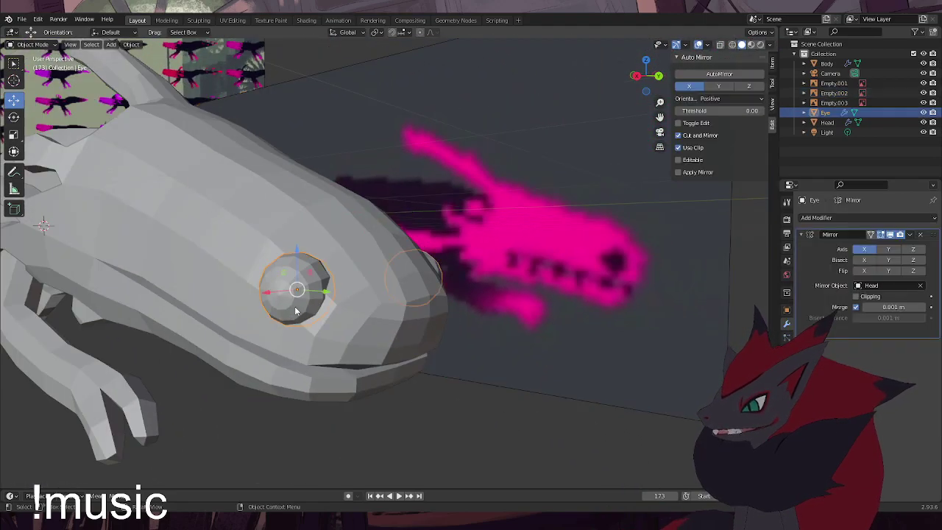
pyautogui.moveTo(291, 308); pyautogui.dragTo(308, 355, button='middle')
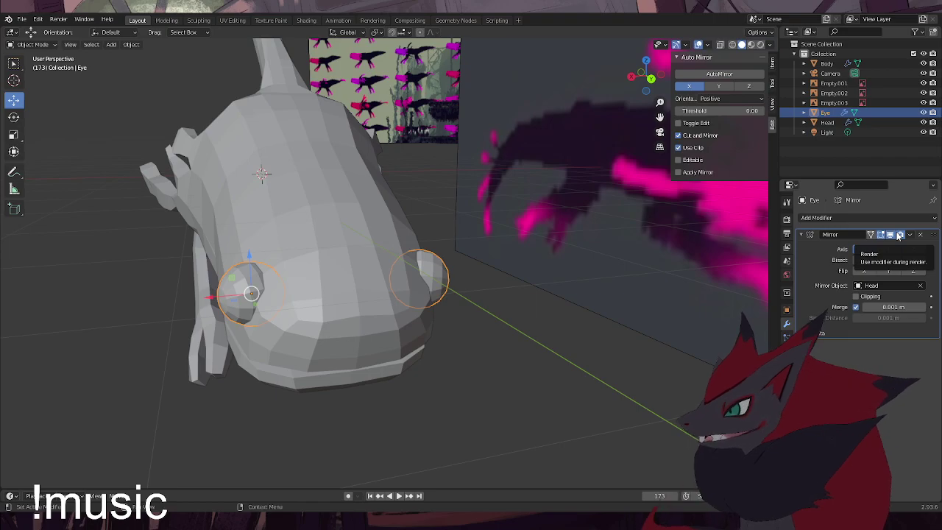
pyautogui.press('KP_3')
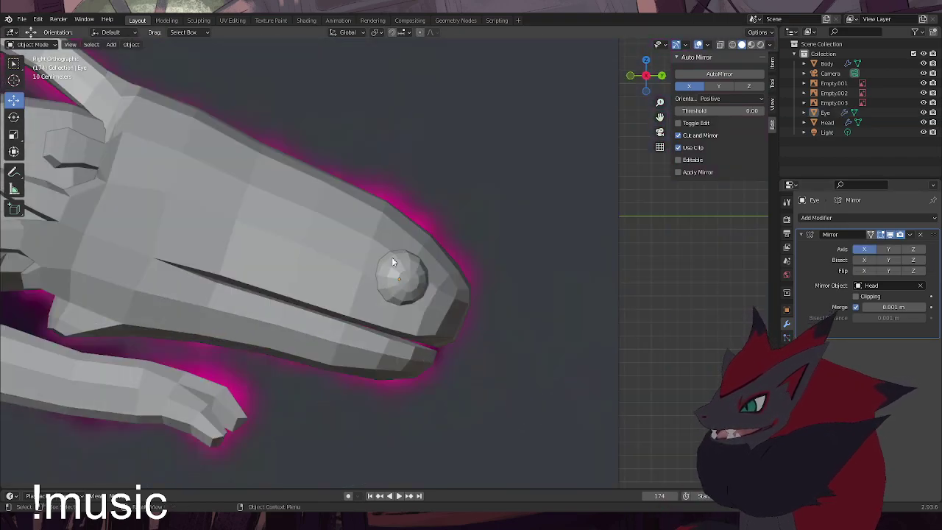
pyautogui.moveTo(368, 310); pyautogui.dragTo(469, 317, button='middle')
pyautogui.scroll(-8, 468, 321)
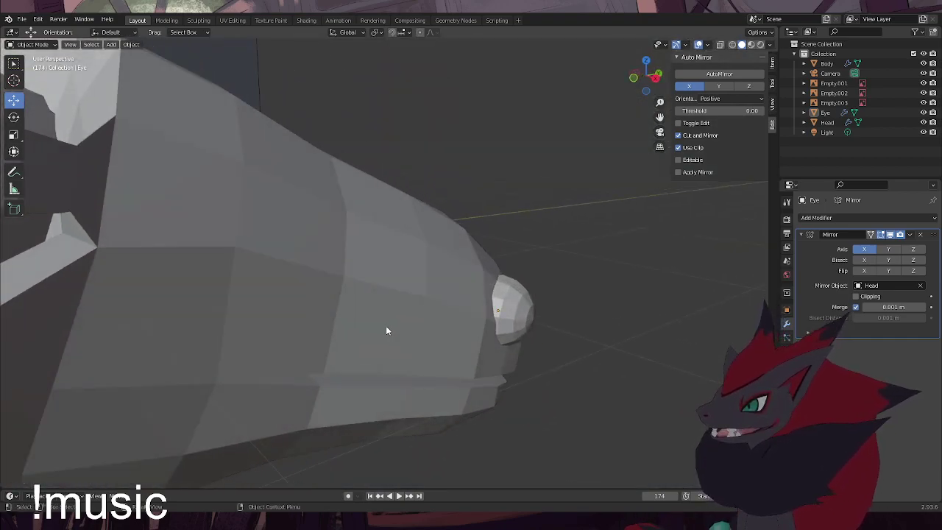
pyautogui.moveTo(334, 329); pyautogui.dragTo(372, 309, button='middle')
# Save the Purple Lizard_2021_1202_00.blend file with the whole lizard in view
pyautogui.click(22, 20)
pyautogui.click(39, 90)
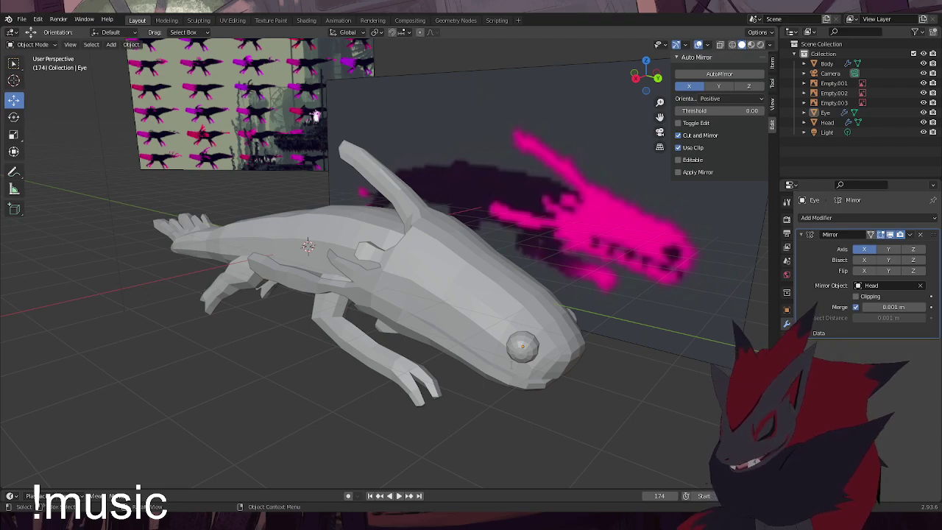
pyautogui.hotkey('ctrl', 's')
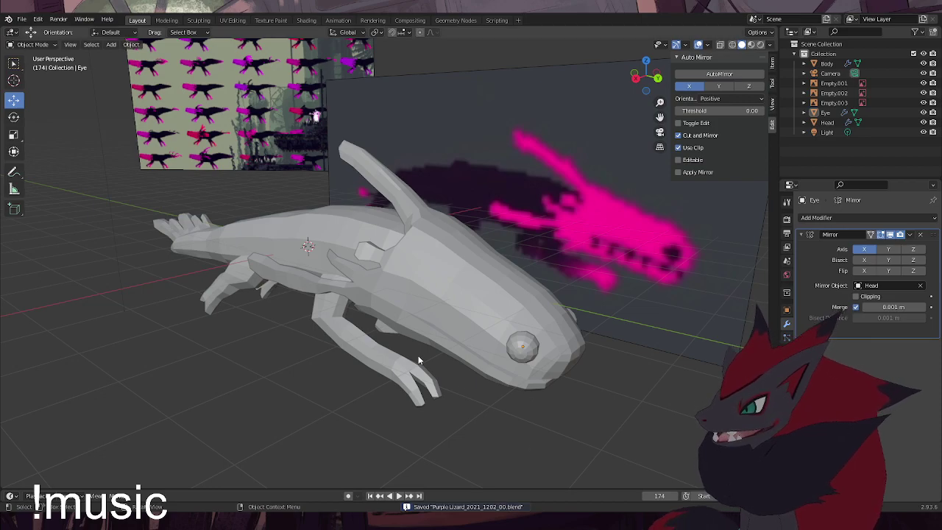
# Switch to the Texture Paint workspace and frame the lizard from its head side in the 3D view
pyautogui.click(271, 20)
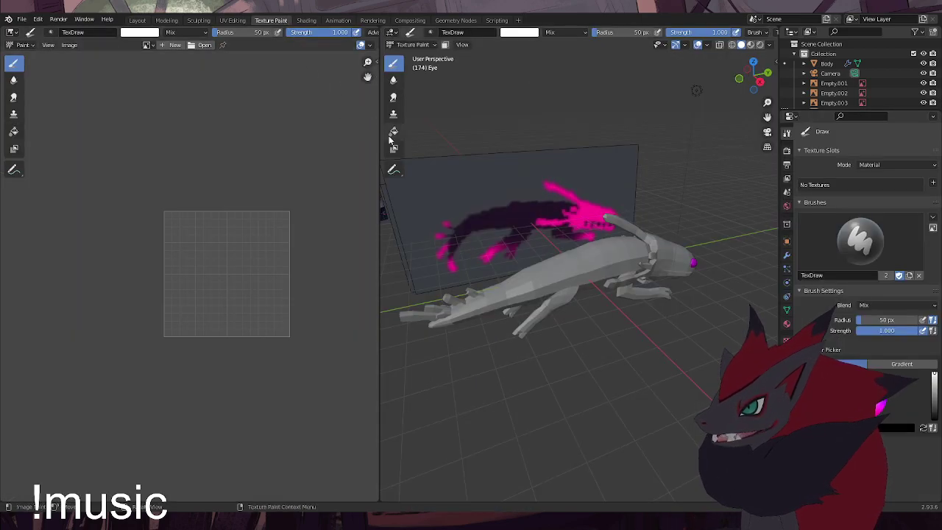
pyautogui.moveTo(663, 231)
pyautogui.mouseDown(button='middle')
pyautogui.moveTo(549, 225)
pyautogui.moveTo(526, 235)
pyautogui.moveTo(562, 254)
pyautogui.moveTo(546, 255)
pyautogui.moveTo(600, 273)
pyautogui.moveTo(589, 262)
pyautogui.moveTo(551, 278)
pyautogui.mouseUp(button='middle')
pyautogui.scroll(4, 508, 225)
pyautogui.scroll(5, 544, 254)
pyautogui.scroll(-3, 544, 254)
pyautogui.scroll(-5, 549, 255)
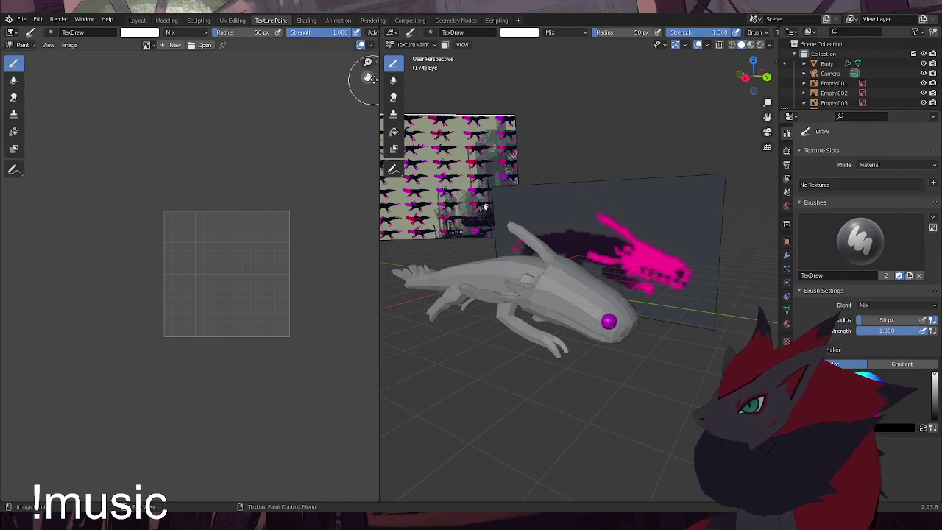
# Change the 3D view to Object Mode and select the Body object
pyautogui.click(412, 44)
pyautogui.click(412, 55)
pyautogui.click(498, 268)
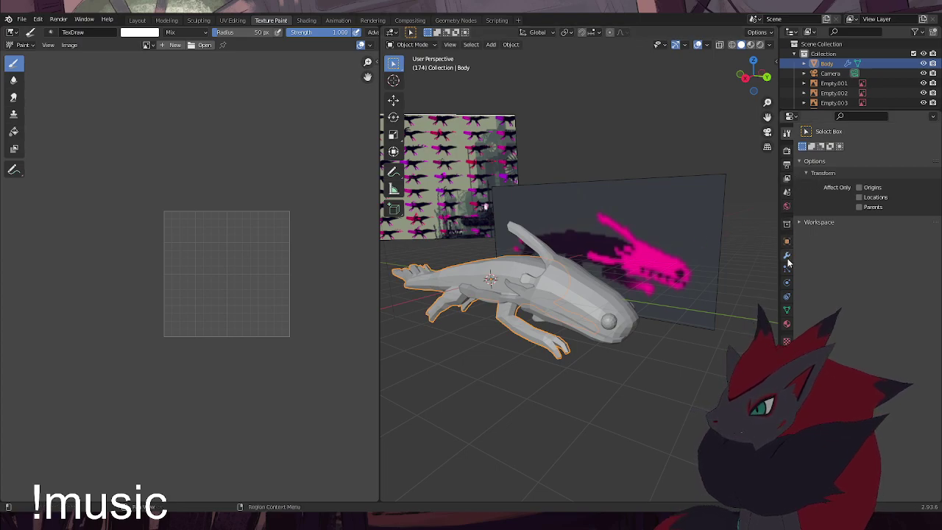
# Look through the world, scene, view layer, object, modifier and particle properties, then deselect the Body
pyautogui.click(787, 207)
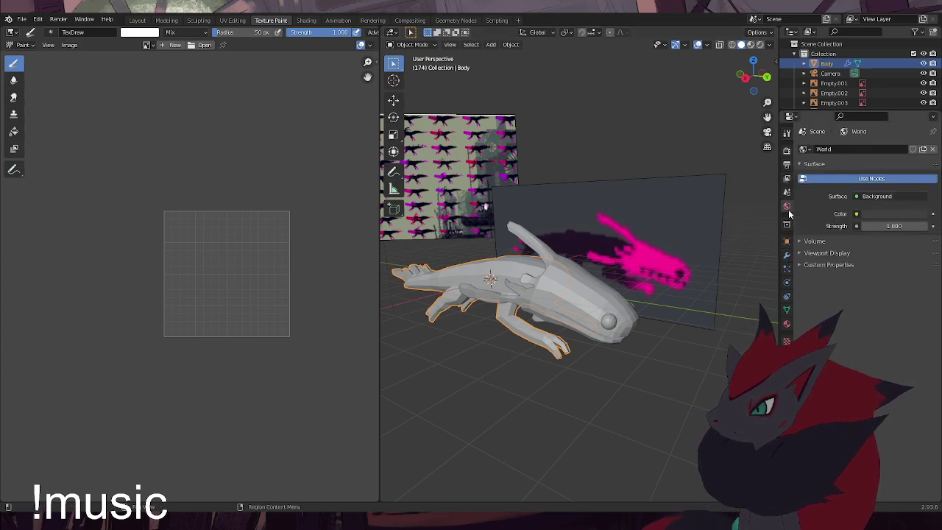
pyautogui.click(857, 214)
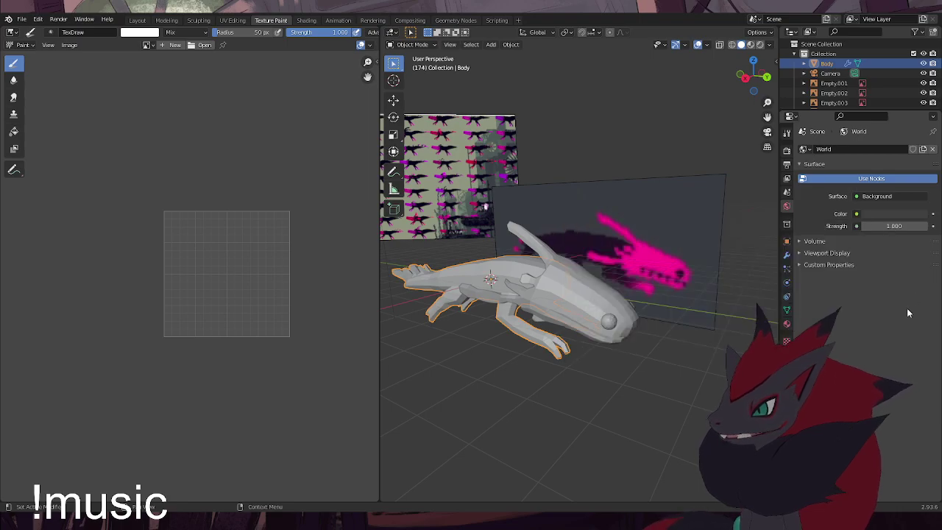
pyautogui.click(924, 213)
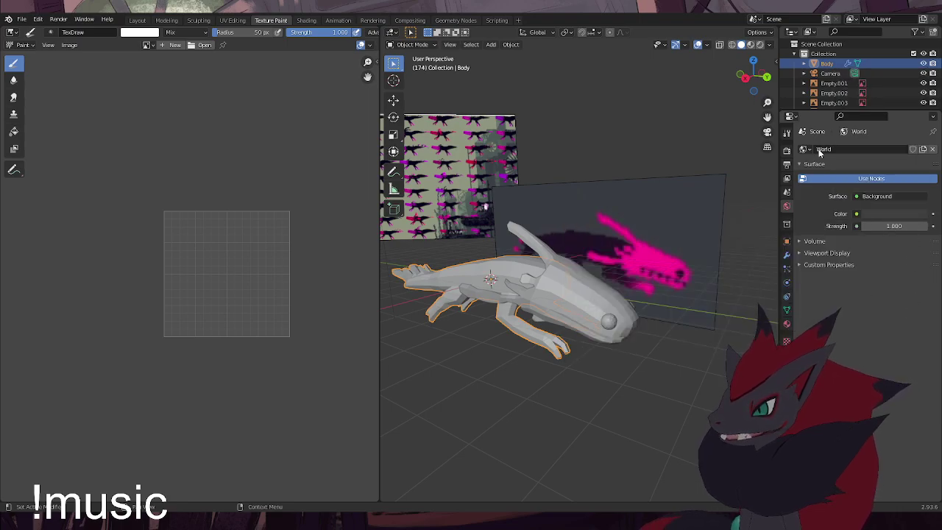
pyautogui.click(787, 193)
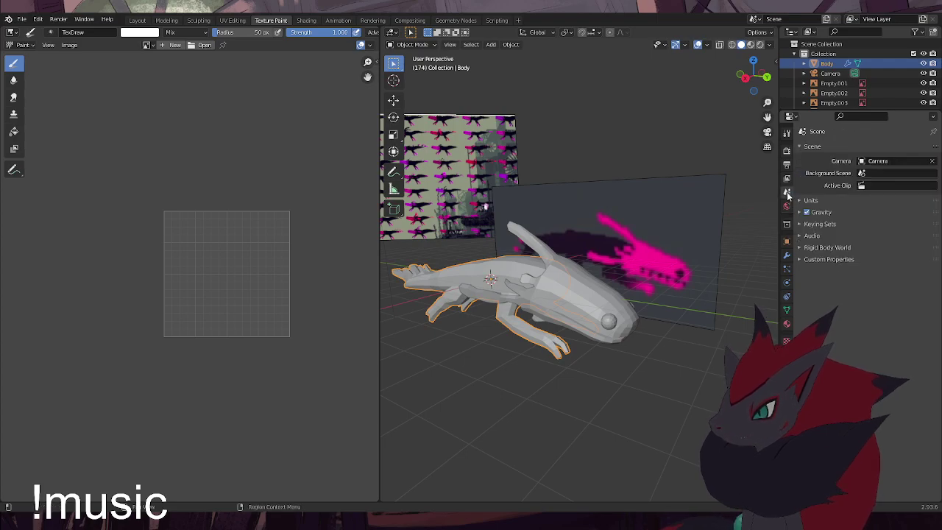
pyautogui.click(787, 206)
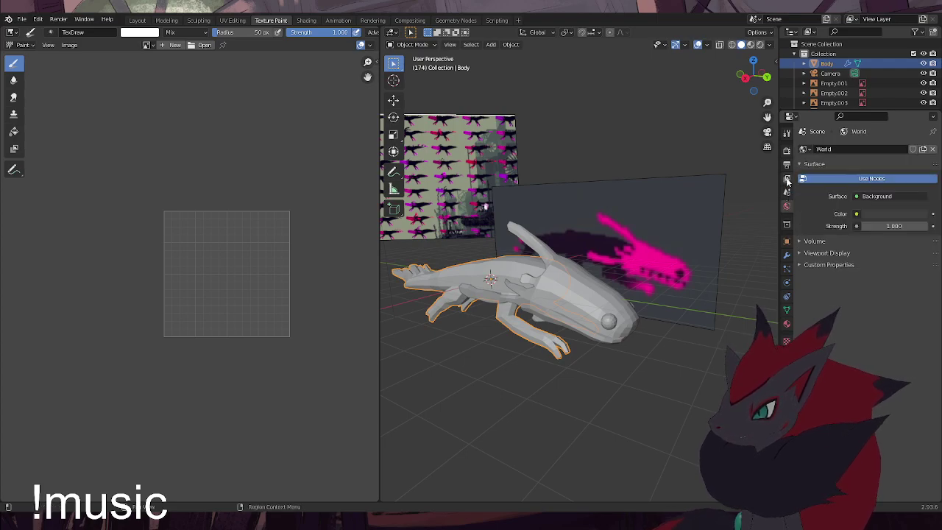
pyautogui.click(787, 179)
pyautogui.click(787, 241)
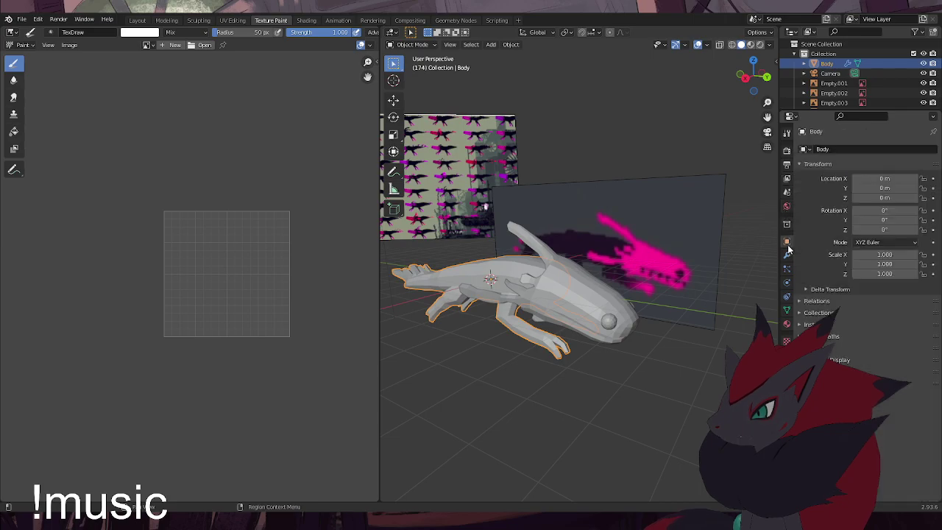
pyautogui.click(788, 255)
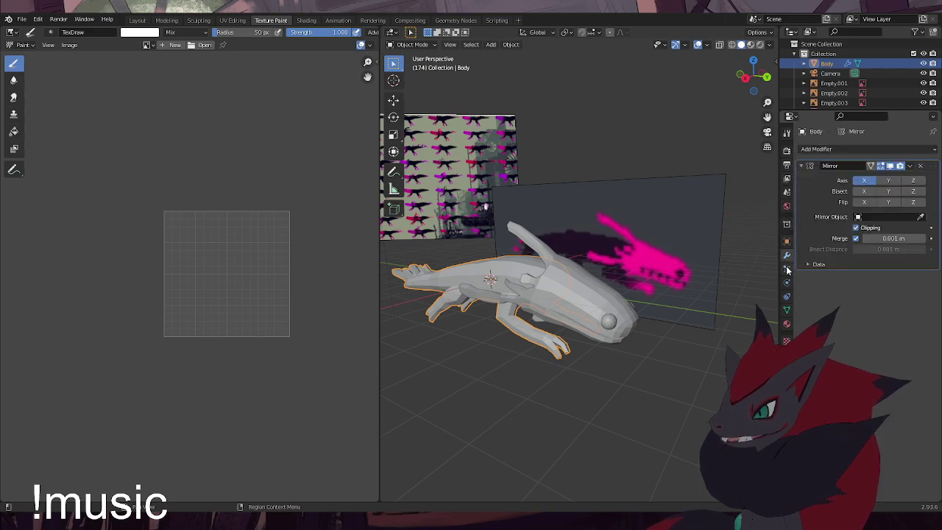
pyautogui.click(787, 269)
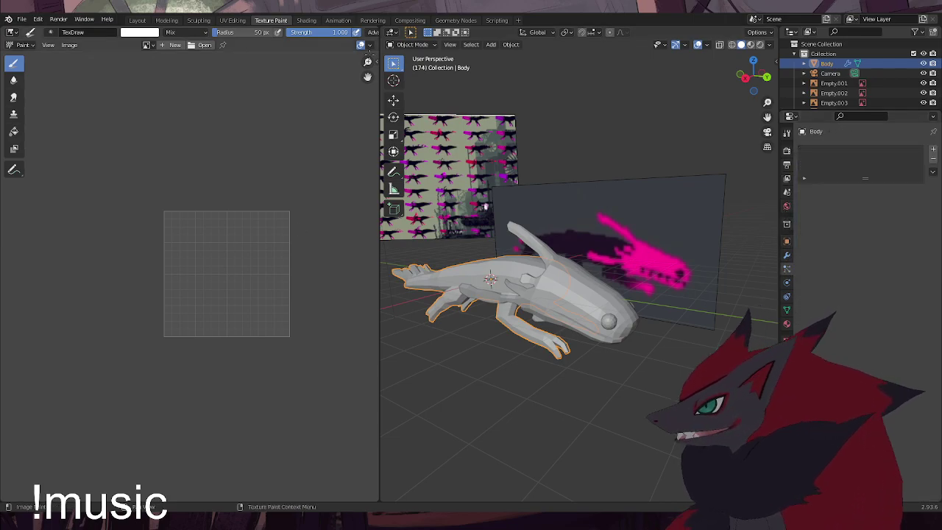
pyautogui.click(409, 45)
pyautogui.click(573, 377)
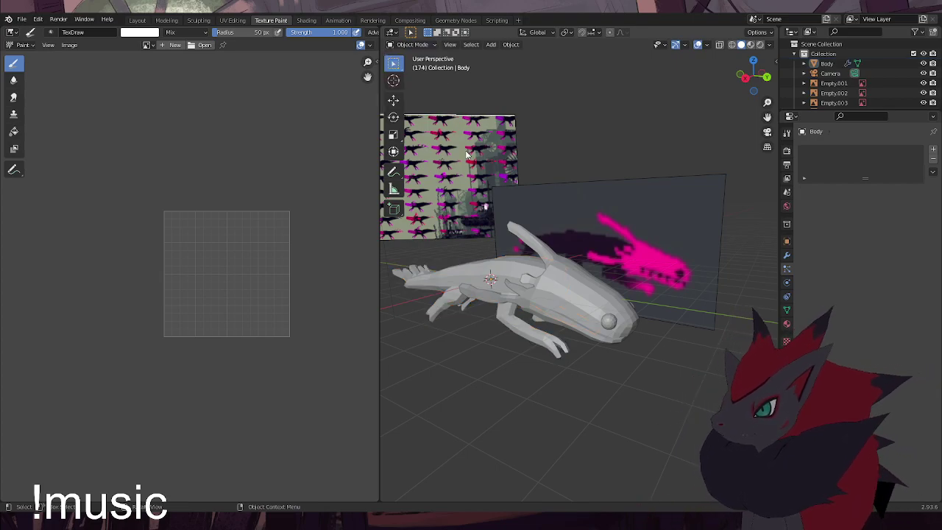
# Return to the Layout workspace and apply the Mirror modifier on the Head
pyautogui.click(137, 20)
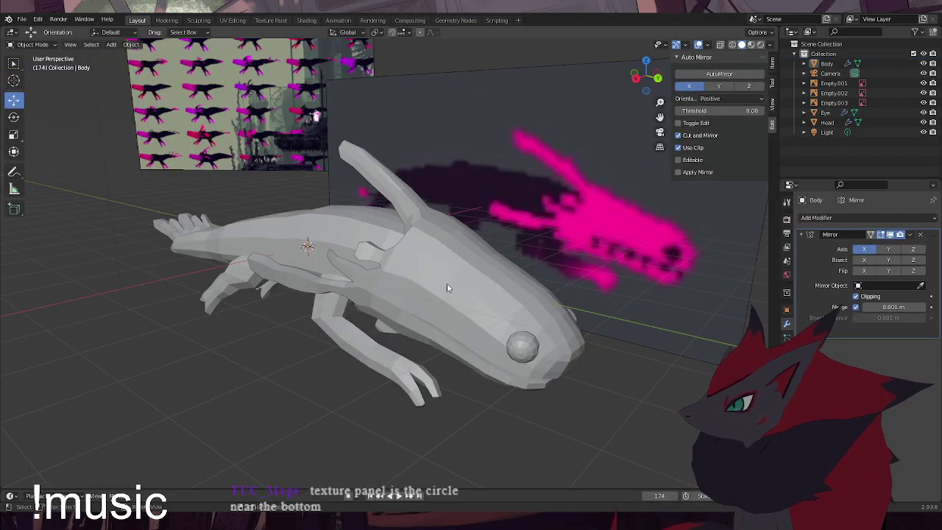
pyautogui.click(488, 309)
pyautogui.click(911, 236)
pyautogui.click(891, 245)
pyautogui.click(661, 371)
# Apply the Mirror modifier on the Eye, then deselect it
pyautogui.click(535, 351)
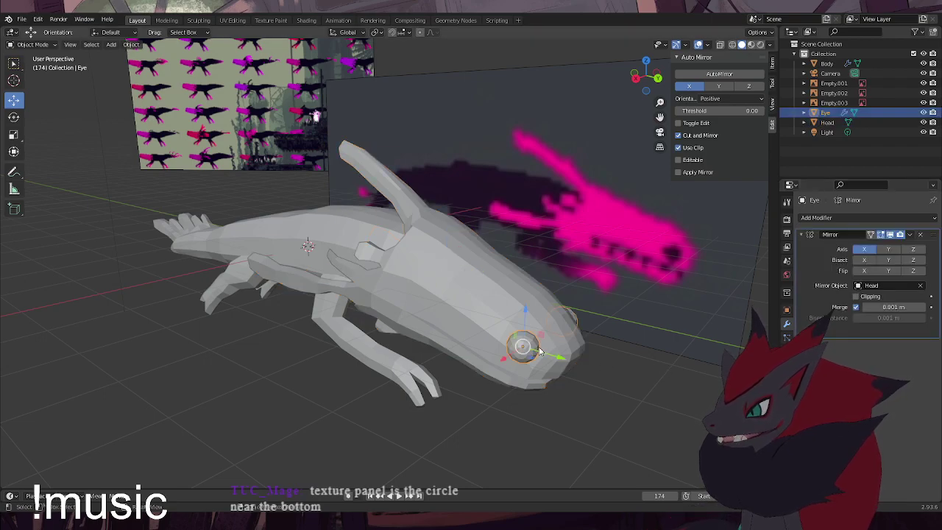
pyautogui.click(910, 235)
pyautogui.click(893, 246)
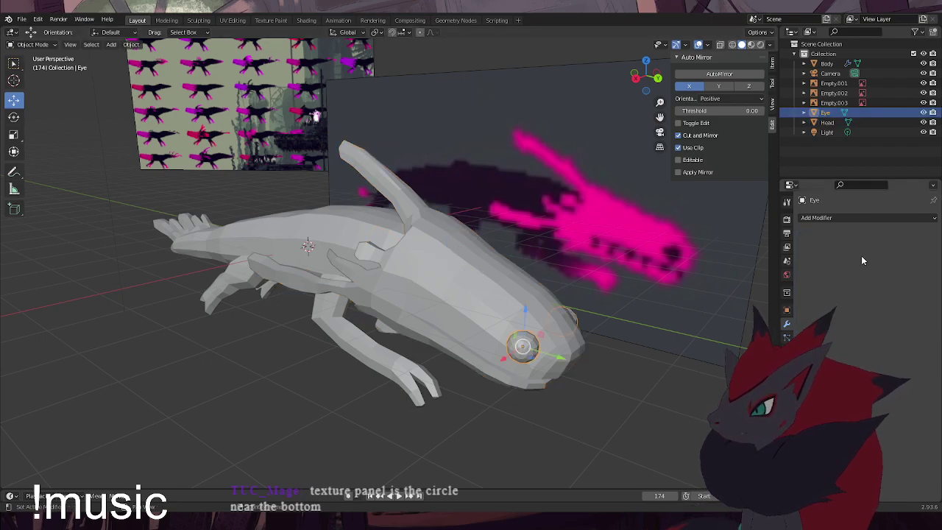
pyautogui.click(614, 382)
# Apply the Mirror modifier on the Body and save the file as Purple Lizard_2021_1202_01.blend
pyautogui.click(279, 236)
pyautogui.click(910, 234)
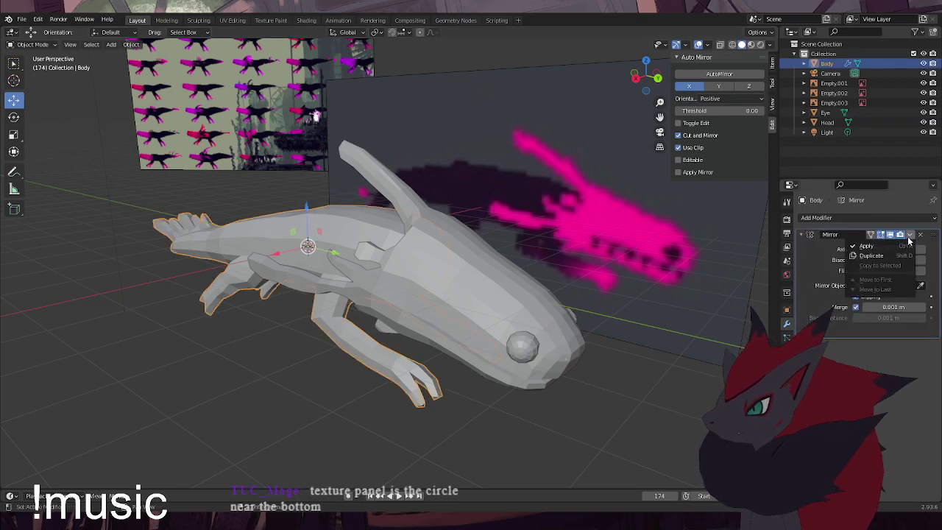
pyautogui.click(869, 247)
pyautogui.click(644, 384)
pyautogui.click(22, 19)
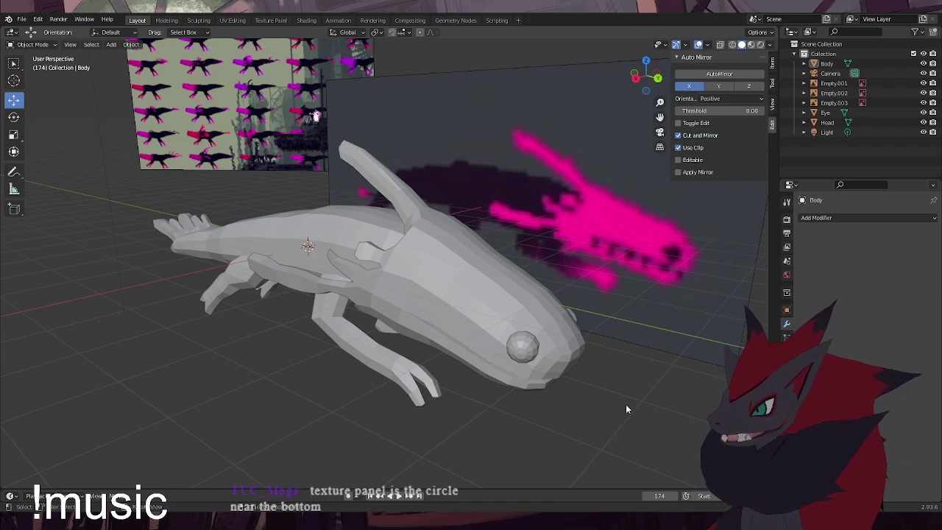
pyautogui.hotkey('ctrl', 's')
# Inspect the Head's full mesh in Edit Mode, clear its selection and return to Object Mode
pyautogui.click(548, 364)
pyautogui.click(33, 45)
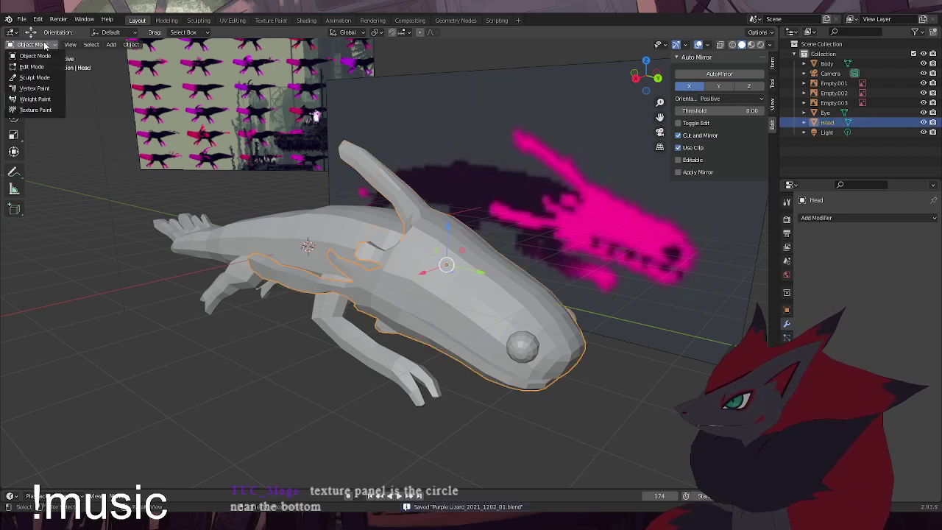
pyautogui.click(40, 67)
pyautogui.moveTo(294, 309); pyautogui.dragTo(431, 350, button='middle')
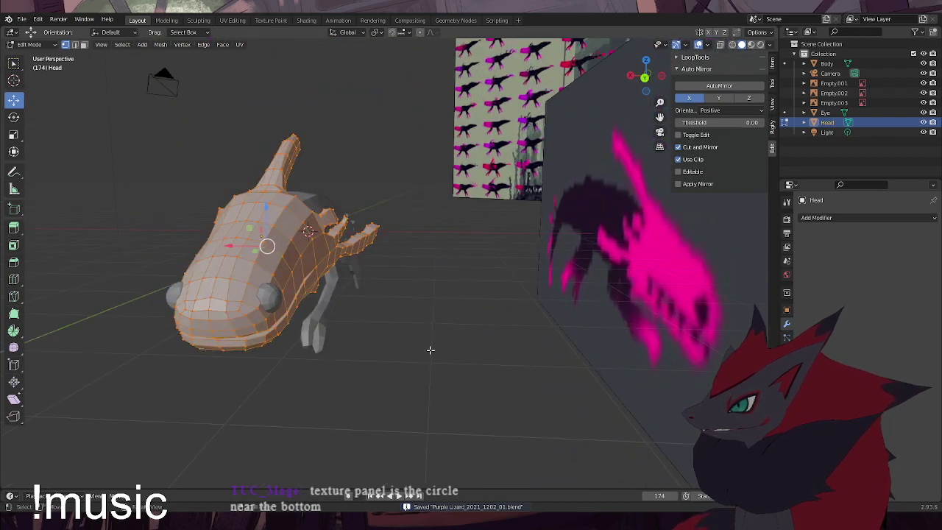
pyautogui.hotkey('alt', 'a')
pyautogui.click(31, 44)
pyautogui.click(33, 56)
# Inspect the Body's mesh in Edit Mode from the head side, then return to Object Mode
pyautogui.click(324, 310)
pyautogui.click(30, 44)
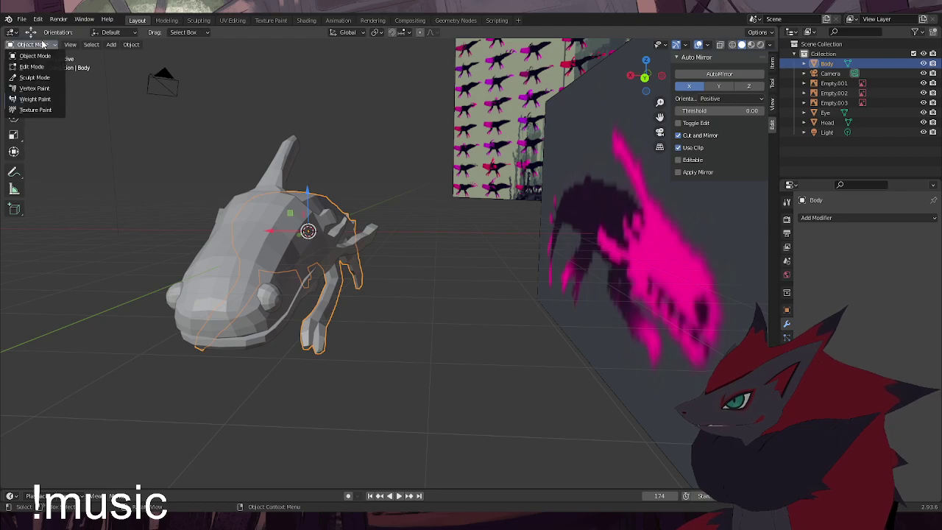
pyautogui.click(32, 66)
pyautogui.moveTo(273, 221); pyautogui.dragTo(450, 278, button='middle')
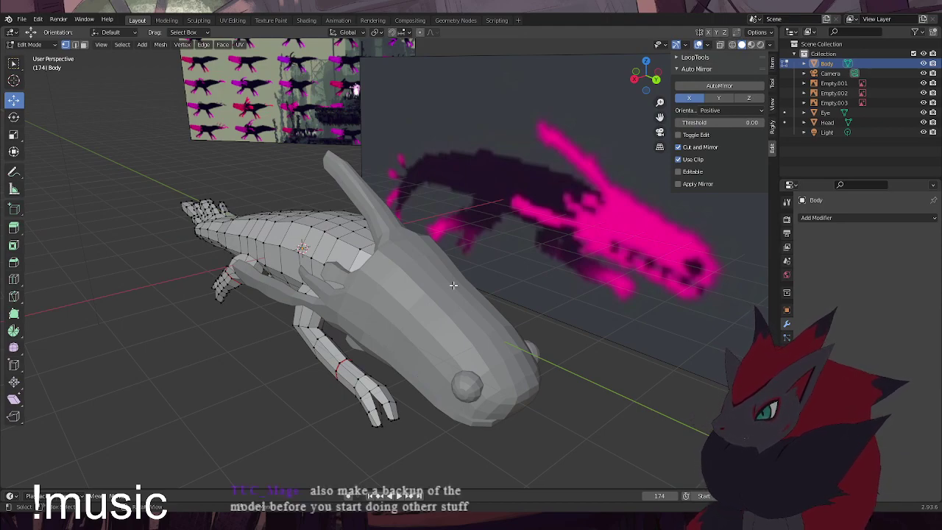
pyautogui.click(28, 44)
pyautogui.click(31, 57)
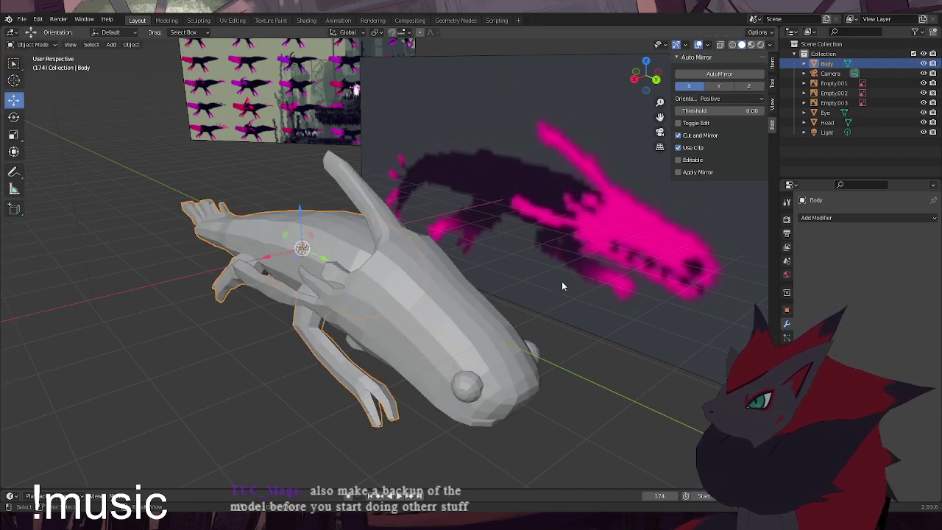
# Select the Head, switch to the Texture Paint workspace and create a new material for it
pyautogui.click(356, 199)
pyautogui.click(273, 21)
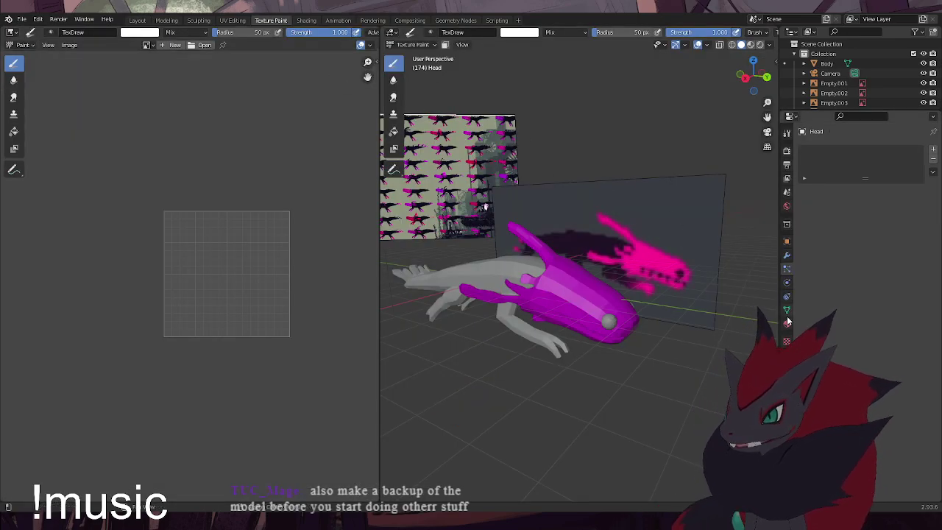
pyautogui.click(829, 193)
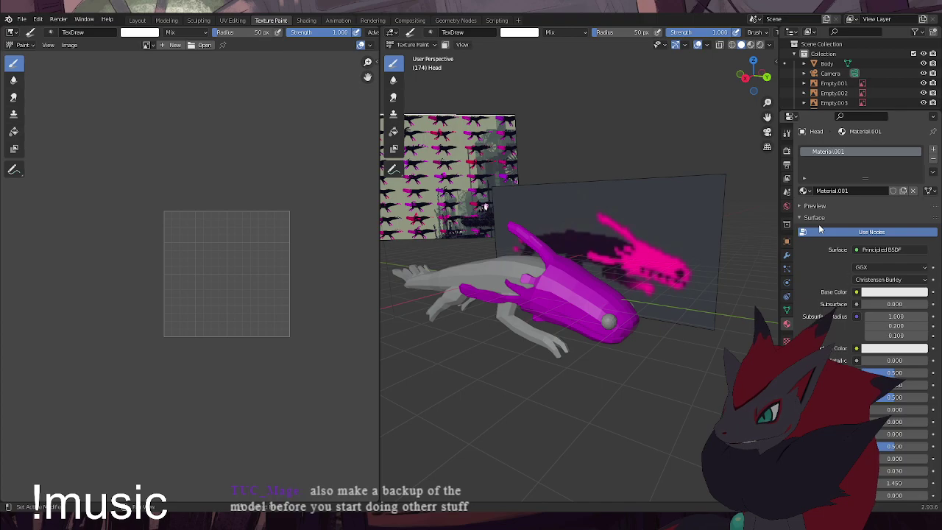
pyautogui.scroll(3, 604, 300)
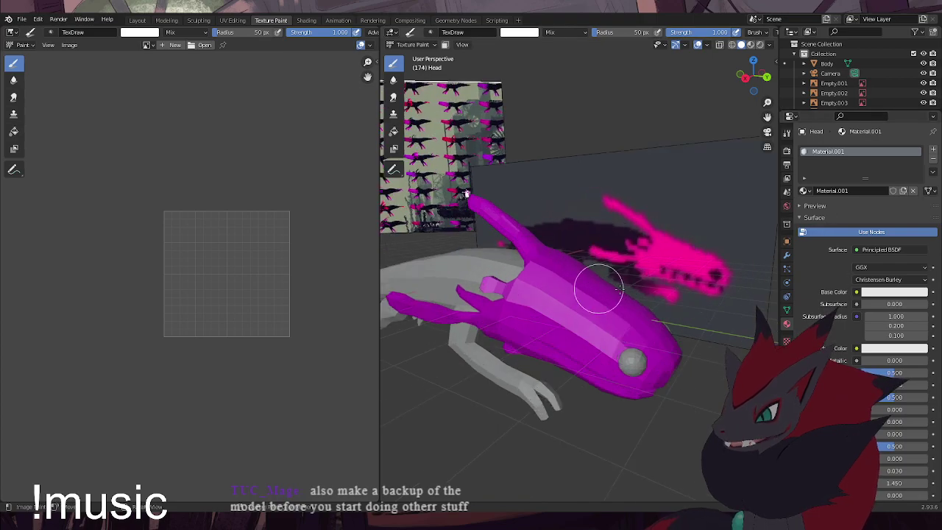
# Assign an Image Texture to the Base Color of the Head's material
pyautogui.click(876, 293)
pyautogui.click(888, 293)
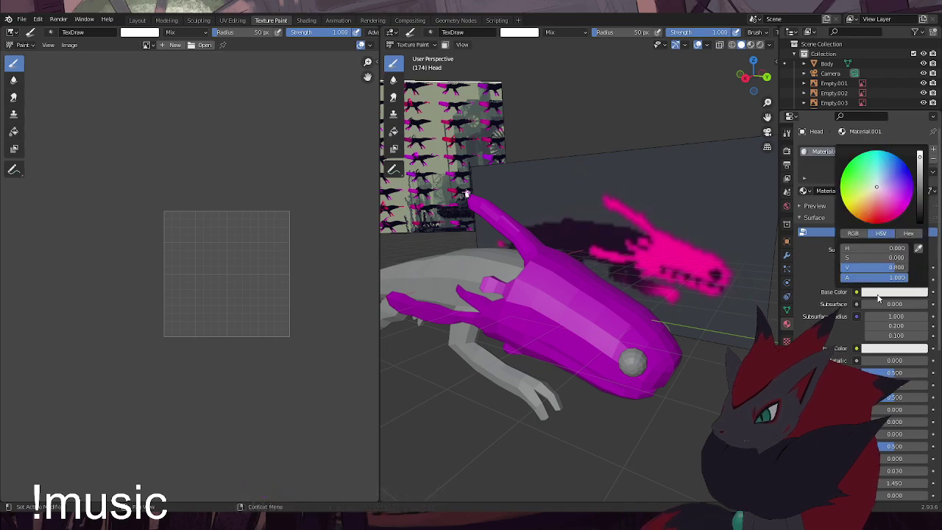
pyautogui.click(857, 292)
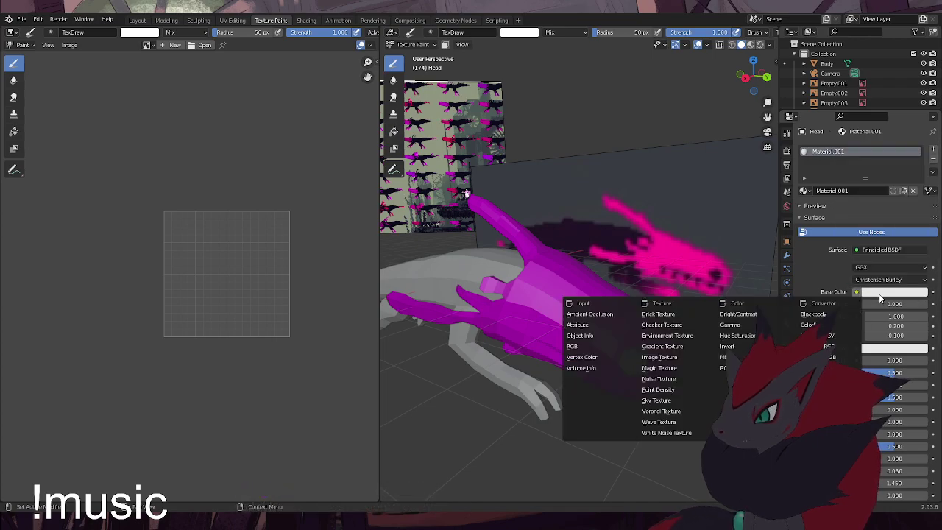
pyautogui.click(857, 292)
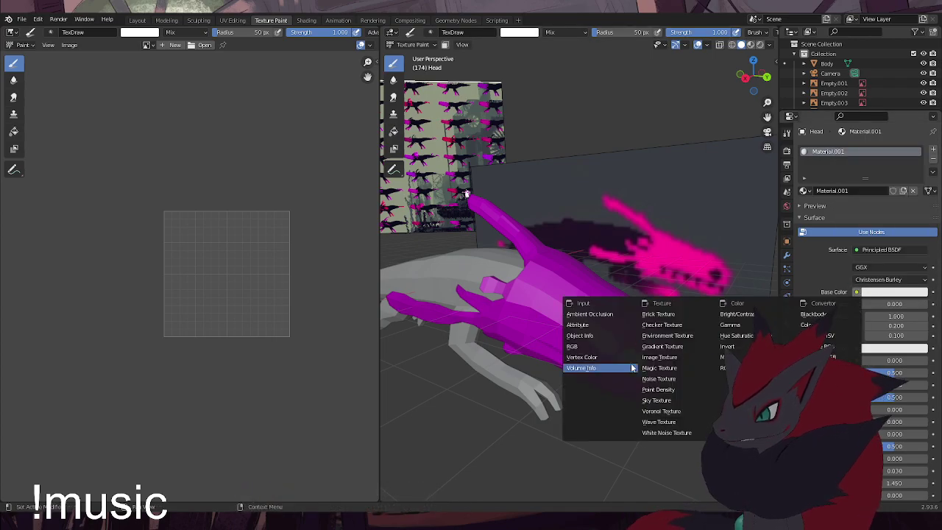
pyautogui.click(665, 358)
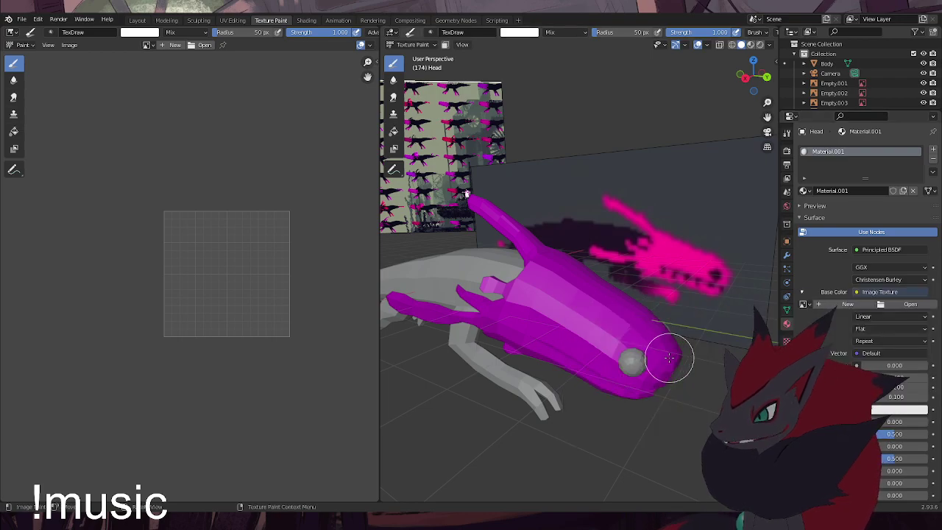
pyautogui.click(854, 305)
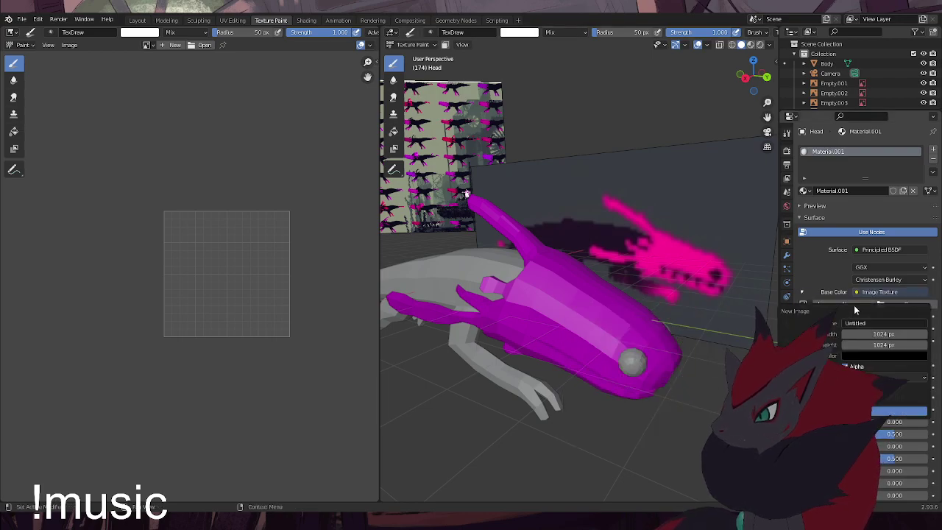
pyautogui.click(866, 357)
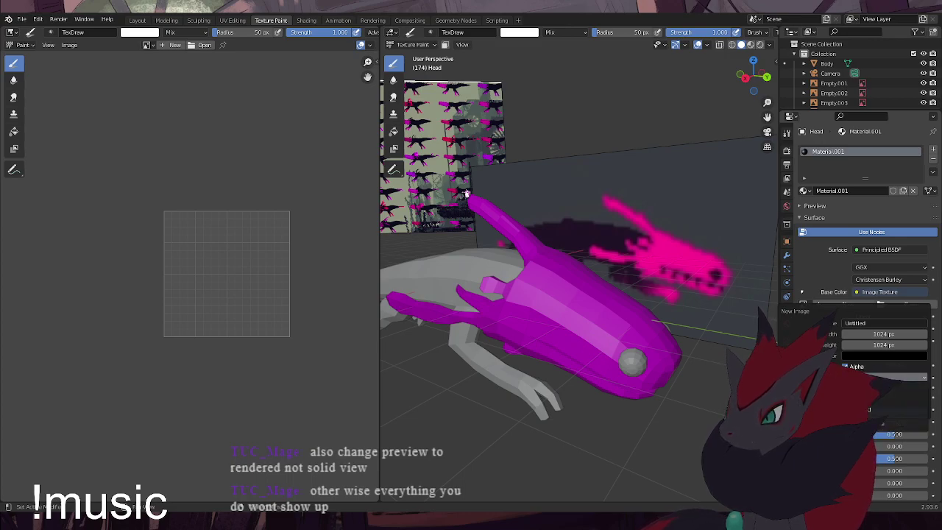
pyautogui.click(887, 377)
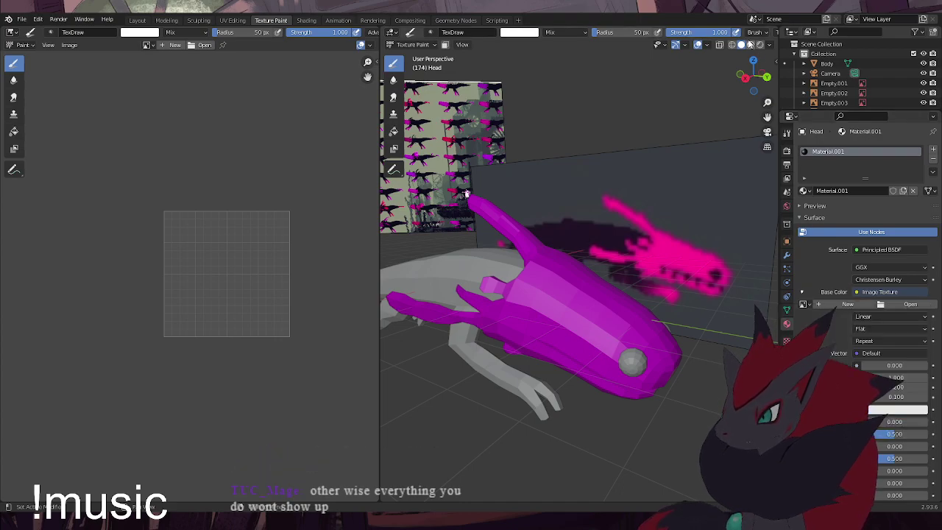
# Set the 3D view's shading to Material Preview
pyautogui.click(751, 45)
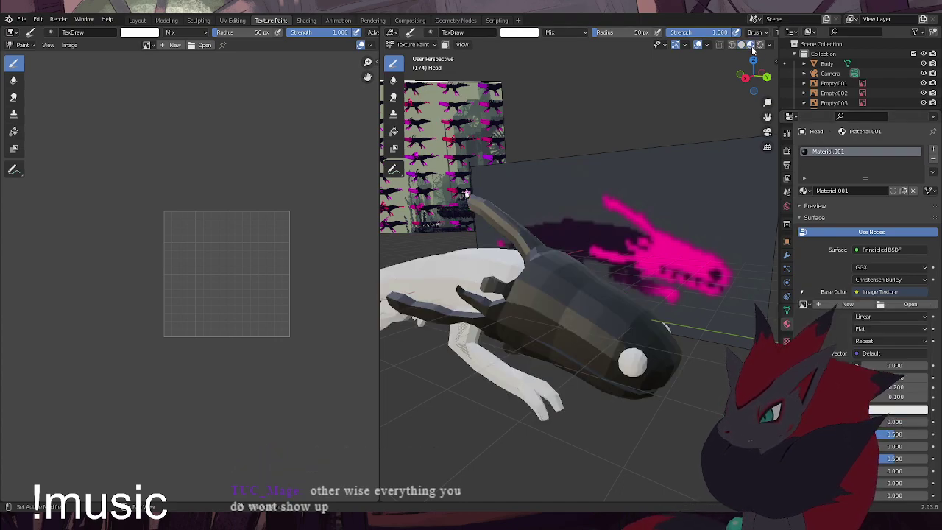
pyautogui.click(854, 304)
pyautogui.click(884, 374)
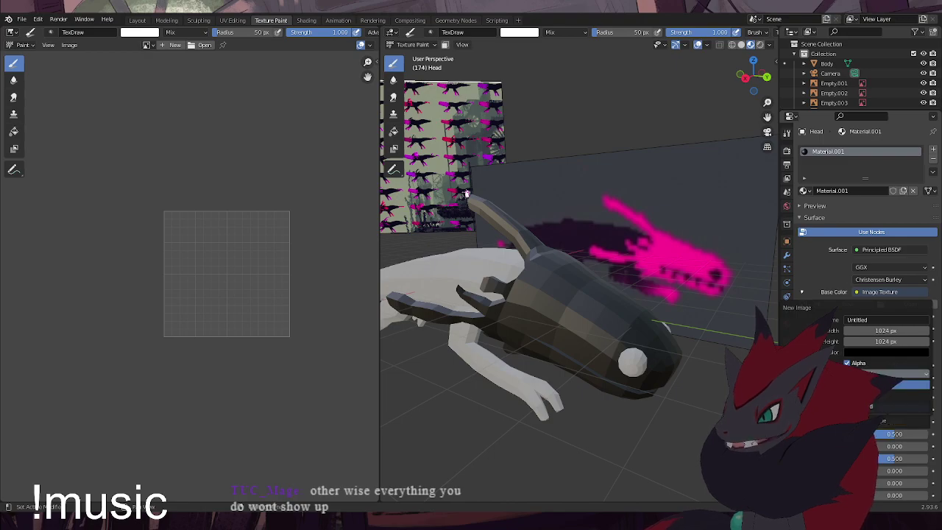
pyautogui.click(895, 384)
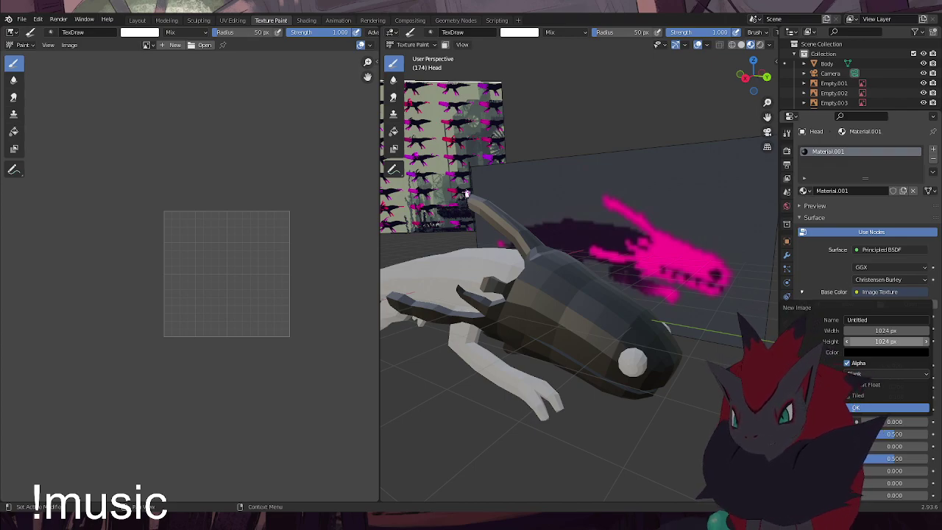
pyautogui.click(868, 352)
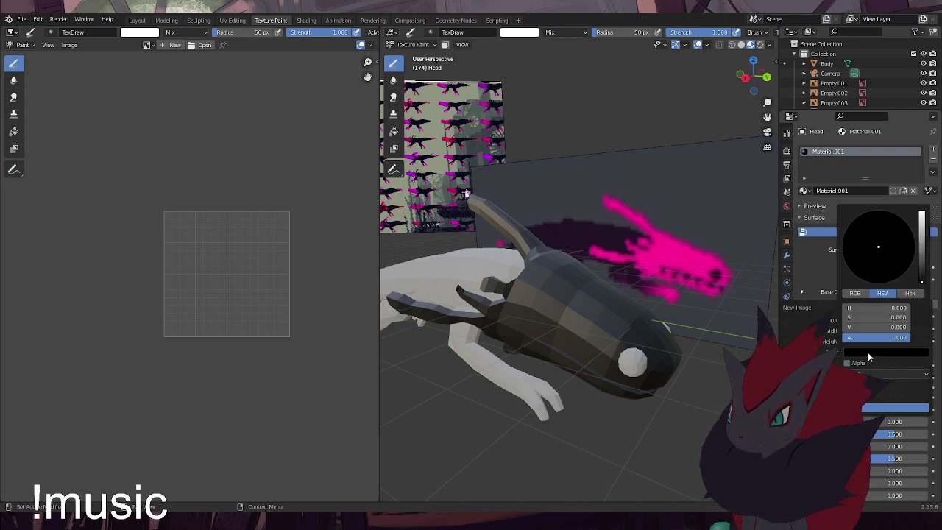
pyautogui.click(854, 363)
pyautogui.click(868, 352)
pyautogui.click(853, 294)
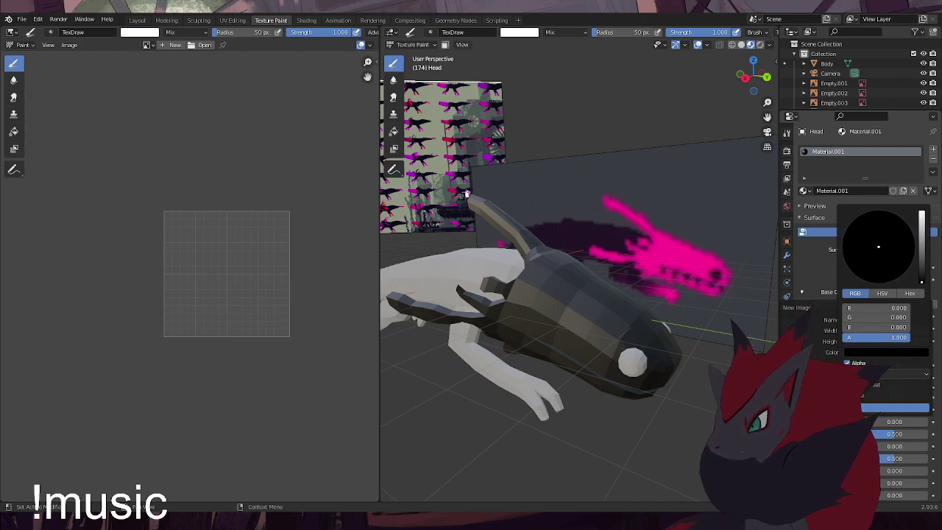
# Select the Empty.002 reference image and look through its object options
pyautogui.click(832, 93)
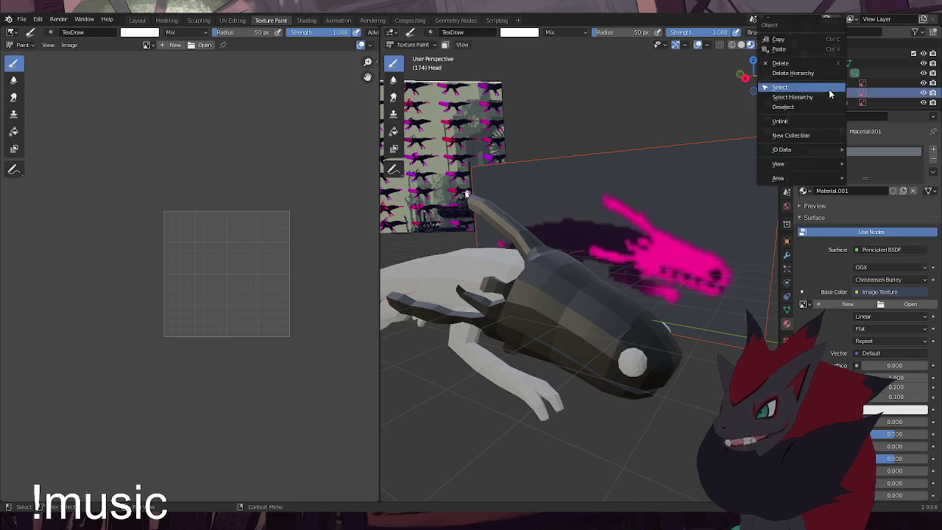
pyautogui.rightClick(830, 93)
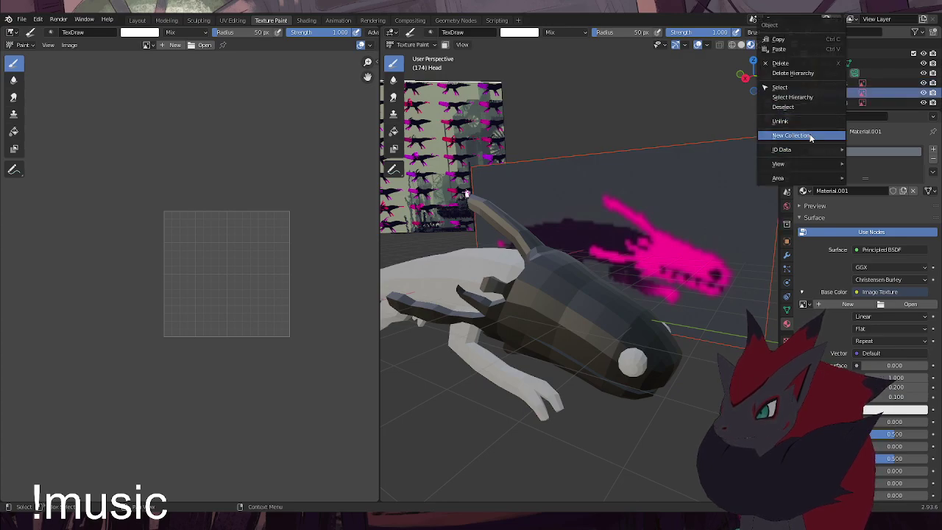
pyautogui.moveTo(806, 151)
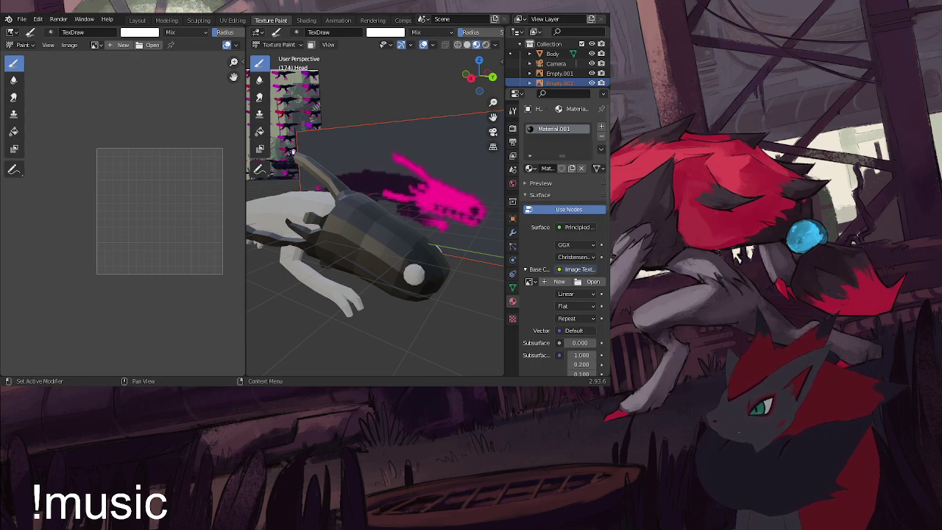
# Start a new image for the Head's base colour texture and show its fill colour as a hex value
pyautogui.click(560, 281)
pyautogui.click(545, 318)
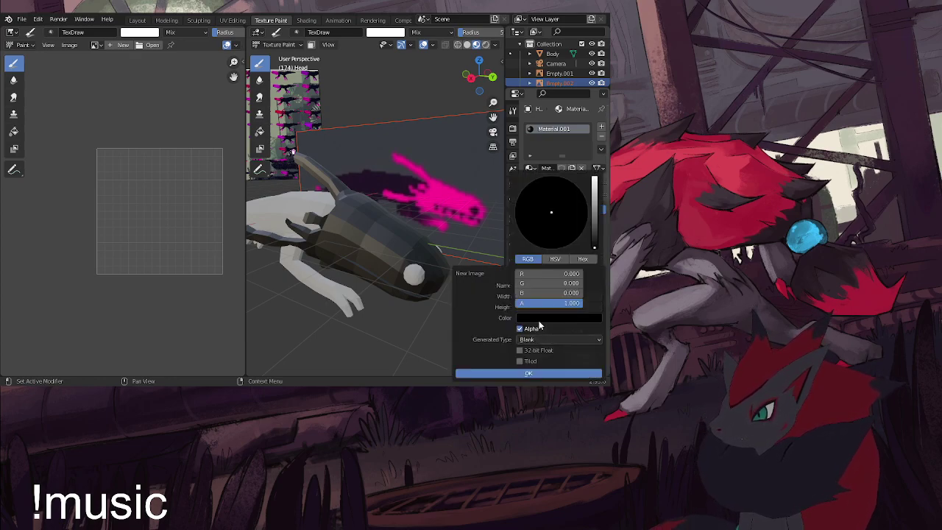
pyautogui.click(581, 258)
pyautogui.click(559, 272)
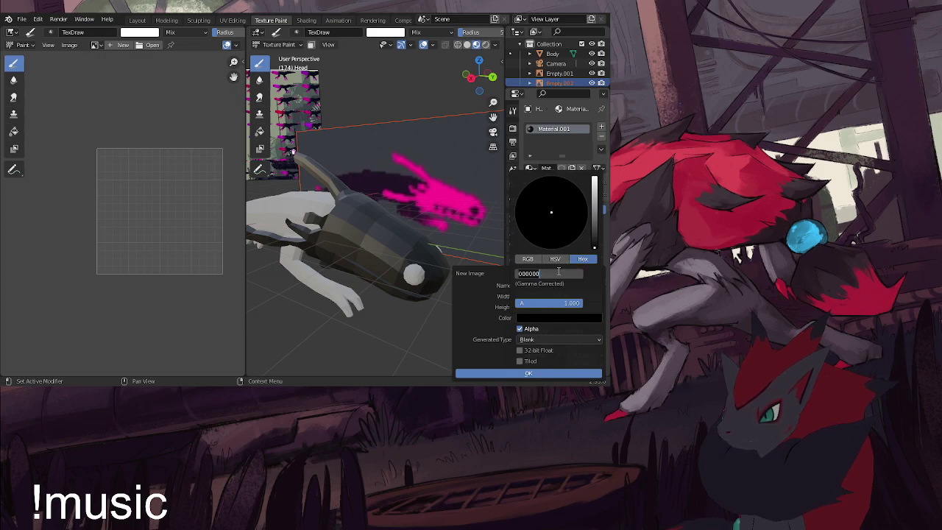
pyautogui.write('re')
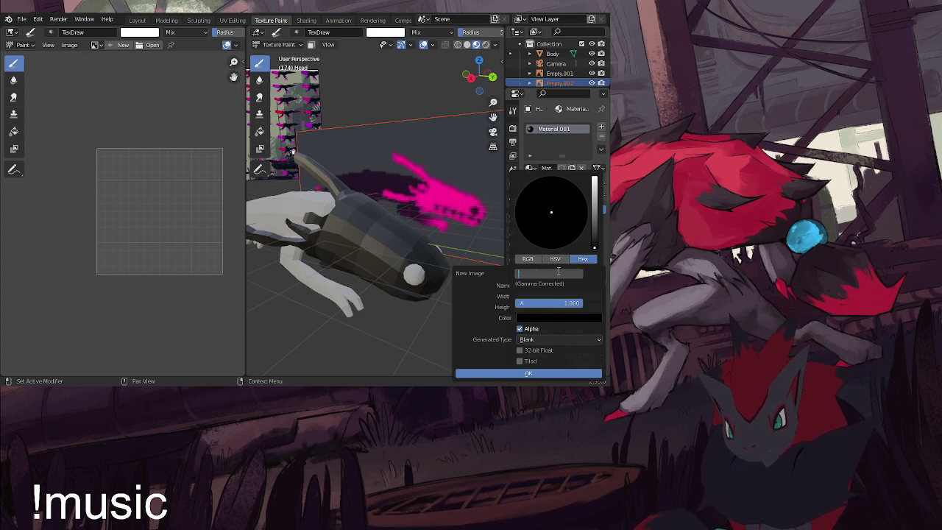
pyautogui.write('23')
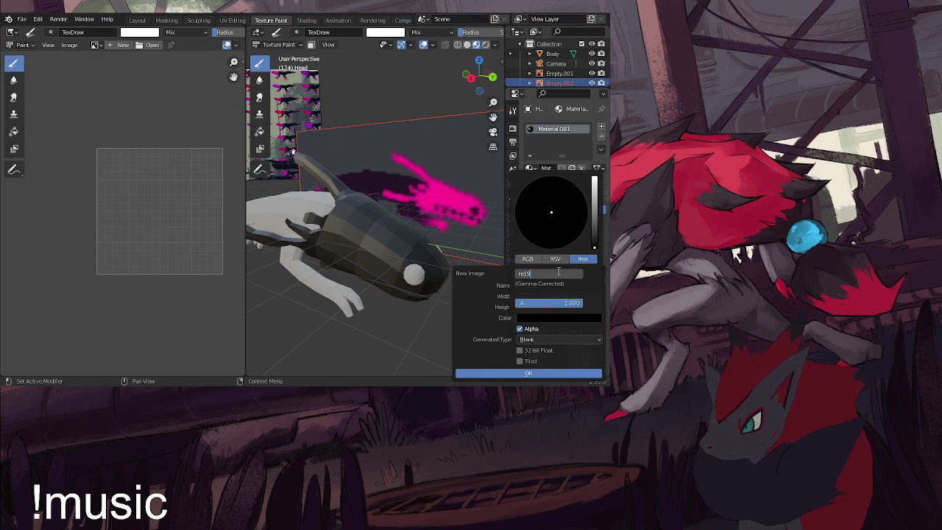
pyautogui.write('92')
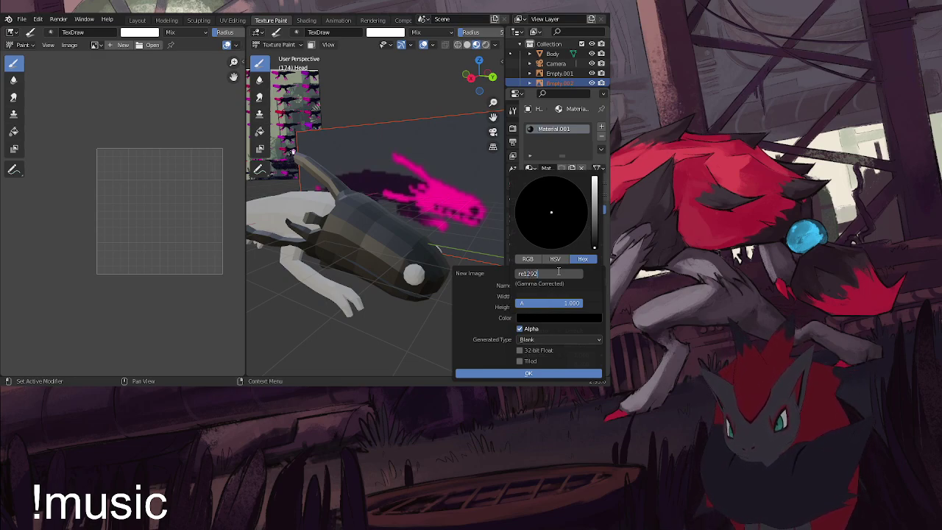
pyautogui.press('Escape')
# Set the new image's fill colour to hex FE1292 and create it as the Head's base colour texture
pyautogui.click(541, 274)
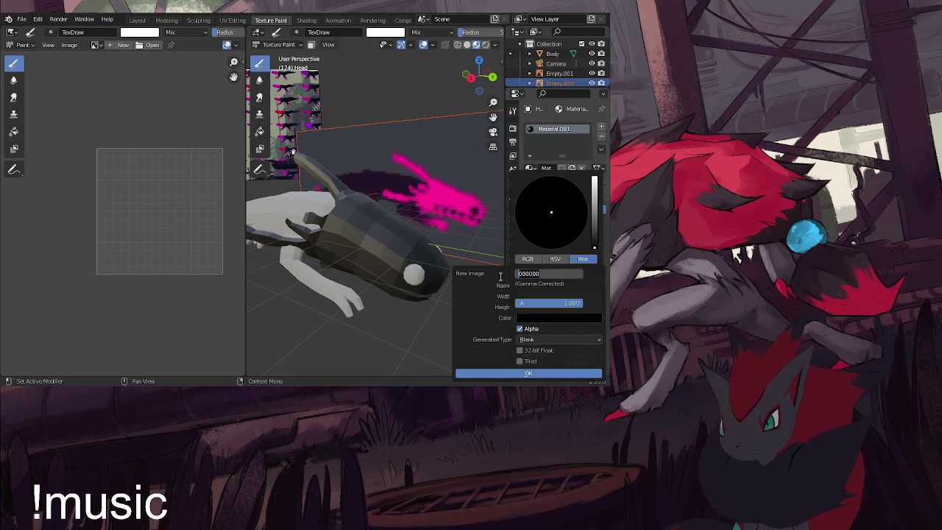
pyautogui.write('#')
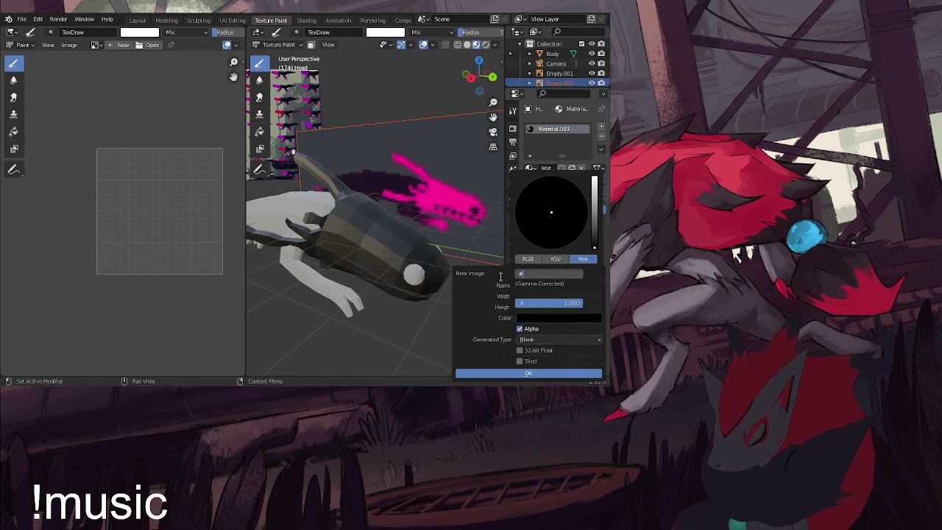
pyautogui.write('fe12')
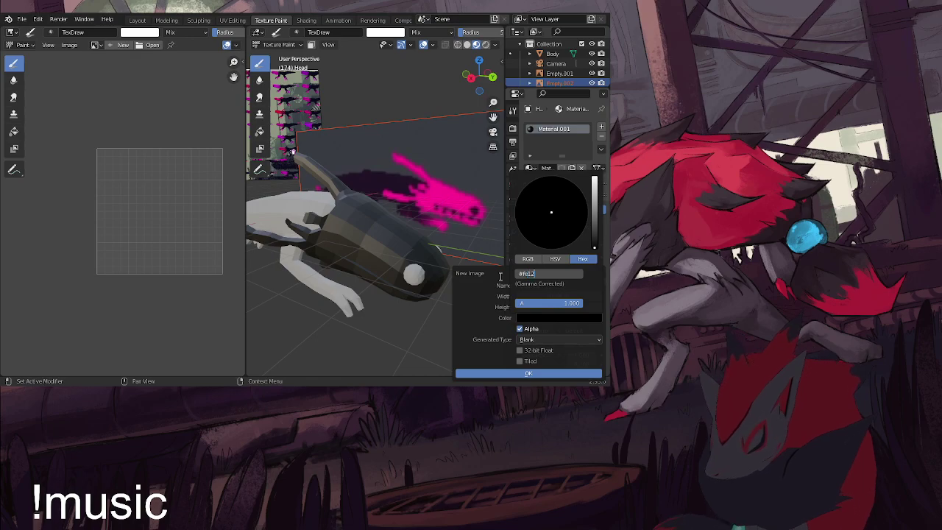
pyautogui.write('92')
pyautogui.press('Return')
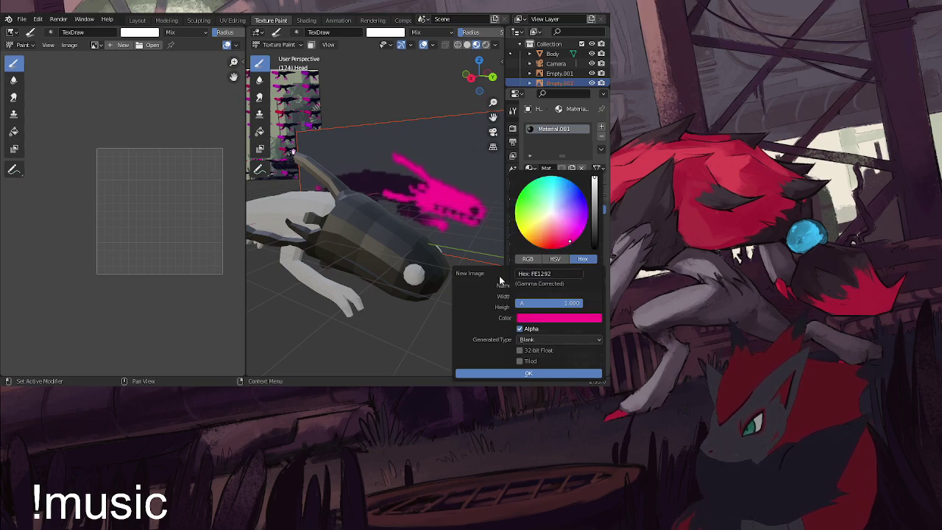
pyautogui.click(539, 375)
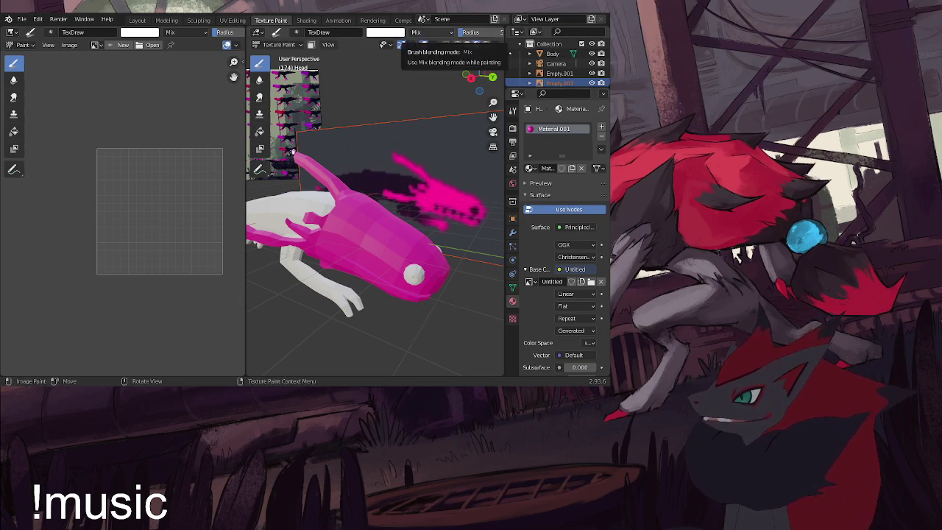
# Return the 3D view to Object Mode and give the Eye a new material with an Image Texture as Base Color
pyautogui.doubleClick(432, 10)
pyautogui.click(400, 45)
pyautogui.click(402, 56)
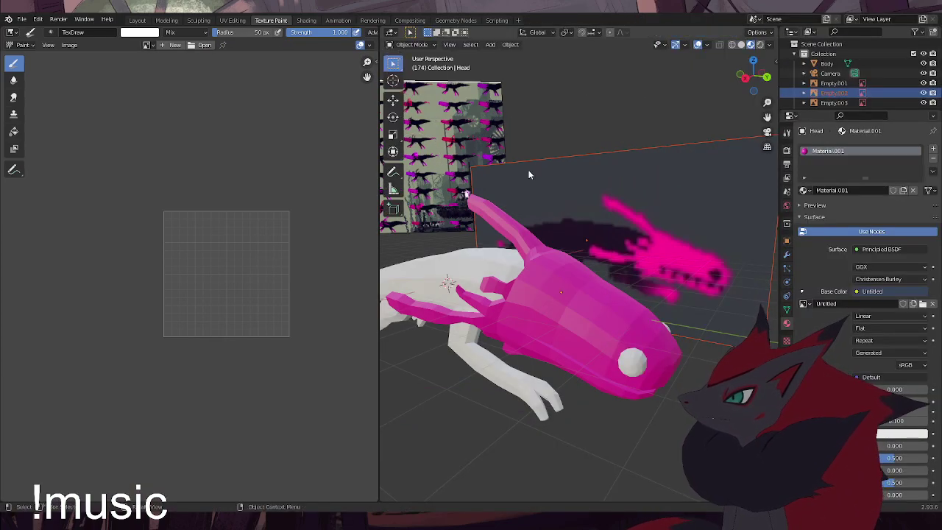
pyautogui.click(635, 362)
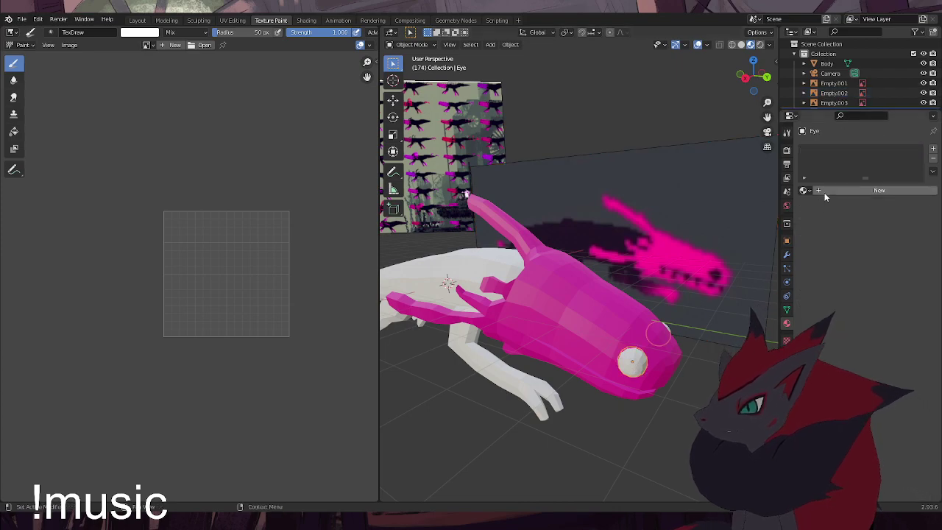
pyautogui.click(847, 190)
pyautogui.click(857, 291)
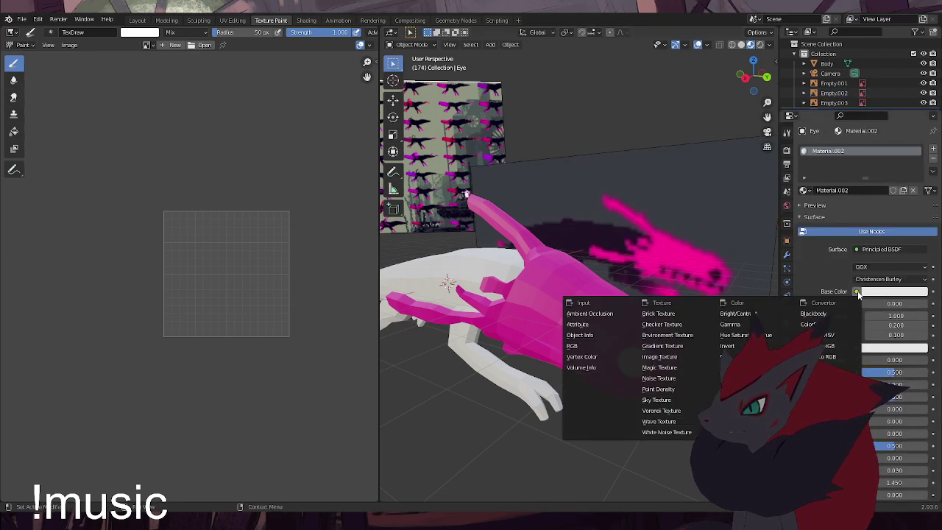
pyautogui.click(666, 357)
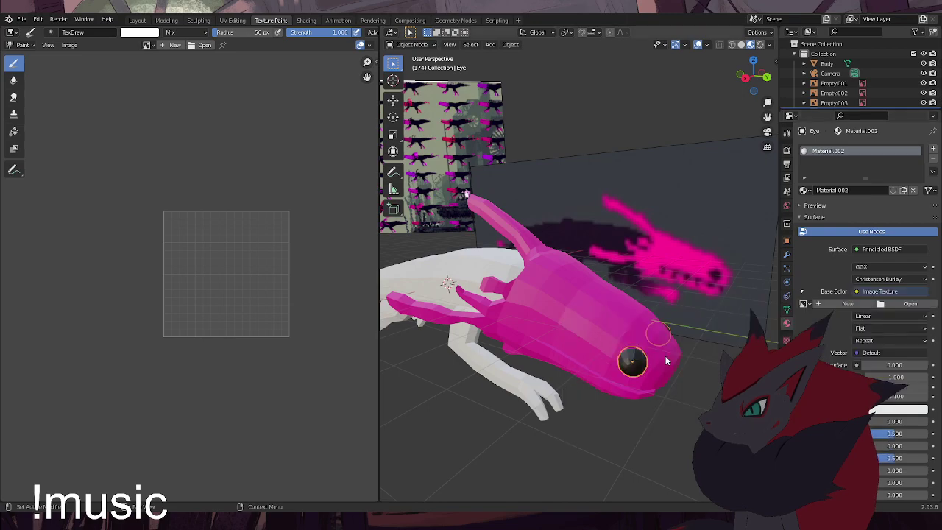
# Create a new 1024 px image with a black fill for the Eye's base colour texture
pyautogui.click(846, 307)
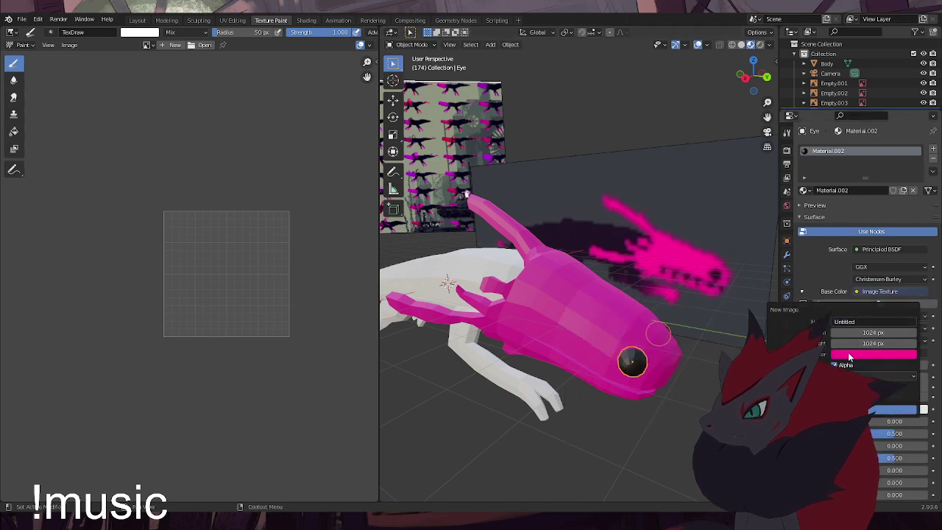
pyautogui.click(849, 354)
pyautogui.moveTo(910, 258); pyautogui.dragTo(910, 285)
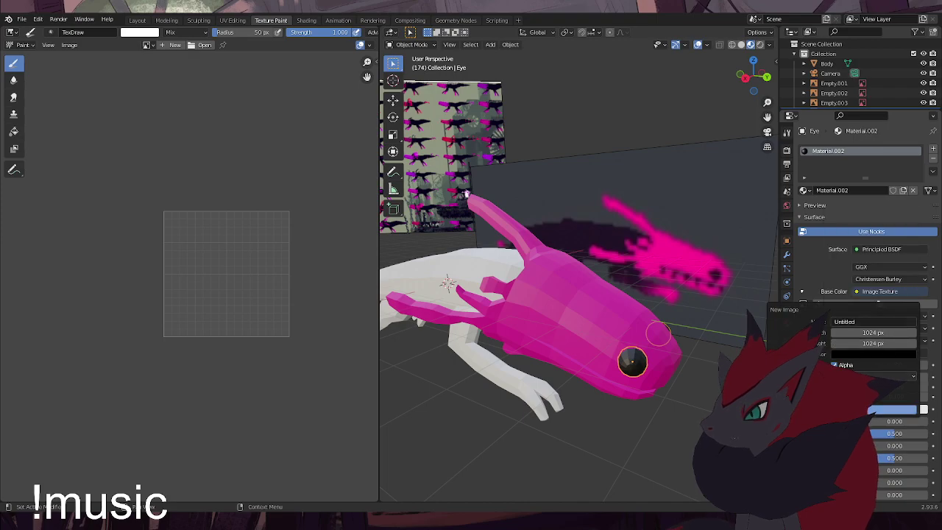
pyautogui.click(884, 410)
# Assign an Image Texture to the Base Color of the Body's material and create a new black 1024 px image for it
pyautogui.click(444, 273)
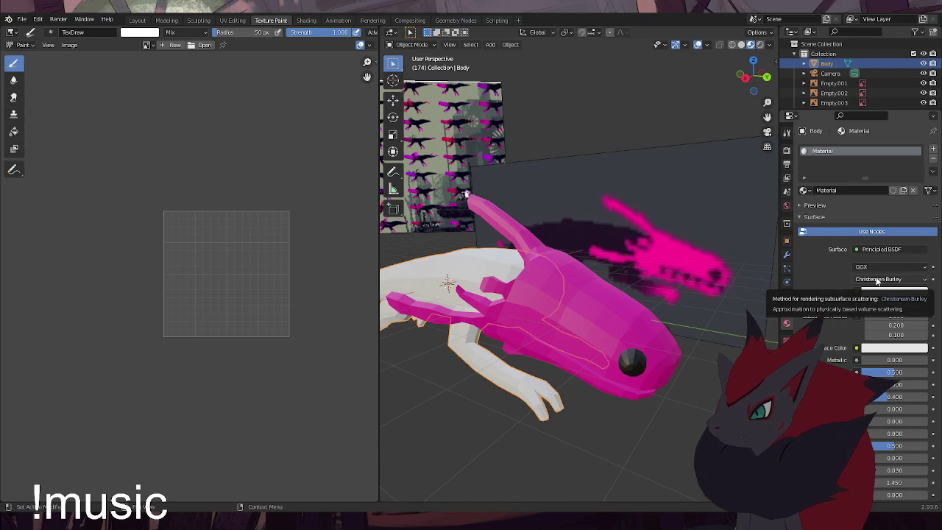
pyautogui.click(859, 291)
pyautogui.click(672, 357)
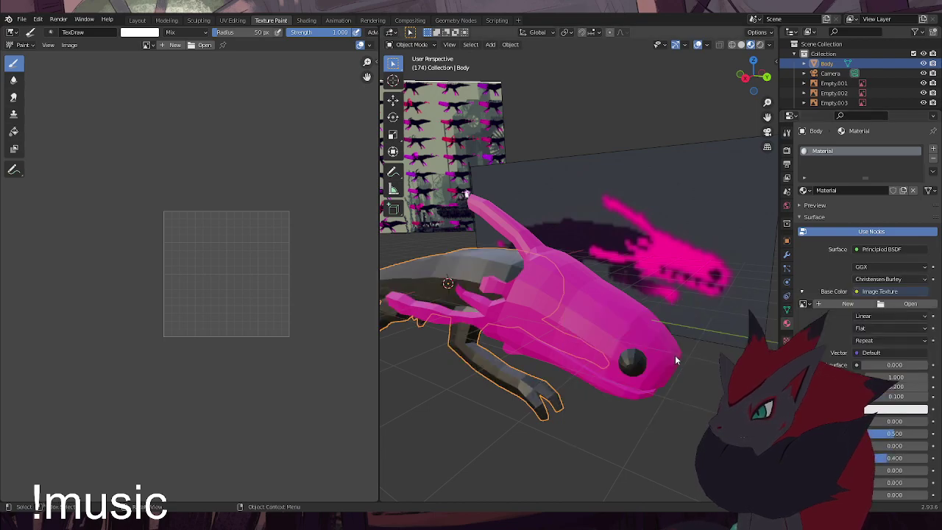
pyautogui.click(848, 305)
pyautogui.click(845, 357)
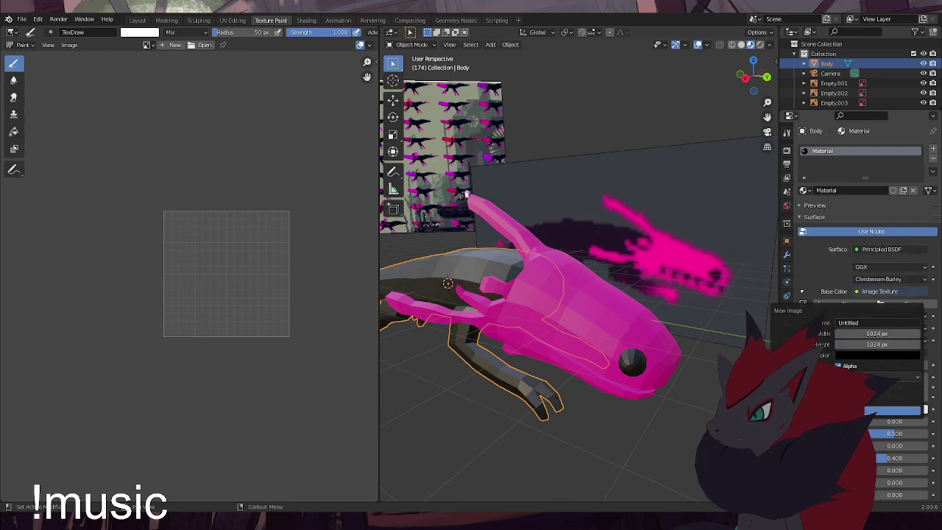
pyautogui.click(893, 410)
# Compare the coloured lizard in Rendered shading with its look in Material Preview
pyautogui.scroll(-2, 583, 347)
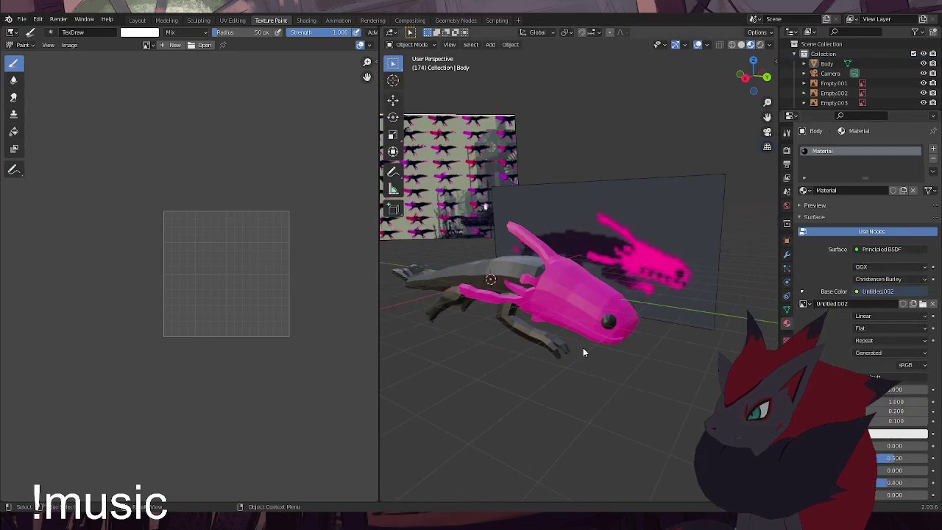
pyautogui.moveTo(545, 322)
pyautogui.keyDown('shift'); pyautogui.mouseDown(button='middle')
pyautogui.moveTo(601, 326)
pyautogui.moveTo(542, 317)
pyautogui.mouseUp(button='middle'); pyautogui.keyUp('shift')
pyautogui.scroll(2, 585, 326)
pyautogui.rightClick(542, 317)
pyautogui.moveTo(604, 318); pyautogui.dragTo(571, 320, button='middle')
pyautogui.click(876, 354)
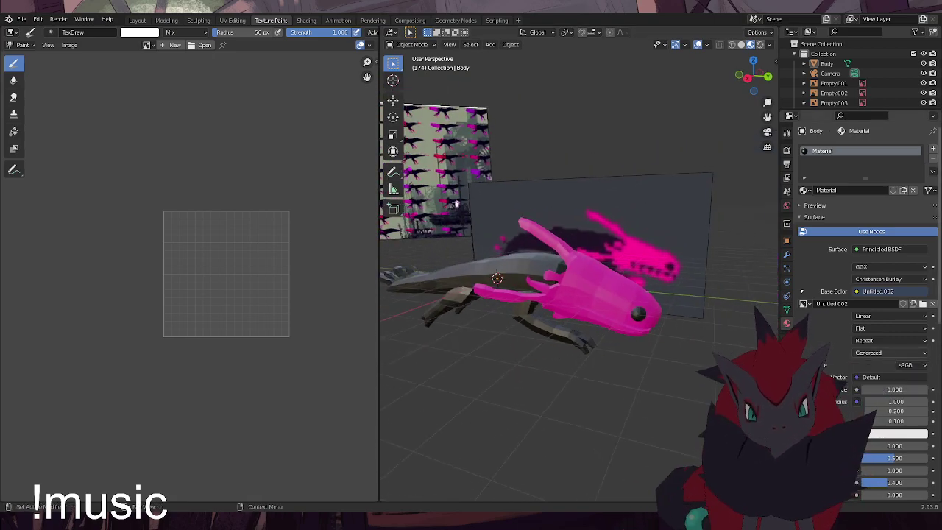
pyautogui.click(876, 316)
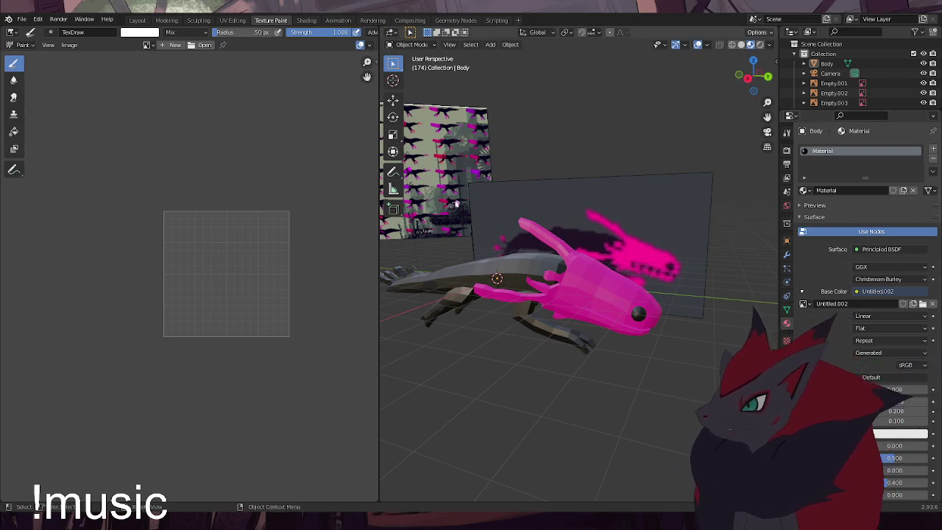
pyautogui.click(761, 45)
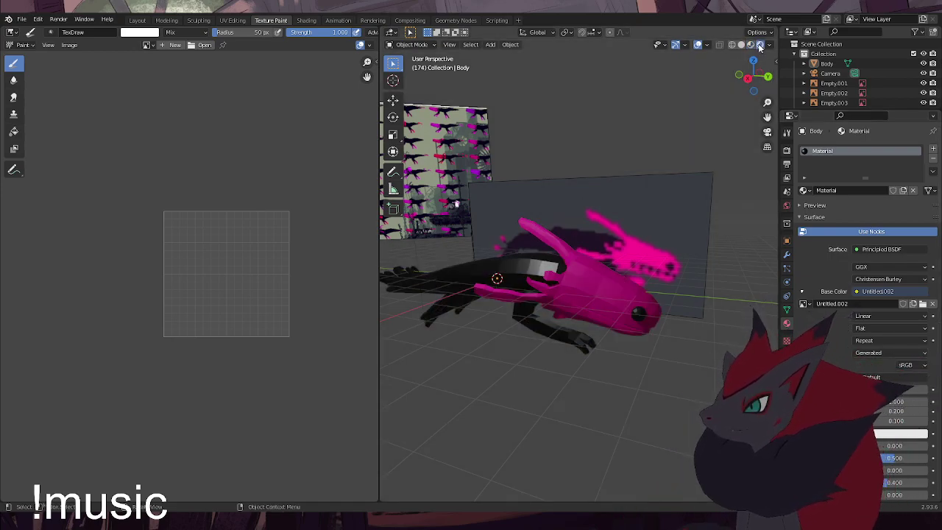
pyautogui.moveTo(648, 158)
pyautogui.mouseDown(button='middle')
pyautogui.moveTo(631, 173)
pyautogui.moveTo(623, 114)
pyautogui.moveTo(649, 233)
pyautogui.moveTo(626, 212)
pyautogui.mouseUp(button='middle')
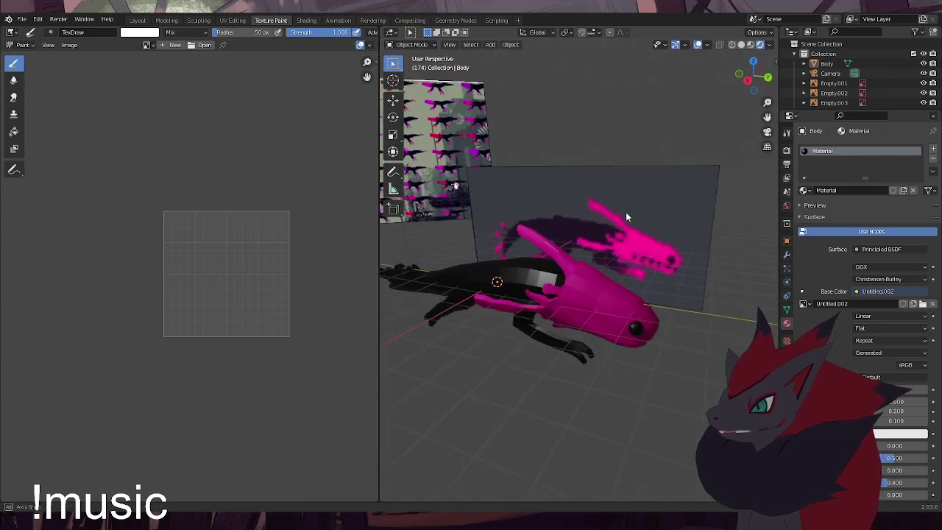
pyautogui.click(750, 44)
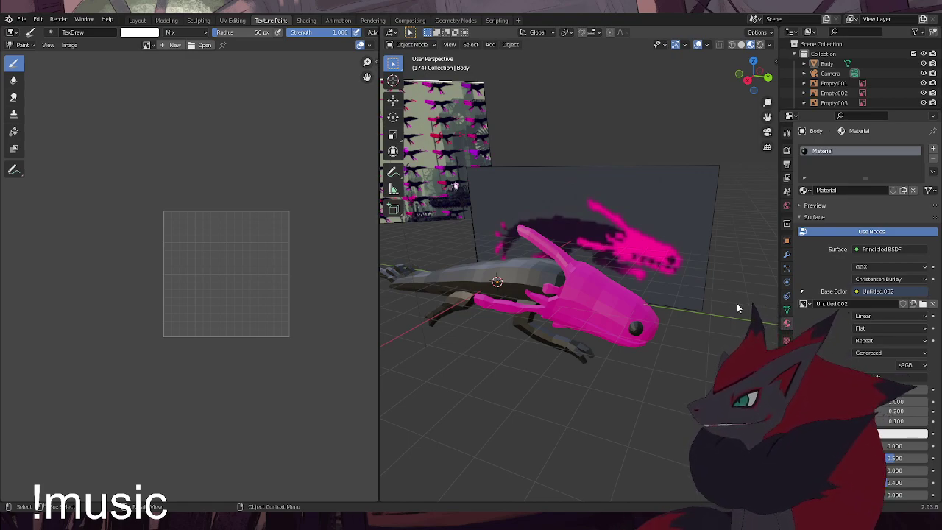
# Show the pink Untitled image in the image editor
pyautogui.click(151, 45)
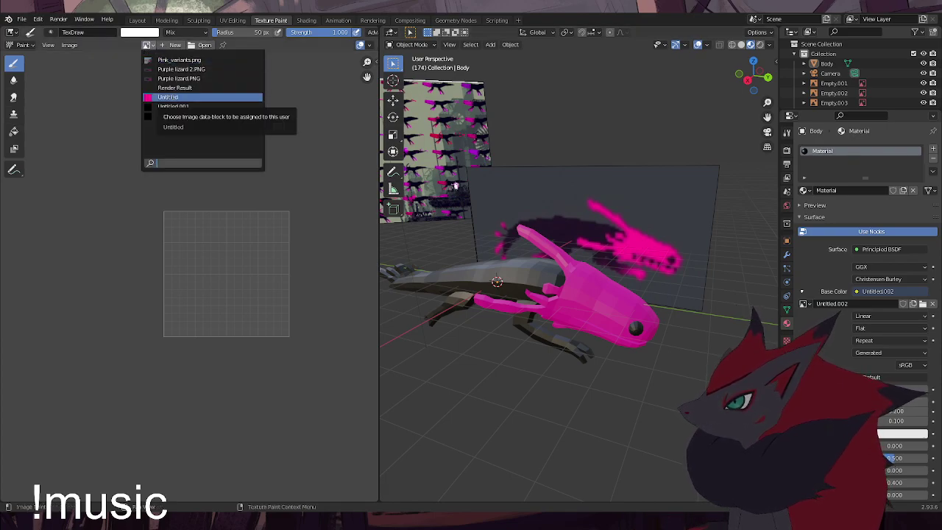
pyautogui.press('Escape')
pyautogui.click(147, 45)
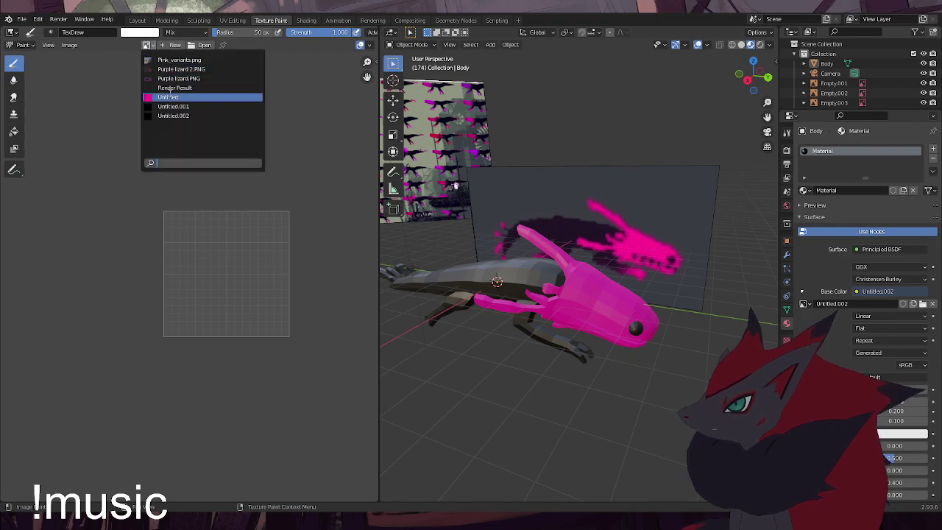
pyautogui.click(176, 95)
# Put the Head in Edit Mode and select its whole mesh to show its UV layout over the image
pyautogui.click(620, 299)
pyautogui.click(412, 44)
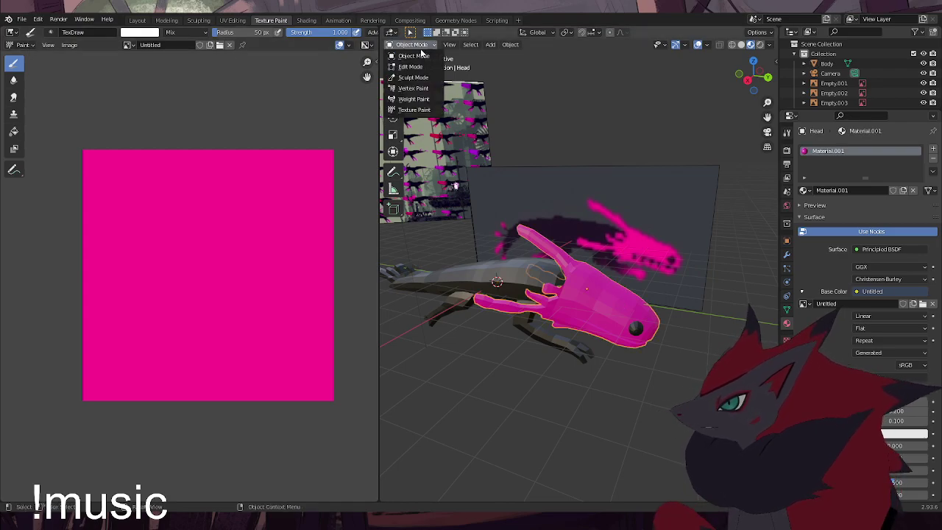
pyautogui.click(423, 57)
pyautogui.moveTo(680, 364); pyautogui.dragTo(385, 122)
pyautogui.click(721, 46)
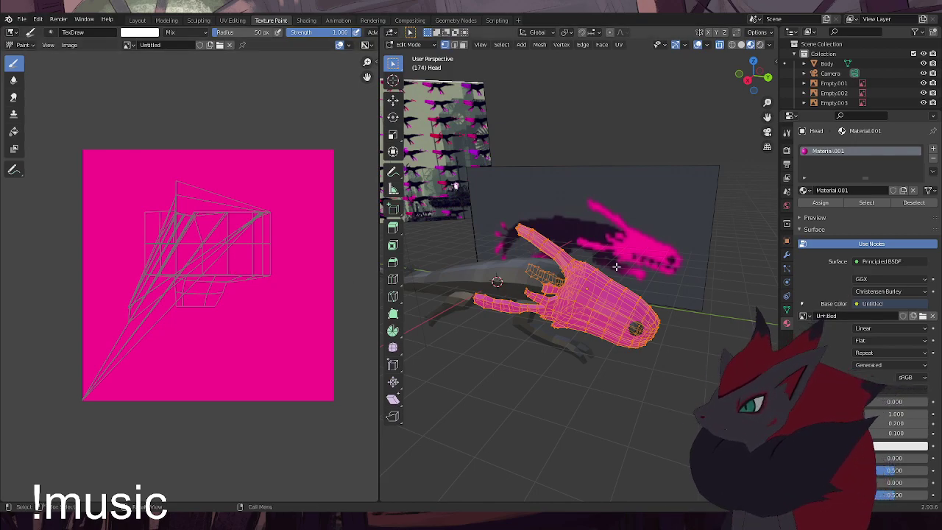
# Deselect the Head's mesh and set the 3D view's shading to Solid
pyautogui.scroll(2, 632, 304)
pyautogui.moveTo(548, 319); pyautogui.dragTo(625, 267, button='middle')
pyautogui.moveTo(642, 336); pyautogui.dragTo(573, 323, button='middle')
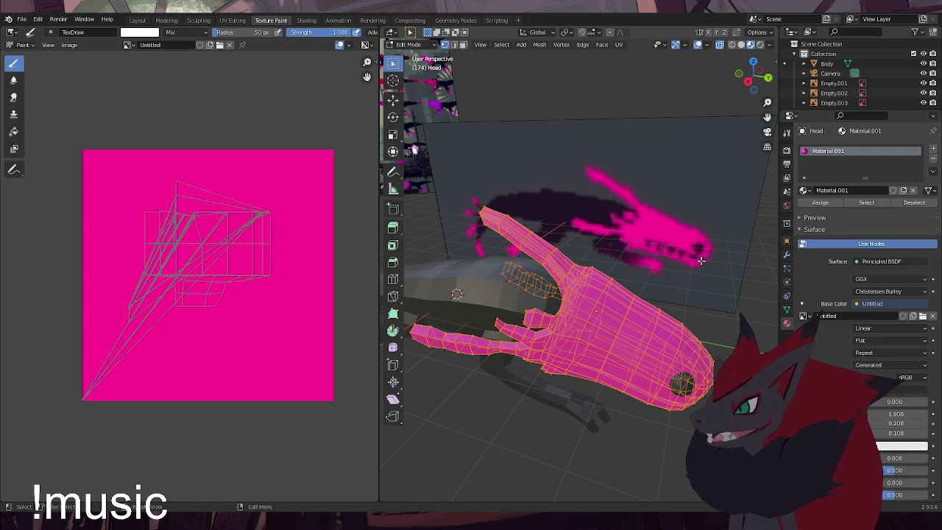
pyautogui.click(727, 327)
pyautogui.moveTo(698, 323); pyautogui.dragTo(626, 287, button='middle')
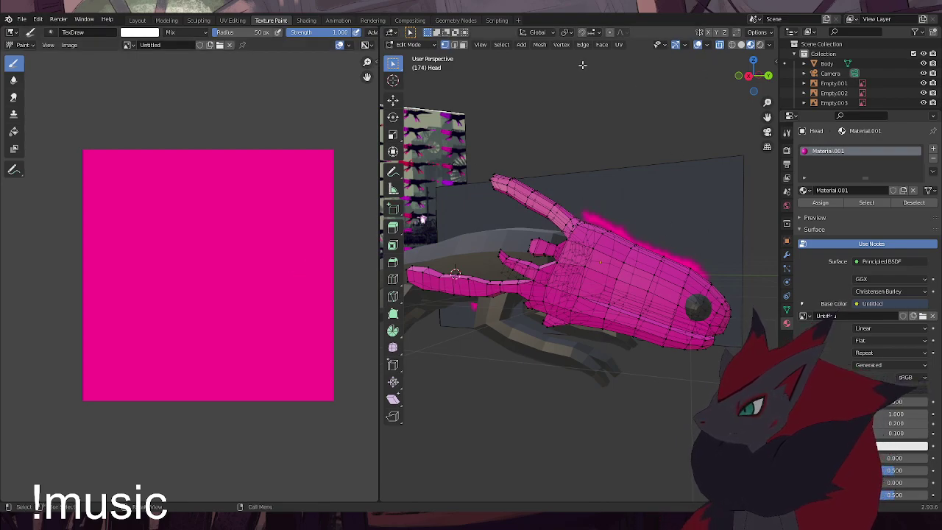
pyautogui.click(734, 45)
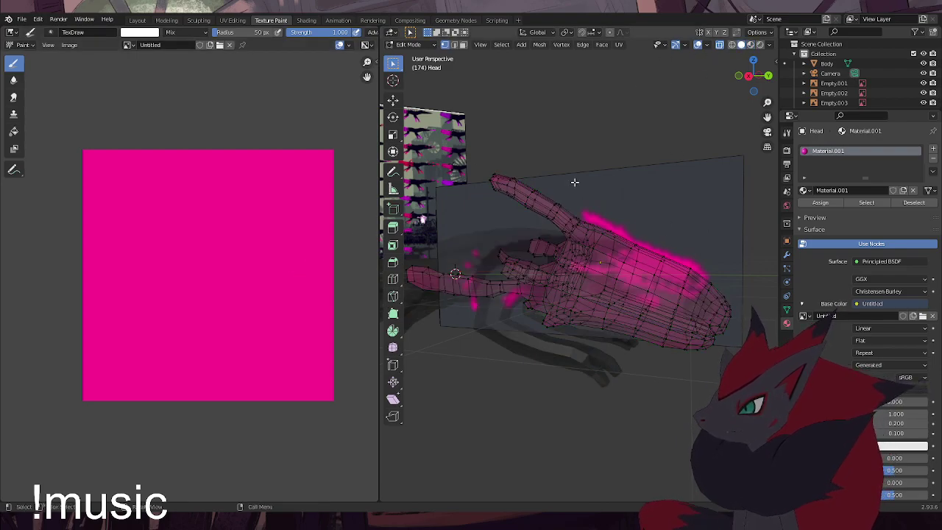
# Switch to the Layout workspace and view the lizard's head from the right in orthographic projection
pyautogui.click(137, 20)
pyautogui.keyDown('alt'); pyautogui.moveTo(427, 289); pyautogui.dragTo(402, 308, button='middle'); pyautogui.keyUp('alt')
pyautogui.scroll(3, 534, 325)
pyautogui.keyDown('shift'); pyautogui.moveTo(548, 316); pyautogui.dragTo(308, 318, button='middle'); pyautogui.keyUp('shift')
pyautogui.scroll(2, 499, 312)
pyautogui.moveTo(635, 314); pyautogui.dragTo(618, 342, button='middle')
pyautogui.keyDown('ctrl'); pyautogui.moveTo(681, 222); pyautogui.dragTo(681, 299, button='middle'); pyautogui.keyUp('ctrl')
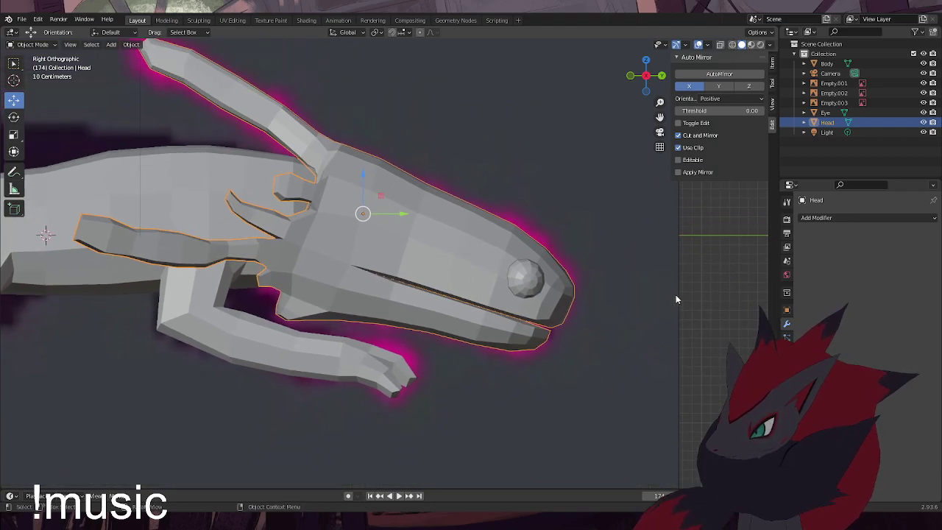
pyautogui.keyDown('alt'); pyautogui.moveTo(665, 260); pyautogui.dragTo(613, 283, button='middle'); pyautogui.keyUp('alt')
pyautogui.scroll(5, 657, 291)
pyautogui.scroll(-5, 656, 298)
pyautogui.keyDown('ctrl'); pyautogui.moveTo(614, 278); pyautogui.dragTo(635, 305, button='right'); pyautogui.keyUp('ctrl')
pyautogui.keyDown('ctrl'); pyautogui.moveTo(666, 302); pyautogui.dragTo(684, 287, button='middle'); pyautogui.keyUp('ctrl')
pyautogui.keyDown('ctrl'); pyautogui.moveTo(675, 300); pyautogui.dragTo(667, 281); pyautogui.keyUp('ctrl')
pyautogui.keyDown('shift'); pyautogui.moveTo(689, 306); pyautogui.dragTo(685, 295, button='middle'); pyautogui.keyUp('shift')
pyautogui.keyDown('shift'); pyautogui.moveTo(690, 299); pyautogui.dragTo(688, 295); pyautogui.keyUp('shift')
pyautogui.keyDown('alt'); pyautogui.moveTo(676, 272); pyautogui.dragTo(675, 252, button='middle'); pyautogui.keyUp('alt')
pyautogui.scroll(-2, 662, 321)
# Put the Head in Edit Mode and turn on X-ray to see the reference image through the mesh
pyautogui.click(688, 342)
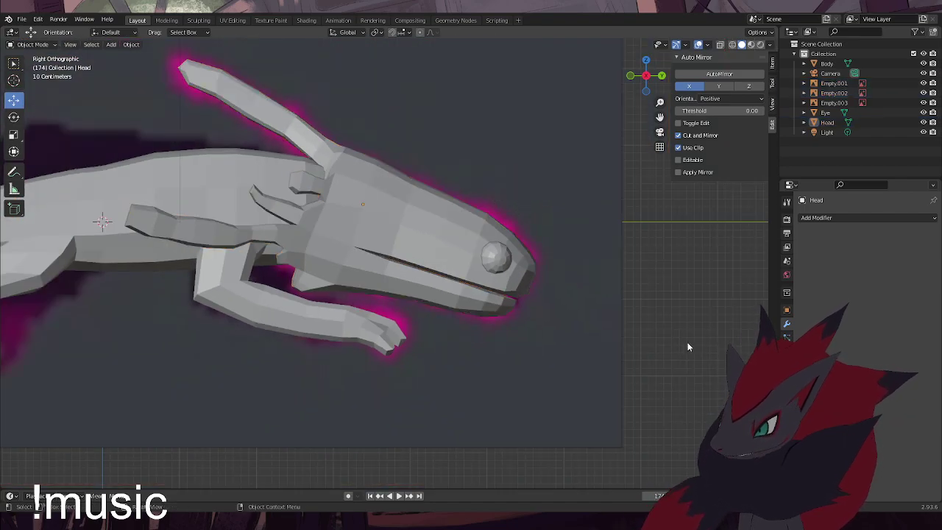
pyautogui.keyDown('shift'); pyautogui.moveTo(517, 311); pyautogui.dragTo(537, 345, button='middle'); pyautogui.keyUp('shift')
pyautogui.click(30, 44)
pyautogui.click(29, 69)
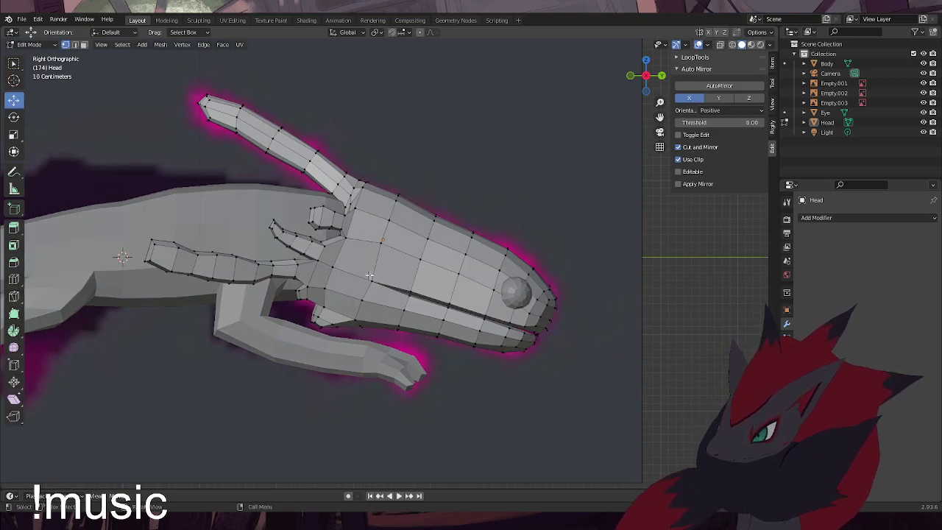
pyautogui.press('a')
pyautogui.scroll(1, 452, 342)
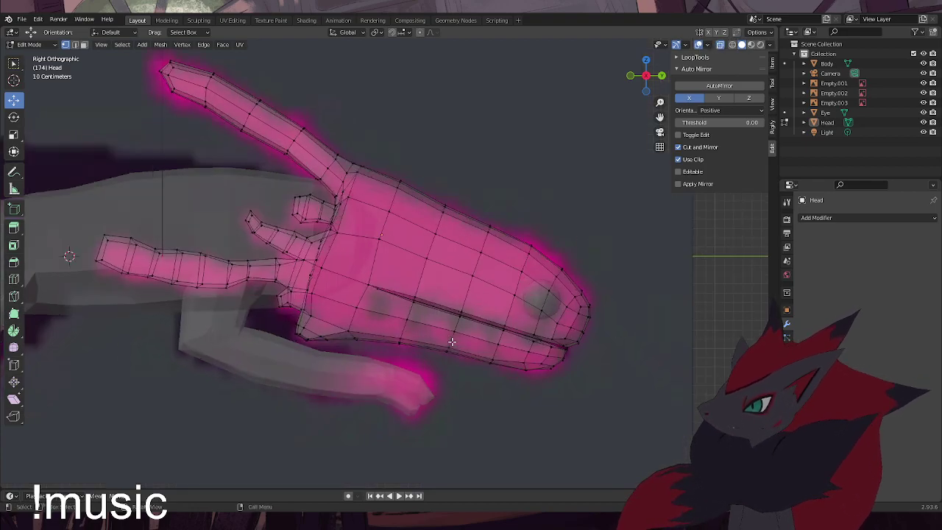
# Select an edge loop along the Head's mouth line and check it from the front with X-ray turned off
pyautogui.scroll(3, 452, 342)
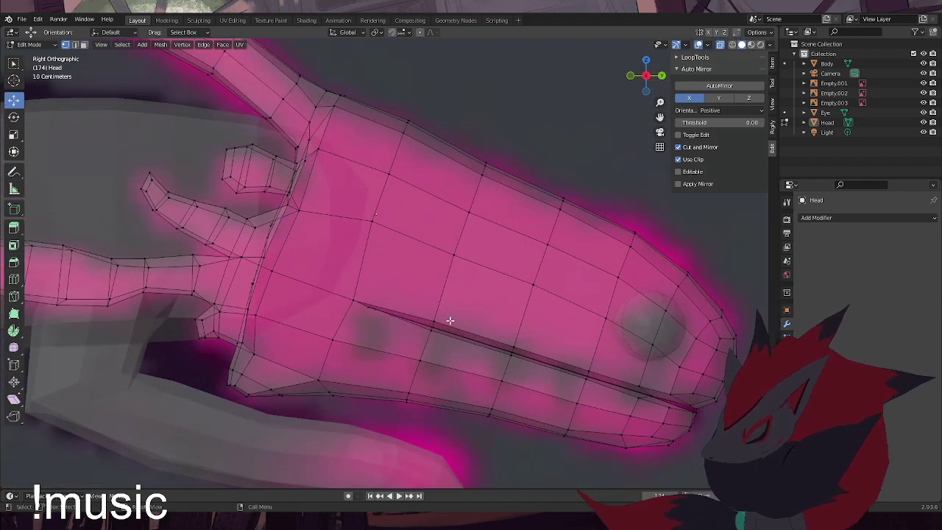
pyautogui.keyDown('alt'); pyautogui.click(450, 322); pyautogui.keyUp('alt')
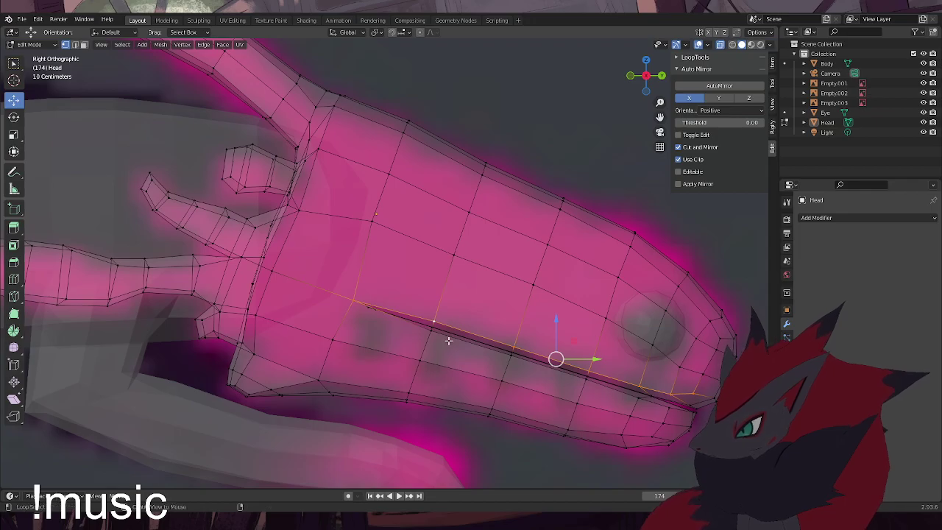
pyautogui.keyDown('alt'); pyautogui.click(449, 339); pyautogui.keyUp('alt')
pyautogui.scroll(-3, 480, 334)
pyautogui.moveTo(480, 333); pyautogui.dragTo(541, 356, button='middle')
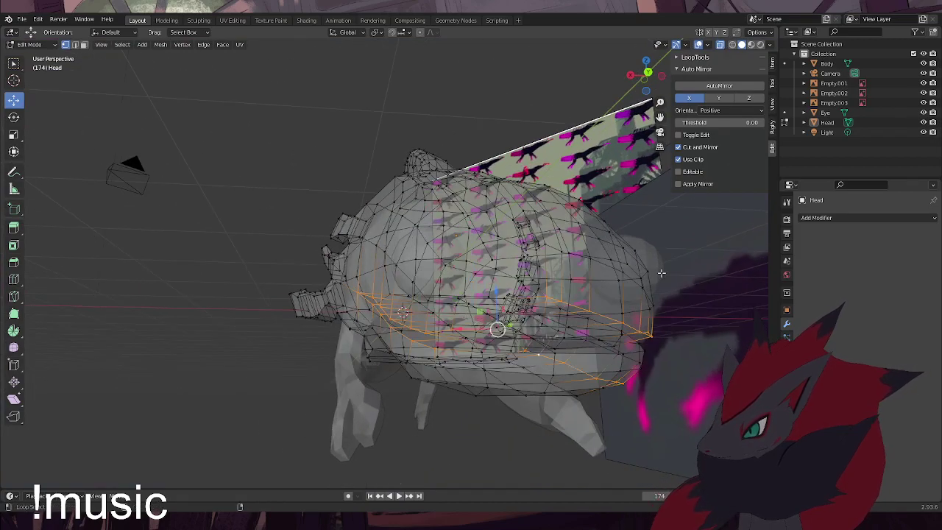
pyautogui.click(721, 46)
pyautogui.moveTo(524, 289); pyautogui.dragTo(494, 294, button='middle')
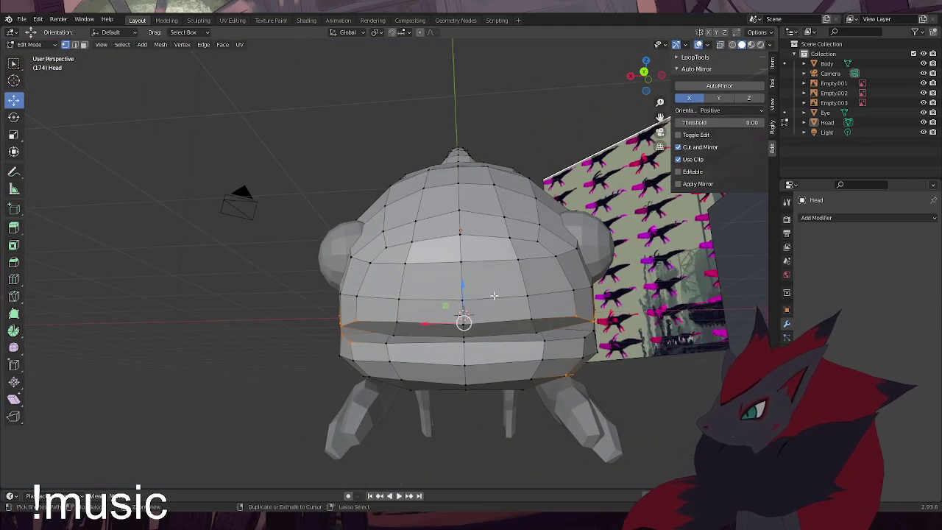
# Undo the last selection, add the lower lip's edge loop, and mark the whole mouth line as a seam
pyautogui.hotkey('ctrl', 'z')
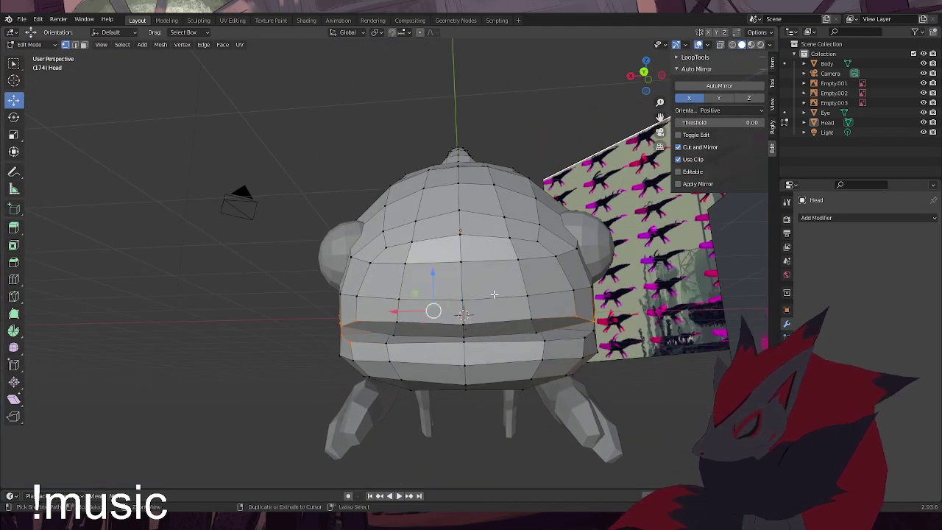
pyautogui.keyDown('alt'); pyautogui.keyDown('shift'); pyautogui.click(390, 342); pyautogui.keyUp('shift'); pyautogui.keyUp('alt')
pyautogui.moveTo(499, 324); pyautogui.dragTo(207, 271, button='middle')
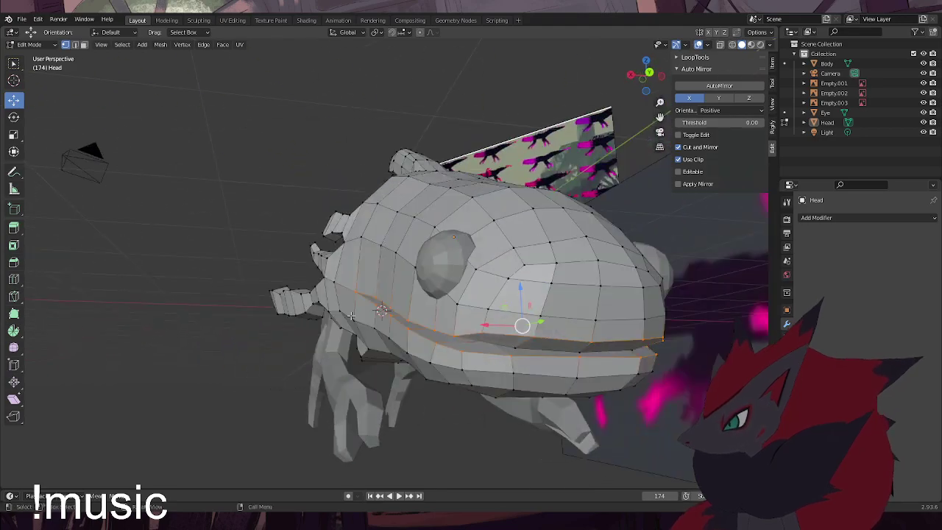
pyautogui.rightClick(207, 271)
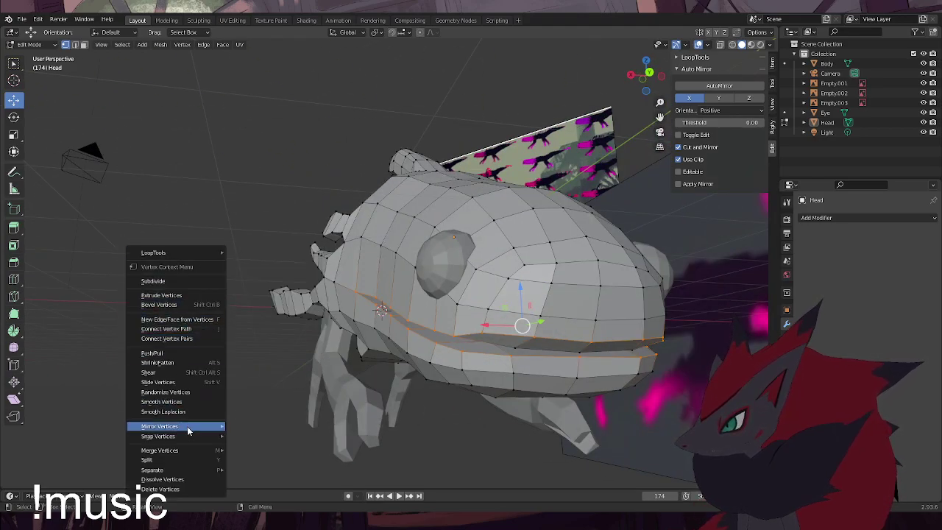
pyautogui.moveTo(190, 437)
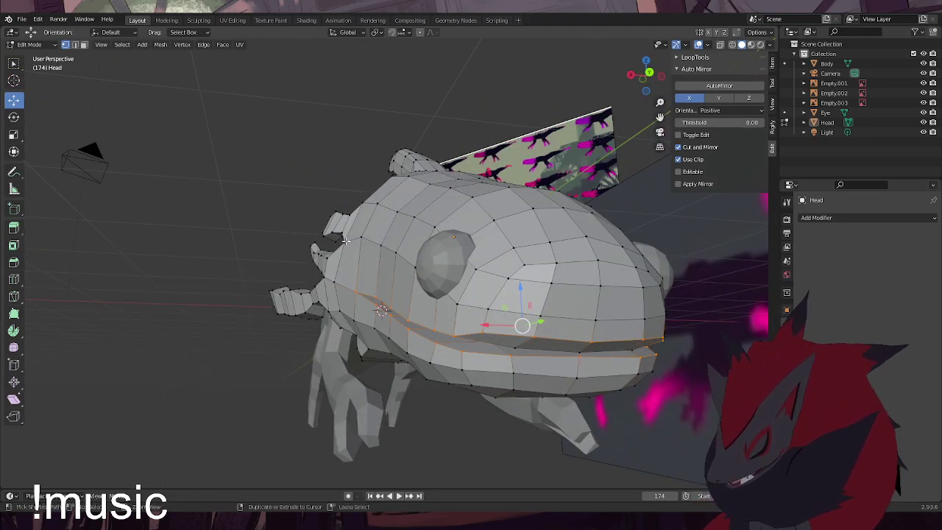
pyautogui.hotkey('ctrl', 'e')
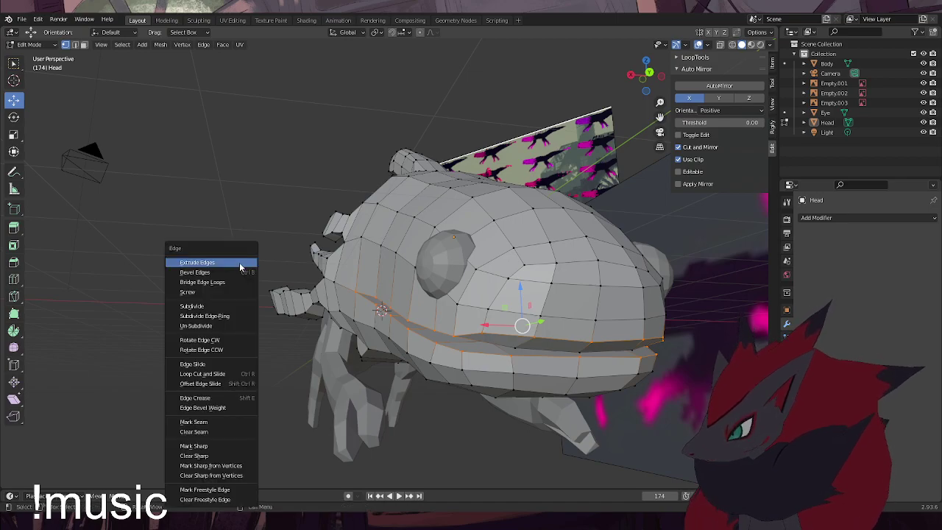
pyautogui.click(206, 422)
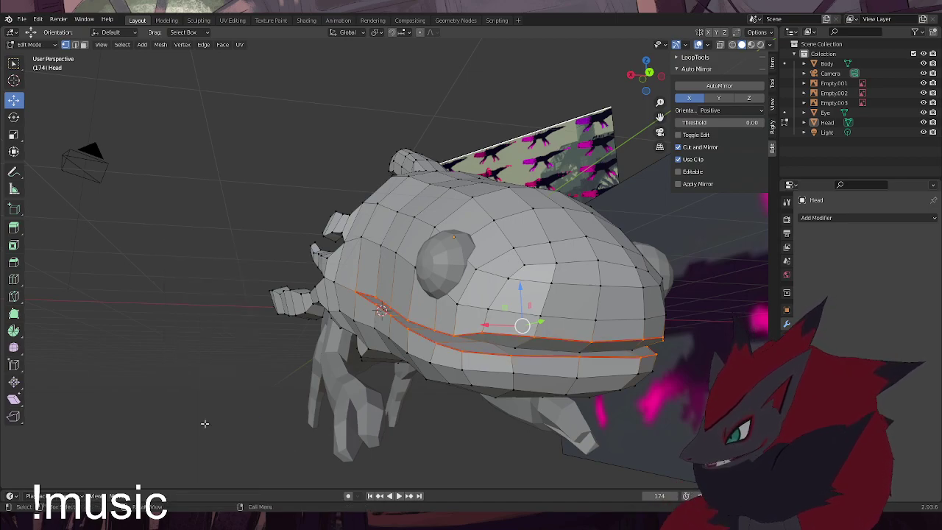
# Return to Object Mode and hide the Body and Eye objects in the viewport
pyautogui.moveTo(437, 280); pyautogui.dragTo(576, 105, button='middle')
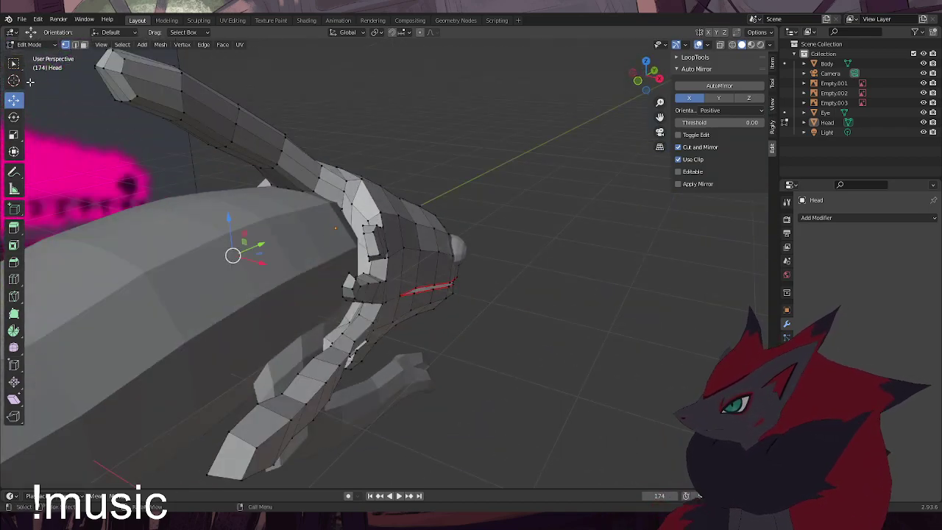
pyautogui.click(29, 44)
pyautogui.click(33, 59)
pyautogui.click(228, 264)
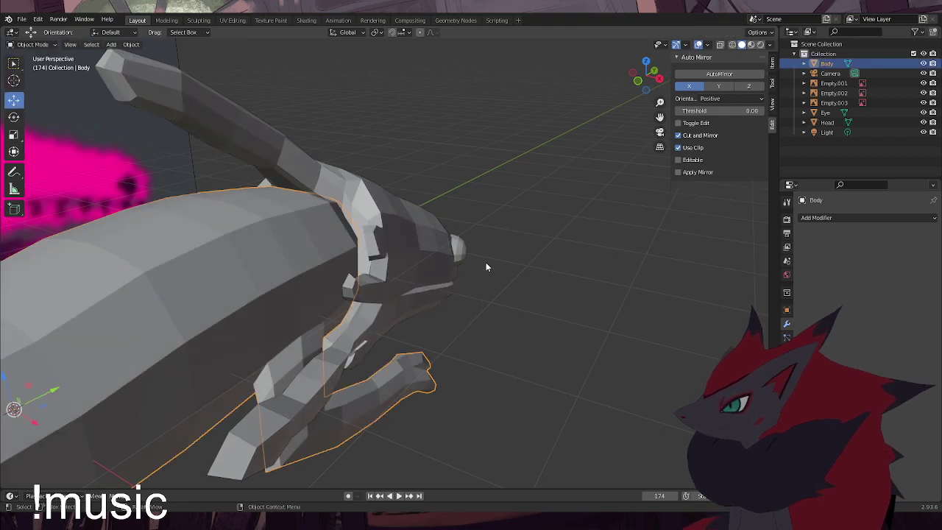
pyautogui.click(458, 249)
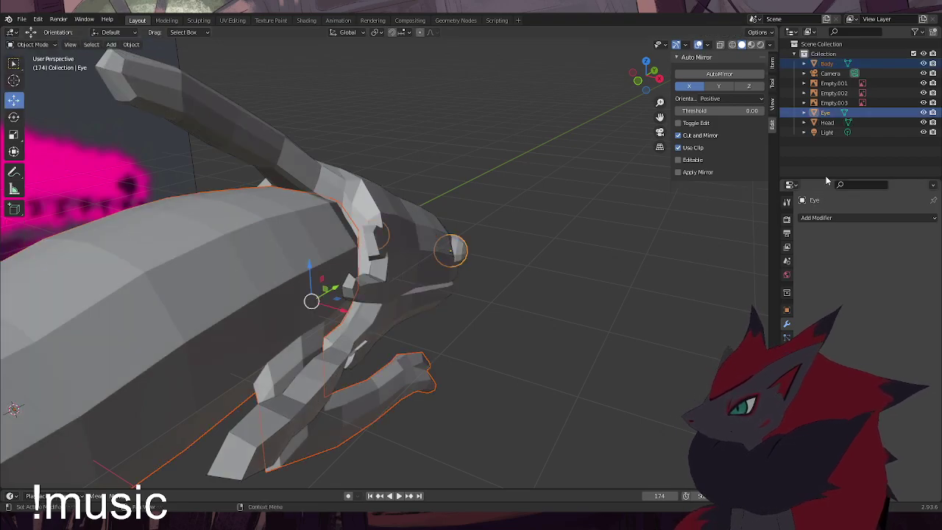
pyautogui.click(924, 112)
pyautogui.click(924, 63)
# Select the Head, frame it in the view, and put it in Edit Mode
pyautogui.click(406, 266)
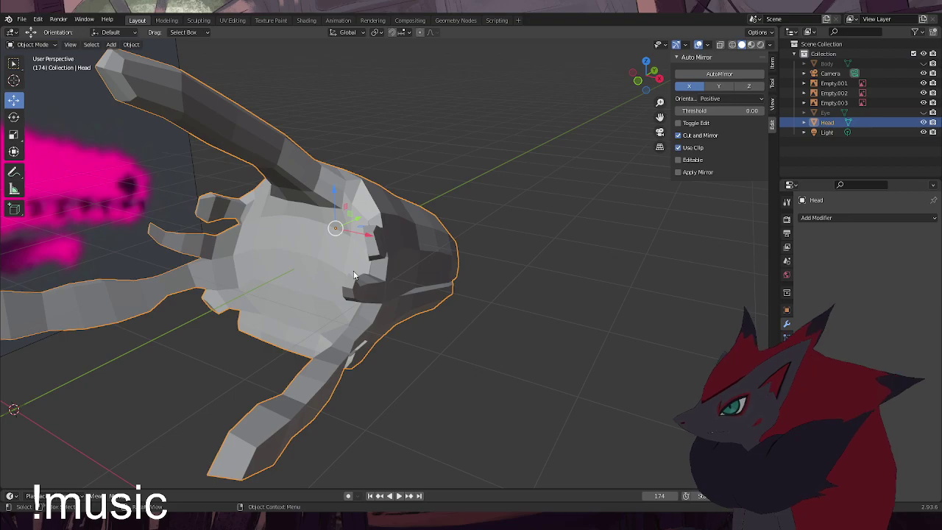
pyautogui.press('KP_Decimal')
pyautogui.click(29, 44)
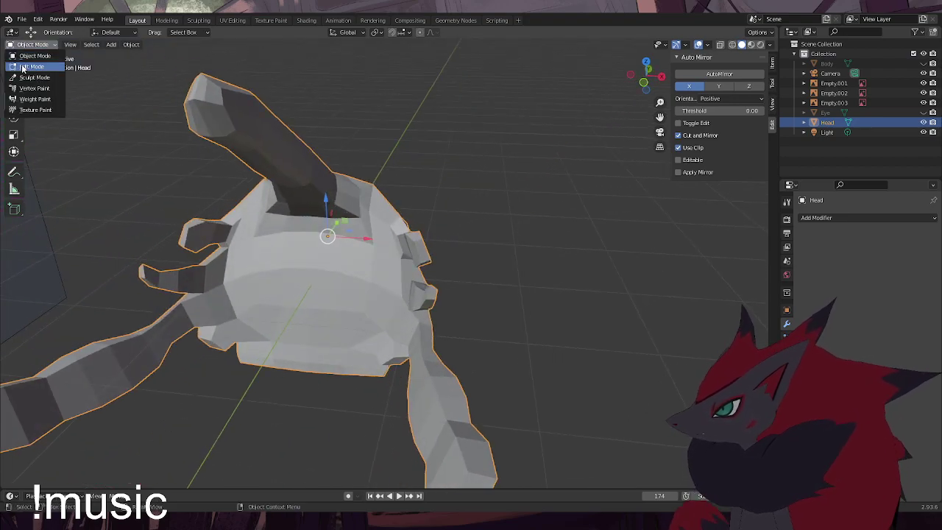
pyautogui.click(33, 70)
# Select the edges encircling the rear faces of the Head, where it meets the body, and mark them as a seam
pyautogui.moveTo(383, 266); pyautogui.dragTo(385, 243, button='middle')
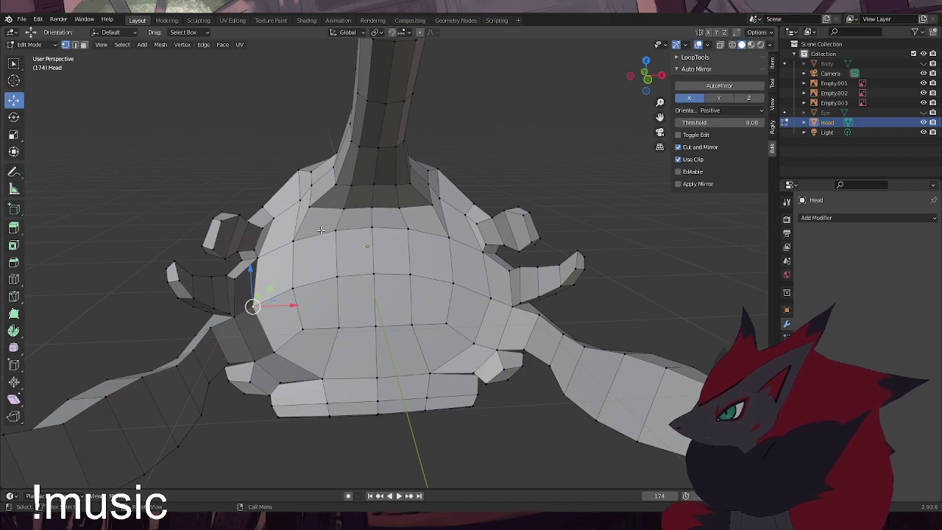
pyautogui.keyDown('alt'); pyautogui.click(359, 245); pyautogui.keyUp('alt')
pyautogui.keyDown('alt'); pyautogui.click(258, 297); pyautogui.keyUp('alt')
pyautogui.keyDown('alt'); pyautogui.keyDown('shift'); pyautogui.click(400, 378); pyautogui.keyUp('shift'); pyautogui.keyUp('alt')
pyautogui.keyDown('alt'); pyautogui.keyDown('shift'); pyautogui.click(482, 272); pyautogui.keyUp('shift'); pyautogui.keyUp('alt')
pyautogui.keyDown('alt'); pyautogui.keyDown('shift'); pyautogui.click(422, 227); pyautogui.keyUp('shift'); pyautogui.keyUp('alt')
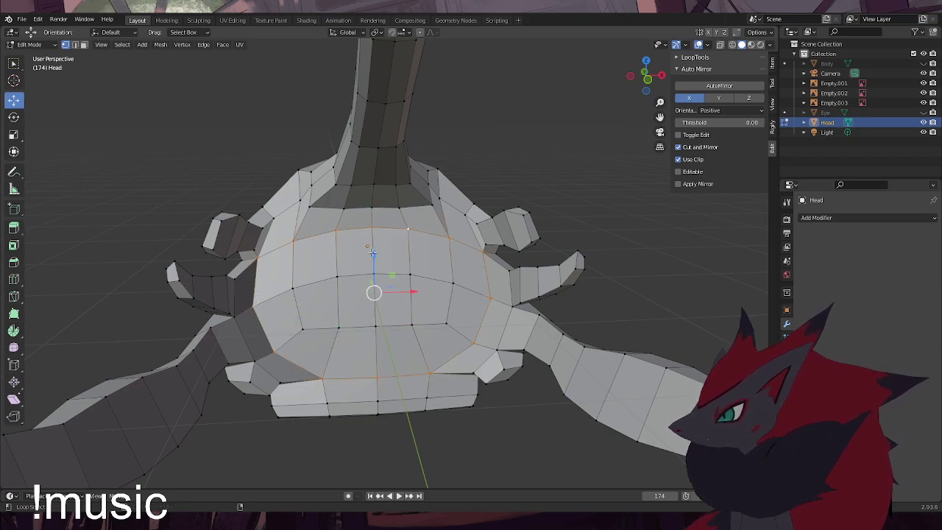
pyautogui.rightClick(546, 150)
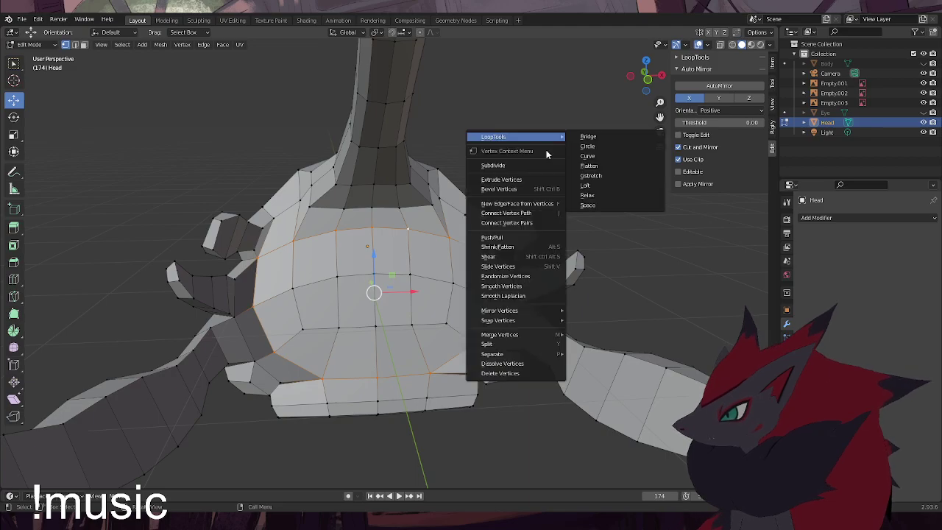
pyautogui.click(530, 279)
pyautogui.hotkey('ctrl', 'e')
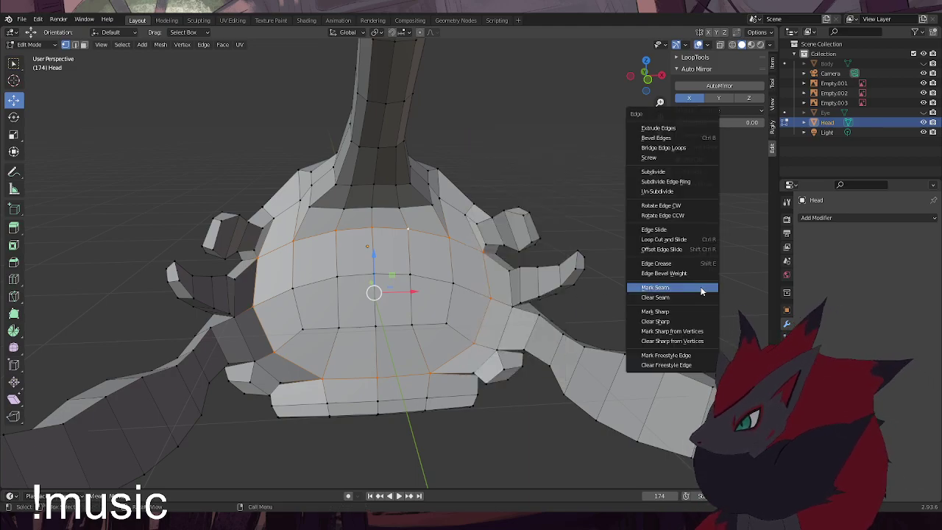
pyautogui.click(700, 287)
pyautogui.click(629, 271)
# Select the Head's lengthwise centre edge loop and mark it as a seam
pyautogui.moveTo(412, 292); pyautogui.dragTo(369, 379, button='middle')
pyautogui.keyDown('alt'); pyautogui.click(254, 425); pyautogui.keyUp('alt')
pyautogui.moveTo(265, 414); pyautogui.dragTo(224, 148, button='middle')
pyautogui.rightClick(224, 148)
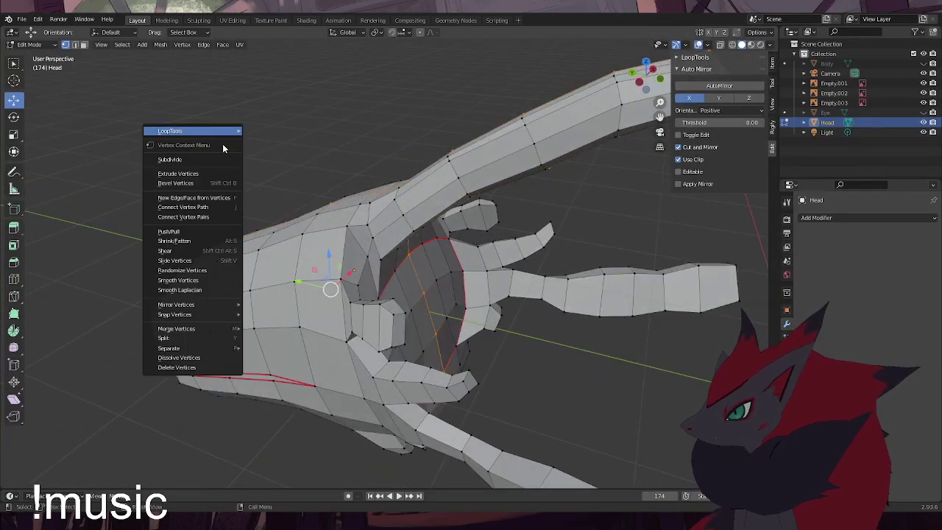
pyautogui.hotkey('ctrl', 'e')
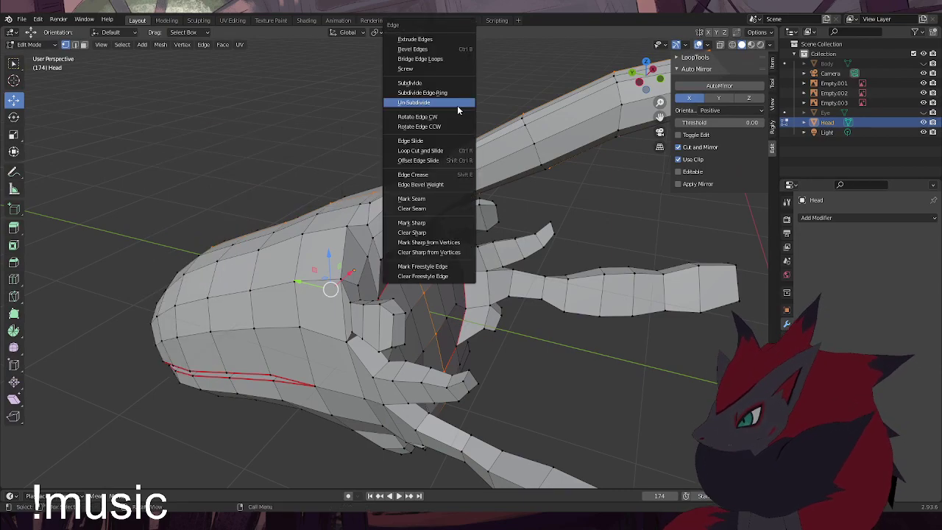
pyautogui.click(411, 199)
# Try to clear the centre seam that crosses the Head's rear faces
pyautogui.moveTo(446, 340); pyautogui.dragTo(397, 316, button='middle')
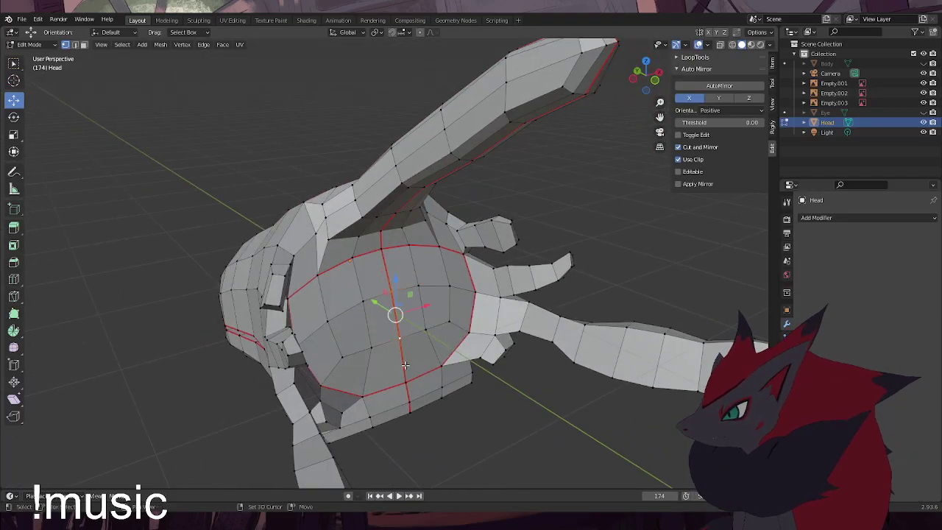
pyautogui.rightClick(568, 186)
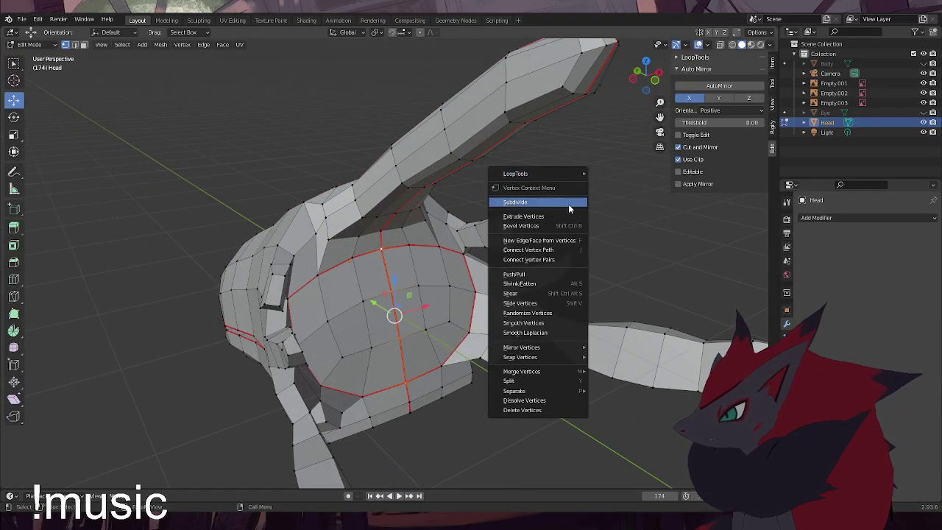
pyautogui.hotkey('ctrl', 'e')
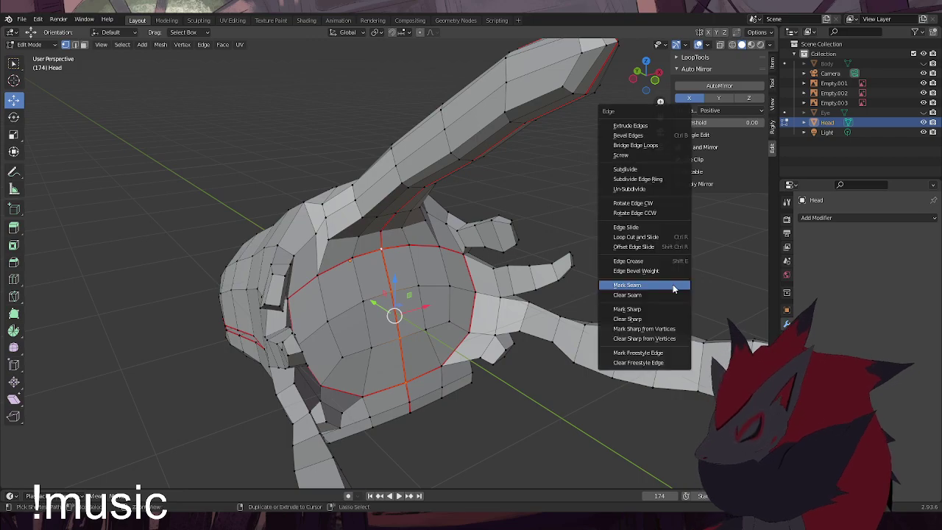
pyautogui.click(642, 309)
pyautogui.hotkey('alt', 'a')
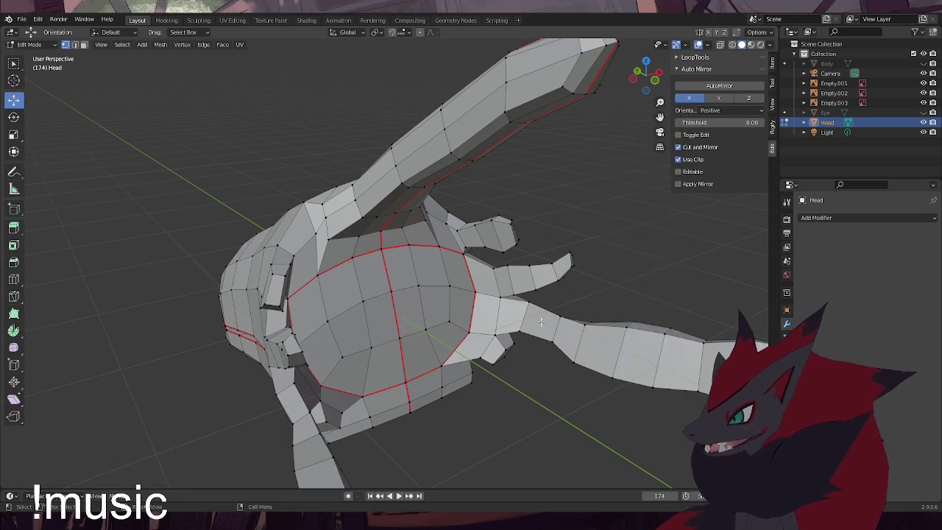
# Select the centre edges between the top and bottom of the rear seam ring, clear their seam, and deselect everything
pyautogui.click(406, 381)
pyautogui.keyDown('alt'); pyautogui.click(384, 253); pyautogui.keyUp('alt')
pyautogui.click(643, 280)
pyautogui.keyDown('shift'); pyautogui.click(381, 252); pyautogui.keyUp('shift')
pyautogui.keyDown('shift'); pyautogui.click(408, 379); pyautogui.keyUp('shift')
pyautogui.keyDown('ctrl'); pyautogui.keyDown('shift'); pyautogui.click(400, 344); pyautogui.keyUp('shift'); pyautogui.keyUp('ctrl')
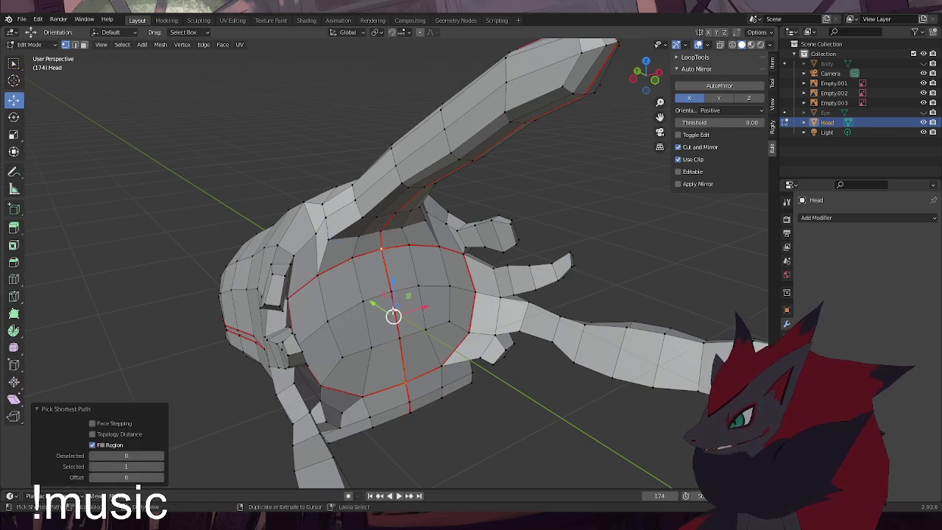
pyautogui.hotkey('ctrl', 'e')
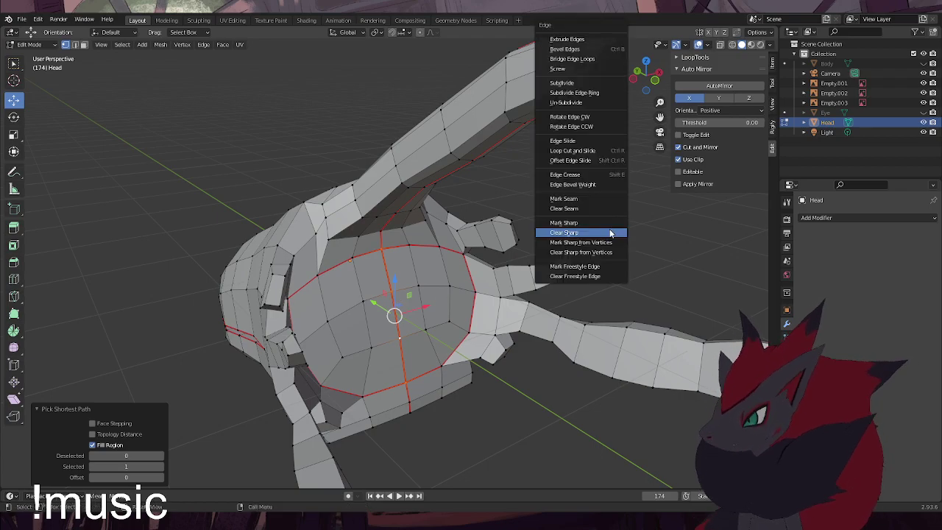
pyautogui.click(580, 210)
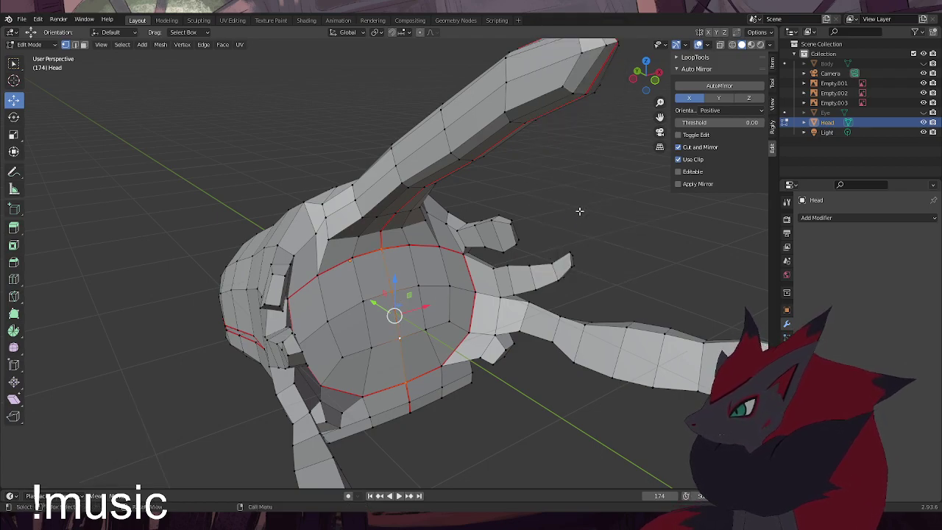
pyautogui.hotkey('alt', 'a')
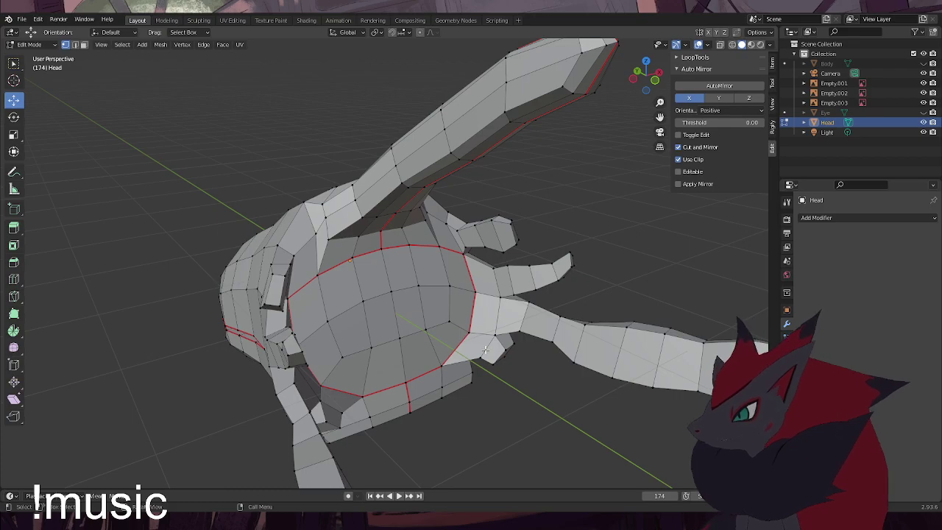
# Select the lengthwise edge loops along the four protrusions on the Head's left side
pyautogui.moveTo(485, 350); pyautogui.dragTo(383, 302, button='middle')
pyautogui.moveTo(319, 291); pyautogui.dragTo(349, 292, button='middle')
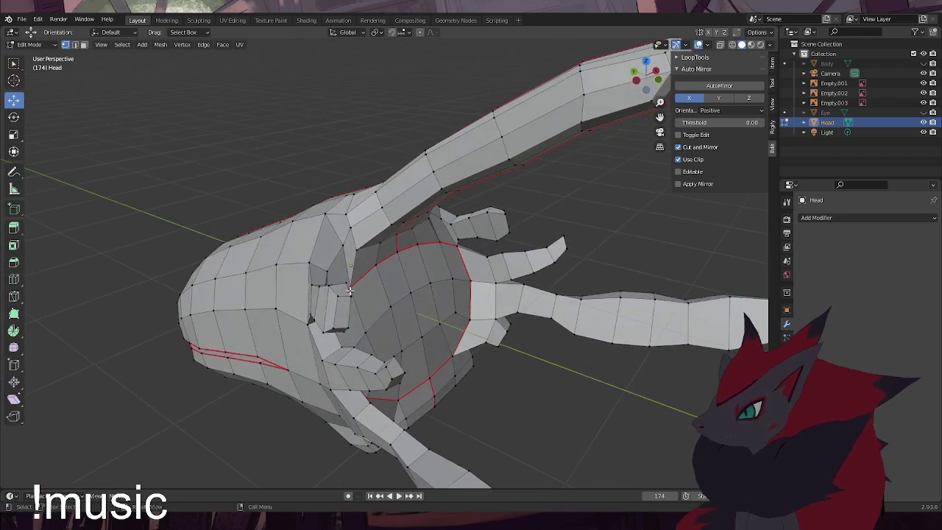
pyautogui.moveTo(280, 271); pyautogui.dragTo(238, 253, button='middle')
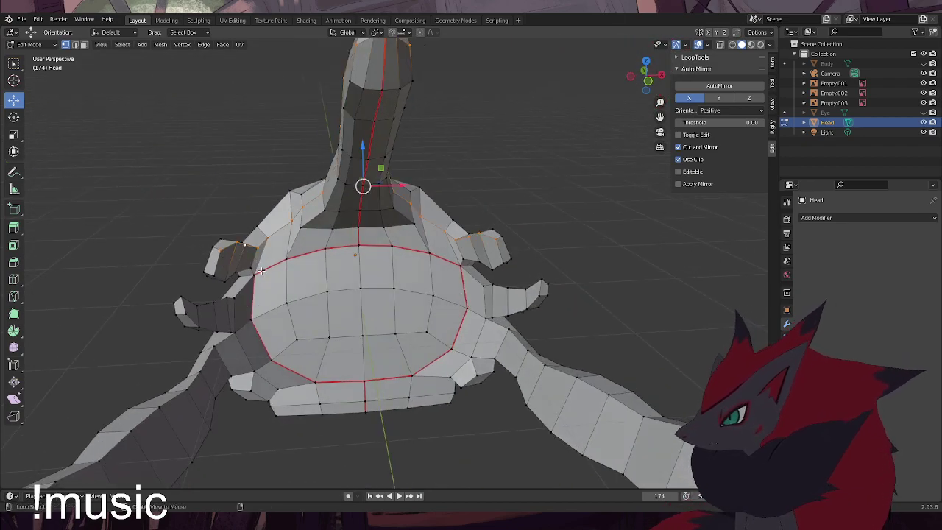
pyautogui.moveTo(343, 308); pyautogui.dragTo(317, 302, button='middle')
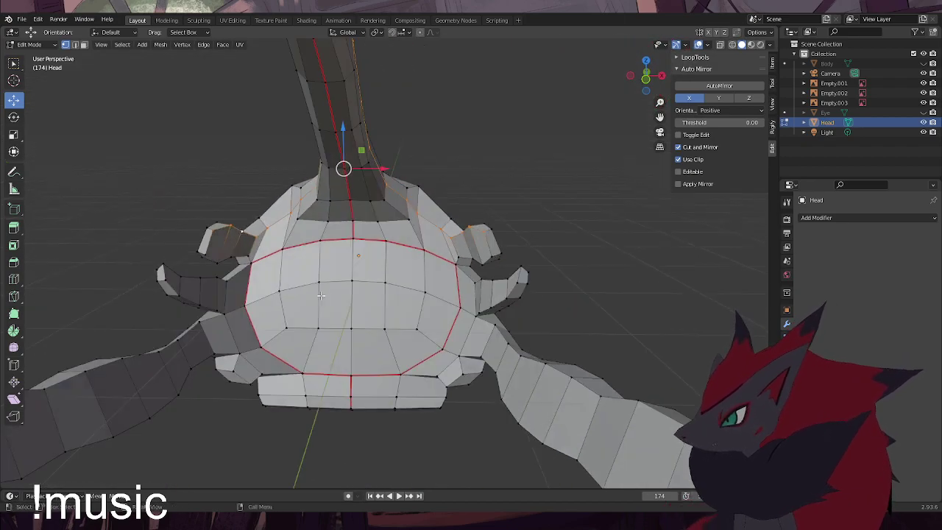
pyautogui.keyDown('alt'); pyautogui.click(241, 256); pyautogui.keyUp('alt')
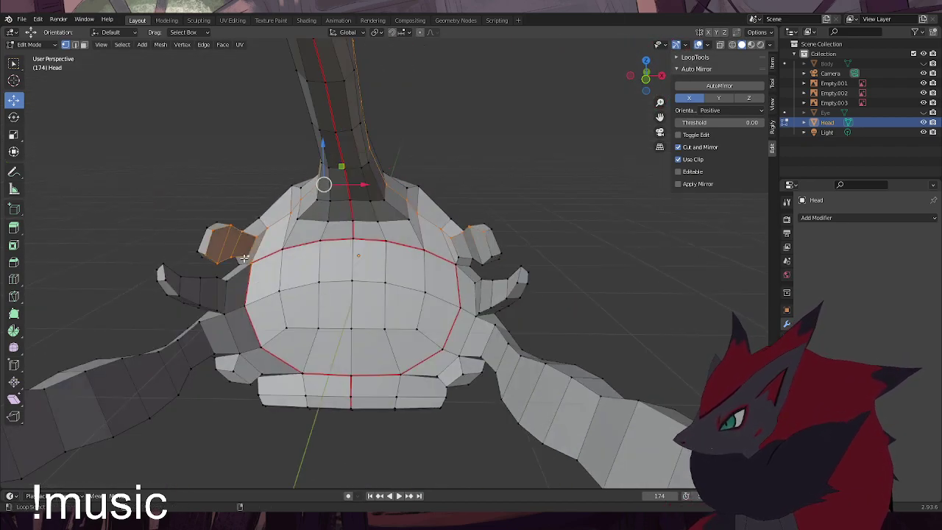
pyautogui.keyDown('alt'); pyautogui.keyDown('shift'); pyautogui.click(208, 306); pyautogui.keyUp('shift'); pyautogui.keyUp('alt')
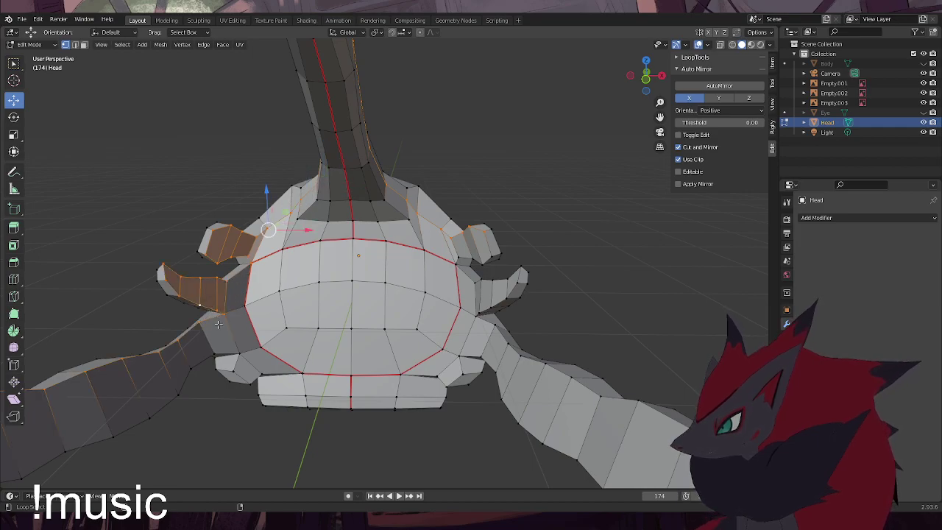
pyautogui.keyDown('alt'); pyautogui.keyDown('shift'); pyautogui.click(221, 362); pyautogui.keyUp('shift'); pyautogui.keyUp('alt')
pyautogui.keyDown('alt'); pyautogui.keyDown('shift'); pyautogui.click(235, 363); pyautogui.keyUp('shift'); pyautogui.keyUp('alt')
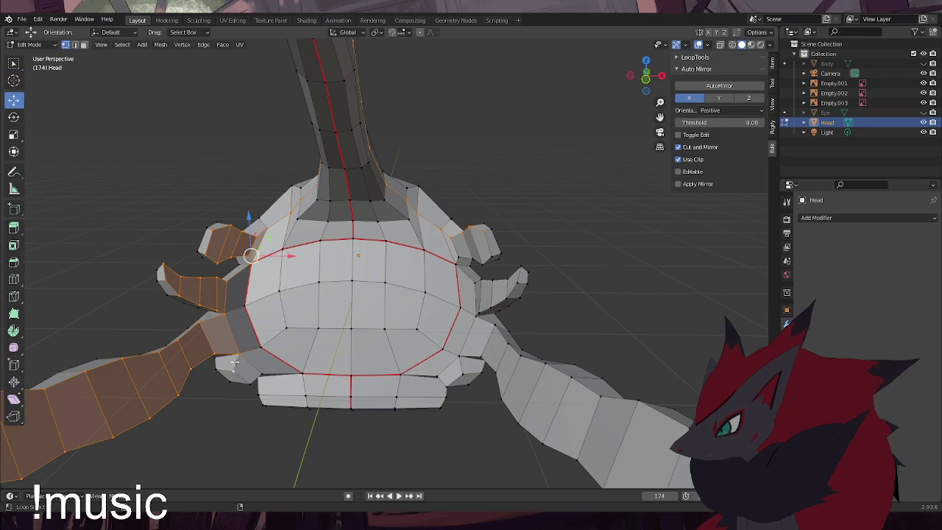
pyautogui.keyDown('alt'); pyautogui.keyDown('shift'); pyautogui.click(251, 379); pyautogui.keyUp('shift'); pyautogui.keyUp('alt')
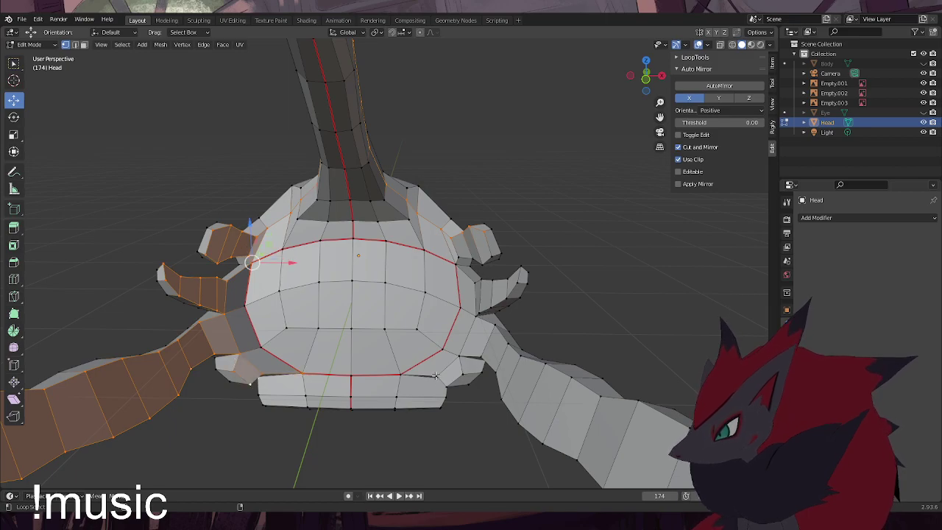
# Add the lengthwise edge loops of the four protrusions on the Head's right side to the selection
pyautogui.moveTo(435, 377); pyautogui.dragTo(495, 340, button='middle')
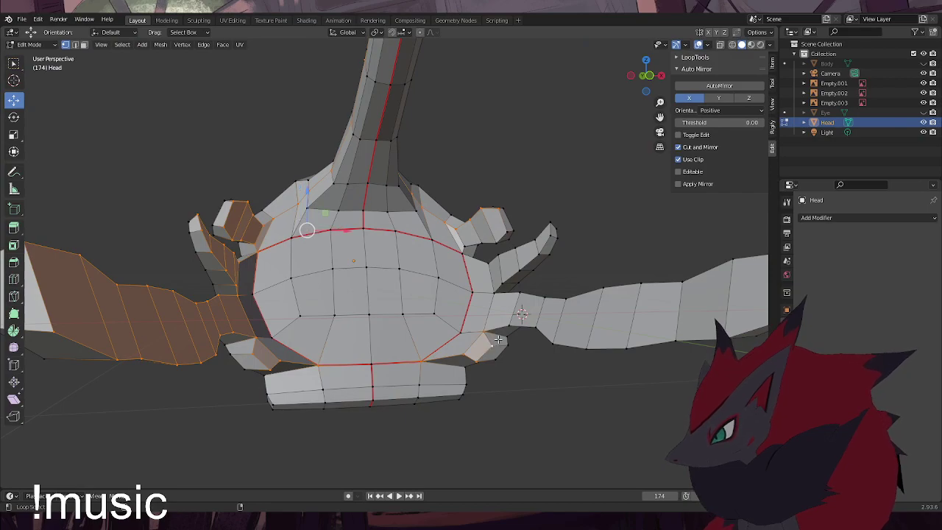
pyautogui.keyDown('alt'); pyautogui.keyDown('shift'); pyautogui.click(527, 329); pyautogui.keyUp('shift'); pyautogui.keyUp('alt')
pyautogui.hotkey('ctrl', 'z')
pyautogui.keyDown('alt'); pyautogui.keyDown('shift'); pyautogui.click(515, 324); pyautogui.keyUp('shift'); pyautogui.keyUp('alt')
pyautogui.keyDown('alt'); pyautogui.keyDown('shift'); pyautogui.click(527, 294); pyautogui.keyUp('shift'); pyautogui.keyUp('alt')
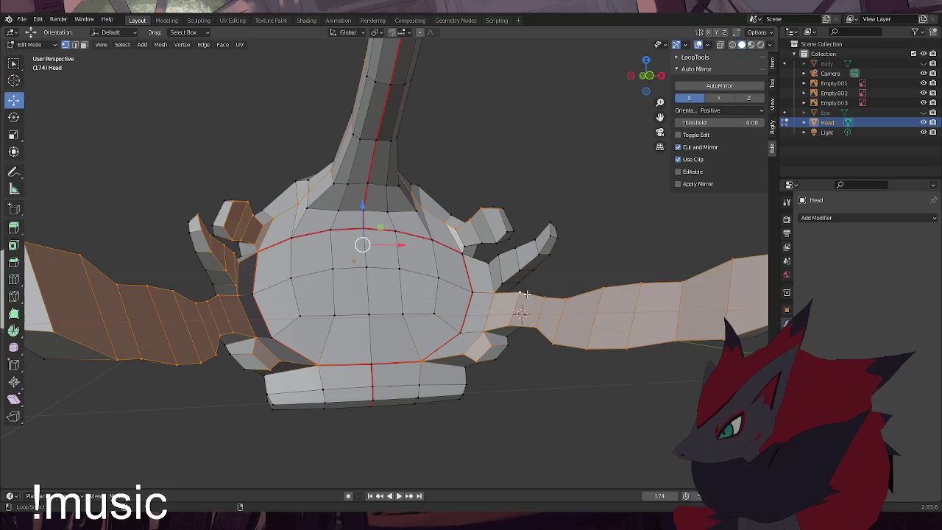
pyautogui.keyDown('alt'); pyautogui.keyDown('shift'); pyautogui.click(513, 276); pyautogui.keyUp('shift'); pyautogui.keyUp('alt')
pyautogui.keyDown('alt'); pyautogui.keyDown('shift'); pyautogui.click(507, 257); pyautogui.keyUp('shift'); pyautogui.keyUp('alt')
pyautogui.keyDown('alt'); pyautogui.keyDown('shift'); pyautogui.click(494, 242); pyautogui.keyUp('shift'); pyautogui.keyUp('alt')
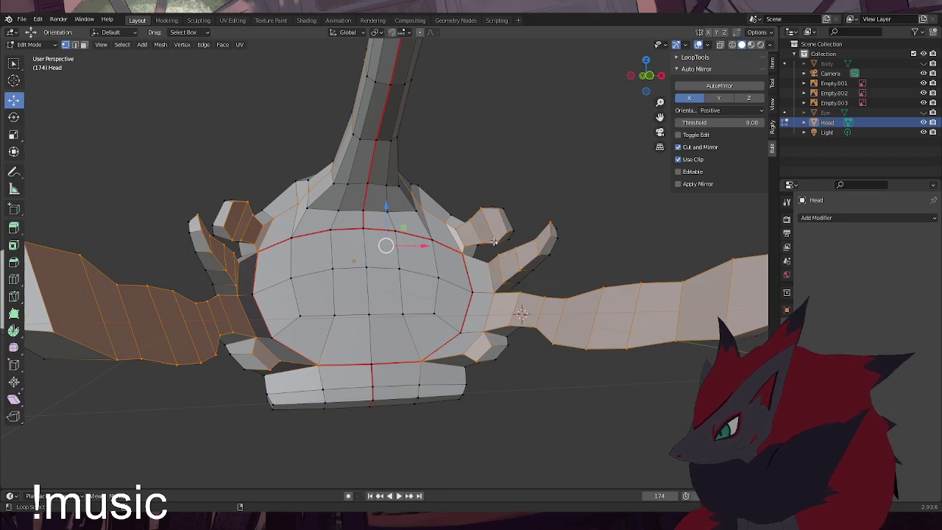
# Mark the selected lengthwise edge loops on the Head's protrusions as seams and deselect everything
pyautogui.moveTo(511, 198); pyautogui.dragTo(499, 217, button='middle')
pyautogui.rightClick(498, 216)
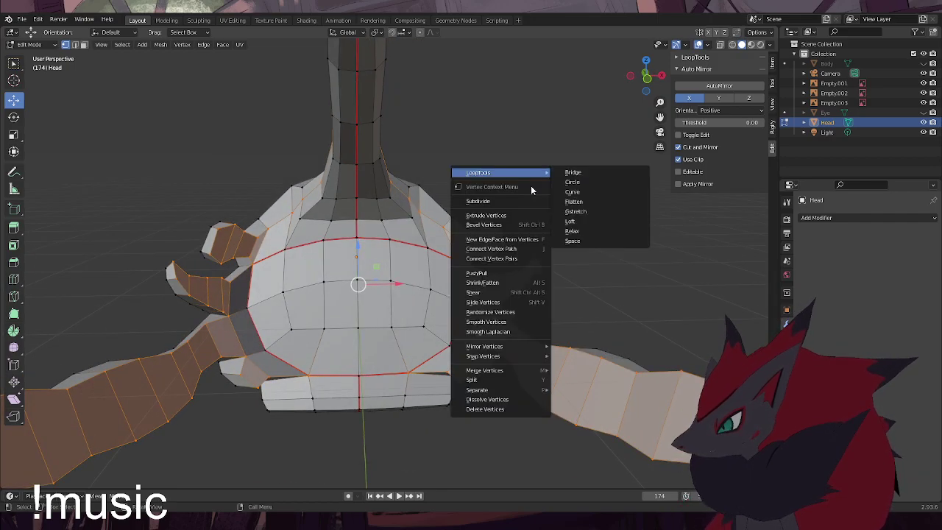
pyautogui.hotkey('ctrl', 'e')
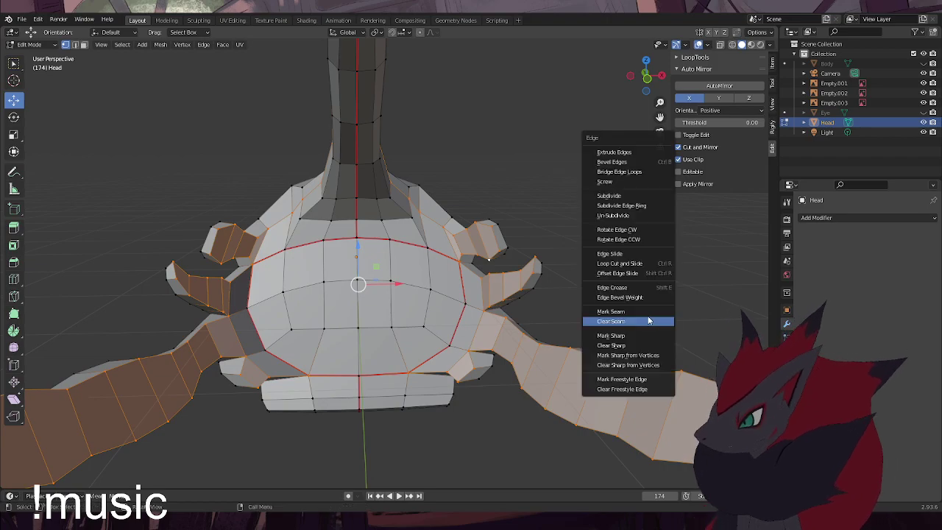
pyautogui.click(618, 312)
pyautogui.hotkey('alt', 'a')
# Clear the seam on the second crosswise edge from the tip of the Head's long left limb
pyautogui.moveTo(601, 330); pyautogui.dragTo(319, 294, button='middle')
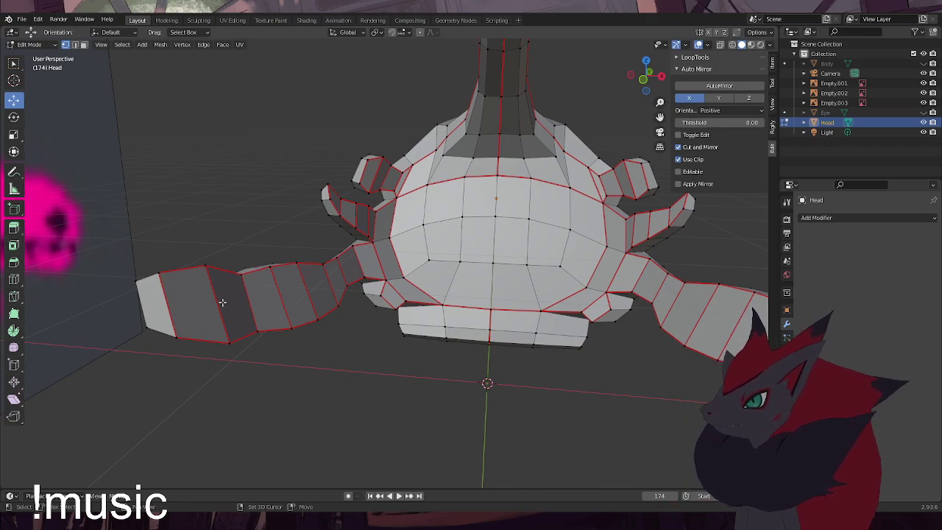
pyautogui.keyDown('shift'); pyautogui.click(233, 345); pyautogui.keyUp('shift')
pyautogui.keyDown('shift'); pyautogui.click(209, 262); pyautogui.keyUp('shift')
pyautogui.rightClick(227, 175)
pyautogui.moveTo(227, 174)
pyautogui.hotkey('ctrl', 'e')
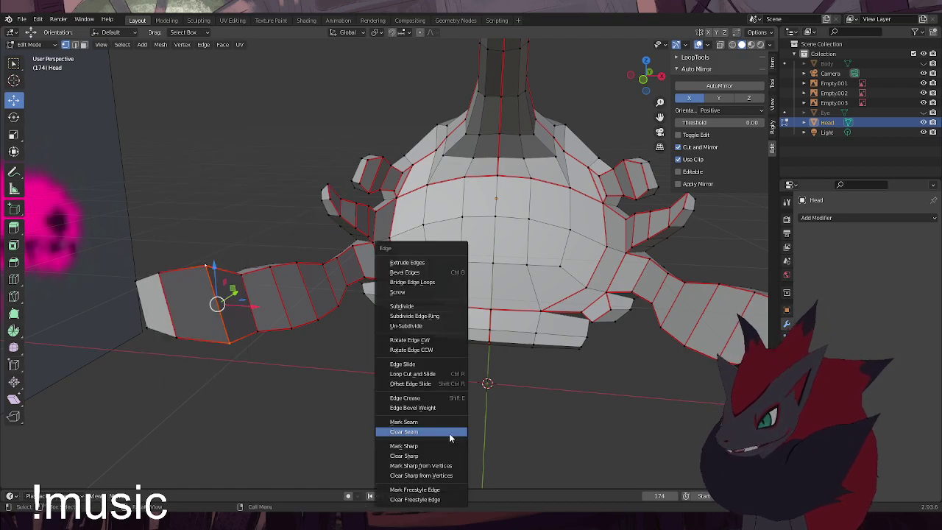
pyautogui.click(447, 432)
# Clear the seam on the third crosswise edge from the tip of the long left limb
pyautogui.click(249, 280)
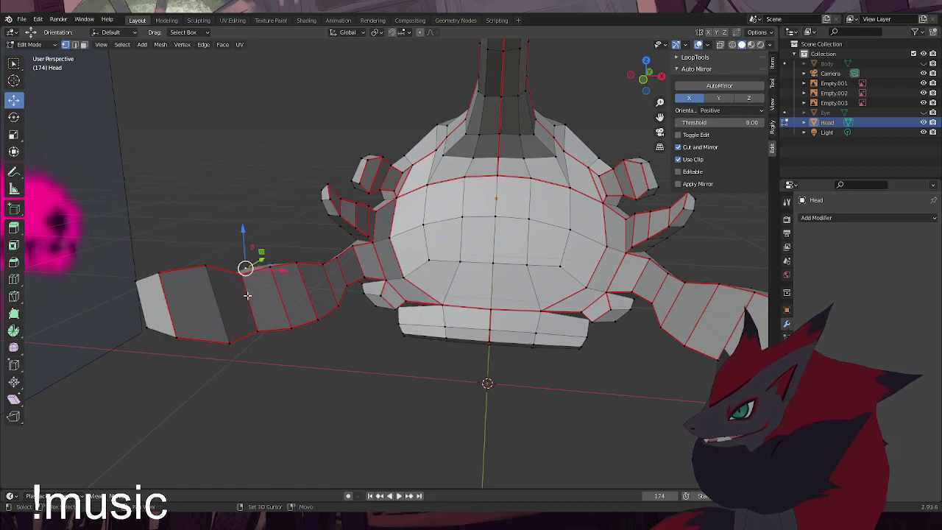
pyautogui.keyDown('alt'); pyautogui.click(257, 301); pyautogui.keyUp('alt')
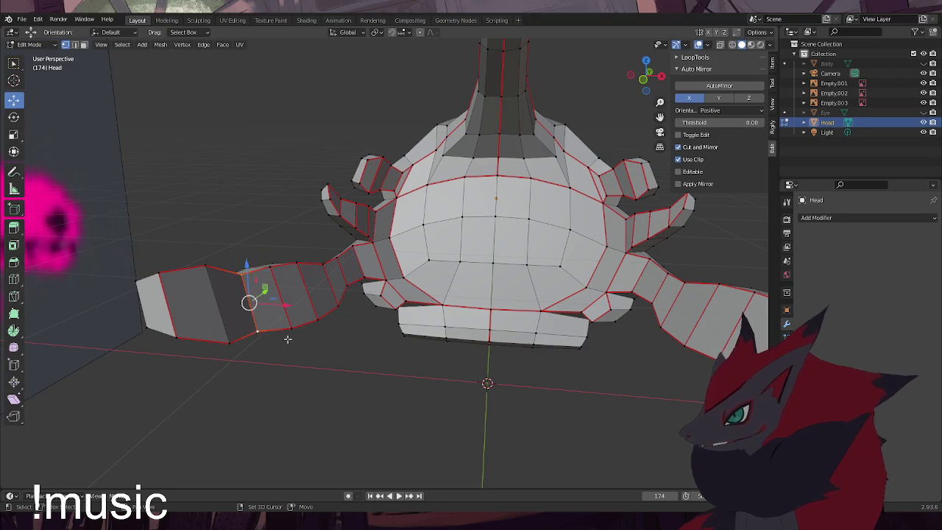
pyautogui.hotkey('ctrl', 'e')
pyautogui.click(336, 359)
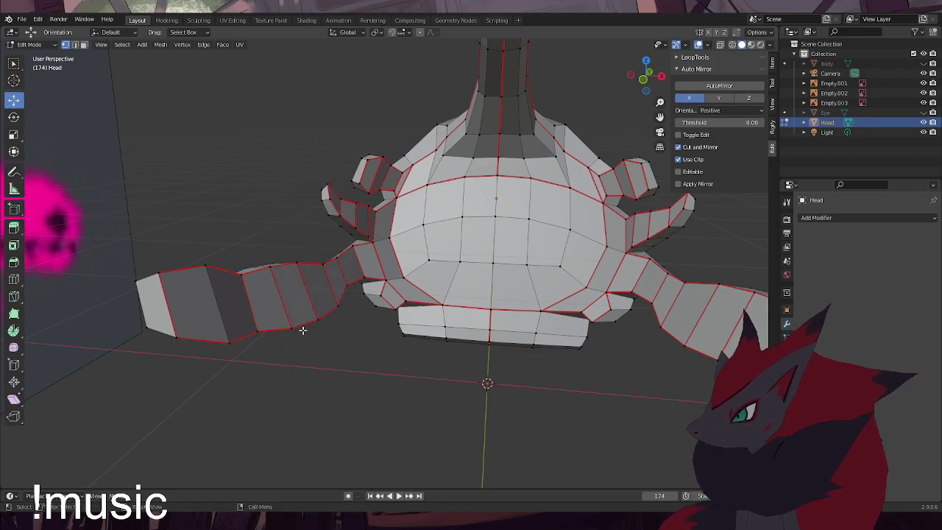
pyautogui.click(256, 331)
pyautogui.keyDown('shift'); pyautogui.click(243, 278); pyautogui.keyUp('shift')
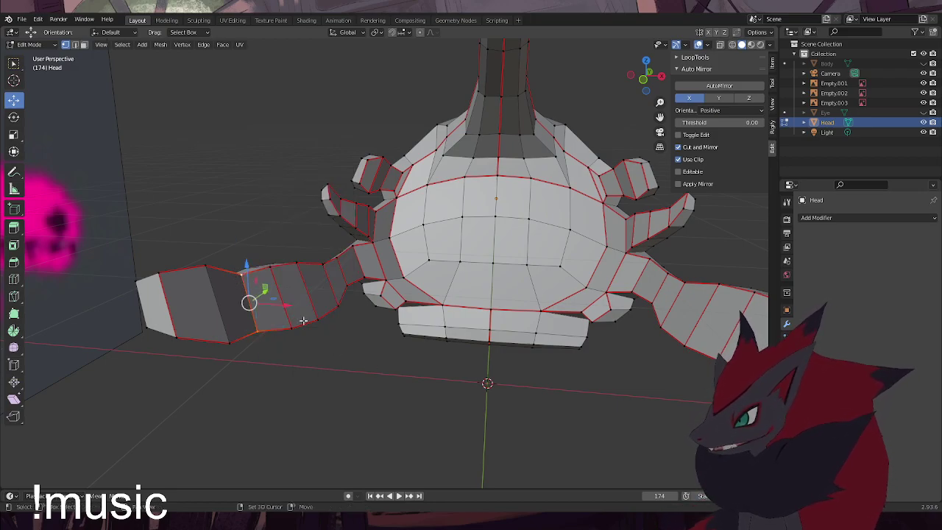
pyautogui.rightClick(391, 368)
pyautogui.hotkey('ctrl', 'e')
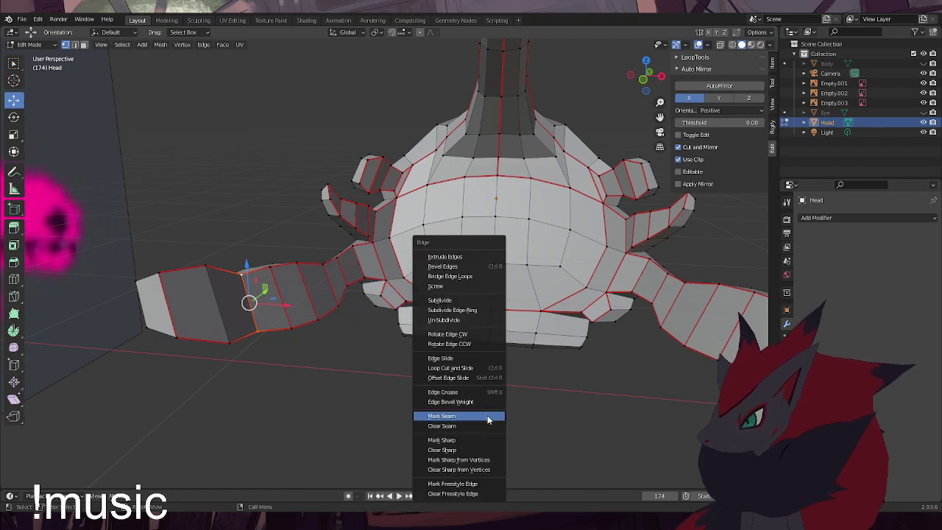
pyautogui.click(464, 425)
# Clear the seams on the fourth and fifth crosswise edges from the tip of the long left limb
pyautogui.click(293, 332)
pyautogui.keyDown('shift'); pyautogui.click(269, 268); pyautogui.keyUp('shift')
pyautogui.hotkey('ctrl', 'e')
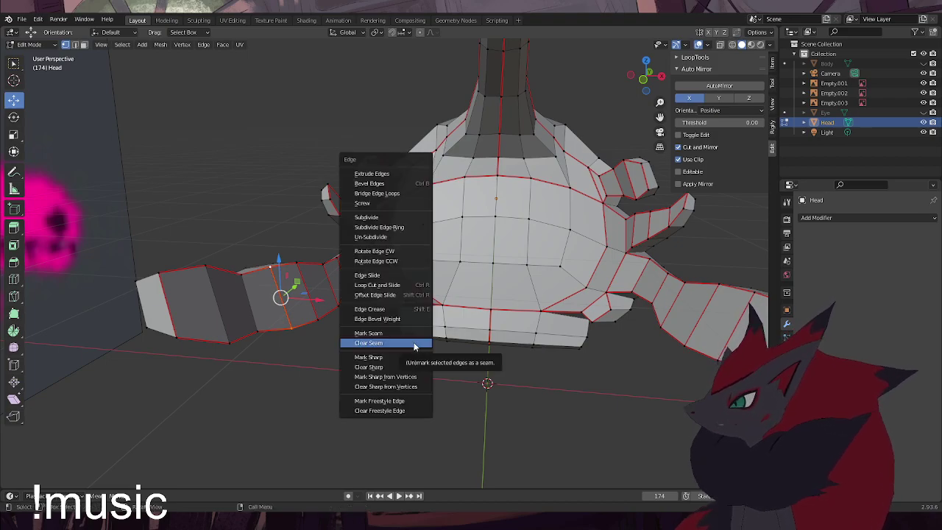
pyautogui.click(368, 343)
pyautogui.click(317, 320)
pyautogui.keyDown('shift'); pyautogui.click(296, 262); pyautogui.keyUp('shift')
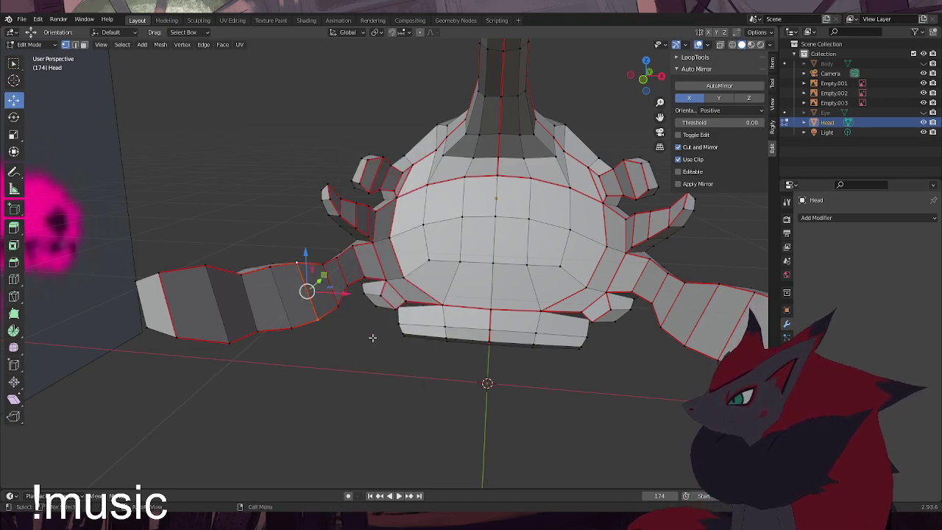
pyautogui.hotkey('ctrl', 'e')
pyautogui.click(372, 338)
# Clear the seams on the sixth and seventh crosswise edges from the tip of the long left limb
pyautogui.click(347, 318)
pyautogui.click(338, 301)
pyautogui.keyDown('shift'); pyautogui.click(323, 263); pyautogui.keyUp('shift')
pyautogui.hotkey('ctrl', 'e')
pyautogui.click(368, 352)
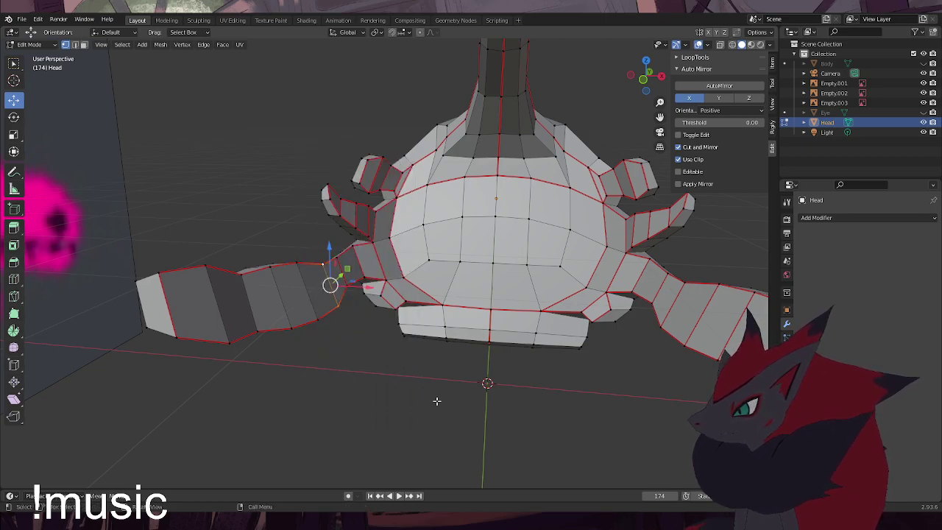
pyautogui.click(348, 284)
pyautogui.keyDown('ctrl'); pyautogui.click(338, 259); pyautogui.keyUp('ctrl')
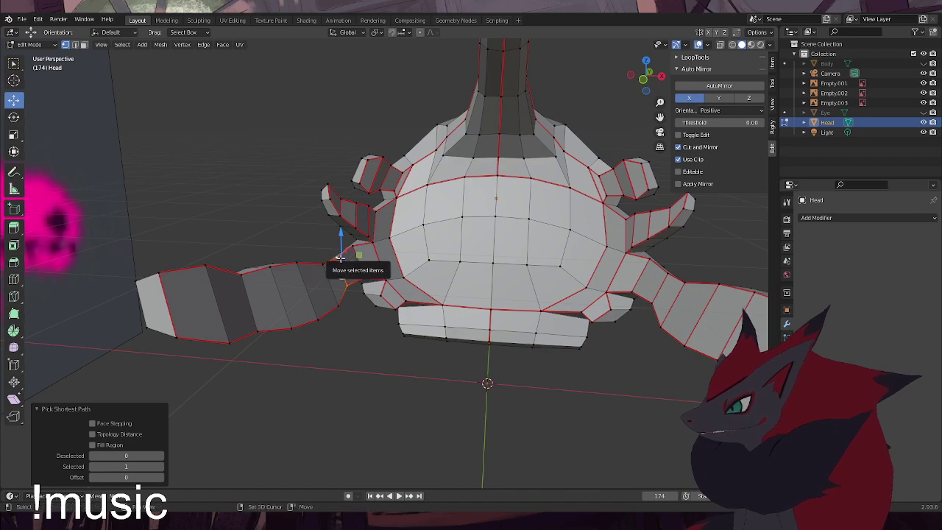
pyautogui.click(336, 258)
pyautogui.keyDown('shift'); pyautogui.click(350, 285); pyautogui.keyUp('shift')
pyautogui.hotkey('ctrl', 'e')
pyautogui.click(395, 341)
# Clear the seam on the eighth crosswise edge from the tip of the long left limb, near its base
pyautogui.keyDown('shift'); pyautogui.click(365, 279); pyautogui.keyUp('shift')
pyautogui.keyDown('ctrl'); pyautogui.click(353, 247); pyautogui.keyUp('ctrl')
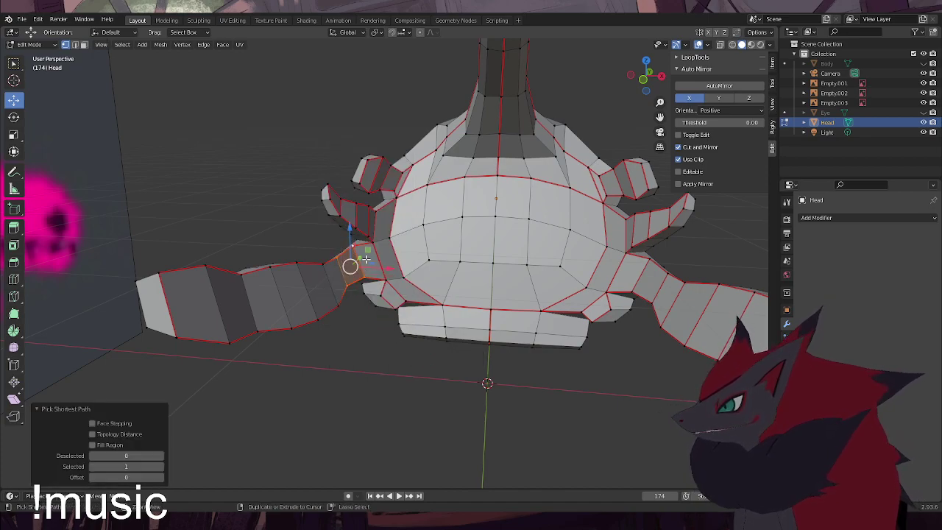
pyautogui.click(372, 356)
pyautogui.keyDown('ctrl'); pyautogui.click(366, 281); pyautogui.keyUp('ctrl')
pyautogui.keyDown('ctrl'); pyautogui.click(352, 245); pyautogui.keyUp('ctrl')
pyautogui.hotkey('shift', 'e')
pyautogui.click(393, 349)
pyautogui.hotkey('ctrl', 'e')
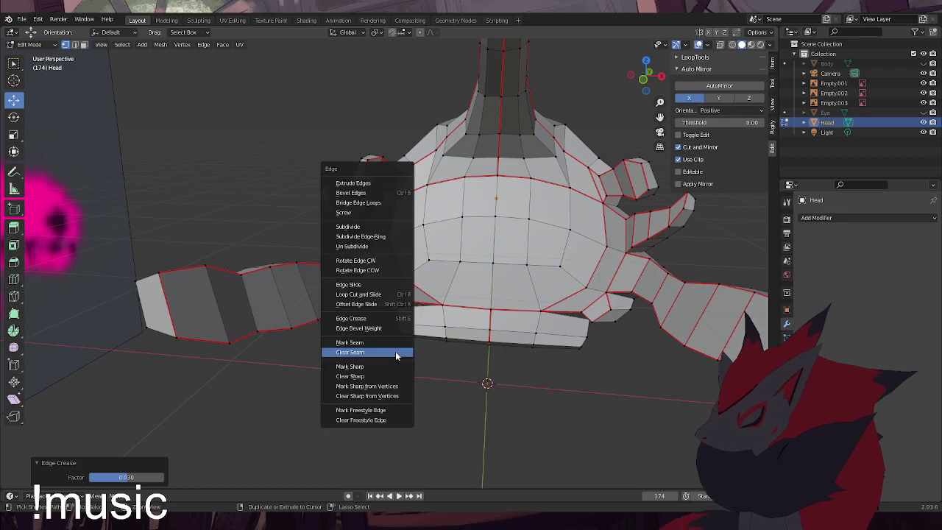
pyautogui.click(395, 352)
# Clear the seam on the crosswise edge closest to the base of the curved middle protrusion on the Head's left side
pyautogui.click(386, 280)
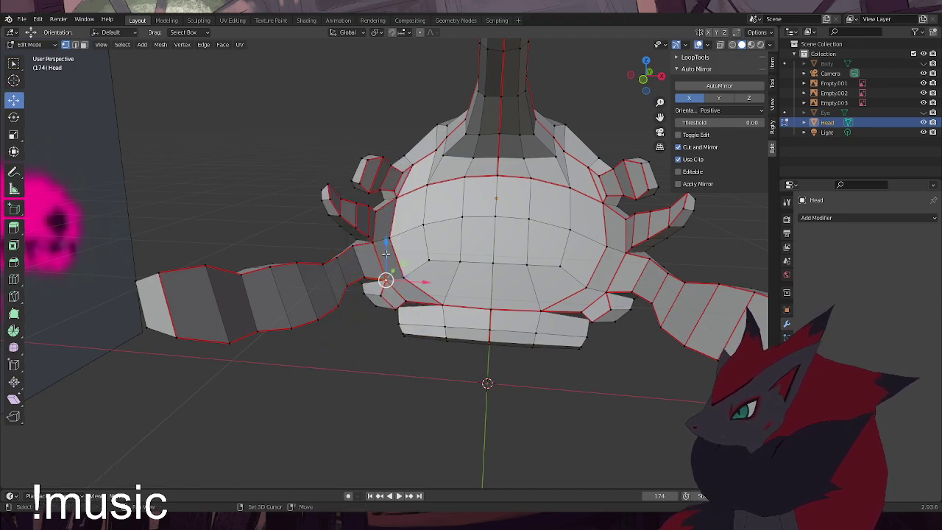
pyautogui.click(338, 410)
pyautogui.keyDown('shift'); pyautogui.moveTo(383, 272); pyautogui.dragTo(377, 301, button='middle'); pyautogui.keyUp('shift')
pyautogui.scroll(3, 376, 301)
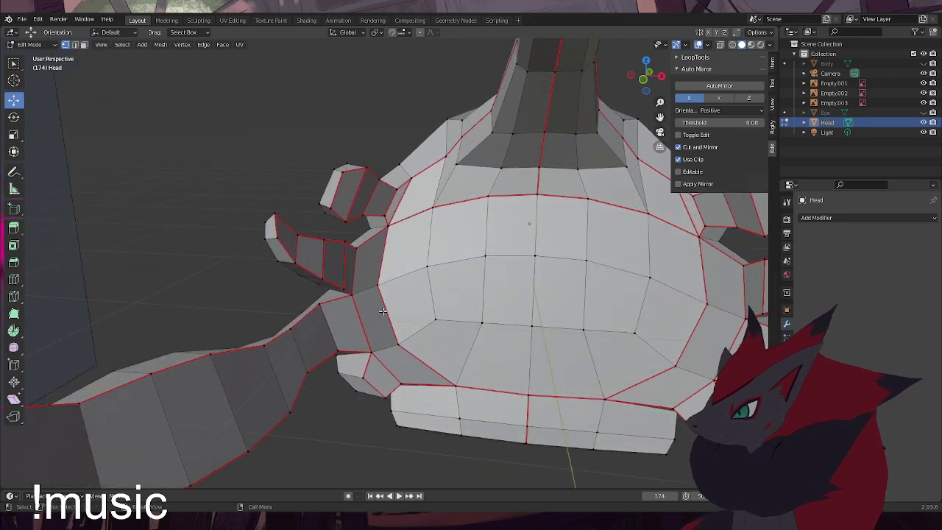
pyautogui.click(343, 284)
pyautogui.keyDown('shift'); pyautogui.click(345, 244); pyautogui.keyUp('shift')
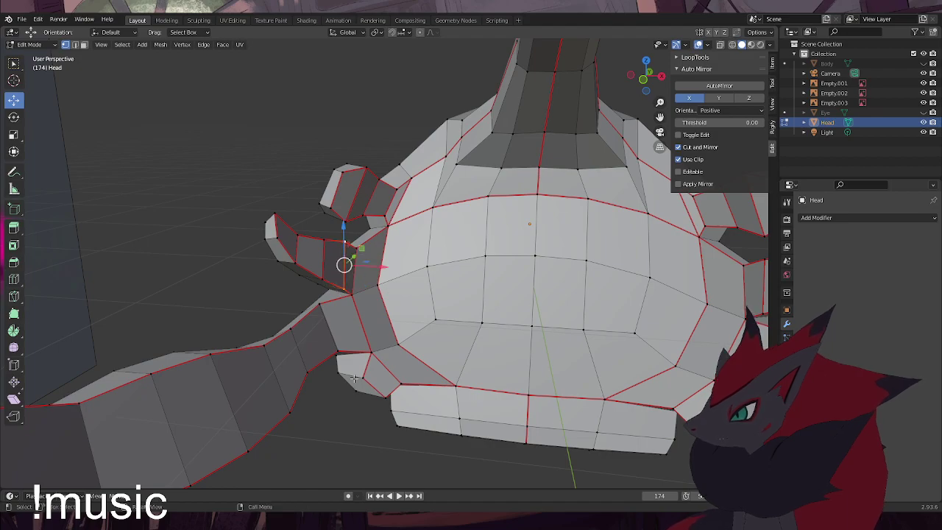
pyautogui.hotkey('ctrl', 'e')
pyautogui.click(355, 402)
pyautogui.click(352, 408)
# Clear the seams on the two remaining inner crosswise edges of the curved middle protrusion on the left side
pyautogui.click(324, 280)
pyautogui.keyDown('shift'); pyautogui.click(327, 242); pyautogui.keyUp('shift')
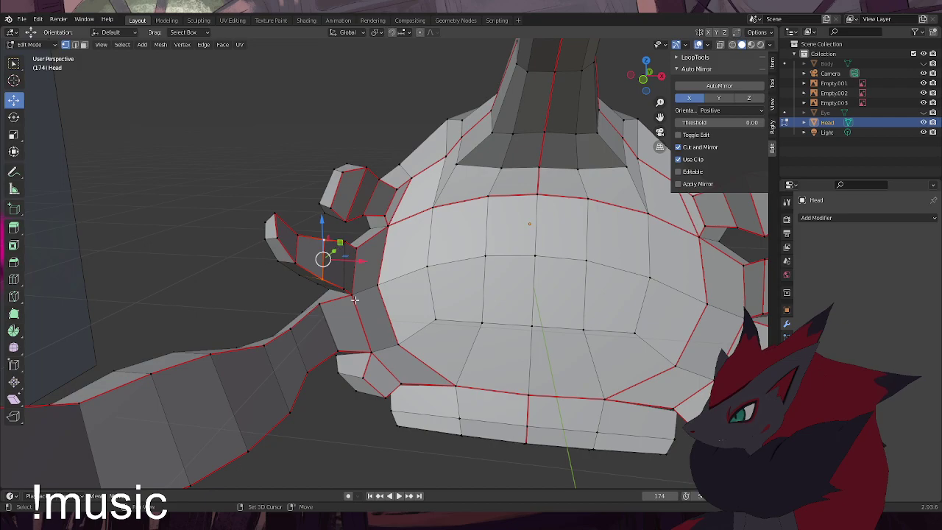
pyautogui.hotkey('ctrl', 'e')
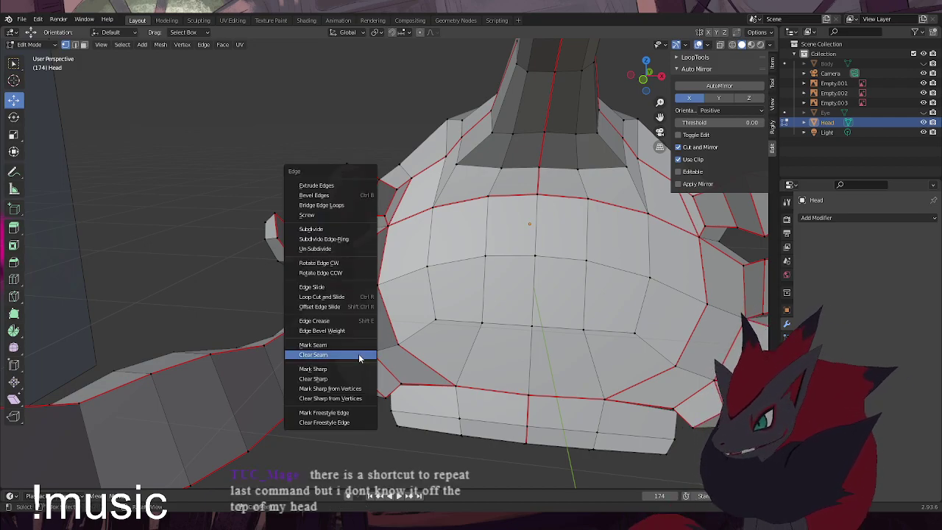
pyautogui.click(349, 355)
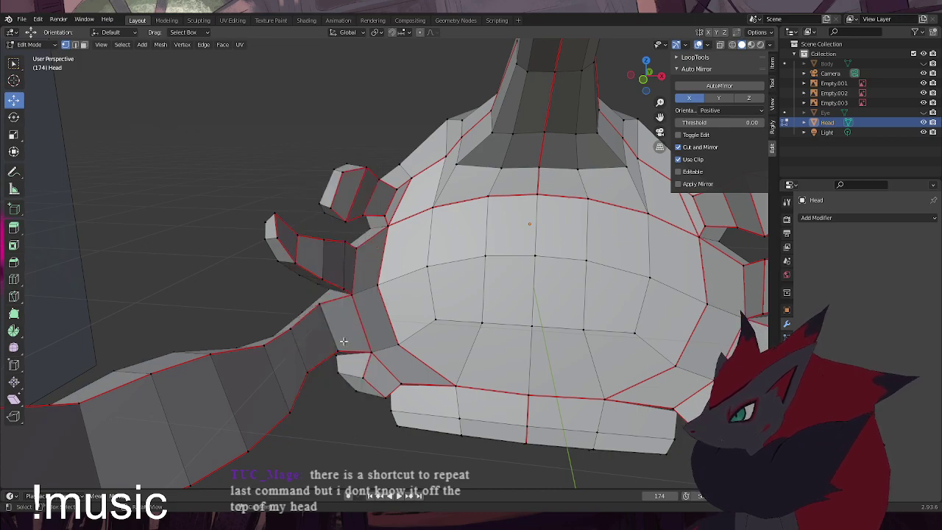
pyautogui.click(296, 258)
pyautogui.keyDown('shift'); pyautogui.click(298, 238); pyautogui.keyUp('shift')
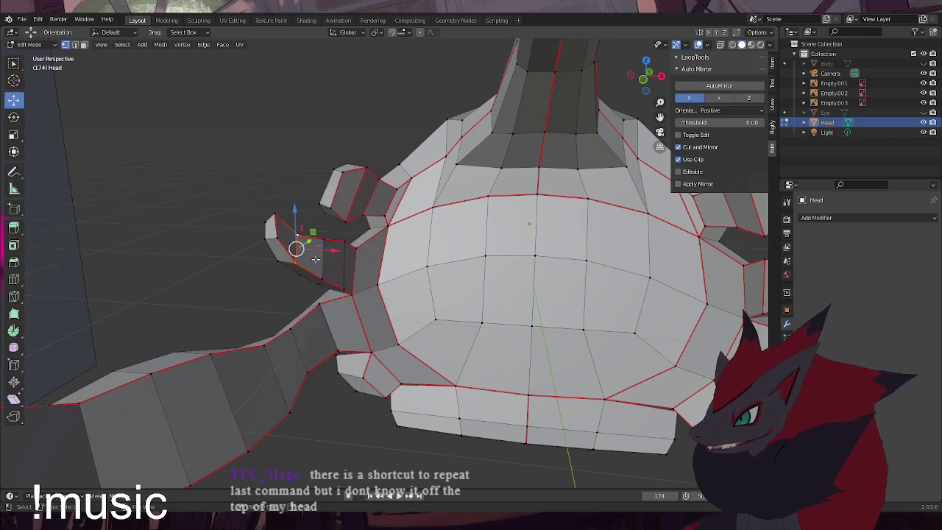
pyautogui.hotkey('ctrl', 'e')
pyautogui.click(316, 284)
pyautogui.click(353, 397)
# Clear the seam on the crosswise edge at the base of the upper left protrusion
pyautogui.moveTo(343, 402); pyautogui.dragTo(346, 316, button='middle')
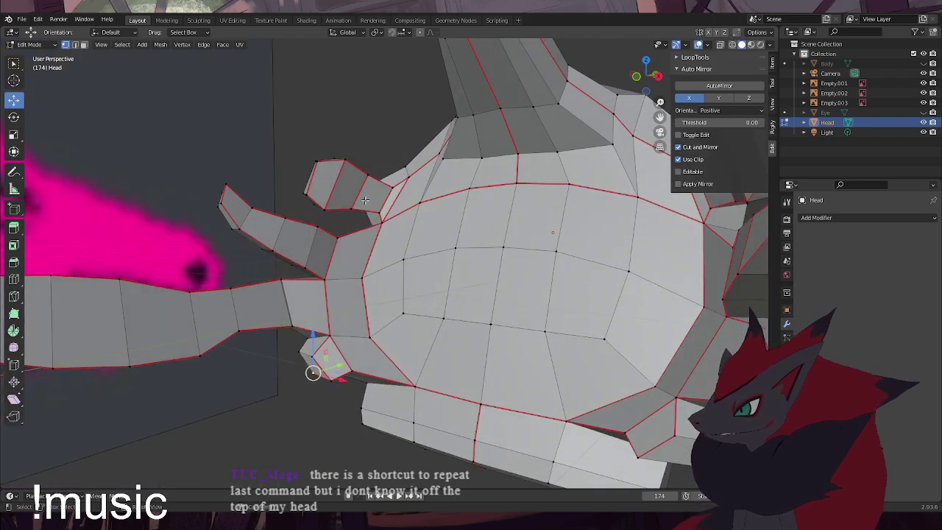
pyautogui.click(382, 212)
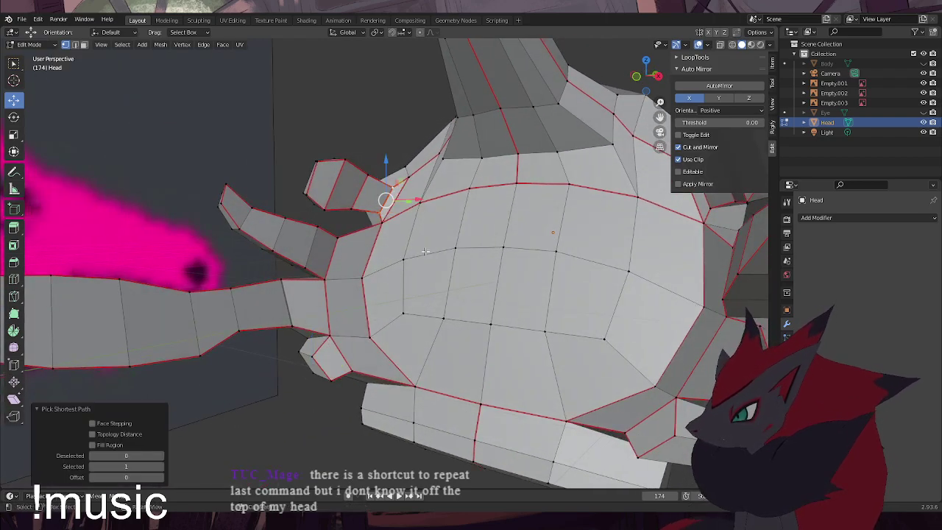
pyautogui.keyDown('ctrl'); pyautogui.click(396, 185); pyautogui.keyUp('ctrl')
pyautogui.hotkey('ctrl', 'e')
pyautogui.click(425, 253)
# Clear the seam on the middle crosswise edge of the upper left protrusion
pyautogui.click(358, 207)
pyautogui.click(368, 175)
pyautogui.hotkey('ctrl', 'e')
pyautogui.click(363, 213)
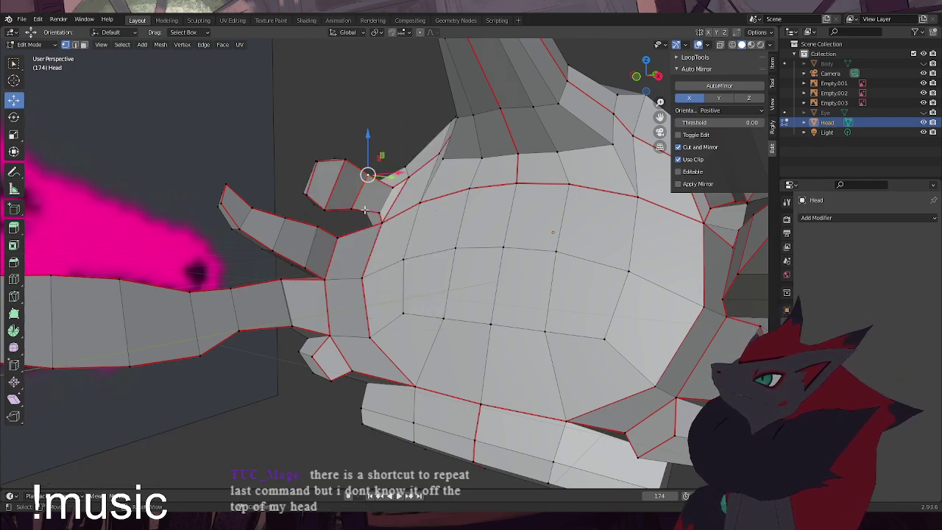
pyautogui.keyDown('shift'); pyautogui.click(354, 208); pyautogui.keyUp('shift')
pyautogui.hotkey('ctrl', 'e')
pyautogui.click(366, 216)
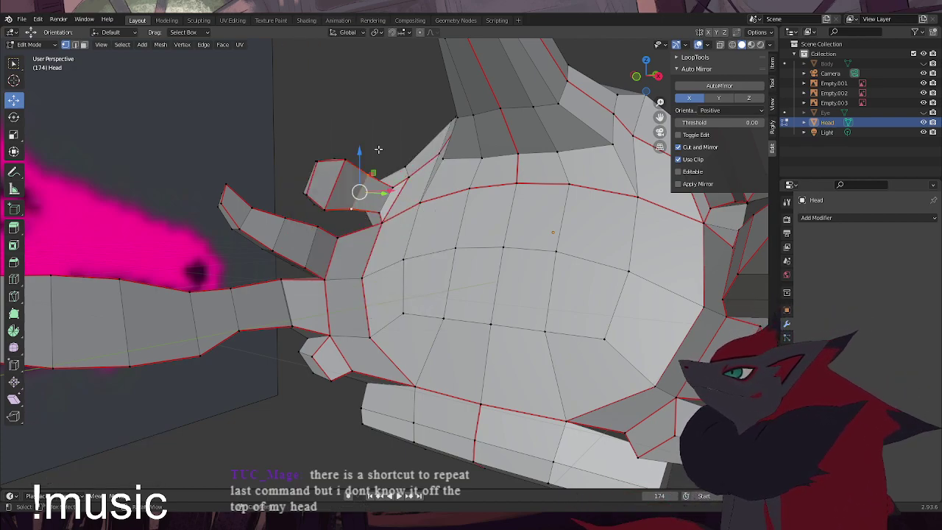
# Clear the seam on the crosswise edge nearest the tip of the upper left protrusion
pyautogui.click(374, 149)
pyautogui.keyDown('ctrl'); pyautogui.click(347, 161); pyautogui.keyUp('ctrl')
pyautogui.keyDown('shift'); pyautogui.click(327, 209); pyautogui.keyUp('shift')
pyautogui.hotkey('ctrl', 'e')
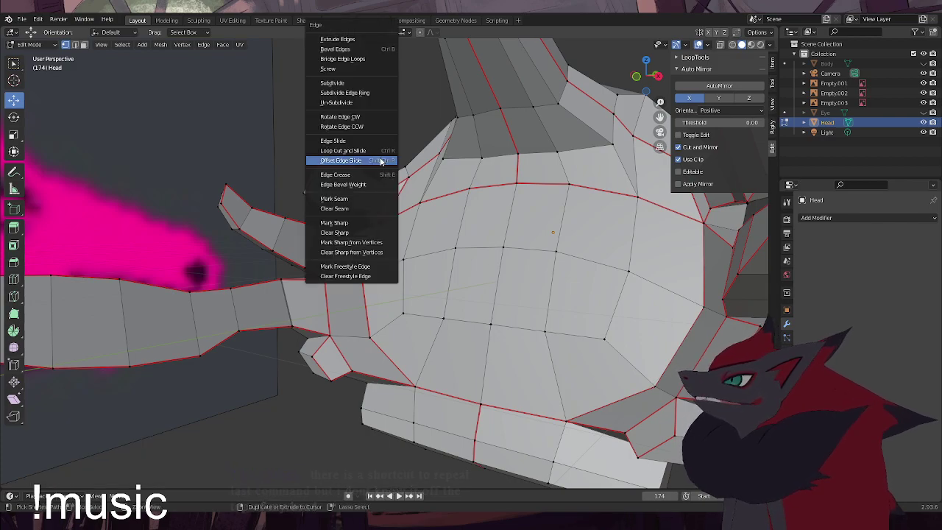
pyautogui.click(348, 209)
pyautogui.click(311, 376)
# Clear the seam on the edge where the head surface meets the start of the upper right protrusion
pyautogui.moveTo(315, 375); pyautogui.dragTo(480, 367, button='middle')
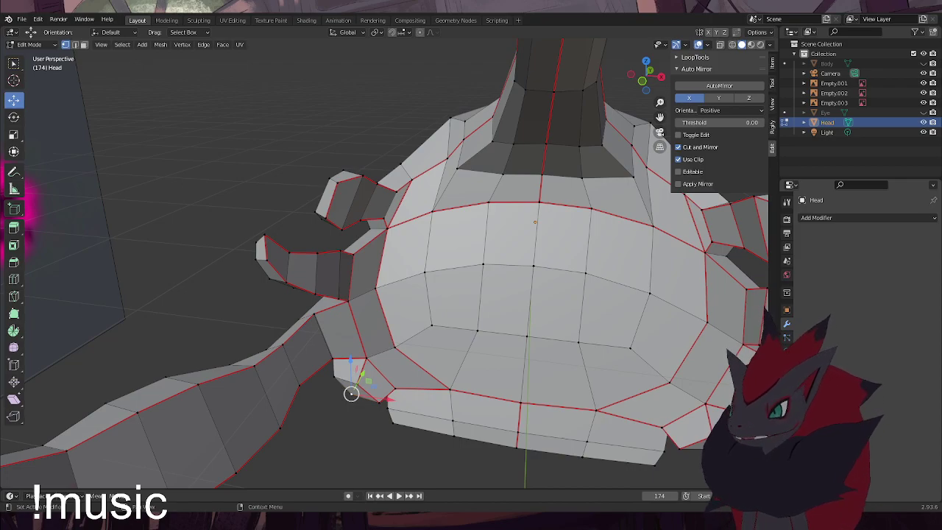
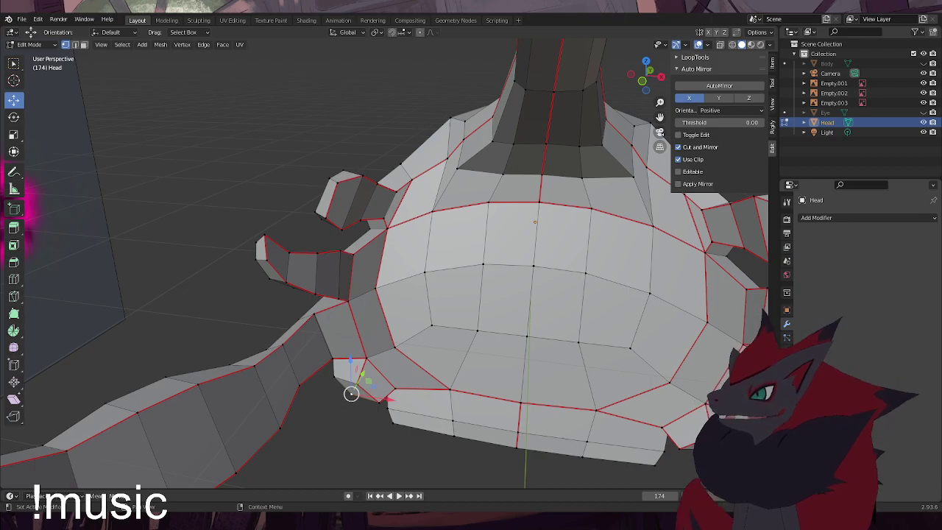
pyautogui.moveTo(407, 231); pyautogui.dragTo(354, 273, button='middle')
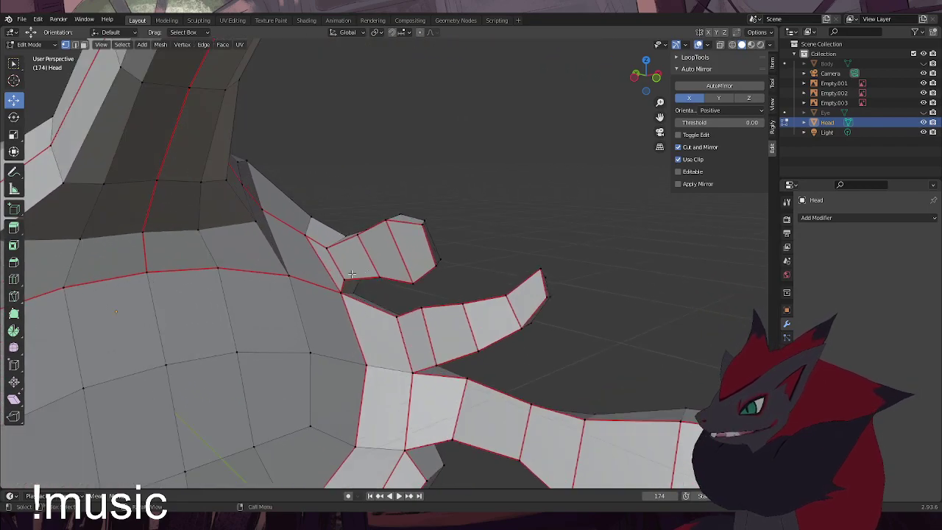
pyautogui.keyDown('shift'); pyautogui.rightClick(340, 292); pyautogui.keyUp('shift')
pyautogui.keyDown('shift'); pyautogui.click(307, 237); pyautogui.keyUp('shift')
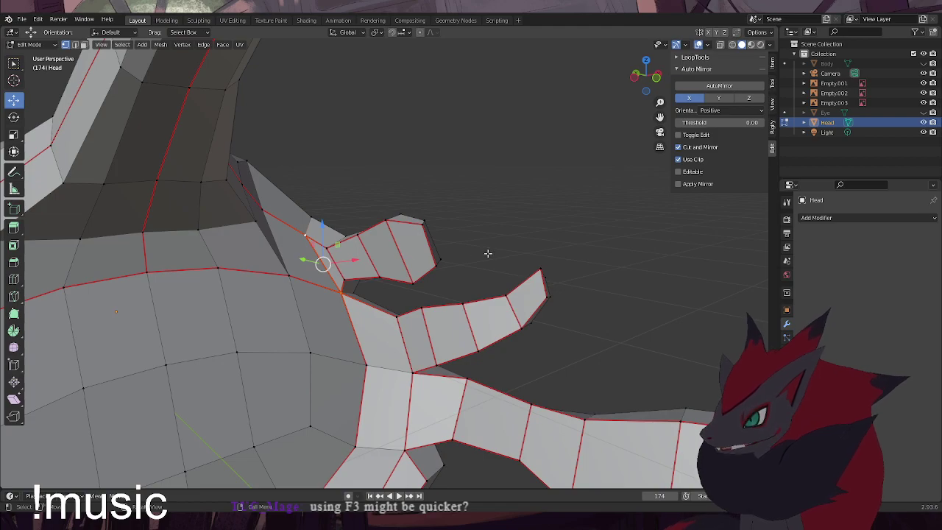
pyautogui.press('F3')
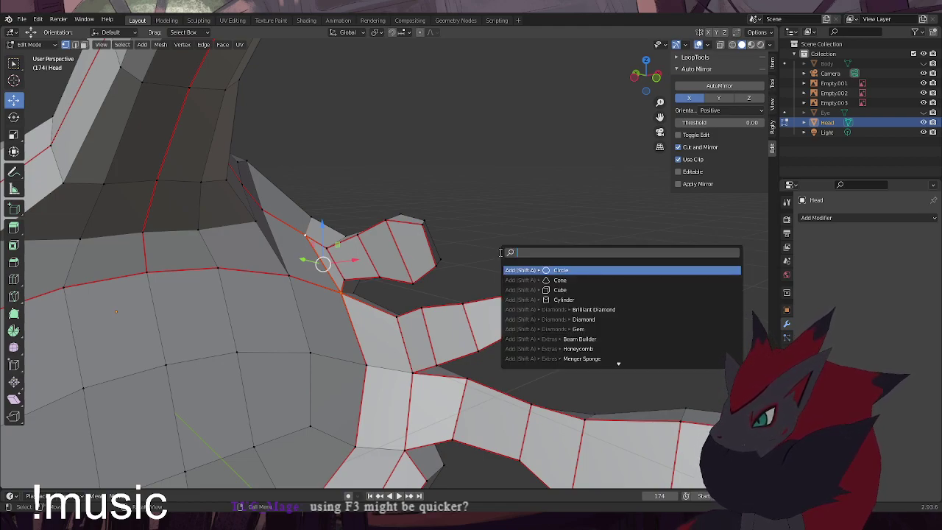
pyautogui.press('Down')
pyautogui.press('Down')
pyautogui.press('Down')
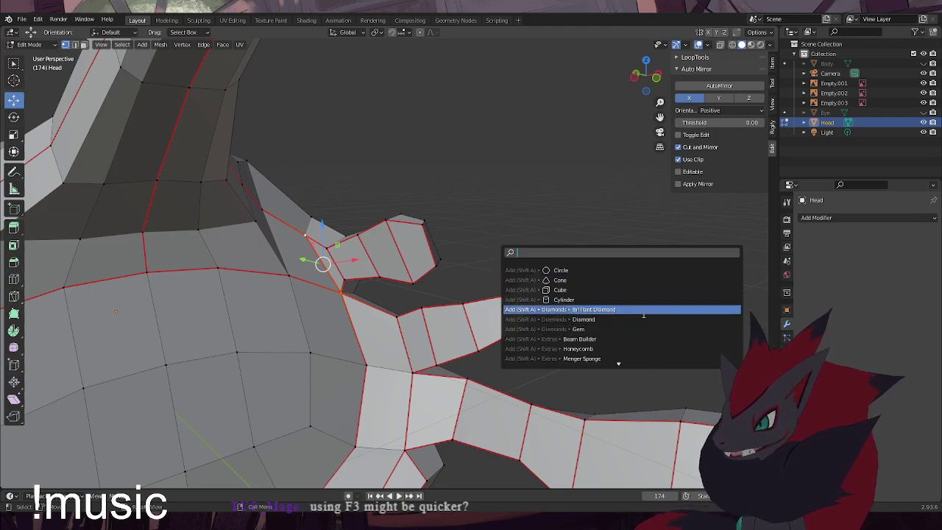
pyautogui.press('Up')
pyautogui.press('Up')
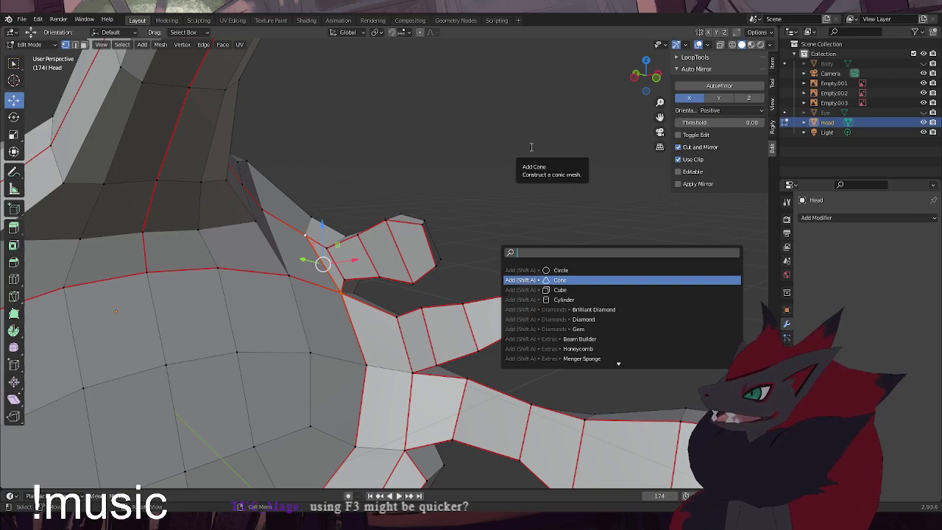
pyautogui.write('clear seam')
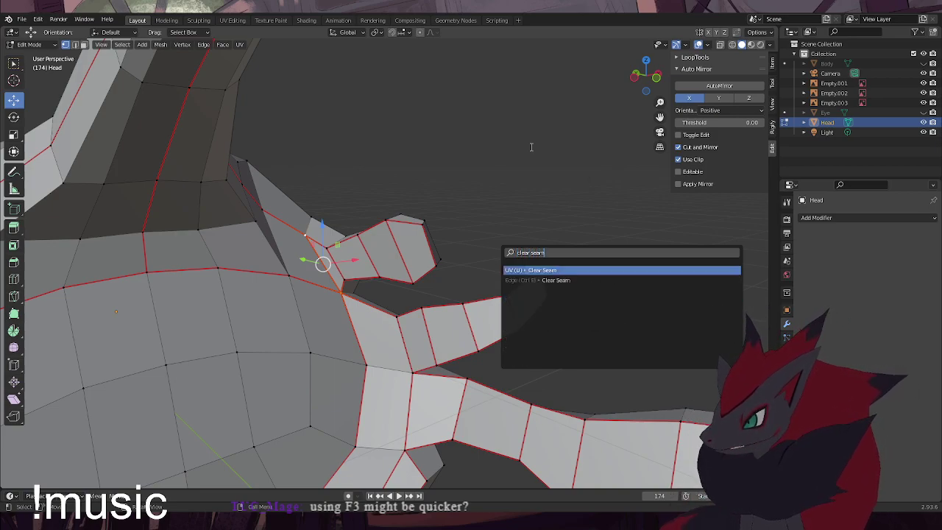
pyautogui.press('Return')
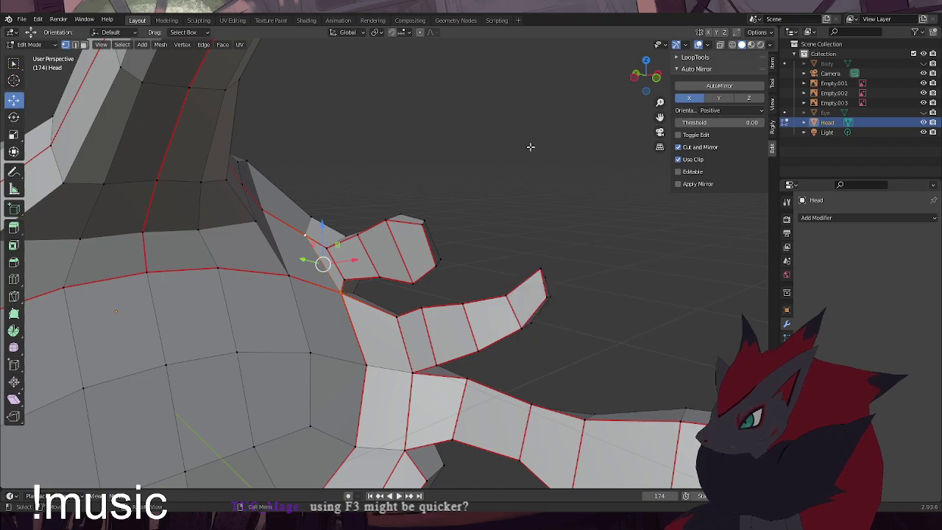
# Clear the seam on the crosswise edge at the base of the upper right protrusion
pyautogui.click(349, 281)
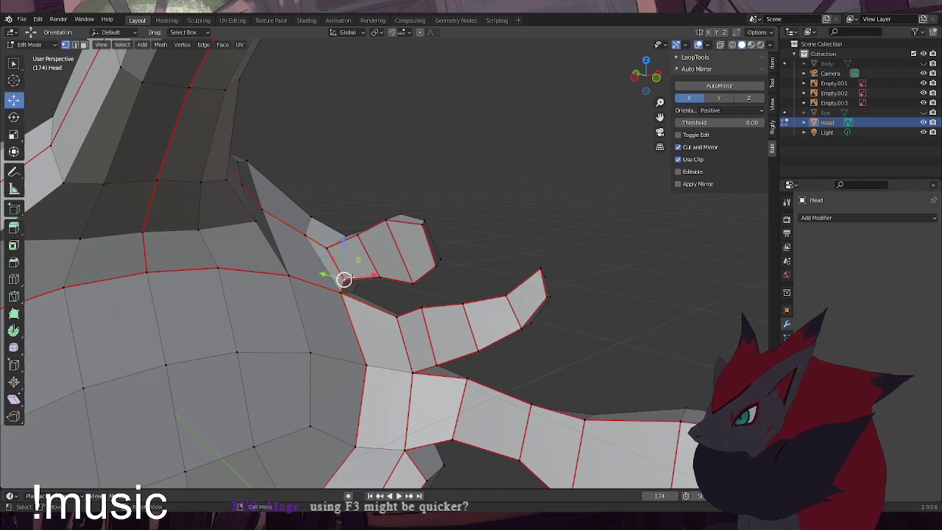
pyautogui.keyDown('shift'); pyautogui.click(330, 248); pyautogui.keyUp('shift')
pyautogui.press('F3')
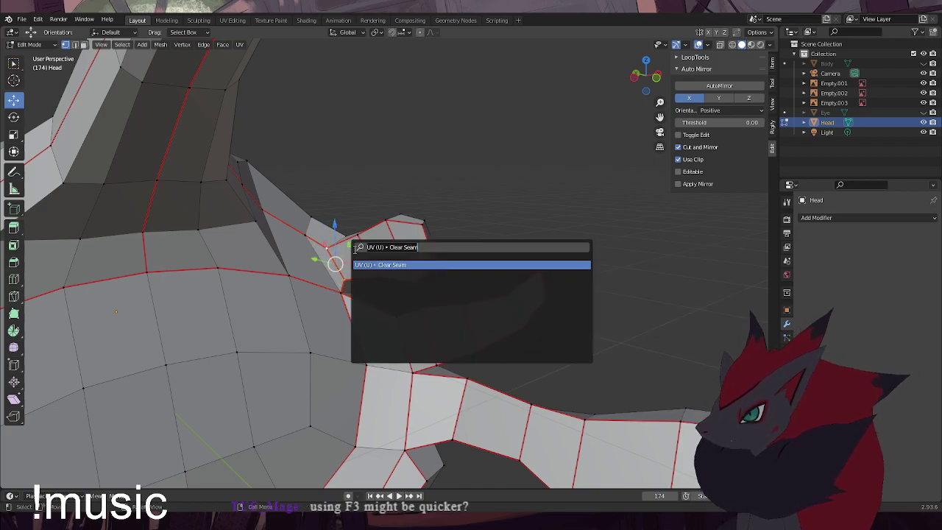
pyautogui.press('Return')
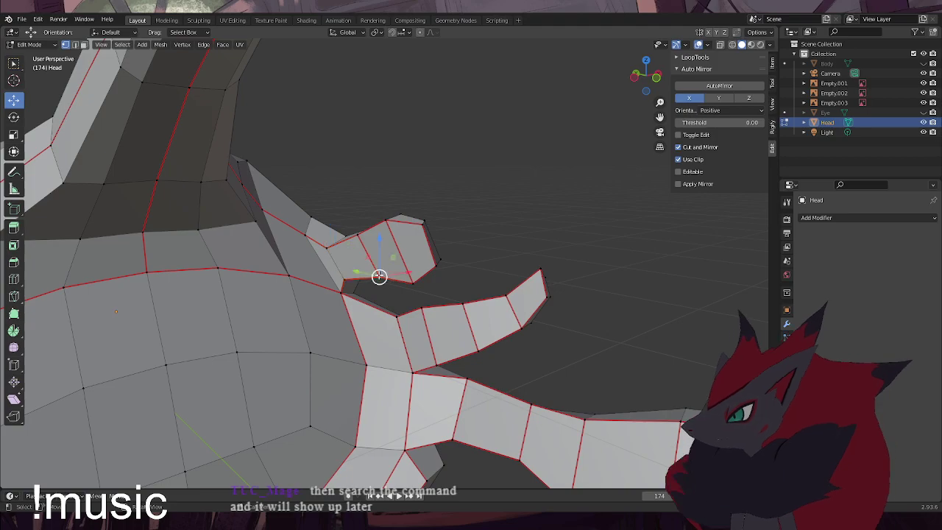
# Clear the seams on the middle and outer crosswise edges of the upper right protrusion
pyautogui.hotkey('ctrl', 'e')
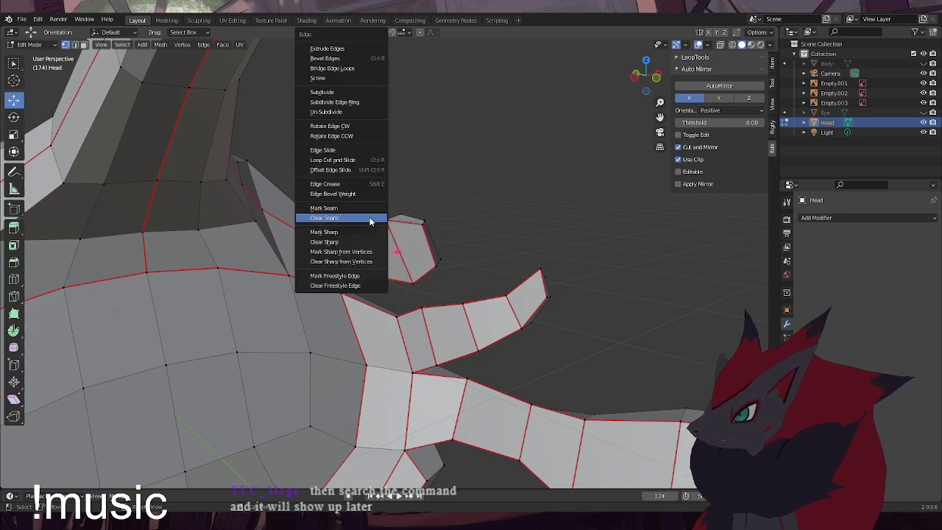
pyautogui.click(371, 219)
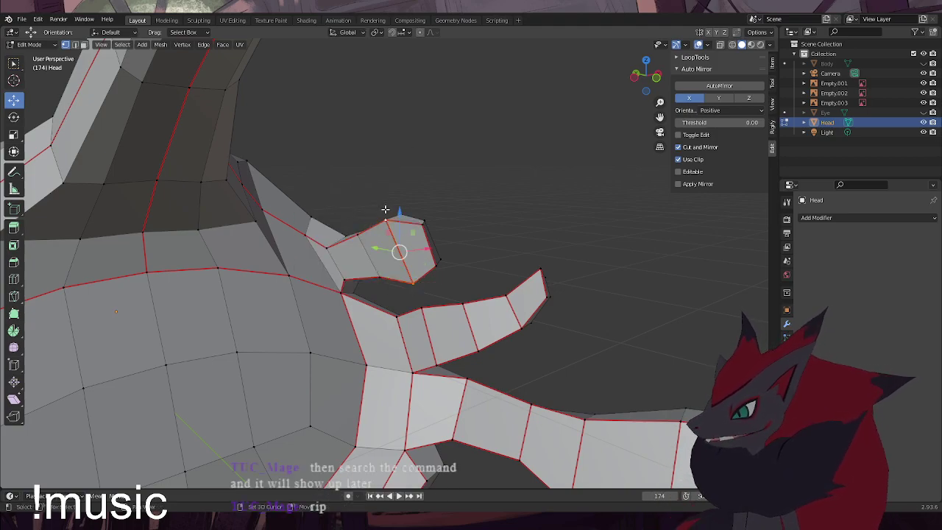
pyautogui.hotkey('ctrl', 'e')
# Clear the seam on the inner crosswise edge near the base of the curved middle protrusion on the right side
pyautogui.click(501, 273)
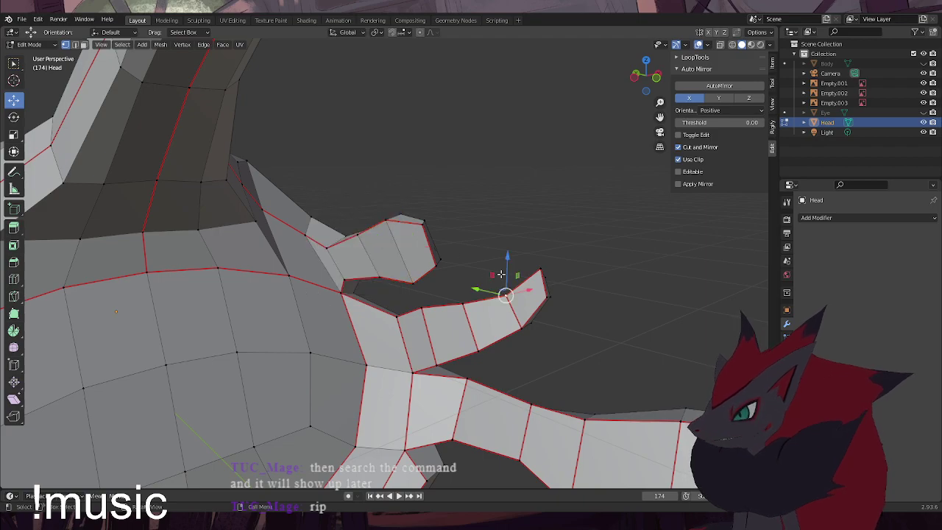
pyautogui.keyDown('shift'); pyautogui.rightClick(413, 372); pyautogui.keyUp('shift')
pyautogui.scroll(-3, 402, 321)
pyautogui.moveTo(403, 322); pyautogui.dragTo(469, 332, button='middle')
pyautogui.keyDown('shift'); pyautogui.rightClick(491, 320); pyautogui.keyUp('shift')
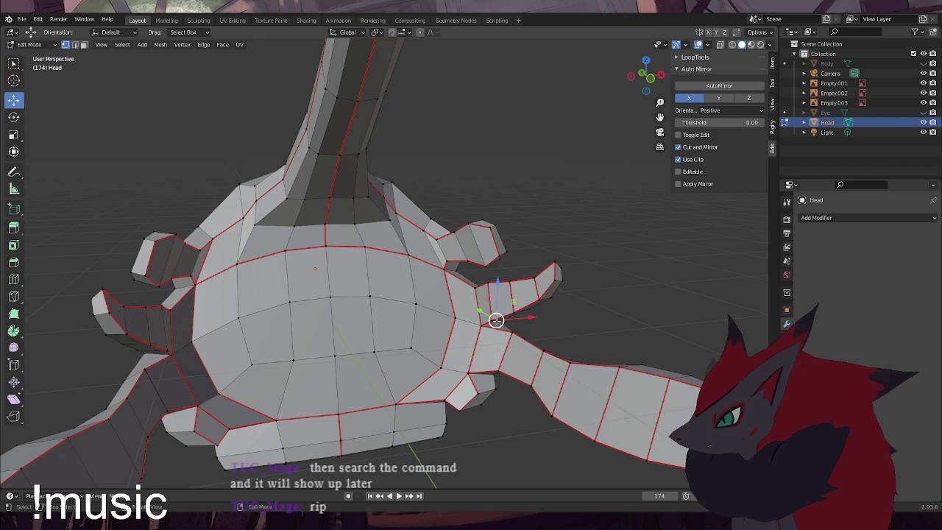
pyautogui.keyDown('shift'); pyautogui.rightClick(490, 300); pyautogui.keyUp('shift')
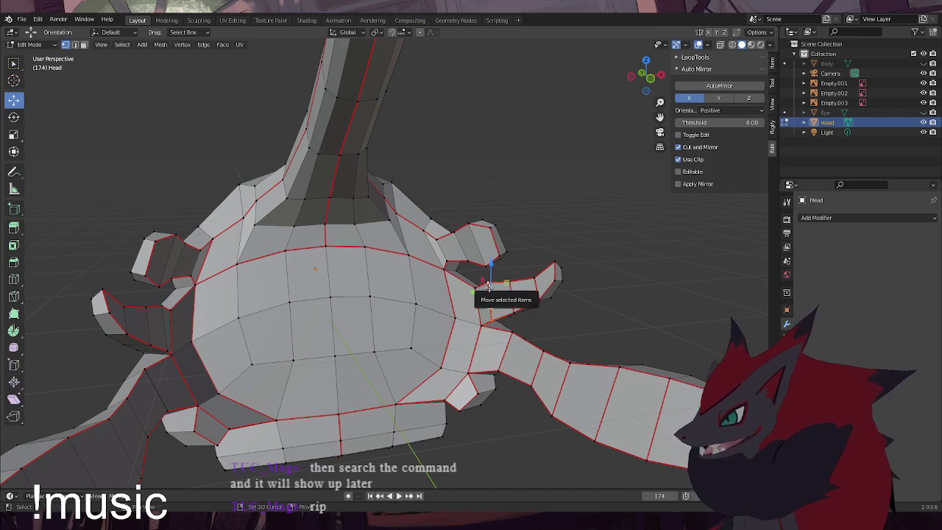
pyautogui.rightClick(485, 287)
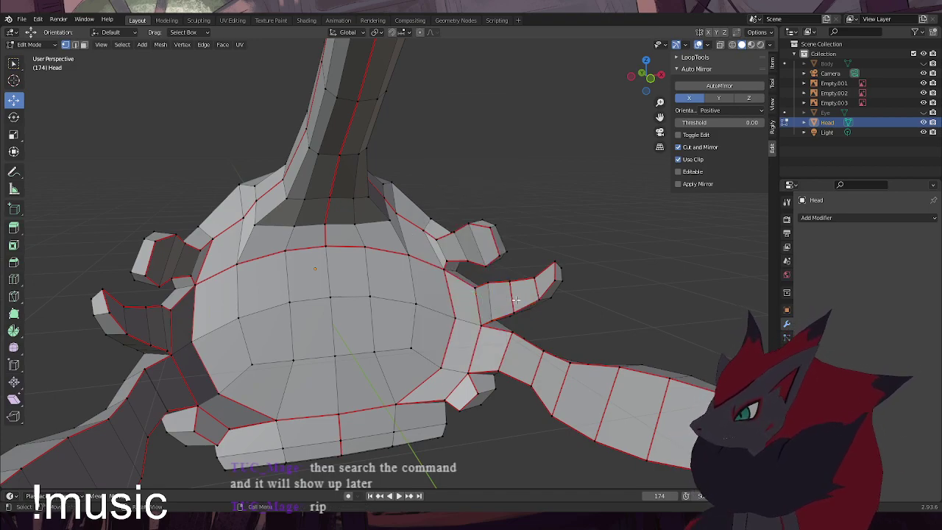
# Clear the seams on the two remaining crosswise edges toward the tip of the curved middle protrusion on the right side
pyautogui.hotkey('ctrl', 'e')
pyautogui.click(533, 258)
pyautogui.click(610, 266)
pyautogui.click(540, 298)
pyautogui.keyDown('shift'); pyautogui.click(538, 274); pyautogui.keyUp('shift')
pyautogui.hotkey('ctrl', 'e')
pyautogui.click(602, 255)
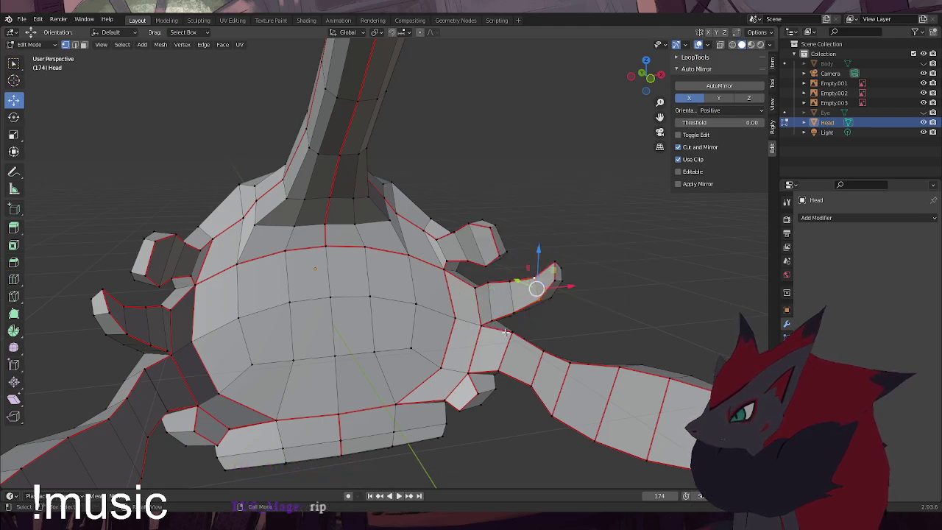
# Clear the seams on the first two crosswise edges near the base of the long right protrusion
pyautogui.click(508, 332)
pyautogui.keyDown('shift'); pyautogui.click(500, 372); pyautogui.keyUp('shift')
pyautogui.hotkey('ctrl', 'e')
pyautogui.click(598, 324)
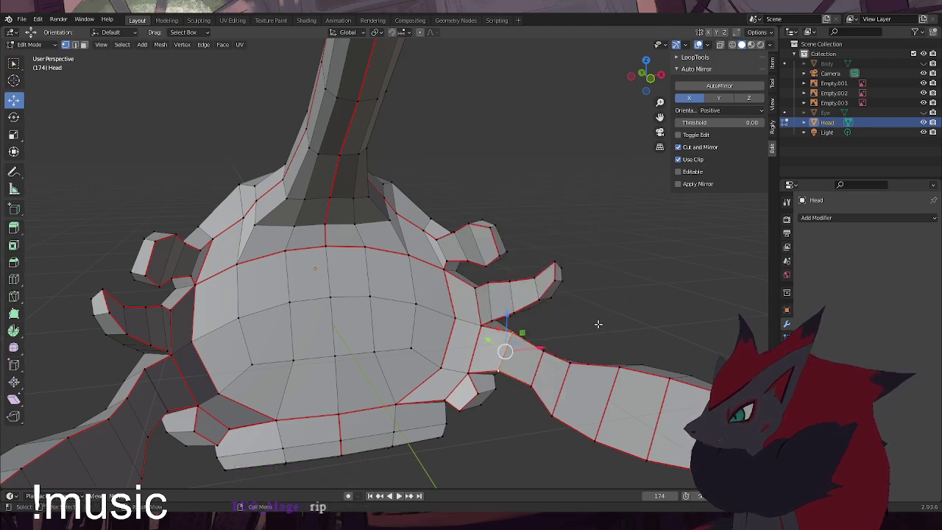
pyautogui.click(543, 349)
pyautogui.keyDown('shift'); pyautogui.click(531, 390); pyautogui.keyUp('shift')
pyautogui.hotkey('ctrl', 'e')
pyautogui.click(605, 327)
# Clear the seams on the next two crosswise edges, where the long right protrusion widens
pyautogui.click(648, 313)
pyautogui.click(559, 379)
pyautogui.hotkey('ctrl', 'e')
pyautogui.click(622, 313)
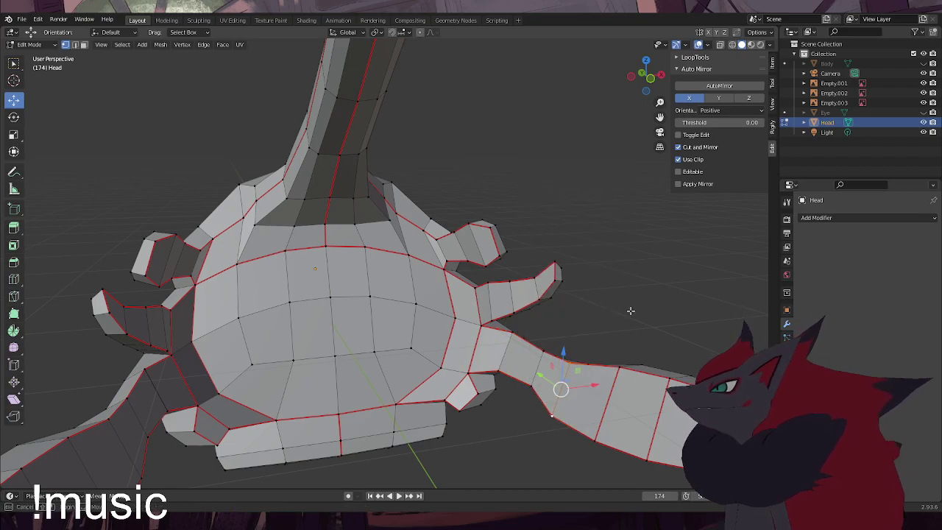
pyautogui.click(616, 371)
pyautogui.keyDown('shift'); pyautogui.click(597, 438); pyautogui.keyUp('shift')
pyautogui.hotkey('ctrl', 'e')
pyautogui.click(620, 322)
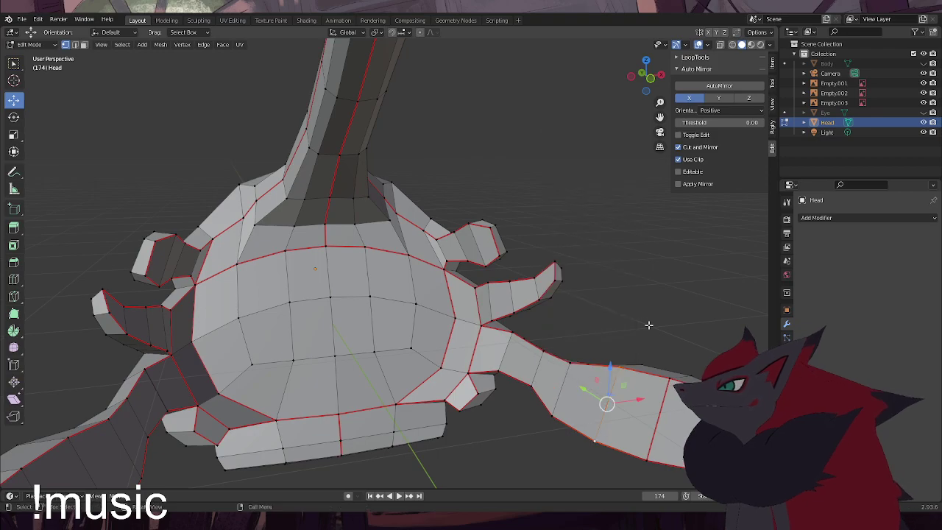
# Clear the seam on the crosswise edge at the middle of the long right protrusion
pyautogui.keyDown('shift'); pyautogui.moveTo(645, 325); pyautogui.dragTo(540, 273, button='middle'); pyautogui.keyUp('shift')
pyautogui.click(499, 280)
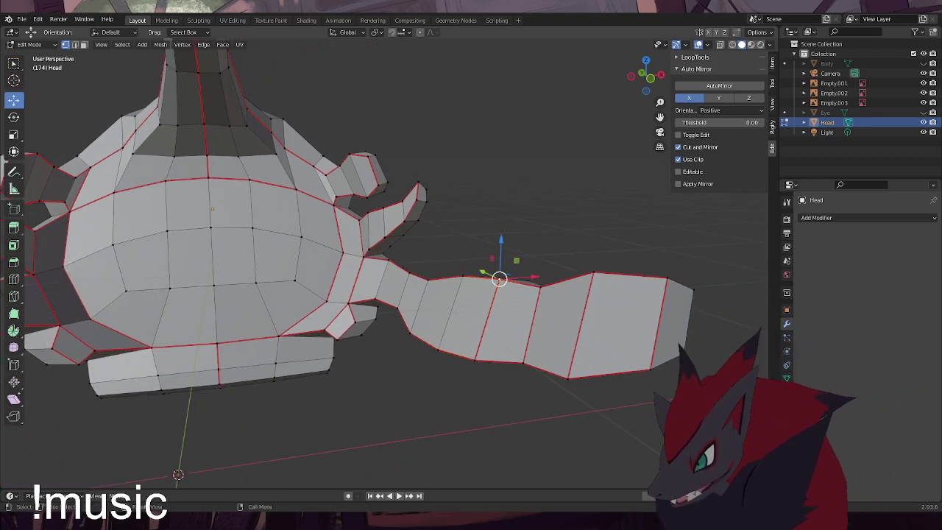
pyautogui.keyDown('alt'); pyautogui.click(497, 374); pyautogui.keyUp('alt')
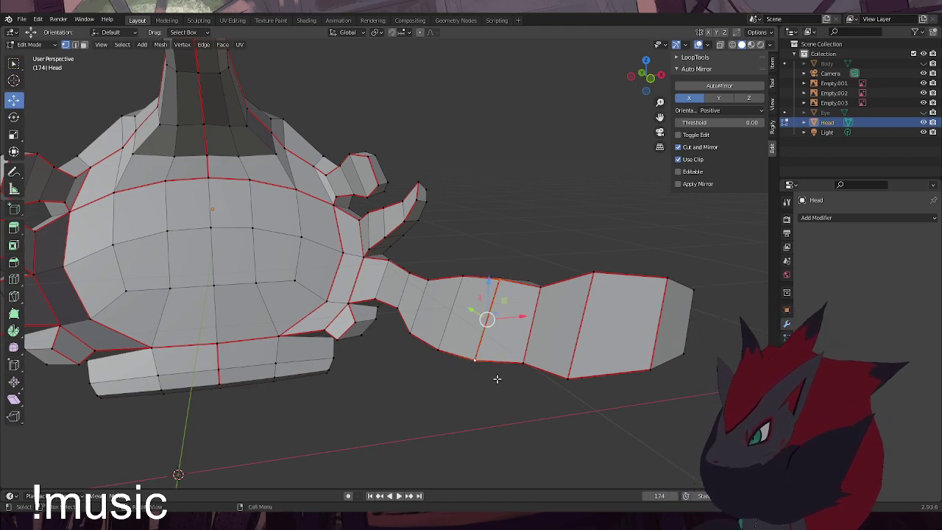
pyautogui.hotkey('ctrl', 'r')
pyautogui.rightClick(562, 231)
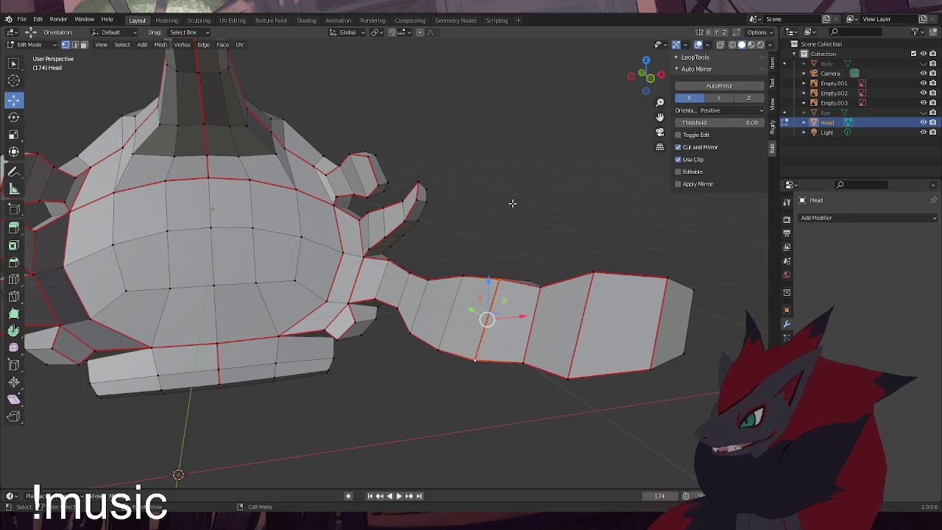
pyautogui.hotkey('ctrl', 'e')
pyautogui.click(492, 329)
pyautogui.hotkey('alt', 'a')
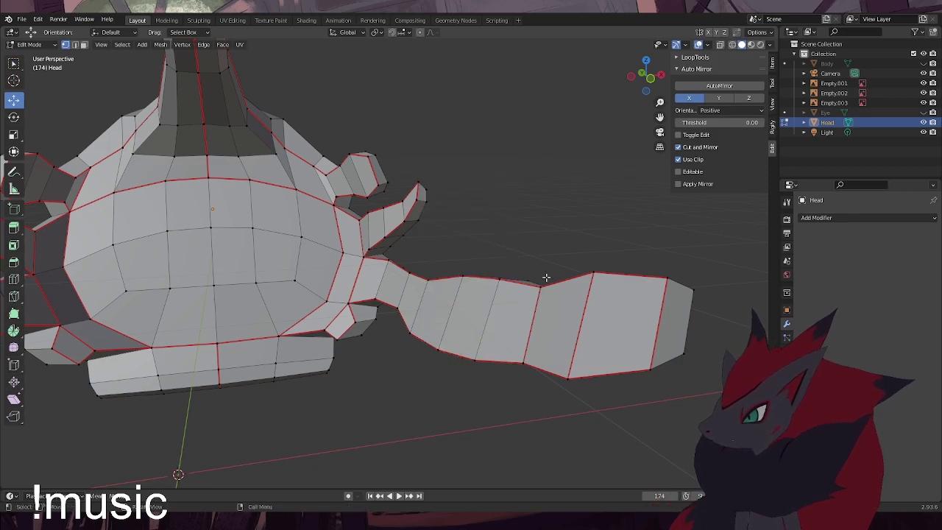
# Clear the seam on the crosswise edge at the notch just past the middle of the long right protrusion
pyautogui.keyDown('shift'); pyautogui.click(542, 293); pyautogui.keyUp('shift')
pyautogui.hotkey('ctrl', 'r')
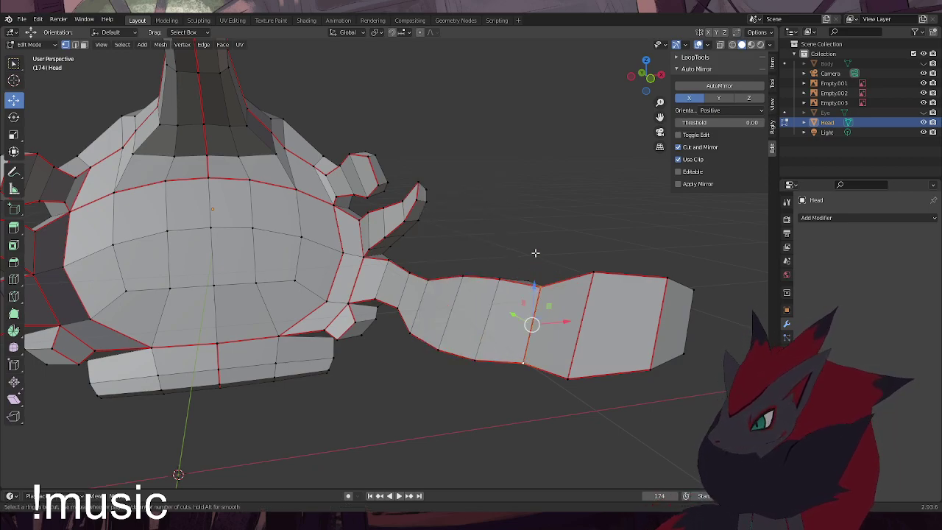
pyautogui.press('Escape')
pyautogui.hotkey('ctrl', 'e')
pyautogui.click(537, 219)
# Clear the seam on the crosswise edge at the widest part of the long right protrusion
pyautogui.click(596, 270)
pyautogui.keyDown('shift'); pyautogui.click(569, 377); pyautogui.keyUp('shift')
pyautogui.hotkey('ctrl', 'e')
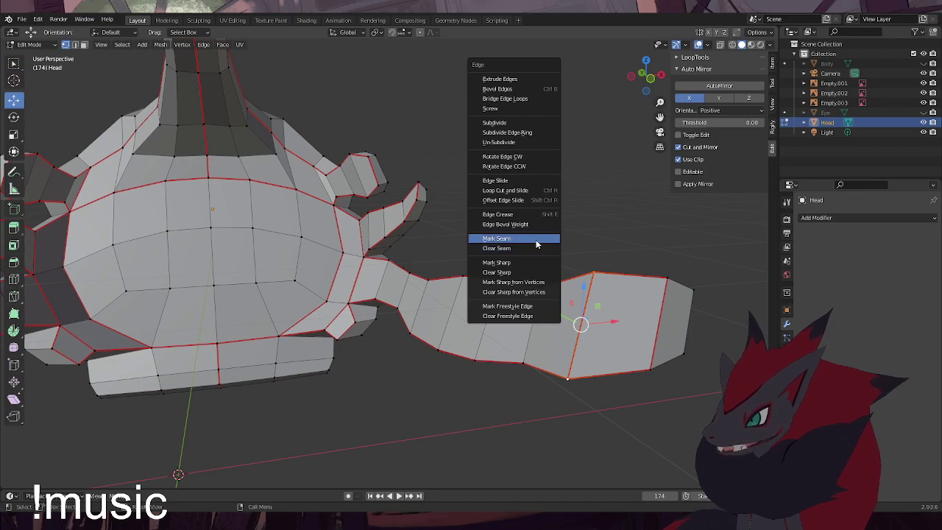
pyautogui.click(532, 249)
pyautogui.hotkey('alt', 'a')
# Mark a seam on the short upper edge at the end of the long right protrusion
pyautogui.click(681, 283)
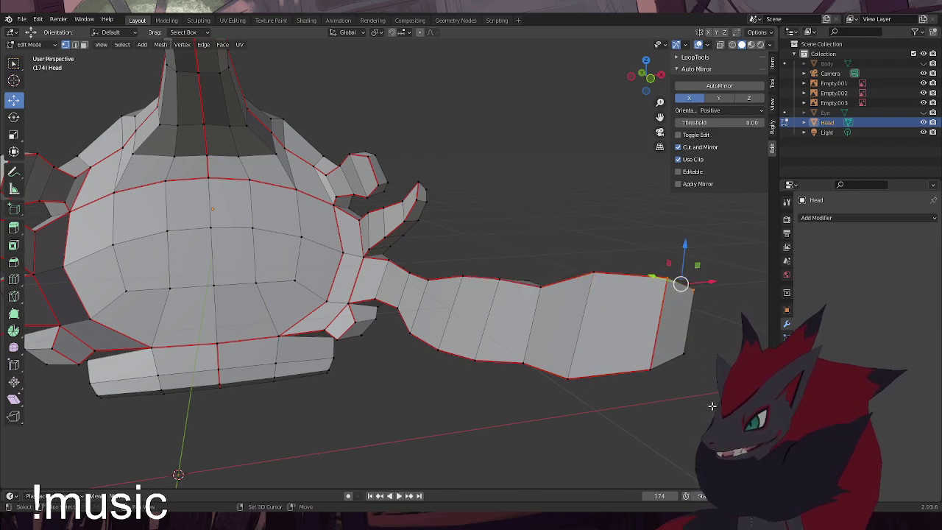
pyautogui.rightClick(530, 182)
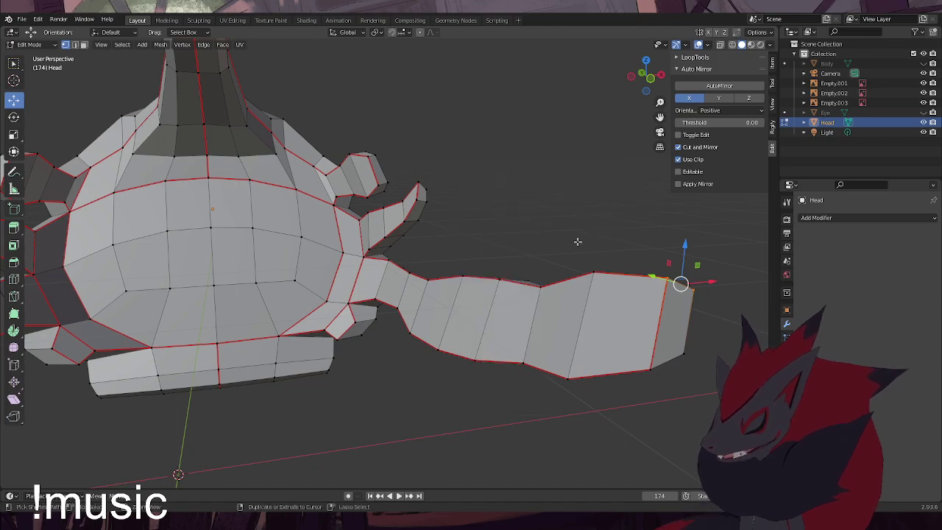
pyautogui.hotkey('ctrl', 'e')
pyautogui.click(570, 229)
pyautogui.hotkey('alt', 'a')
# Mark a seam on the short lower edge at the end of the long right protrusion
pyautogui.moveTo(646, 358); pyautogui.dragTo(682, 404)
pyautogui.rightClick(578, 234)
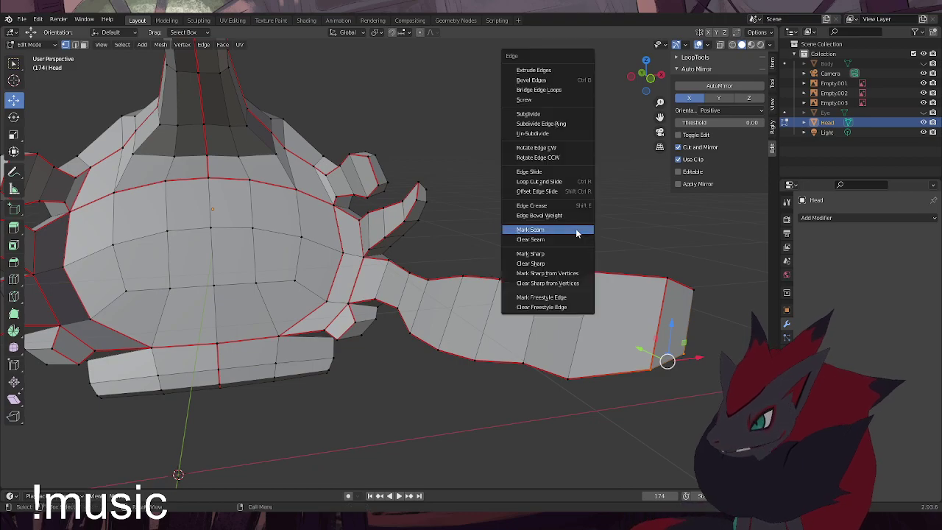
pyautogui.click(577, 229)
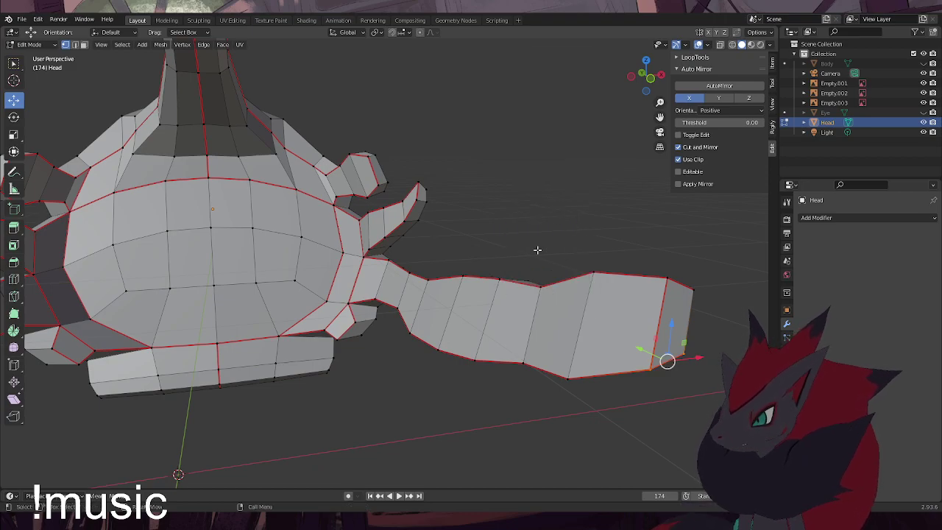
pyautogui.hotkey('alt', 'a')
# Mark a seam on the short lower edge at the tip of the curved middle protrusion on the right side
pyautogui.click(425, 201)
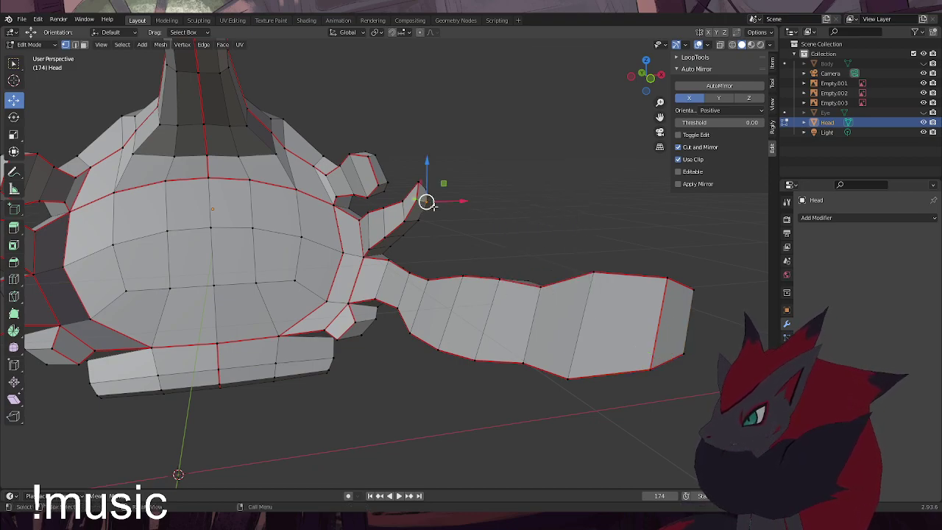
pyautogui.rightClick(493, 209)
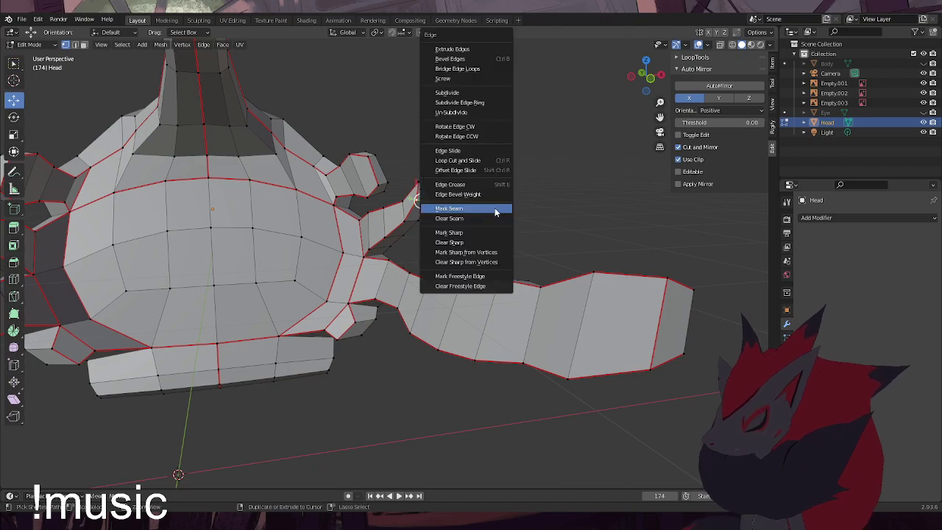
pyautogui.click(480, 210)
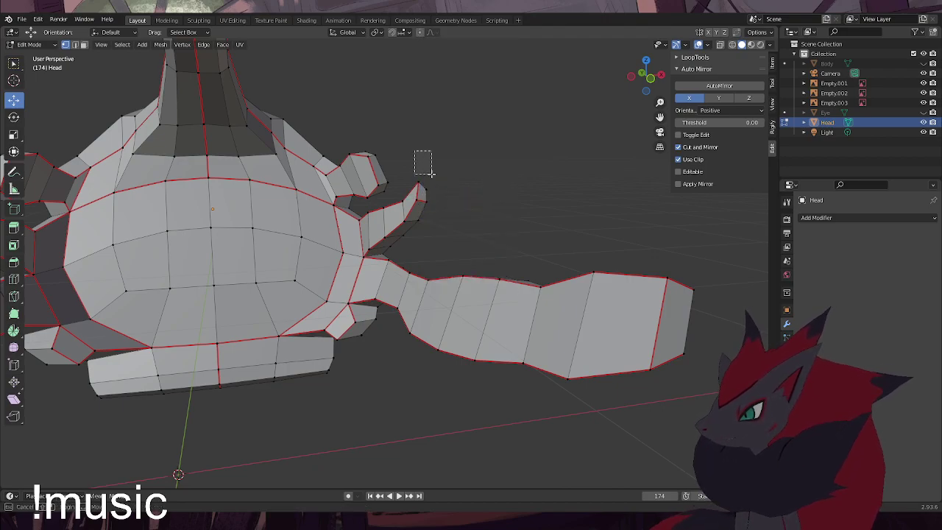
# Mark a seam on the short upper edge at the tip of the curved middle protrusion on the right side
pyautogui.hotkey('ctrl', 'e')
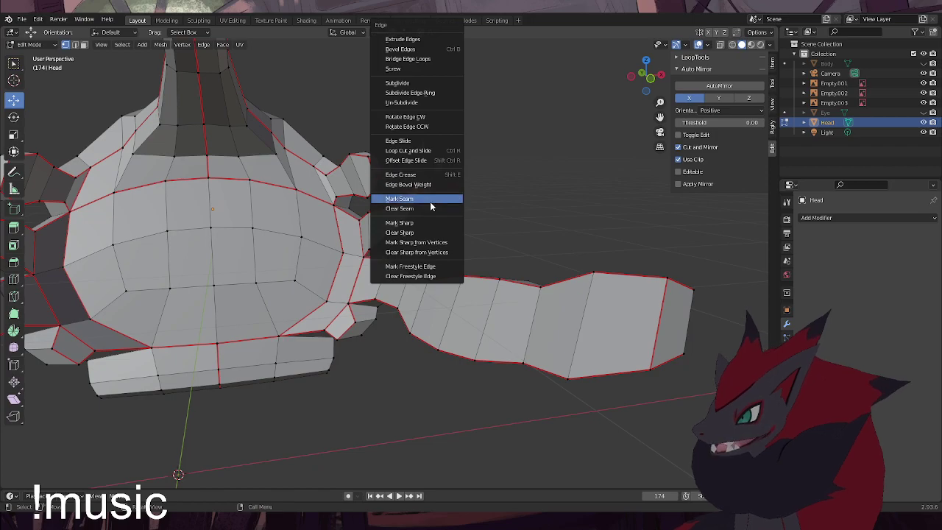
pyautogui.click(430, 202)
pyautogui.click(511, 163)
# Mark seams on the short lower and upper edges at the tip of the uppermost right protrusion
pyautogui.click(383, 183)
pyautogui.hotkey('ctrl', 'e')
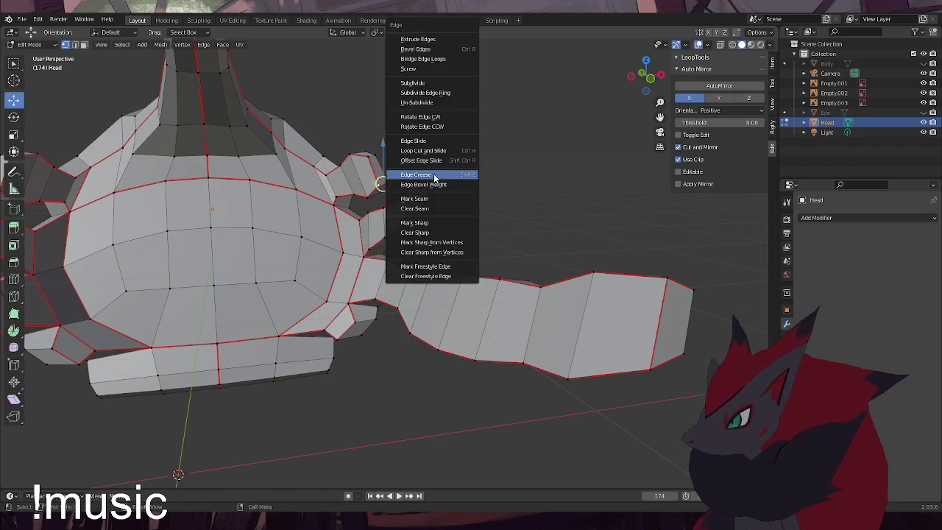
pyautogui.click(420, 199)
pyautogui.click(418, 140)
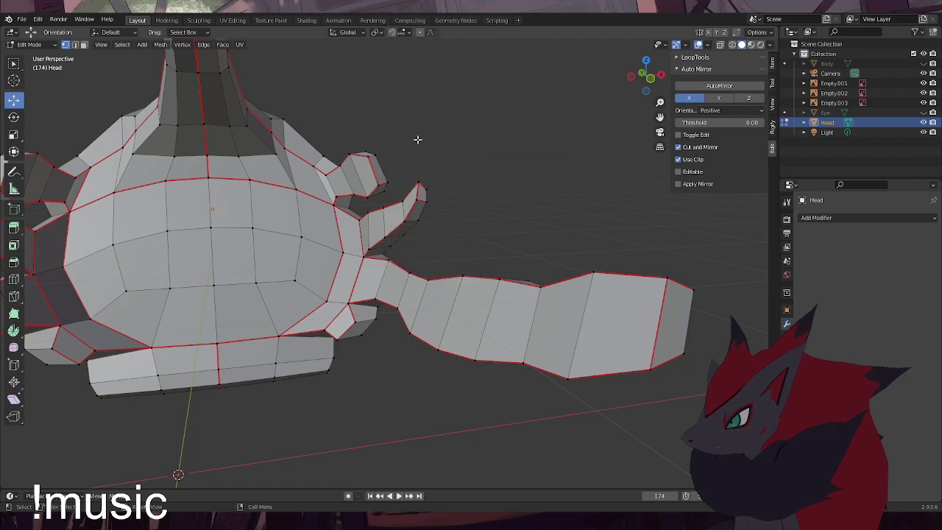
pyautogui.click(365, 163)
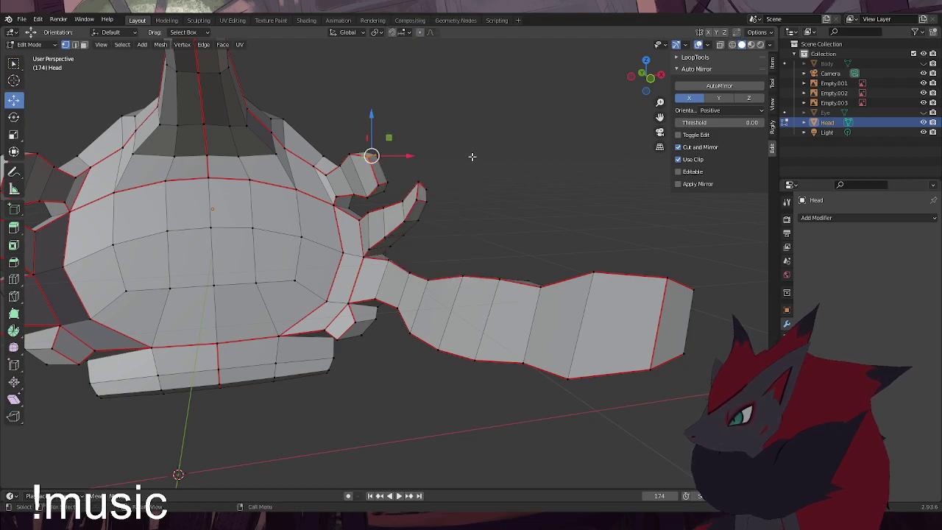
pyautogui.hotkey('ctrl', 'e')
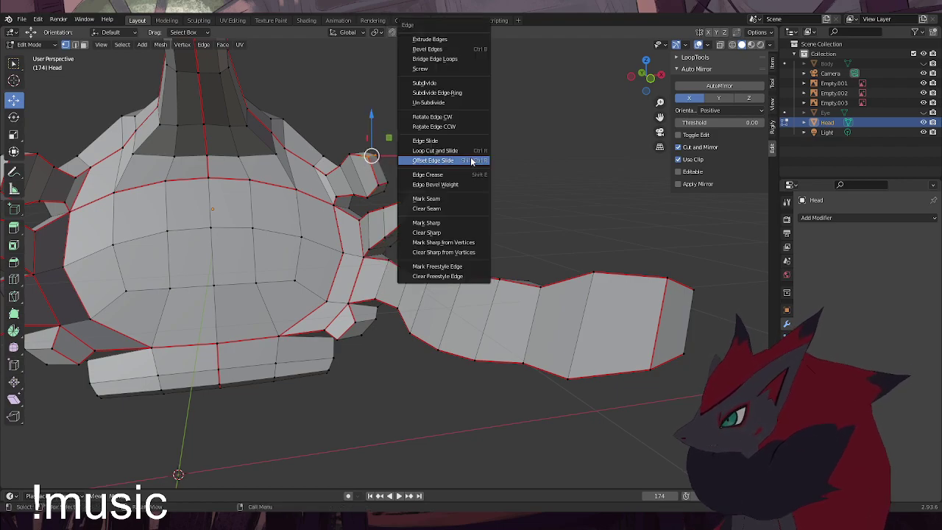
pyautogui.click(439, 200)
pyautogui.click(517, 166)
# Mark seams on the short upper and lower edges at the tip of the uppermost left protrusion
pyautogui.keyDown('shift'); pyautogui.moveTo(294, 223); pyautogui.dragTo(502, 247, button='middle'); pyautogui.keyUp('shift')
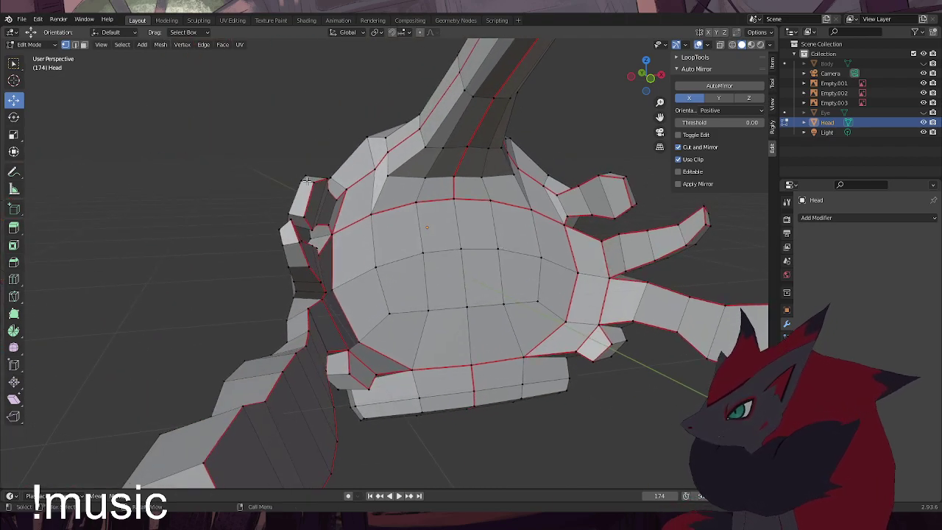
pyautogui.moveTo(316, 186); pyautogui.dragTo(318, 187)
pyautogui.hotkey('ctrl', 'e')
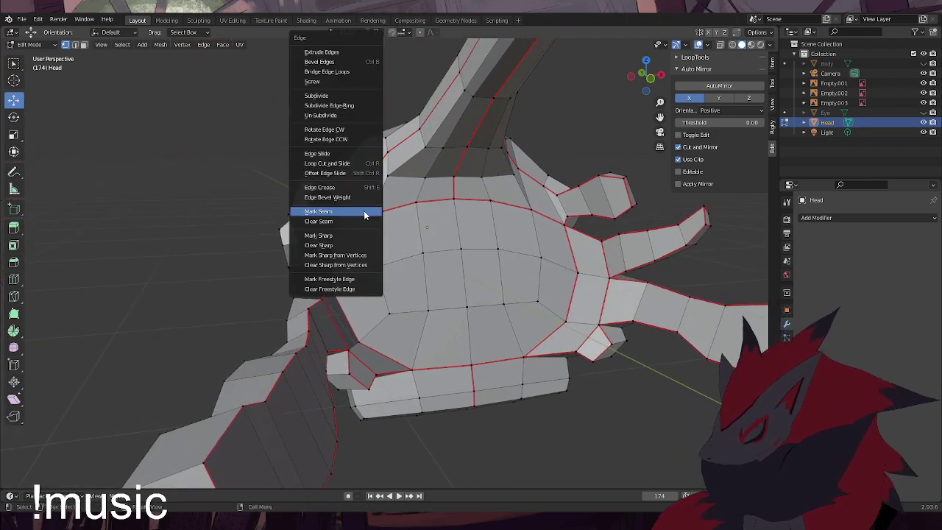
pyautogui.moveTo(245, 177); pyautogui.dragTo(225, 190, button='middle')
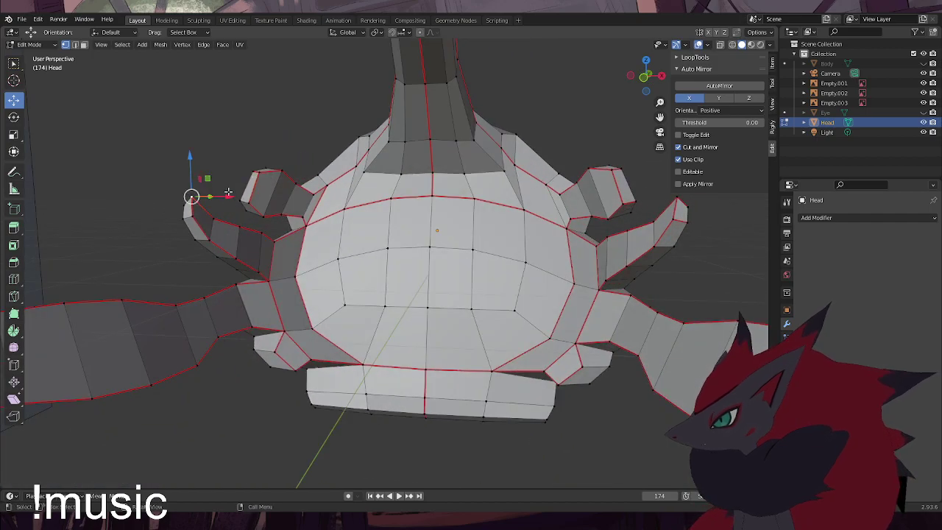
pyautogui.click(231, 184)
pyautogui.click(214, 139)
pyautogui.click(259, 208)
pyautogui.hotkey('ctrl', 'e')
pyautogui.click(235, 198)
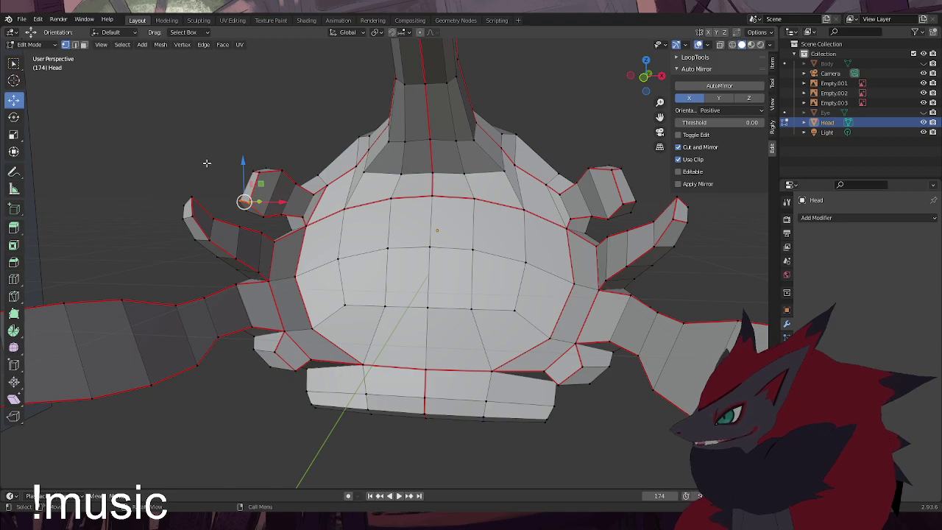
pyautogui.keyDown('shift'); pyautogui.moveTo(189, 199); pyautogui.dragTo(187, 200, button='right'); pyautogui.keyUp('shift')
pyautogui.hotkey('ctrl', 'e')
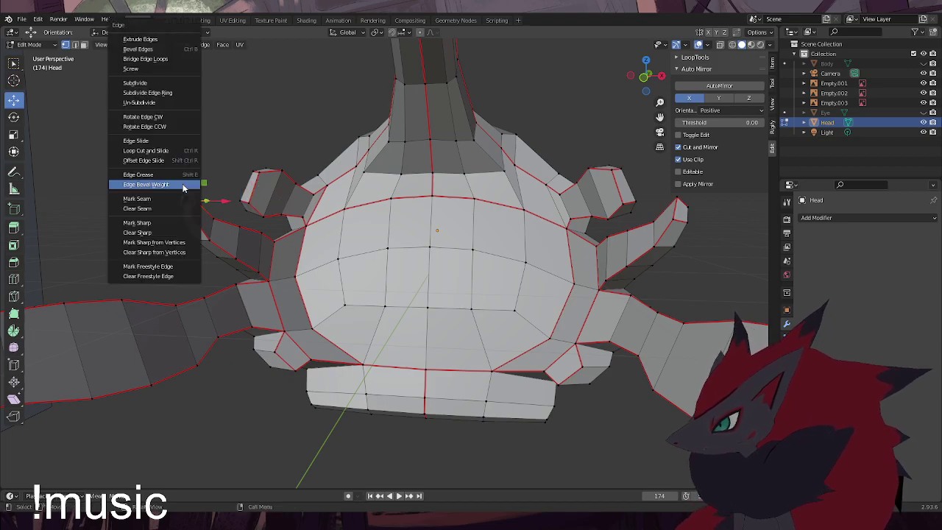
pyautogui.click(184, 184)
pyautogui.click(225, 163)
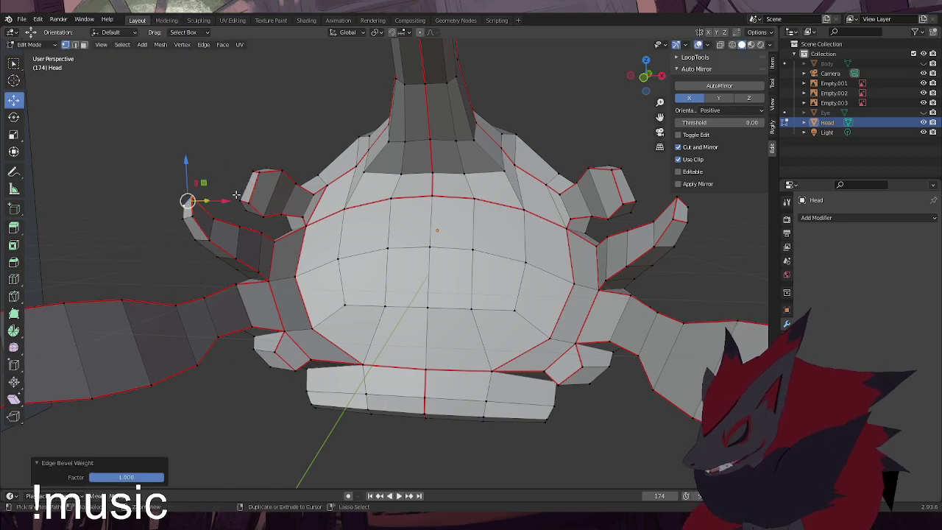
pyautogui.hotkey('ctrl', 'z')
# Mark seams on the short upper and lower edges at the tip of the curved middle protrusion on the left side
pyautogui.moveTo(168, 180); pyautogui.dragTo(198, 208)
pyautogui.hotkey('ctrl', 'e')
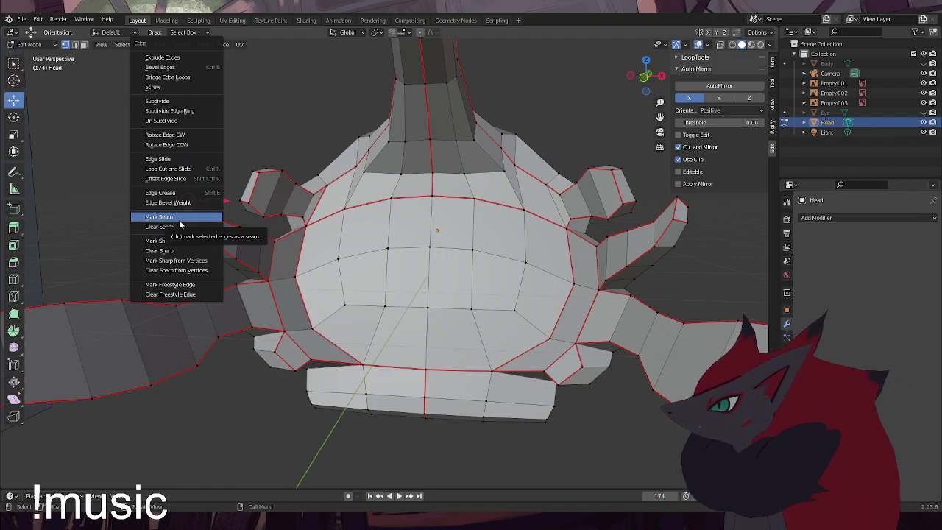
pyautogui.click(179, 219)
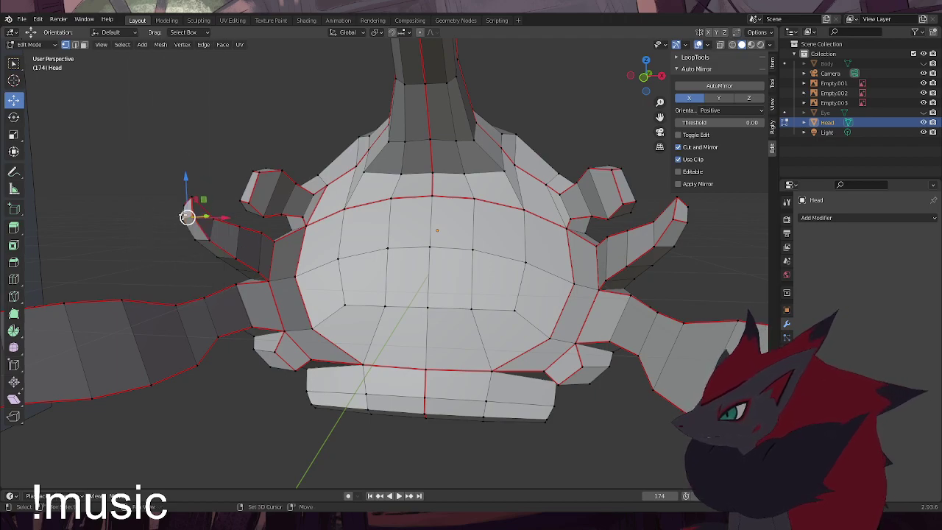
pyautogui.rightClick(154, 185)
pyautogui.click(134, 204)
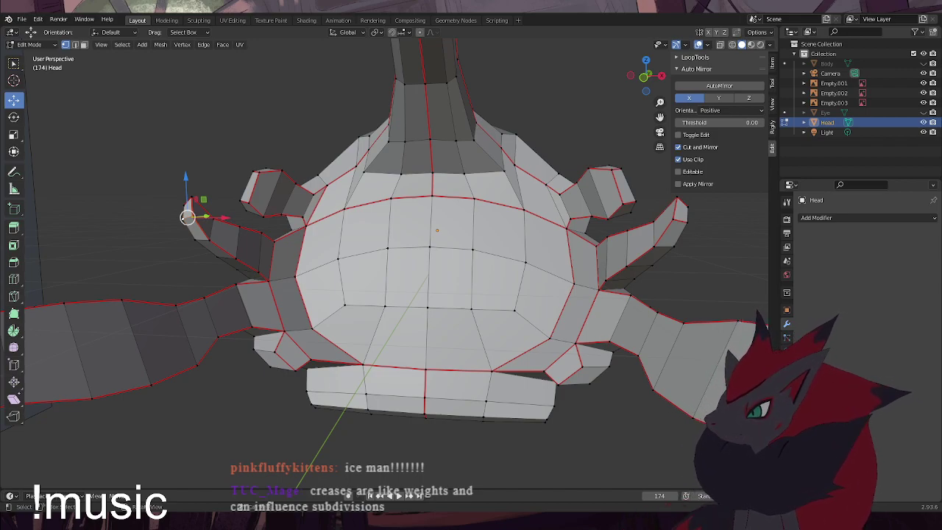
pyautogui.hotkey('ctrl', 'e')
pyautogui.click(183, 227)
pyautogui.click(227, 415)
# Mark seams on the short upper and lower edges at the end of the long left protrusion
pyautogui.scroll(-3, 229, 350)
pyautogui.keyDown('shift'); pyautogui.moveTo(229, 350); pyautogui.dragTo(298, 346, button='middle'); pyautogui.keyUp('shift')
pyautogui.moveTo(174, 272); pyautogui.dragTo(236, 351)
pyautogui.rightClick(246, 256)
pyautogui.hotkey('ctrl', 'e')
pyautogui.click(237, 411)
pyautogui.click(448, 432)
pyautogui.moveTo(334, 398); pyautogui.dragTo(333, 393, button='middle')
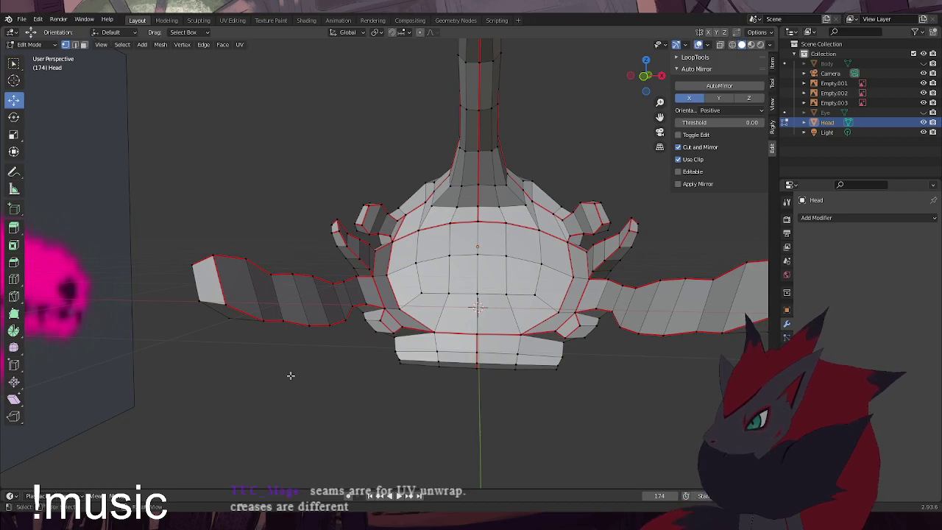
pyautogui.moveTo(182, 283); pyautogui.dragTo(238, 315)
pyautogui.hotkey('ctrl', 'e')
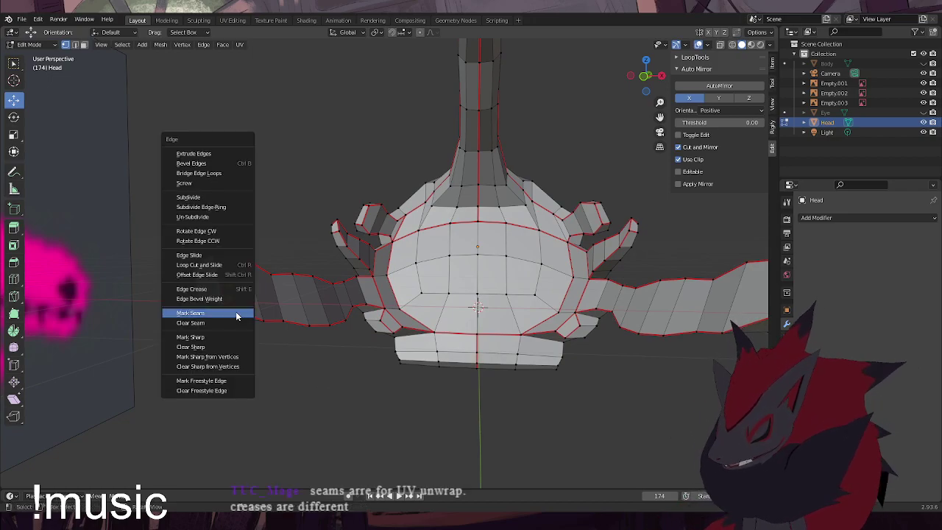
pyautogui.click(235, 312)
# Mark a seam on the left side of the head from the rear end of the mouth slit to the base of the long protrusion
pyautogui.moveTo(351, 399); pyautogui.dragTo(431, 372, button='middle')
pyautogui.scroll(4, 421, 370)
pyautogui.keyDown('shift'); pyautogui.moveTo(276, 367); pyautogui.dragTo(366, 318, button='middle'); pyautogui.keyUp('shift')
pyautogui.keyDown('shift'); pyautogui.click(435, 288); pyautogui.keyUp('shift')
pyautogui.keyDown('shift'); pyautogui.click(471, 271); pyautogui.keyUp('shift')
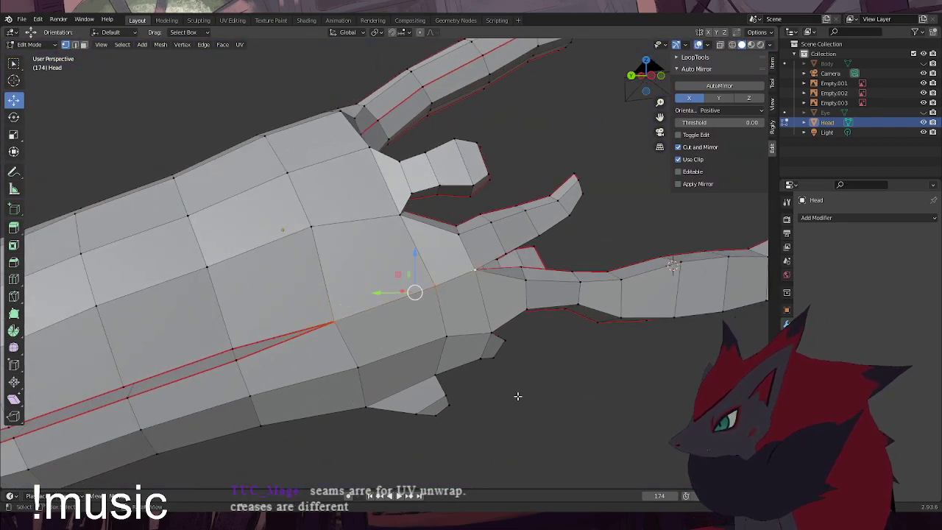
pyautogui.hotkey('ctrl', 'e')
pyautogui.click(547, 410)
# Mark a seam on the right side of the head from the rear end of the mouth slit to the base of the long protrusion
pyautogui.moveTo(547, 410); pyautogui.dragTo(469, 318, button='middle')
pyautogui.click(404, 313)
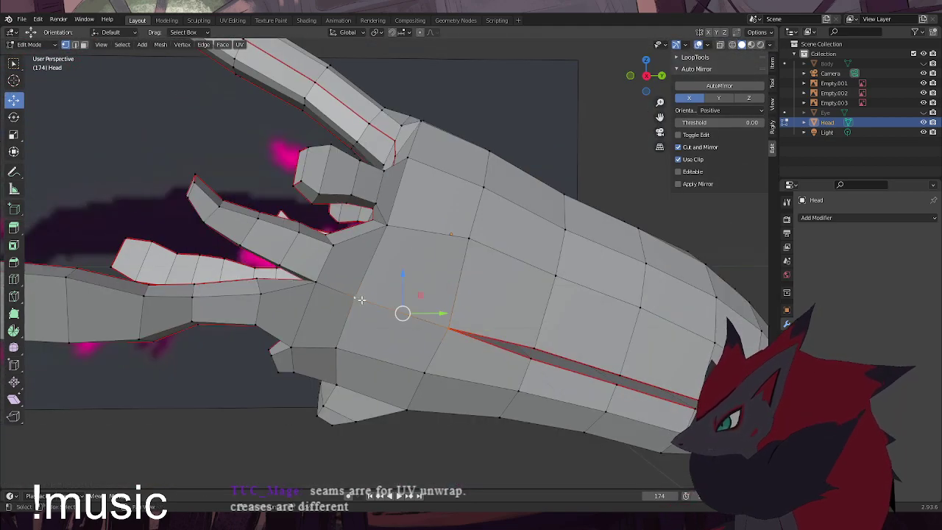
pyautogui.keyDown('shift'); pyautogui.click(336, 289); pyautogui.keyUp('shift')
pyautogui.hotkey('ctrl', 'e')
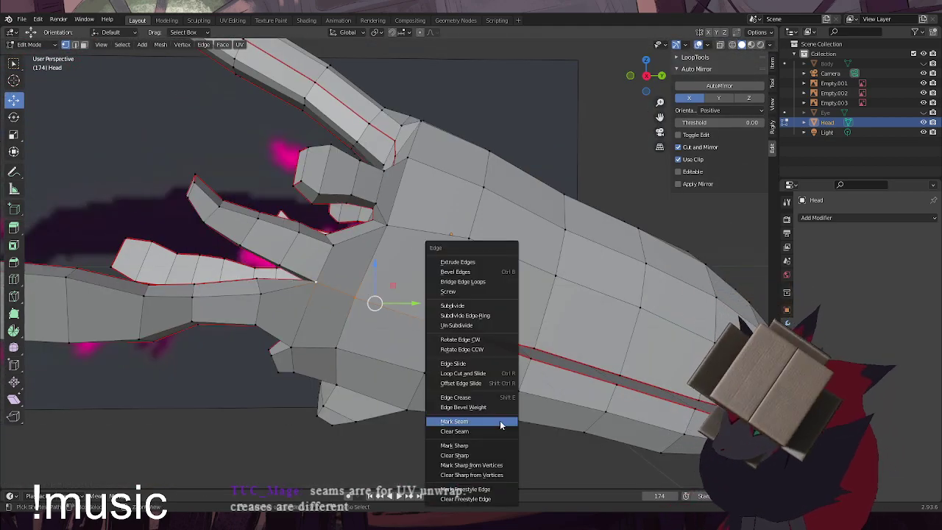
pyautogui.click(500, 421)
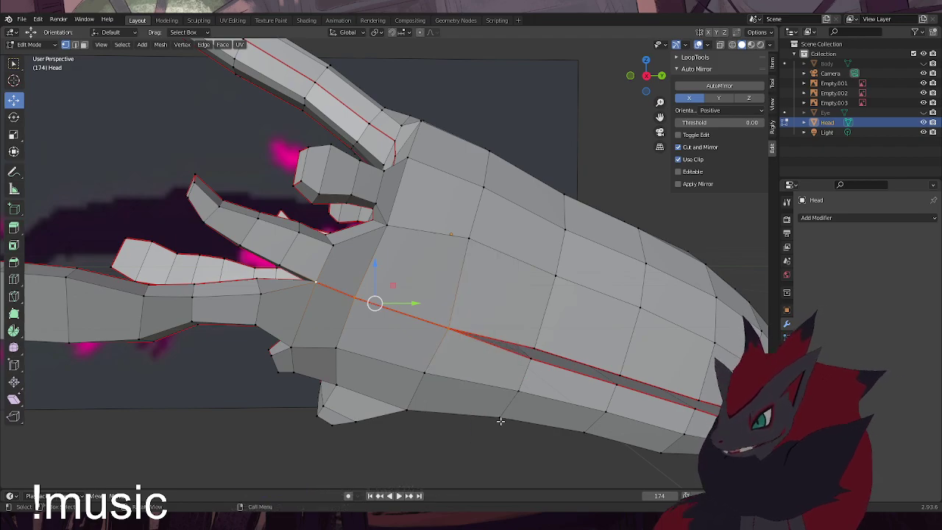
pyautogui.click(412, 443)
# Mark seams on the lengthwise edges of the small lowest protrusion on the right side
pyautogui.moveTo(349, 376); pyautogui.dragTo(415, 202, button='middle')
pyautogui.scroll(-1, 335, 373)
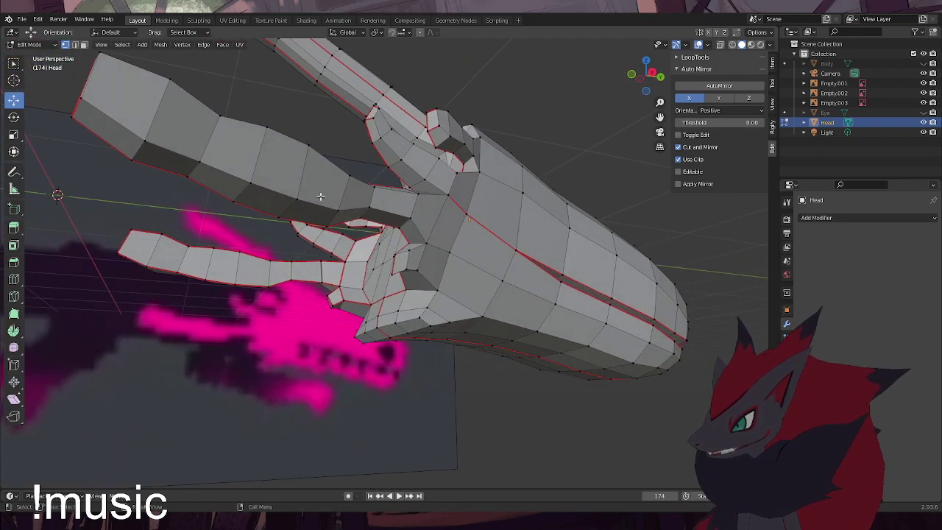
pyautogui.moveTo(448, 343); pyautogui.dragTo(471, 294, button='middle')
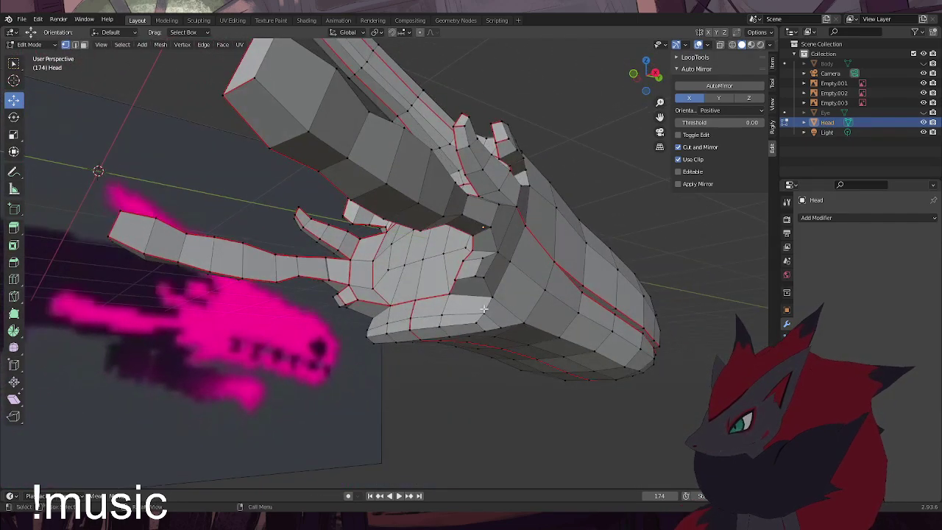
pyautogui.keyDown('shift'); pyautogui.click(482, 259); pyautogui.keyUp('shift')
pyautogui.hotkey('ctrl', 'e')
pyautogui.click(501, 311)
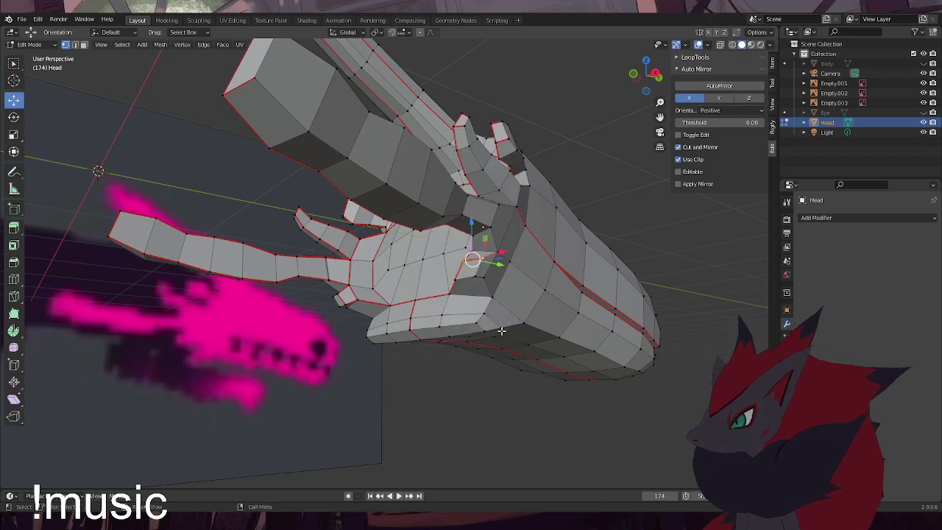
pyautogui.hotkey('ctrl', 'e')
pyautogui.click(505, 382)
# Clear the seam on the crosswise edge at the base of the small lowest left protrusion
pyautogui.moveTo(424, 340); pyautogui.dragTo(383, 333, button='middle')
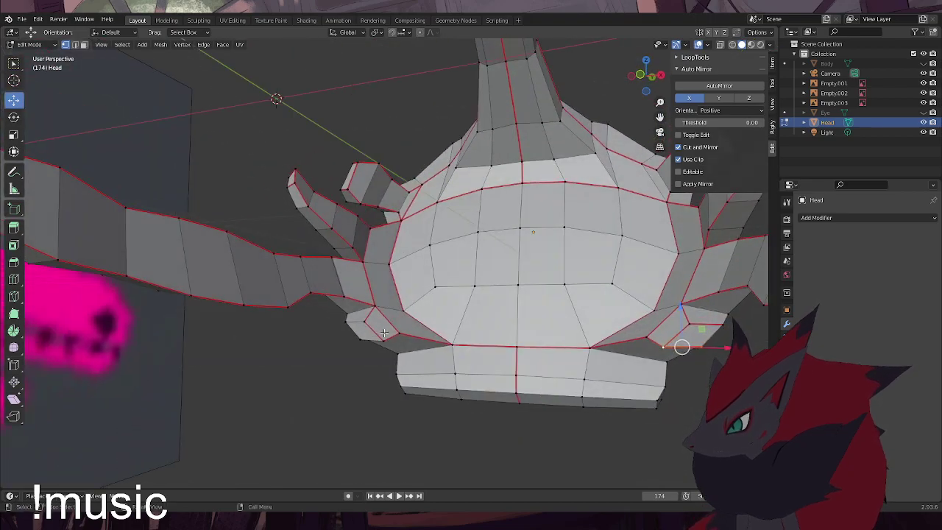
pyautogui.moveTo(410, 411); pyautogui.dragTo(395, 409, button='middle')
pyautogui.keyDown('shift'); pyautogui.click(383, 327); pyautogui.keyUp('shift')
pyautogui.keyDown('shift'); pyautogui.click(367, 306); pyautogui.keyUp('shift')
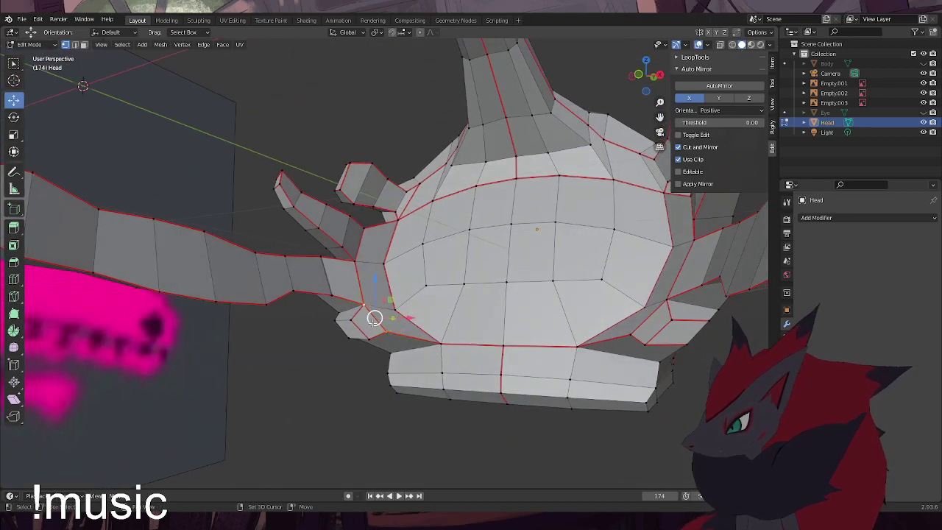
pyautogui.hotkey('ctrl', 'e')
pyautogui.click(332, 427)
# Clear the seam on the crosswise edge at the base of the small lowest right protrusion
pyautogui.click(578, 419)
pyautogui.keyDown('shift'); pyautogui.click(669, 301); pyautogui.keyUp('shift')
pyautogui.keyDown('shift'); pyautogui.click(639, 331); pyautogui.keyUp('shift')
pyautogui.click(657, 384)
pyautogui.click(648, 315)
pyautogui.hotkey('ctrl', 'e')
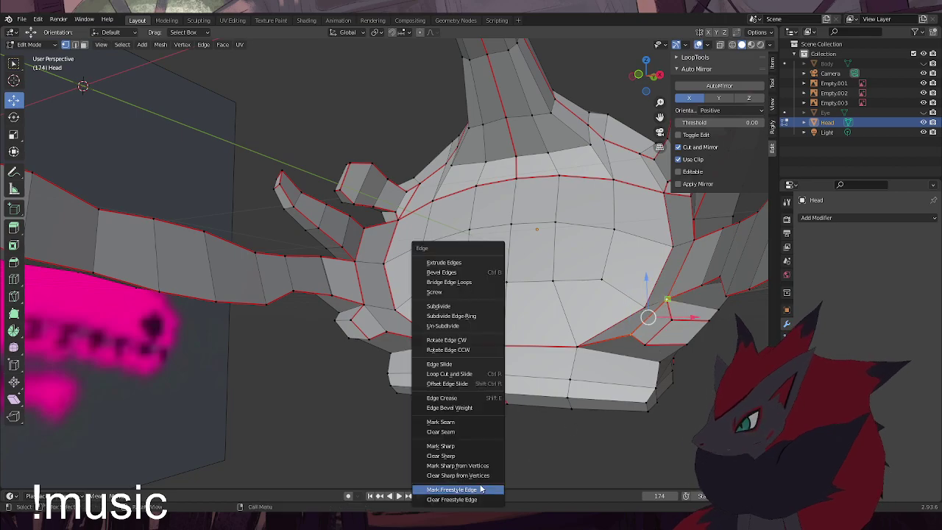
pyautogui.click(446, 432)
# Mark seams on the lower and upper lengthwise edges of the small lowest protrusion on the left side
pyautogui.moveTo(466, 414); pyautogui.dragTo(417, 360, button='middle')
pyautogui.click(368, 337)
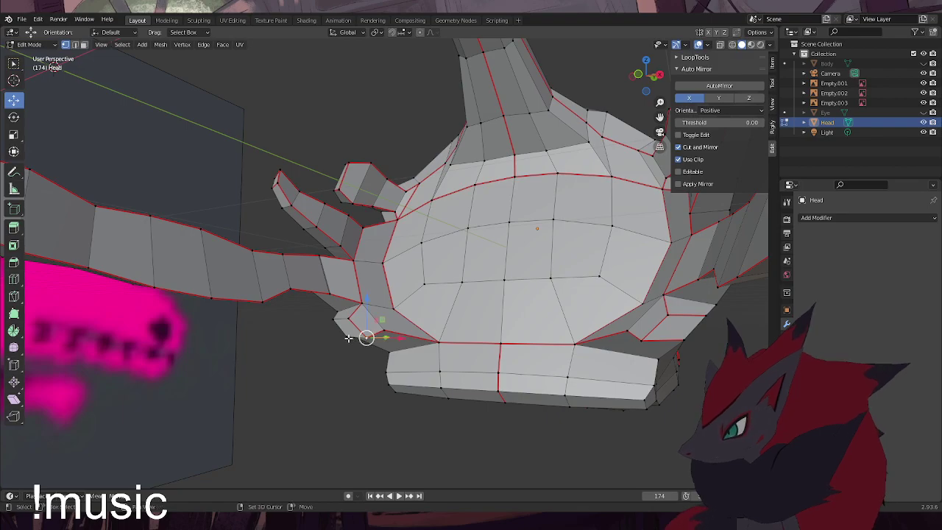
pyautogui.hotkey('ctrl', 'e')
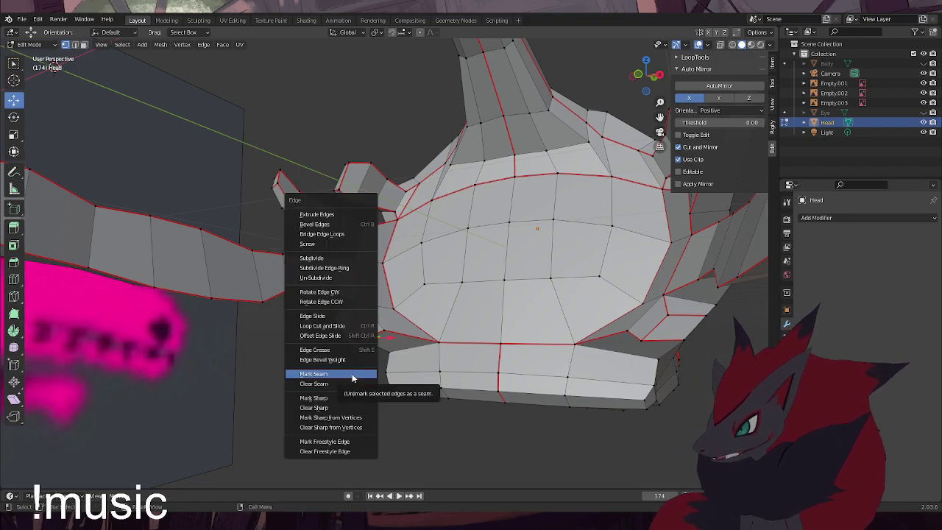
pyautogui.click(352, 376)
pyautogui.click(263, 396)
pyautogui.keyDown('shift'); pyautogui.click(348, 320); pyautogui.keyUp('shift')
pyautogui.keyDown('shift'); pyautogui.click(332, 320); pyautogui.keyUp('shift')
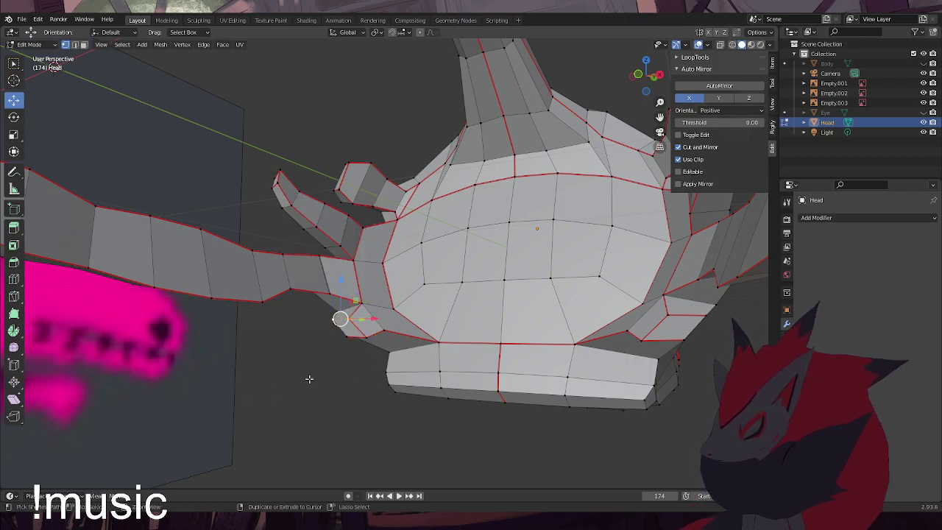
pyautogui.hotkey('ctrl', 'e')
pyautogui.click(305, 380)
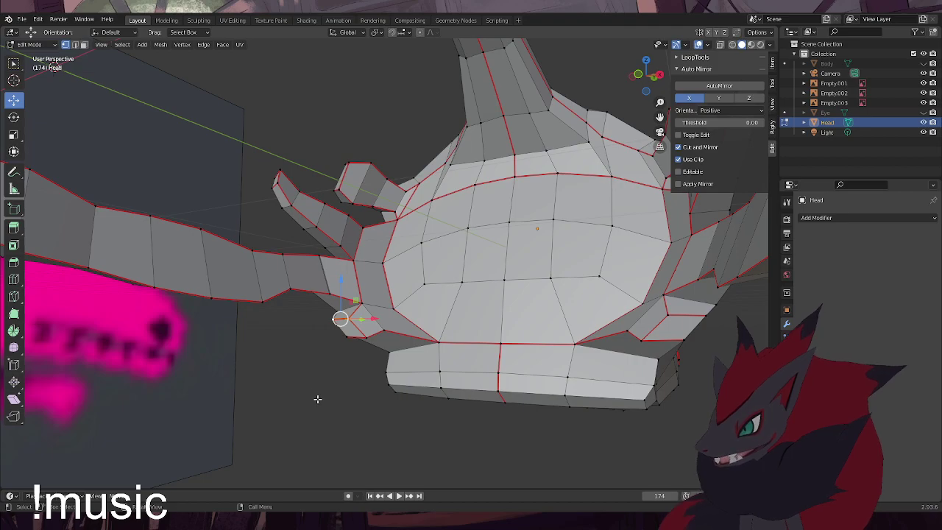
# Mark seams along the full outer edge of the lower ledge and up its ends to the small lowest protrusions on both sides
pyautogui.moveTo(347, 400); pyautogui.dragTo(442, 316, button='middle')
pyautogui.click(444, 315)
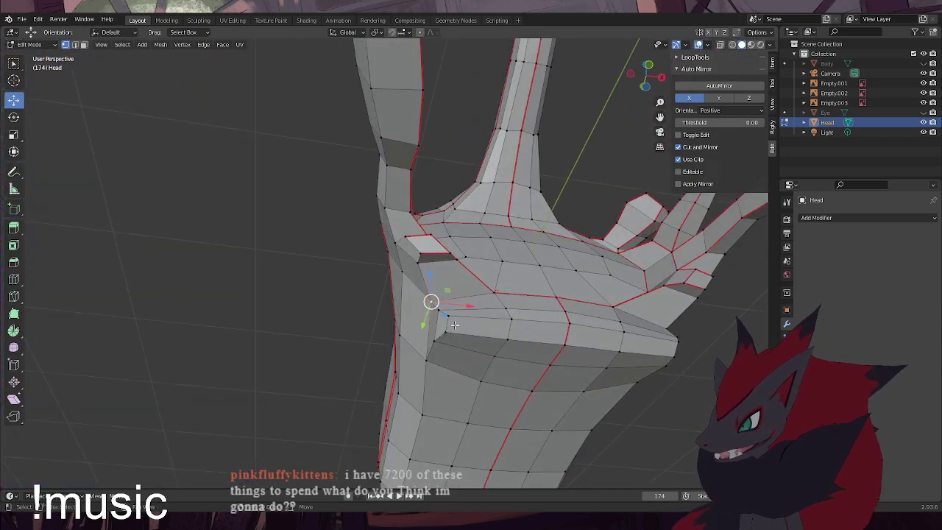
pyautogui.keyDown('shift'); pyautogui.click(440, 311); pyautogui.keyUp('shift')
pyautogui.keyDown('shift'); pyautogui.click(451, 319); pyautogui.keyUp('shift')
pyautogui.keyDown('shift'); pyautogui.click(515, 321); pyautogui.keyUp('shift')
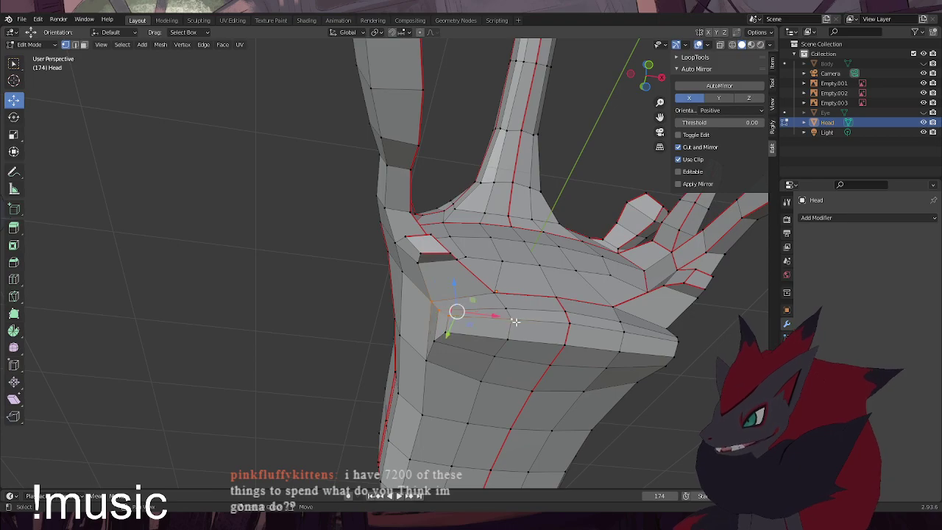
pyautogui.keyDown('shift'); pyautogui.click(579, 325); pyautogui.keyUp('shift')
pyautogui.moveTo(481, 316); pyautogui.dragTo(444, 371, button='middle')
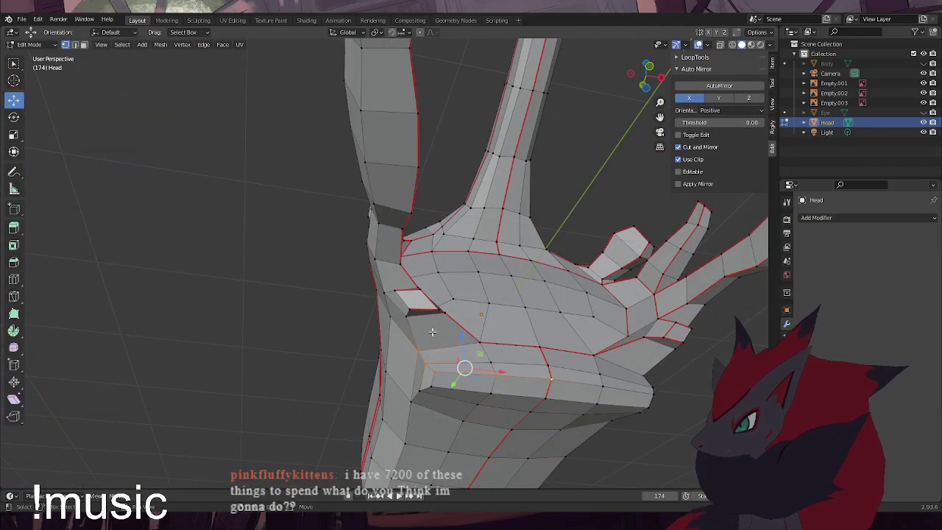
pyautogui.keyDown('shift'); pyautogui.click(407, 317); pyautogui.keyUp('shift')
pyautogui.keyDown('shift'); pyautogui.click(410, 309); pyautogui.keyUp('shift')
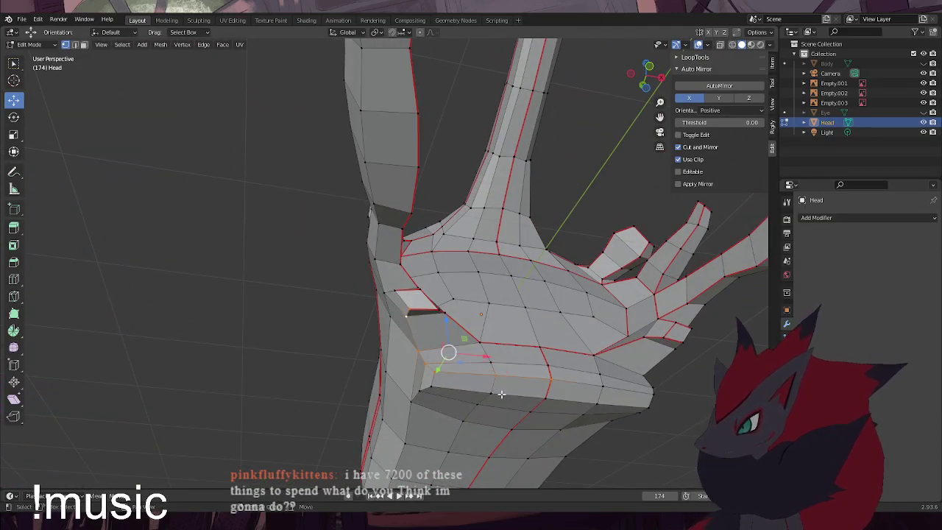
pyautogui.keyDown('shift'); pyautogui.click(604, 388); pyautogui.keyUp('shift')
pyautogui.moveTo(536, 398); pyautogui.dragTo(581, 361, button='middle')
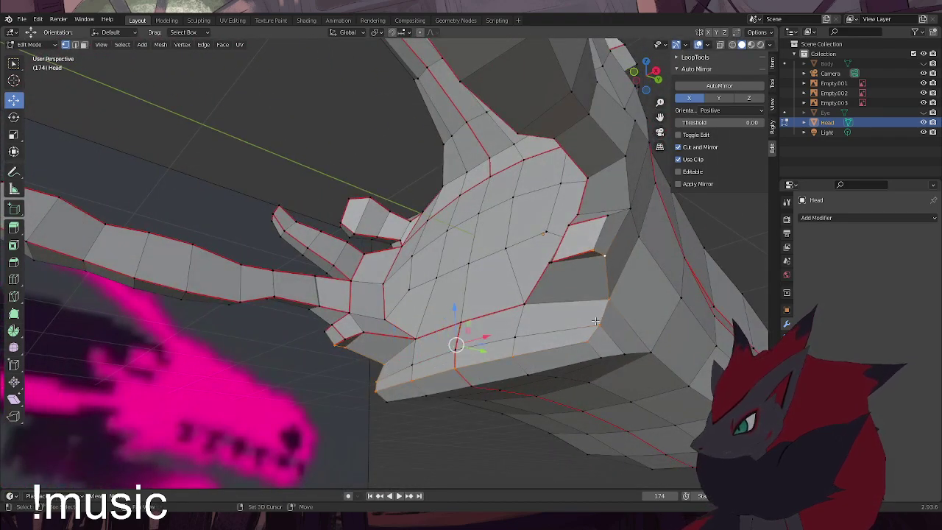
pyautogui.moveTo(457, 343); pyautogui.dragTo(542, 352, button='middle')
pyautogui.hotkey('ctrl', 'e')
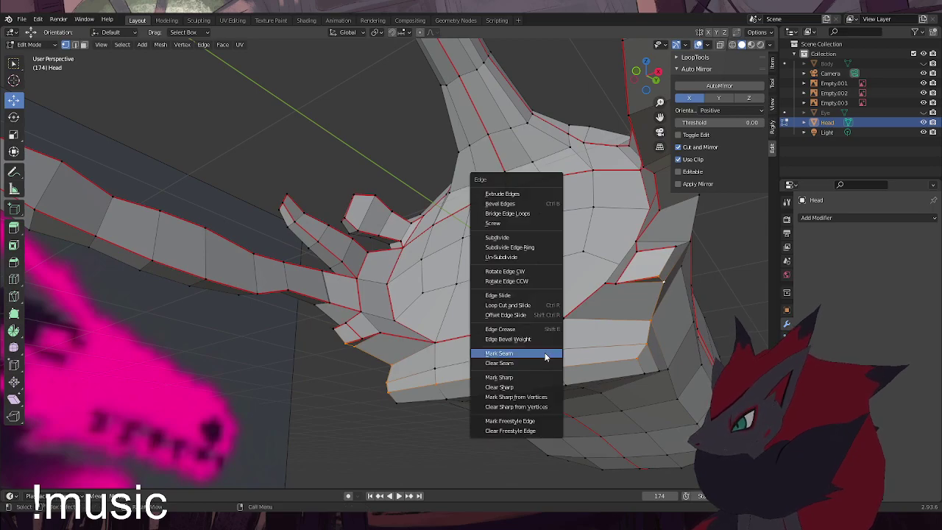
pyautogui.click(545, 354)
pyautogui.moveTo(558, 383); pyautogui.dragTo(579, 383, button='middle')
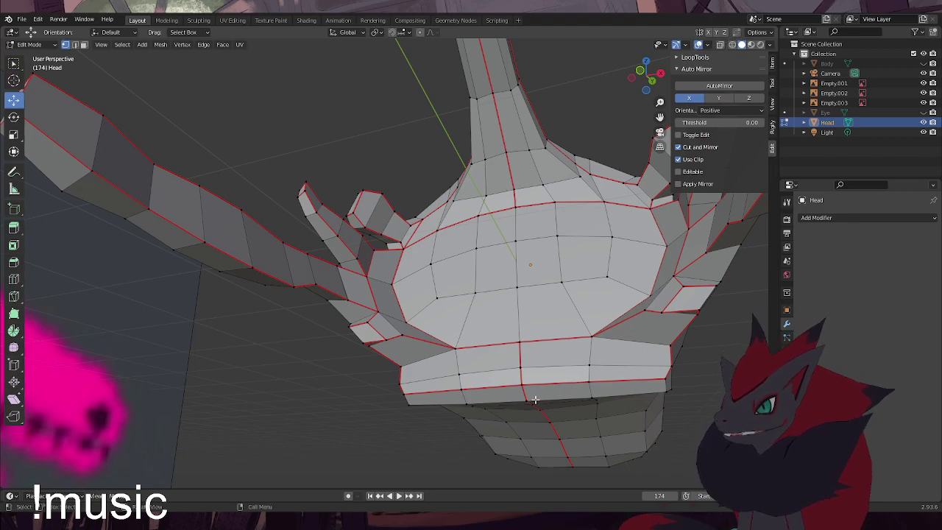
# Mark a seam on the short edge at the lower ledge's right corner, below the small lowest protrusion
pyautogui.moveTo(538, 329); pyautogui.dragTo(464, 315, button='middle')
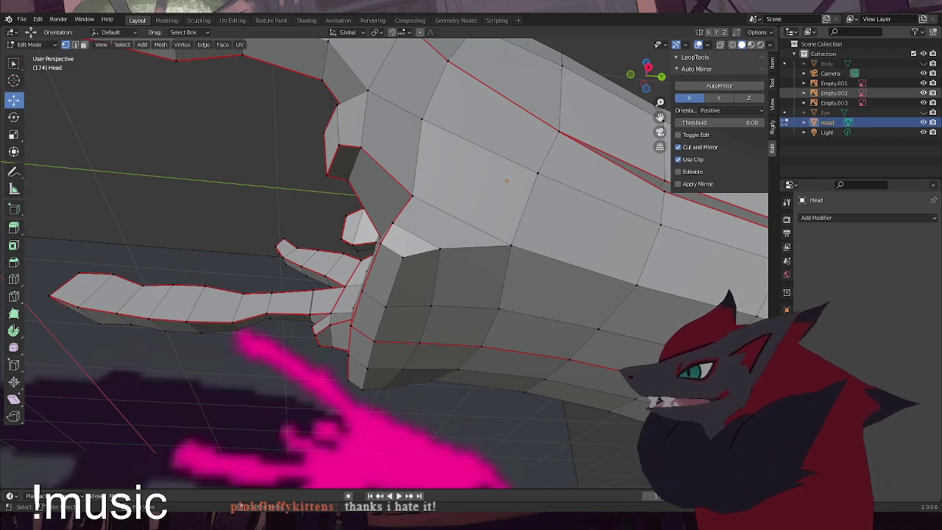
pyautogui.moveTo(471, 273); pyautogui.dragTo(438, 257, button='middle')
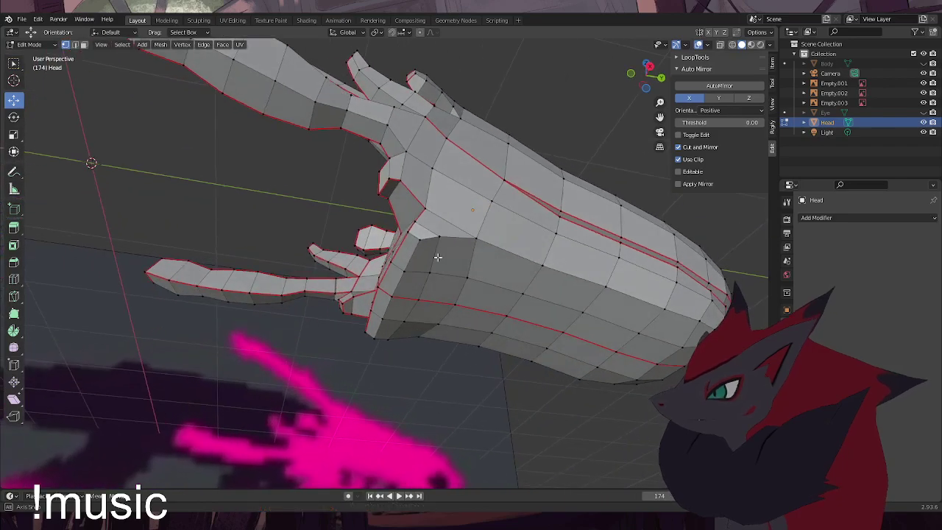
pyautogui.click(410, 231)
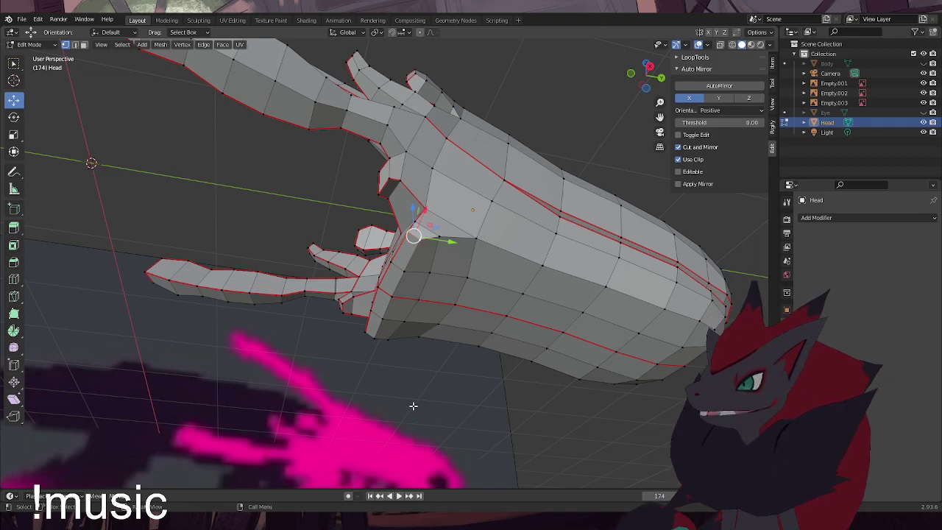
pyautogui.rightClick(411, 404)
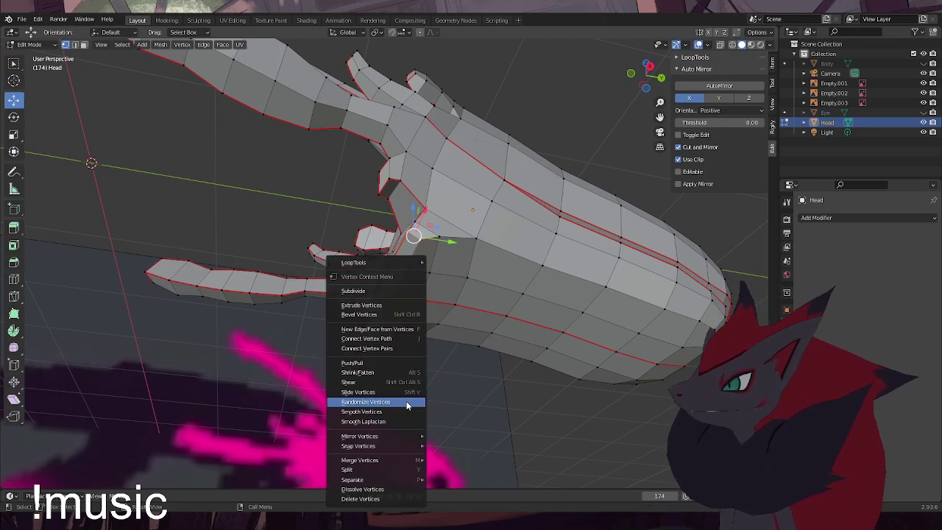
pyautogui.hotkey('ctrl', 'e')
pyautogui.click(570, 414)
pyautogui.click(429, 387)
# Mark the matching seam on the short edge at the lower ledge's left corner
pyautogui.moveTo(429, 387); pyautogui.dragTo(471, 280, button='middle')
pyautogui.click(422, 302)
pyautogui.hotkey('ctrl', 'e')
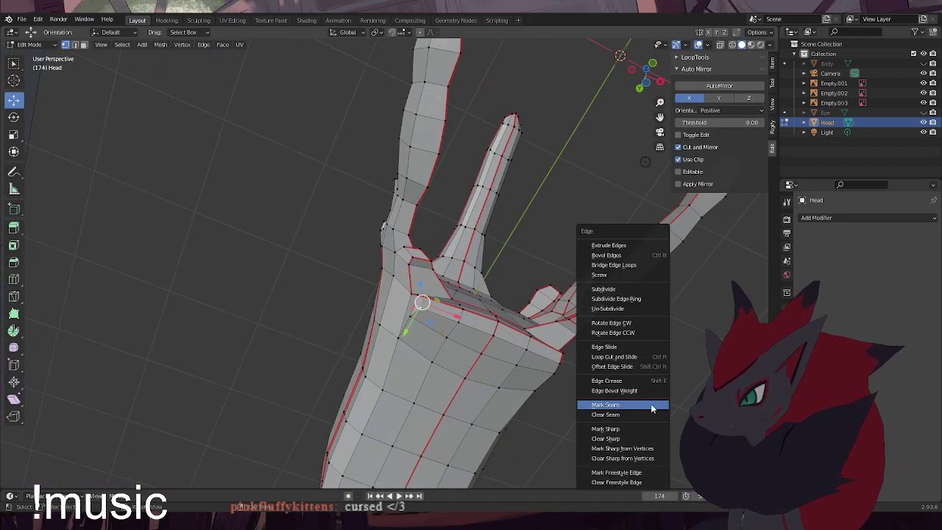
pyautogui.click(652, 405)
pyautogui.click(675, 391)
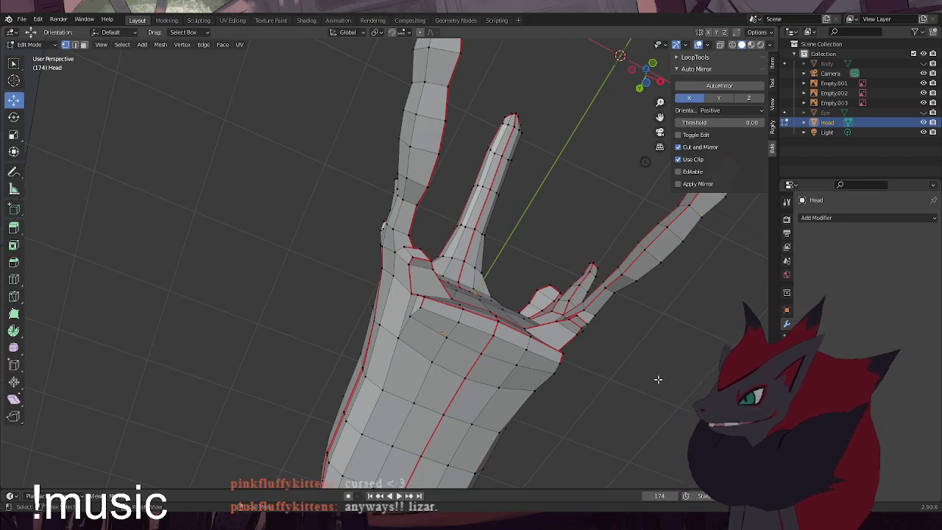
# Unhide the Eye and Body in Object Mode and save the file
pyautogui.moveTo(664, 381); pyautogui.dragTo(372, 370, button='middle')
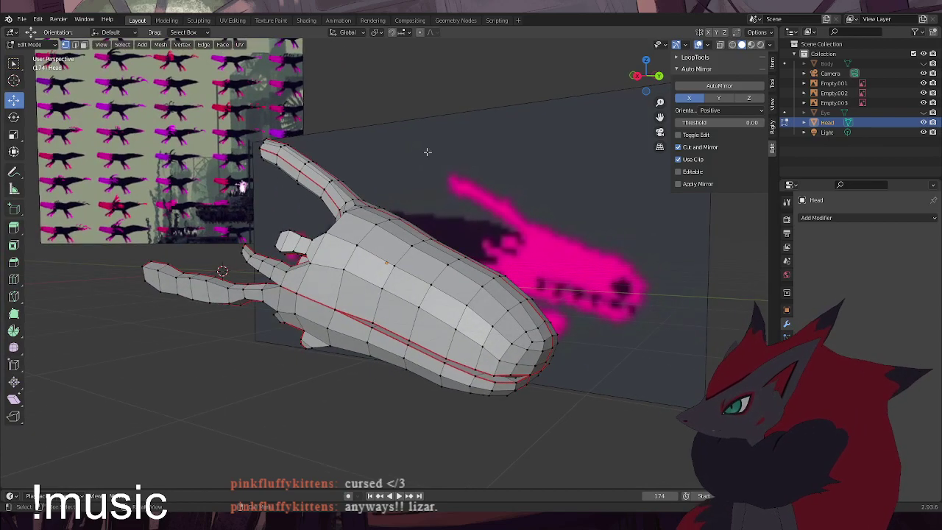
pyautogui.click(31, 44)
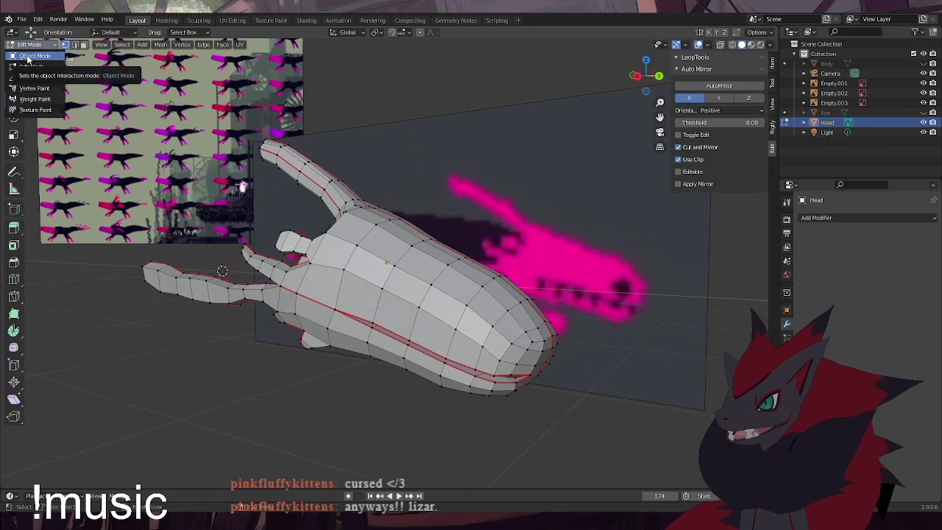
pyautogui.click(29, 57)
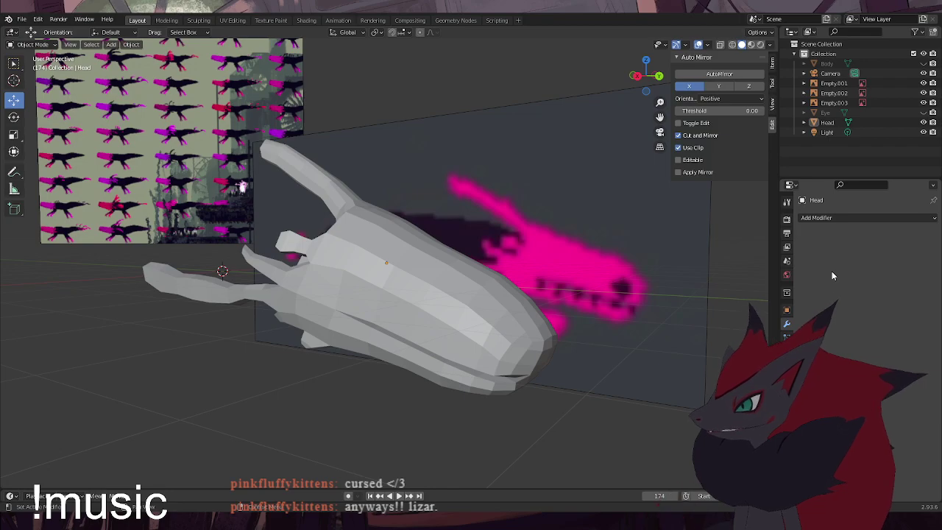
pyautogui.click(924, 112)
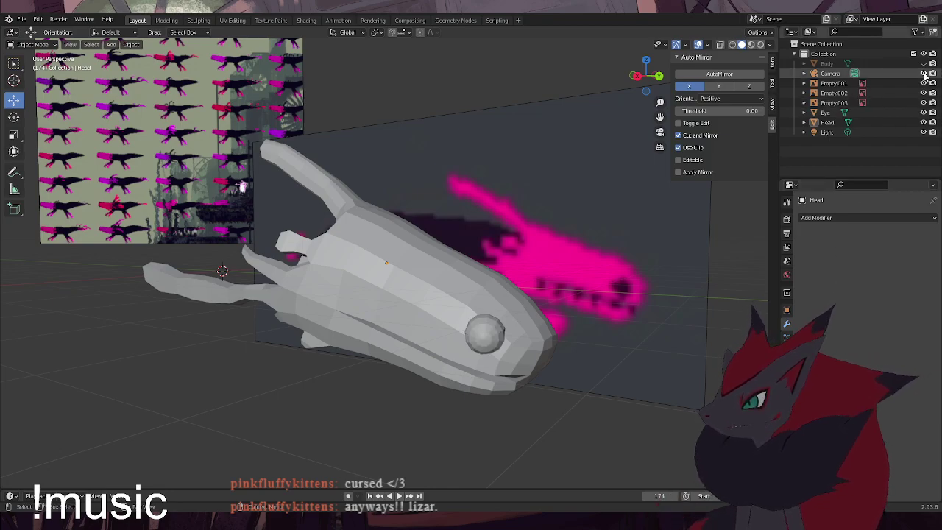
pyautogui.click(924, 64)
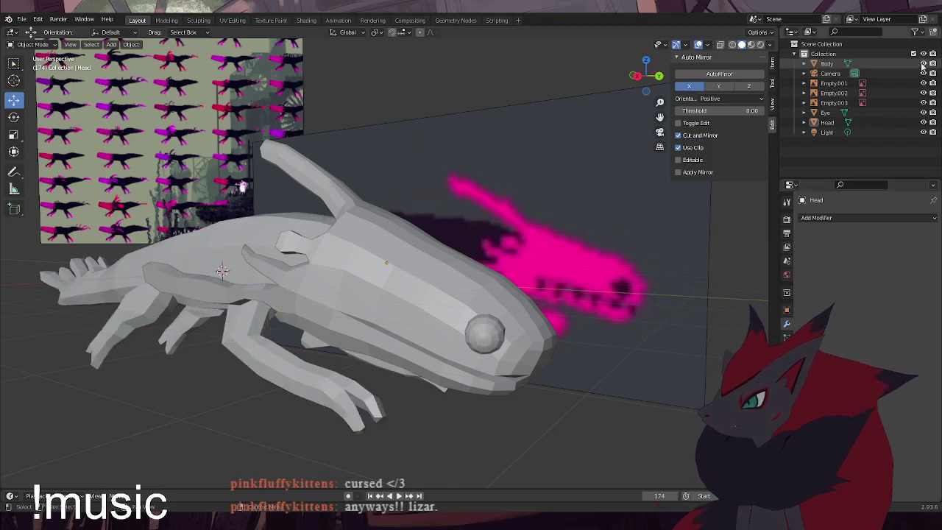
pyautogui.click(21, 19)
pyautogui.click(28, 84)
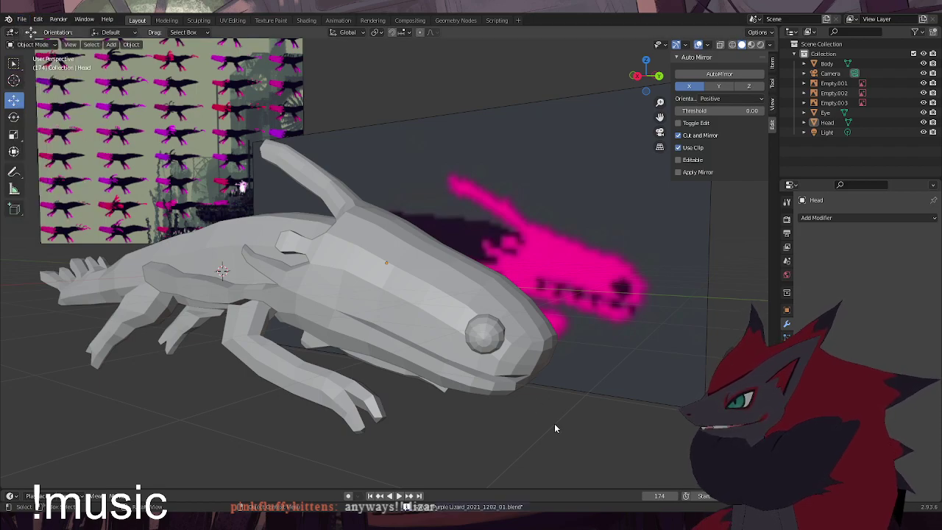
# Select the Eye object for close-up work
pyautogui.click(484, 335)
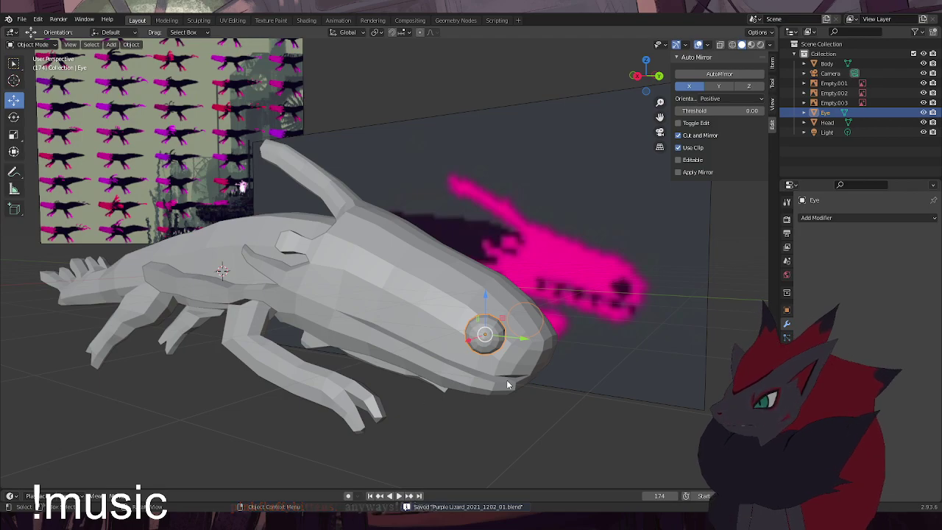
pyautogui.scroll(3, 524, 408)
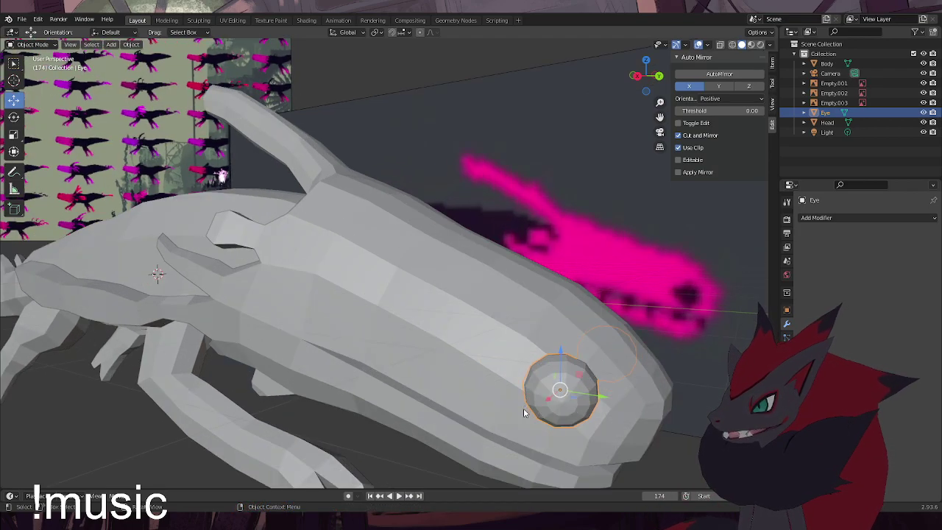
pyautogui.moveTo(466, 350); pyautogui.dragTo(447, 357, button='middle')
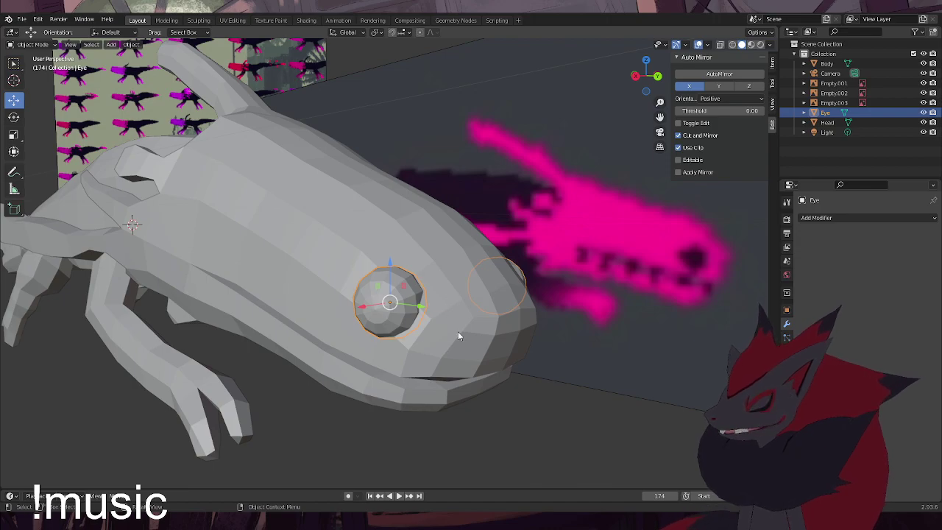
# Select the edges where both eye spheres meet the head in Edit Mode and mark them as a seam
pyautogui.click(28, 46)
pyautogui.click(545, 437)
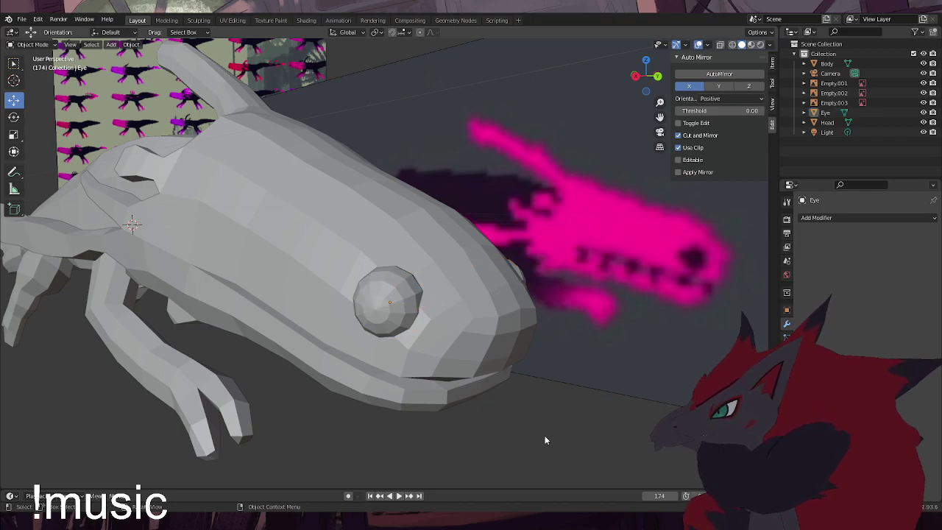
pyautogui.click(391, 306)
pyautogui.click(32, 44)
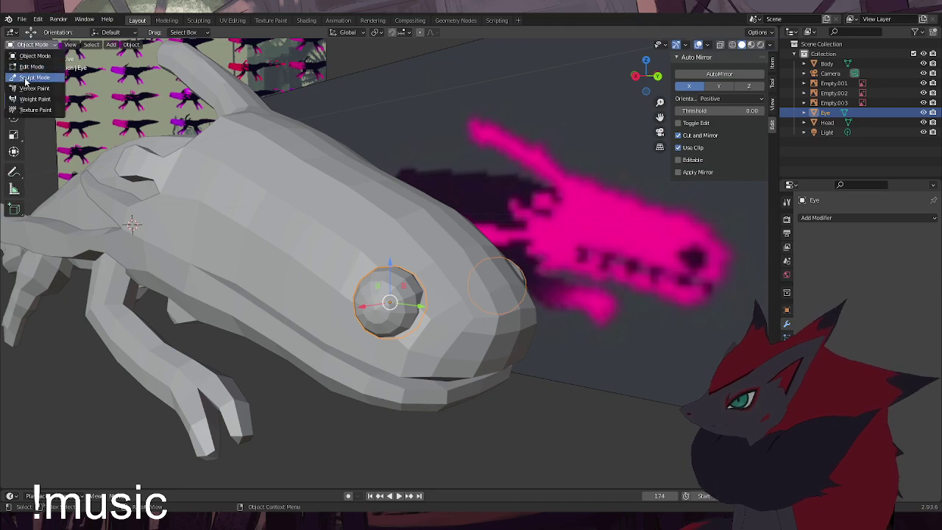
pyautogui.click(29, 67)
pyautogui.moveTo(397, 309); pyautogui.dragTo(452, 322, button='middle')
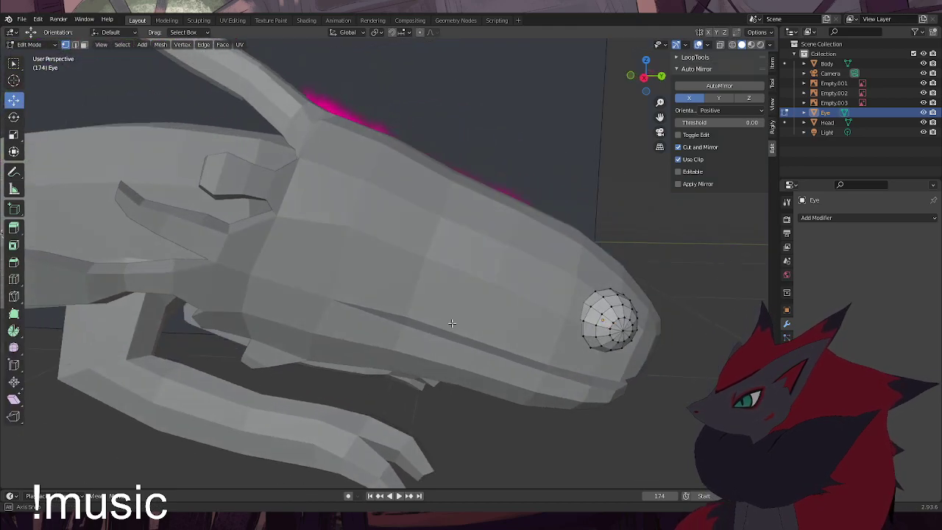
pyautogui.moveTo(602, 298); pyautogui.dragTo(424, 318, button='middle')
pyautogui.keyDown('shift'); pyautogui.click(424, 318); pyautogui.keyUp('shift')
pyautogui.rightClick(461, 317)
pyautogui.hotkey('ctrl', 'e')
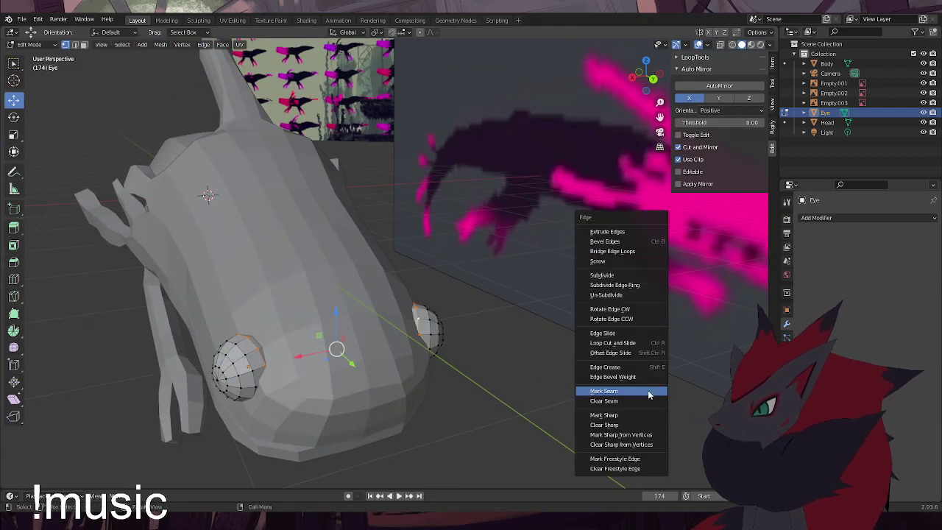
pyautogui.click(648, 396)
pyautogui.click(511, 373)
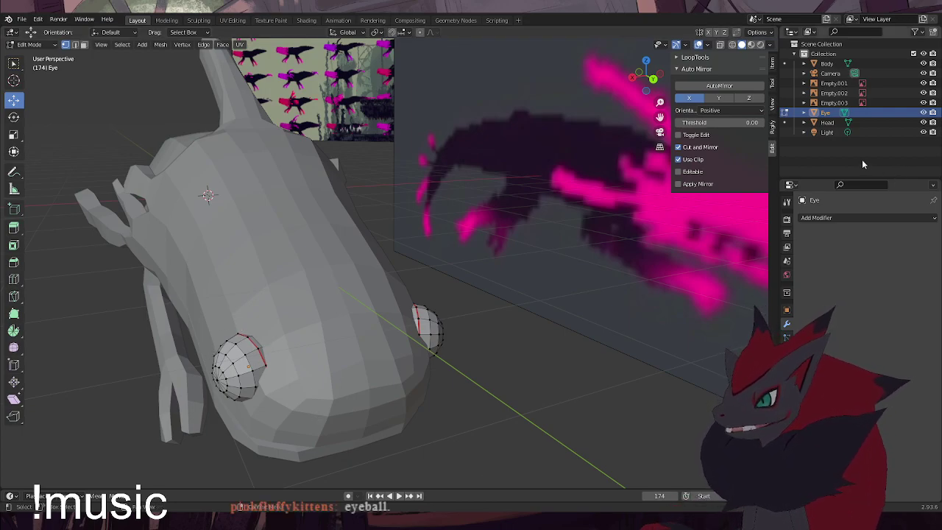
# Undo the seam marking on the eyes and return to Object Mode
pyautogui.click(37, 45)
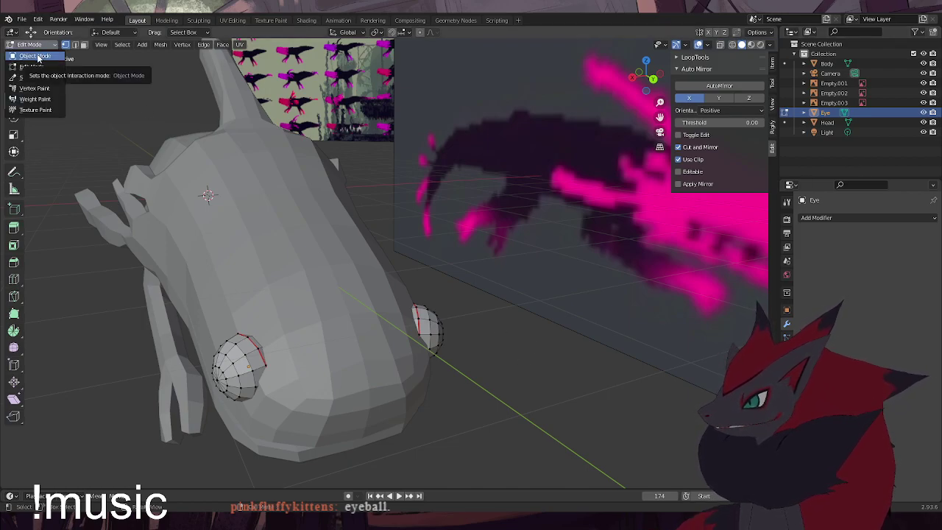
pyautogui.moveTo(488, 328); pyautogui.dragTo(506, 315, button='middle')
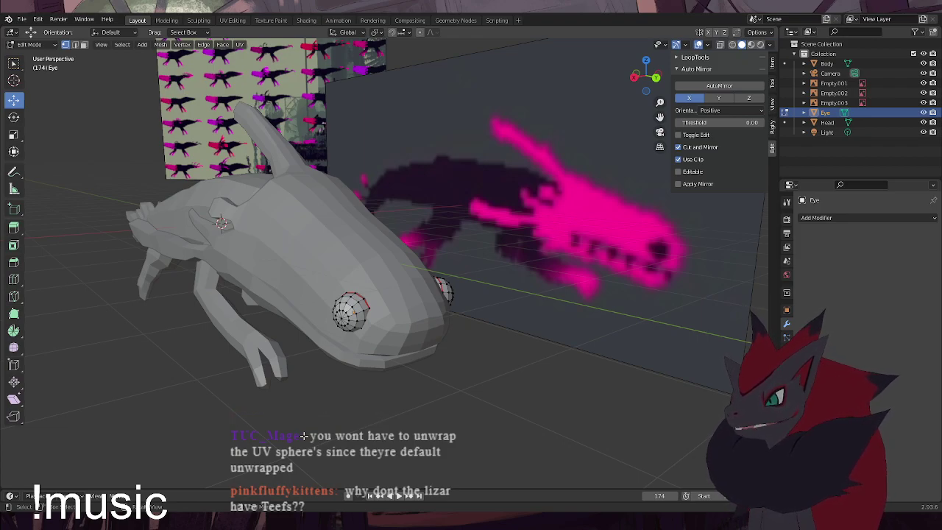
pyautogui.hotkey('ctrl', 'z')
pyautogui.hotkey('ctrl', 'z')
pyautogui.click(497, 378)
pyautogui.scroll(4, 383, 336)
pyautogui.moveTo(366, 339); pyautogui.dragTo(174, 163, button='middle')
pyautogui.click(33, 45)
pyautogui.click(37, 56)
pyautogui.scroll(-5, 329, 293)
pyautogui.keyDown('shift'); pyautogui.moveTo(193, 259); pyautogui.dragTo(311, 276, button='middle'); pyautogui.keyUp('shift')
pyautogui.click(310, 276)
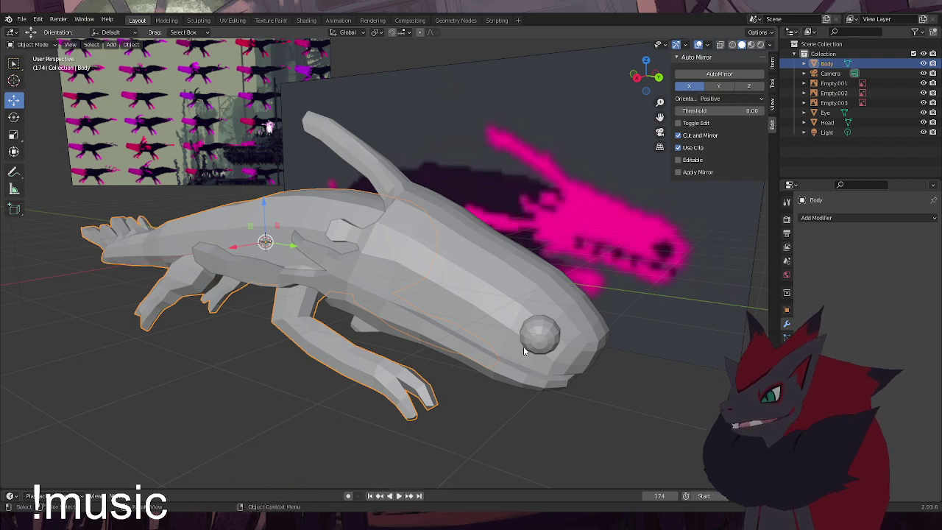
pyautogui.moveTo(523, 346); pyautogui.dragTo(567, 308, button='middle')
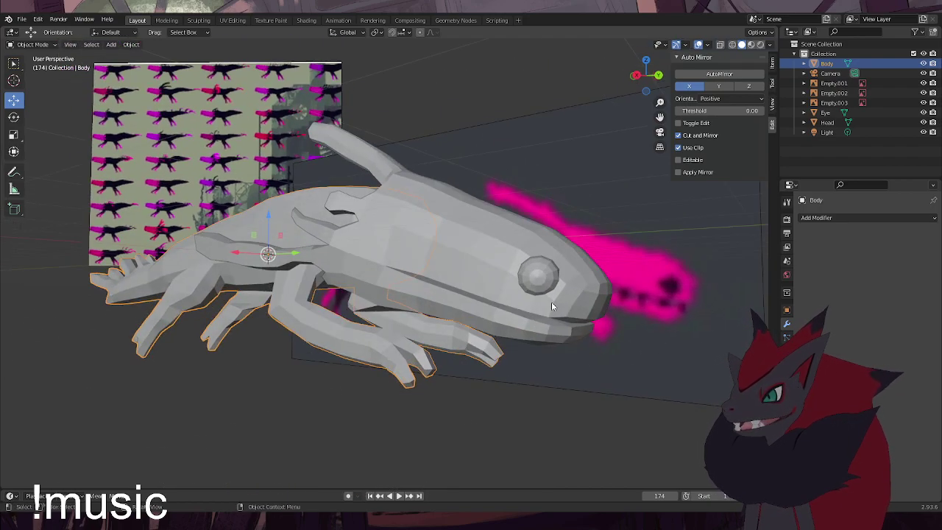
pyautogui.moveTo(502, 333)
pyautogui.mouseDown(button='middle')
pyautogui.moveTo(470, 327)
pyautogui.moveTo(511, 335)
pyautogui.mouseUp(button='middle')
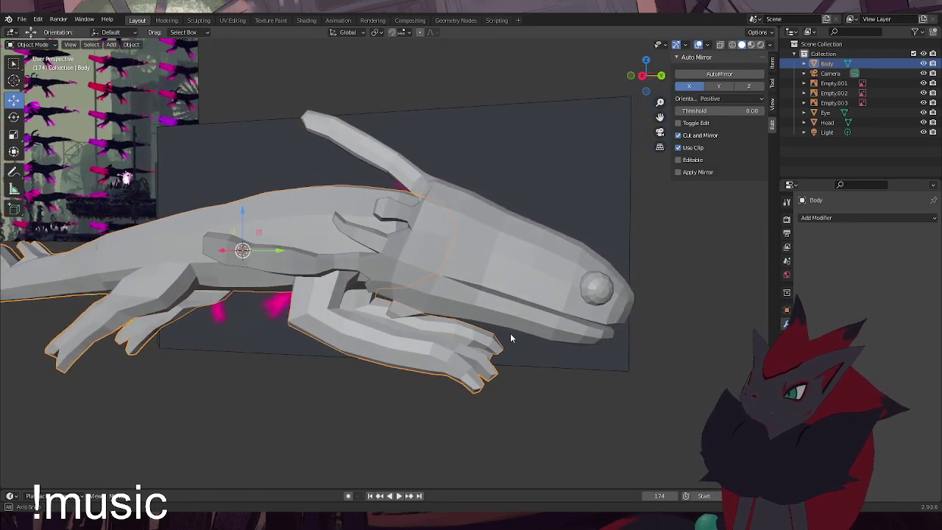
pyautogui.moveTo(545, 345); pyautogui.dragTo(515, 341, button='middle')
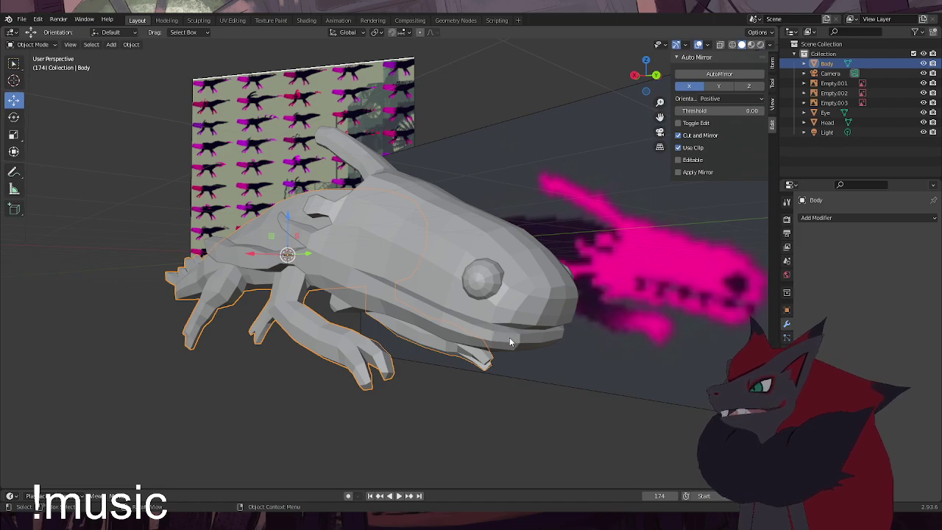
# Try moving the Empty.002 reference image up about 6 m to uncover the open-mouth reference behind it
pyautogui.scroll(-4, 551, 331)
pyautogui.click(506, 262)
pyautogui.moveTo(473, 225); pyautogui.dragTo(494, 138)
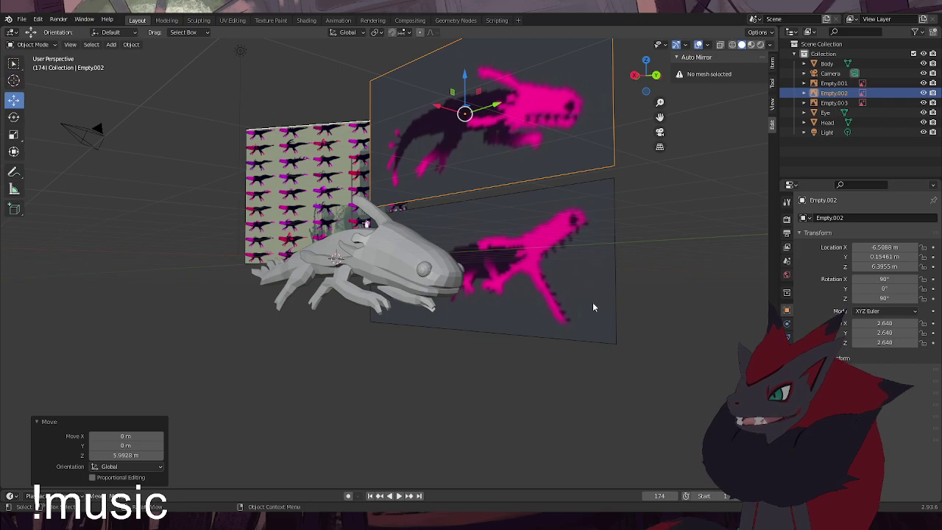
pyautogui.scroll(3, 589, 310)
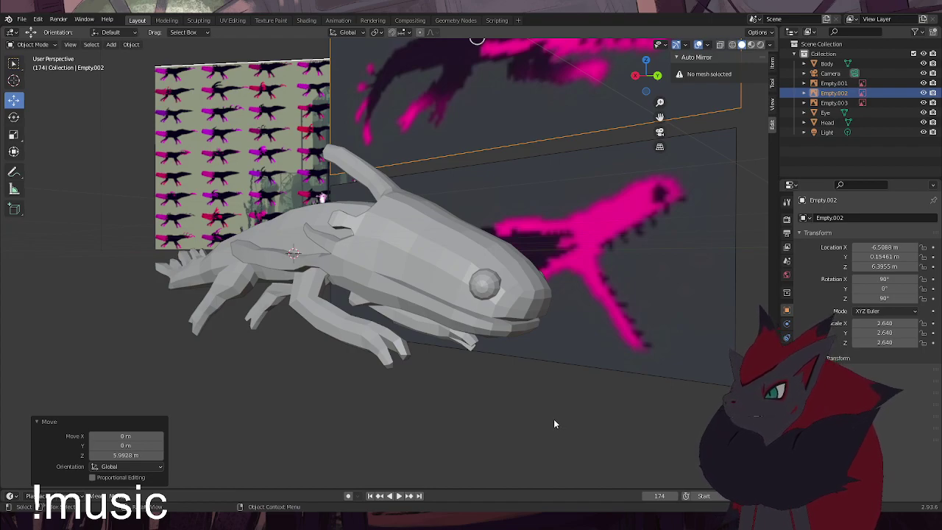
pyautogui.moveTo(354, 341); pyautogui.dragTo(401, 339, button='middle')
pyautogui.click(272, 244)
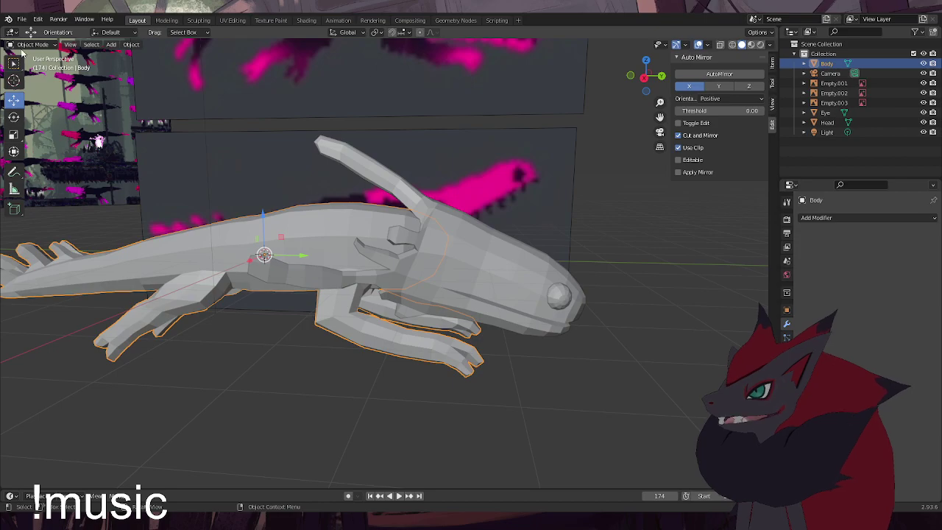
pyautogui.hotkey('ctrl', 'z')
pyautogui.hotkey('ctrl', 'z')
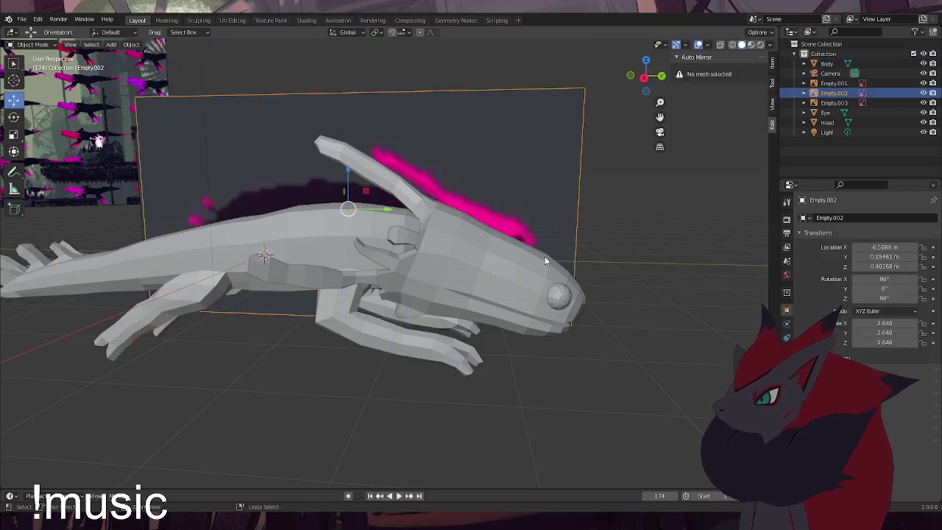
# Put the Body mesh into Edit Mode and hide the Eye and Head objects
pyautogui.click(281, 236)
pyautogui.click(33, 45)
pyautogui.click(34, 68)
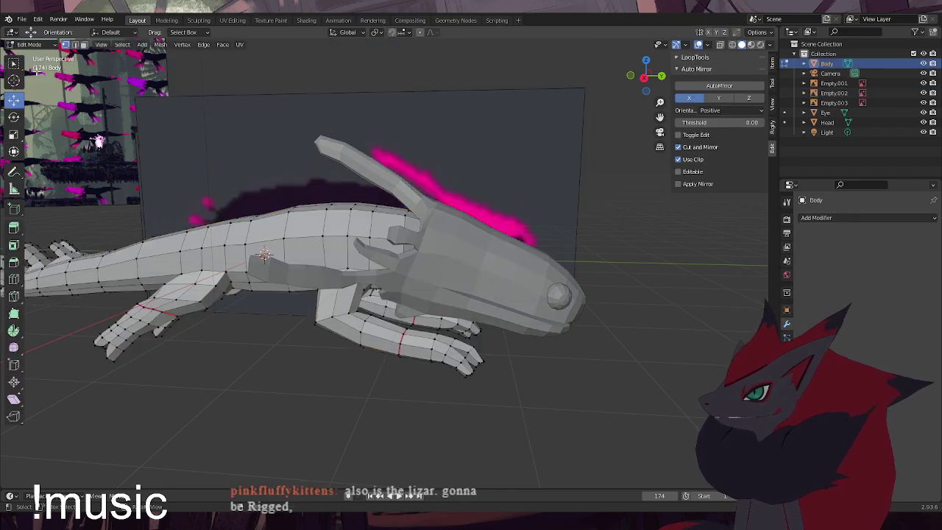
pyautogui.press('KP_3')
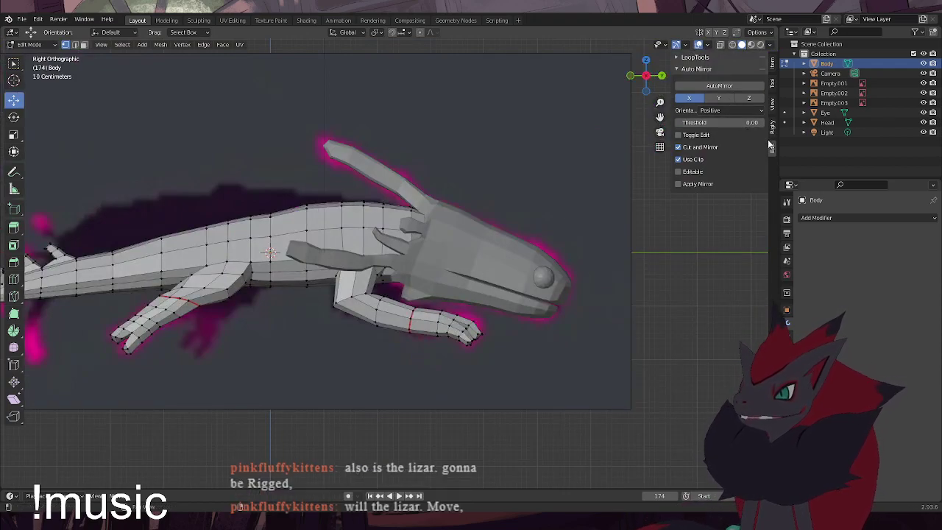
pyautogui.click(924, 112)
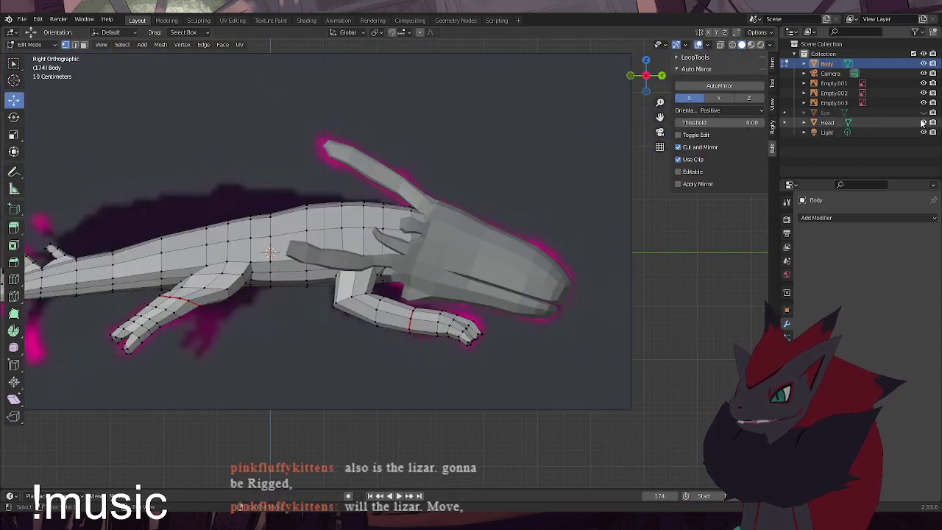
pyautogui.click(923, 122)
# Select the lengthwise edge loops along both sides of the Body's back, from the shoulders to the tail
pyautogui.moveTo(244, 300); pyautogui.dragTo(477, 265, button='middle')
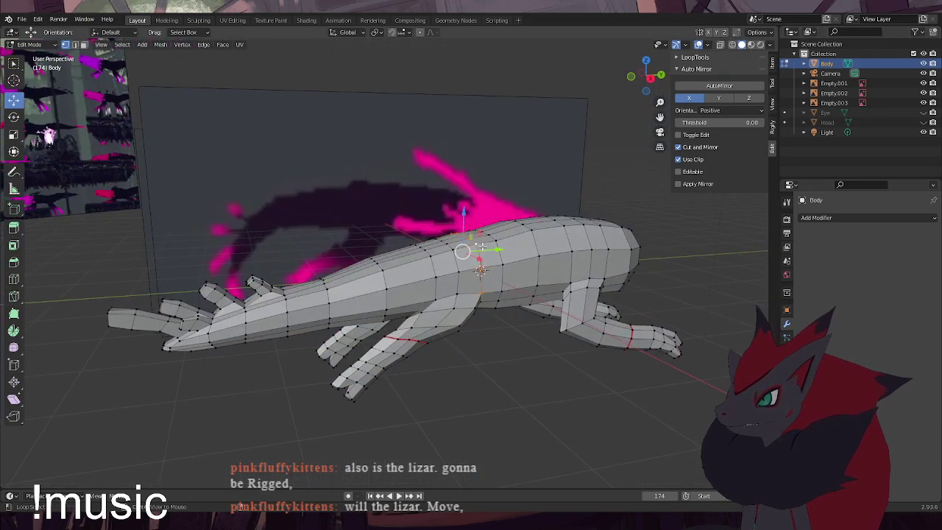
pyautogui.keyDown('alt'); pyautogui.click(516, 236); pyautogui.keyUp('alt')
pyautogui.moveTo(376, 300); pyautogui.dragTo(411, 292, button='middle')
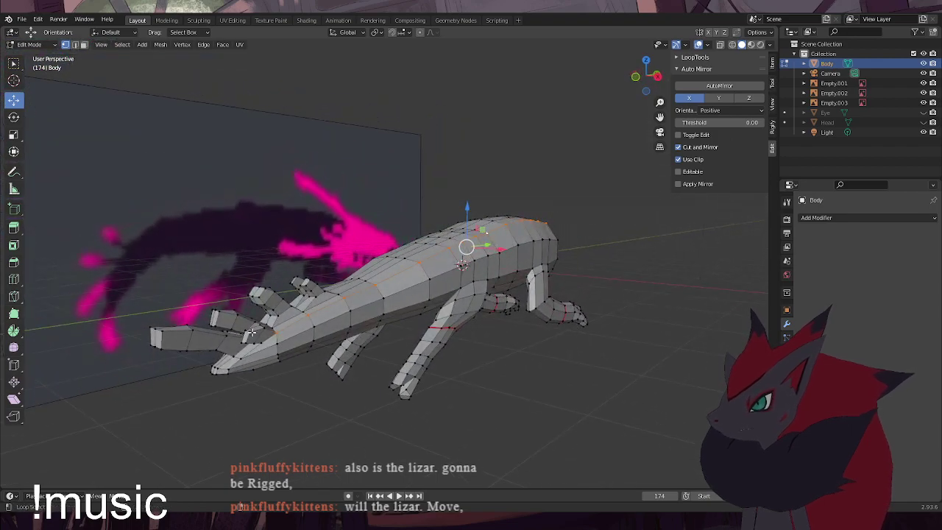
pyautogui.moveTo(250, 340); pyautogui.dragTo(285, 303, button='middle')
pyautogui.keyDown('alt'); pyautogui.keyDown('shift'); pyautogui.click(297, 251); pyautogui.keyUp('shift'); pyautogui.keyUp('alt')
pyautogui.moveTo(394, 281); pyautogui.dragTo(341, 198, button='middle')
pyautogui.scroll(3, 504, 226)
pyautogui.scroll(-2, 579, 259)
pyautogui.keyDown('alt'); pyautogui.keyDown('shift'); pyautogui.click(603, 190); pyautogui.keyUp('shift'); pyautogui.keyUp('alt')
pyautogui.scroll(-2, 564, 263)
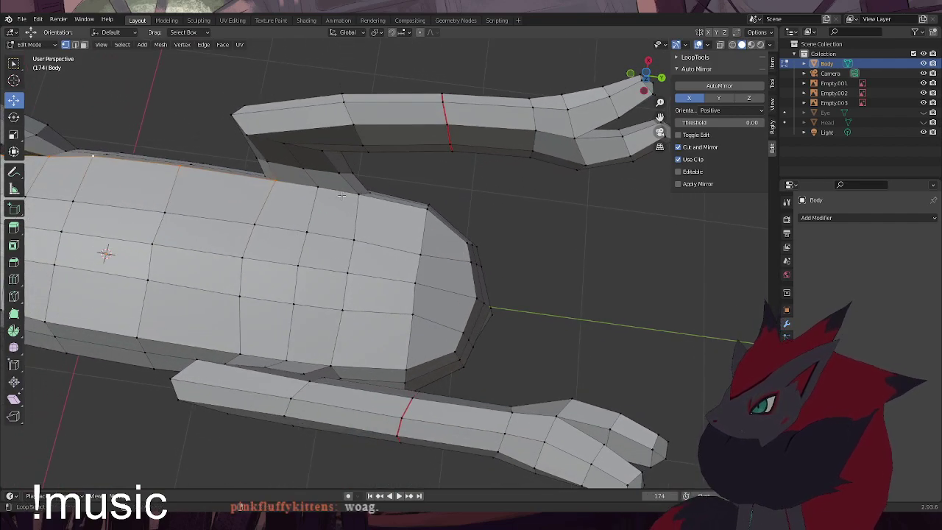
# Extend the edge selection forward past the front legs to the neck and around the underside
pyautogui.keyDown('alt'); pyautogui.keyDown('shift'); pyautogui.click(428, 212); pyautogui.keyUp('shift'); pyautogui.keyUp('alt')
pyautogui.moveTo(413, 255); pyautogui.dragTo(409, 262, button='middle')
pyautogui.hotkey('ctrl', 'z')
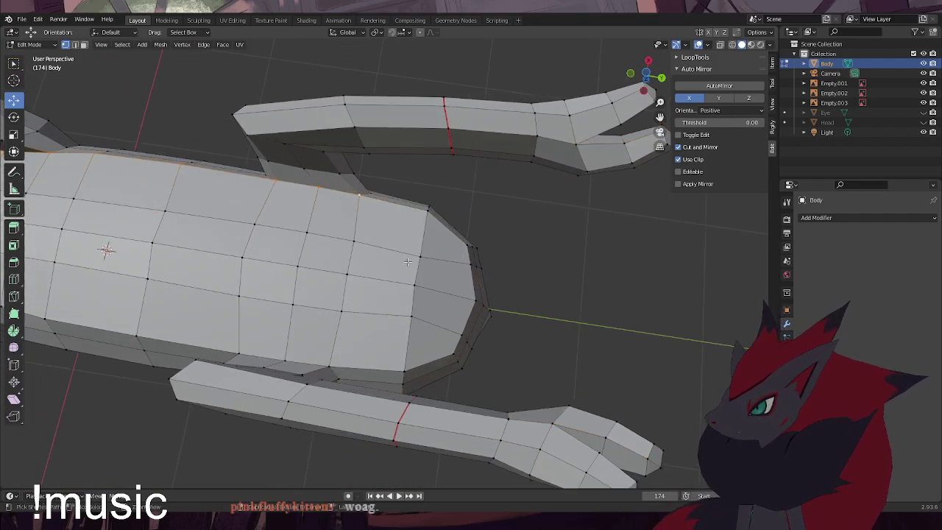
pyautogui.keyDown('alt'); pyautogui.click(418, 223); pyautogui.keyUp('alt')
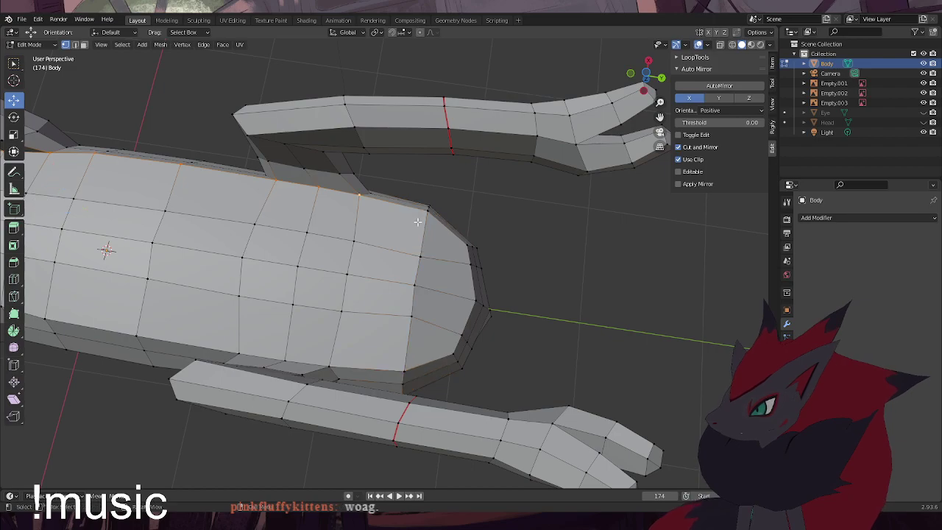
pyautogui.moveTo(408, 211); pyautogui.dragTo(397, 155, button='middle')
pyautogui.moveTo(492, 169); pyautogui.dragTo(338, 248, button='middle')
pyautogui.scroll(2, 338, 248)
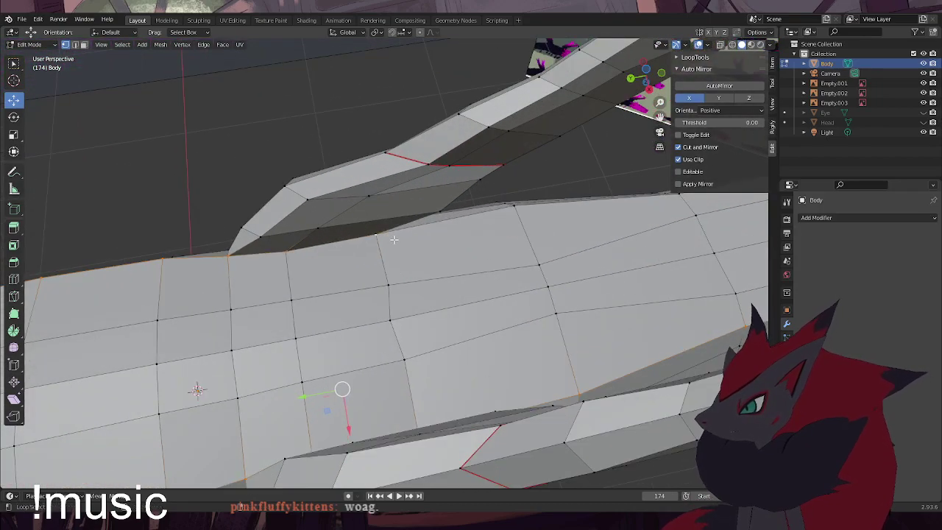
# Try adding the edge loop at the tail tip to the selected belly-side loops
pyautogui.scroll(-2, 546, 211)
pyautogui.moveTo(505, 272); pyautogui.dragTo(239, 409, button='middle')
pyautogui.scroll(-3, 532, 249)
pyautogui.scroll(3, 471, 316)
pyautogui.moveTo(497, 303); pyautogui.dragTo(466, 325, button='middle')
pyautogui.keyDown('alt'); pyautogui.keyDown('shift'); pyautogui.click(475, 329); pyautogui.keyUp('shift'); pyautogui.keyUp('alt')
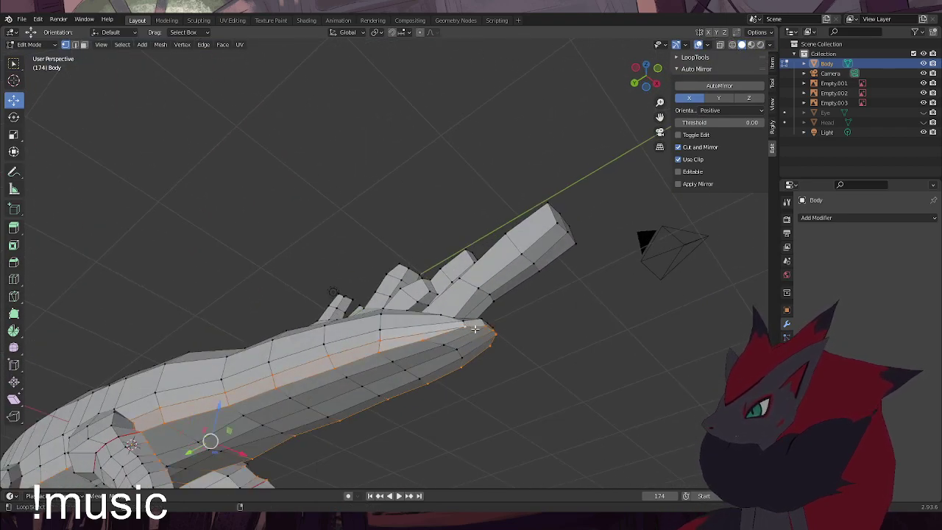
pyautogui.scroll(-2, 329, 375)
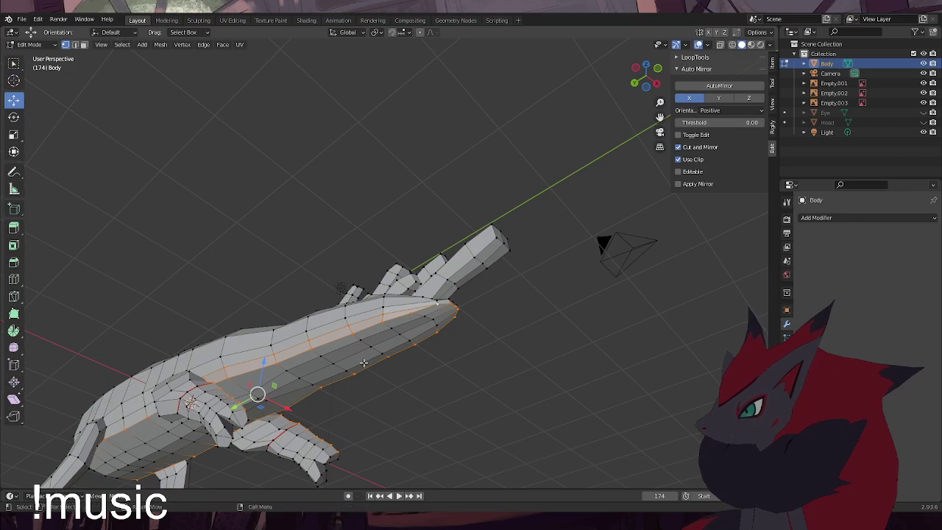
pyautogui.hotkey('ctrl', 'z')
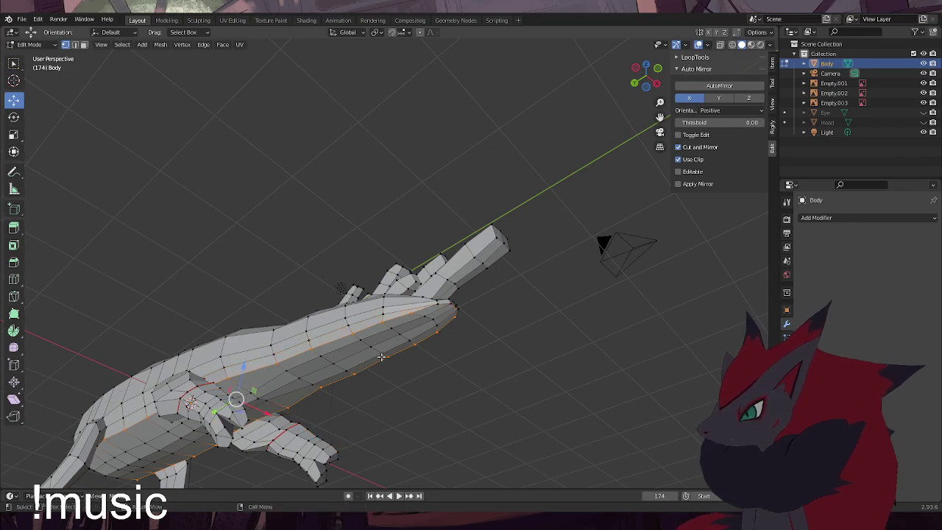
# Add the remaining tail-tip and back edges to the selection and mark all selected Body edges as a seam
pyautogui.moveTo(457, 315); pyautogui.dragTo(443, 305, button='middle')
pyautogui.keyDown('shift'); pyautogui.click(444, 290); pyautogui.keyUp('shift')
pyautogui.moveTo(401, 322); pyautogui.dragTo(448, 363, button='middle')
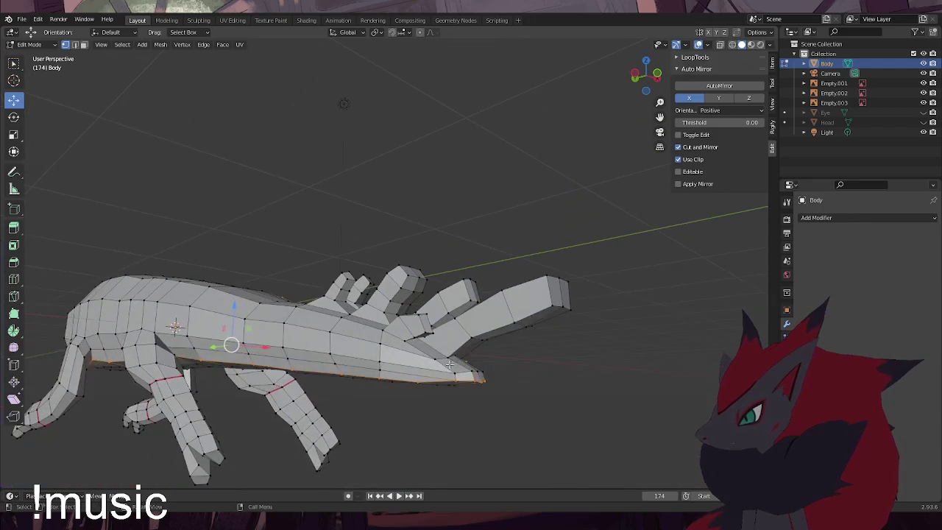
pyautogui.keyDown('alt'); pyautogui.keyDown('shift'); pyautogui.click(373, 328); pyautogui.keyUp('shift'); pyautogui.keyUp('alt')
pyautogui.moveTo(372, 335); pyautogui.dragTo(360, 291, button='middle')
pyautogui.scroll(-5, 368, 325)
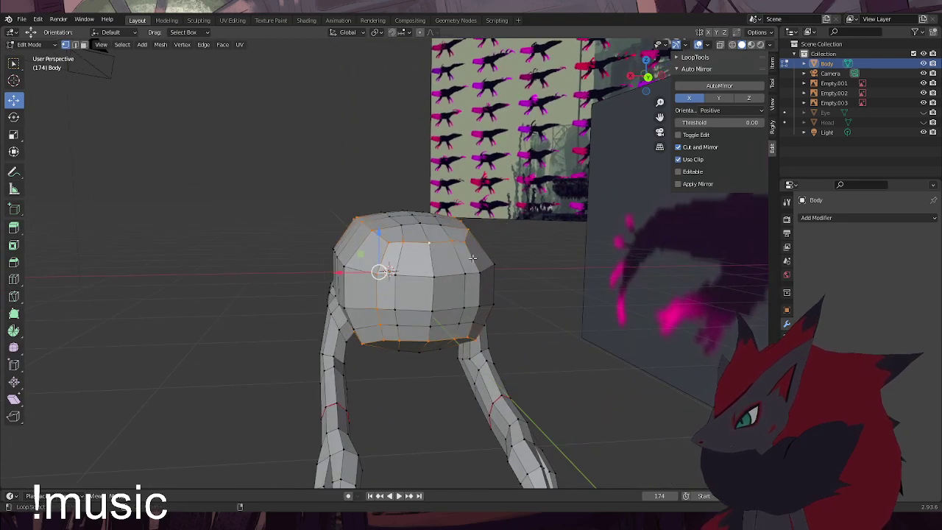
pyautogui.moveTo(490, 291)
pyautogui.mouseDown(button='middle')
pyautogui.moveTo(413, 295)
pyautogui.moveTo(500, 299)
pyautogui.mouseUp(button='middle')
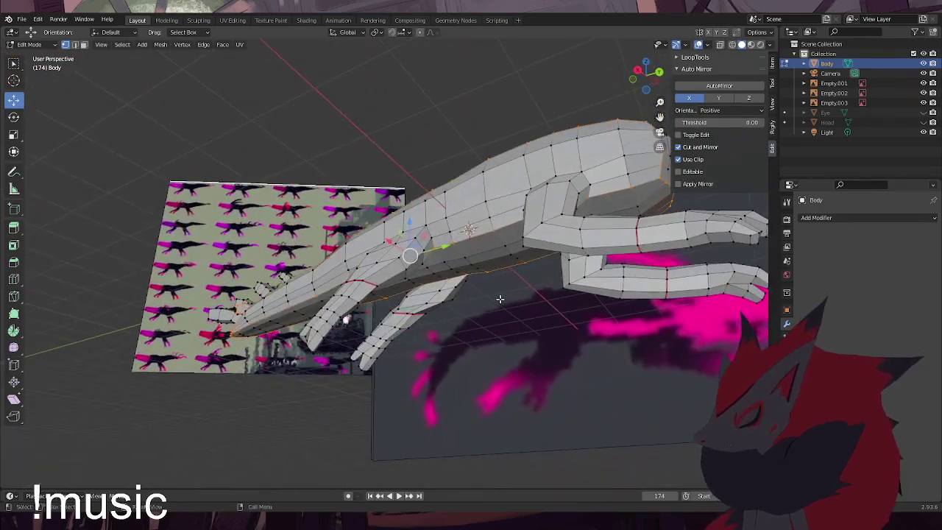
pyautogui.hotkey('ctrl', 'e')
pyautogui.click(500, 299)
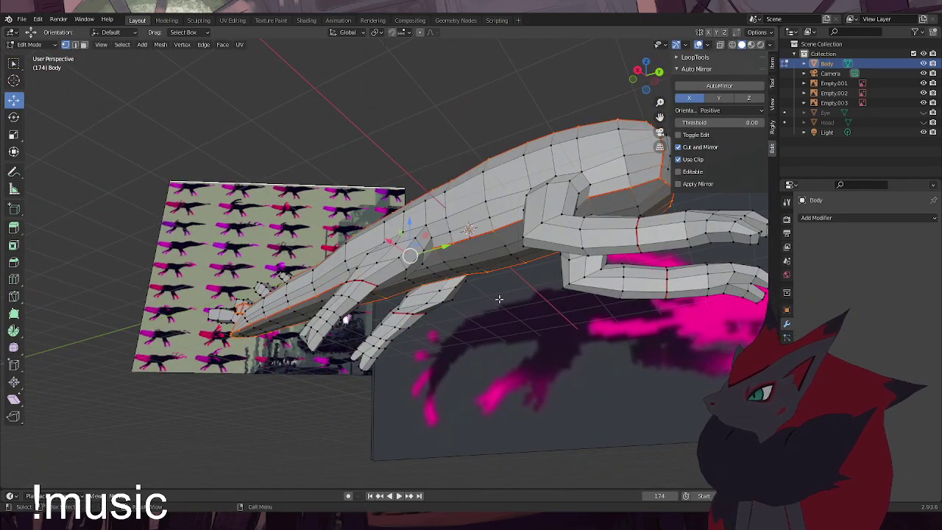
pyautogui.click(275, 394)
# Clear the unneeded seam edges at the base of the small side spike near the tail tip on one side
pyautogui.moveTo(274, 394); pyautogui.dragTo(357, 346, button='middle')
pyautogui.scroll(3, 203, 272)
pyautogui.moveTo(203, 272); pyautogui.dragTo(445, 355, button='middle')
pyautogui.scroll(5, 432, 309)
pyautogui.scroll(-5, 433, 310)
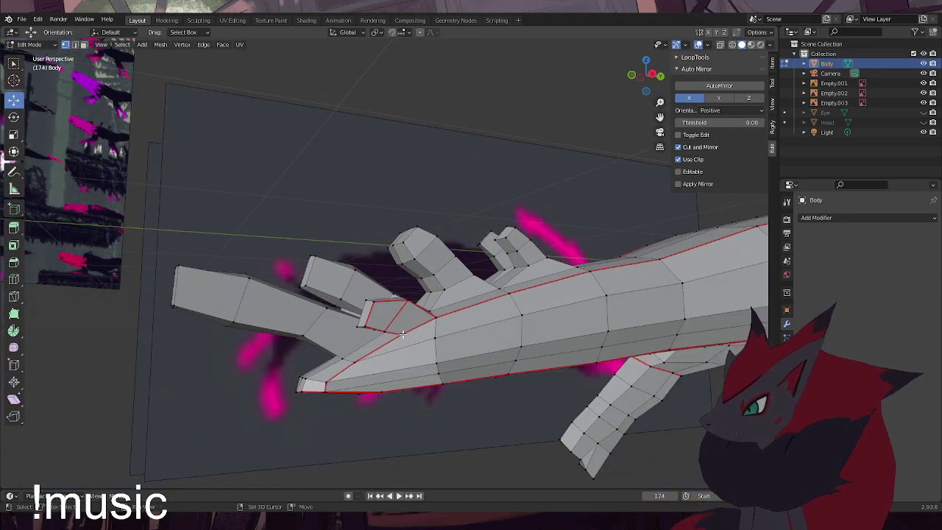
pyautogui.hotkey('ctrl', 'e')
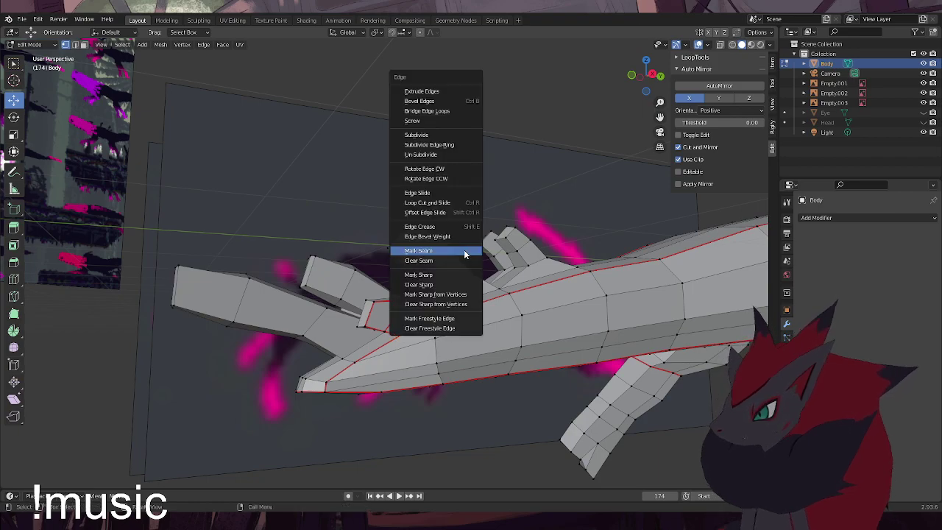
pyautogui.click(435, 260)
pyautogui.click(404, 313)
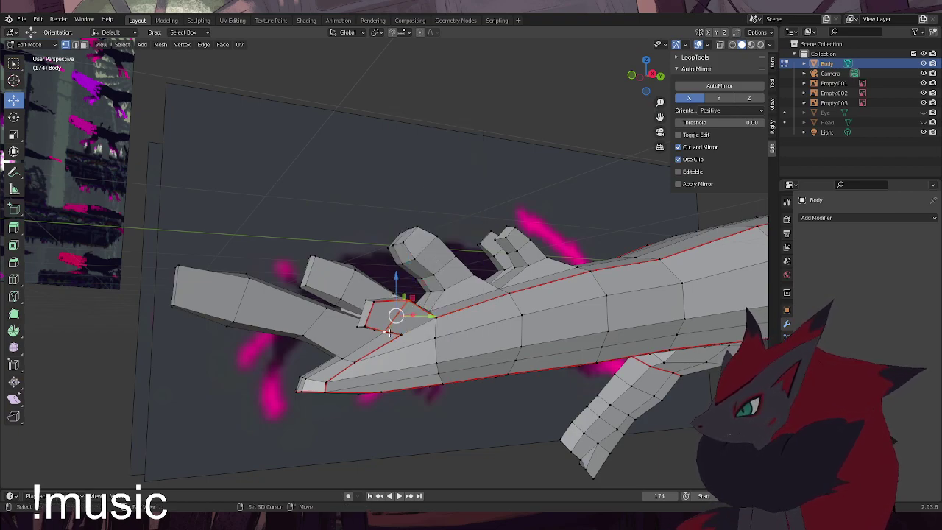
pyautogui.hotkey('ctrl', 'e')
pyautogui.click(446, 237)
# Clear the matching seam edges along and across the base of the side spike on the opposite side of the tail
pyautogui.scroll(-4, 484, 361)
pyautogui.moveTo(484, 361); pyautogui.dragTo(243, 266, button='middle')
pyautogui.scroll(3, 591, 358)
pyautogui.scroll(-2, 243, 266)
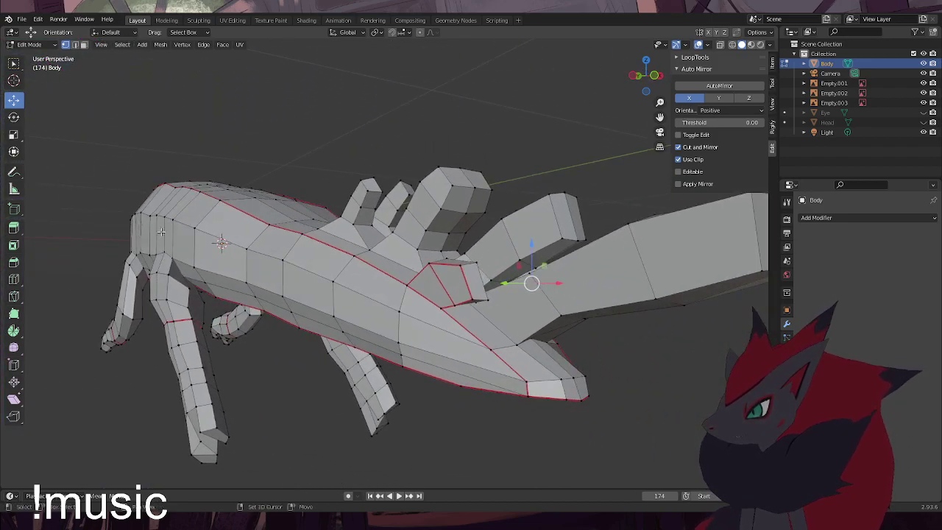
pyautogui.moveTo(346, 283); pyautogui.dragTo(441, 297, button='middle')
pyautogui.scroll(2, 441, 296)
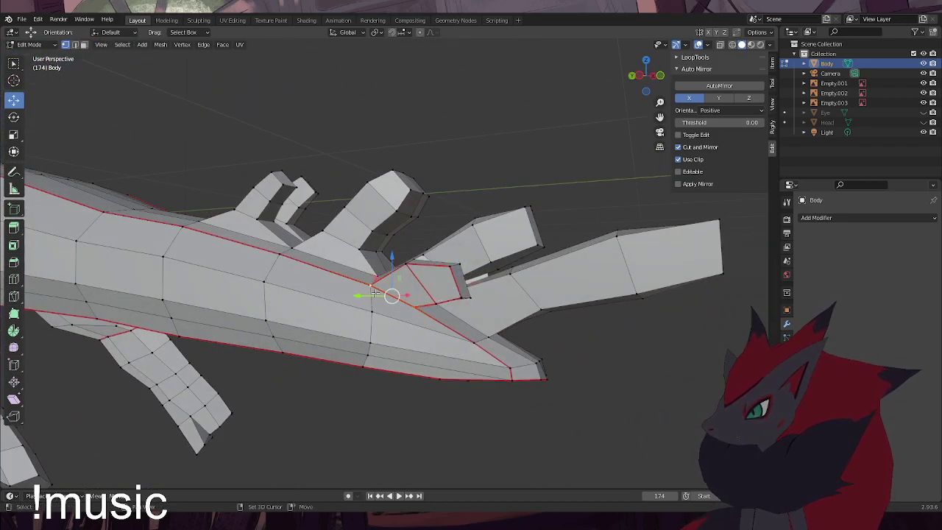
pyautogui.hotkey('ctrl', 'e')
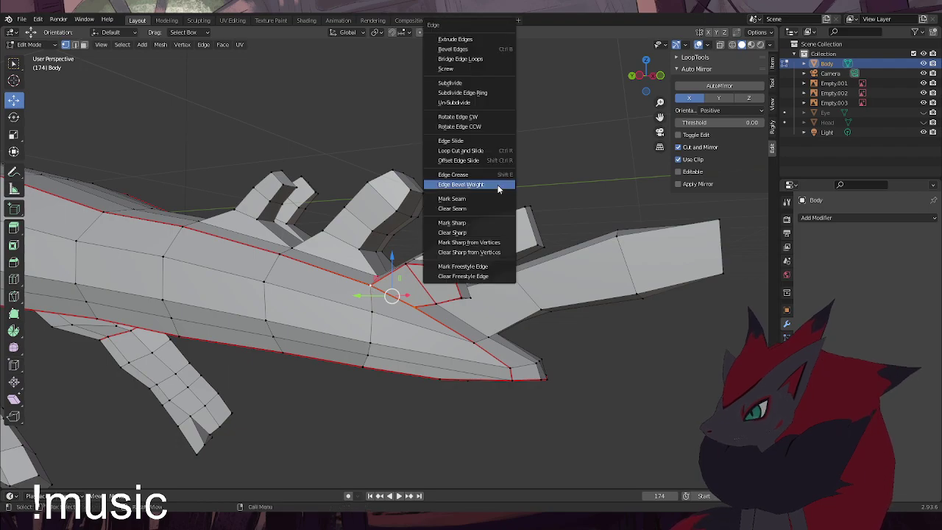
pyautogui.click(464, 209)
pyautogui.keyDown('shift'); pyautogui.click(407, 265); pyautogui.keyUp('shift')
pyautogui.hotkey('ctrl', 'e')
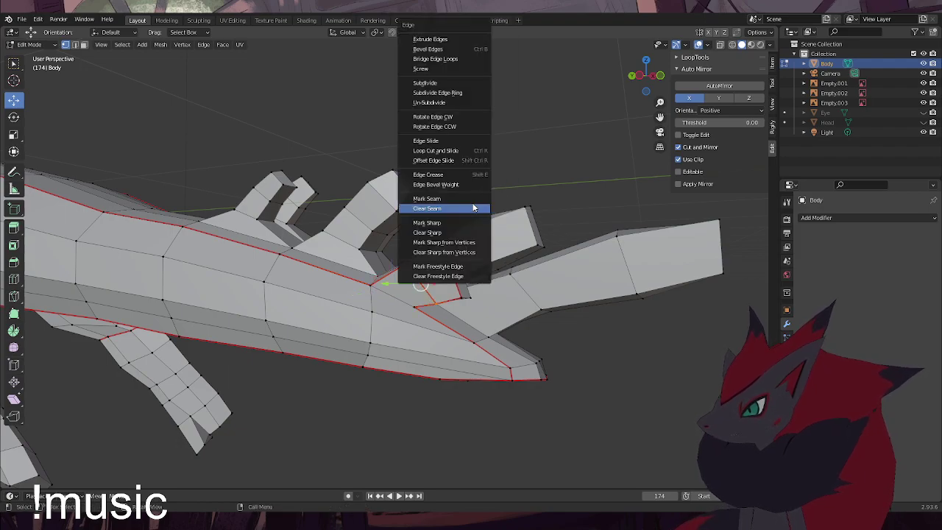
pyautogui.click(443, 211)
# Mark the remaining edges around the small side spike near the tail tip as seams
pyautogui.moveTo(568, 216); pyautogui.dragTo(470, 290, button='middle')
pyautogui.click(459, 271)
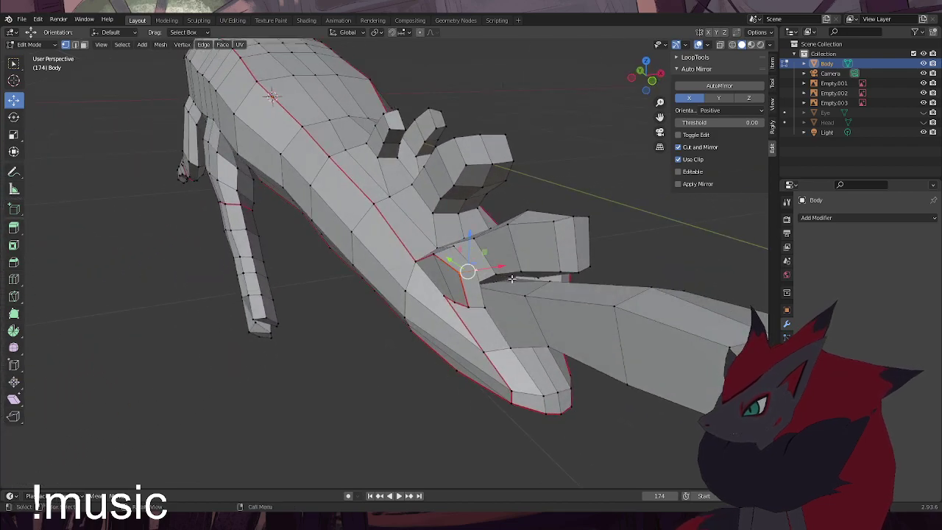
pyautogui.hotkey('ctrl', 'e')
pyautogui.click(571, 200)
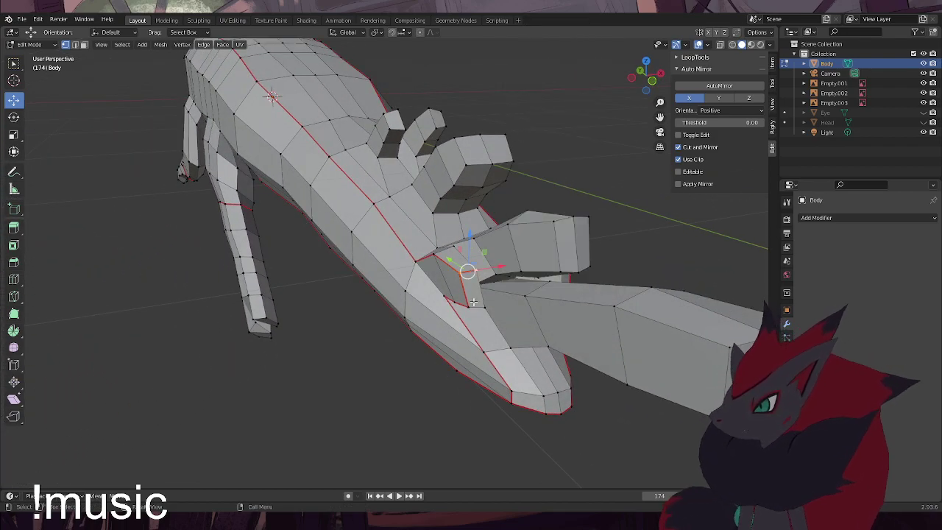
pyautogui.click(472, 303)
pyautogui.hotkey('ctrl', 'e')
pyautogui.click(513, 297)
pyautogui.moveTo(513, 301); pyautogui.dragTo(566, 307, button='middle')
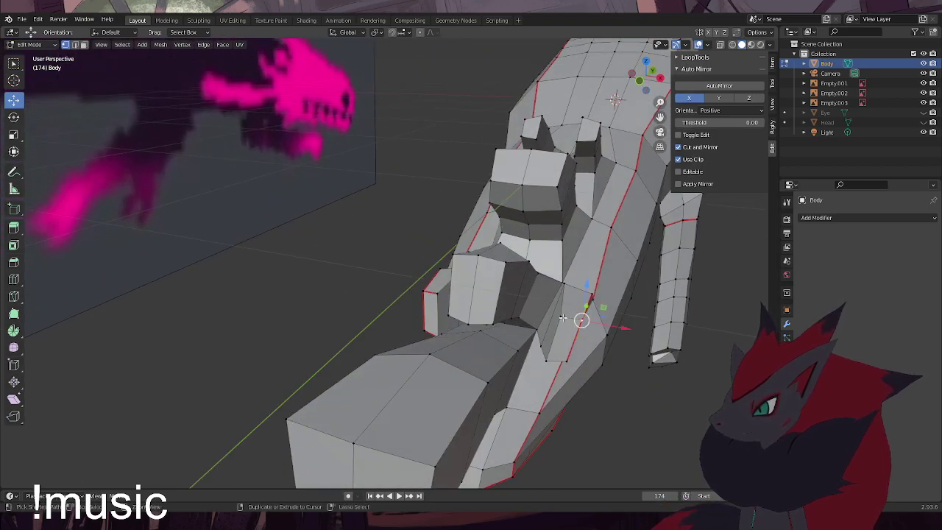
pyautogui.keyDown('ctrl'); pyautogui.click(566, 319); pyautogui.keyUp('ctrl')
pyautogui.hotkey('ctrl', 'e')
pyautogui.click(614, 321)
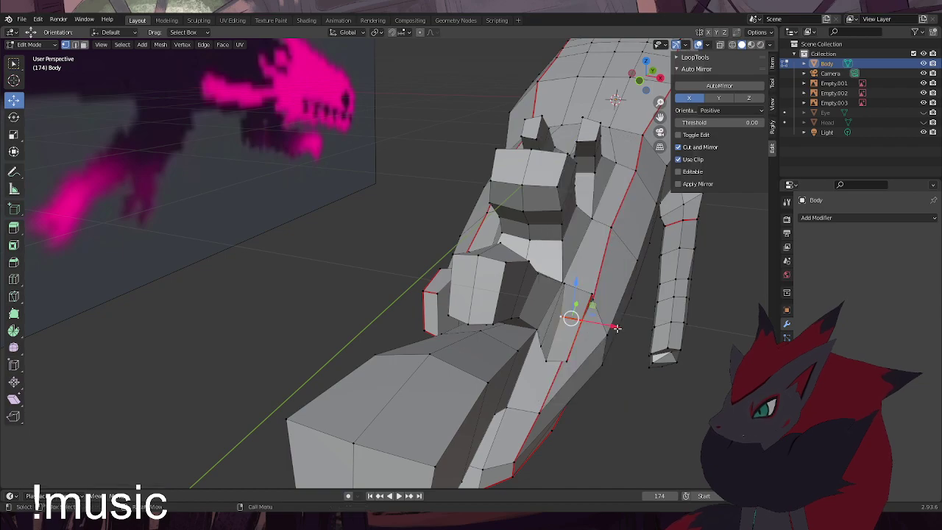
pyautogui.keyDown('ctrl'); pyautogui.click(564, 360); pyautogui.keyUp('ctrl')
pyautogui.hotkey('ctrl', 'e')
pyautogui.click(654, 359)
# Select the Body's lengthwise centre loop, then use X-ray to deselect everything except the tail spikes' centreline edges
pyautogui.moveTo(663, 406); pyautogui.dragTo(508, 247, button='middle')
pyautogui.moveTo(516, 346); pyautogui.dragTo(257, 301, button='middle')
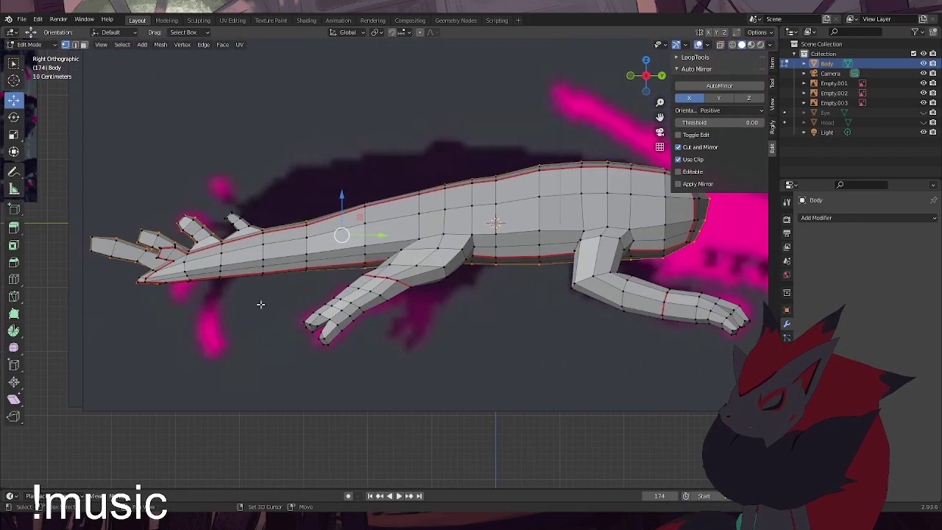
pyautogui.scroll(-3, 301, 318)
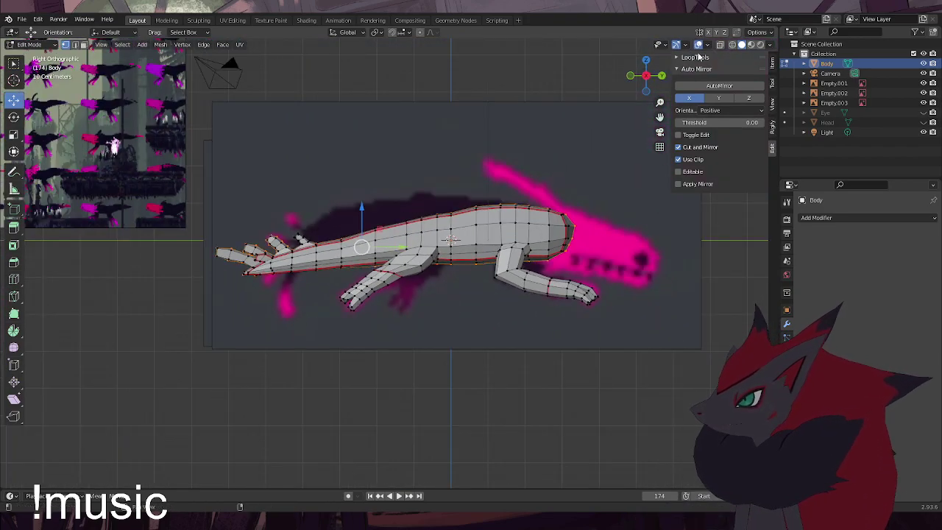
pyautogui.click(721, 45)
pyautogui.moveTo(676, 364); pyautogui.dragTo(305, 155)
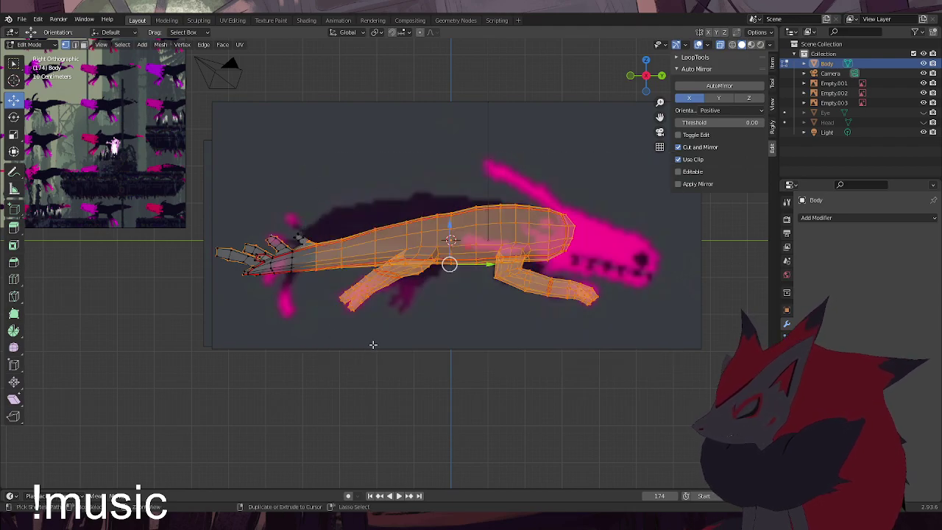
pyautogui.hotkey('ctrl', 'i')
pyautogui.keyDown('ctrl'); pyautogui.moveTo(651, 362); pyautogui.dragTo(314, 134); pyautogui.keyUp('ctrl')
pyautogui.keyDown('ctrl'); pyautogui.moveTo(316, 332); pyautogui.dragTo(228, 273); pyautogui.keyUp('ctrl')
pyautogui.scroll(3, 279, 311)
pyautogui.moveTo(279, 311); pyautogui.dragTo(309, 310, button='middle')
pyautogui.keyDown('ctrl'); pyautogui.moveTo(308, 310); pyautogui.dragTo(258, 274); pyautogui.keyUp('ctrl')
pyautogui.moveTo(293, 309); pyautogui.dragTo(372, 358, button='middle')
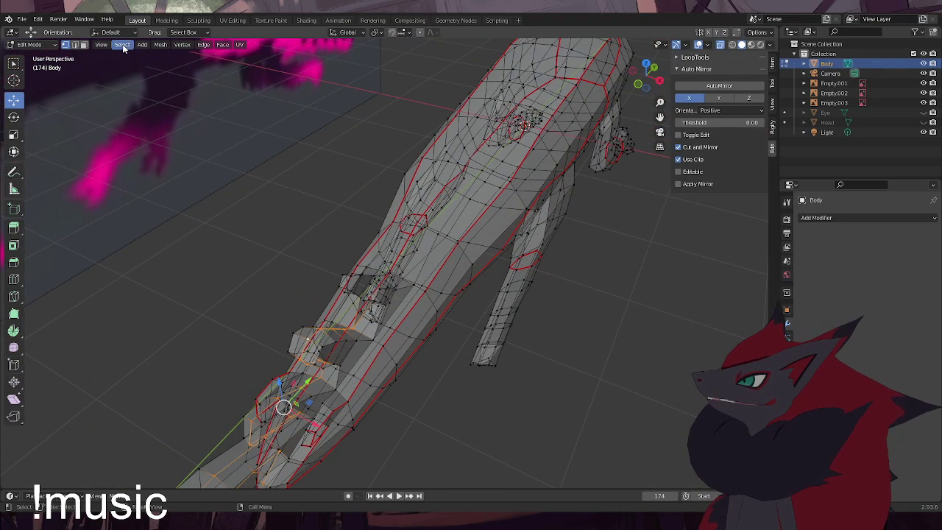
pyautogui.click(722, 46)
# Mark the selected centreline edges of the tail spikes as a seam
pyautogui.scroll(2, 391, 306)
pyautogui.moveTo(391, 305); pyautogui.dragTo(527, 247, button='middle')
pyautogui.moveTo(368, 247); pyautogui.dragTo(344, 270, button='middle')
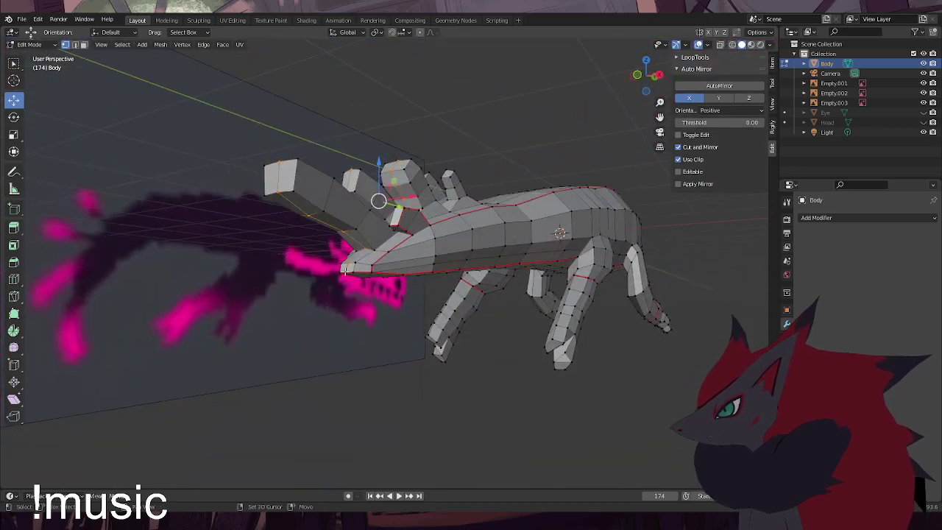
pyautogui.rightClick(259, 321)
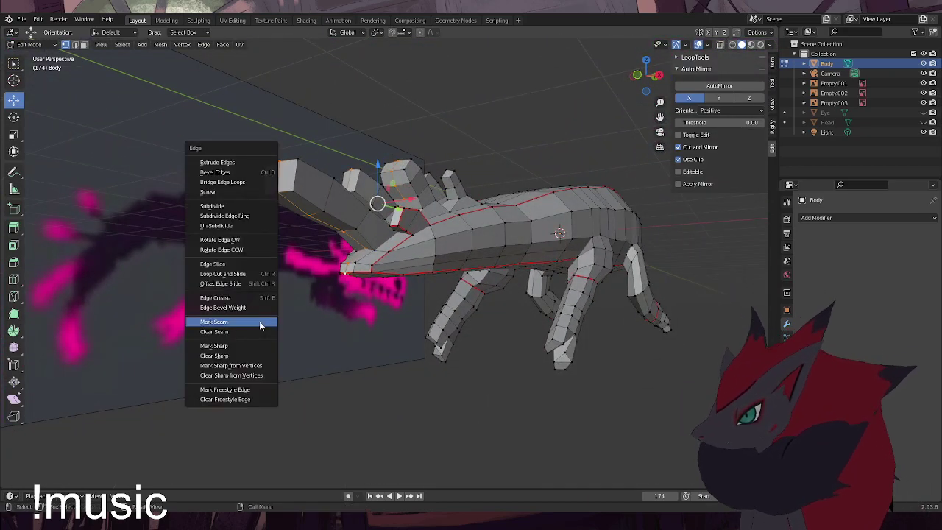
pyautogui.click(259, 321)
# Mark the crosswise back edges just ahead of the foremost tail spikes as a seam joining both side seams
pyautogui.moveTo(434, 242); pyautogui.dragTo(448, 335, button='middle')
pyautogui.click(448, 334)
pyautogui.keyDown('shift'); pyautogui.moveTo(490, 214); pyautogui.dragTo(420, 334, button='middle'); pyautogui.keyUp('shift')
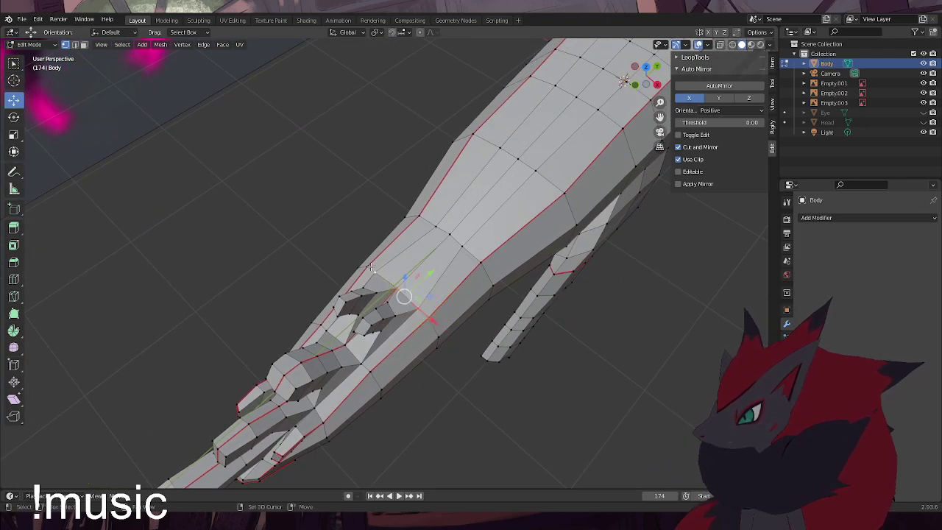
pyautogui.rightClick(480, 402)
pyautogui.click(484, 404)
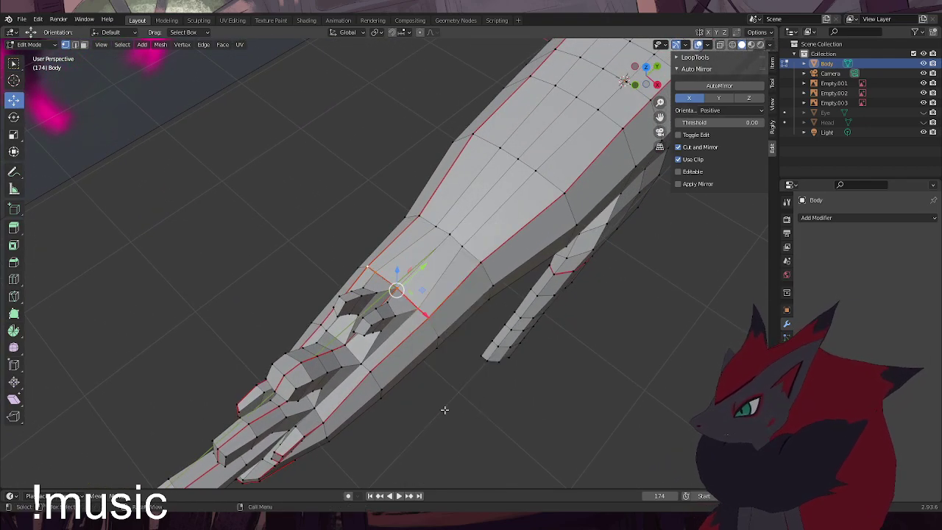
# Mark the upper and lower crosswise edges of the large middle spike's end face as seams
pyautogui.keyDown('alt'); pyautogui.click(391, 360); pyautogui.keyUp('alt')
pyautogui.scroll(-4, 391, 360)
pyautogui.moveTo(391, 360); pyautogui.dragTo(464, 345, button='middle')
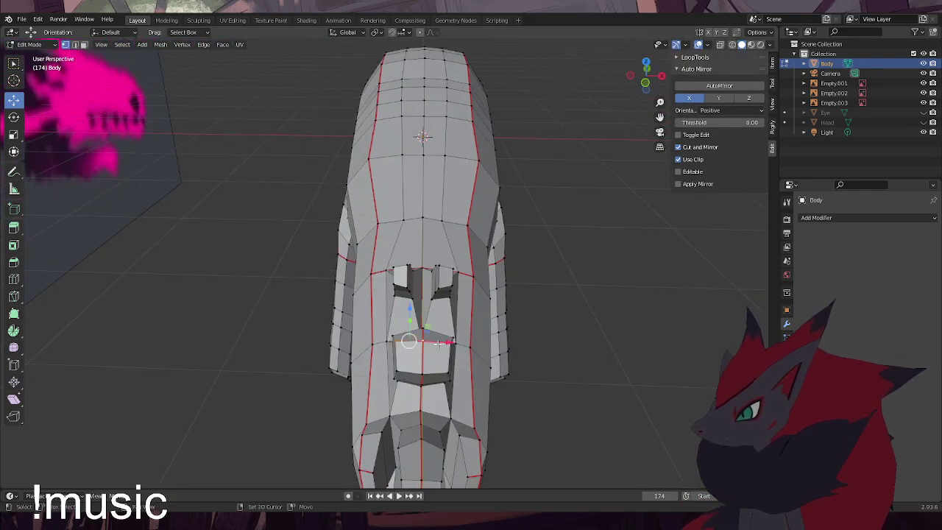
pyautogui.hotkey('ctrl', 'e')
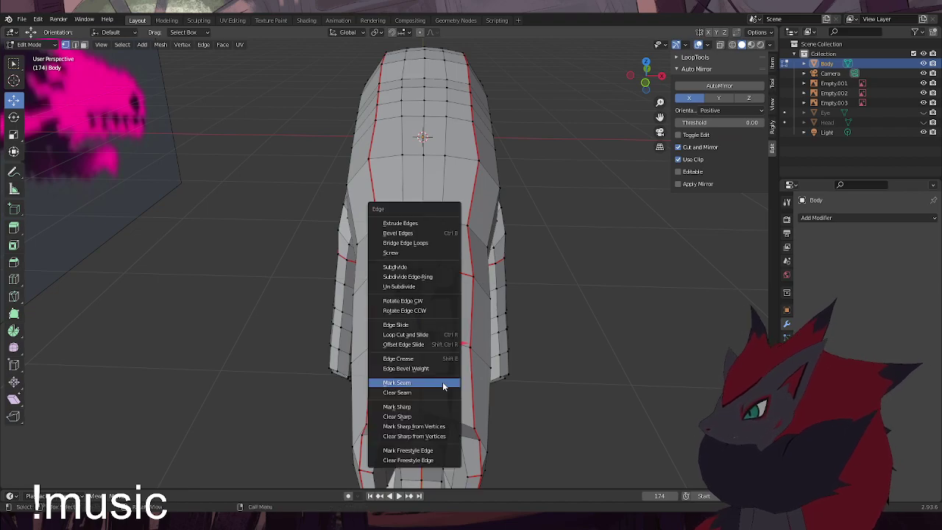
pyautogui.click(444, 383)
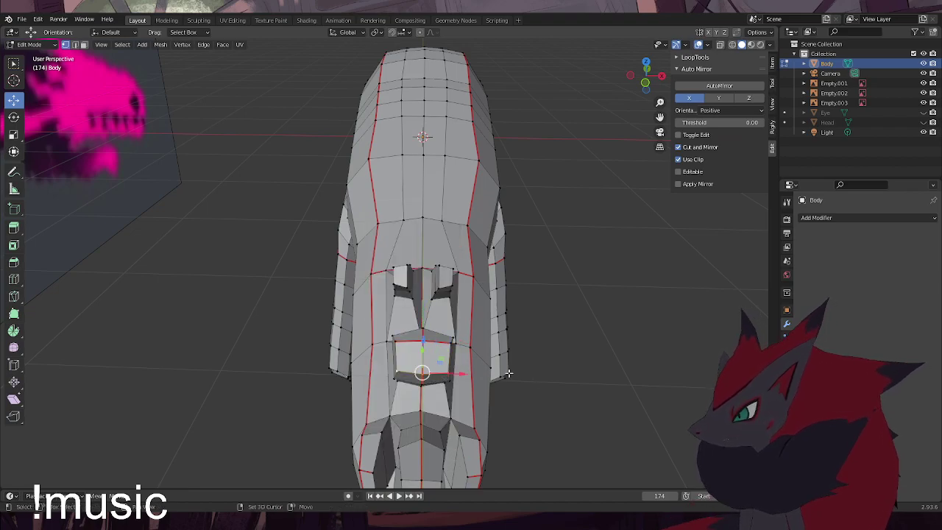
pyautogui.hotkey('ctrl', 'e')
pyautogui.click(549, 374)
pyautogui.click(585, 337)
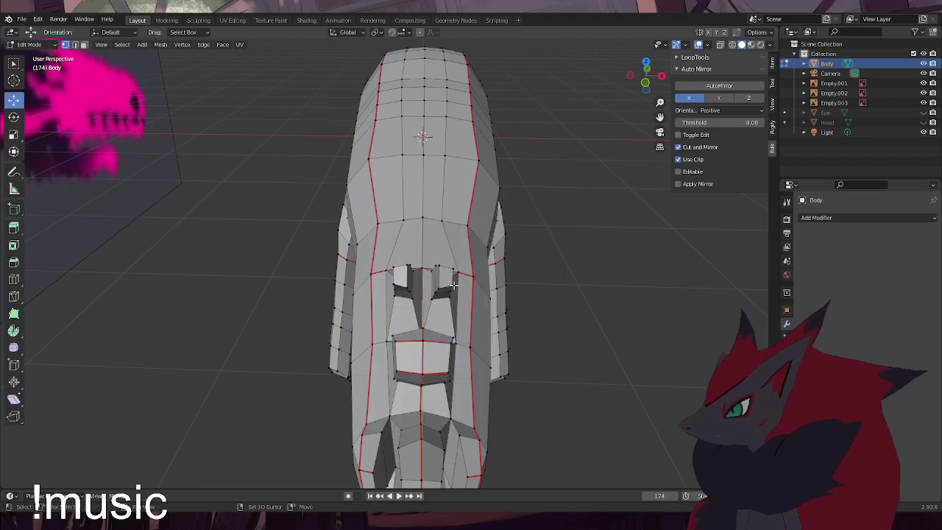
# Mark the upper edges of one small front spike, from its tip to its base, as a seam
pyautogui.moveTo(437, 287); pyautogui.dragTo(445, 317, button='middle')
pyautogui.moveTo(424, 324); pyautogui.dragTo(456, 310, button='middle')
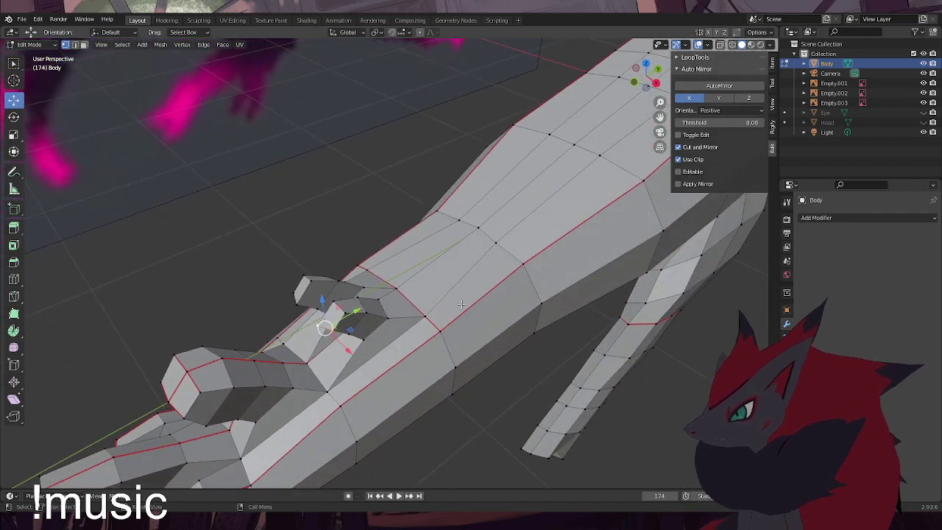
pyautogui.click(494, 432)
pyautogui.moveTo(494, 432); pyautogui.dragTo(486, 414, button='middle')
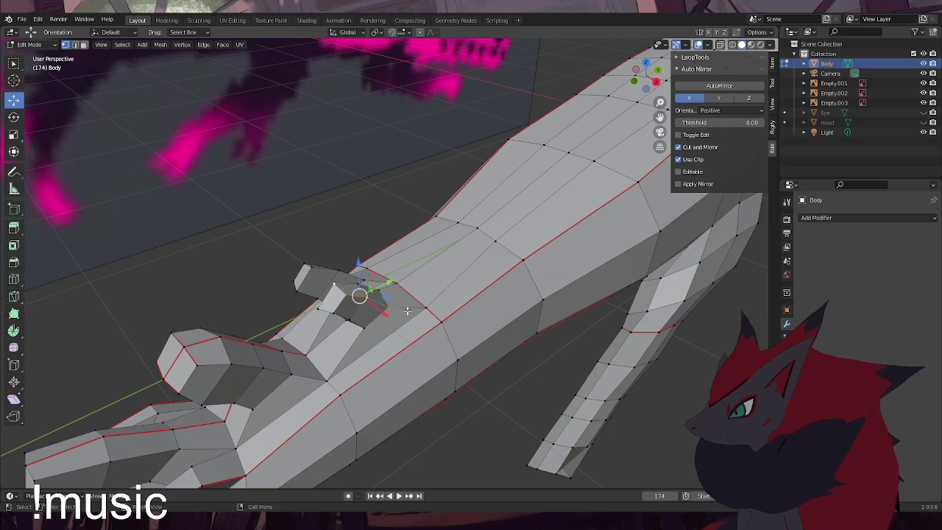
pyautogui.hotkey('ctrl', 'e')
pyautogui.click(409, 313)
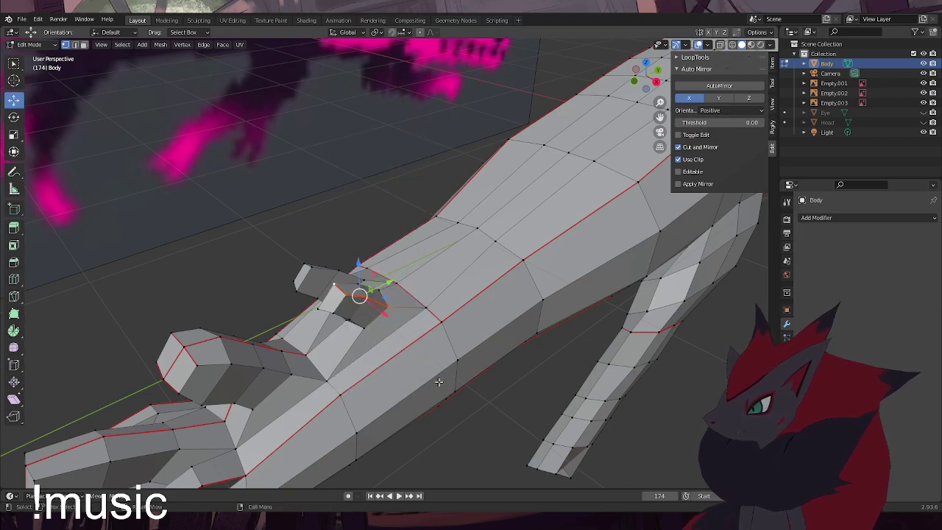
# Try marking the lower lengthwise edges and the tip edges of the same small front spike as seams
pyautogui.keyDown('shift'); pyautogui.click(353, 321); pyautogui.keyUp('shift')
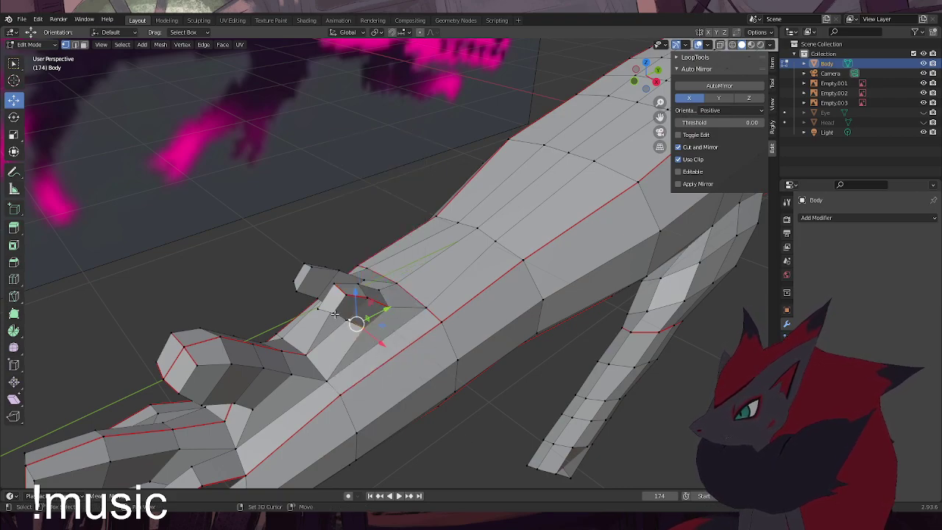
pyautogui.keyDown('shift'); pyautogui.click(320, 310); pyautogui.keyUp('shift')
pyautogui.hotkey('ctrl', 'e')
pyautogui.click(475, 375)
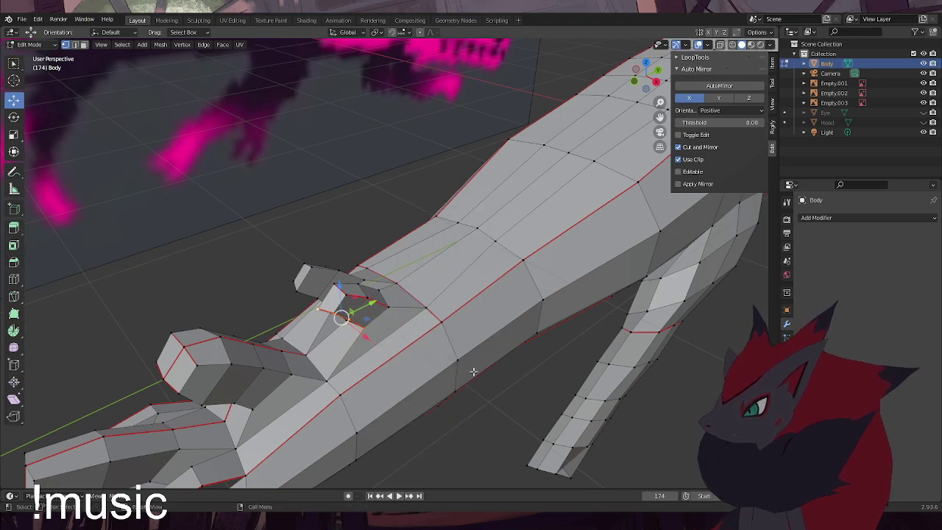
pyautogui.click(349, 297)
pyautogui.keyDown('shift'); pyautogui.click(334, 312); pyautogui.keyUp('shift')
pyautogui.hotkey('ctrl', 'e')
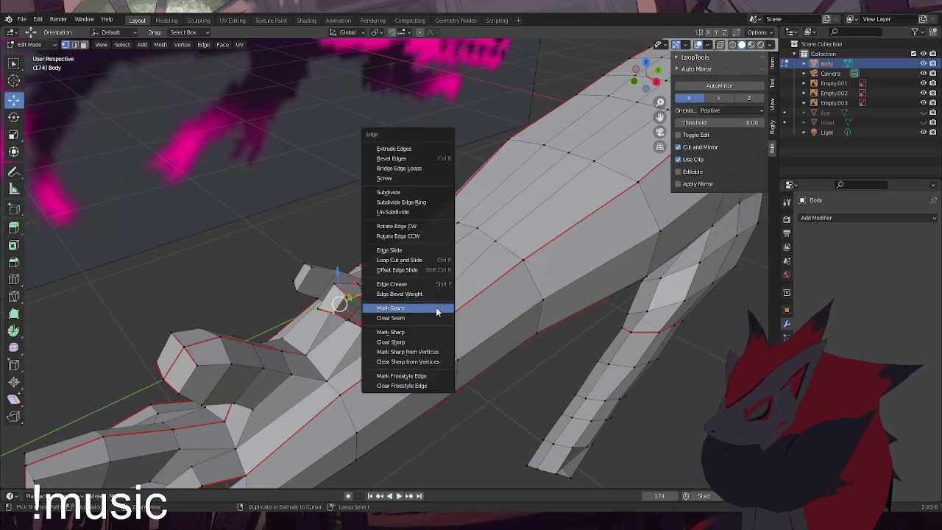
pyautogui.click(436, 307)
pyautogui.moveTo(436, 309); pyautogui.dragTo(415, 371, button='middle')
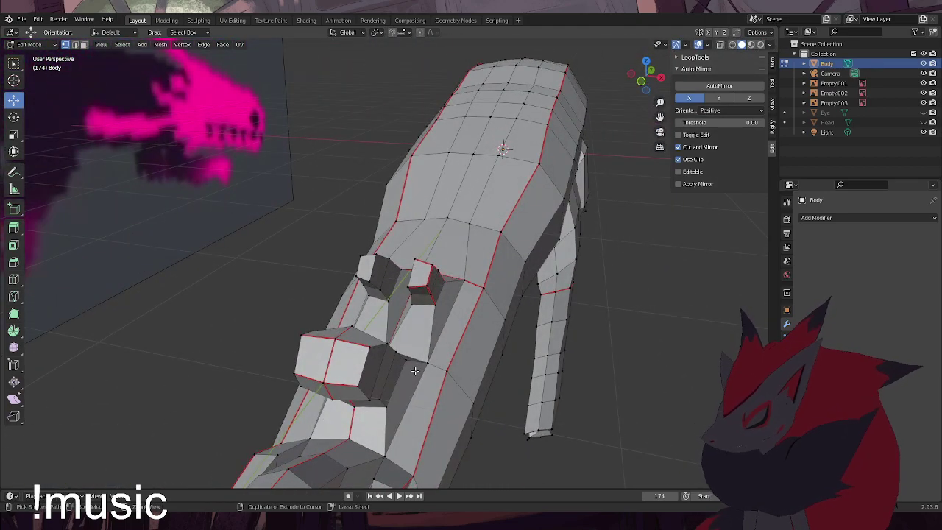
# Undo the last seam marks and selections on the small front spike's lower and tip edges
pyautogui.hotkey('ctrl', 'z')
pyautogui.hotkey('ctrl', 'z')
pyautogui.hotkey('ctrl', 'z')
pyautogui.hotkey('ctrl', 'z')
pyautogui.hotkey('ctrl', 'z')
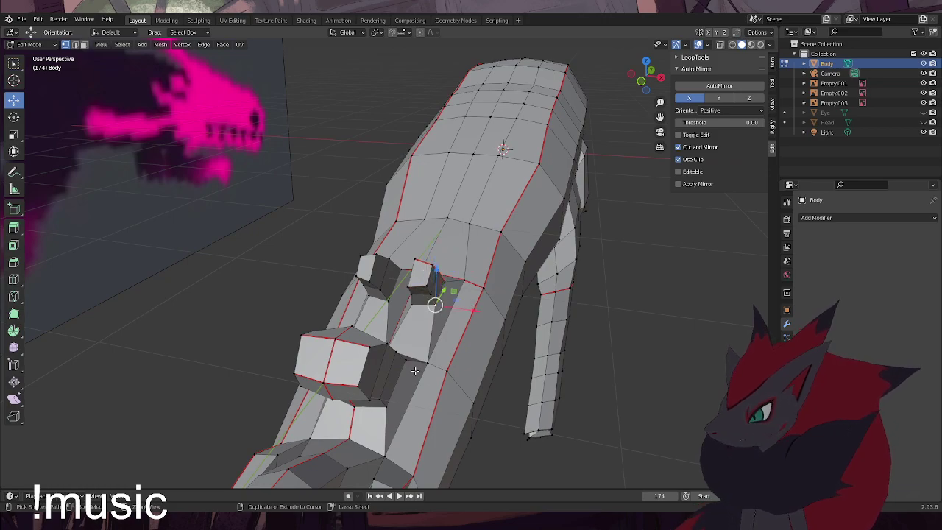
# Mark the small front spike's inner lower edges, from the centreline out to its tip, as a seam
pyautogui.moveTo(607, 360); pyautogui.dragTo(455, 327, button='middle')
pyautogui.keyDown('shift'); pyautogui.click(453, 317); pyautogui.keyUp('shift')
pyautogui.keyDown('shift'); pyautogui.click(460, 311); pyautogui.keyUp('shift')
pyautogui.keyDown('shift'); pyautogui.click(475, 311); pyautogui.keyUp('shift')
pyautogui.moveTo(480, 310); pyautogui.dragTo(461, 293, button='middle')
pyautogui.hotkey('ctrl', 'e')
pyautogui.click(547, 305)
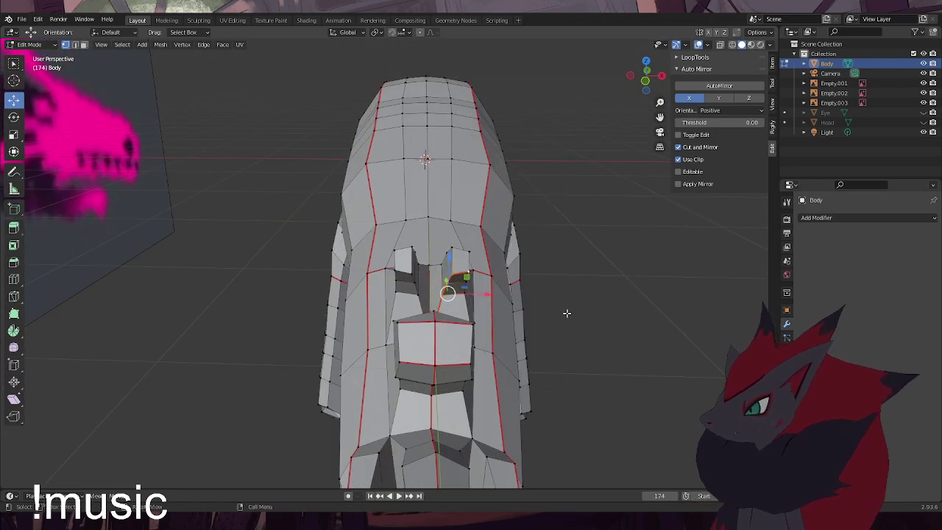
# Mark the inner edge of the small front spike's end face as a seam
pyautogui.click(447, 271)
pyautogui.moveTo(448, 260); pyautogui.dragTo(462, 286, button='middle')
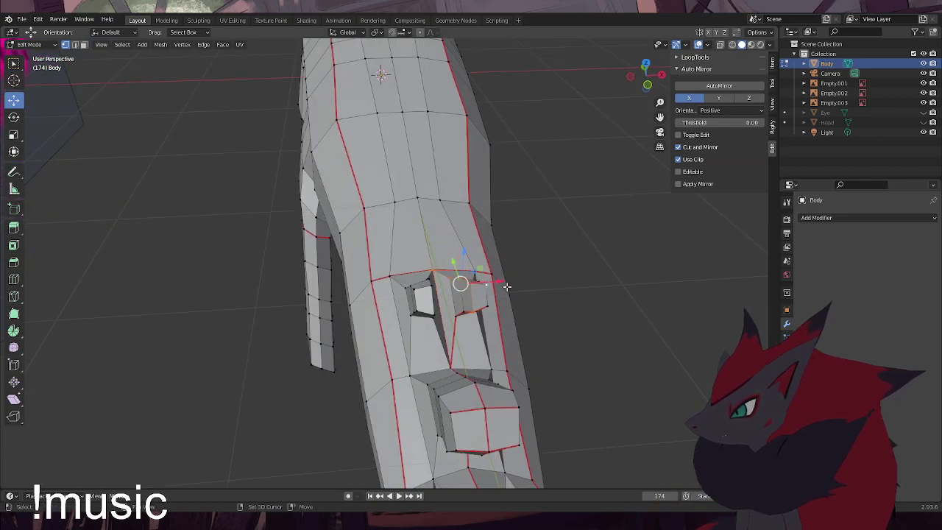
pyautogui.rightClick(502, 294)
pyautogui.press('Escape')
# Mark the upper edges of the opposite small front spike, from the centreline to its tip, as a seam
pyautogui.moveTo(614, 330); pyautogui.dragTo(438, 298, button='middle')
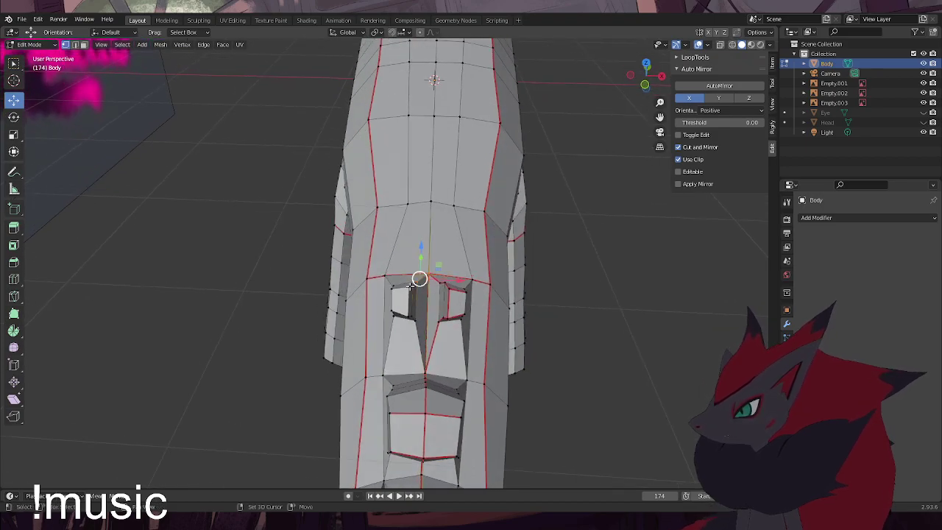
pyautogui.hotkey('ctrl', 'e')
pyautogui.click(455, 304)
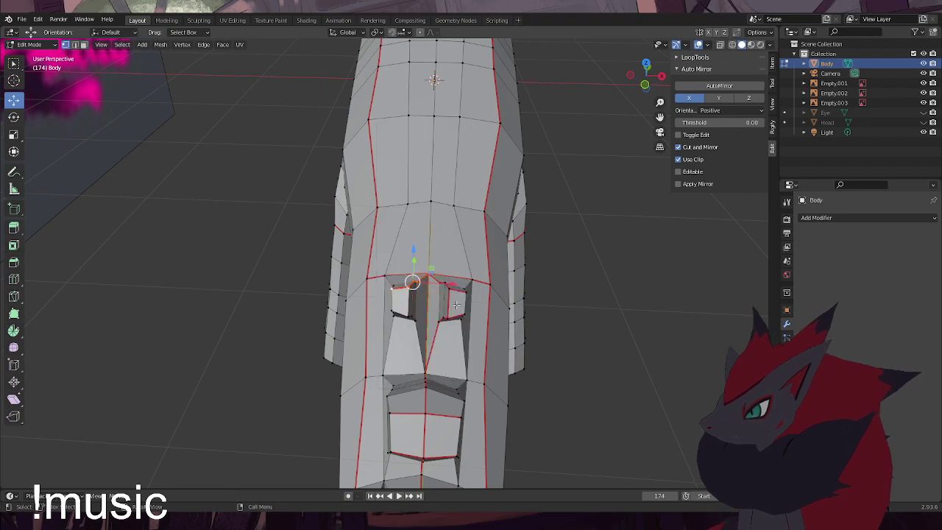
# Mark the lower tip edges of the opposite small front spike as a seam
pyautogui.click(415, 321)
pyautogui.keyDown('shift'); pyautogui.click(394, 312); pyautogui.keyUp('shift')
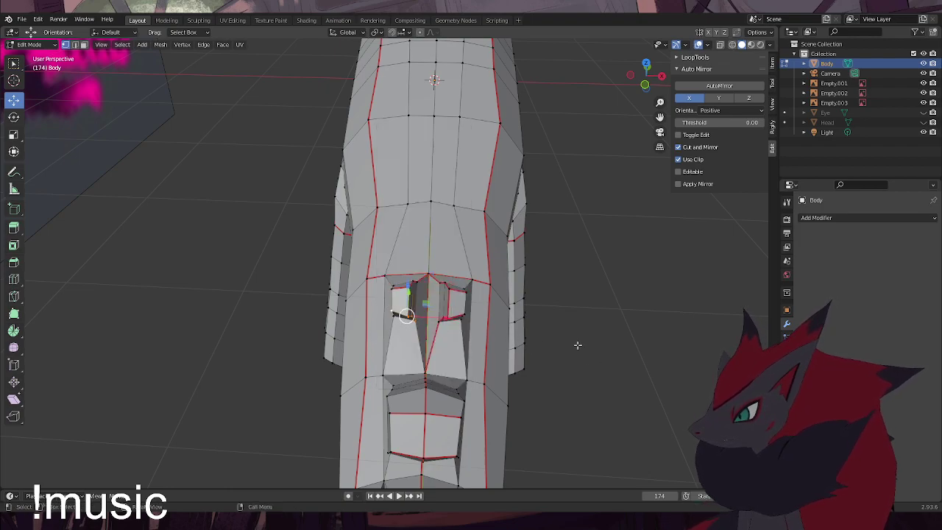
pyautogui.moveTo(552, 322); pyautogui.dragTo(371, 287, button='middle')
pyautogui.keyDown('shift'); pyautogui.click(361, 297); pyautogui.keyUp('shift')
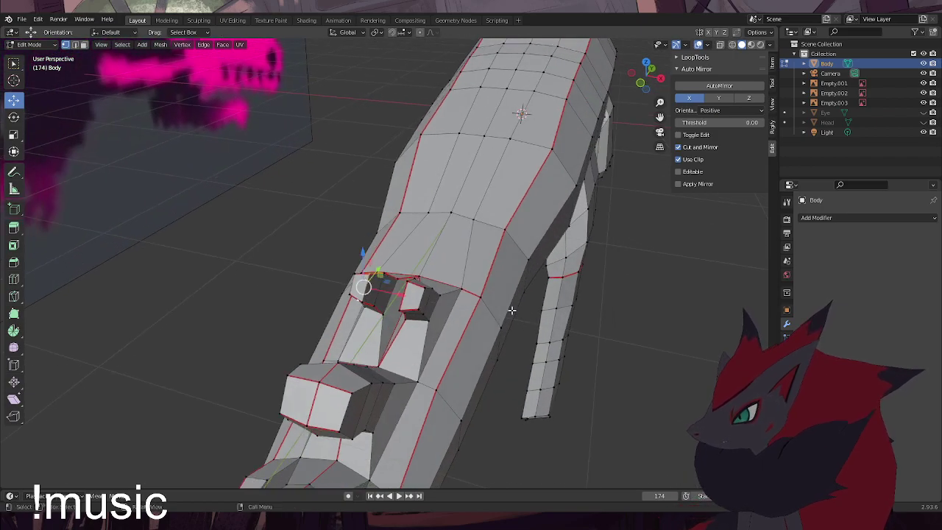
pyautogui.rightClick(511, 310)
# Mark the edge running from the opposite small front spike's inner lower corner down to the centreline as a seam
pyautogui.click(383, 314)
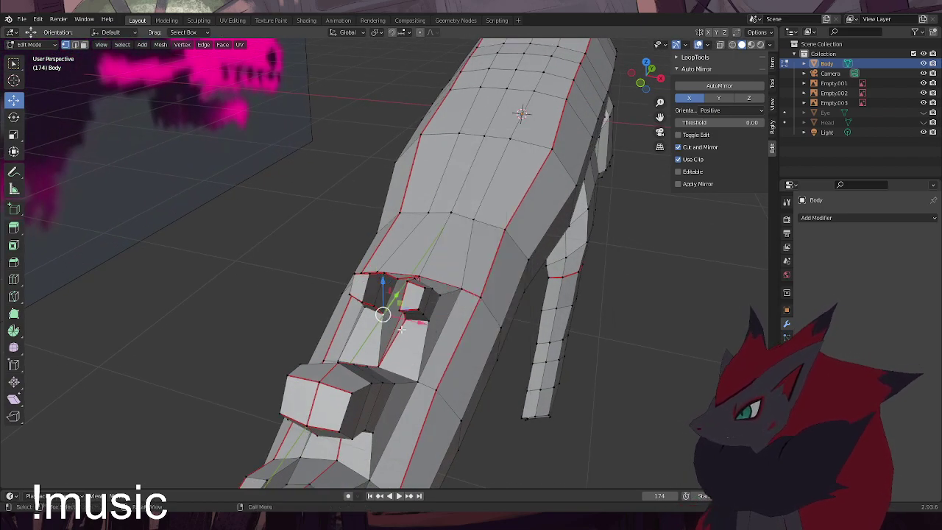
pyautogui.keyDown('shift'); pyautogui.click(380, 365); pyautogui.keyUp('shift')
pyautogui.hotkey('ctrl', 'e')
pyautogui.click(511, 350)
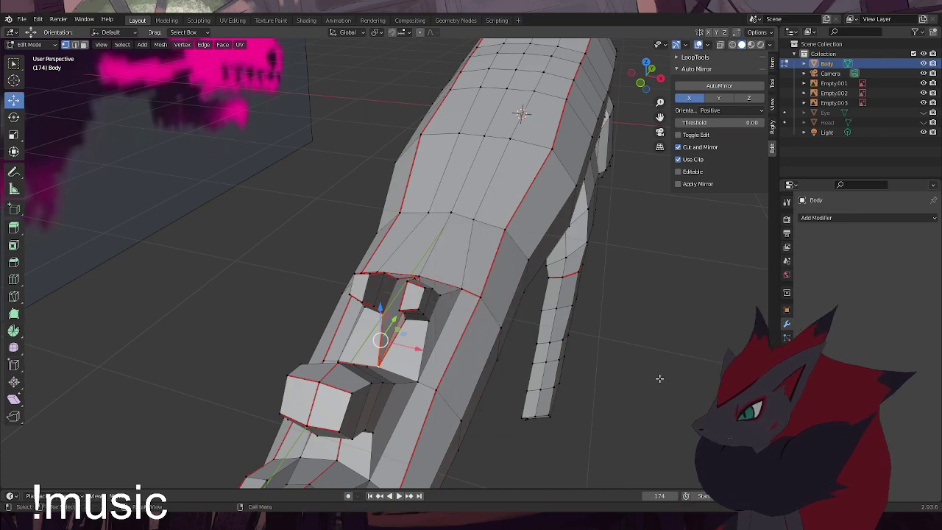
# Mark the upper and lower edges of the end face as seams on the central spike just before the large tail-end spike
pyautogui.moveTo(352, 324); pyautogui.dragTo(327, 315, button='middle')
pyautogui.click(417, 318)
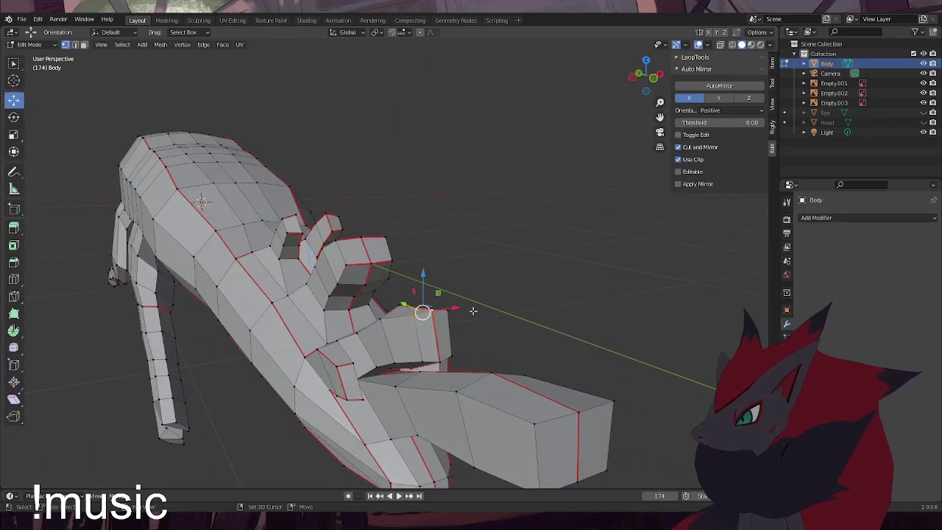
pyautogui.click(440, 307)
pyautogui.keyDown('shift'); pyautogui.click(453, 311); pyautogui.keyUp('shift')
pyautogui.hotkey('ctrl', 'e')
pyautogui.click(496, 310)
pyautogui.click(451, 356)
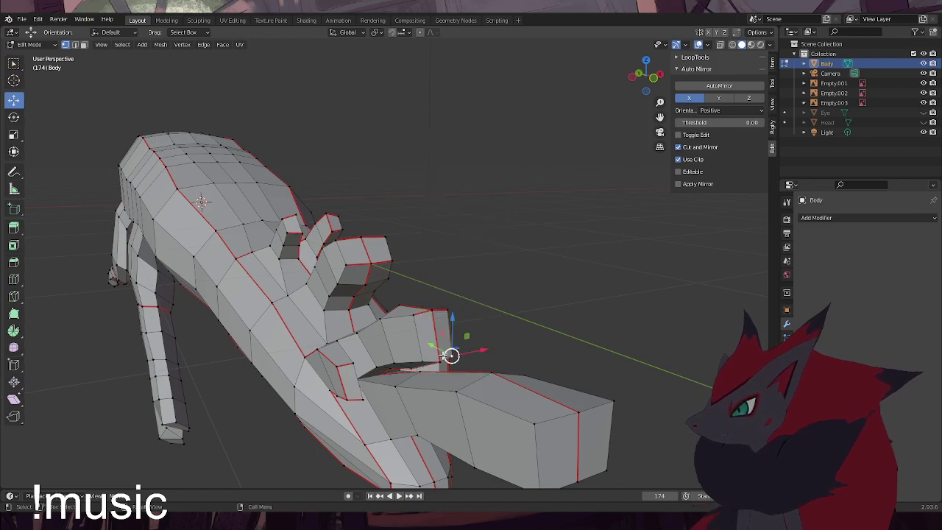
pyautogui.keyDown('shift'); pyautogui.click(424, 359); pyautogui.keyUp('shift')
pyautogui.hotkey('ctrl', 'e')
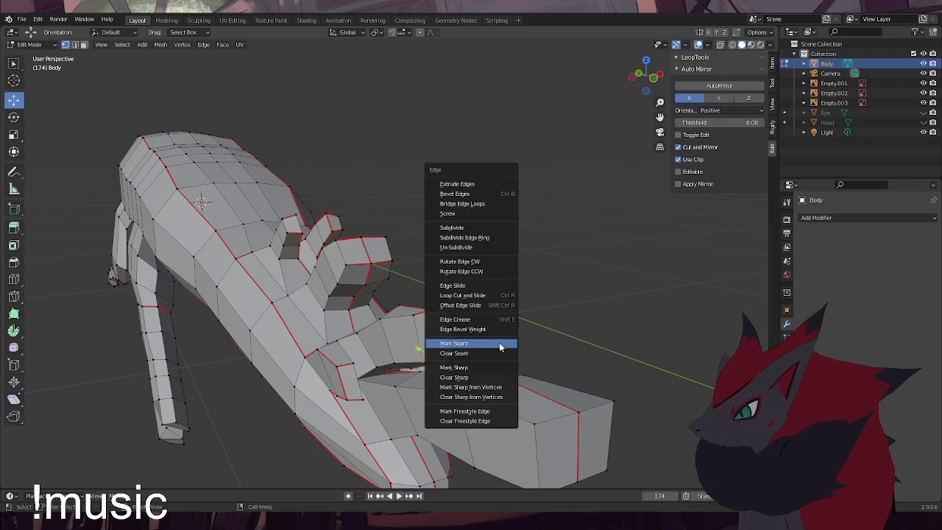
pyautogui.click(499, 344)
# Mark the upper and lower edges of the large tail-end spike's end face as seams
pyautogui.moveTo(572, 316); pyautogui.dragTo(409, 378, button='middle')
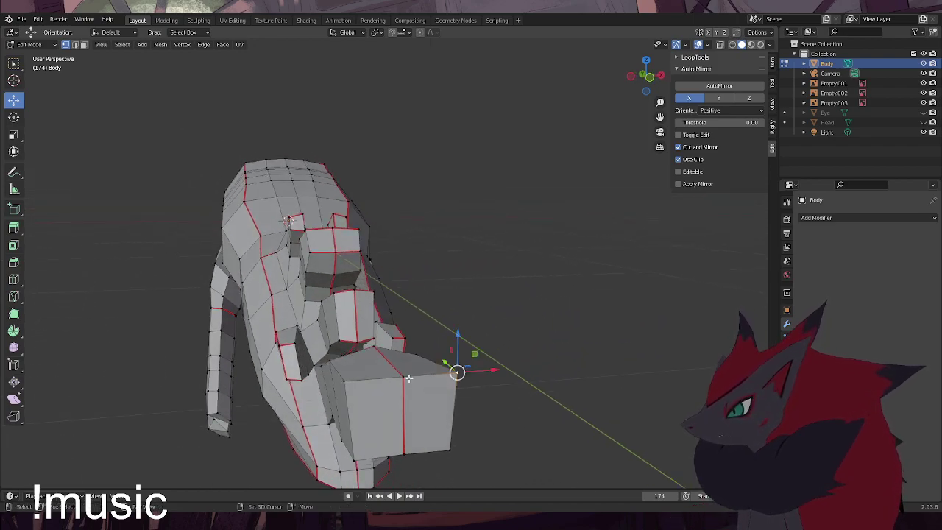
pyautogui.hotkey('ctrl', 'e')
pyautogui.click(486, 335)
pyautogui.click(442, 451)
pyautogui.keyDown('shift'); pyautogui.click(404, 453); pyautogui.keyUp('shift')
pyautogui.hotkey('ctrl', 'e')
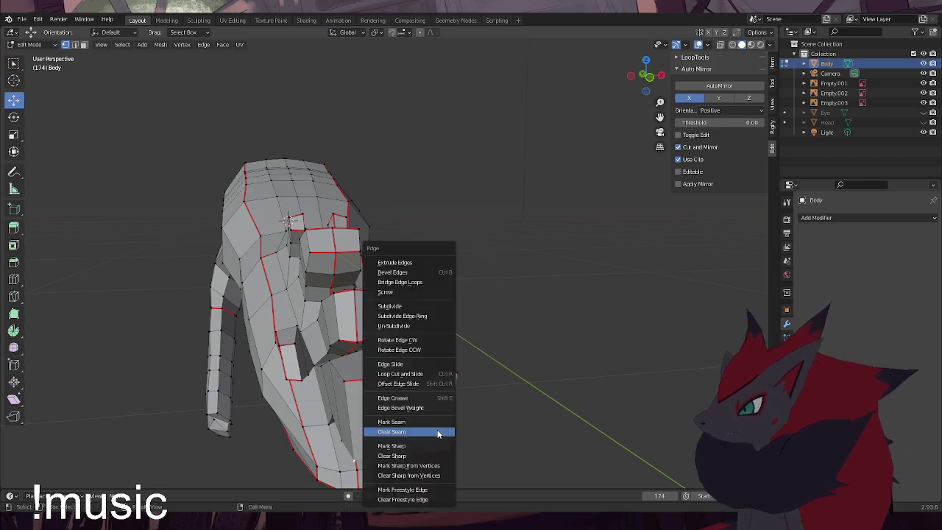
pyautogui.click(440, 423)
pyautogui.hotkey('ctrl', 'e')
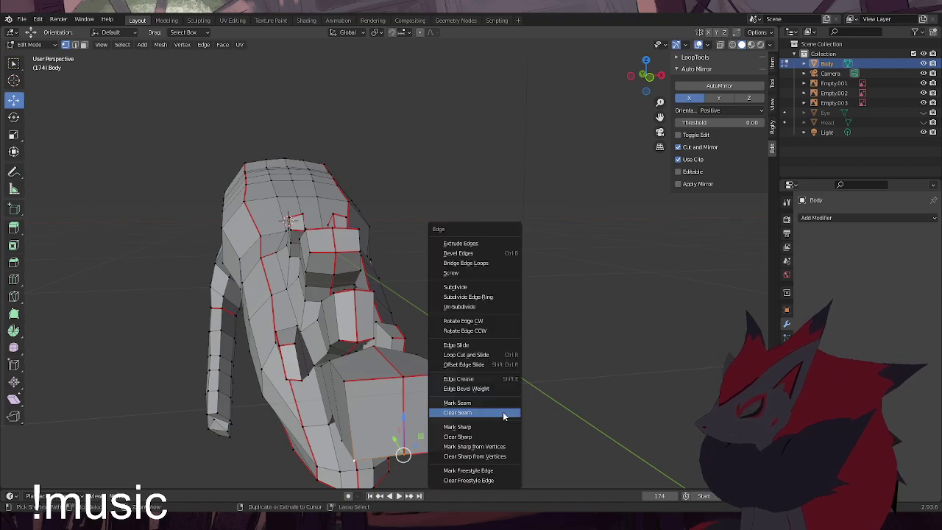
pyautogui.click(506, 403)
# Select the corner vertices of the large tail-end spike's end face and scale them
pyautogui.click(554, 404)
pyautogui.keyDown('shift'); pyautogui.click(456, 374); pyautogui.keyUp('shift')
pyautogui.keyDown('shift'); pyautogui.click(344, 381); pyautogui.keyUp('shift')
pyautogui.keyDown('shift'); pyautogui.click(355, 460); pyautogui.keyUp('shift')
pyautogui.press('s')
pyautogui.click(654, 413)
pyautogui.click(551, 351)
# Mark the edges around the top of one hind leg, where it joins the body, as a seam and clear the selection
pyautogui.scroll(-3, 522, 356)
pyautogui.moveTo(495, 362); pyautogui.dragTo(409, 314, button='middle')
pyautogui.scroll(-3, 435, 350)
pyautogui.moveTo(384, 276); pyautogui.dragTo(462, 245, button='middle')
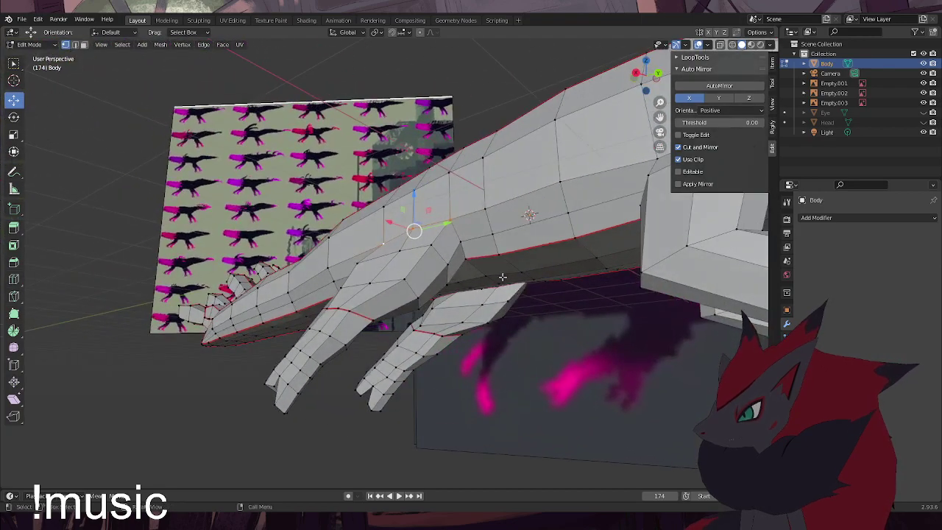
pyautogui.keyDown('alt'); pyautogui.click(463, 239); pyautogui.keyUp('alt')
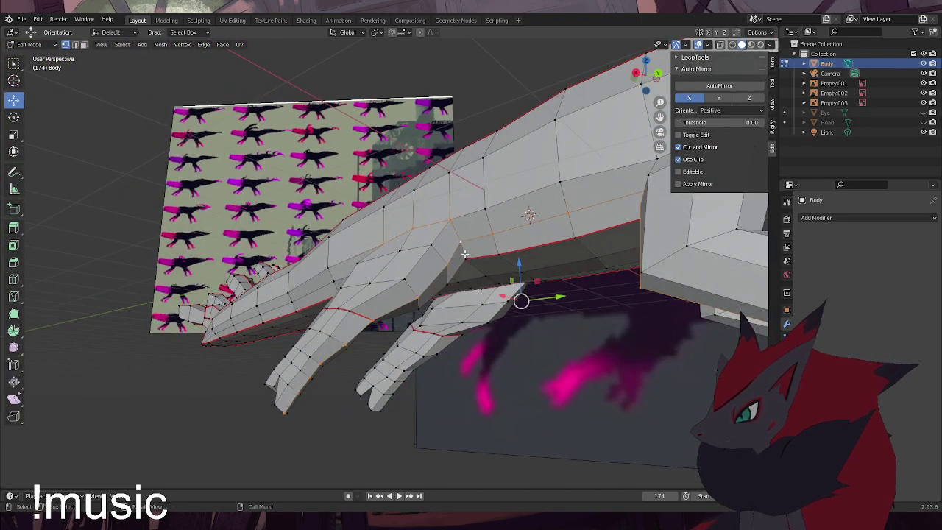
pyautogui.keyDown('alt'); pyautogui.click(451, 243); pyautogui.keyUp('alt')
pyautogui.keyDown('alt'); pyautogui.click(472, 241); pyautogui.keyUp('alt')
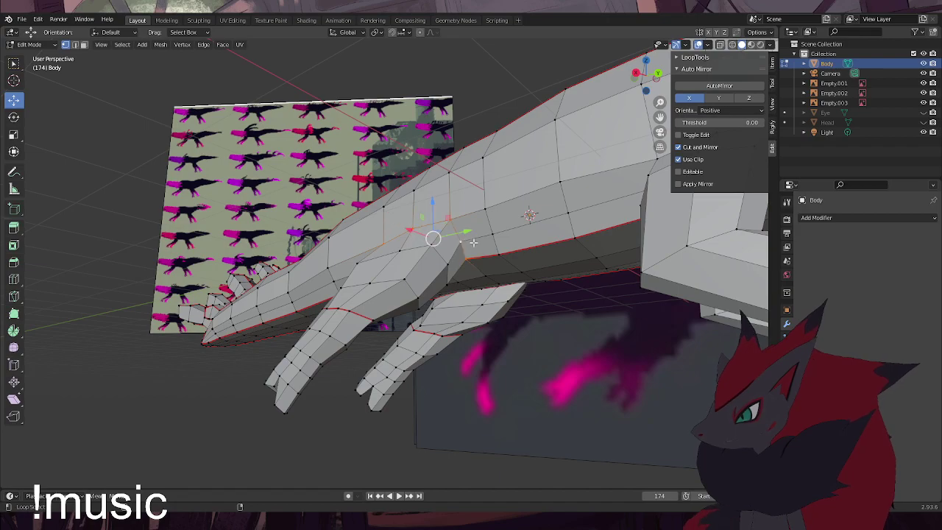
pyautogui.moveTo(465, 276); pyautogui.dragTo(483, 302, button='middle')
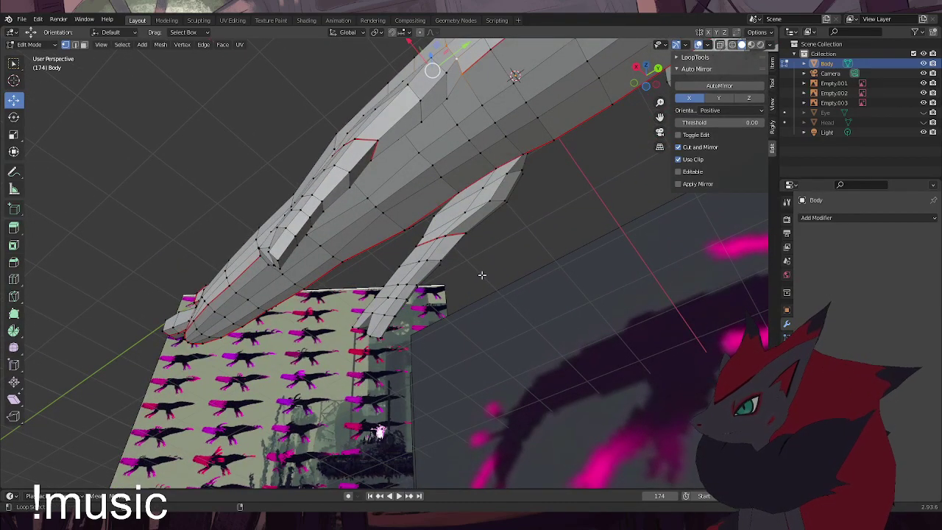
pyautogui.moveTo(485, 212); pyautogui.dragTo(485, 148, button='middle')
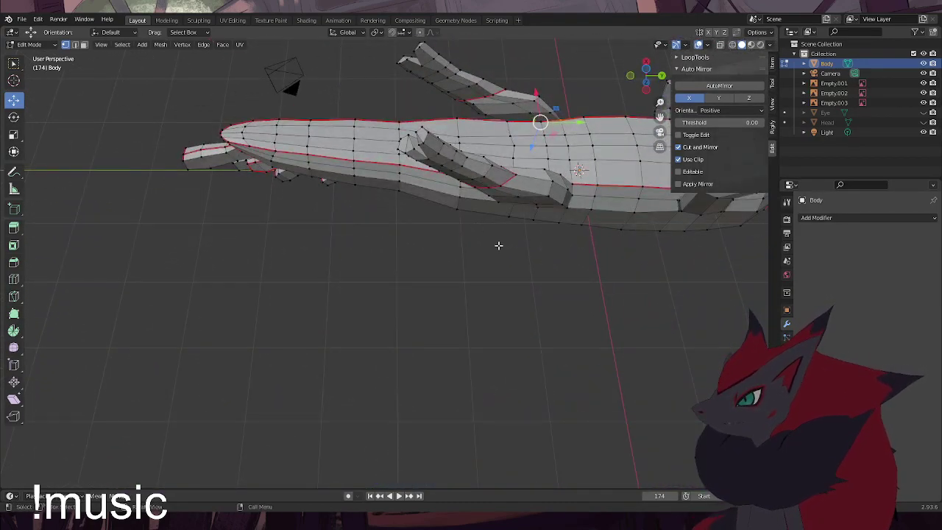
pyautogui.moveTo(485, 238); pyautogui.dragTo(383, 317, button='middle')
pyautogui.scroll(4, 346, 436)
pyautogui.moveTo(352, 246); pyautogui.dragTo(342, 190, button='middle')
pyautogui.keyDown('alt'); pyautogui.keyDown('shift'); pyautogui.click(255, 176); pyautogui.keyUp('shift'); pyautogui.keyUp('alt')
pyautogui.hotkey('ctrl', 'z')
pyautogui.scroll(2, 264, 193)
pyautogui.scroll(1, 263, 193)
pyautogui.keyDown('shift'); pyautogui.moveTo(282, 154); pyautogui.dragTo(361, 261, button='middle'); pyautogui.keyUp('shift')
pyautogui.scroll(1, 294, 243)
pyautogui.moveTo(276, 228); pyautogui.dragTo(246, 244, button='middle')
pyautogui.scroll(1, 246, 244)
pyautogui.keyDown('shift'); pyautogui.click(199, 199); pyautogui.keyUp('shift')
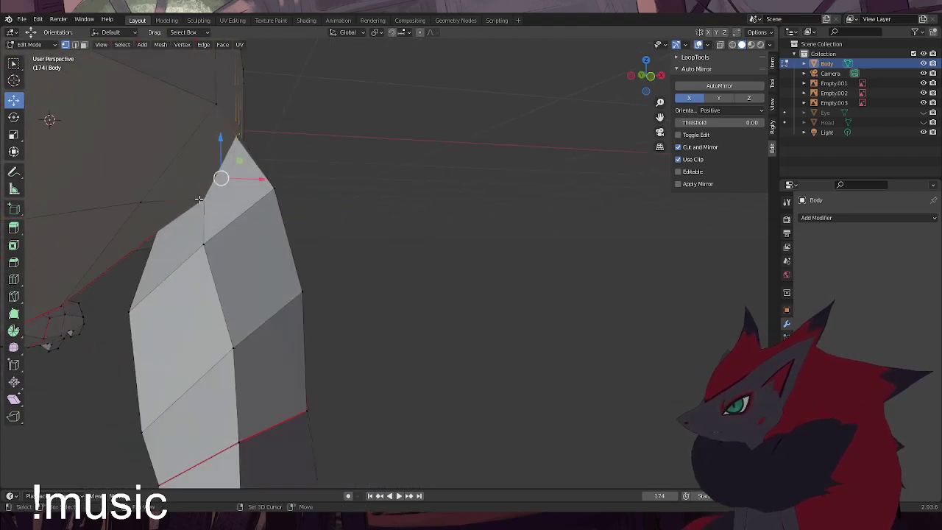
pyautogui.moveTo(204, 214); pyautogui.dragTo(261, 218, button='middle')
pyautogui.keyDown('shift'); pyautogui.click(138, 228); pyautogui.keyUp('shift')
pyautogui.moveTo(430, 214); pyautogui.dragTo(322, 186, button='middle')
pyautogui.hotkey('ctrl', 'e')
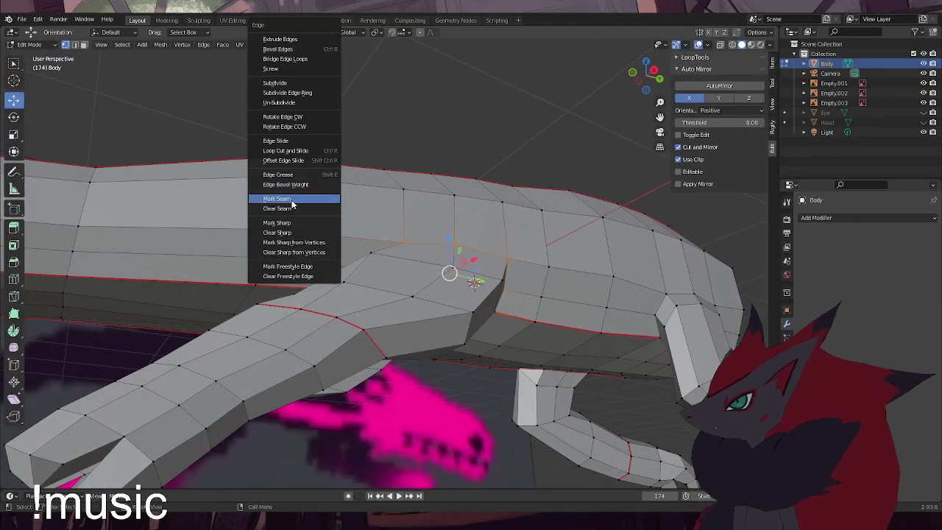
pyautogui.click(292, 206)
pyautogui.hotkey('alt', 'a')
# Mark the edges around the top of the front leg on the same side, where it joins the body, as a seam
pyautogui.moveTo(466, 362); pyautogui.dragTo(537, 170, button='middle')
pyautogui.click(417, 293)
pyautogui.hotkey('ctrl', 'e')
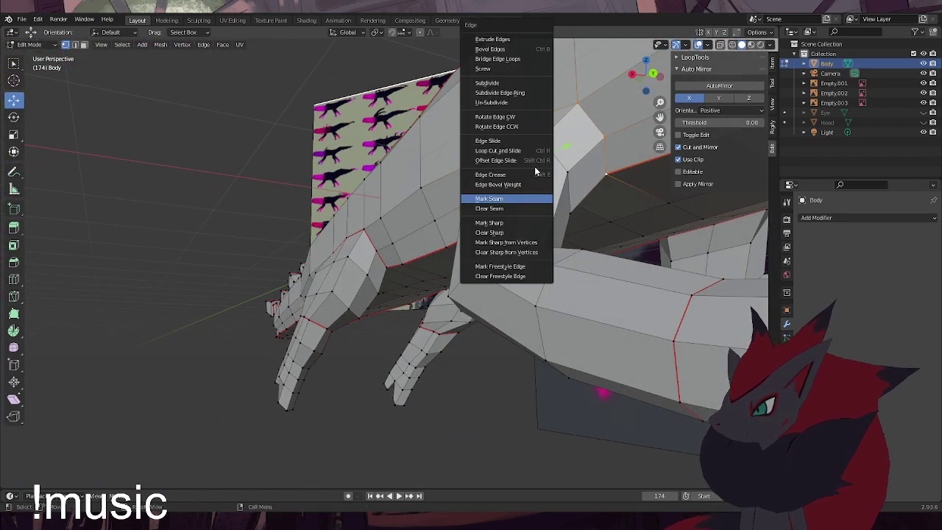
pyautogui.click(508, 201)
# Mark the edges where the opposite front leg joins the body as a seam
pyautogui.moveTo(576, 222); pyautogui.dragTo(315, 188, button='middle')
pyautogui.click(319, 174)
pyautogui.keyDown('alt'); pyautogui.click(335, 188); pyautogui.keyUp('alt')
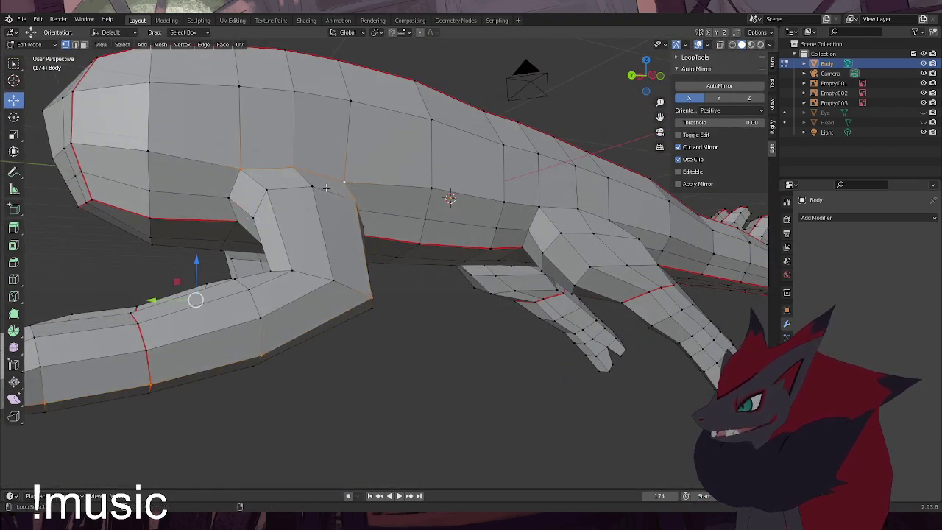
pyautogui.click(451, 267)
pyautogui.keyDown('alt'); pyautogui.keyDown('shift'); pyautogui.click(240, 183); pyautogui.keyUp('shift'); pyautogui.keyUp('alt')
pyautogui.keyDown('alt'); pyautogui.keyDown('shift'); pyautogui.click(315, 175); pyautogui.keyUp('shift'); pyautogui.keyUp('alt')
pyautogui.moveTo(349, 207); pyautogui.dragTo(324, 266, button='middle')
pyautogui.scroll(1, 312, 263)
pyautogui.hotkey('ctrl', 'e')
pyautogui.click(326, 270)
# Mark the edges where the opposite hind leg joins the body as a seam
pyautogui.click(474, 249)
pyautogui.moveTo(474, 251); pyautogui.dragTo(473, 265, button='middle')
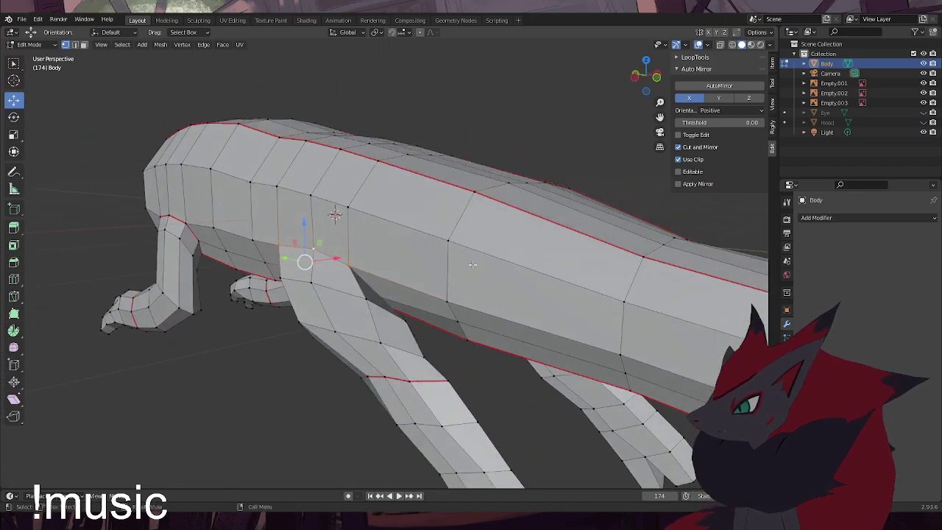
pyautogui.moveTo(384, 293); pyautogui.dragTo(348, 351, button='middle')
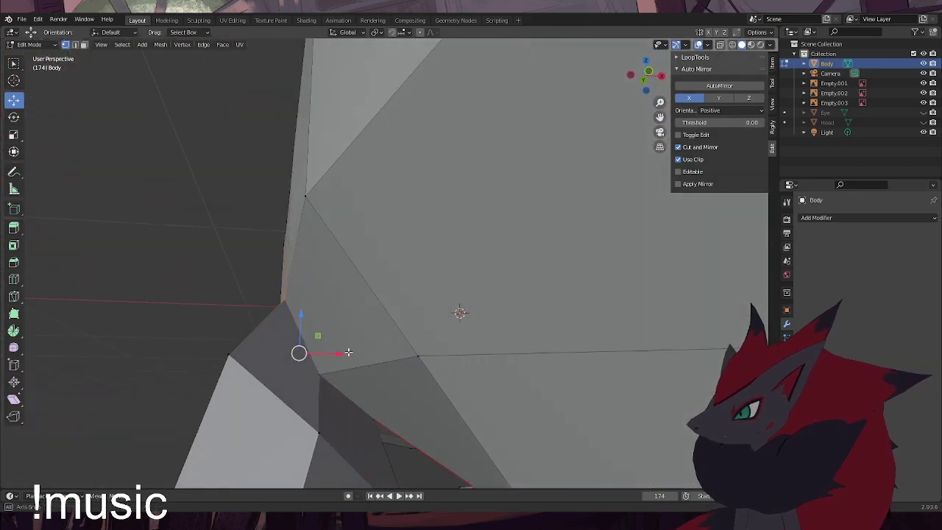
pyautogui.keyDown('alt'); pyautogui.keyDown('shift'); pyautogui.click(308, 354); pyautogui.keyUp('shift'); pyautogui.keyUp('alt')
pyautogui.hotkey('ctrl', 'e')
pyautogui.click(310, 360)
pyautogui.moveTo(266, 372); pyautogui.dragTo(307, 397, button='middle')
pyautogui.click(307, 434)
pyautogui.scroll(-6, 313, 432)
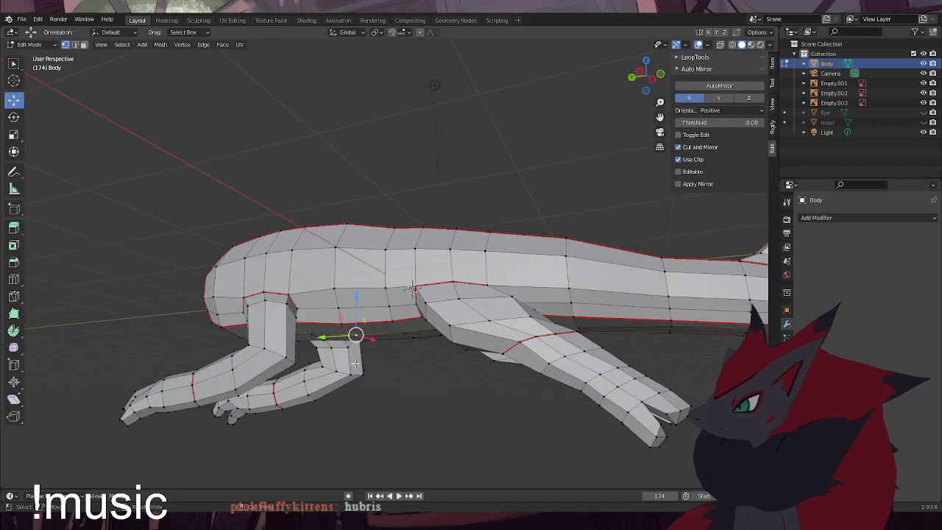
# Select the lengthwise edge loops running along the undersides of the front and hind legs
pyautogui.moveTo(370, 366); pyautogui.dragTo(395, 358, button='middle')
pyautogui.hotkey('alt', 'h')
pyautogui.scroll(3, 394, 358)
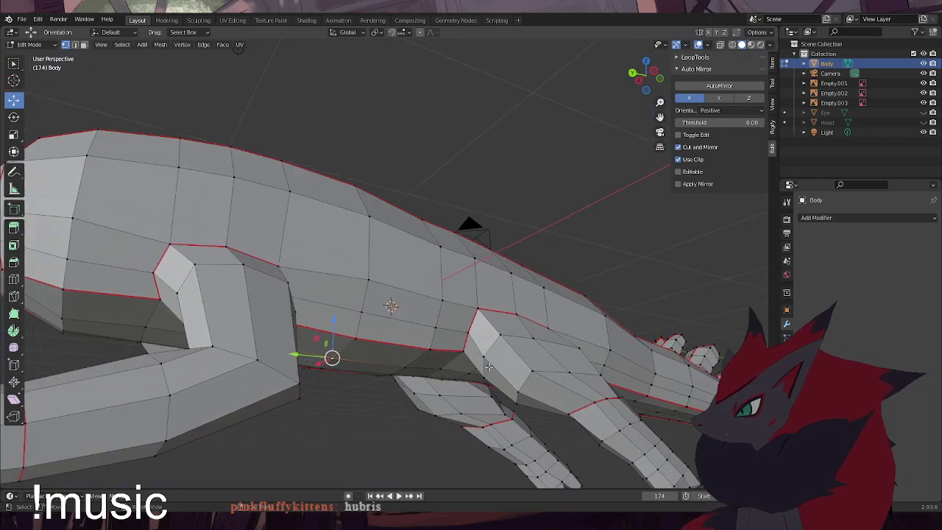
pyautogui.scroll(2, 537, 383)
pyautogui.keyDown('shift'); pyautogui.moveTo(537, 384); pyautogui.dragTo(434, 269, button='middle'); pyautogui.keyUp('shift')
pyautogui.keyDown('shift'); pyautogui.click(411, 258); pyautogui.keyUp('shift')
pyautogui.keyDown('alt'); pyautogui.keyDown('shift'); pyautogui.click(395, 246); pyautogui.keyUp('shift'); pyautogui.keyUp('alt')
pyautogui.moveTo(452, 304); pyautogui.dragTo(345, 353, button='middle')
pyautogui.keyDown('alt'); pyautogui.keyDown('shift'); pyautogui.click(362, 256); pyautogui.keyUp('shift'); pyautogui.keyUp('alt')
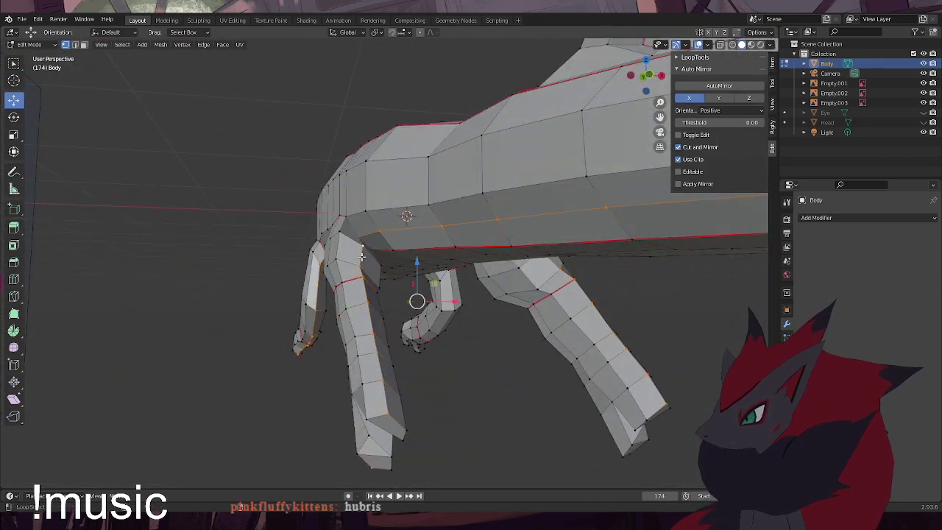
# Turn on X-ray display and deselect the parts of the edge loops that run along the tail
pyautogui.moveTo(405, 297); pyautogui.dragTo(442, 247, button='middle')
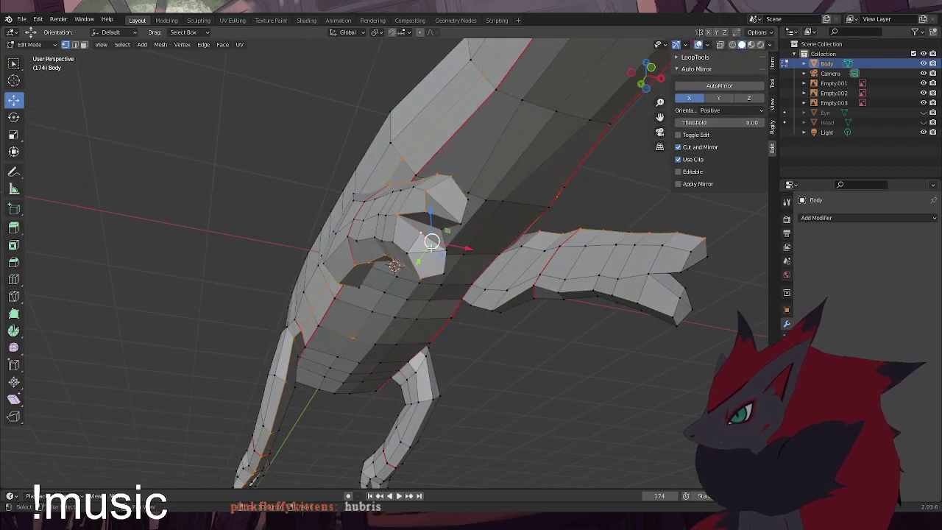
pyautogui.moveTo(417, 258); pyautogui.dragTo(517, 322, button='middle')
pyautogui.moveTo(494, 358); pyautogui.dragTo(491, 354, button='middle')
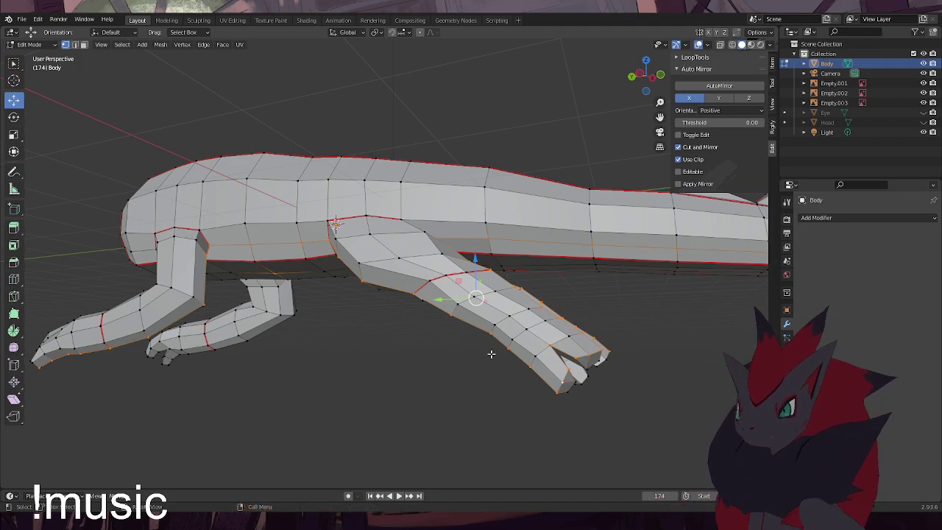
pyautogui.scroll(4, 584, 357)
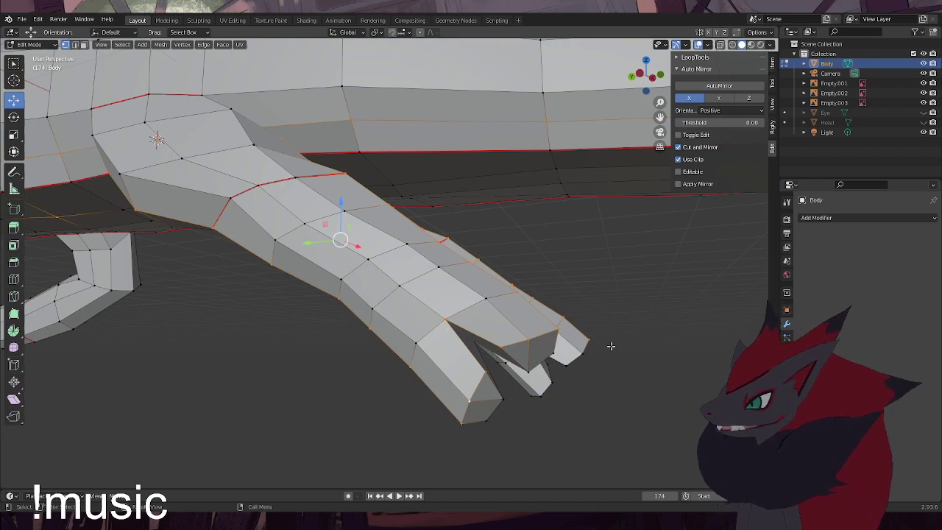
pyautogui.scroll(-5, 603, 335)
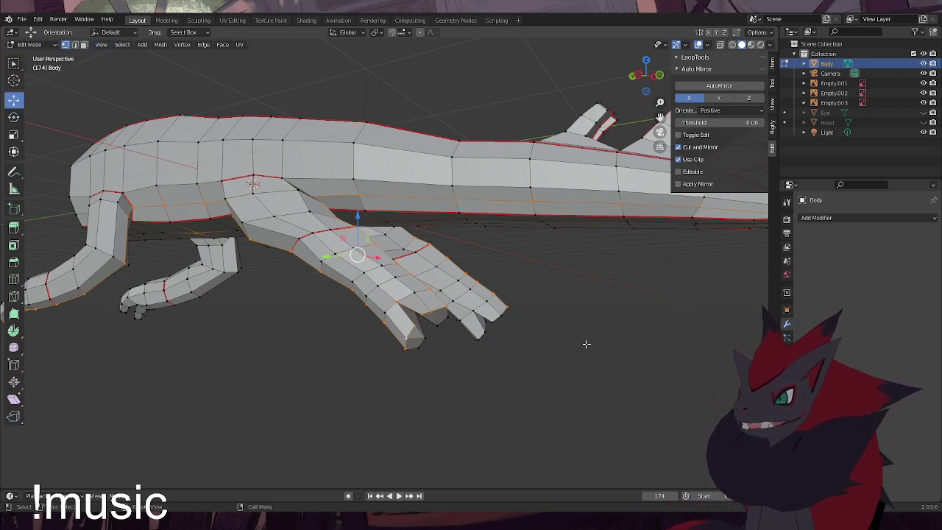
pyautogui.moveTo(407, 335); pyautogui.dragTo(424, 328, button='middle')
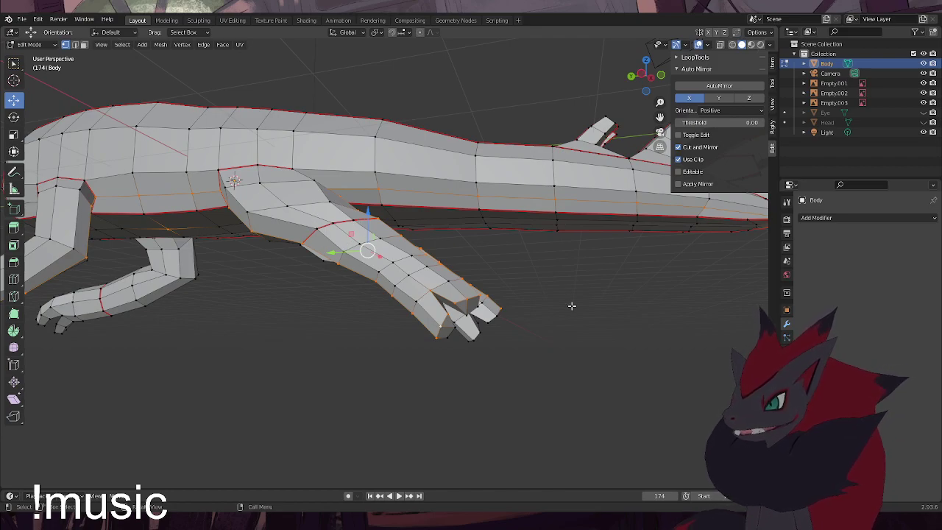
pyautogui.click(720, 46)
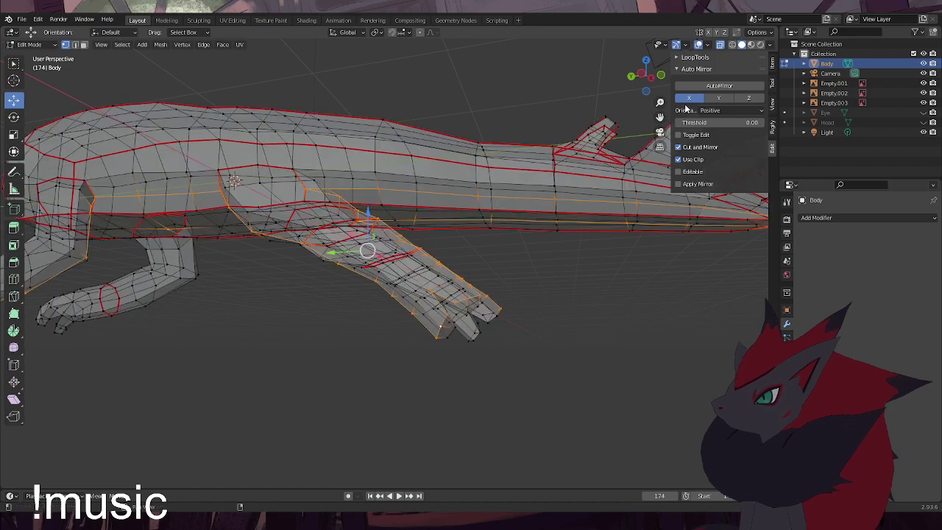
pyautogui.scroll(-3, 567, 305)
pyautogui.keyDown('ctrl'); pyautogui.moveTo(660, 288); pyautogui.dragTo(473, 166); pyautogui.keyUp('ctrl')
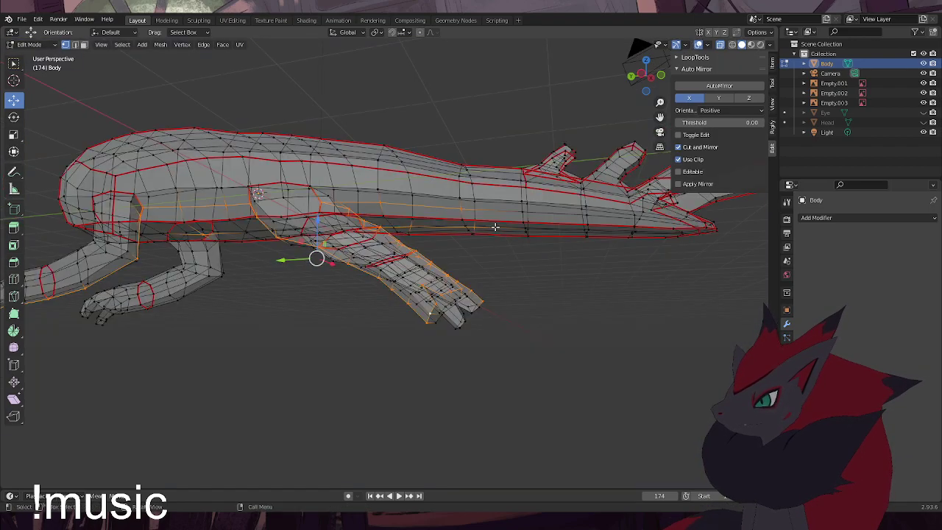
pyautogui.moveTo(497, 218); pyautogui.dragTo(419, 158)
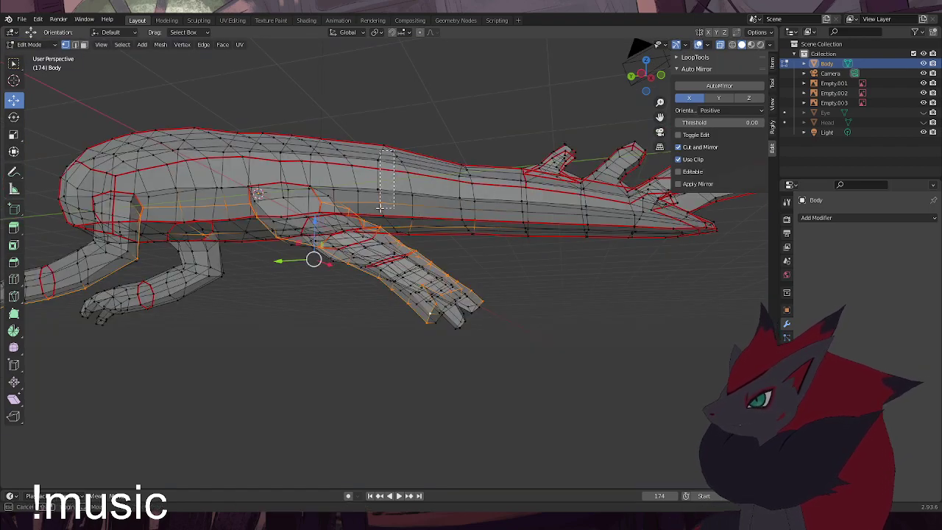
# Deselect the loop edges on the far hind leg and along the torso between the front and hind legs
pyautogui.moveTo(464, 210); pyautogui.dragTo(405, 148, button='middle')
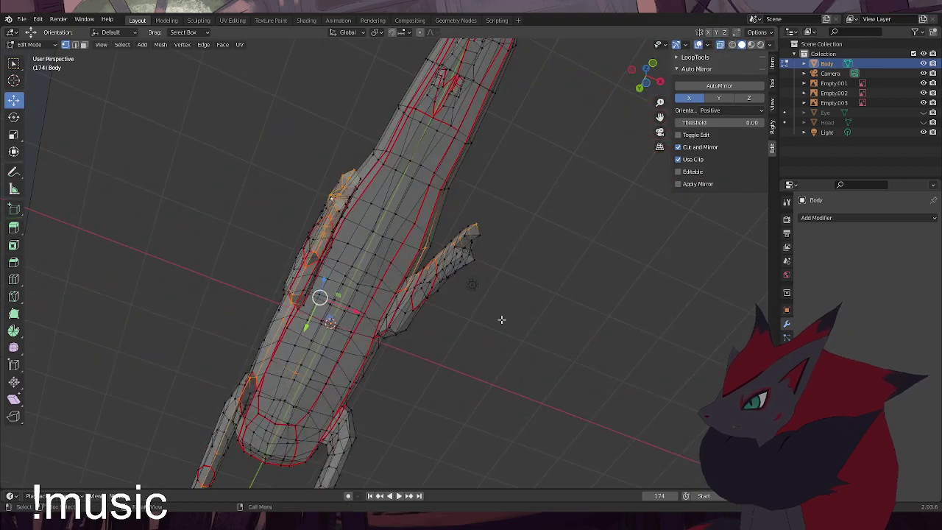
pyautogui.moveTo(533, 362); pyautogui.dragTo(398, 190)
pyautogui.moveTo(404, 214); pyautogui.dragTo(315, 129, button='middle')
pyautogui.keyDown('shift'); pyautogui.moveTo(332, 253); pyautogui.dragTo(524, 245, button='middle'); pyautogui.keyUp('shift')
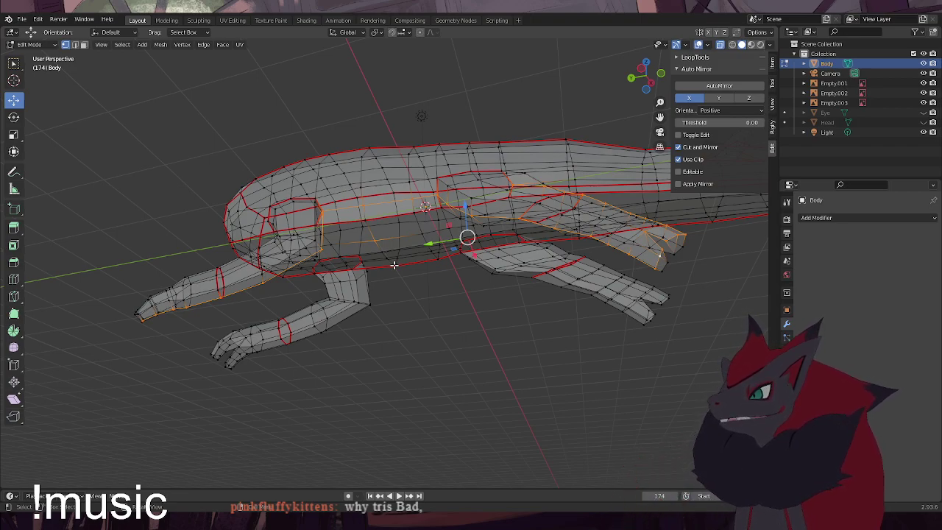
pyautogui.keyDown('ctrl'); pyautogui.moveTo(425, 270); pyautogui.dragTo(370, 184); pyautogui.keyUp('ctrl')
pyautogui.keyDown('ctrl'); pyautogui.moveTo(388, 252); pyautogui.dragTo(349, 195); pyautogui.keyUp('ctrl')
pyautogui.moveTo(358, 224); pyautogui.dragTo(415, 280, button='middle')
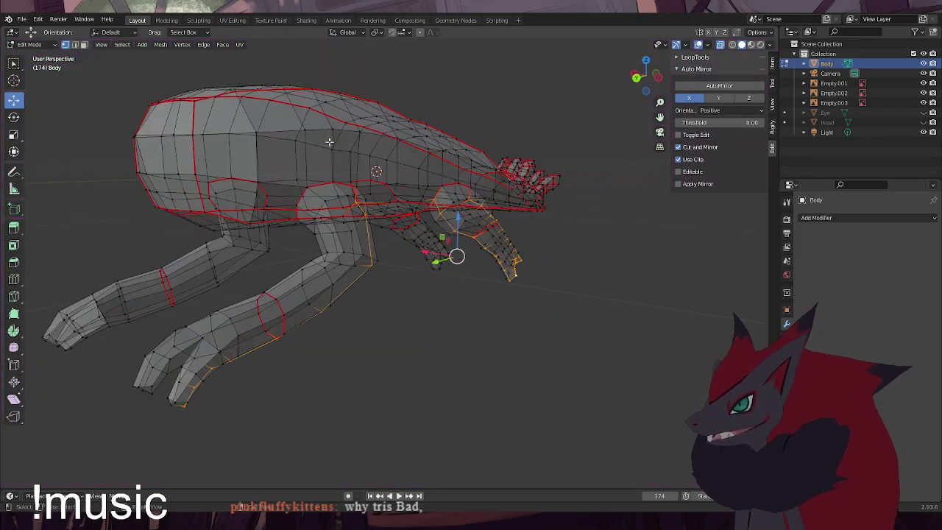
# Return to editing the body mesh with X-ray display off and the Eye and Head objects hidden
pyautogui.click(52, 44)
pyautogui.click(33, 47)
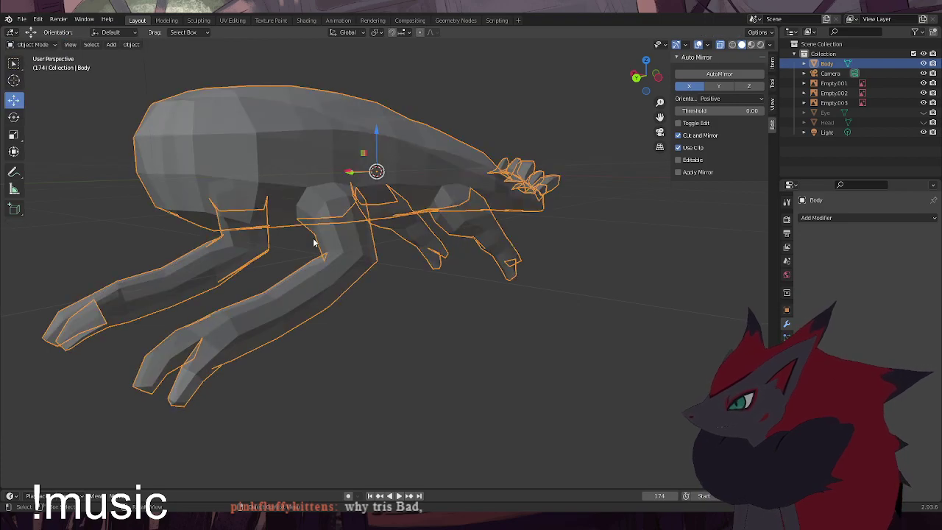
pyautogui.press('Tab')
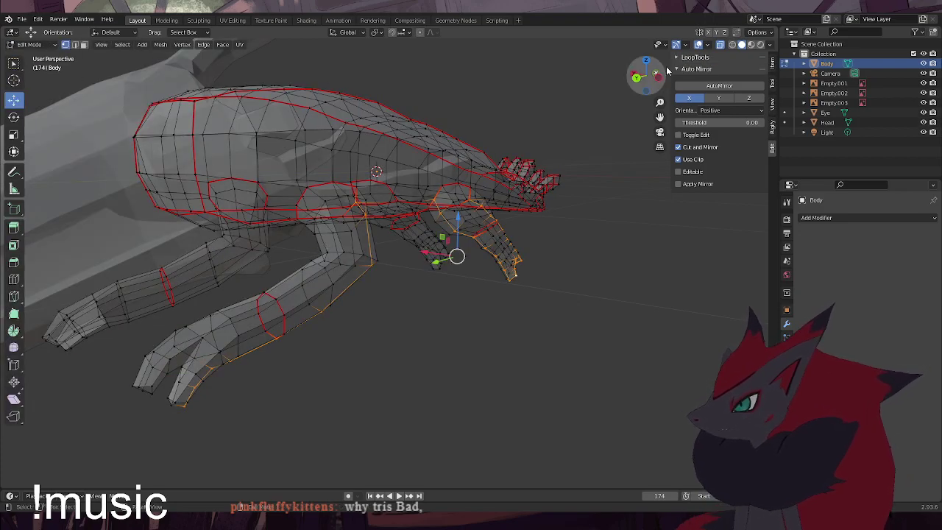
pyautogui.click(721, 47)
pyautogui.moveTo(389, 280); pyautogui.dragTo(352, 292, button='middle')
pyautogui.scroll(2, 377, 302)
pyautogui.scroll(-2, 379, 284)
pyautogui.click(924, 113)
pyautogui.click(925, 123)
# Extend the hind-leg edge selection with the lengthwise edges of the same-side front leg down to the toe, mark it as a seam, and deselect everything
pyautogui.moveTo(440, 173)
pyautogui.mouseDown(button='middle')
pyautogui.moveTo(456, 177)
pyautogui.moveTo(443, 181)
pyautogui.mouseUp(button='middle')
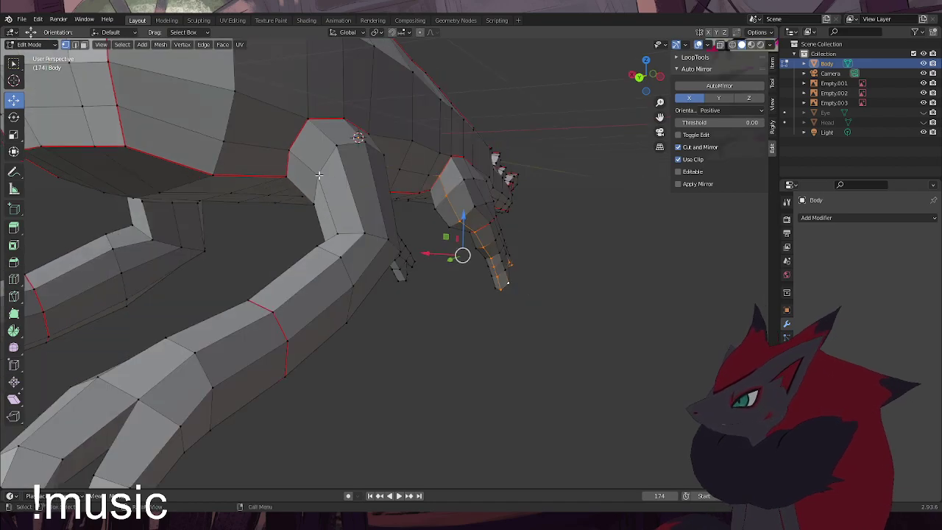
pyautogui.keyDown('shift'); pyautogui.click(317, 174); pyautogui.keyUp('shift')
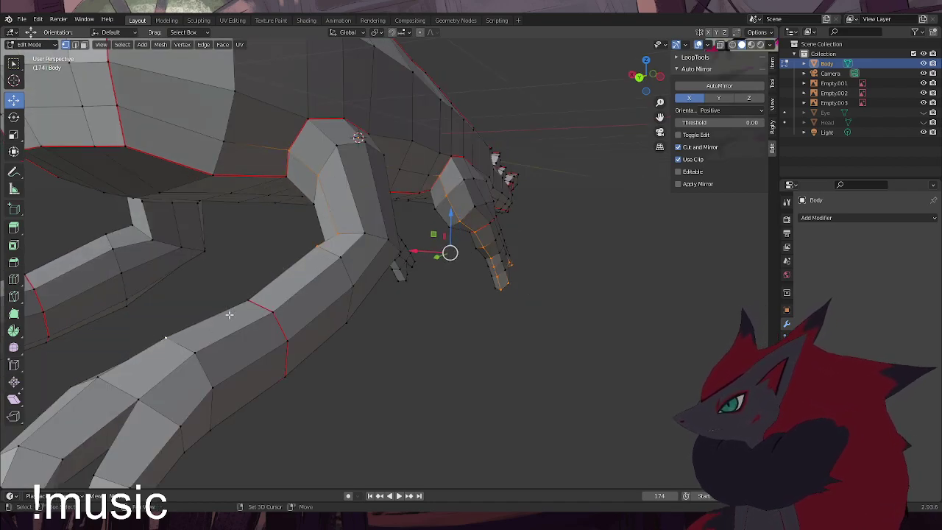
pyautogui.moveTo(393, 316); pyautogui.dragTo(414, 315, button='middle')
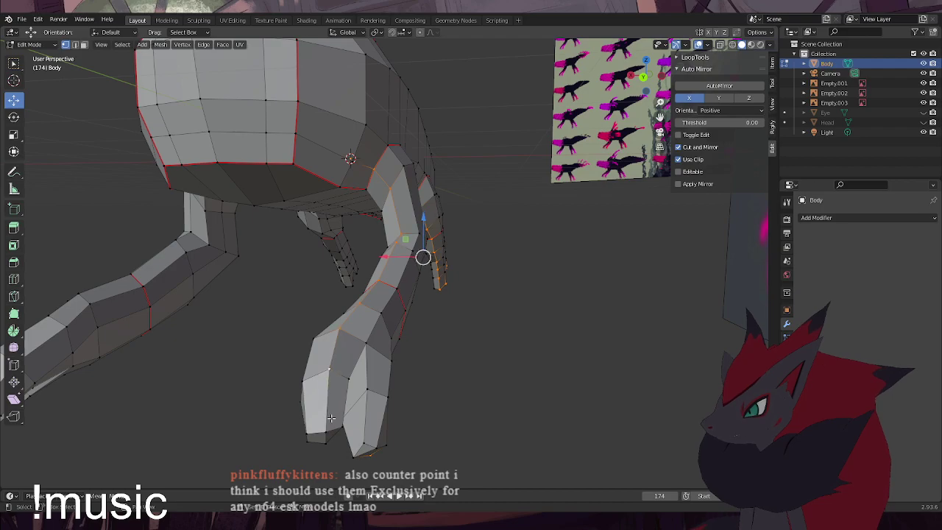
pyautogui.moveTo(331, 417); pyautogui.dragTo(325, 382, button='middle')
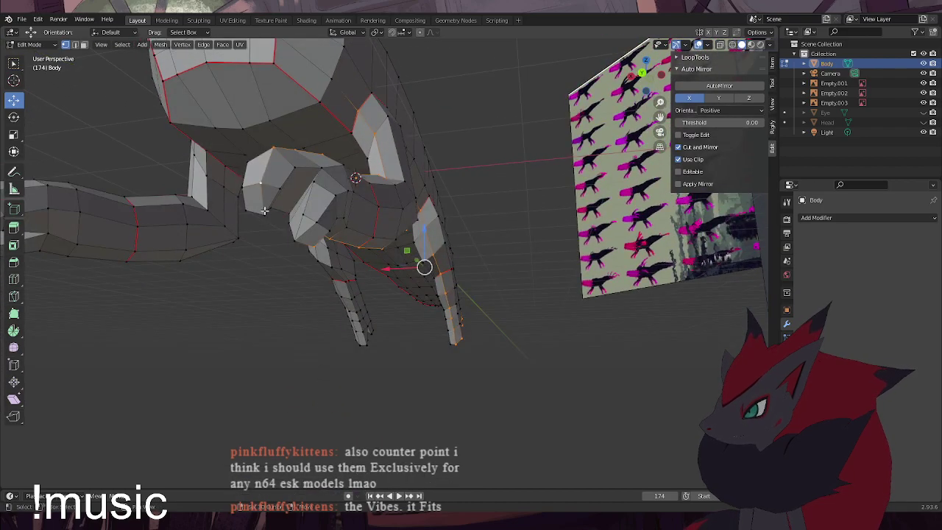
pyautogui.moveTo(273, 213); pyautogui.dragTo(391, 314, button='middle')
pyautogui.moveTo(466, 283); pyautogui.dragTo(365, 260, button='middle')
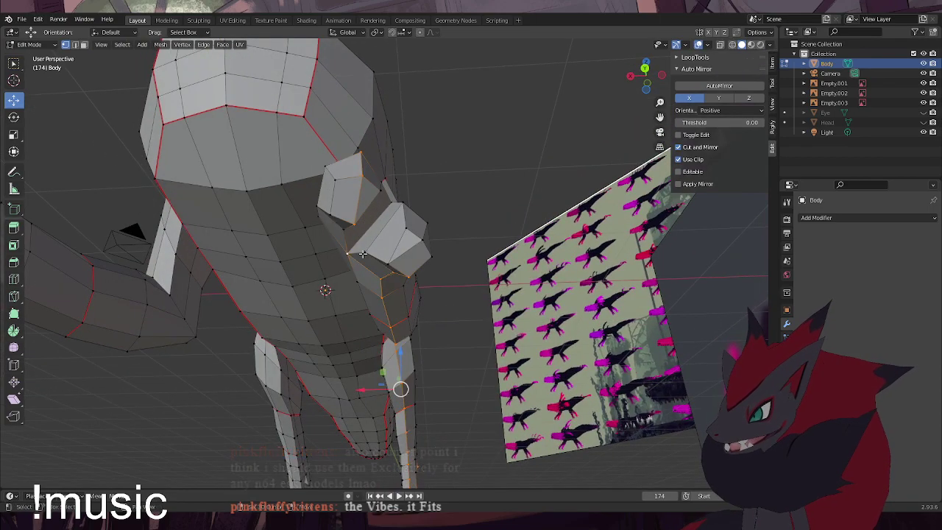
pyautogui.moveTo(397, 259); pyautogui.dragTo(324, 248, button='middle')
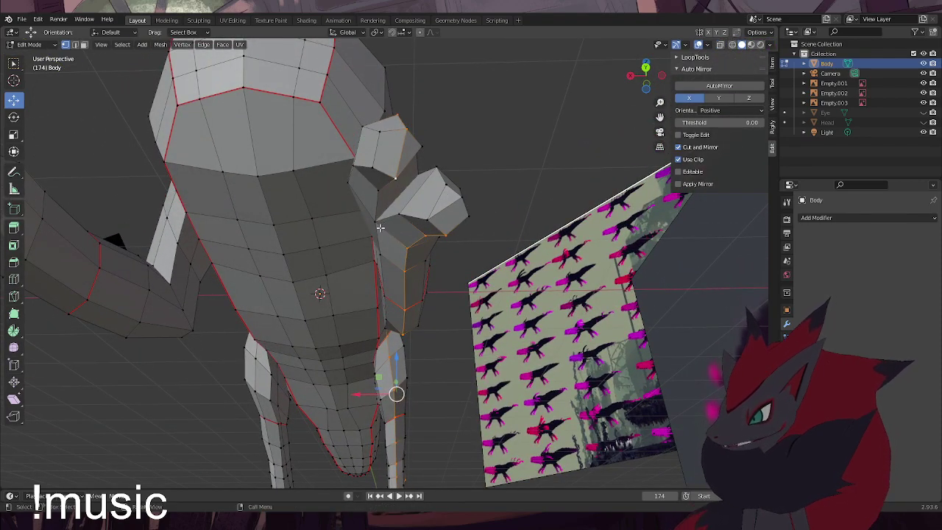
pyautogui.moveTo(419, 226); pyautogui.dragTo(423, 252, button='middle')
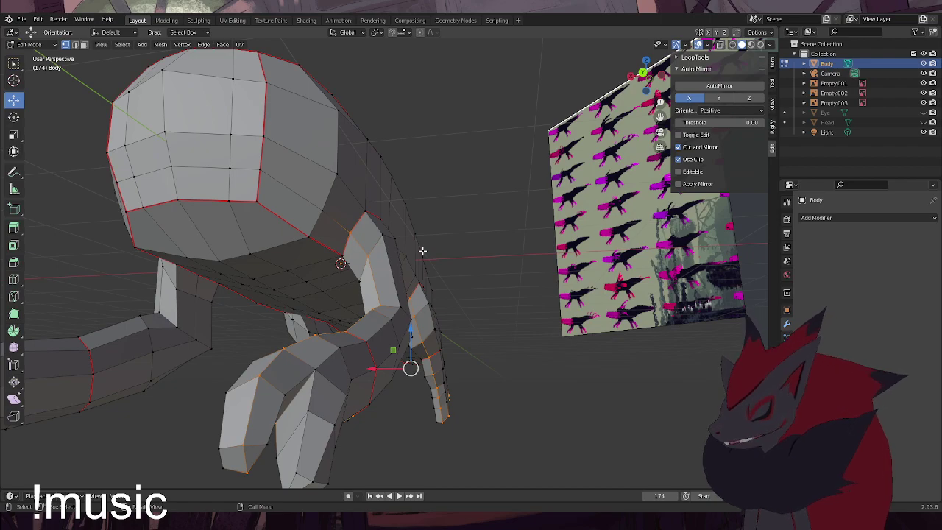
pyautogui.hotkey('ctrl', 'e')
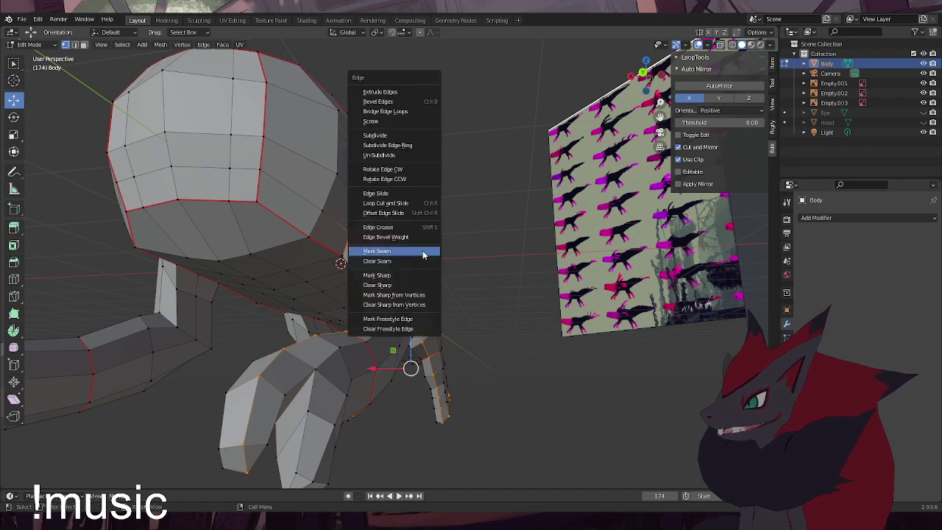
pyautogui.click(424, 255)
pyautogui.hotkey('alt', 'a')
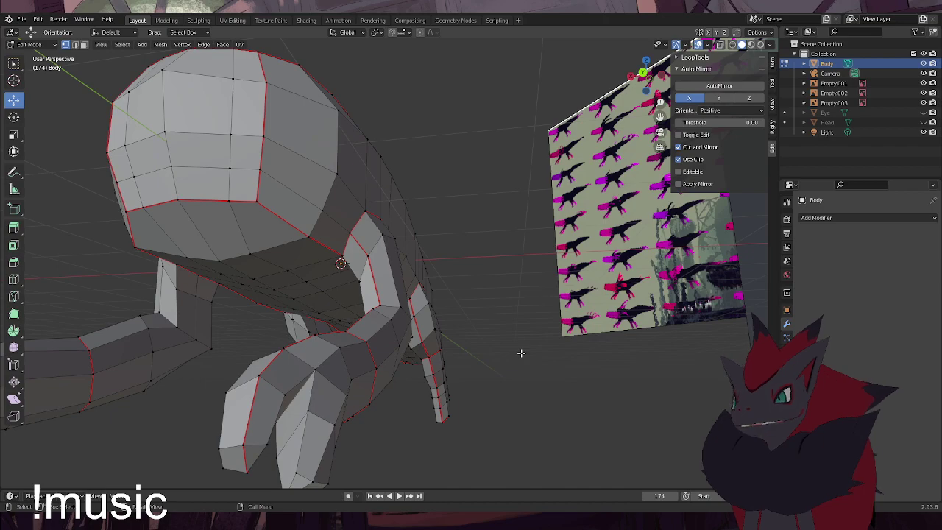
# Mark the lengthwise edges along the second toe of the same front foot as a seam and clear the selection
pyautogui.moveTo(450, 420); pyautogui.dragTo(236, 432, button='middle')
pyautogui.moveTo(328, 398); pyautogui.dragTo(400, 336, button='middle')
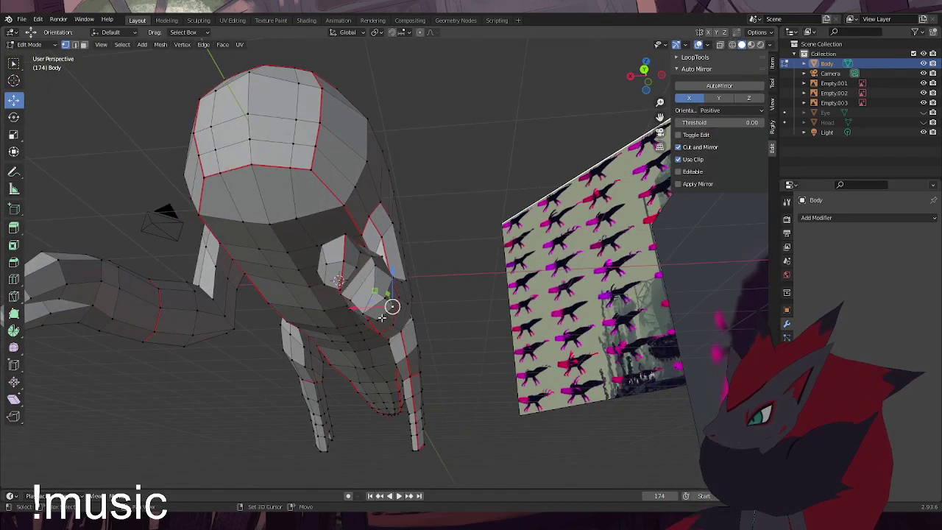
pyautogui.rightClick(408, 333)
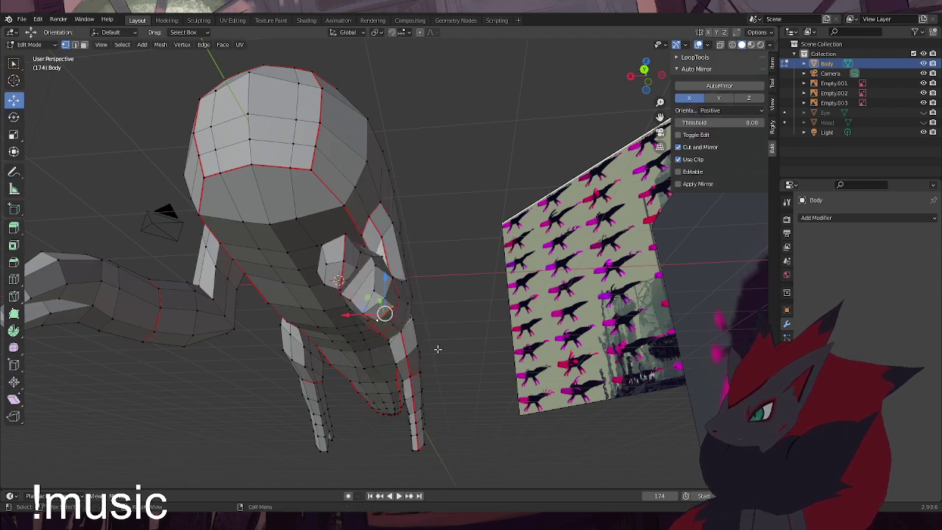
pyautogui.moveTo(444, 343)
pyautogui.mouseDown(button='middle')
pyautogui.moveTo(434, 355)
pyautogui.moveTo(445, 336)
pyautogui.mouseUp(button='middle')
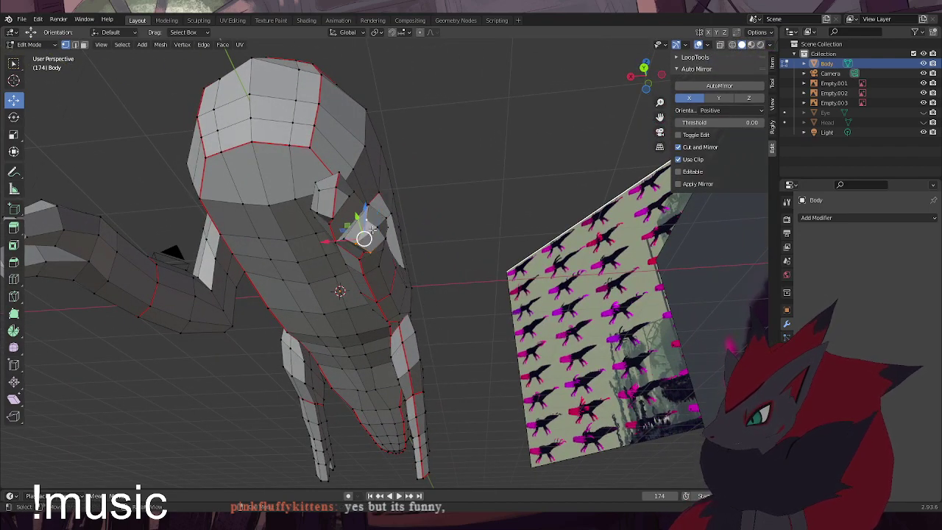
pyautogui.moveTo(365, 234); pyautogui.dragTo(372, 264, button='middle')
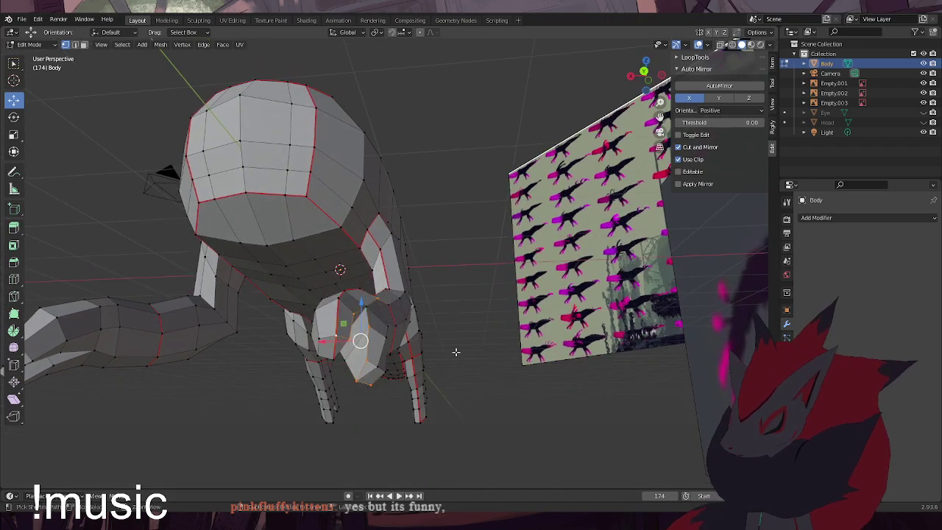
pyautogui.moveTo(491, 330); pyautogui.dragTo(458, 353, button='middle')
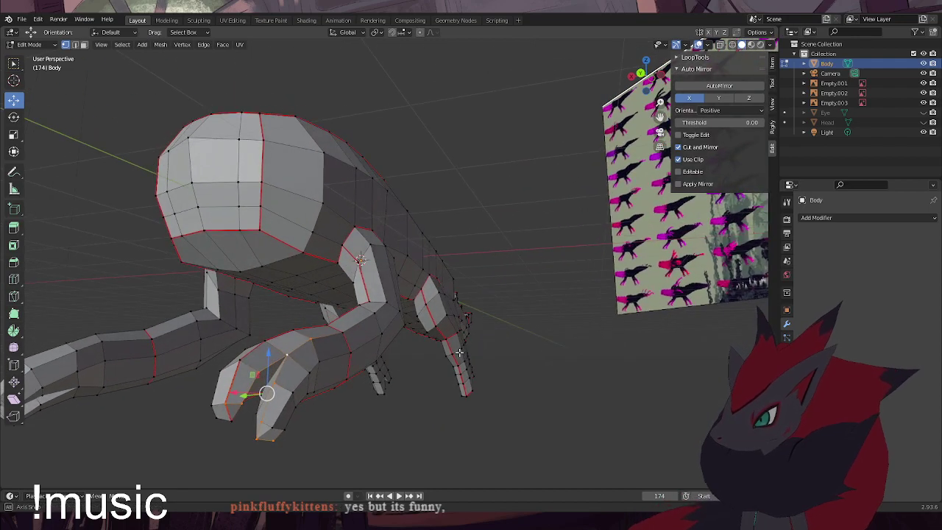
pyautogui.keyDown('shift'); pyautogui.click(314, 341); pyautogui.keyUp('shift')
pyautogui.hotkey('ctrl', 'e')
pyautogui.click(500, 367)
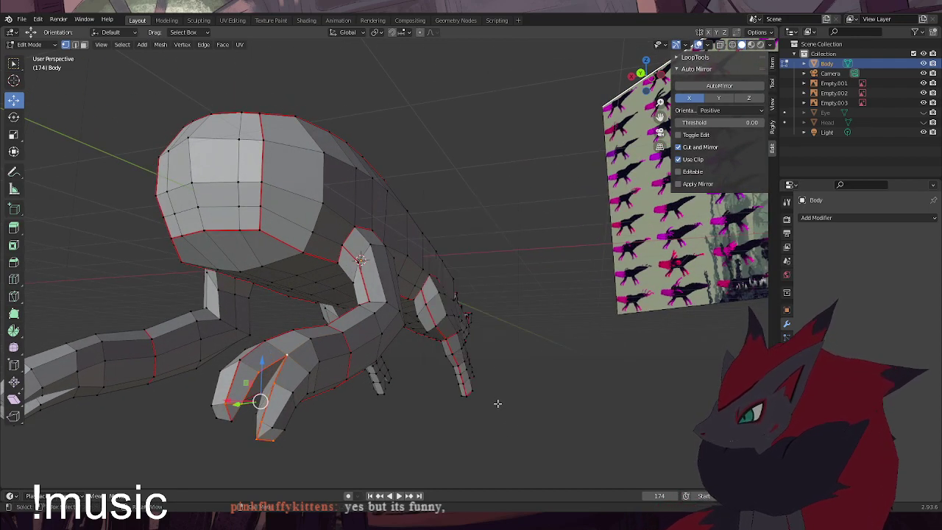
pyautogui.hotkey('alt', 'a')
# Mark the edges across the sole of that front foot, between the two toe seams, as a seam
pyautogui.moveTo(359, 407); pyautogui.dragTo(389, 367, button='middle')
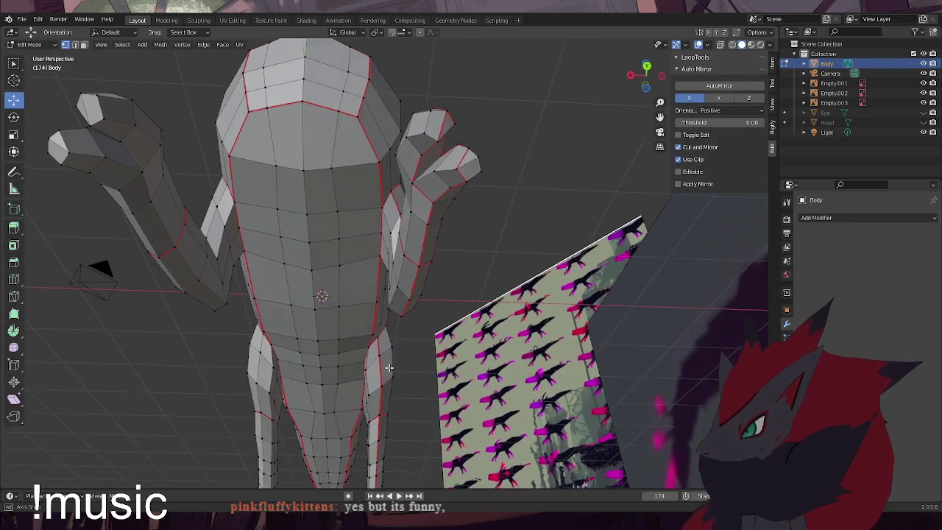
pyautogui.click(423, 193)
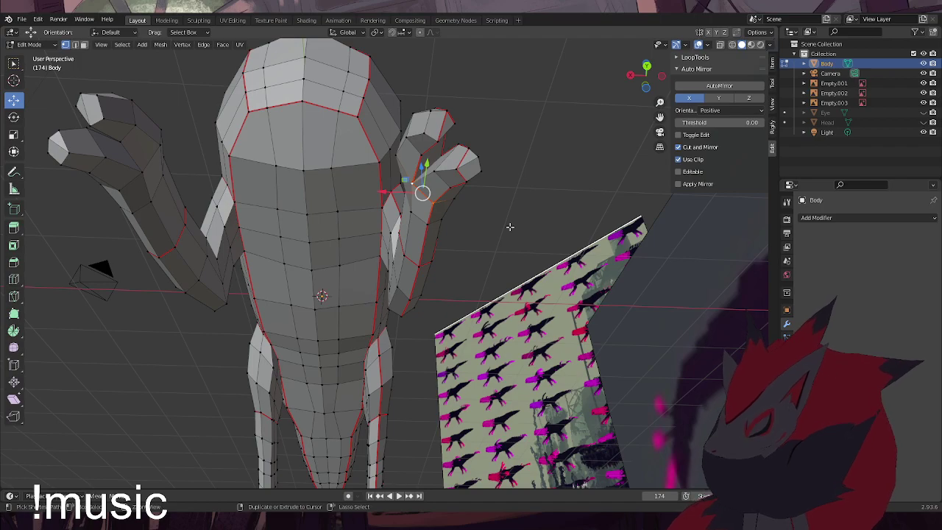
pyautogui.hotkey('ctrl', 'e')
pyautogui.click(501, 228)
# Mark the lengthwise edge path of the opposite hind leg, from the toes up to the body, as a seam
pyautogui.moveTo(498, 229); pyautogui.dragTo(447, 339, button='middle')
pyautogui.scroll(3, 405, 349)
pyautogui.scroll(-5, 430, 334)
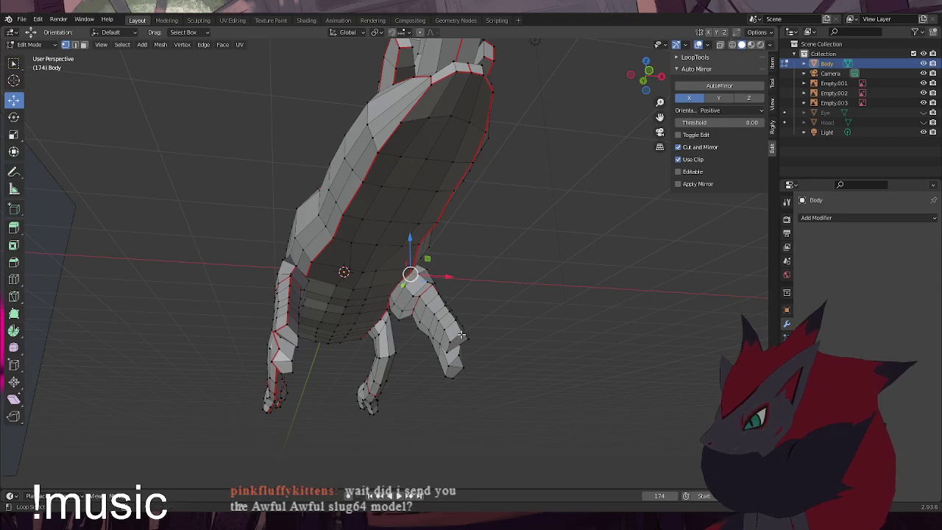
pyautogui.hotkey('ctrl', 'z')
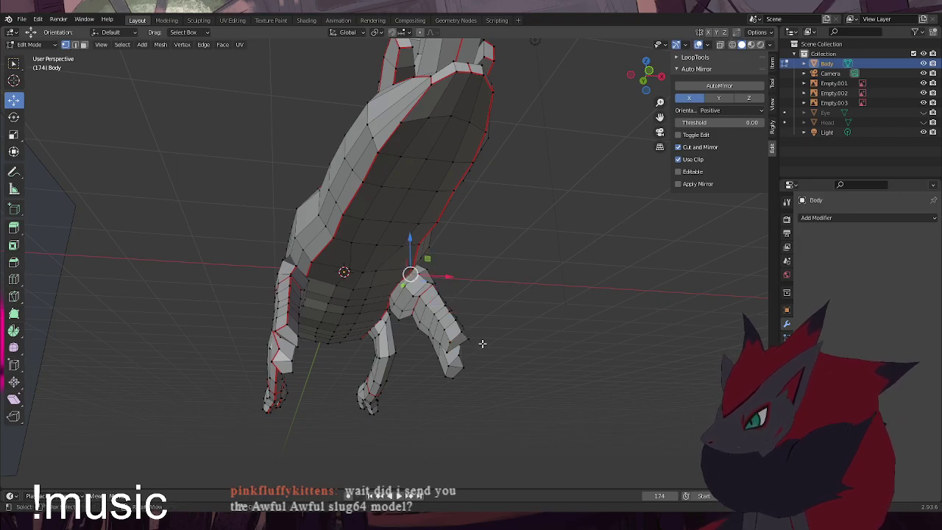
pyautogui.keyDown('ctrl'); pyautogui.keyDown('shift'); pyautogui.click(462, 334); pyautogui.keyUp('shift'); pyautogui.keyUp('ctrl')
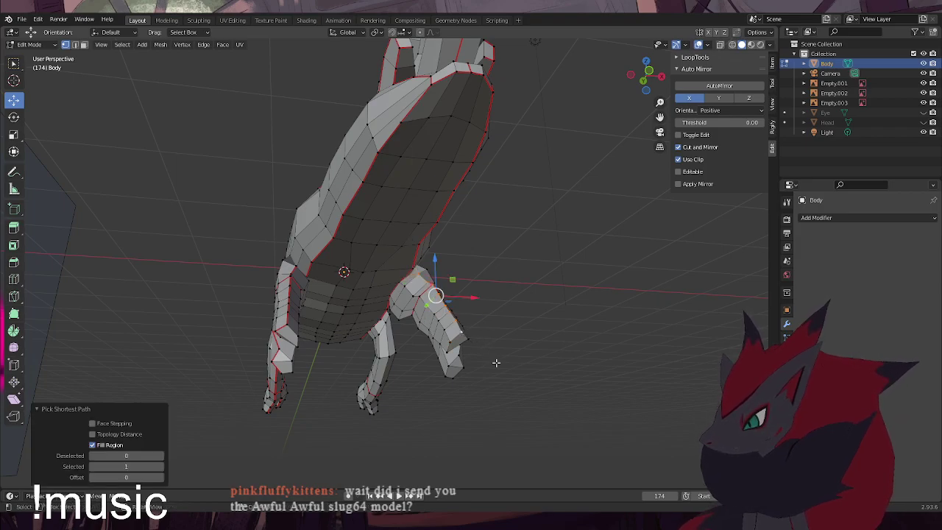
pyautogui.moveTo(476, 354); pyautogui.dragTo(157, 321, button='middle')
pyautogui.keyDown('ctrl'); pyautogui.click(347, 304); pyautogui.keyUp('ctrl')
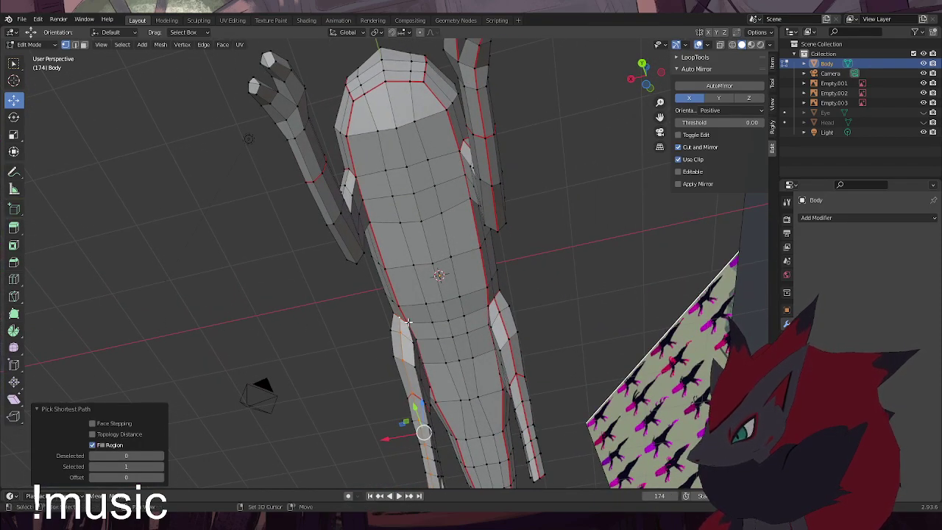
pyautogui.scroll(8, 408, 321)
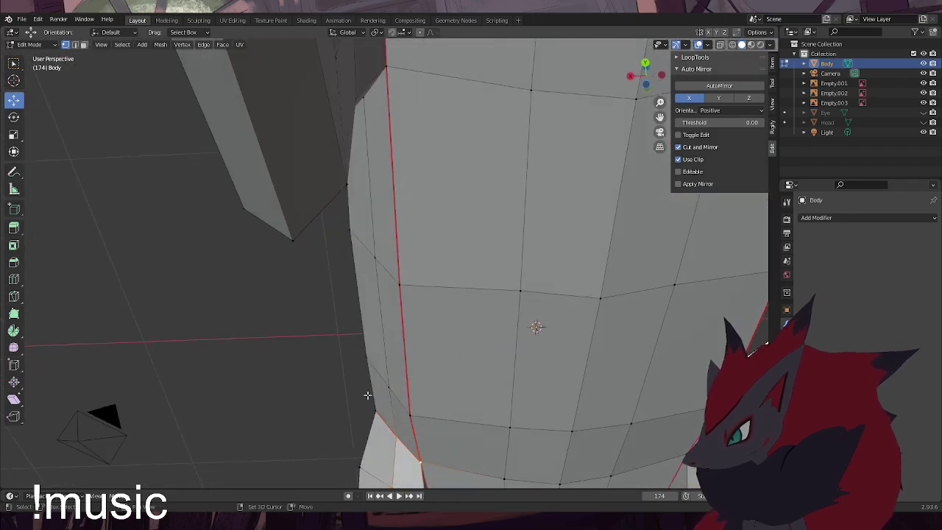
pyautogui.moveTo(376, 413); pyautogui.dragTo(286, 228, button='middle')
pyautogui.rightClick(287, 229)
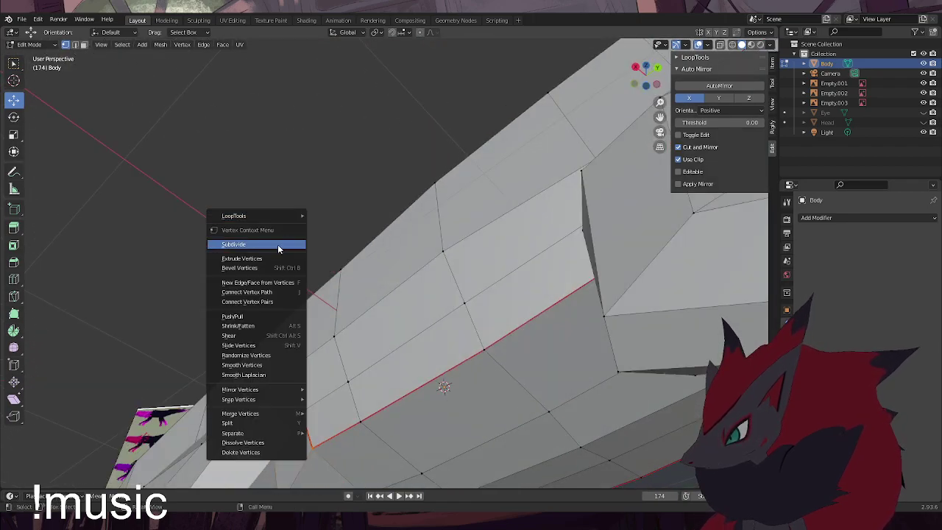
pyautogui.hotkey('ctrl', 'e')
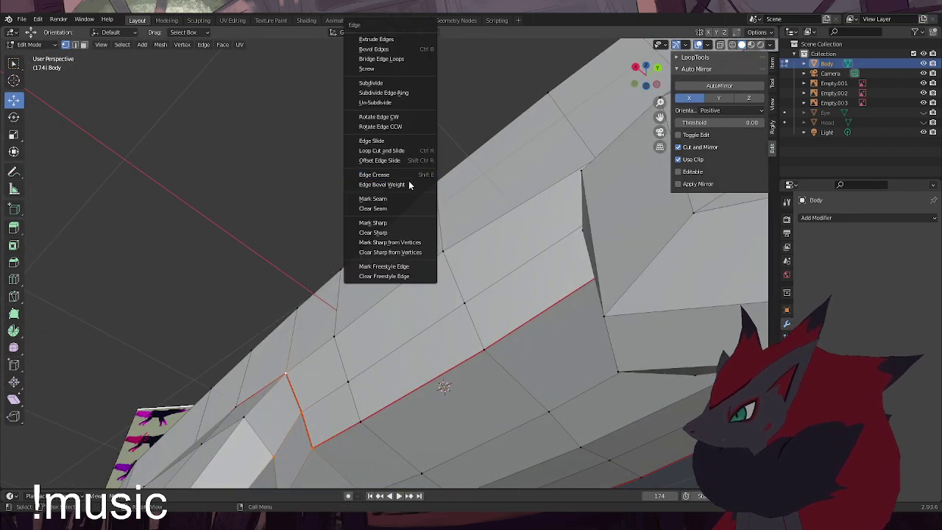
pyautogui.click(375, 199)
pyautogui.scroll(-6, 403, 368)
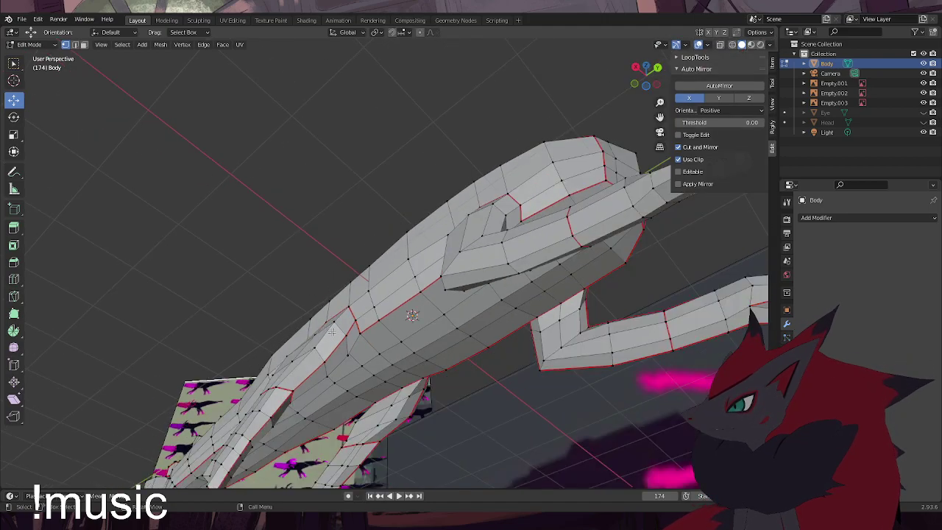
# Mark the lengthwise edge path of the opposite front leg, from the toe up to the shoulder, as a seam
pyautogui.moveTo(403, 368); pyautogui.dragTo(718, 377, button='middle')
pyautogui.moveTo(495, 280); pyautogui.dragTo(373, 309, button='middle')
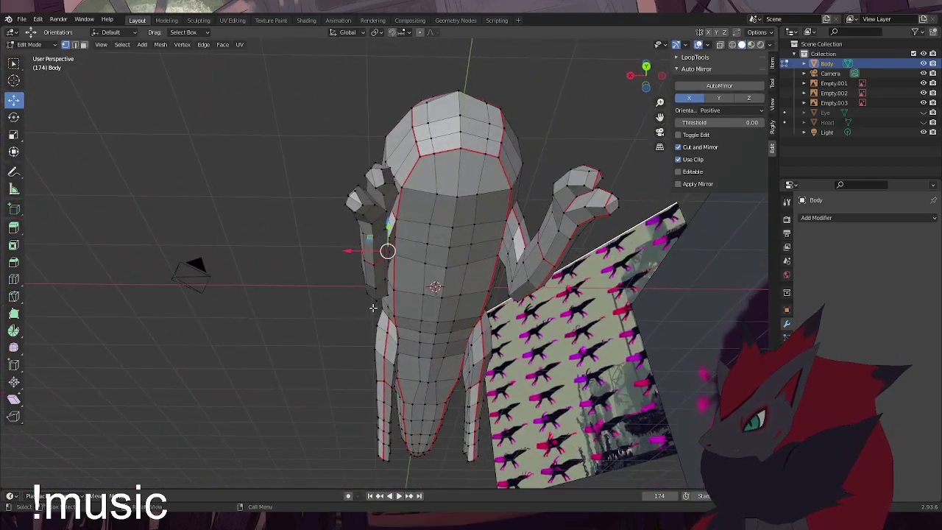
pyautogui.keyDown('ctrl'); pyautogui.click(357, 213); pyautogui.keyUp('ctrl')
pyautogui.moveTo(356, 214); pyautogui.dragTo(406, 279, button='middle')
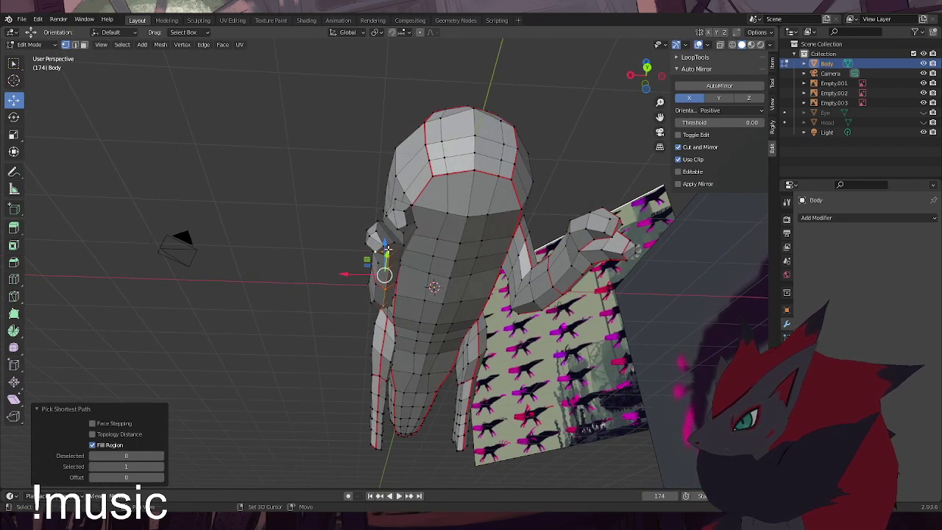
pyautogui.keyDown('shift'); pyautogui.click(382, 249); pyautogui.keyUp('shift')
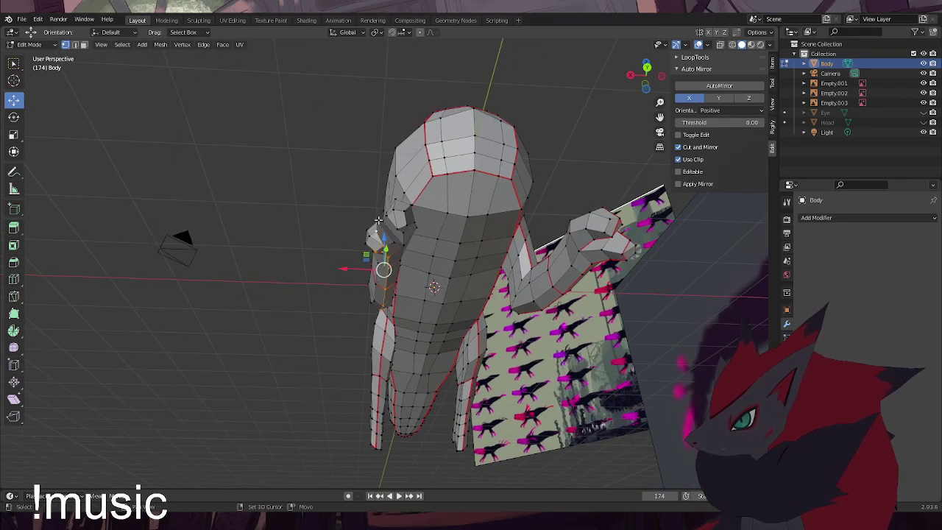
pyautogui.moveTo(384, 251); pyautogui.dragTo(369, 307, button='middle')
pyautogui.moveTo(335, 390); pyautogui.dragTo(372, 392, button='middle')
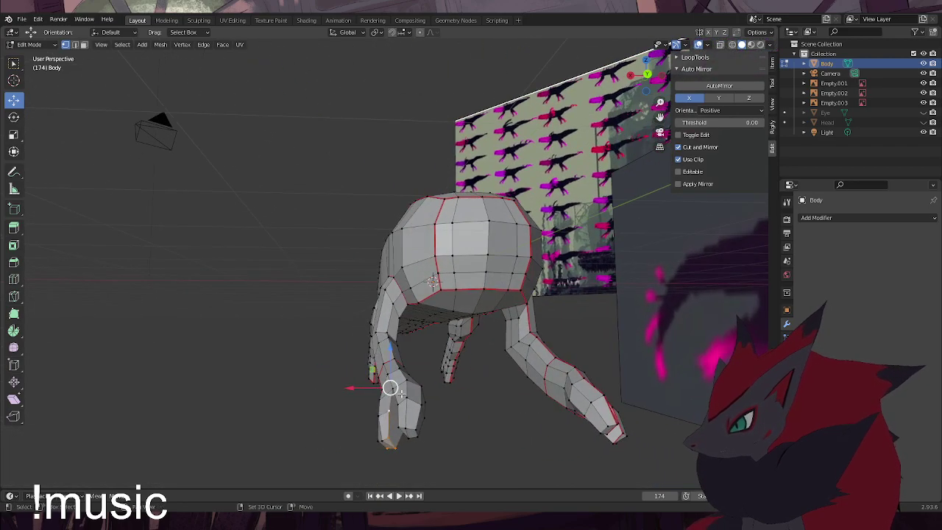
pyautogui.moveTo(403, 430); pyautogui.dragTo(418, 398, button='middle')
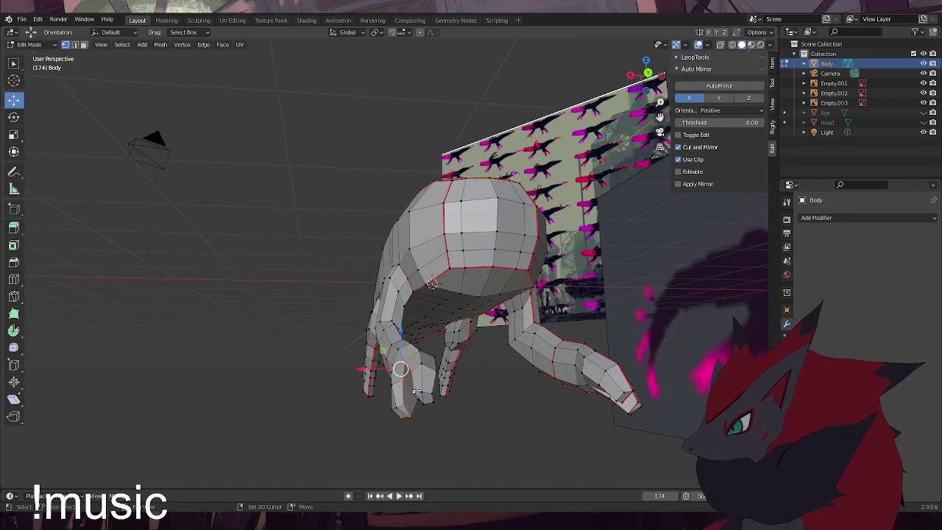
pyautogui.moveTo(422, 334); pyautogui.dragTo(383, 288, button='middle')
pyautogui.keyDown('ctrl'); pyautogui.click(380, 285); pyautogui.keyUp('ctrl')
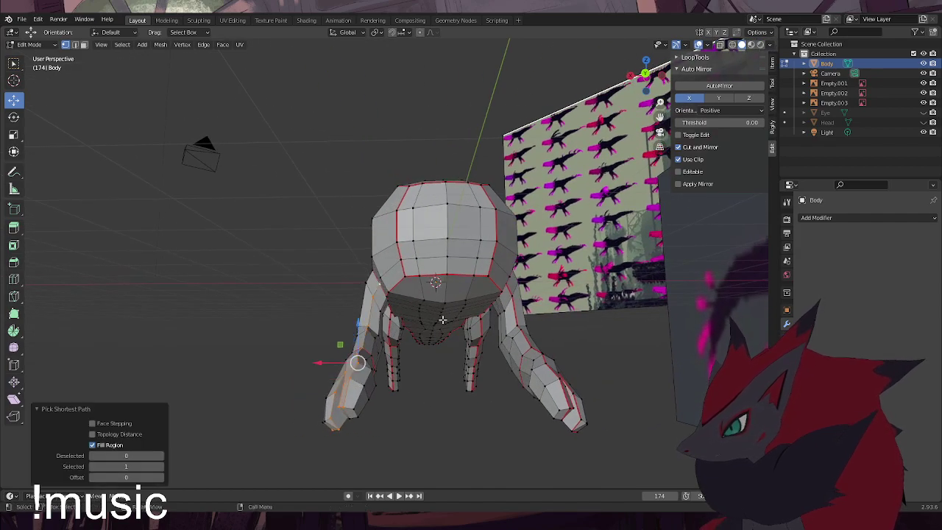
pyautogui.hotkey('ctrl', 'e')
pyautogui.click(464, 338)
# Mark the edges along and between the two toes of the opposite front foot as seams
pyautogui.click(406, 419)
pyautogui.moveTo(405, 418); pyautogui.dragTo(425, 412, button='middle')
pyautogui.click(450, 372)
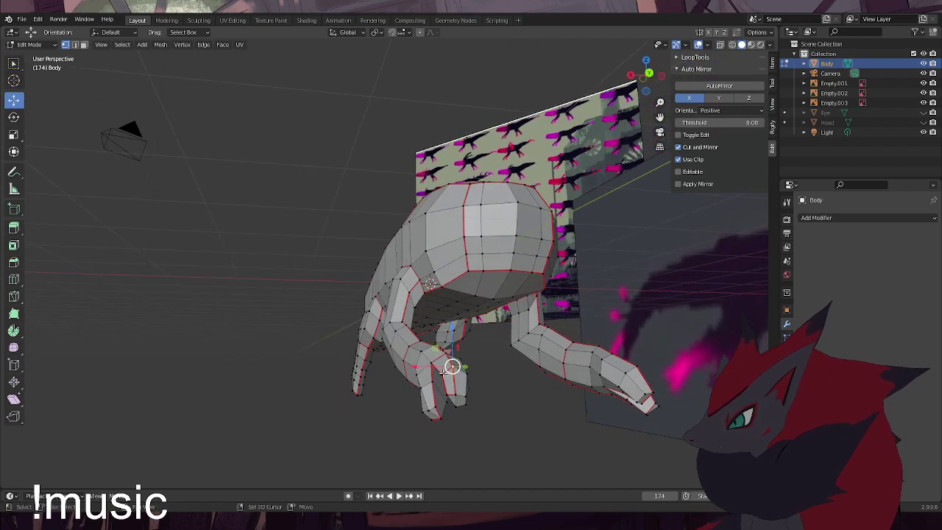
pyautogui.rightClick(494, 397)
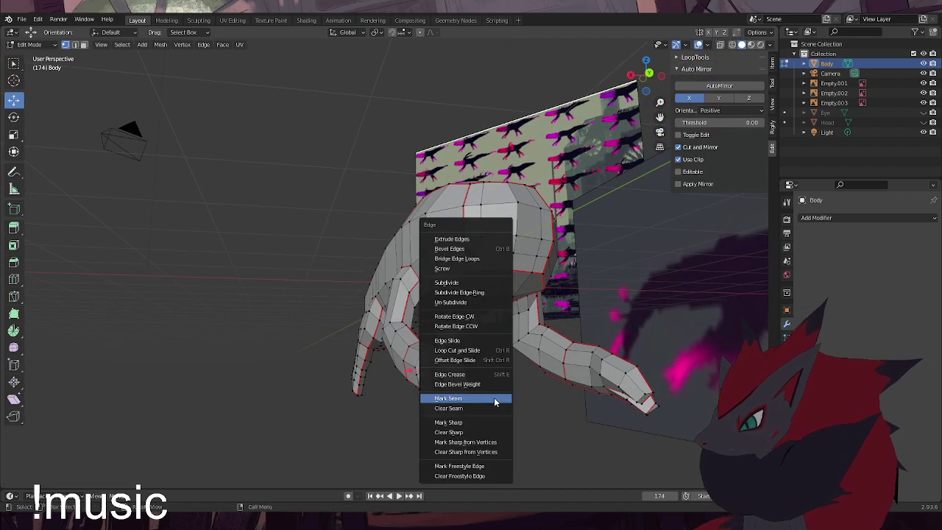
pyautogui.click(481, 413)
pyautogui.keyDown('ctrl'); pyautogui.click(457, 371); pyautogui.keyUp('ctrl')
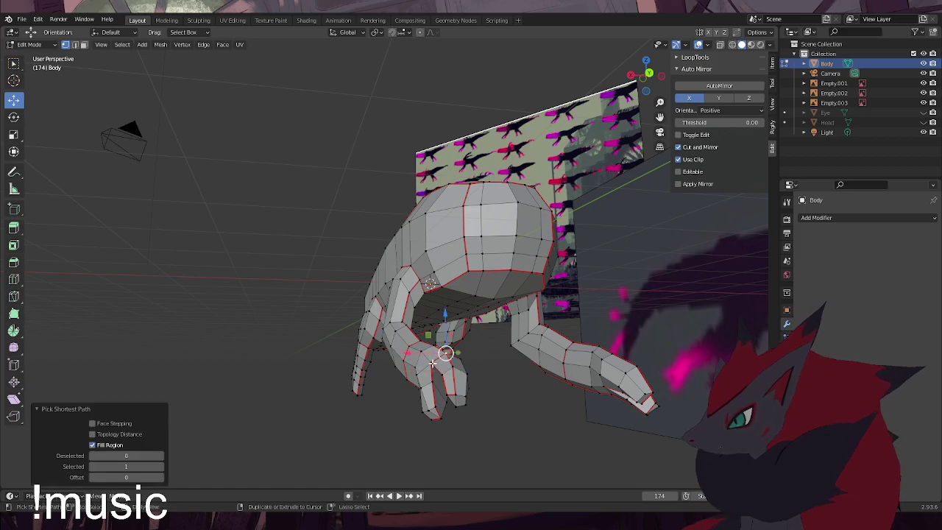
pyautogui.rightClick(507, 387)
pyautogui.click(507, 389)
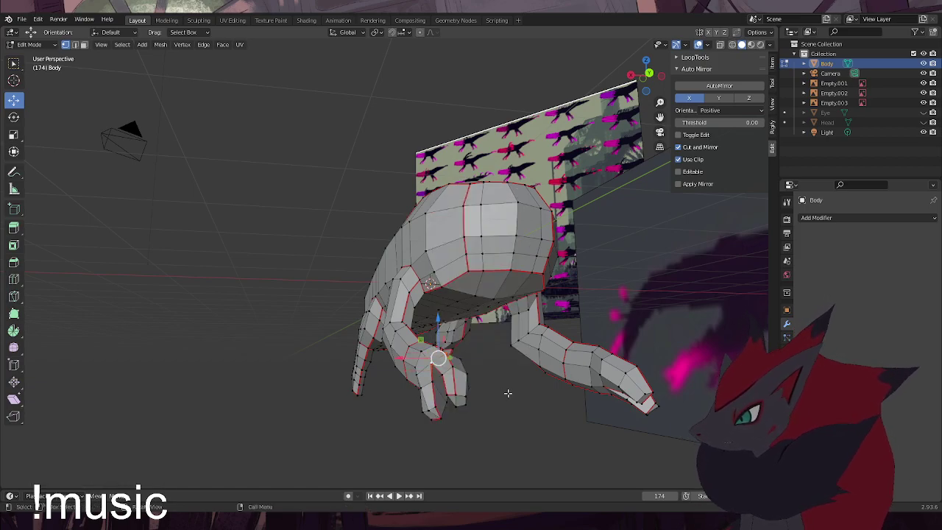
# Mark the edge path across the sole of that front foot, between its toe seams, as a seam
pyautogui.moveTo(485, 410); pyautogui.dragTo(349, 293, button='middle')
pyautogui.click(305, 190)
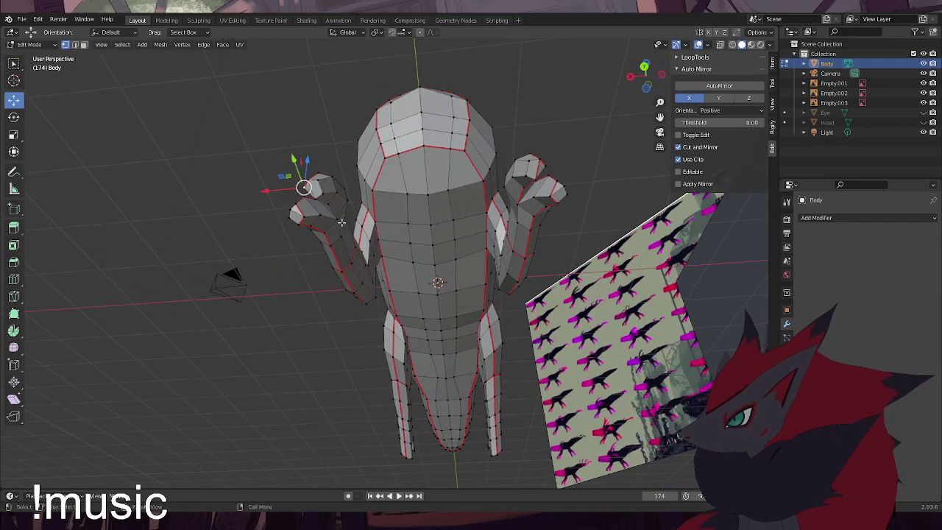
pyautogui.keyDown('ctrl'); pyautogui.keyDown('shift'); pyautogui.click(337, 219); pyautogui.keyUp('shift'); pyautogui.keyUp('ctrl')
pyautogui.hotkey('ctrl', 'e')
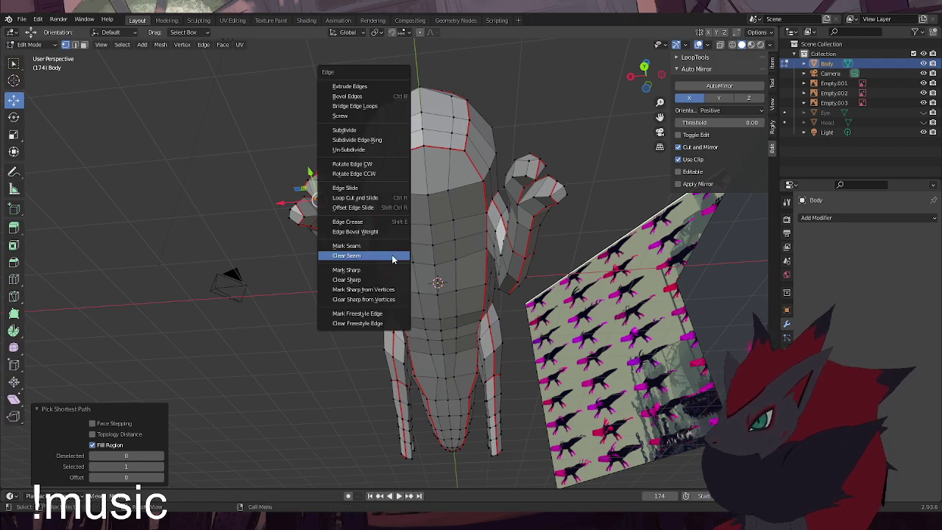
pyautogui.click(389, 254)
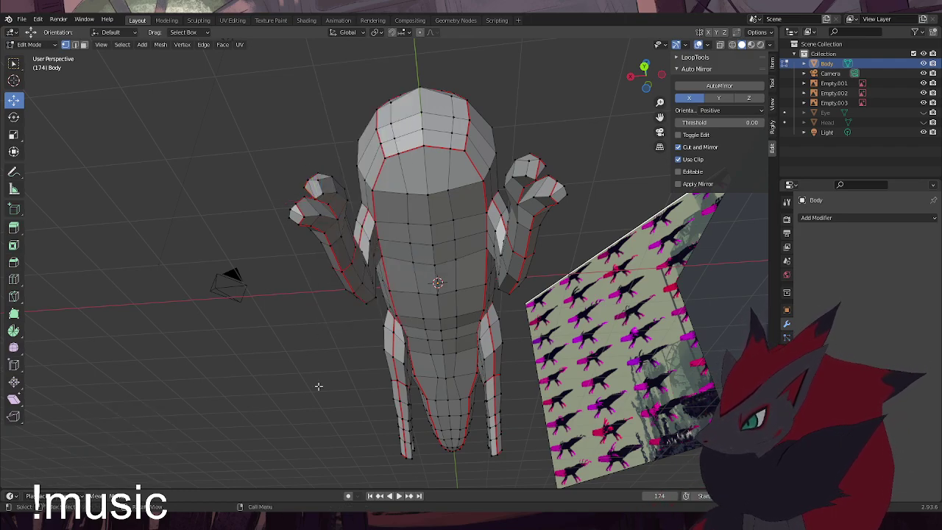
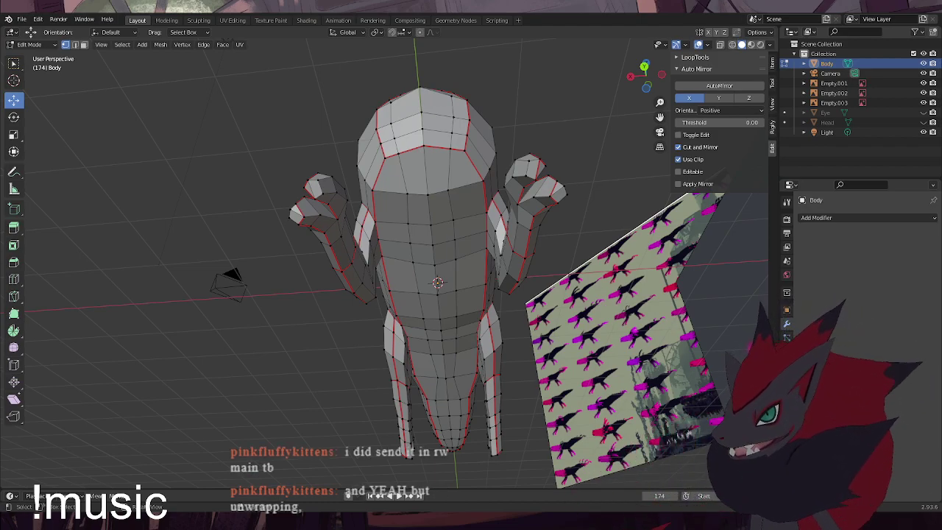
# Save the lizard Blender file
pyautogui.moveTo(515, 308); pyautogui.dragTo(505, 234, button='middle')
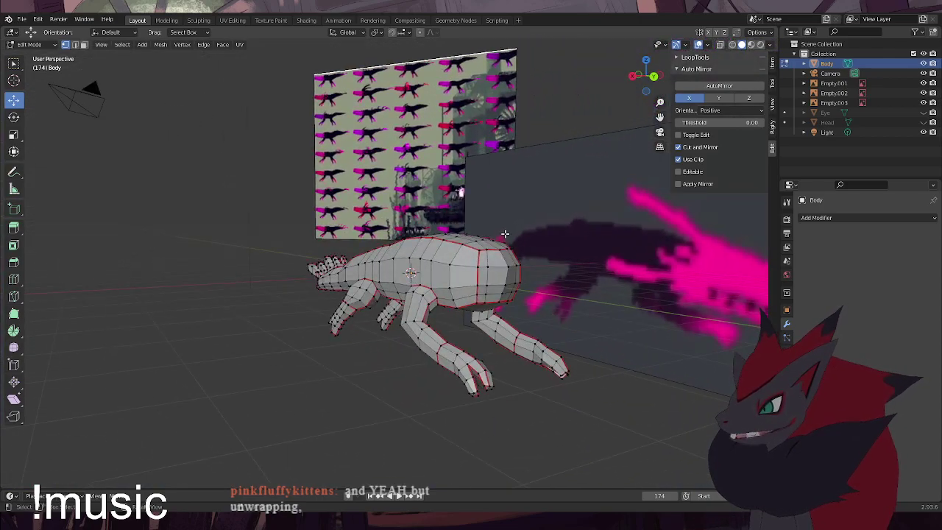
pyautogui.click(21, 19)
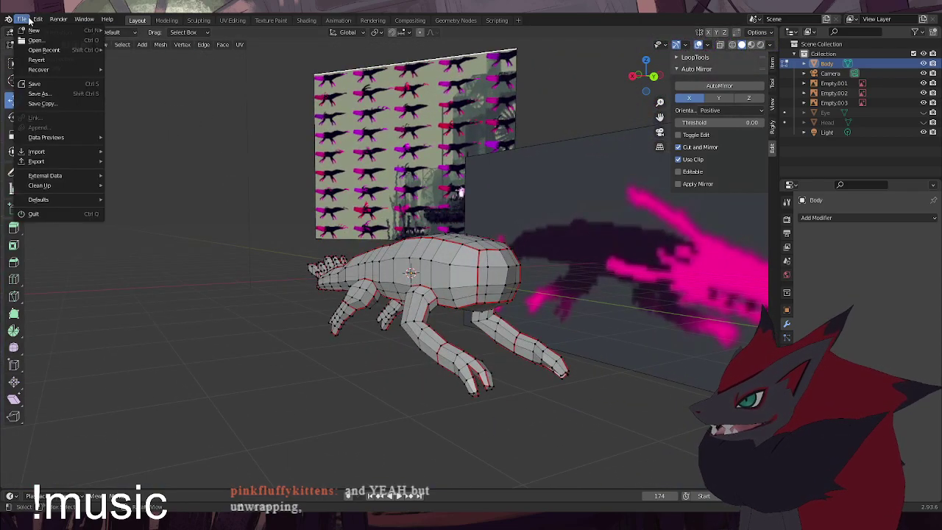
pyautogui.click(34, 84)
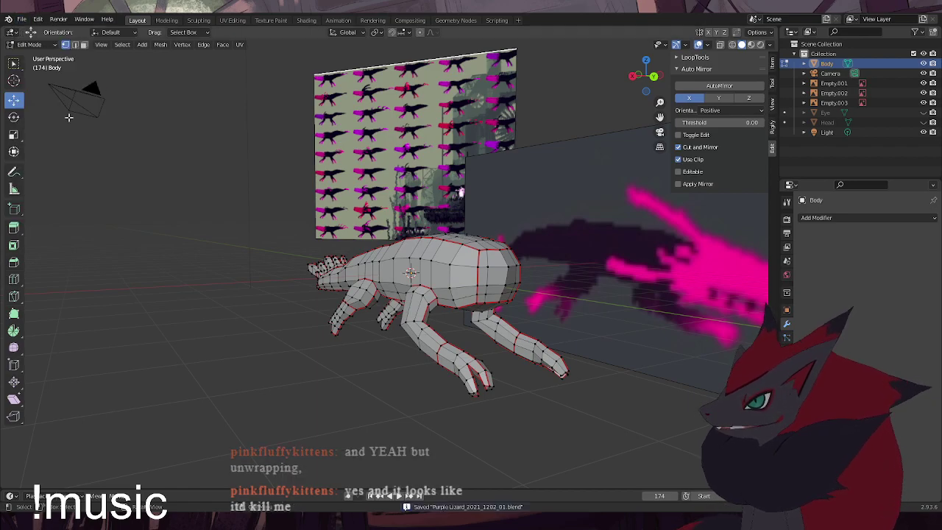
pyautogui.scroll(2, 544, 283)
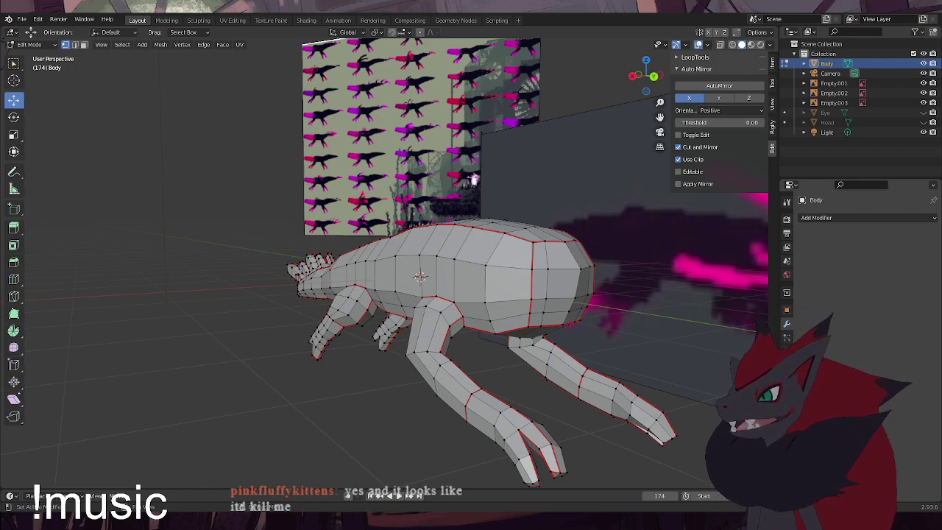
pyautogui.click(232, 20)
pyautogui.click(305, 20)
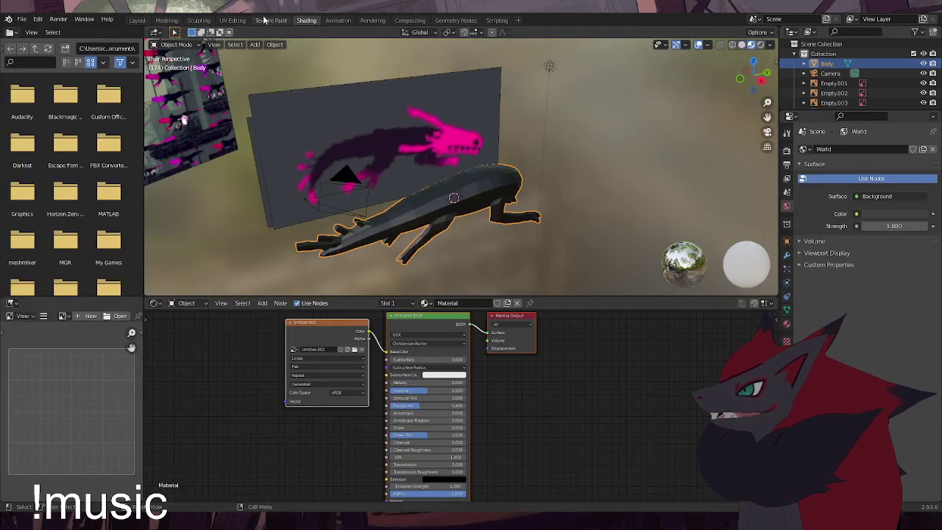
pyautogui.click(266, 20)
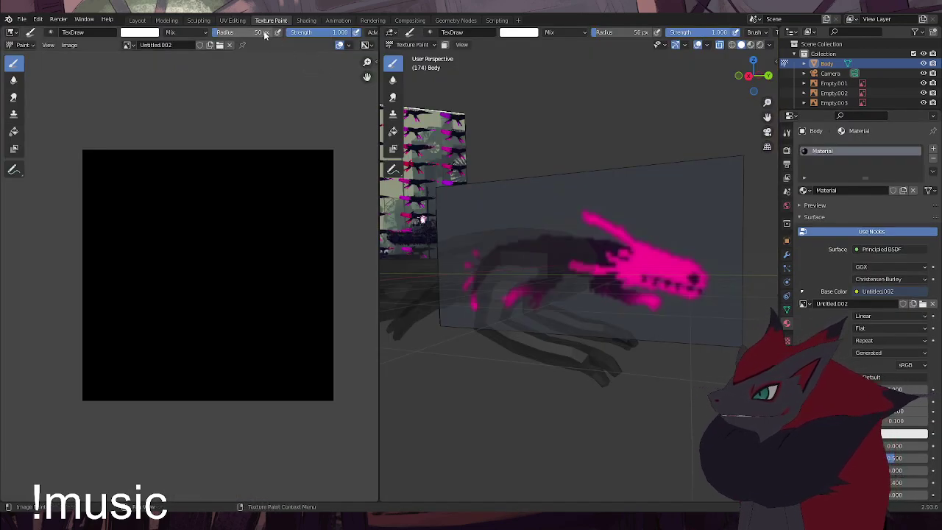
pyautogui.click(228, 20)
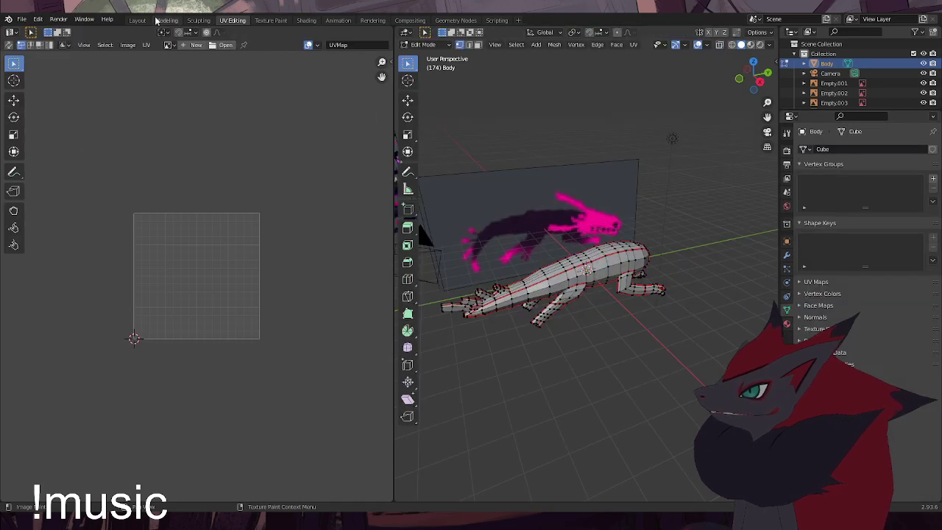
pyautogui.click(137, 20)
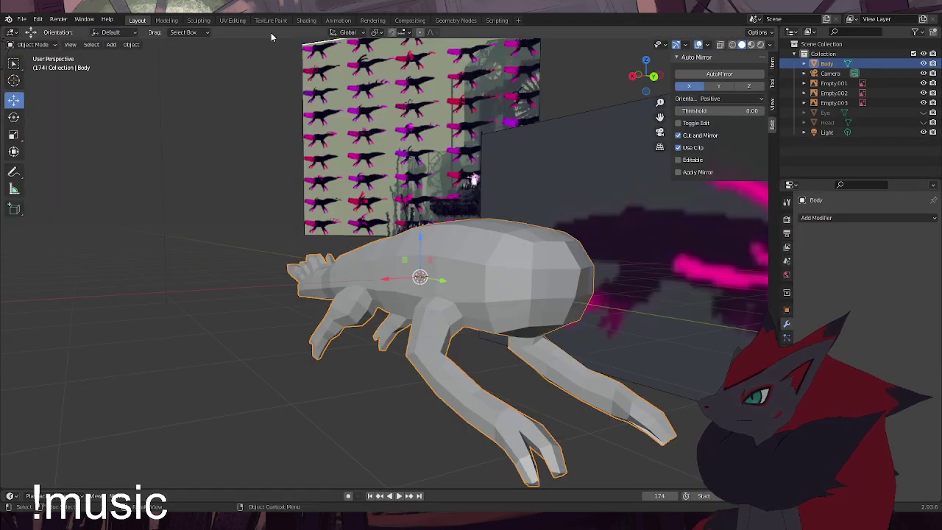
# Switch to the Texture Paint workspace, put the lizard body in Edit Mode and turn off X-ray display
pyautogui.click(271, 19)
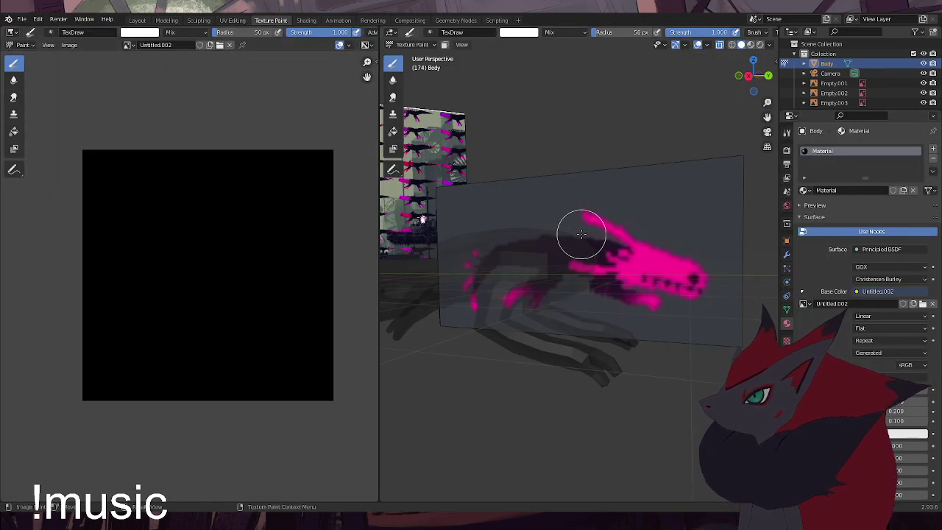
pyautogui.click(411, 45)
pyautogui.click(402, 64)
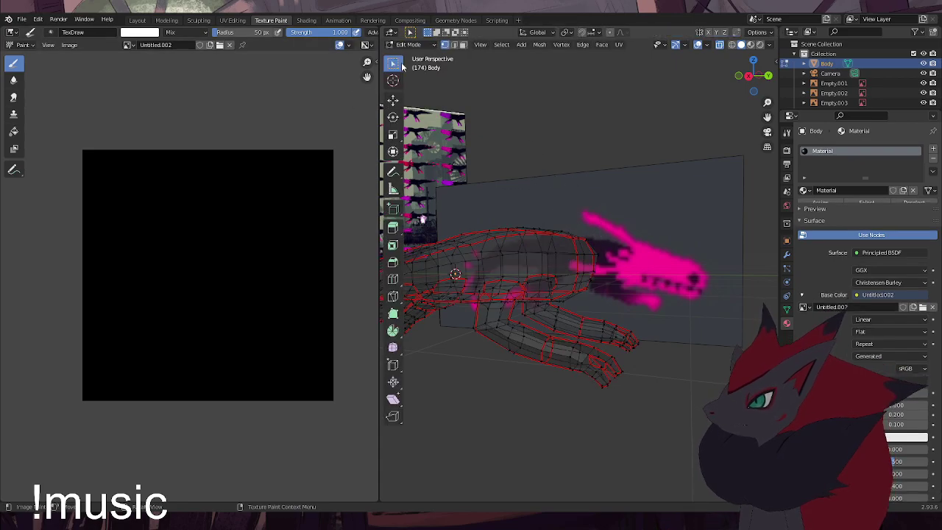
pyautogui.click(720, 45)
# Box-select the entire lizard body mesh in the 3D viewport to display its UV layout over the texture image
pyautogui.scroll(-3, 586, 256)
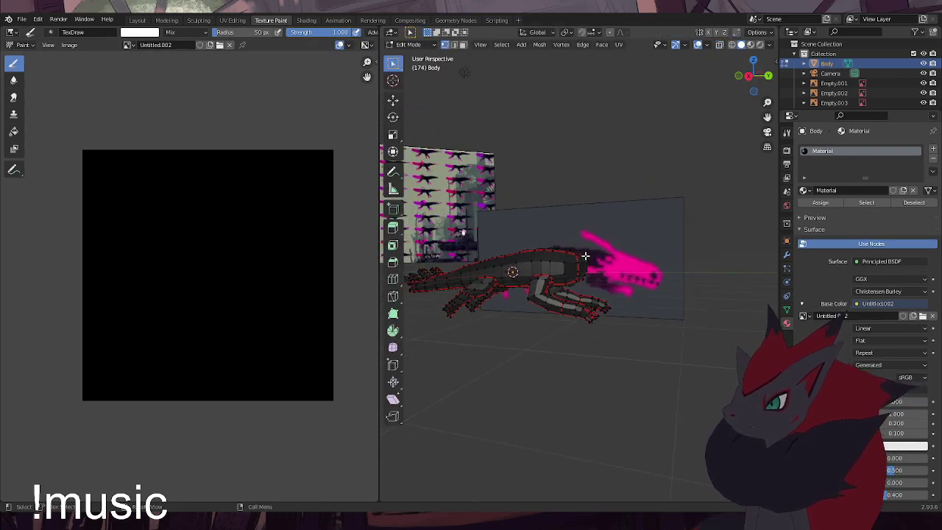
pyautogui.moveTo(574, 290); pyautogui.dragTo(669, 373, button='middle')
pyautogui.moveTo(705, 397); pyautogui.dragTo(439, 216)
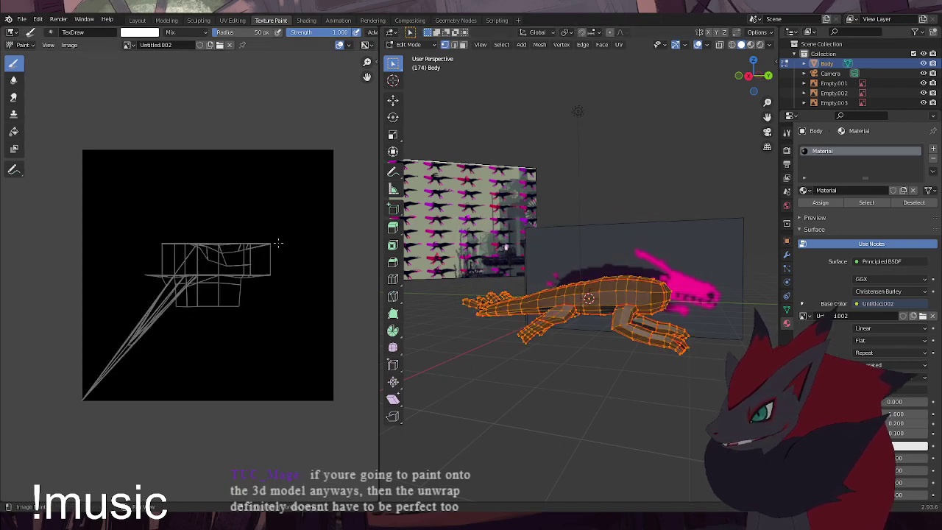
pyautogui.rightClick(234, 226)
pyautogui.rightClick(258, 207)
pyautogui.rightClick(592, 305)
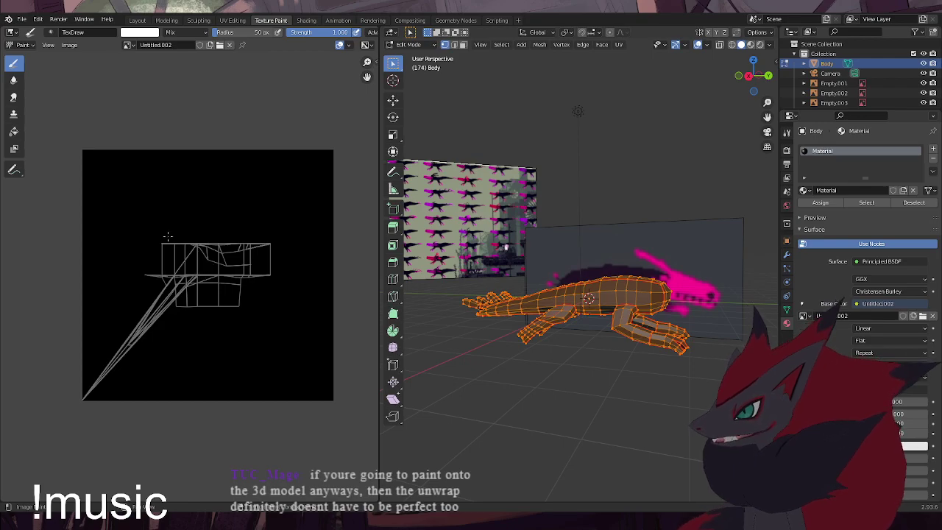
pyautogui.click(25, 45)
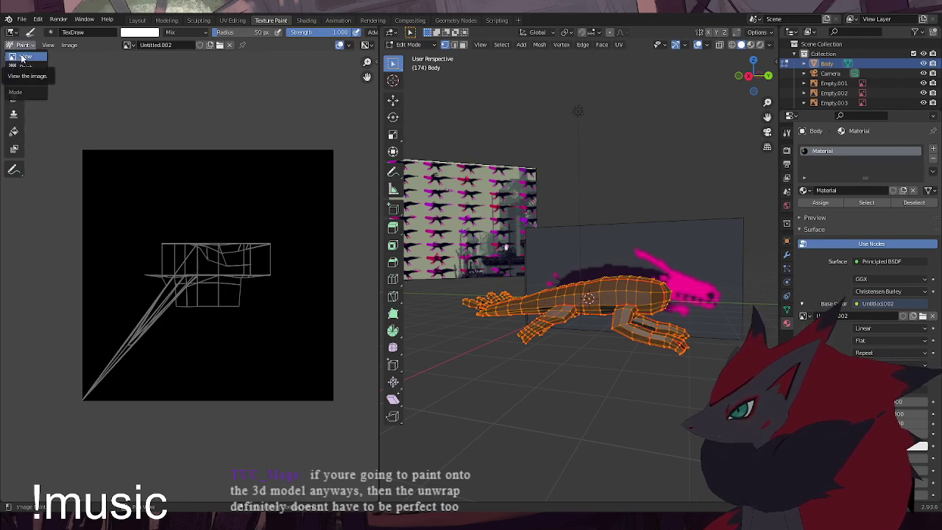
pyautogui.click(27, 58)
pyautogui.click(25, 46)
pyautogui.click(24, 59)
pyautogui.click(22, 44)
pyautogui.click(22, 60)
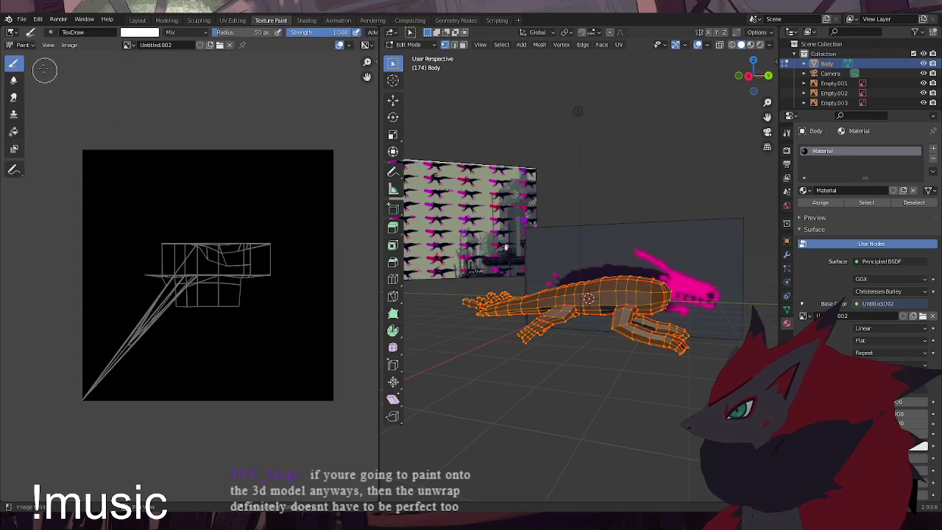
pyautogui.click(25, 45)
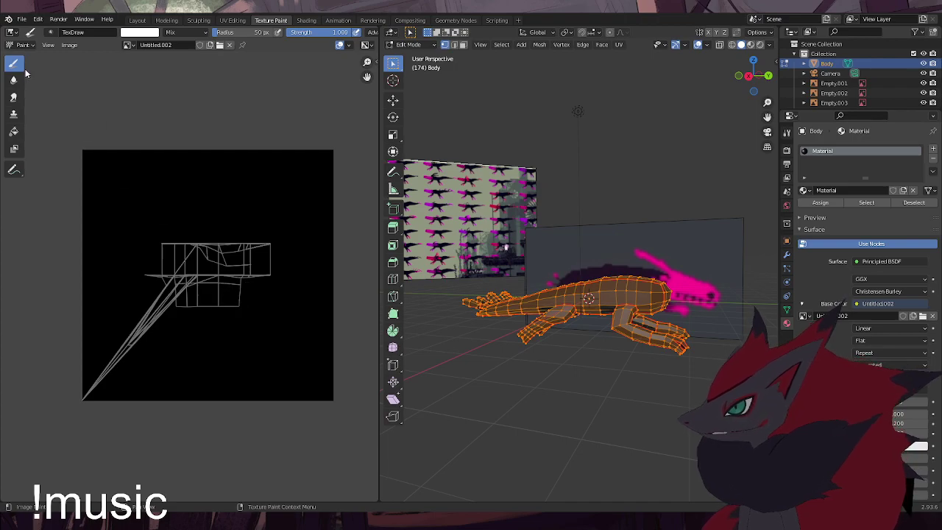
# Try a white brush stroke across the Untitled.002 texture image and undo it
pyautogui.moveTo(231, 193)
pyautogui.mouseDown()
pyautogui.moveTo(193, 322)
pyautogui.moveTo(217, 283)
pyautogui.moveTo(169, 338)
pyautogui.moveTo(84, 380)
pyautogui.moveTo(277, 259)
pyautogui.moveTo(232, 250)
pyautogui.mouseUp()
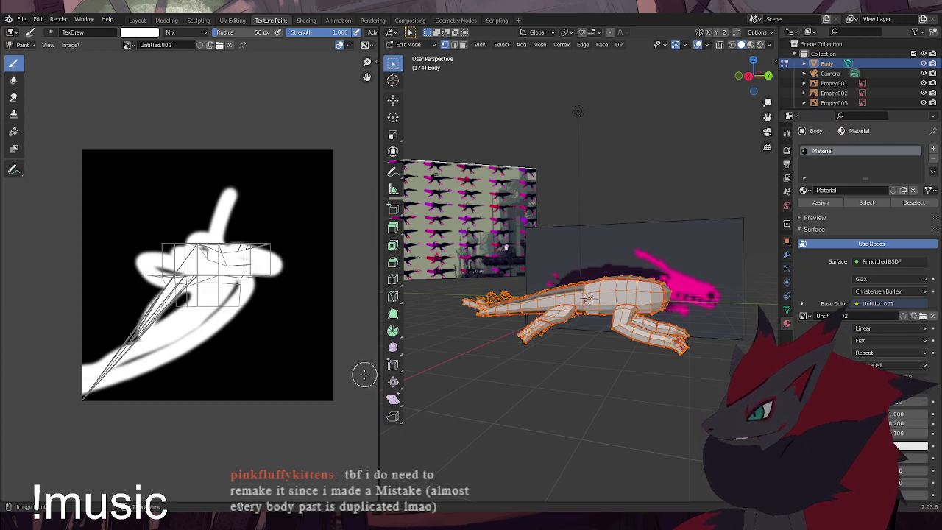
pyautogui.hotkey('ctrl', 'z')
pyautogui.rightClick(258, 251)
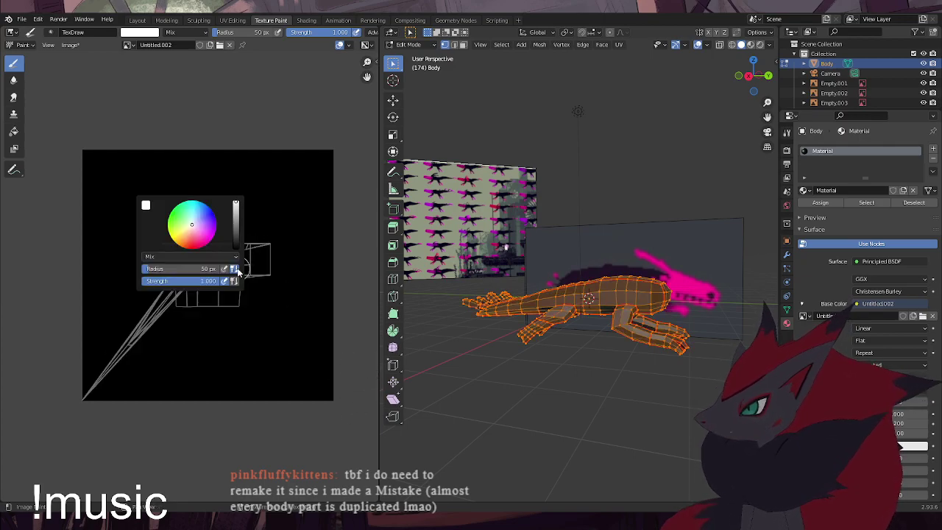
pyautogui.rightClick(623, 284)
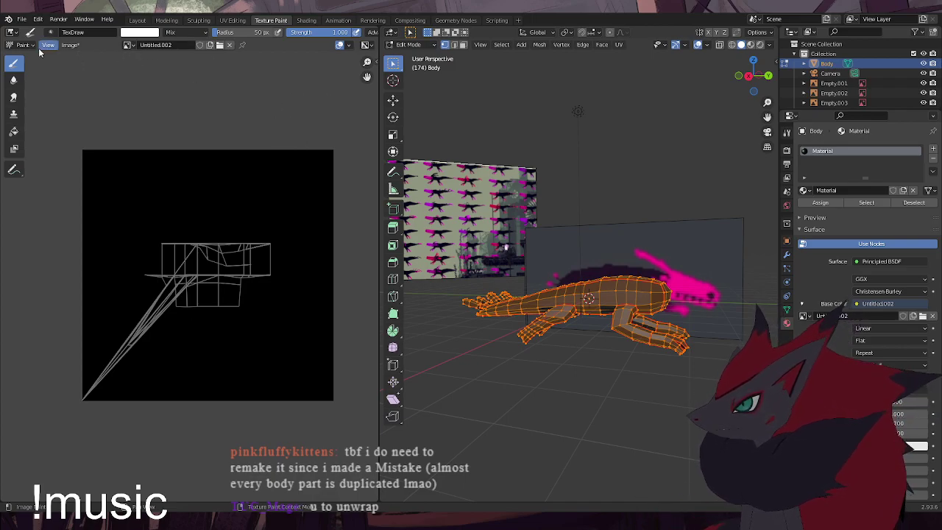
# Unwrap the selected body mesh along its marked seams
pyautogui.click(12, 33)
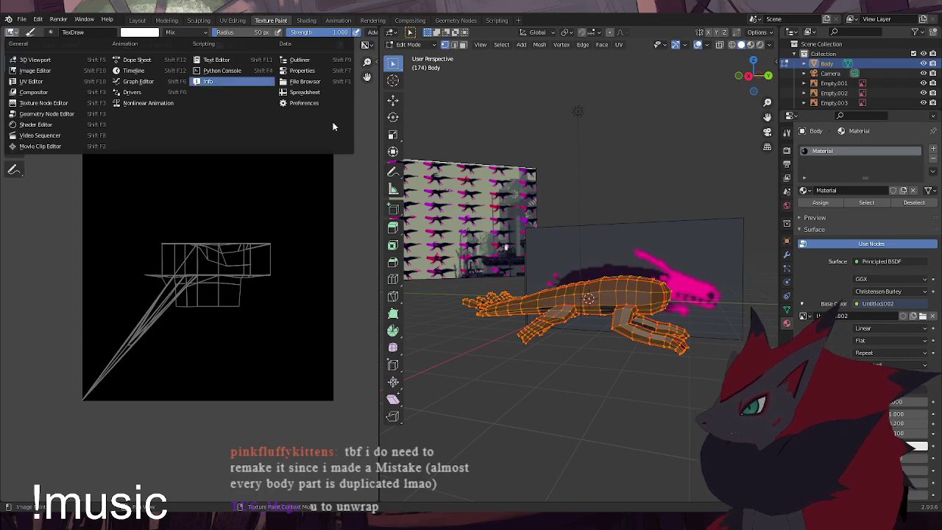
pyautogui.press('u')
pyautogui.click(723, 340)
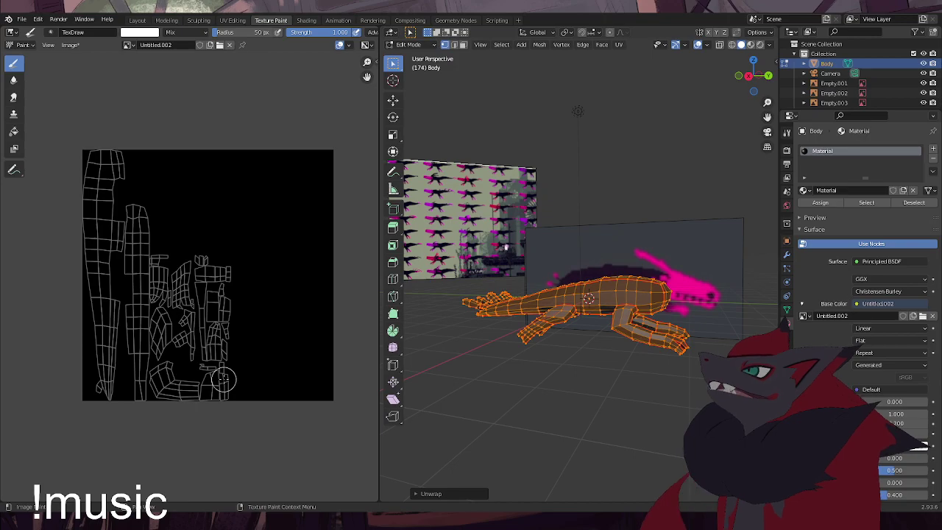
# Examine the unwrapped UV islands up close, including the small separate pieces among the leg and toe islands
pyautogui.scroll(2, 205, 368)
pyautogui.scroll(3, 205, 373)
pyautogui.moveTo(240, 272); pyautogui.dragTo(243, 128, button='middle')
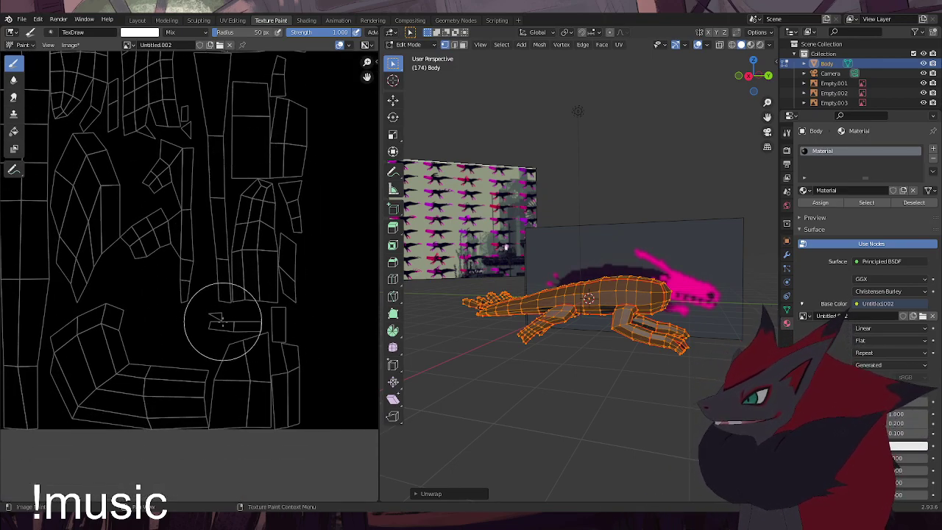
pyautogui.scroll(6, 226, 320)
pyautogui.scroll(-7, 226, 320)
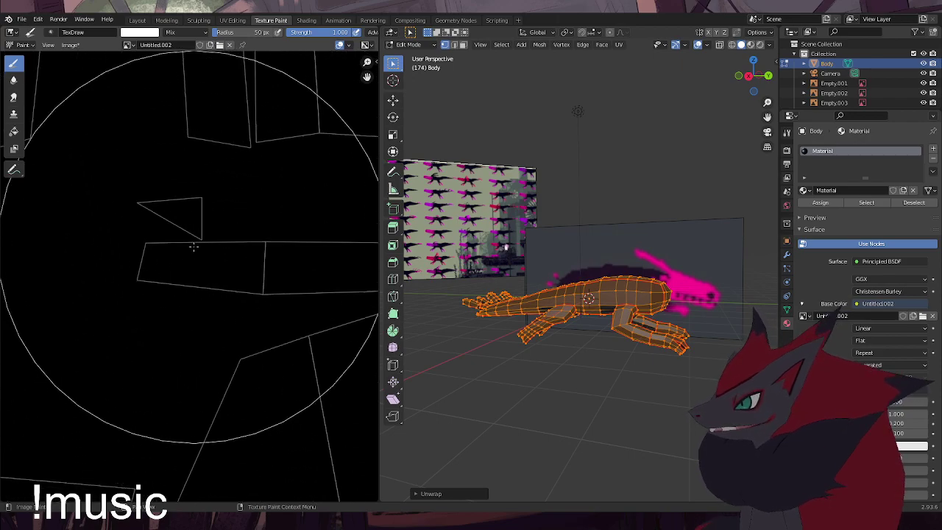
pyautogui.scroll(7, 200, 305)
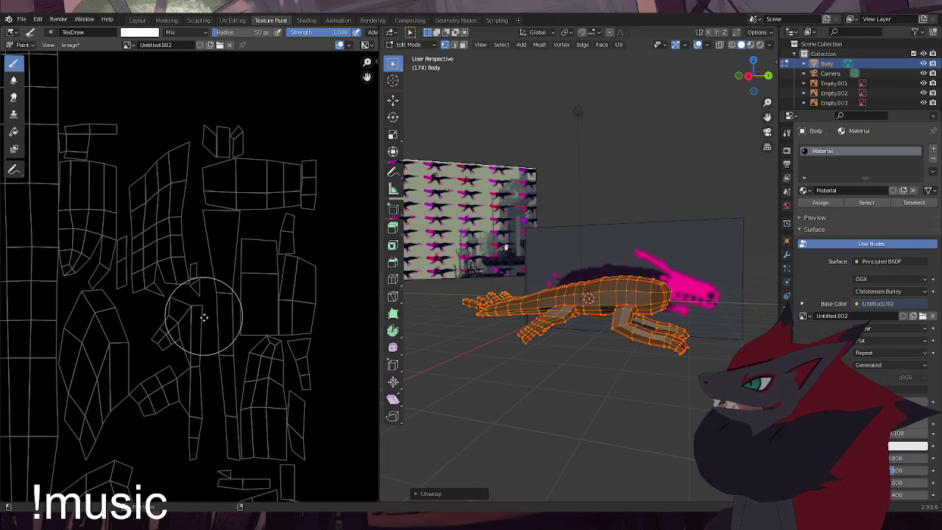
pyautogui.scroll(-7, 221, 316)
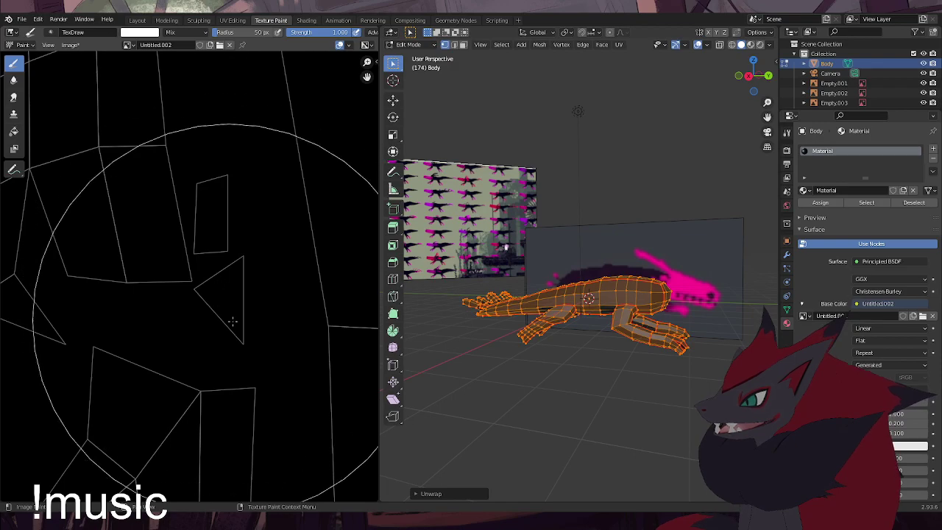
pyautogui.scroll(-1, 230, 332)
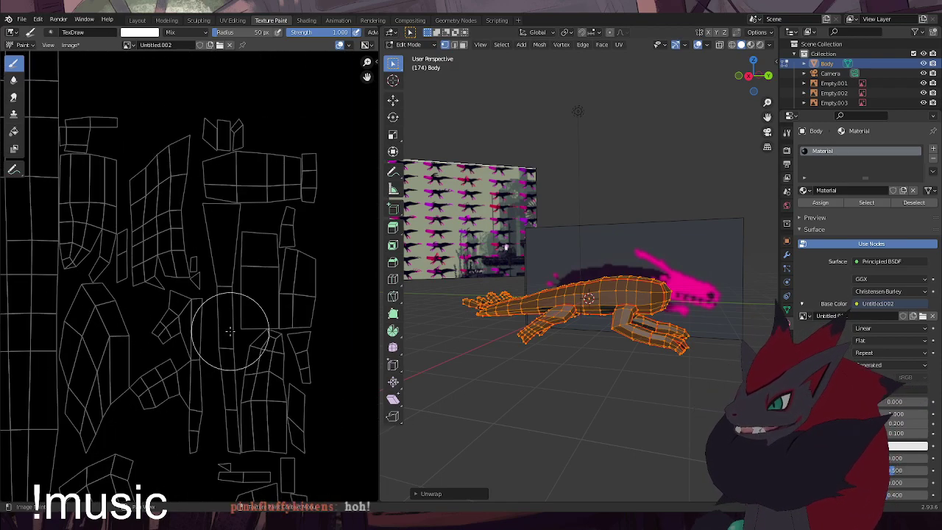
pyautogui.moveTo(237, 240); pyautogui.dragTo(254, 252, button='middle')
pyautogui.scroll(-1, 253, 251)
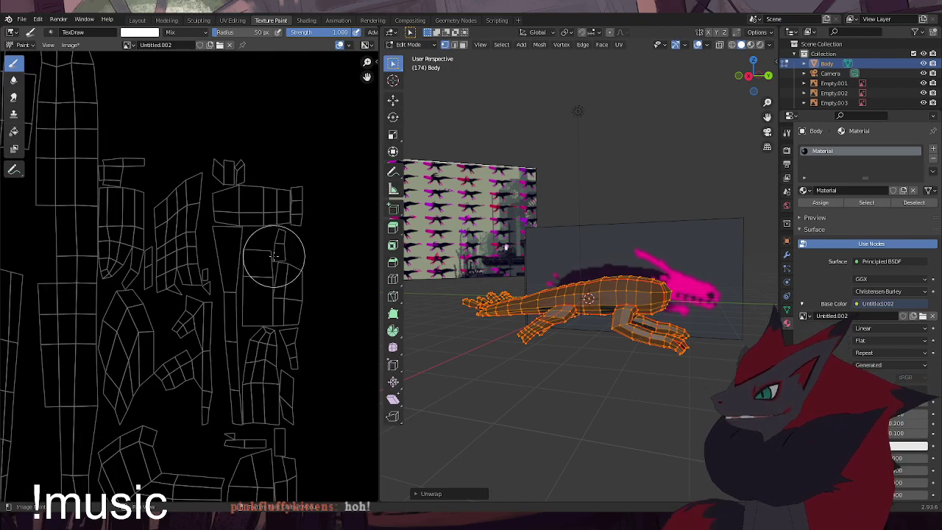
# Paint a white dab over the small separate pieces in the UV layout to locate them on the body, and undo it
pyautogui.scroll(-2, 309, 246)
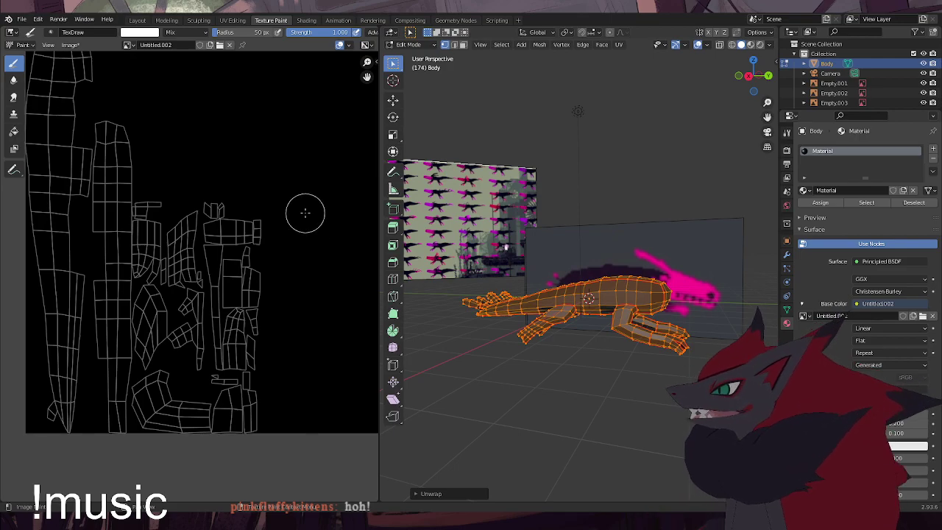
pyautogui.scroll(6, 206, 278)
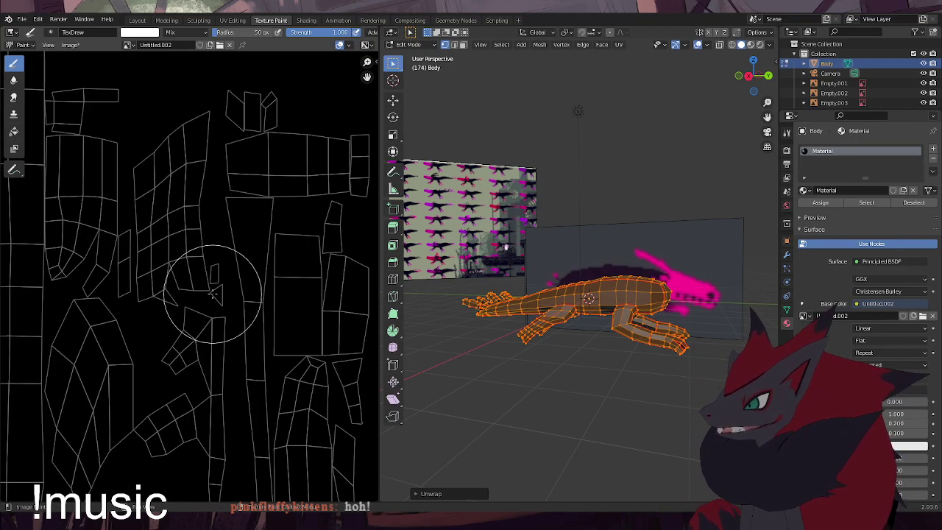
pyautogui.click(326, 358)
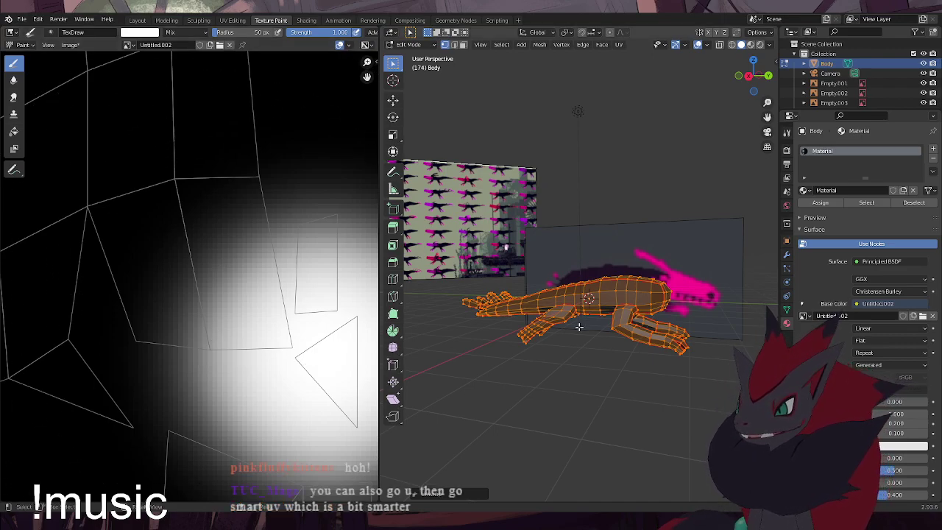
pyautogui.scroll(3, 580, 326)
pyautogui.moveTo(580, 326)
pyautogui.mouseDown(button='middle')
pyautogui.moveTo(674, 263)
pyautogui.moveTo(669, 274)
pyautogui.mouseUp(button='middle')
pyautogui.hotkey('ctrl', 'z')
pyautogui.scroll(-10, 187, 301)
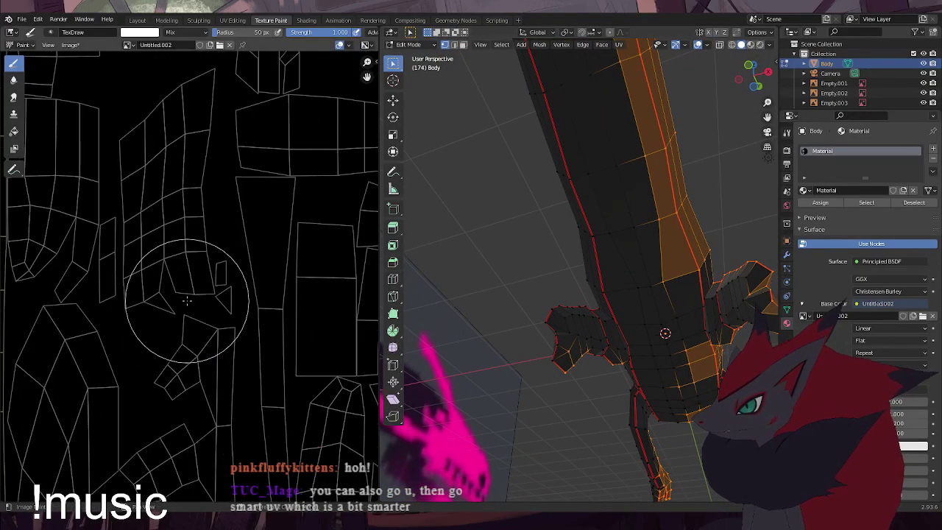
# Undo the last unwrap, select the entire body mesh with X-ray on, and unwrap it again along its seams
pyautogui.hotkey('ctrl', 'z')
pyautogui.scroll(-2, 187, 300)
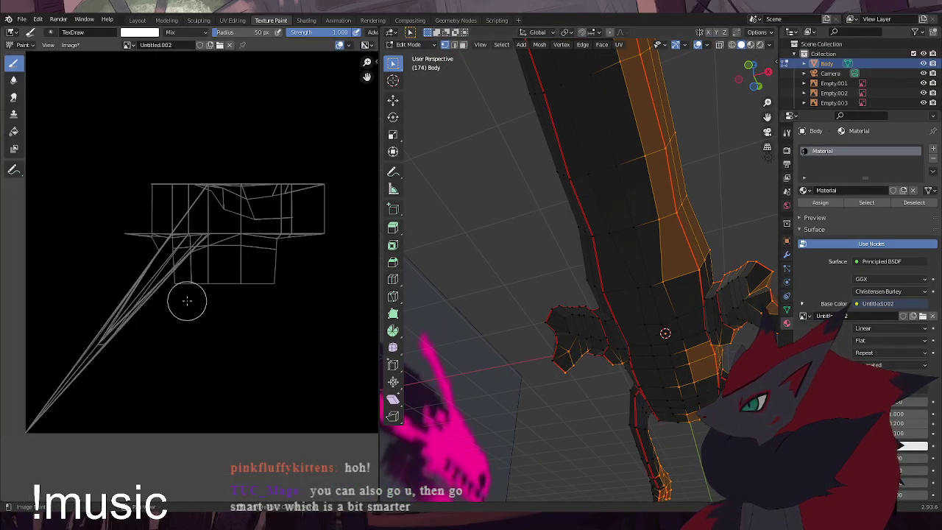
pyautogui.moveTo(611, 257); pyautogui.dragTo(560, 304, button='middle')
pyautogui.scroll(-4, 599, 332)
pyautogui.click(721, 46)
pyautogui.scroll(-2, 672, 235)
pyautogui.moveTo(715, 389); pyautogui.dragTo(410, 179)
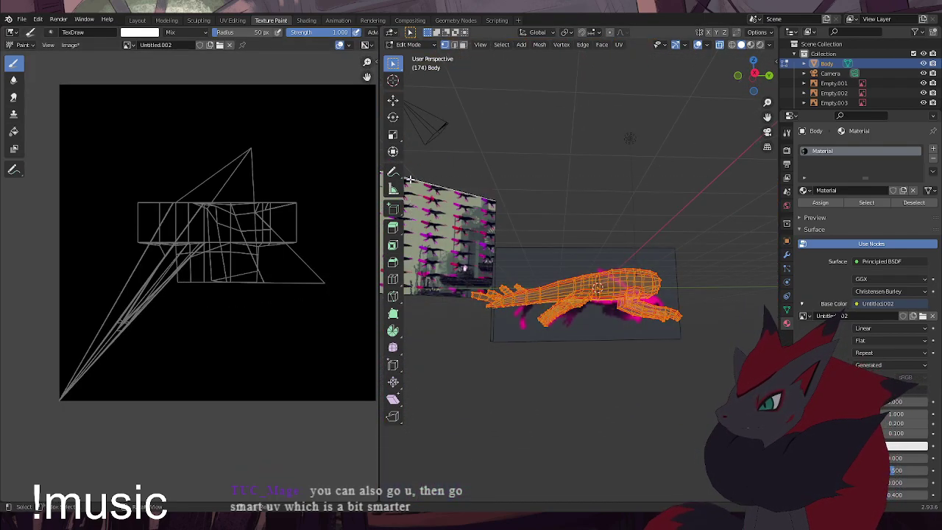
pyautogui.press('u')
pyautogui.click(591, 213)
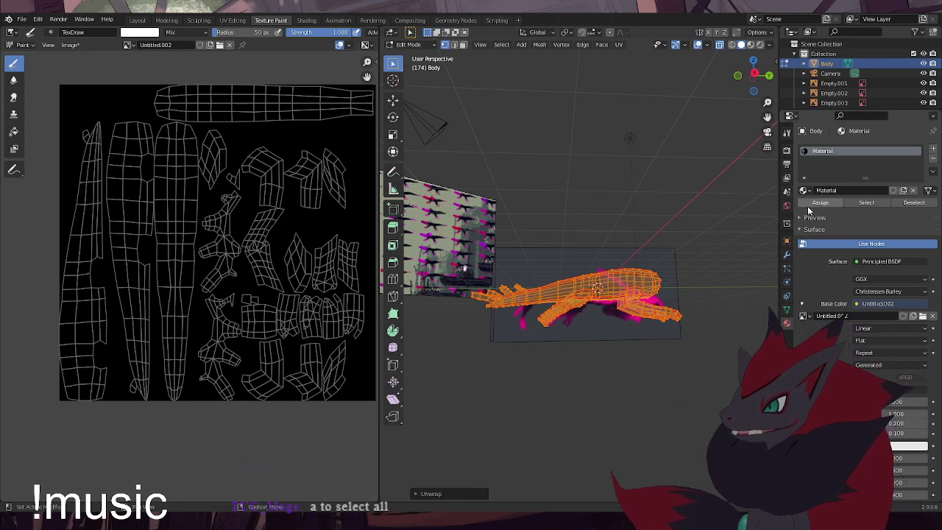
# Paint a white dab on a bent leg island in the UV layout, find it on the lizard's foot, and undo the dab
pyautogui.scroll(3, 299, 313)
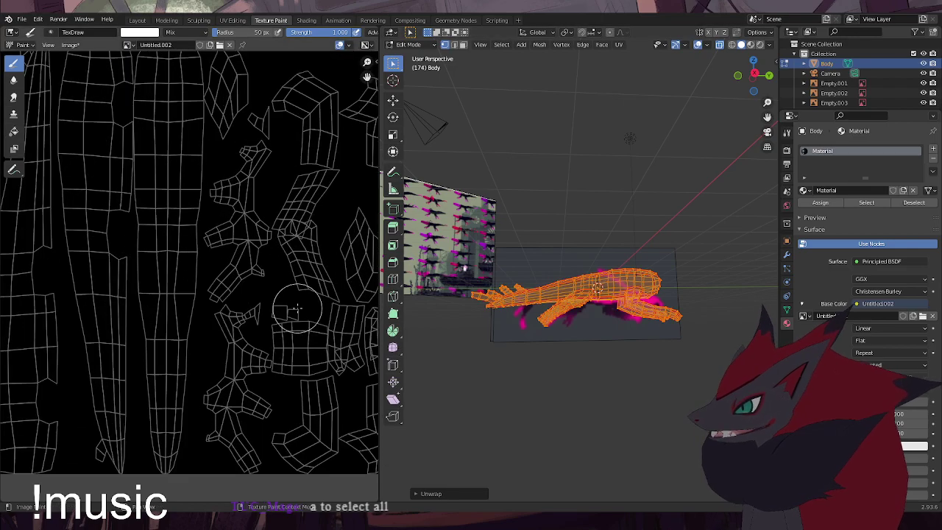
pyautogui.scroll(3, 189, 263)
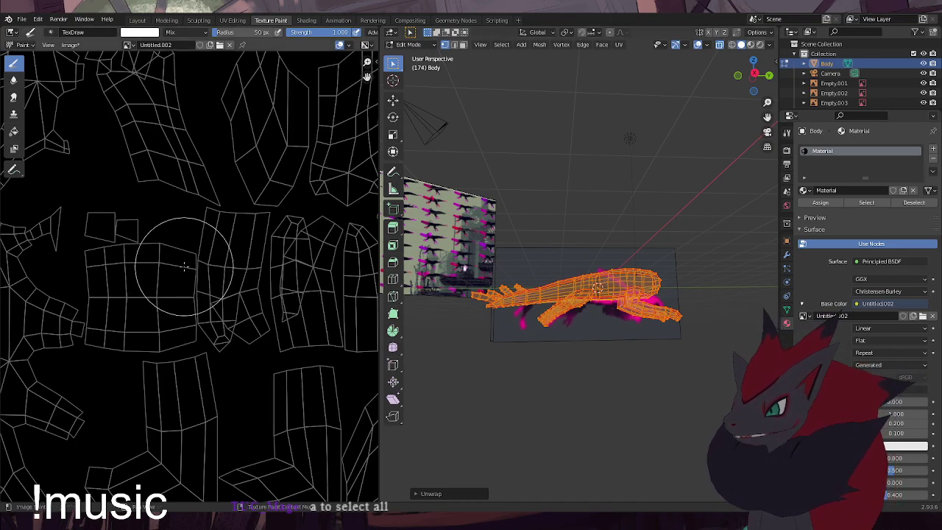
pyautogui.scroll(-3, 184, 267)
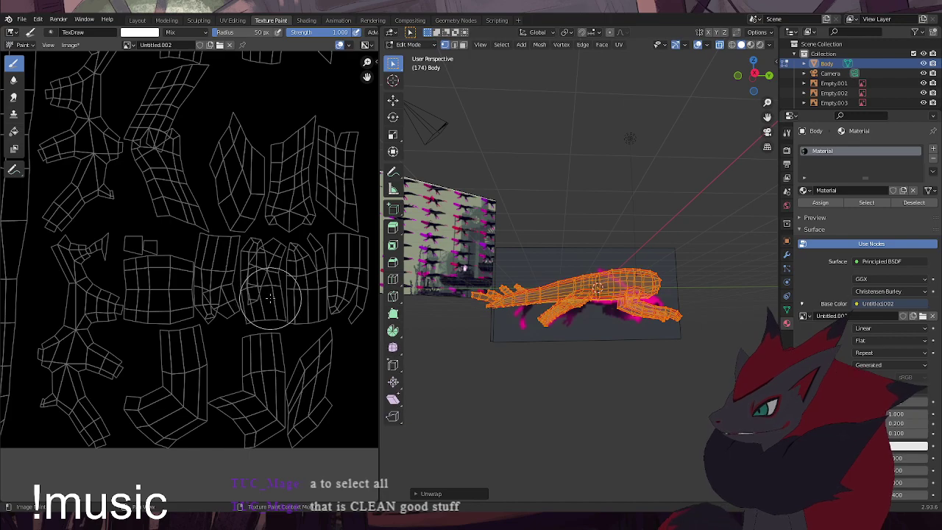
pyautogui.scroll(-2, 243, 284)
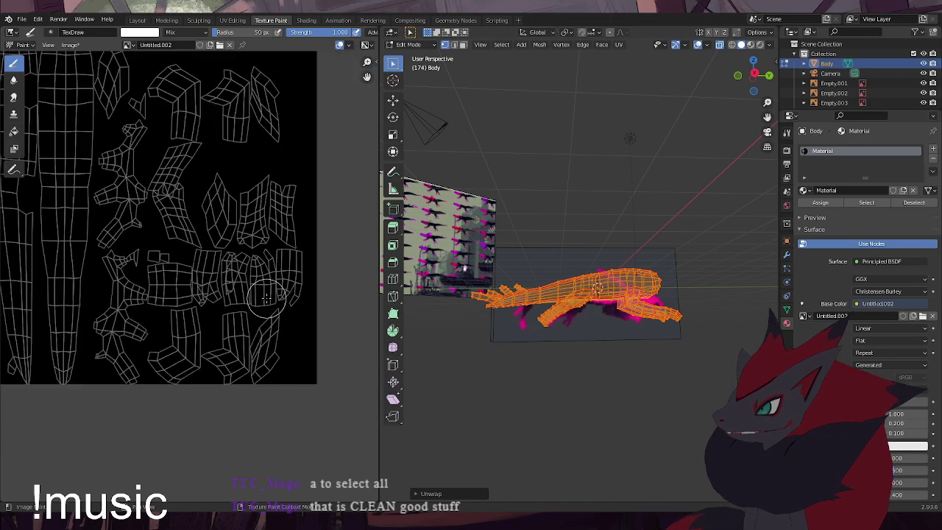
pyautogui.moveTo(178, 243); pyautogui.dragTo(199, 274, button='middle')
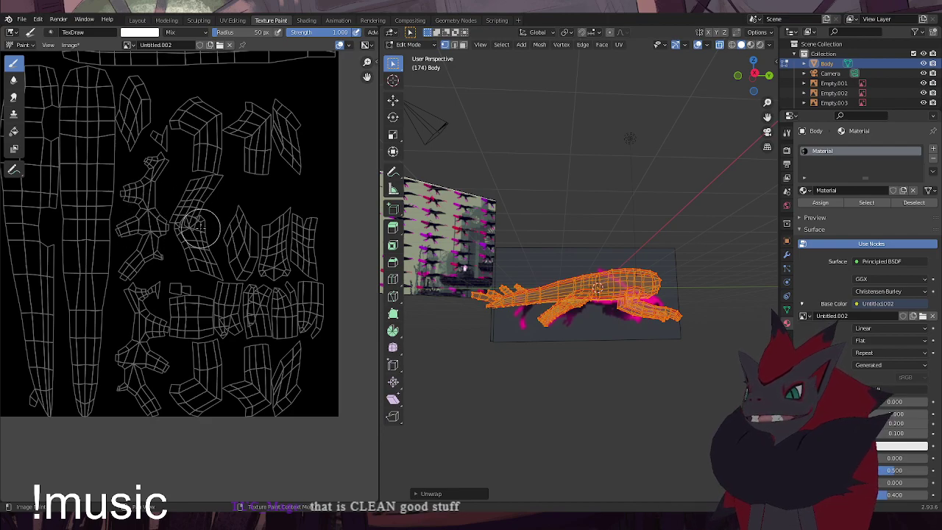
pyautogui.moveTo(193, 212); pyautogui.dragTo(194, 215)
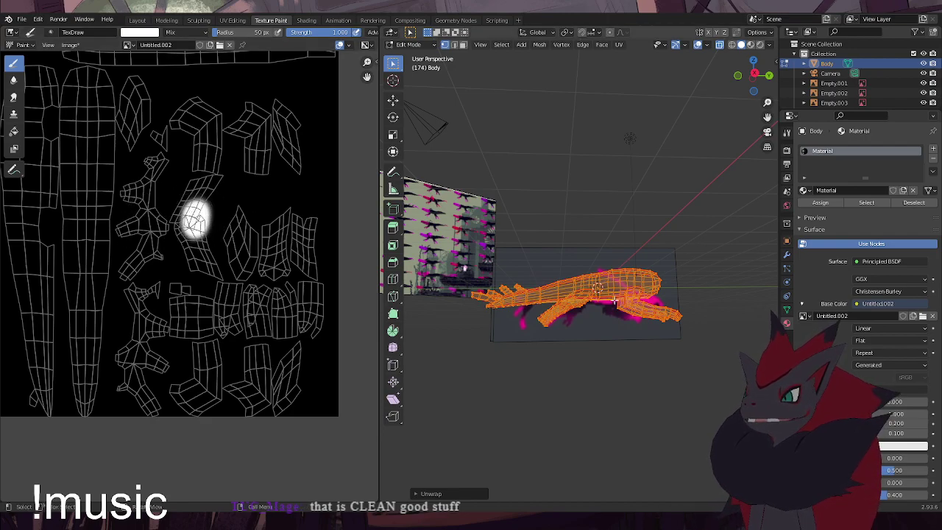
pyautogui.click(720, 46)
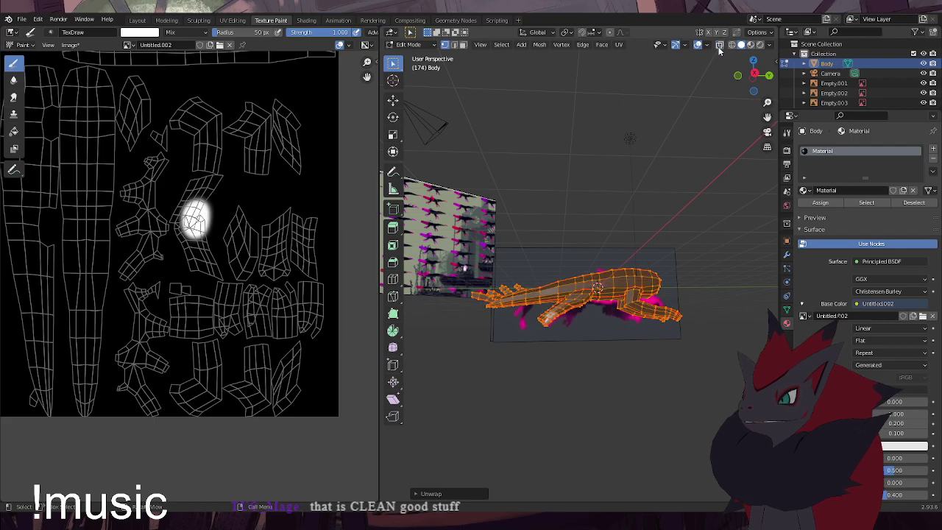
pyautogui.scroll(5, 545, 379)
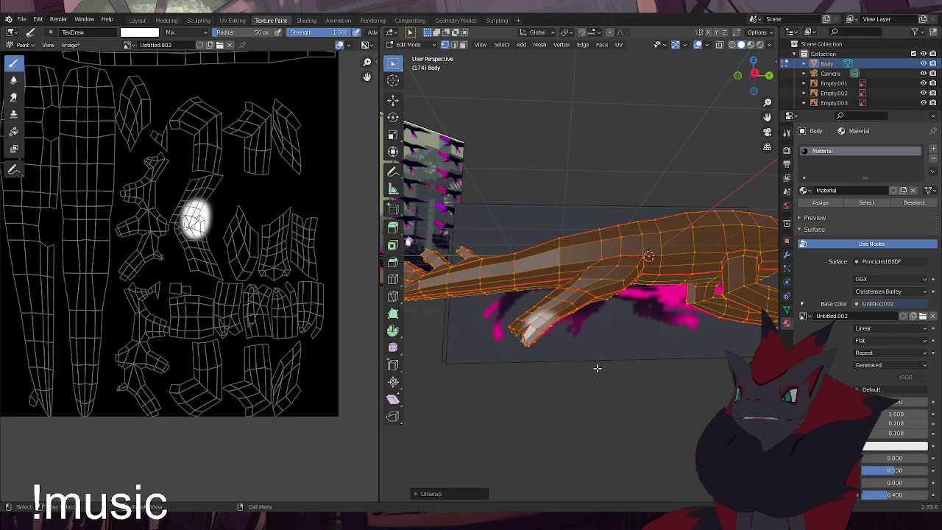
pyautogui.scroll(4, 591, 366)
pyautogui.moveTo(584, 371); pyautogui.dragTo(703, 260, button='middle')
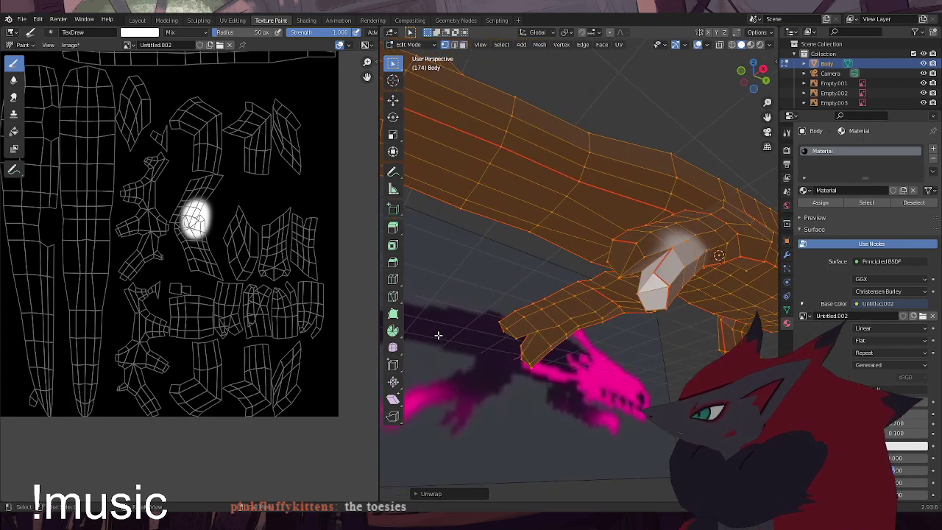
pyautogui.hotkey('ctrl', 'z')
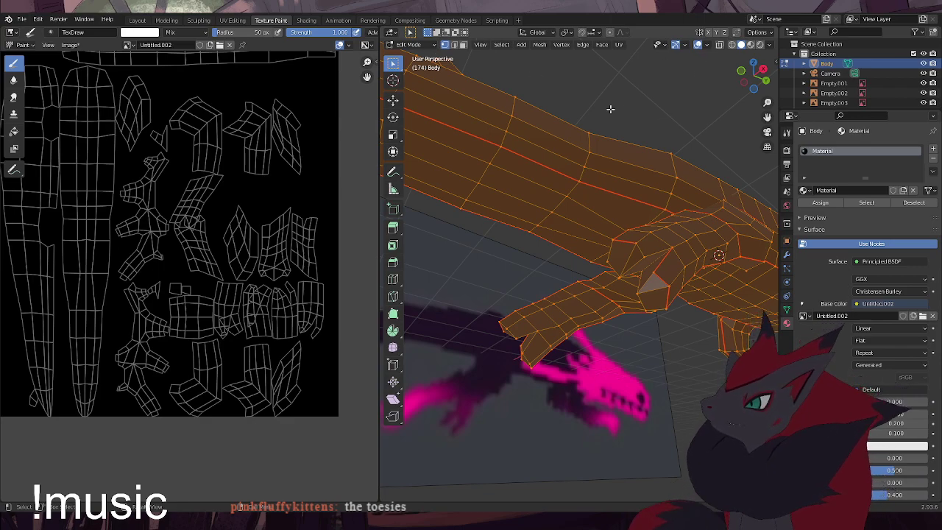
# Mark a seam on the edge between the toes at the front of the hind foot
pyautogui.click(667, 112)
pyautogui.moveTo(669, 283); pyautogui.dragTo(633, 331, button='middle')
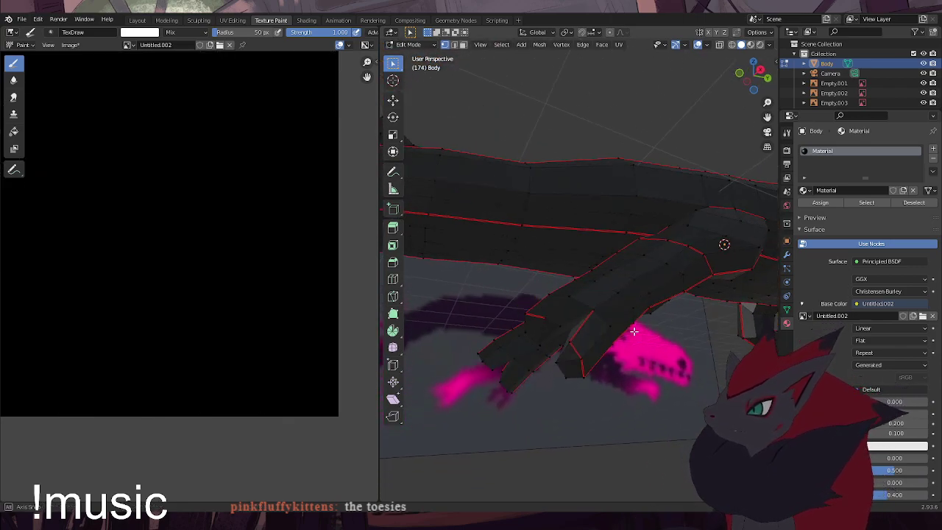
pyautogui.keyDown('ctrl'); pyautogui.click(591, 312); pyautogui.keyUp('ctrl')
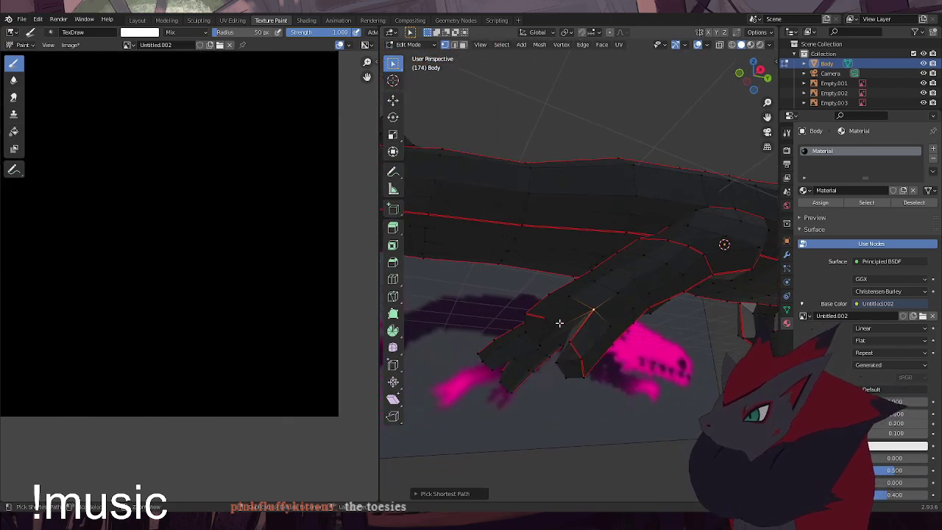
pyautogui.rightClick(550, 437)
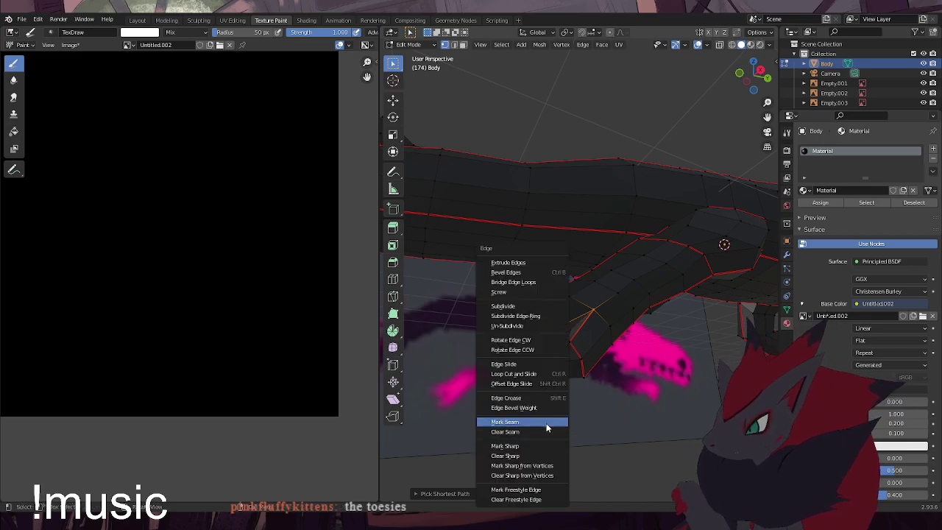
pyautogui.moveTo(521, 347)
pyautogui.mouseDown(button='middle')
pyautogui.moveTo(694, 368)
pyautogui.moveTo(631, 343)
pyautogui.moveTo(469, 379)
pyautogui.moveTo(493, 343)
pyautogui.moveTo(528, 336)
pyautogui.moveTo(567, 340)
pyautogui.moveTo(576, 361)
pyautogui.moveTo(536, 370)
pyautogui.moveTo(521, 305)
pyautogui.mouseUp(button='middle')
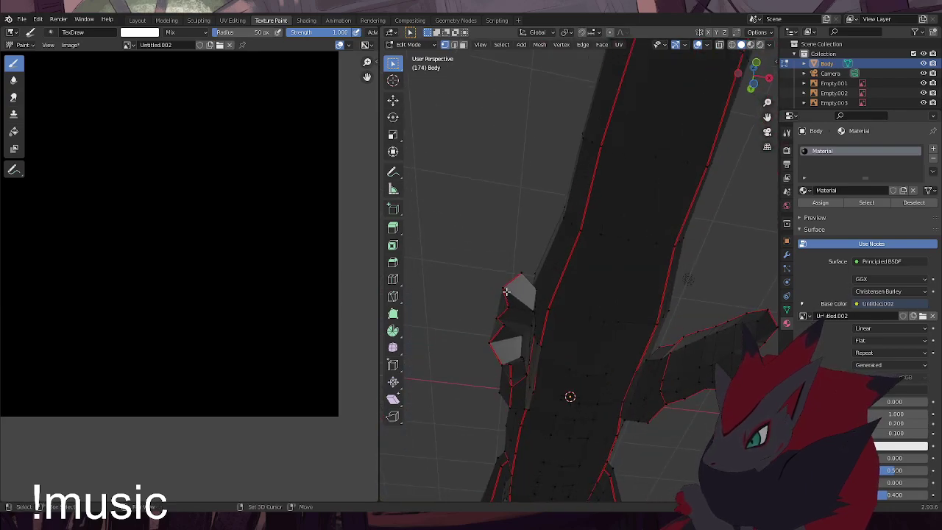
# Mark a seam across the base of the next toe on the underside of the same hind foot
pyautogui.rightClick(491, 348)
pyautogui.click(491, 347)
pyautogui.click(516, 337)
pyautogui.rightClick(566, 354)
pyautogui.click(567, 354)
# Mark matching seams across the bases of the two outer toes on the opposite hind foot
pyautogui.moveTo(658, 378); pyautogui.dragTo(567, 387, button='middle')
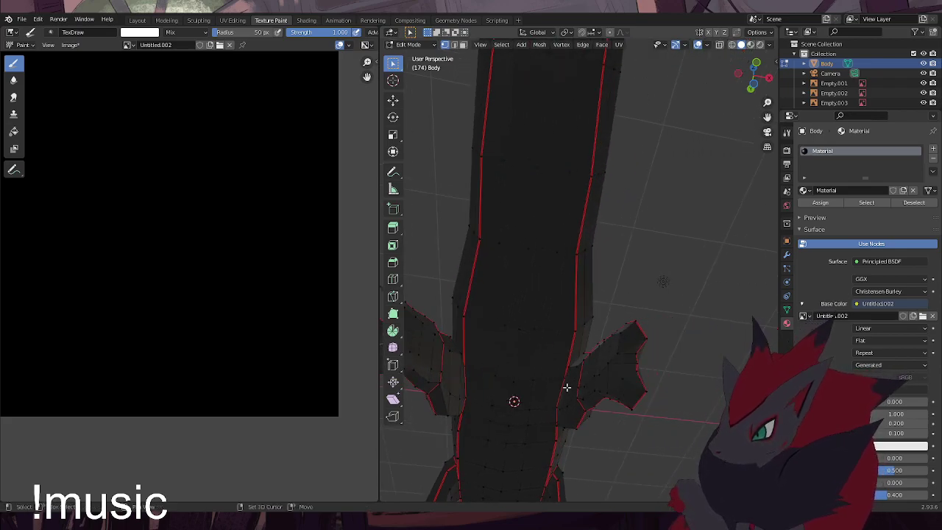
pyautogui.click(625, 345)
pyautogui.rightClick(670, 355)
pyautogui.click(670, 355)
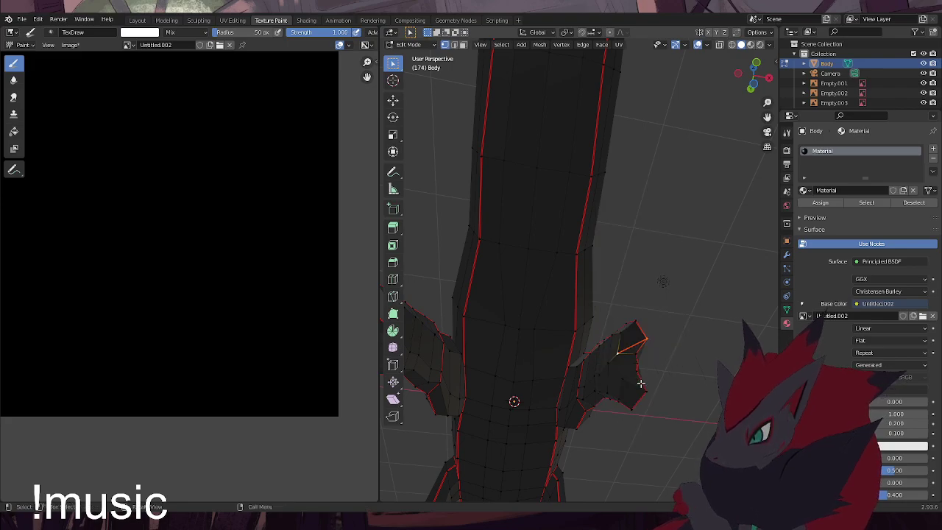
pyautogui.moveTo(640, 385)
pyautogui.mouseDown(button='middle')
pyautogui.moveTo(498, 374)
pyautogui.moveTo(623, 377)
pyautogui.mouseUp(button='middle')
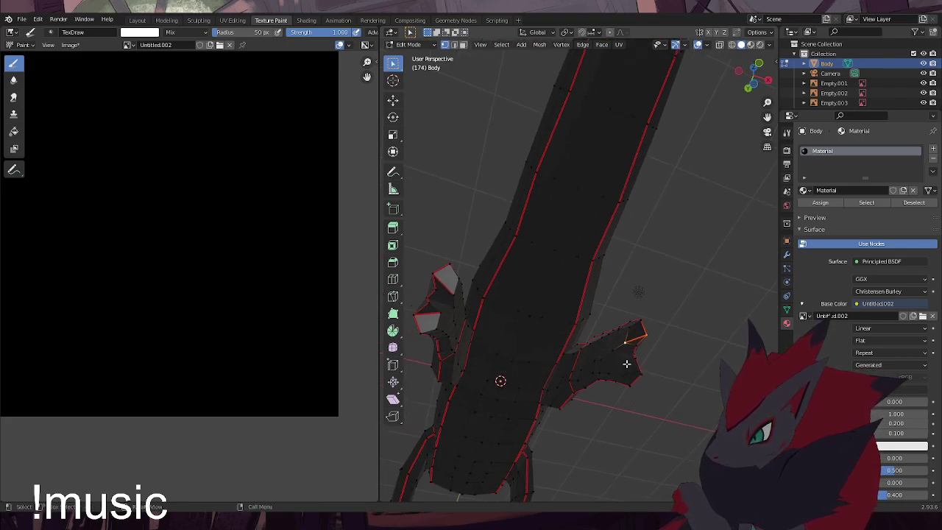
pyautogui.rightClick(664, 380)
pyautogui.click(670, 375)
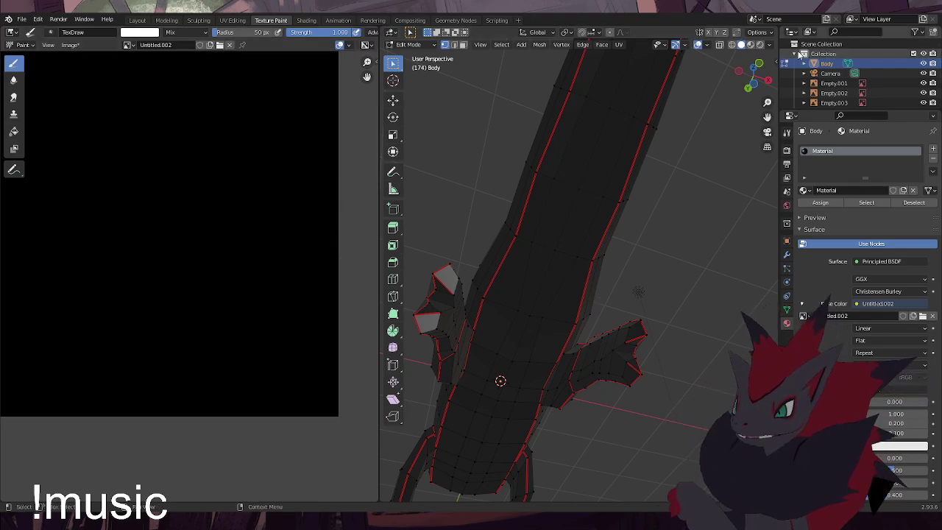
# Select the entire body mesh with X-ray on and unwrap it with the new toe seams
pyautogui.click(719, 45)
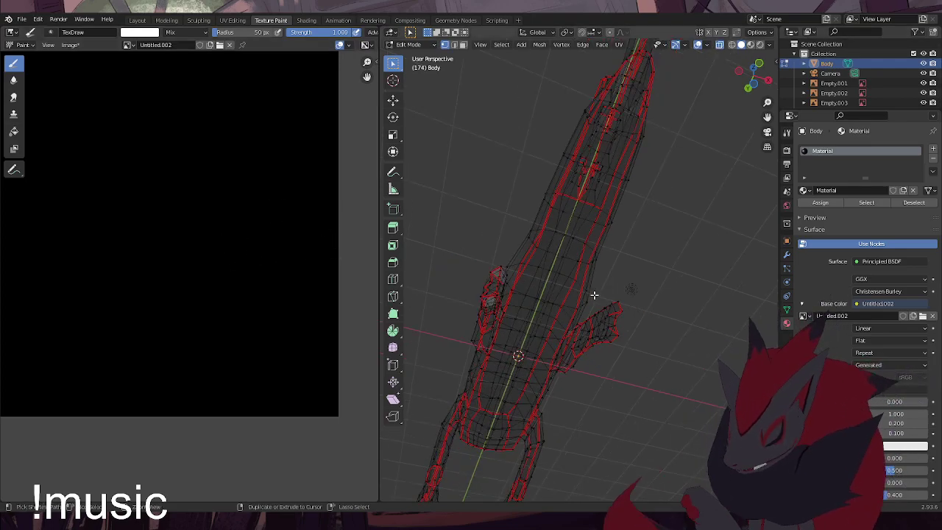
pyautogui.moveTo(594, 295)
pyautogui.mouseDown(button='middle')
pyautogui.moveTo(585, 330)
pyautogui.moveTo(515, 358)
pyautogui.moveTo(541, 351)
pyautogui.mouseUp(button='middle')
pyautogui.scroll(-1, 618, 359)
pyautogui.moveTo(750, 375); pyautogui.dragTo(403, 114)
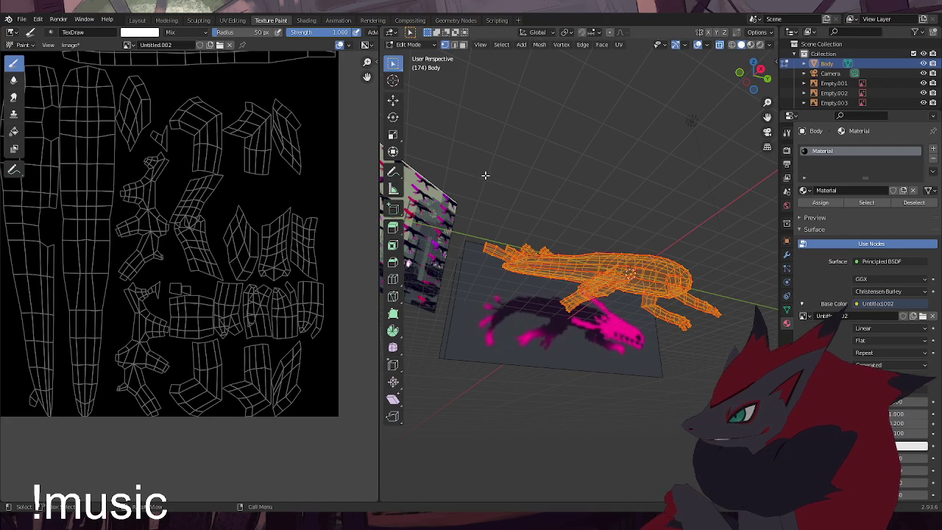
pyautogui.press('u')
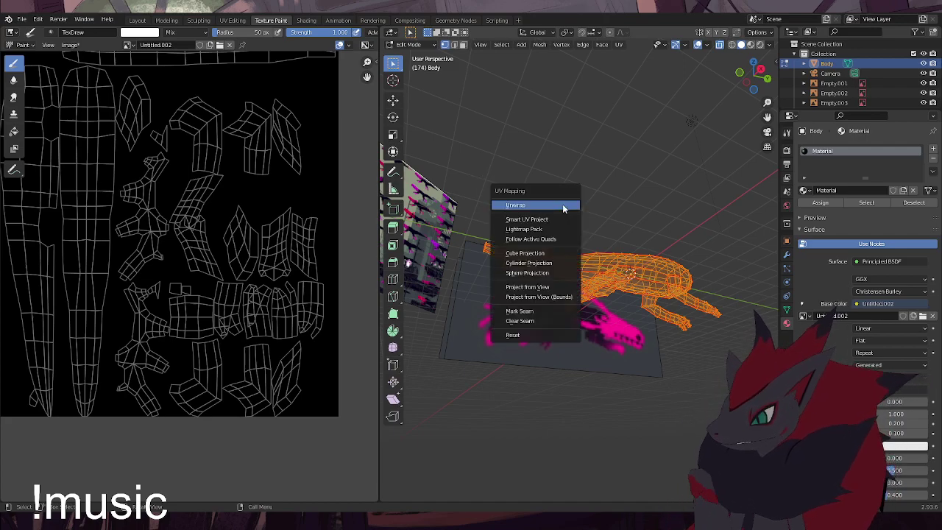
pyautogui.click(562, 205)
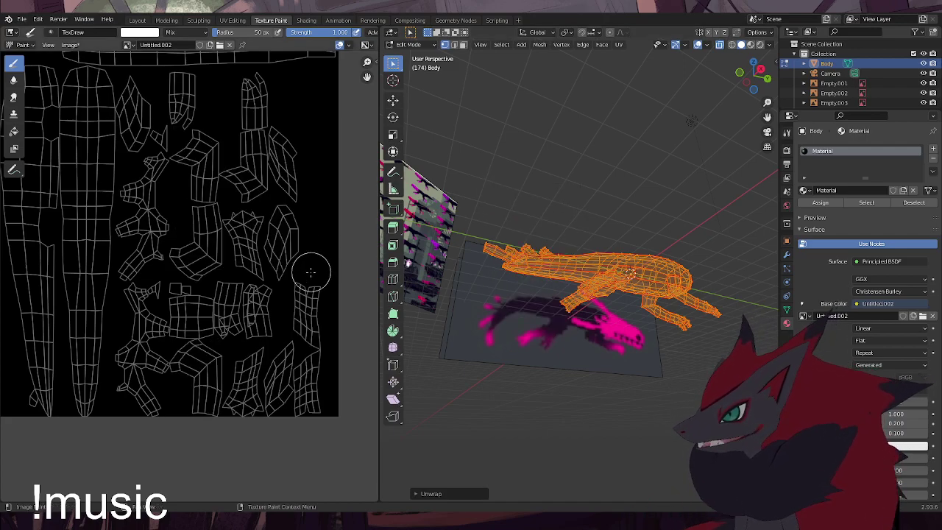
# Paint white test strokes over two neighbouring foot islands in the UV layout and preview them on the body in Material Preview shading
pyautogui.scroll(-1, 254, 239)
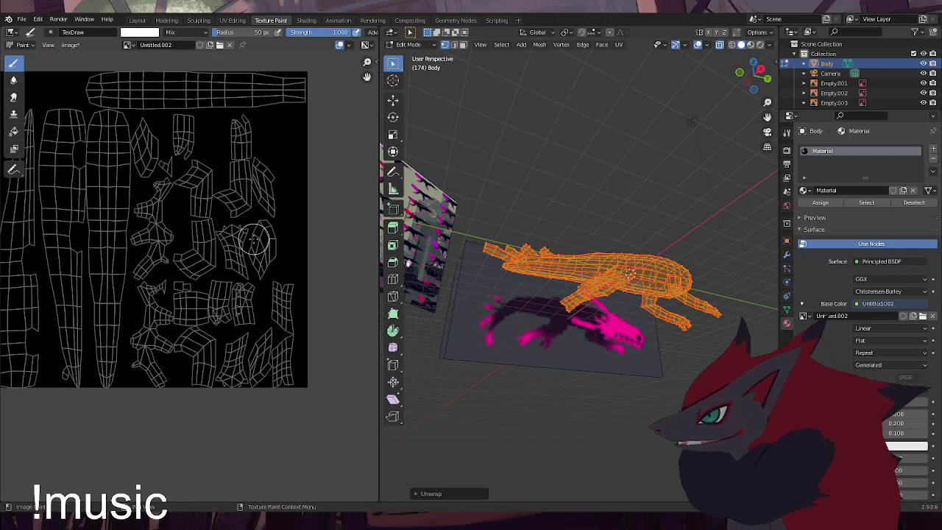
pyautogui.scroll(-1, 253, 240)
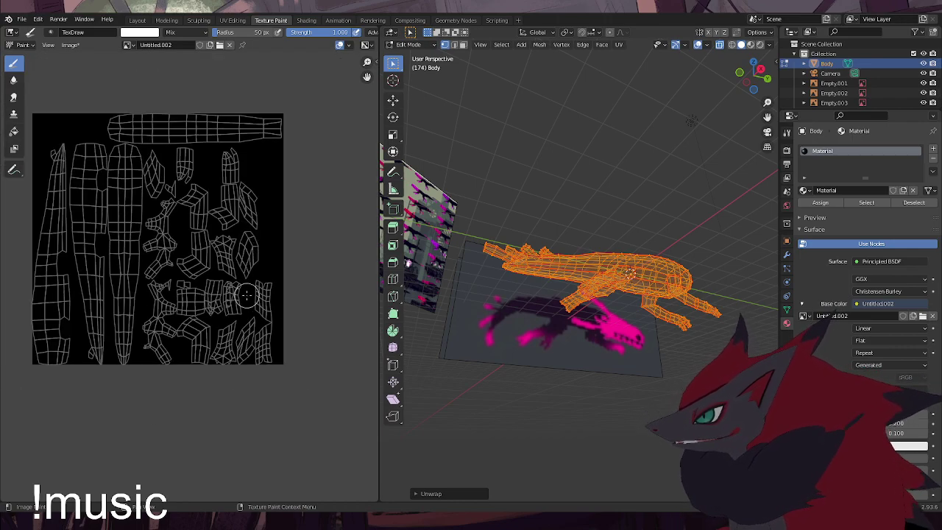
pyautogui.scroll(4, 236, 303)
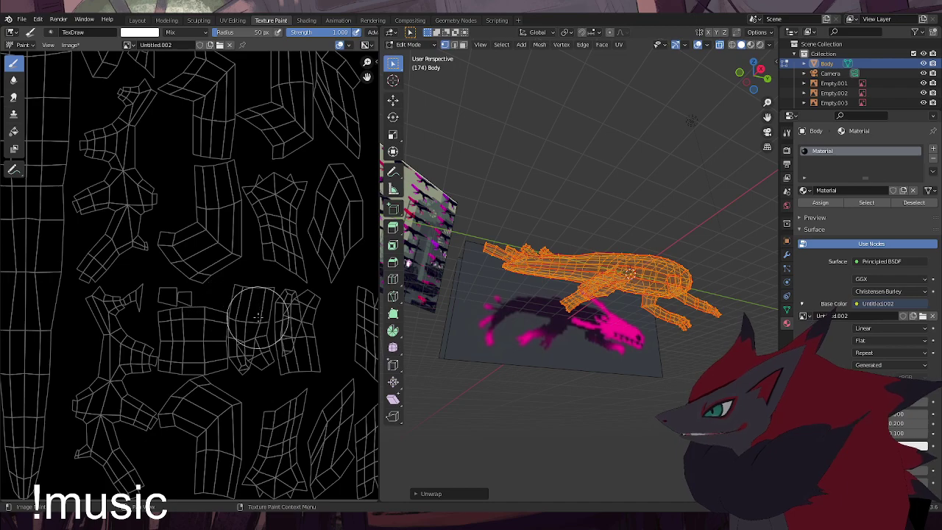
pyautogui.click(322, 326)
pyautogui.moveTo(322, 327)
pyautogui.mouseDown()
pyautogui.moveTo(314, 363)
pyautogui.moveTo(320, 323)
pyautogui.mouseUp()
pyautogui.moveTo(270, 359); pyautogui.dragTo(265, 372)
pyautogui.scroll(-2, 254, 339)
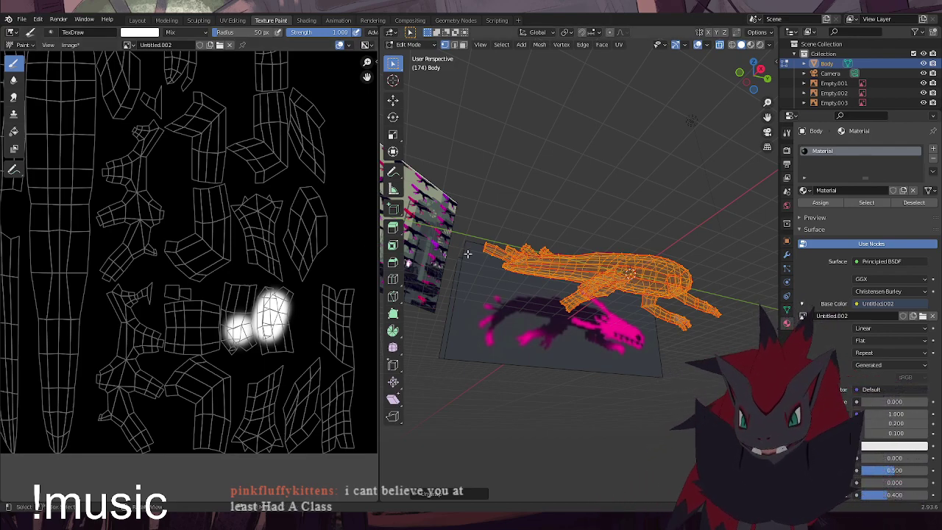
pyautogui.moveTo(574, 295); pyautogui.dragTo(618, 140, button='middle')
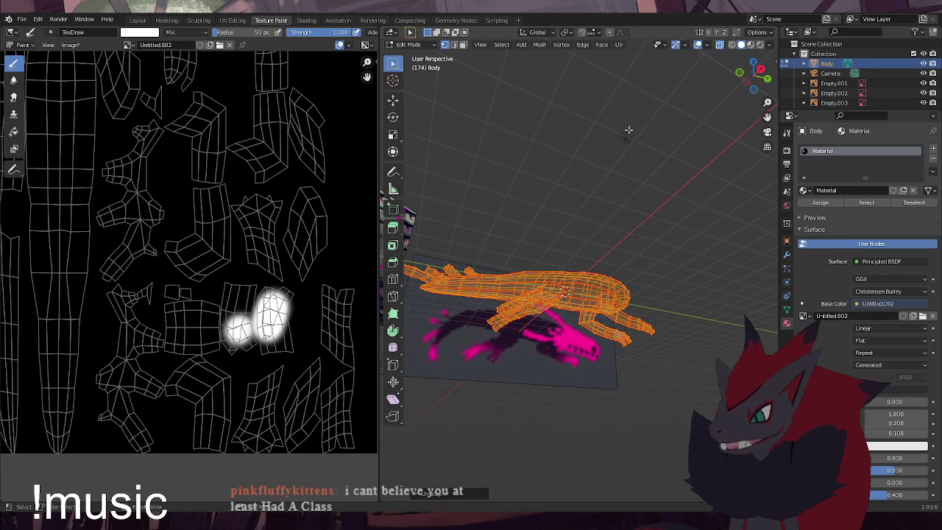
pyautogui.click(750, 47)
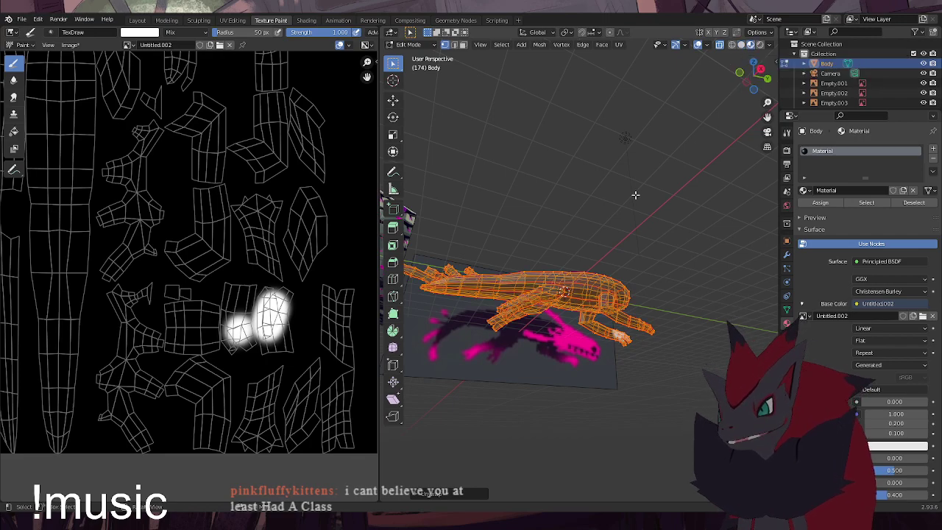
# Paint a white test stroke over the two small square islands in the UV layout and check the front feet for it
pyautogui.scroll(2, 561, 342)
pyautogui.moveTo(576, 340); pyautogui.dragTo(511, 343, button='middle')
pyautogui.moveTo(600, 293); pyautogui.dragTo(495, 330, button='middle')
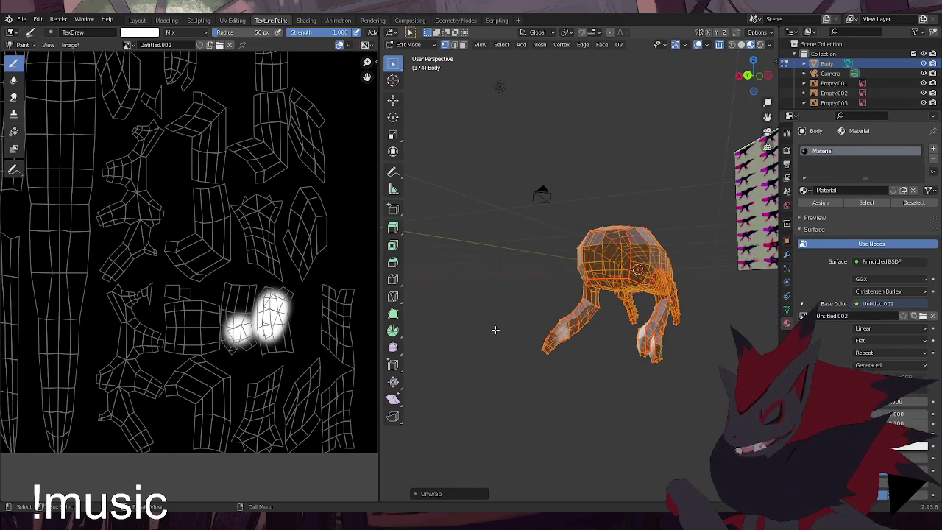
pyautogui.moveTo(608, 362); pyautogui.dragTo(550, 346, button='middle')
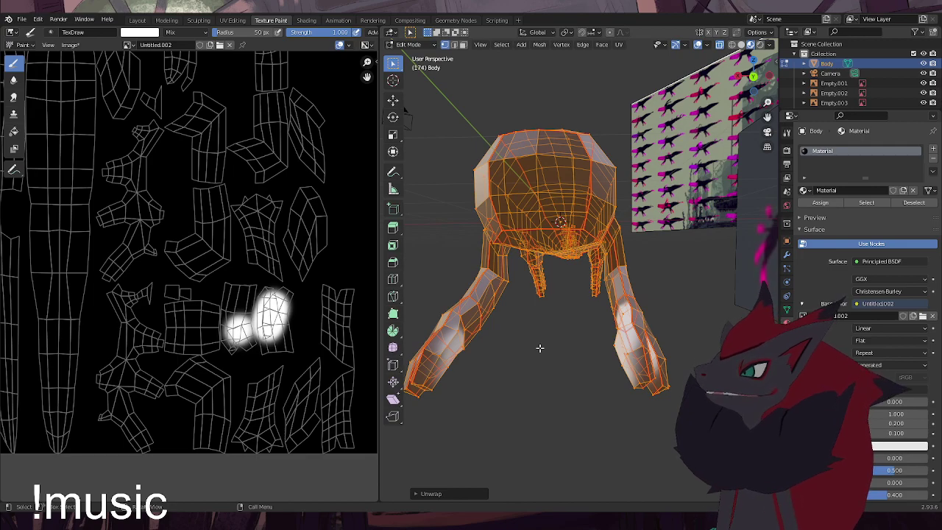
pyautogui.scroll(3, 187, 296)
pyautogui.scroll(4, 187, 296)
pyautogui.moveTo(120, 353); pyautogui.dragTo(163, 360)
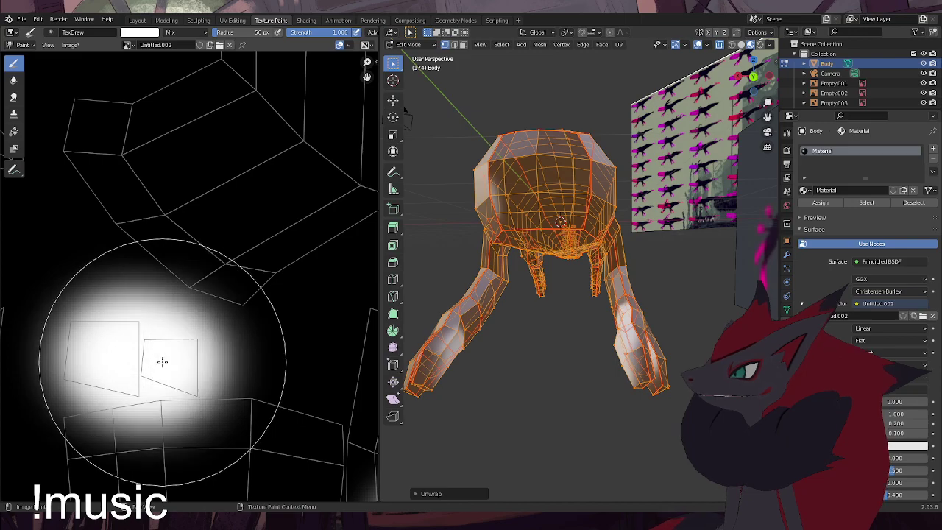
pyautogui.moveTo(456, 309)
pyautogui.mouseDown(button='middle')
pyautogui.moveTo(561, 296)
pyautogui.moveTo(516, 290)
pyautogui.moveTo(681, 162)
pyautogui.mouseUp(button='middle')
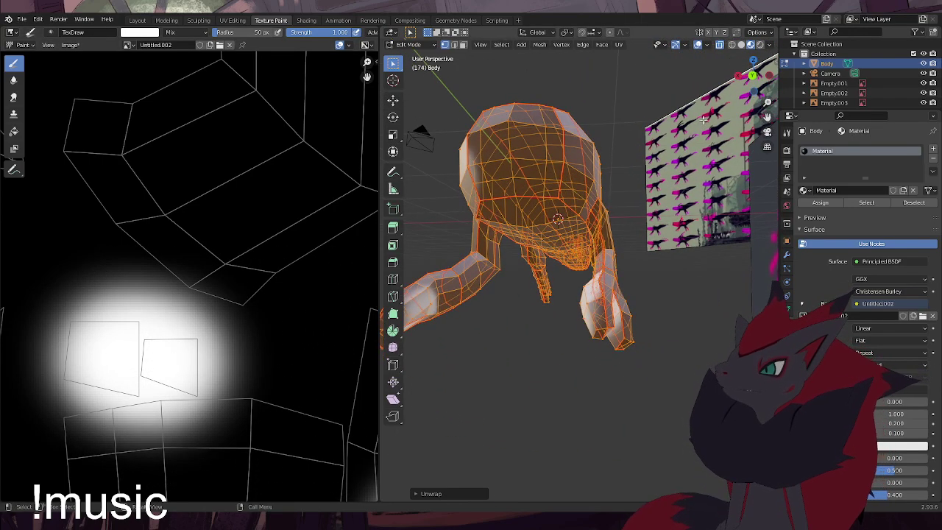
pyautogui.moveTo(554, 220)
pyautogui.mouseDown(button='middle')
pyautogui.moveTo(580, 218)
pyautogui.moveTo(566, 219)
pyautogui.mouseUp(button='middle')
pyautogui.scroll(2, 589, 274)
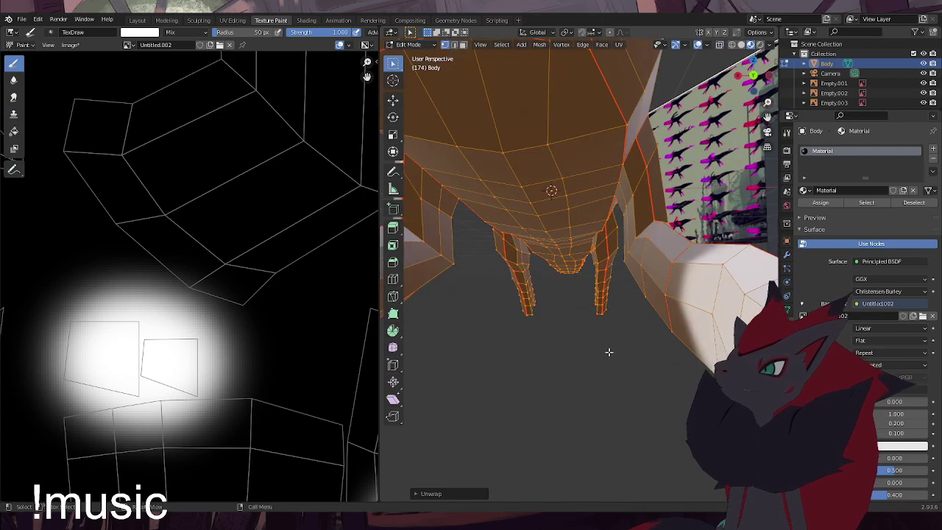
# Deselect the mesh and mark a seam on the edges between the toes on the underside of one front foot
pyautogui.click(603, 355)
pyautogui.scroll(-1, 623, 320)
pyautogui.moveTo(614, 320); pyautogui.dragTo(581, 328, button='middle')
pyautogui.keyDown('shift'); pyautogui.moveTo(581, 328); pyautogui.dragTo(598, 268, button='middle'); pyautogui.keyUp('shift')
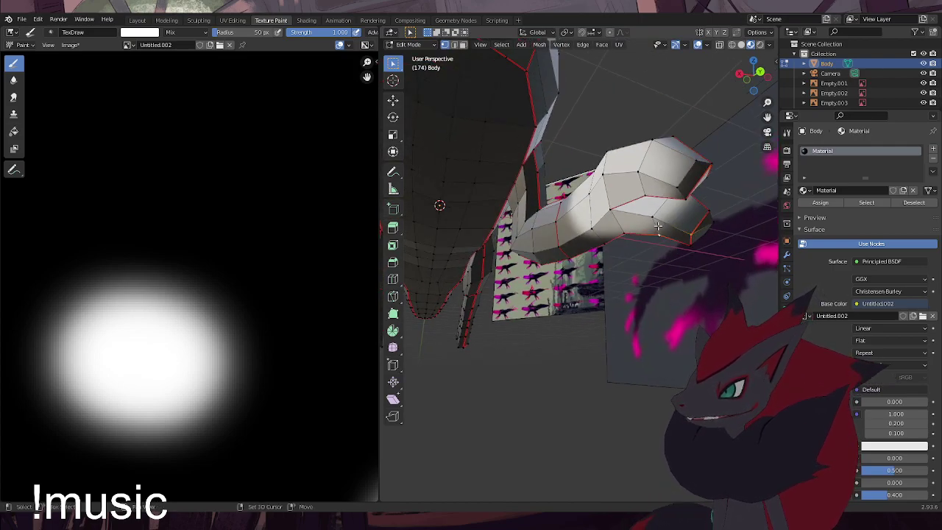
pyautogui.rightClick(644, 273)
pyautogui.click(644, 273)
pyautogui.moveTo(500, 322); pyautogui.dragTo(567, 239, button='middle')
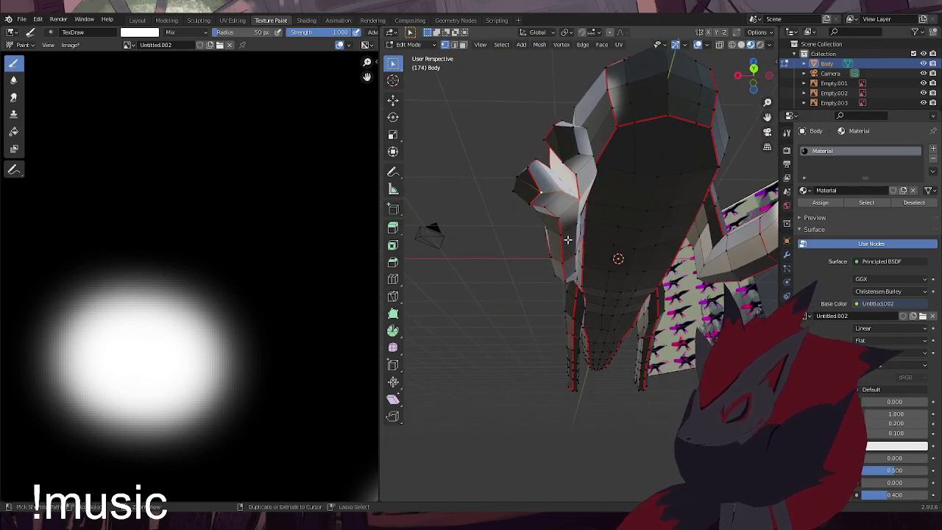
pyautogui.rightClick(567, 239)
pyautogui.click(521, 237)
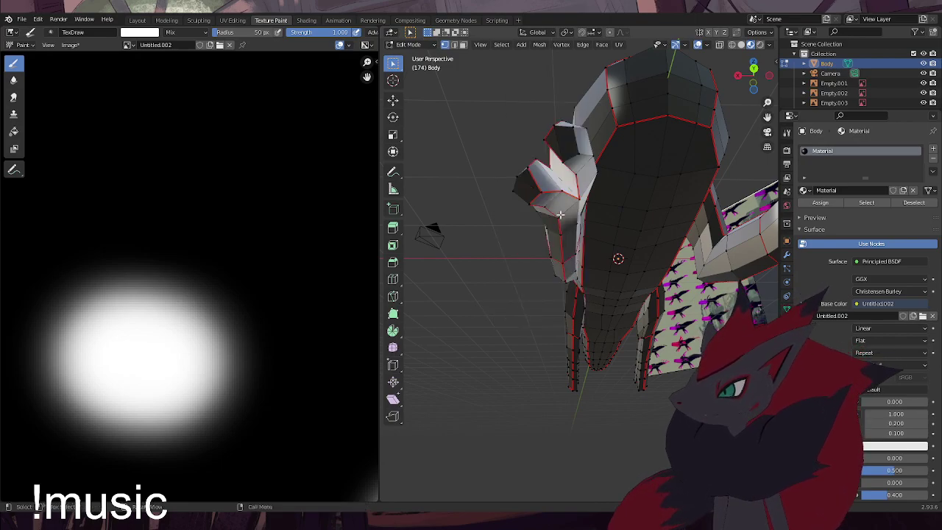
pyautogui.hotkey('ctrl', 'e')
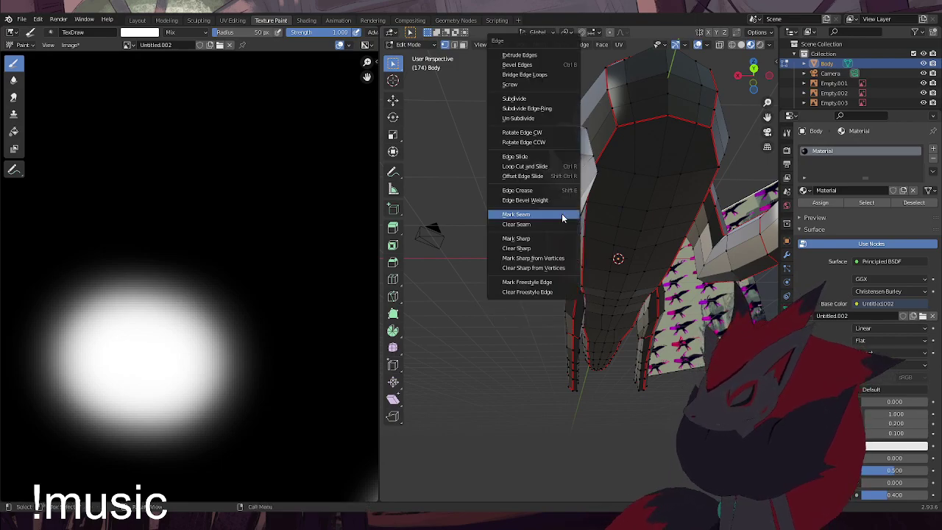
pyautogui.click(562, 217)
# Mark matching seams on the edges between the toes of the opposite front foot
pyautogui.moveTo(563, 218); pyautogui.dragTo(538, 266, button='middle')
pyautogui.hotkey('ctrl', 'e')
pyautogui.click(558, 267)
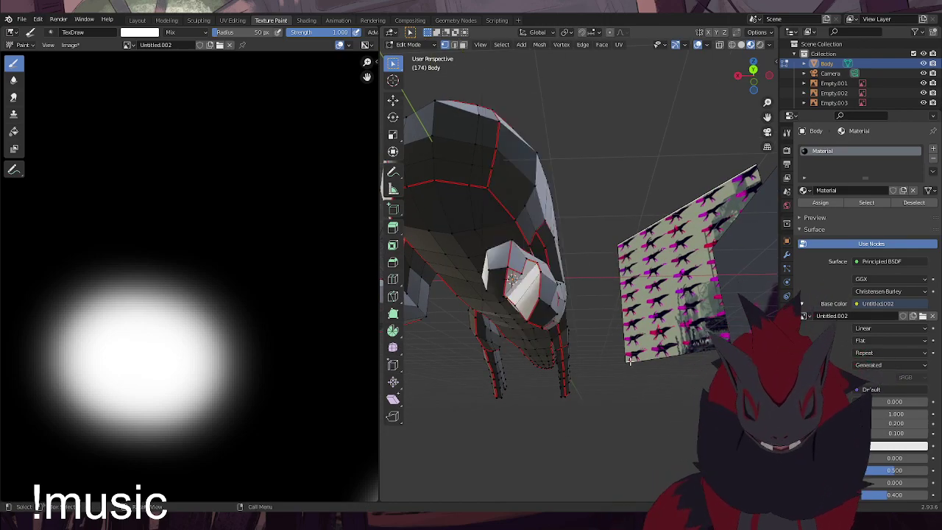
pyautogui.moveTo(599, 343); pyautogui.dragTo(672, 304, button='middle')
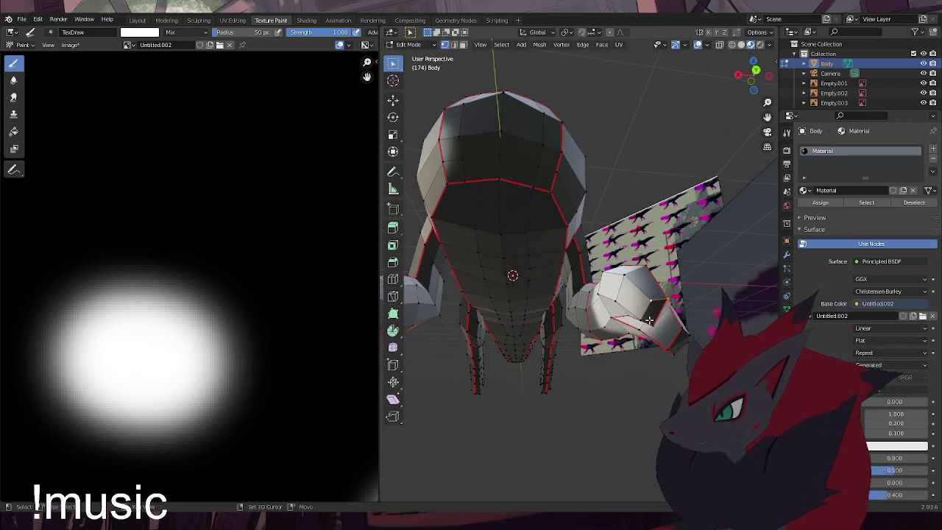
pyautogui.hotkey('ctrl', 'e')
pyautogui.click(648, 321)
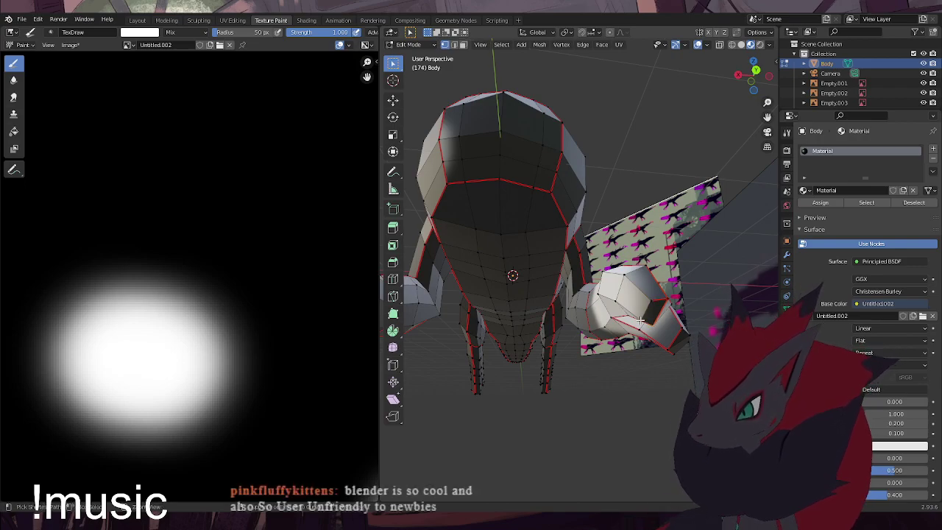
pyautogui.hotkey('ctrl', 'e')
pyautogui.click(641, 322)
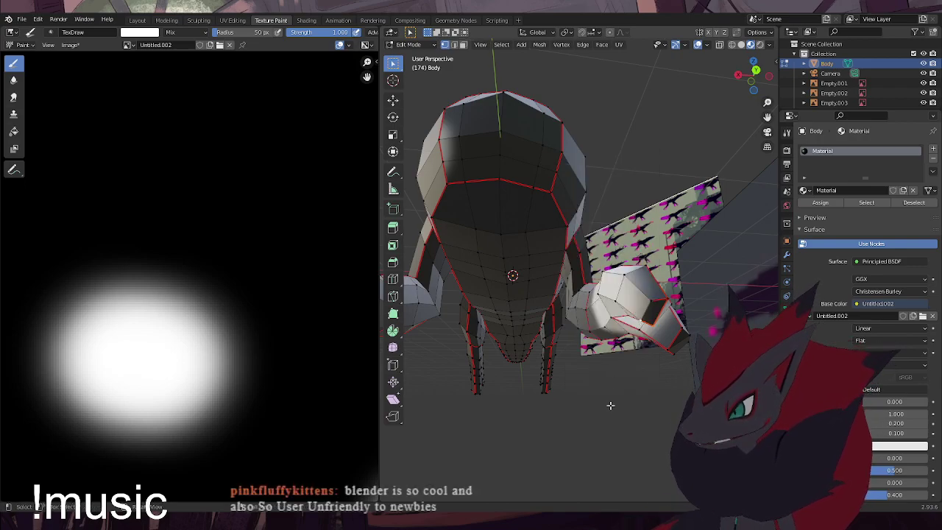
# Select the inner toe edges on the first front foot and clear their seam
pyautogui.moveTo(528, 354); pyautogui.dragTo(564, 330, button='middle')
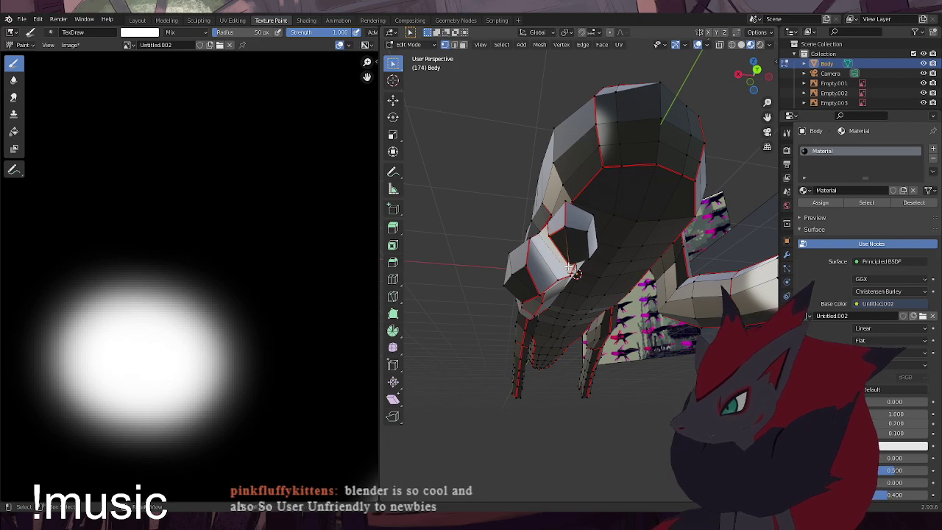
pyautogui.keyDown('shift'); pyautogui.click(548, 239); pyautogui.keyUp('shift')
pyautogui.hotkey('ctrl', 'e')
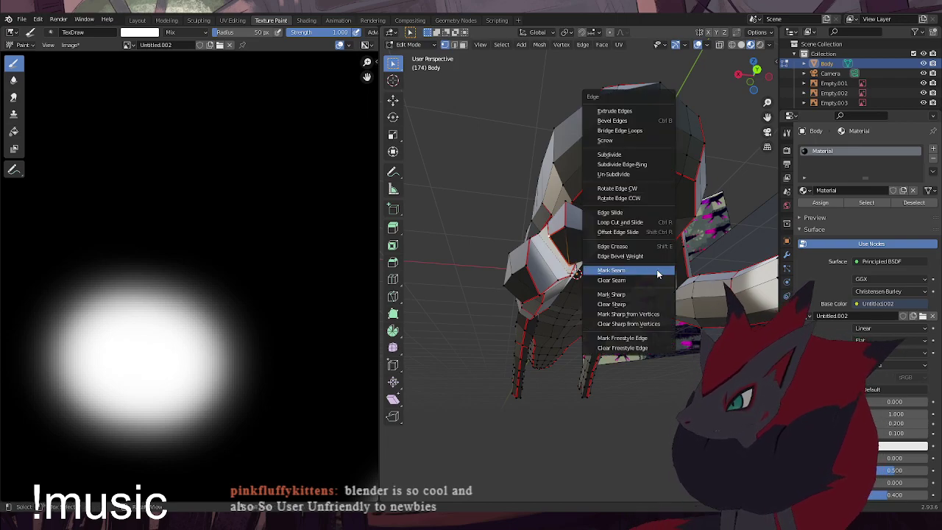
pyautogui.click(652, 280)
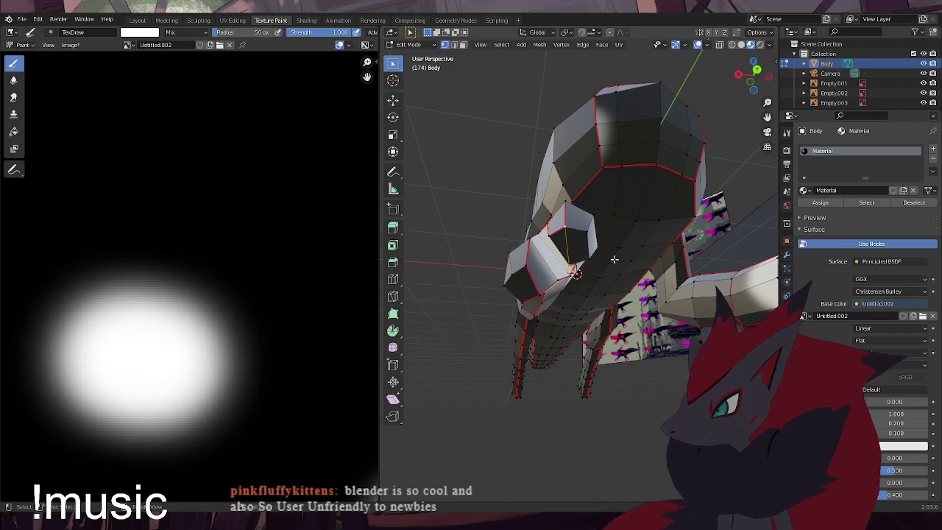
pyautogui.hotkey('ctrl', 'e')
pyautogui.click(669, 379)
# Mark seams on the edges outlining the inner toe's end face on the same front foot
pyautogui.moveTo(669, 351); pyautogui.dragTo(636, 339, button='middle')
pyautogui.moveTo(573, 298); pyautogui.dragTo(512, 243, button='middle')
pyautogui.click(513, 242)
pyautogui.keyDown('shift'); pyautogui.click(531, 244); pyautogui.keyUp('shift')
pyautogui.hotkey('ctrl', 'e')
pyautogui.click(545, 268)
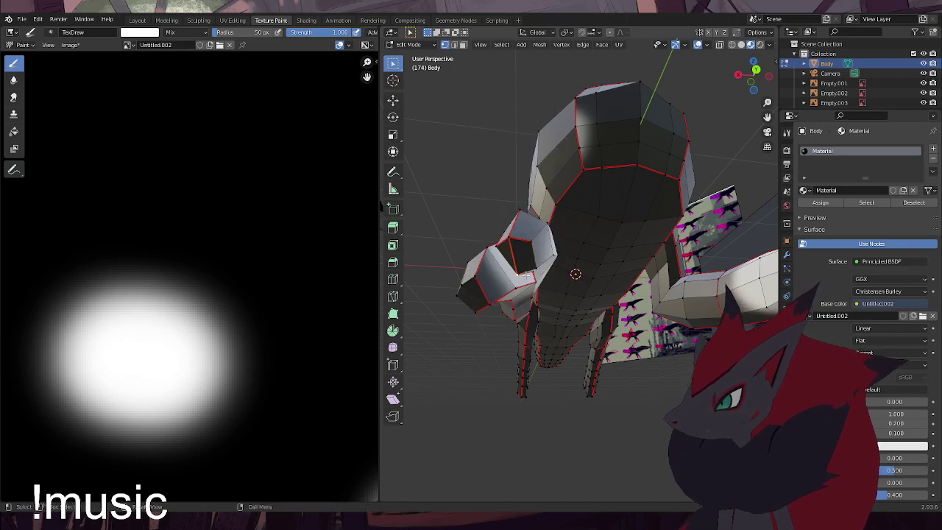
pyautogui.rightClick(541, 271)
pyautogui.click(539, 272)
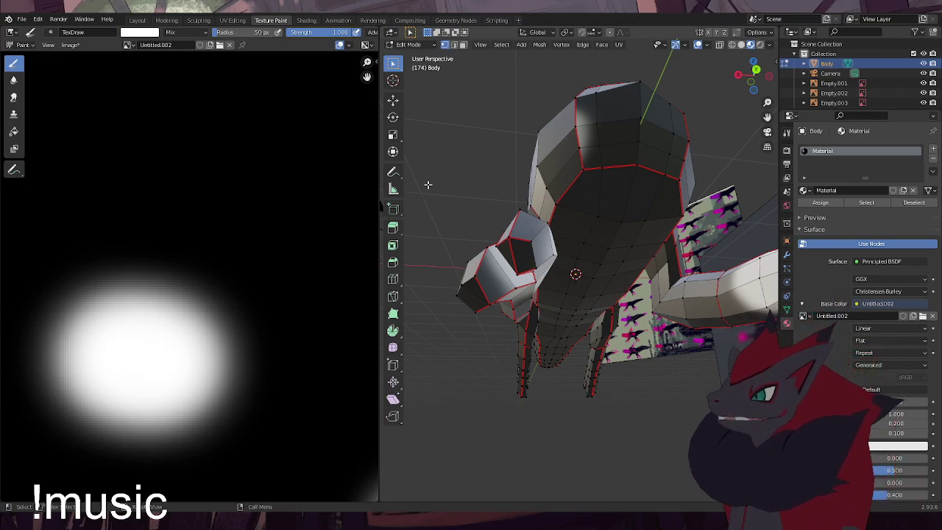
# Mark a seam on the outer toe of this foot and along the matching edge loop on the opposite front foot
pyautogui.click(480, 279)
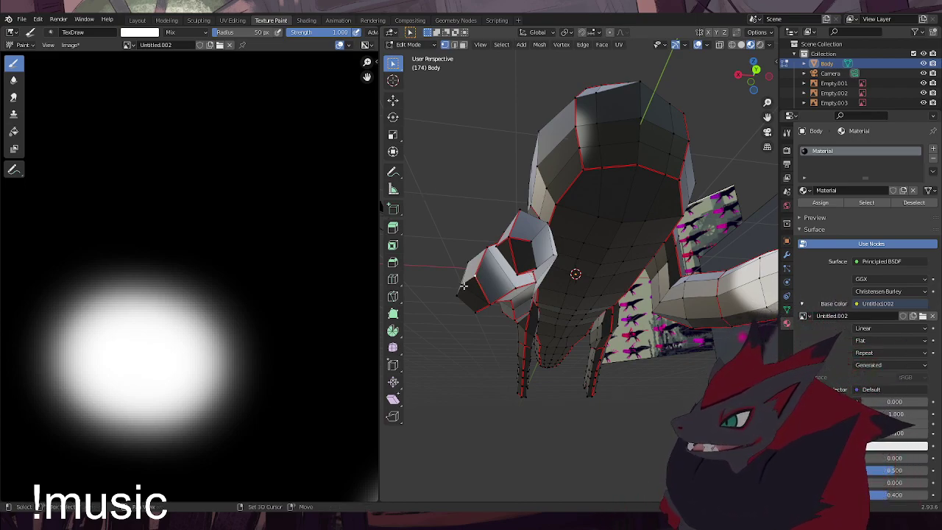
pyautogui.hotkey('ctrl', 'e')
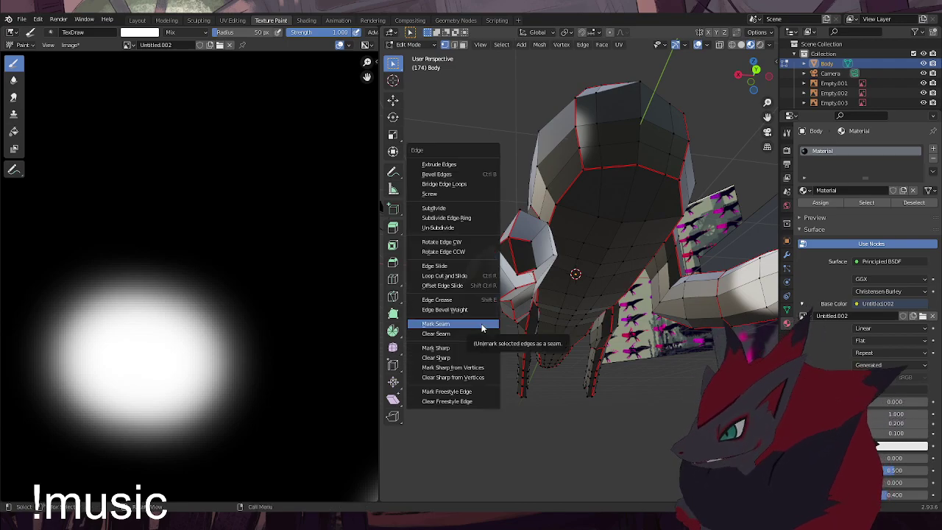
pyautogui.click(482, 324)
pyautogui.moveTo(521, 356); pyautogui.dragTo(590, 303, button='middle')
pyautogui.keyDown('alt'); pyautogui.click(632, 306); pyautogui.keyUp('alt')
pyautogui.hotkey('ctrl', 'e')
pyautogui.click(637, 333)
pyautogui.moveTo(512, 329); pyautogui.dragTo(534, 333, button='middle')
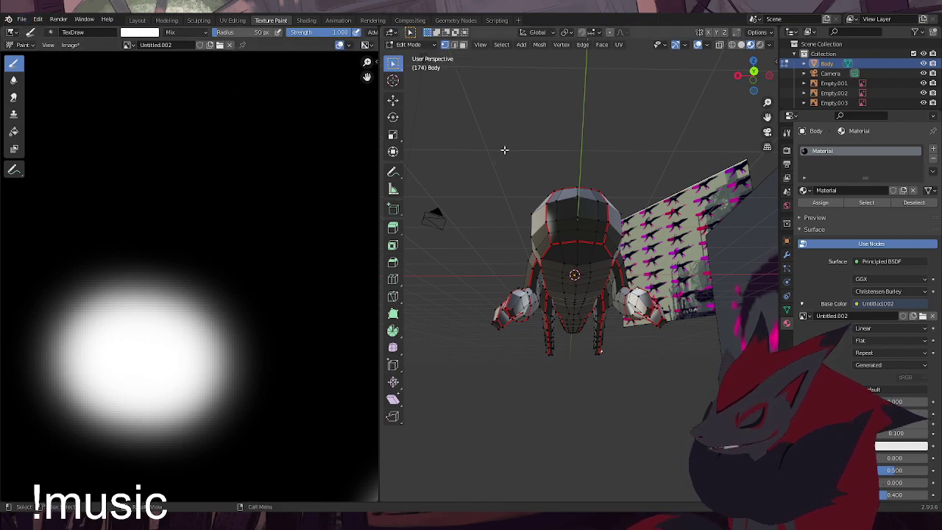
# Select the entire body mesh, set the brush color to black and paint over all white test strokes in the texture
pyautogui.press('a')
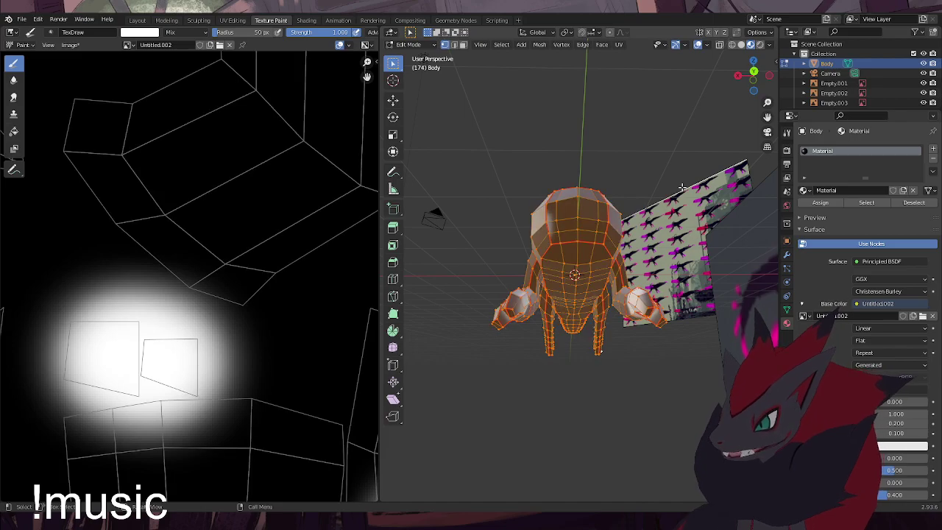
pyautogui.scroll(-5, 326, 185)
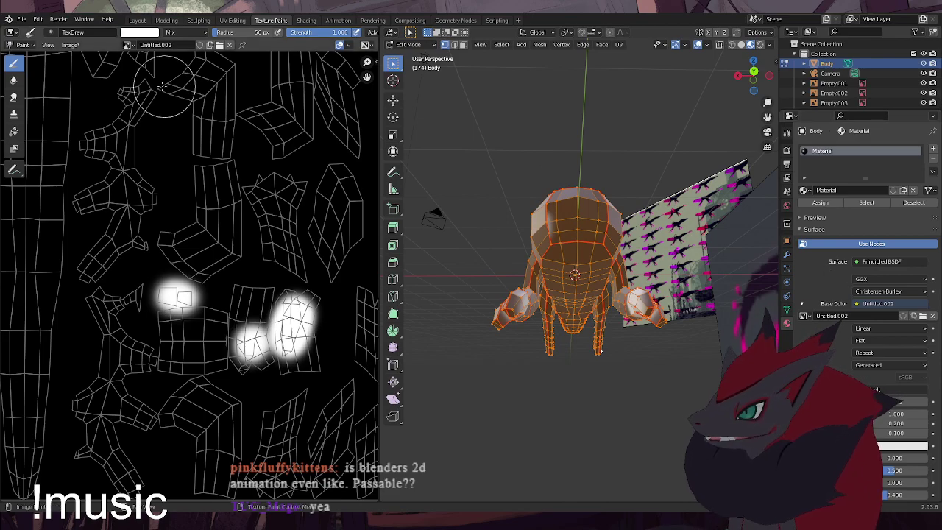
pyautogui.click(142, 38)
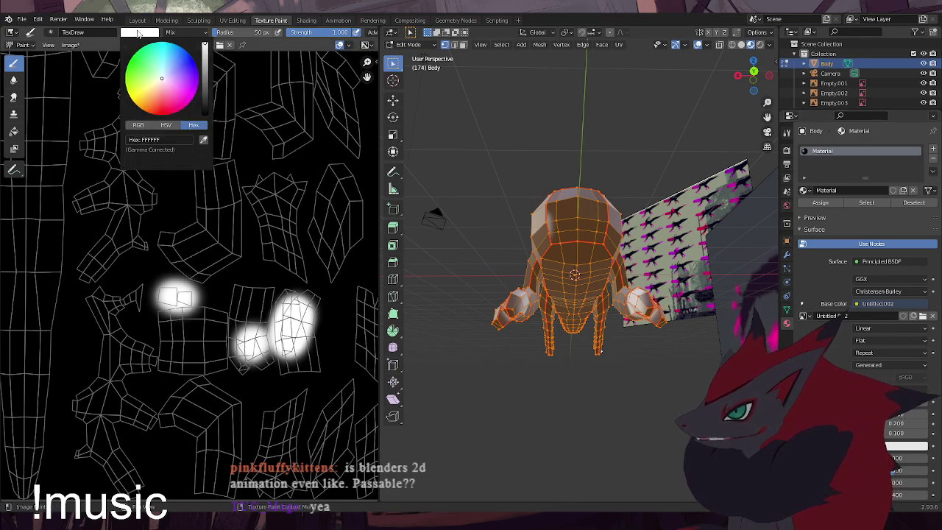
pyautogui.moveTo(211, 91); pyautogui.dragTo(212, 122)
pyautogui.moveTo(305, 274)
pyautogui.mouseDown()
pyautogui.moveTo(289, 350)
pyautogui.moveTo(308, 337)
pyautogui.moveTo(275, 293)
pyautogui.moveTo(159, 309)
pyautogui.moveTo(169, 298)
pyautogui.mouseUp()
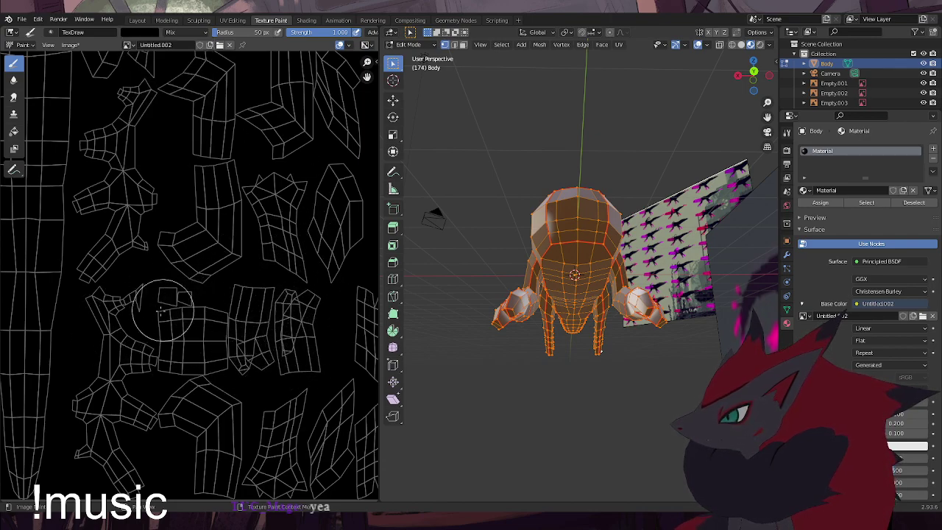
# Unwrap the entire body mesh with the revised front toe seams and check the new island layout
pyautogui.press('u')
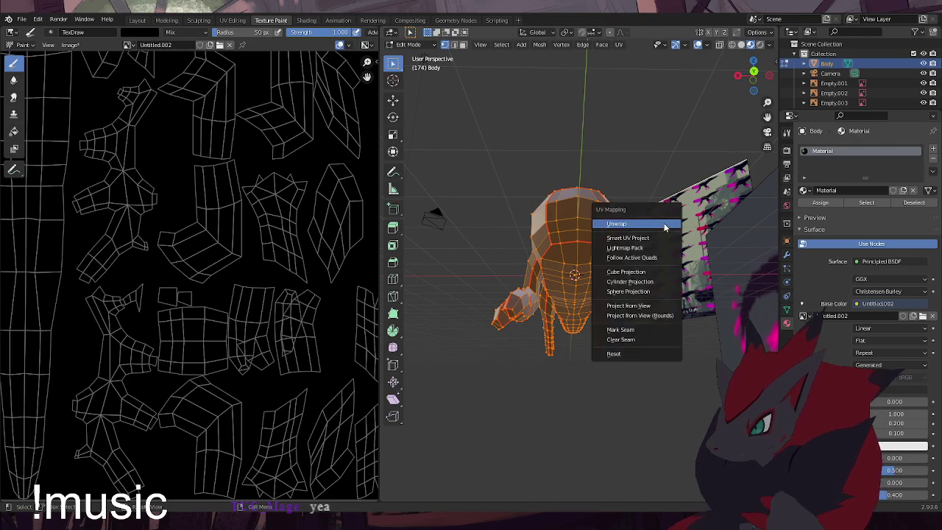
pyautogui.click(647, 225)
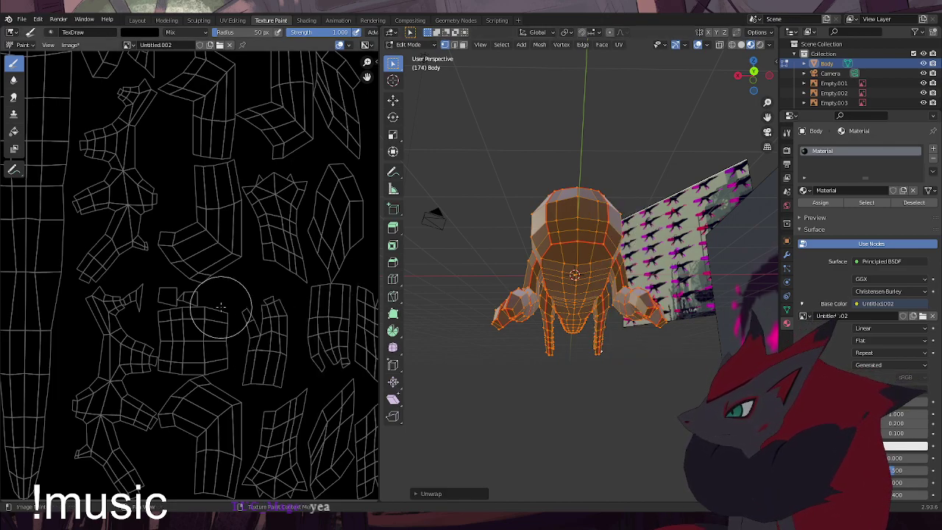
pyautogui.scroll(-1, 221, 330)
pyautogui.scroll(-1, 236, 330)
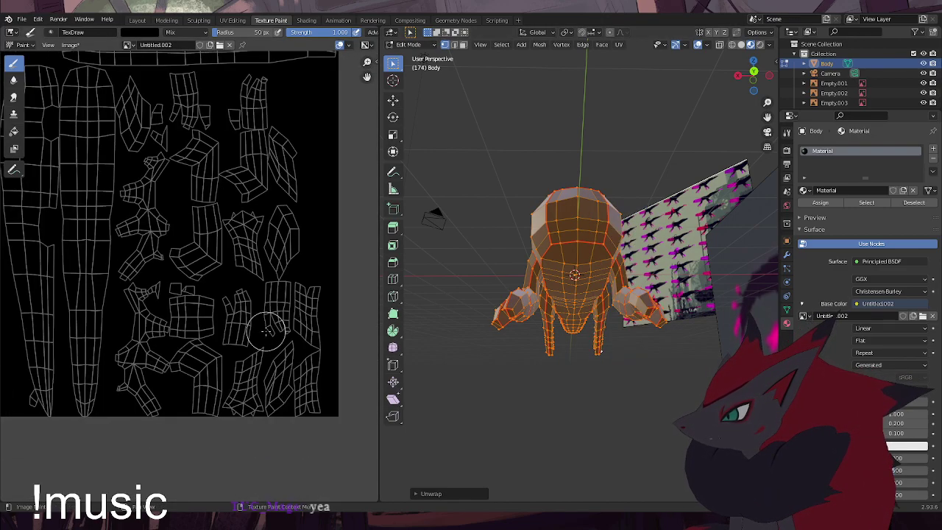
pyautogui.scroll(2, 276, 298)
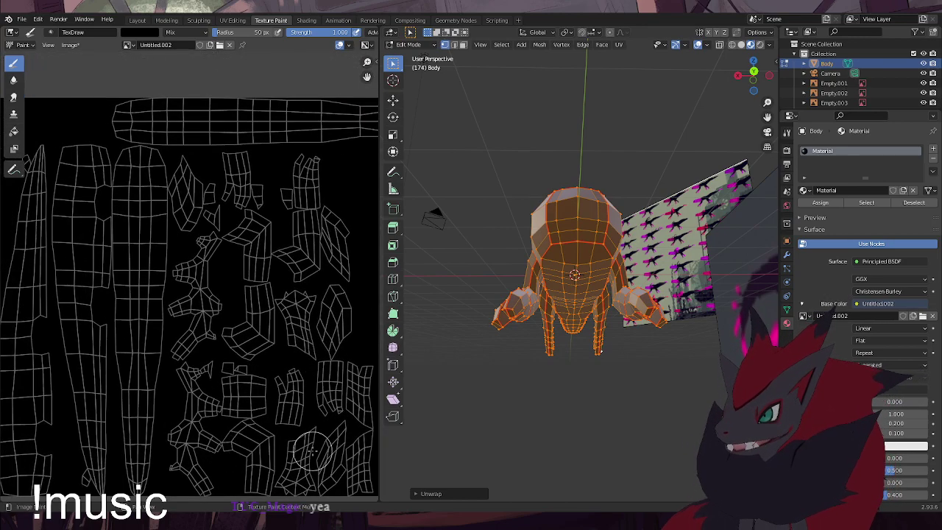
pyautogui.scroll(1, 259, 396)
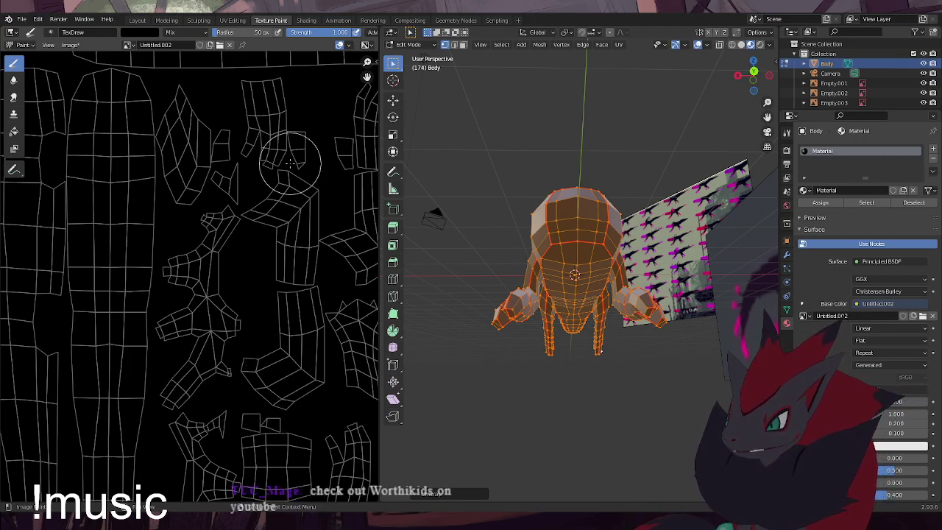
# Set the brush color to white, paint a test dab over one small square UV island and deselect the mesh
pyautogui.click(139, 32)
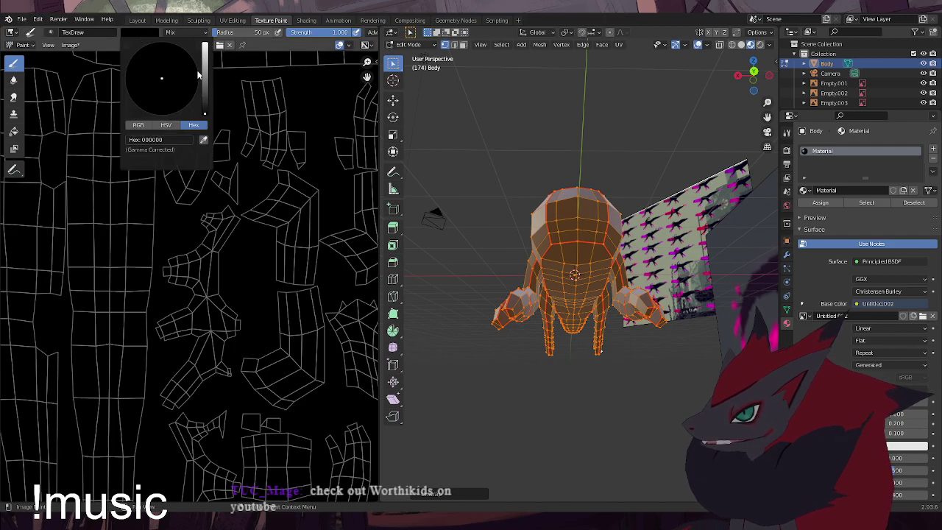
pyautogui.moveTo(203, 72); pyautogui.dragTo(204, 44)
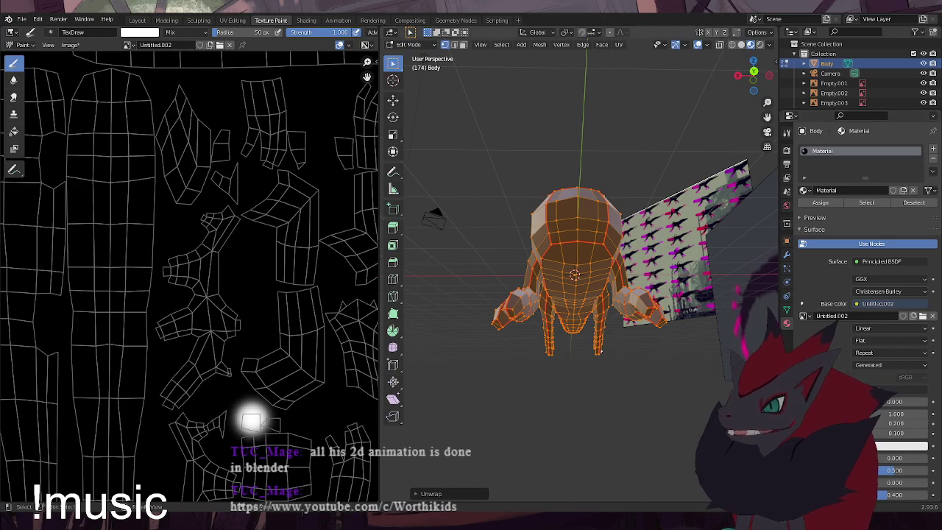
pyautogui.click(510, 136)
# Switch the viewport to Solid shading and examine the front toes up close for the painted test dab
pyautogui.moveTo(561, 249); pyautogui.dragTo(688, 212, button='middle')
pyautogui.click(742, 46)
pyautogui.moveTo(592, 254); pyautogui.dragTo(653, 259, button='middle')
pyautogui.moveTo(706, 335)
pyautogui.mouseDown(button='middle')
pyautogui.moveTo(640, 308)
pyautogui.moveTo(420, 343)
pyautogui.moveTo(530, 328)
pyautogui.moveTo(559, 309)
pyautogui.moveTo(561, 323)
pyautogui.moveTo(580, 332)
pyautogui.moveTo(680, 322)
pyautogui.mouseUp(button='middle')
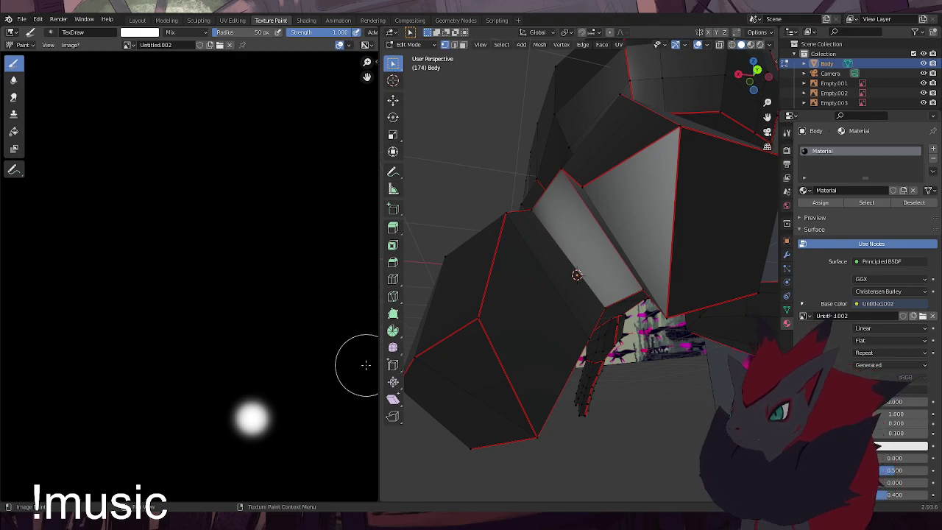
pyautogui.press('a')
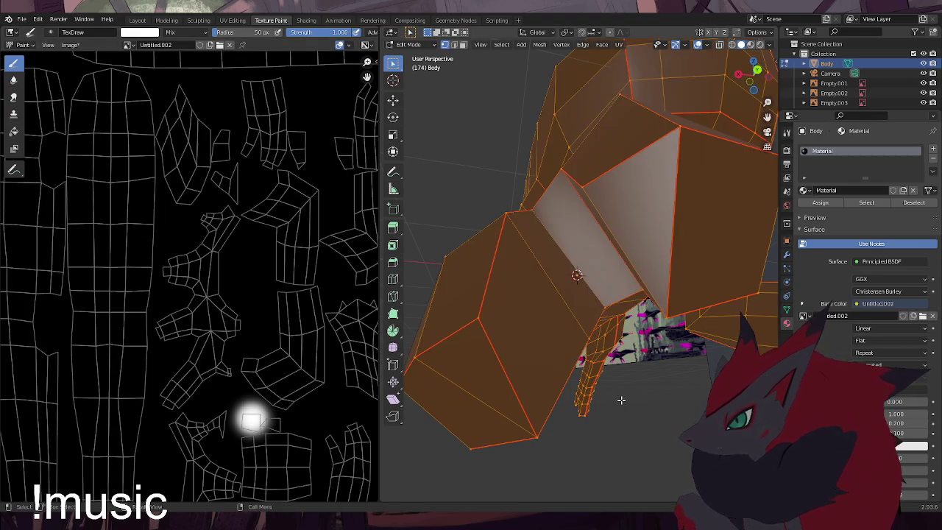
pyautogui.moveTo(635, 385); pyautogui.dragTo(635, 384, button='middle')
pyautogui.hotkey('alt', 'a')
pyautogui.moveTo(523, 306); pyautogui.dragTo(659, 311, button='middle')
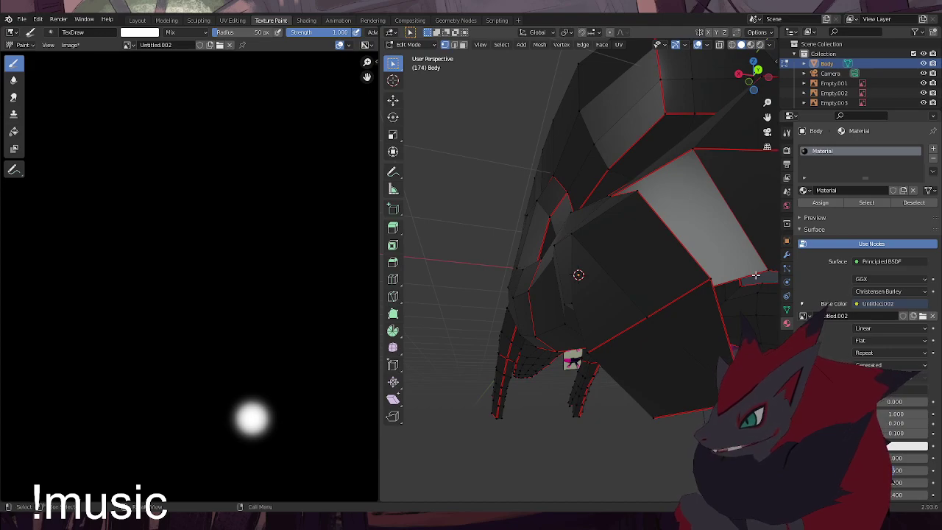
# Revise the seam along the edge of the white-painted toe face using Clear Seam and Mark Seam
pyautogui.click(694, 150)
pyautogui.rightClick(489, 172)
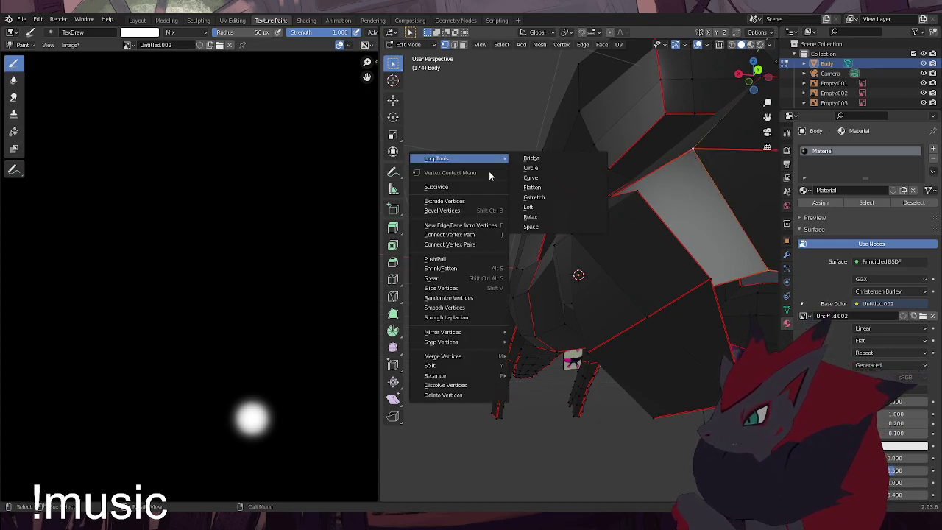
pyautogui.hotkey('ctrl', 'e')
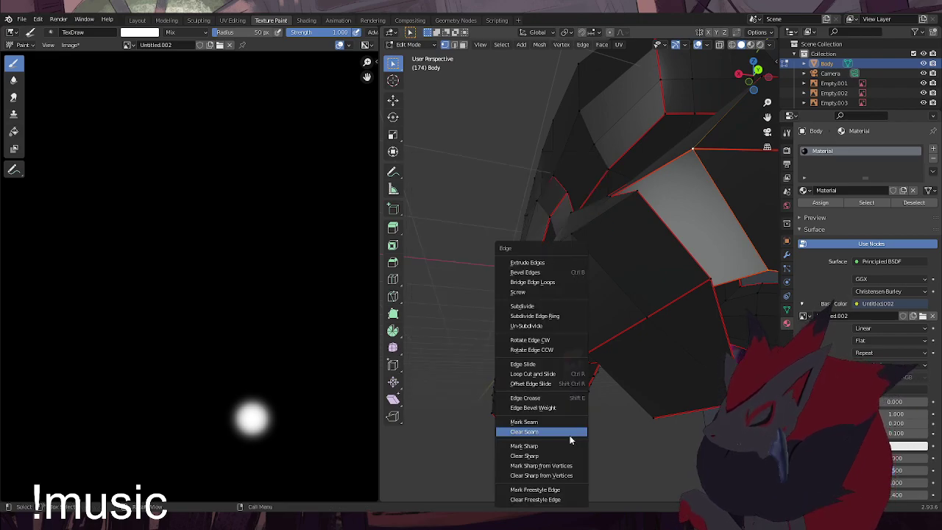
pyautogui.click(564, 434)
pyautogui.click(555, 423)
pyautogui.moveTo(555, 422); pyautogui.dragTo(657, 368, button='middle')
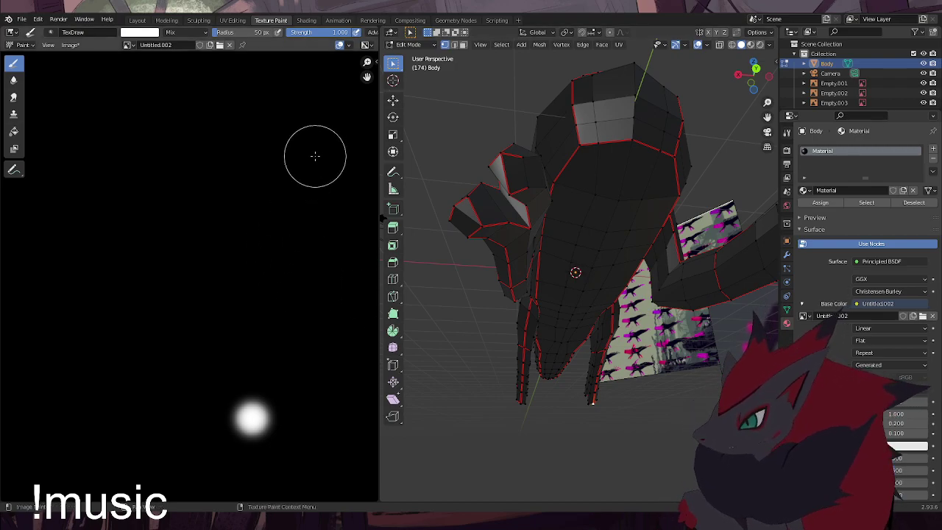
# Select the whole body mesh, unwrap it with the revised toe seam and check the resulting UV islands
pyautogui.press('a')
pyautogui.press('u')
pyautogui.click(589, 267)
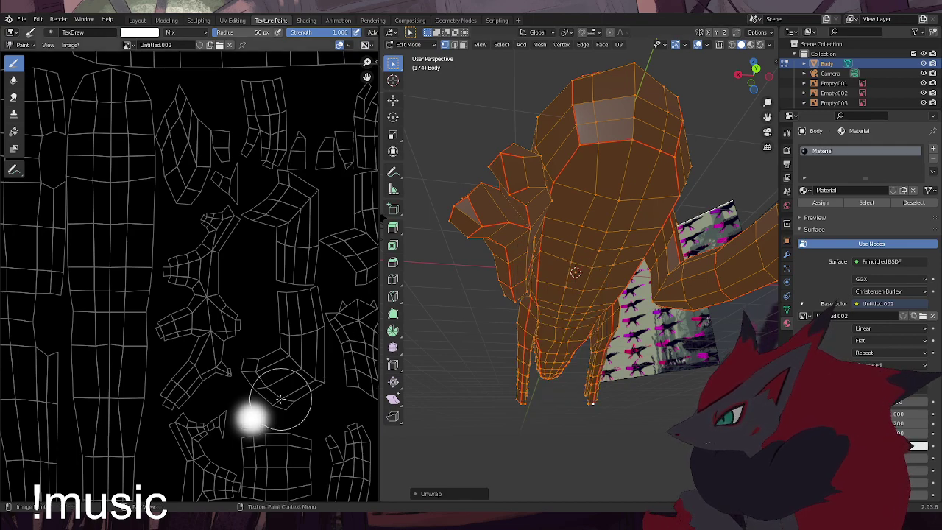
pyautogui.scroll(-3, 280, 398)
pyautogui.scroll(3, 285, 368)
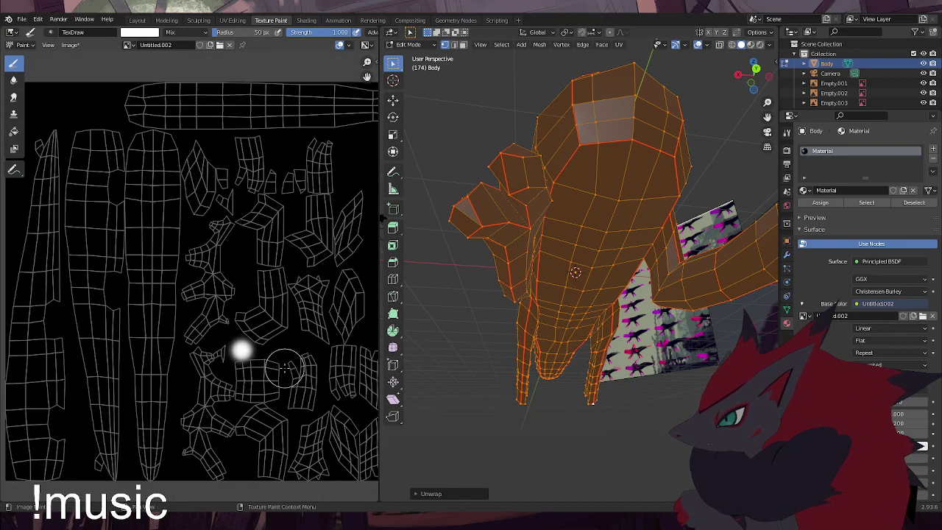
pyautogui.scroll(2, 285, 368)
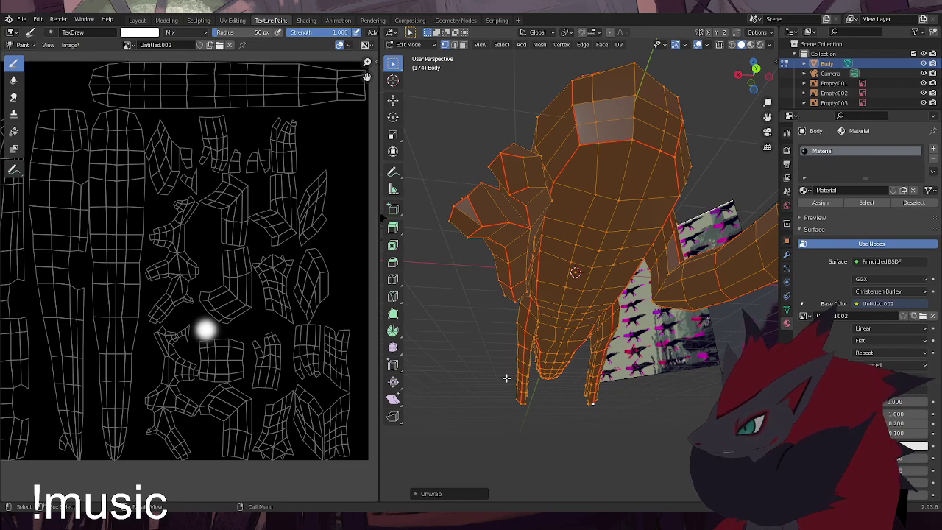
# Set the brush color to black, paint over the white test dab in the texture and inspect the foot islands up close
pyautogui.click(140, 32)
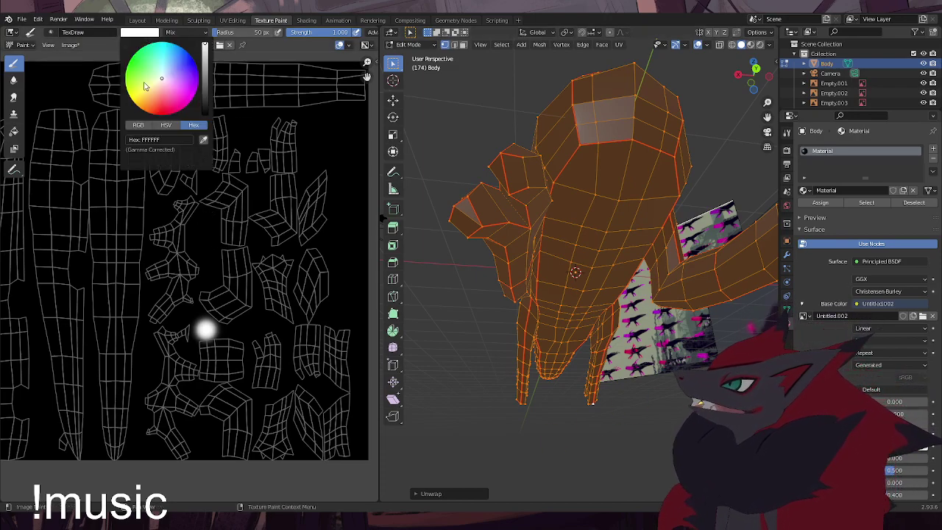
pyautogui.moveTo(206, 67); pyautogui.dragTo(206, 114)
pyautogui.moveTo(205, 333); pyautogui.dragTo(180, 360)
pyautogui.press('Home')
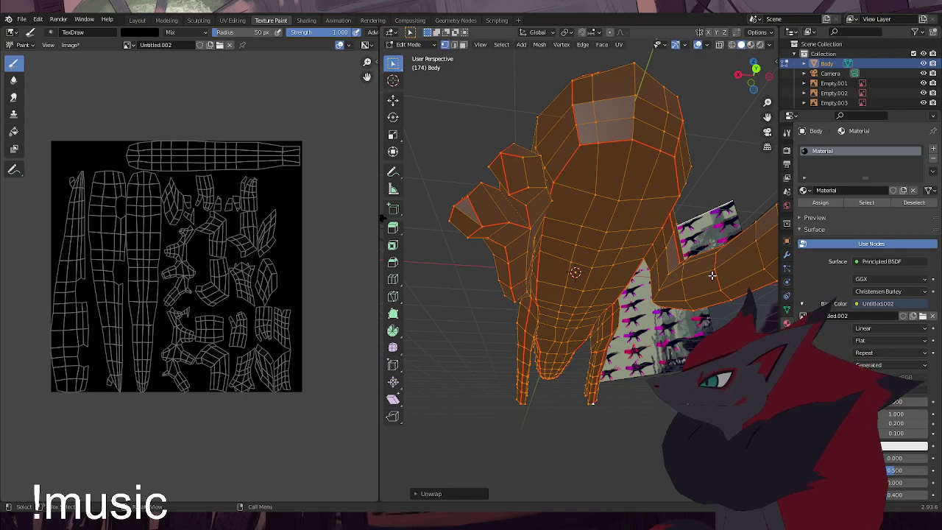
pyautogui.scroll(8, 206, 369)
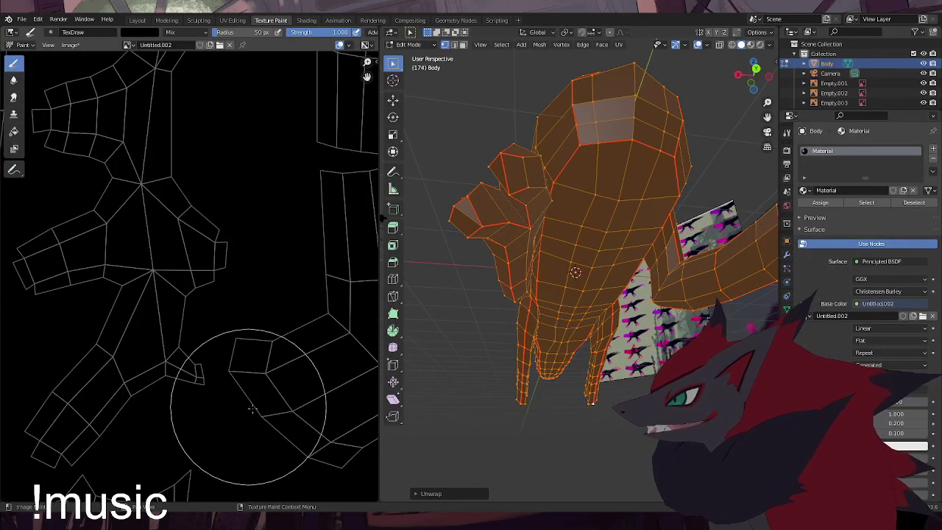
pyautogui.scroll(-6, 243, 398)
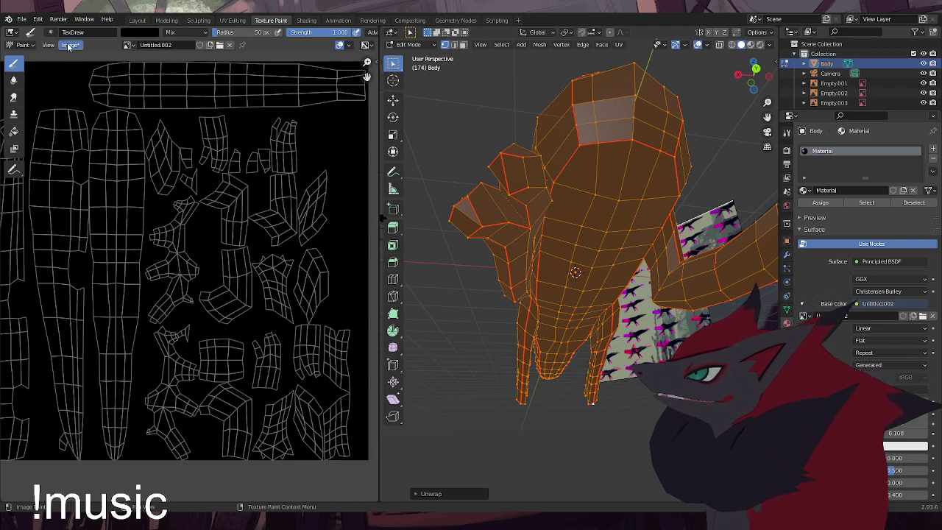
# Save the Blender file and deselect the body mesh
pyautogui.click(22, 18)
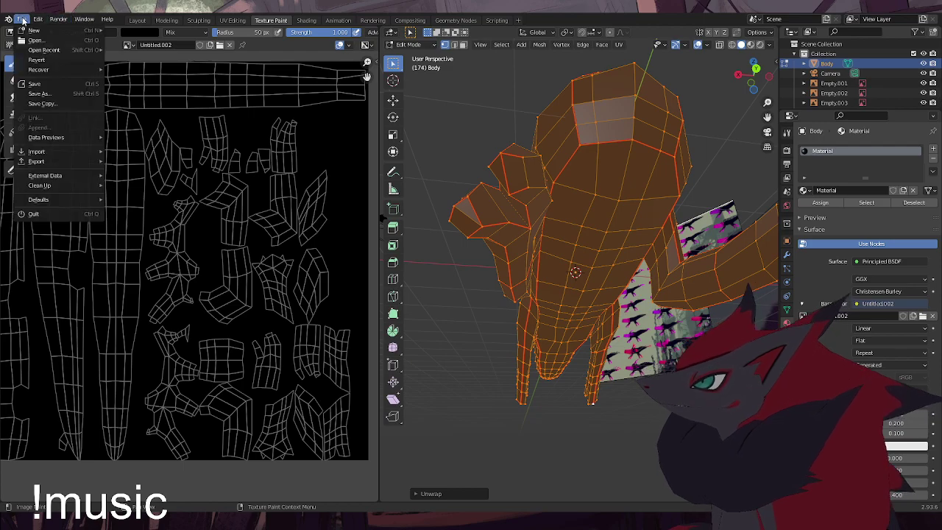
pyautogui.click(30, 87)
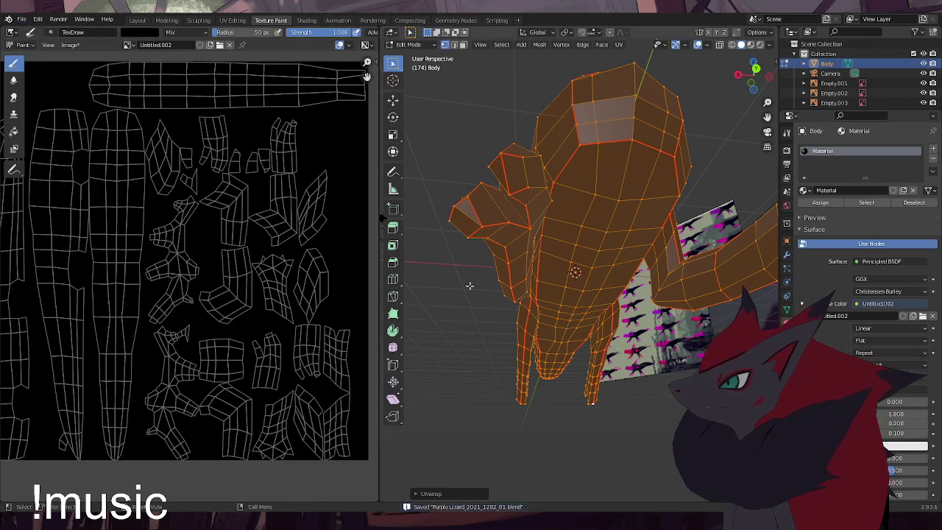
pyautogui.click(497, 361)
pyautogui.moveTo(471, 369); pyautogui.dragTo(484, 393, button='middle')
pyautogui.scroll(-6, 456, 110)
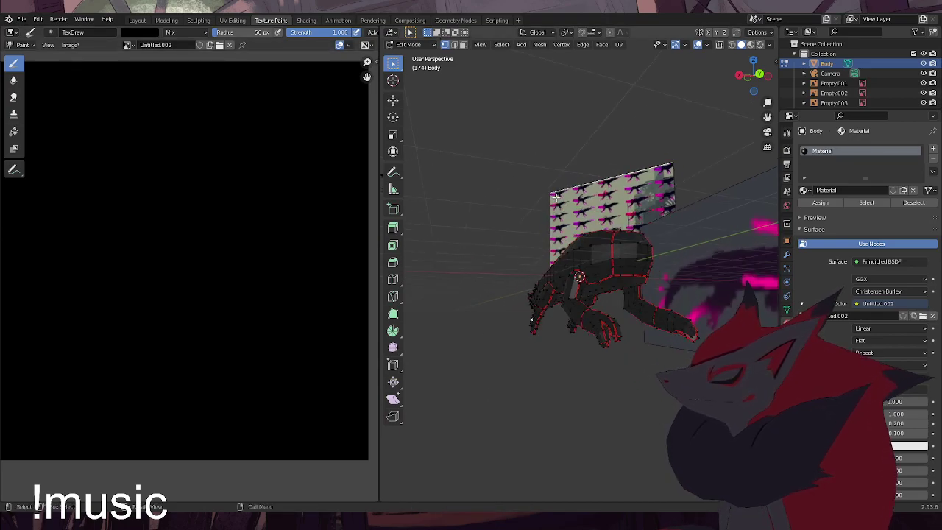
# Switch to Object Mode, enlarge the outliner and unhide the Eye and Head objects
pyautogui.click(426, 45)
pyautogui.click(414, 57)
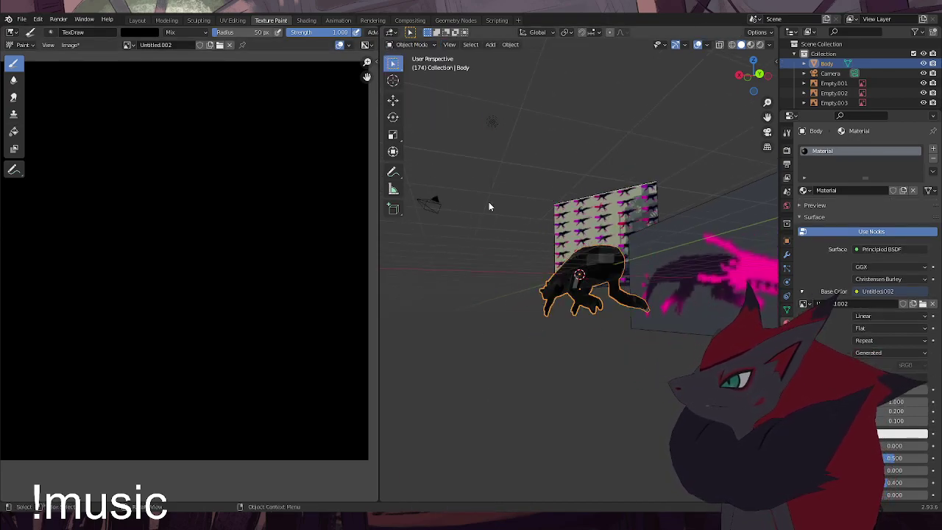
pyautogui.click(492, 121)
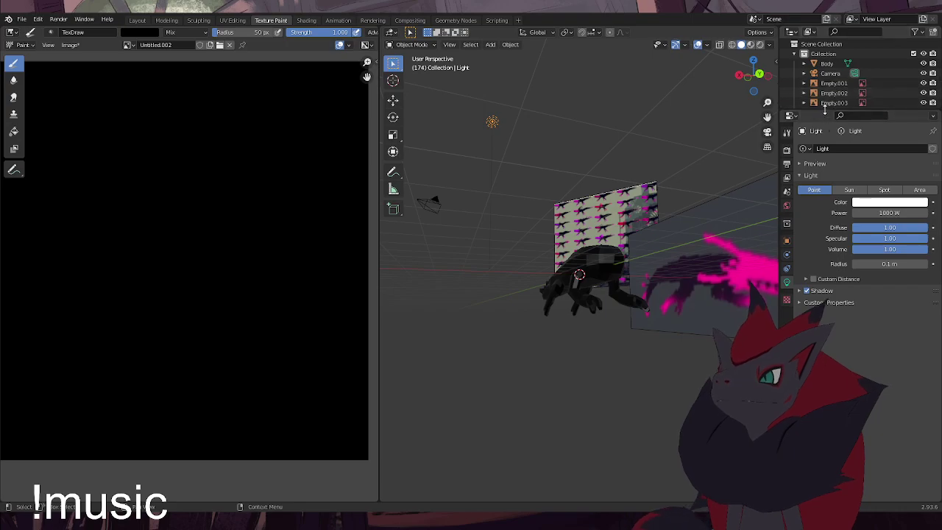
pyautogui.moveTo(826, 109); pyautogui.dragTo(825, 156)
pyautogui.click(924, 114)
pyautogui.click(924, 123)
# Select the pink head object, enter Edit Mode and compare it with the head in the reference image
pyautogui.moveTo(700, 243); pyautogui.dragTo(746, 264, button='middle')
pyautogui.moveTo(637, 376); pyautogui.dragTo(549, 329, button='middle')
pyautogui.click(560, 311)
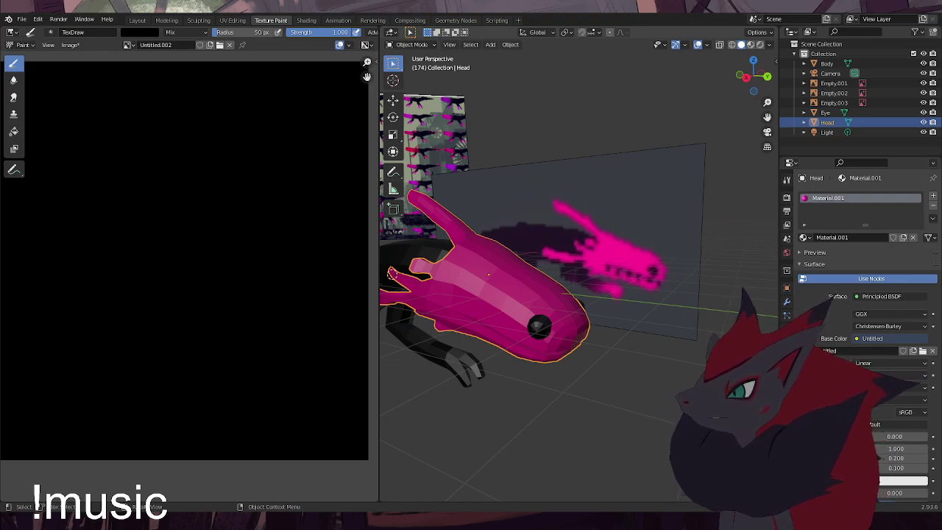
pyautogui.click(409, 44)
pyautogui.click(414, 68)
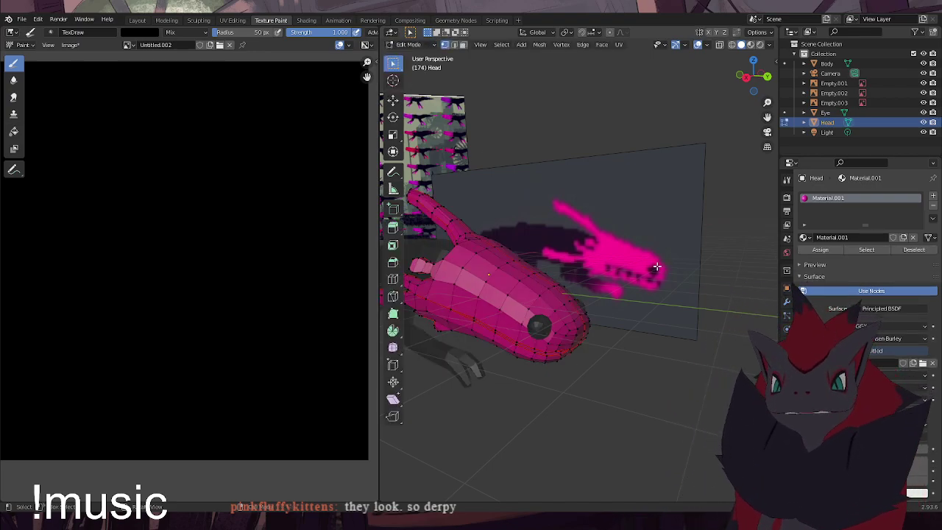
pyautogui.scroll(4, 666, 272)
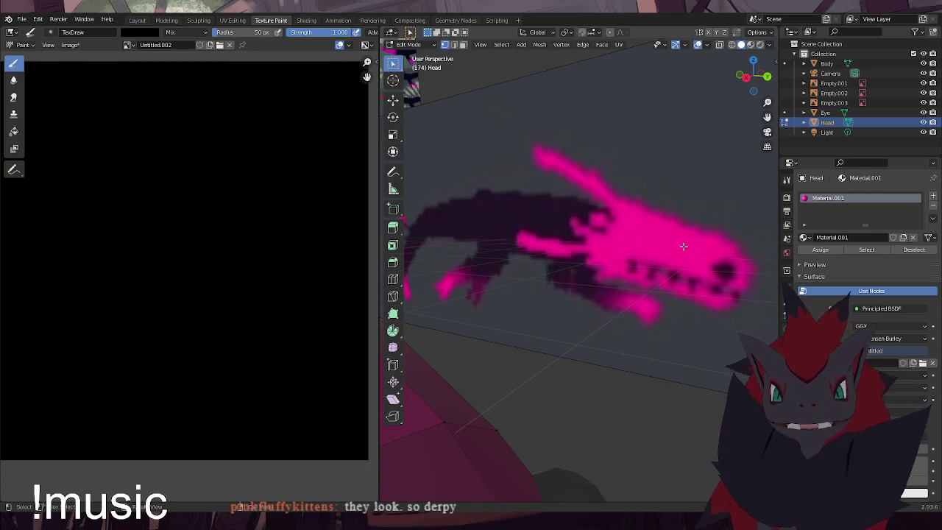
pyautogui.scroll(-6, 632, 290)
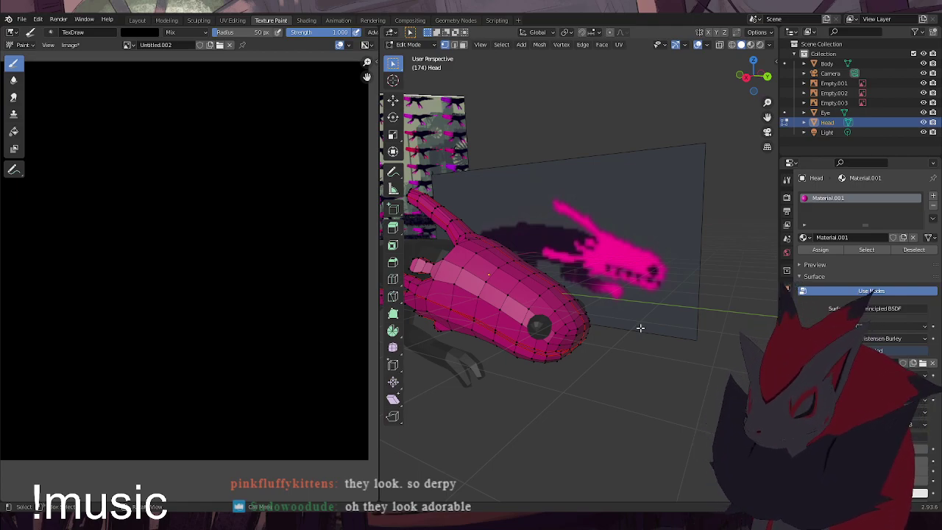
# Select the entire head mesh and unwrap it along its existing seams
pyautogui.press('u')
pyautogui.click(641, 330)
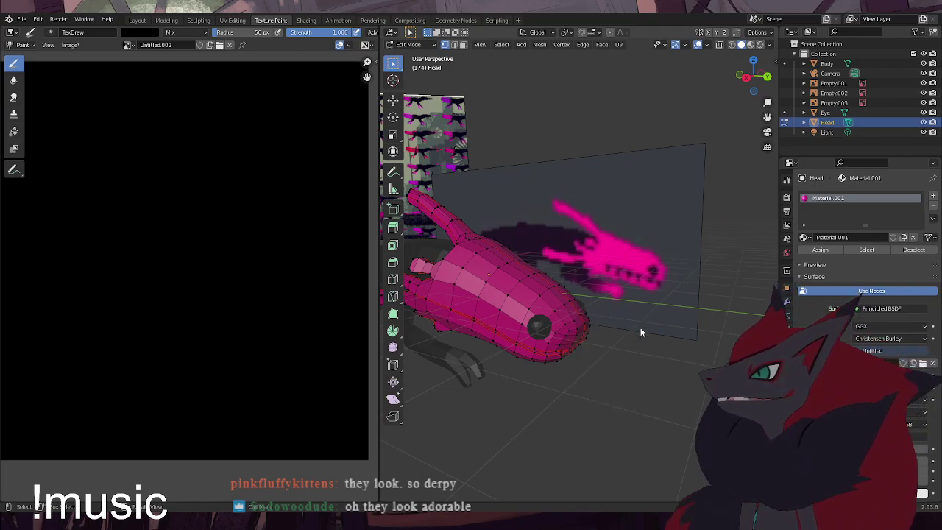
pyautogui.press('a')
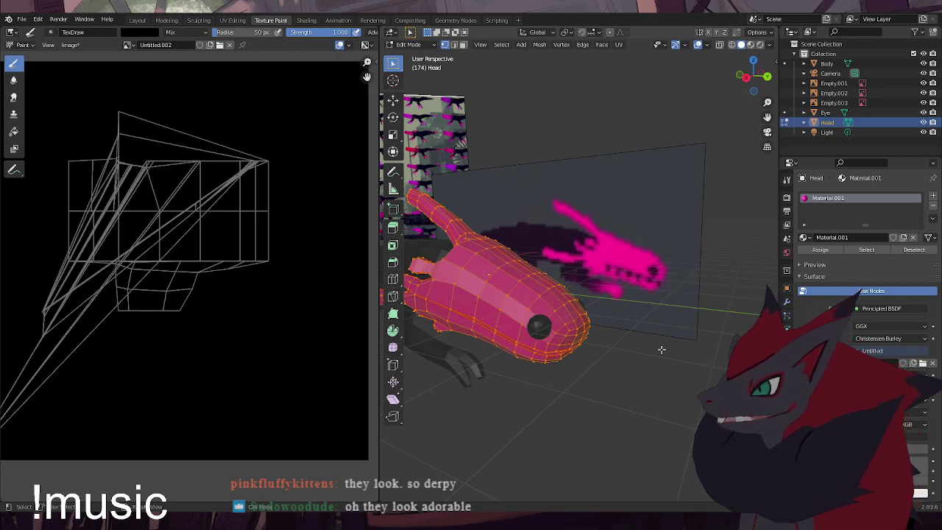
pyautogui.scroll(-1, 211, 346)
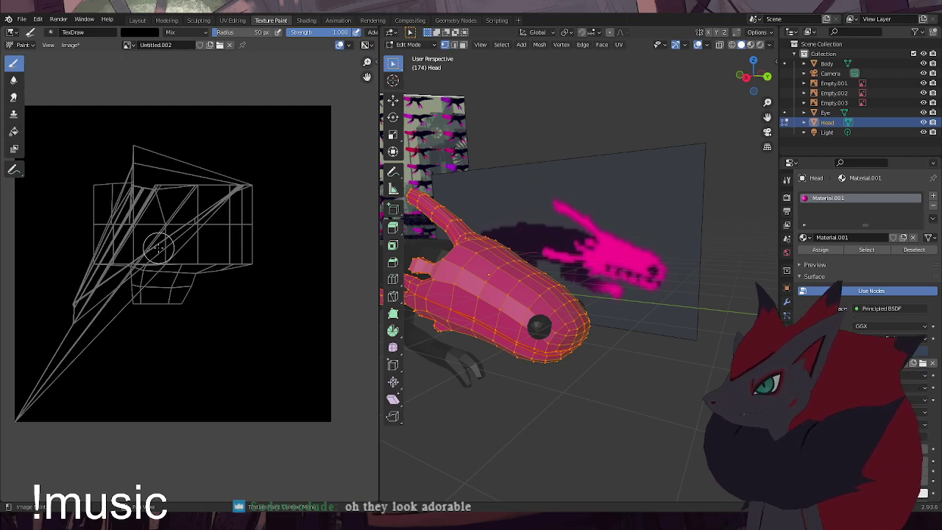
pyautogui.press('u')
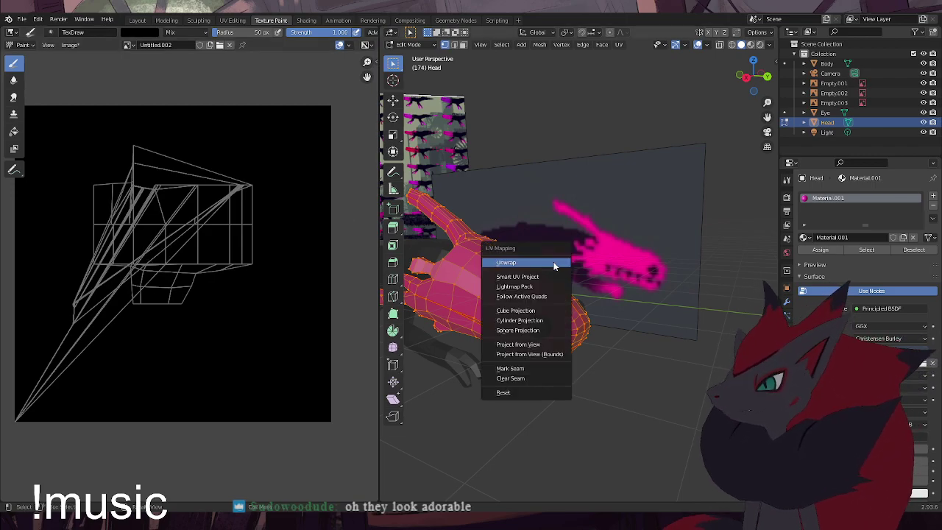
pyautogui.click(507, 263)
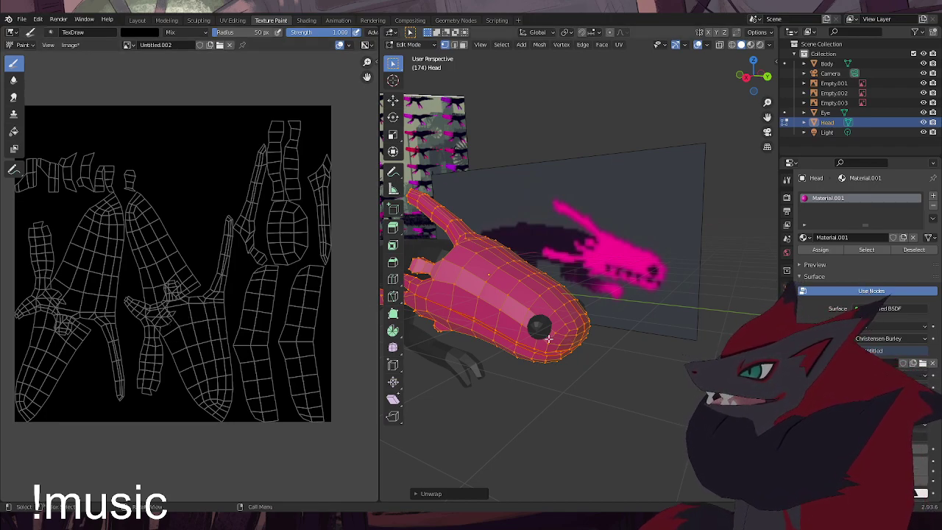
pyautogui.moveTo(526, 374); pyautogui.dragTo(538, 370, button='middle')
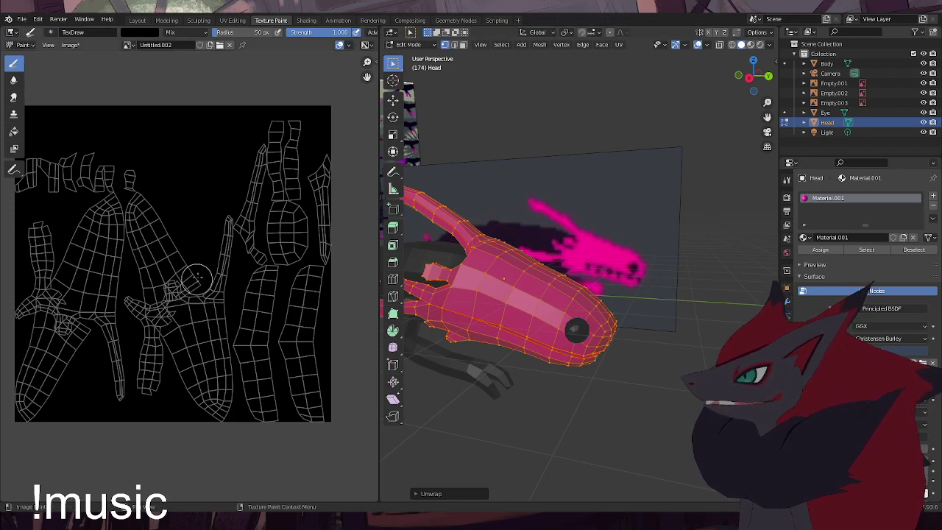
# Set the brush color to white, try a test stroke over the head's overlapping UV islands on Untitled.002 and undo it
pyautogui.click(149, 33)
pyautogui.moveTo(205, 59); pyautogui.dragTo(206, 43)
pyautogui.moveTo(198, 281); pyautogui.dragTo(150, 311)
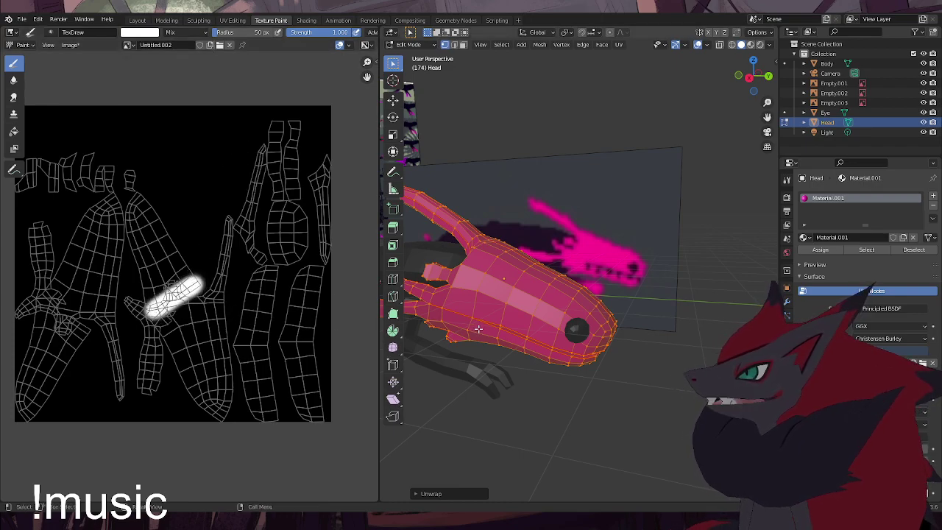
pyautogui.moveTo(478, 327); pyautogui.dragTo(662, 327, button='middle')
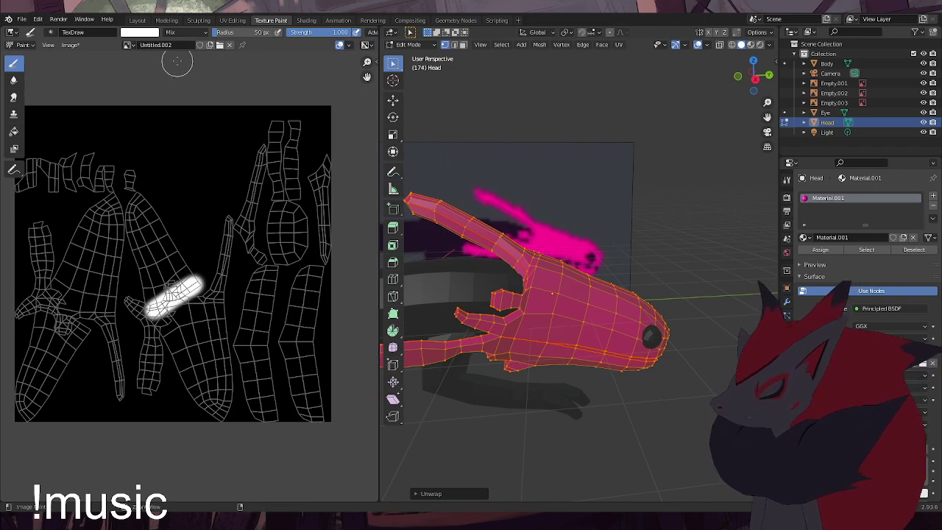
pyautogui.hotkey('ctrl', 'z')
# Show the pink Untitled image, paint a white test patch over the overlapping UV islands and inspect it on the head
pyautogui.click(127, 45)
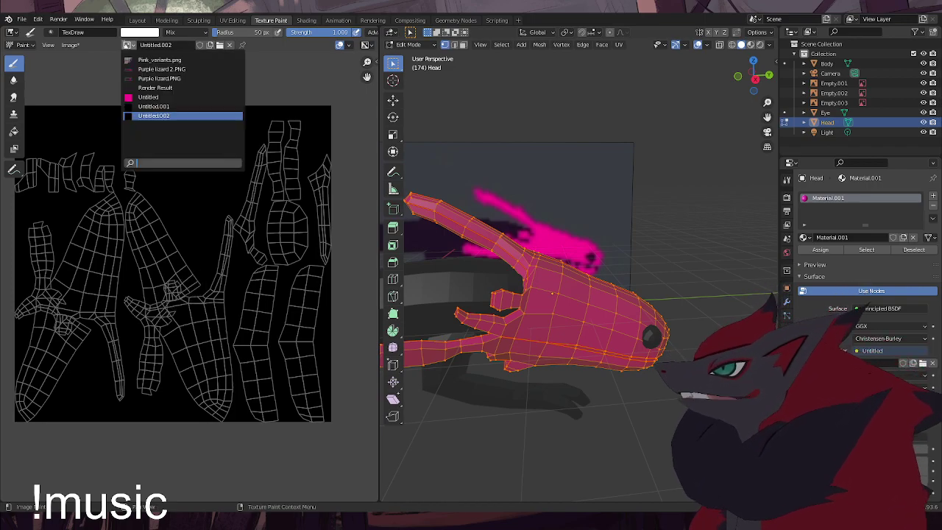
pyautogui.click(136, 96)
pyautogui.moveTo(188, 280)
pyautogui.mouseDown()
pyautogui.moveTo(147, 307)
pyautogui.moveTo(168, 288)
pyautogui.moveTo(151, 316)
pyautogui.moveTo(176, 302)
pyautogui.mouseUp()
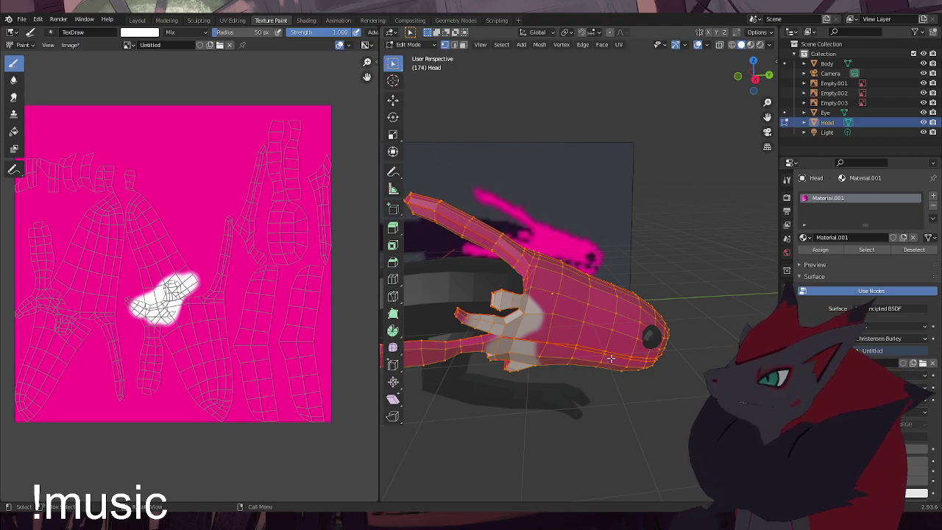
pyautogui.scroll(3, 515, 354)
pyautogui.moveTo(515, 355); pyautogui.dragTo(535, 331, button='middle')
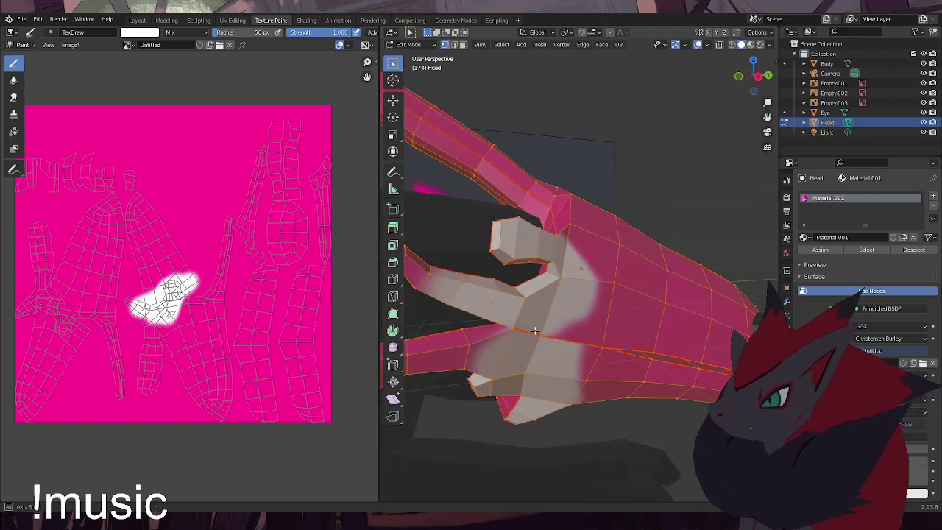
# Hide the Body and Eye objects, deselect the head mesh and inspect the painted area around the horn and frill bases
pyautogui.click(924, 64)
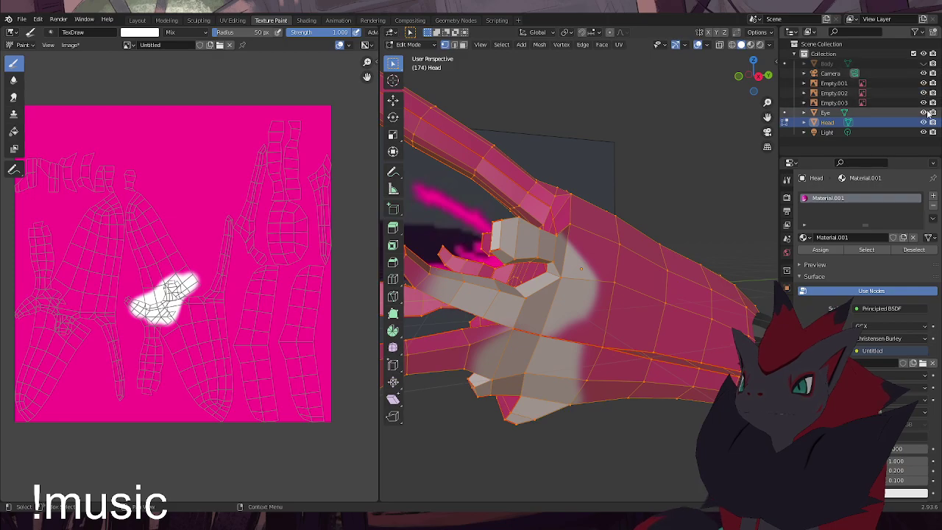
pyautogui.click(924, 113)
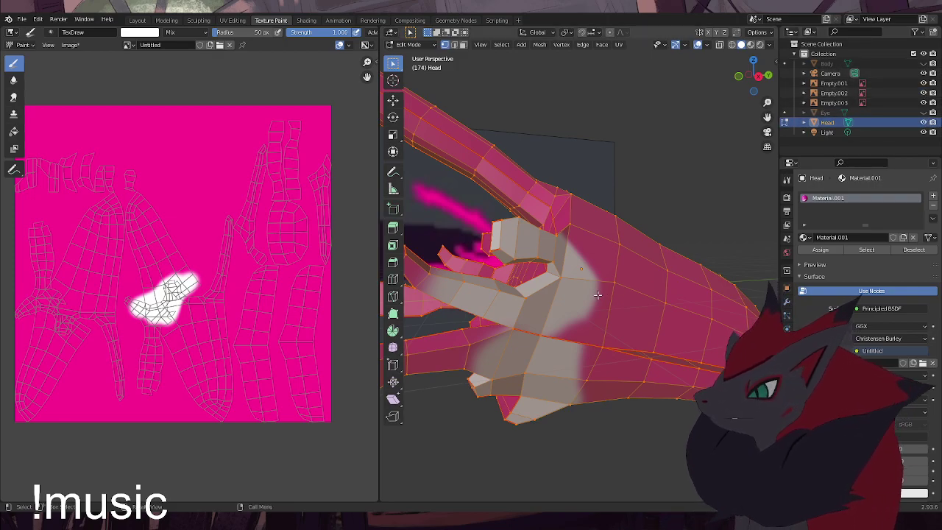
pyautogui.click(652, 140)
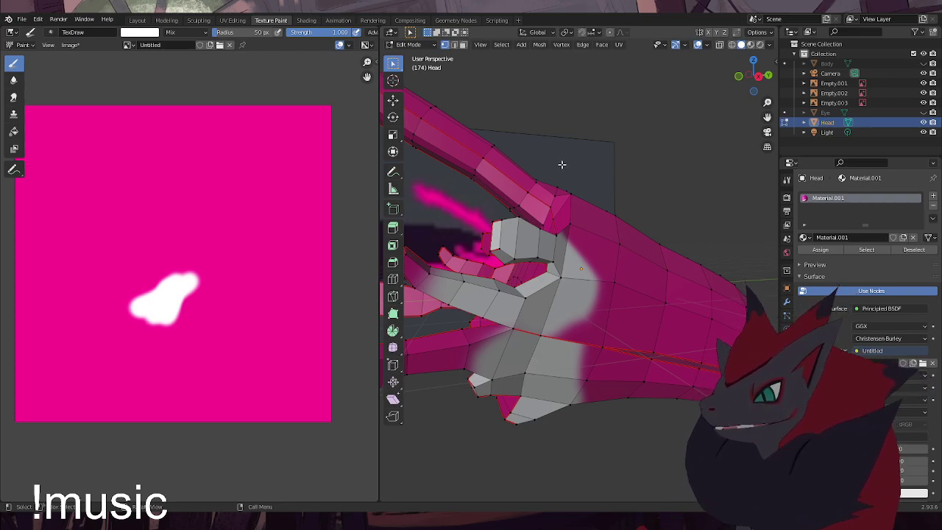
pyautogui.moveTo(558, 223)
pyautogui.mouseDown(button='middle')
pyautogui.moveTo(559, 214)
pyautogui.moveTo(549, 220)
pyautogui.mouseUp(button='middle')
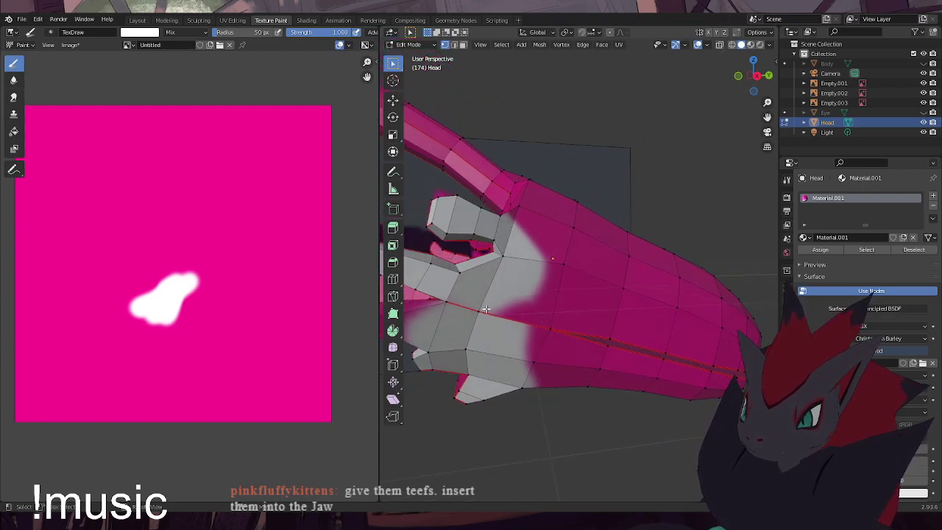
pyautogui.moveTo(520, 221); pyautogui.dragTo(522, 236, button='middle')
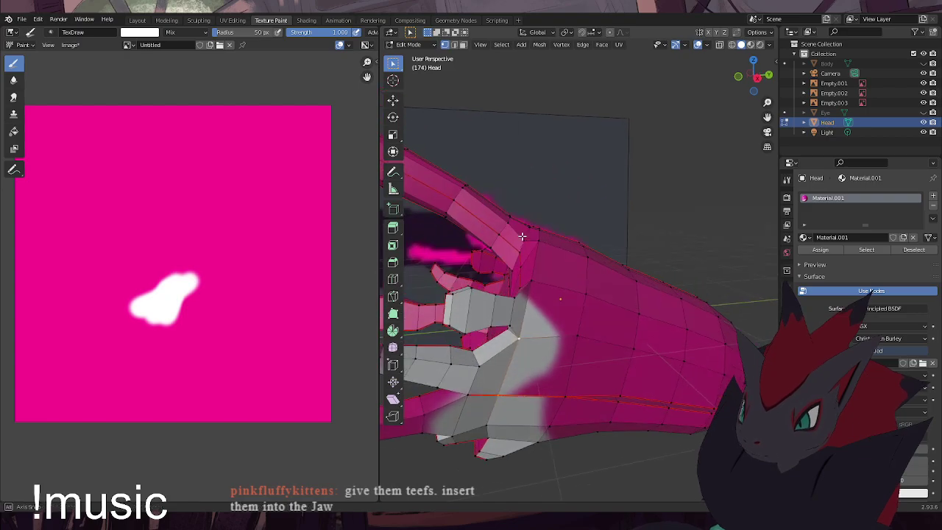
# Mark a seam along the edges where the face meets the horn and frill bases at the back of the head
pyautogui.moveTo(537, 290); pyautogui.dragTo(522, 214, button='middle')
pyautogui.moveTo(563, 251); pyautogui.dragTo(572, 273, button='middle')
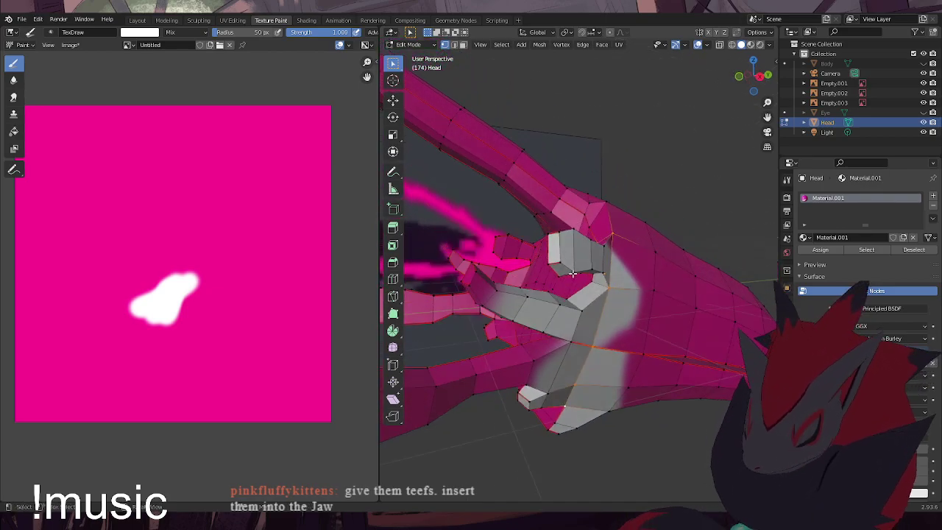
pyautogui.rightClick(572, 274)
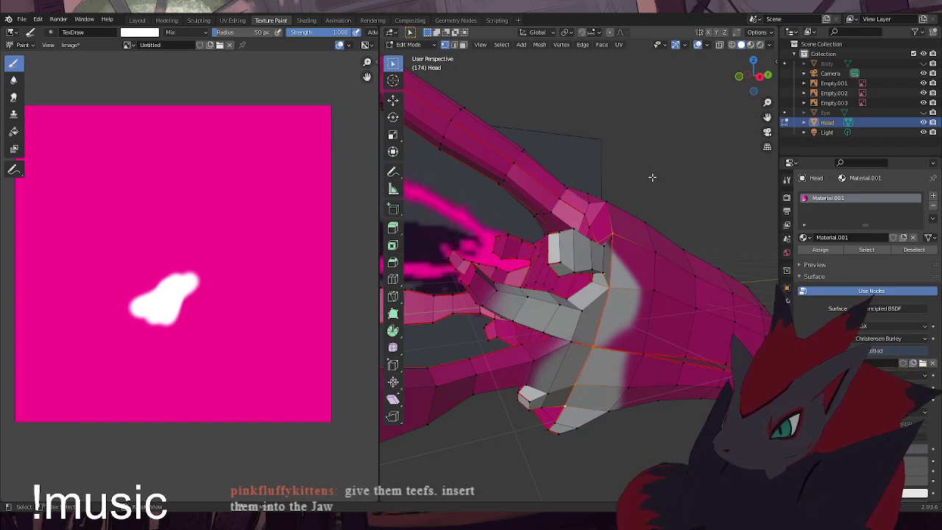
pyautogui.moveTo(658, 169); pyautogui.dragTo(633, 374, button='middle')
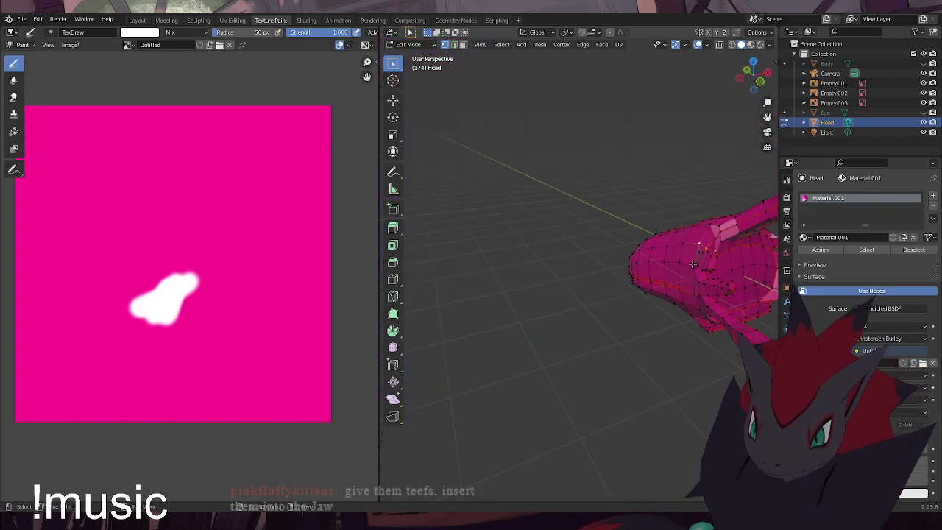
pyautogui.moveTo(703, 242); pyautogui.dragTo(580, 269, button='middle')
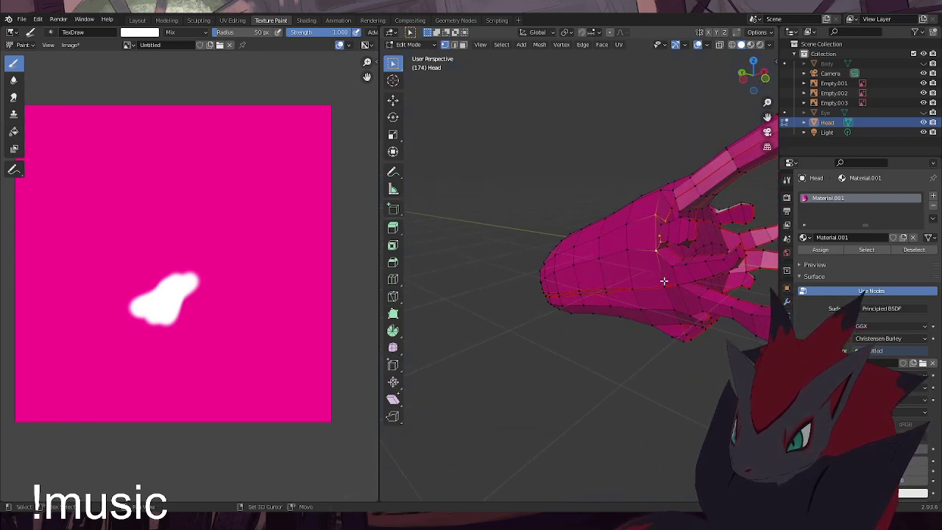
pyautogui.hotkey('ctrl', 'e')
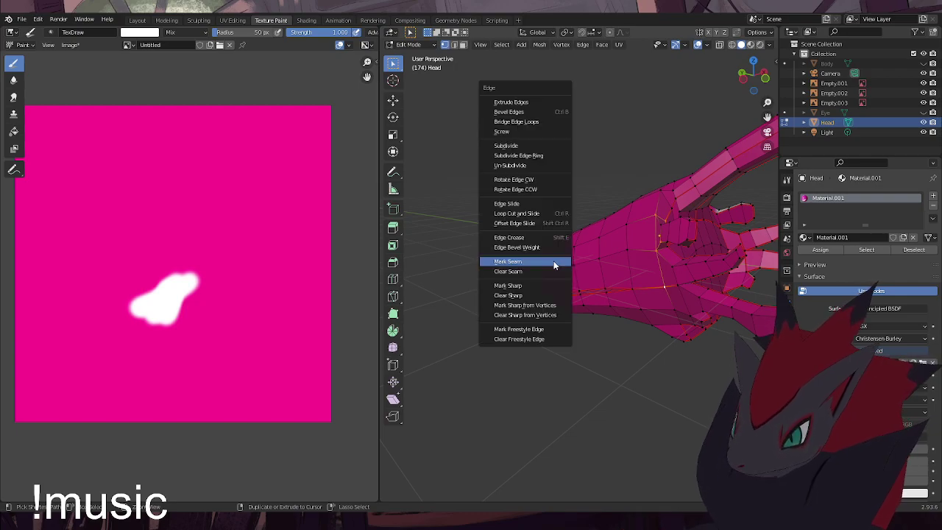
pyautogui.click(554, 261)
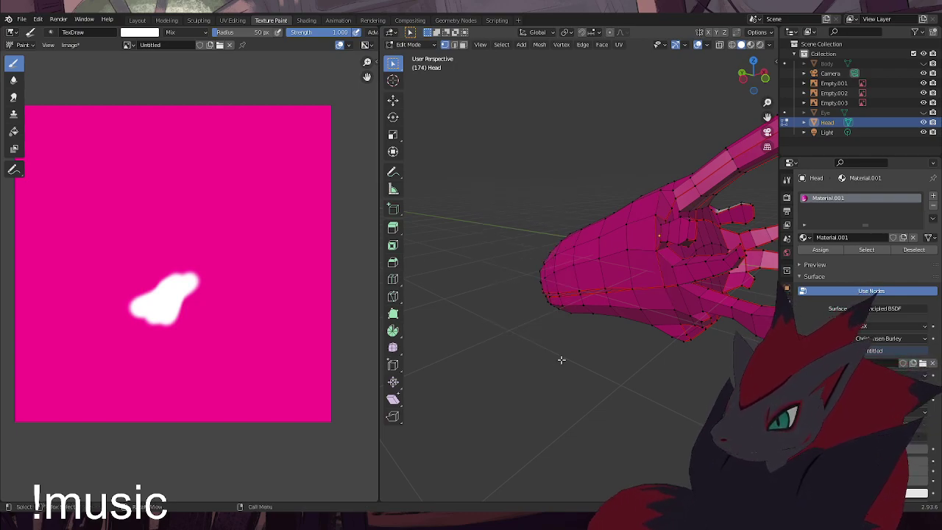
# Select the entire head mesh and unwrap it again along the updated seams
pyautogui.moveTo(656, 236)
pyautogui.mouseDown(button='middle')
pyautogui.moveTo(558, 251)
pyautogui.moveTo(694, 260)
pyautogui.moveTo(677, 309)
pyautogui.moveTo(696, 320)
pyautogui.moveTo(741, 234)
pyautogui.moveTo(743, 251)
pyautogui.moveTo(726, 248)
pyautogui.mouseUp(button='middle')
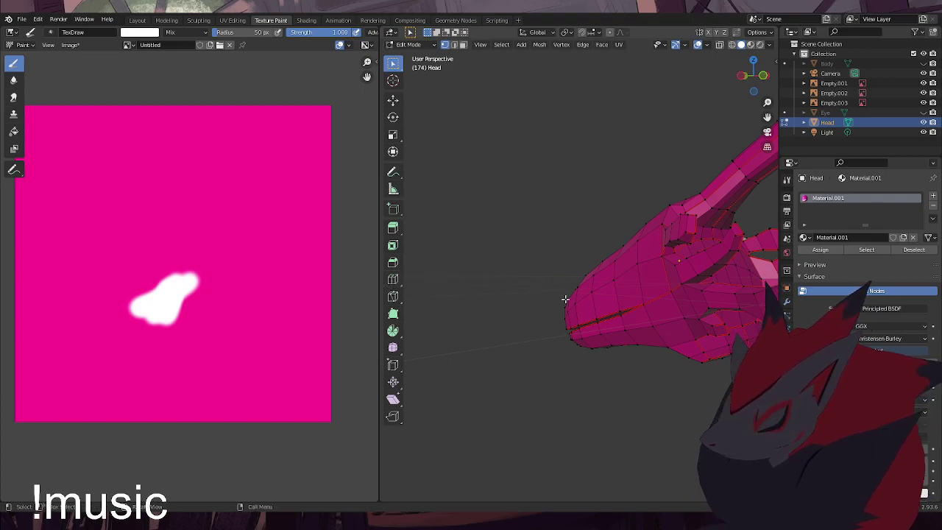
pyautogui.press('a')
pyautogui.press('u')
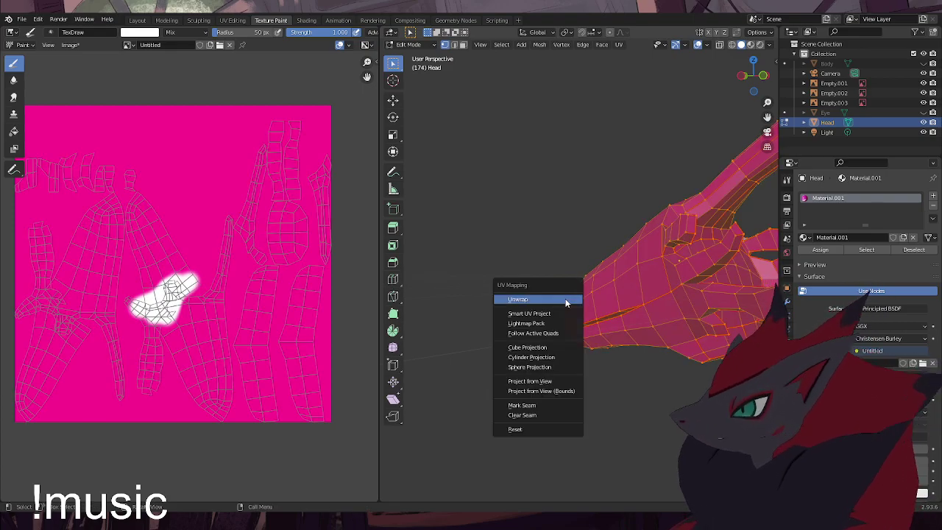
pyautogui.click(566, 301)
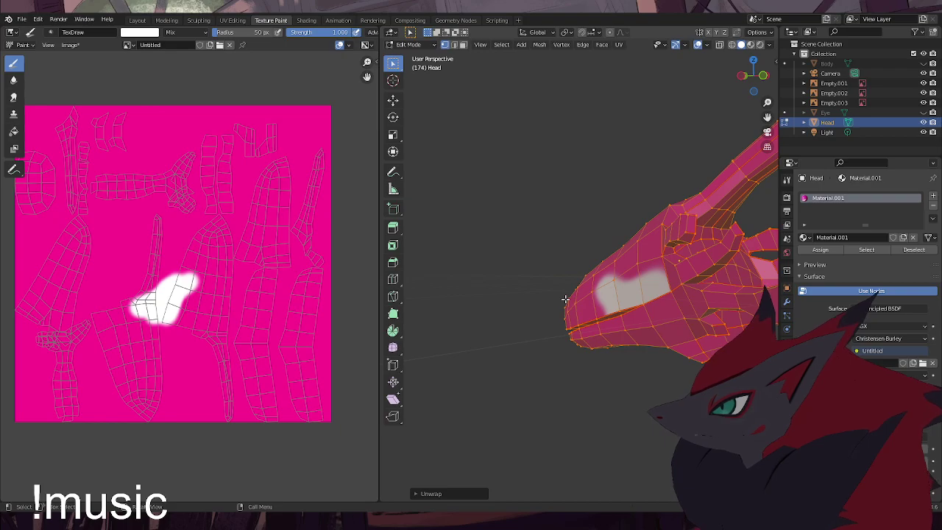
# Sample the pink background as the brush color, paint over the white test patch and deselect the head mesh
pyautogui.click(140, 33)
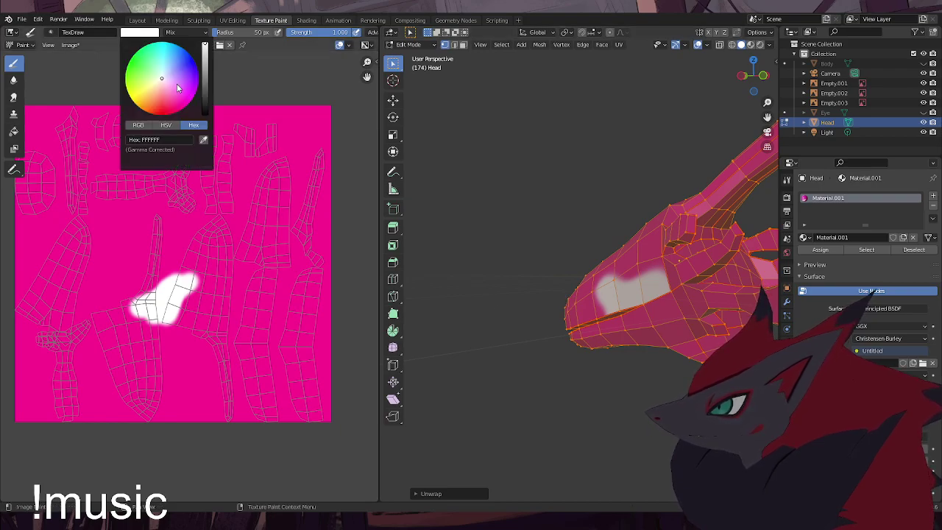
pyautogui.click(203, 139)
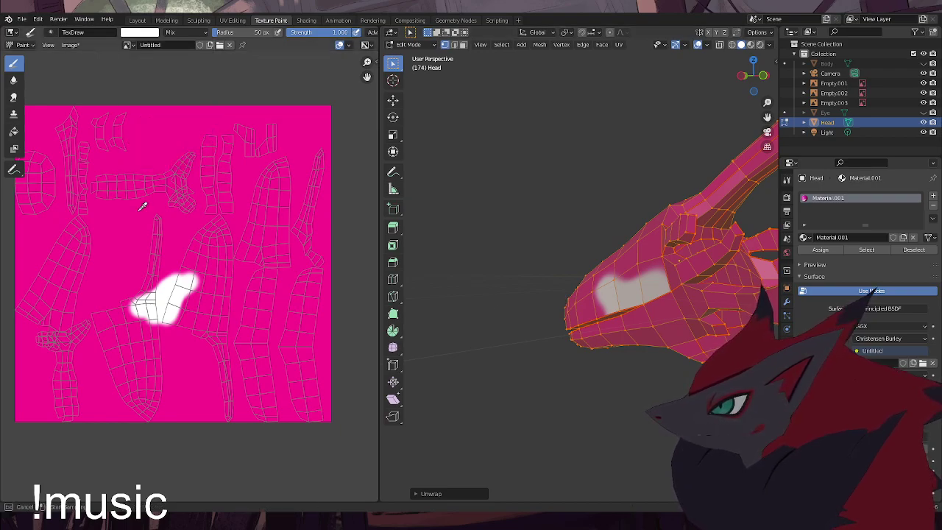
pyautogui.click(155, 204)
pyautogui.moveTo(190, 274)
pyautogui.mouseDown()
pyautogui.moveTo(88, 319)
pyautogui.moveTo(250, 254)
pyautogui.moveTo(157, 337)
pyautogui.mouseUp()
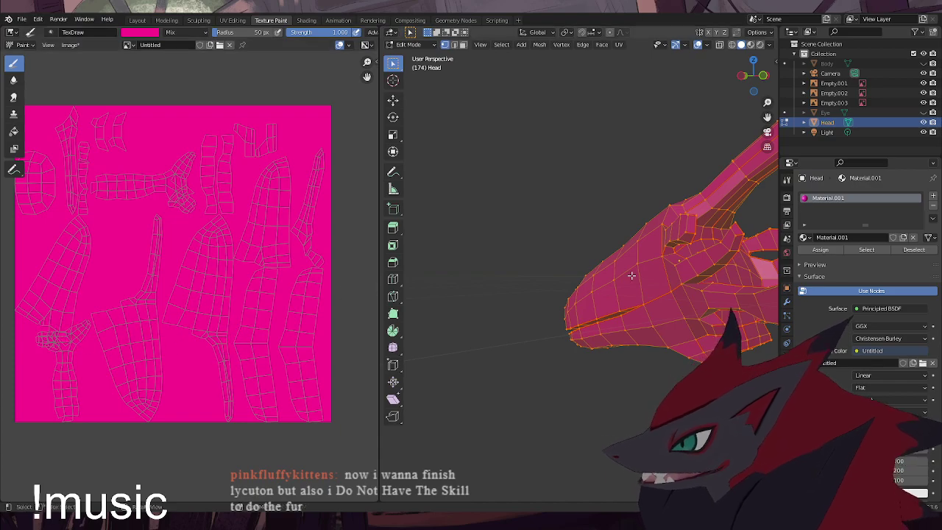
pyautogui.hotkey('alt', 'a')
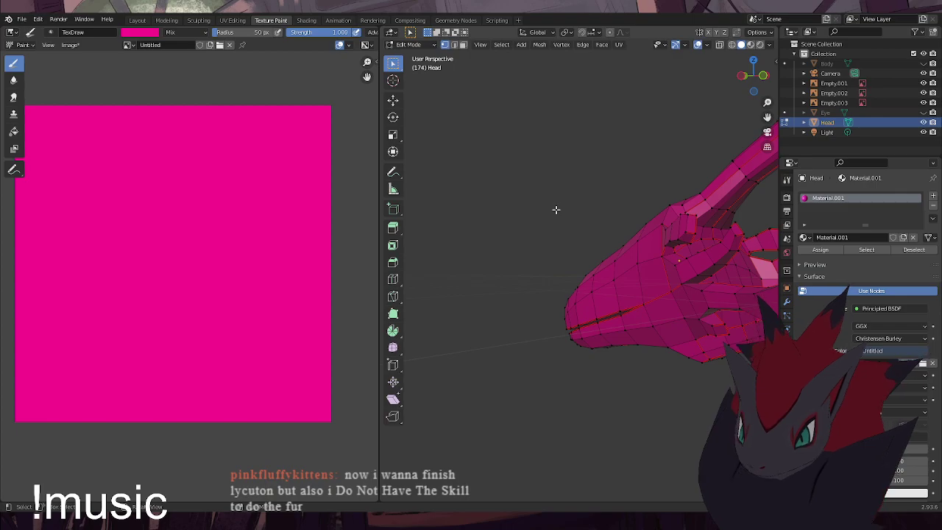
# Select the whole head, set the brush color to white and paint test patches over the two crowded frill UV islands
pyautogui.press('a')
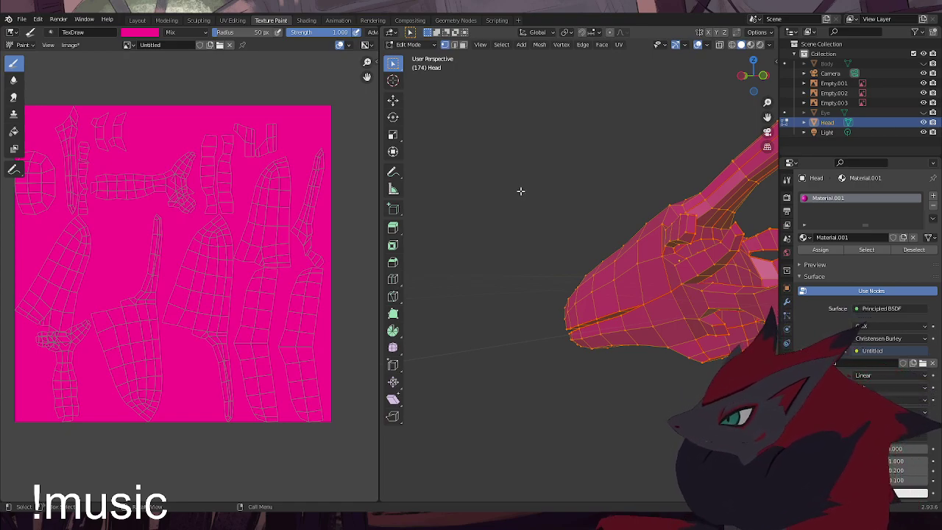
pyautogui.click(143, 33)
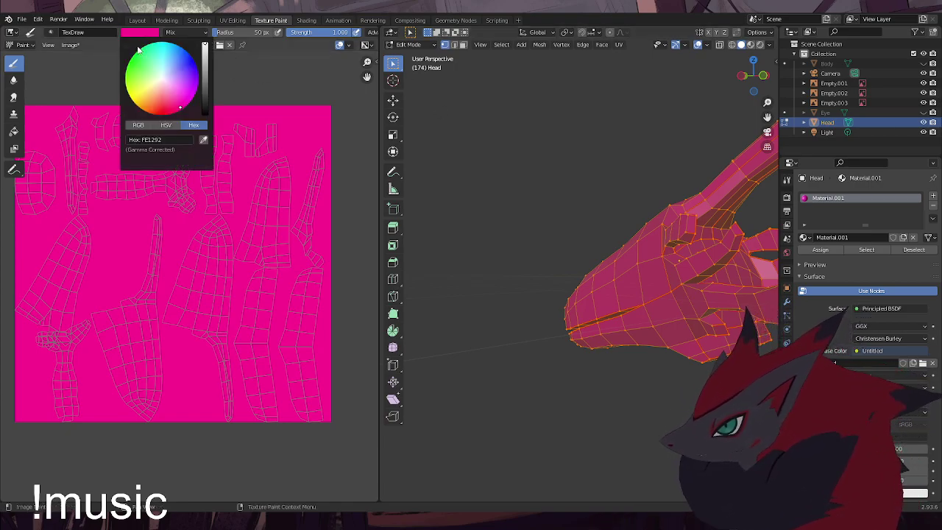
pyautogui.click(163, 81)
pyautogui.moveTo(71, 336)
pyautogui.mouseDown()
pyautogui.moveTo(52, 330)
pyautogui.moveTo(56, 337)
pyautogui.mouseUp()
pyautogui.moveTo(175, 205); pyautogui.dragTo(179, 192)
# Deselect the head mesh and examine where the white patches fall around the horn and frill bases
pyautogui.moveTo(548, 283); pyautogui.dragTo(643, 291, button='middle')
pyautogui.scroll(-5, 643, 291)
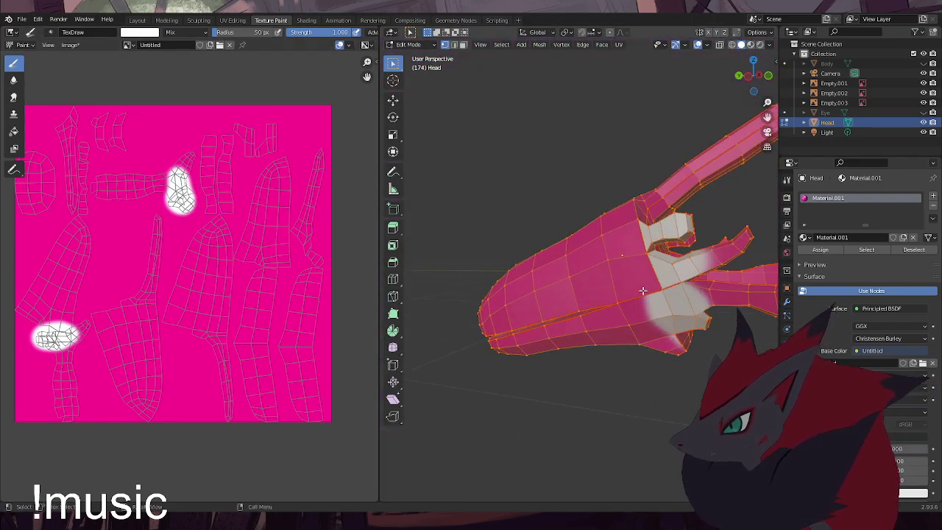
pyautogui.scroll(5, 633, 298)
pyautogui.moveTo(468, 321); pyautogui.dragTo(611, 235, button='middle')
pyautogui.click(470, 100)
pyautogui.moveTo(547, 187); pyautogui.dragTo(499, 231, button='middle')
pyautogui.scroll(-4, 500, 231)
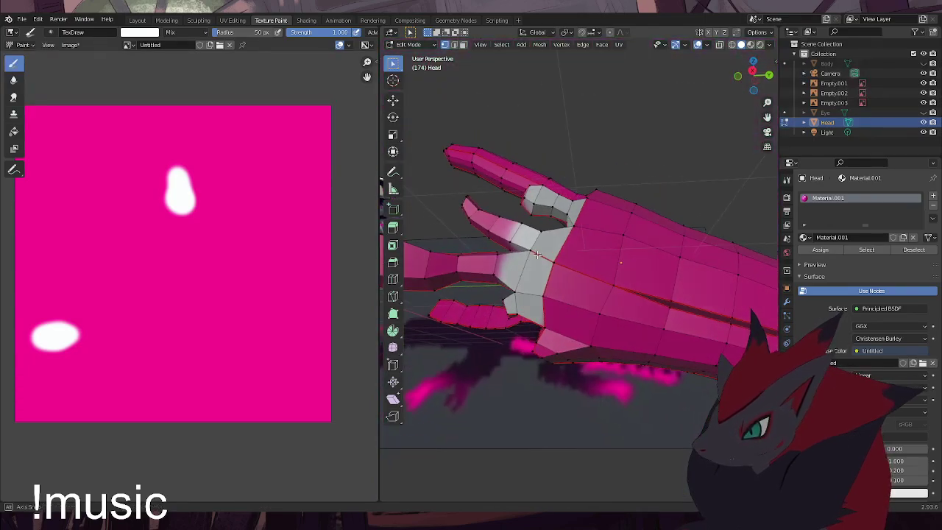
pyautogui.moveTo(597, 267); pyautogui.dragTo(577, 318, button='middle')
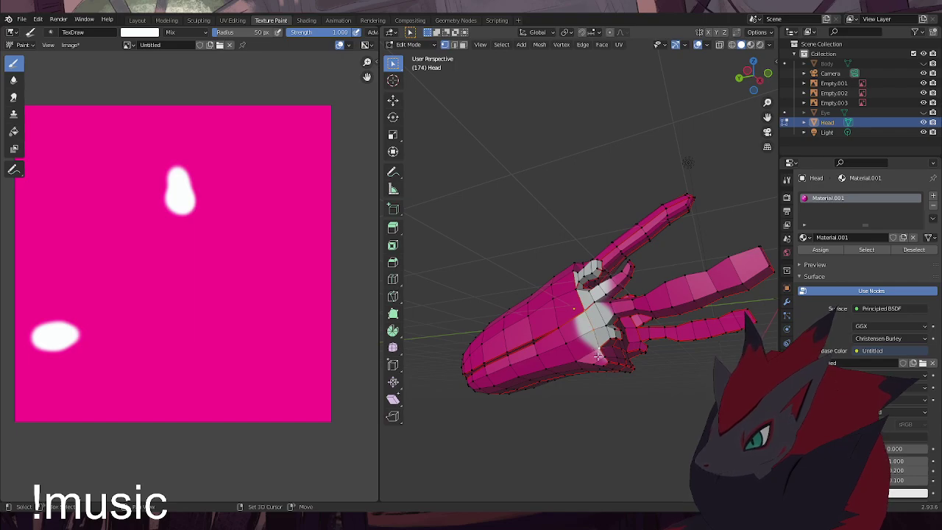
pyautogui.press('g')
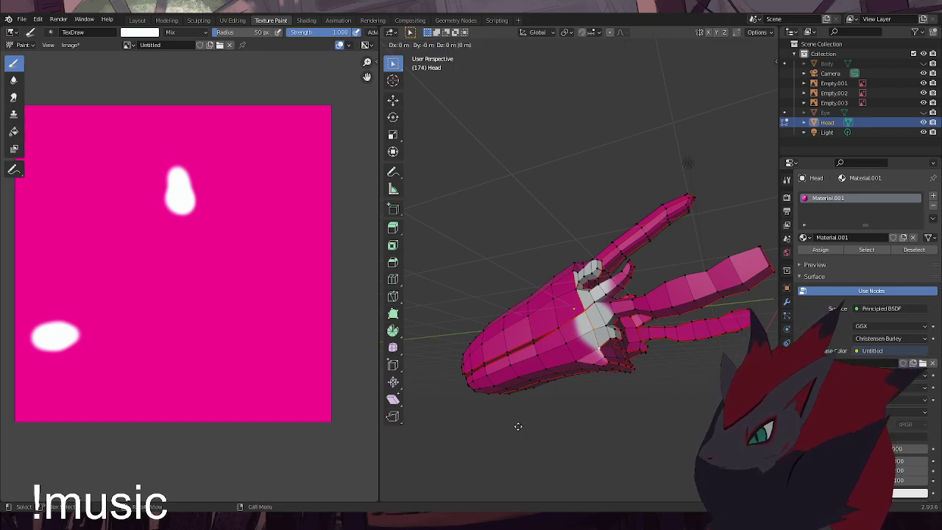
pyautogui.click(533, 430)
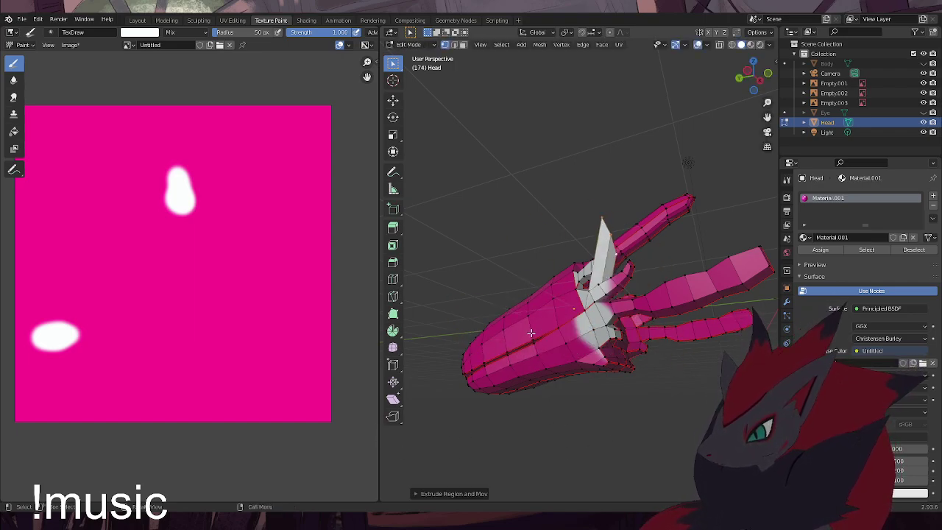
pyautogui.hotkey('ctrl', 'z')
pyautogui.rightClick(533, 430)
pyautogui.press('Escape')
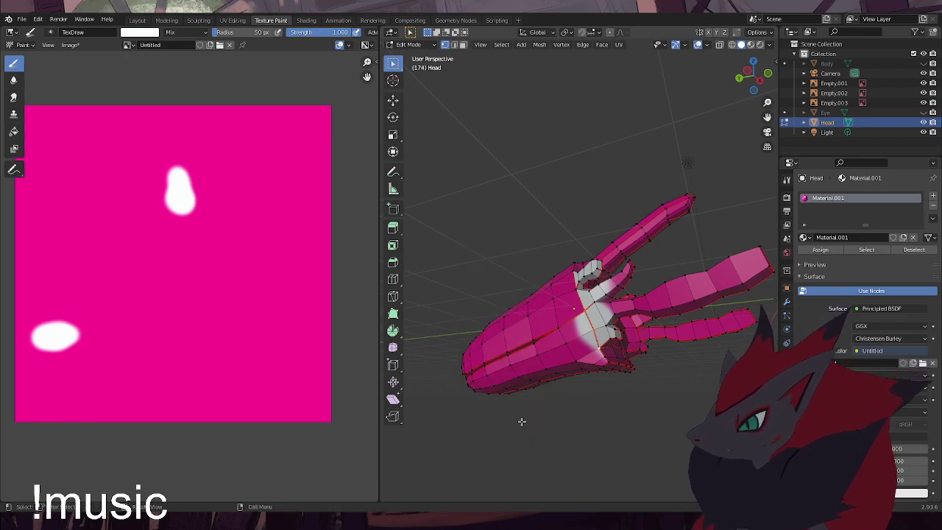
# Mark a seam on the edges bordering the white-painted frill base behind the cheek
pyautogui.moveTo(564, 265); pyautogui.dragTo(773, 320, button='middle')
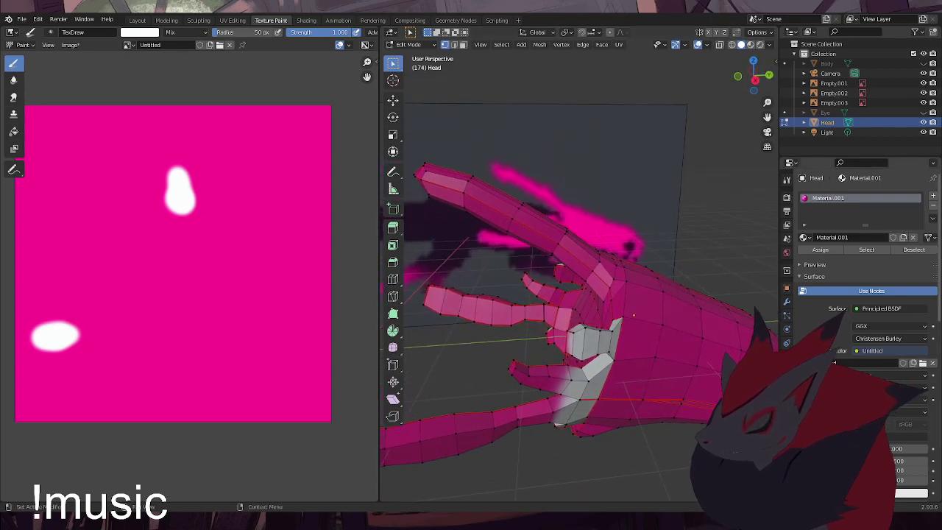
pyautogui.scroll(3, 650, 336)
pyautogui.keyDown('shift'); pyautogui.moveTo(650, 336); pyautogui.dragTo(698, 180, button='middle'); pyautogui.keyUp('shift')
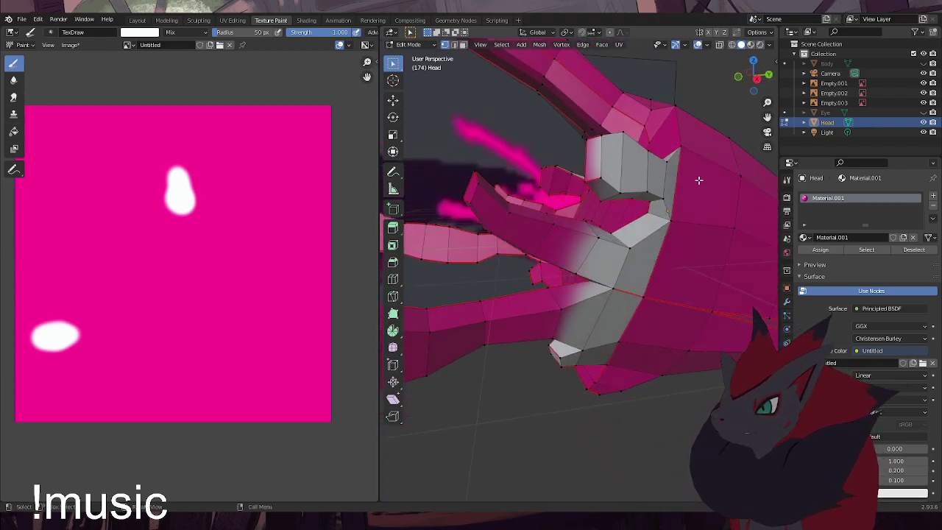
pyautogui.hotkey('ctrl', 'e')
pyautogui.click(699, 287)
pyautogui.moveTo(654, 415); pyautogui.dragTo(642, 347, button='middle')
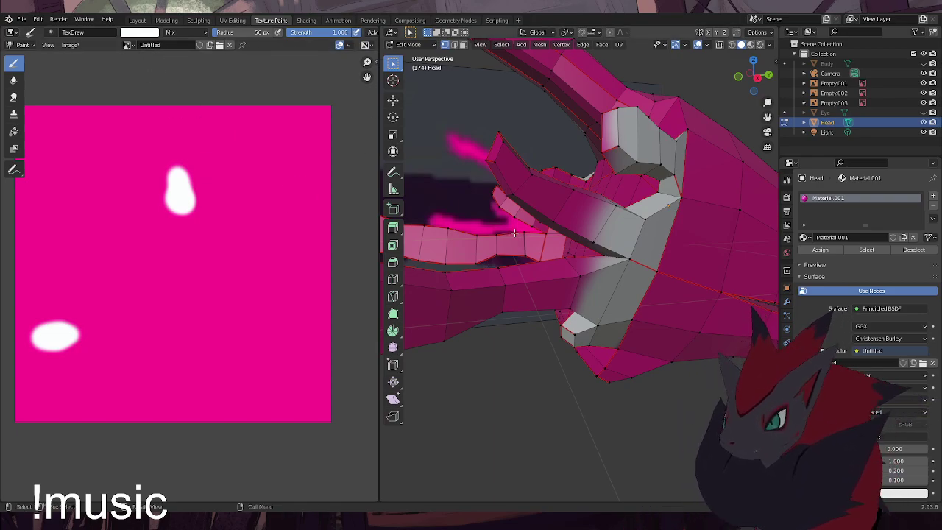
# Unwrap the entire head with the new seams and paint white test patches over the two relocated crowded UV islands
pyautogui.press('a')
pyautogui.press('u')
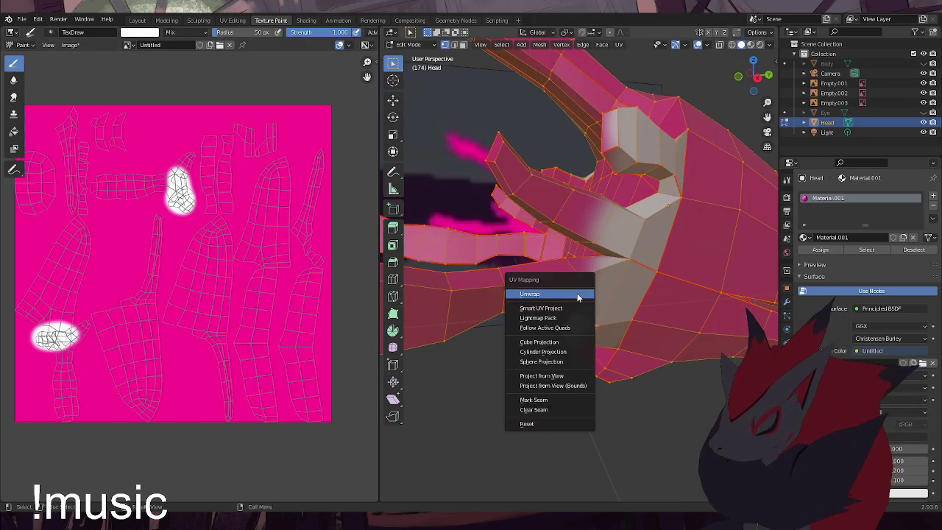
pyautogui.click(578, 293)
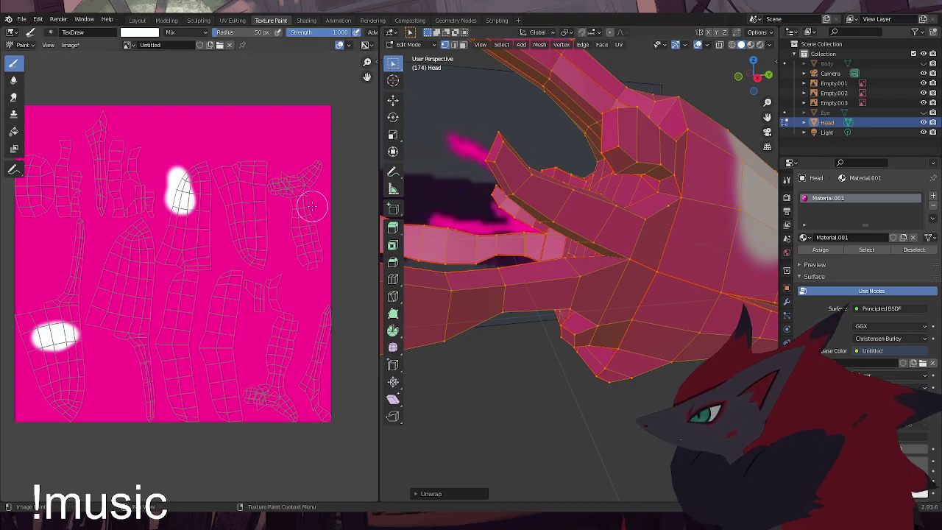
pyautogui.click(285, 184)
pyautogui.moveTo(298, 401); pyautogui.dragTo(250, 397)
pyautogui.moveTo(580, 274); pyautogui.dragTo(618, 281, button='middle')
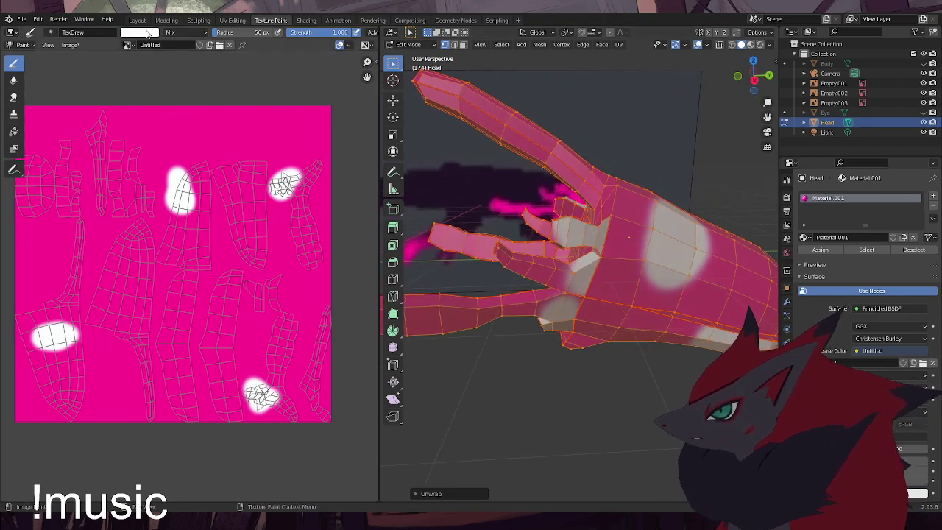
# Sample the pink background as the brush color and paint over the two old white patches on the face islands
pyautogui.click(148, 33)
pyautogui.click(205, 140)
pyautogui.click(218, 137)
pyautogui.moveTo(188, 184)
pyautogui.mouseDown()
pyautogui.moveTo(184, 168)
pyautogui.moveTo(184, 204)
pyautogui.mouseUp()
pyautogui.moveTo(81, 324)
pyautogui.mouseDown()
pyautogui.moveTo(40, 362)
pyautogui.moveTo(80, 330)
pyautogui.mouseUp()
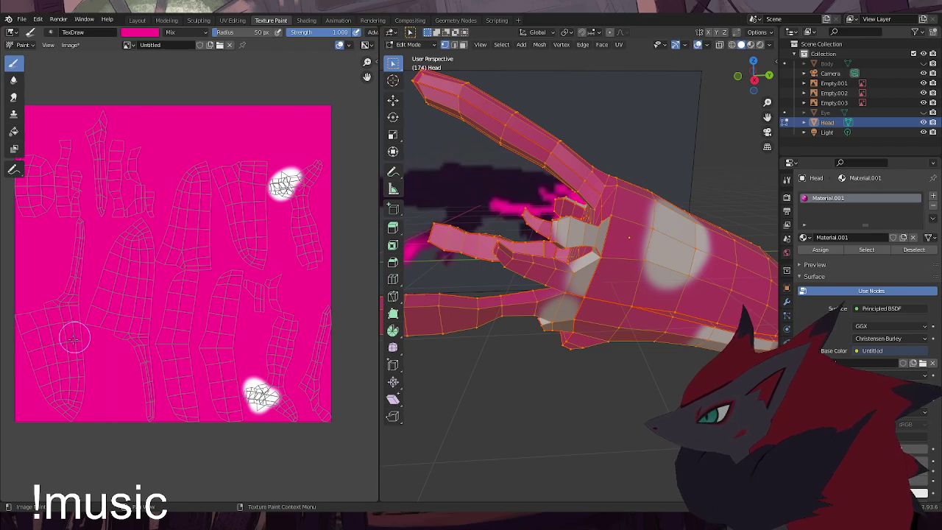
# Deselect the head mesh and mark seams on the edges around the white-painted frill and jaw spike bases
pyautogui.moveTo(538, 228); pyautogui.dragTo(485, 205, button='middle')
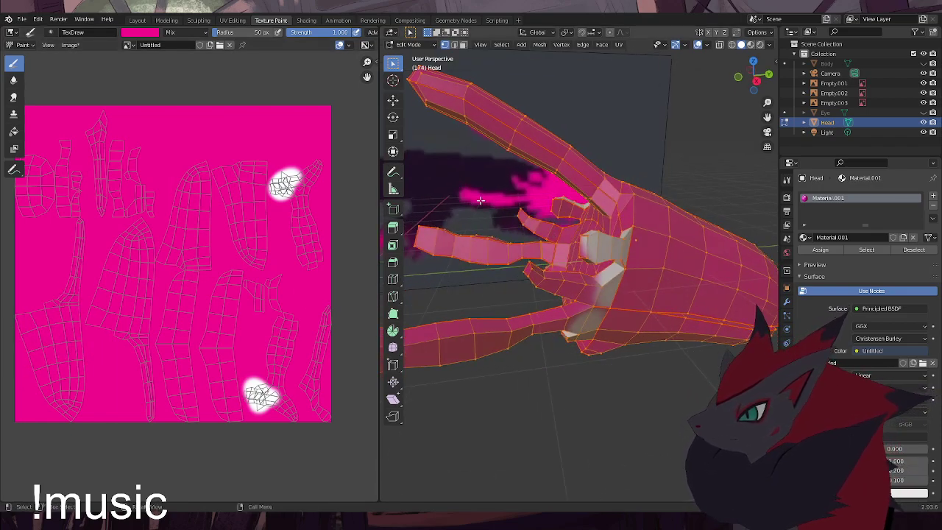
pyautogui.hotkey('alt', 'a')
pyautogui.moveTo(568, 221); pyautogui.dragTo(642, 245, button='middle')
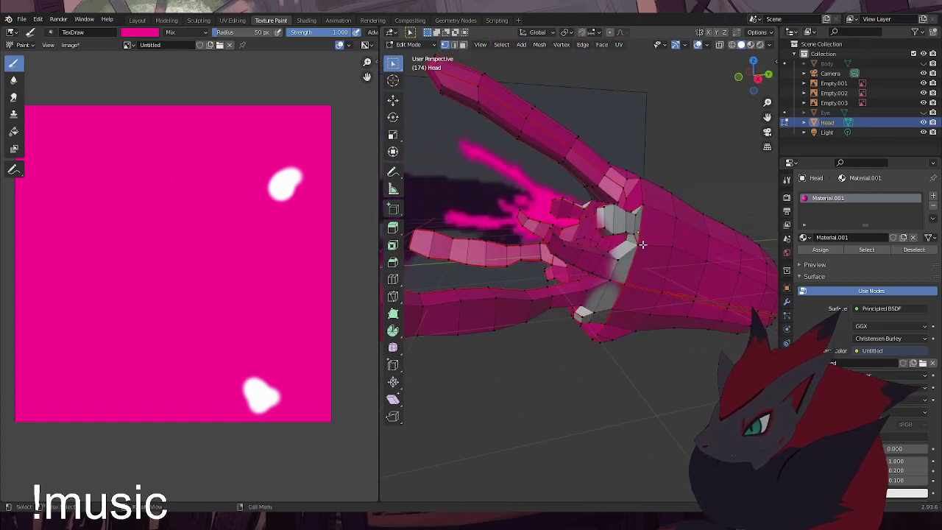
pyautogui.hotkey('ctrl', 'e')
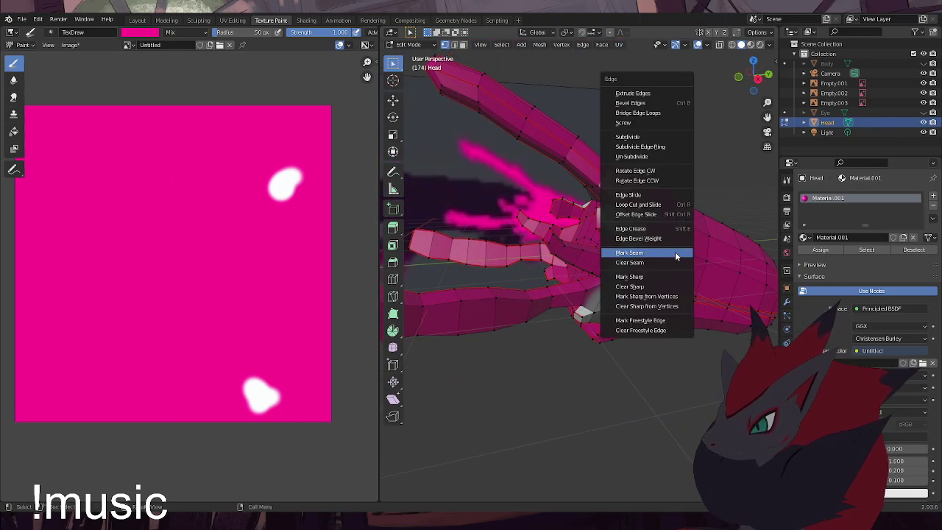
pyautogui.moveTo(640, 343); pyautogui.dragTo(637, 244, button='middle')
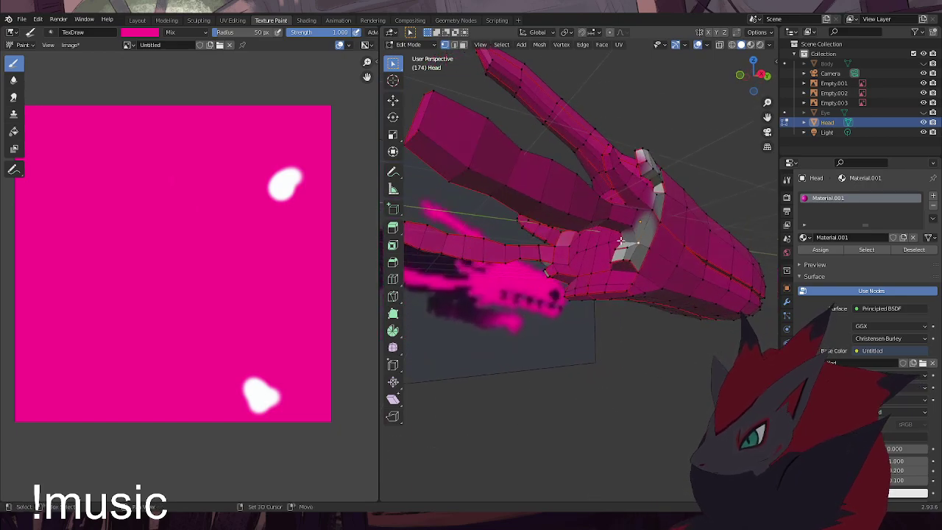
pyautogui.hotkey('ctrl', 'e')
pyautogui.click(654, 366)
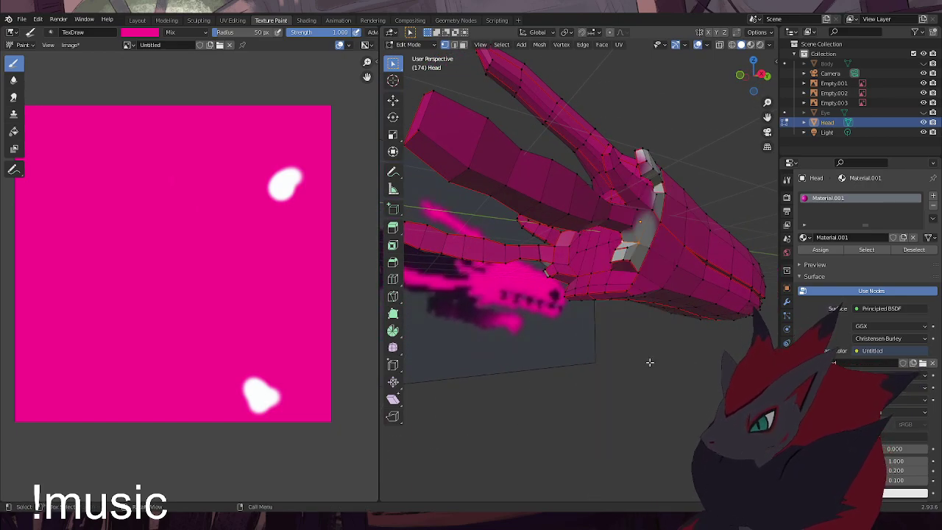
# Mark seams on the edges around the white-painted frill and jaw spike bases behind the cheek
pyautogui.moveTo(610, 334); pyautogui.dragTo(597, 275, button='middle')
pyautogui.scroll(4, 672, 264)
pyautogui.scroll(-5, 658, 265)
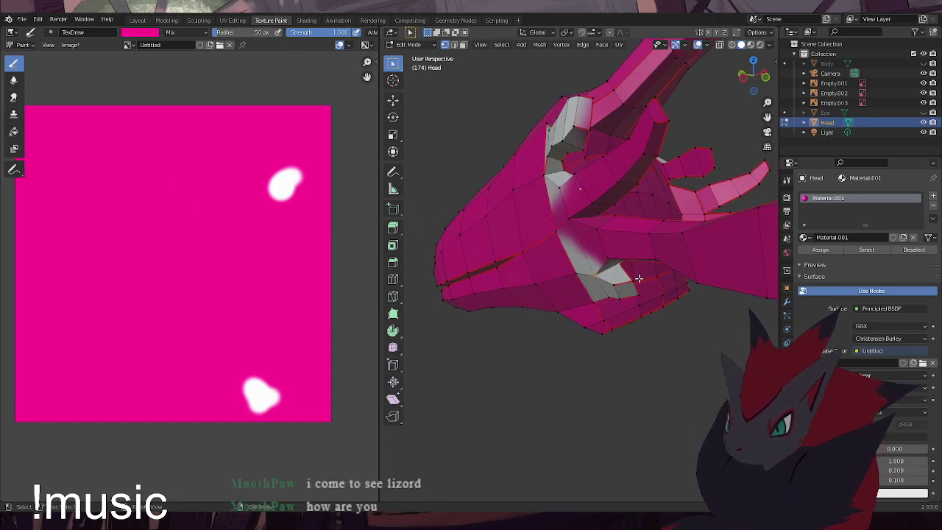
pyautogui.hotkey('ctrl', 'e')
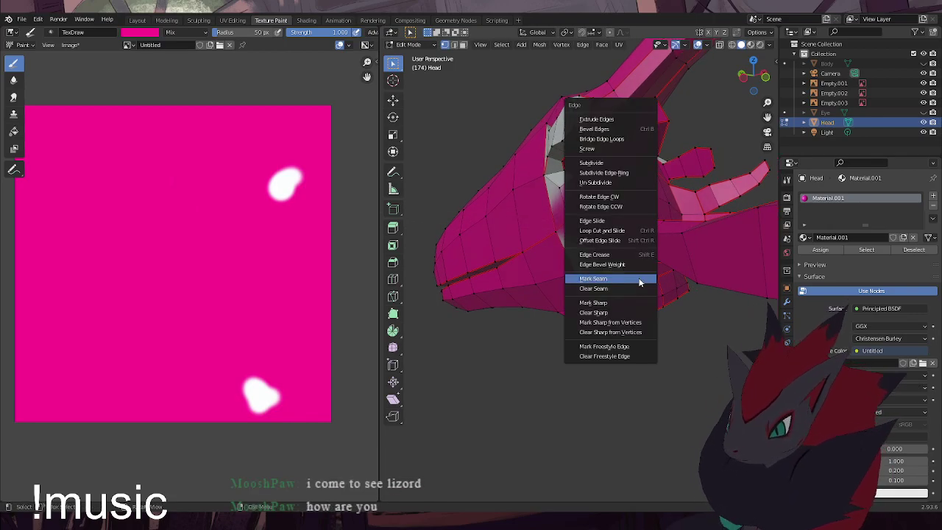
pyautogui.click(639, 280)
pyautogui.moveTo(572, 238); pyautogui.dragTo(581, 219, button='middle')
pyautogui.rightClick(571, 267)
pyautogui.click(571, 268)
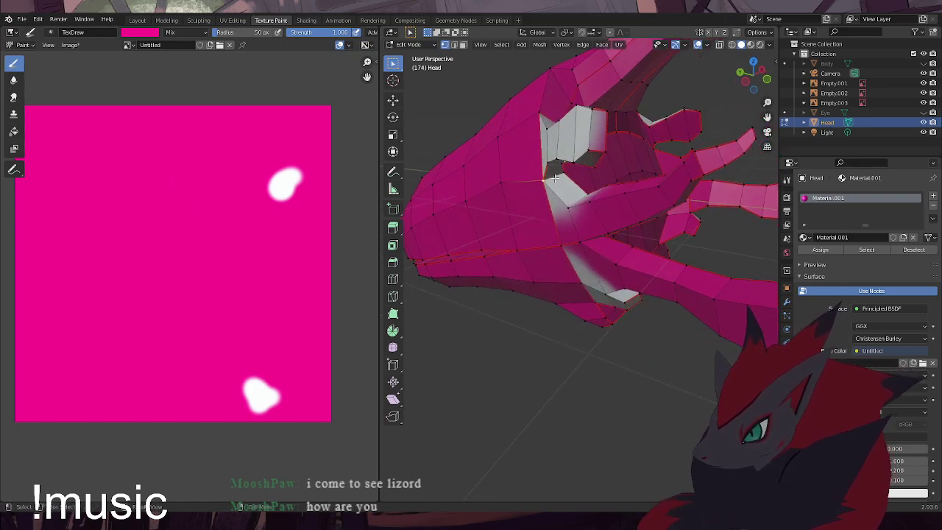
pyautogui.rightClick(552, 281)
pyautogui.click(552, 281)
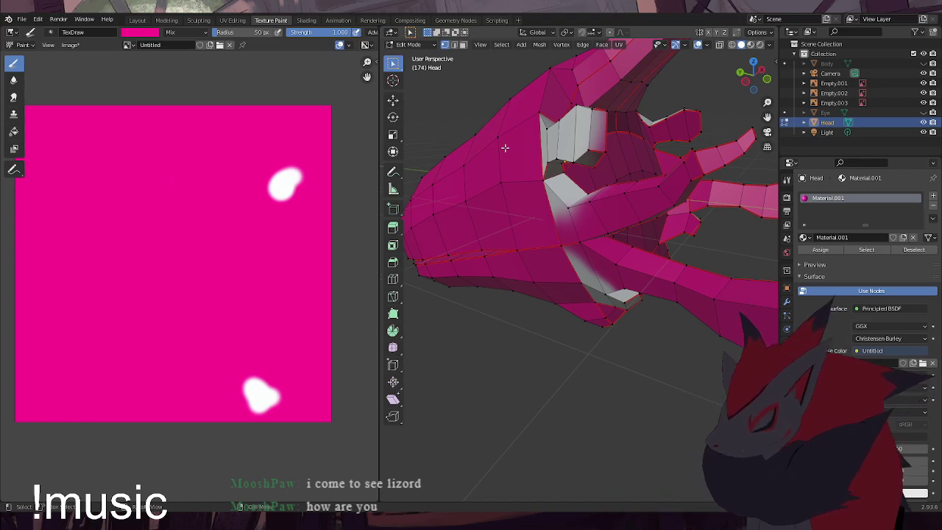
# Unwrap the entire head with the updated seams and paint over the two old white patches with the pink brush
pyautogui.press('a')
pyautogui.press('u')
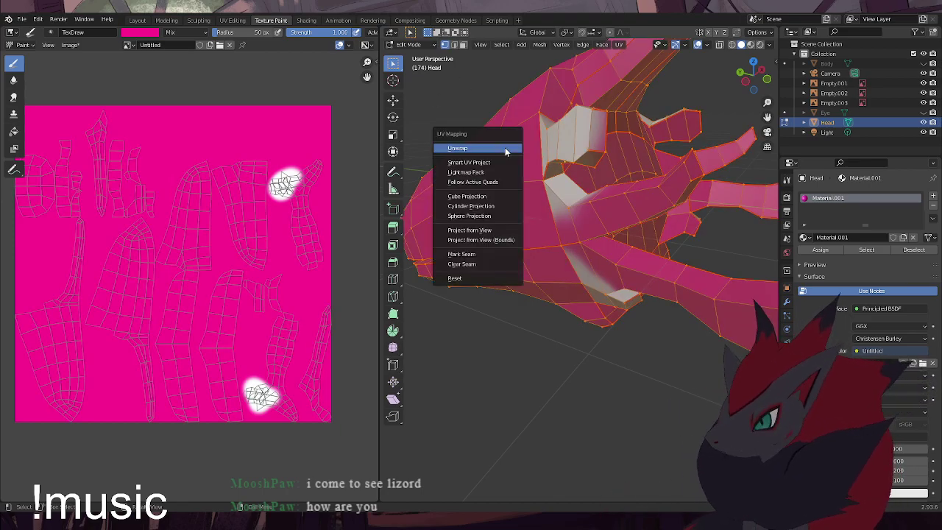
pyautogui.click(504, 149)
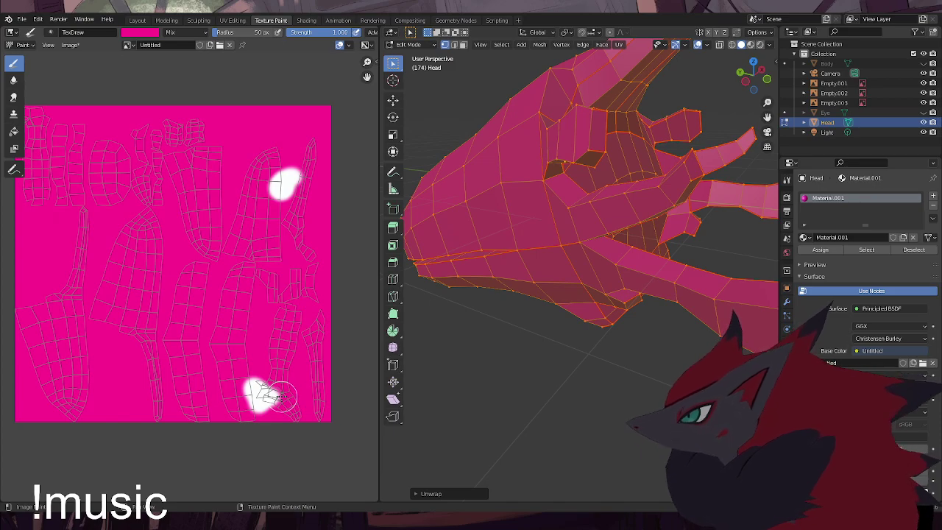
pyautogui.keyDown('ctrl'); pyautogui.moveTo(209, 255); pyautogui.dragTo(242, 269, button='middle'); pyautogui.keyUp('ctrl')
pyautogui.moveTo(147, 242); pyautogui.dragTo(201, 259, button='middle')
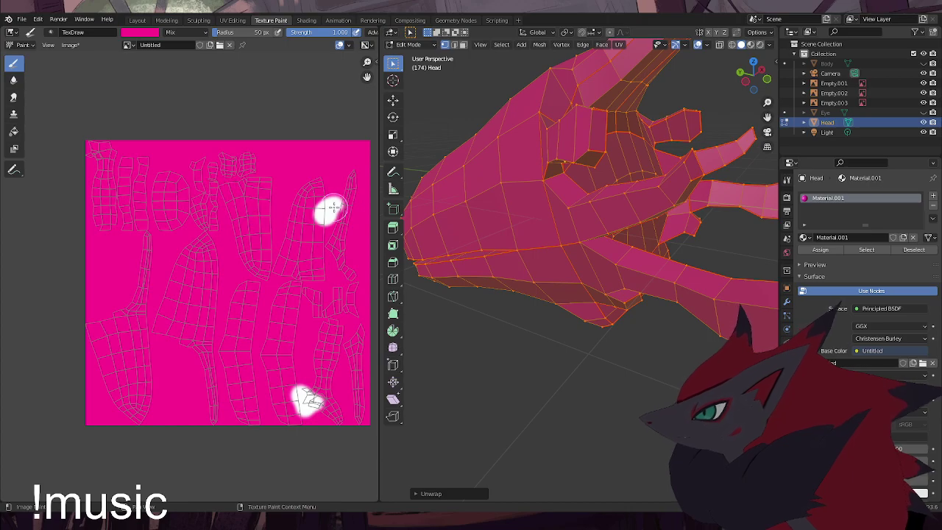
pyautogui.moveTo(330, 210); pyautogui.dragTo(343, 185)
pyautogui.moveTo(293, 398)
pyautogui.mouseDown()
pyautogui.moveTo(301, 370)
pyautogui.moveTo(308, 427)
pyautogui.mouseUp()
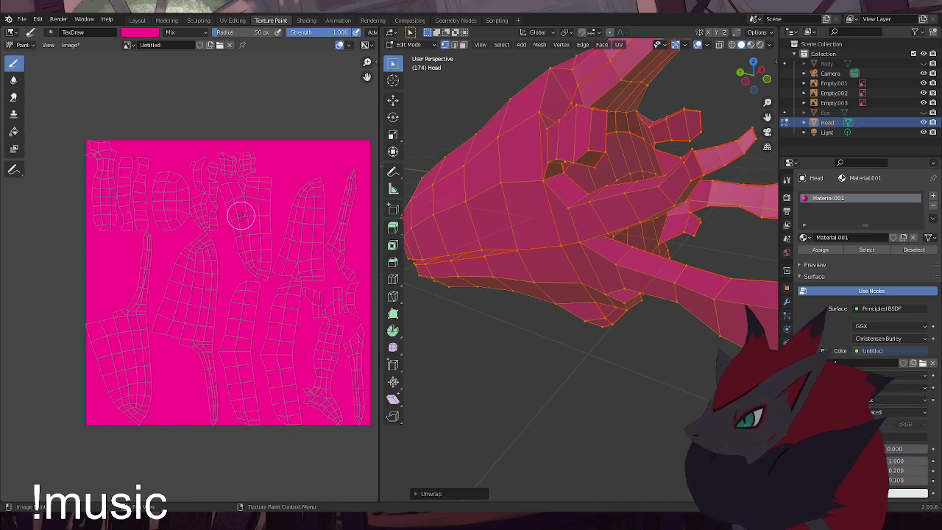
# Set the brush color to a near-white pink and paint test patches over the crowded islands in the texture's upper-left and lower-right areas
pyautogui.click(144, 33)
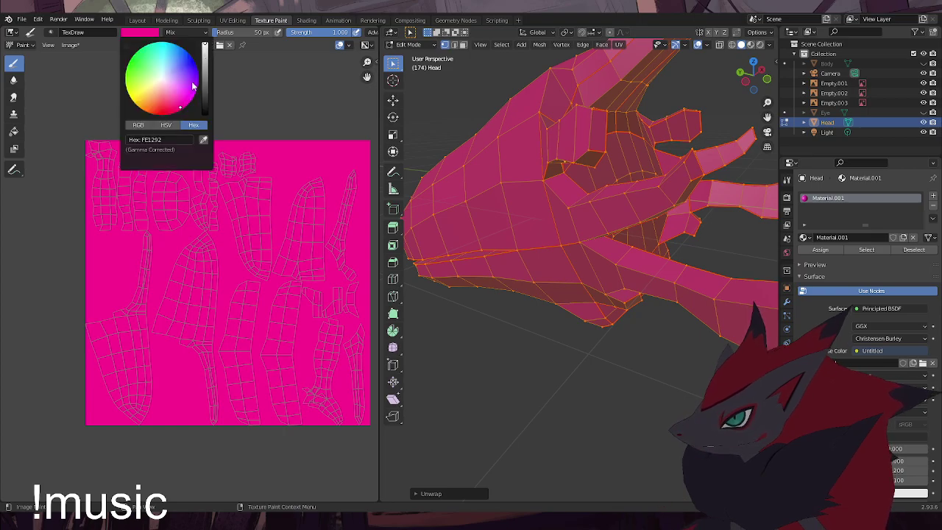
pyautogui.click(149, 34)
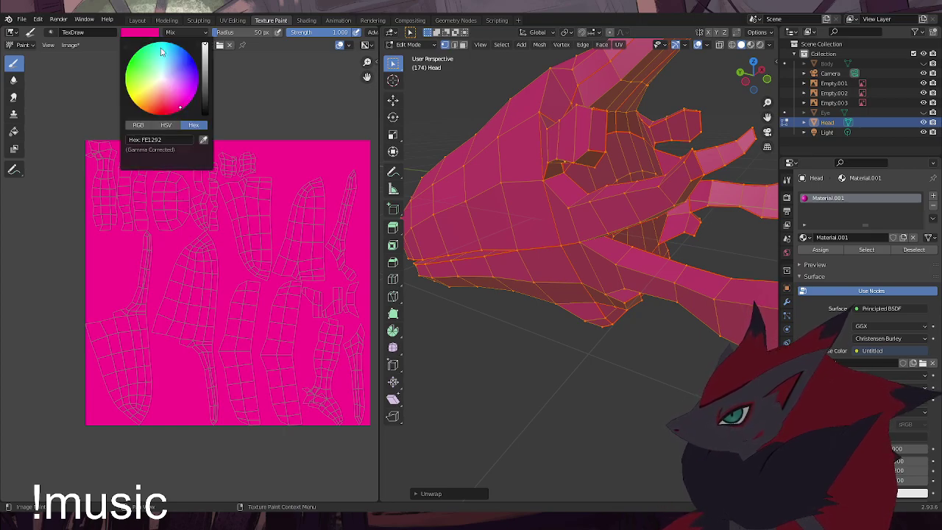
pyautogui.moveTo(207, 85)
pyautogui.mouseDown()
pyautogui.moveTo(204, 103)
pyautogui.moveTo(202, 93)
pyautogui.mouseUp()
pyautogui.click(166, 84)
pyautogui.click(97, 151)
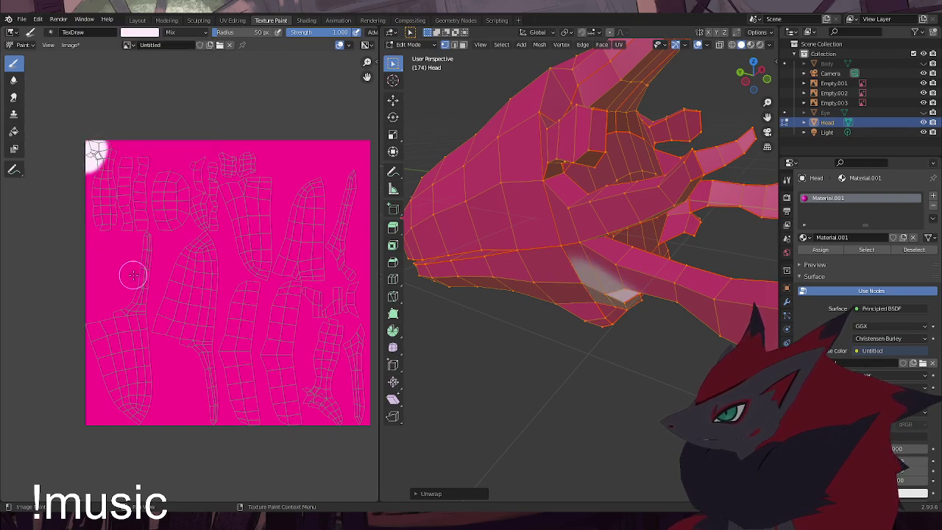
pyautogui.moveTo(315, 385)
pyautogui.mouseDown()
pyautogui.moveTo(328, 377)
pyautogui.moveTo(305, 418)
pyautogui.mouseUp()
# Deselect the head mesh and mark seams on the edges around the white-painted jaw spike base on both sides
pyautogui.moveTo(507, 324); pyautogui.dragTo(576, 253, button='middle')
pyautogui.click(590, 389)
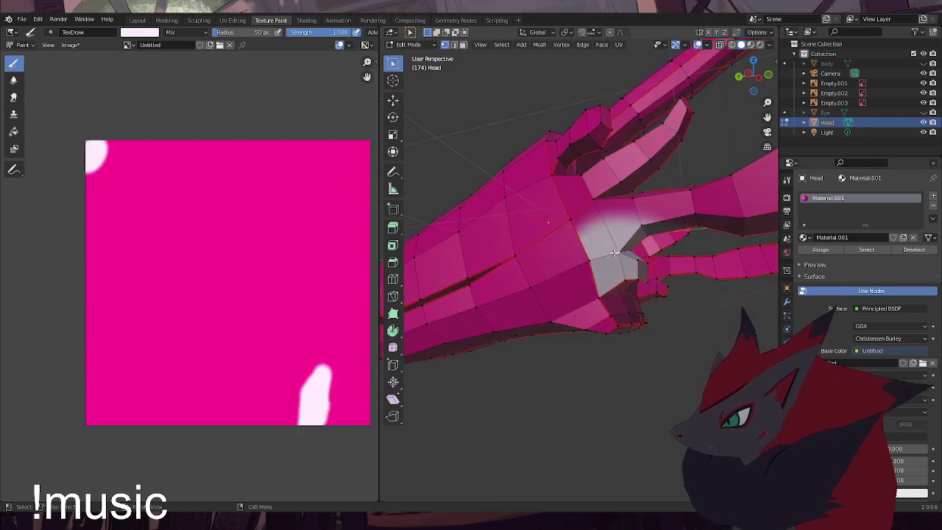
pyautogui.hotkey('ctrl', 'e')
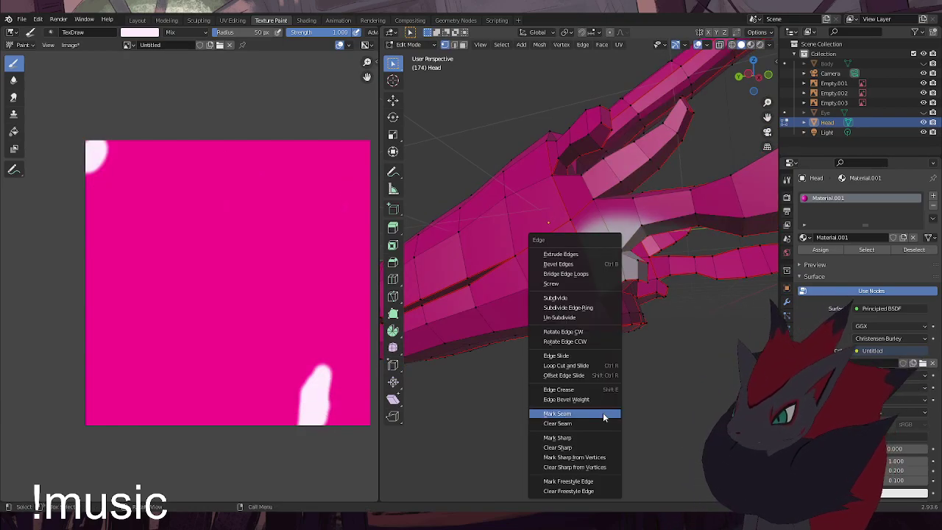
pyautogui.click(602, 413)
pyautogui.moveTo(674, 354); pyautogui.dragTo(589, 258, button='middle')
pyautogui.keyDown('shift'); pyautogui.click(619, 237); pyautogui.keyUp('shift')
pyautogui.hotkey('ctrl', 'e')
pyautogui.click(588, 373)
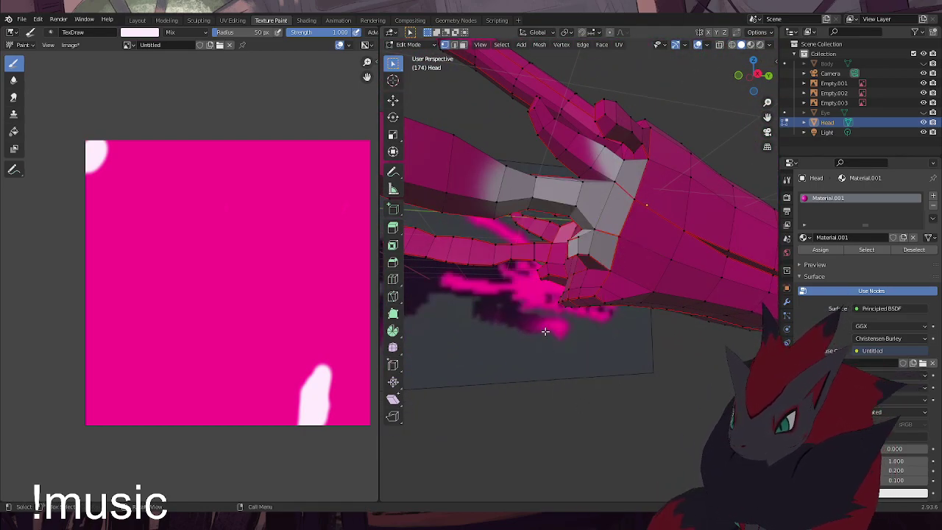
# Unwrap the entire head again and extend the lower white test patch over the rest of the crowded island
pyautogui.moveTo(546, 332); pyautogui.dragTo(551, 341, button='middle')
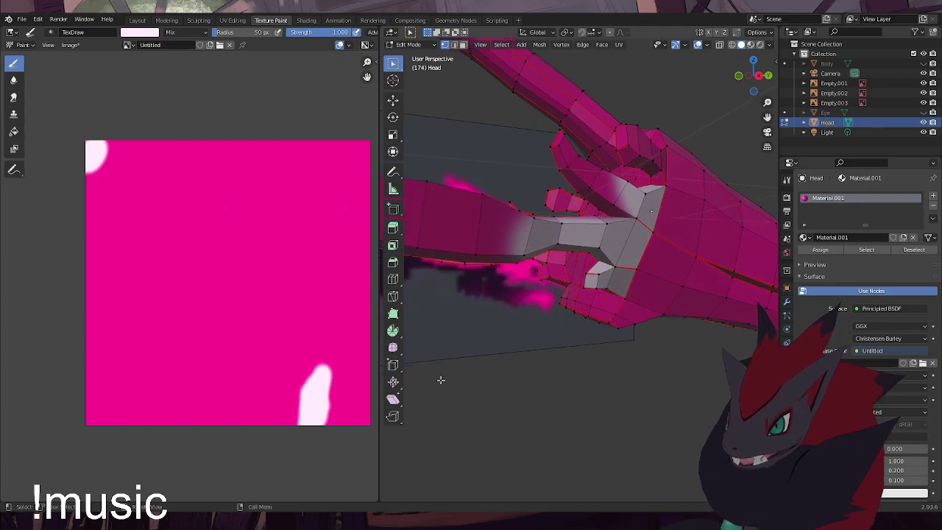
pyautogui.press('a')
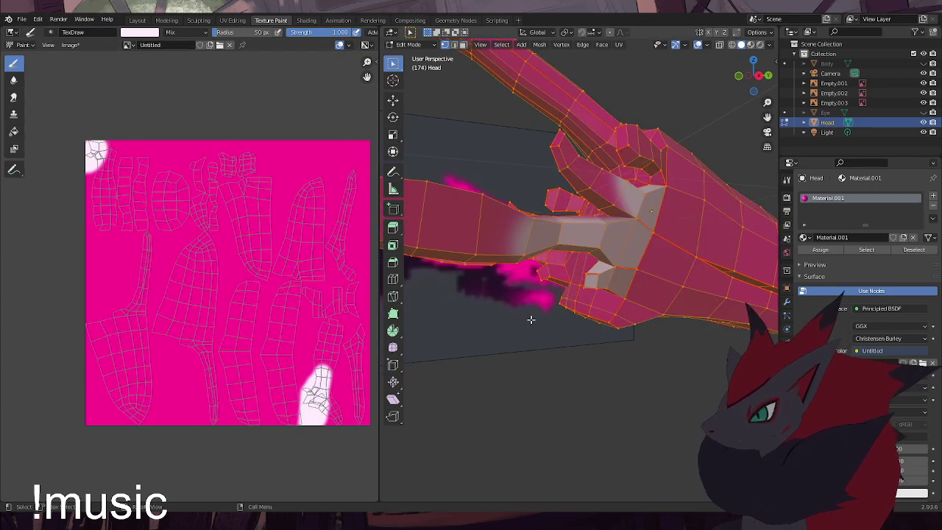
pyautogui.press('u')
pyautogui.click(532, 319)
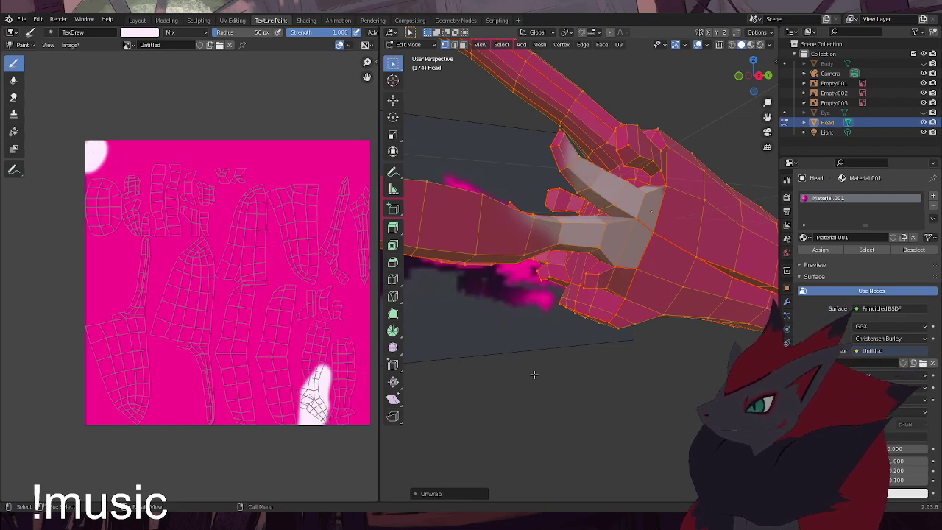
pyautogui.click(542, 417)
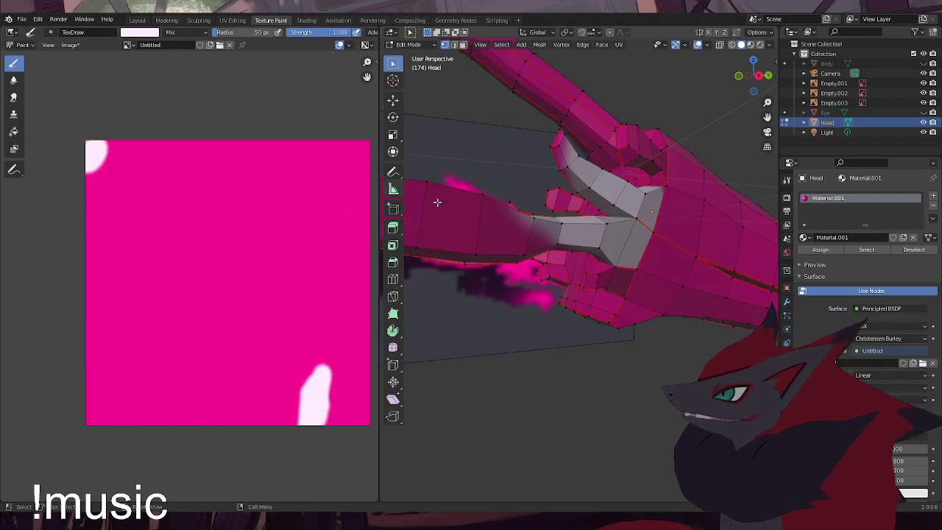
pyautogui.press('a')
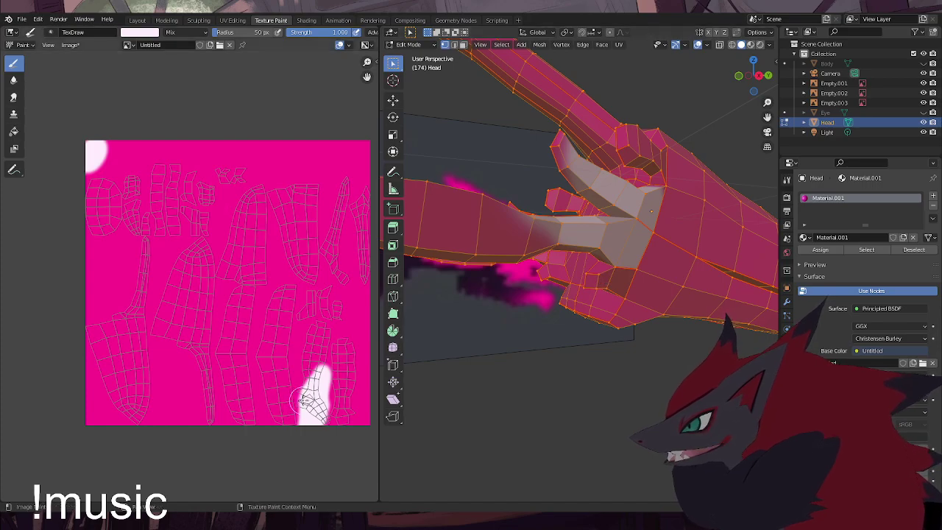
pyautogui.moveTo(313, 388)
pyautogui.mouseDown()
pyautogui.moveTo(296, 404)
pyautogui.moveTo(302, 397)
pyautogui.mouseUp()
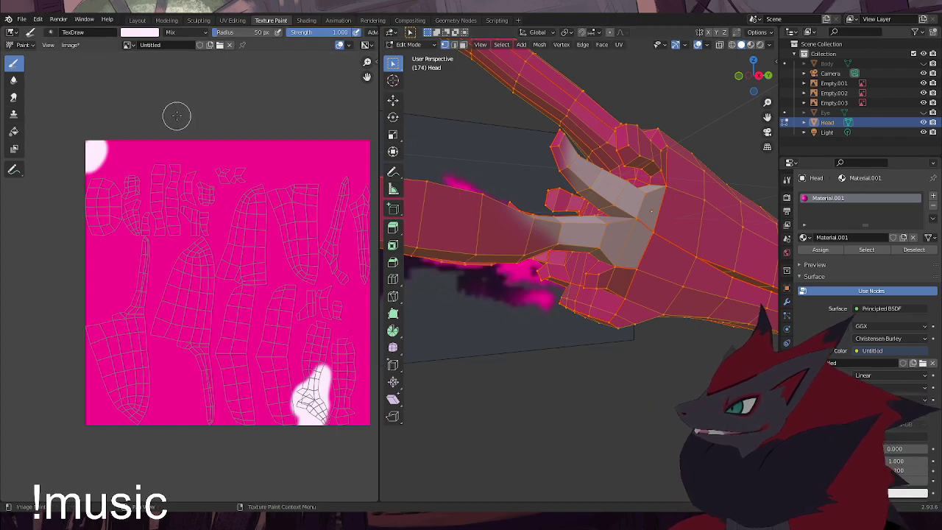
# Try to mark a seam at the vertex where the two white-painted frill spikes meet behind the mouth corner
pyautogui.click(521, 379)
pyautogui.moveTo(627, 237); pyautogui.dragTo(637, 265, button='middle')
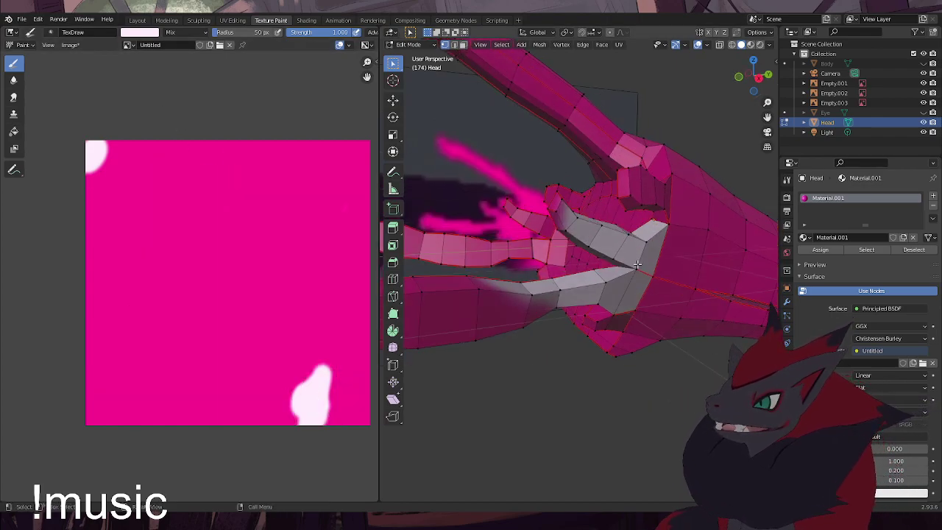
pyautogui.scroll(4, 692, 298)
pyautogui.moveTo(695, 298); pyautogui.dragTo(656, 301, button='middle')
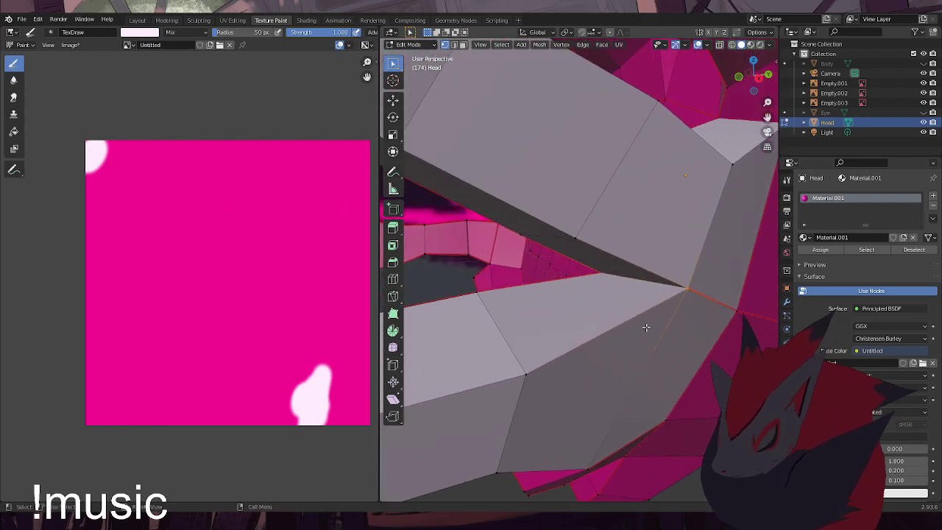
pyautogui.press('g')
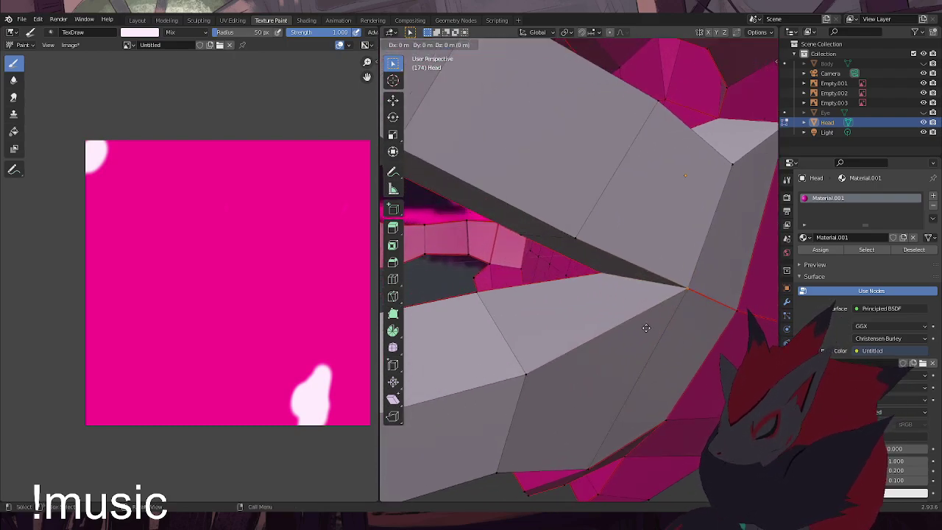
pyautogui.click(684, 322)
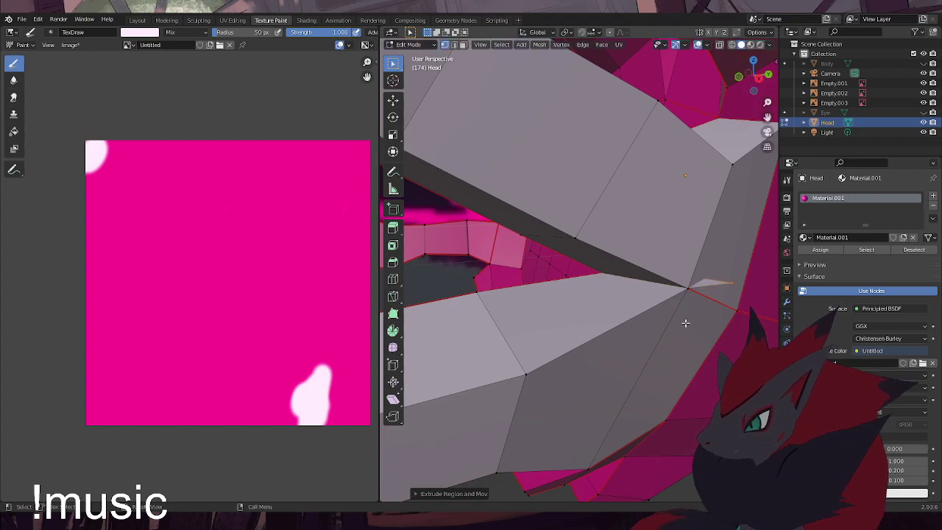
pyautogui.hotkey('ctrl', 'z')
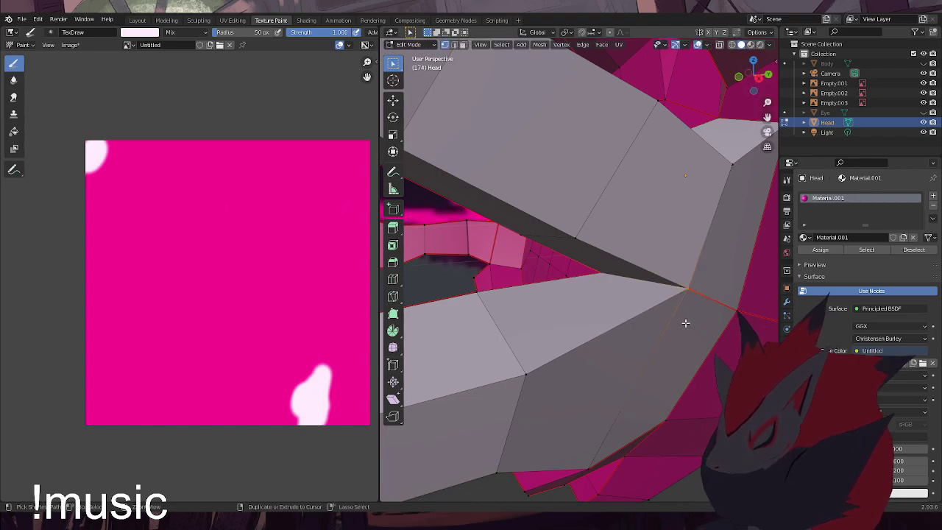
pyautogui.hotkey('ctrl', 'e')
pyautogui.click(686, 323)
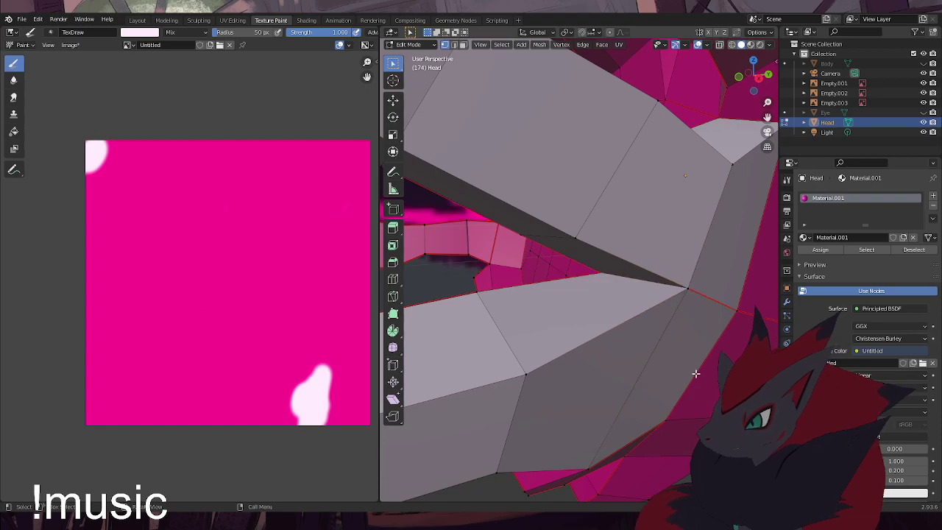
# Mark a seam at the vertex where the upper white-painted spike base meets the side of the head, and clear the selection
pyautogui.scroll(-5, 686, 360)
pyautogui.scroll(5, 627, 315)
pyautogui.moveTo(627, 315)
pyautogui.mouseDown(button='middle')
pyautogui.moveTo(604, 318)
pyautogui.moveTo(627, 321)
pyautogui.mouseUp(button='middle')
pyautogui.scroll(3, 653, 277)
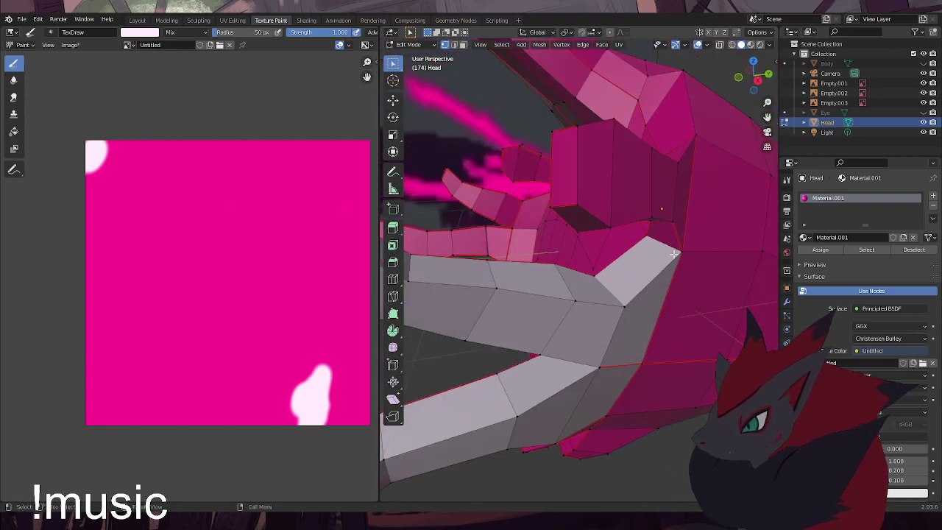
pyautogui.scroll(2, 674, 254)
pyautogui.keyDown('shift'); pyautogui.moveTo(674, 255); pyautogui.dragTo(610, 280, button='middle'); pyautogui.keyUp('shift')
pyautogui.click(610, 329)
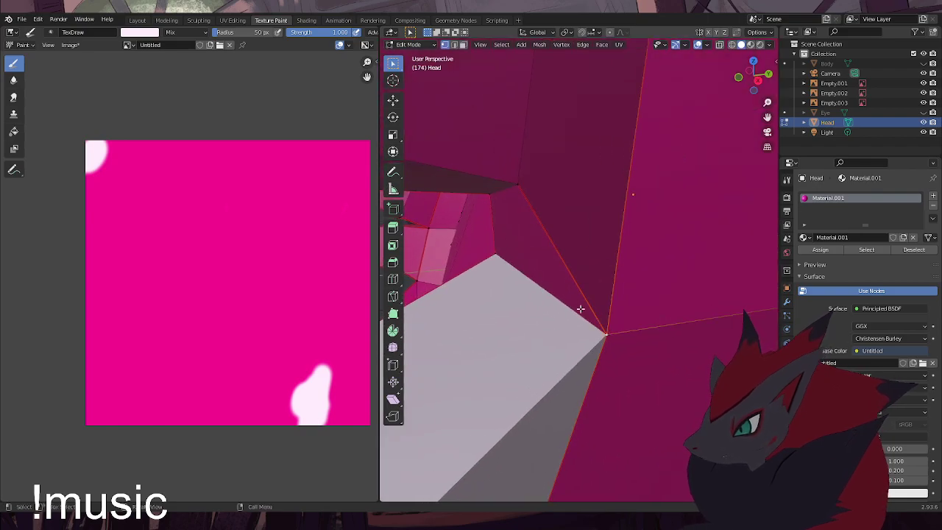
pyautogui.hotkey('ctrl', 'e')
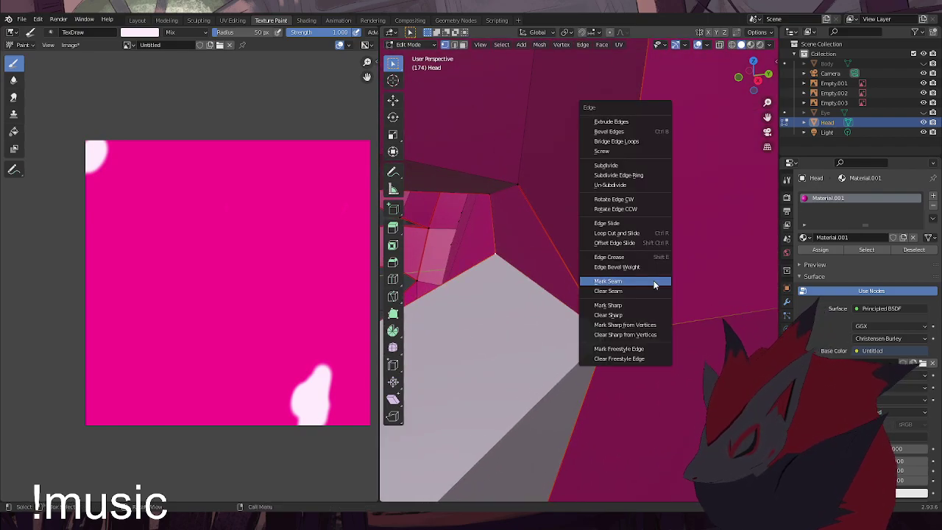
pyautogui.click(655, 283)
pyautogui.click(675, 278)
pyautogui.moveTo(654, 324)
pyautogui.mouseDown(button='middle')
pyautogui.moveTo(651, 301)
pyautogui.moveTo(633, 303)
pyautogui.moveTo(658, 256)
pyautogui.moveTo(641, 257)
pyautogui.moveTo(641, 312)
pyautogui.mouseUp(button='middle')
pyautogui.moveTo(641, 311); pyautogui.dragTo(456, 169)
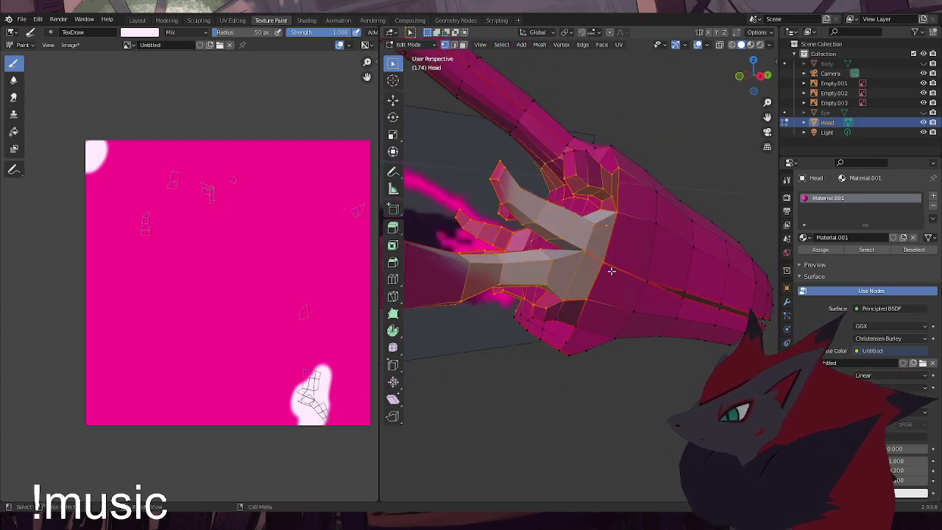
pyautogui.click(622, 235)
pyautogui.moveTo(589, 261); pyautogui.dragTo(531, 224)
pyautogui.click(624, 241)
pyautogui.moveTo(589, 266); pyautogui.dragTo(535, 228)
pyautogui.moveTo(691, 325); pyautogui.dragTo(494, 142)
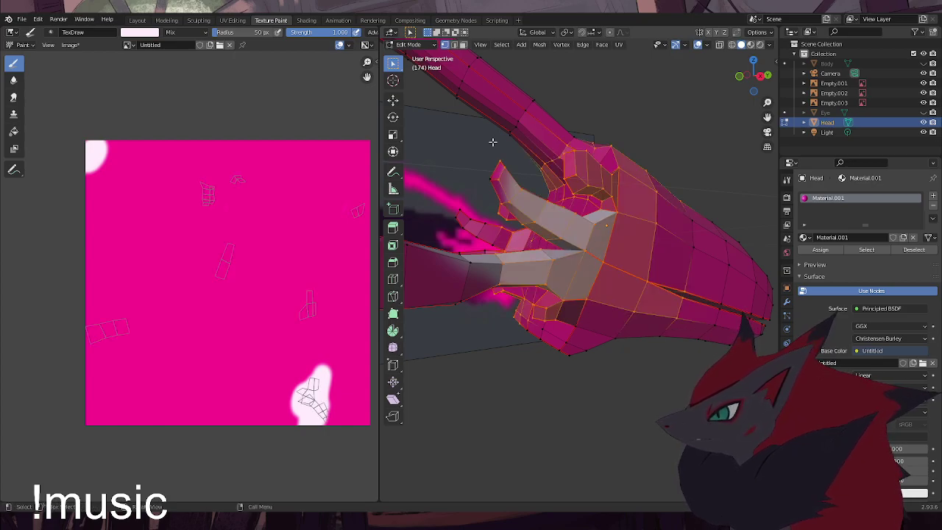
pyautogui.hotkey('alt', 'a')
# Examine where the white-painted frill spikes and the faces around their bases lie in the UV layout, and drop that selection
pyautogui.keyDown('alt'); pyautogui.click(548, 242); pyautogui.keyUp('alt')
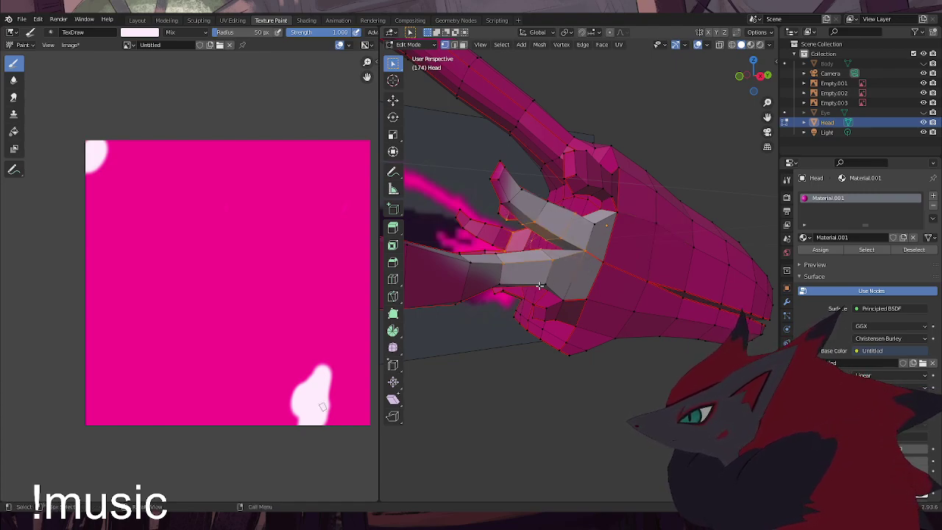
pyautogui.moveTo(595, 264); pyautogui.dragTo(608, 266, button='middle')
pyautogui.keyDown('shift'); pyautogui.click(627, 268); pyautogui.keyUp('shift')
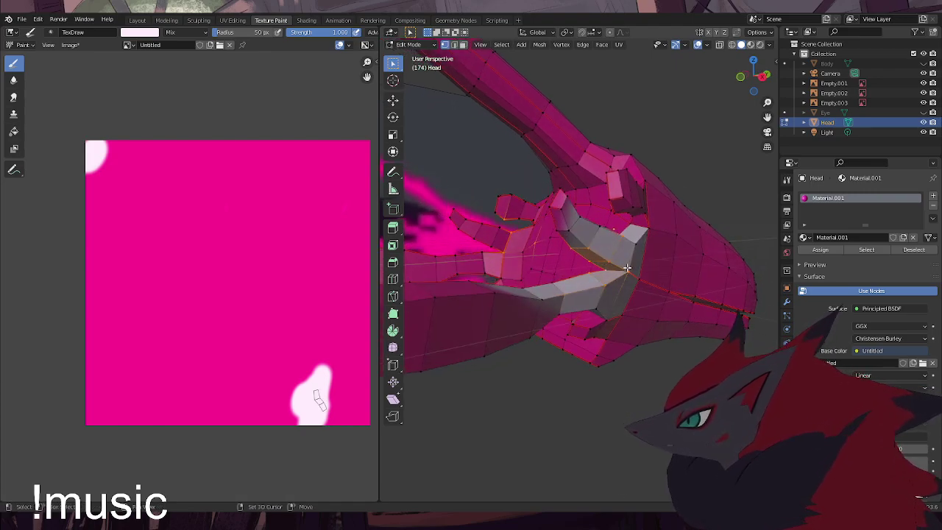
pyautogui.keyDown('shift'); pyautogui.moveTo(618, 315); pyautogui.dragTo(526, 268); pyautogui.keyUp('shift')
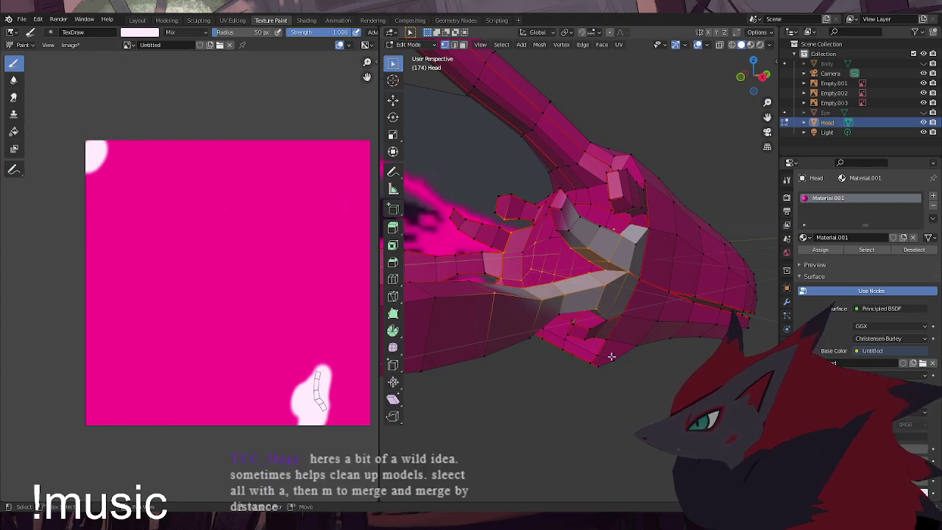
pyautogui.keyDown('shift'); pyautogui.moveTo(639, 376); pyautogui.dragTo(506, 156); pyautogui.keyUp('shift')
pyautogui.keyDown('shift'); pyautogui.moveTo(676, 340); pyautogui.dragTo(600, 208); pyautogui.keyUp('shift')
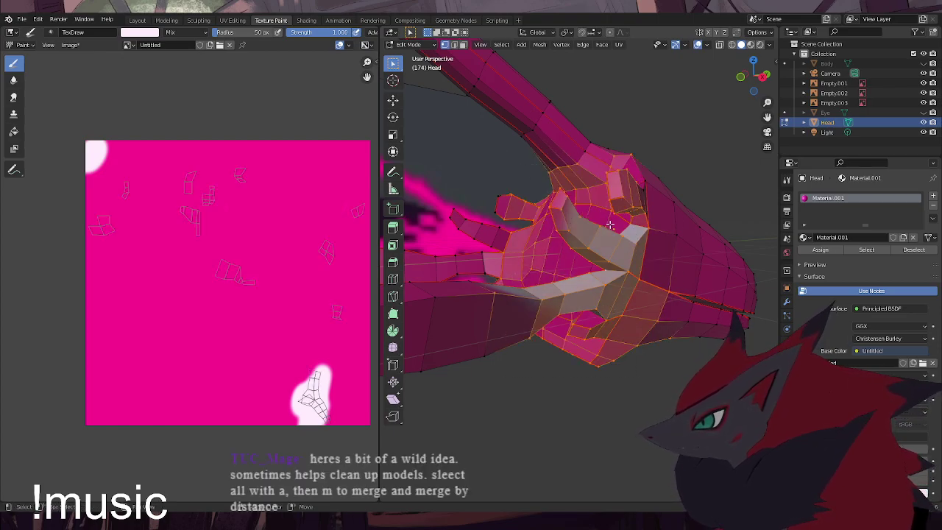
pyautogui.click(668, 254)
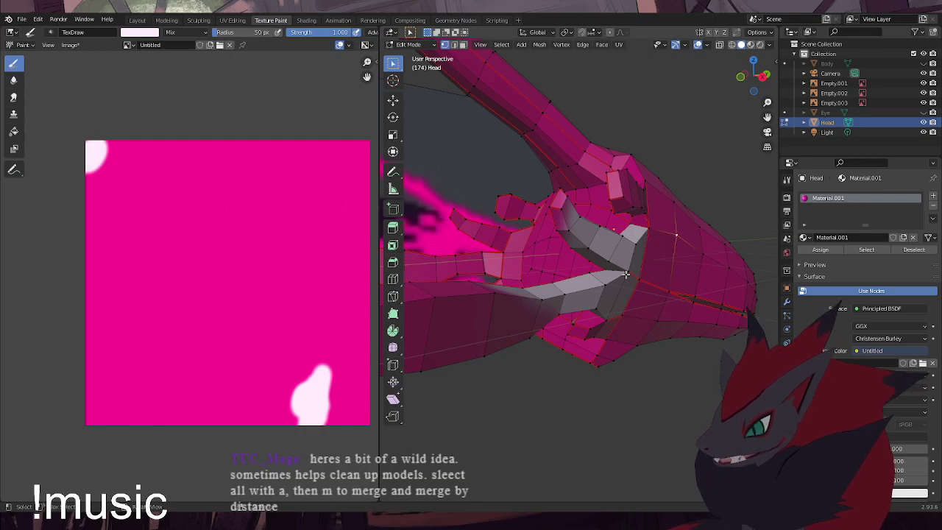
# Merge all vertices of the head mesh by distance to remove any overlapping ones
pyautogui.press('a')
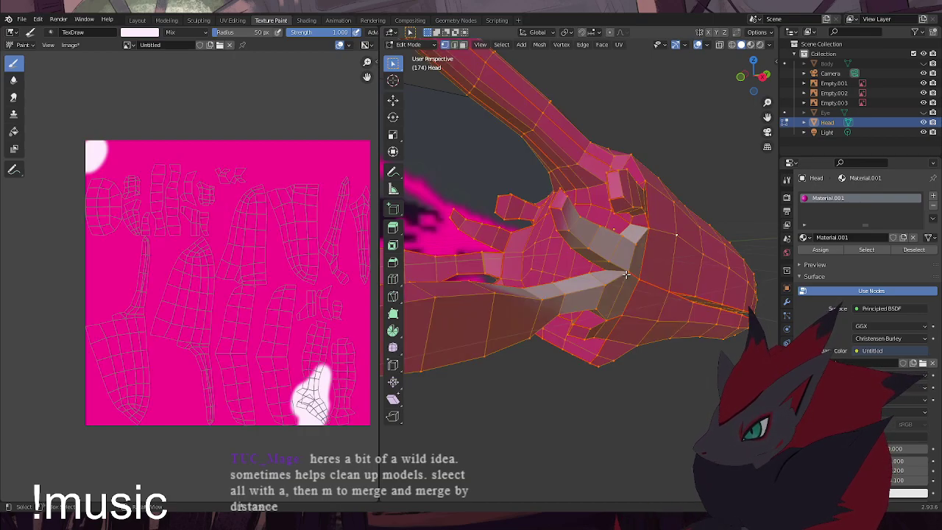
pyautogui.rightClick(626, 275)
pyautogui.press('Escape')
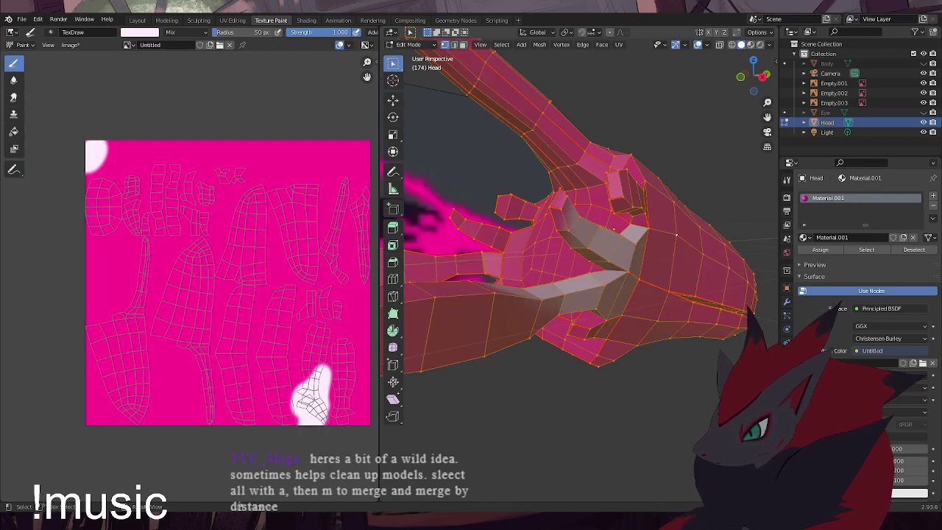
pyautogui.press('m')
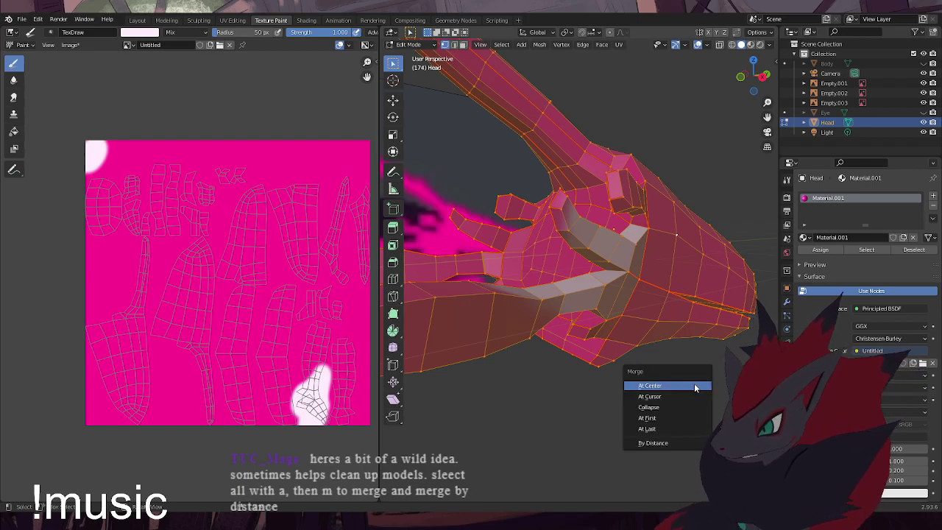
pyautogui.click(662, 441)
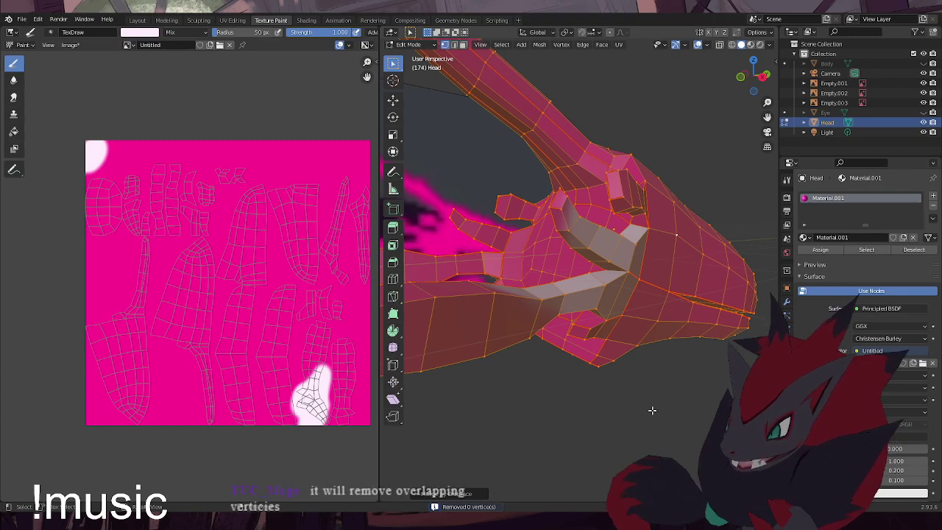
# Unwrap the entire head mesh again with the updated seams and save the blend file
pyautogui.press('u')
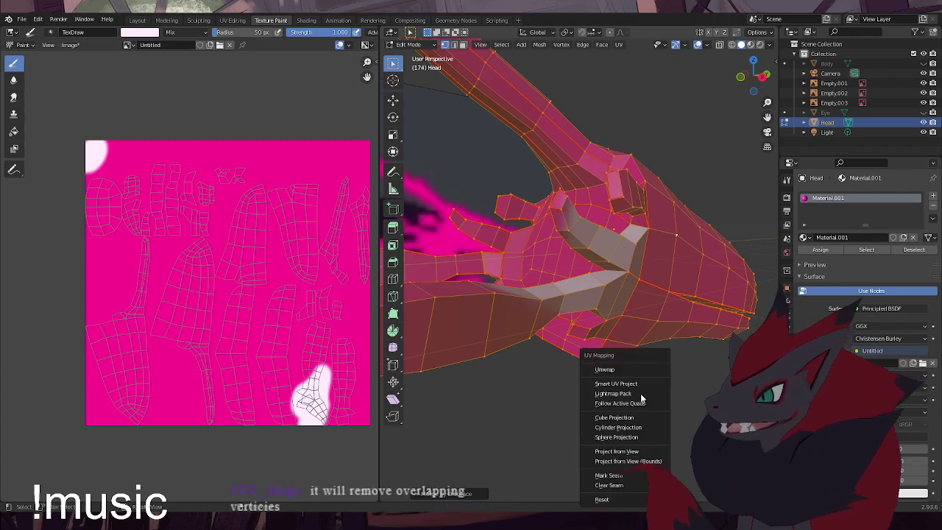
pyautogui.click(629, 370)
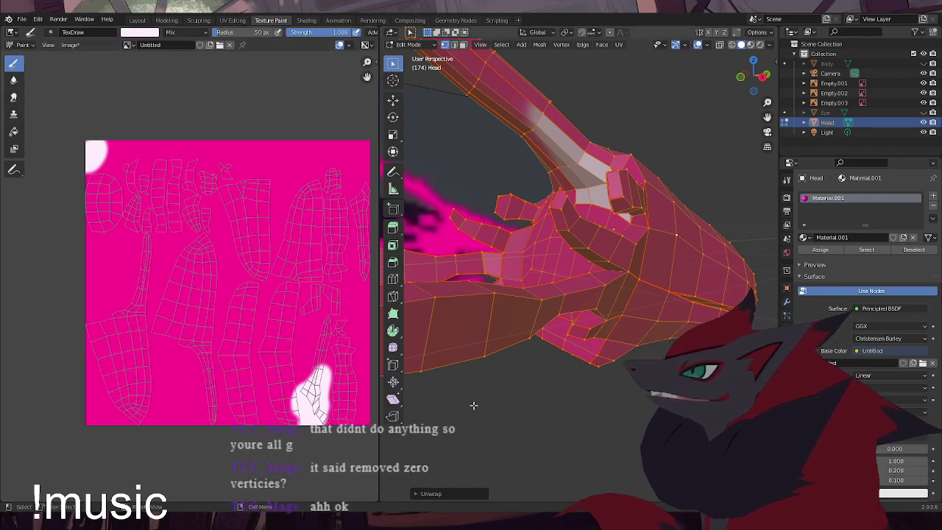
pyautogui.scroll(5, 625, 283)
pyautogui.scroll(-4, 651, 282)
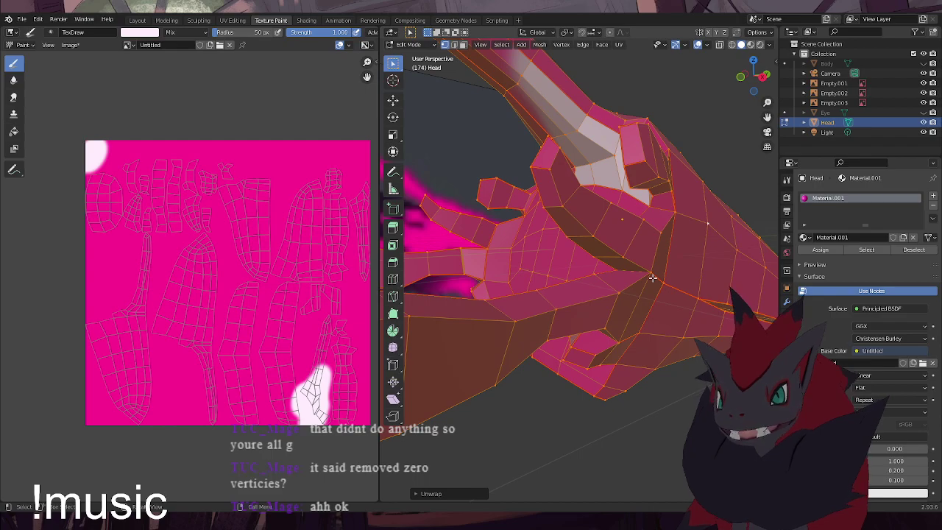
pyautogui.scroll(-5, 652, 279)
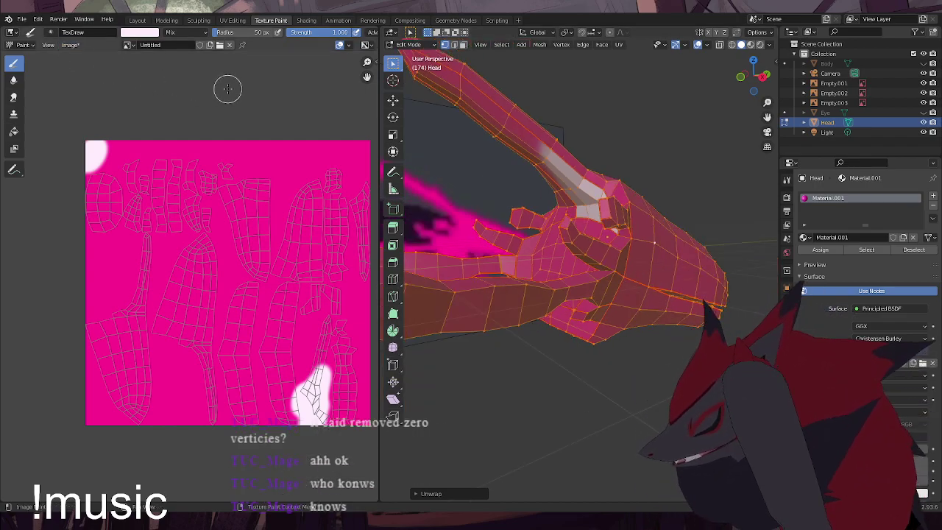
pyautogui.click(22, 19)
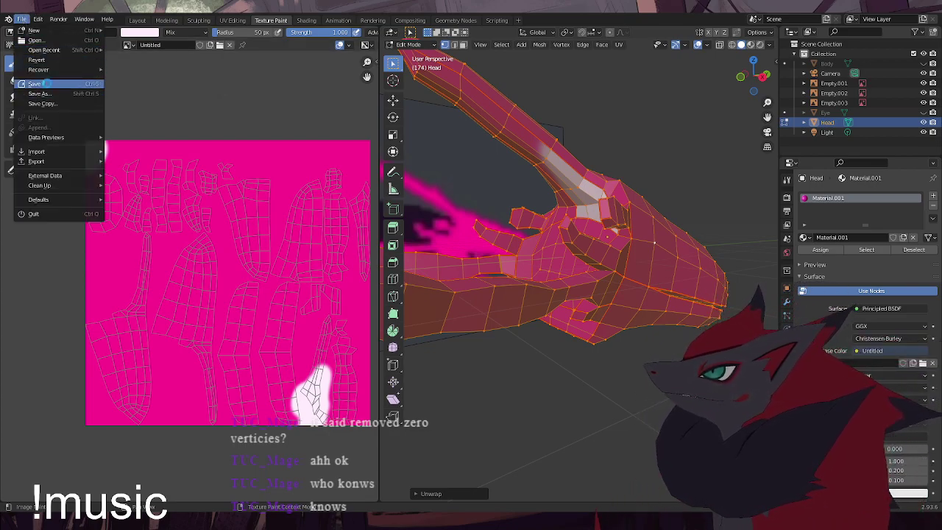
pyautogui.click(34, 83)
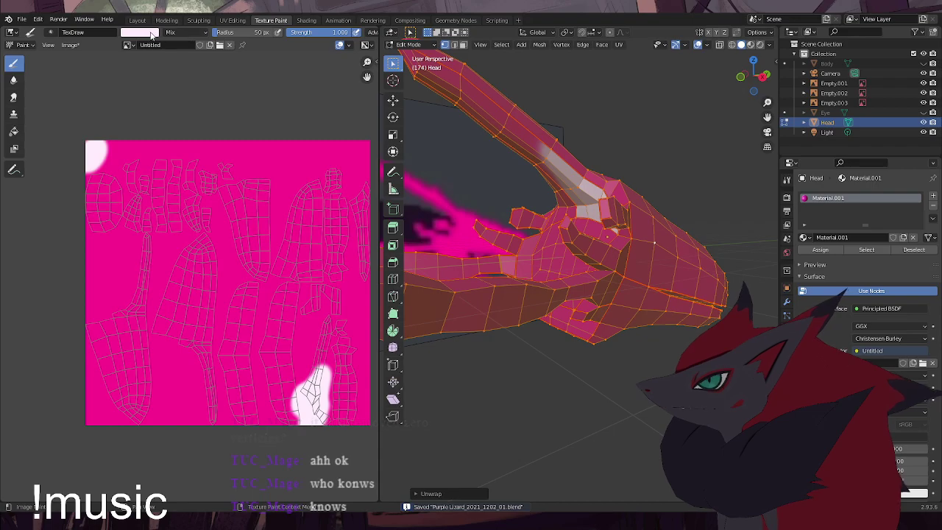
# Set the brush colour to the texture's pink and paint over both white test patches on the image
pyautogui.click(147, 32)
pyautogui.click(204, 141)
pyautogui.click(214, 204)
pyautogui.moveTo(91, 175)
pyautogui.mouseDown()
pyautogui.moveTo(66, 165)
pyautogui.moveTo(93, 142)
pyautogui.mouseUp()
pyautogui.moveTo(302, 380)
pyautogui.mouseDown()
pyautogui.moveTo(265, 412)
pyautogui.moveTo(281, 445)
pyautogui.moveTo(346, 356)
pyautogui.moveTo(239, 461)
pyautogui.mouseUp()
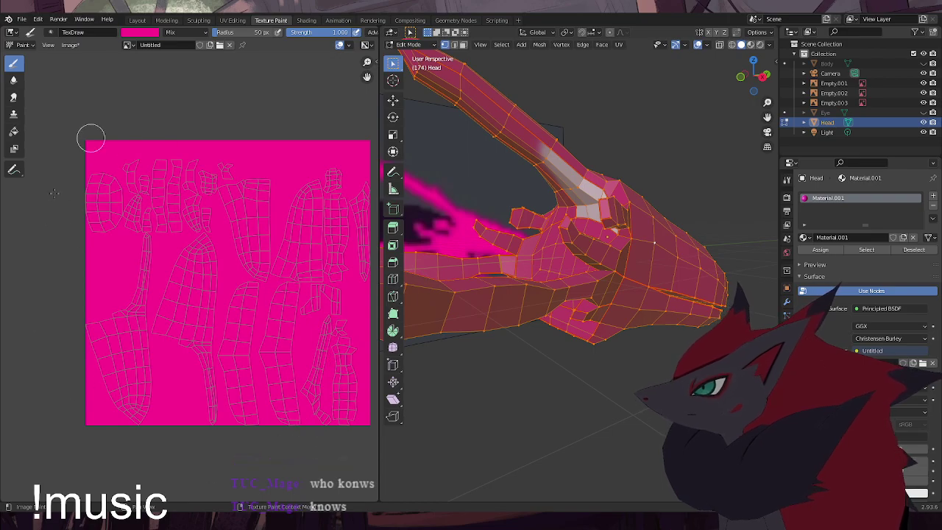
pyautogui.click(147, 33)
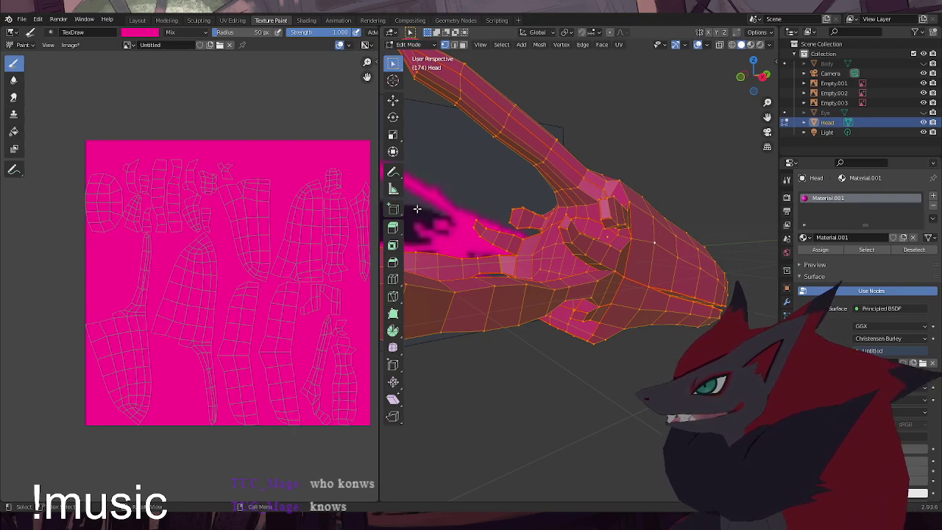
# Switch to the Layout workspace to view the whole head model
pyautogui.scroll(-2, 474, 216)
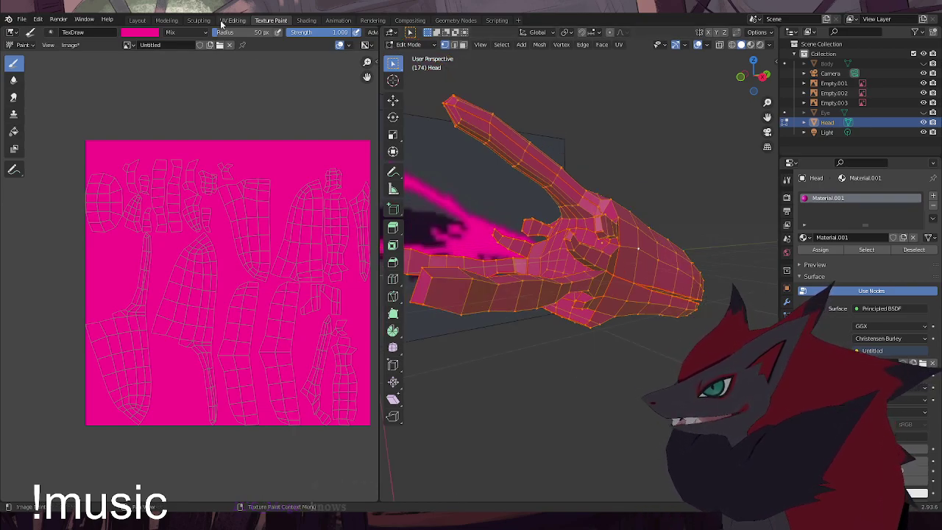
pyautogui.click(137, 20)
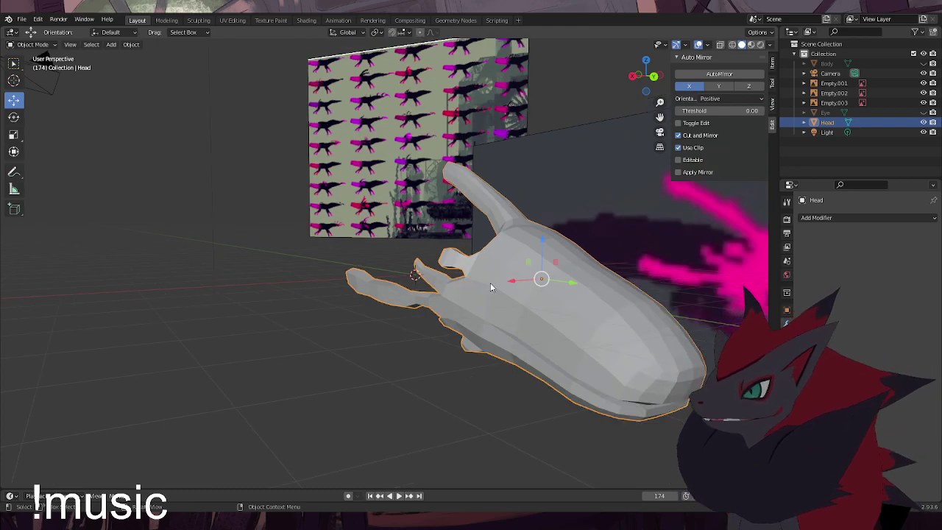
# Select the Head object, enter Edit Mode on it, and clear the mesh selection
pyautogui.click(588, 301)
pyautogui.click(50, 45)
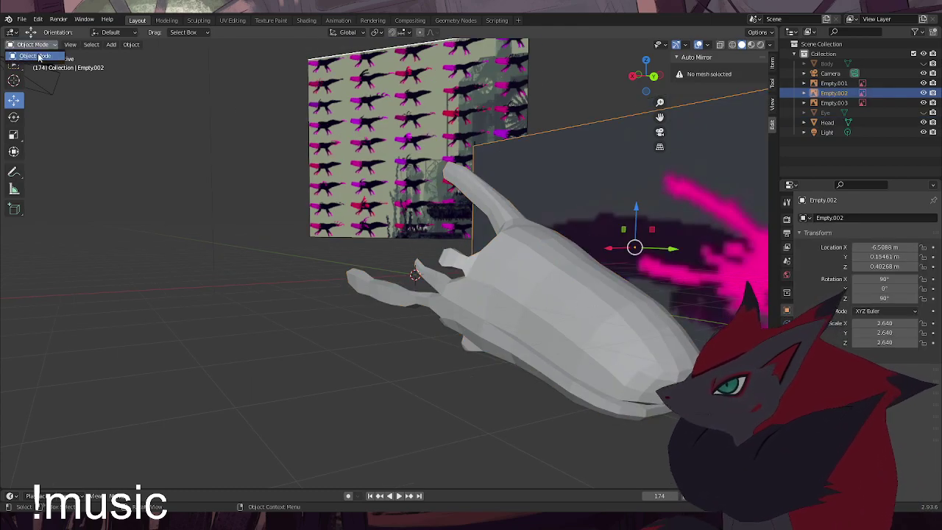
pyautogui.click(455, 263)
pyautogui.click(45, 48)
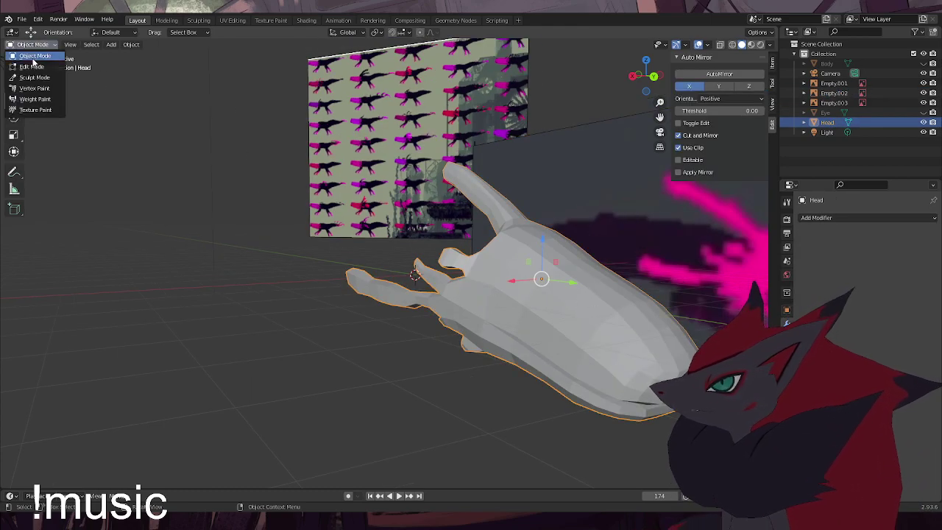
pyautogui.click(51, 72)
pyautogui.click(431, 389)
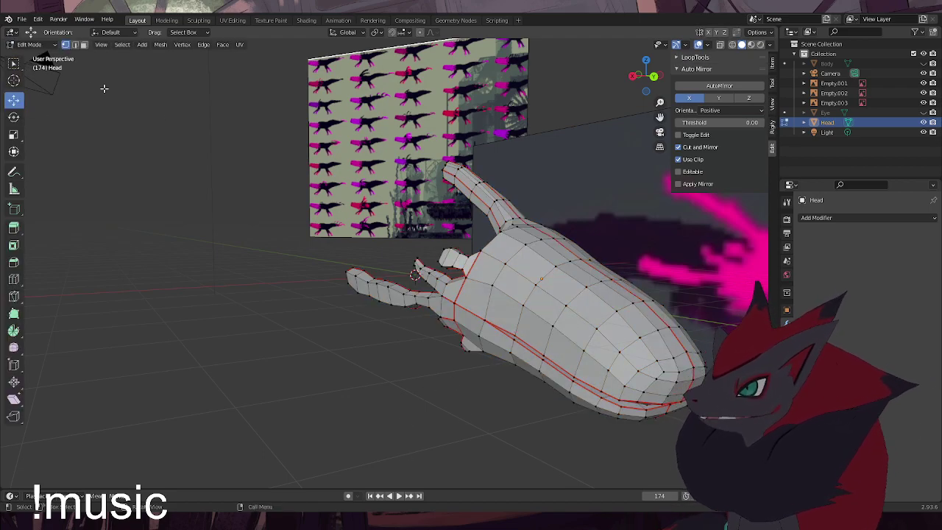
# Switch to edge selection and pick individual edges along the side of the head
pyautogui.click(75, 45)
pyautogui.click(519, 275)
pyautogui.click(582, 318)
pyautogui.click(599, 304)
# Switch to face selection and extrude a face on the side of the snout by about 2.01 m
pyautogui.click(84, 44)
pyautogui.click(440, 304)
pyautogui.click(561, 287)
pyautogui.click(622, 361)
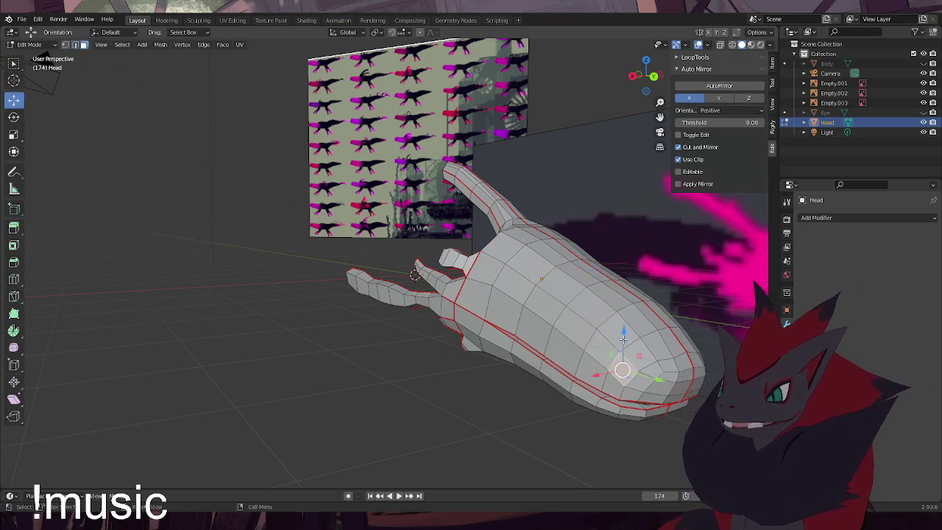
pyautogui.press('e')
pyautogui.click(583, 207)
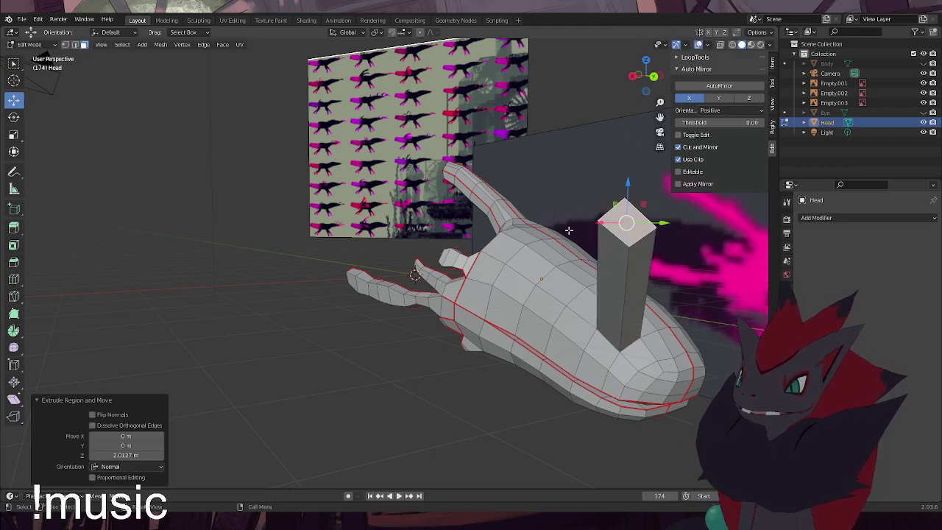
# Try edge-sliding and moving the end face of the snout extrusion, and undo back to before the extrusion
pyautogui.press('g')
pyautogui.press('g')
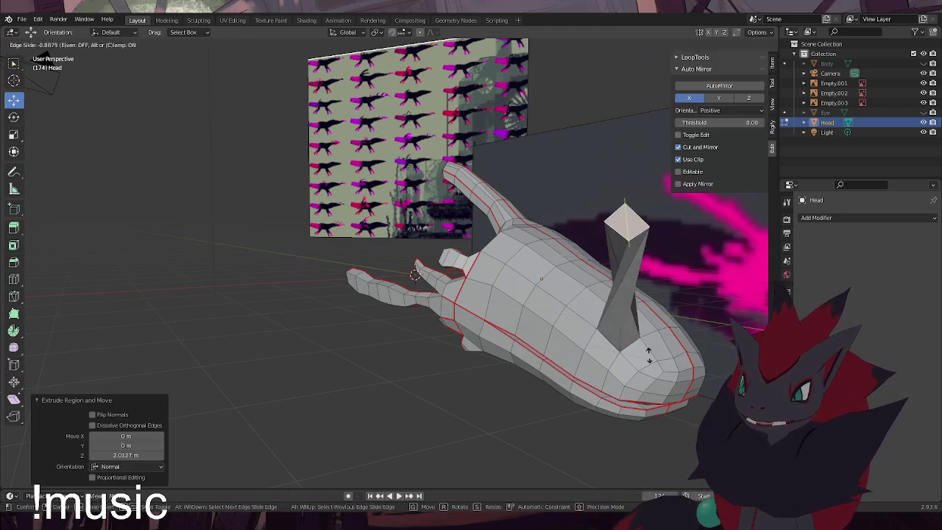
pyautogui.click(720, 224)
pyautogui.press('g')
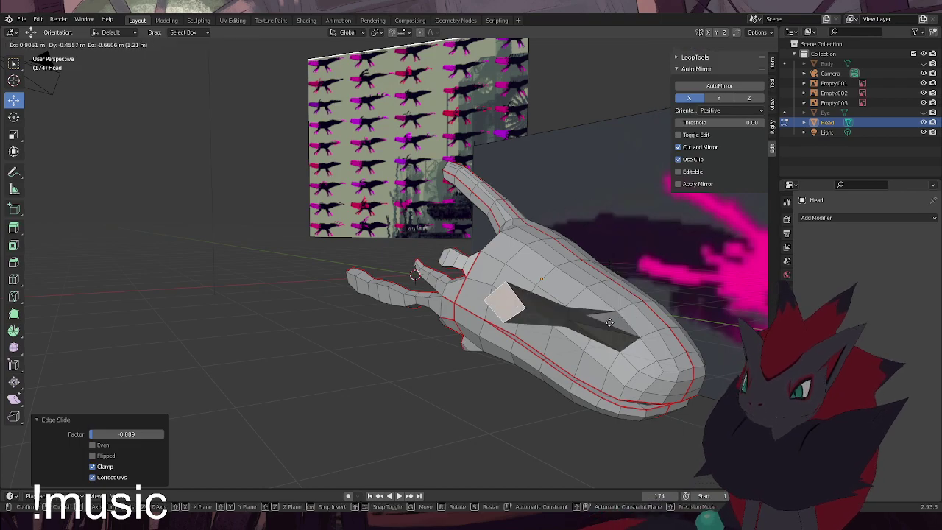
pyautogui.click(652, 254)
pyautogui.hotkey('ctrl', 'z')
pyautogui.hotkey('ctrl', 'z')
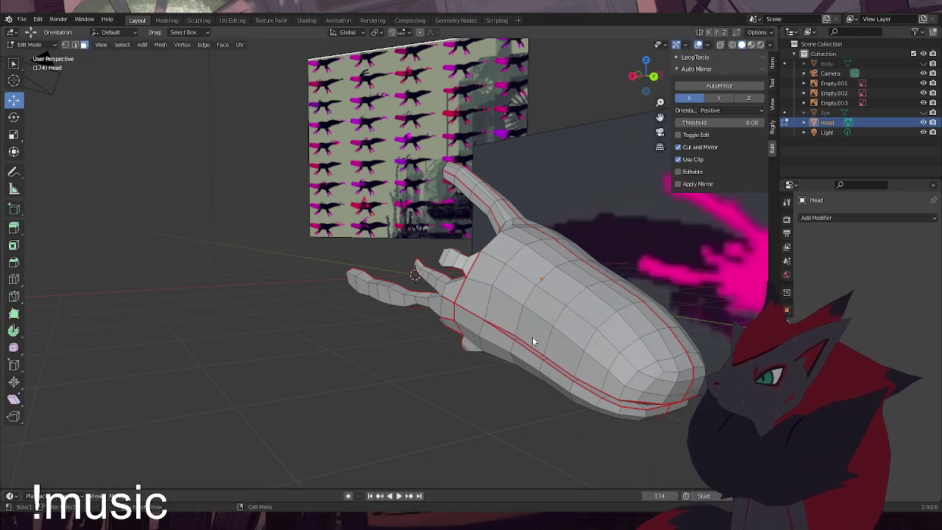
# Try moving a face on the upper side of the snout freely in different directions, undoing each move
pyautogui.click(629, 333)
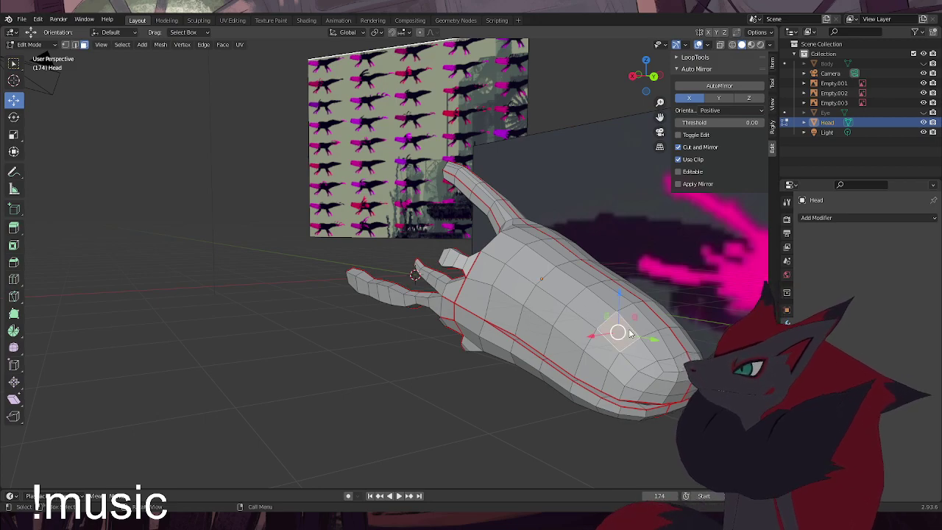
pyautogui.press('e')
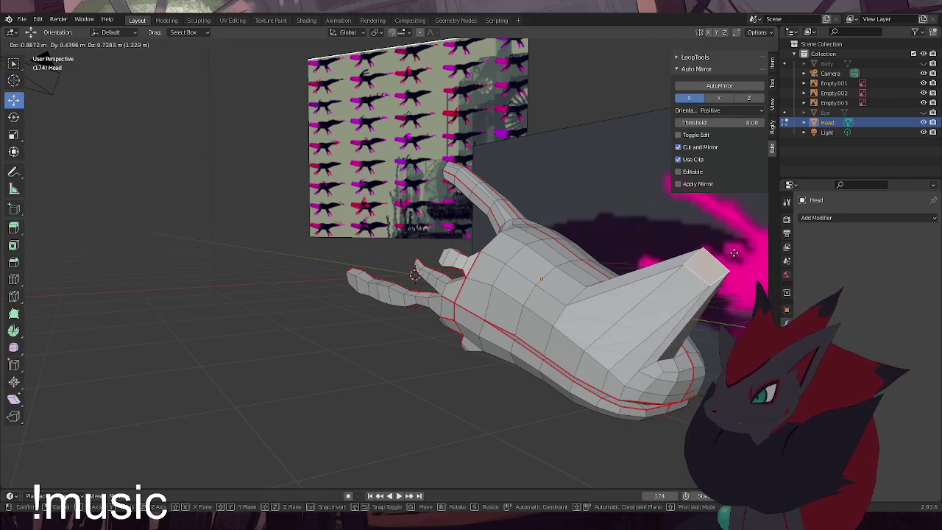
pyautogui.click(584, 242)
pyautogui.hotkey('ctrl', 'z')
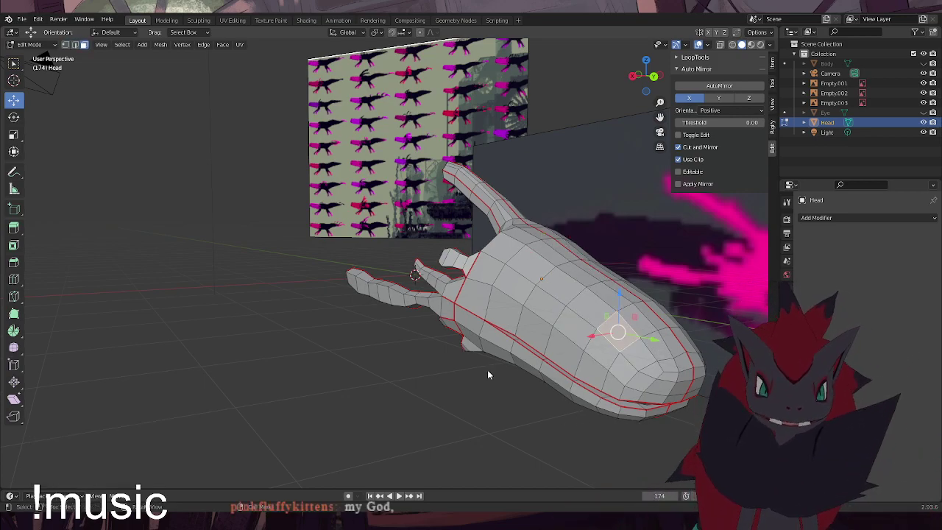
pyautogui.click(376, 414)
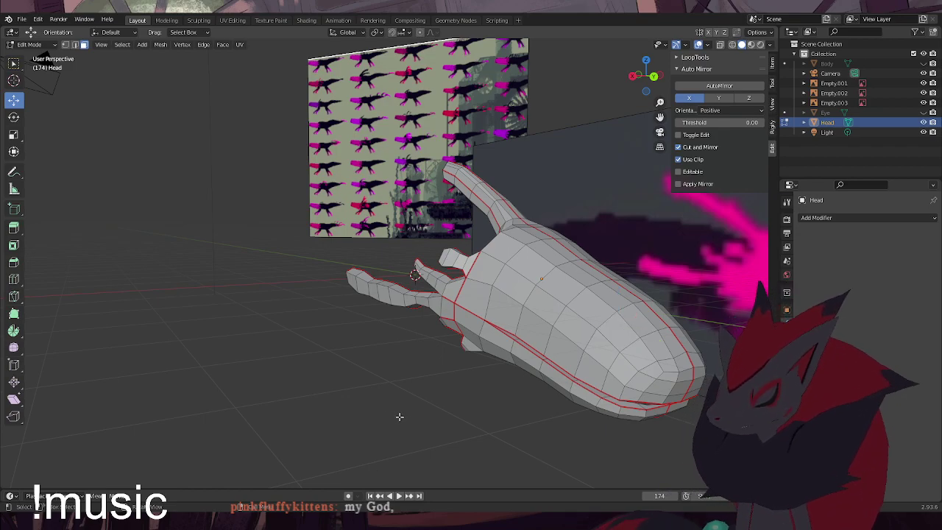
pyautogui.click(610, 332)
pyautogui.press('g')
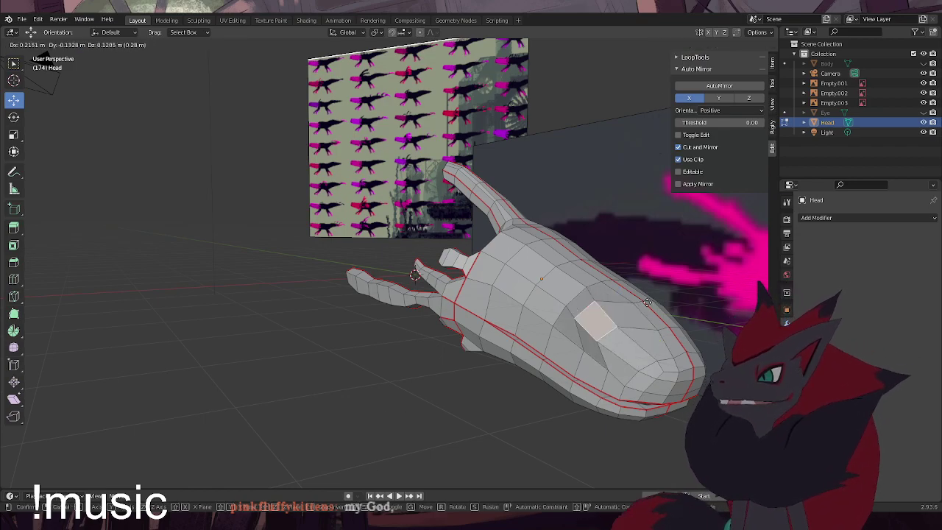
pyautogui.click(631, 280)
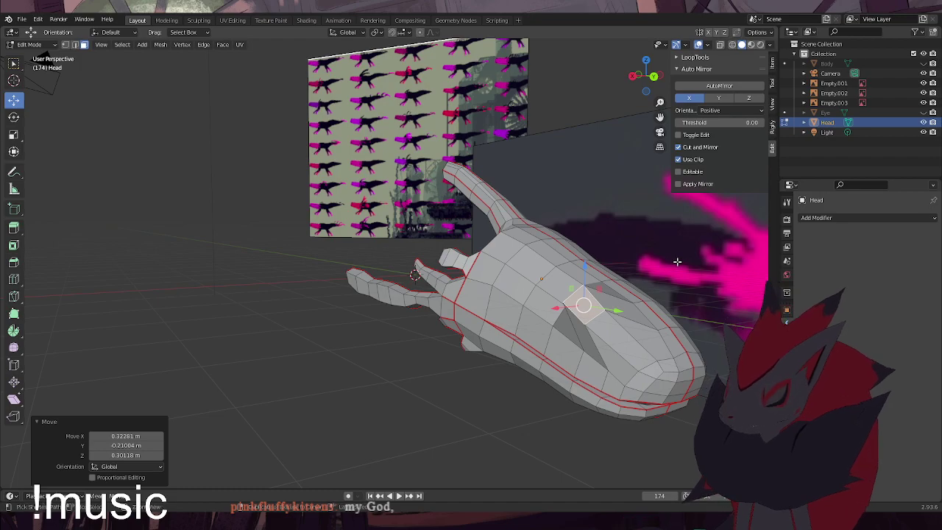
pyautogui.hotkey('ctrl', 'z')
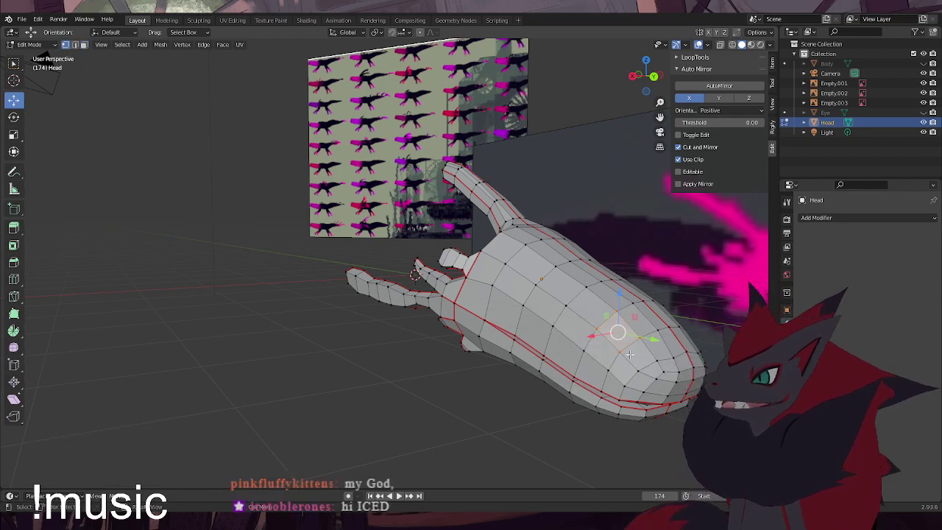
# Try edge-sliding two neighbouring vertices on the side of the head, undo it, and try a loop cut around the snout
pyautogui.click(675, 211)
pyautogui.click(572, 306)
pyautogui.keyDown('shift'); pyautogui.click(600, 330); pyautogui.keyUp('shift')
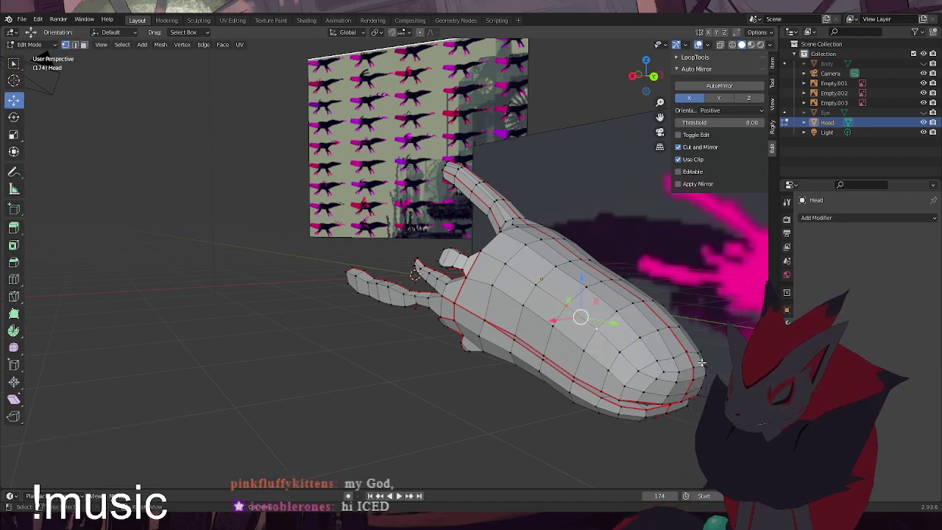
pyautogui.press('g')
pyautogui.press('g')
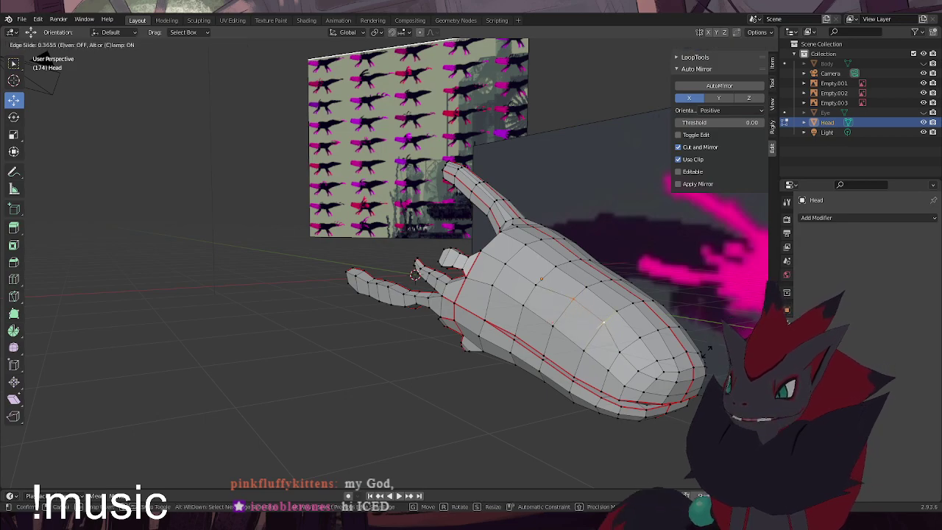
pyautogui.click(699, 354)
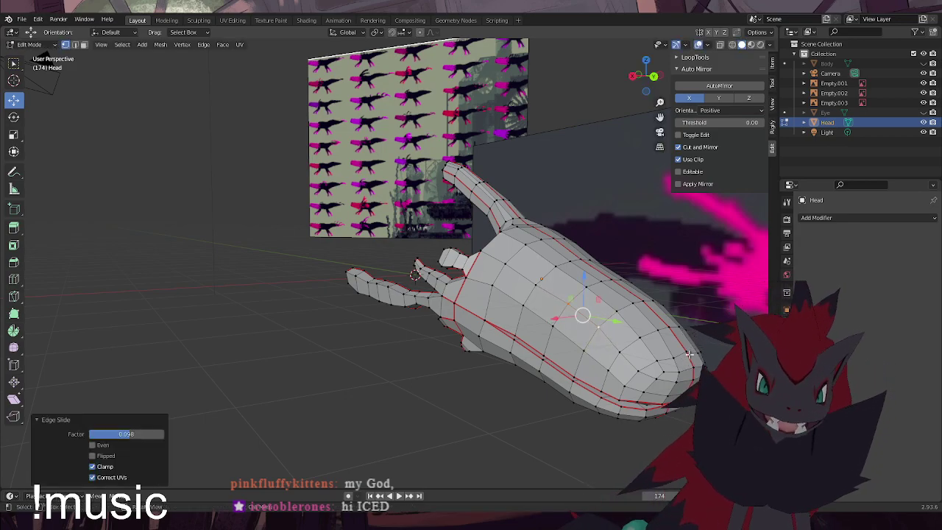
pyautogui.hotkey('ctrl', 'z')
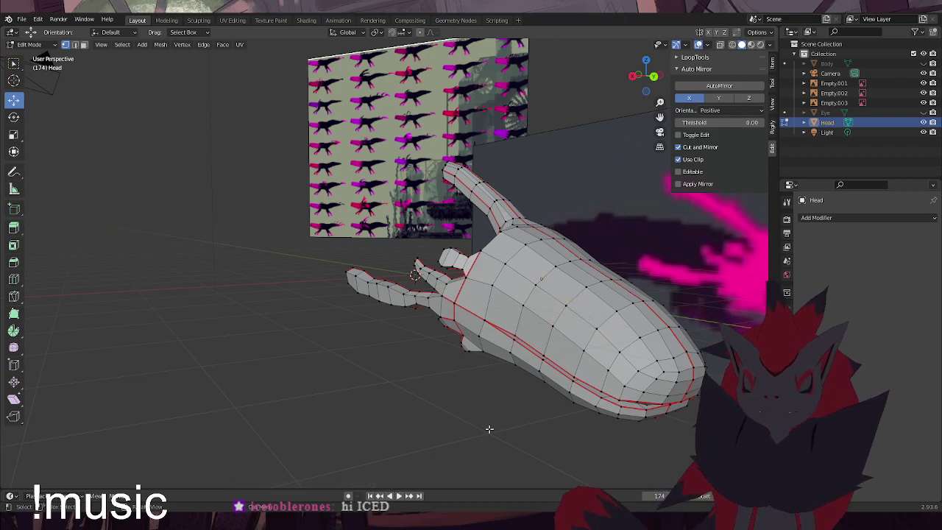
pyautogui.hotkey('ctrl', 'r')
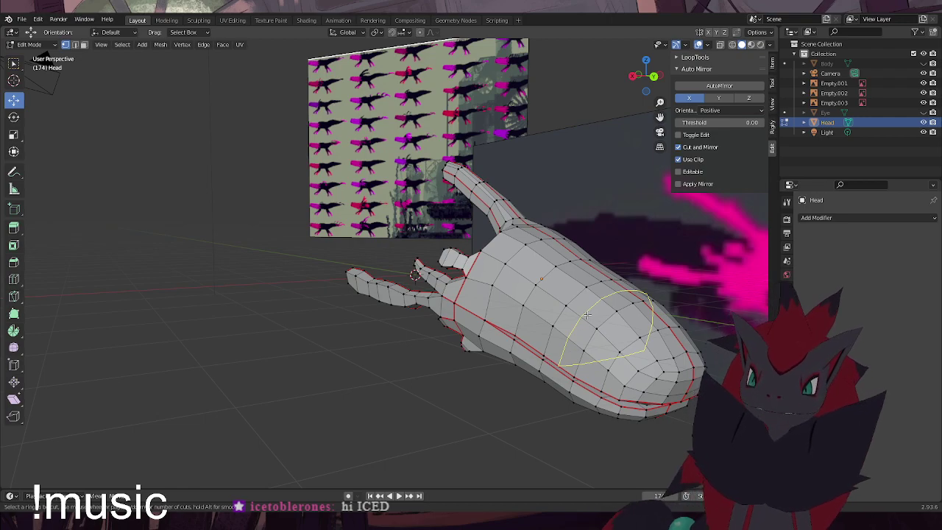
pyautogui.press('Escape')
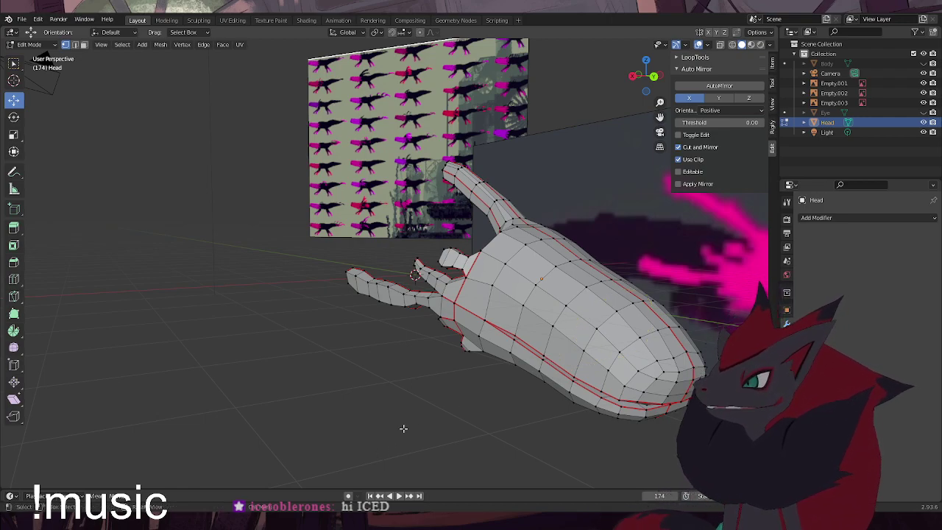
# Return to Object Mode, unhide the Eye and Body objects, and select the Body
pyautogui.click(35, 46)
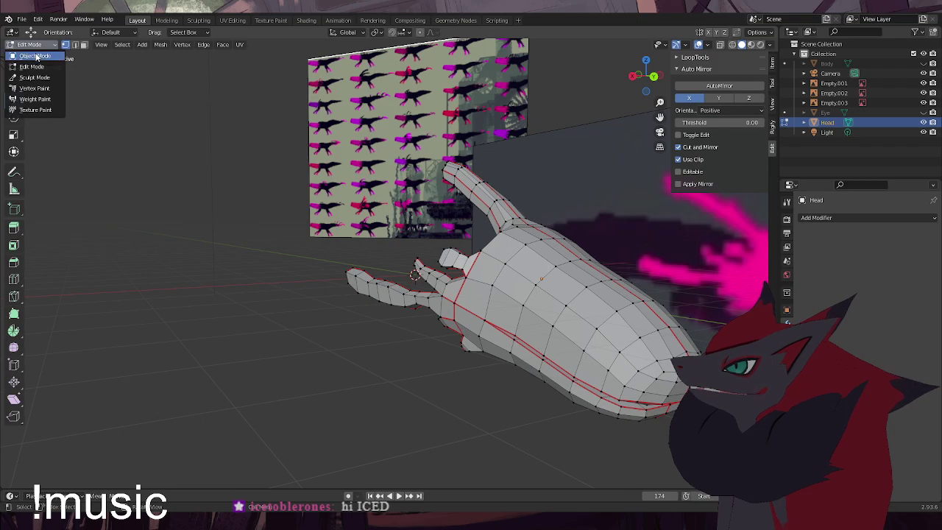
pyautogui.click(29, 32)
pyautogui.click(924, 112)
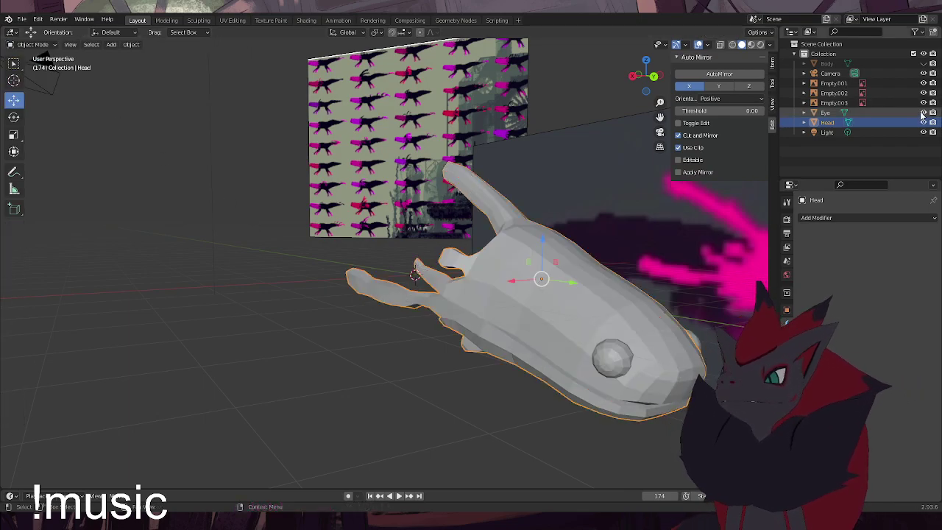
pyautogui.click(924, 63)
pyautogui.click(496, 298)
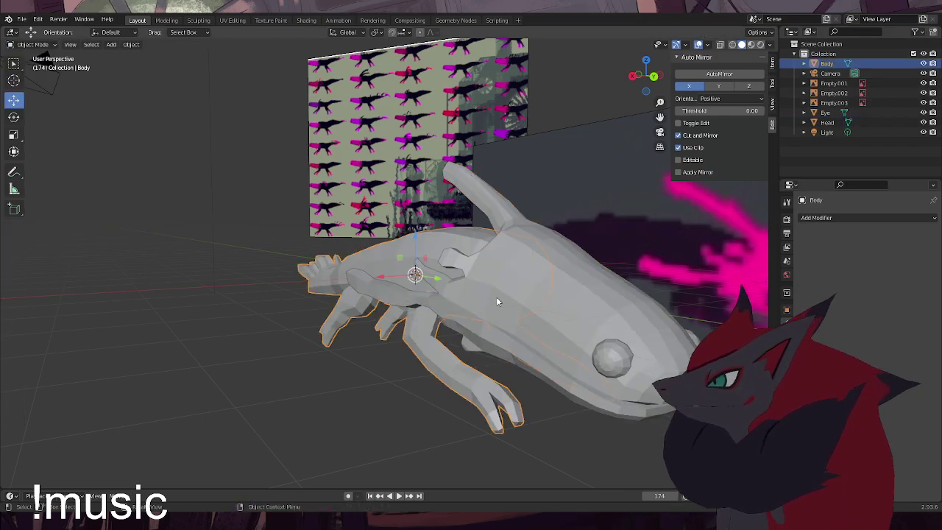
# Enter Edit Mode on the Body, merge all its vertices by distance, and clear the selection
pyautogui.click(33, 44)
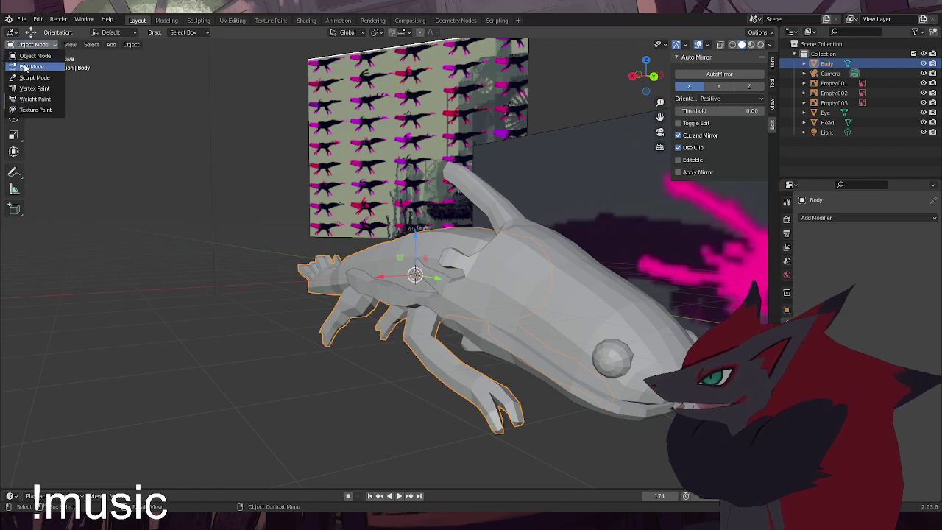
pyautogui.click(33, 66)
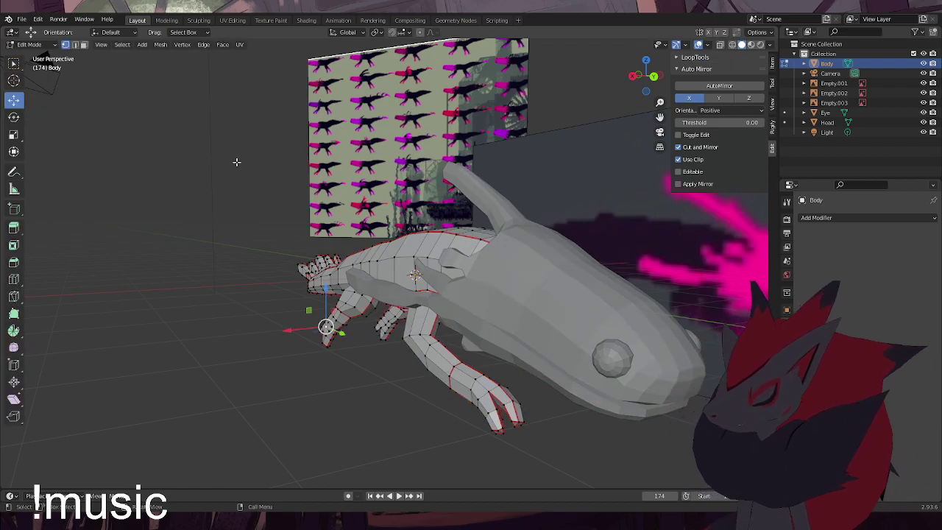
pyautogui.press('a')
pyautogui.press('m')
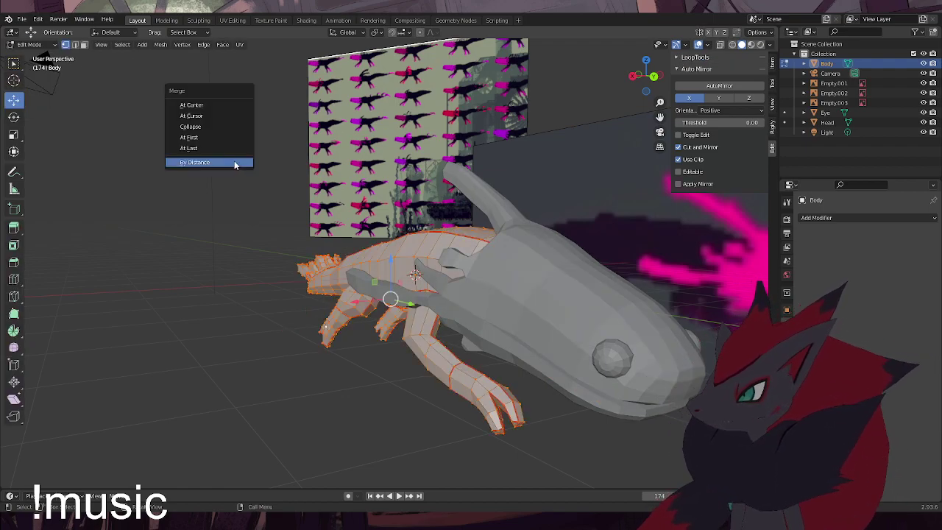
pyautogui.click(236, 161)
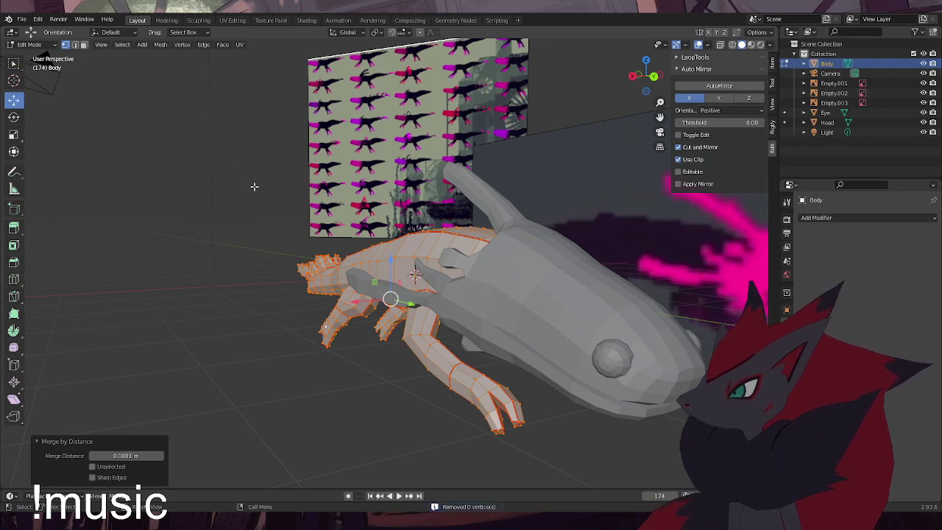
pyautogui.click(268, 394)
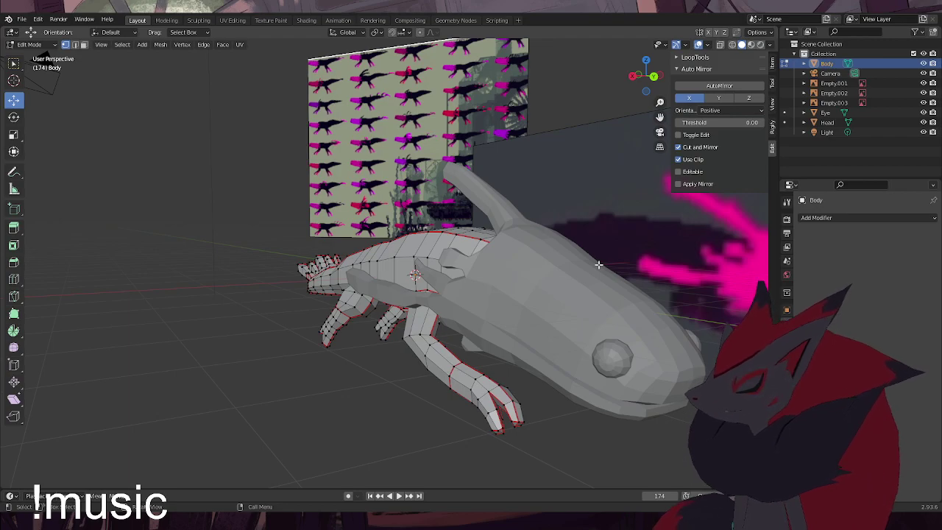
# Unwrap the entire Body mesh and show its full UV layout in the UV Editing workspace
pyautogui.press('a')
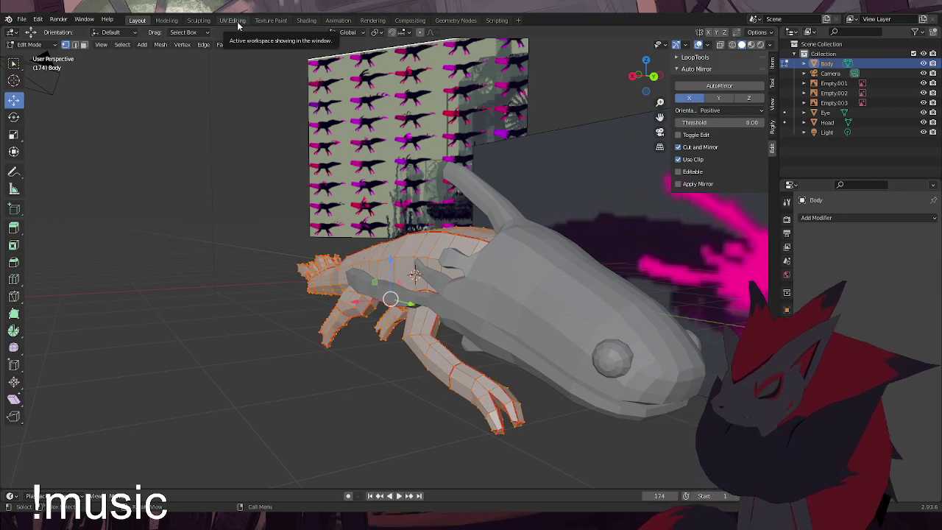
pyautogui.press('u')
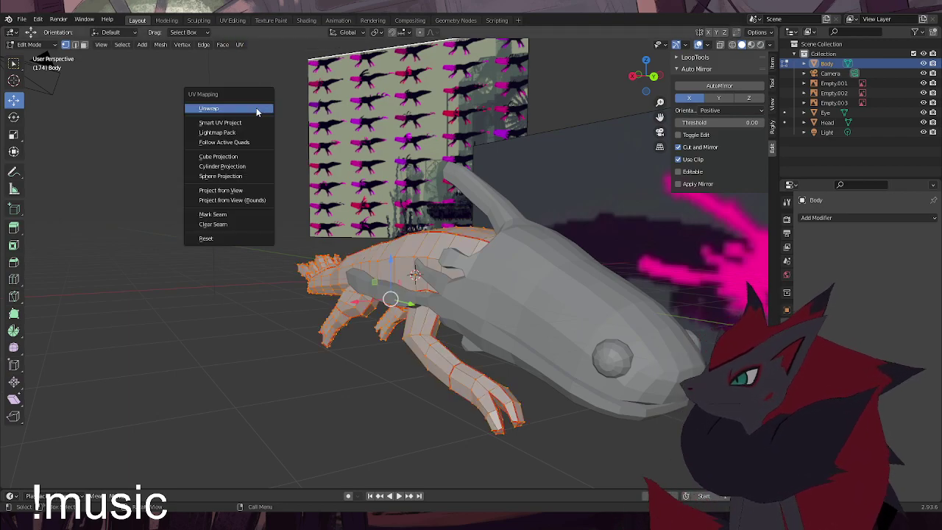
pyautogui.click(254, 110)
pyautogui.hotkey('alt', 'a')
pyautogui.click(231, 20)
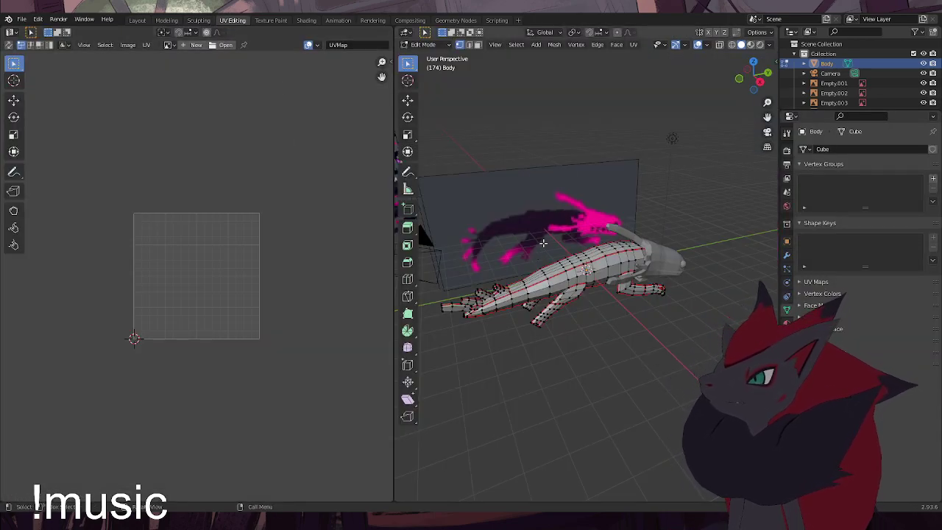
pyautogui.press('a')
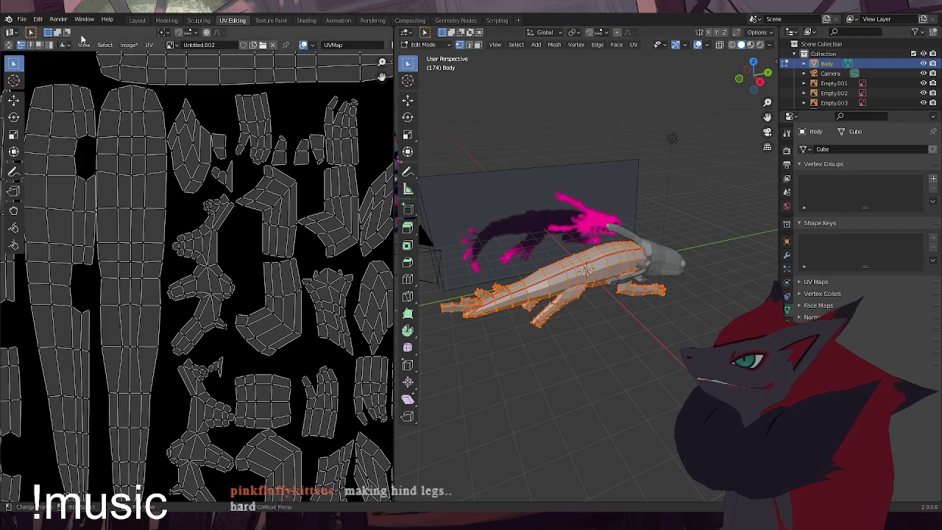
# Switch to the Layout workspace, add a cube, and move it about 4.26 m along X, clear of the creature
pyautogui.click(137, 20)
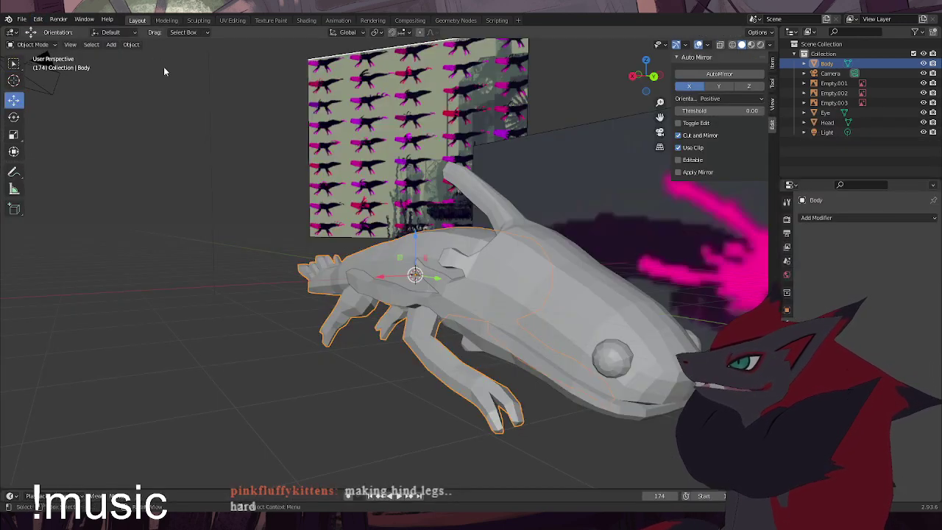
pyautogui.click(111, 44)
pyautogui.moveTo(137, 59)
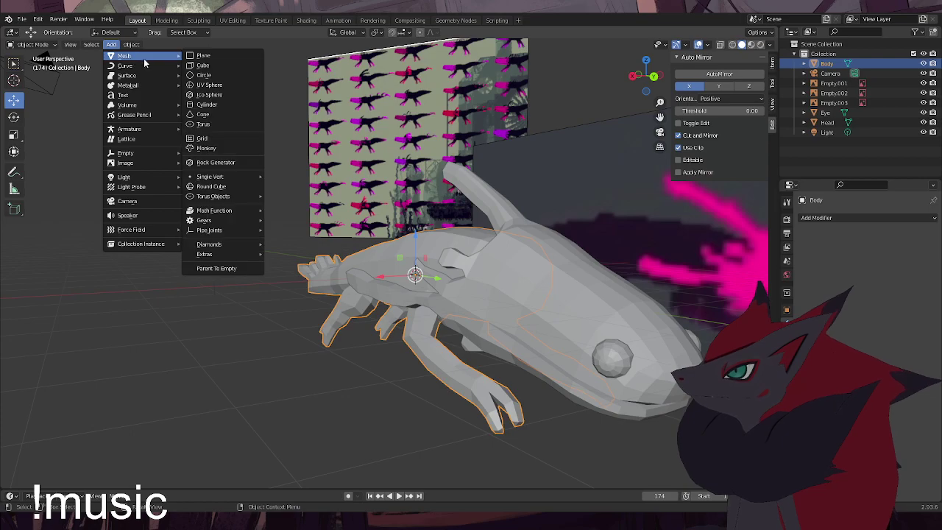
pyautogui.click(200, 65)
pyautogui.moveTo(380, 222); pyautogui.dragTo(429, 249, button='middle')
pyautogui.moveTo(384, 275); pyautogui.dragTo(226, 317)
# Enter Edit Mode on the cube and subdivide all its faces with one cut
pyautogui.rightClick(384, 347)
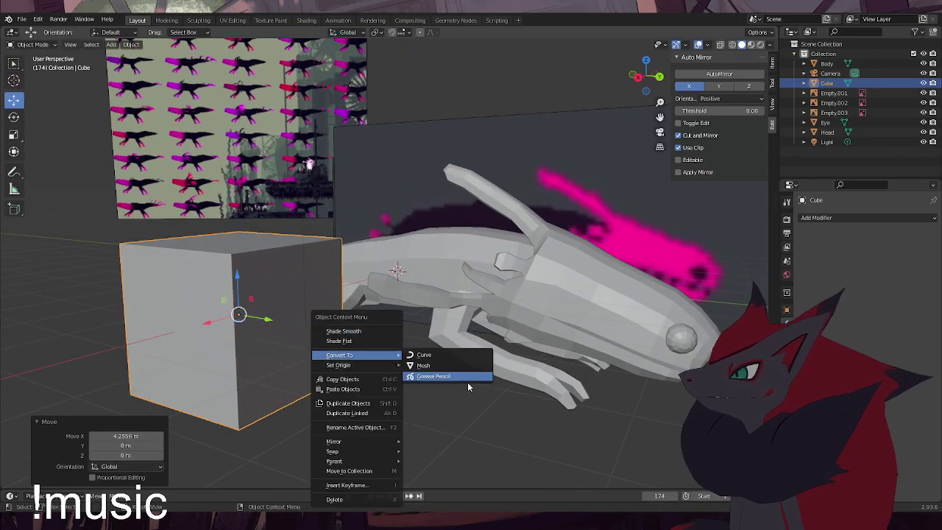
pyautogui.click(35, 44)
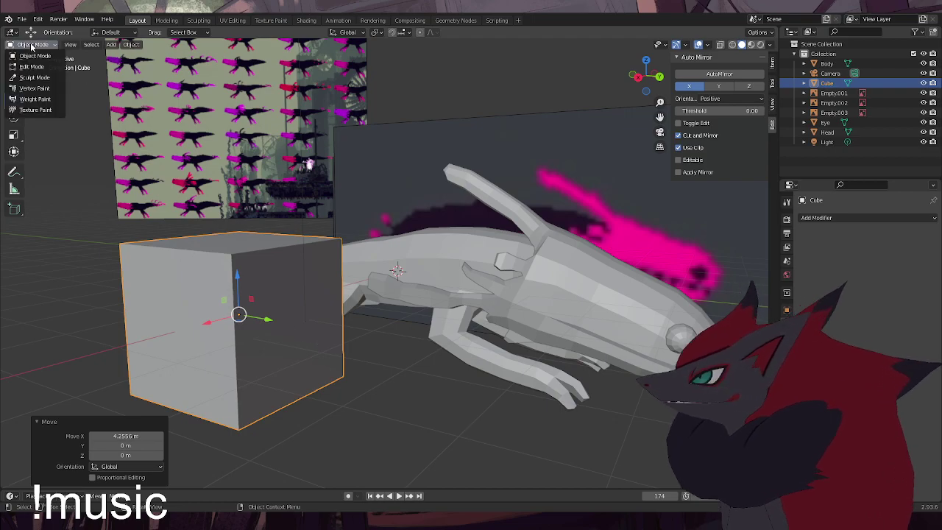
pyautogui.click(30, 68)
pyautogui.rightClick(379, 264)
pyautogui.click(380, 294)
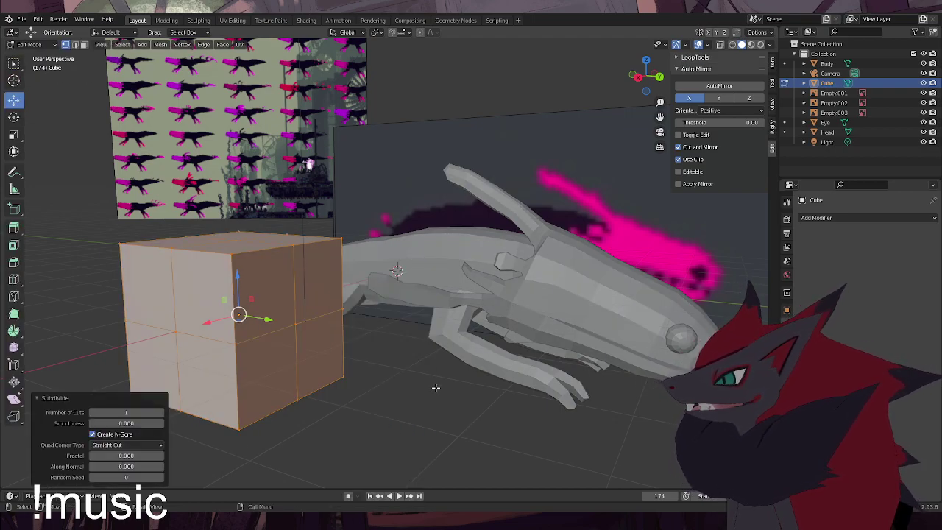
pyautogui.moveTo(435, 388); pyautogui.dragTo(447, 393, button='middle')
# Try raising the centre vertex of the cube's top face about 0.94 m, and undo the move
pyautogui.click(257, 244)
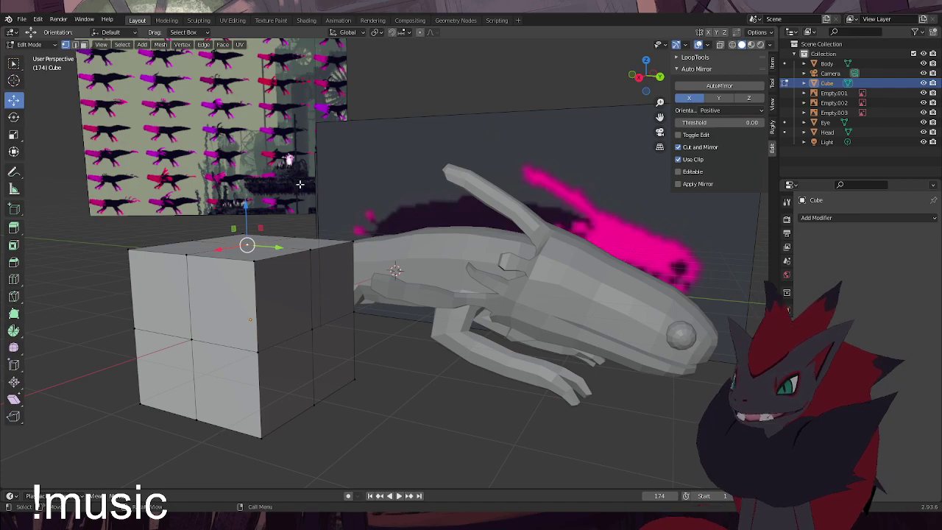
pyautogui.moveTo(240, 205); pyautogui.dragTo(241, 133)
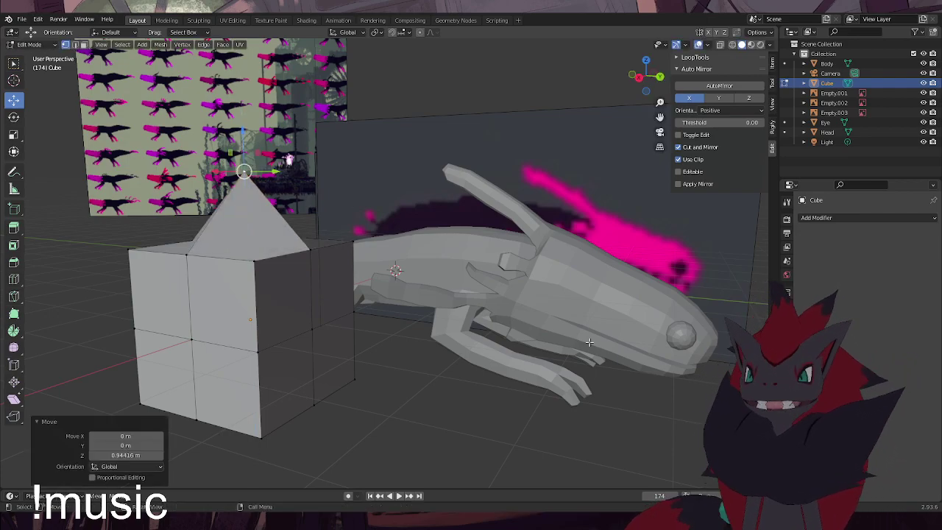
pyautogui.hotkey('ctrl', 'z')
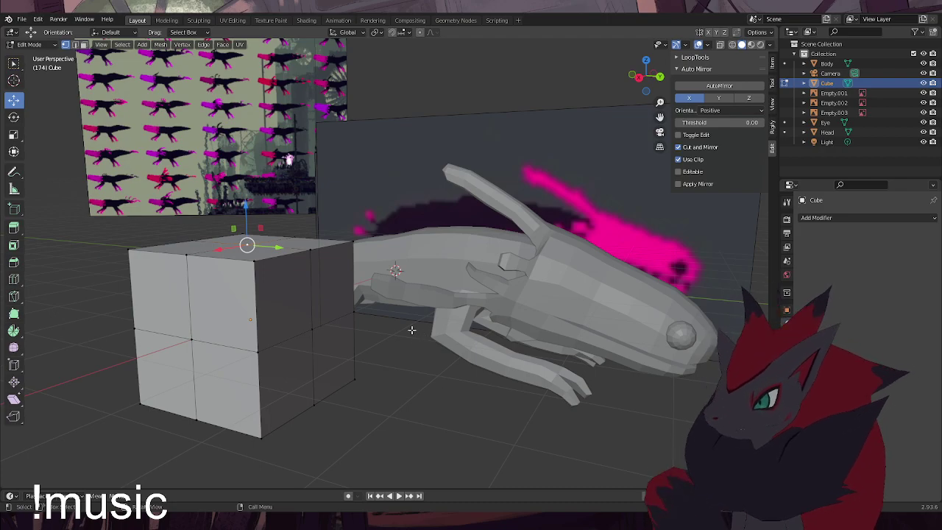
pyautogui.scroll(-4, 375, 335)
pyautogui.moveTo(376, 359); pyautogui.dragTo(376, 360, button='middle')
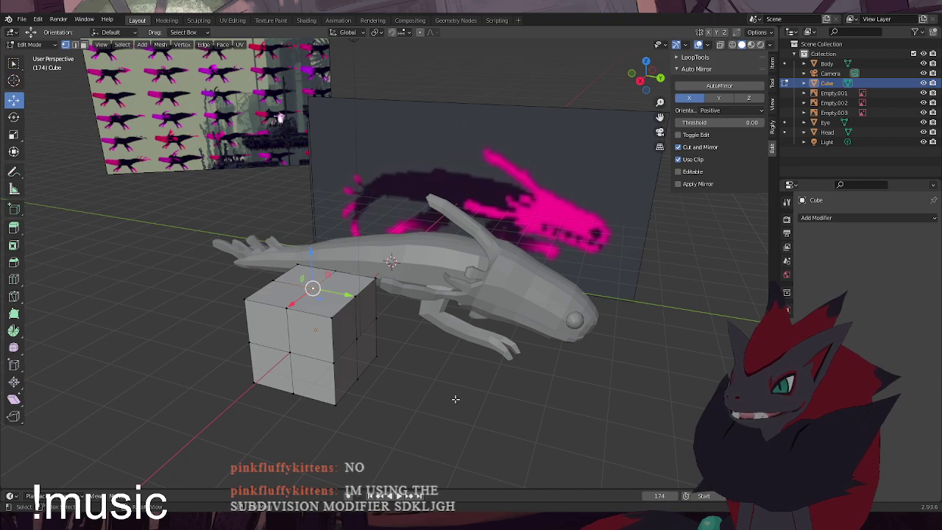
pyautogui.press('a')
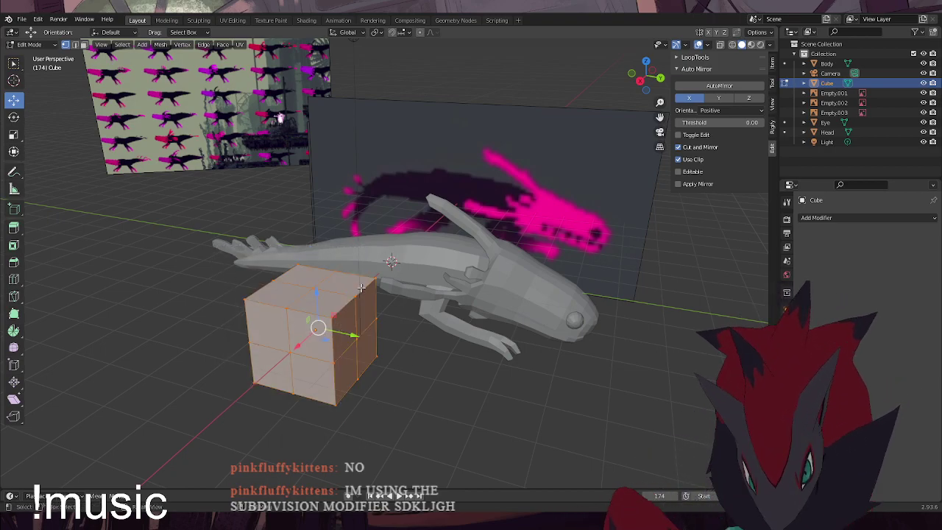
pyautogui.click(372, 383)
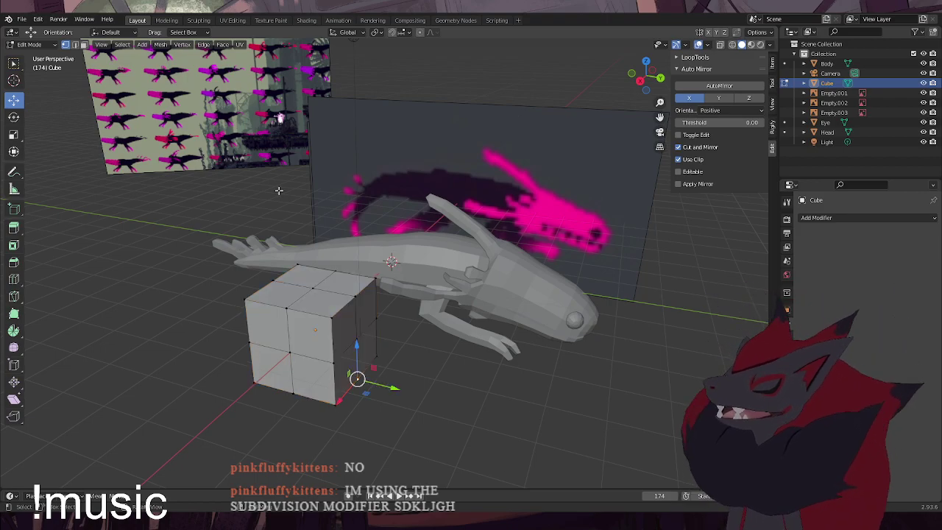
pyautogui.press('a')
pyautogui.rightClick(464, 398)
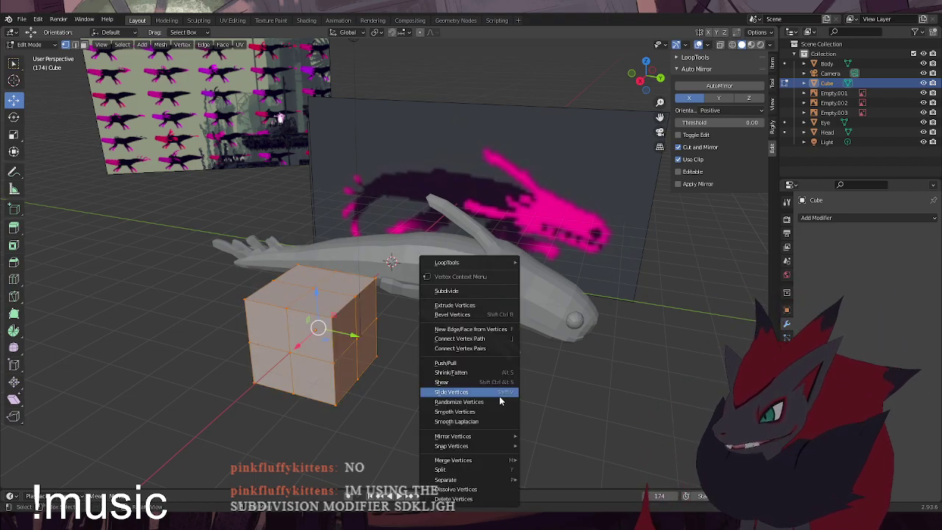
pyautogui.click(457, 291)
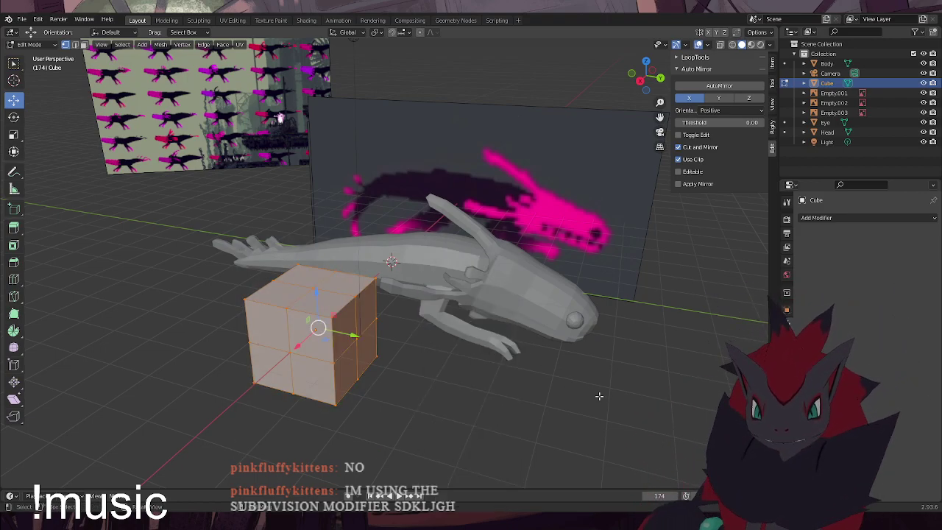
# Try raising the cube's front top corner face about 2.55 m along Z, and undo the move
pyautogui.hotkey('alt', 'a')
pyautogui.click(310, 302)
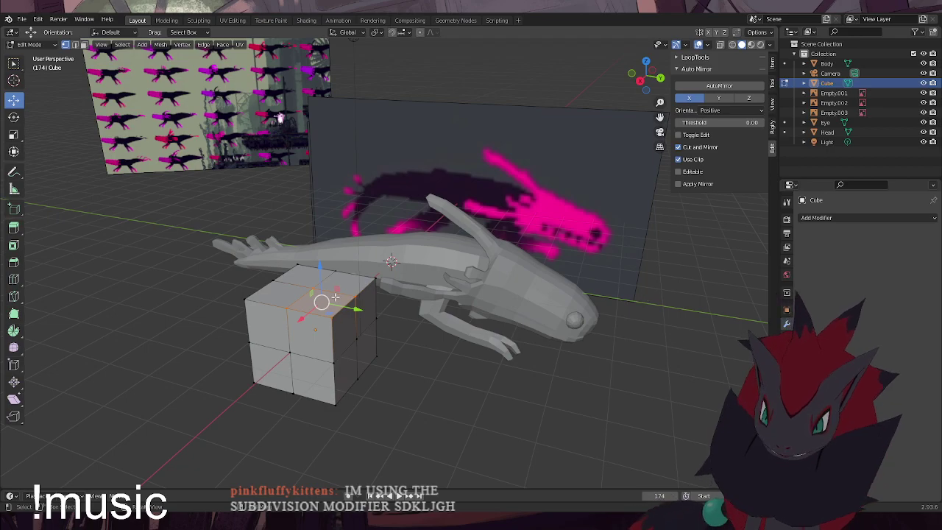
pyautogui.press('g')
pyautogui.press('z')
pyautogui.click(517, 197)
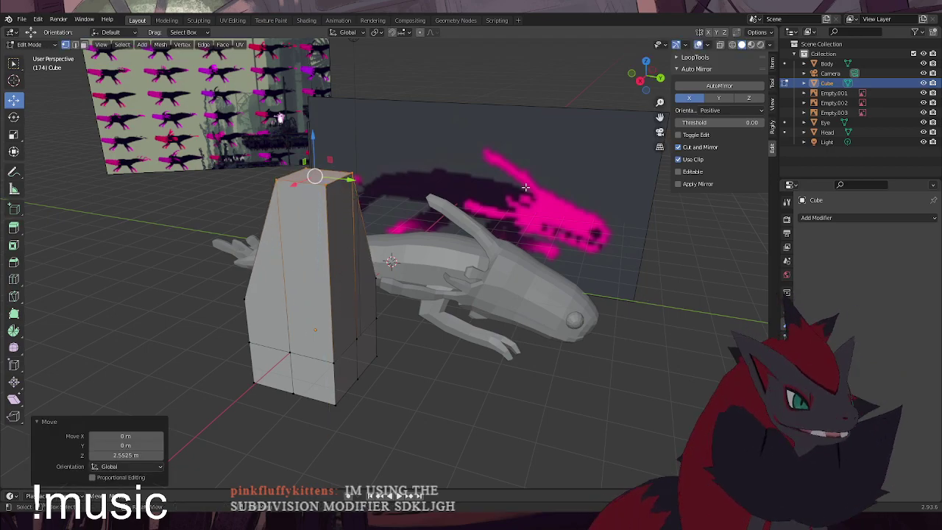
pyautogui.hotkey('ctrl', 'z')
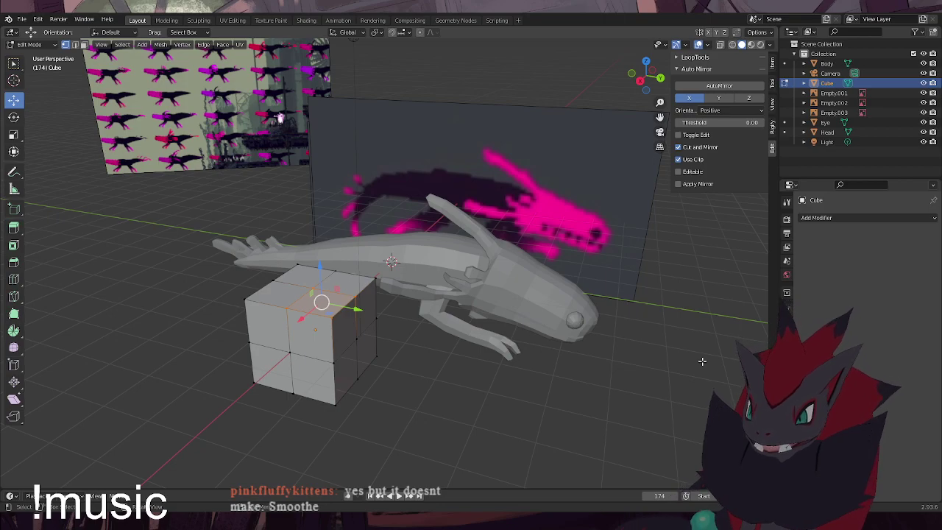
# Extrude the cube's front top corner face upward in three segments of about 1.9, 1.7 and 1.4 m
pyautogui.press('e')
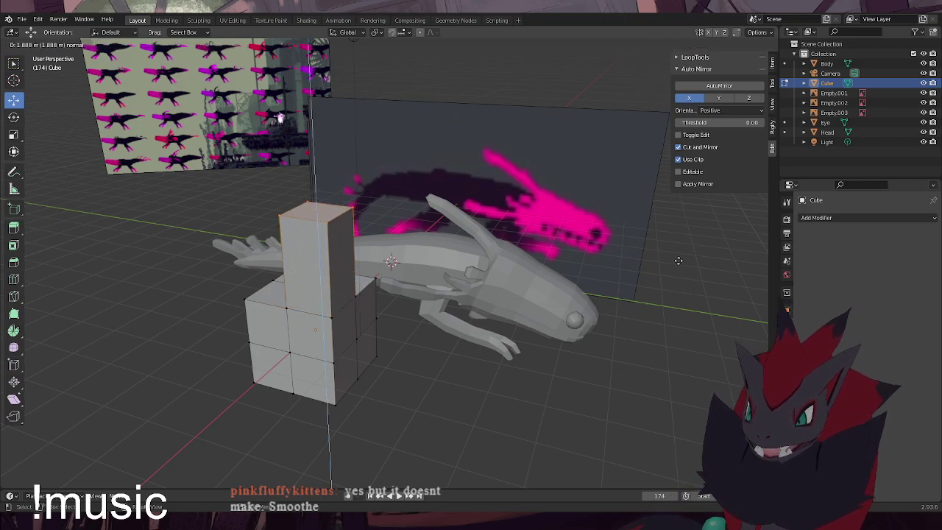
pyautogui.click(679, 260)
pyautogui.press('e')
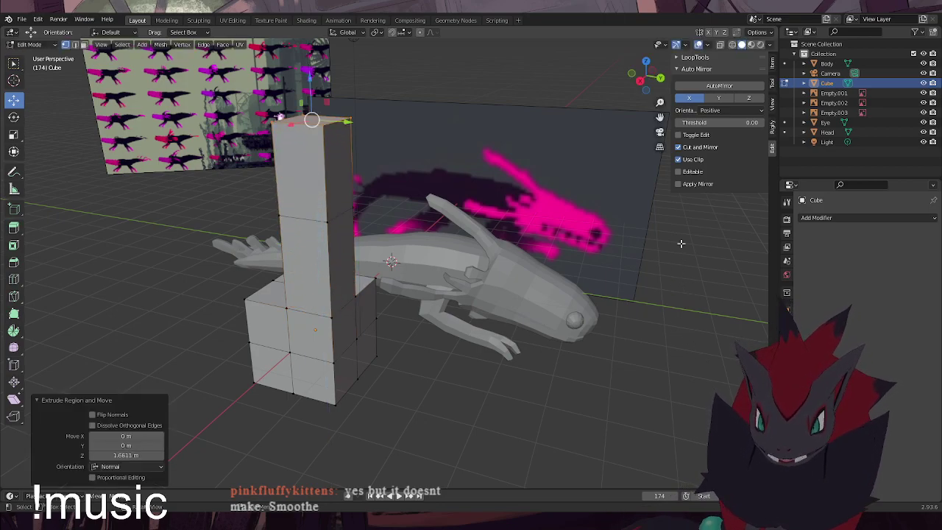
pyautogui.click(666, 159)
pyautogui.scroll(-4, 498, 266)
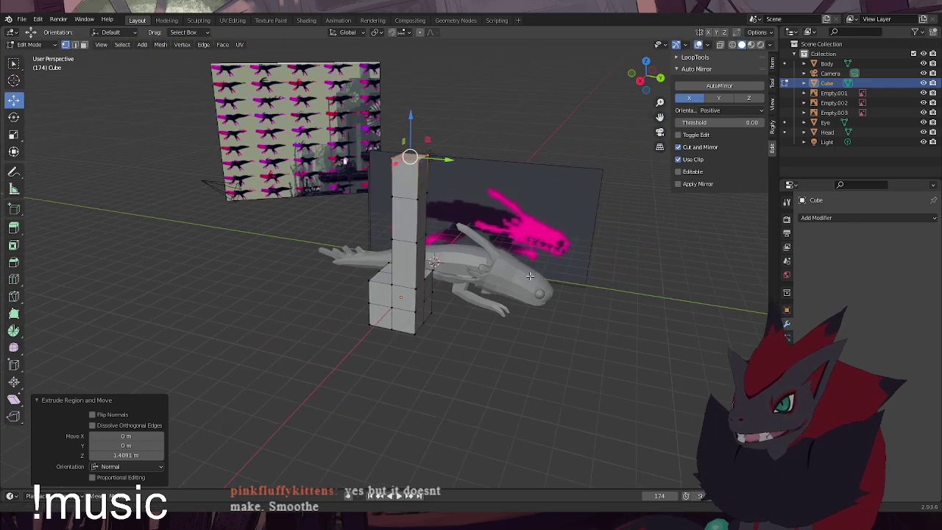
# Extrude the neighbouring top face upward in three segments, the last about 1.24 m, to the first column's height
pyautogui.click(393, 283)
pyautogui.press('3')
pyautogui.click(393, 284)
pyautogui.press('e')
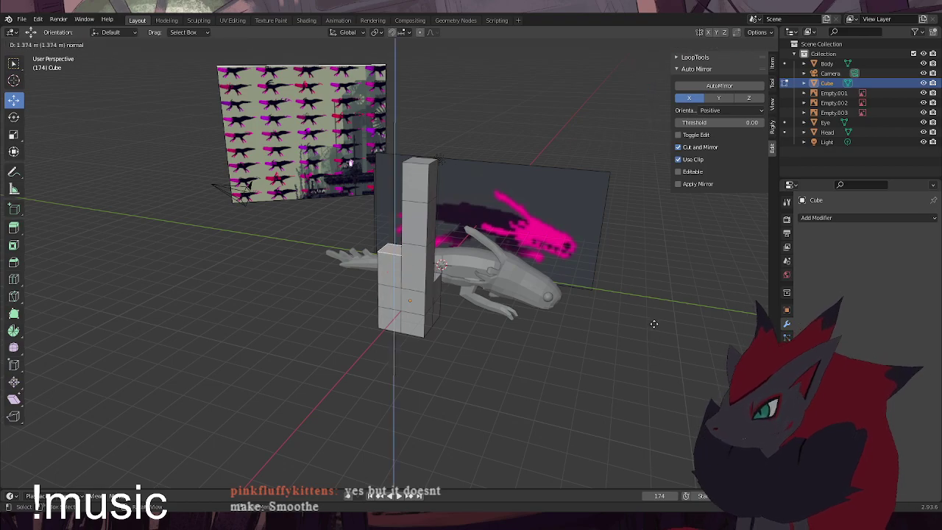
pyautogui.click(653, 312)
pyautogui.press('e')
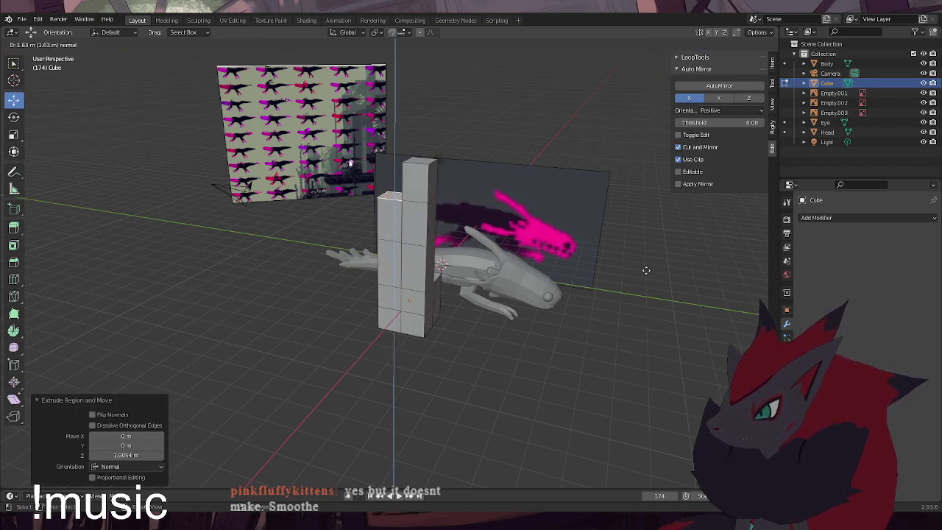
pyautogui.click(643, 236)
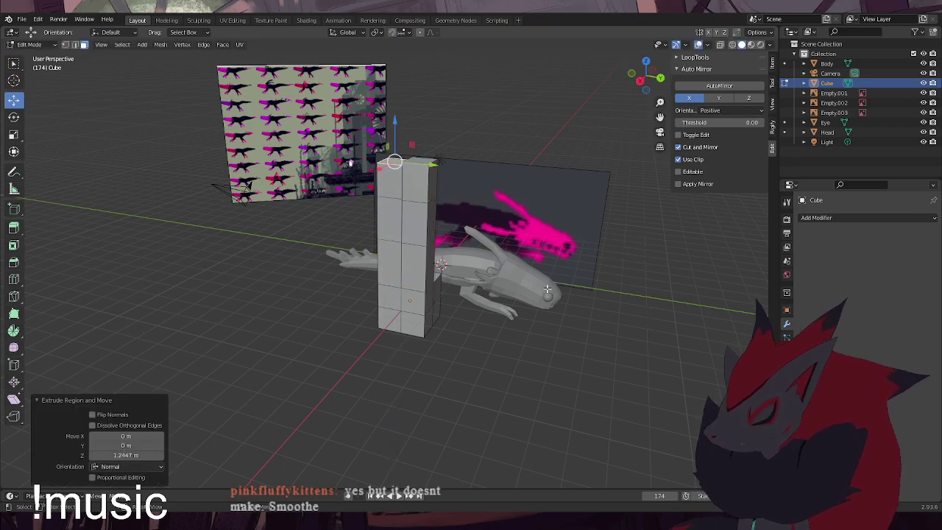
# Move the first column's upper edge loop outward along Y, then select the matching loop on the neighbouring column
pyautogui.press('2')
pyautogui.keyDown('alt'); pyautogui.click(427, 201); pyautogui.keyUp('alt')
pyautogui.click(428, 204)
pyautogui.keyDown('alt'); pyautogui.keyDown('shift'); pyautogui.click(431, 205); pyautogui.keyUp('shift'); pyautogui.keyUp('alt')
pyautogui.keyDown('alt'); pyautogui.keyDown('shift'); pyautogui.click(431, 204); pyautogui.keyUp('shift'); pyautogui.keyUp('alt')
pyautogui.moveTo(457, 203); pyautogui.dragTo(495, 216)
pyautogui.click(404, 199)
pyautogui.click(397, 201)
pyautogui.keyDown('alt'); pyautogui.keyDown('shift'); pyautogui.click(395, 201); pyautogui.keyUp('shift'); pyautogui.keyUp('alt')
pyautogui.keyDown('alt'); pyautogui.click(396, 200); pyautogui.keyUp('alt')
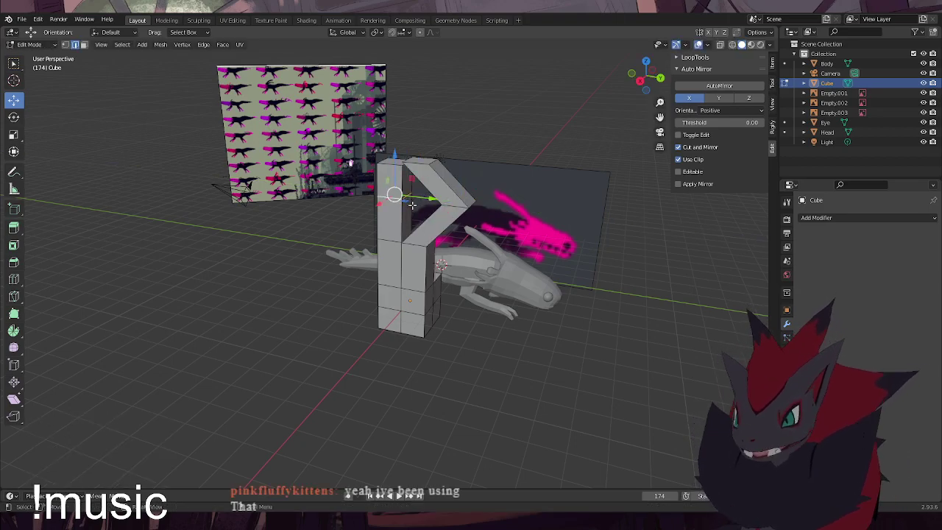
# Undo the edge loop move, the extrusions and the subdivision, back to the plain cube in Object Mode
pyautogui.hotkey('ctrl', 'z')
pyautogui.hotkey('ctrl', 'z')
pyautogui.hotkey('ctrl', 'z')
pyautogui.hotkey('ctrl', 'z')
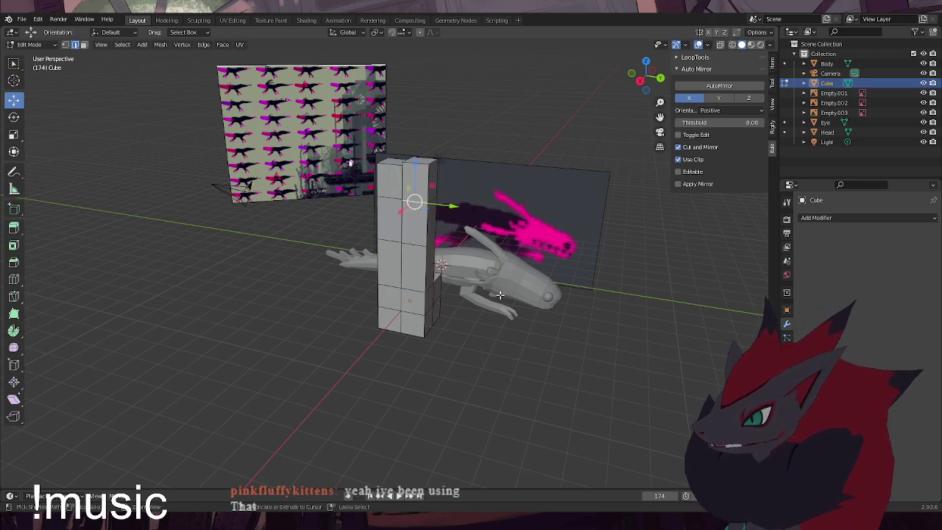
pyautogui.hotkey('ctrl', 'z')
pyautogui.hotkey('ctrl', 'z')
pyautogui.hotkey('ctrl', 'z')
pyautogui.hotkey('ctrl', 'z')
pyautogui.hotkey('ctrl', 'z')
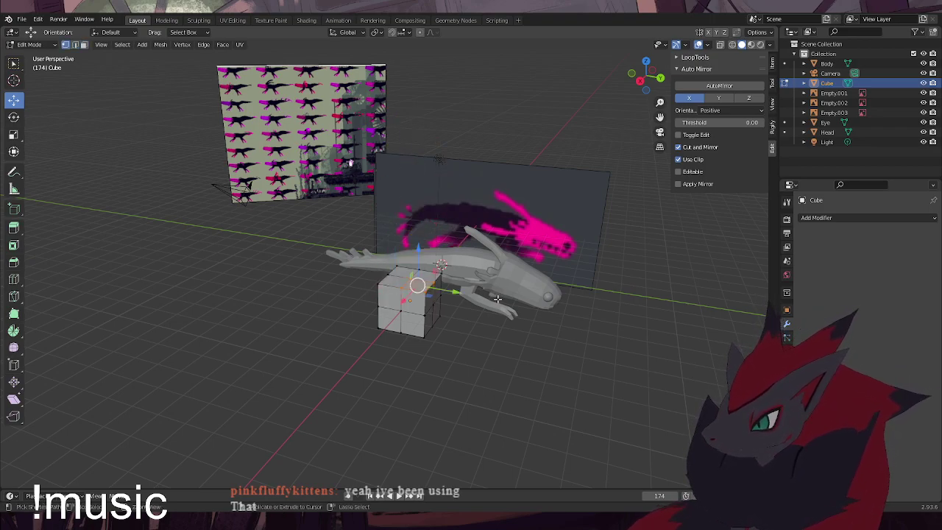
pyautogui.hotkey('ctrl', 'z')
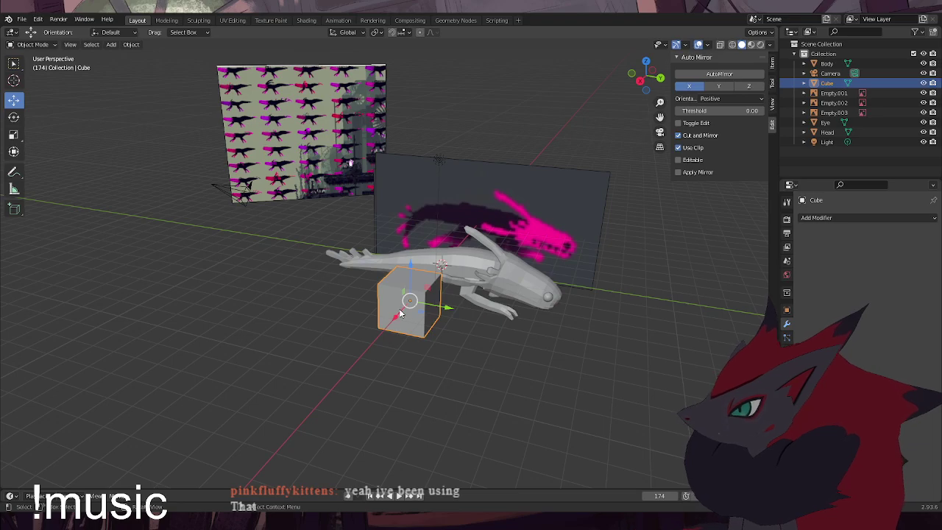
# Delete the cube from the scene, leaving the creature in view
pyautogui.press('Delete')
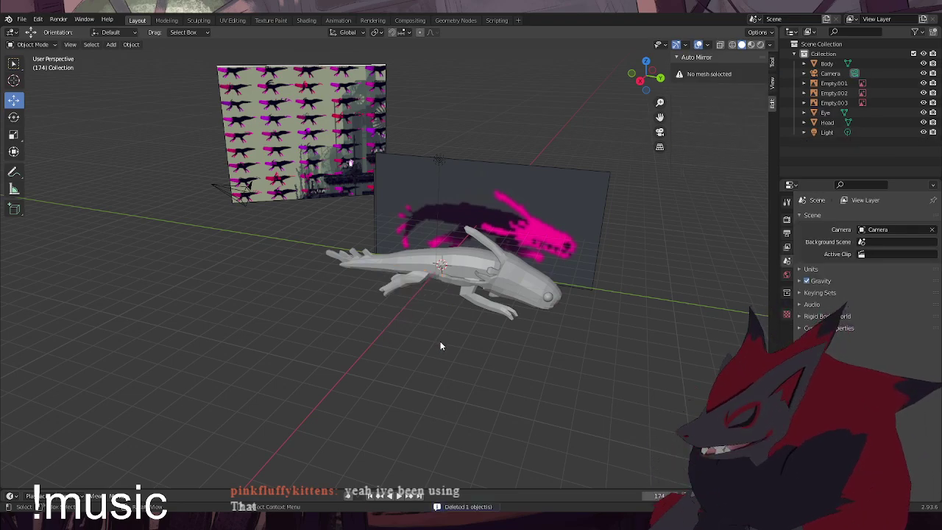
pyautogui.scroll(5, 463, 389)
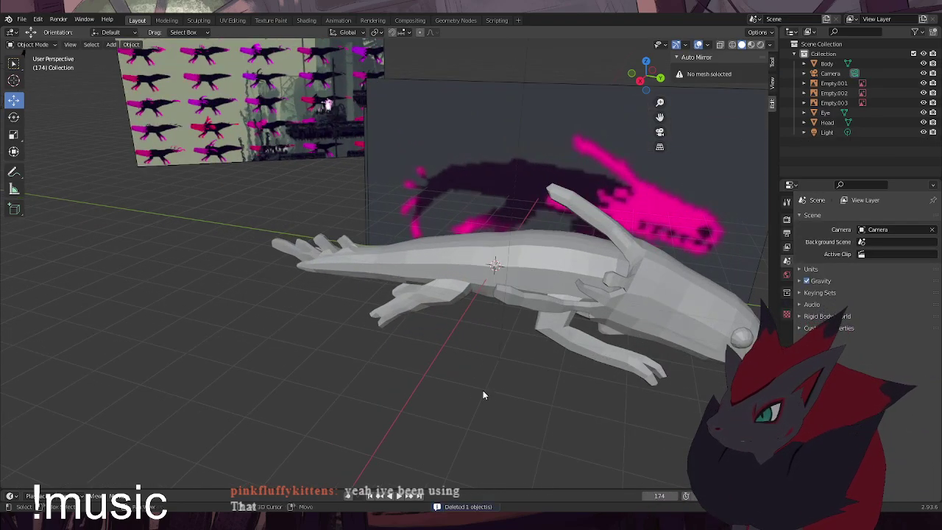
pyautogui.moveTo(354, 404); pyautogui.dragTo(391, 385, button='middle')
pyautogui.scroll(-2, 460, 368)
pyautogui.scroll(2, 505, 364)
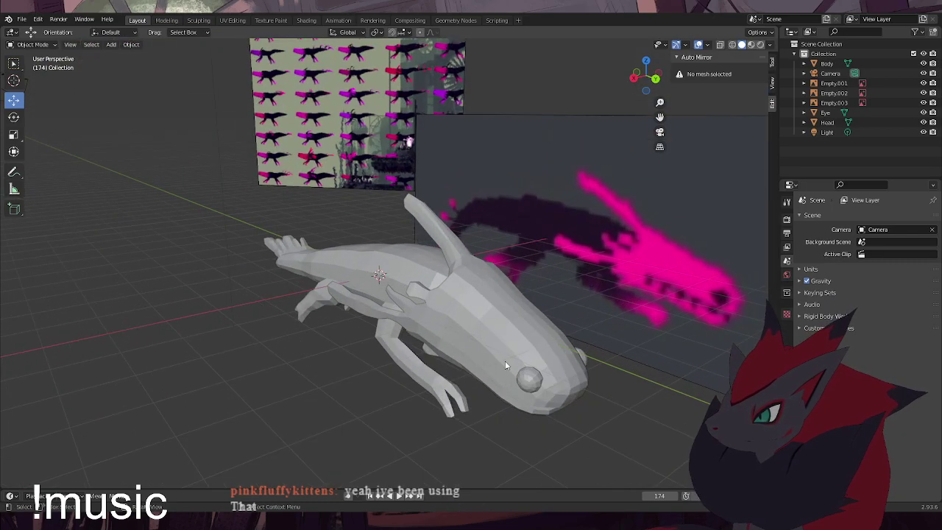
# Show the creature in Material Preview shading and compare its head with the reference image in right orthographic view
pyautogui.click(751, 44)
pyautogui.moveTo(370, 390); pyautogui.dragTo(385, 383, button='middle')
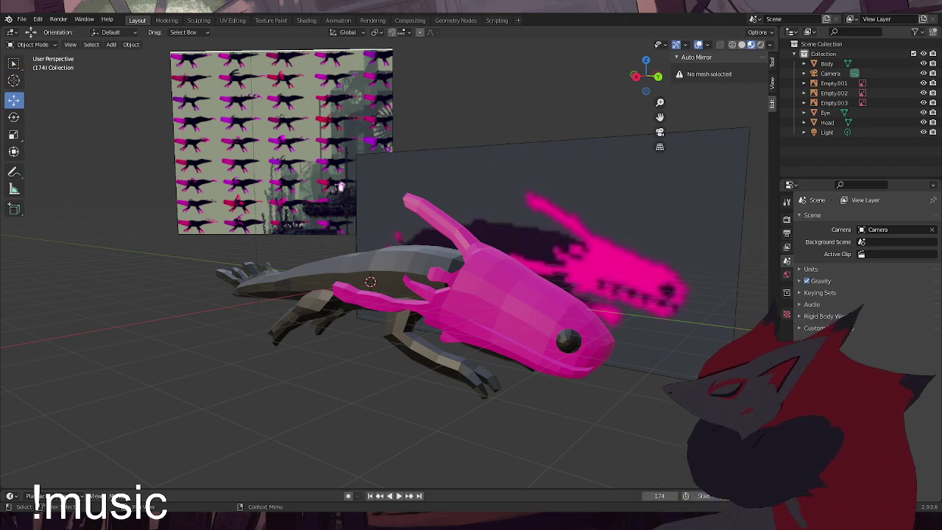
pyautogui.moveTo(508, 398); pyautogui.dragTo(508, 377, button='middle')
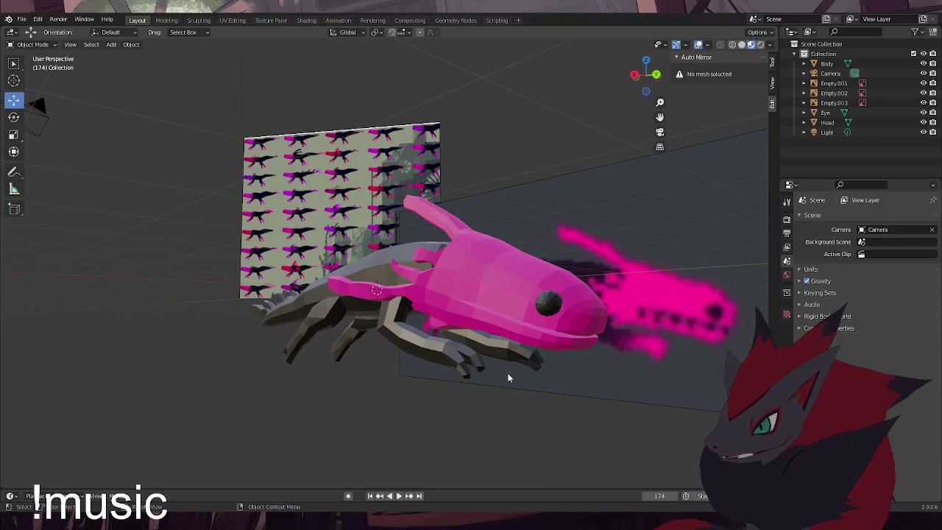
pyautogui.press('KP_3')
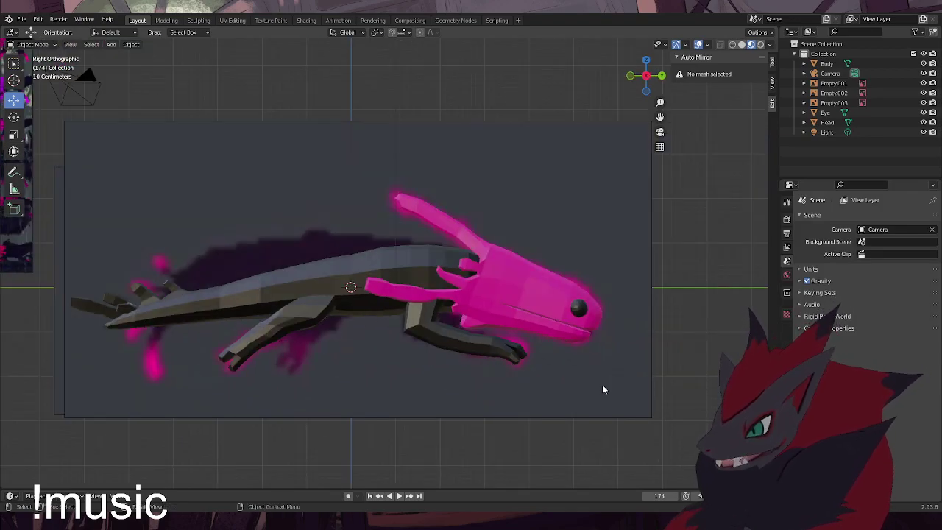
pyautogui.scroll(1, 602, 388)
pyautogui.keyDown('shift'); pyautogui.moveTo(603, 389); pyautogui.dragTo(455, 356, button='middle'); pyautogui.keyUp('shift')
pyautogui.scroll(2, 454, 355)
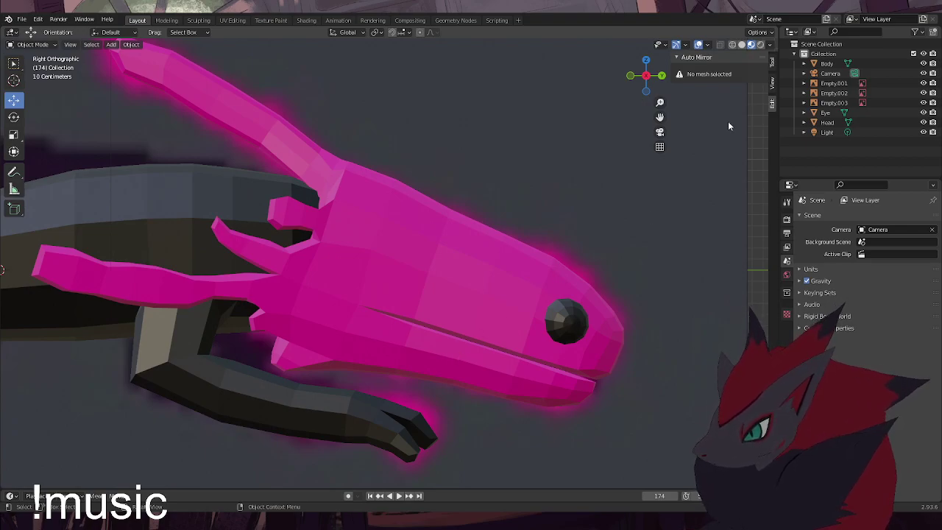
# Inspect the Head's mesh in Edit Mode and return to Object Mode
pyautogui.click(418, 276)
pyautogui.click(32, 45)
pyautogui.click(30, 69)
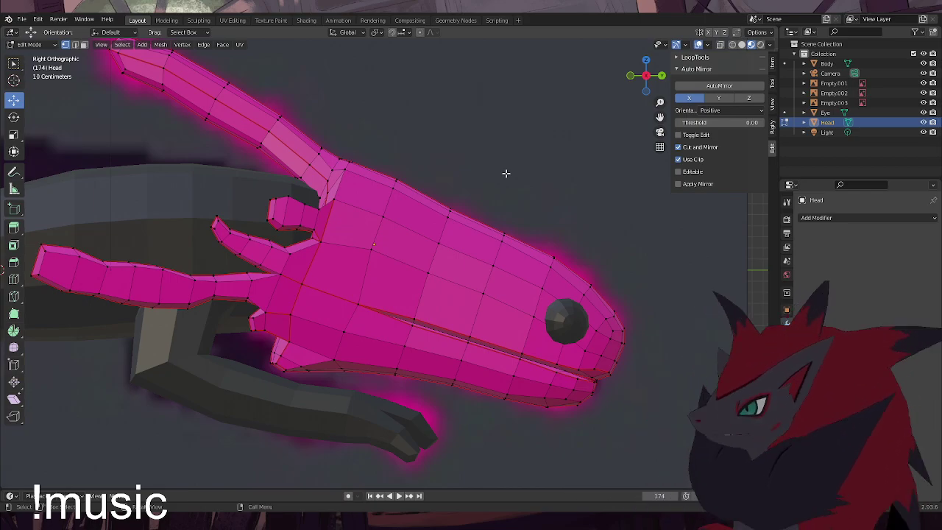
pyautogui.click(25, 45)
pyautogui.click(31, 56)
# Hide the creature's Body and Eye objects so that only the Head stays in view
pyautogui.click(194, 190)
pyautogui.keyDown('shift'); pyautogui.click(579, 331); pyautogui.keyUp('shift')
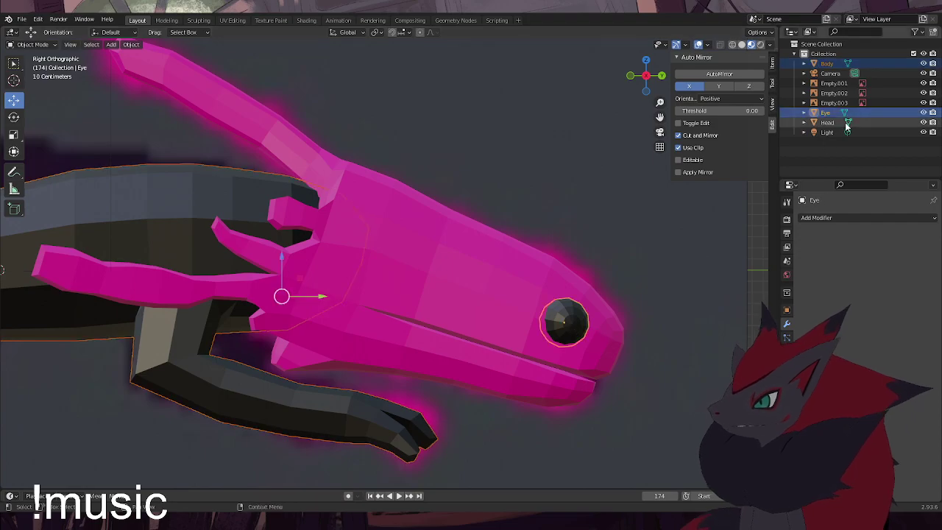
pyautogui.press('h')
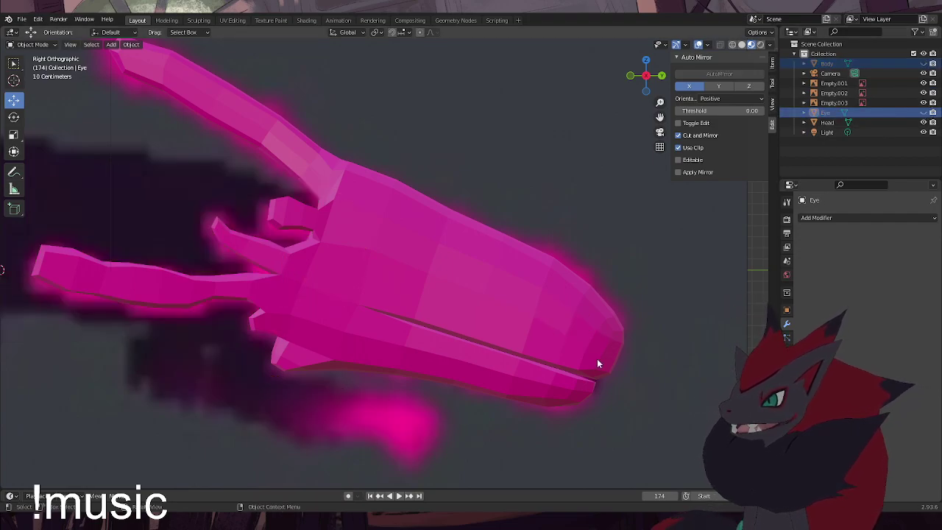
# Show the Head in Solid shading with X-ray on, so the reference image shows through
pyautogui.click(552, 287)
pyautogui.click(742, 45)
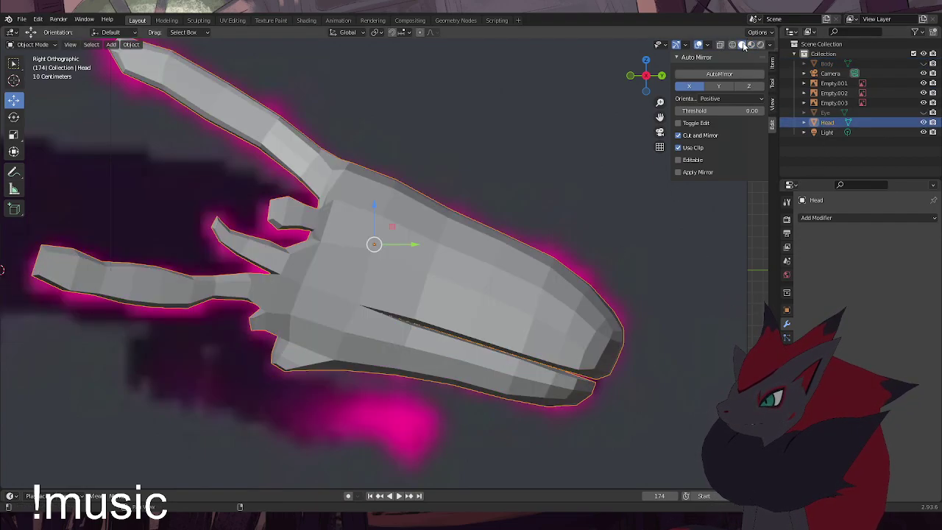
pyautogui.click(721, 46)
pyautogui.click(682, 421)
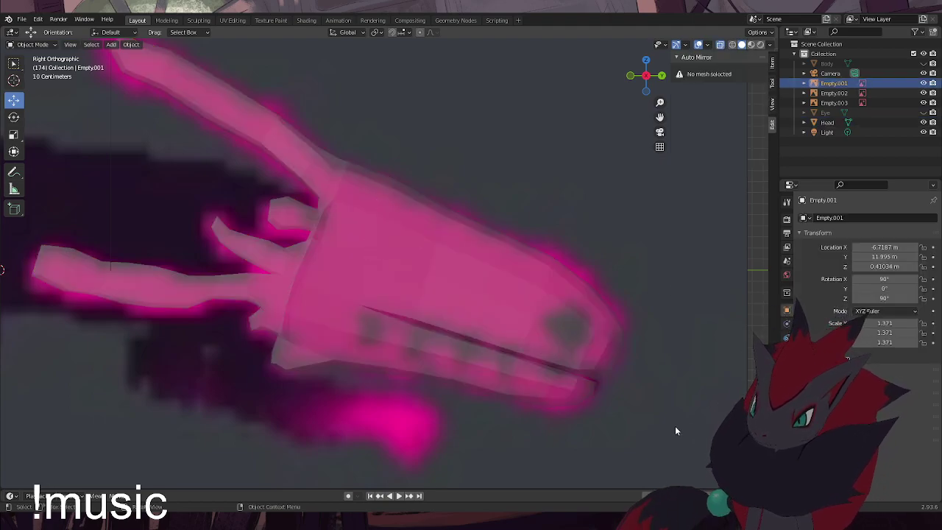
# Compare the see-through Head with the reference from an angle and in right orthographic view, checking Material Preview before returning to Solid shading
pyautogui.moveTo(674, 427); pyautogui.dragTo(526, 341, button='middle')
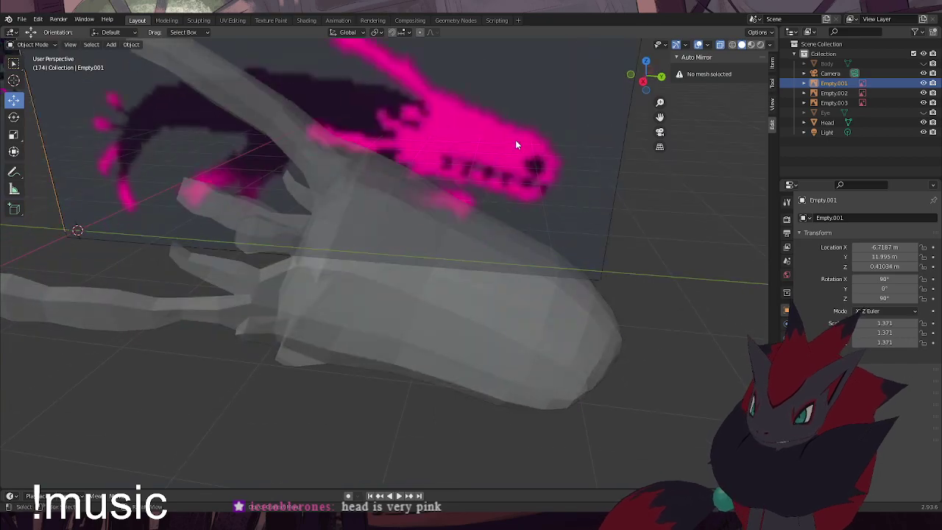
pyautogui.press('KP_3')
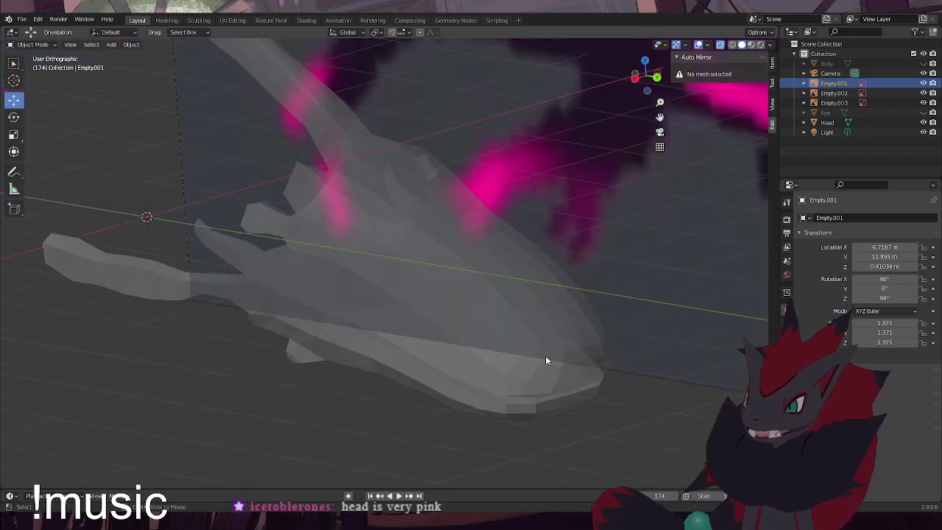
pyautogui.click(751, 45)
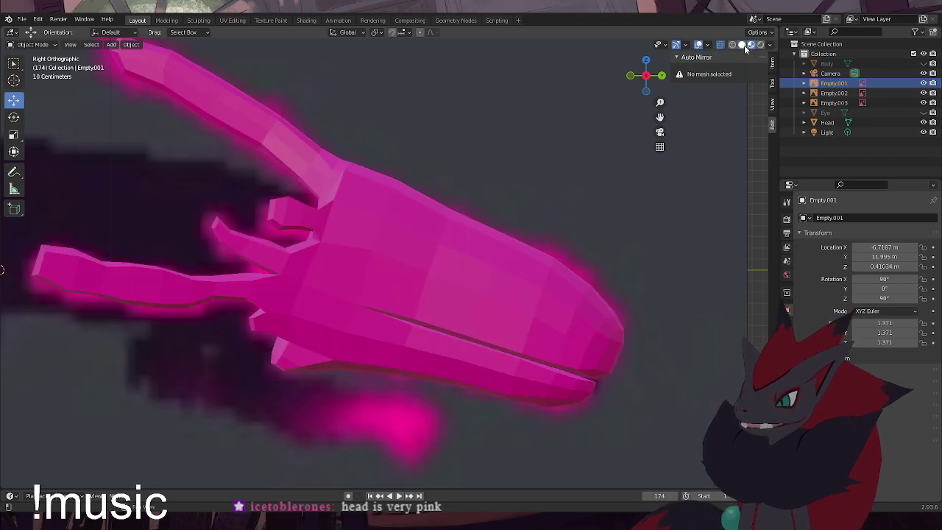
pyautogui.click(742, 46)
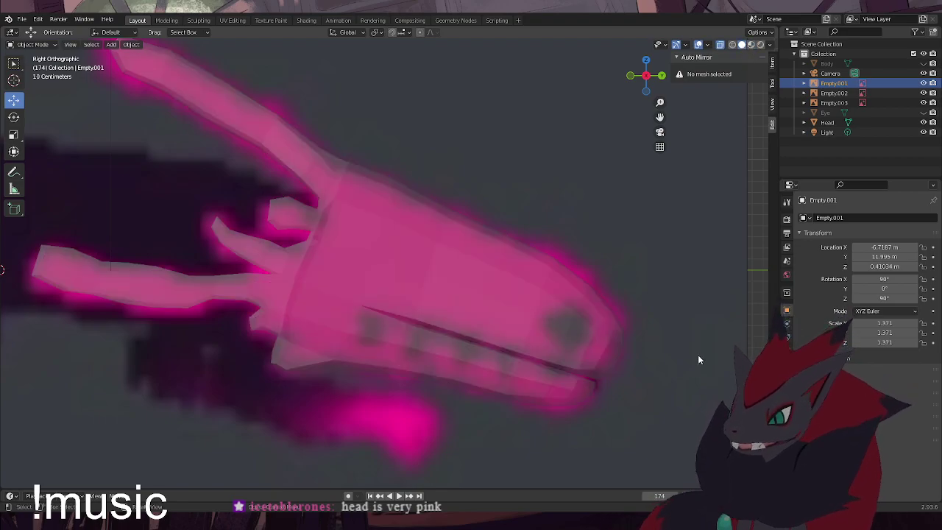
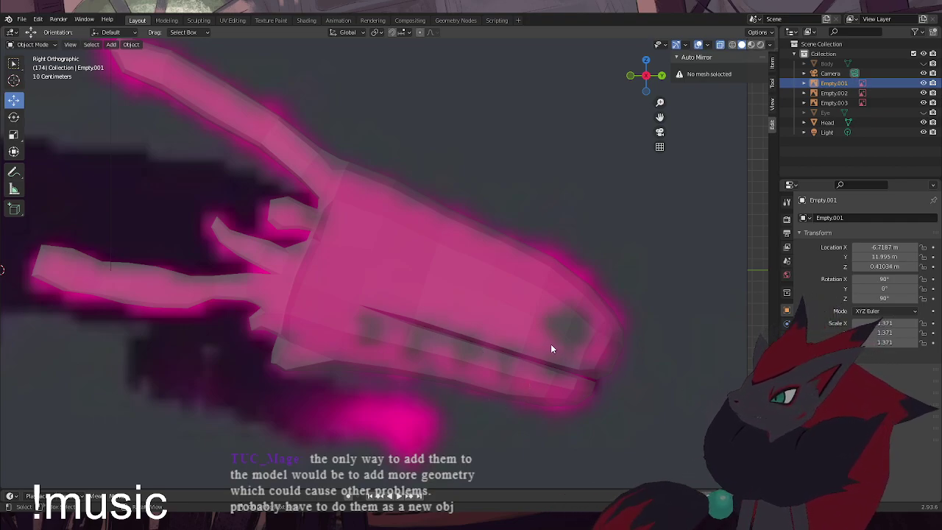
# Move the open-jaw reference image Empty.001 up about 6.9 m along Z, above the other side reference
pyautogui.scroll(-4, 561, 351)
pyautogui.click(438, 232)
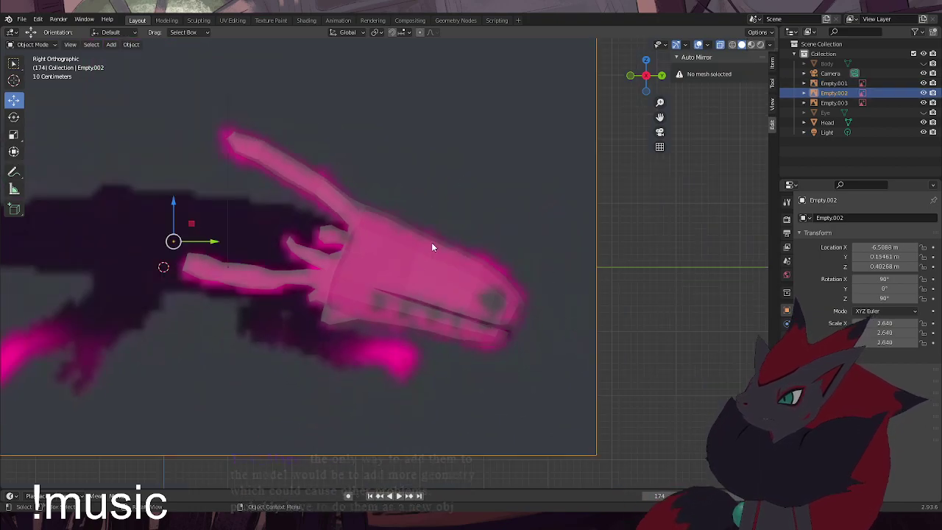
pyautogui.scroll(-2, 369, 229)
pyautogui.moveTo(539, 237); pyautogui.dragTo(340, 249, button='middle')
pyautogui.click(652, 291)
pyautogui.moveTo(604, 293); pyautogui.dragTo(140, 268, button='middle')
pyautogui.moveTo(193, 249); pyautogui.dragTo(390, 236, button='middle')
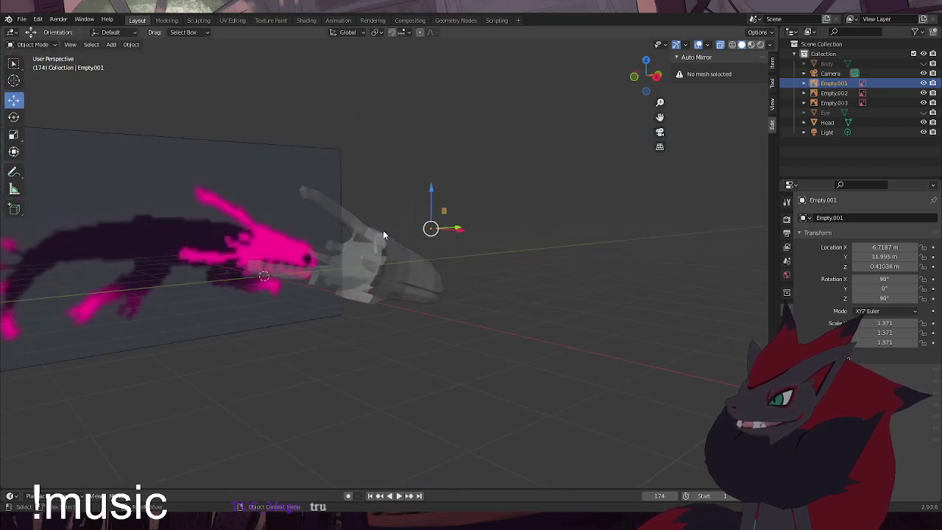
pyautogui.moveTo(432, 201); pyautogui.dragTo(420, 40)
pyautogui.moveTo(338, 138); pyautogui.dragTo(471, 244, button='middle')
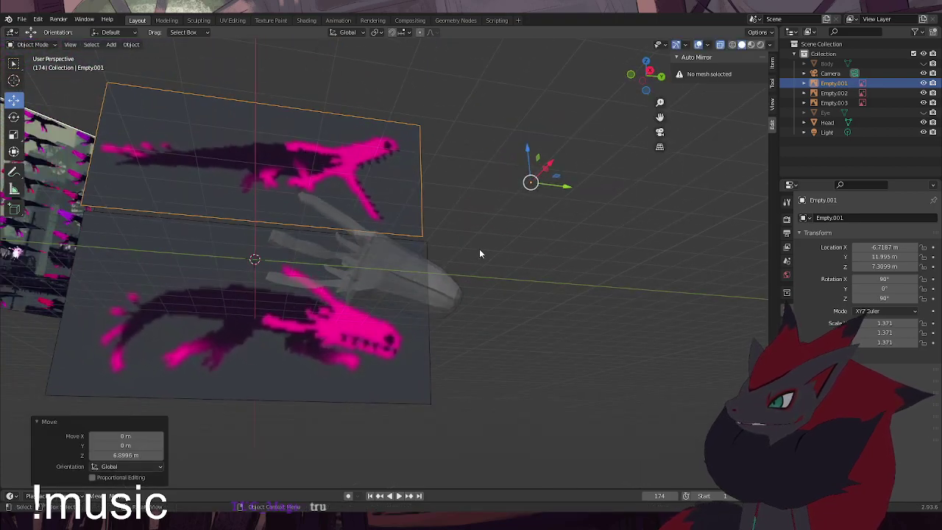
# Examine the Head against the two separated reference images, ending with its jaw in right orthographic view
pyautogui.click(471, 245)
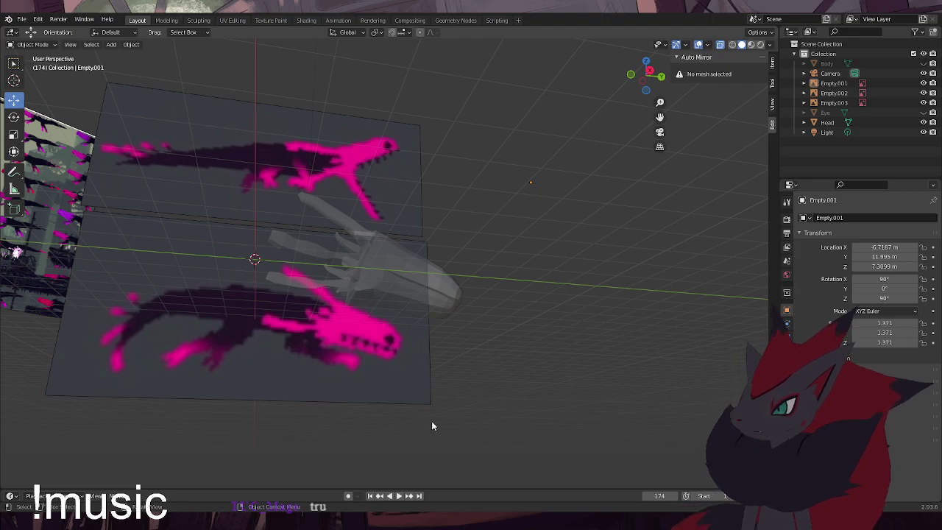
pyautogui.click(455, 300)
pyautogui.moveTo(425, 386); pyautogui.dragTo(411, 437, button='middle')
pyautogui.moveTo(463, 452); pyautogui.dragTo(455, 423, button='middle')
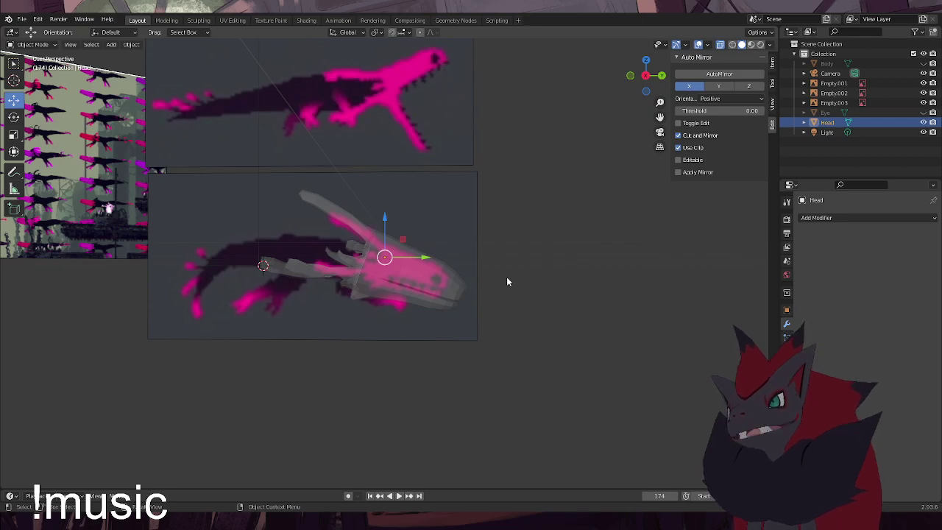
pyautogui.click(588, 352)
pyautogui.scroll(7, 455, 351)
pyautogui.keyDown('alt'); pyautogui.moveTo(508, 375); pyautogui.dragTo(478, 373, button='middle'); pyautogui.keyUp('alt')
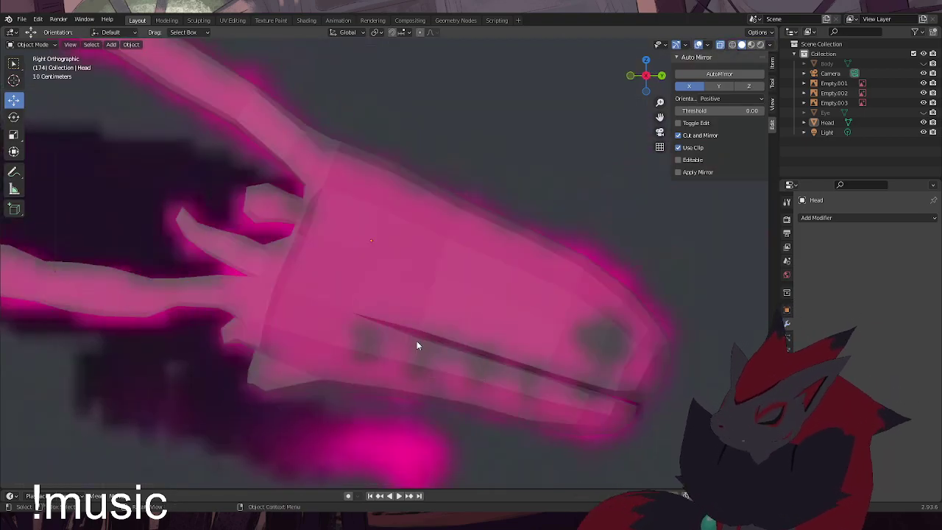
# Add a 2 m cube mesh at the world origin
pyautogui.click(37, 45)
pyautogui.click(416, 130)
pyautogui.scroll(-2, 407, 152)
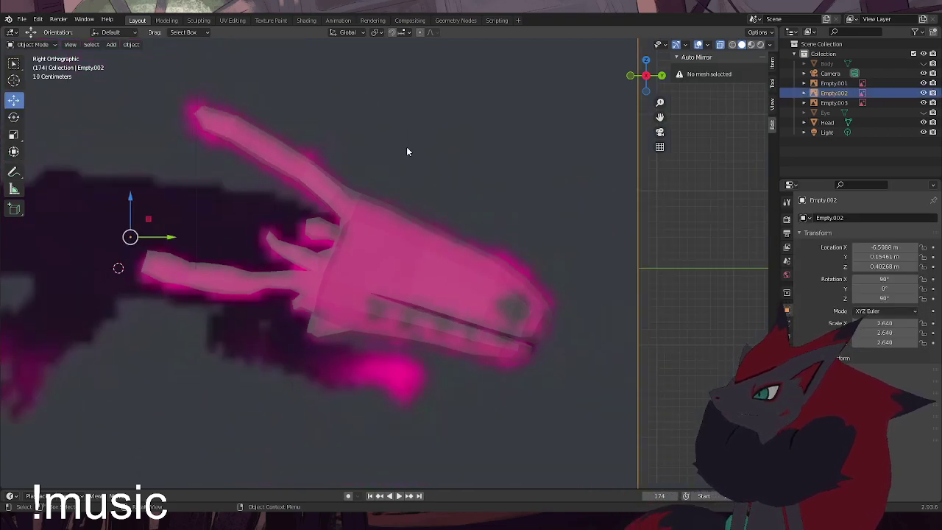
pyautogui.click(110, 44)
pyautogui.moveTo(130, 58)
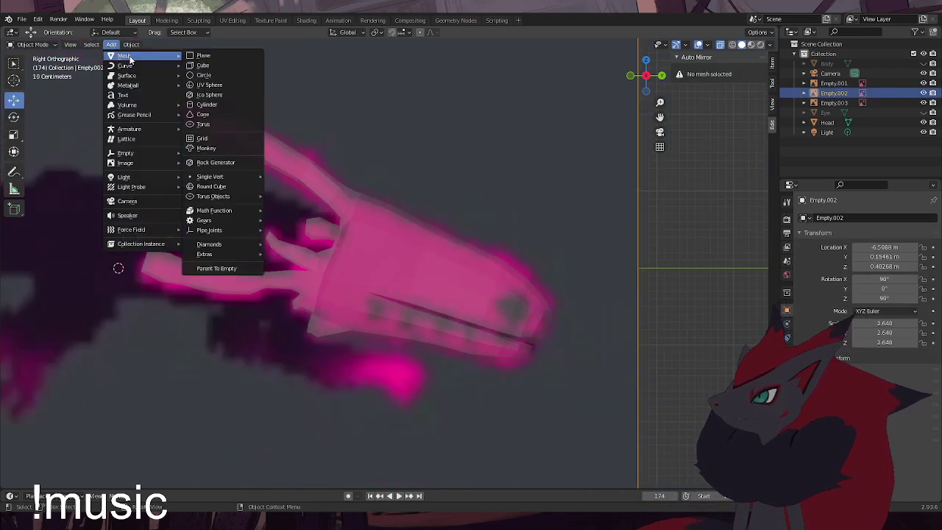
pyautogui.click(203, 65)
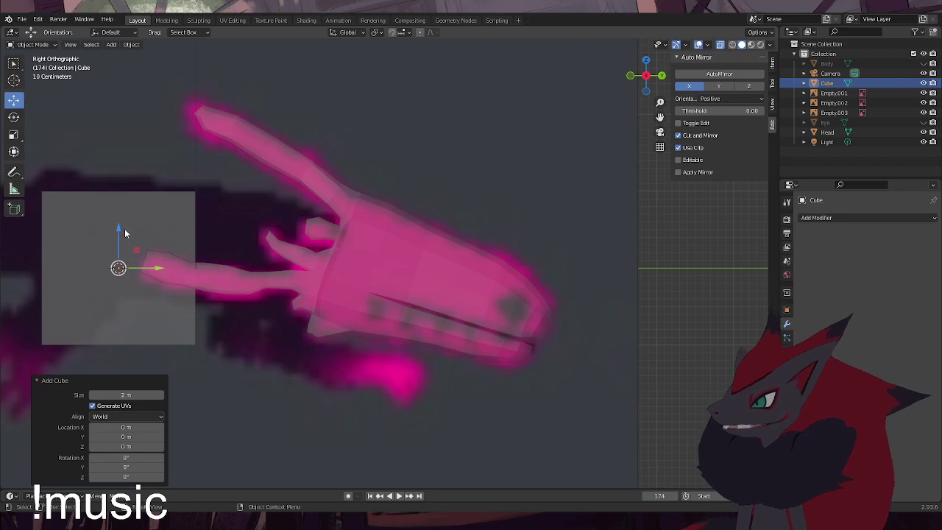
# Move the cube onto the head's jaw, about 3.4 m in Y and -0.43 m in Z, and rotate it about 14° in the view plane
pyautogui.press('g')
pyautogui.click(404, 290)
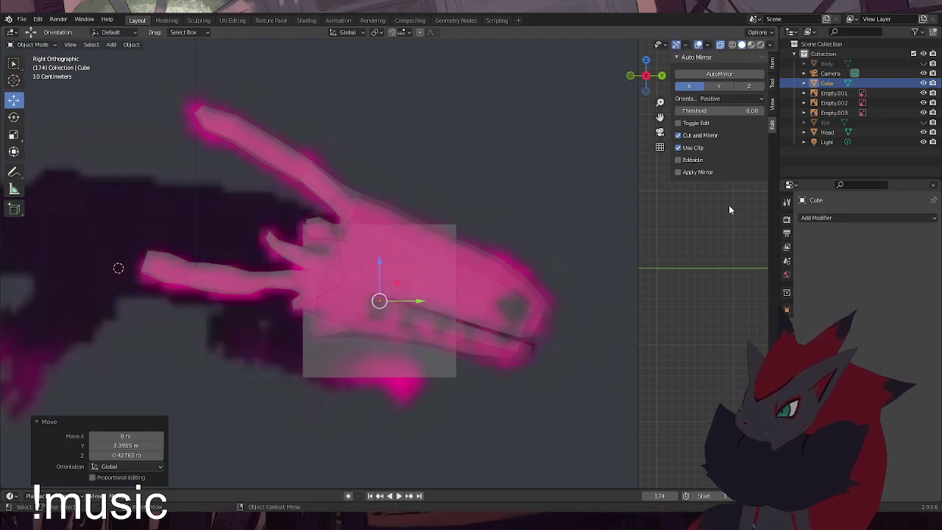
pyautogui.press('r')
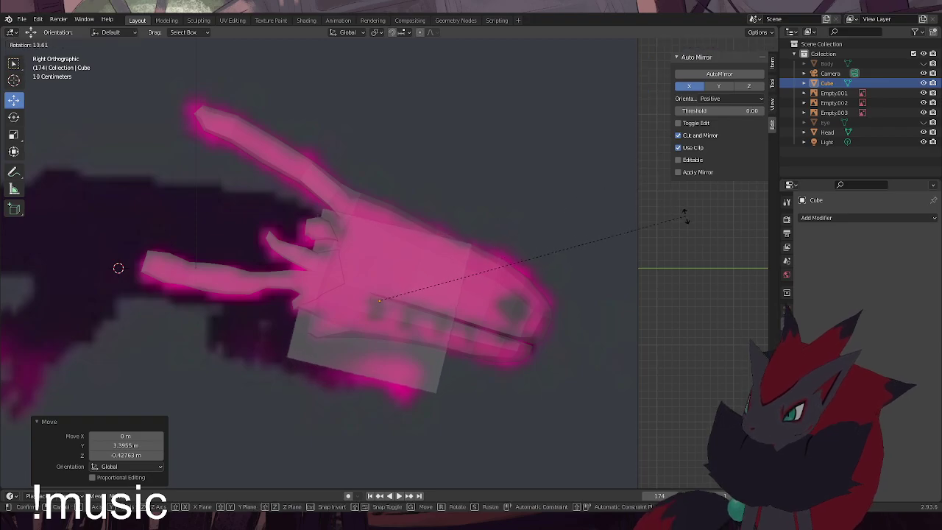
pyautogui.click(687, 219)
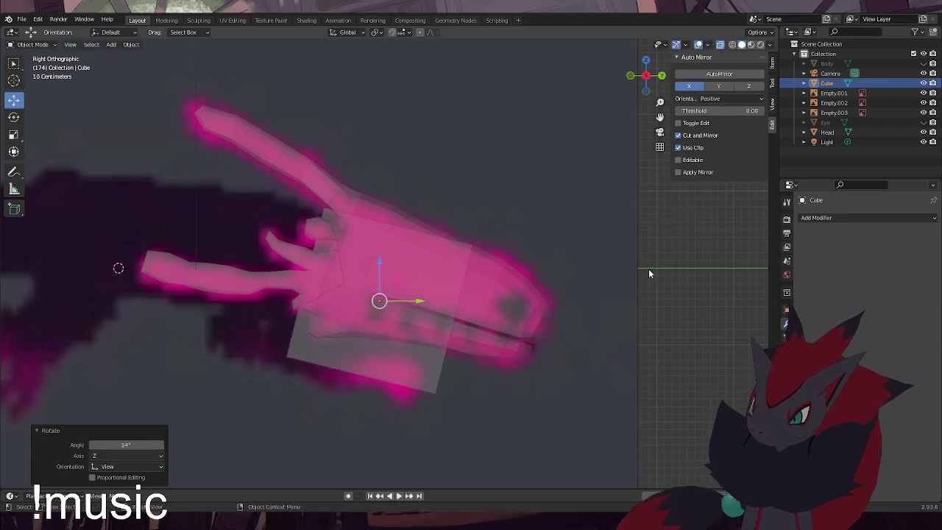
# In Edit Mode, scale the cube's mesh by about -0.12 and place it over the rearmost tooth of the reference
pyautogui.click(625, 341)
pyautogui.click(447, 277)
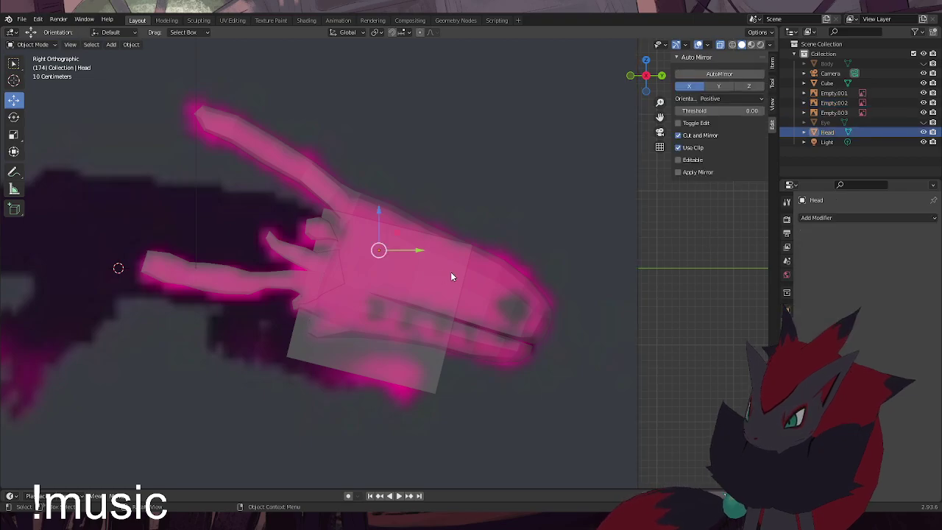
pyautogui.click(449, 295)
pyautogui.click(31, 44)
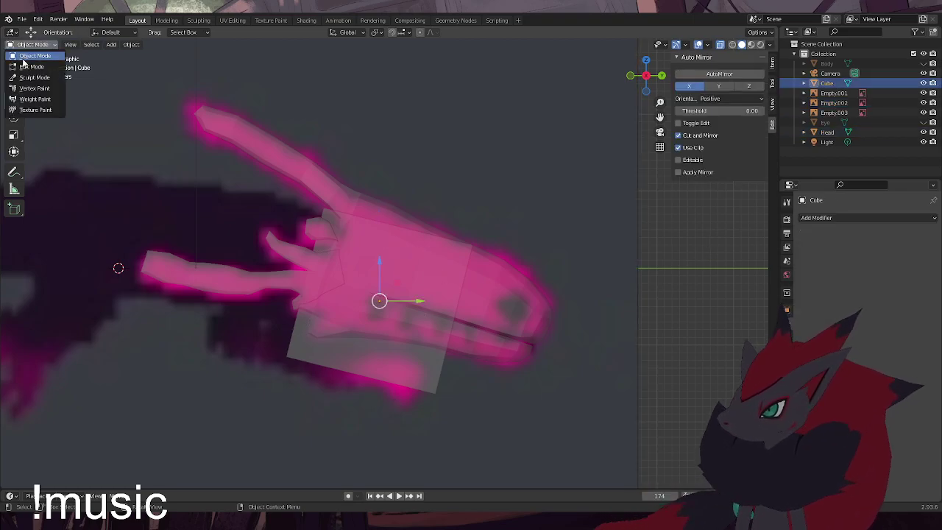
pyautogui.click(24, 63)
pyautogui.press('s')
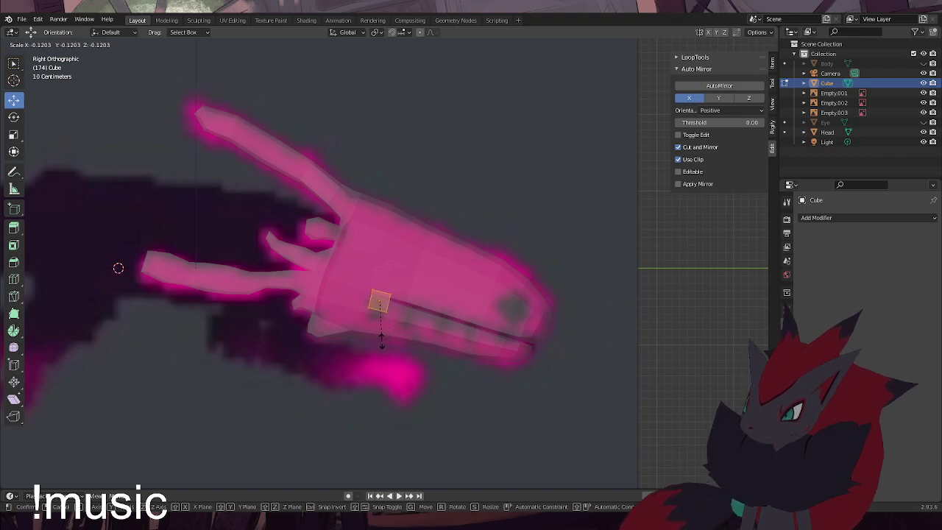
pyautogui.click(382, 340)
pyautogui.press('g')
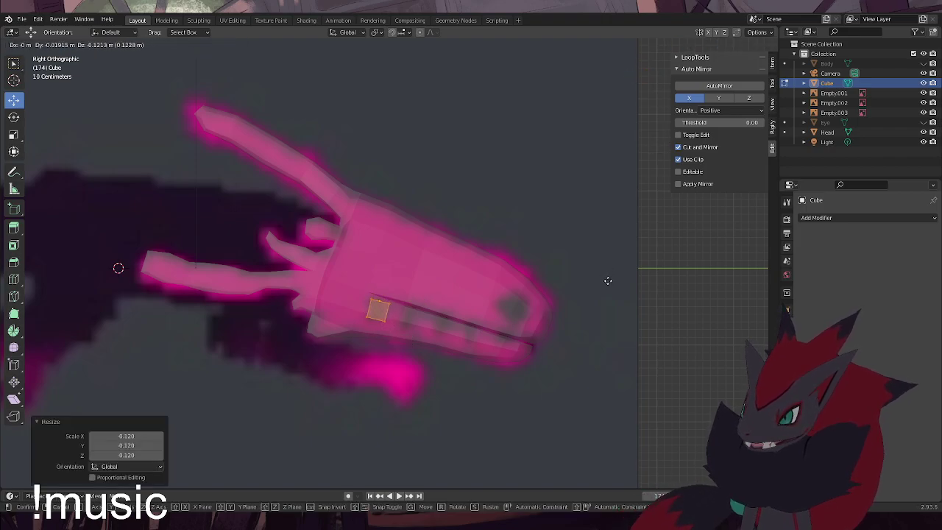
pyautogui.click(608, 280)
# Try to scale the small cube along the global Z axis
pyautogui.scroll(2, 494, 330)
pyautogui.scroll(1, 493, 331)
pyautogui.press('s')
pyautogui.press('z')
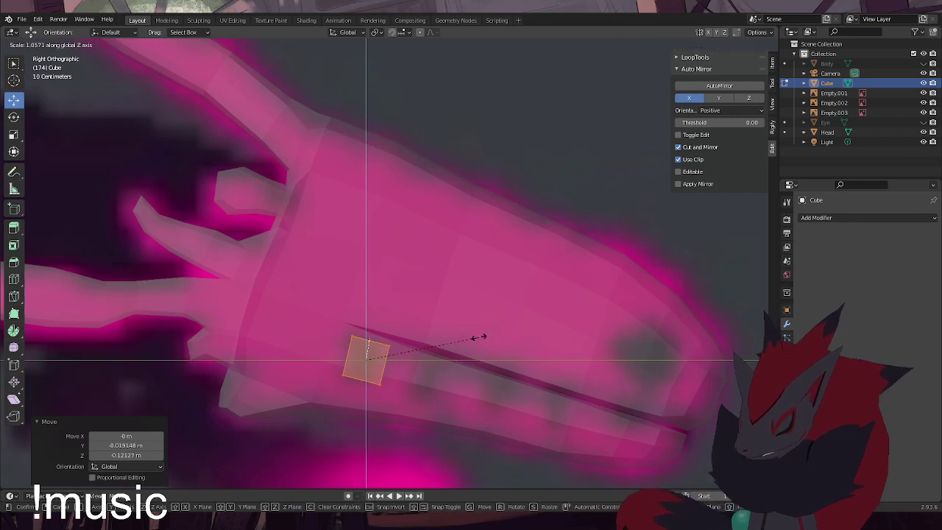
pyautogui.click(498, 223)
pyautogui.hotkey('ctrl', 'z')
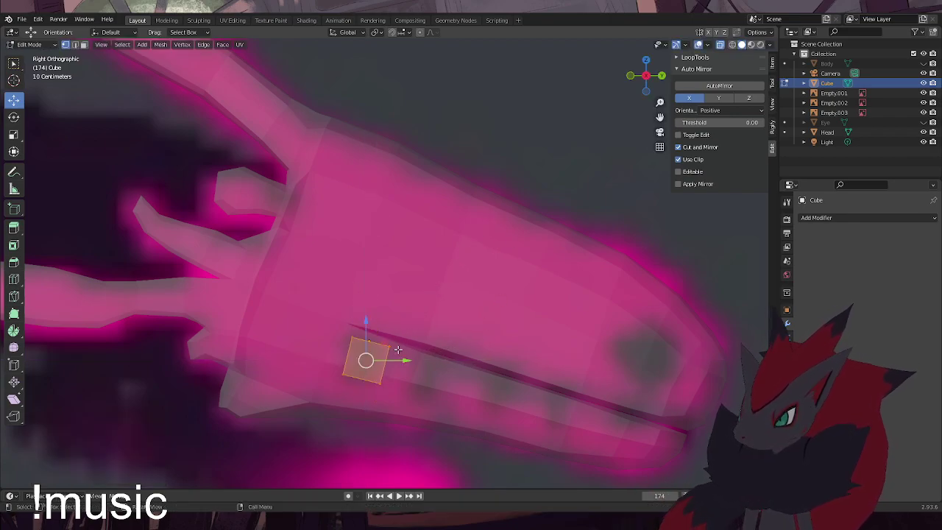
# Scale the small cube by about 0.757 and shift it about -0.04 m in Y and -0.03 m in Z onto the tooth
pyautogui.press('s')
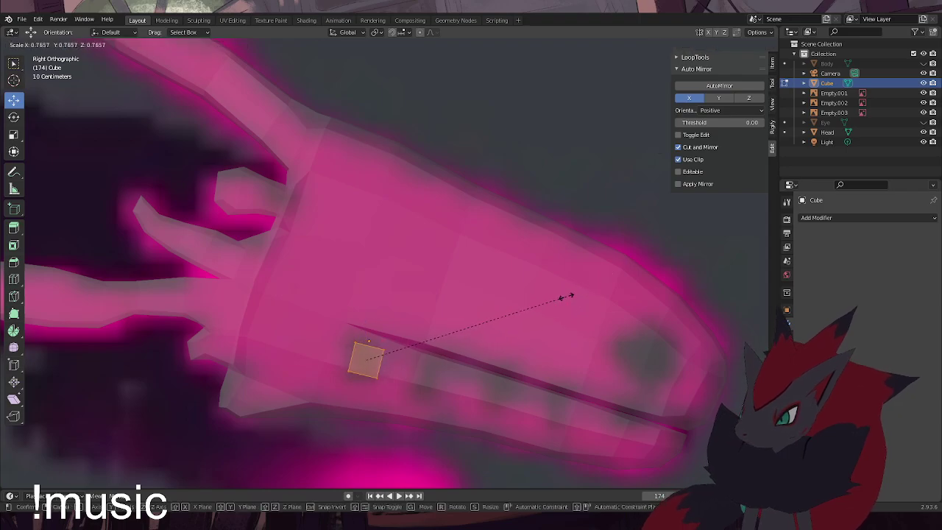
pyautogui.click(566, 297)
pyautogui.press('g')
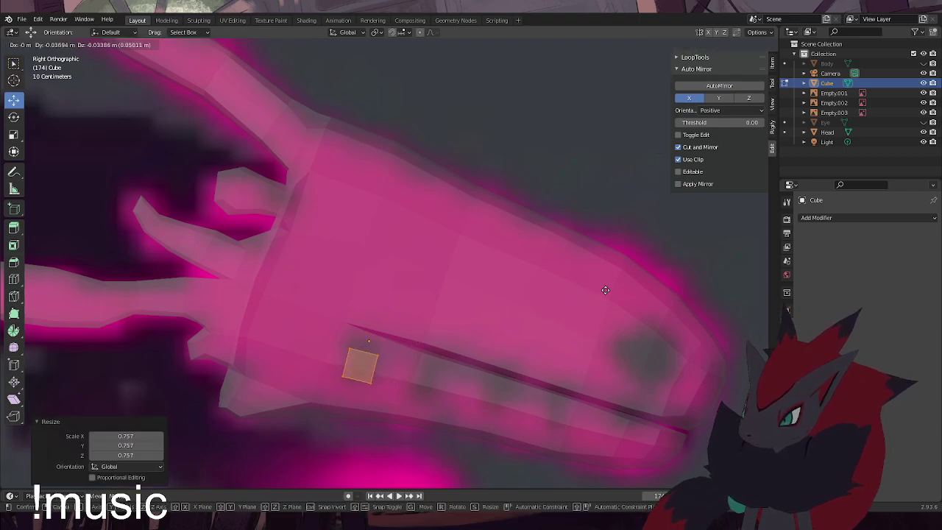
pyautogui.click(605, 290)
# Move the tooth cube's mesh about 2.76 m along X, out beside the head, and return to Object Mode
pyautogui.moveTo(526, 337); pyautogui.dragTo(552, 355, button='middle')
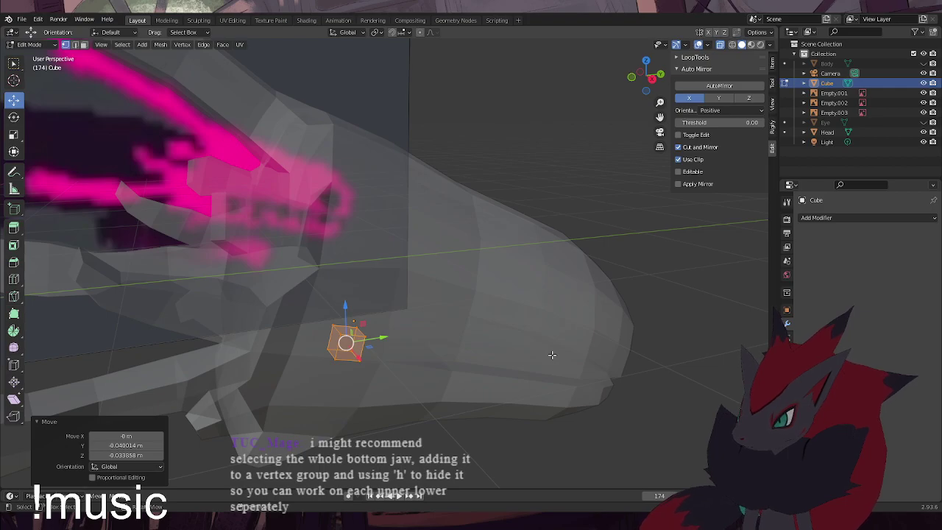
pyautogui.scroll(-5, 511, 326)
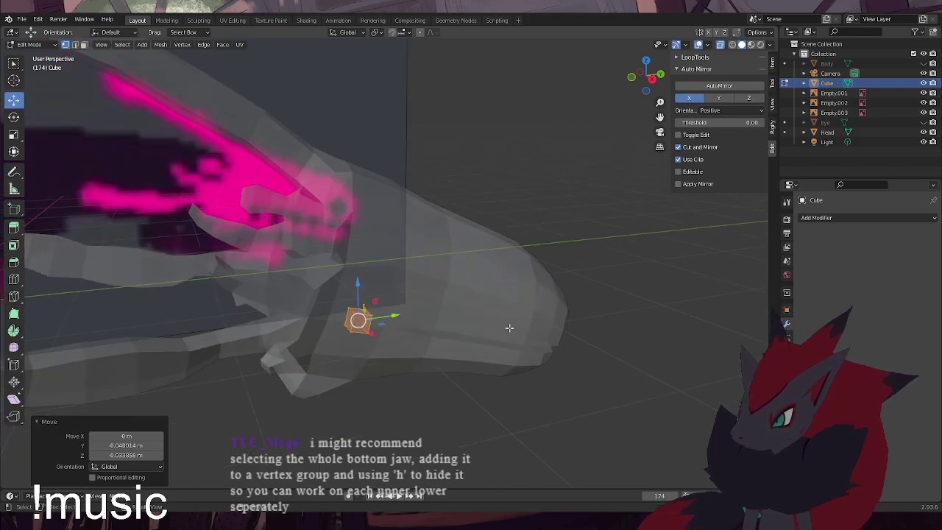
pyautogui.moveTo(410, 348); pyautogui.dragTo(415, 329, button='middle')
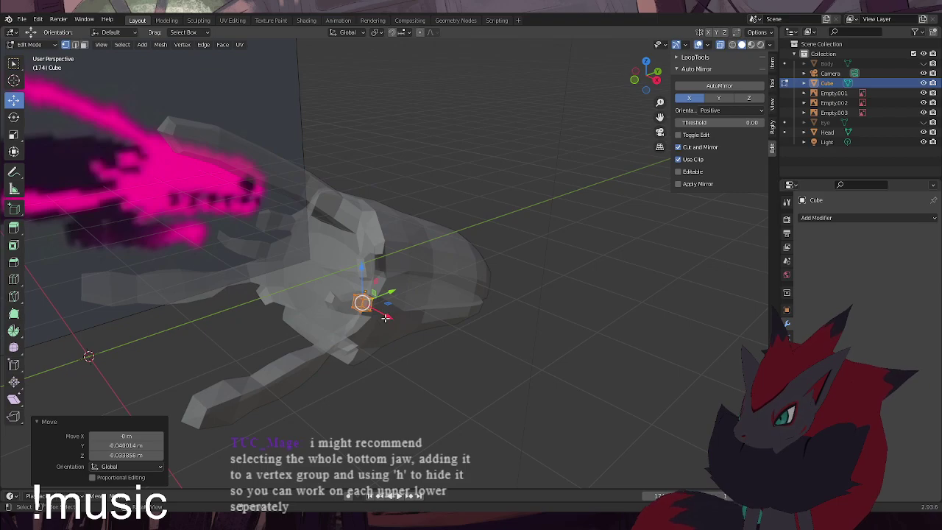
pyautogui.moveTo(388, 320); pyautogui.dragTo(601, 366)
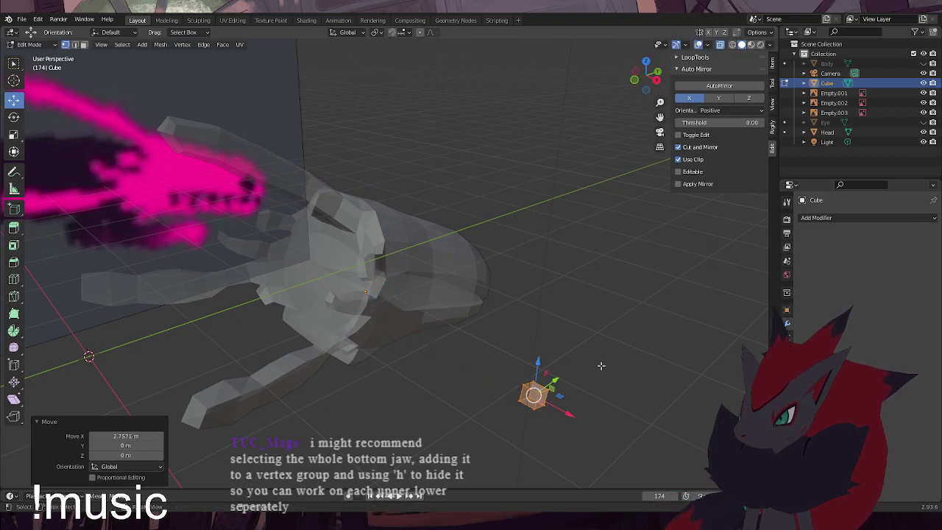
pyautogui.click(30, 45)
pyautogui.click(34, 57)
# Select the head along with the tooth cube and put both in Edit Mode in the right side view
pyautogui.moveTo(431, 283); pyautogui.dragTo(482, 331)
pyautogui.press('KP_3')
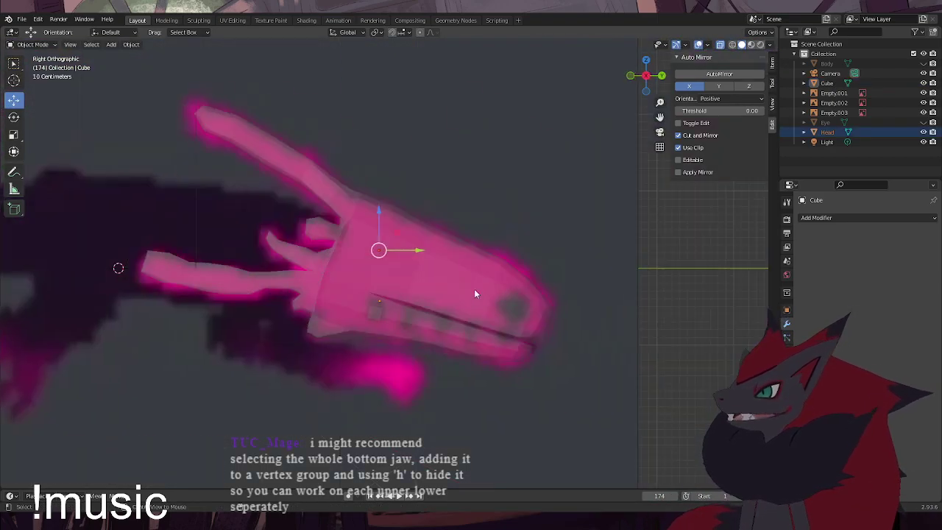
pyautogui.click(32, 44)
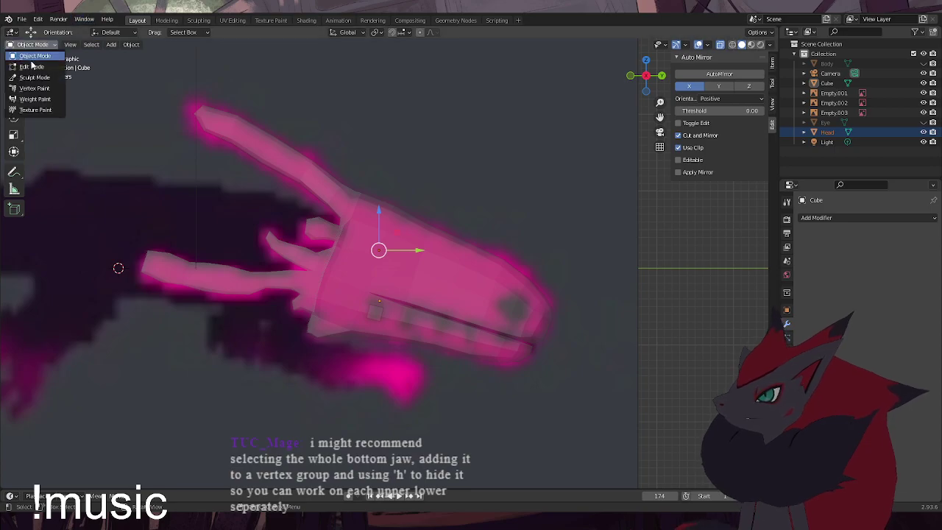
pyautogui.click(34, 66)
pyautogui.moveTo(470, 324); pyautogui.dragTo(461, 346, button='middle')
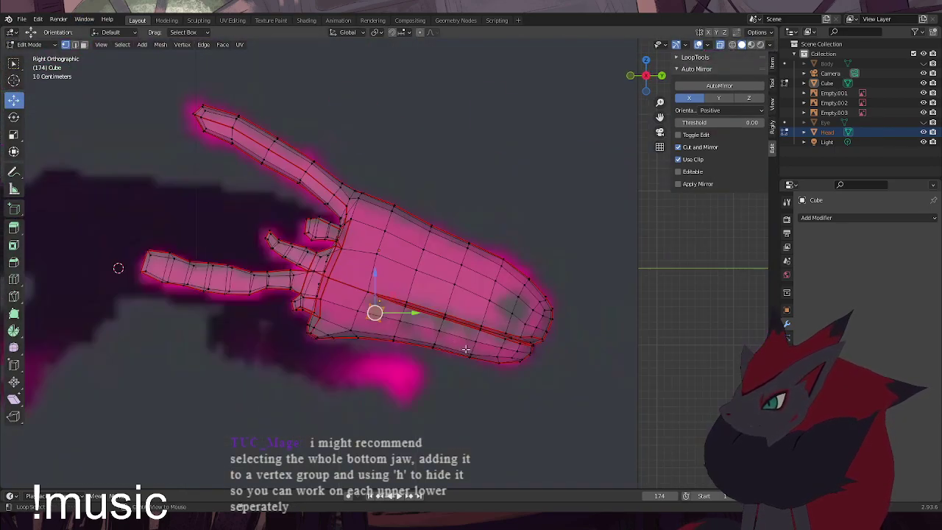
# Try to select the lower jaw's vertices in the side view, from the front tip back to the mouth corner
pyautogui.moveTo(557, 401); pyautogui.dragTo(434, 342)
pyautogui.scroll(3, 480, 379)
pyautogui.keyDown('shift'); pyautogui.moveTo(545, 392); pyautogui.dragTo(537, 354, button='middle'); pyautogui.keyUp('shift')
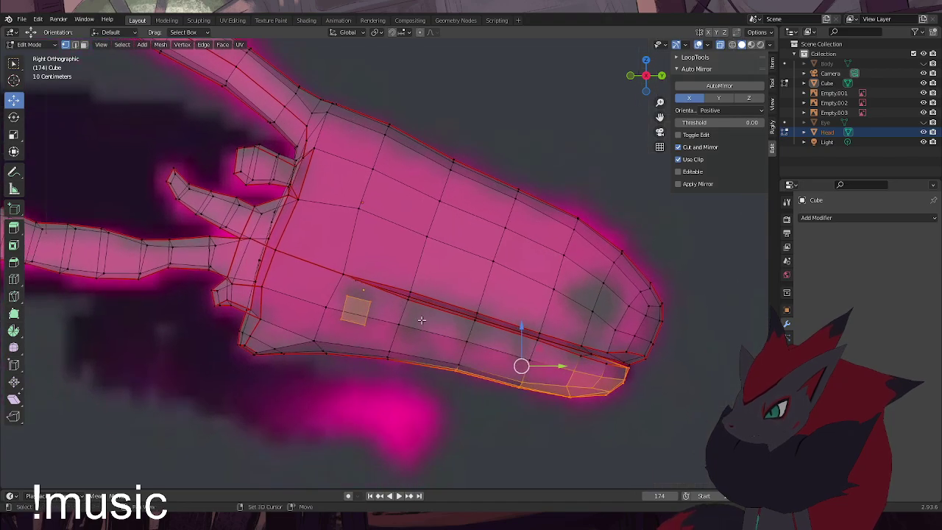
pyautogui.keyDown('shift'); pyautogui.click(343, 277); pyautogui.keyUp('shift')
pyautogui.keyDown('shift'); pyautogui.click(346, 274); pyautogui.keyUp('shift')
pyautogui.keyDown('shift'); pyautogui.click(324, 315); pyautogui.keyUp('shift')
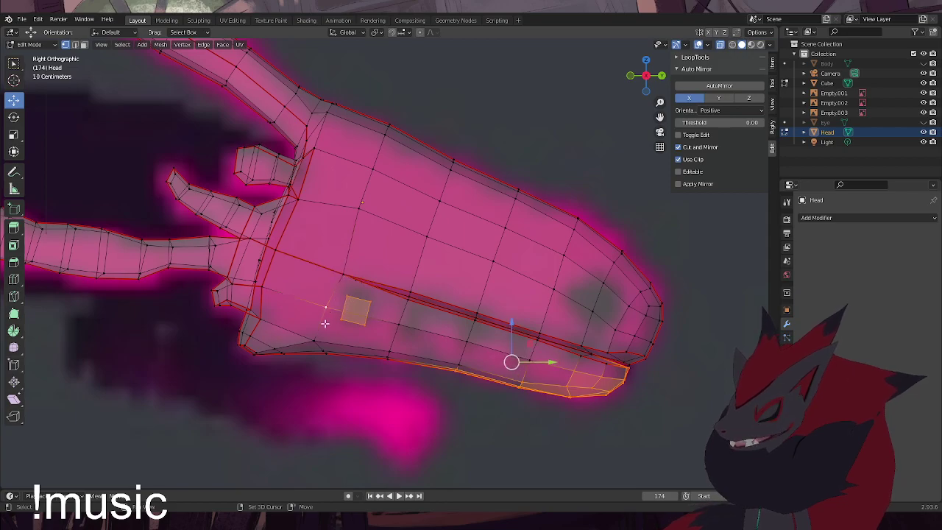
pyautogui.keyDown('shift'); pyautogui.moveTo(353, 392); pyautogui.dragTo(298, 330); pyautogui.keyUp('shift')
pyautogui.keyDown('shift'); pyautogui.moveTo(421, 394); pyautogui.dragTo(358, 317); pyautogui.keyUp('shift')
pyautogui.keyDown('shift'); pyautogui.moveTo(478, 422); pyautogui.dragTo(443, 337); pyautogui.keyUp('shift')
pyautogui.keyDown('shift'); pyautogui.moveTo(562, 382); pyautogui.dragTo(515, 348); pyautogui.keyUp('shift')
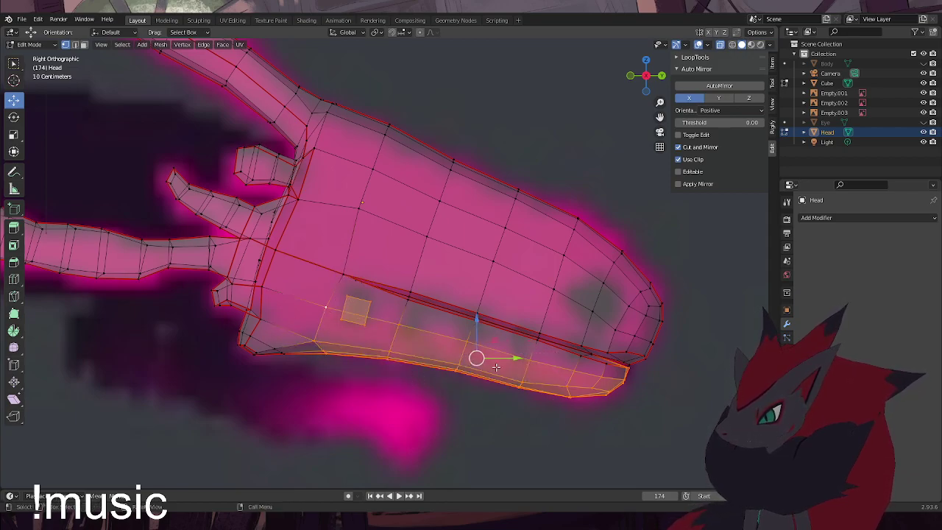
# Inspect the mouth opening from an angle and clear the jaw vertex selection
pyautogui.scroll(3, 475, 364)
pyautogui.scroll(1, 473, 363)
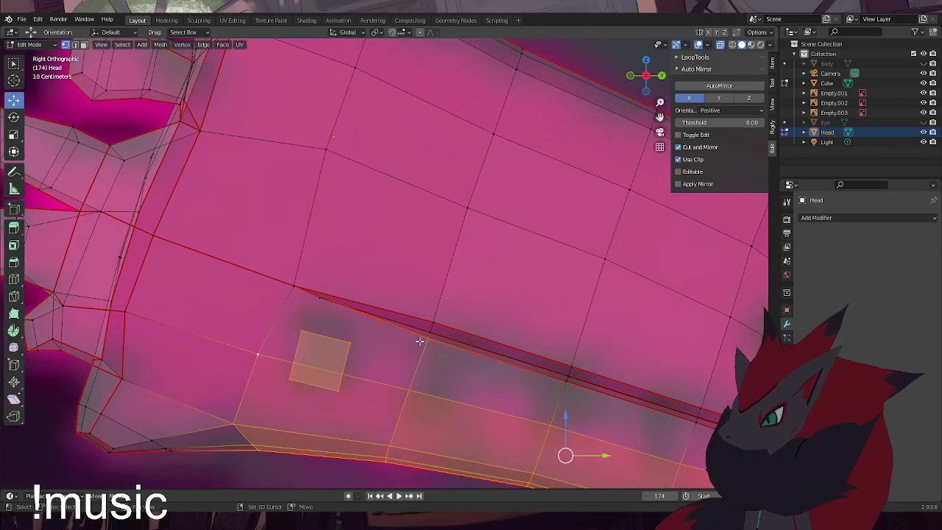
pyautogui.moveTo(354, 332); pyautogui.dragTo(490, 327, button='middle')
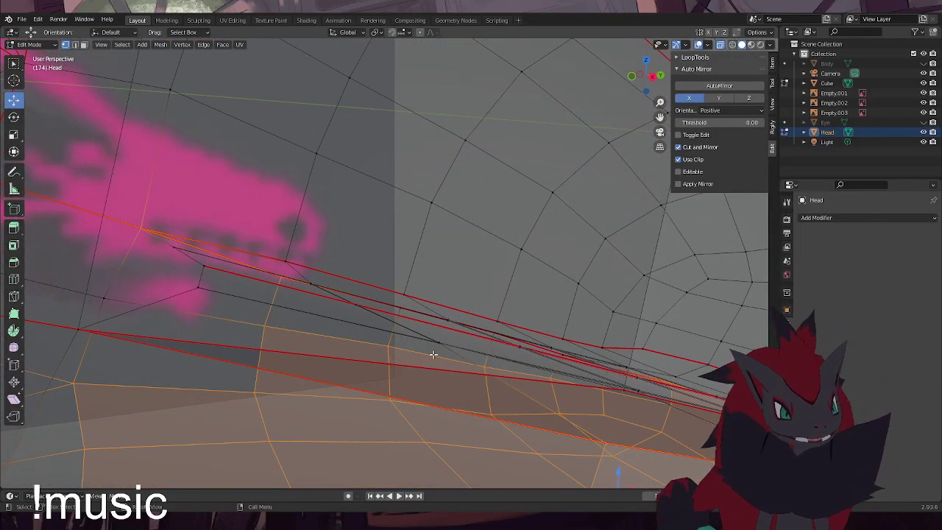
pyautogui.scroll(1, 434, 362)
pyautogui.moveTo(434, 363); pyautogui.dragTo(419, 304, button='middle')
pyautogui.scroll(-6, 426, 363)
pyautogui.hotkey('alt', 'a')
# Try to raise individual vertices inside the lower jaw along global Z, by about 0.092 m and 0.136 m
pyautogui.scroll(6, 441, 375)
pyautogui.moveTo(413, 264); pyautogui.dragTo(395, 215)
pyautogui.click(392, 263)
pyautogui.moveTo(396, 218); pyautogui.dragTo(410, 277, button='middle')
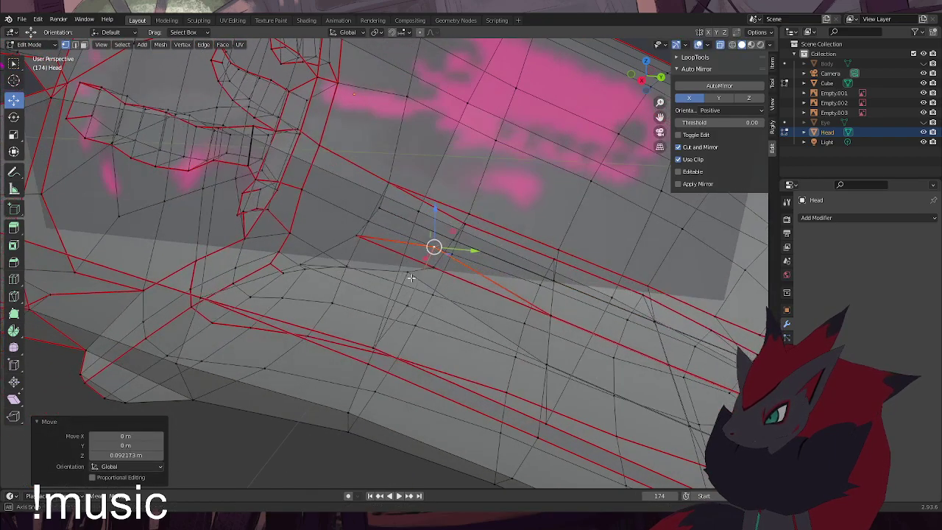
pyautogui.click(551, 317)
pyautogui.moveTo(561, 287); pyautogui.dragTo(566, 265)
pyautogui.click(550, 361)
pyautogui.moveTo(552, 337); pyautogui.dragTo(557, 302)
pyautogui.moveTo(676, 358); pyautogui.dragTo(612, 337, button='middle')
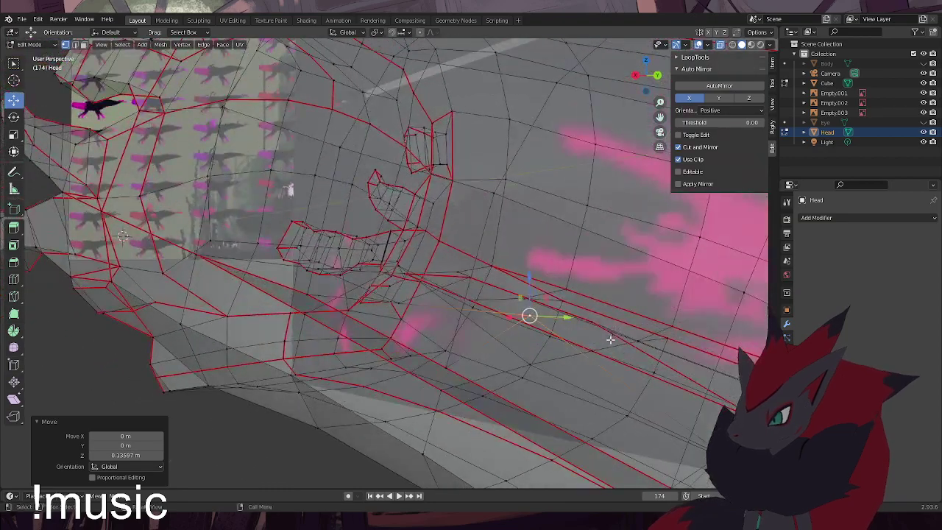
# Undo the vertex moves inside the lower jaw
pyautogui.scroll(-1, 611, 344)
pyautogui.hotkey('ctrl', 'z')
pyautogui.hotkey('ctrl', 'z')
pyautogui.hotkey('ctrl', 'z')
pyautogui.hotkey('ctrl', 'z')
pyautogui.hotkey('ctrl', 'z')
pyautogui.hotkey('ctrl', 'z')
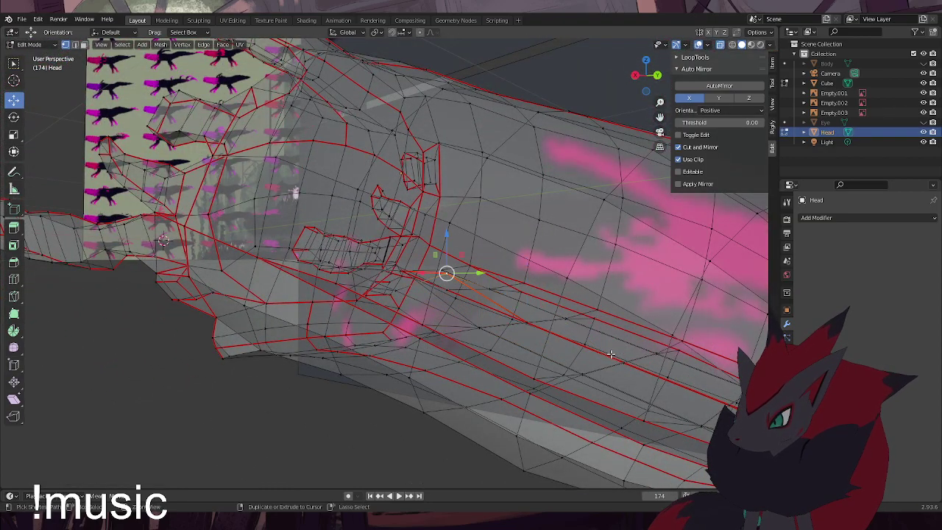
# Select the lower jaw's middle section using edge loops, from in front of the mouth corner to just behind the tip
pyautogui.moveTo(492, 359); pyautogui.dragTo(555, 329, button='middle')
pyautogui.moveTo(386, 308); pyautogui.dragTo(443, 337, button='middle')
pyautogui.keyDown('alt'); pyautogui.keyDown('shift'); pyautogui.click(462, 352); pyautogui.keyUp('shift'); pyautogui.keyUp('alt')
pyautogui.hotkey('ctrl', 'z')
pyautogui.hotkey('ctrl', 'shift', 'z')
pyautogui.hotkey('ctrl', 'z')
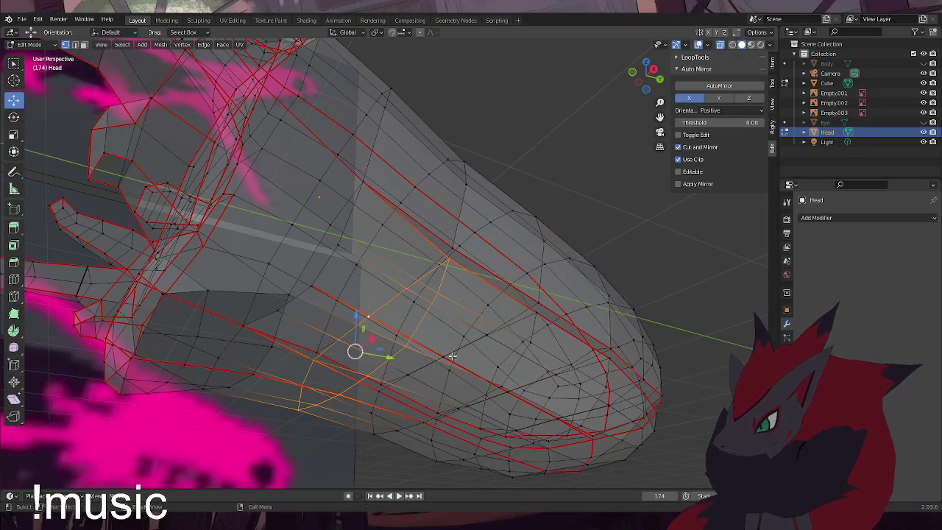
pyautogui.keyDown('ctrl'); pyautogui.click(449, 355); pyautogui.keyUp('ctrl')
pyautogui.moveTo(453, 354); pyautogui.dragTo(385, 337, button='middle')
pyautogui.moveTo(456, 354); pyautogui.dragTo(465, 372, button='middle')
pyautogui.press('ctrl+KP_1')
pyautogui.press('KP_3')
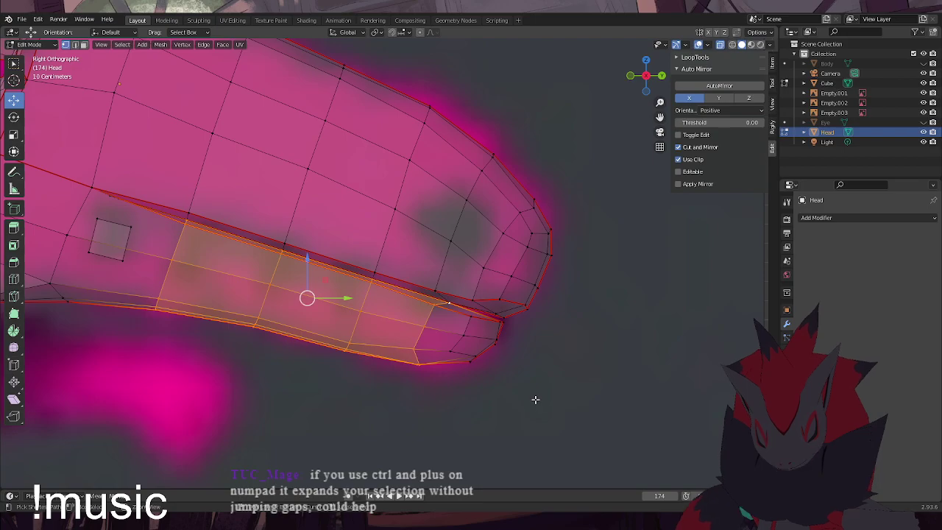
# Grow the selection to cover the entire lower jaw, removing the unwanted vertices on the upper and back parts of the head
pyautogui.press('ctrl+KP_Add')
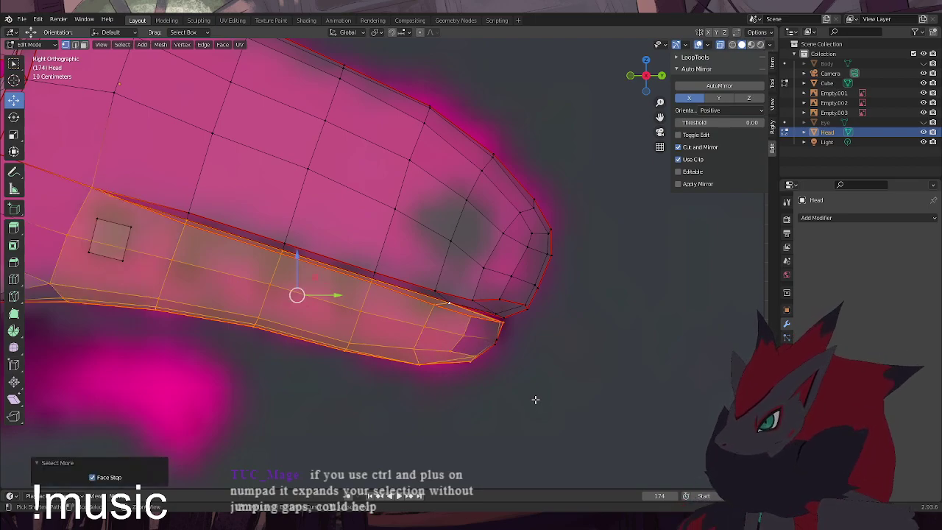
pyautogui.press('ctrl+KP_Add')
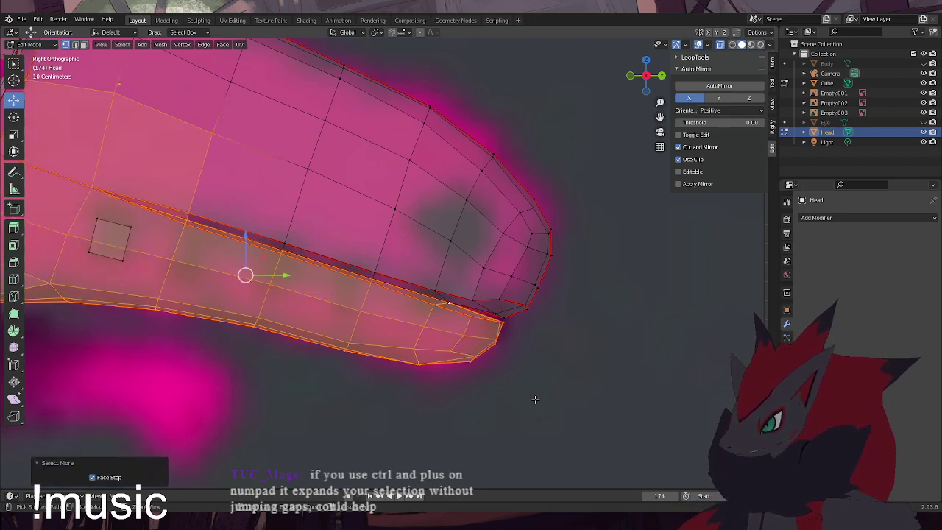
pyautogui.scroll(-2, 277, 188)
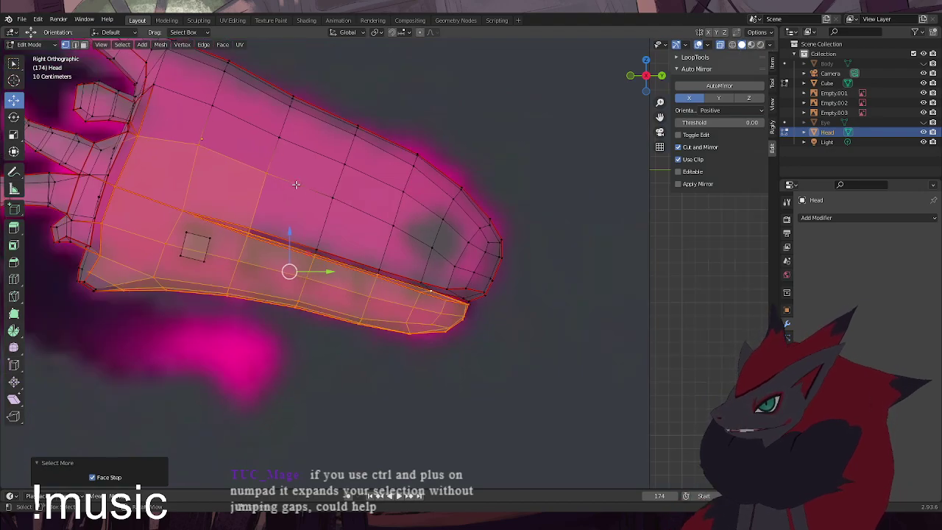
pyautogui.hotkey('ctrl', 'z')
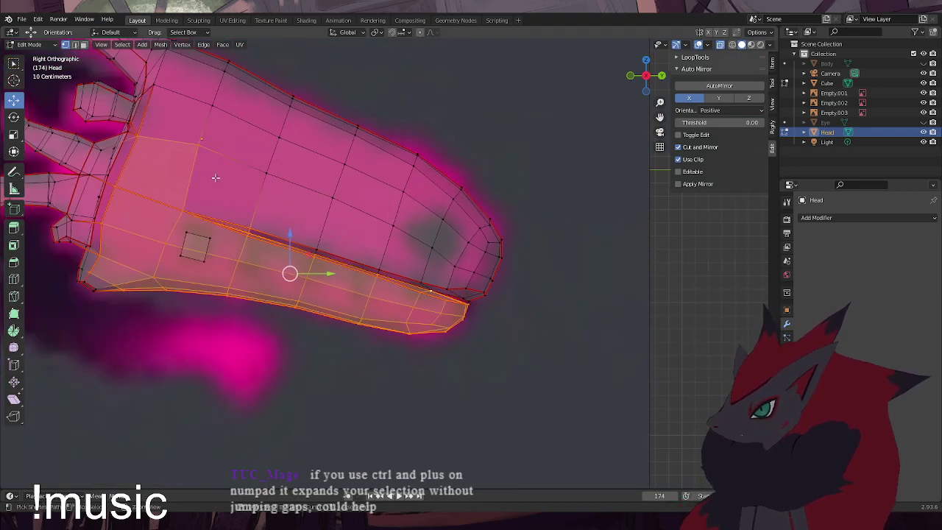
pyautogui.keyDown('ctrl'); pyautogui.moveTo(148, 225); pyautogui.dragTo(70, 105); pyautogui.keyUp('ctrl')
pyautogui.keyDown('ctrl'); pyautogui.moveTo(142, 331); pyautogui.dragTo(61, 164); pyautogui.keyUp('ctrl')
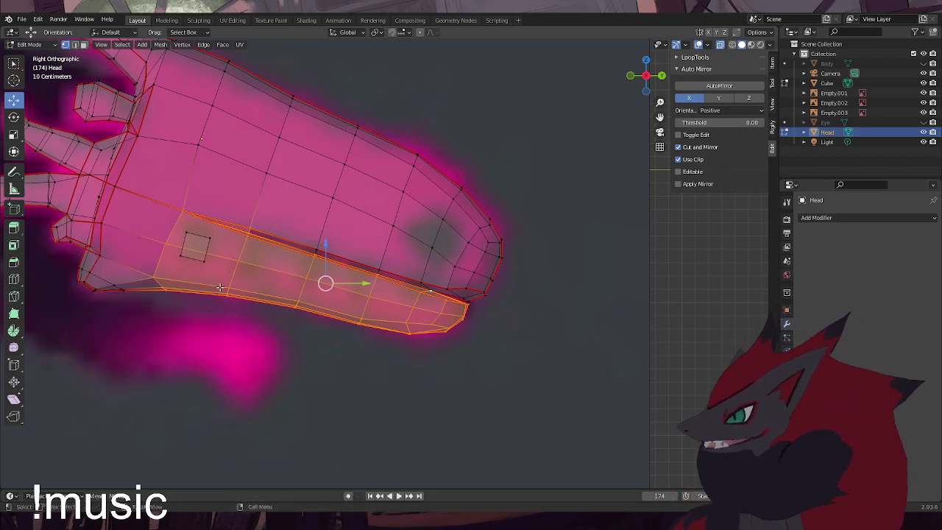
# Add a vertex group named Lower Jaw to the head mesh and assign the selected jaw vertices to it
pyautogui.moveTo(220, 287); pyautogui.dragTo(442, 275, button='middle')
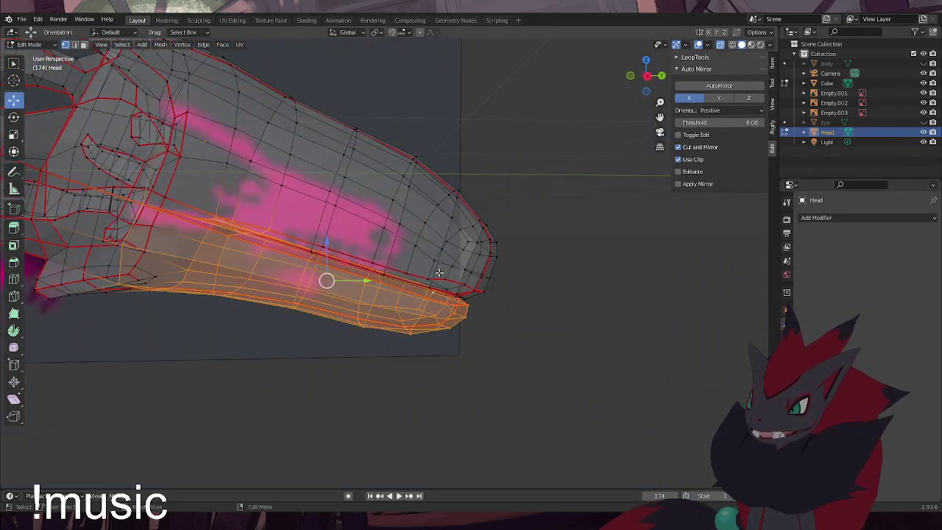
pyautogui.rightClick(585, 315)
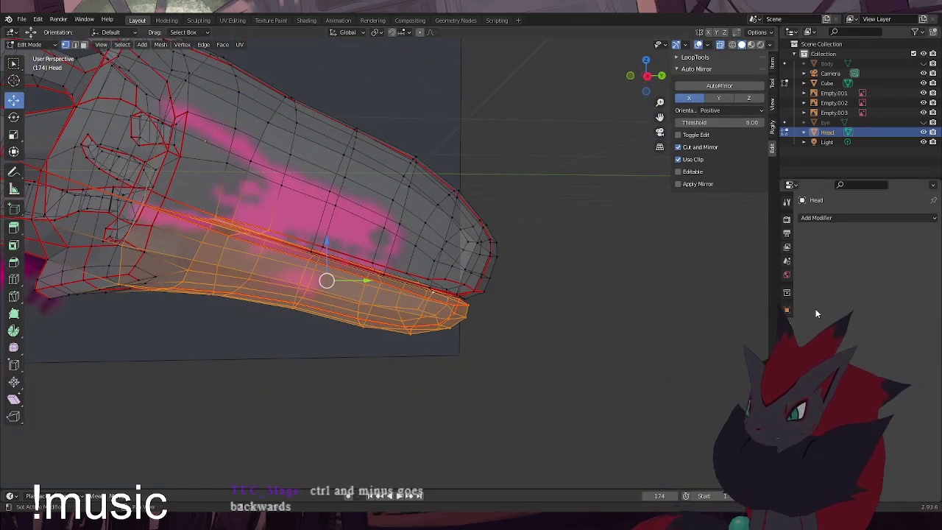
pyautogui.click(787, 338)
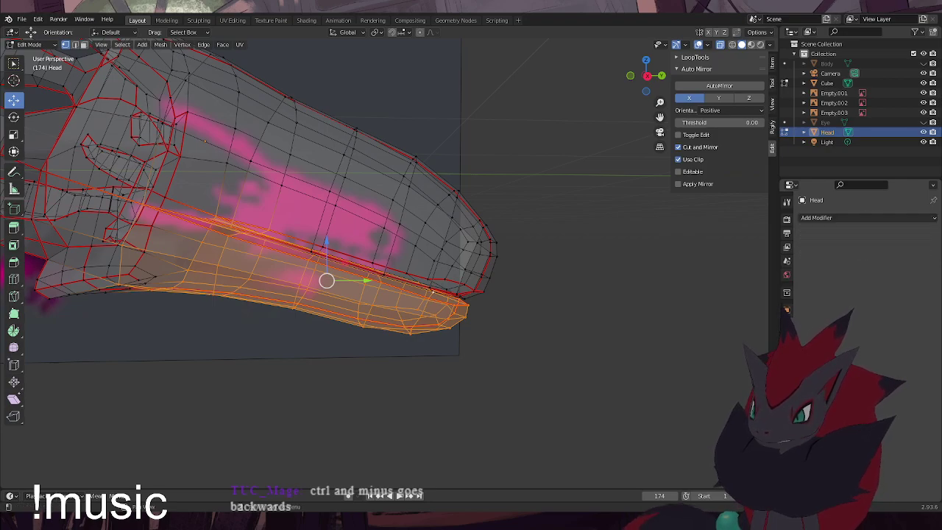
pyautogui.click(787, 310)
pyautogui.click(787, 352)
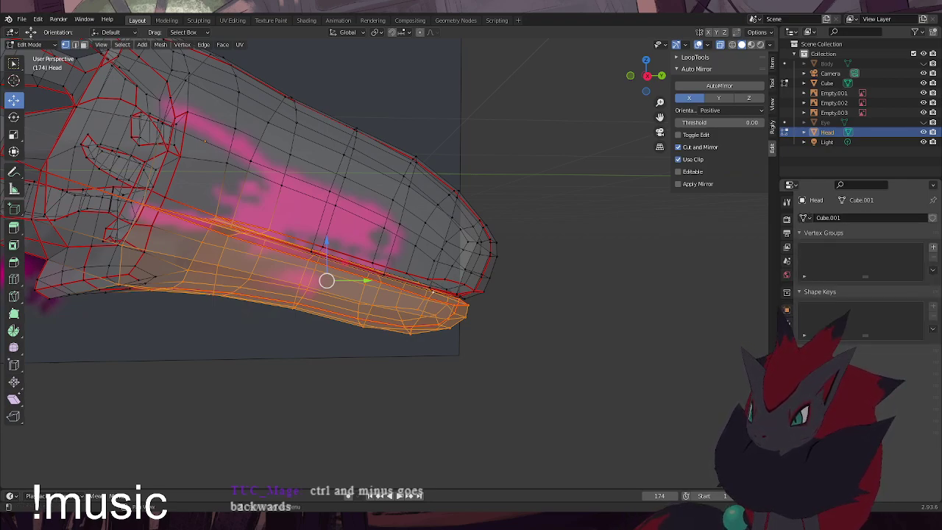
pyautogui.click(933, 248)
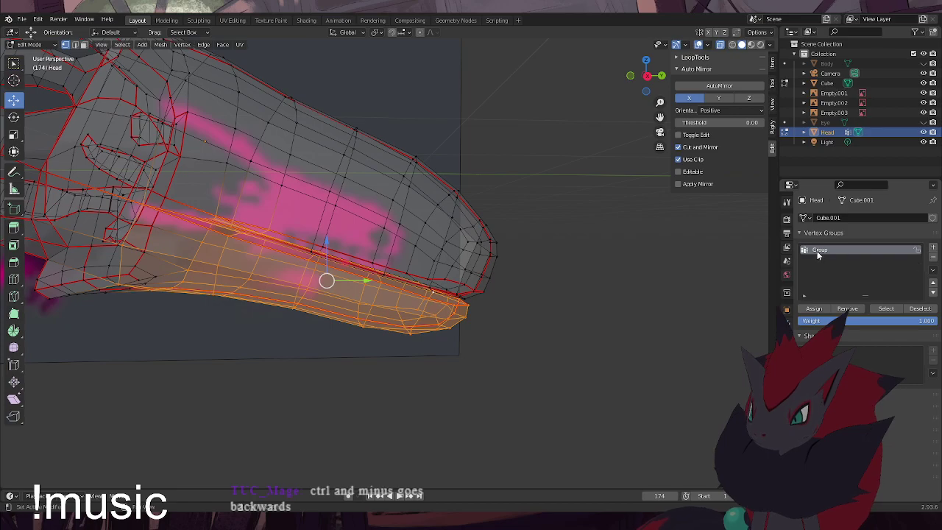
pyautogui.write('Lo')
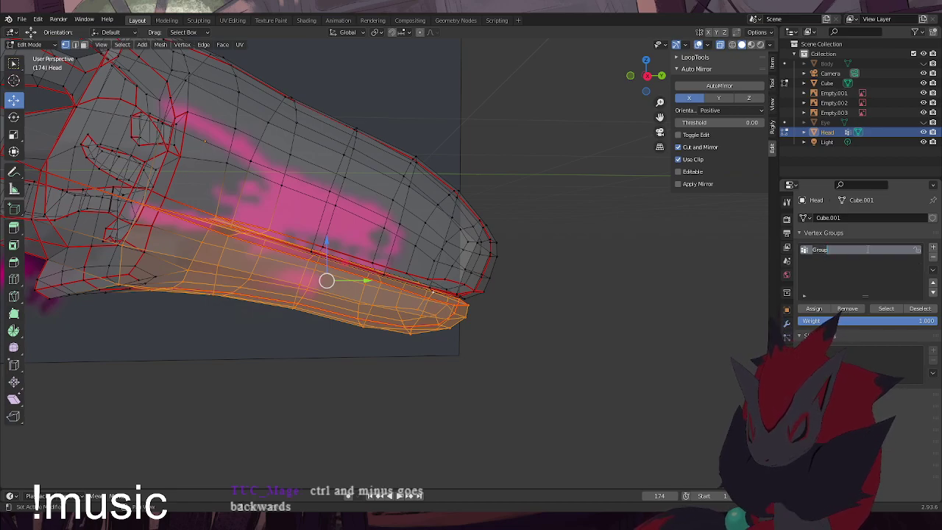
pyautogui.write('wer Jaw')
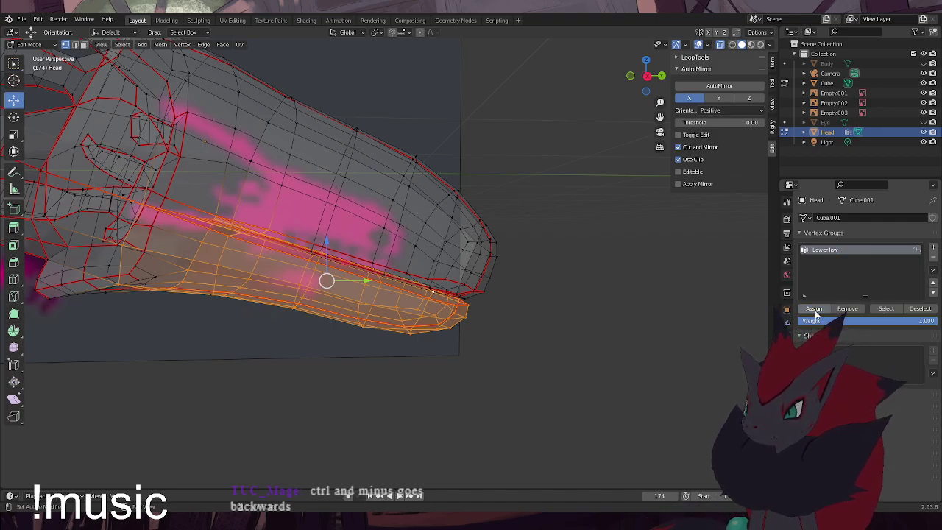
# Test the Lower Jaw vertex group by deselecting and reselecting its vertices
pyautogui.click(916, 308)
pyautogui.click(889, 308)
pyautogui.click(913, 310)
pyautogui.click(892, 309)
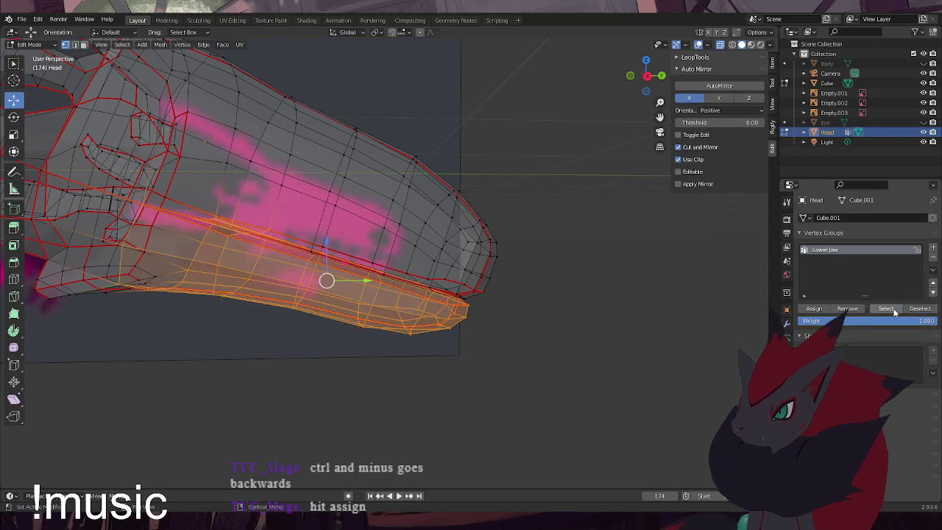
pyautogui.moveTo(574, 348)
pyautogui.mouseDown(button='middle')
pyautogui.moveTo(518, 343)
pyautogui.moveTo(566, 351)
pyautogui.mouseUp(button='middle')
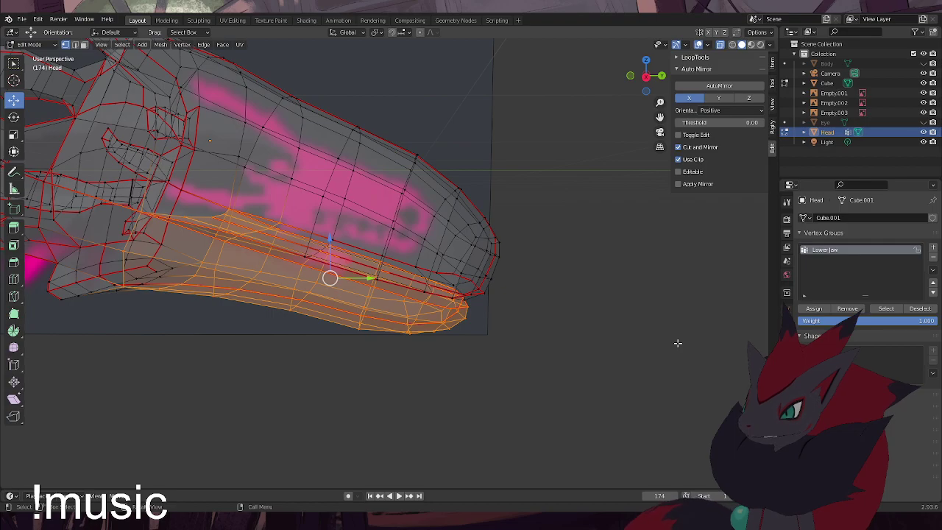
# Try to hide the Lower Jaw vertex group through its entry under the Head object in the outliner
pyautogui.rightClick(831, 253)
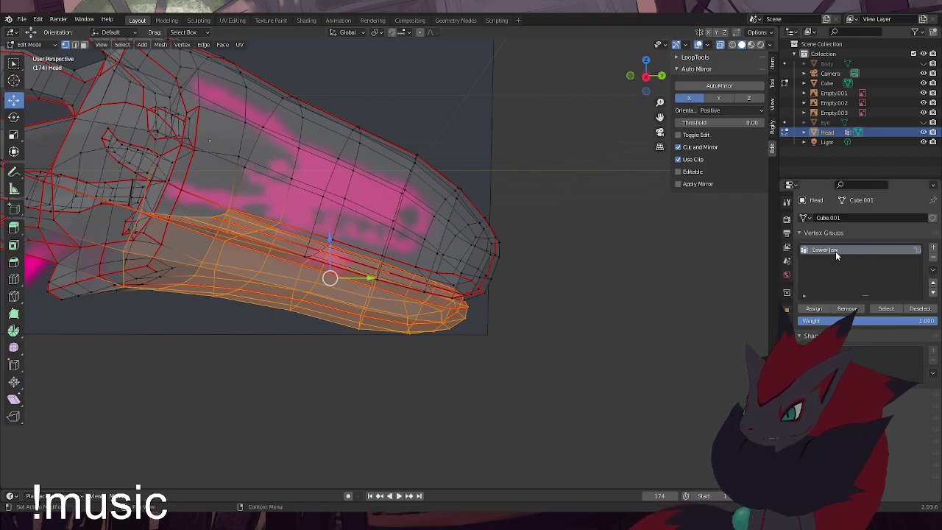
pyautogui.rightClick(836, 251)
pyautogui.press('Escape')
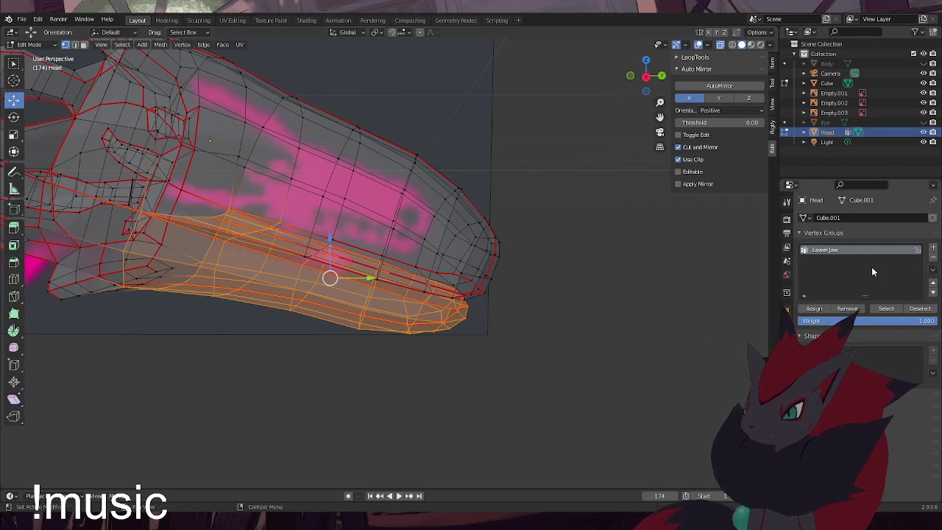
pyautogui.click(805, 132)
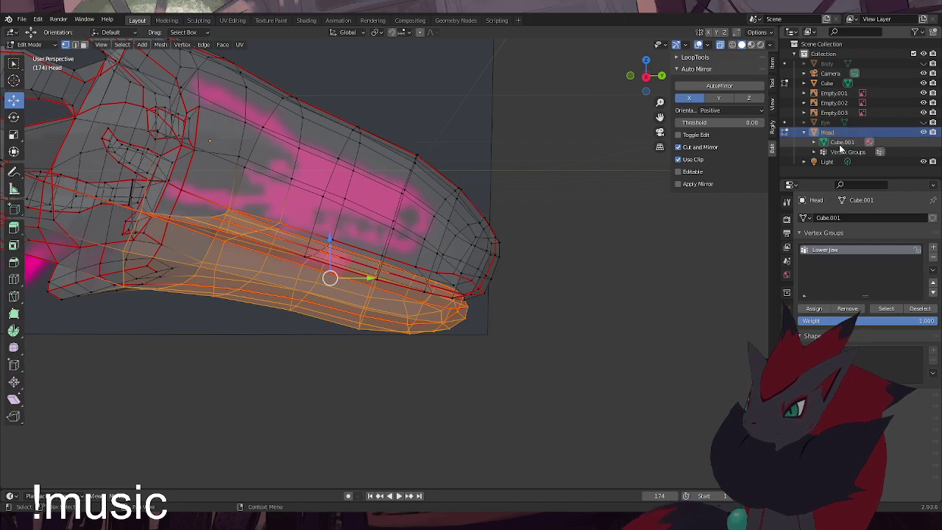
pyautogui.click(815, 151)
pyautogui.click(840, 162)
pyautogui.rightClick(854, 163)
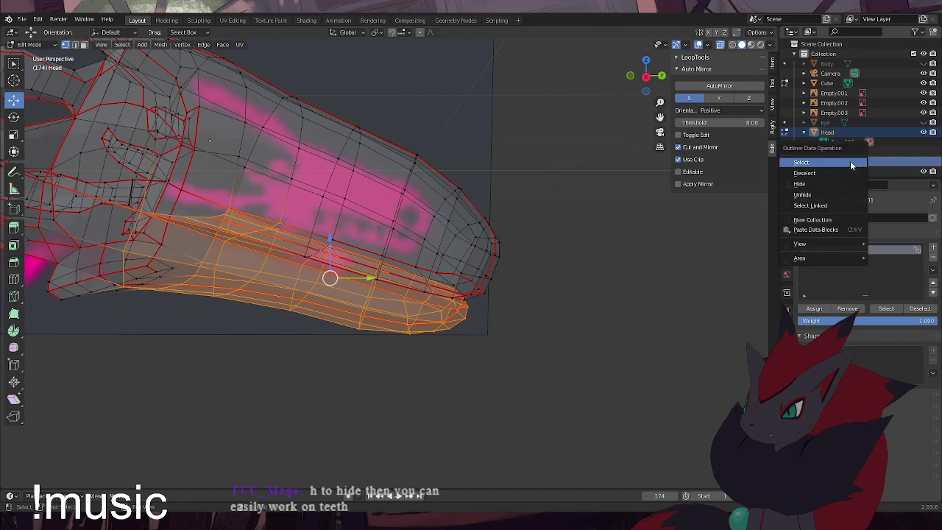
pyautogui.click(808, 183)
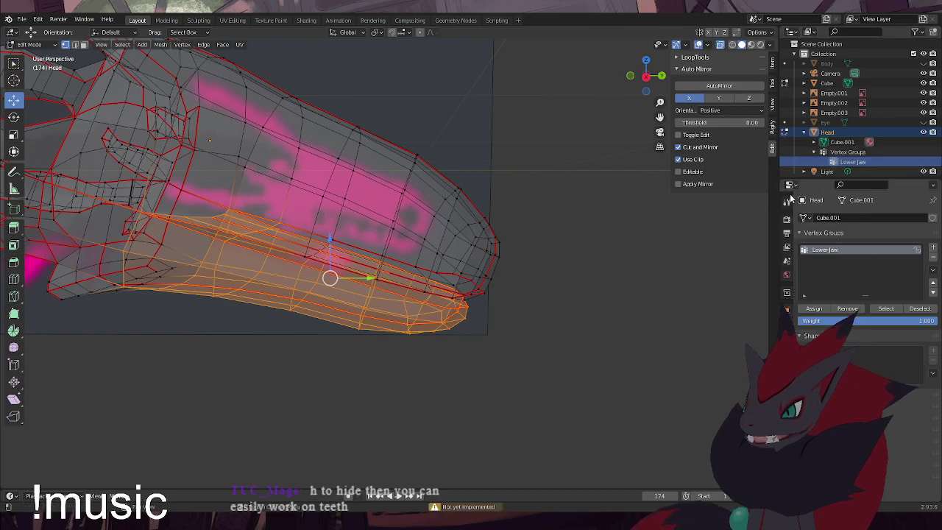
pyautogui.press('h')
pyautogui.rightClick(848, 162)
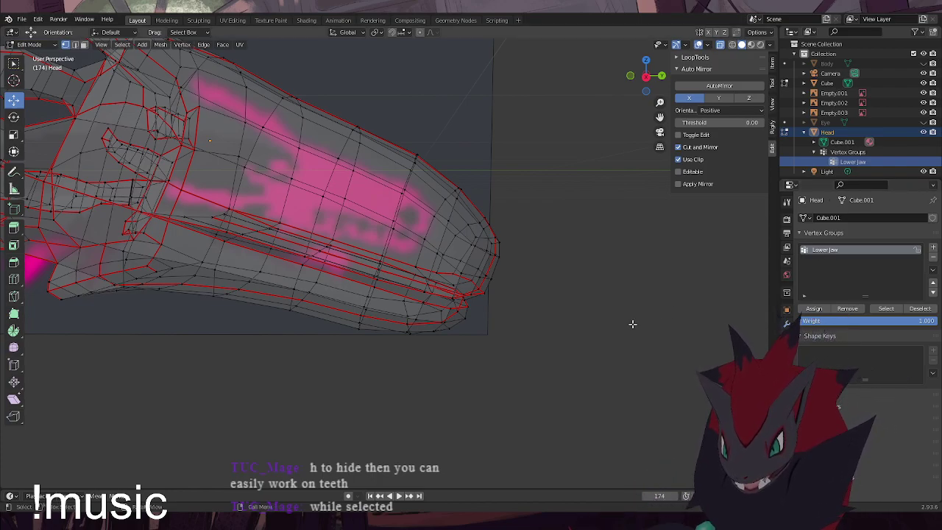
# Select the Lower Jaw group's vertices, hide them to inspect the upper head, and reveal them again
pyautogui.click(887, 309)
pyautogui.press('h')
pyautogui.moveTo(553, 407); pyautogui.dragTo(565, 391, button='middle')
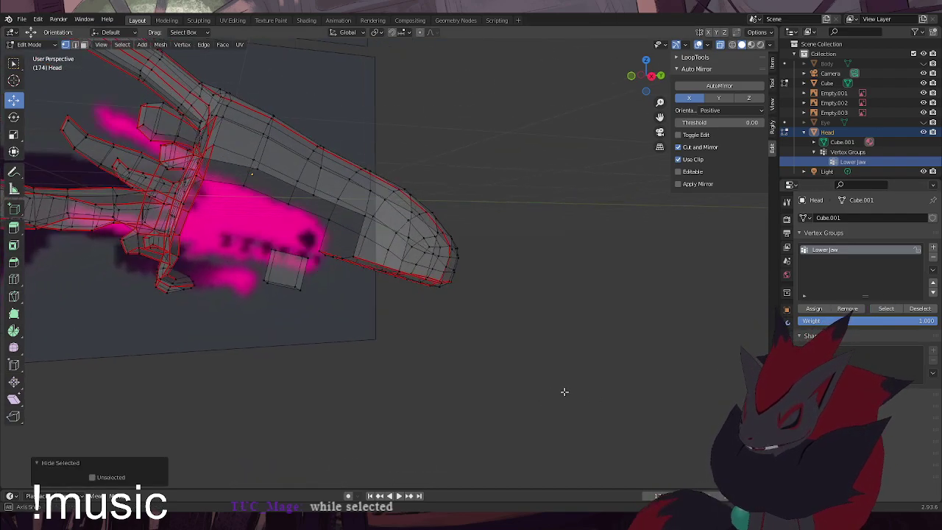
pyautogui.hotkey('alt', 'h')
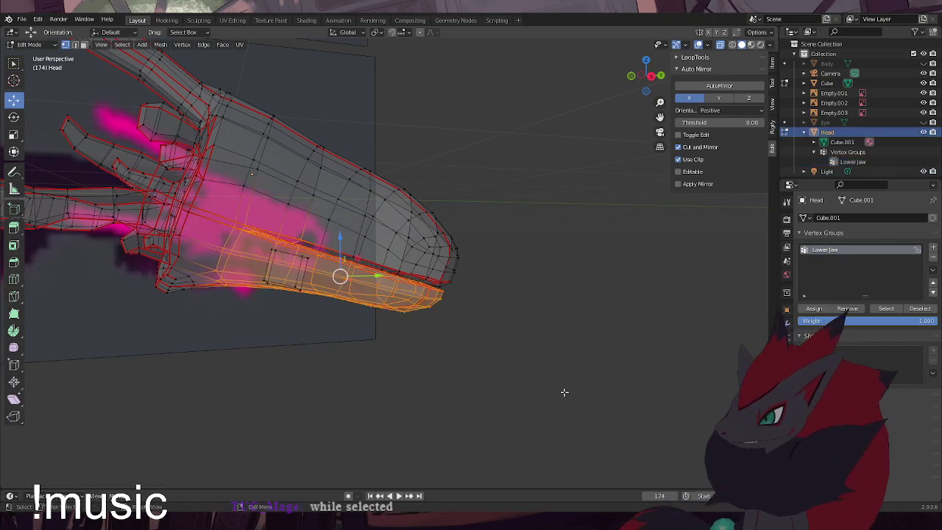
pyautogui.moveTo(473, 379); pyautogui.dragTo(468, 358, button='middle')
pyautogui.scroll(2, 395, 310)
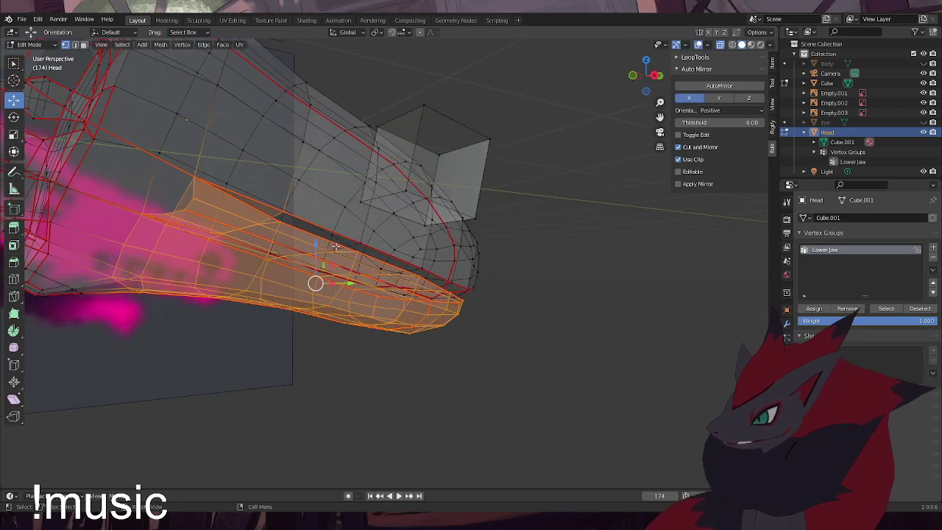
pyautogui.keyDown('alt'); pyautogui.click(286, 211); pyautogui.keyUp('alt')
pyautogui.hotkey('ctrl', 'z')
pyautogui.moveTo(349, 233); pyautogui.dragTo(304, 266, button='middle')
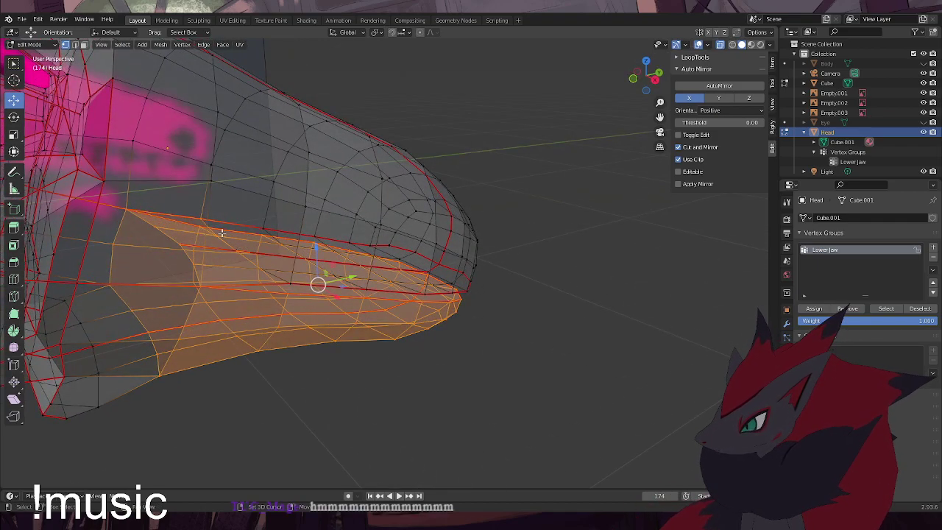
# Delete the Lower Jaw vertex group and add a new vertex group to the head mesh in its place
pyautogui.moveTo(223, 232); pyautogui.dragTo(225, 244, button='middle')
pyautogui.moveTo(296, 204); pyautogui.dragTo(287, 212, button='middle')
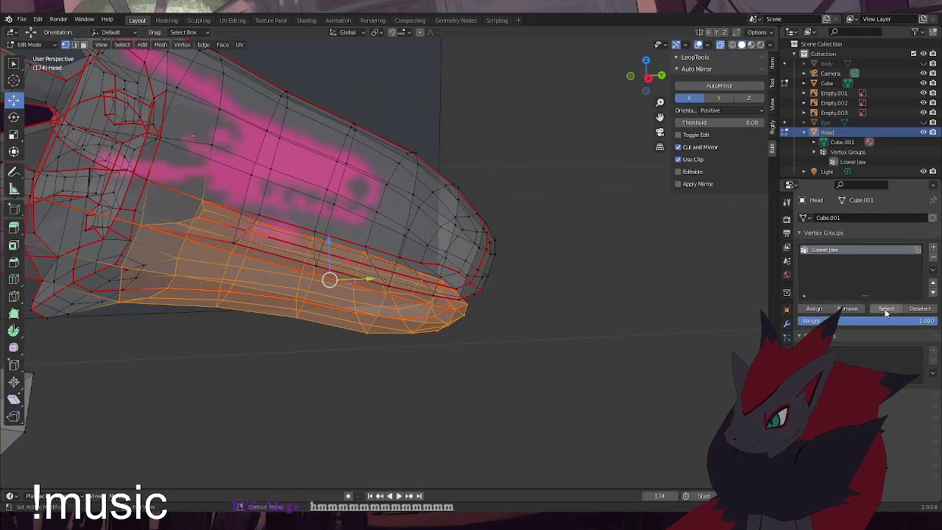
pyautogui.click(934, 258)
pyautogui.click(933, 248)
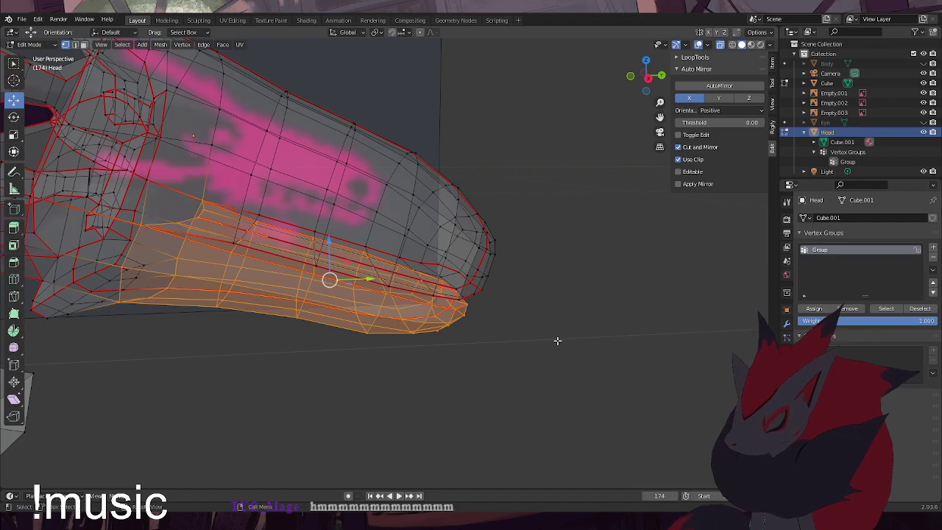
# Lasso-deselect the rear vertices of the lower jaw so only its front section stays selected
pyautogui.press('h')
pyautogui.hotkey('alt', 'h')
pyautogui.moveTo(551, 341); pyautogui.dragTo(173, 282, button='middle')
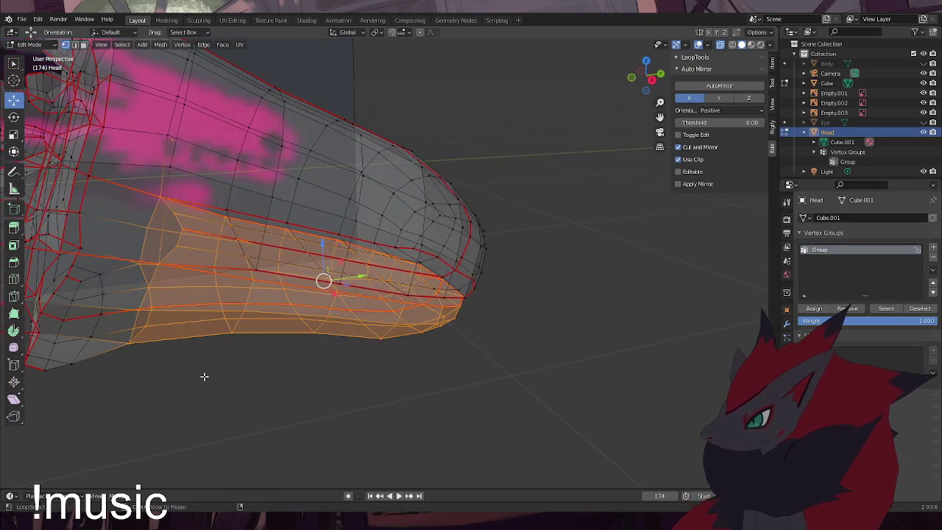
pyautogui.moveTo(133, 174); pyautogui.dragTo(189, 321)
pyautogui.hotkey('ctrl', 'z')
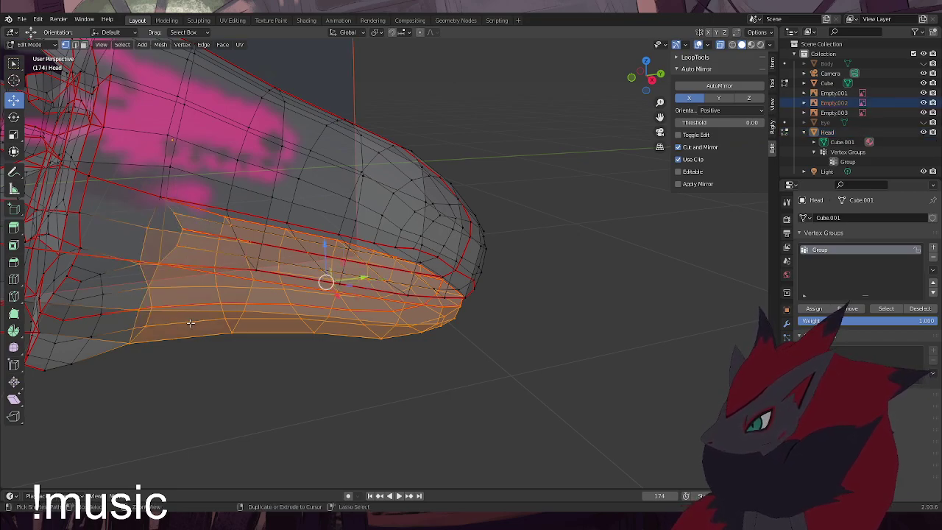
pyautogui.keyDown('ctrl'); pyautogui.moveTo(139, 168); pyautogui.dragTo(219, 353); pyautogui.keyUp('ctrl')
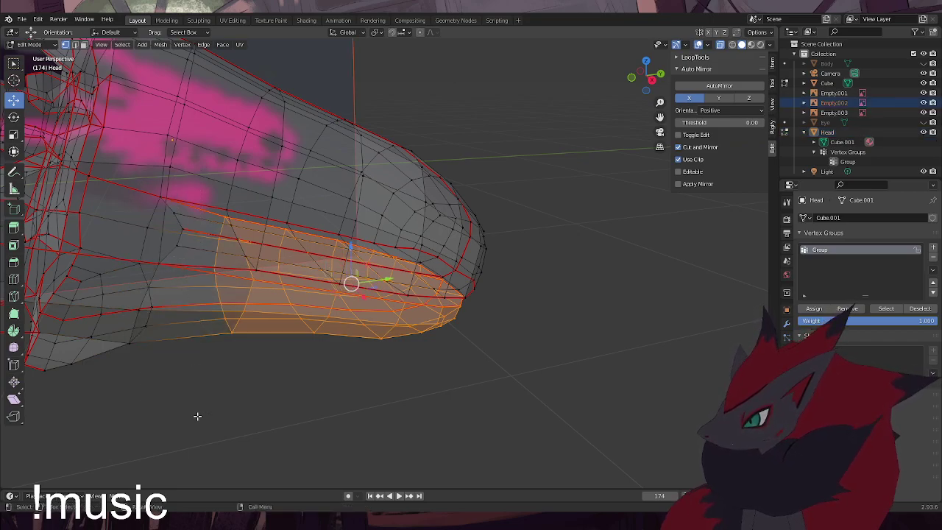
pyautogui.moveTo(332, 252); pyautogui.dragTo(486, 394, button='middle')
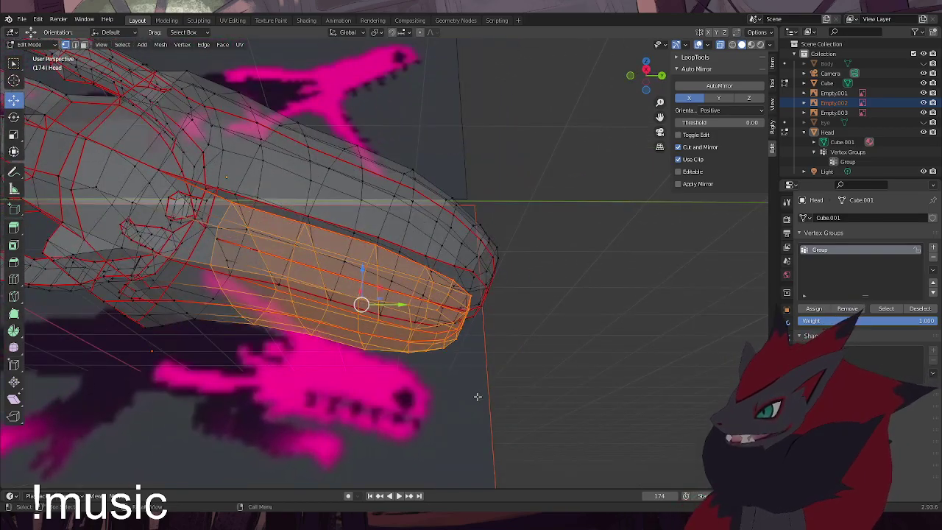
# Assign the selected front lower-jaw vertices to the new vertex group
pyautogui.click(469, 408)
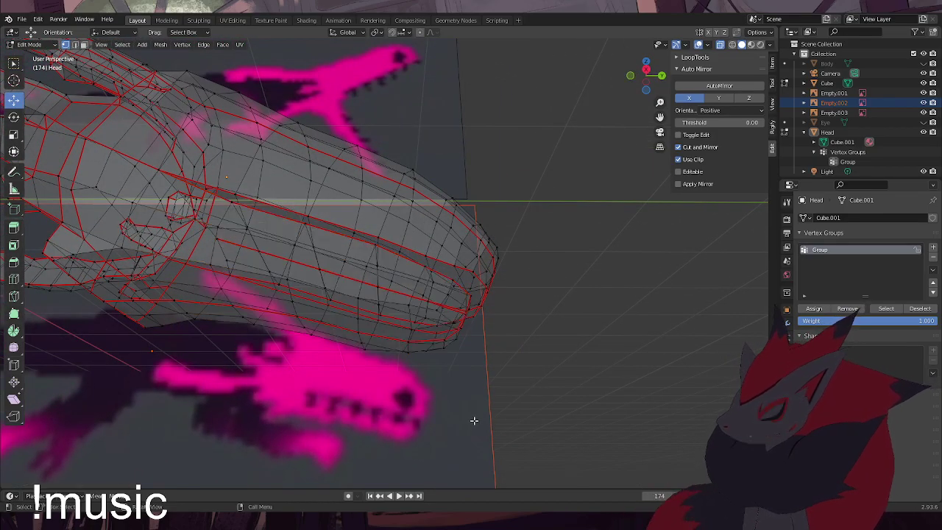
pyautogui.hotkey('ctrl', 'z')
pyautogui.moveTo(483, 424); pyautogui.dragTo(560, 422, button='middle')
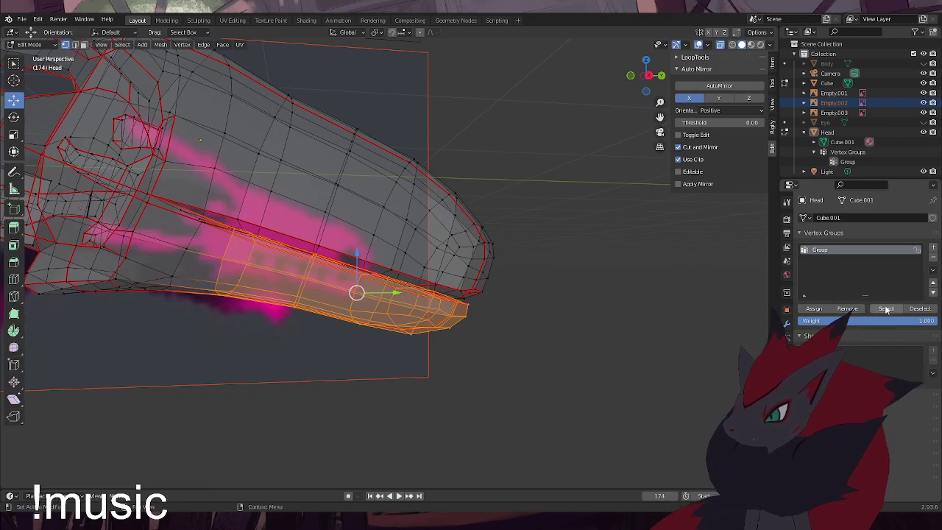
pyautogui.click(853, 309)
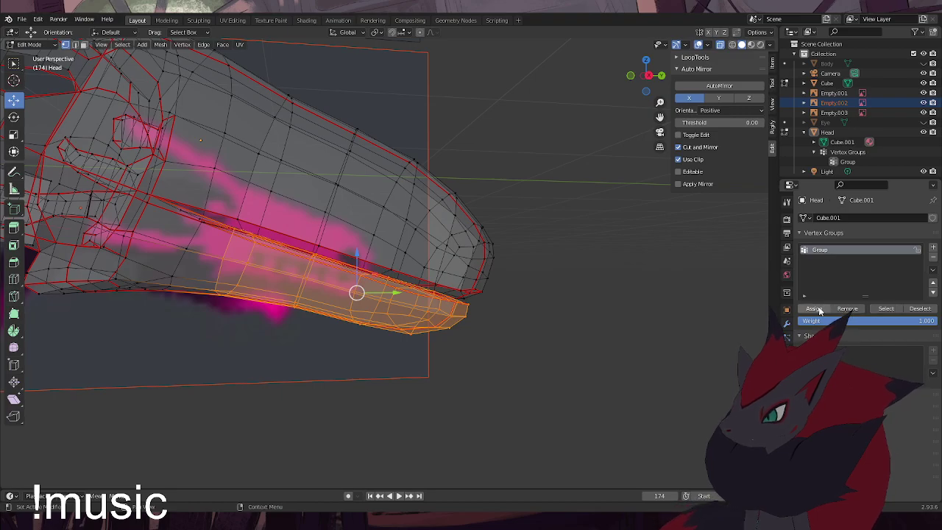
# Deselect and reselect the new vertex group's vertices, then hide them to expose the upper jaw
pyautogui.click(917, 310)
pyautogui.click(888, 311)
pyautogui.press('h')
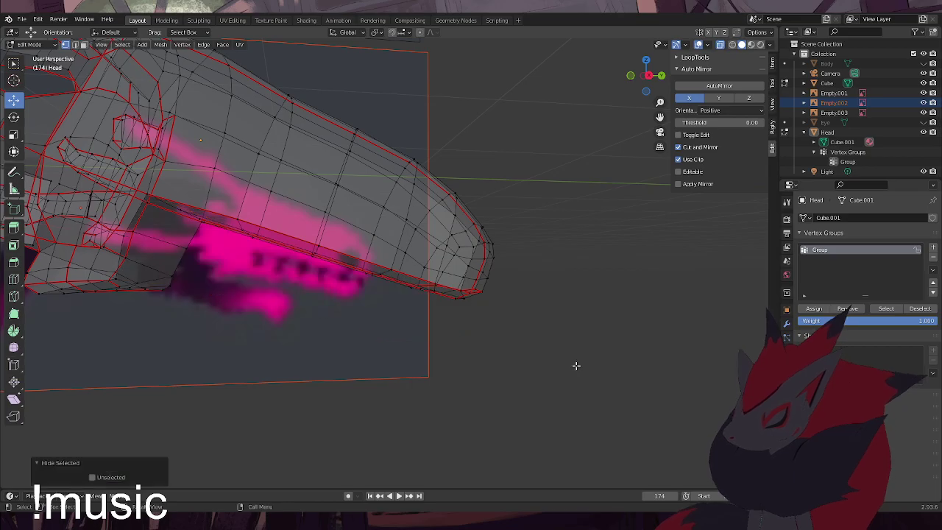
pyautogui.moveTo(538, 364); pyautogui.dragTo(691, 326, button='middle')
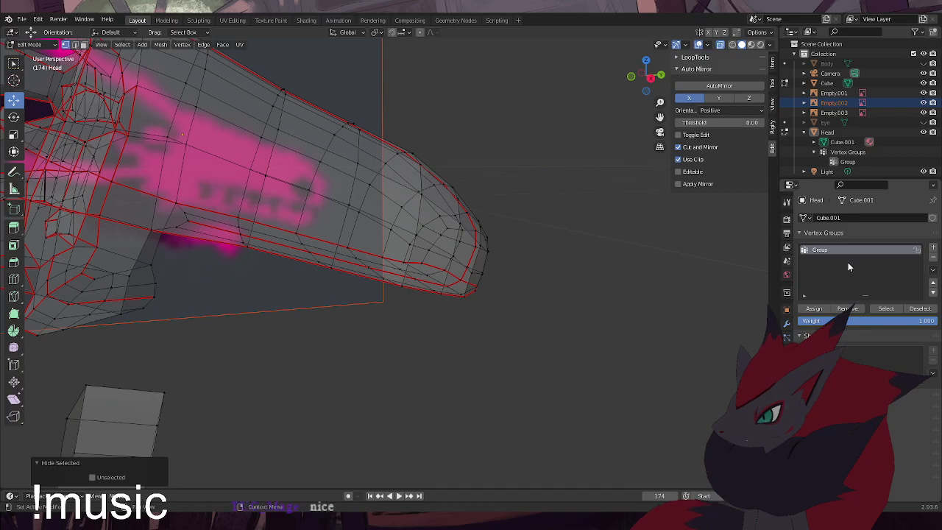
pyautogui.moveTo(501, 366); pyautogui.dragTo(236, 291, button='middle')
# Try to hide the new vertex group through its outliner entry, and make all hidden objects visible again
pyautogui.click(848, 162)
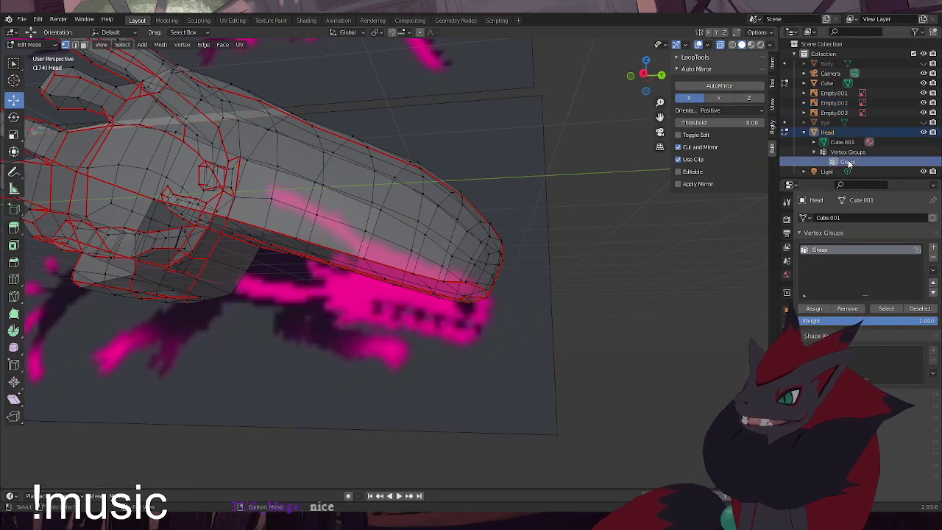
pyautogui.press('h')
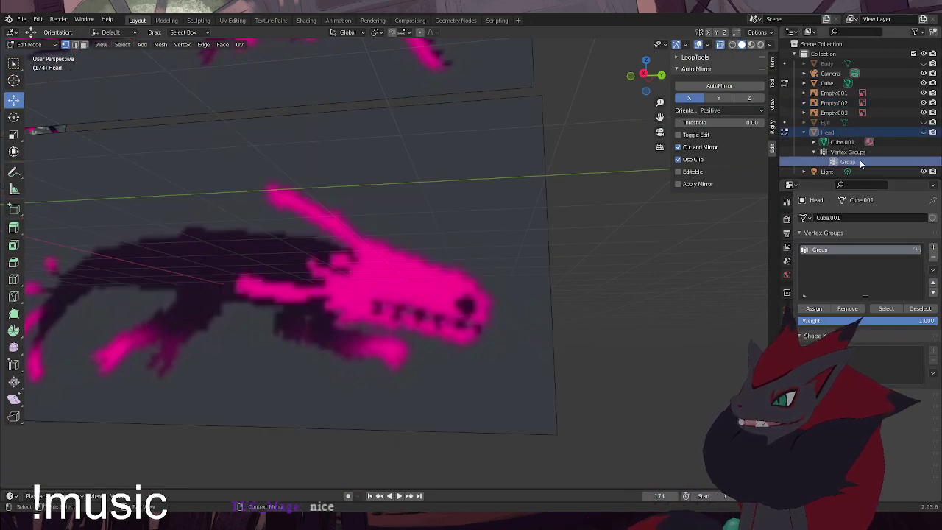
pyautogui.click(924, 132)
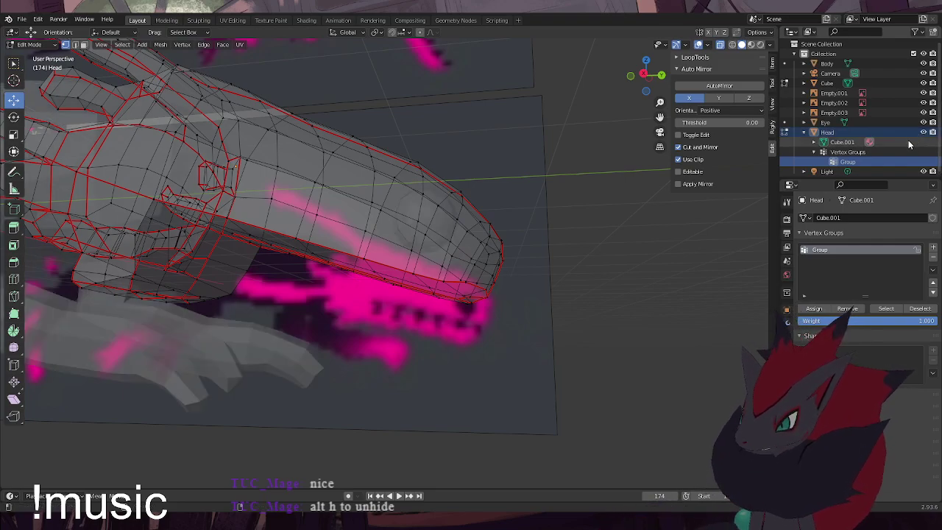
pyautogui.hotkey('alt', 'h')
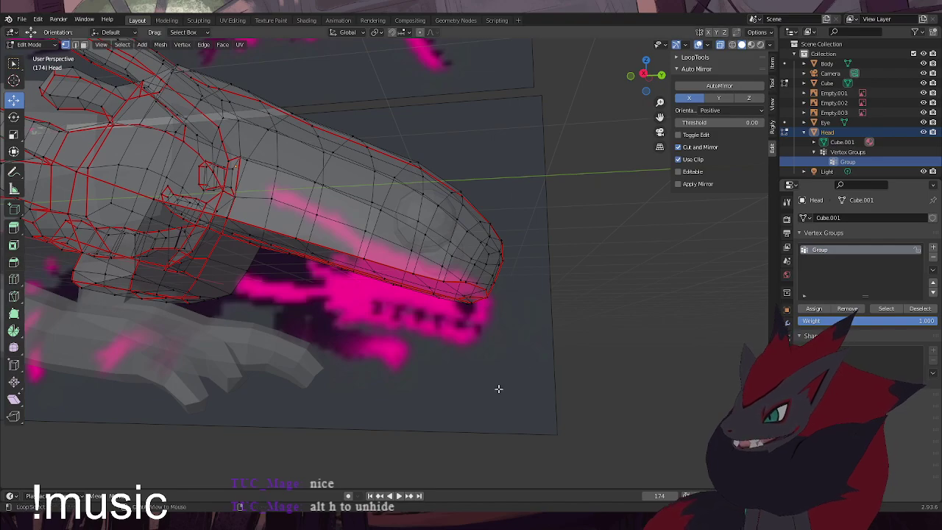
pyautogui.hotkey('alt', 'h')
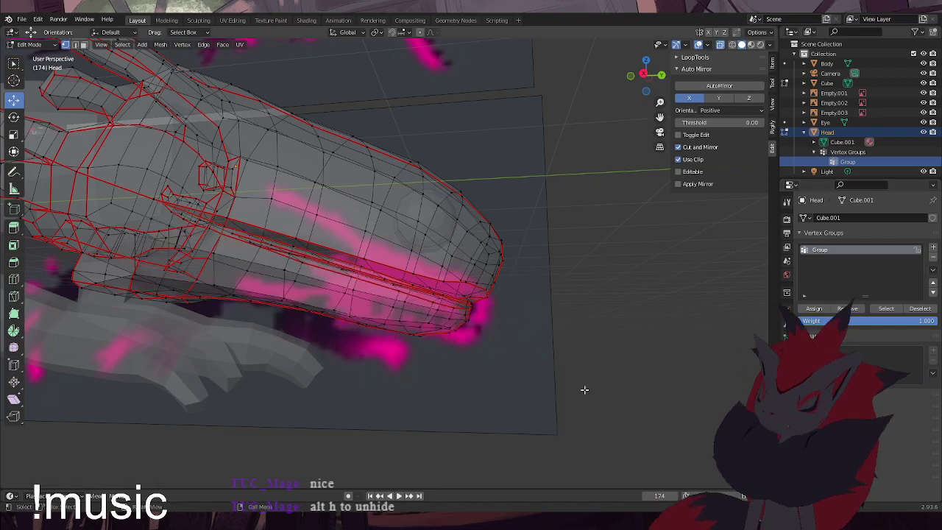
pyautogui.hotkey('ctrl', 'z')
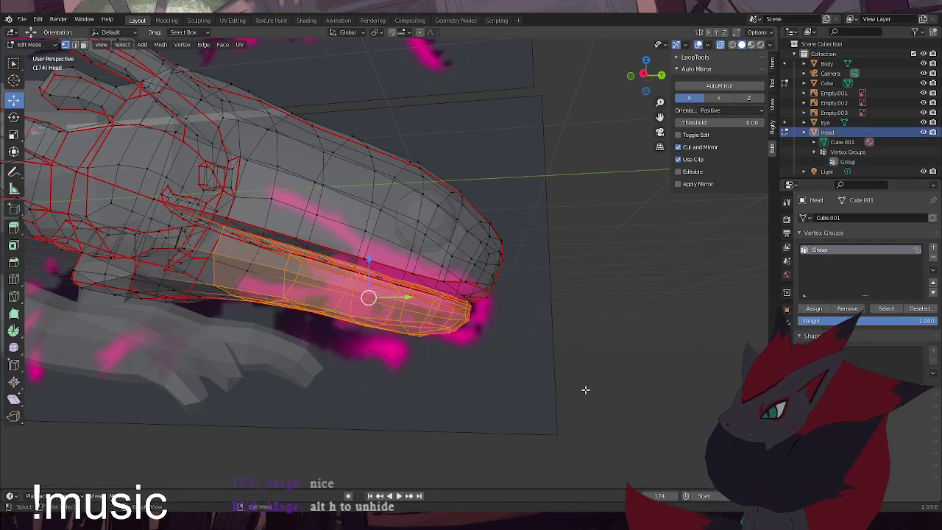
pyautogui.hotkey('ctrl', 'z')
# Delete the small stray cube beside the head from the head mesh and return to the right orthographic view
pyautogui.press('KP_3')
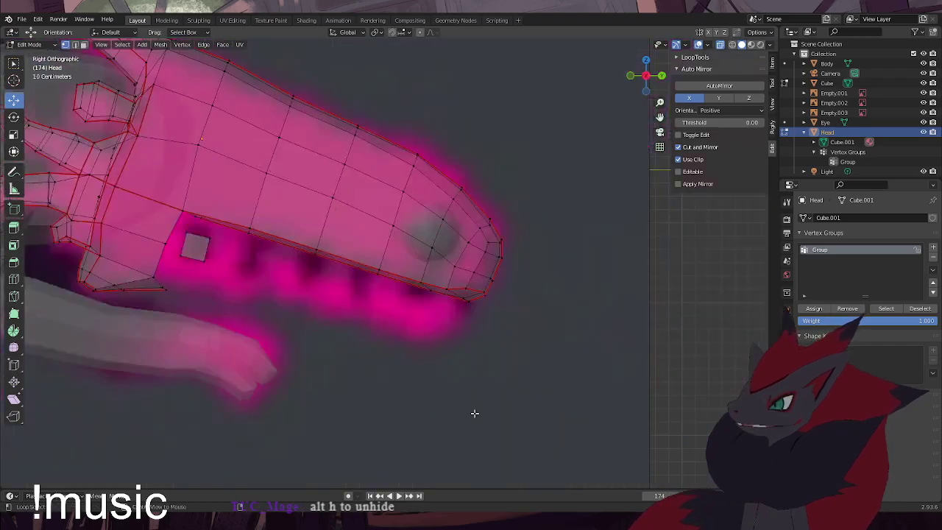
pyautogui.moveTo(316, 353); pyautogui.dragTo(206, 346, button='middle')
pyautogui.moveTo(156, 312); pyautogui.dragTo(100, 220)
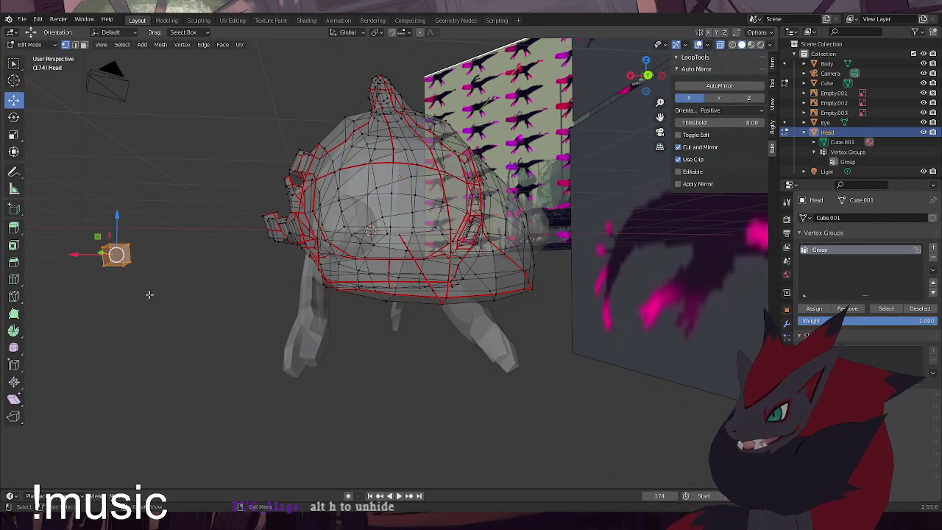
pyautogui.press('x')
pyautogui.click(314, 303)
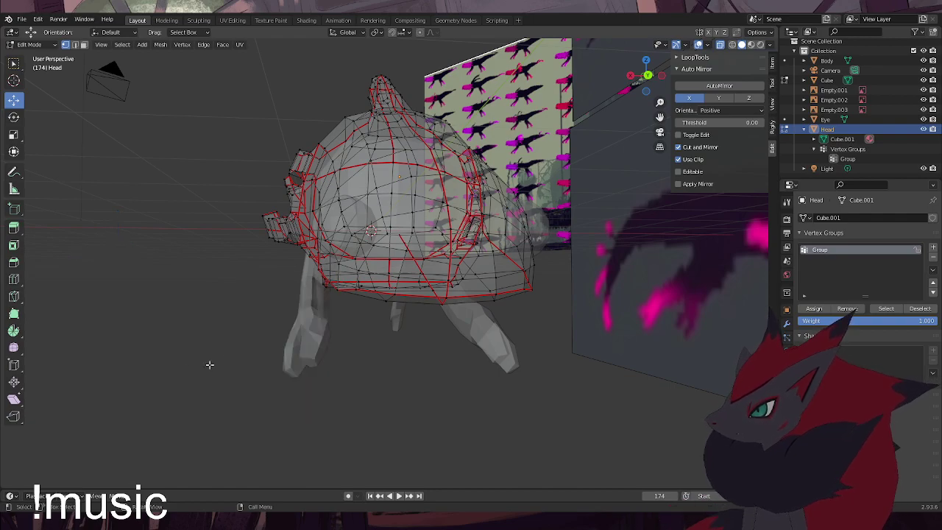
pyautogui.press('KP_3')
pyautogui.scroll(5, 341, 358)
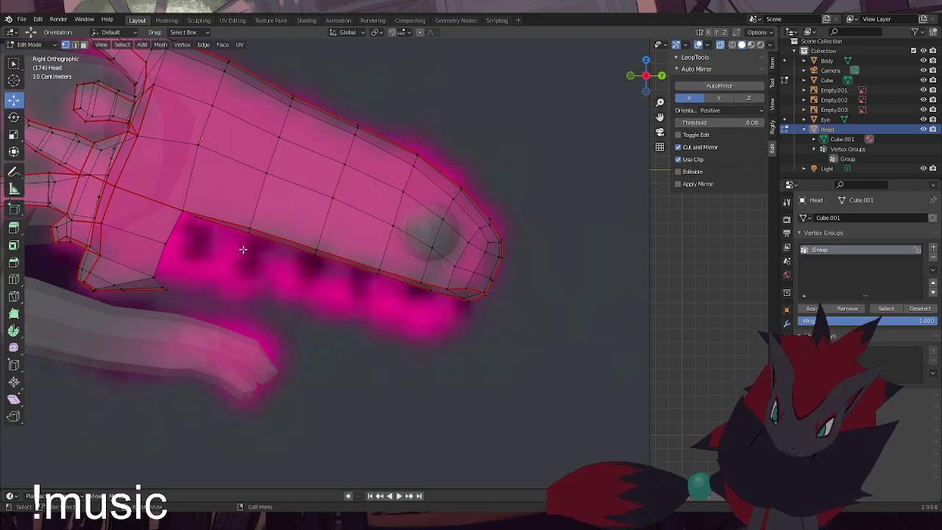
# In Object Mode, try to hide the Head's vertex group through its outliner entry, and reveal the head again
pyautogui.click(29, 44)
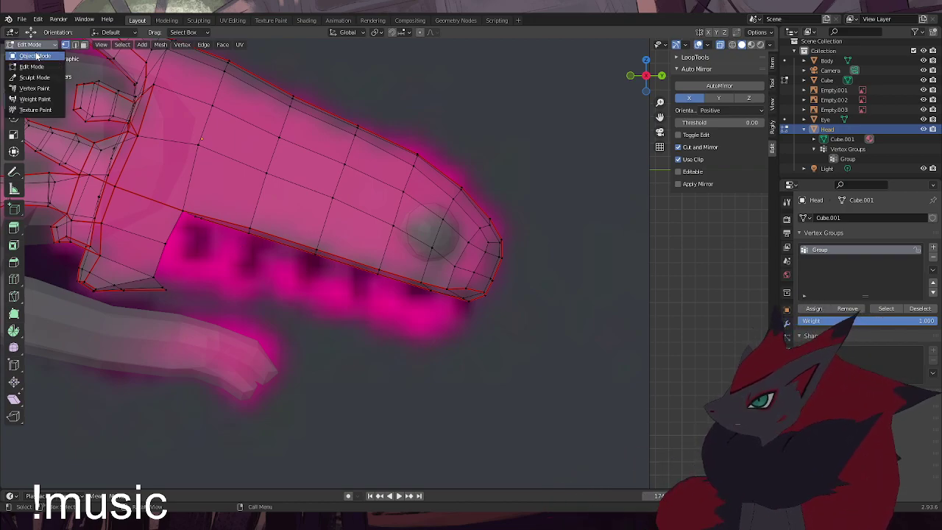
pyautogui.click(41, 35)
pyautogui.click(450, 283)
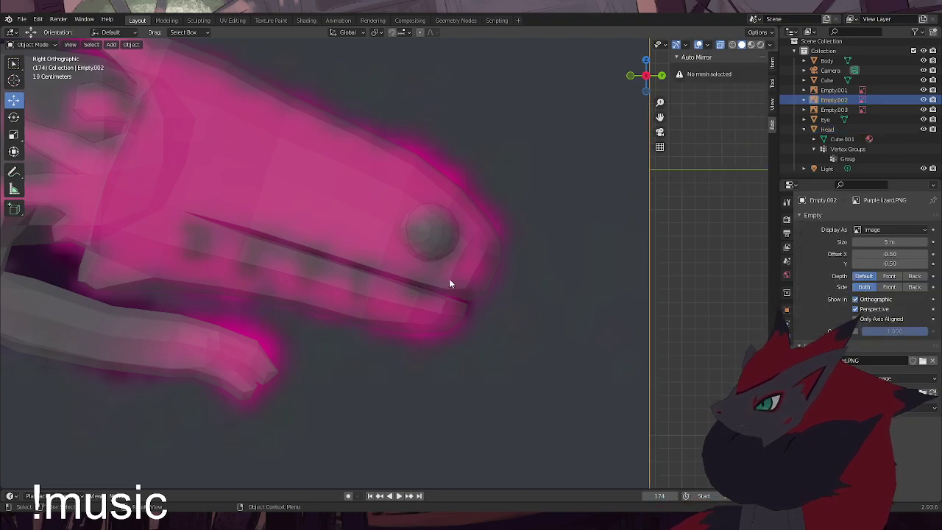
pyautogui.click(328, 209)
pyautogui.click(851, 149)
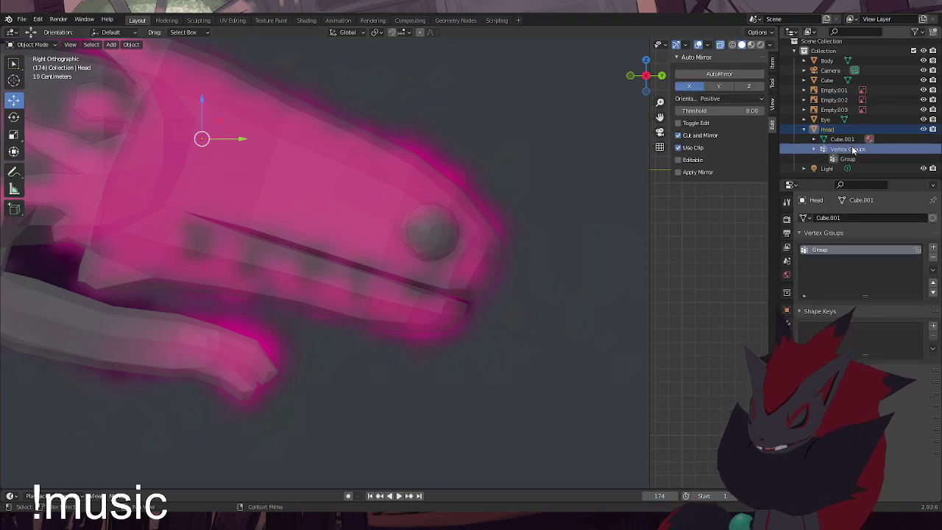
pyautogui.click(841, 159)
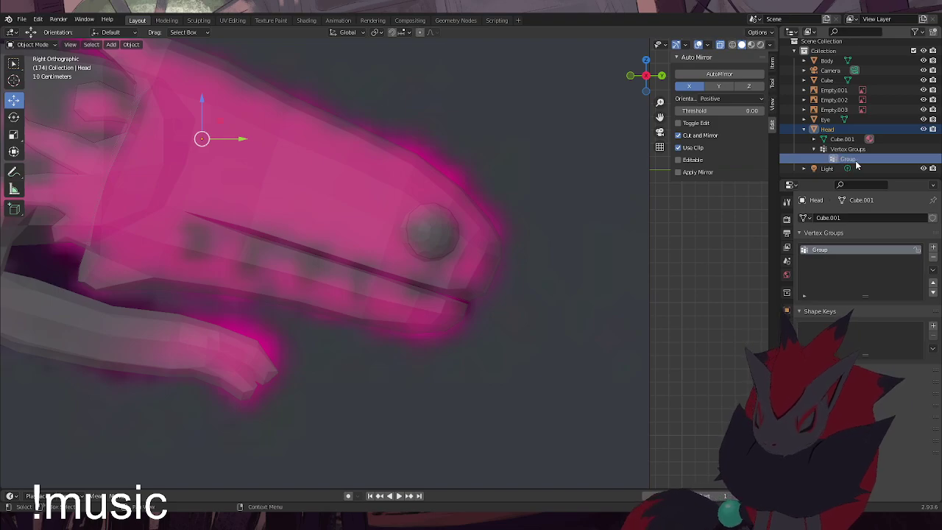
pyautogui.press('h')
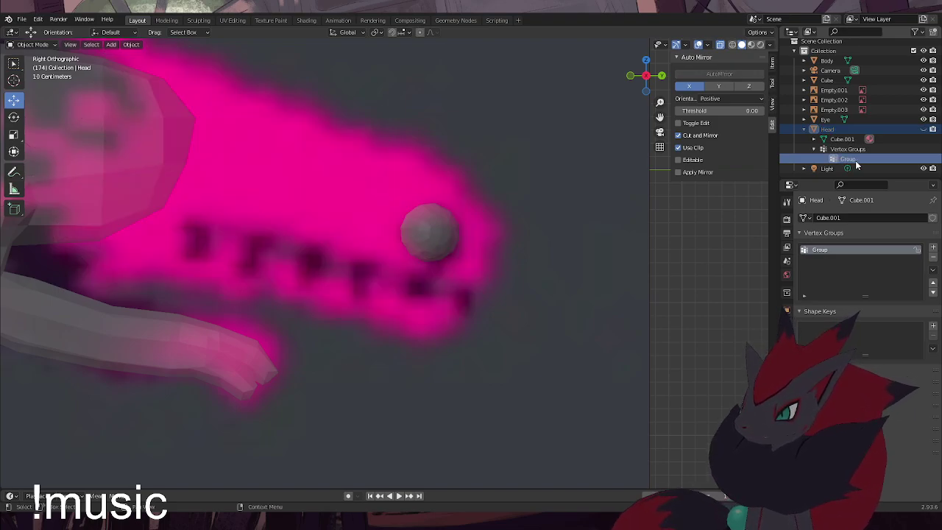
pyautogui.hotkey('alt', 'h')
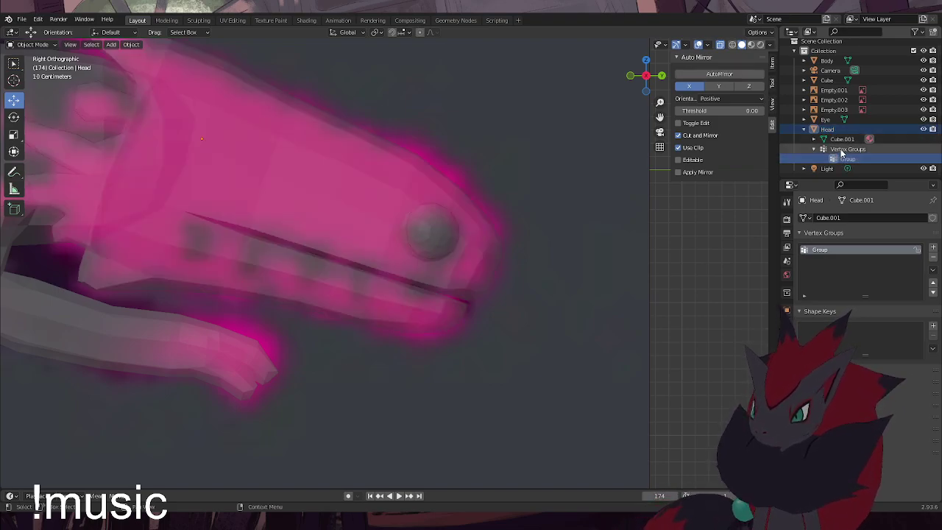
# Try the context options of the Head's vertex group entries in the outliner
pyautogui.rightClick(842, 154)
pyautogui.click(841, 149)
pyautogui.click(839, 159)
pyautogui.rightClick(841, 157)
pyautogui.click(840, 155)
pyautogui.click(531, 272)
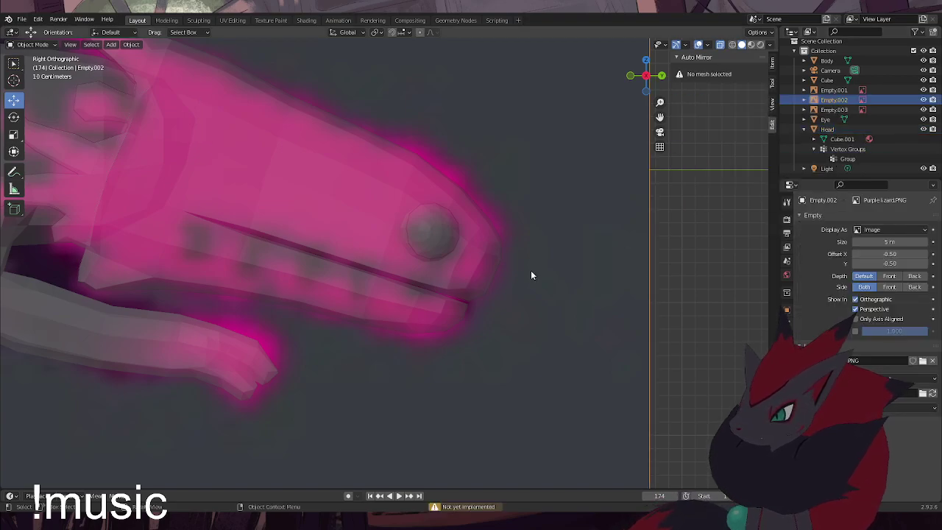
# Check the head in Sculpt Mode and return it to Edit Mode
pyautogui.click(375, 263)
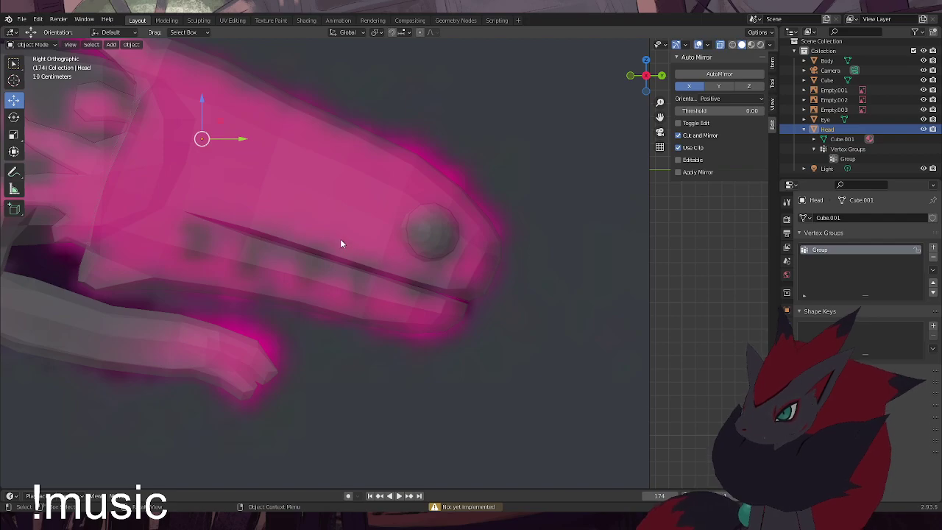
pyautogui.click(31, 44)
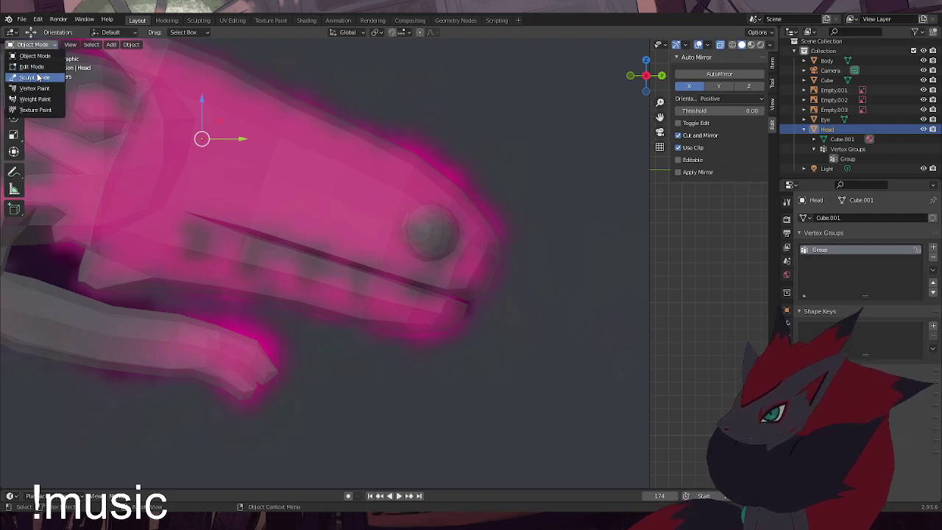
pyautogui.click(33, 76)
pyautogui.click(31, 44)
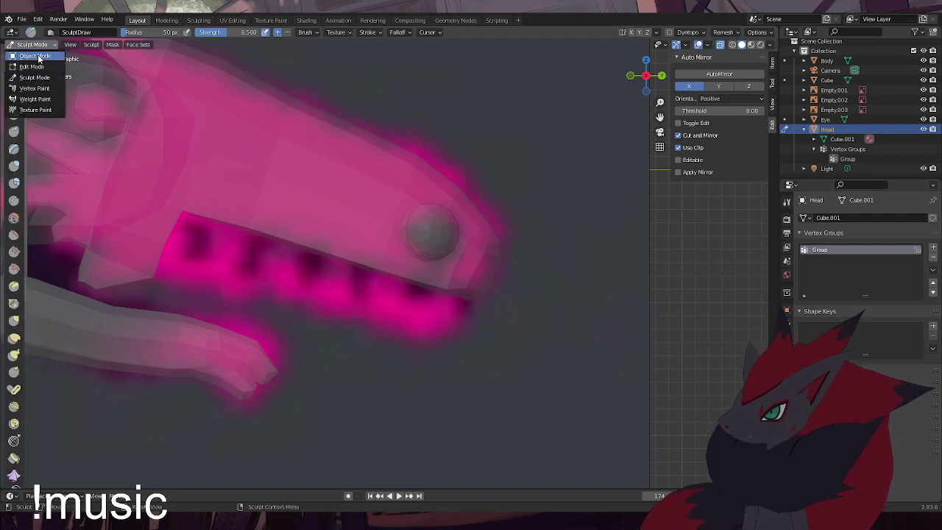
pyautogui.click(33, 65)
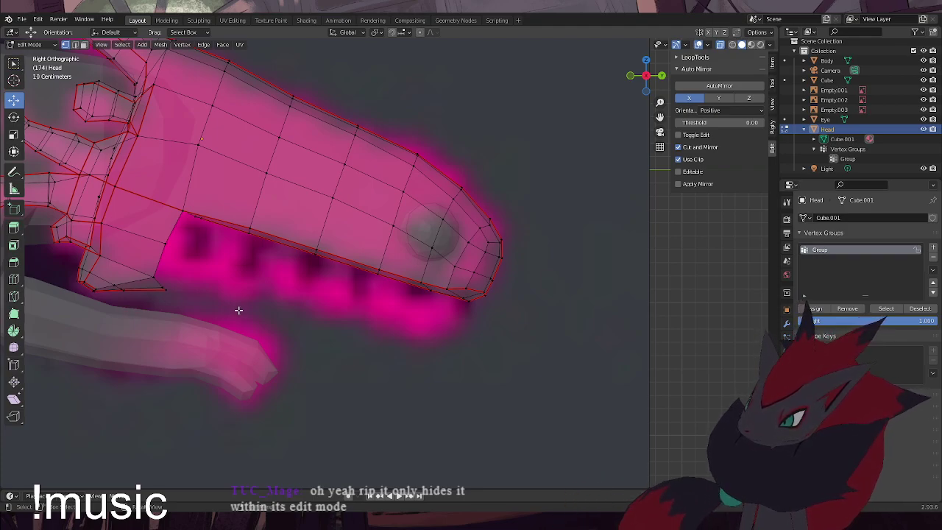
# Add a 2 m cube to the head mesh, rotate it 12.6° in the side view, and scale it to 0.184
pyautogui.click(142, 45)
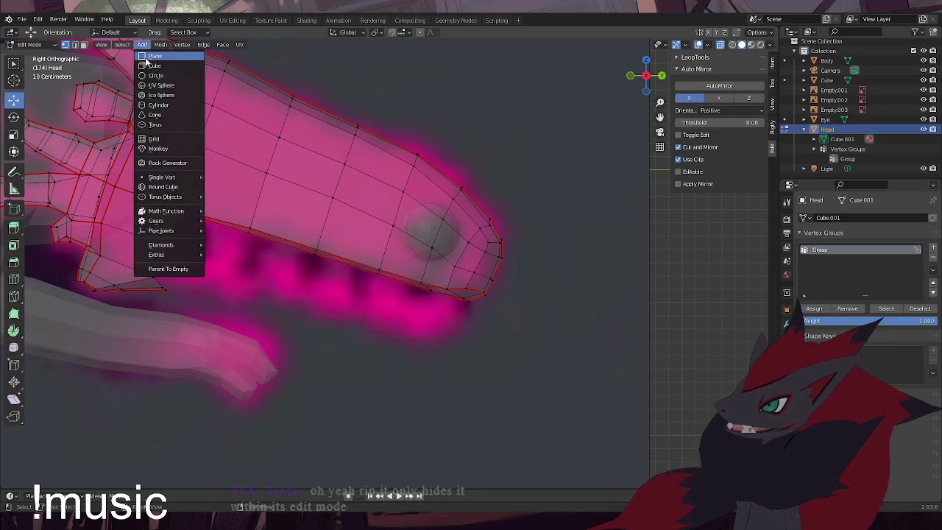
pyautogui.click(155, 65)
pyautogui.scroll(-3, 322, 334)
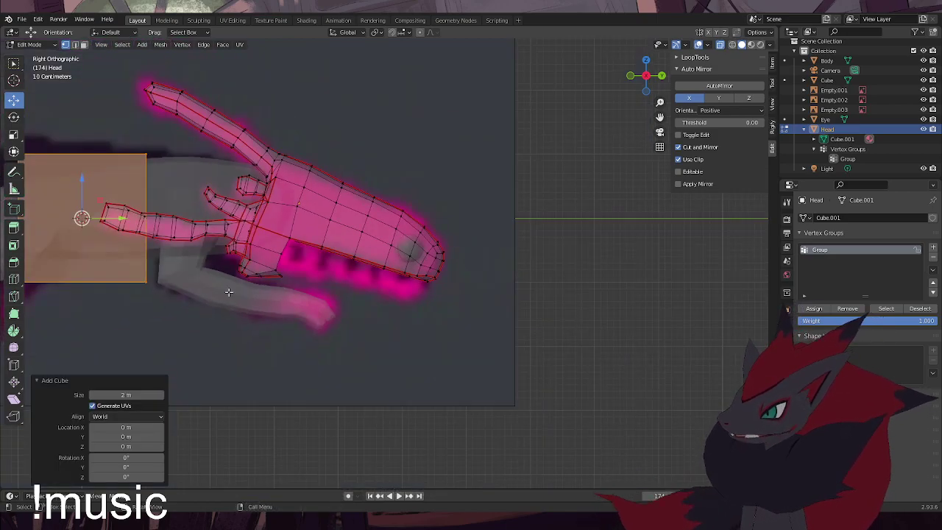
pyautogui.scroll(-2, 224, 291)
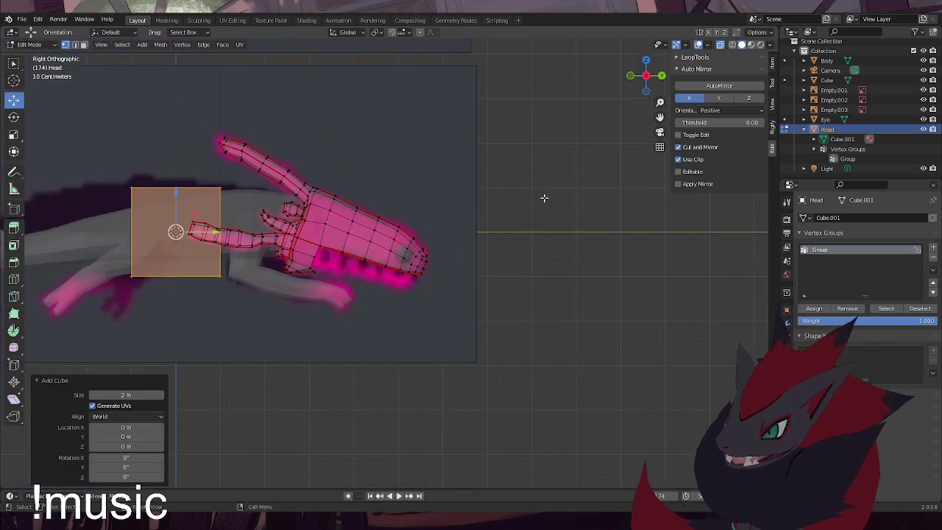
pyautogui.press('r')
pyautogui.click(548, 273)
pyautogui.press('s')
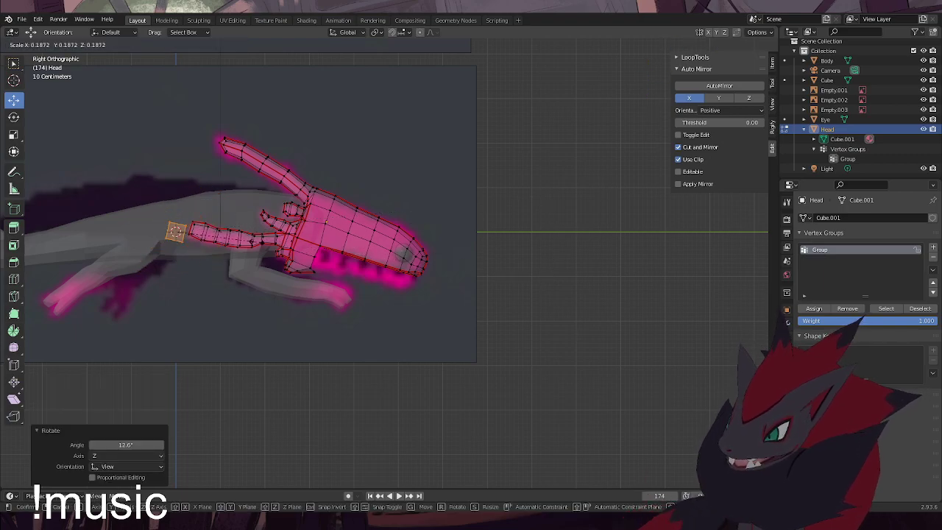
pyautogui.click(199, 266)
# Move the small cube to the rearmost tooth position just under the back of the upper jaw
pyautogui.press('g')
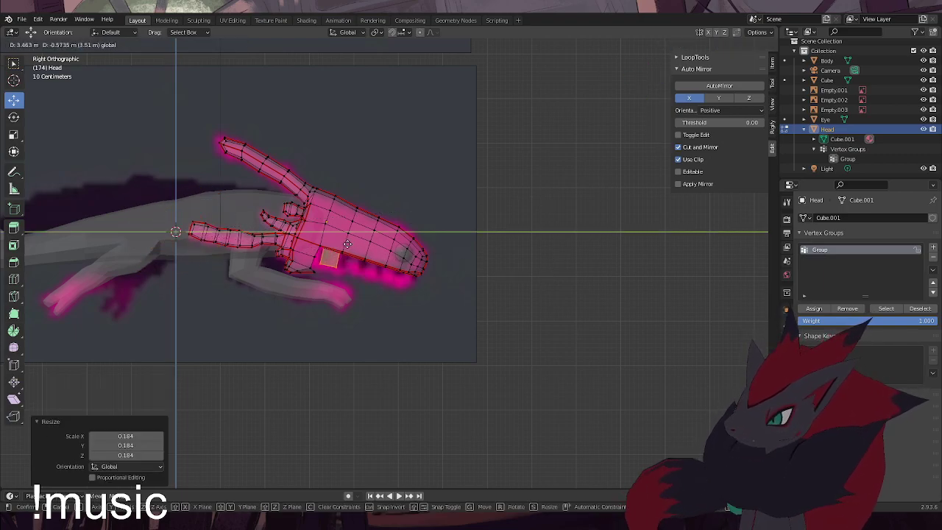
pyautogui.click(346, 257)
pyautogui.scroll(6, 341, 285)
pyautogui.scroll(-3, 341, 285)
pyautogui.keyDown('shift'); pyautogui.moveTo(272, 283); pyautogui.dragTo(486, 322, button='middle'); pyautogui.keyUp('shift')
pyautogui.moveTo(358, 313); pyautogui.dragTo(390, 312, button='middle')
pyautogui.press('KP_3')
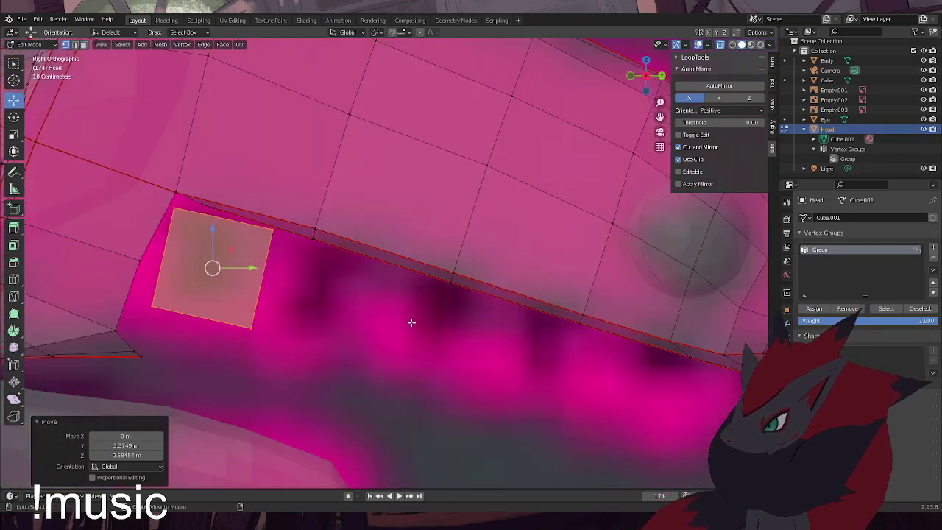
# Rotate the cube another 4.77° to match the jaw's slope, shrink it, and position it over the rearmost tooth of the reference
pyautogui.press('r')
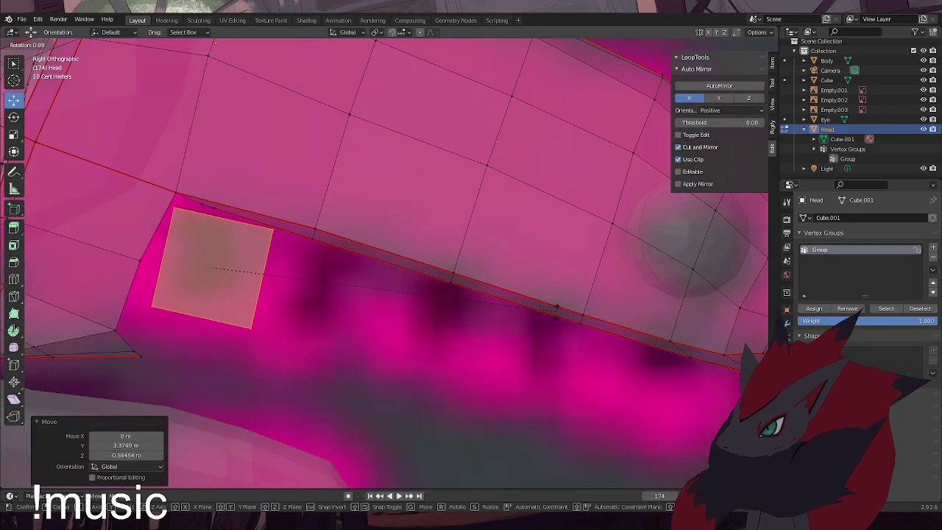
pyautogui.click(524, 355)
pyautogui.press('g')
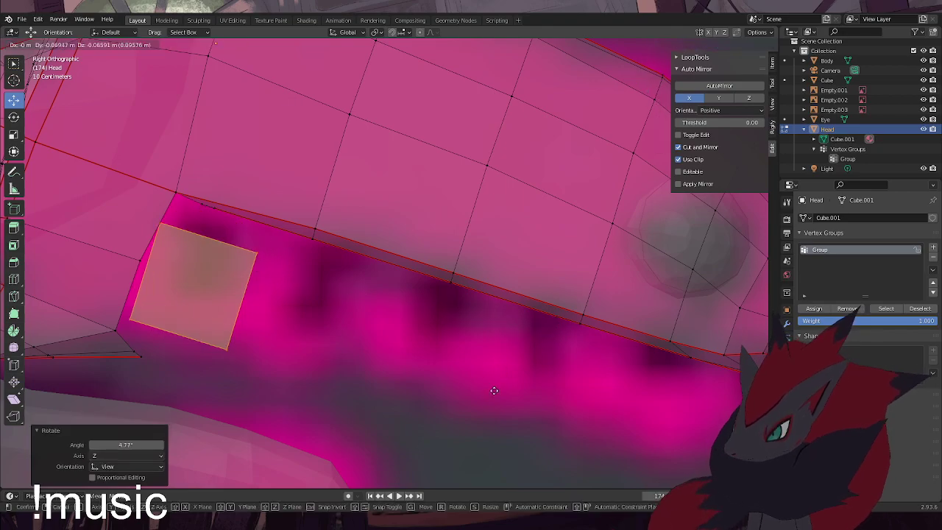
pyautogui.click(505, 355)
pyautogui.press('s')
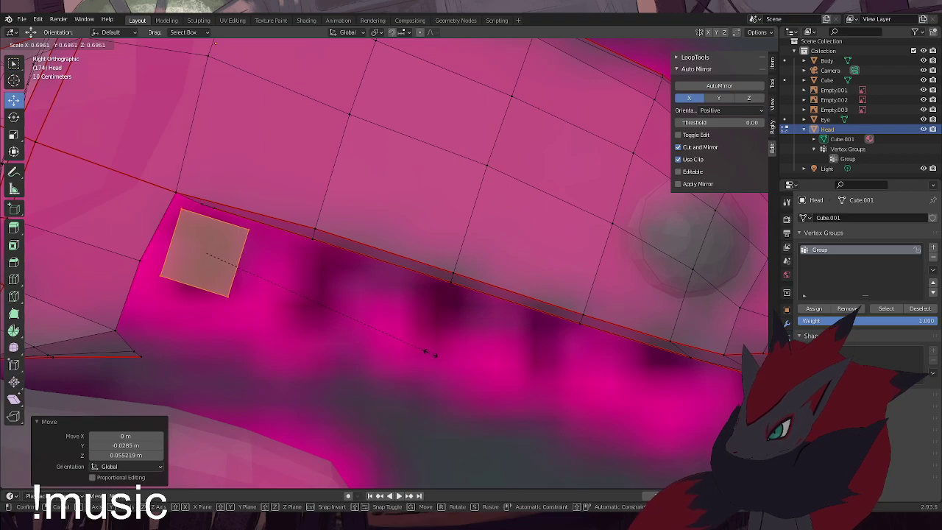
pyautogui.click(333, 313)
pyautogui.press('g')
pyautogui.click(370, 330)
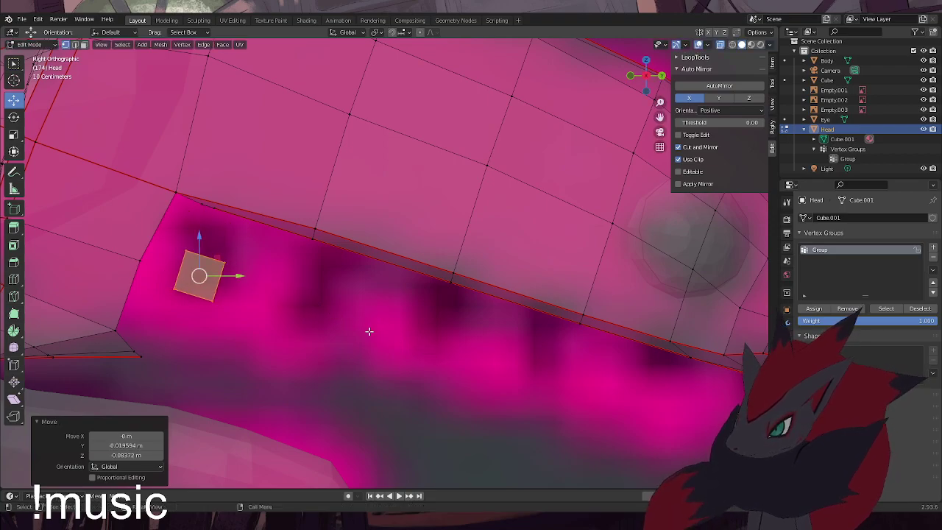
# Extrude the cube's upper face about 0.113 m toward the jaw, scale it to 1.302, and shift it slightly backward
pyautogui.click(357, 311)
pyautogui.moveTo(180, 243); pyautogui.dragTo(296, 317)
pyautogui.press('e')
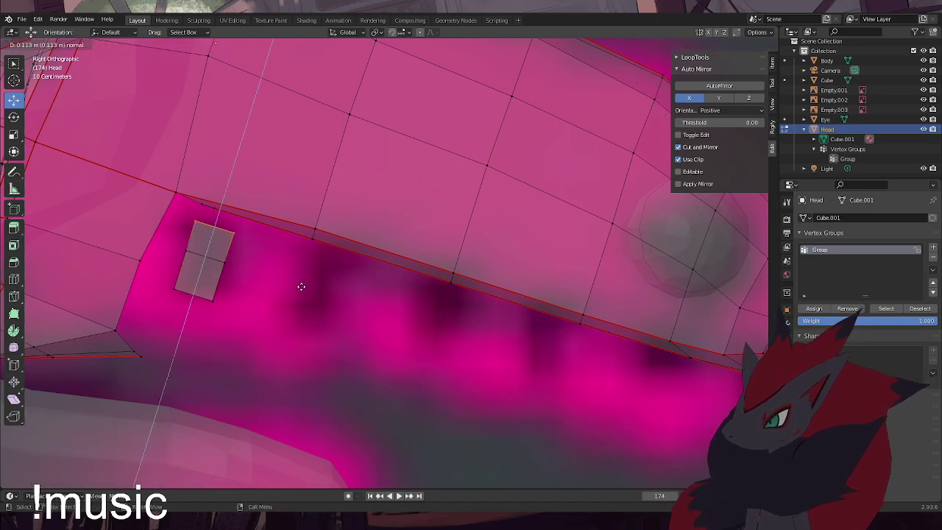
pyautogui.click(301, 286)
pyautogui.press('s')
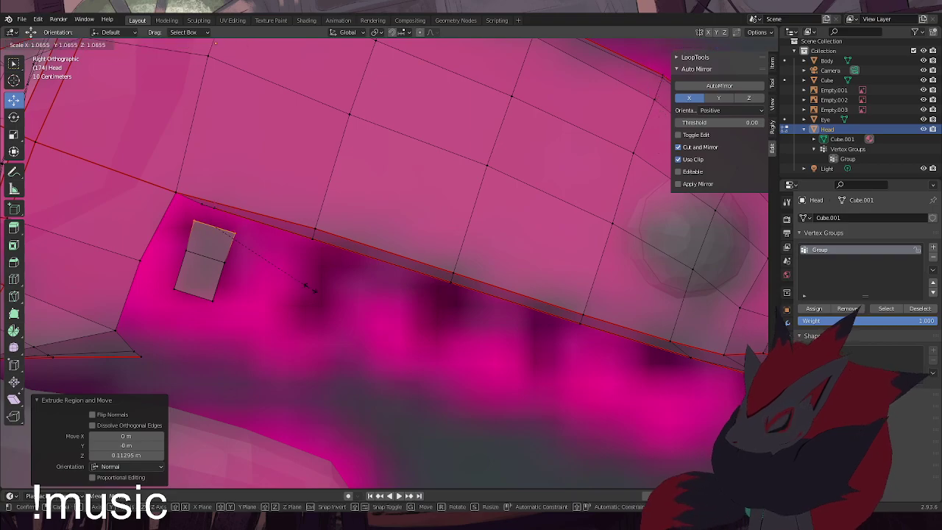
pyautogui.click(336, 292)
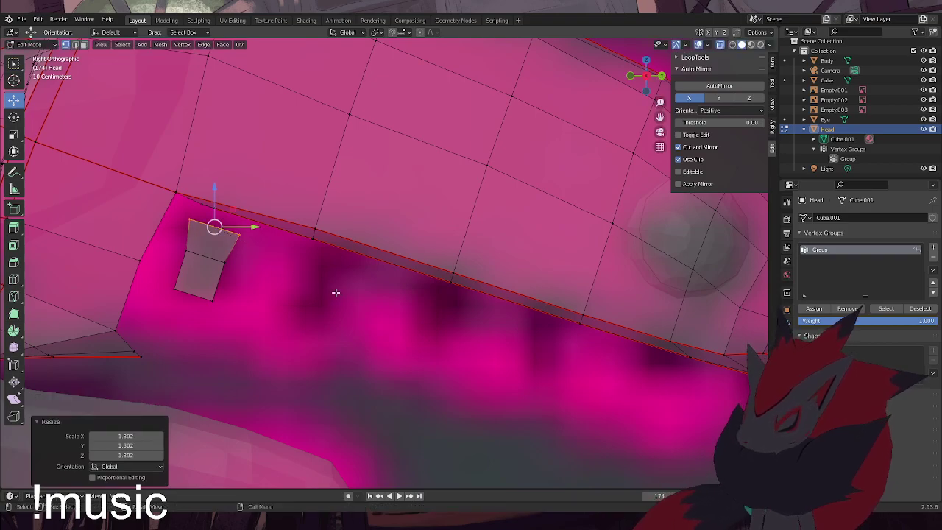
pyautogui.press('g')
pyautogui.click(332, 291)
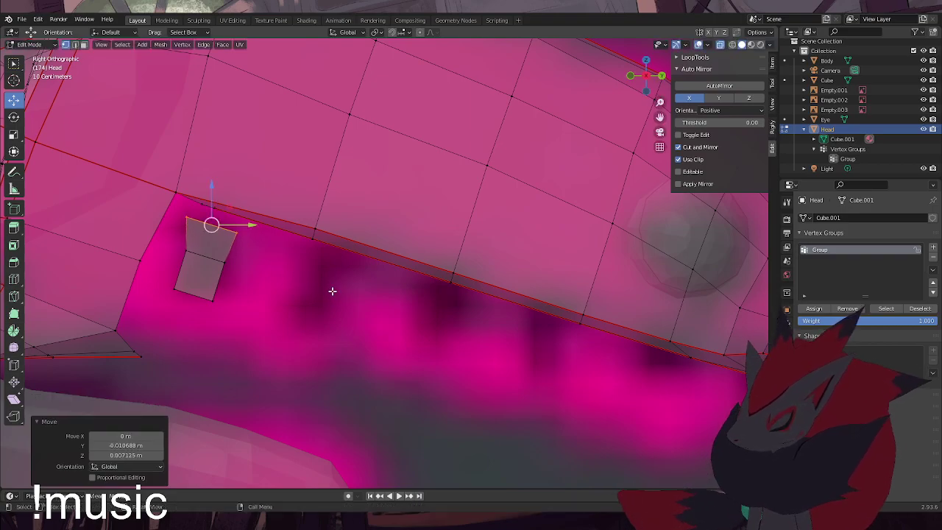
# Extrude the tooth's upper face about 0.061 m to the jaw line and add a thin second extrusion on top
pyautogui.press('e')
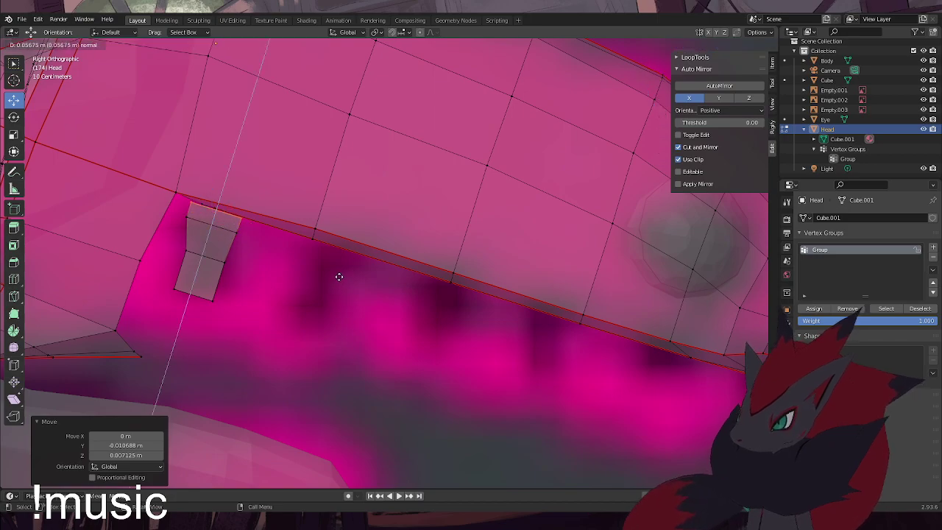
pyautogui.click(340, 275)
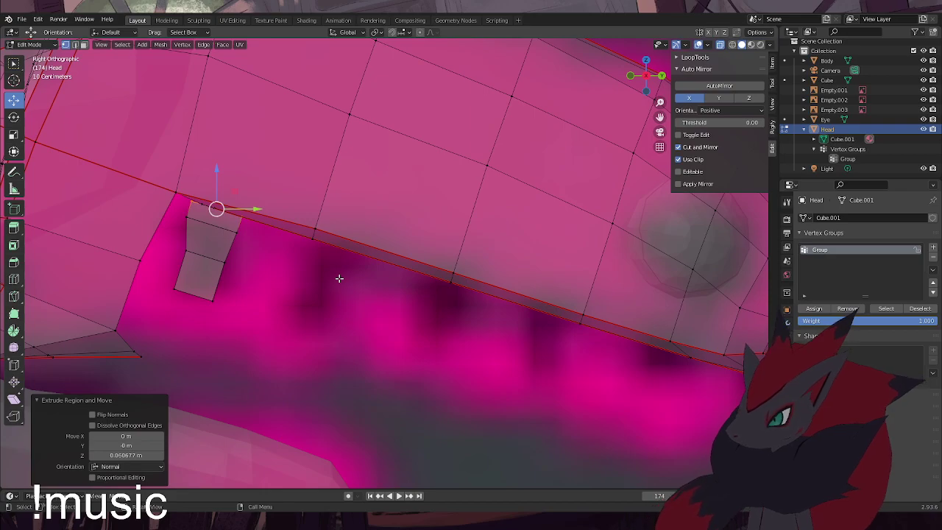
pyautogui.press('e')
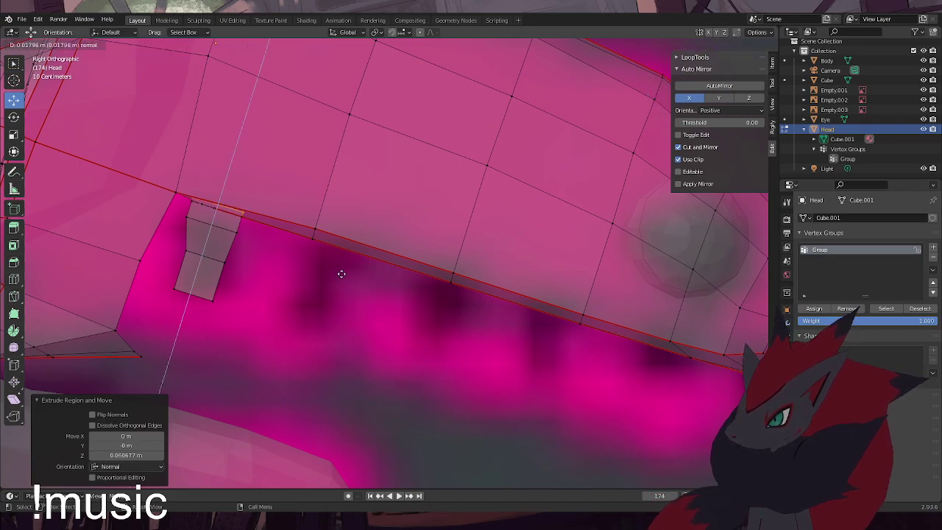
pyautogui.press('Escape')
# Extrude the front side of the tooth's thin top layer forward along the jaw in segments of about 0.267 m and 0.197 m
pyautogui.moveTo(273, 188); pyautogui.dragTo(243, 220)
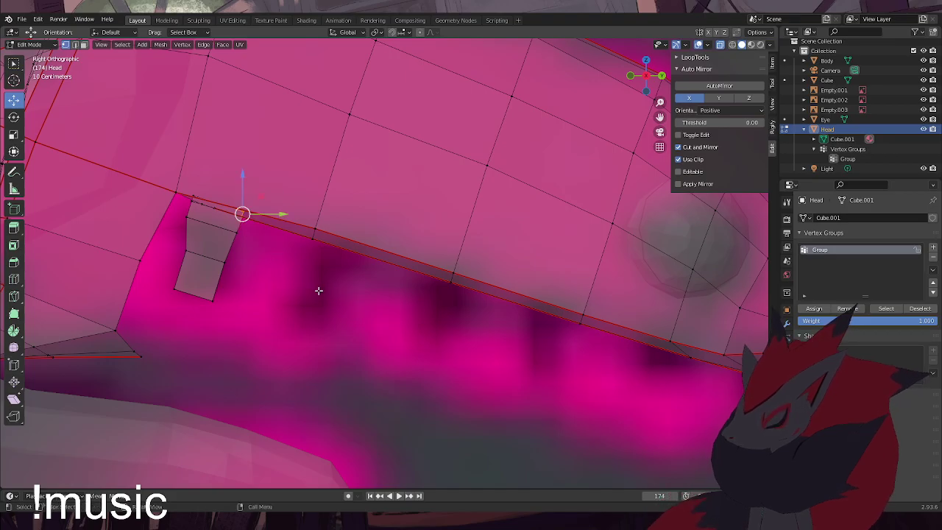
pyautogui.moveTo(319, 293); pyautogui.dragTo(291, 297, button='middle')
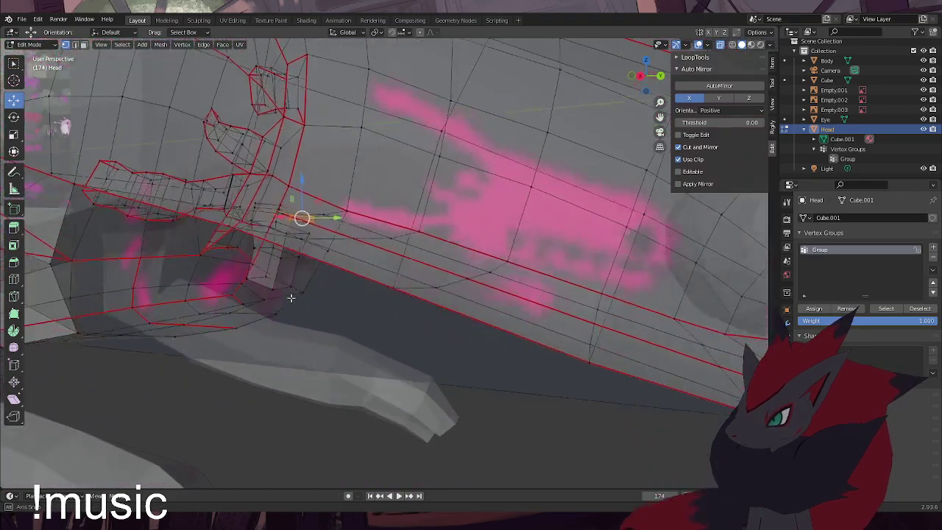
pyautogui.press('KP_3')
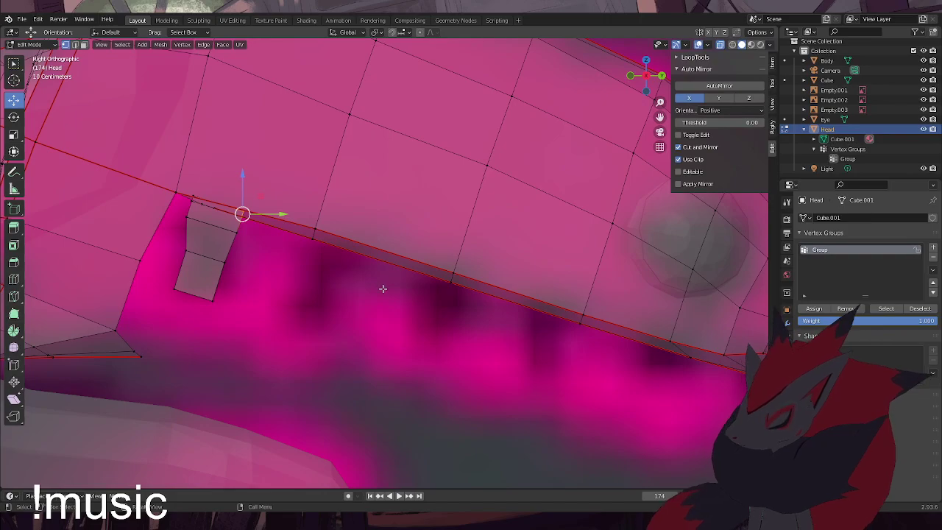
pyautogui.press('g')
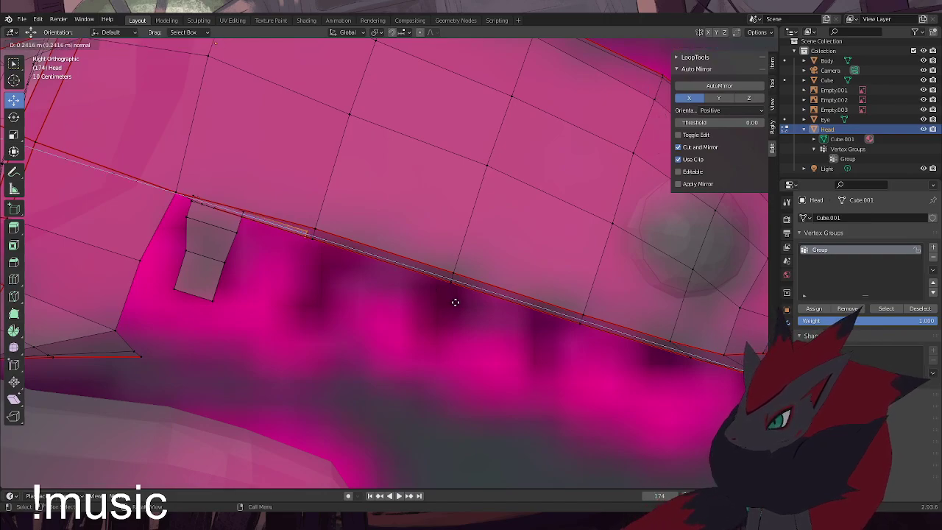
pyautogui.click(461, 306)
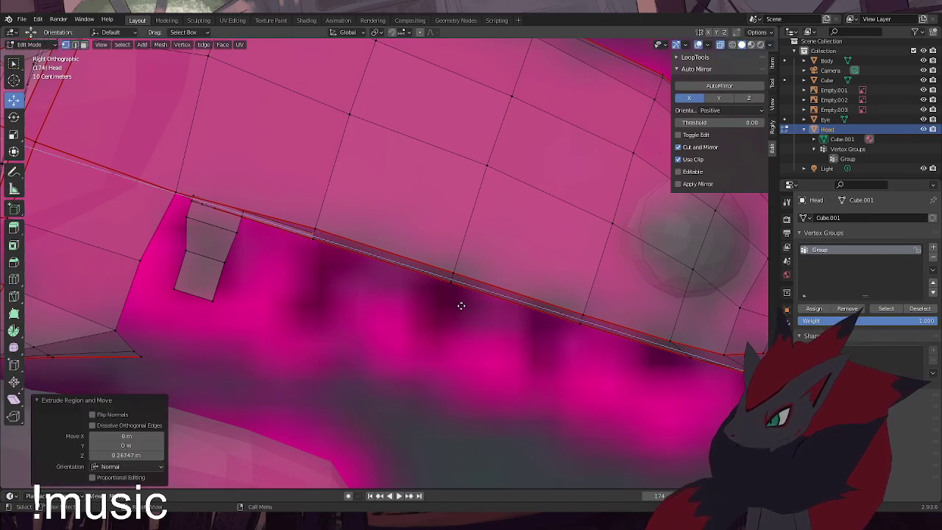
pyautogui.press('g')
pyautogui.click(511, 329)
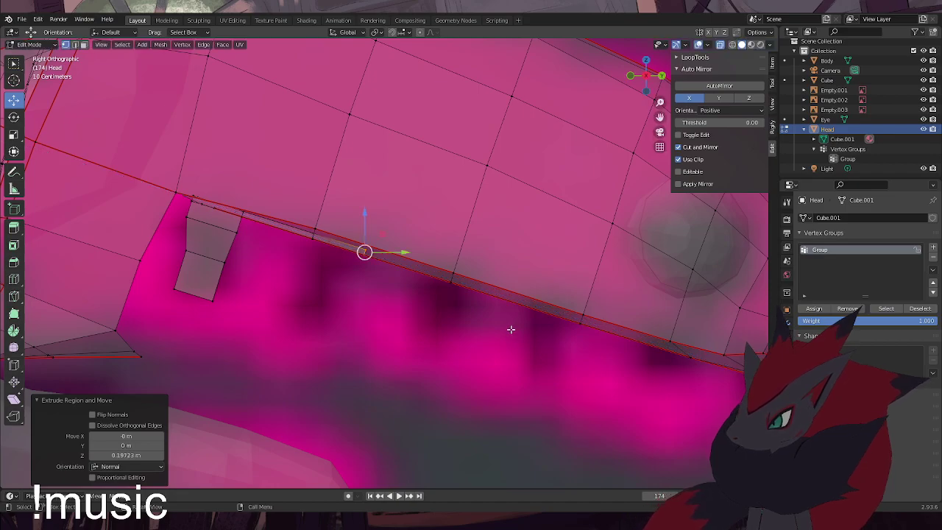
# Extend the strip along the jaw line with six more extrusions, the last two about 0.214 m and 0.265 m long
pyautogui.press('g')
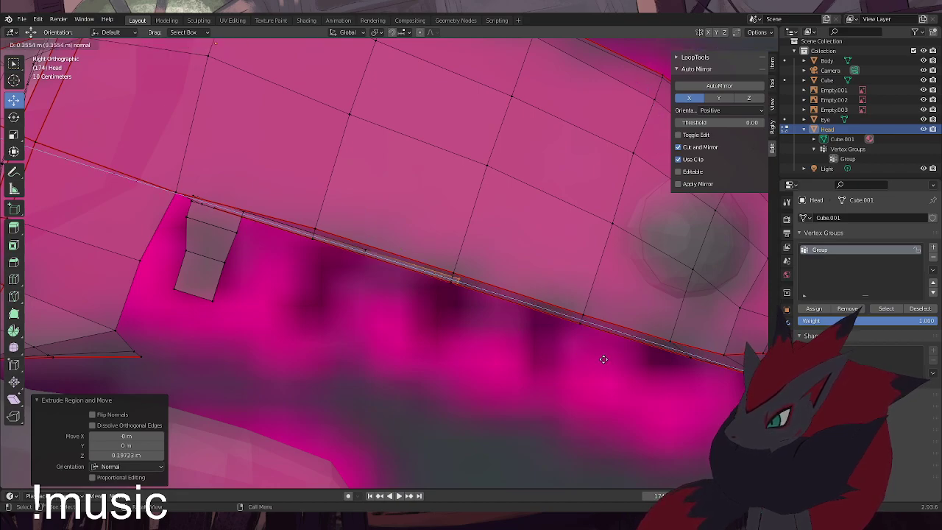
pyautogui.click(572, 349)
pyautogui.press('g')
pyautogui.click(632, 368)
pyautogui.press('g')
pyautogui.click(704, 389)
pyautogui.press('g')
pyautogui.click(724, 397)
pyautogui.press('e')
pyautogui.click(7, 411)
pyautogui.press('e')
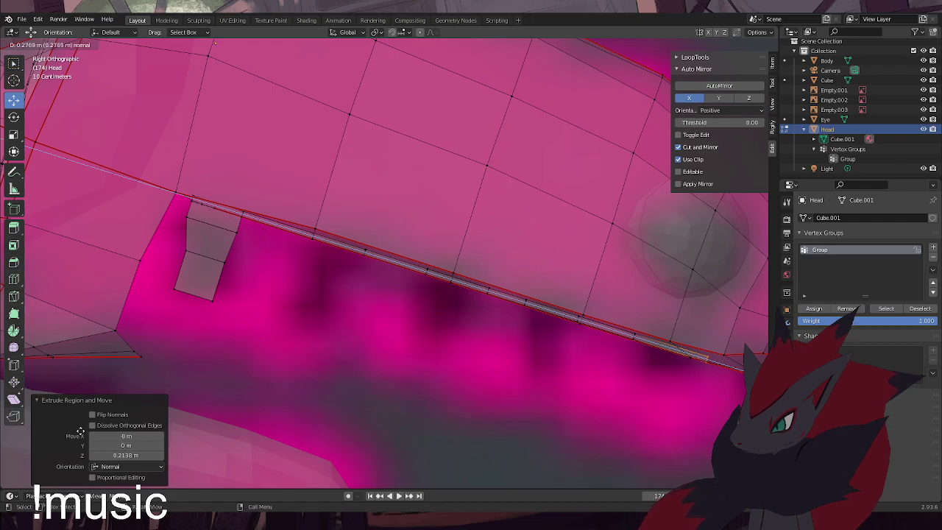
pyautogui.click(78, 429)
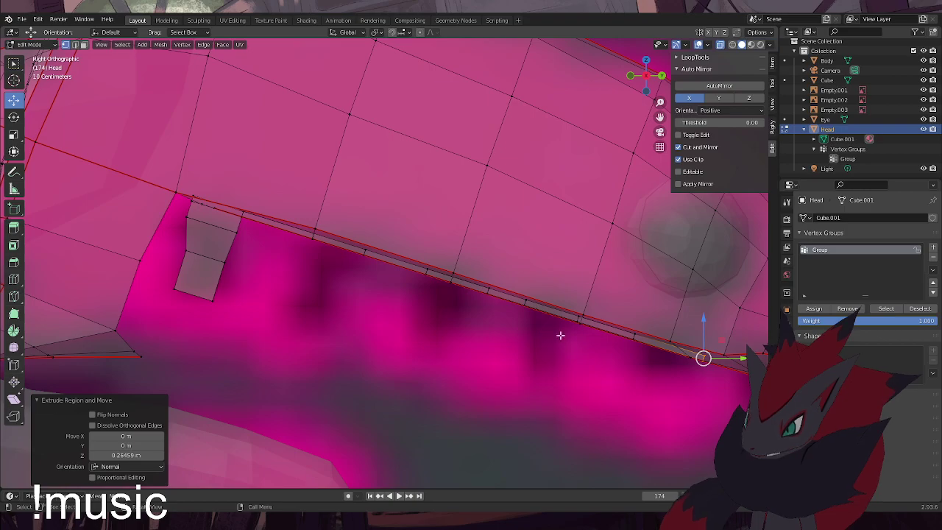
# Extrude the strip's front end about 0.164 m and 0.09 m further to reach the tip of the snout
pyautogui.scroll(-2, 563, 374)
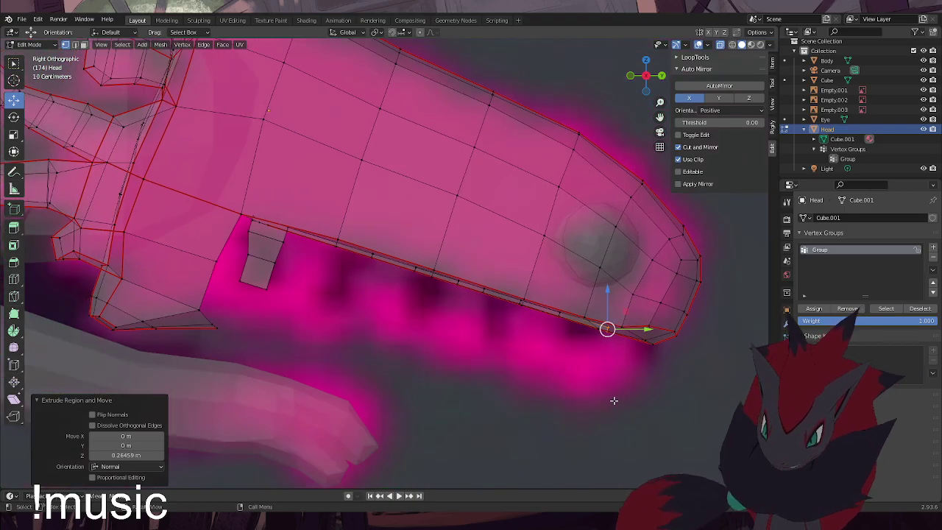
pyautogui.press('e')
pyautogui.click(700, 405)
pyautogui.press('e')
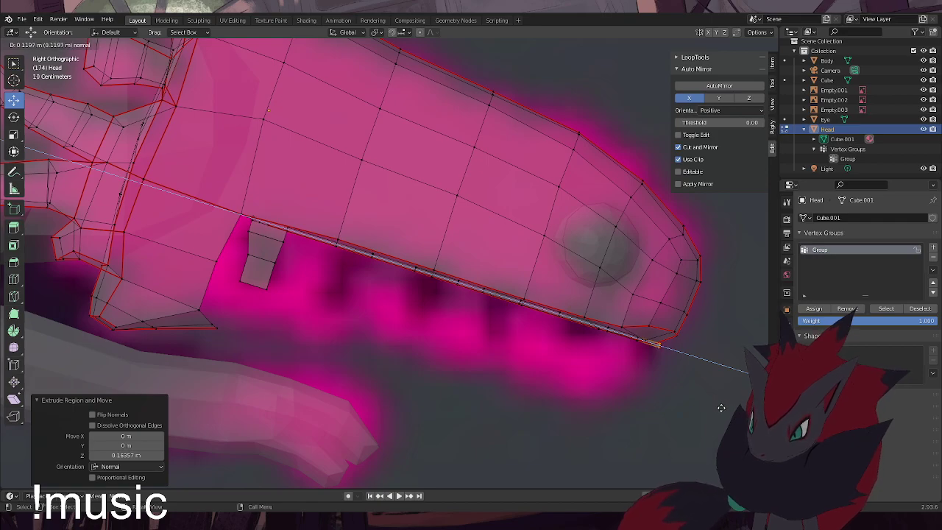
pyautogui.click(716, 404)
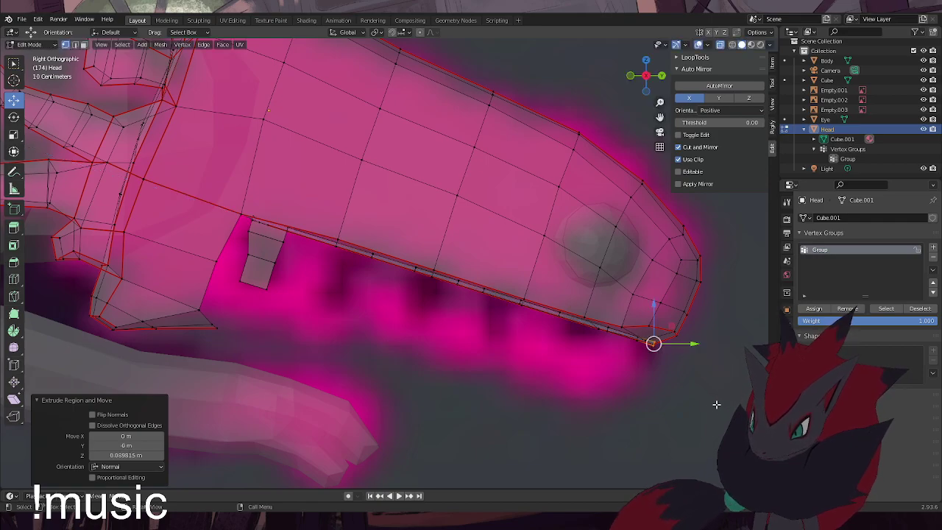
pyautogui.moveTo(490, 381); pyautogui.dragTo(467, 430, button='middle')
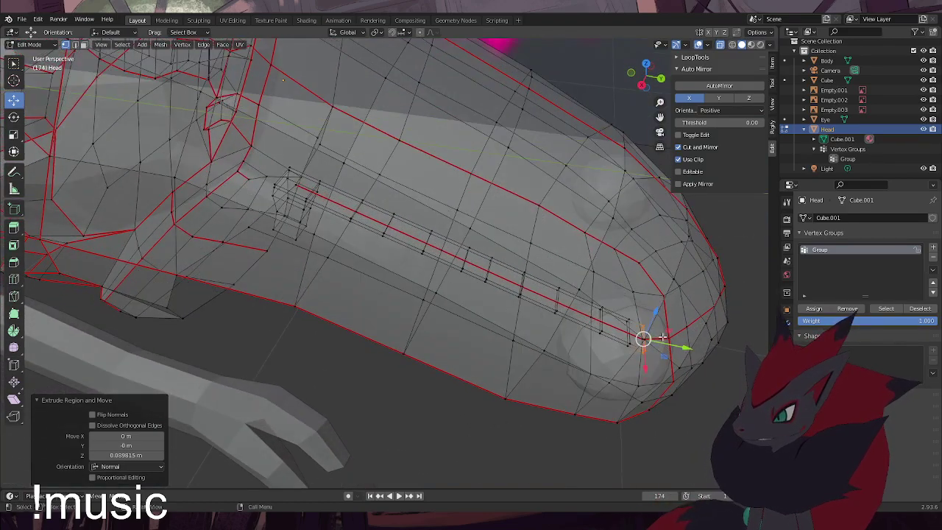
pyautogui.keyDown('alt'); pyautogui.click(521, 302); pyautogui.keyUp('alt')
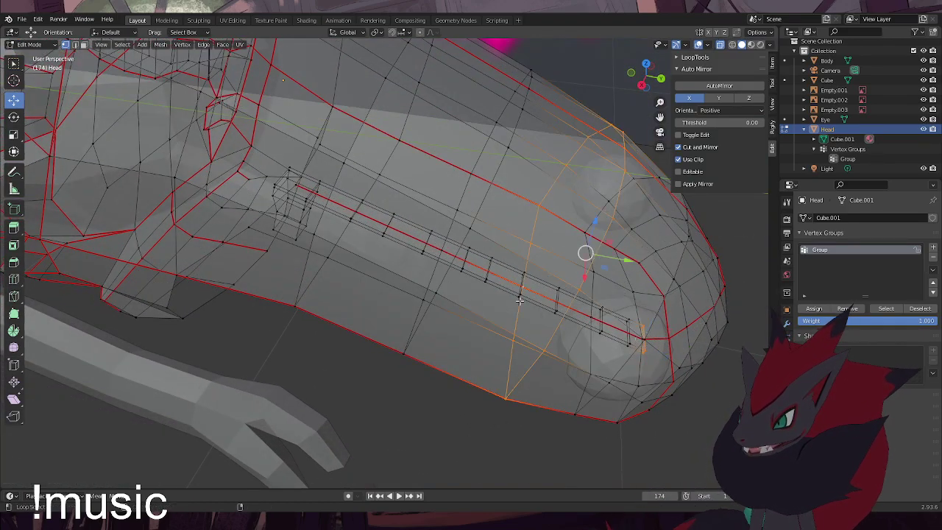
pyautogui.keyDown('alt'); pyautogui.keyDown('shift'); pyautogui.click(491, 282); pyautogui.keyUp('shift'); pyautogui.keyUp('alt')
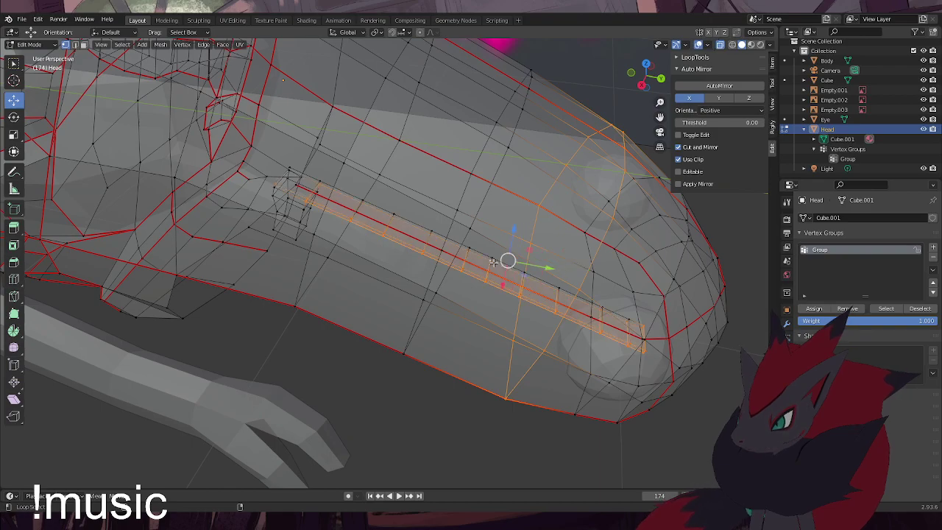
pyautogui.hotkey('alt', 'a')
# Select all faces of the rear tooth together with the whole gum strip along the upper jaw
pyautogui.keyDown('alt'); pyautogui.click(488, 281); pyautogui.keyUp('alt')
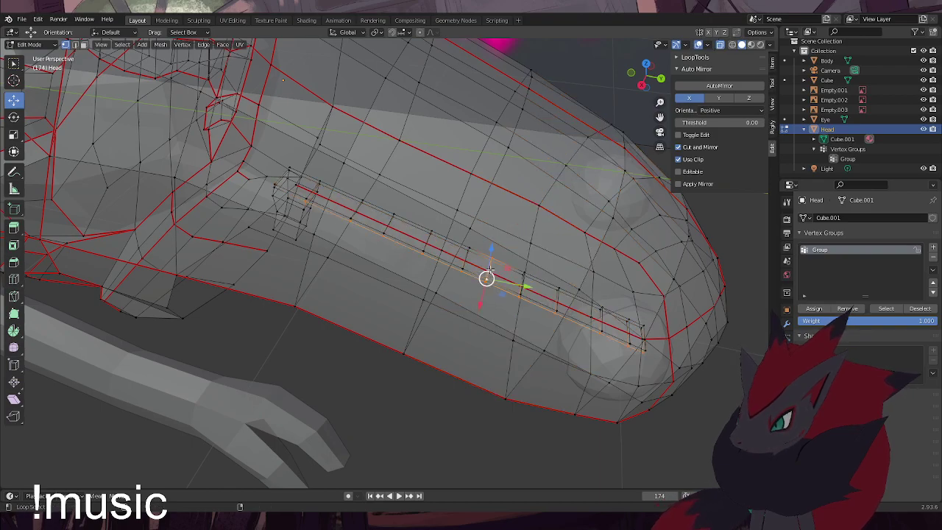
pyautogui.keyDown('alt'); pyautogui.keyDown('shift'); pyautogui.click(475, 248); pyautogui.keyUp('shift'); pyautogui.keyUp('alt')
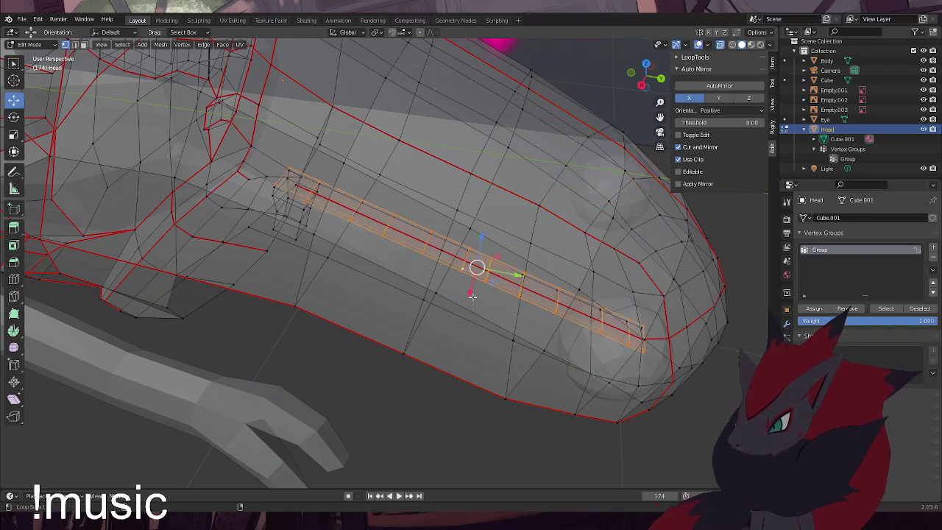
pyautogui.keyDown('alt'); pyautogui.keyDown('shift'); pyautogui.click(301, 211); pyautogui.keyUp('shift'); pyautogui.keyUp('alt')
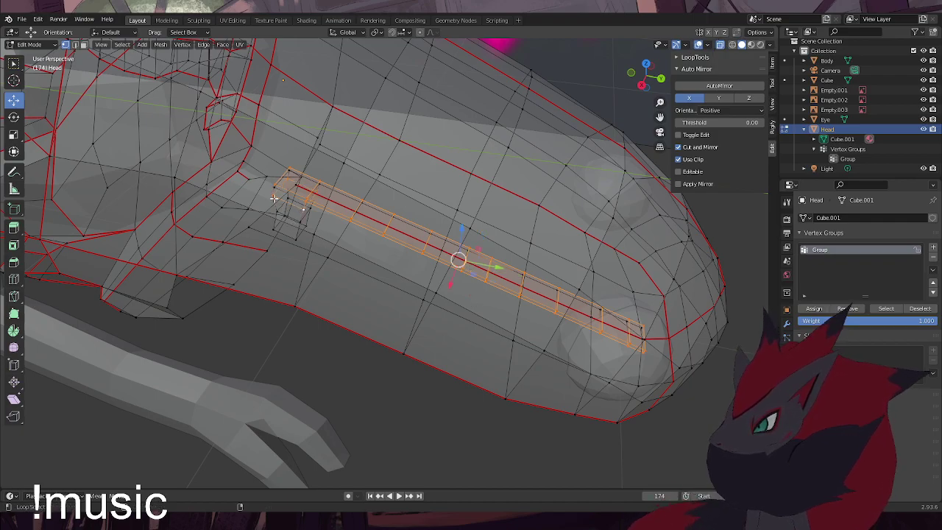
pyautogui.keyDown('alt'); pyautogui.keyDown('shift'); pyautogui.click(273, 192); pyautogui.keyUp('shift'); pyautogui.keyUp('alt')
pyautogui.keyDown('alt'); pyautogui.keyDown('shift'); pyautogui.click(294, 175); pyautogui.keyUp('shift'); pyautogui.keyUp('alt')
pyautogui.keyDown('alt'); pyautogui.keyDown('shift'); pyautogui.click(317, 188); pyautogui.keyUp('shift'); pyautogui.keyUp('alt')
pyautogui.keyDown('alt'); pyautogui.keyDown('shift'); pyautogui.click(305, 215); pyautogui.keyUp('shift'); pyautogui.keyUp('alt')
pyautogui.moveTo(297, 233); pyautogui.dragTo(322, 248, button='middle')
pyautogui.scroll(-2, 363, 270)
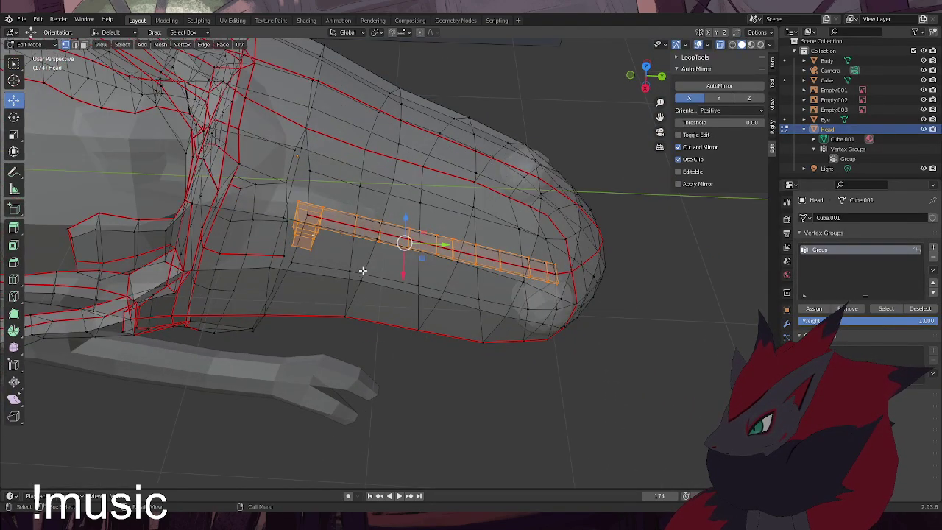
pyautogui.press('e')
pyautogui.press('x')
pyautogui.click(402, 442)
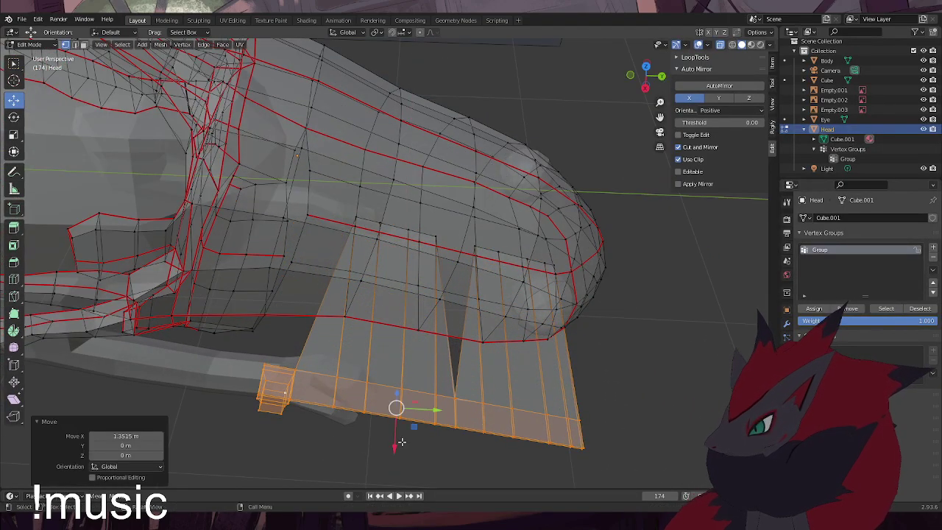
pyautogui.hotkey('ctrl', 'z')
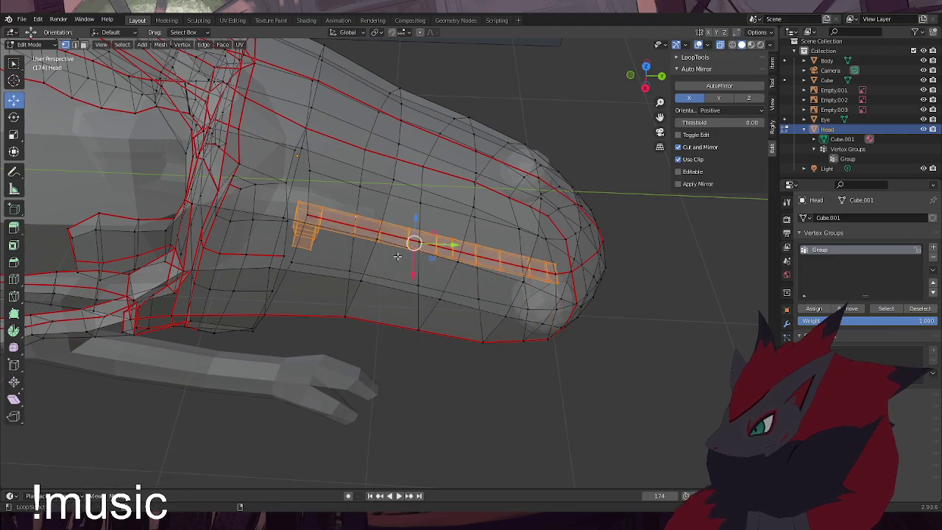
# Move the rear tooth and gum strip out of the head along X by about 1.654 m, plus a further 0.186 m
pyautogui.press('g')
pyautogui.press('x')
pyautogui.click(471, 398)
pyautogui.press('KP_3')
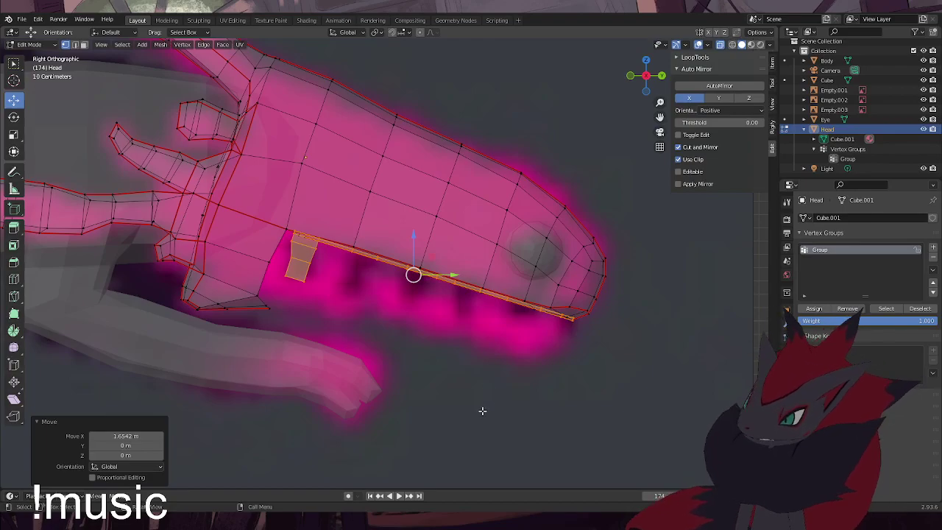
pyautogui.moveTo(482, 410); pyautogui.dragTo(560, 414, button='middle')
pyautogui.press('g')
pyautogui.click(573, 415)
# Switch to Object Mode and hide the Body and Eye objects
pyautogui.click(29, 45)
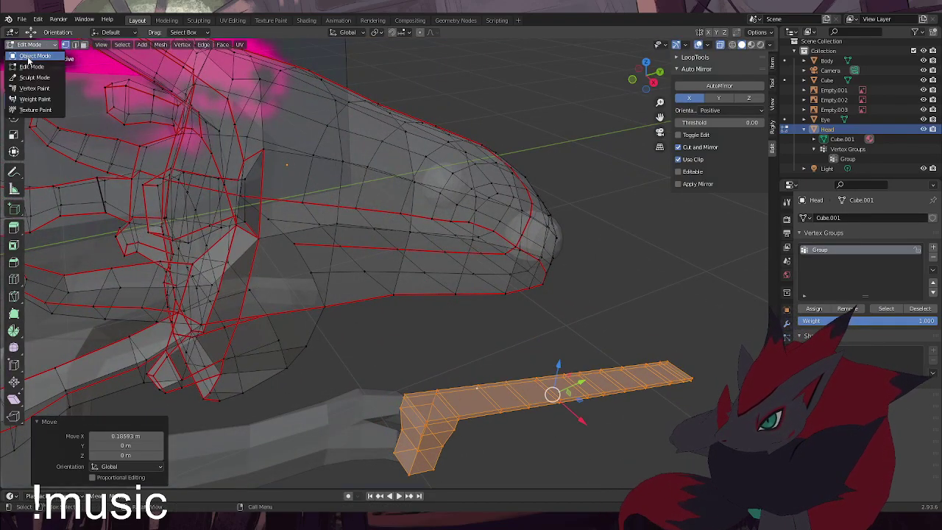
pyautogui.click(29, 58)
pyautogui.scroll(-6, 482, 339)
pyautogui.click(250, 269)
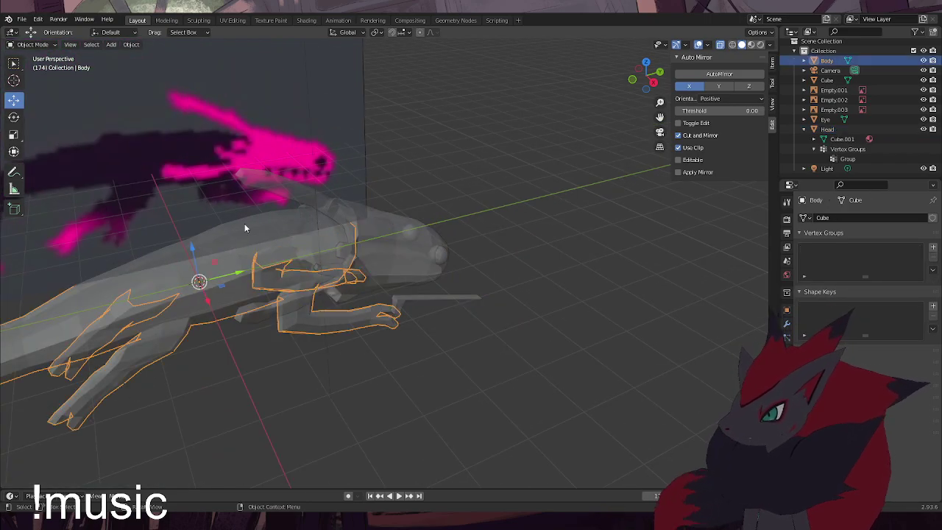
pyautogui.click(924, 61)
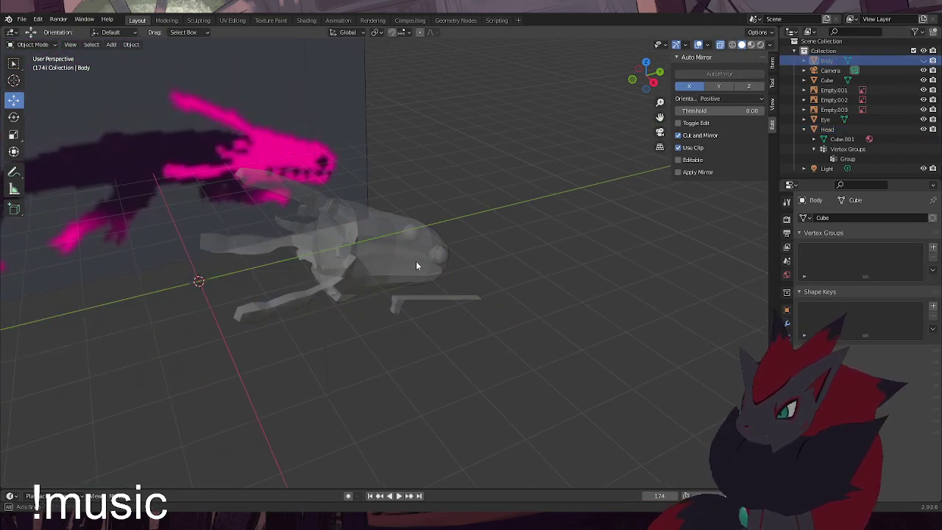
pyautogui.moveTo(416, 265); pyautogui.dragTo(438, 254, button='middle')
pyautogui.click(440, 261)
pyautogui.click(439, 261)
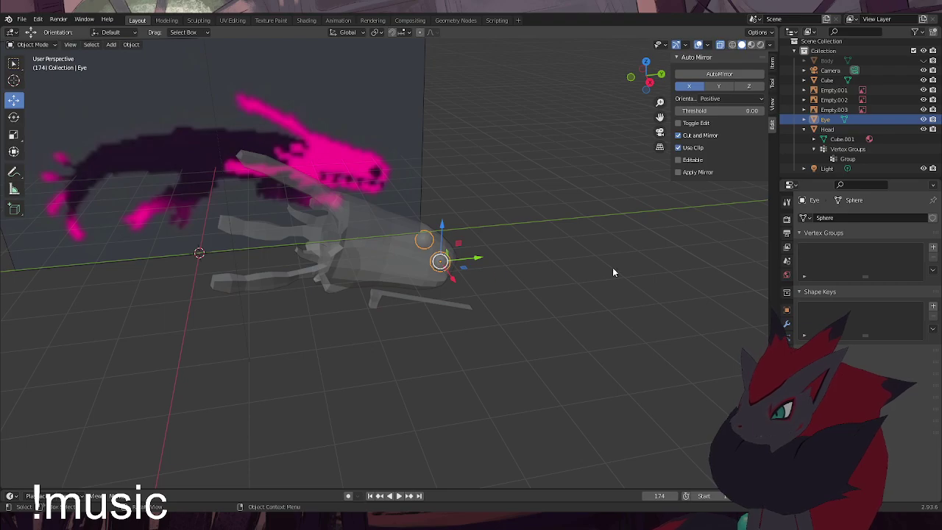
pyautogui.press('h')
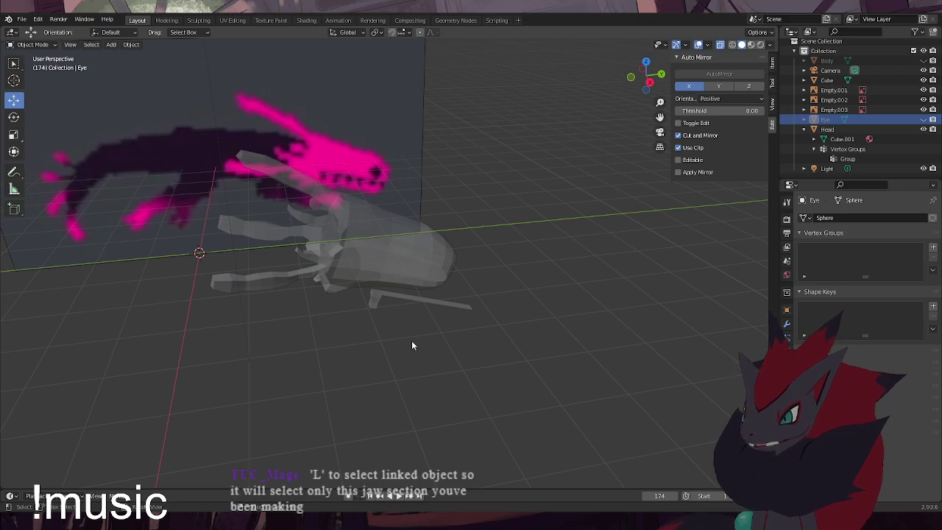
# Select the Head object and return to Edit Mode in the right orthographic view
pyautogui.click(370, 278)
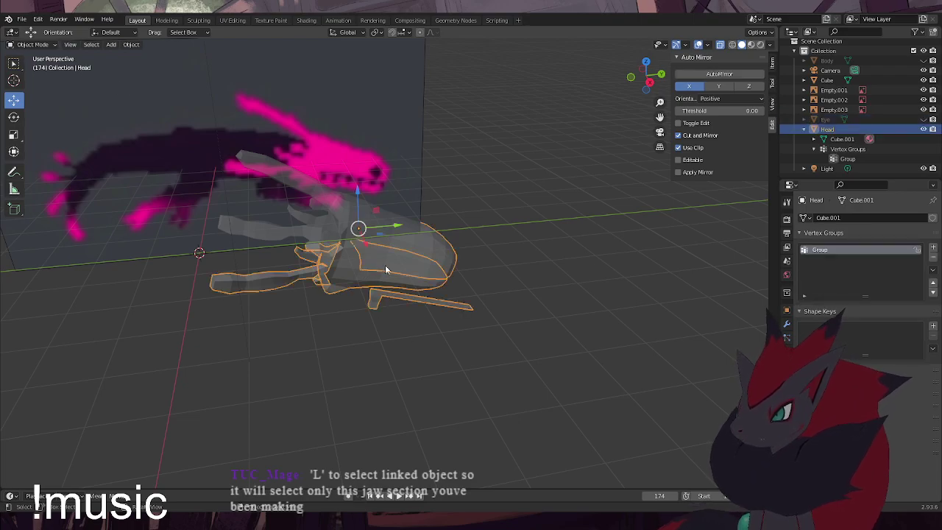
pyautogui.click(45, 46)
pyautogui.click(37, 67)
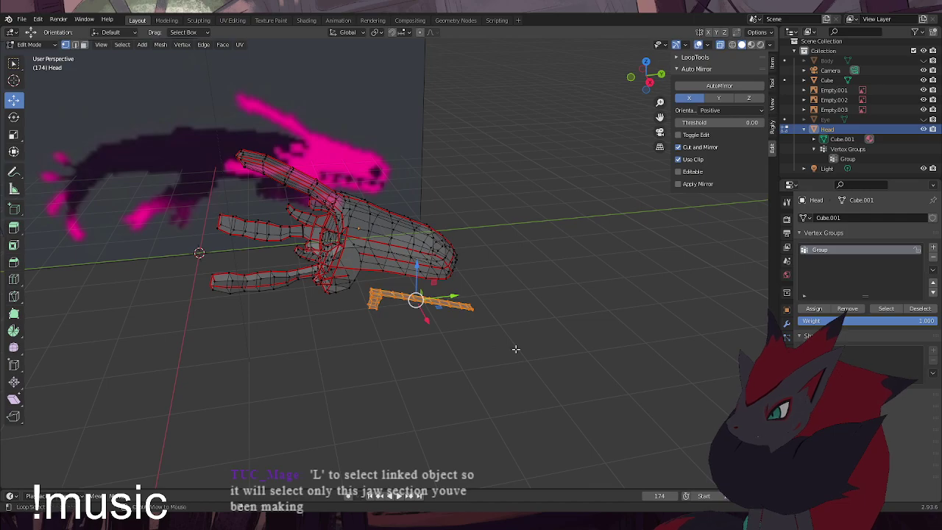
pyautogui.press('KP_3')
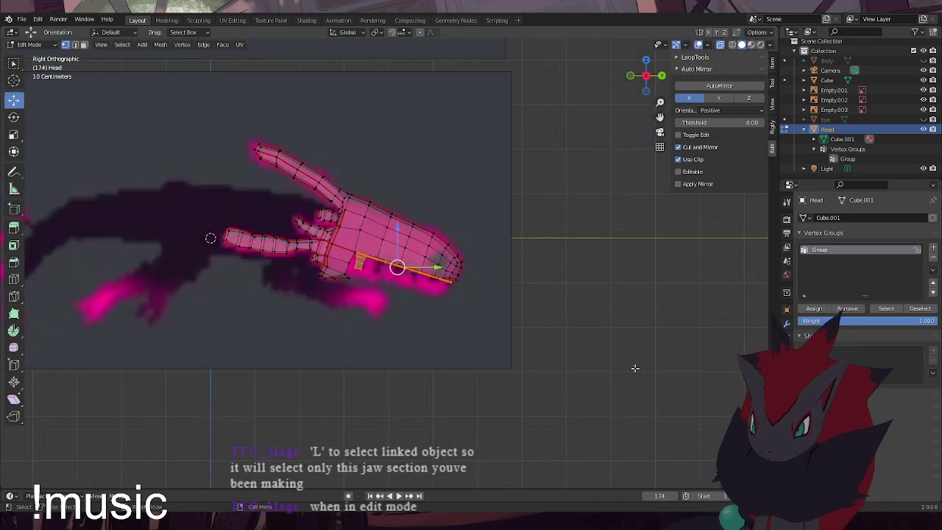
pyautogui.click(450, 243)
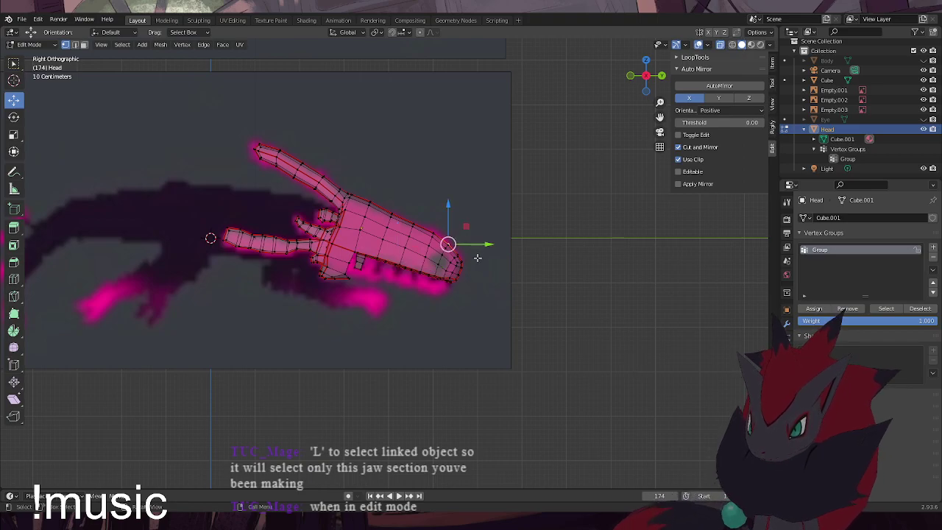
pyautogui.click(424, 246)
pyautogui.moveTo(468, 203); pyautogui.dragTo(406, 243)
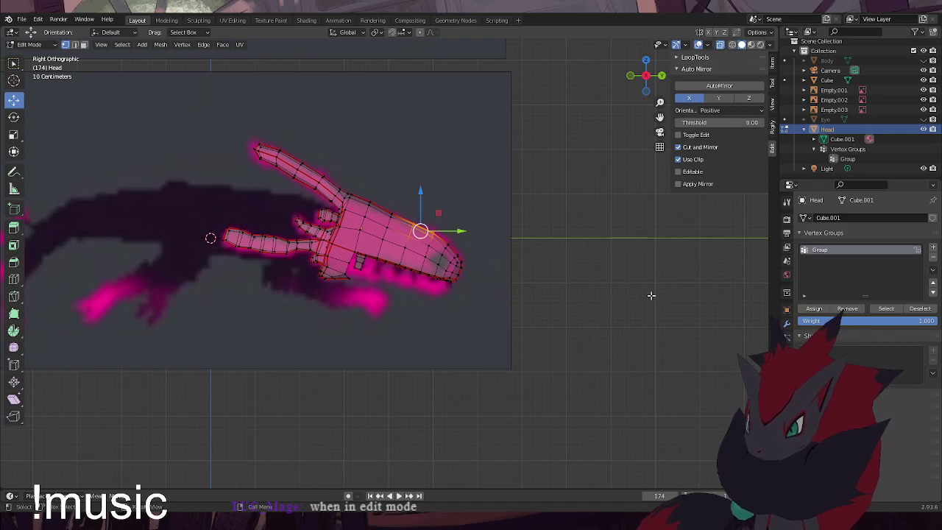
pyautogui.moveTo(519, 304); pyautogui.dragTo(486, 338, button='middle')
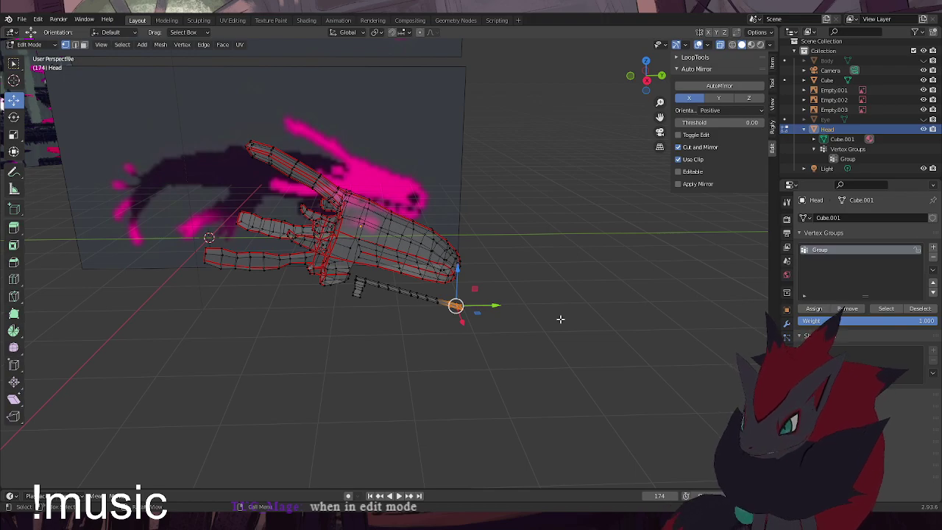
pyautogui.click(522, 346)
pyautogui.moveTo(511, 343); pyautogui.dragTo(410, 339, button='middle')
# Extrude the gum strip segment in front of the rear tooth downward by about 0.063 m and again by about 0.081 m
pyautogui.press('KP_3')
pyautogui.scroll(7, 426, 346)
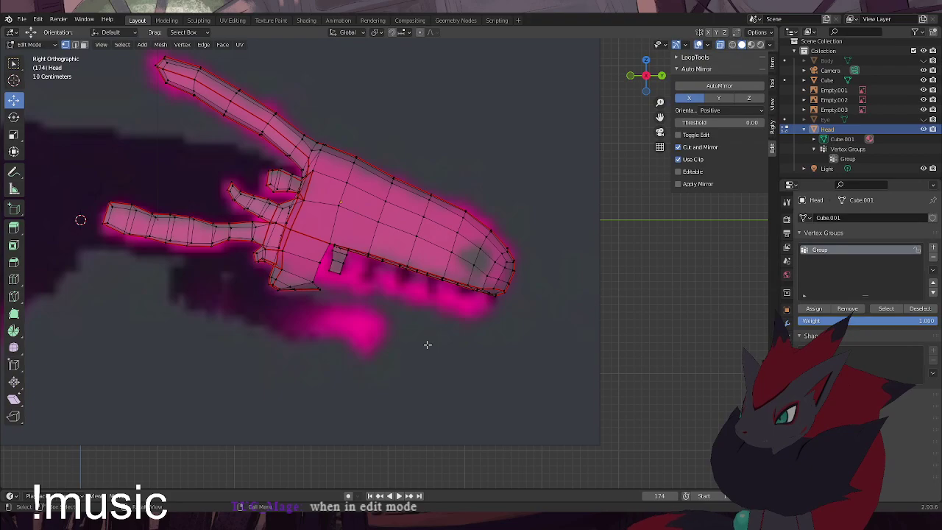
pyautogui.scroll(1, 431, 346)
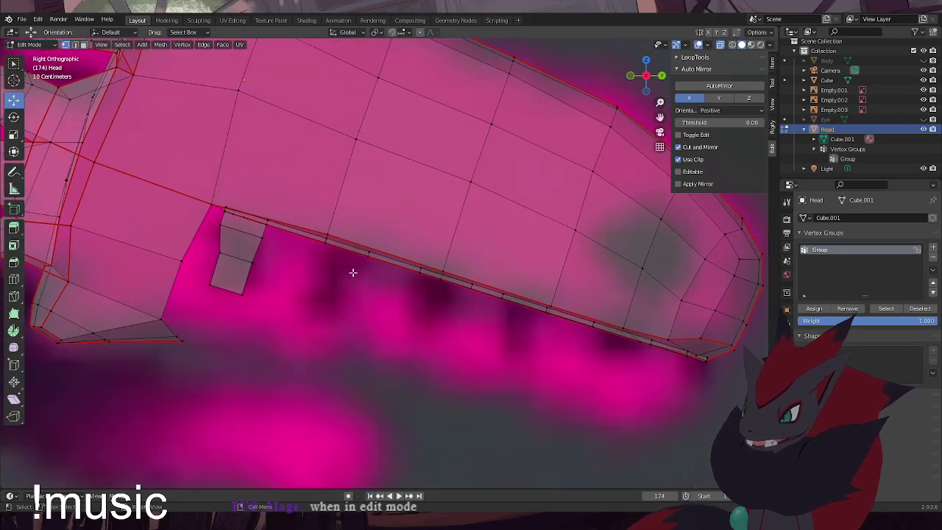
pyautogui.click(325, 245)
pyautogui.moveTo(375, 274); pyautogui.dragTo(318, 237)
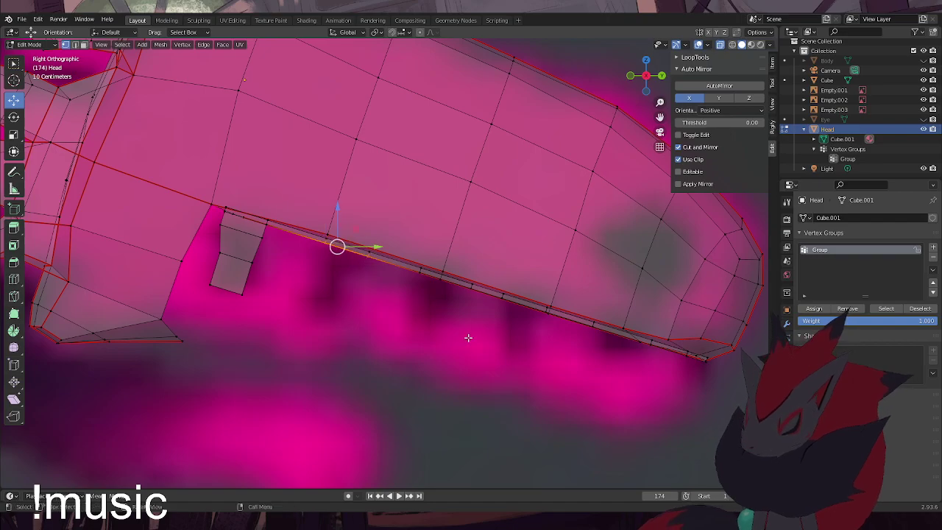
pyautogui.press('e')
pyautogui.click(461, 344)
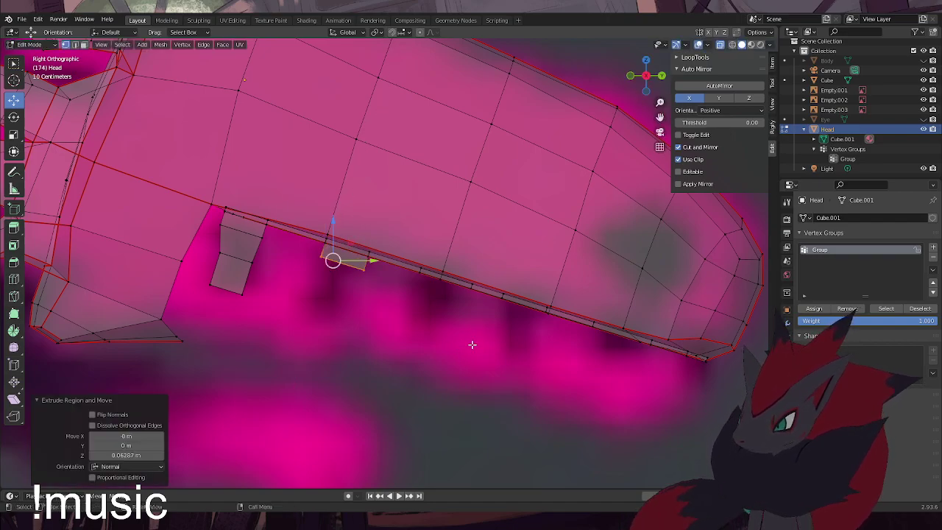
pyautogui.press('e')
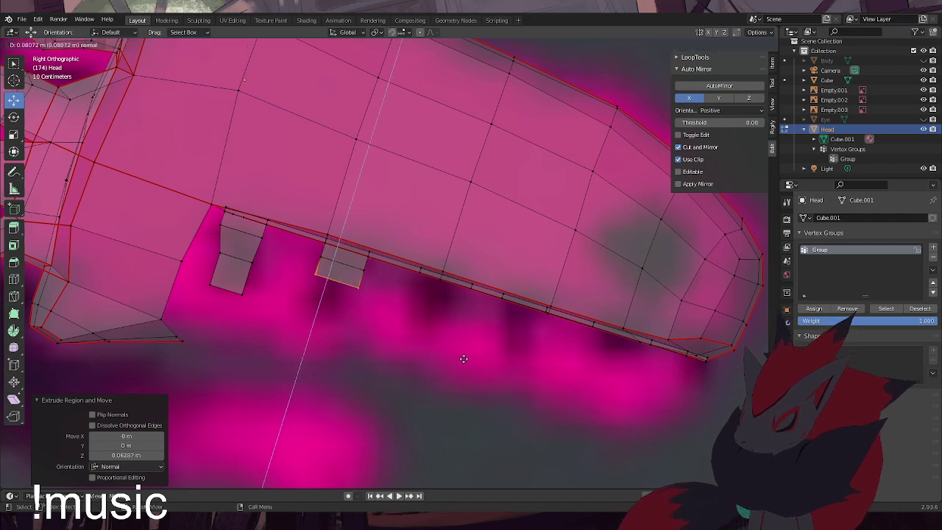
pyautogui.click(463, 358)
# Shrink the second tooth's end face, shift it about 0.02 m backward along Y, and extrude the tooth's tip about 0.145 m
pyautogui.press('s')
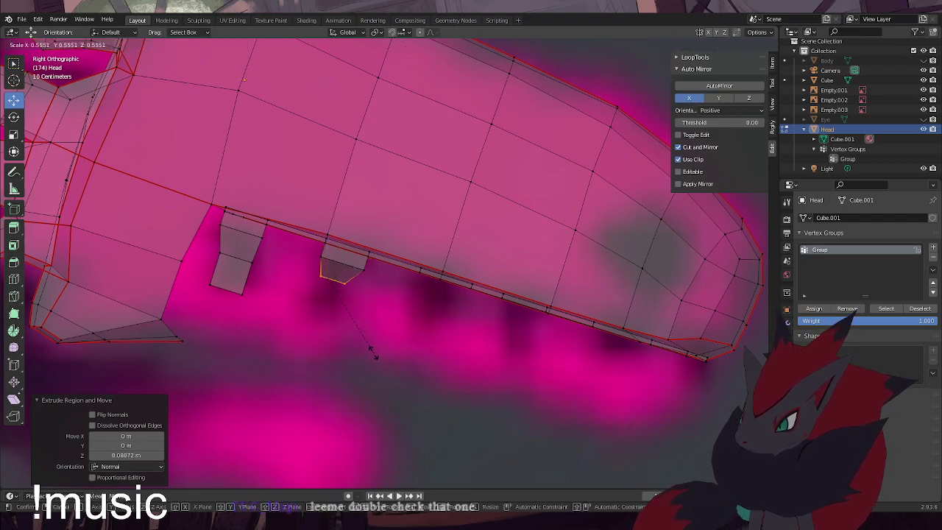
pyautogui.click(381, 353)
pyautogui.press('g')
pyautogui.click(432, 354)
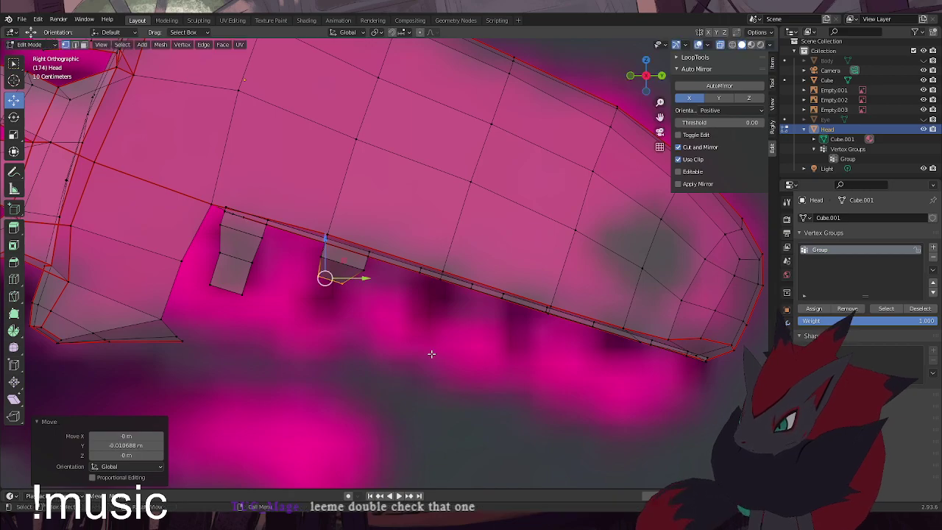
pyautogui.press('e')
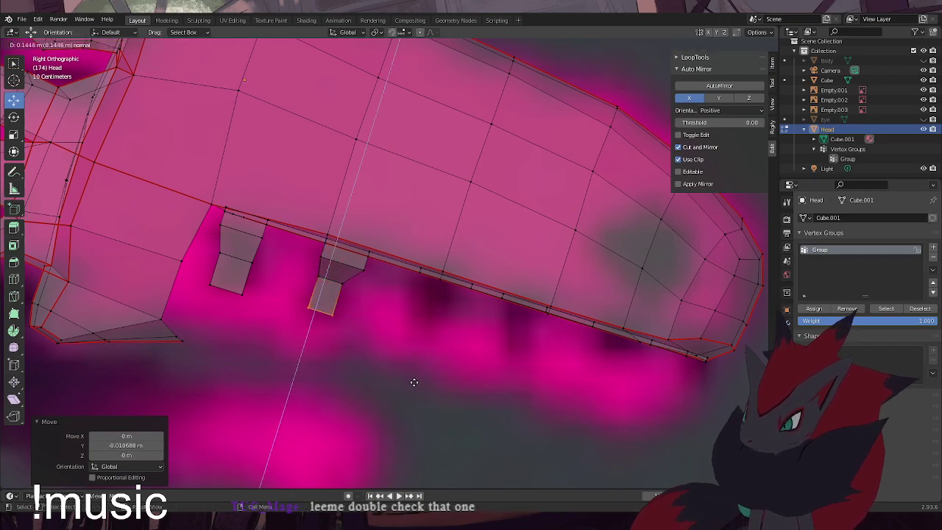
pyautogui.click(415, 382)
# Extrude the wider gum strip section ahead of the second tooth about 0.086 m downward as the third tooth's base
pyautogui.click(504, 429)
pyautogui.moveTo(446, 305); pyautogui.dragTo(413, 270)
pyautogui.keyDown('shift'); pyautogui.moveTo(481, 314); pyautogui.dragTo(460, 284); pyautogui.keyUp('shift')
pyautogui.press('e')
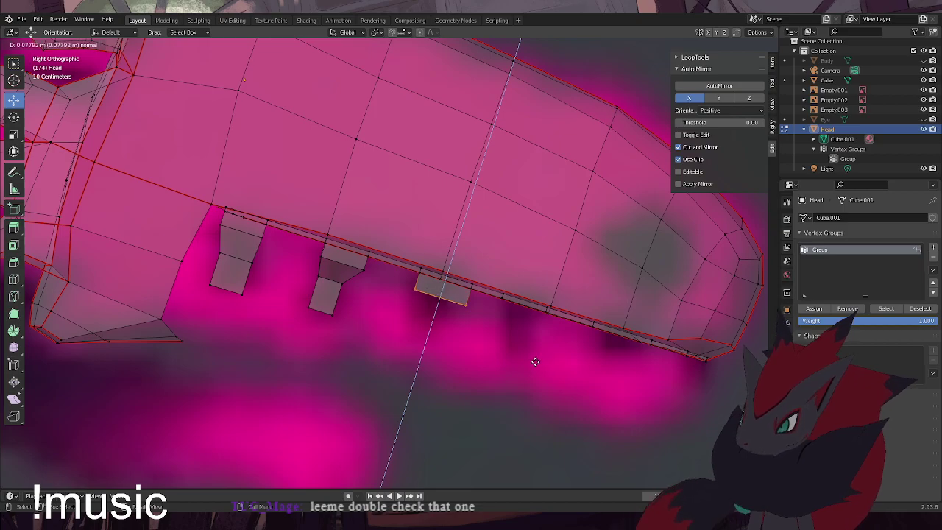
pyautogui.click(532, 363)
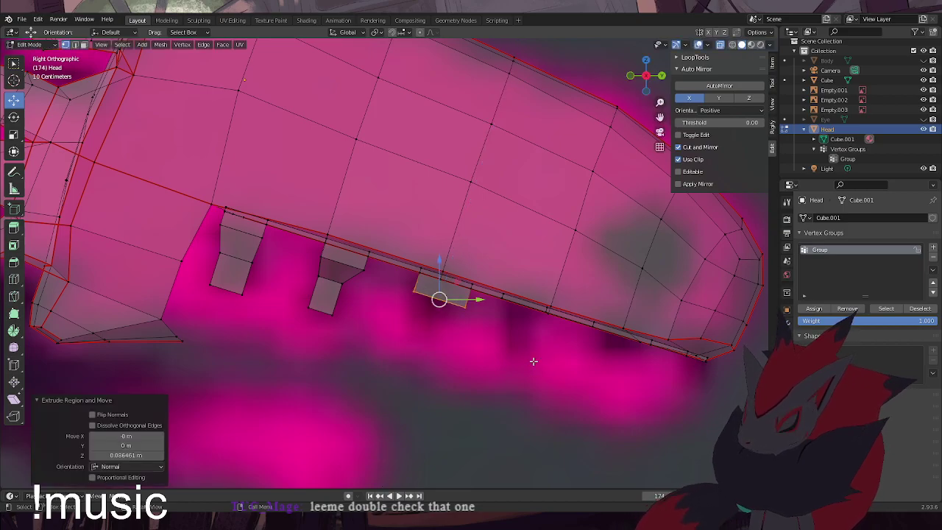
pyautogui.press('e')
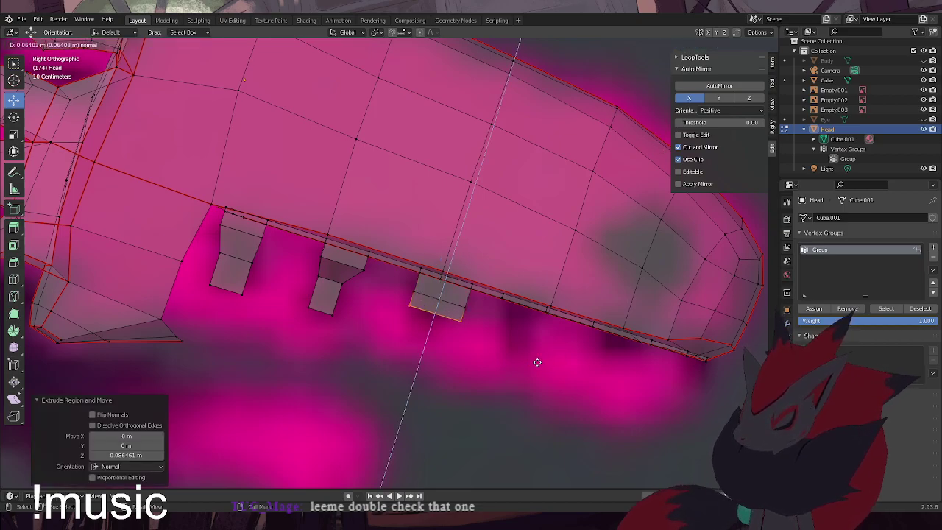
pyautogui.press('s')
pyautogui.click(457, 355)
pyautogui.press('e')
pyautogui.click(457, 364)
pyautogui.hotkey('ctrl', 'z')
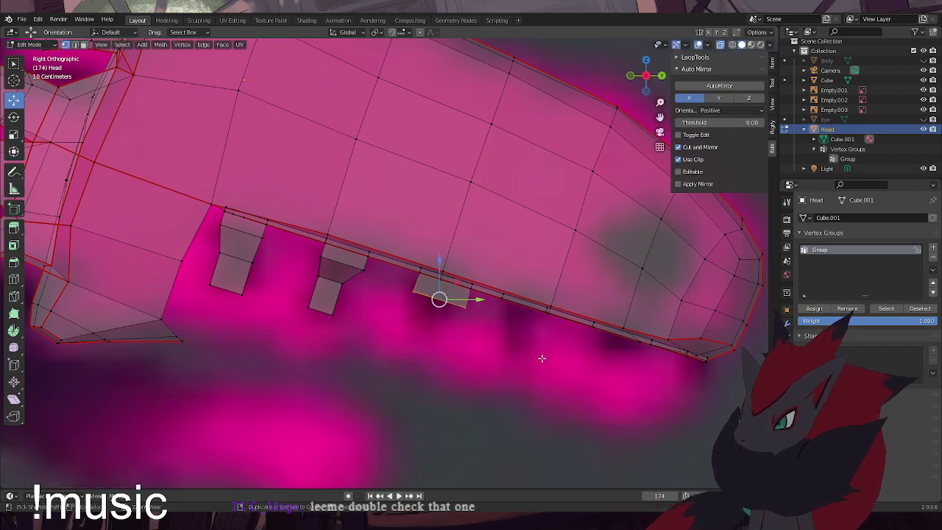
# Extrude the third tooth about 0.073 m further, scale its end face to about 0.65, and nudge it slightly backward
pyautogui.press('e')
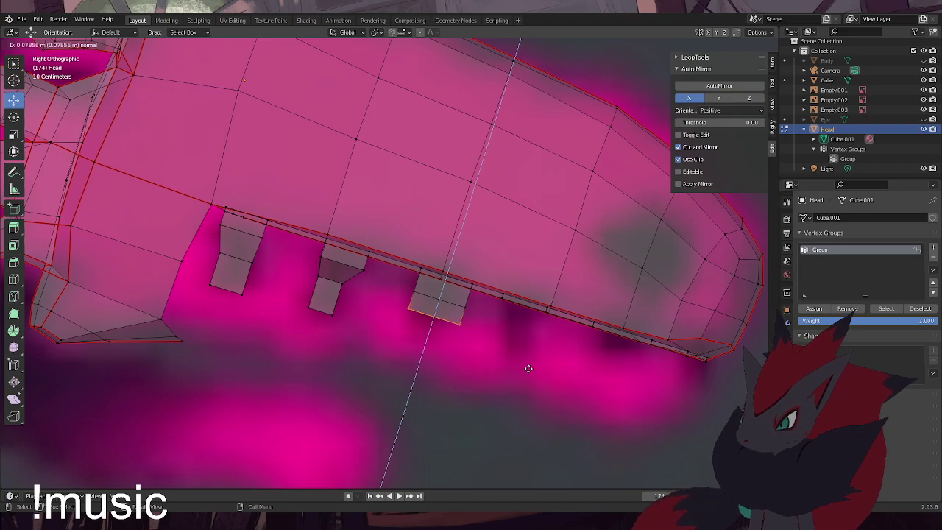
pyautogui.click(530, 367)
pyautogui.press('s')
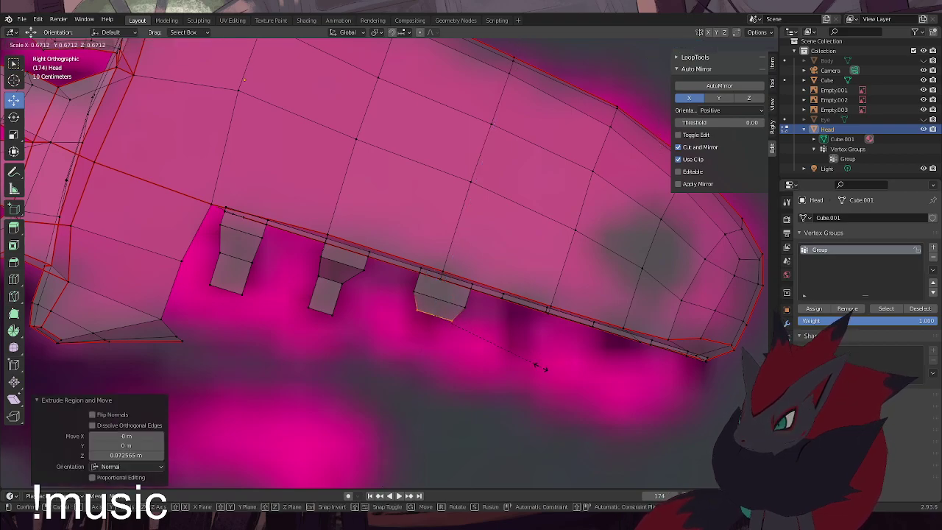
pyautogui.click(536, 367)
pyautogui.press('g')
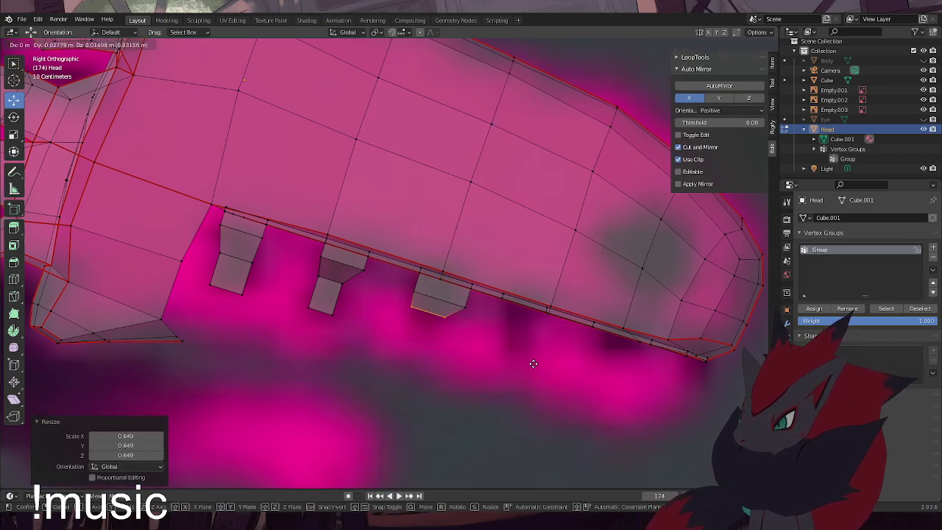
pyautogui.click(534, 364)
pyautogui.press('s')
pyautogui.click(520, 363)
# Extrude the third tooth's narrowed end face about 0.047 m to form its tip
pyautogui.press('g')
pyautogui.press('z')
pyautogui.press('z')
pyautogui.click(511, 372)
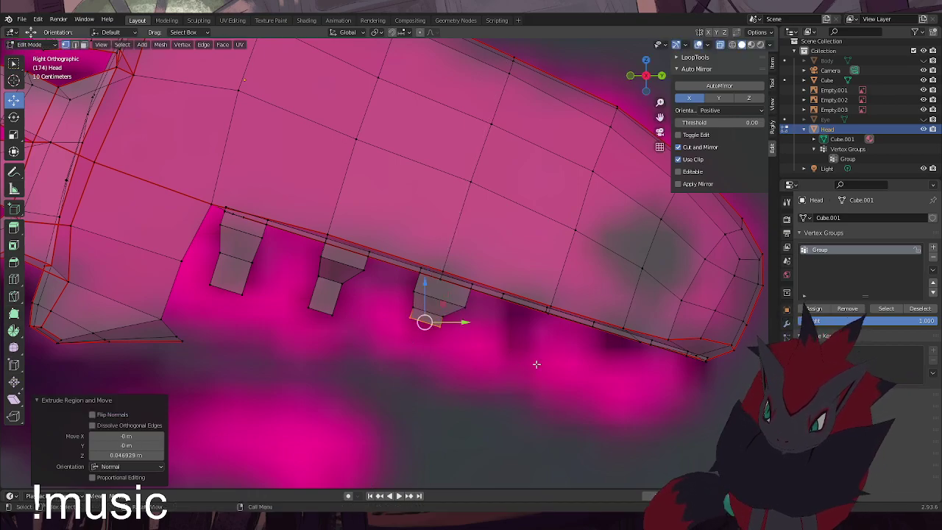
# Extrude only the gum strip section ahead of the third tooth about 0.059 m downward as the fourth tooth's base
pyautogui.keyDown('shift'); pyautogui.click(508, 312); pyautogui.keyUp('shift')
pyautogui.keyDown('shift'); pyautogui.click(544, 315); pyautogui.keyUp('shift')
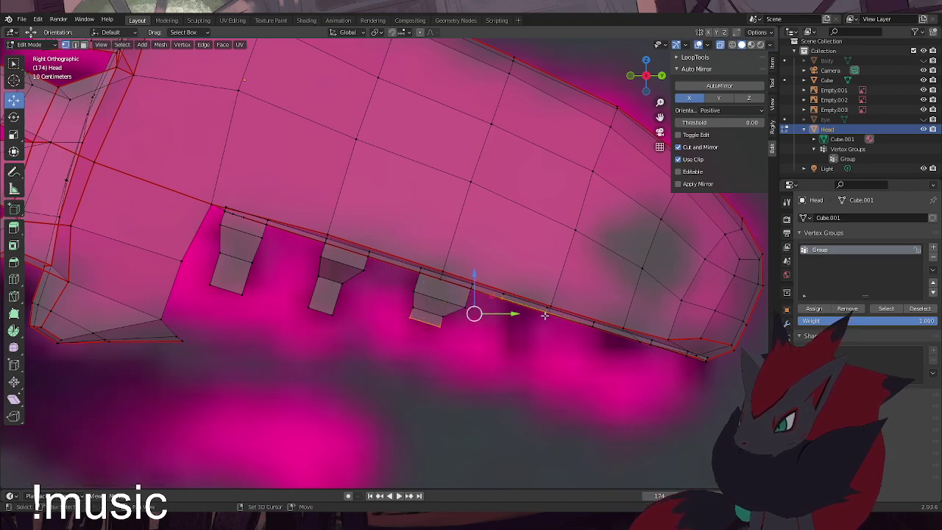
pyautogui.press('e')
pyautogui.click(567, 355)
pyautogui.hotkey('ctrl', 'z')
pyautogui.keyDown('shift'); pyautogui.click(439, 324); pyautogui.keyUp('shift')
pyautogui.keyDown('shift'); pyautogui.click(414, 321); pyautogui.keyUp('shift')
pyautogui.press('e')
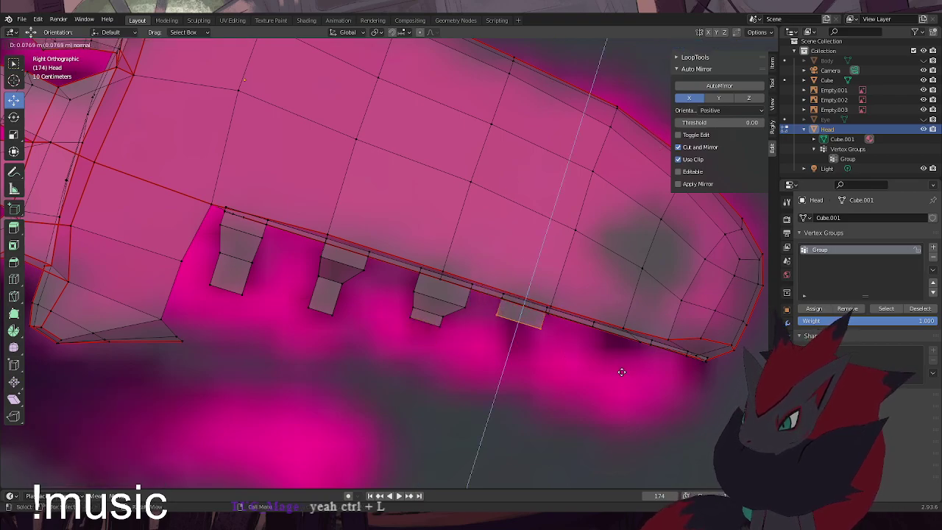
pyautogui.click(624, 370)
# Extrude the fourth tooth about 0.056 m further and scale its end face to about 0.58
pyautogui.press('e')
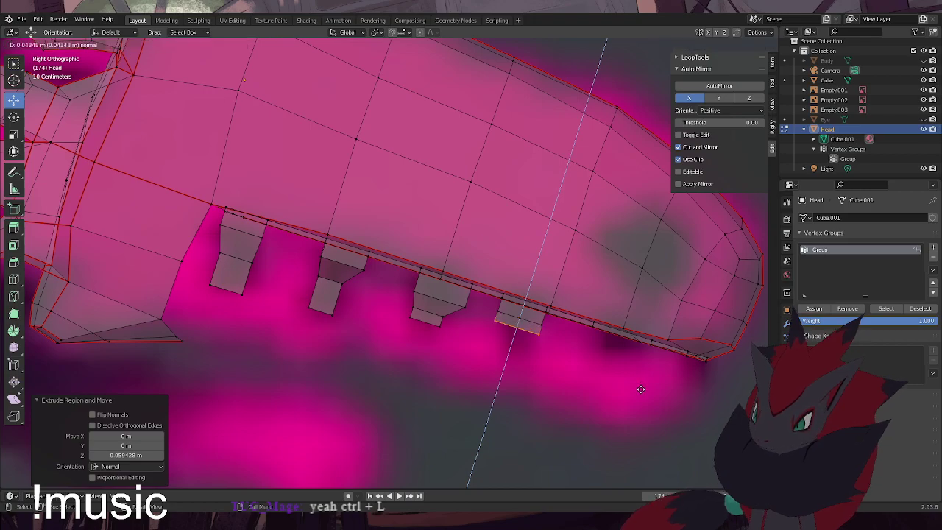
pyautogui.click(639, 392)
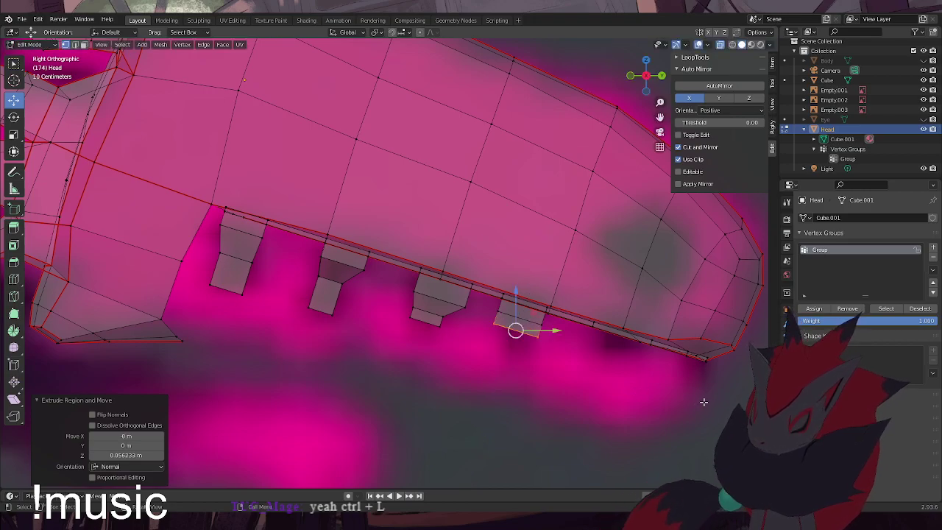
pyautogui.press('s')
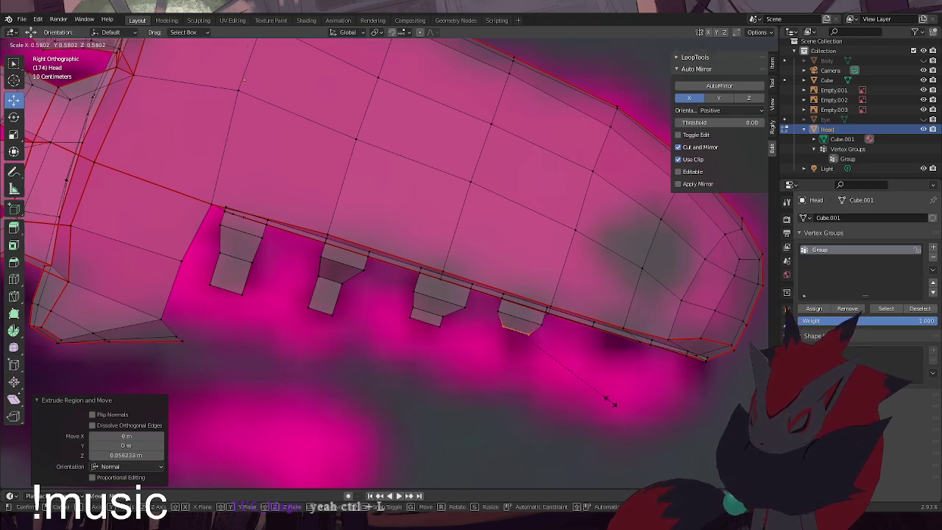
pyautogui.click(610, 403)
# Extrude the fourth tooth's tip about 0.079 m and scale the tip face to about 0.8
pyautogui.press('e')
pyautogui.click(632, 403)
pyautogui.press('s')
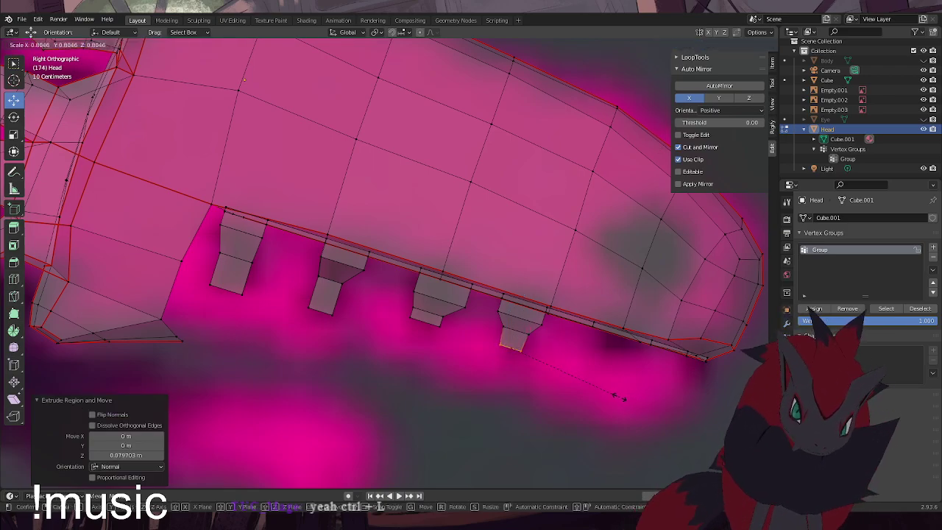
pyautogui.click(619, 398)
pyautogui.click(658, 412)
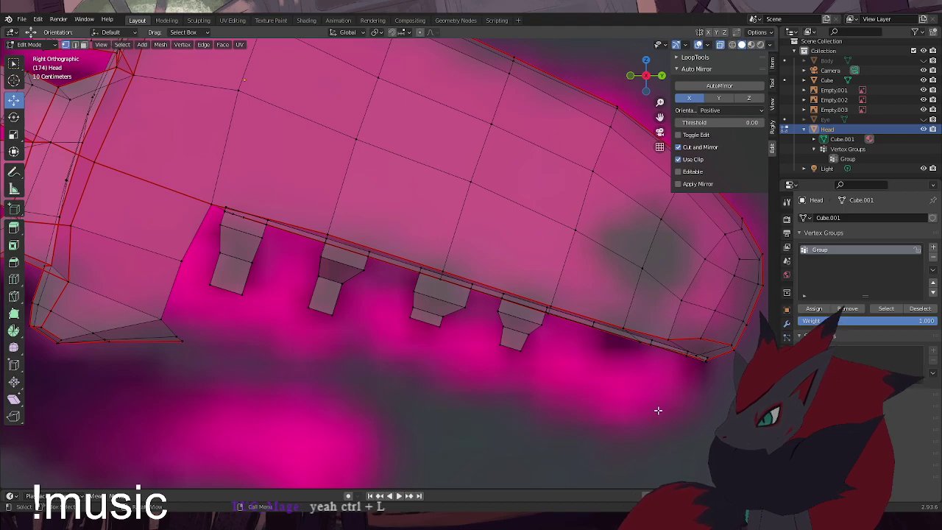
# Extrude the gum strip section ahead of the fourth tooth about 0.055 m, and again about 0.047 m, as the fifth tooth
pyautogui.moveTo(608, 349); pyautogui.dragTo(587, 325)
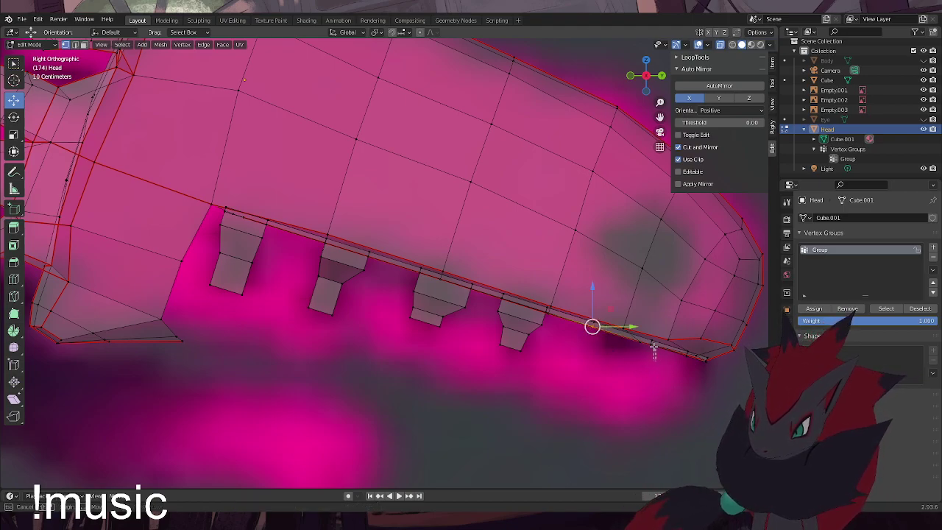
pyautogui.keyDown('shift'); pyautogui.moveTo(650, 343); pyautogui.dragTo(649, 342); pyautogui.keyUp('shift')
pyautogui.press('e')
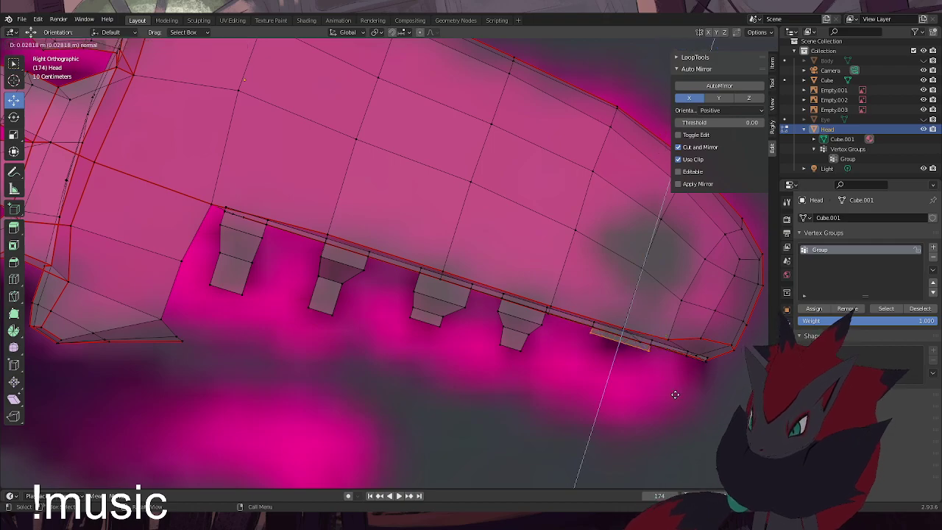
pyautogui.click(670, 400)
pyautogui.press('e')
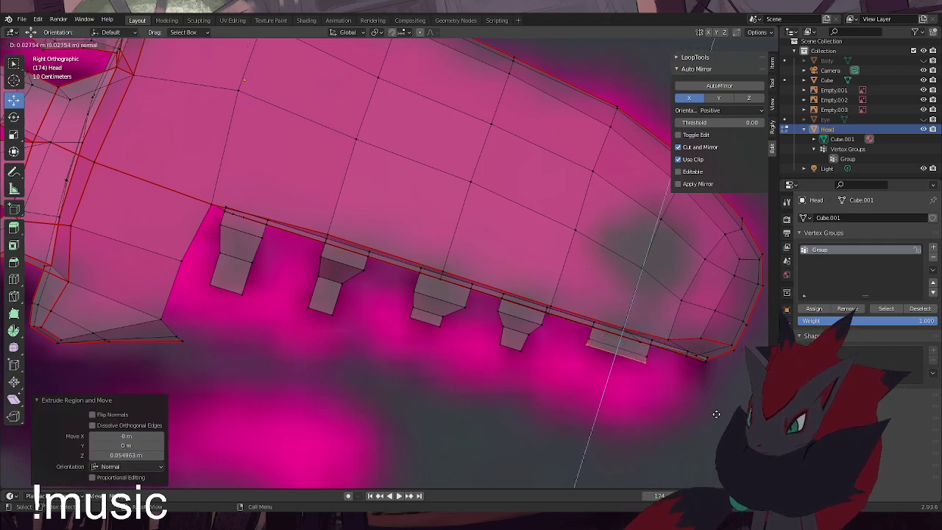
pyautogui.click(714, 418)
# Scale the fifth tooth's end face to about 0.41 and shift it about 0.036 m backward and 0.013 m up
pyautogui.press('s')
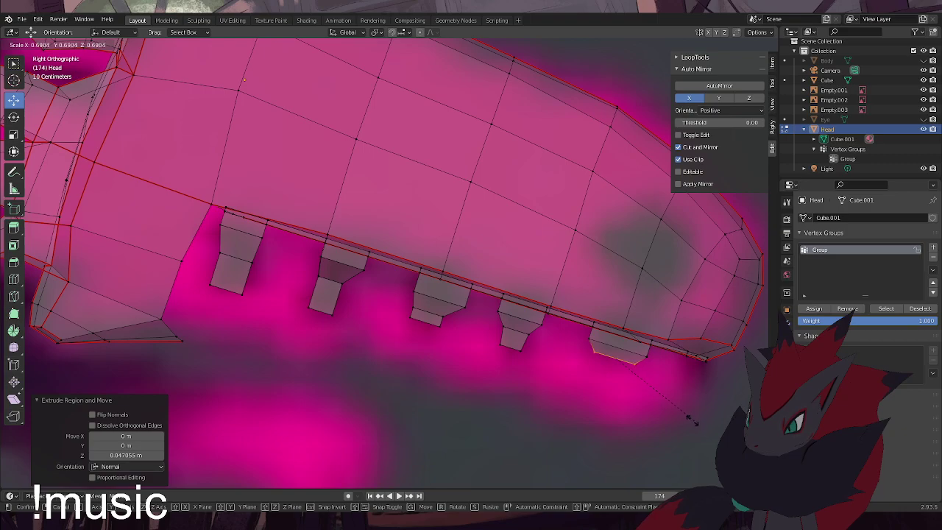
pyautogui.click(654, 409)
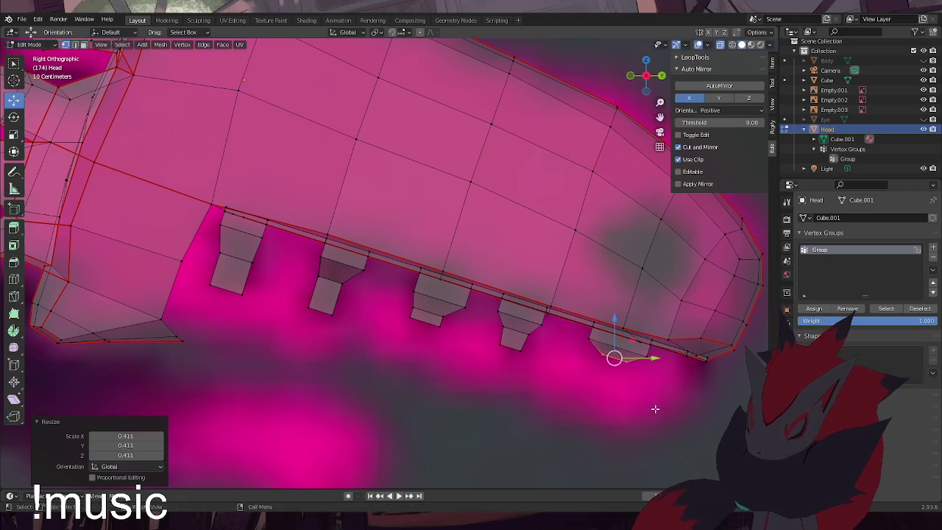
pyautogui.press('g')
pyautogui.click(725, 416)
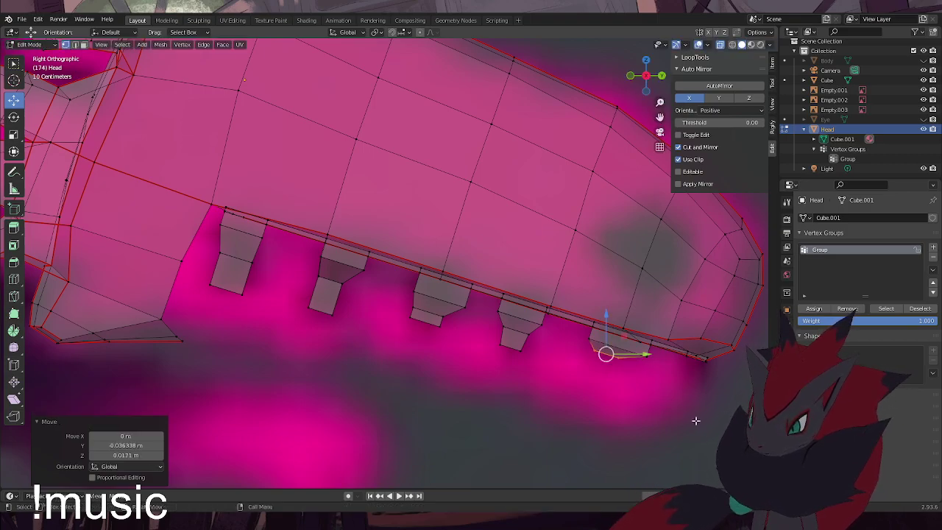
pyautogui.click(697, 410)
# Extrude the frontmost gum strip section near the snout tip downward as the sixth tooth's base, working in the right side view
pyautogui.scroll(1, 707, 388)
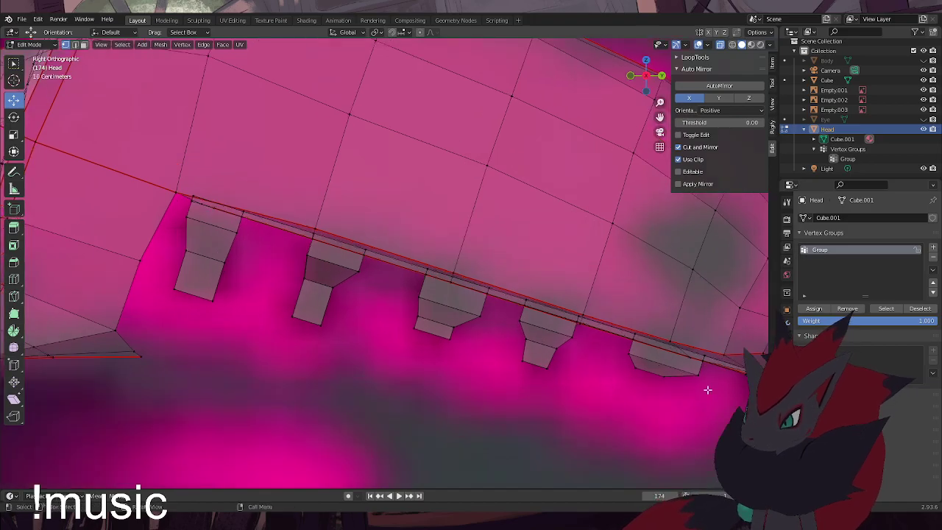
pyautogui.moveTo(706, 390); pyautogui.dragTo(688, 398, button='middle')
pyautogui.scroll(-4, 686, 407)
pyautogui.keyDown('shift'); pyautogui.click(617, 422); pyautogui.keyUp('shift')
pyautogui.keyDown('shift'); pyautogui.click(609, 400); pyautogui.keyUp('shift')
pyautogui.keyDown('shift'); pyautogui.click(587, 395); pyautogui.keyUp('shift')
pyautogui.press('KP_3')
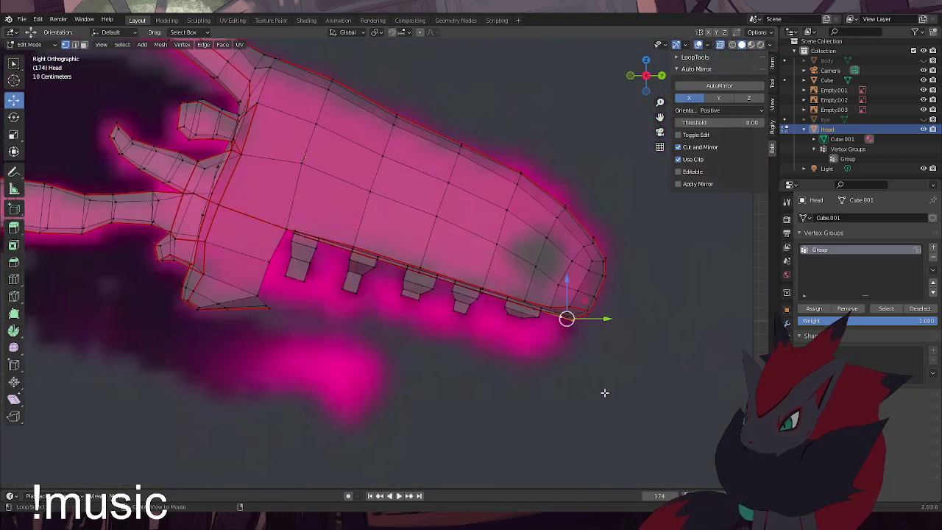
pyautogui.scroll(4, 616, 391)
pyautogui.keyDown('shift'); pyautogui.moveTo(620, 391); pyautogui.dragTo(450, 358, button='middle'); pyautogui.keyUp('shift')
pyautogui.scroll(2, 618, 379)
pyautogui.scroll(1, 544, 370)
pyautogui.press('e')
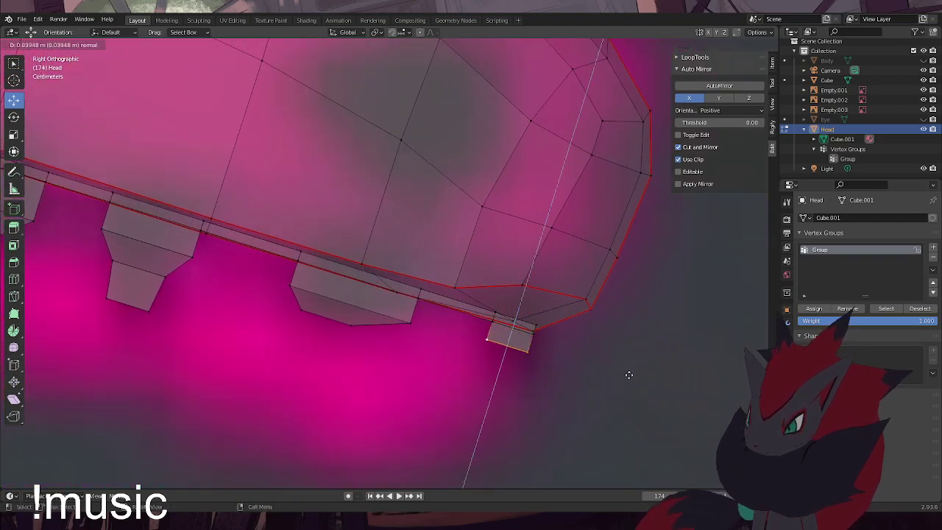
pyautogui.click(624, 379)
pyautogui.hotkey('ctrl', 'z')
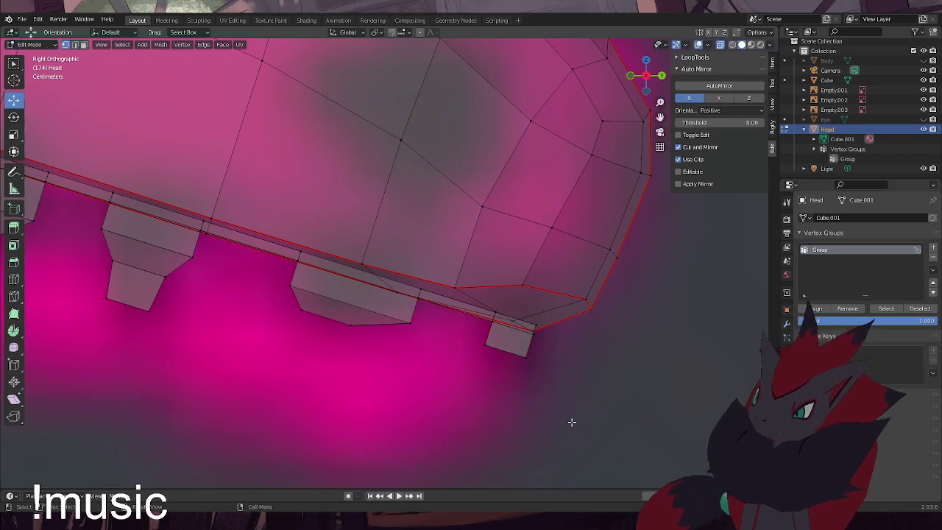
pyautogui.hotkey('ctrl', 'shift', 'z')
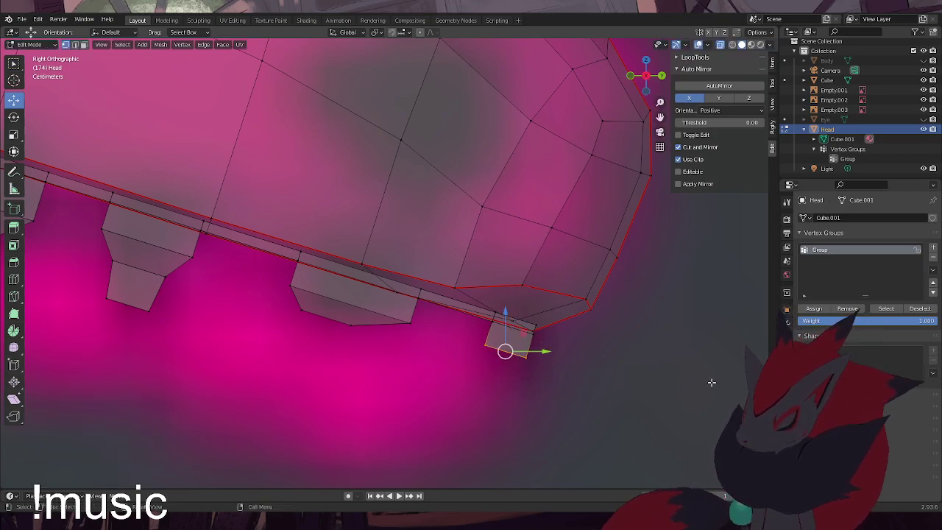
# Try to narrow the sixth tooth by scaling down its end face
pyautogui.press('s')
pyautogui.click(592, 403)
pyautogui.click(485, 427)
pyautogui.scroll(-4, 486, 427)
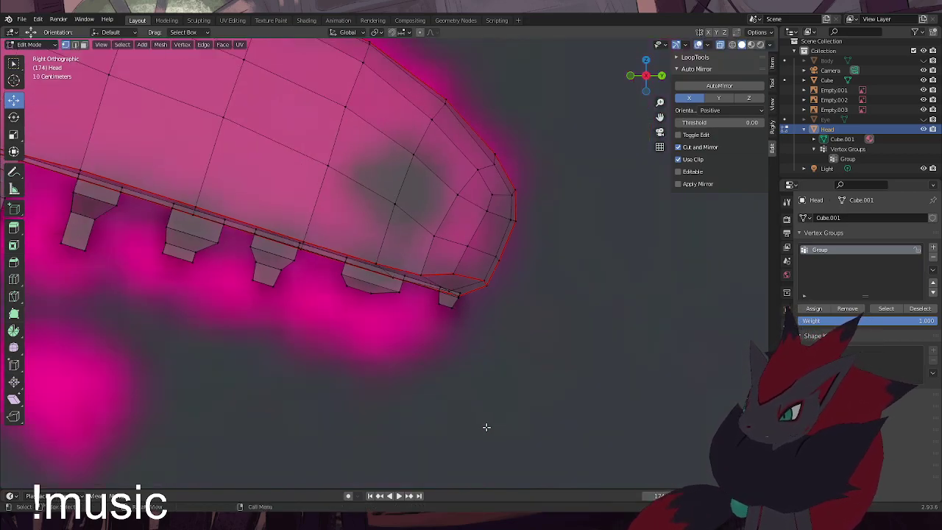
# Examine the teeth in the open-mouth side reference and compare them with the modelled upper-jaw teeth
pyautogui.scroll(-5, 501, 391)
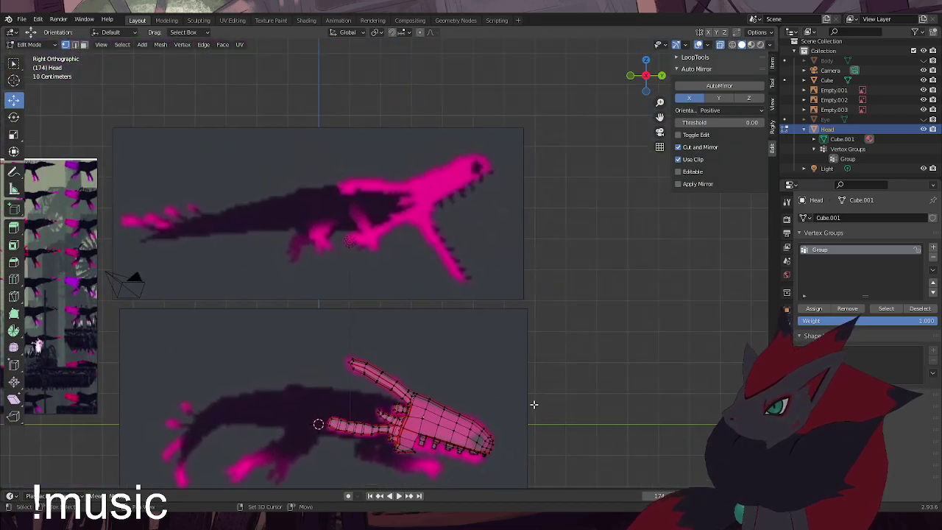
pyautogui.keyDown('shift'); pyautogui.moveTo(513, 223); pyautogui.dragTo(375, 375, button='middle'); pyautogui.keyUp('shift')
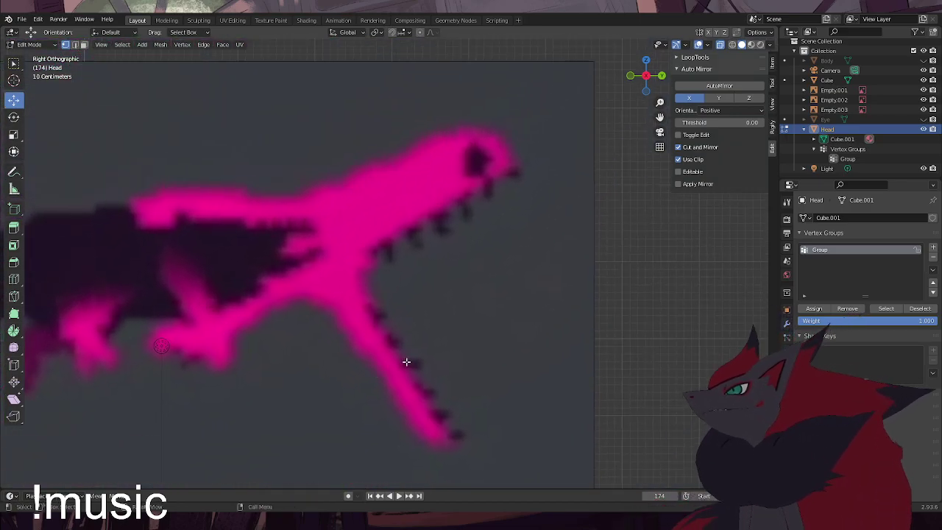
pyautogui.keyDown('shift'); pyautogui.moveTo(513, 415); pyautogui.dragTo(526, 106, button='middle'); pyautogui.keyUp('shift')
pyautogui.keyDown('shift'); pyautogui.moveTo(475, 298); pyautogui.dragTo(468, 44, button='middle'); pyautogui.keyUp('shift')
pyautogui.scroll(8, 508, 343)
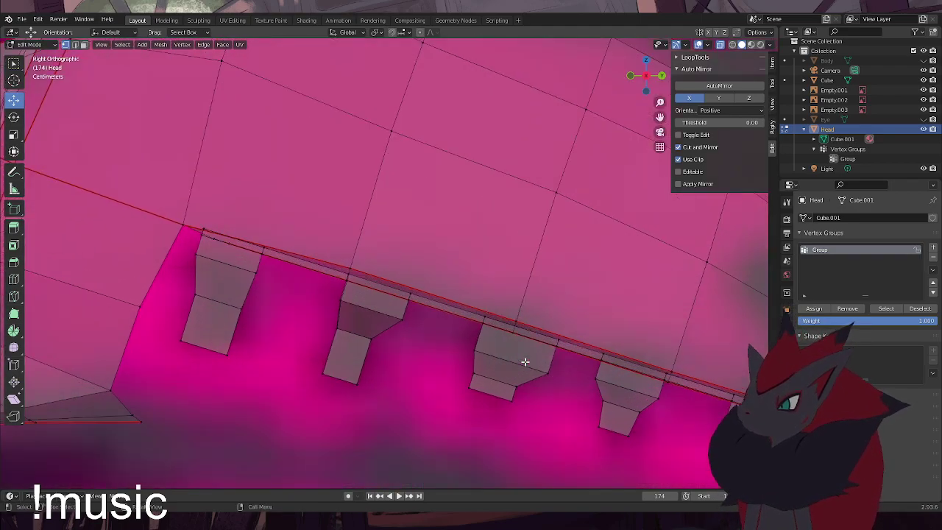
pyautogui.scroll(-1, 525, 362)
pyautogui.keyDown('shift'); pyautogui.moveTo(525, 361); pyautogui.dragTo(207, 173, button='middle'); pyautogui.keyUp('shift')
# Undo the scaling of the sixth tooth's end face
pyautogui.click(503, 284)
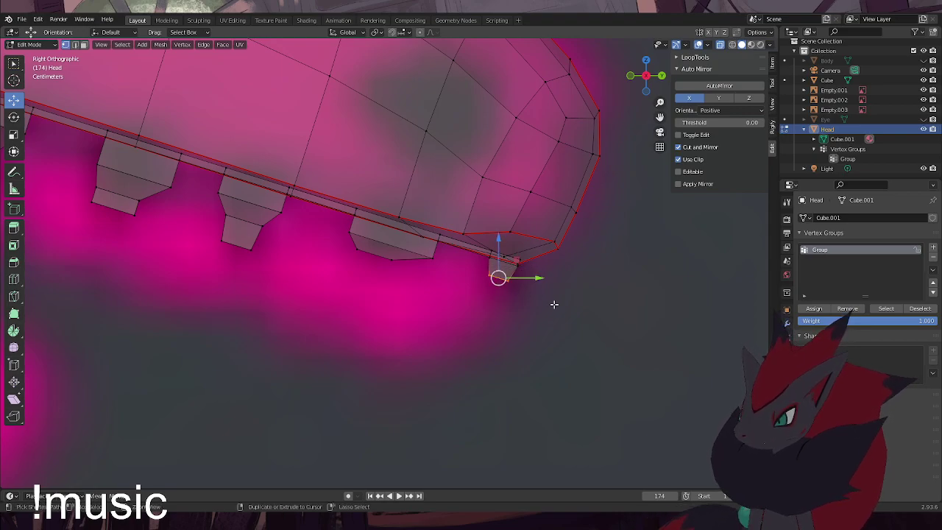
pyautogui.hotkey('ctrl', 'z')
pyautogui.hotkey('ctrl', 'z')
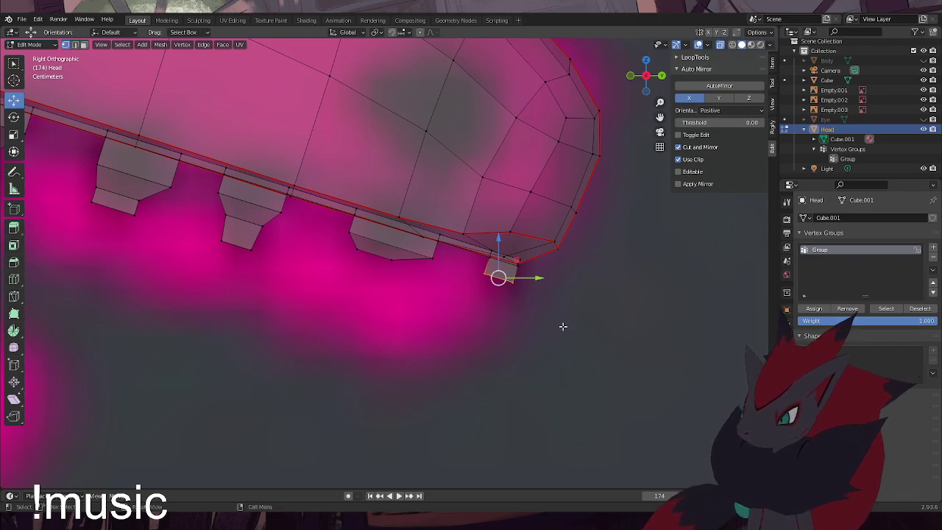
# Slide the vertices along the sixth tooth's rear side forward by a factor of about 0.165 to narrow the tooth
pyautogui.moveTo(566, 325); pyautogui.dragTo(545, 351, button='middle')
pyautogui.scroll(-3, 545, 351)
pyautogui.moveTo(427, 336); pyautogui.dragTo(521, 424)
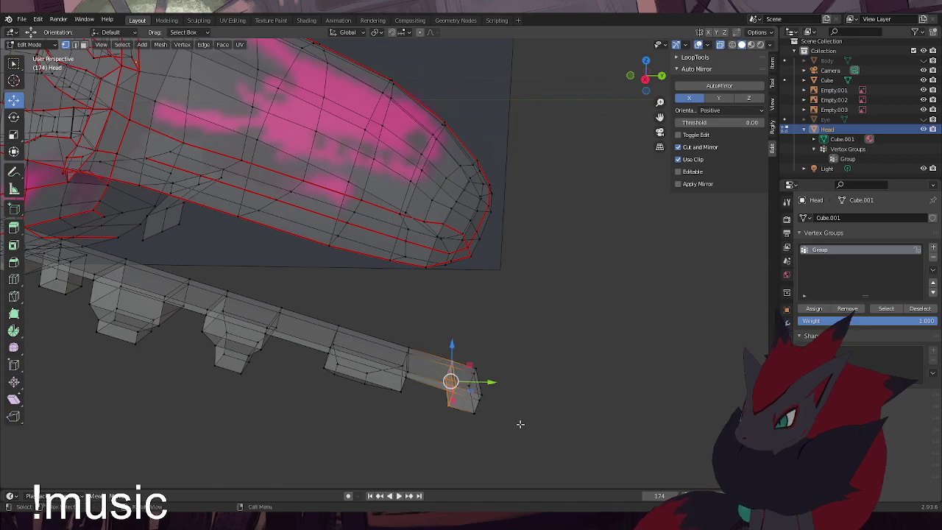
pyautogui.hotkey('shift', 'v')
pyautogui.click(639, 391)
pyautogui.keyDown('alt'); pyautogui.moveTo(627, 395); pyautogui.dragTo(525, 358, button='middle'); pyautogui.keyUp('alt')
pyautogui.scroll(7, 530, 352)
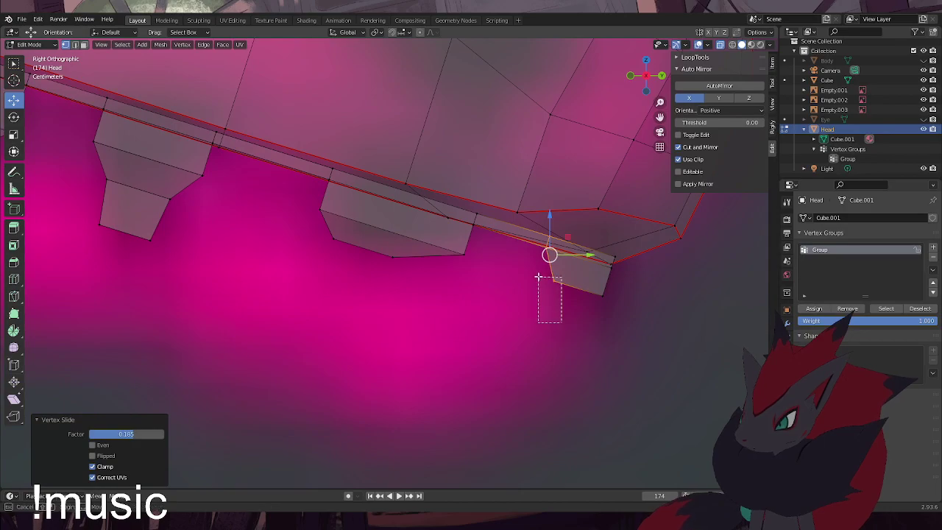
# Move the sixth tooth's end face about 0.01 m up and 0.003 m backward to shorten its base
pyautogui.hotkey('ctrl', 'z')
pyautogui.keyDown('shift'); pyautogui.moveTo(593, 287); pyautogui.dragTo(619, 324); pyautogui.keyUp('shift')
pyautogui.press('g')
pyautogui.click(641, 309)
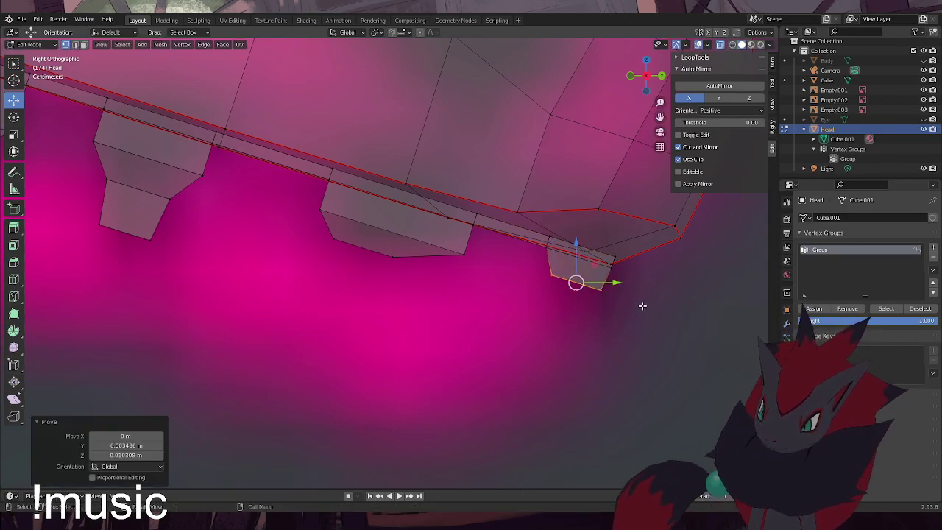
# Extrude the sixth tooth's end face about 0.052 m to form its tip
pyautogui.press('g')
pyautogui.press('z')
pyautogui.press('z')
pyautogui.click(630, 332)
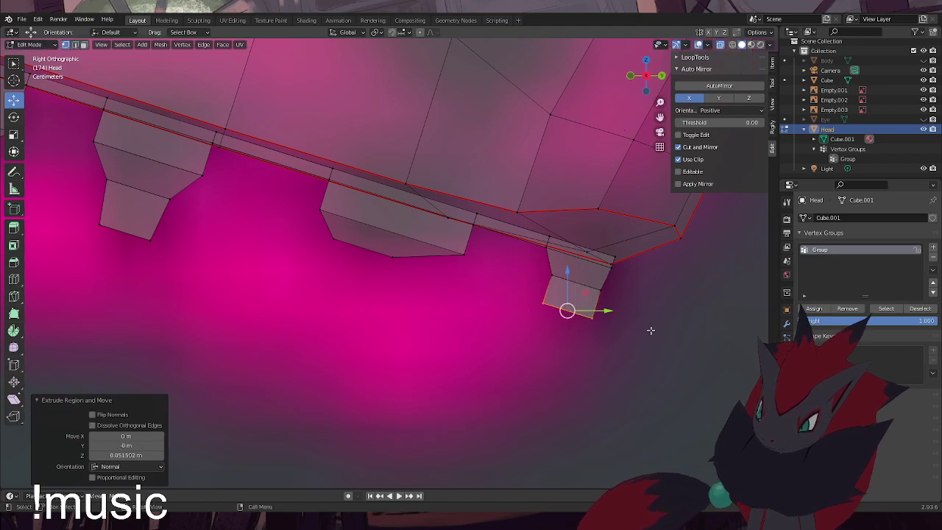
# Scale the sixth tooth's tip face to about 0.758 and nudge it slightly up and backward
pyautogui.press('s')
pyautogui.click(652, 324)
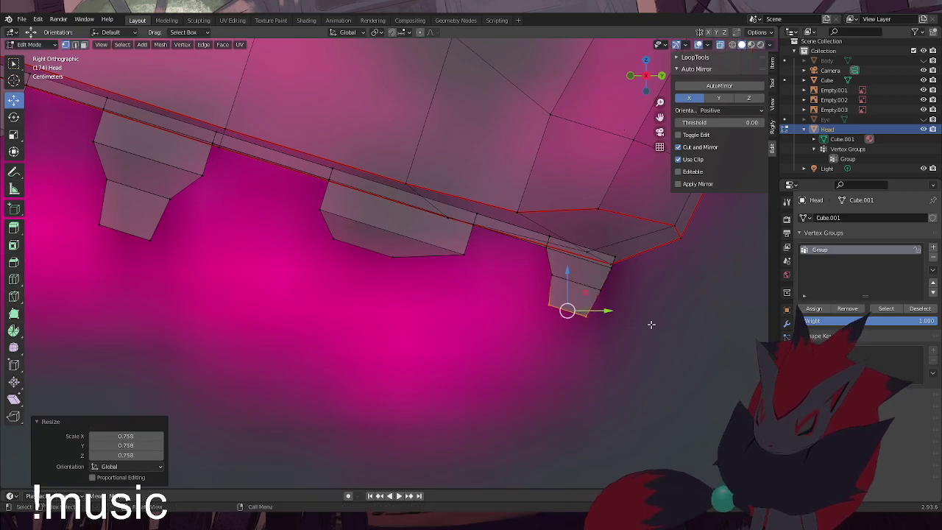
pyautogui.press('g')
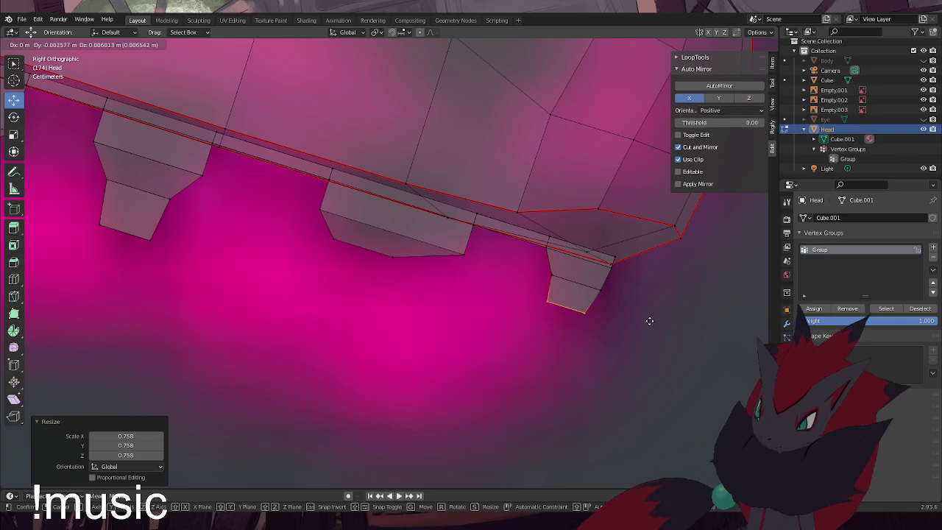
pyautogui.click(650, 319)
# Shift the sixth tooth's whole tip segment about 0.012 m backward and 0.006 m up
pyautogui.keyDown('shift'); pyautogui.moveTo(640, 358); pyautogui.dragTo(519, 278); pyautogui.keyUp('shift')
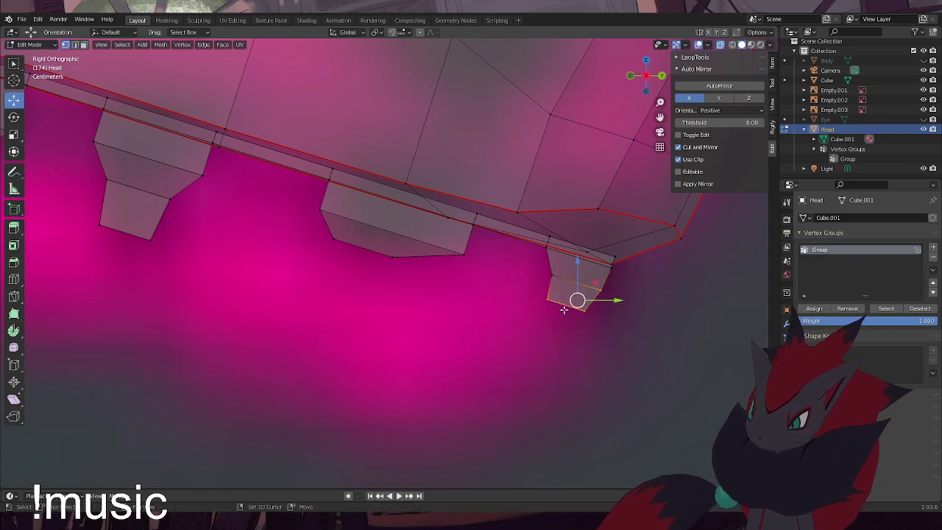
pyautogui.keyDown('shift'); pyautogui.click(558, 279); pyautogui.keyUp('shift')
pyautogui.moveTo(588, 274); pyautogui.dragTo(581, 271)
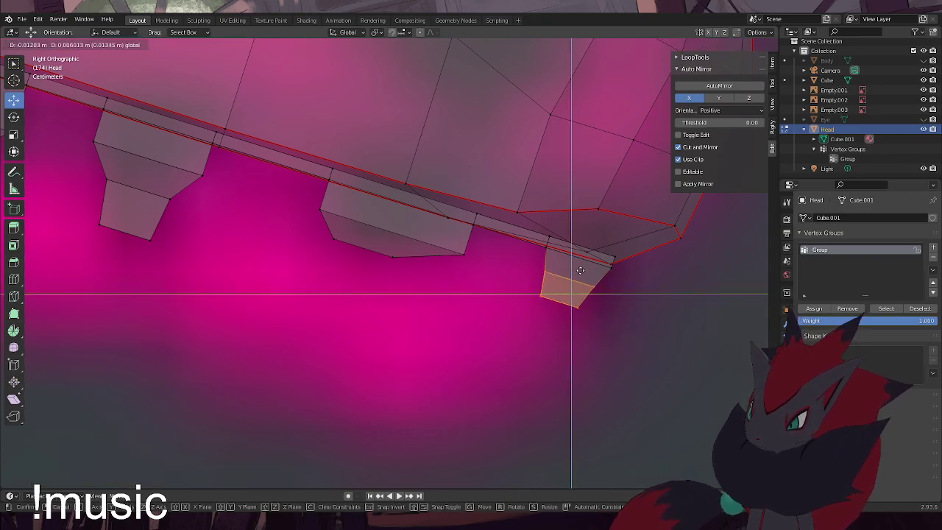
pyautogui.click(581, 271)
pyautogui.scroll(-5, 645, 357)
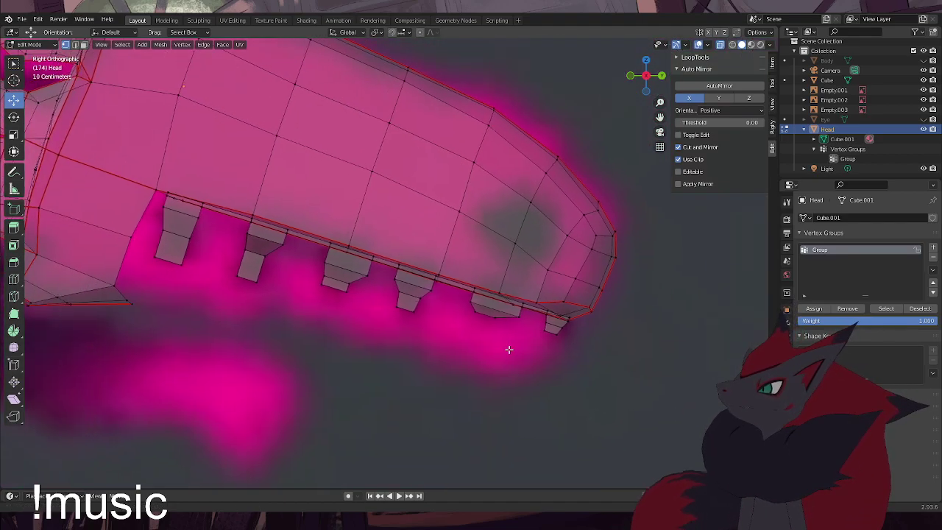
# Pull the rearmost tooth's two tip corners upward, moving the rear corner forward and the front corner about 0.01 m backward and 0.027 m up
pyautogui.keyDown('shift'); pyautogui.moveTo(508, 349); pyautogui.dragTo(509, 349, button='middle'); pyautogui.keyUp('shift')
pyautogui.scroll(3, 423, 331)
pyautogui.scroll(-3, 507, 345)
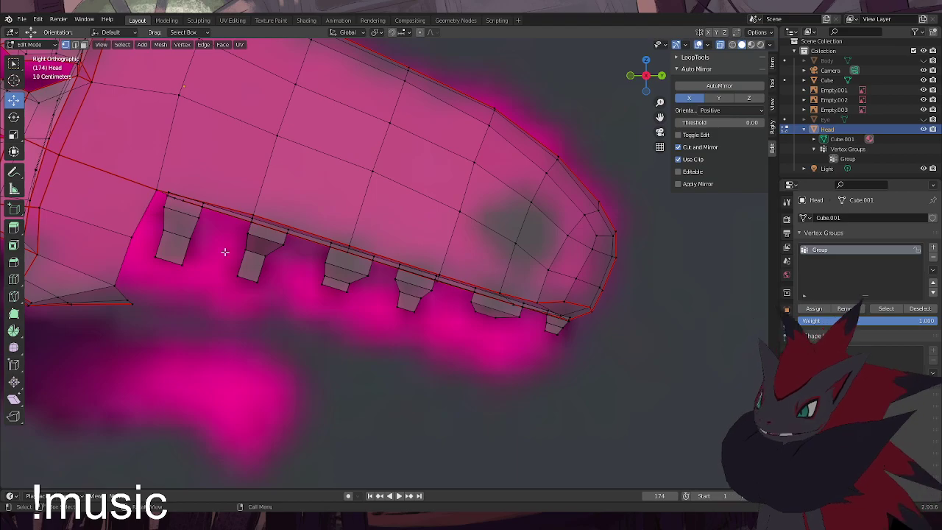
pyautogui.scroll(4, 230, 254)
pyautogui.click(299, 319)
pyautogui.press('g')
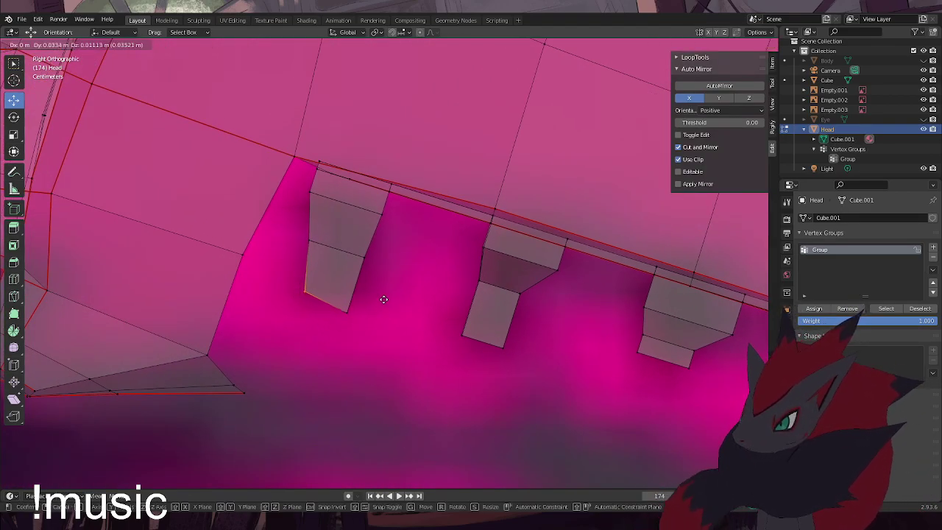
pyautogui.click(382, 304)
pyautogui.click(340, 301)
pyautogui.press('g')
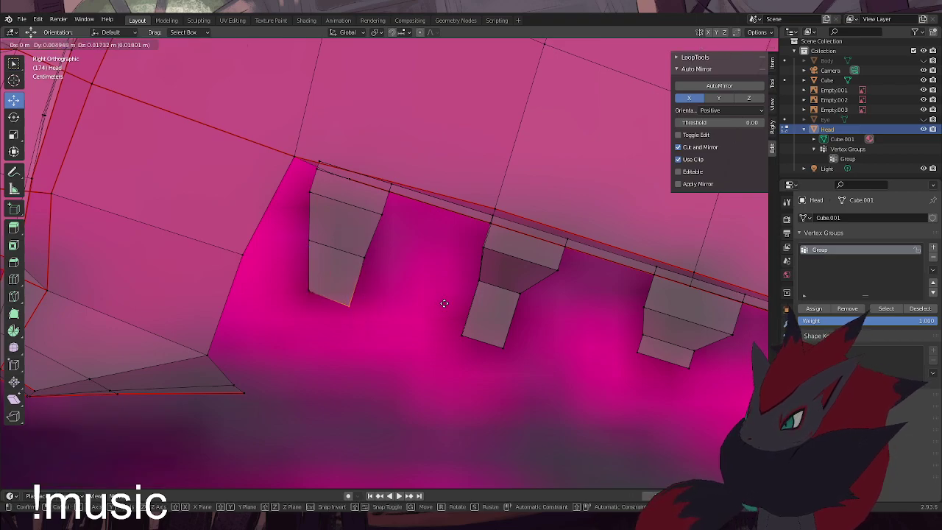
pyautogui.click(439, 302)
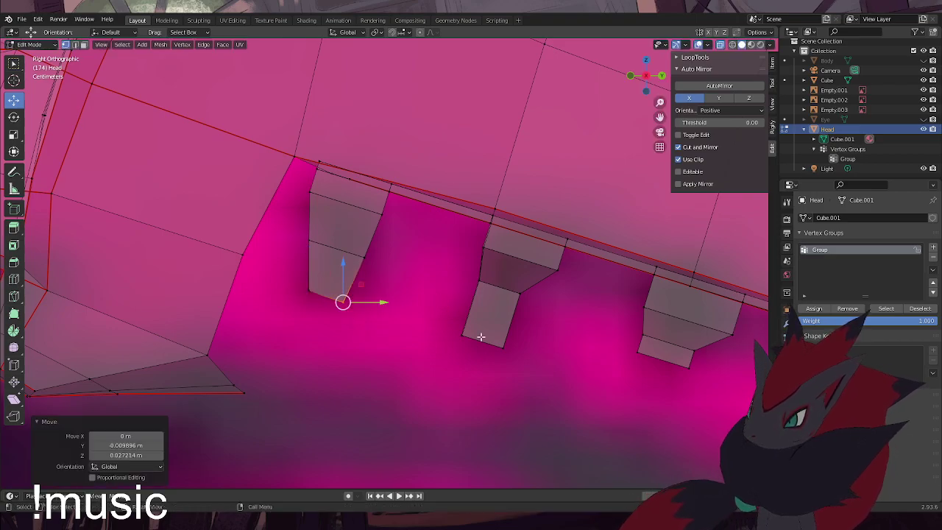
# Move the rear tip corner of the second tooth from the back about 0.03 m forward and 0.014 m up
pyautogui.click(503, 346)
pyautogui.press('g')
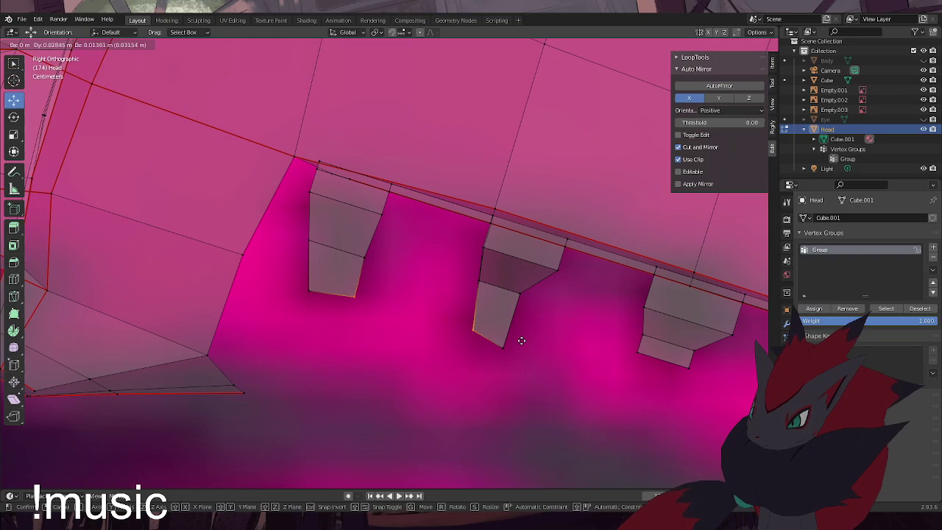
pyautogui.click(518, 331)
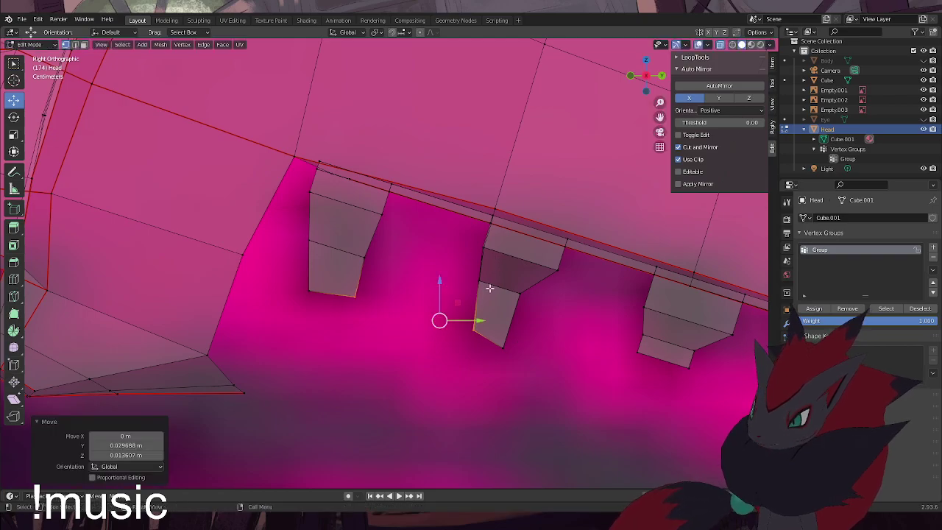
# Shift the second tooth's rear side vertices slightly forward and pull its front tip corner inward to narrow the tip
pyautogui.keyDown('shift'); pyautogui.moveTo(494, 302); pyautogui.dragTo(481, 234); pyautogui.keyUp('shift')
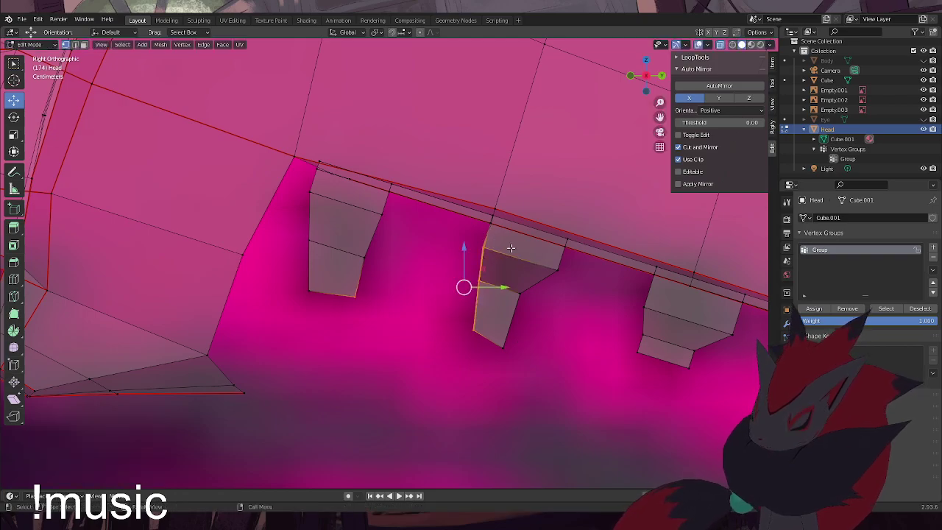
pyautogui.press('g')
pyautogui.click(518, 250)
pyautogui.click(524, 365)
pyautogui.moveTo(522, 373); pyautogui.dragTo(533, 329)
# Taper the third tooth from the back by pulling its two tip corners and its front side corner inward
pyautogui.moveTo(638, 350); pyautogui.dragTo(649, 355)
pyautogui.moveTo(702, 387); pyautogui.dragTo(677, 366)
pyautogui.click(547, 427)
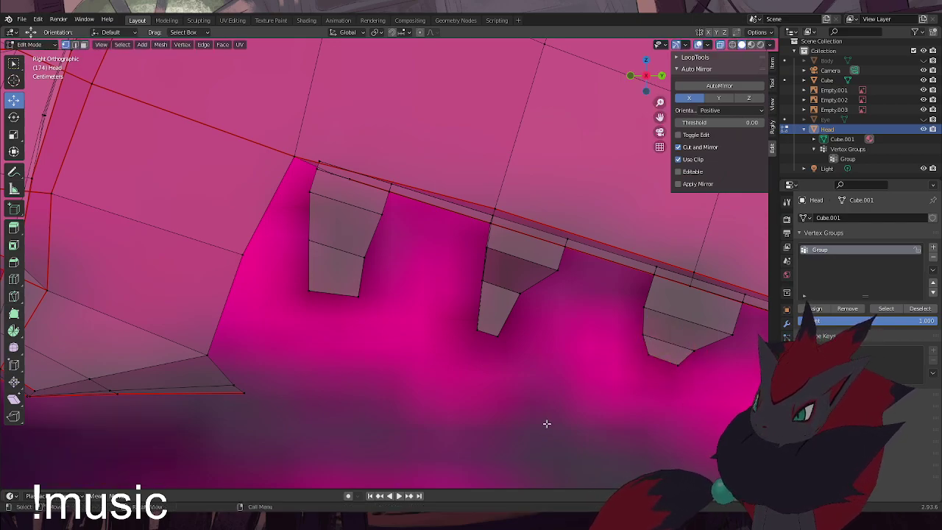
pyautogui.scroll(-2, 625, 331)
pyautogui.click(625, 310)
pyautogui.moveTo(624, 307); pyautogui.dragTo(614, 302)
# Move the rear vertices of the fourth tooth's lower segment about 0.011 m forward along Y
pyautogui.click(643, 356)
pyautogui.click(648, 338)
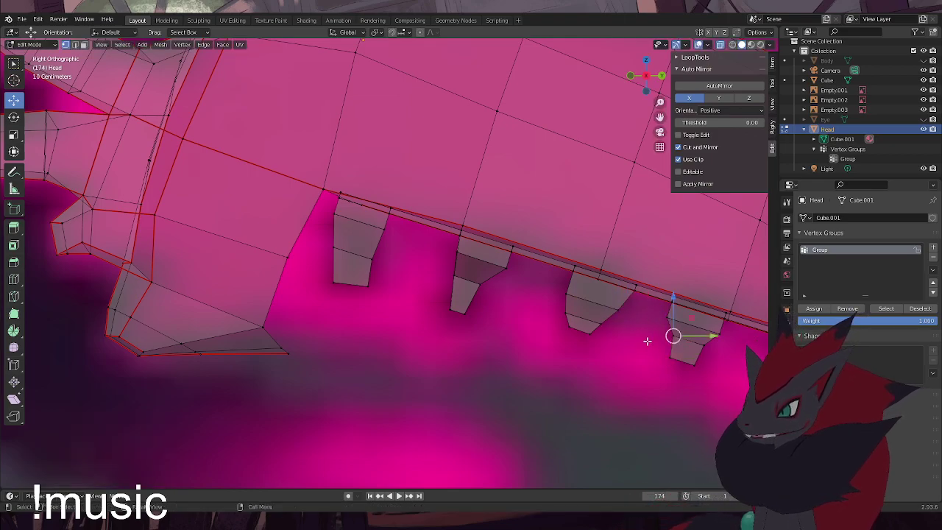
pyautogui.keyDown('shift'); pyautogui.click(685, 377); pyautogui.keyUp('shift')
pyautogui.press('g')
pyautogui.click(697, 374)
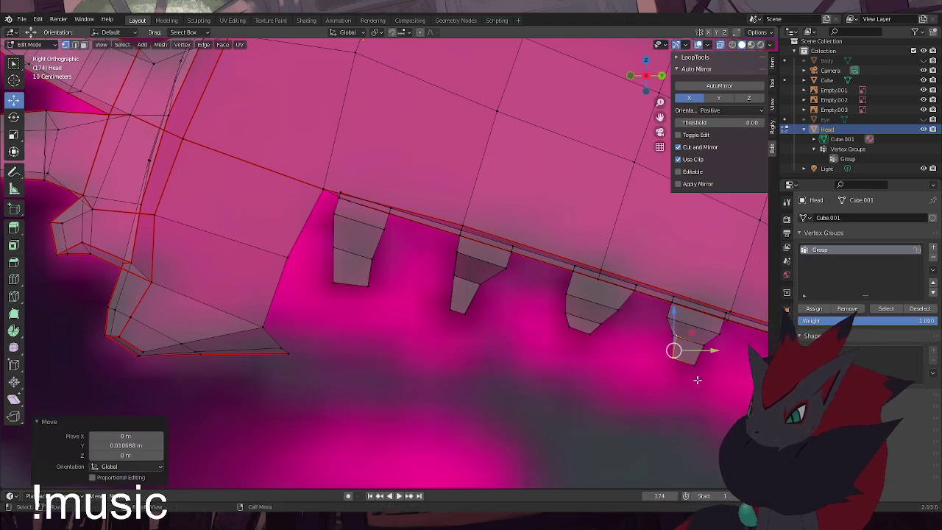
pyautogui.click(703, 401)
# Adjust the fourth tooth's front and rear tip corners inward to narrow its tip
pyautogui.keyDown('shift'); pyautogui.moveTo(683, 390); pyautogui.dragTo(571, 372, button='middle'); pyautogui.keyUp('shift')
pyautogui.scroll(4, 581, 374)
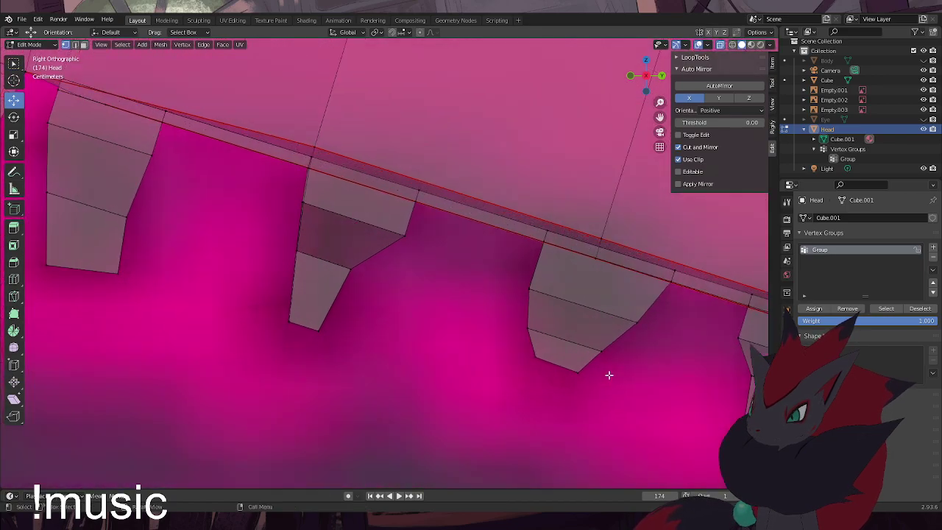
pyautogui.keyDown('shift'); pyautogui.moveTo(622, 390); pyautogui.dragTo(378, 347, button='middle'); pyautogui.keyUp('shift')
pyautogui.moveTo(570, 422); pyautogui.dragTo(536, 382)
pyautogui.click(520, 435)
pyautogui.moveTo(438, 393); pyautogui.dragTo(508, 363)
pyautogui.press('g')
pyautogui.click(546, 362)
# Shift the fourth tooth's upper rear corner slightly forward and its upper front corner about 0.022 m backward and 0.006 m up
pyautogui.moveTo(460, 279); pyautogui.dragTo(508, 300)
pyautogui.press('g')
pyautogui.click(524, 303)
pyautogui.moveTo(608, 351); pyautogui.dragTo(588, 321)
pyautogui.press('g')
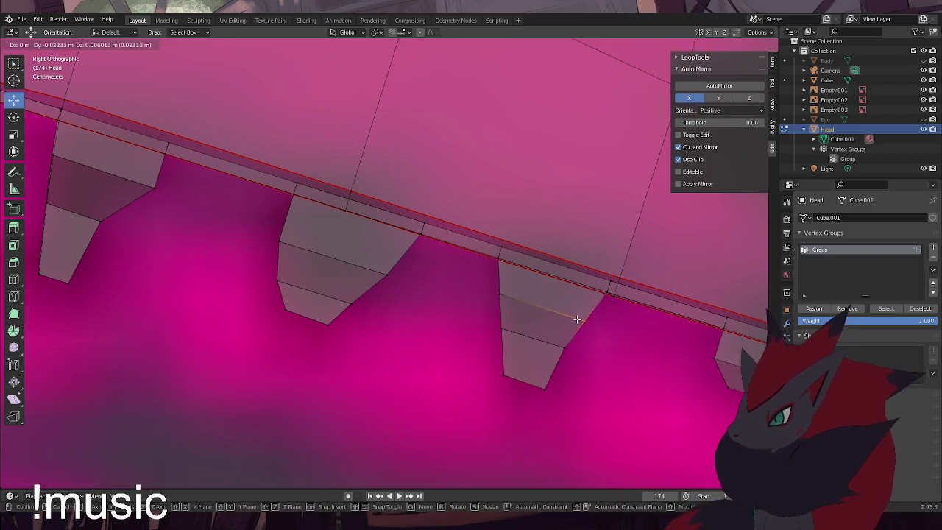
pyautogui.click(578, 319)
# Pull the fifth tooth's rear and front side corners inward to round its outline
pyautogui.scroll(-3, 585, 320)
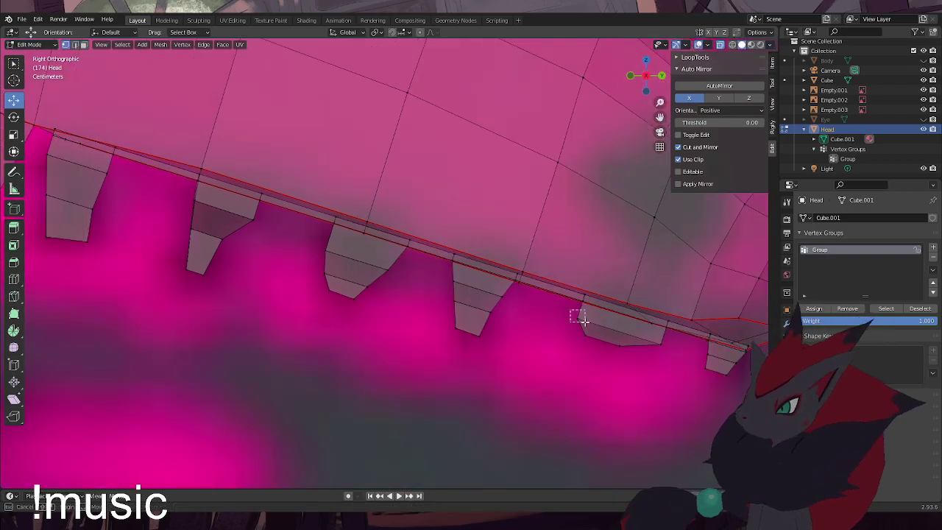
pyautogui.moveTo(583, 319); pyautogui.dragTo(584, 320)
pyautogui.press('g')
pyautogui.click(620, 327)
pyautogui.moveTo(670, 364); pyautogui.dragTo(656, 337)
pyautogui.press('g')
pyautogui.click(650, 343)
# Edge-slide the fifth tooth's rear side corner down along its edge by a factor of about 0.23
pyautogui.click(582, 316)
pyautogui.press('g')
pyautogui.press('g')
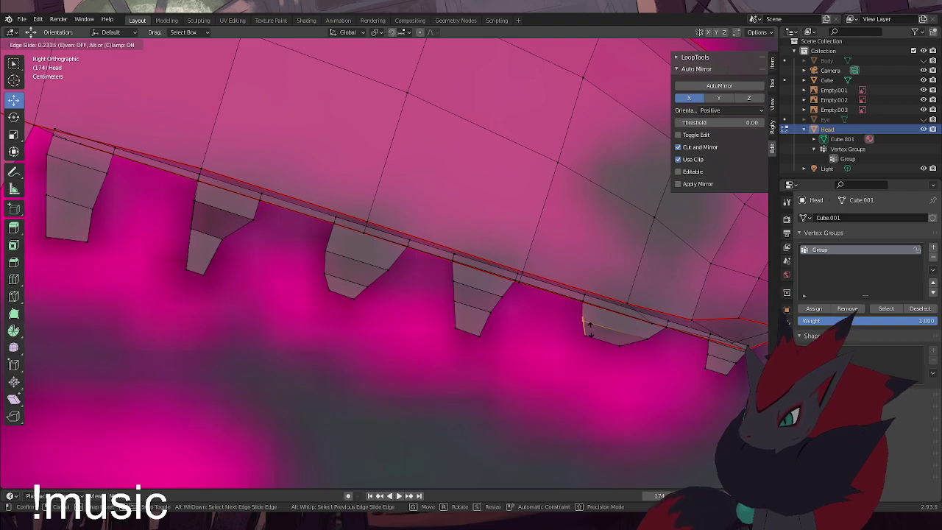
pyautogui.click(589, 328)
pyautogui.click(494, 390)
# Edge-slide the rearmost tooth's lower front corner upward and its tip vertices toward the base by a factor of about 0.183
pyautogui.keyDown('shift'); pyautogui.moveTo(440, 328); pyautogui.dragTo(578, 385, button='middle'); pyautogui.keyUp('shift')
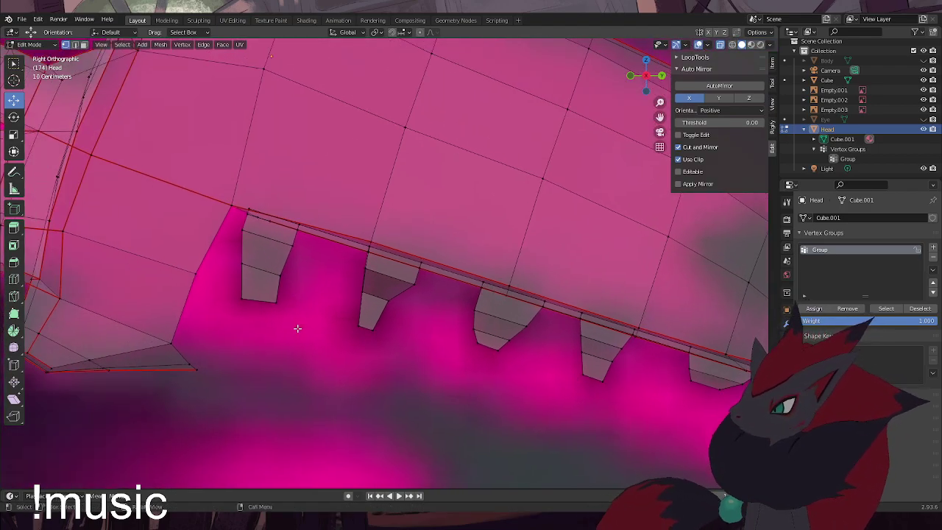
pyautogui.click(275, 291)
pyautogui.press('g')
pyautogui.press('g')
pyautogui.click(272, 266)
pyautogui.moveTo(304, 347); pyautogui.dragTo(222, 287)
pyautogui.press('g')
pyautogui.press('g')
pyautogui.click(257, 292)
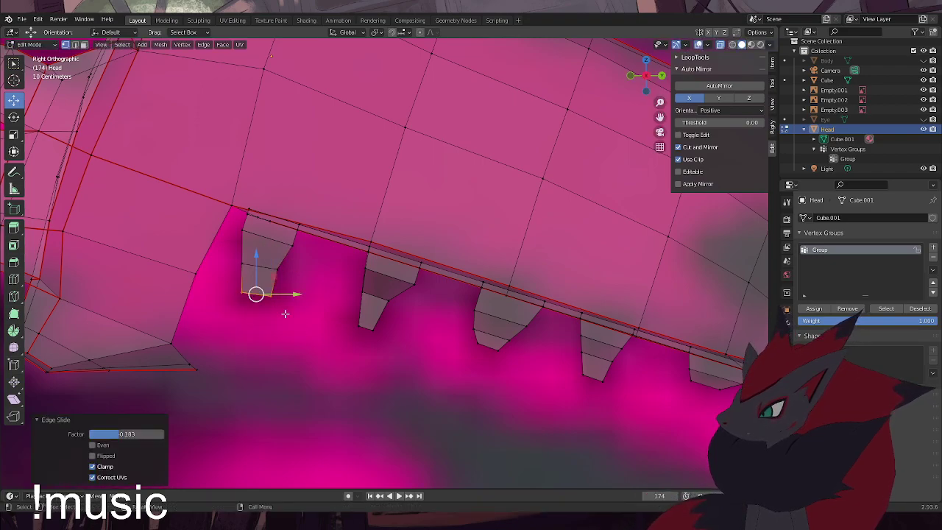
# Pull the rearmost tooth's upper front corner about 0.016 m backward and 0.007 m up, and nudge its upper rear corner forward
pyautogui.click(293, 268)
pyautogui.click(302, 256)
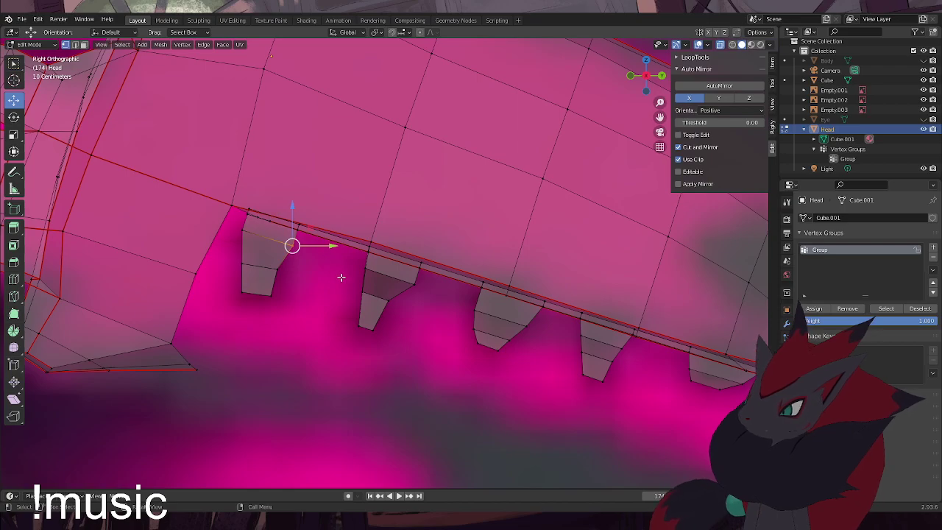
pyautogui.press('g')
pyautogui.press('g')
pyautogui.click(340, 276)
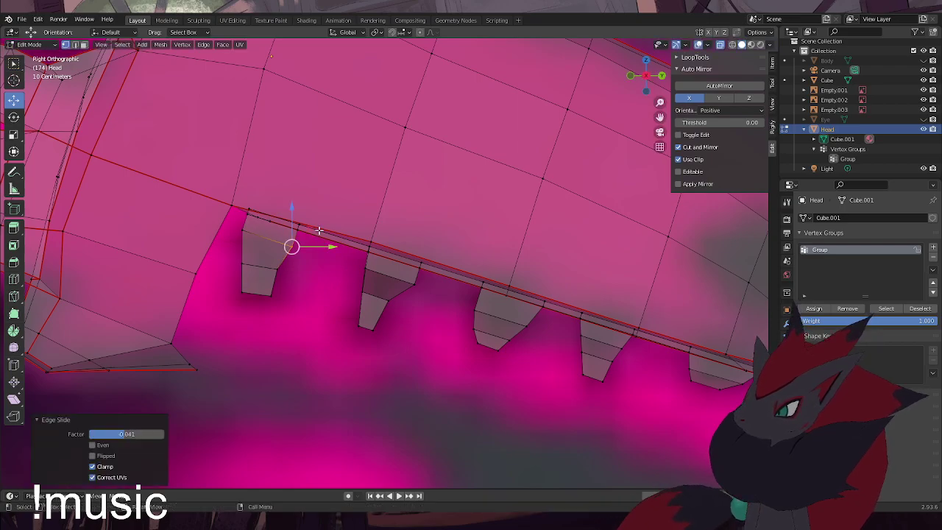
pyautogui.press('g')
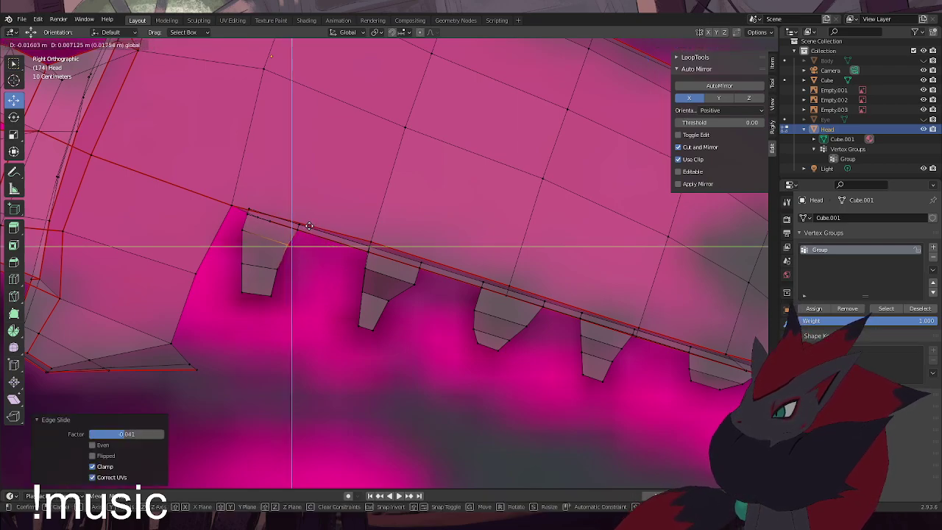
pyautogui.click(310, 226)
pyautogui.click(246, 232)
pyautogui.press('g')
pyautogui.click(272, 245)
# Move the second tooth's upper front corner about 0.025 m backward and 0.009 m up
pyautogui.click(358, 325)
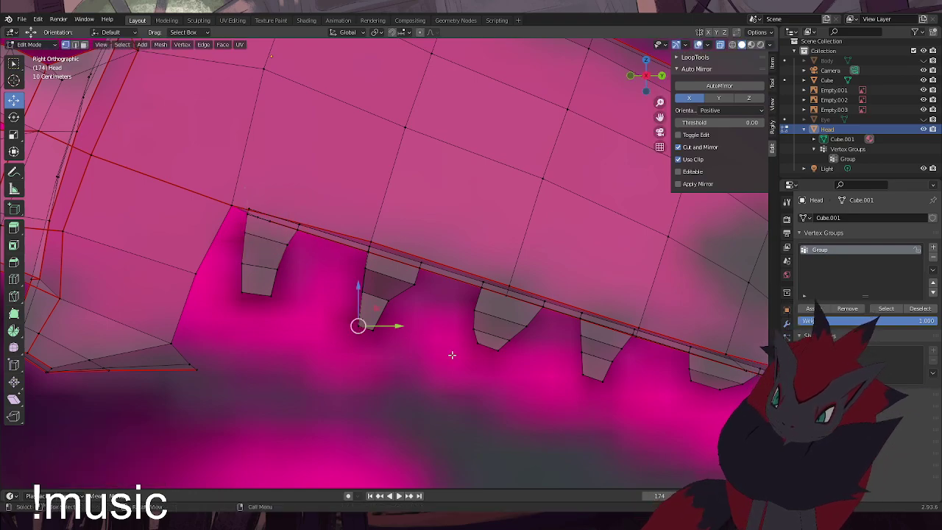
pyautogui.press('g')
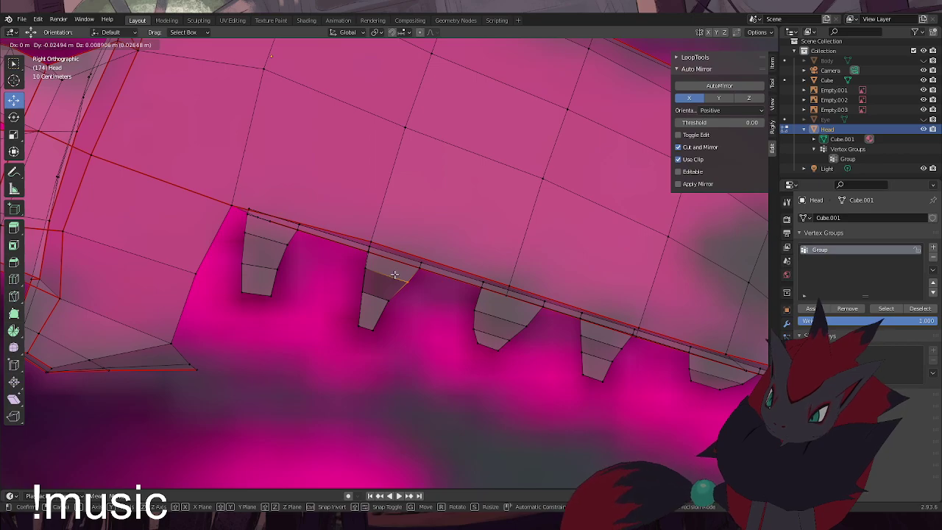
pyautogui.click(394, 273)
# Turn off X-ray and examine the upper teeth from below in perspective
pyautogui.scroll(-4, 432, 375)
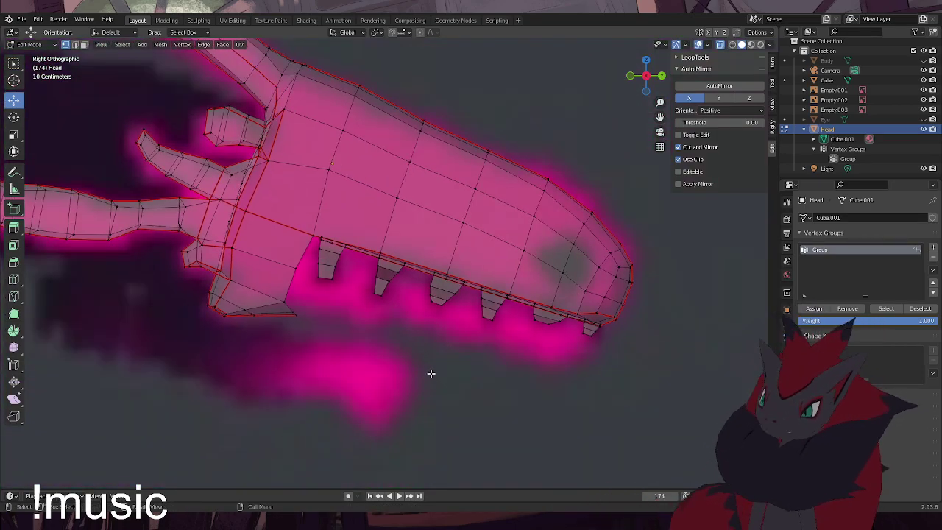
pyautogui.scroll(-2, 430, 373)
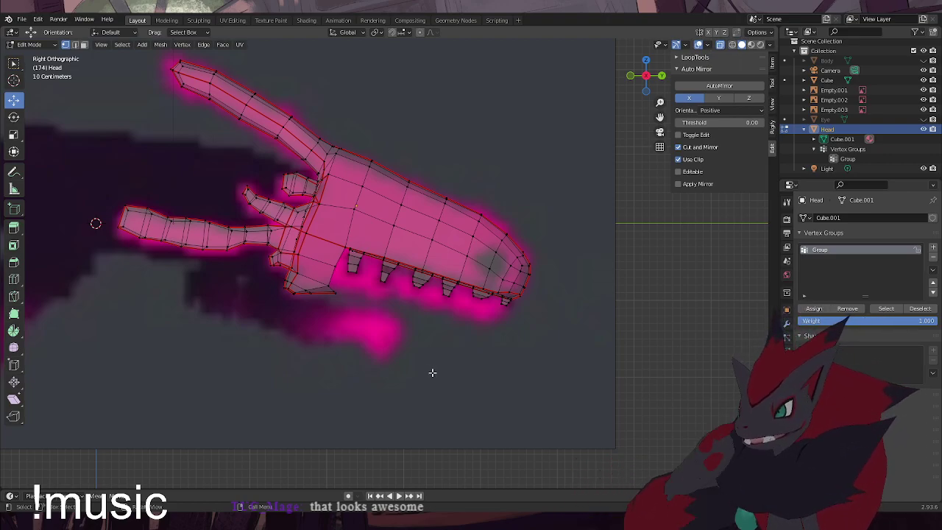
pyautogui.scroll(-3, 435, 372)
pyautogui.scroll(7, 435, 371)
pyautogui.moveTo(401, 319); pyautogui.dragTo(454, 442, button='middle')
pyautogui.moveTo(501, 367); pyautogui.dragTo(445, 317, button='middle')
pyautogui.scroll(3, 444, 318)
pyautogui.click(721, 44)
# Try moving the base vertex of the tooth-shaped piece on the underside of the upper jaw
pyautogui.click(321, 278)
pyautogui.scroll(5, 379, 265)
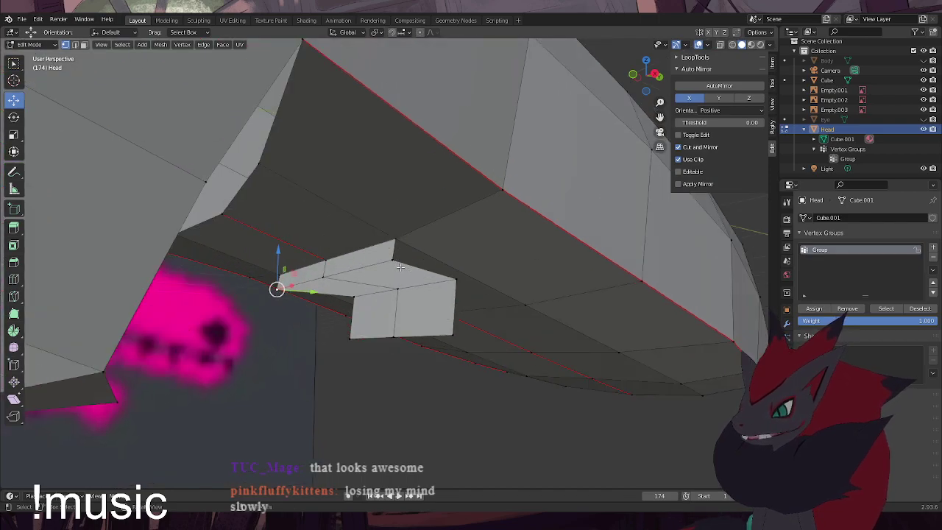
pyautogui.press('g')
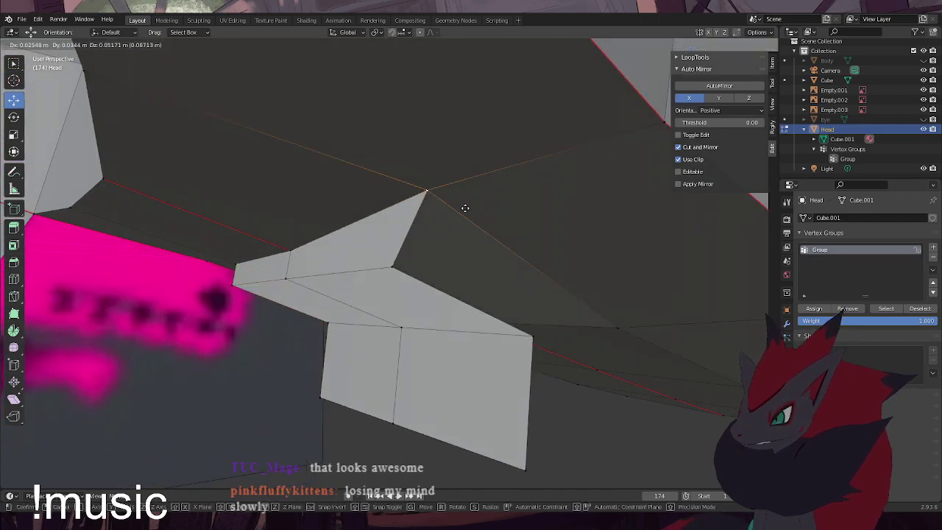
pyautogui.click(443, 188)
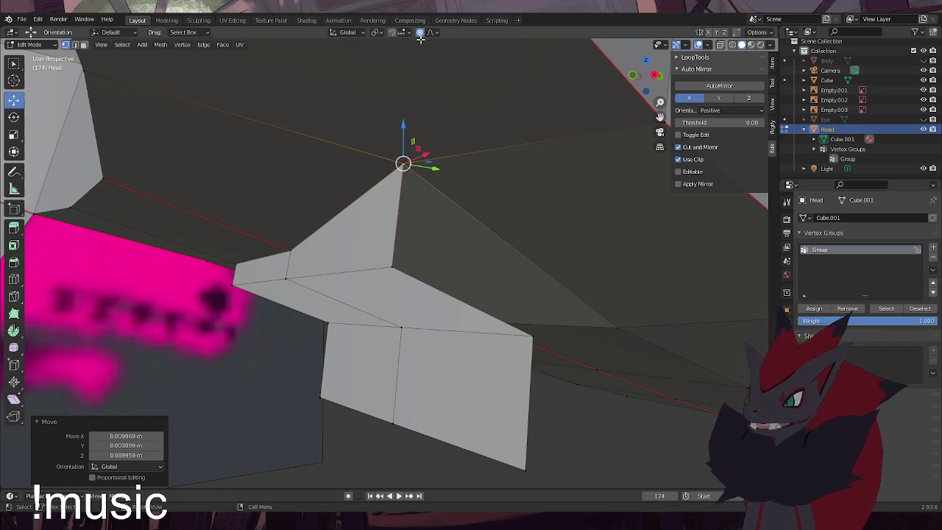
# Try moving a vertex of the tooth-shaped piece with proportional editing while varying the influence size
pyautogui.click(395, 263)
pyautogui.scroll(-9, 523, 286)
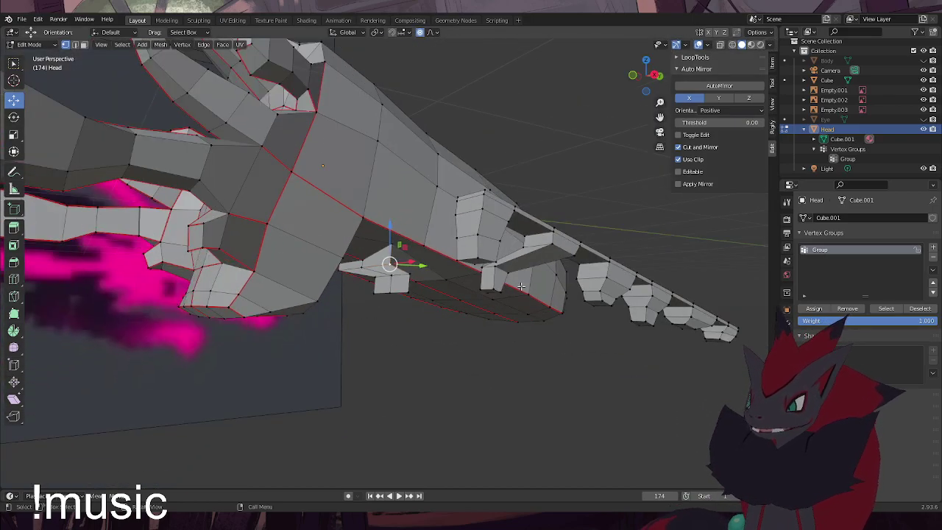
pyautogui.press('g')
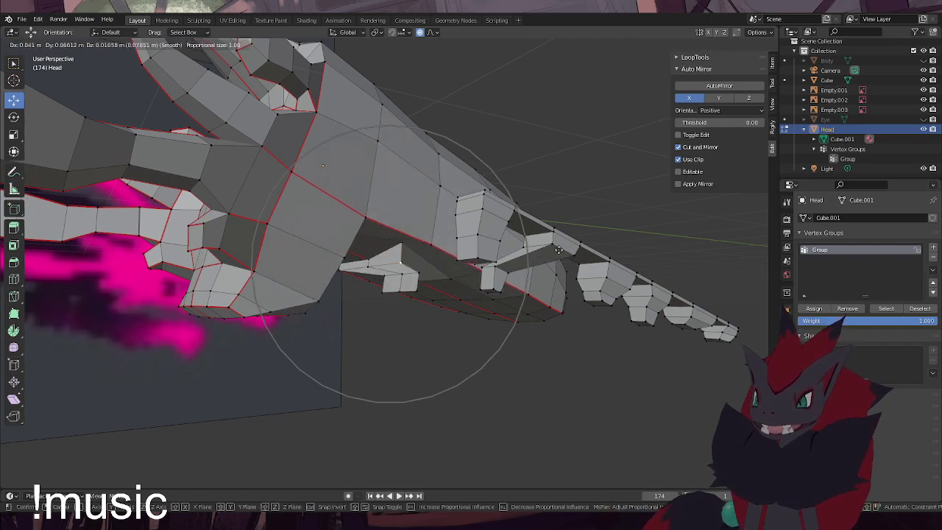
pyautogui.scroll(8, 513, 266)
pyautogui.scroll(2, 514, 261)
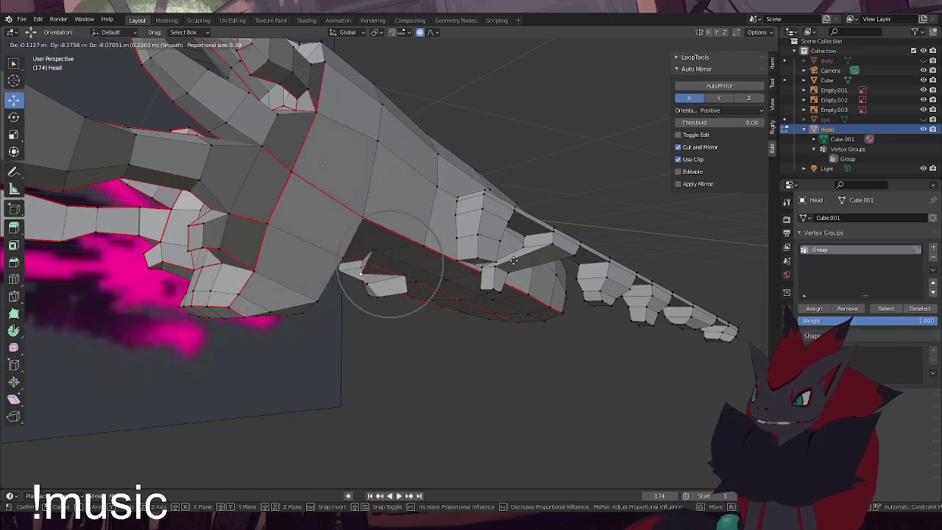
pyautogui.scroll(-12, 514, 261)
pyautogui.scroll(10, 513, 262)
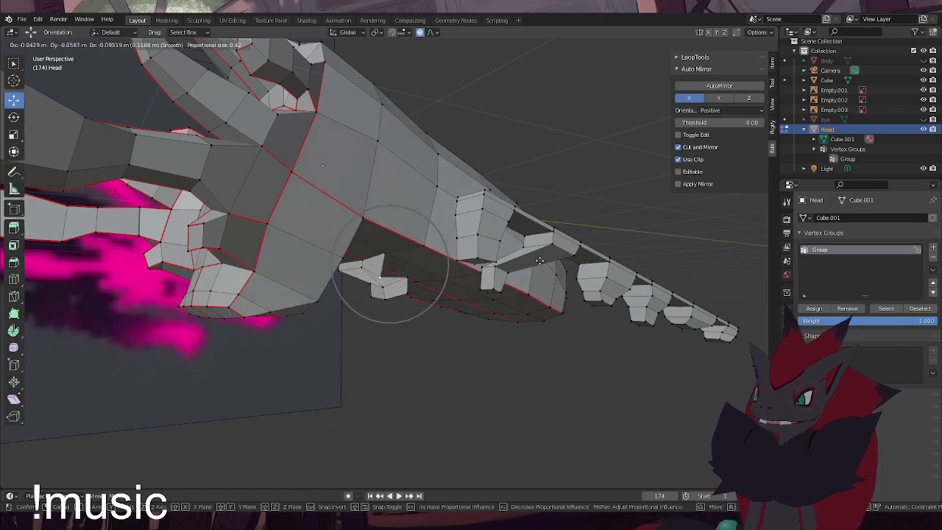
pyautogui.scroll(-2, 530, 269)
pyautogui.scroll(-4, 531, 267)
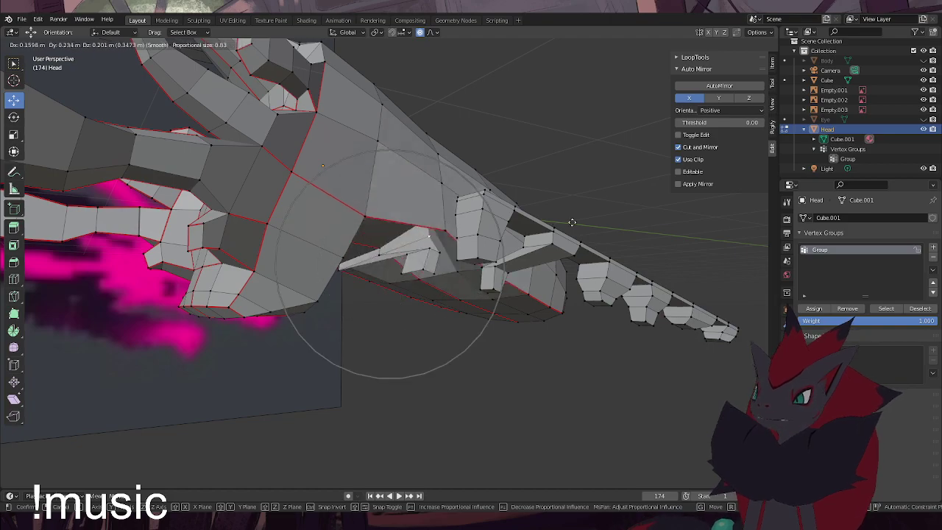
pyautogui.click(528, 259)
# Delete the vertices of the tooth-shaped piece protruding from the underside of the upper jaw
pyautogui.moveTo(528, 258); pyautogui.dragTo(485, 223, button='middle')
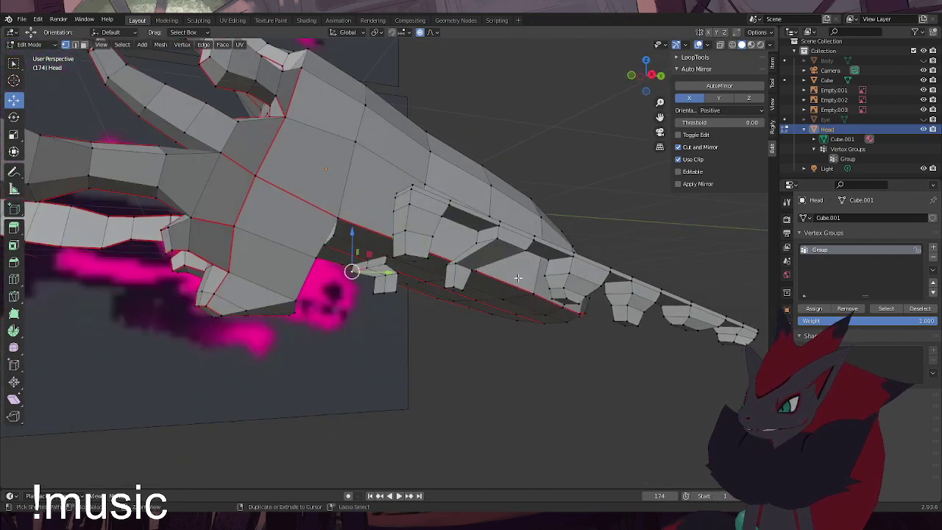
pyautogui.scroll(5, 394, 302)
pyautogui.click(374, 257)
pyautogui.keyDown('shift'); pyautogui.click(318, 290); pyautogui.keyUp('shift')
pyautogui.keyDown('shift'); pyautogui.click(287, 308); pyautogui.keyUp('shift')
pyautogui.keyDown('shift'); pyautogui.click(377, 298); pyautogui.keyUp('shift')
pyautogui.keyDown('shift'); pyautogui.click(339, 312); pyautogui.keyUp('shift')
pyautogui.keyDown('shift'); pyautogui.click(440, 278); pyautogui.keyUp('shift')
pyautogui.keyDown('shift'); pyautogui.click(326, 374); pyautogui.keyUp('shift')
pyautogui.keyDown('shift'); pyautogui.click(371, 379); pyautogui.keyUp('shift')
pyautogui.keyDown('shift'); pyautogui.click(432, 381); pyautogui.keyUp('shift')
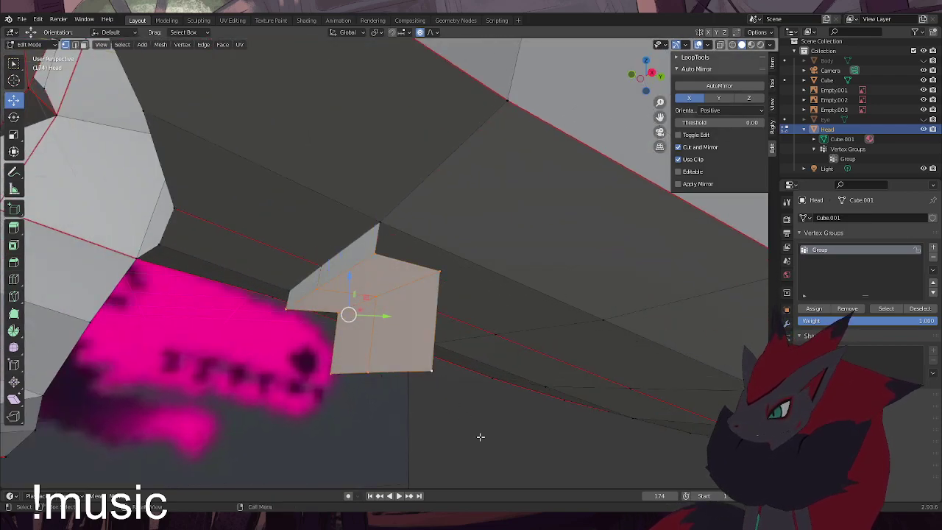
pyautogui.press('x')
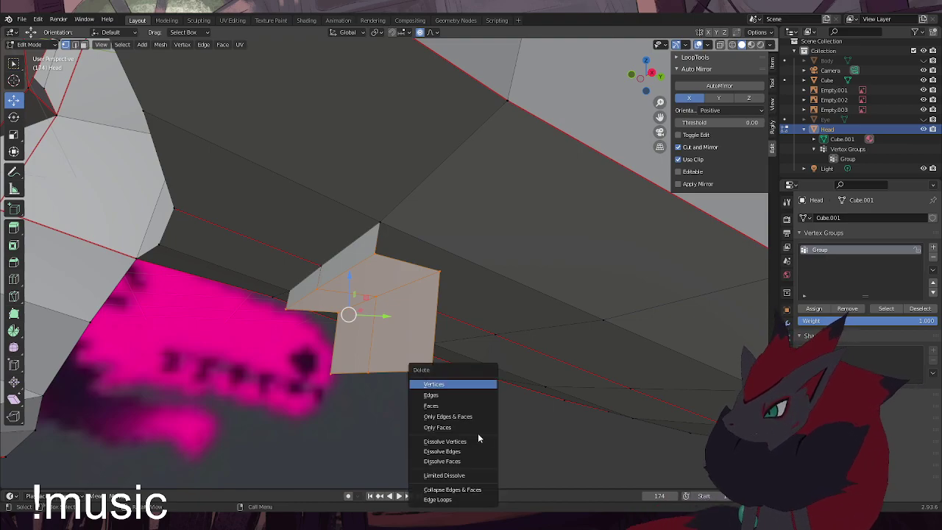
pyautogui.click(452, 388)
pyautogui.moveTo(421, 375); pyautogui.dragTo(449, 316, button='middle')
pyautogui.click(434, 284)
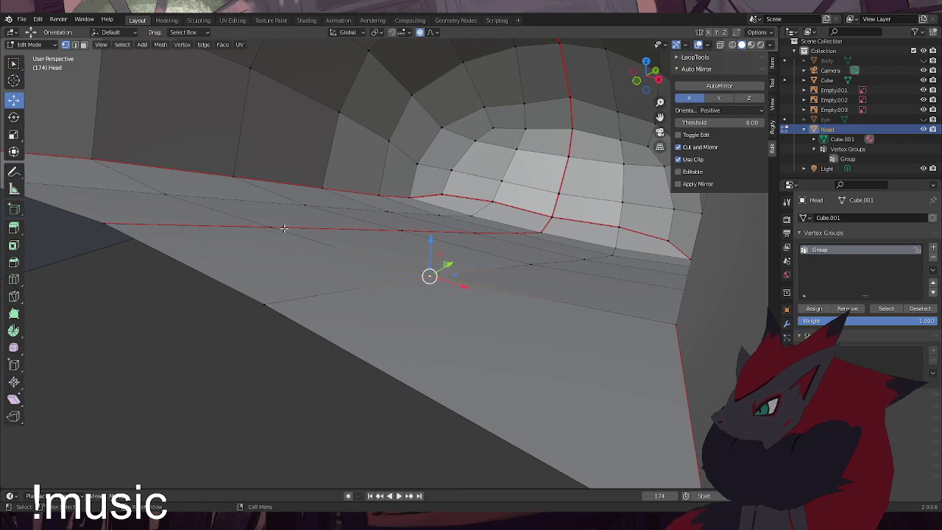
# Try to hide the geometry belonging to the Head's vertex group Group
pyautogui.moveTo(284, 228); pyautogui.dragTo(374, 204, button='middle')
pyautogui.click(400, 286)
pyautogui.moveTo(400, 287); pyautogui.dragTo(323, 318, button='middle')
pyautogui.scroll(-3, 322, 310)
pyautogui.scroll(-4, 323, 319)
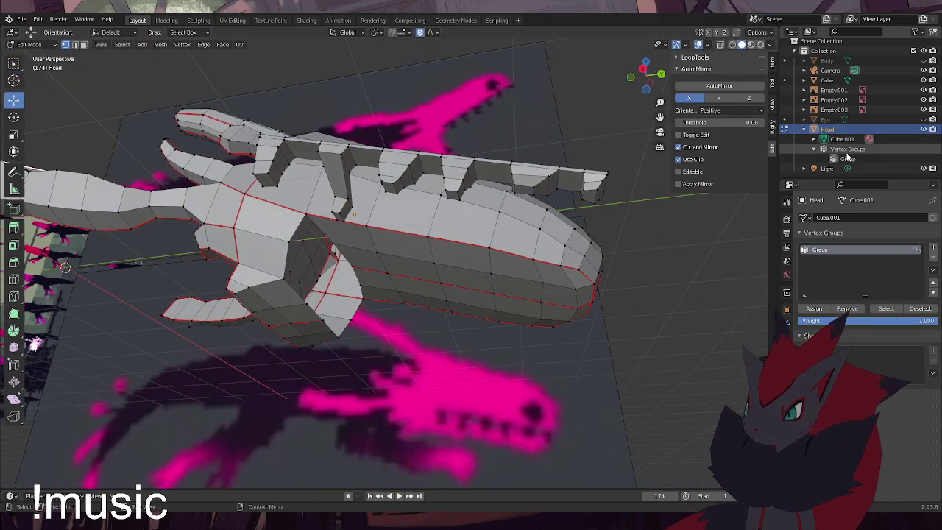
pyautogui.click(847, 158)
pyautogui.rightClick(851, 159)
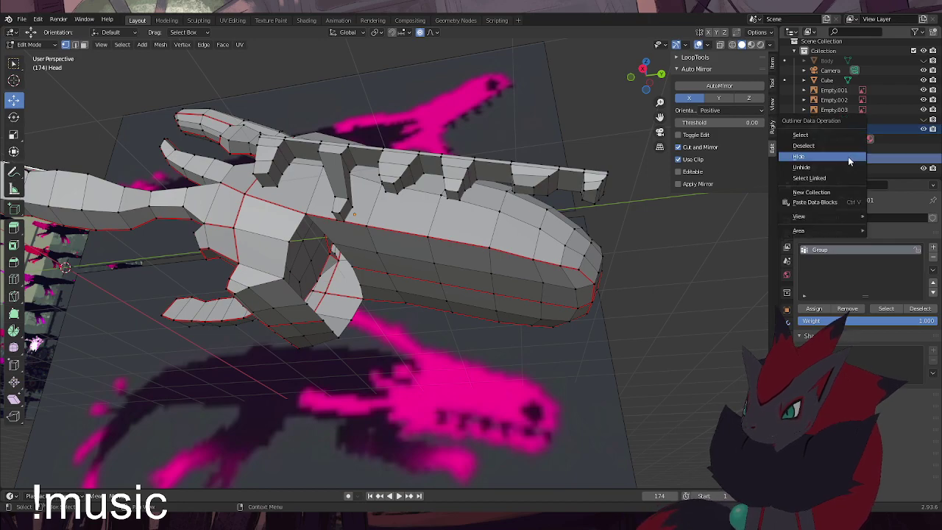
pyautogui.click(848, 156)
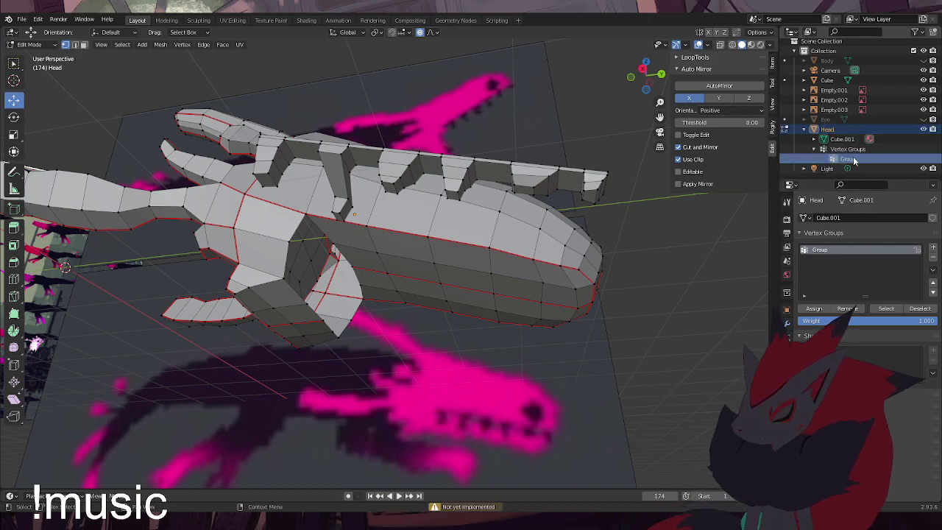
pyautogui.press('h')
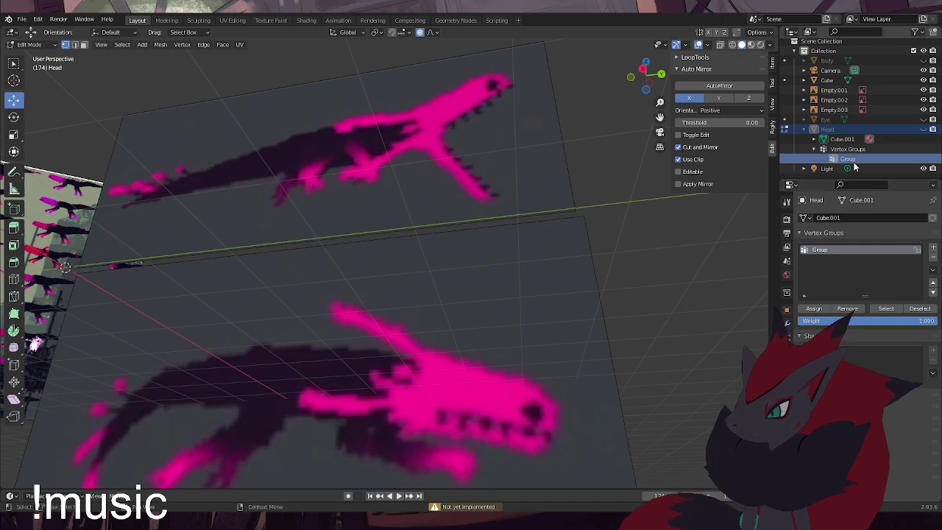
pyautogui.click(924, 129)
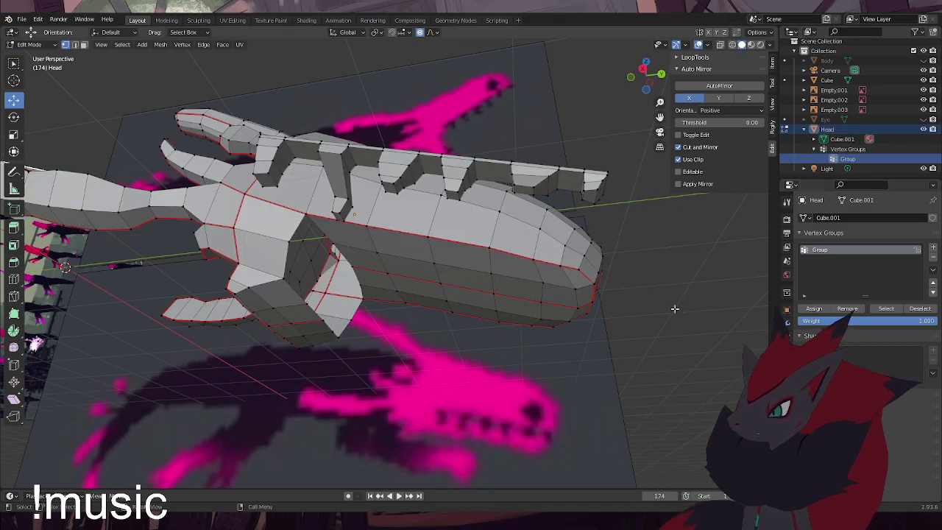
pyautogui.moveTo(642, 322); pyautogui.dragTo(642, 359, button='middle')
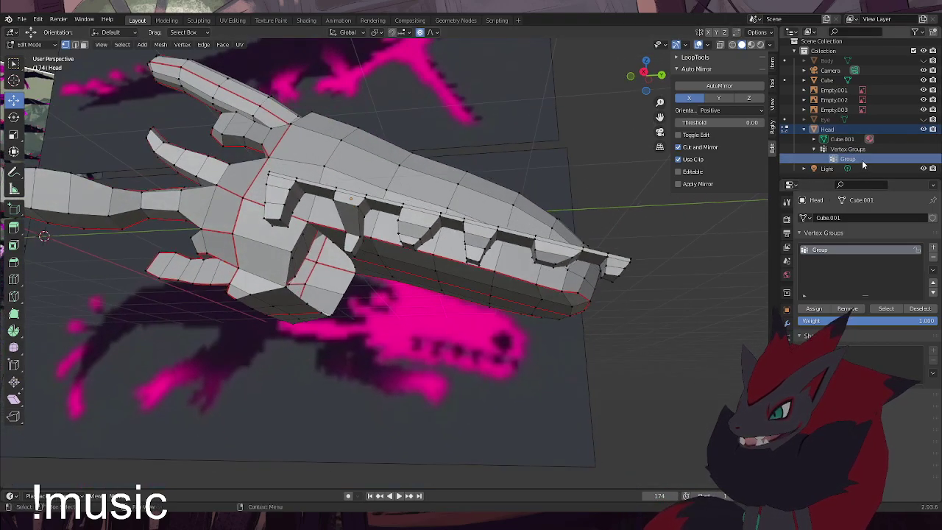
pyautogui.press('h')
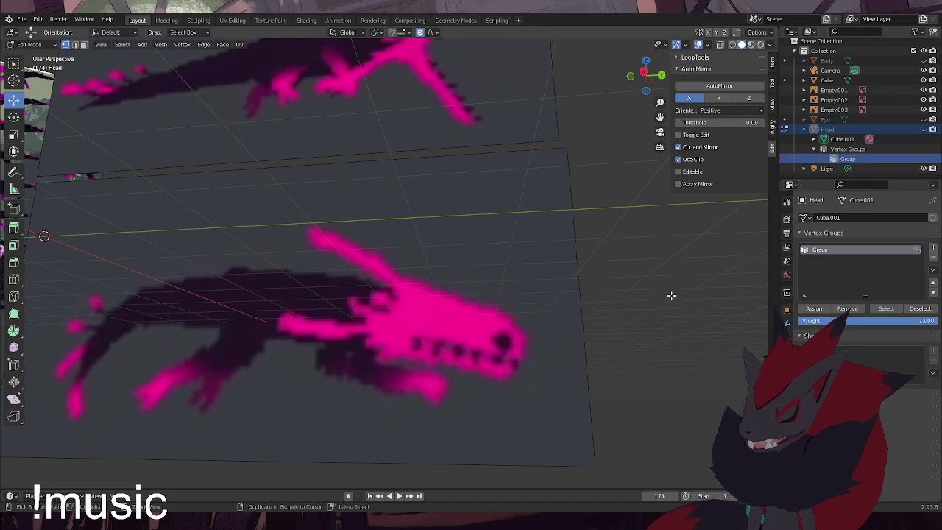
pyautogui.click(924, 129)
# Reveal the hidden lower-jaw geometry of the head and inspect the gap between the jaws
pyautogui.hotkey('ctrl', 'h')
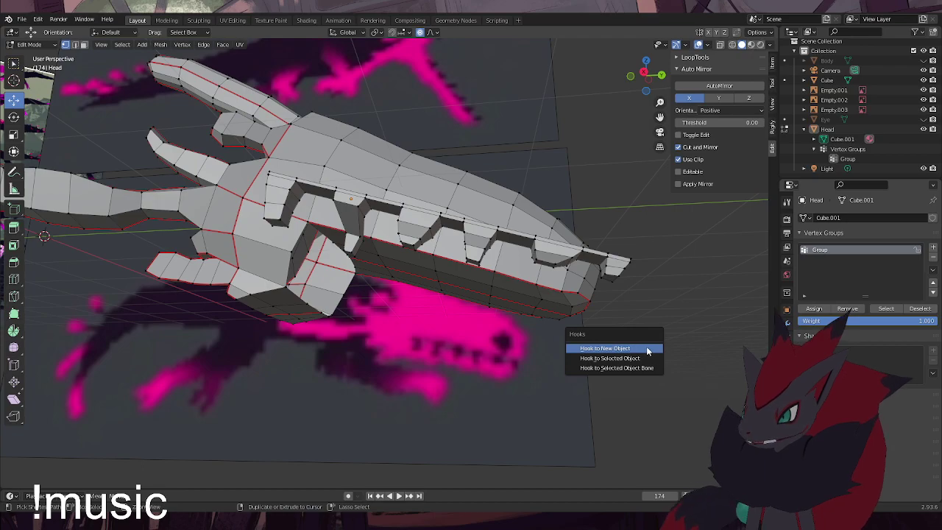
pyautogui.hotkey('alt', 'h')
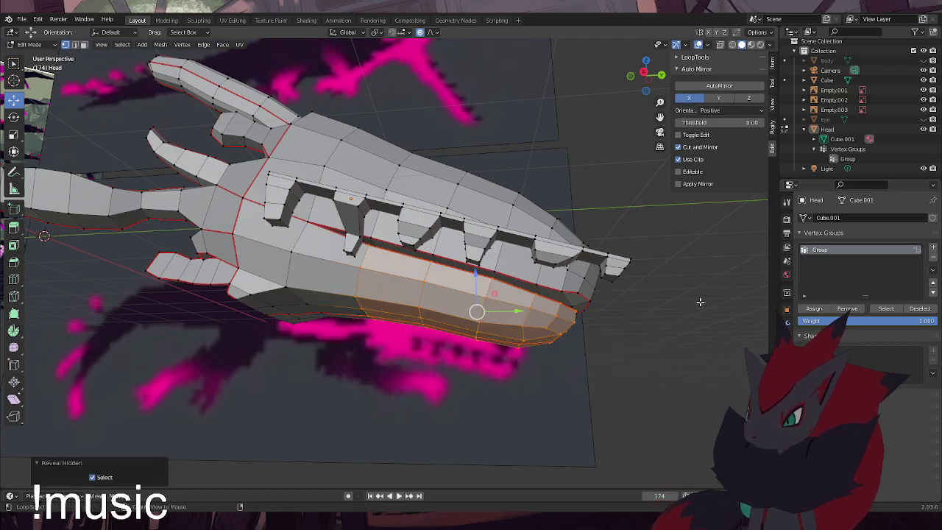
pyautogui.click(649, 342)
pyautogui.moveTo(648, 344); pyautogui.dragTo(622, 369, button='middle')
pyautogui.scroll(10, 622, 368)
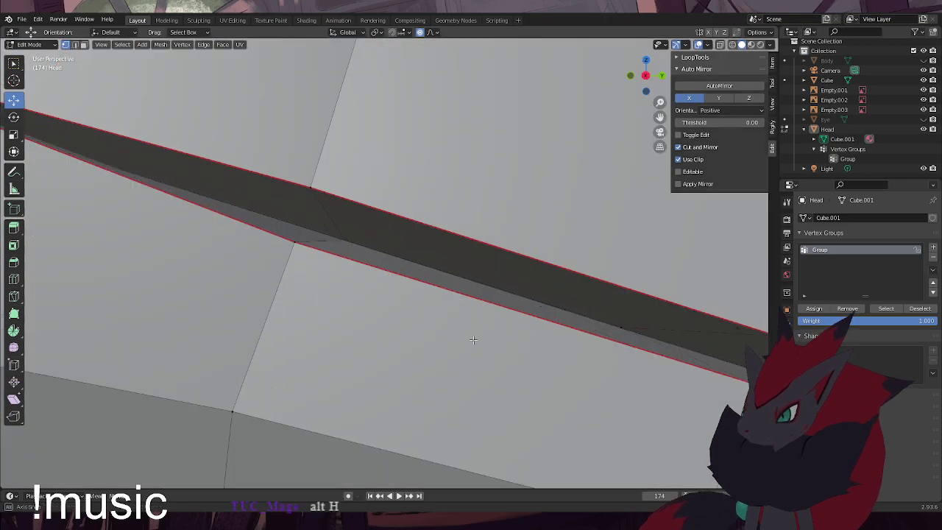
pyautogui.moveTo(474, 340)
pyautogui.mouseDown(button='middle')
pyautogui.moveTo(538, 345)
pyautogui.moveTo(561, 337)
pyautogui.moveTo(532, 343)
pyautogui.moveTo(480, 334)
pyautogui.mouseUp(button='middle')
pyautogui.scroll(-10, 480, 333)
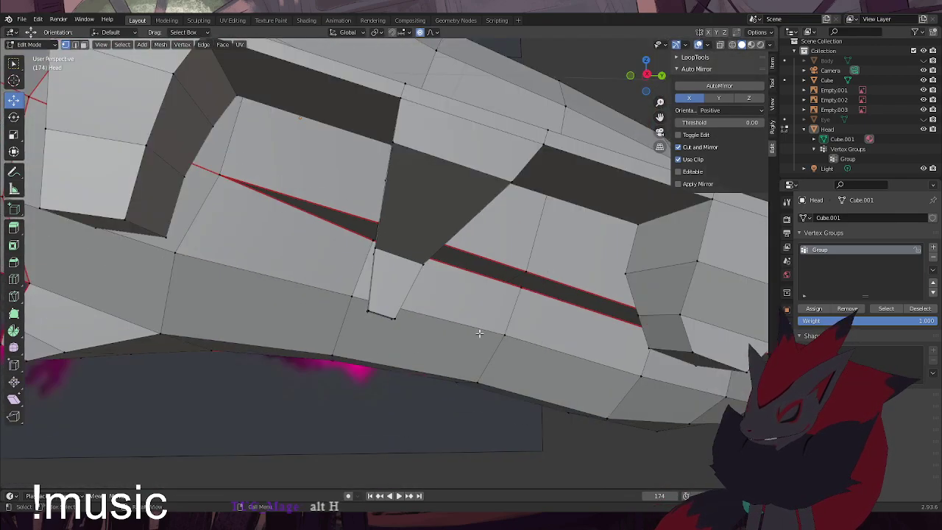
# Select the lower-jaw vertices assigned to the vertex group Group and hide them
pyautogui.click(849, 160)
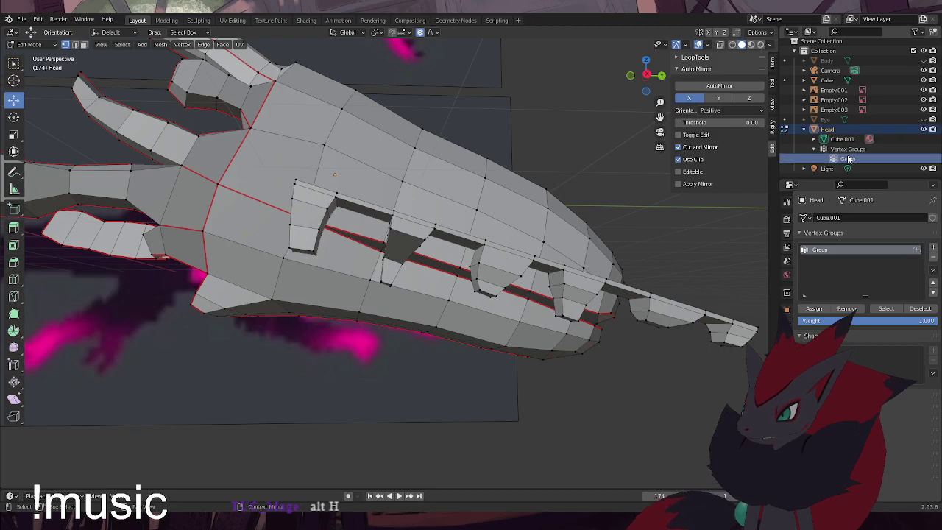
pyautogui.press('h')
pyautogui.hotkey('alt', 'h')
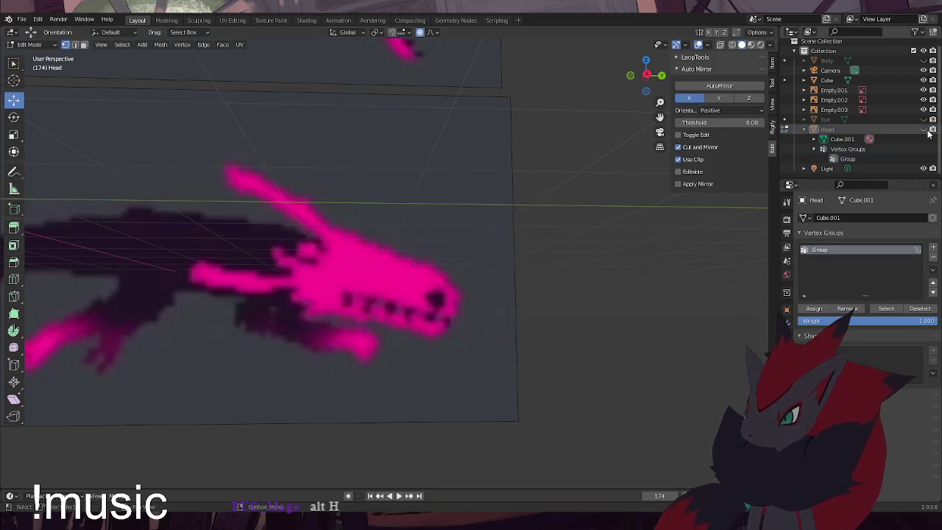
pyautogui.hotkey('alt', 'h')
pyautogui.click(885, 309)
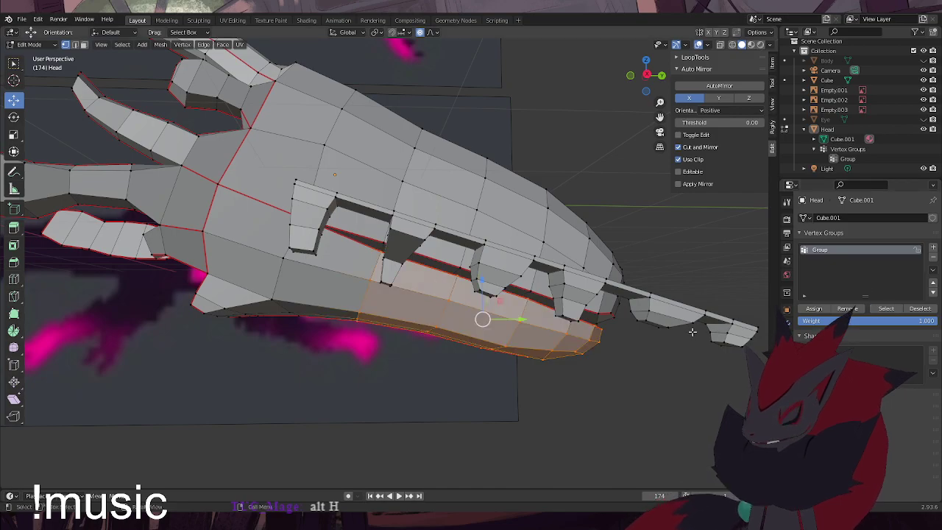
pyautogui.press('h')
# Select the tip of the tooth bent sideways out of the row, turn on X-ray, and try moving it
pyautogui.moveTo(578, 373)
pyautogui.mouseDown(button='middle')
pyautogui.moveTo(560, 383)
pyautogui.moveTo(585, 380)
pyautogui.mouseUp(button='middle')
pyautogui.moveTo(505, 370); pyautogui.dragTo(581, 324, button='middle')
pyautogui.moveTo(579, 282); pyautogui.dragTo(540, 220)
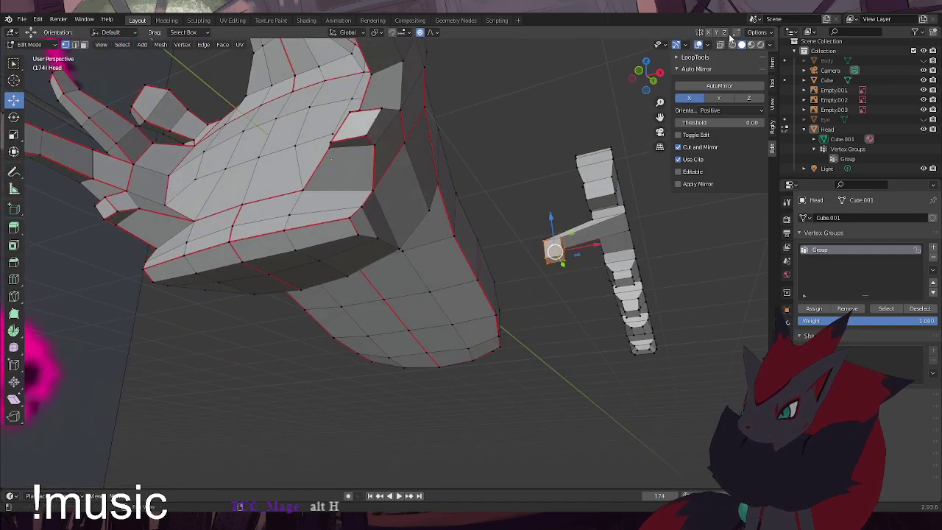
pyautogui.hotkey('alt', 'z')
pyautogui.moveTo(532, 217); pyautogui.dragTo(593, 344, button='middle')
pyautogui.moveTo(593, 344); pyautogui.dragTo(778, 388)
pyautogui.hotkey('ctrl', 'z')
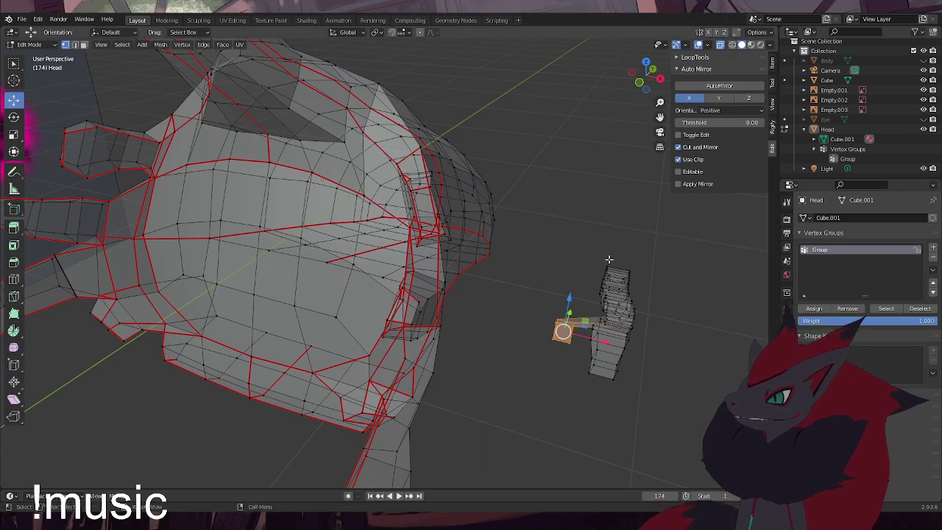
# Move the selected tooth tip about 0.31 m along X so it lines up with the tooth row
pyautogui.moveTo(610, 257); pyautogui.dragTo(589, 293, button='middle')
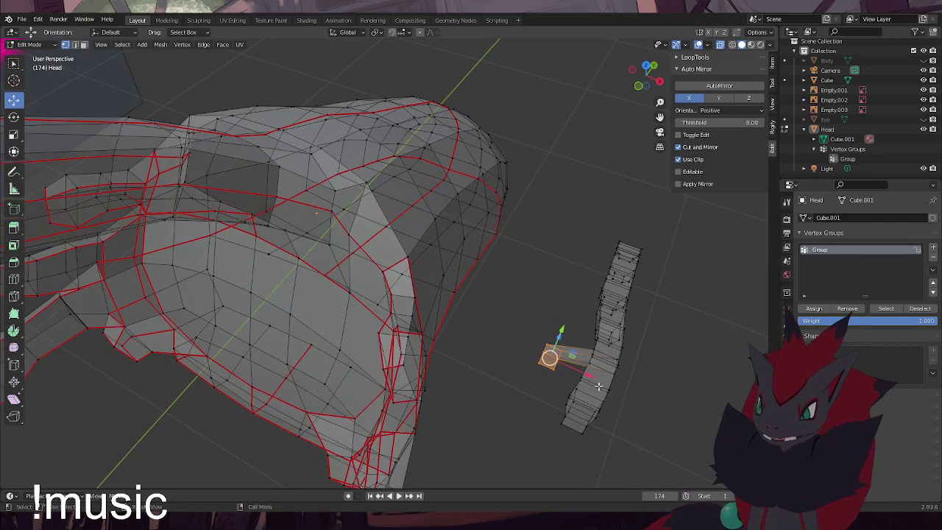
pyautogui.press('g')
pyautogui.press('x')
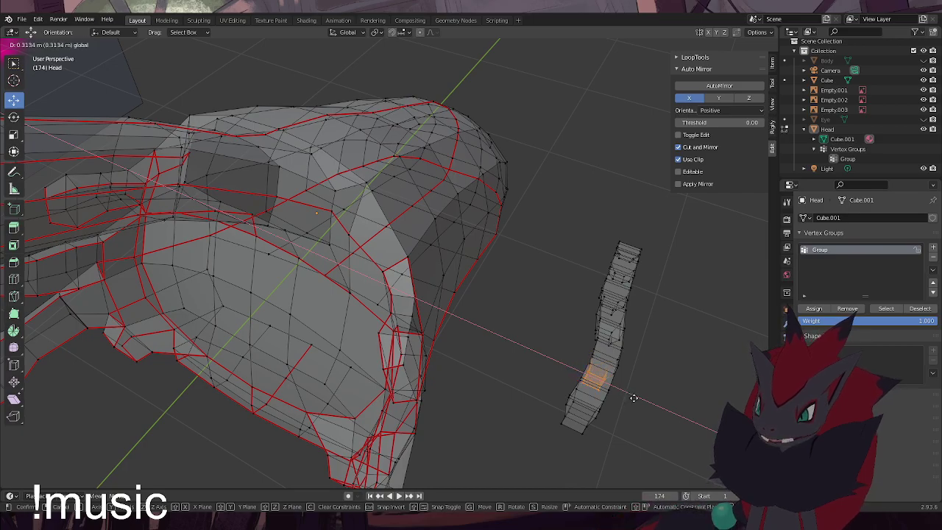
pyautogui.click(634, 398)
# Examine the alignment and taper of the tooth row from the side, from above and from below
pyautogui.scroll(3, 621, 394)
pyautogui.press('KP_1')
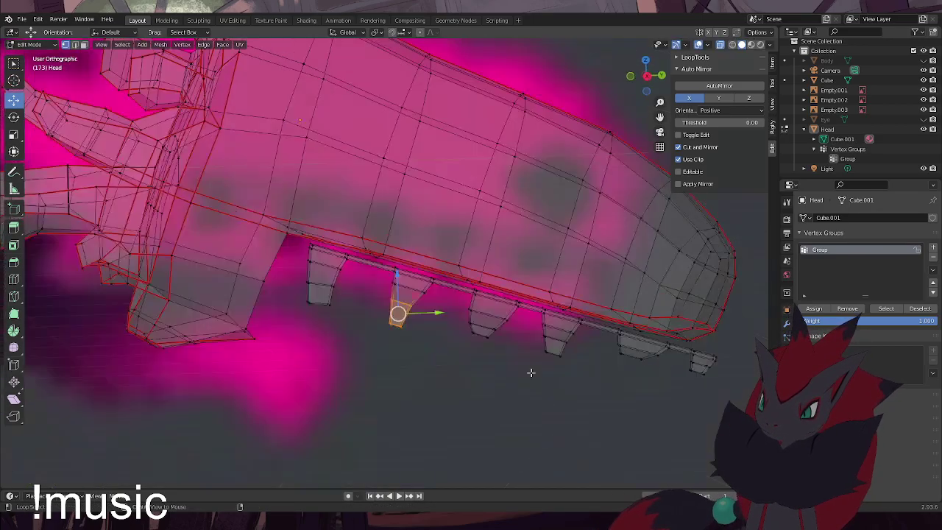
pyautogui.scroll(-2, 565, 377)
pyautogui.moveTo(566, 317); pyautogui.dragTo(558, 380, button='middle')
pyautogui.moveTo(591, 328); pyautogui.dragTo(611, 333, button='middle')
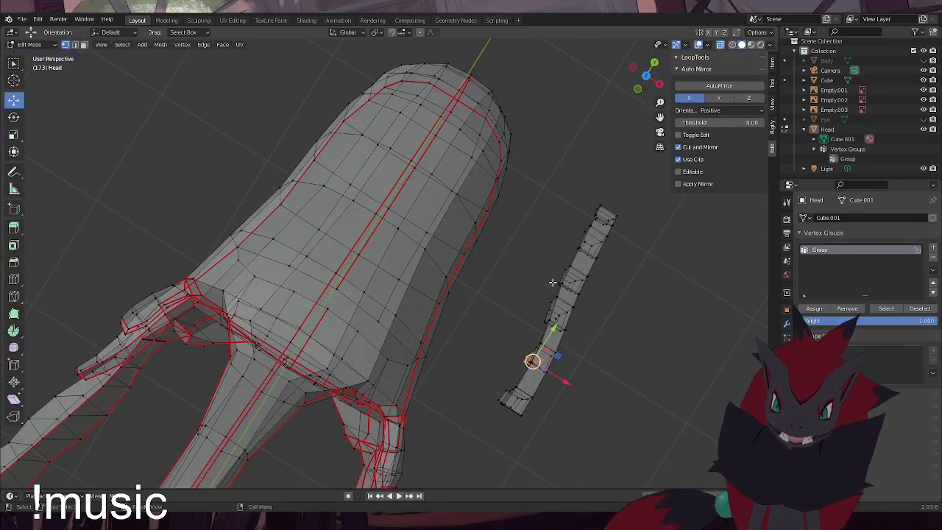
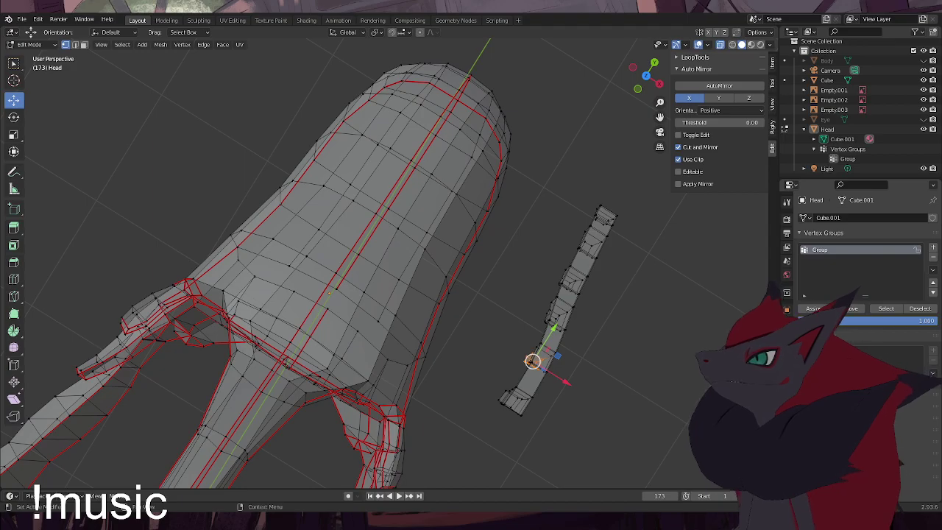
pyautogui.moveTo(420, 281); pyautogui.dragTo(427, 237, button='middle')
pyautogui.moveTo(404, 200); pyautogui.dragTo(438, 311, button='middle')
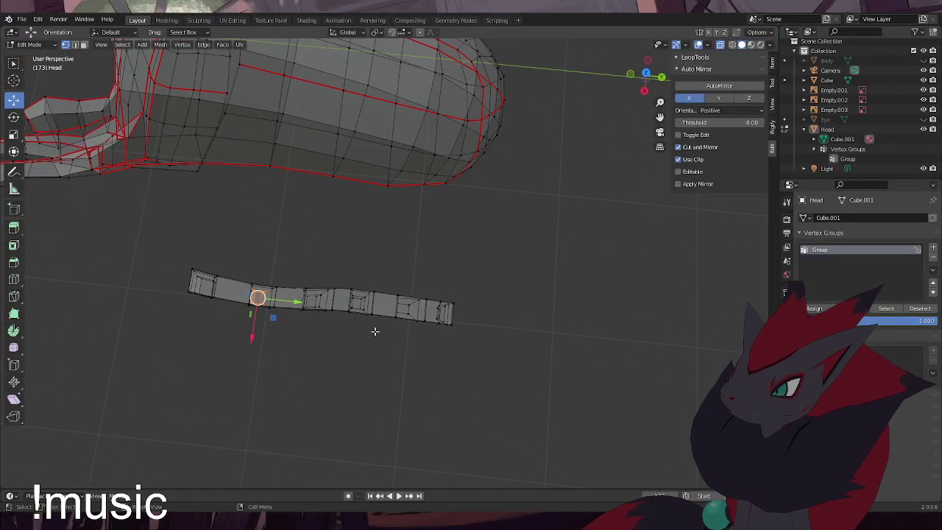
pyautogui.keyDown('alt'); pyautogui.moveTo(476, 346); pyautogui.dragTo(430, 282, button='middle'); pyautogui.keyUp('alt')
pyautogui.scroll(5, 400, 277)
pyautogui.scroll(-2, 389, 248)
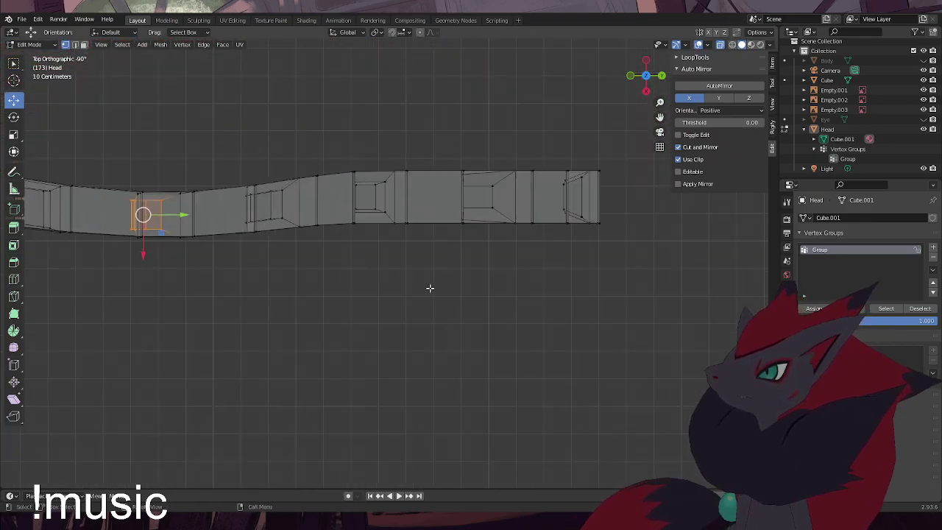
pyautogui.scroll(-2, 387, 278)
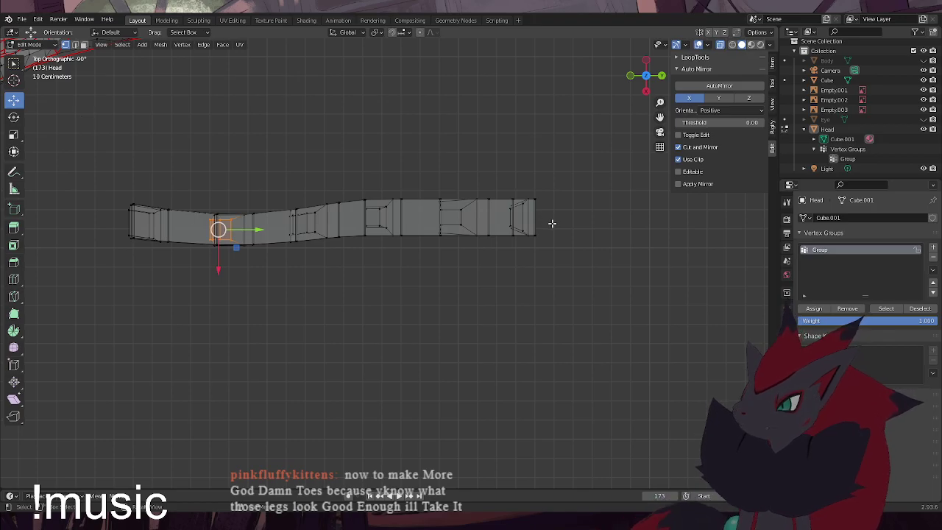
pyautogui.moveTo(466, 267); pyautogui.dragTo(513, 137, button='middle')
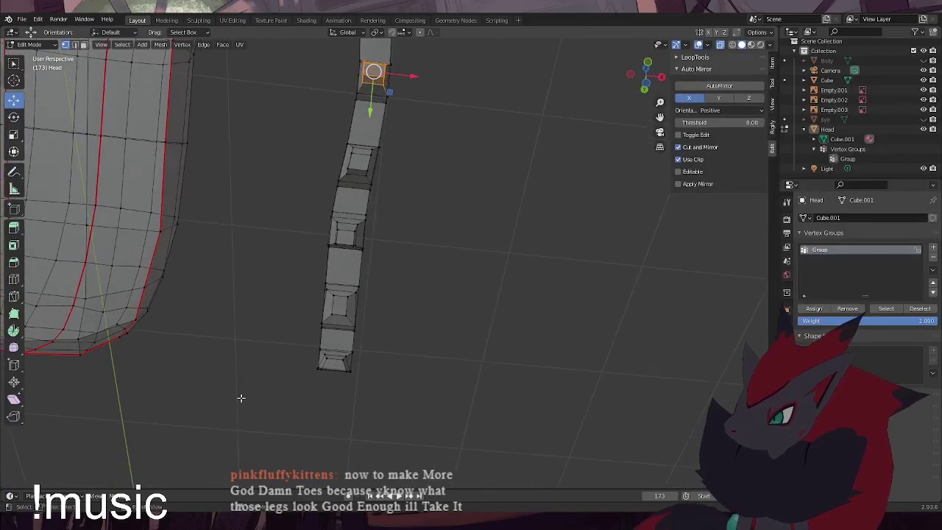
pyautogui.scroll(2, 361, 395)
pyautogui.moveTo(361, 395)
pyautogui.mouseDown(button='middle')
pyautogui.moveTo(351, 401)
pyautogui.moveTo(488, 284)
pyautogui.moveTo(405, 341)
pyautogui.moveTo(402, 323)
pyautogui.mouseUp(button='middle')
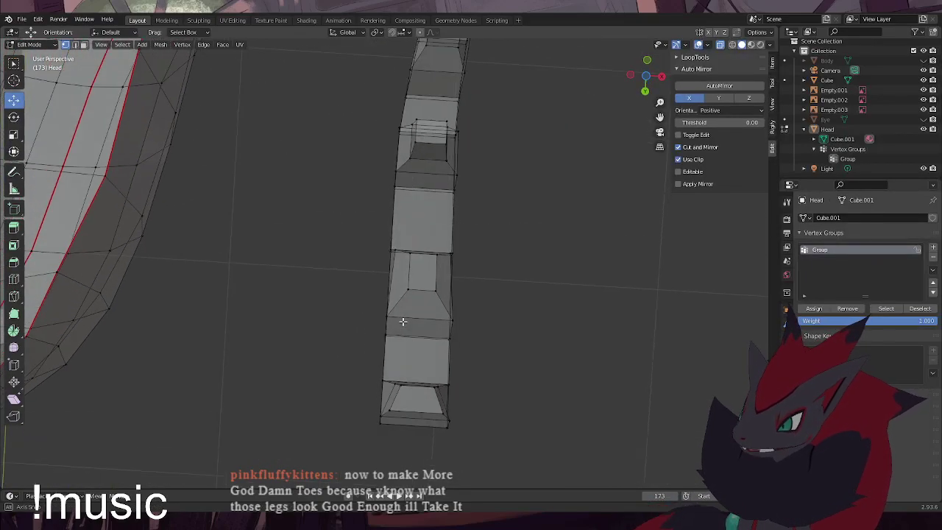
# Turn off X-ray and narrow the base loop of the second tooth from the front to 0.819 along X
pyautogui.click(721, 45)
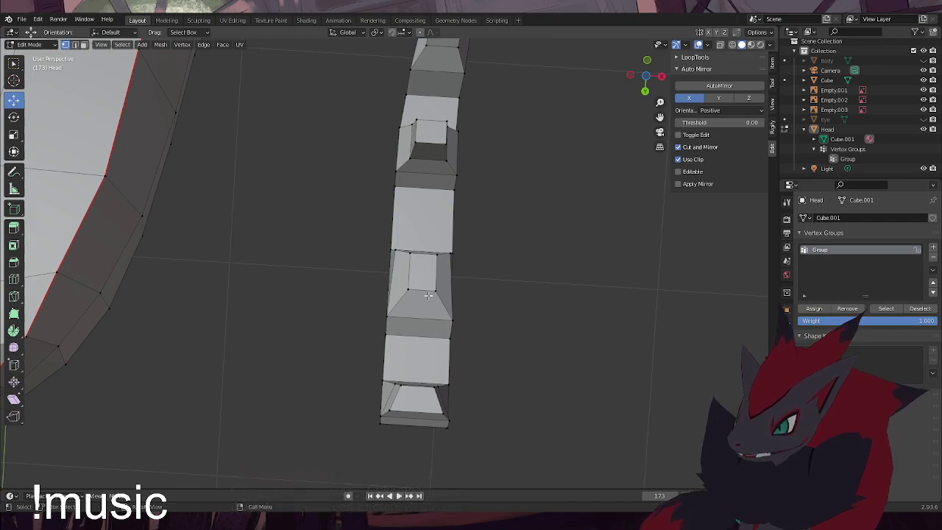
pyautogui.keyDown('shift'); pyautogui.rightClick(388, 316); pyautogui.keyUp('shift')
pyautogui.keyDown('shift'); pyautogui.moveTo(392, 253); pyautogui.dragTo(397, 252, button='right'); pyautogui.keyUp('shift')
pyautogui.keyDown('shift'); pyautogui.click(453, 305); pyautogui.keyUp('shift')
pyautogui.keyDown('shift'); pyautogui.click(456, 254); pyautogui.keyUp('shift')
pyautogui.click(503, 279)
pyautogui.click(448, 275)
pyautogui.moveTo(459, 282); pyautogui.dragTo(563, 298, button='middle')
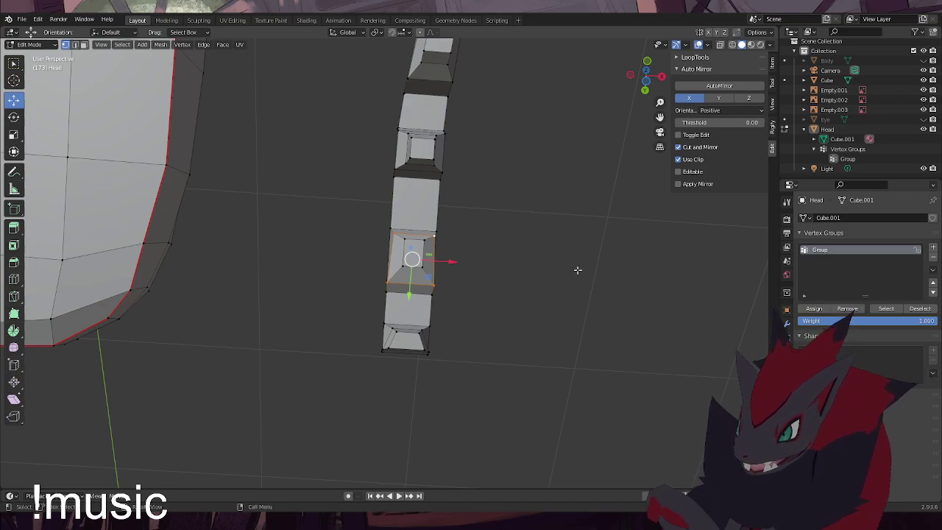
pyautogui.press('s')
pyautogui.press('x')
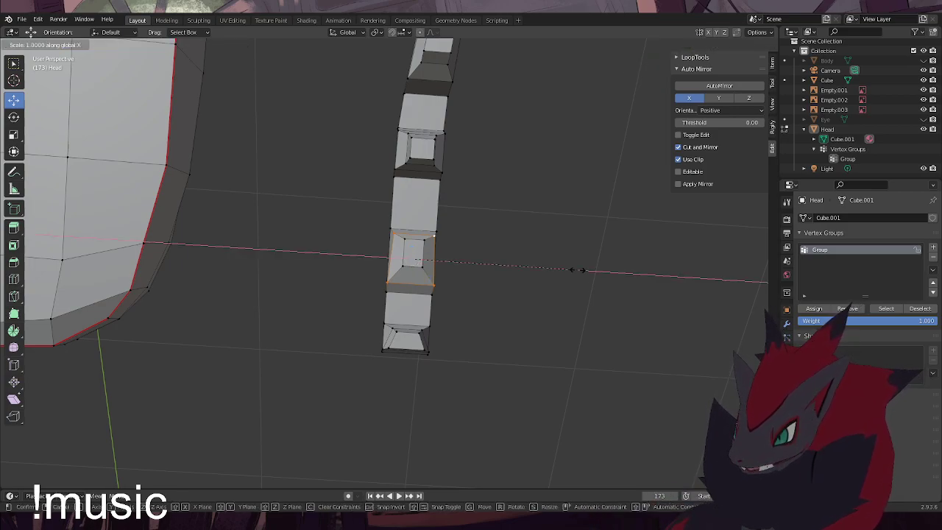
pyautogui.click(545, 268)
# Narrow the base loop of the third tooth from the front along X
pyautogui.moveTo(522, 243); pyautogui.dragTo(429, 204, button='middle')
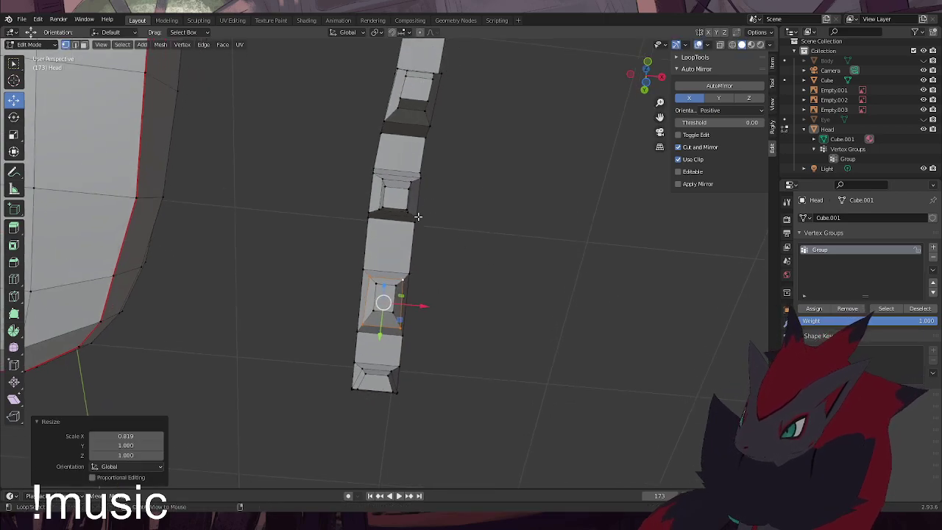
pyautogui.click(417, 215)
pyautogui.press('s')
pyautogui.press('x')
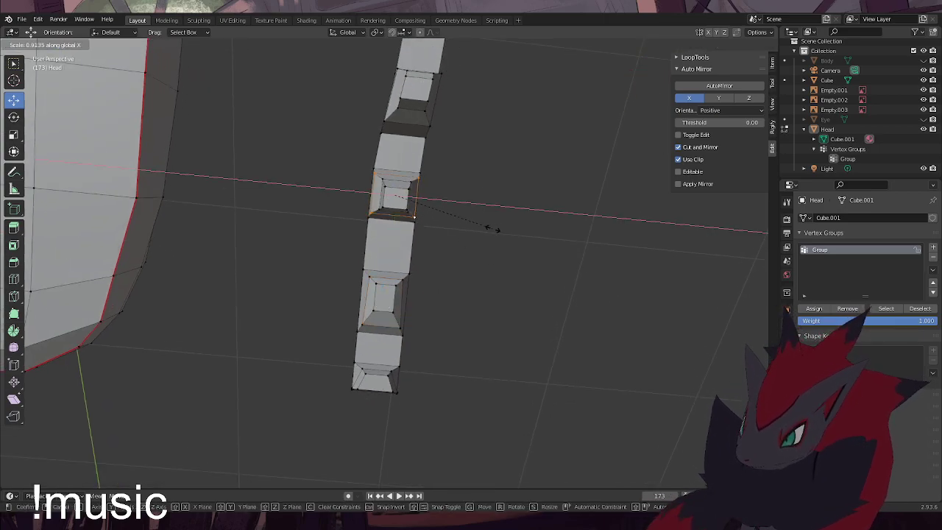
pyautogui.click(480, 229)
# Scale the base loop of the fourth tooth from the front to 0.835 along X
pyautogui.moveTo(501, 168); pyautogui.dragTo(401, 216, button='middle')
pyautogui.click(395, 214)
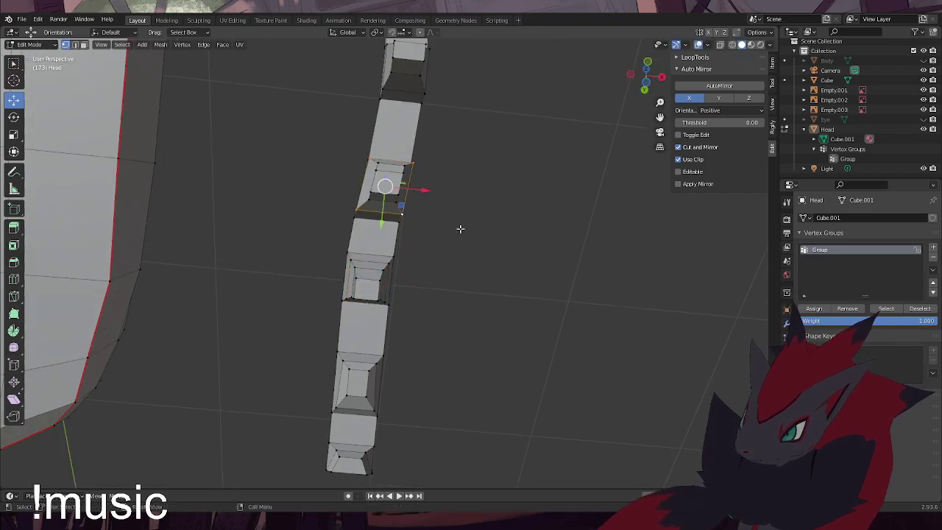
pyautogui.press('s')
pyautogui.press('x')
pyautogui.click(449, 226)
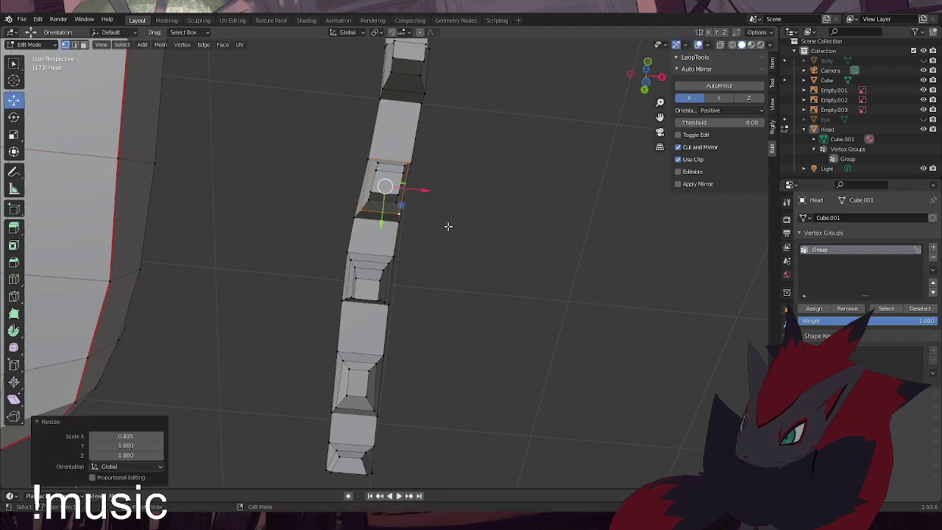
# Widen the middle edge loop of the fourth tooth slightly along X
pyautogui.click(407, 167)
pyautogui.keyDown('alt'); pyautogui.click(408, 169); pyautogui.keyUp('alt')
pyautogui.press('s')
pyautogui.press('x')
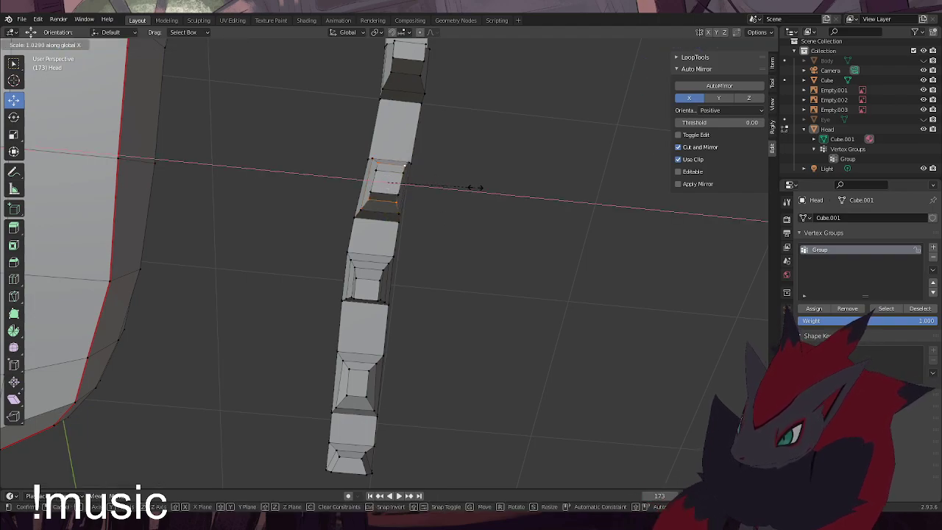
pyautogui.click(487, 193)
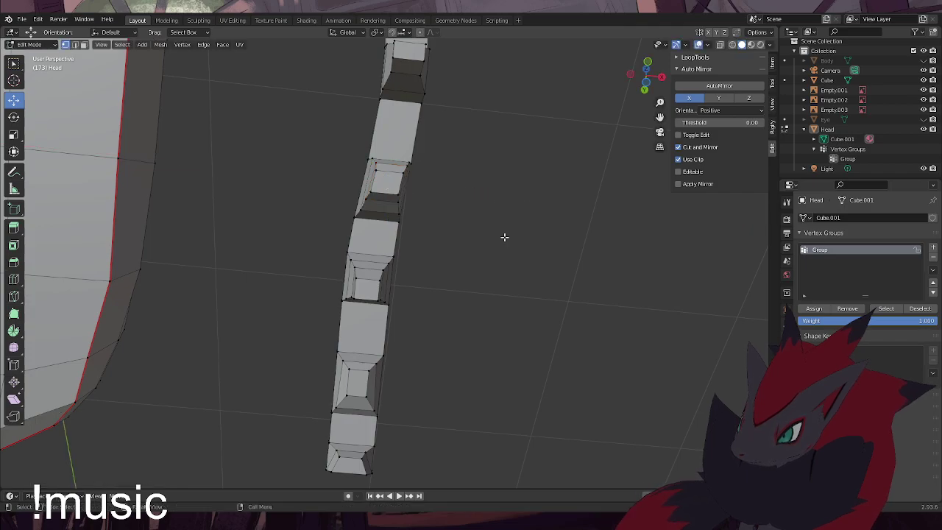
# Scale the base loop of the fifth tooth from the front to 0.847 along X
pyautogui.click(504, 238)
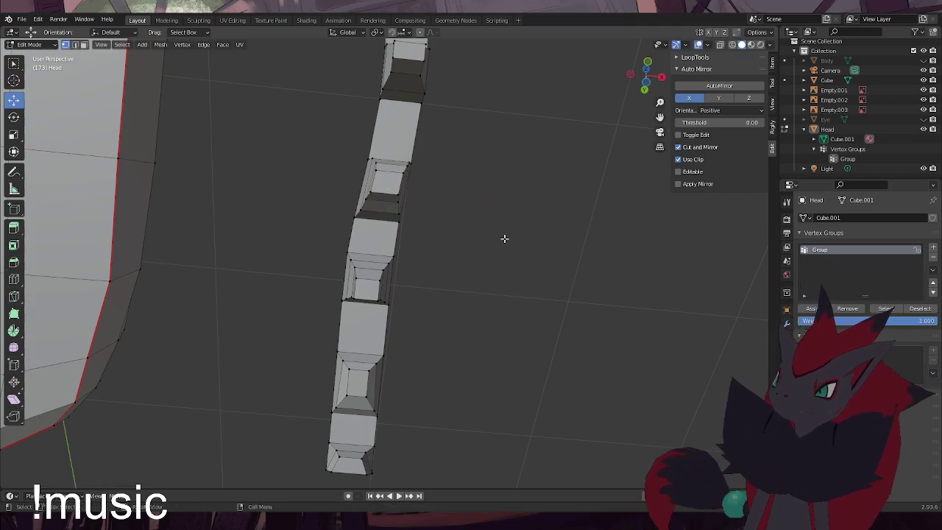
pyautogui.keyDown('shift'); pyautogui.moveTo(465, 194); pyautogui.dragTo(452, 305, button='middle'); pyautogui.keyUp('shift')
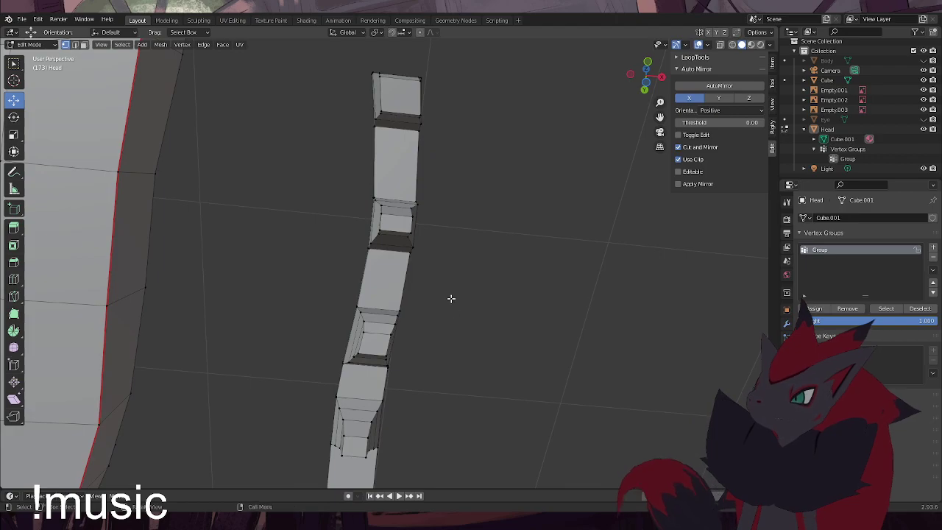
pyautogui.click(404, 239)
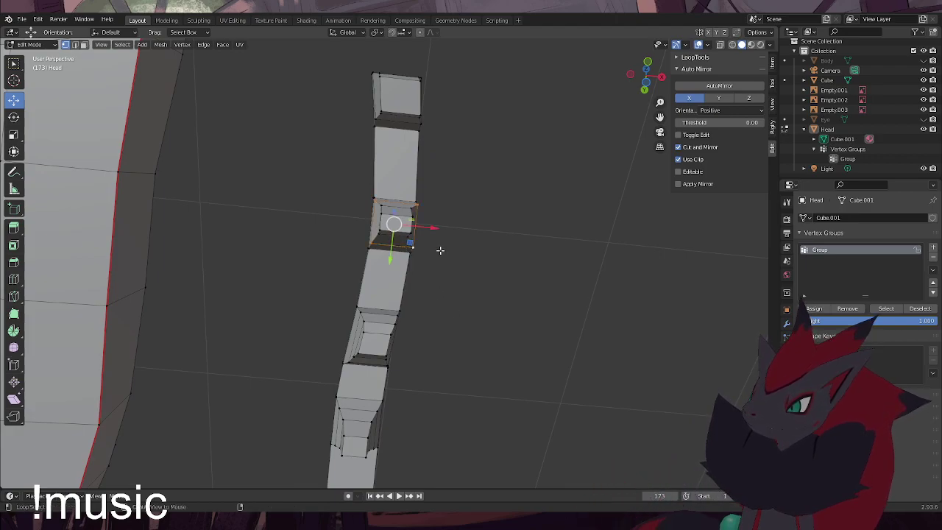
pyautogui.press('s')
pyautogui.press('x')
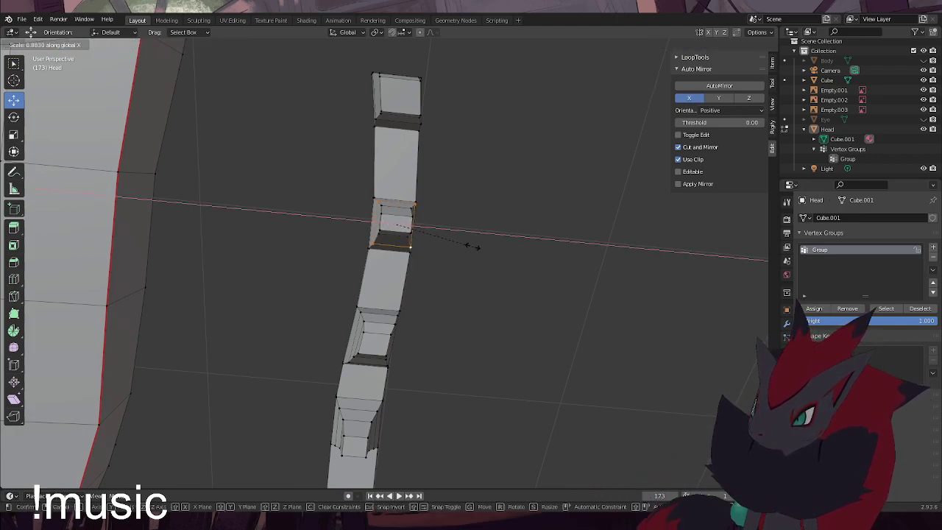
pyautogui.click(468, 249)
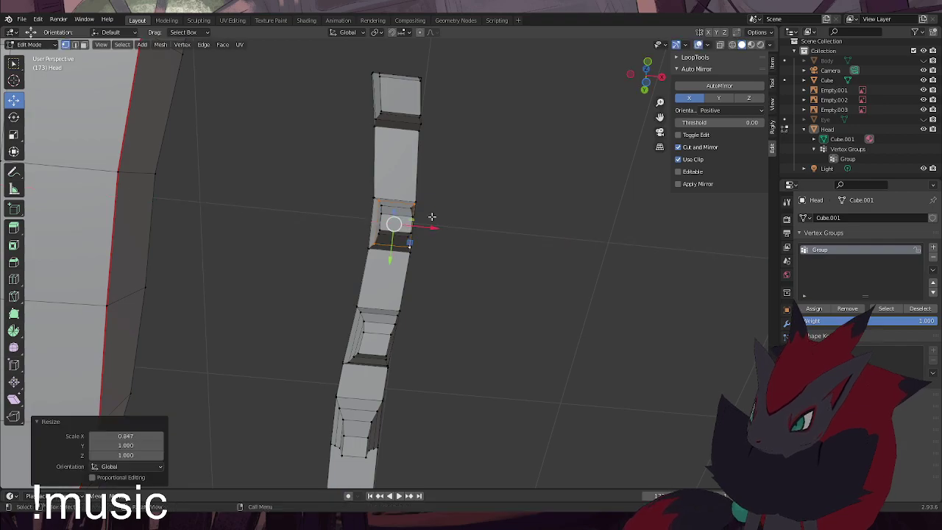
# Widen the middle edge loop of the fifth tooth from the front to 1.093 along X
pyautogui.click(394, 208)
pyautogui.click(525, 274)
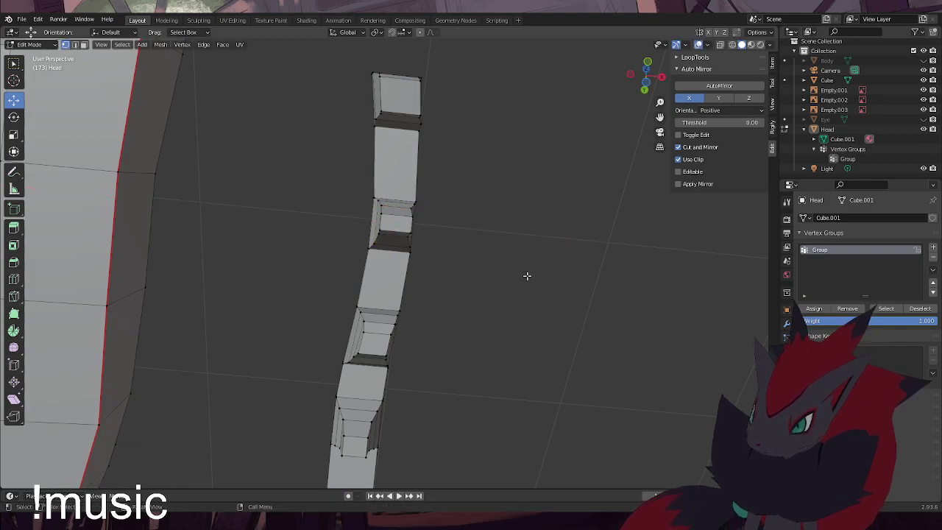
pyautogui.click(389, 209)
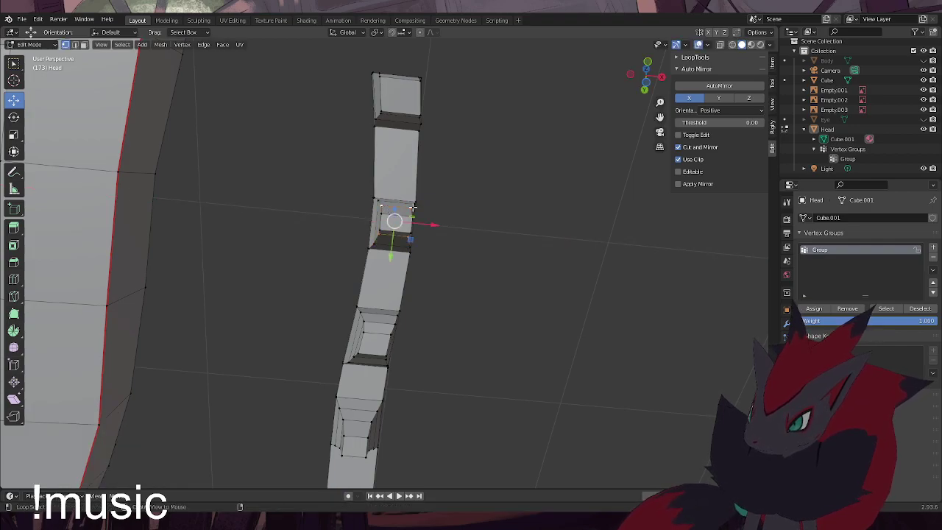
pyautogui.press('s')
pyautogui.press('x')
pyautogui.click(545, 227)
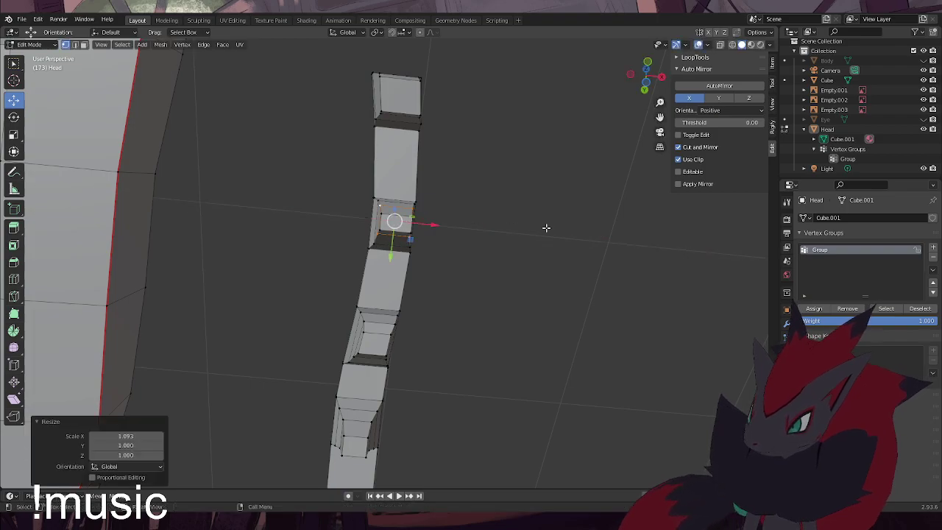
# Narrow the tip face of the fifth tooth from the front along X
pyautogui.keyDown('alt'); pyautogui.click(398, 210); pyautogui.keyUp('alt')
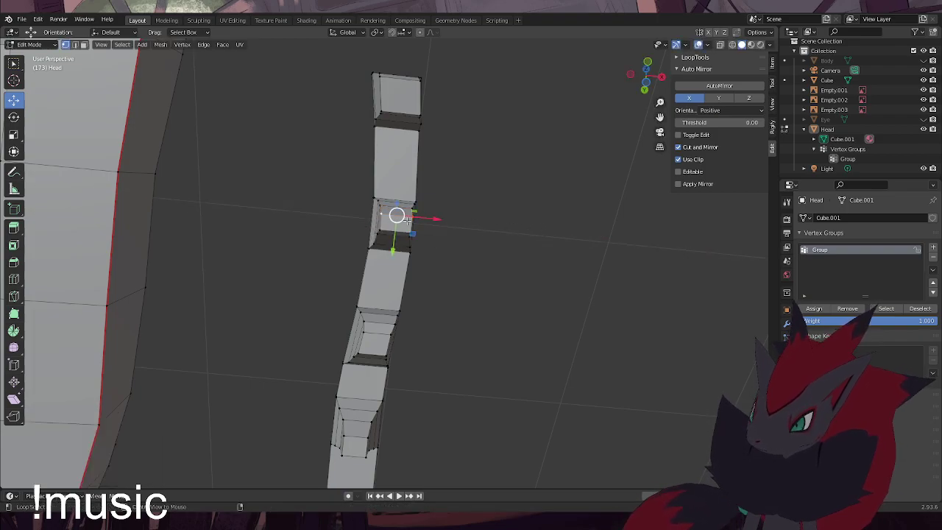
pyautogui.click(395, 224)
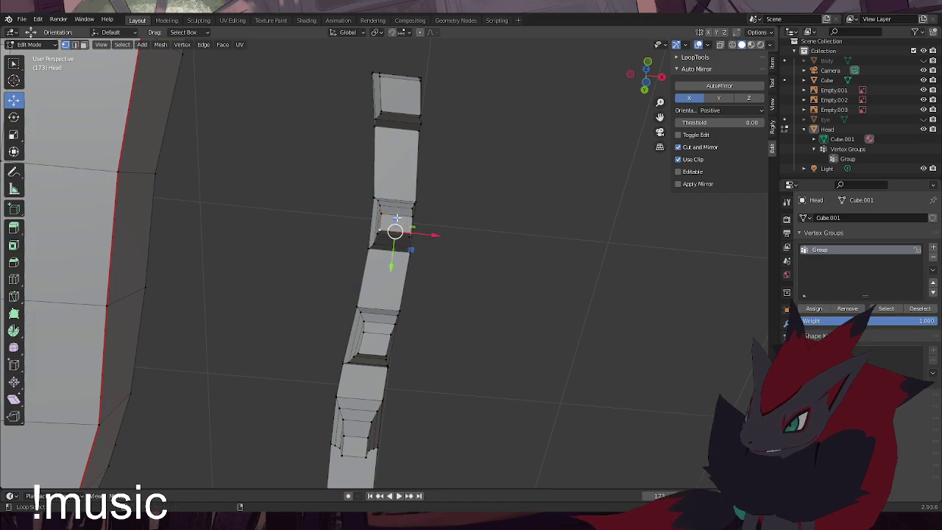
pyautogui.press('s')
pyautogui.press('x')
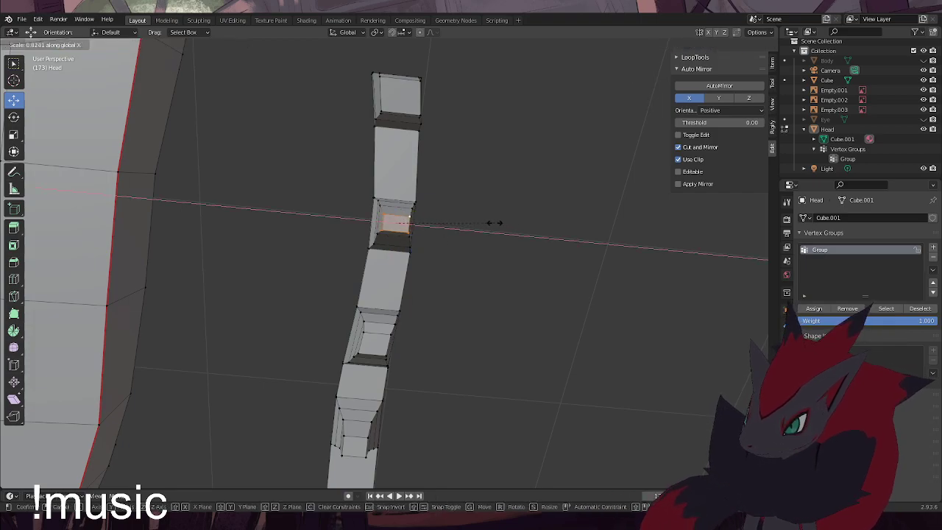
pyautogui.click(489, 222)
pyautogui.click(488, 213)
# Narrow the base loop of the rearmost tooth slightly along X, undoing and repeating the scale to adjust it
pyautogui.keyDown('shift'); pyautogui.moveTo(446, 145); pyautogui.dragTo(419, 235, button='middle'); pyautogui.keyUp('shift')
pyautogui.keyDown('alt'); pyautogui.click(368, 228); pyautogui.keyUp('alt')
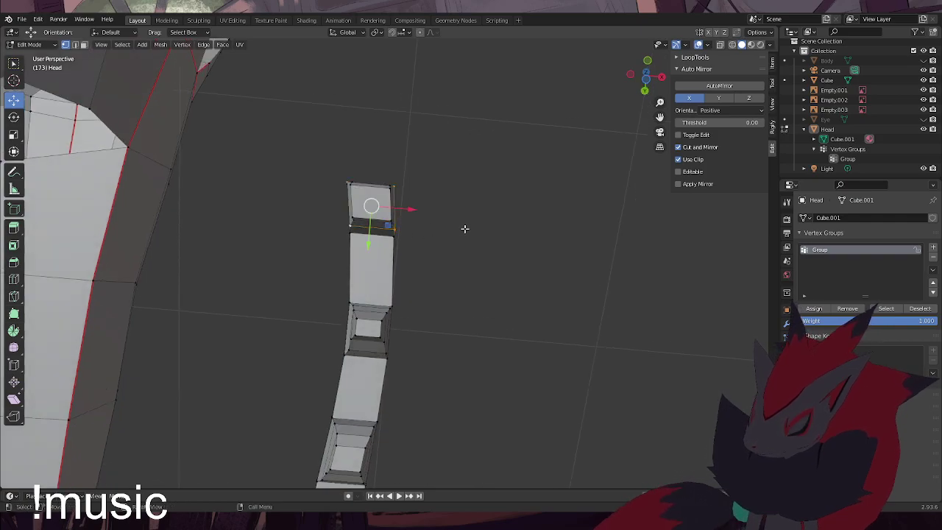
pyautogui.press('s')
pyautogui.press('x')
pyautogui.click(457, 226)
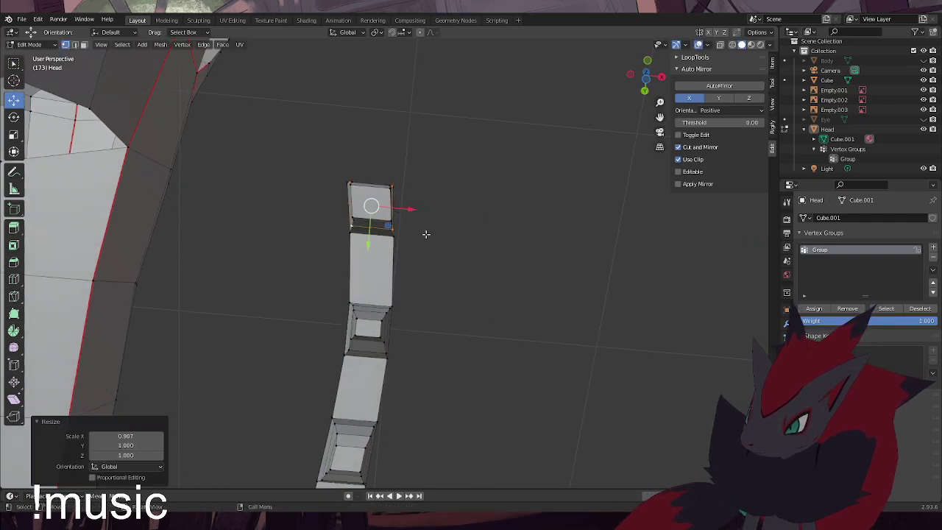
pyautogui.hotkey('ctrl', 'z')
pyautogui.press('s')
pyautogui.press('x')
pyautogui.click(462, 226)
pyautogui.hotkey('ctrl', 'z')
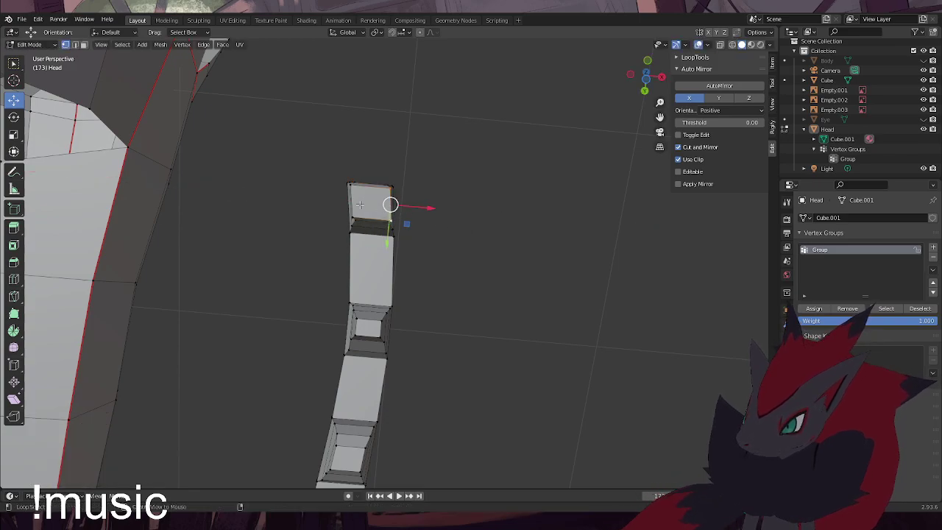
# Scale the tip face of the rearmost tooth to 0.542 along X
pyautogui.press('s')
pyautogui.press('x')
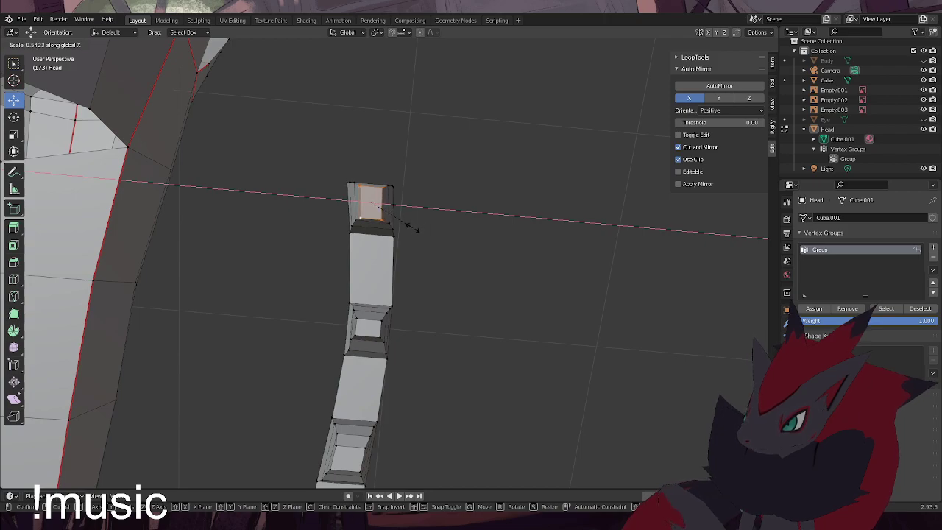
pyautogui.click(414, 228)
# Slide the two head-side tip vertices of the fourth tooth from the front along their edges
pyautogui.moveTo(396, 260)
pyautogui.mouseDown(button='middle')
pyautogui.moveTo(371, 269)
pyautogui.moveTo(404, 255)
pyautogui.mouseUp(button='middle')
pyautogui.keyDown('shift'); pyautogui.moveTo(460, 316); pyautogui.dragTo(501, 238, button='middle'); pyautogui.keyUp('shift')
pyautogui.keyDown('shift'); pyautogui.moveTo(466, 298); pyautogui.dragTo(450, 251, button='middle'); pyautogui.keyUp('shift')
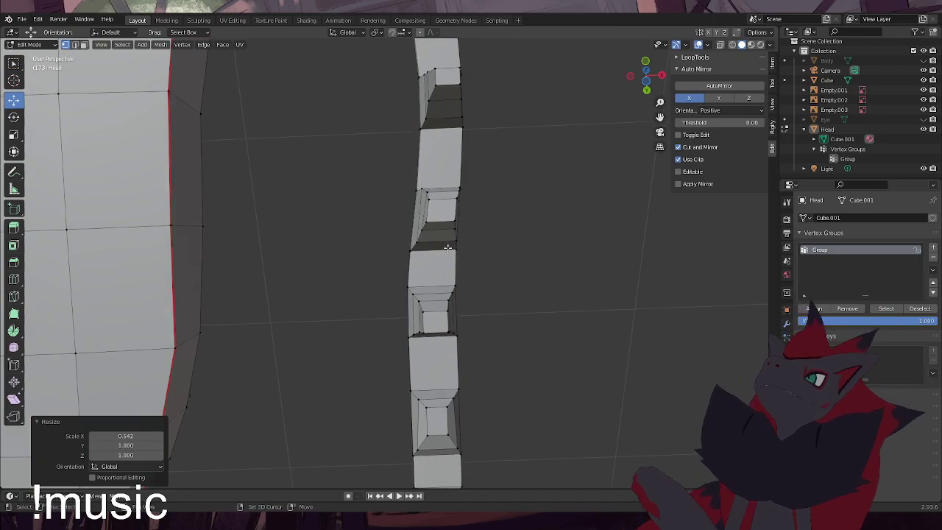
pyautogui.click(442, 200)
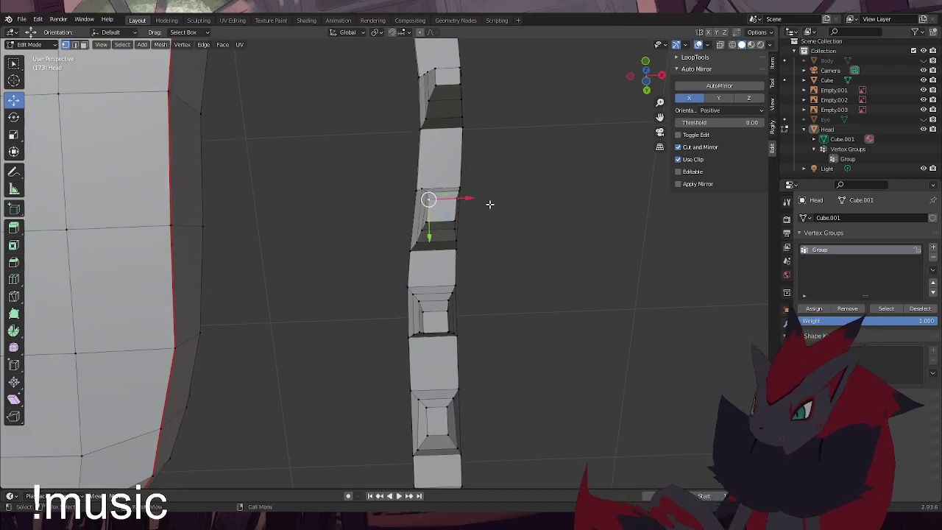
pyautogui.hotkey('shift', 'v')
pyautogui.click(490, 204)
pyautogui.click(429, 221)
pyautogui.hotkey('shift', 'v')
pyautogui.click(430, 223)
pyautogui.click(518, 258)
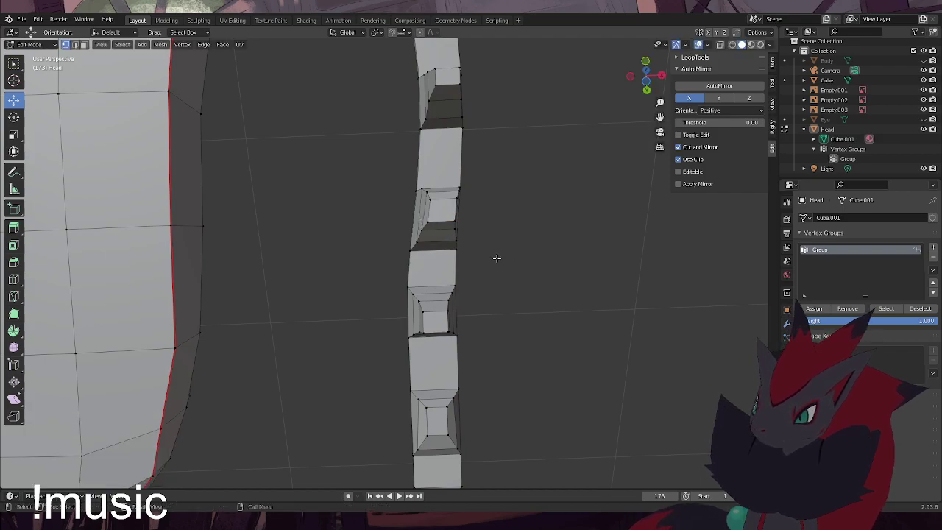
pyautogui.moveTo(499, 259); pyautogui.dragTo(493, 261, button='middle')
pyautogui.keyDown('shift'); pyautogui.moveTo(499, 340); pyautogui.dragTo(457, 296, button='middle'); pyautogui.keyUp('shift')
pyautogui.scroll(3, 482, 309)
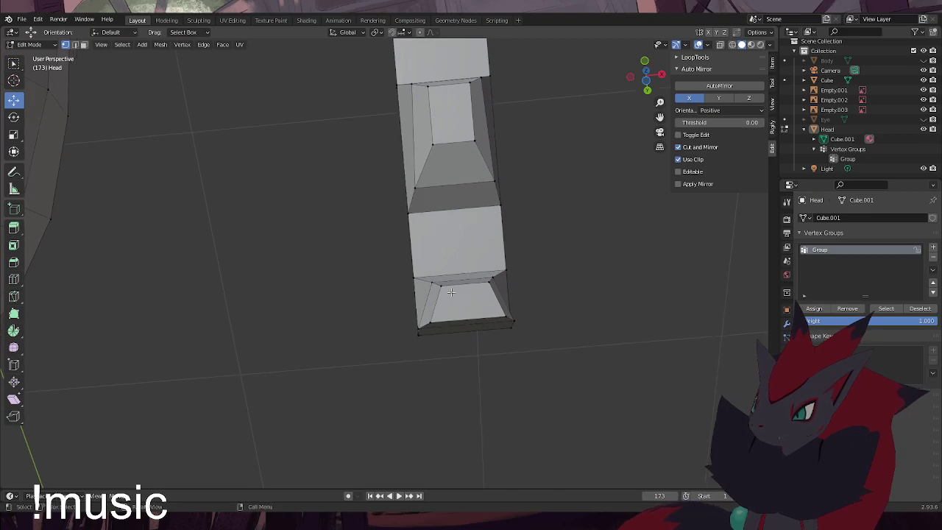
# Scale the edge loop around the end tooth along Z, and then to 0.848 along X
pyautogui.keyDown('alt'); pyautogui.click(454, 294); pyautogui.keyUp('alt')
pyautogui.keyDown('alt'); pyautogui.keyDown('shift'); pyautogui.click(489, 288); pyautogui.keyUp('shift'); pyautogui.keyUp('alt')
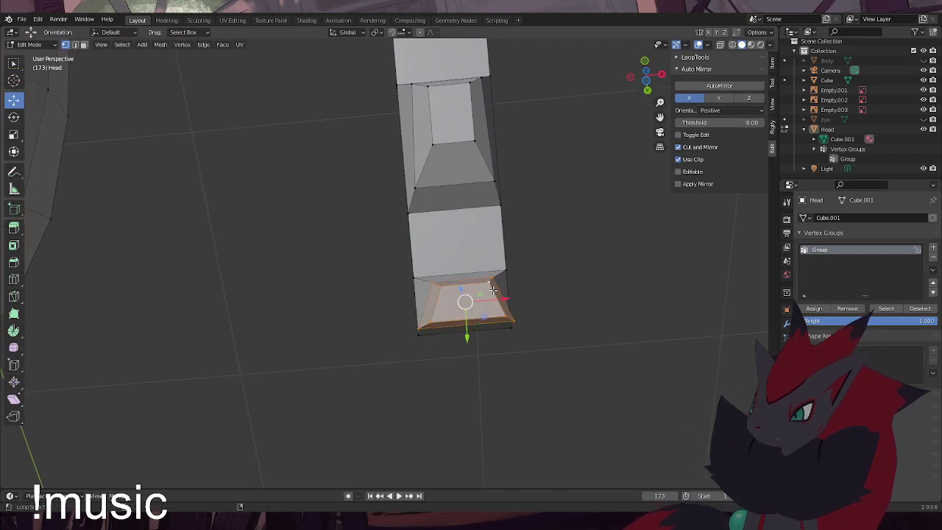
pyautogui.press('s')
pyautogui.press('z')
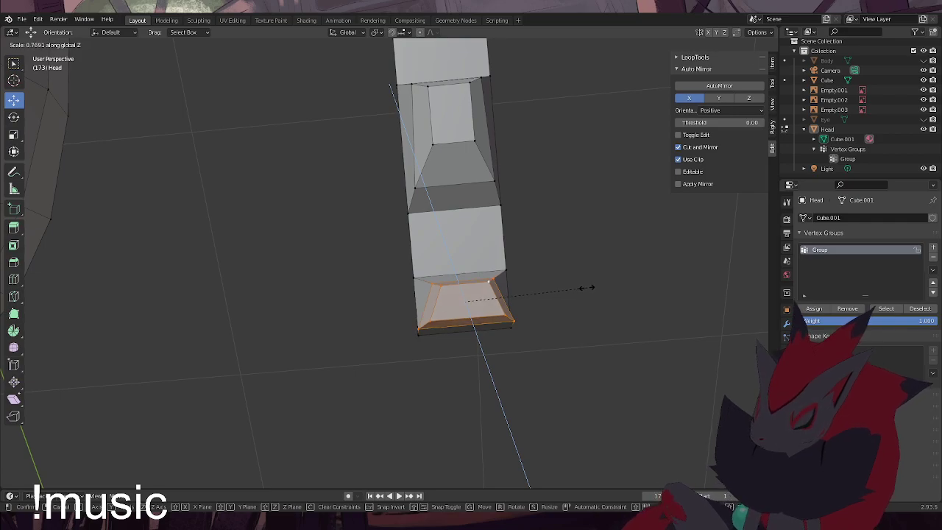
pyautogui.click(585, 287)
pyautogui.press('s')
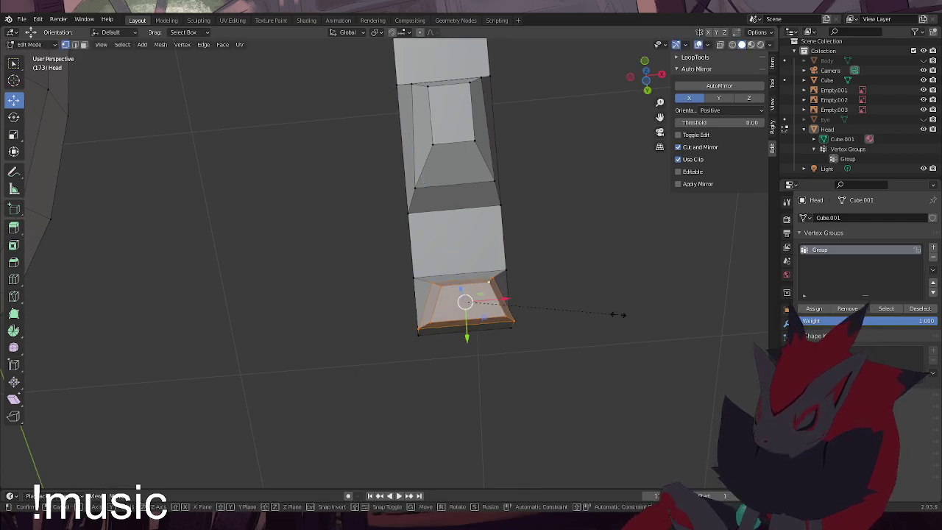
pyautogui.press('x')
pyautogui.click(590, 316)
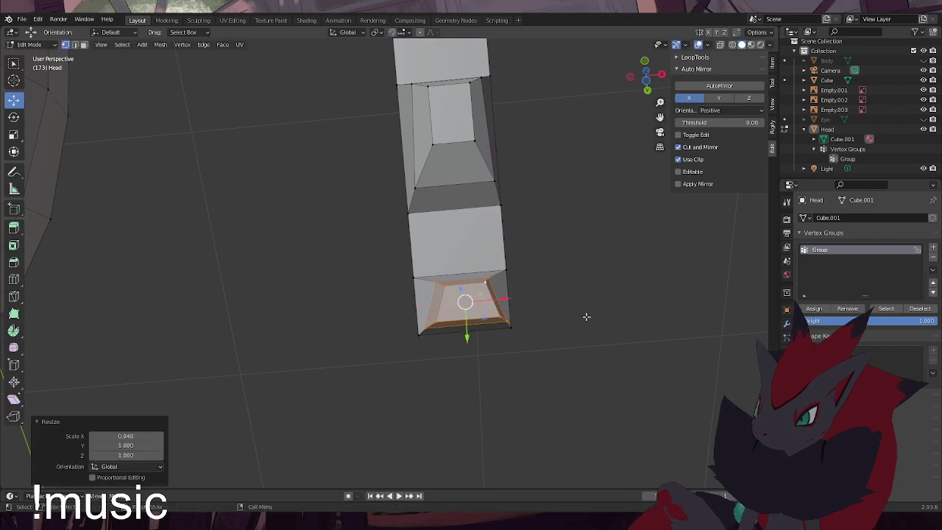
# Select the inner loop around the end tooth's tip face and scale it along X
pyautogui.keyDown('shift'); pyautogui.rightClick(500, 316); pyautogui.keyUp('shift')
pyautogui.click(441, 319)
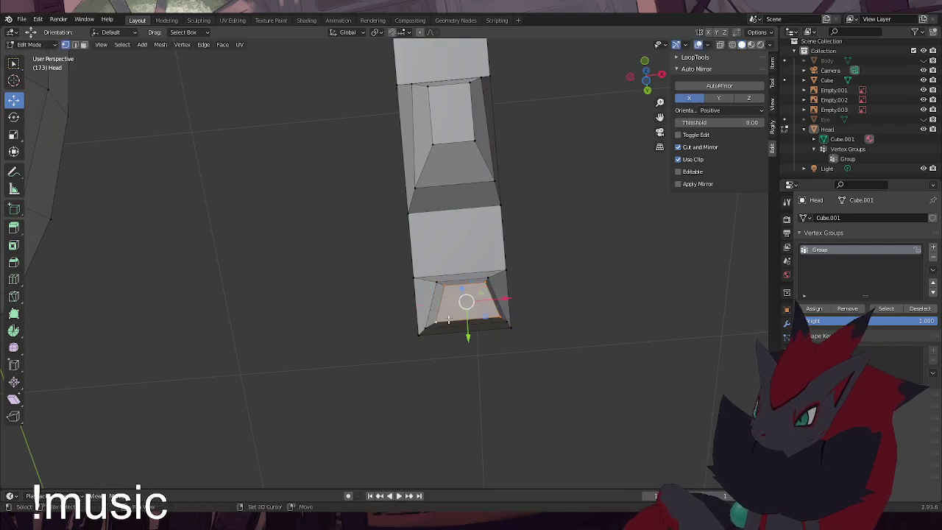
pyautogui.press('s')
pyautogui.press('x')
pyautogui.click(556, 303)
pyautogui.click(641, 330)
# Examine the row of teeth from the side against the head and the reference image
pyautogui.moveTo(525, 303); pyautogui.dragTo(437, 388, button='middle')
pyautogui.scroll(-3, 440, 379)
pyautogui.moveTo(462, 336); pyautogui.dragTo(402, 304, button='middle')
pyautogui.scroll(-4, 417, 315)
pyautogui.keyDown('shift'); pyautogui.moveTo(316, 268); pyautogui.dragTo(431, 322, button='middle'); pyautogui.keyUp('shift')
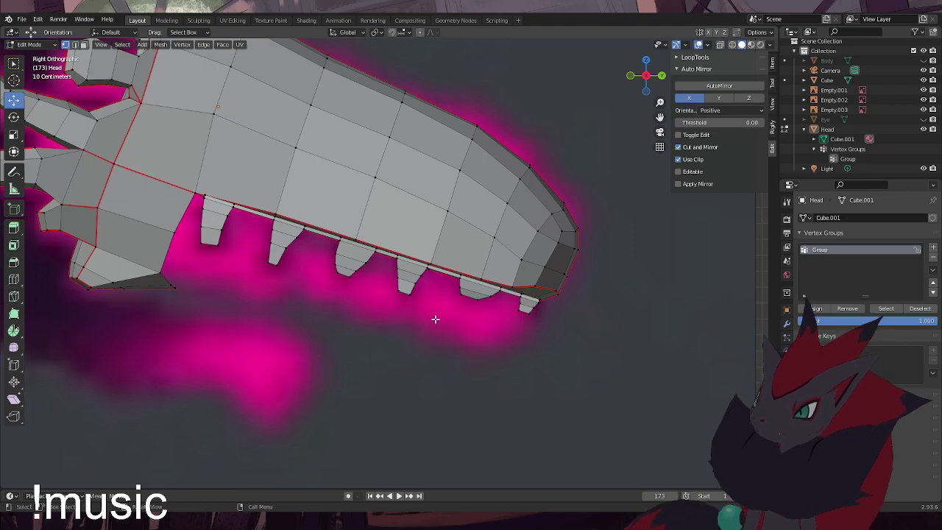
pyautogui.scroll(-1, 435, 319)
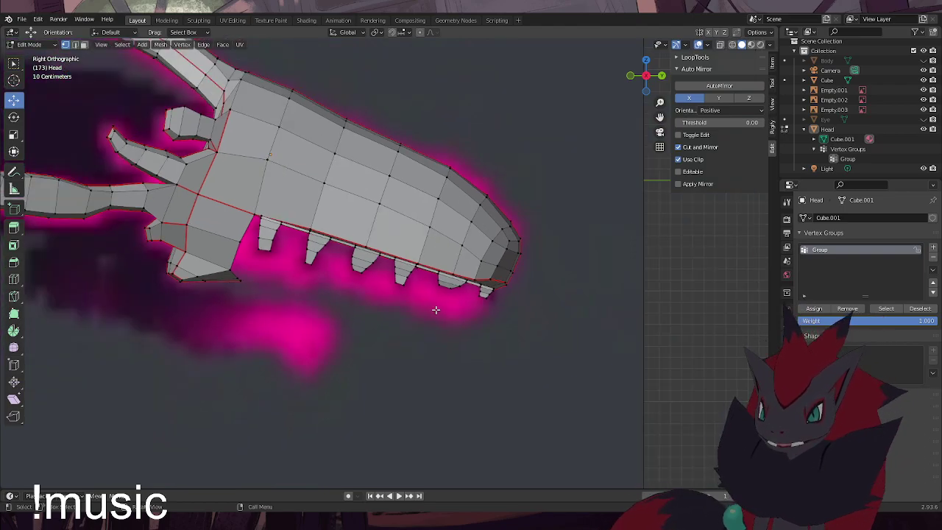
pyautogui.moveTo(438, 309); pyautogui.dragTo(358, 330, button='middle')
# Turn on X-ray display and select the entire tooth strip, including all its linked geometry
pyautogui.moveTo(416, 374); pyautogui.dragTo(315, 222)
pyautogui.moveTo(448, 372); pyautogui.dragTo(404, 300)
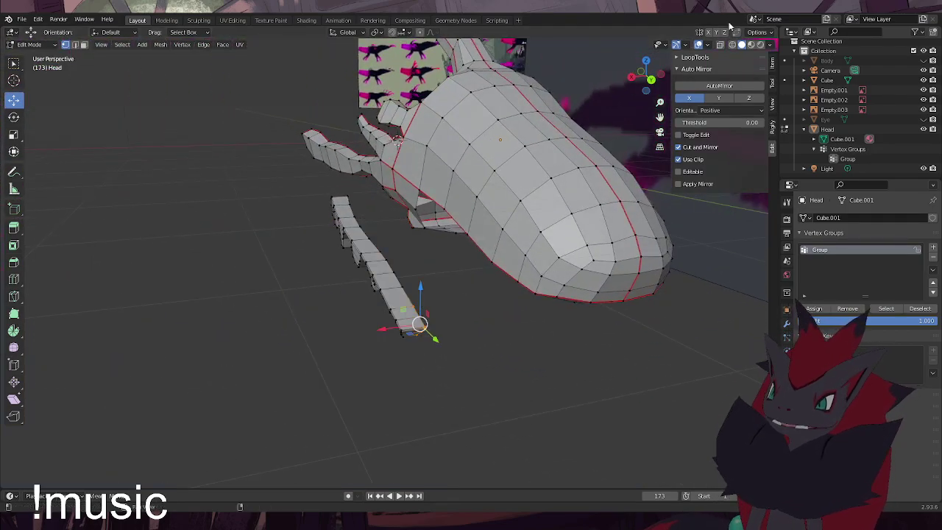
pyautogui.click(721, 45)
pyautogui.moveTo(440, 391); pyautogui.dragTo(322, 208)
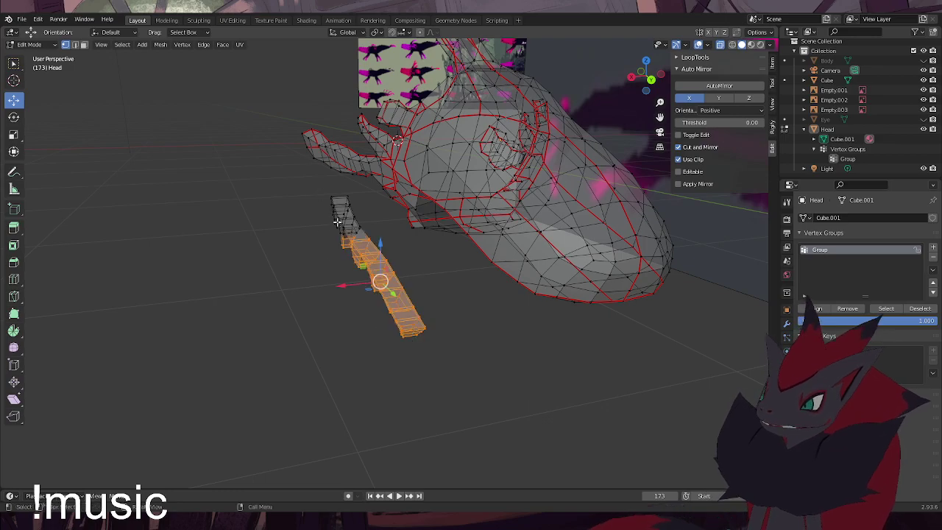
pyautogui.hotkey('alt', 'l')
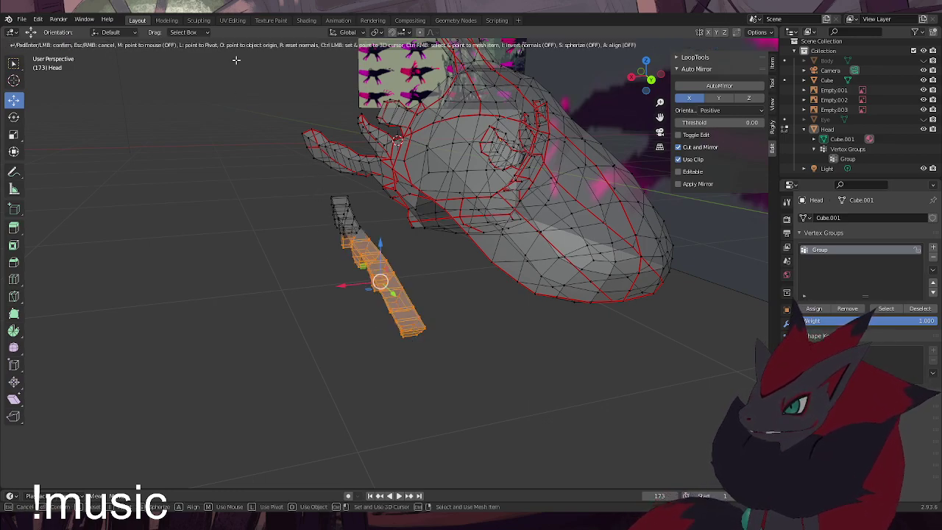
pyautogui.click(328, 281)
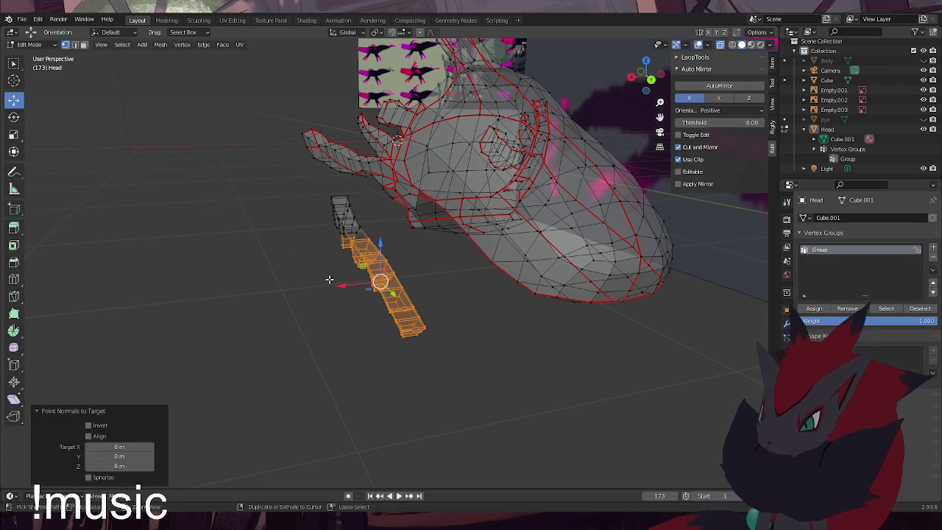
pyautogui.hotkey('ctrl', 'l')
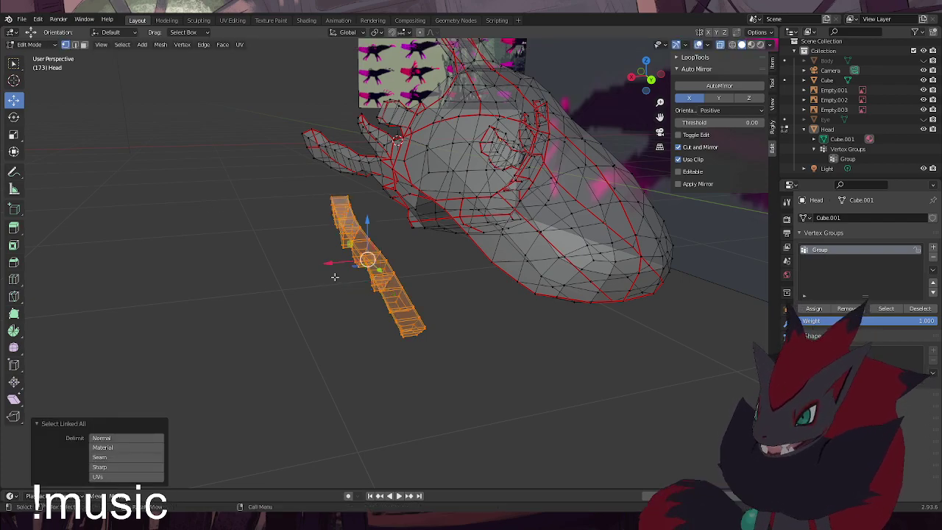
# Try moving the tooth strip about 1.05 m in negative X onto the jaw line and check its fit
pyautogui.press('g')
pyautogui.press('x')
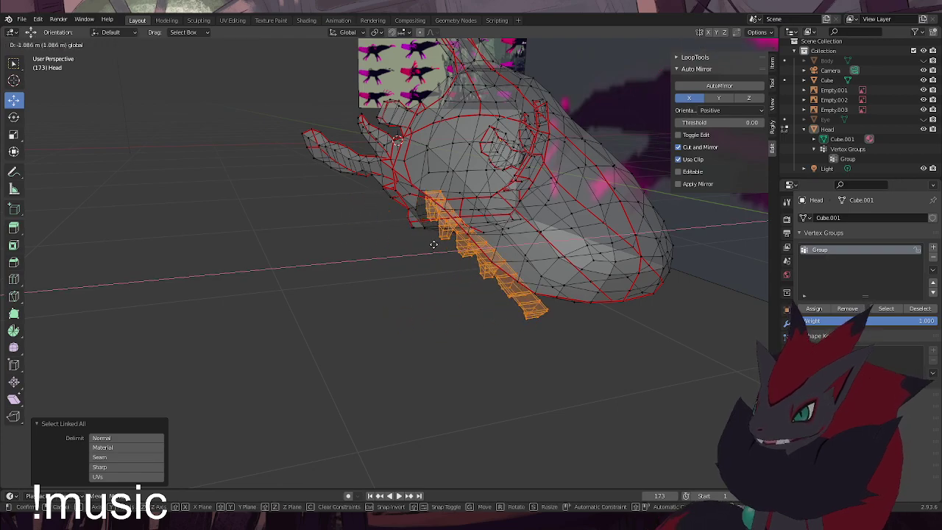
pyautogui.click(430, 245)
pyautogui.moveTo(430, 245); pyautogui.dragTo(375, 283, button='middle')
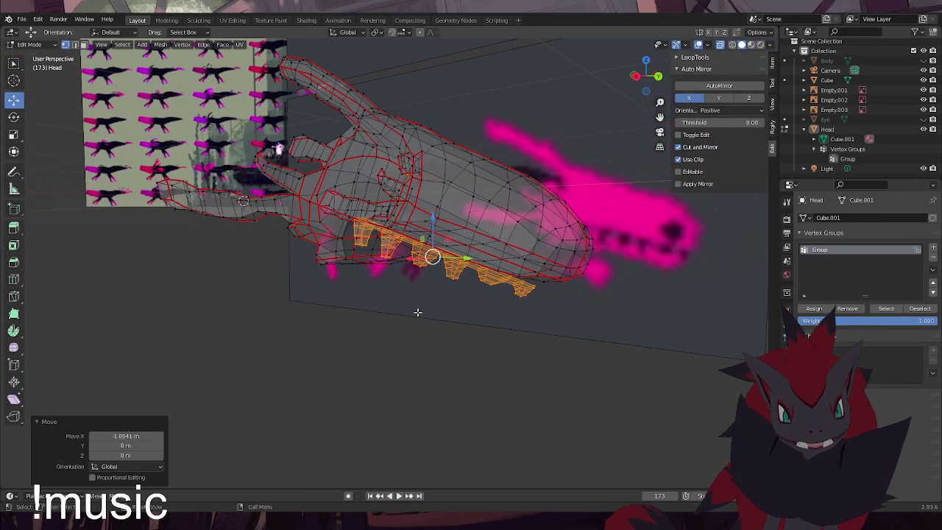
pyautogui.moveTo(391, 237); pyautogui.dragTo(426, 245, button='middle')
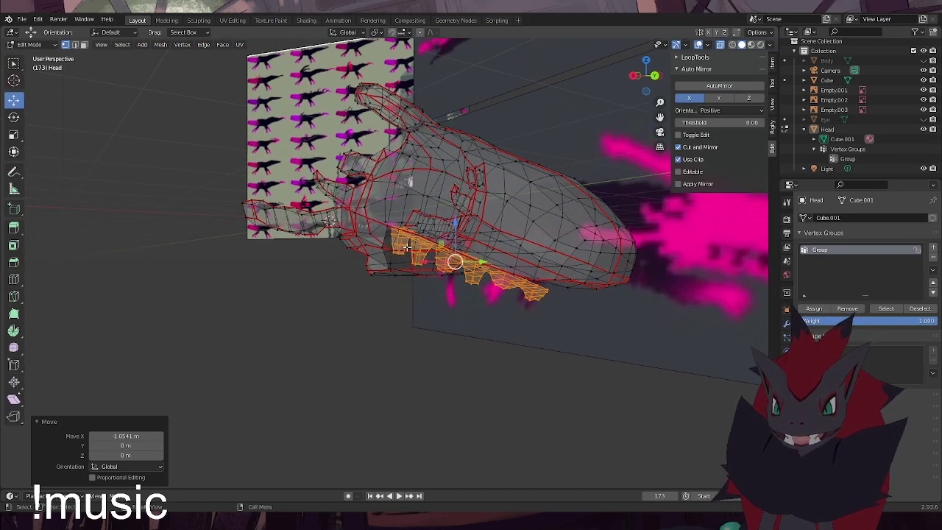
pyautogui.moveTo(426, 263); pyautogui.dragTo(473, 211, button='middle')
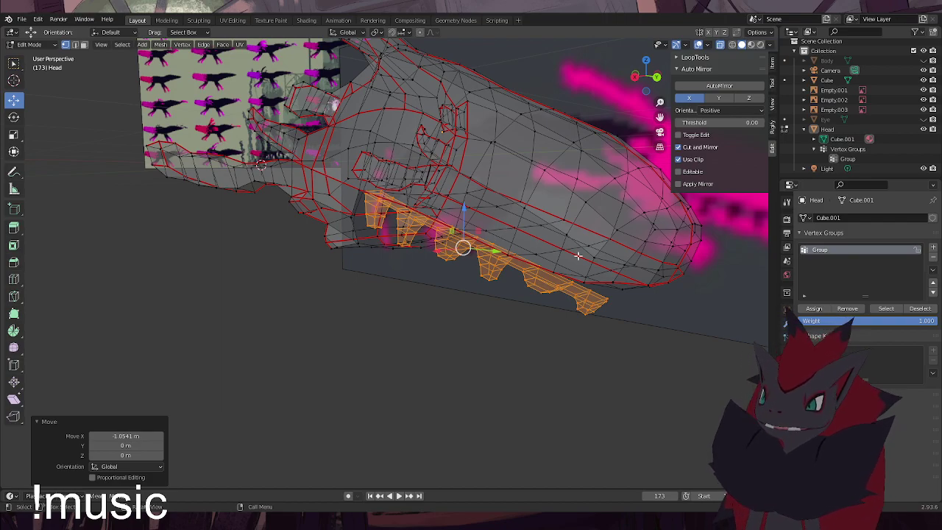
pyautogui.moveTo(602, 251); pyautogui.dragTo(517, 272, button='middle')
# Move the tooth strip 1.5282 m along X, away from the head, and deselect it
pyautogui.moveTo(458, 202); pyautogui.dragTo(248, 283)
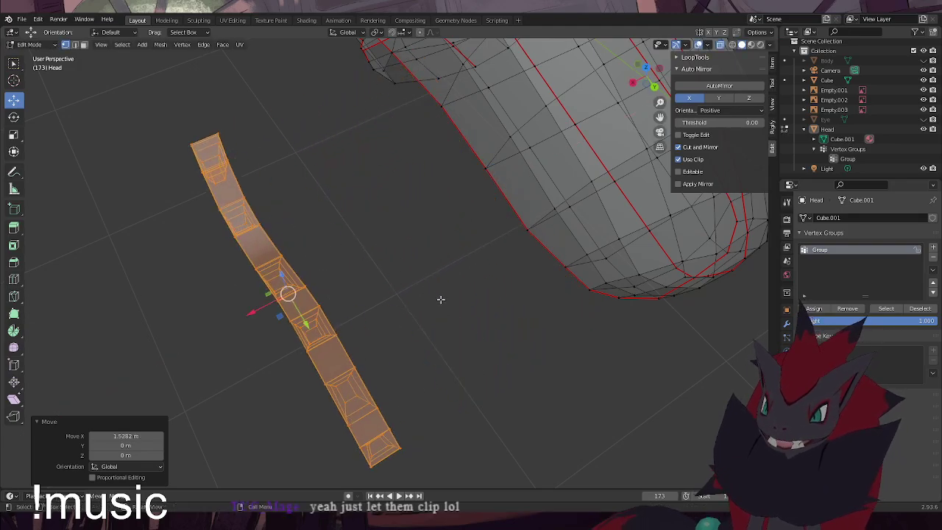
pyautogui.click(471, 282)
pyautogui.moveTo(476, 282); pyautogui.dragTo(574, 124, button='middle')
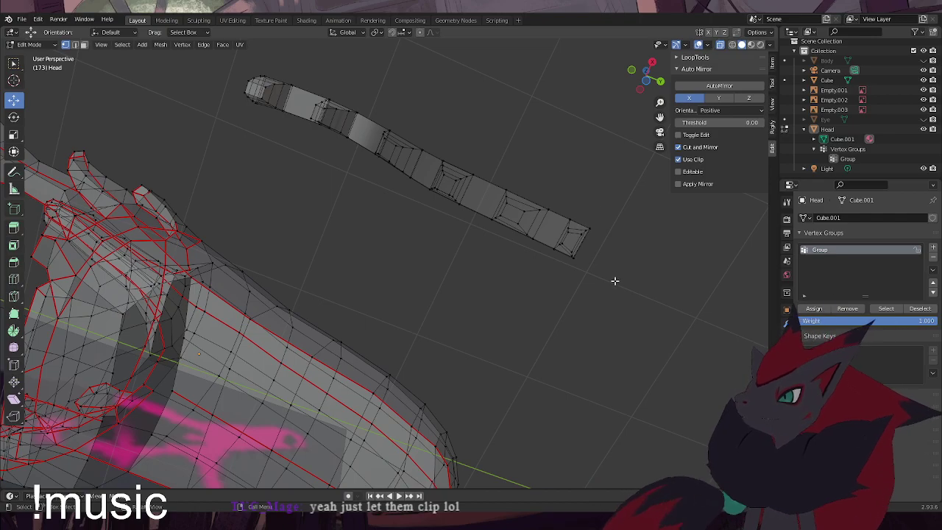
pyautogui.moveTo(611, 287); pyautogui.dragTo(368, 293, button='middle')
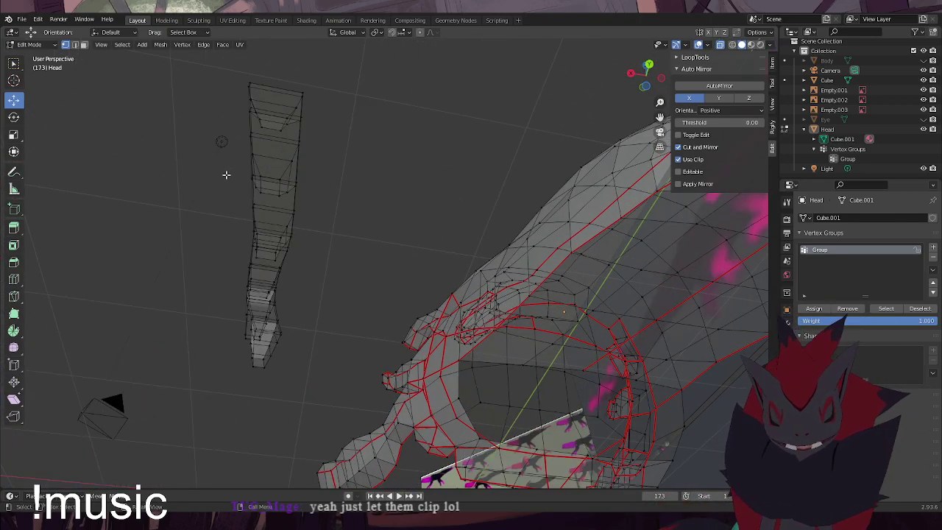
pyautogui.scroll(-3, 470, 256)
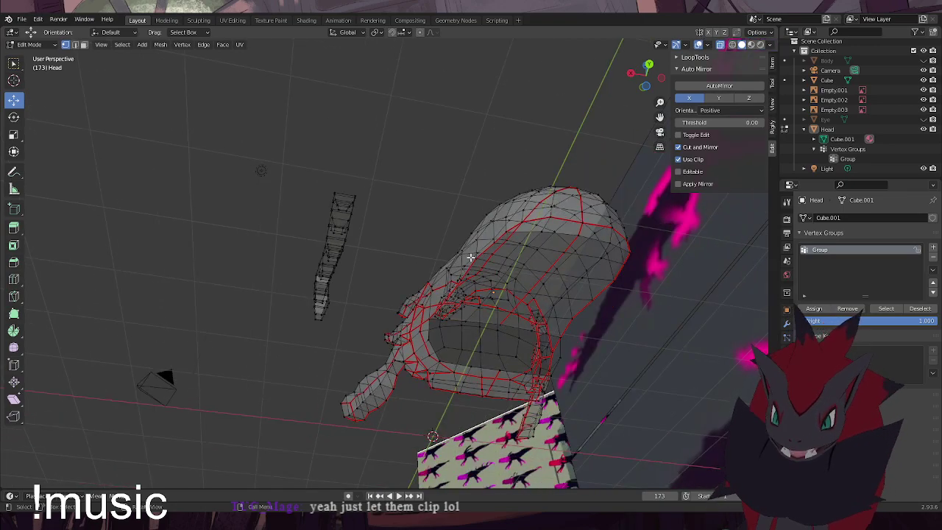
pyautogui.scroll(-3, 464, 258)
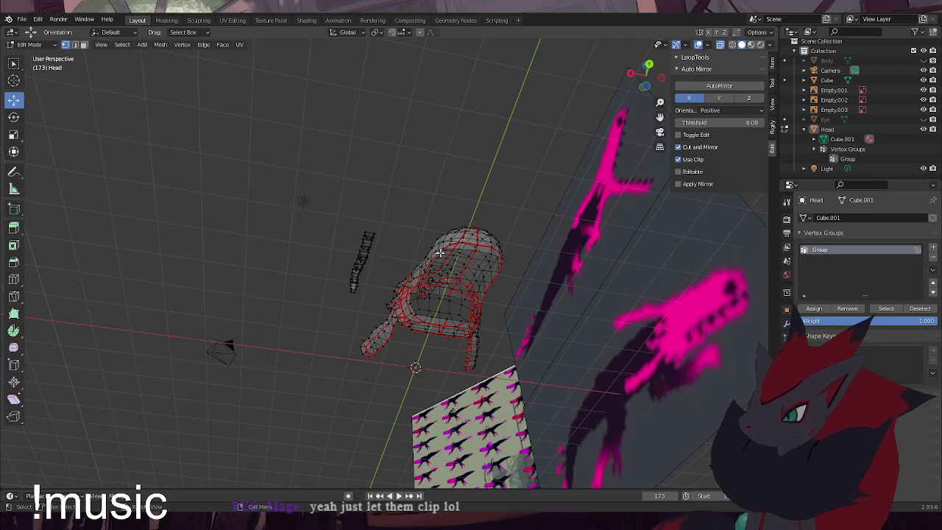
# Apply AutoMirror on the X axis to the head mesh with its separate tooth strip
pyautogui.moveTo(378, 305); pyautogui.dragTo(321, 194)
pyautogui.click(720, 85)
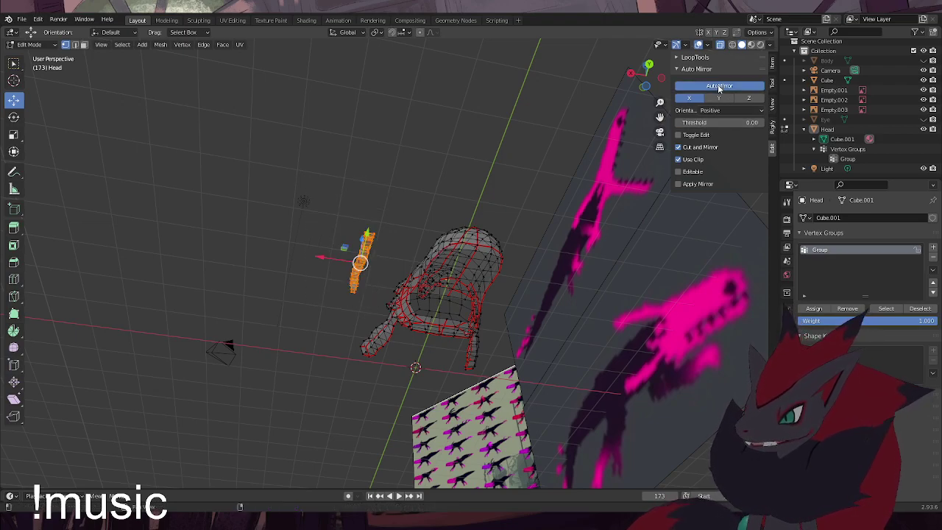
pyautogui.scroll(3, 488, 278)
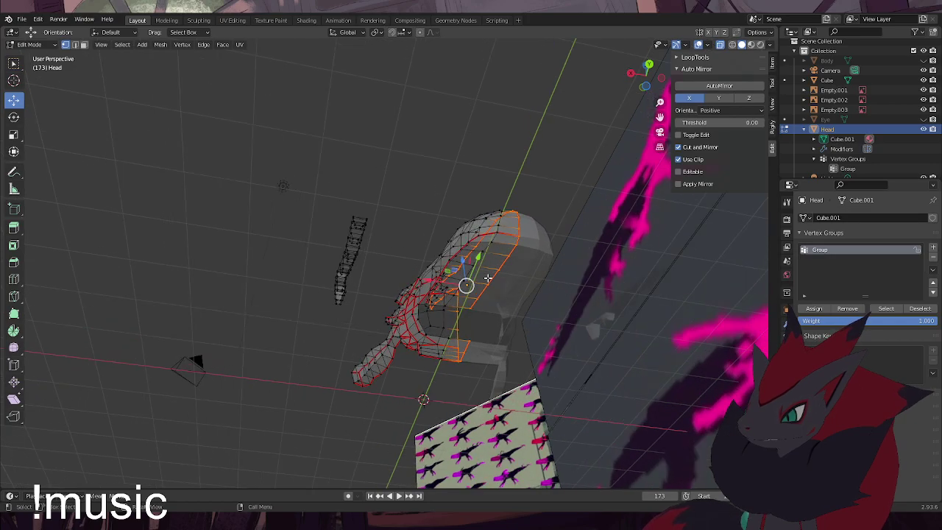
pyautogui.moveTo(488, 278); pyautogui.dragTo(491, 231, button='middle')
# Try sliding the whole tooth strip along X to the edge of the mirrored jaw
pyautogui.moveTo(391, 368); pyautogui.dragTo(240, 97)
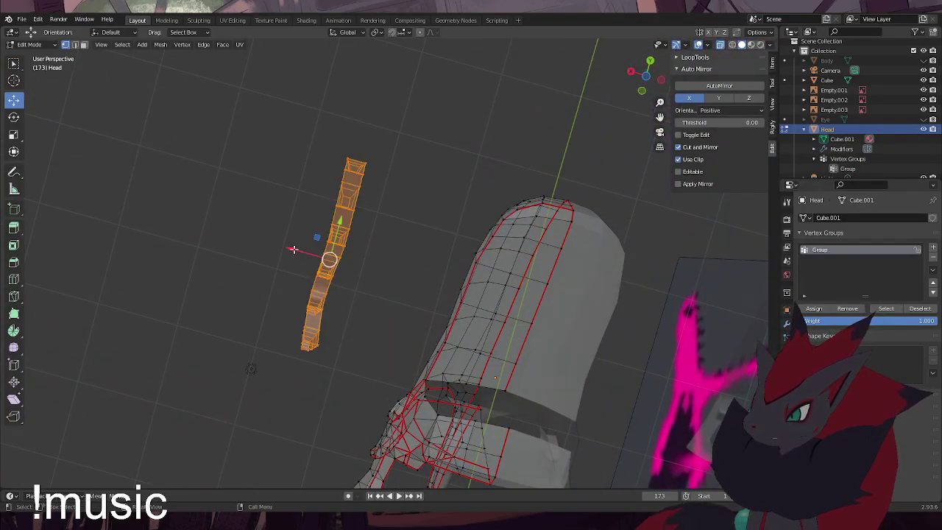
pyautogui.press('g')
pyautogui.press('x')
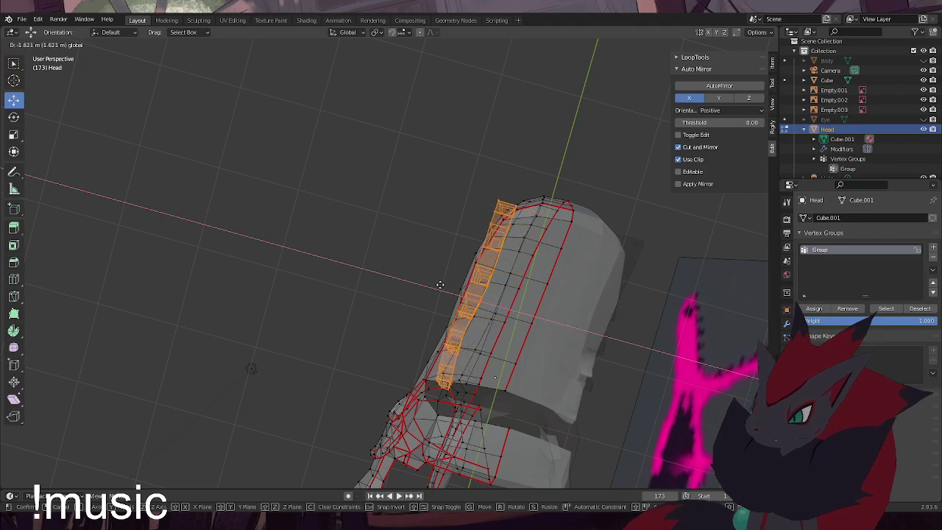
pyautogui.click(371, 258)
pyautogui.click(473, 157)
pyautogui.moveTo(474, 158); pyautogui.dragTo(555, 168, button='middle')
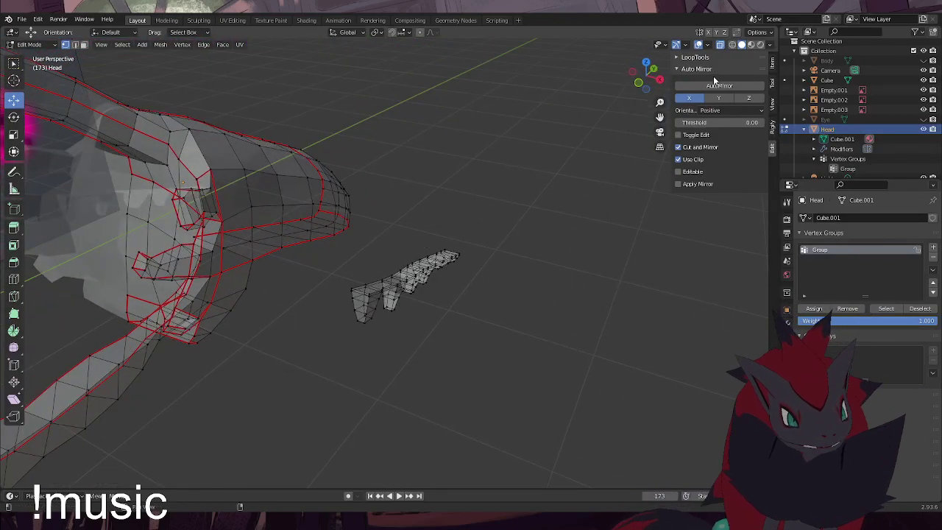
# In bottom orthographic view, move the front tooth segment 1.9369 m in negative X to the head's centre line
pyautogui.moveTo(357, 257); pyautogui.dragTo(245, 137, button='middle')
pyautogui.keyDown('alt'); pyautogui.moveTo(468, 240); pyautogui.dragTo(447, 180, button='middle'); pyautogui.keyUp('alt')
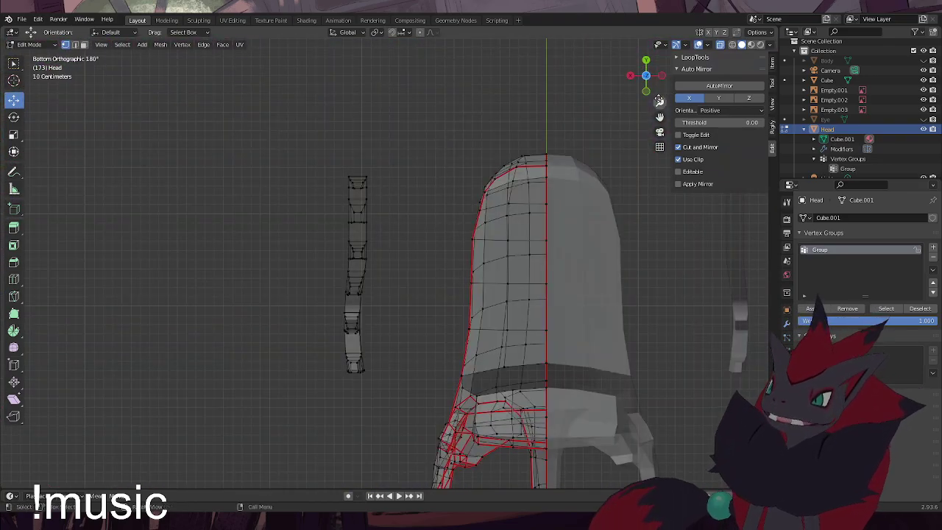
pyautogui.scroll(-2, 594, 261)
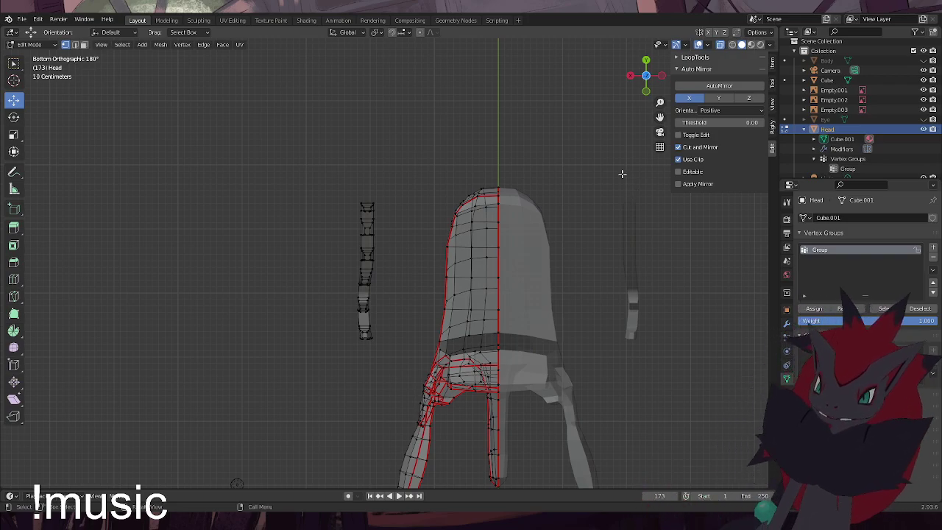
pyautogui.scroll(3, 352, 132)
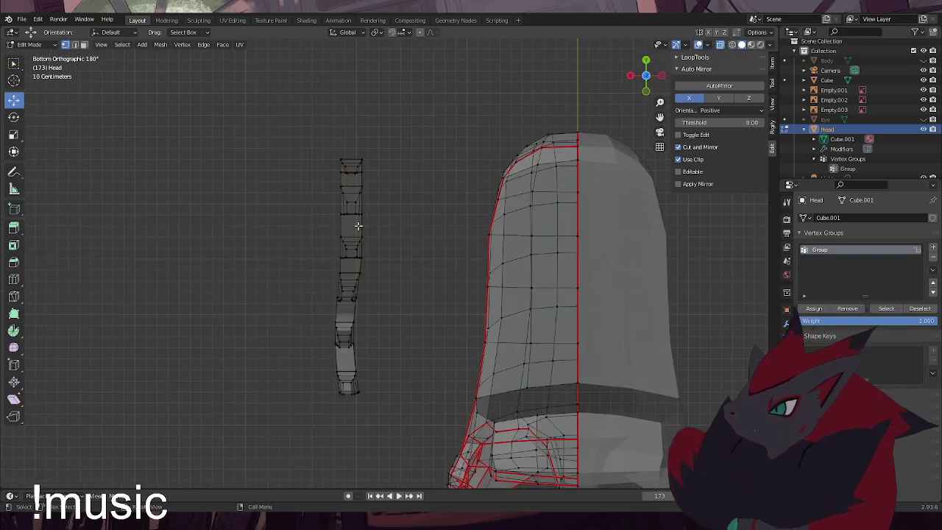
pyautogui.moveTo(318, 137); pyautogui.dragTo(529, 166)
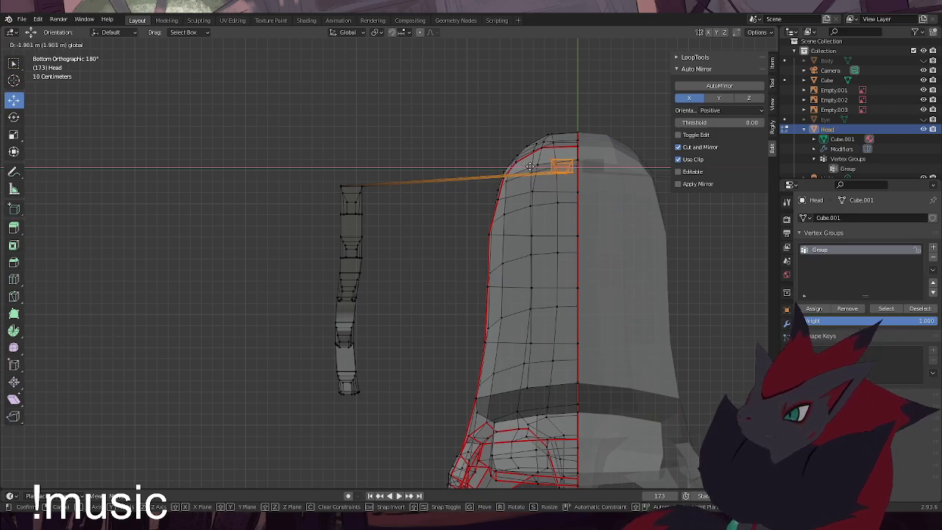
pyautogui.moveTo(529, 166); pyautogui.dragTo(534, 166)
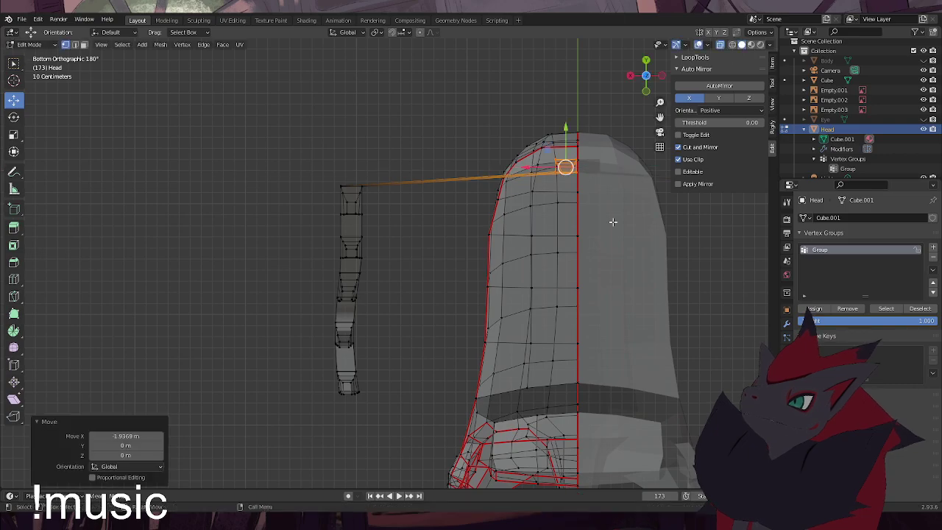
# Select the rear vertices of the front tooth segment and move them about 0.098 m along X
pyautogui.scroll(2, 600, 237)
pyautogui.keyDown('shift'); pyautogui.moveTo(600, 237); pyautogui.dragTo(363, 373, button='middle'); pyautogui.keyUp('shift')
pyautogui.scroll(5, 368, 368)
pyautogui.moveTo(522, 295); pyautogui.dragTo(396, 273)
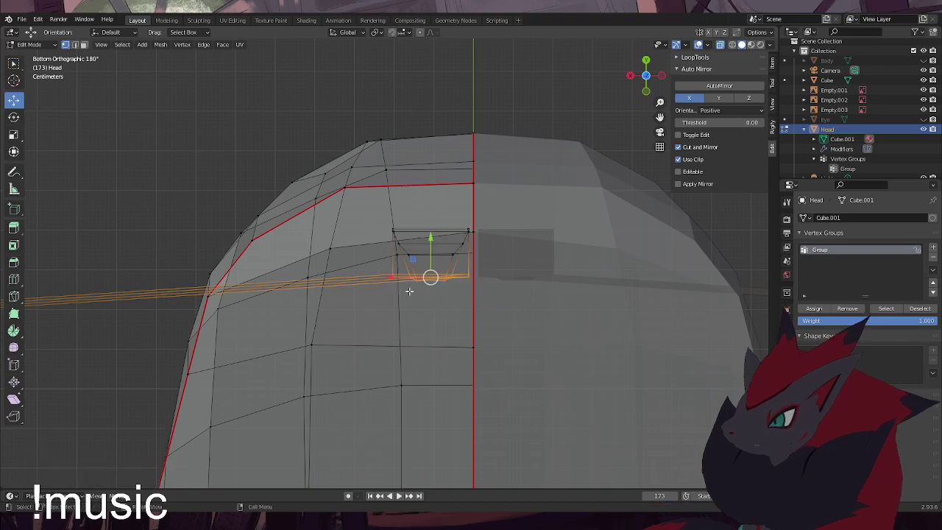
pyautogui.press('g')
pyautogui.press('x')
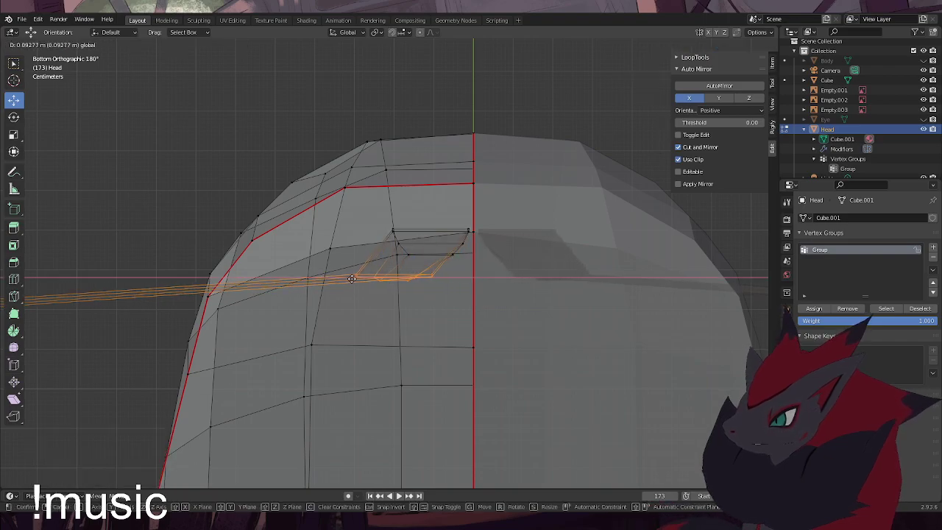
pyautogui.click(350, 278)
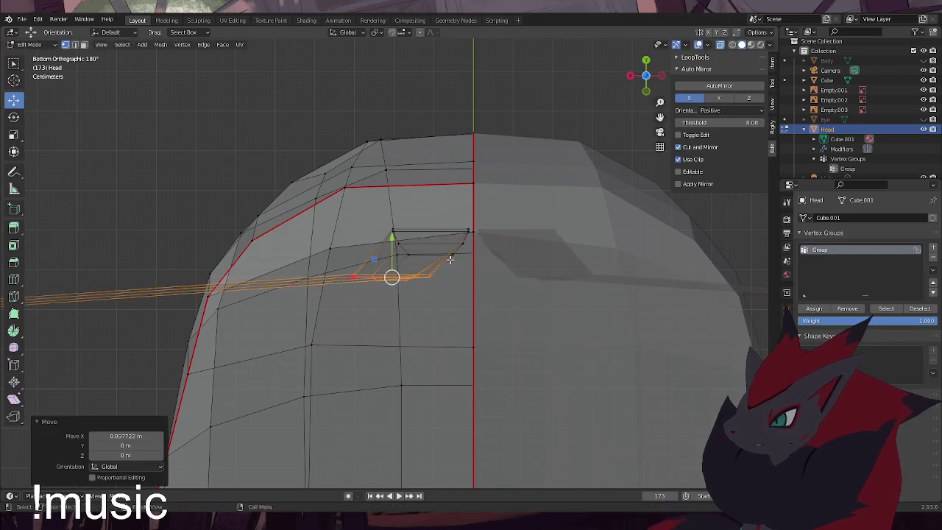
# Undo the last vertex move and try shifting smaller groups of the front tooth segment's vertices along X
pyautogui.hotkey('ctrl', 'z')
pyautogui.press('g')
pyautogui.press('x')
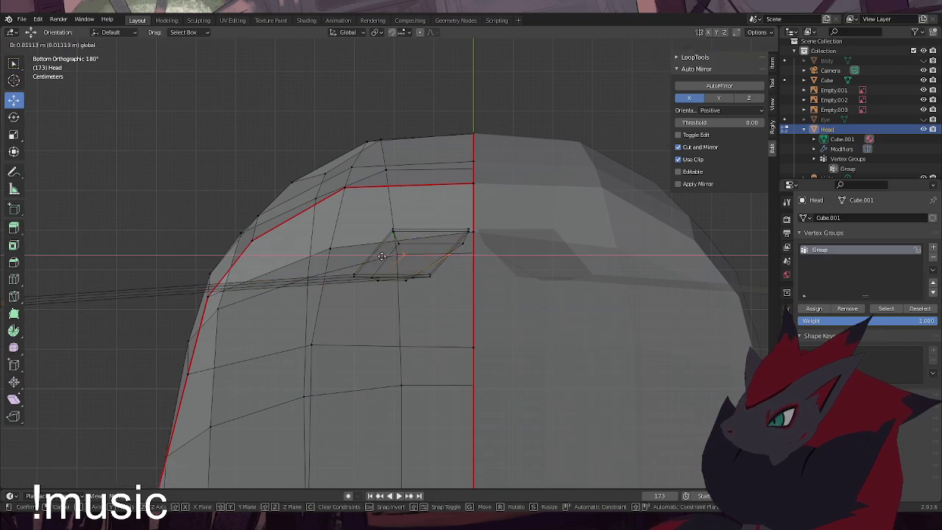
pyautogui.click(383, 256)
pyautogui.moveTo(464, 248); pyautogui.dragTo(404, 241)
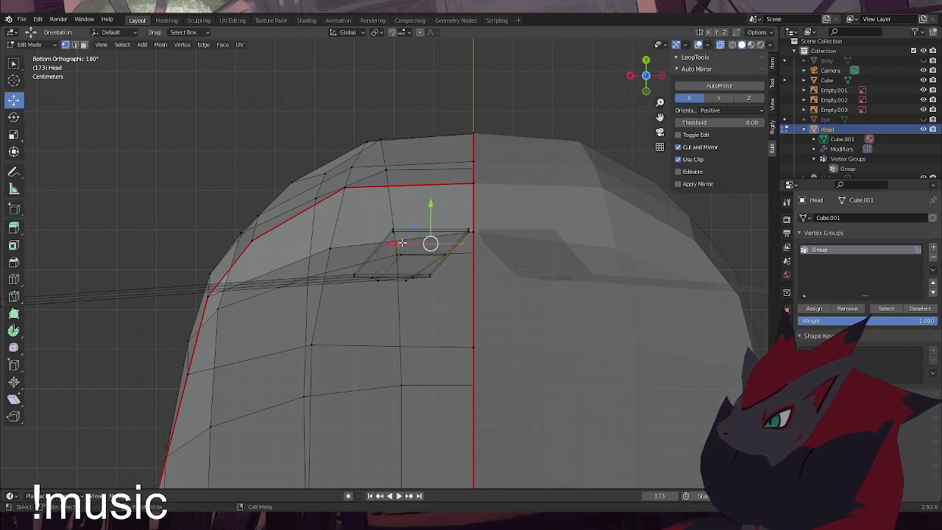
pyautogui.press('g')
pyautogui.press('x')
pyautogui.click(516, 284)
pyautogui.click(516, 285)
pyautogui.scroll(-6, 393, 302)
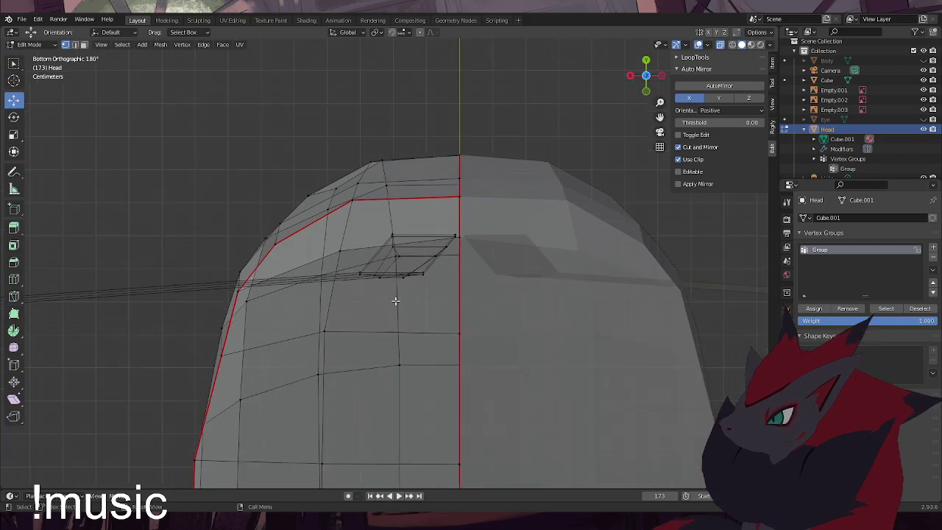
# Try moving the second tooth segment to the upper jaw's edge and selecting its rear vertices for reshaping
pyautogui.moveTo(115, 260); pyautogui.dragTo(183, 298)
pyautogui.moveTo(129, 284); pyautogui.dragTo(335, 273)
pyautogui.scroll(2, 413, 314)
pyautogui.moveTo(376, 325); pyautogui.dragTo(331, 315)
pyautogui.moveTo(393, 334); pyautogui.dragTo(367, 305)
pyautogui.click(414, 336)
pyautogui.moveTo(311, 304); pyautogui.dragTo(309, 302)
pyautogui.click(349, 338)
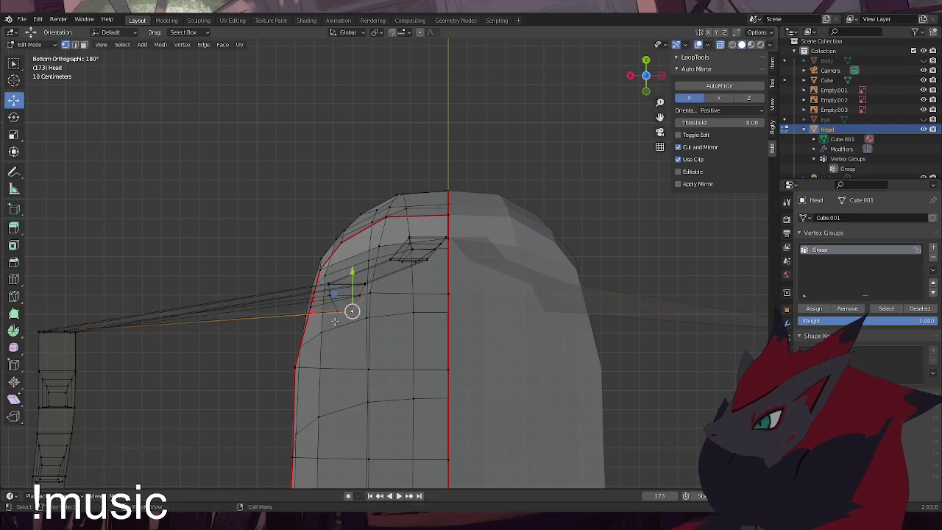
pyautogui.click(345, 366)
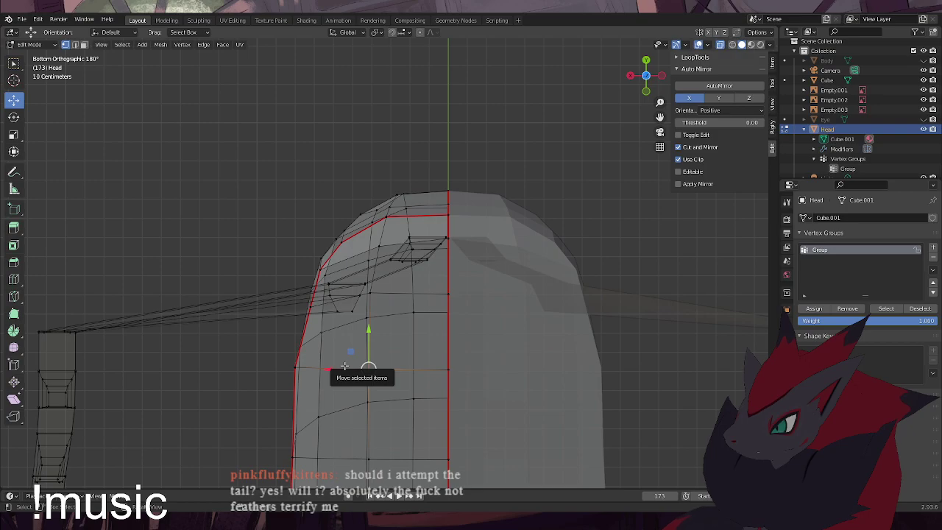
pyautogui.click(337, 317)
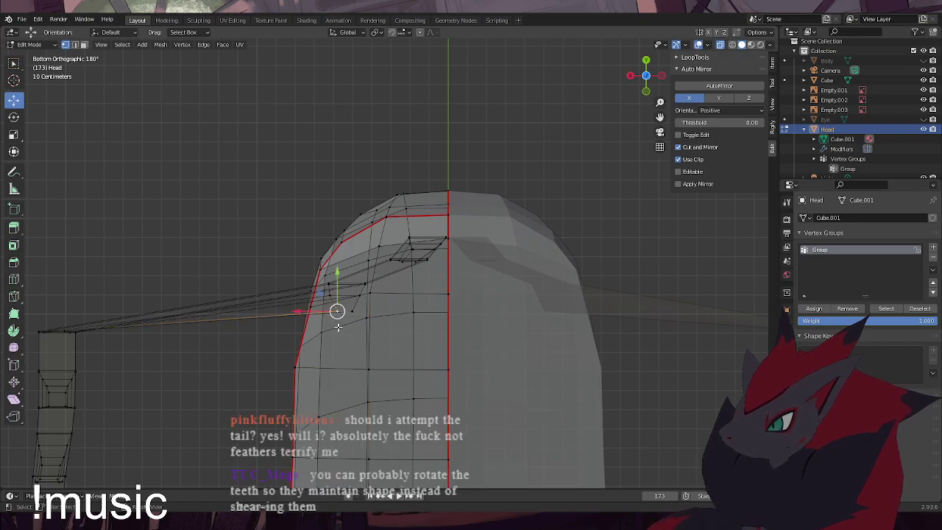
pyautogui.moveTo(339, 340); pyautogui.dragTo(314, 311)
pyautogui.keyDown('shift'); pyautogui.click(338, 317); pyautogui.keyUp('shift')
# Undo the front and second tooth segment edits back to the straight, detached tooth strip
pyautogui.hotkey('ctrl', 'z')
pyautogui.hotkey('ctrl', 'z')
pyautogui.hotkey('ctrl', 'z')
pyautogui.hotkey('ctrl', 'shift', 'z')
pyautogui.hotkey('ctrl', 'z')
pyautogui.hotkey('ctrl', 'z')
pyautogui.hotkey('ctrl', 'z')
pyautogui.hotkey('ctrl', 'z')
pyautogui.hotkey('ctrl', 'z')
pyautogui.hotkey('ctrl', 'z')
pyautogui.hotkey('ctrl', 'z')
pyautogui.hotkey('ctrl', 'z')
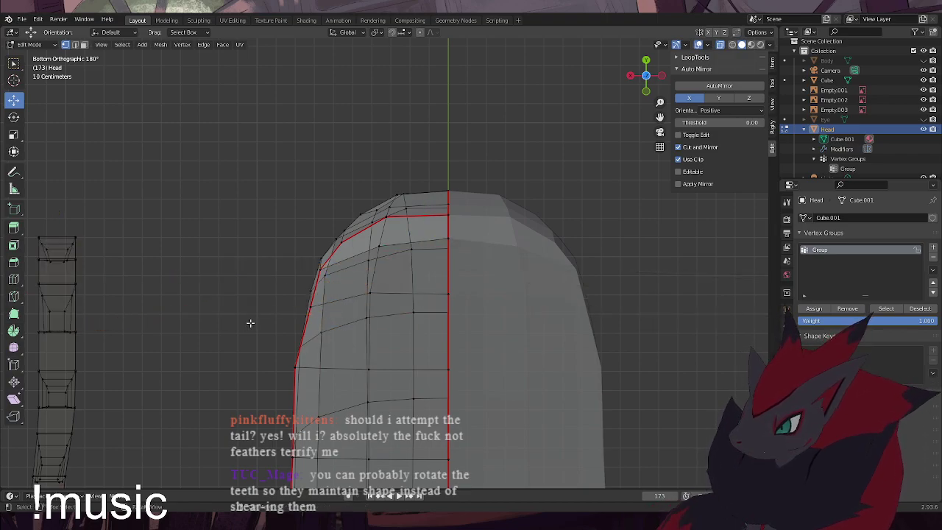
# Rotate the front tooth segment about 0.6° and move it -1.9084 m in X and 0.089357 m in Y to the head's front
pyautogui.scroll(-4, 248, 311)
pyautogui.moveTo(235, 228); pyautogui.dragTo(276, 271)
pyautogui.press('r')
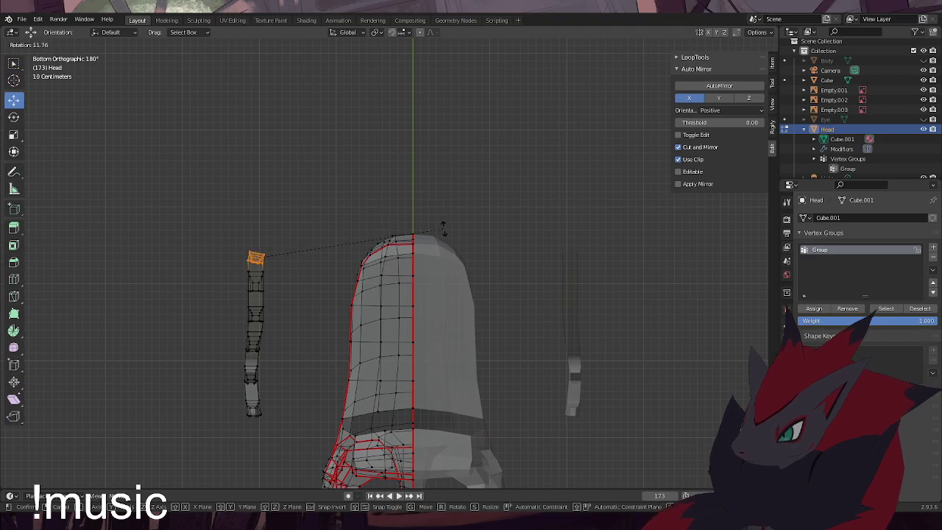
pyautogui.click(417, 194)
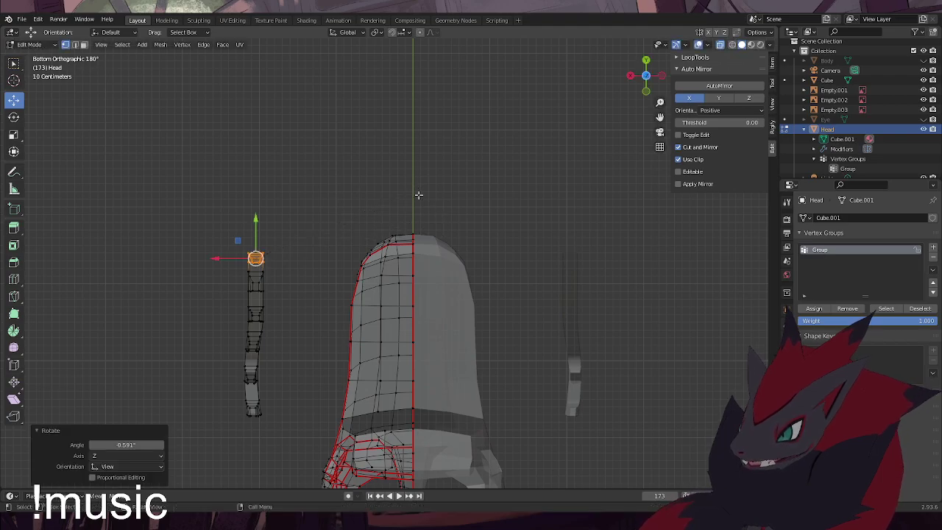
pyautogui.moveTo(237, 243); pyautogui.dragTo(387, 234)
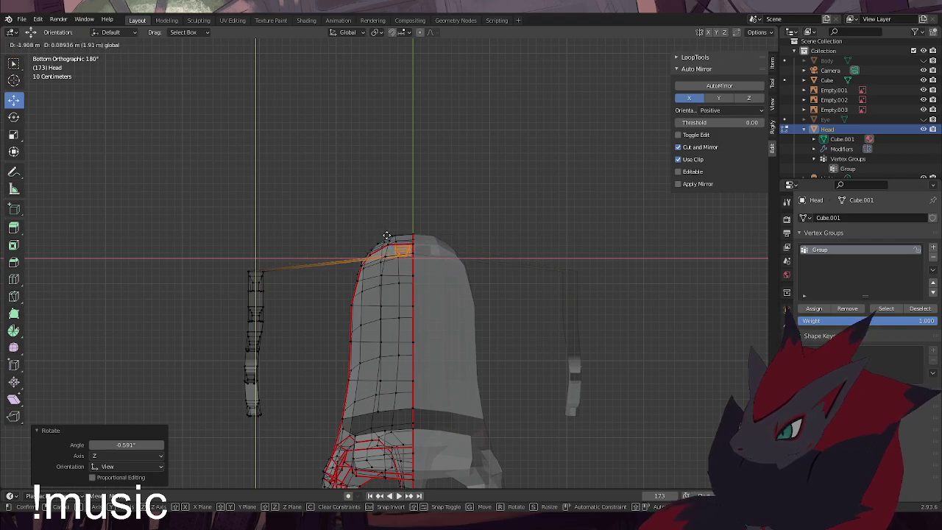
pyautogui.click(387, 235)
pyautogui.scroll(7, 398, 236)
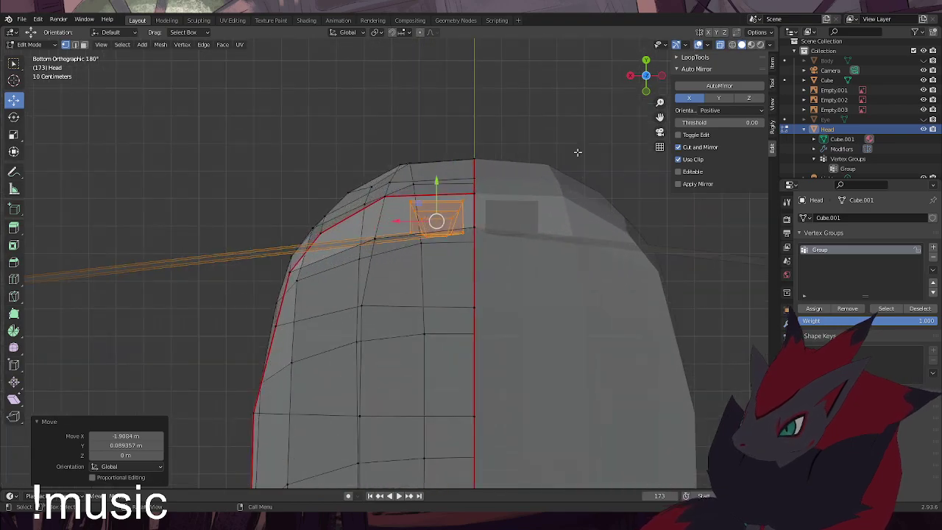
# Shift the outer vertices of the front tooth segment slightly backward along Y to follow the jaw curve
pyautogui.moveTo(405, 194); pyautogui.dragTo(431, 240)
pyautogui.moveTo(422, 198); pyautogui.dragTo(416, 190)
pyautogui.click(360, 124)
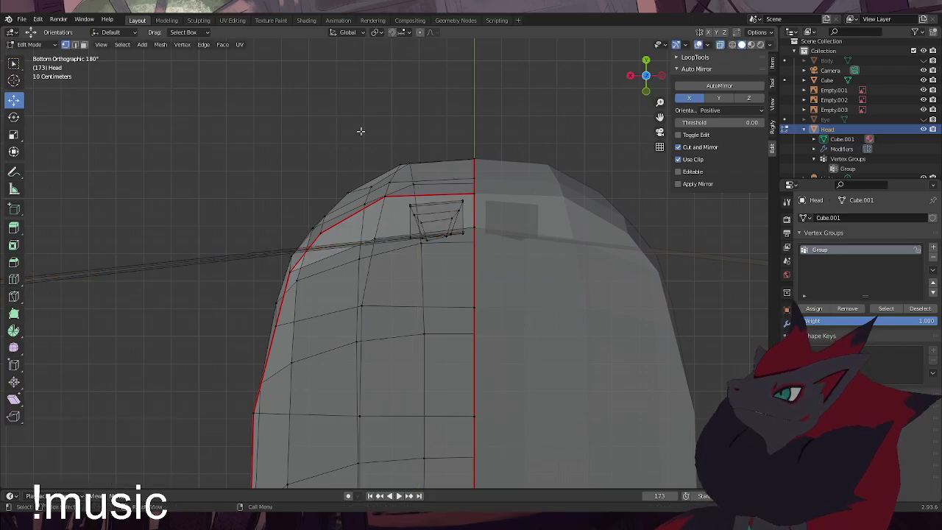
# Move the second tooth segment about -1.588 m in X and 0.185 m in Y to the jaw's front corner
pyautogui.scroll(-2, 379, 301)
pyautogui.scroll(-1, 379, 301)
pyautogui.moveTo(81, 259); pyautogui.dragTo(140, 328)
pyautogui.moveTo(102, 288); pyautogui.dragTo(352, 262)
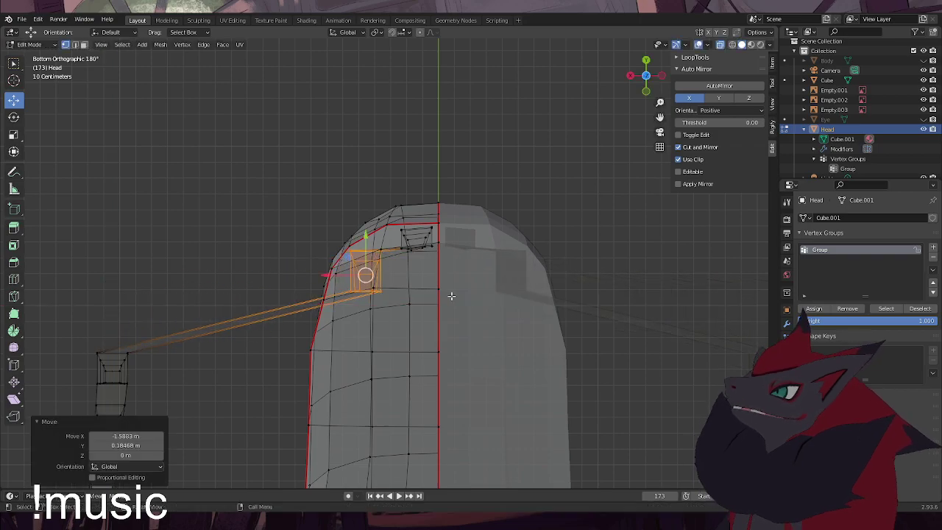
# Try rotating the second tooth segment about -8° and shifting it inside the jaw's edge
pyautogui.press('r')
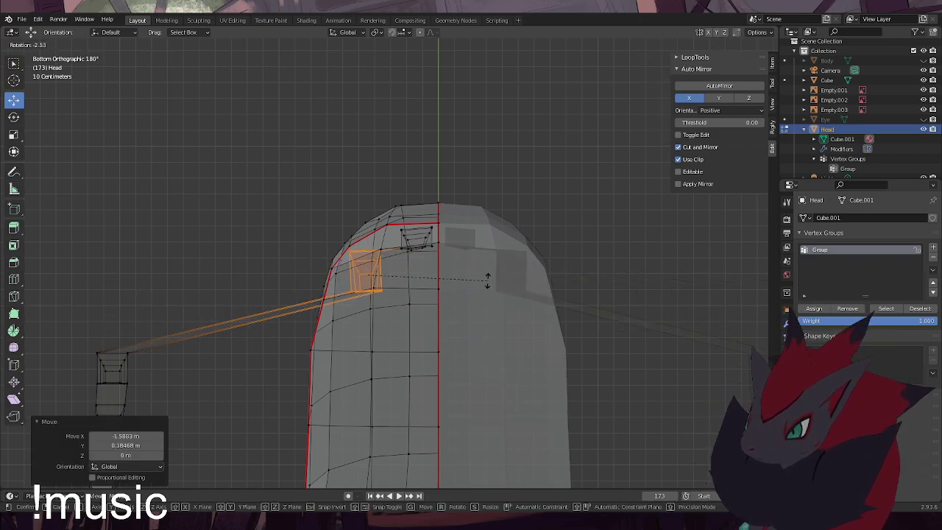
pyautogui.click(455, 274)
pyautogui.press('g')
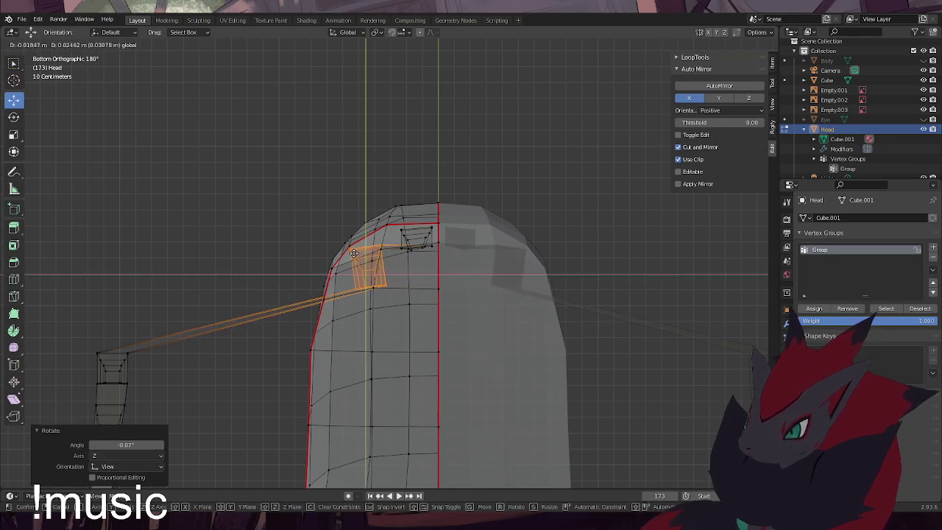
pyautogui.click(354, 257)
pyautogui.moveTo(331, 274); pyautogui.dragTo(336, 274)
pyautogui.hotkey('ctrl', 'z')
pyautogui.hotkey('ctrl', 'z')
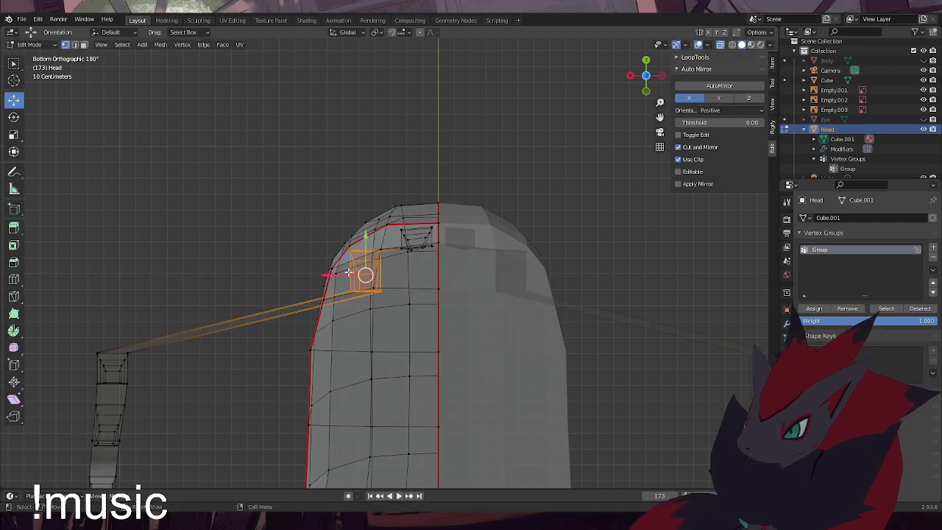
# Rotate the second tooth segment -13.3° and nudge it into place inside the jaw's curved edge
pyautogui.press('r')
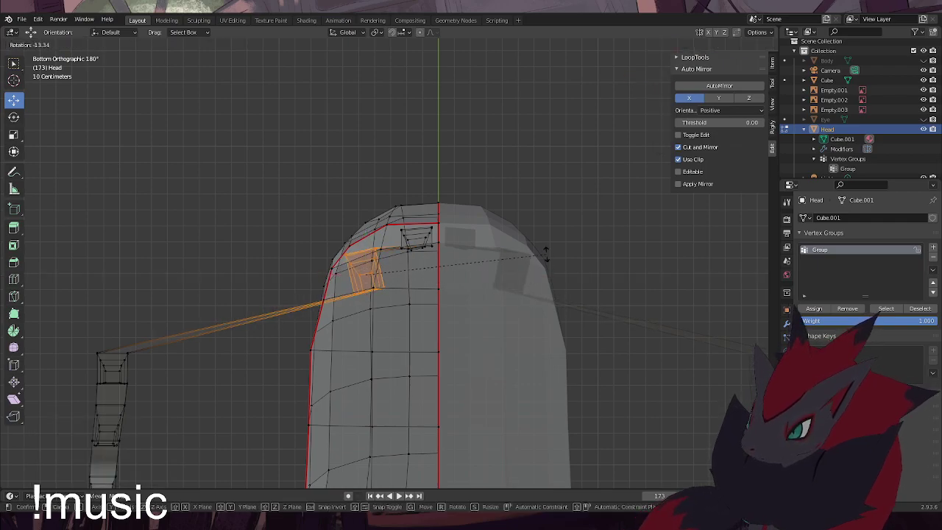
pyautogui.click(545, 254)
pyautogui.press('g')
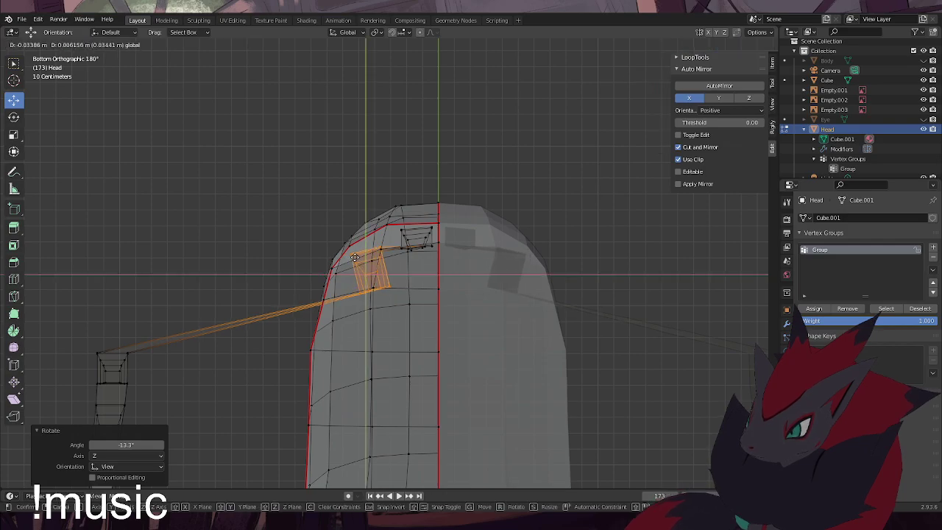
pyautogui.click(347, 259)
# Select the third tooth segment and move it about -1.36 m along X to the inside of the jaw's edge
pyautogui.moveTo(195, 401); pyautogui.dragTo(103, 335)
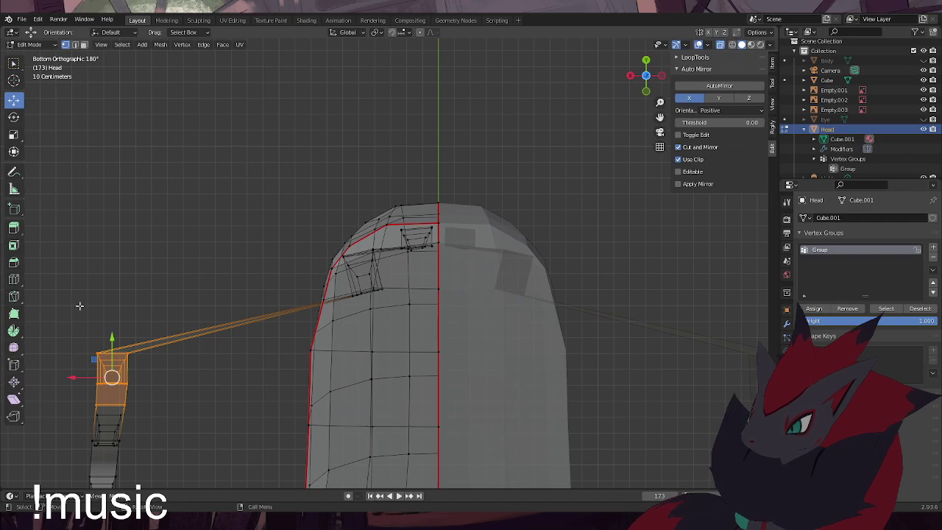
pyautogui.click(124, 302)
pyautogui.moveTo(63, 278); pyautogui.dragTo(148, 398)
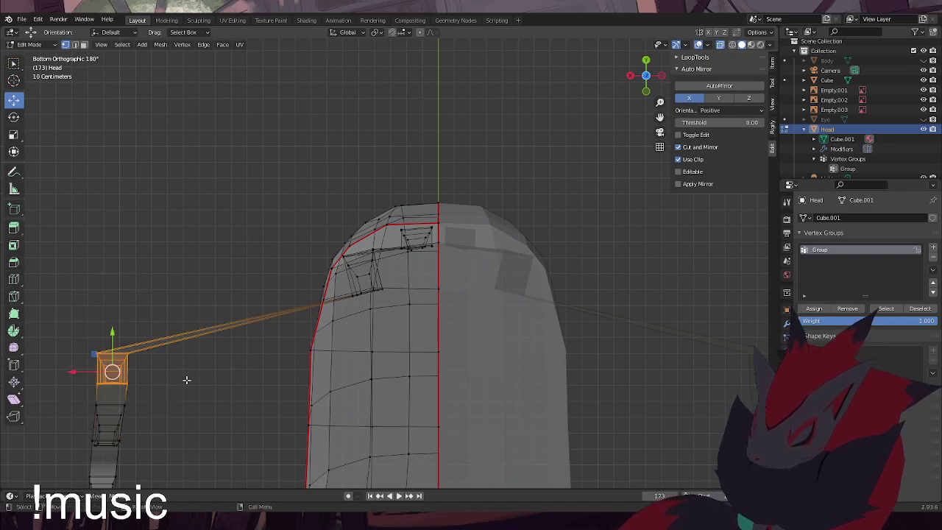
pyautogui.press('g')
pyautogui.press('x')
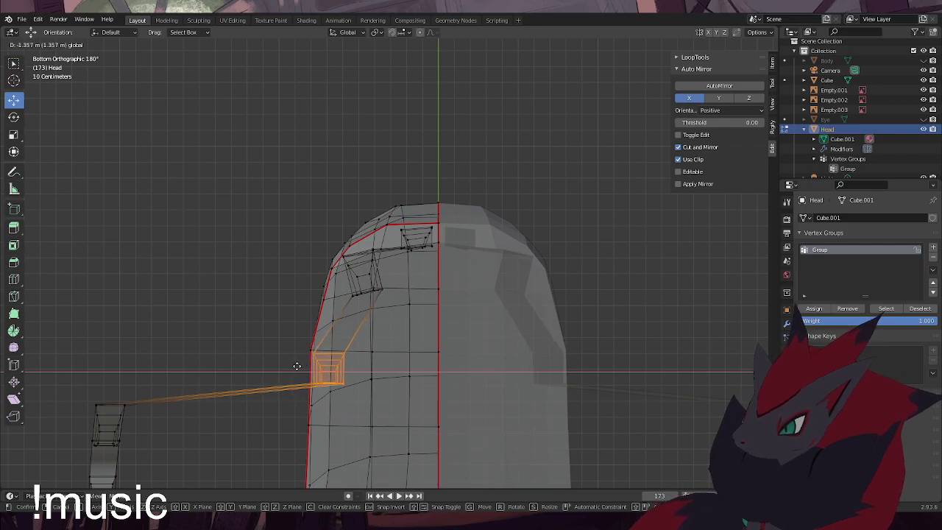
pyautogui.click(295, 367)
pyautogui.click(168, 343)
# Move the fourth tooth segment -1.3703 m along X to the jaw's edge and rotate it -4.17°
pyautogui.scroll(-1, 256, 392)
pyautogui.moveTo(95, 355); pyautogui.dragTo(201, 426)
pyautogui.press('g')
pyautogui.press('x')
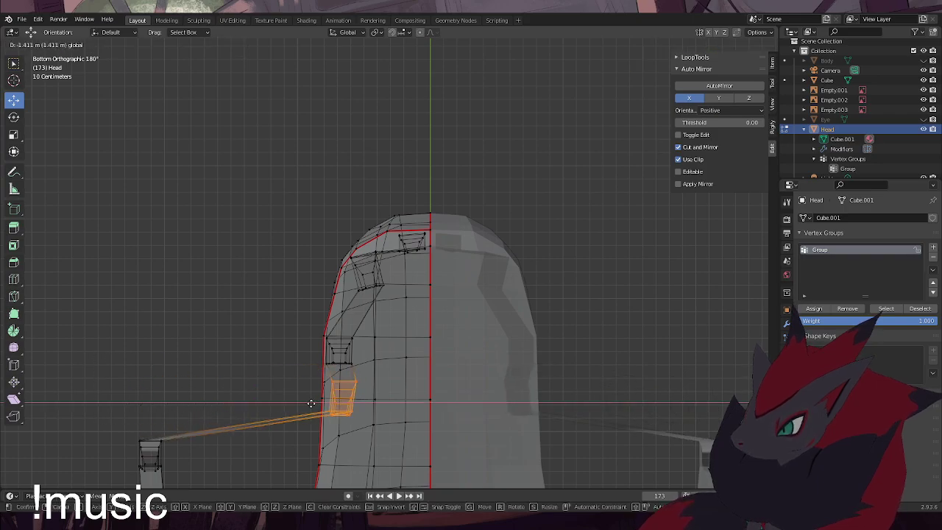
pyautogui.click(305, 403)
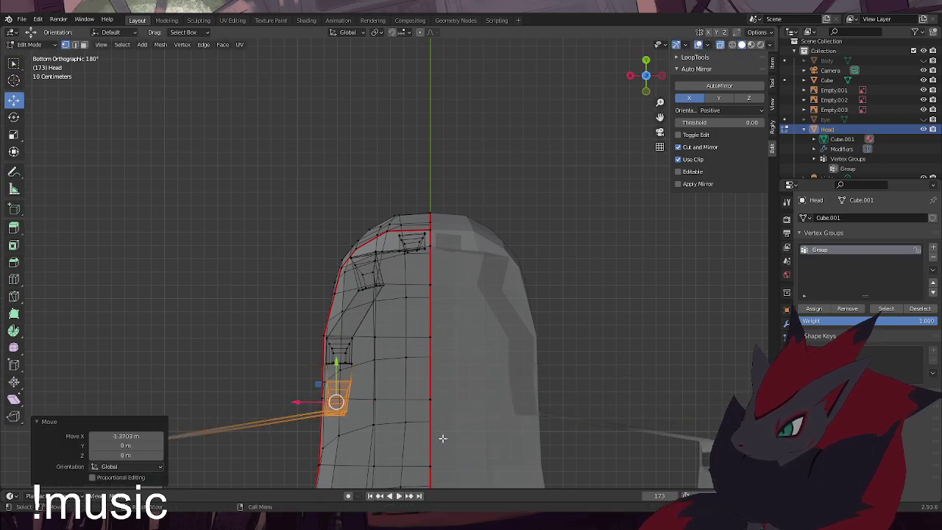
pyautogui.press('r')
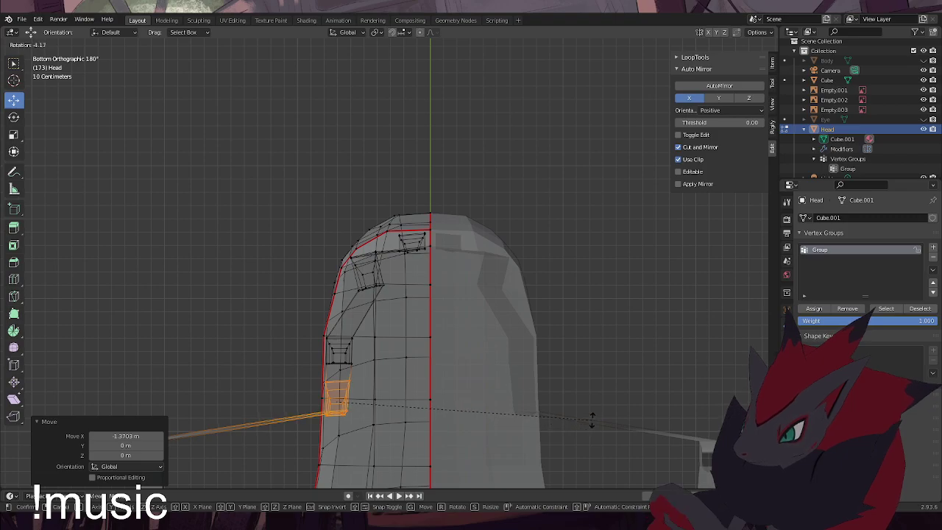
pyautogui.click(592, 420)
pyautogui.scroll(5, 324, 368)
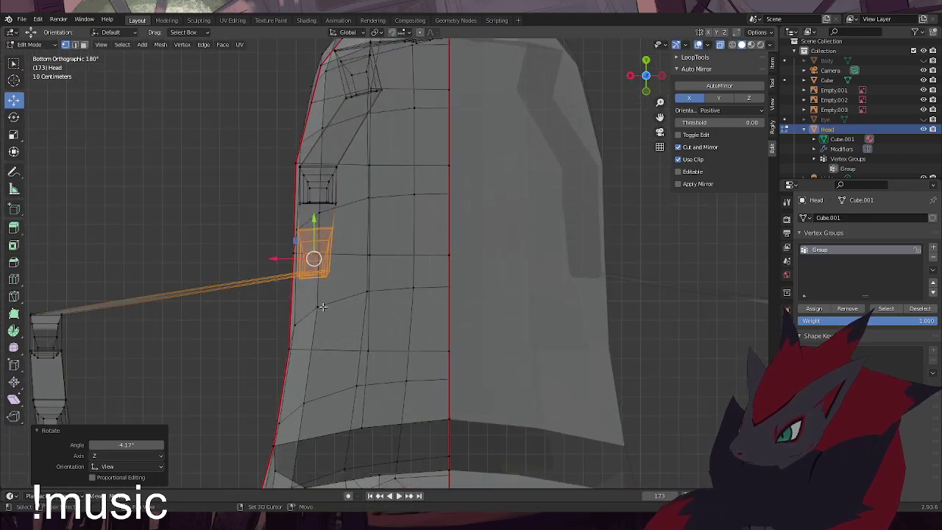
# Move the fifth tooth segment -1.3825 m along X to the jaw's edge
pyautogui.keyDown('shift'); pyautogui.moveTo(324, 307); pyautogui.dragTo(383, 324, button='middle'); pyautogui.keyUp('shift')
pyautogui.moveTo(56, 297); pyautogui.dragTo(196, 391)
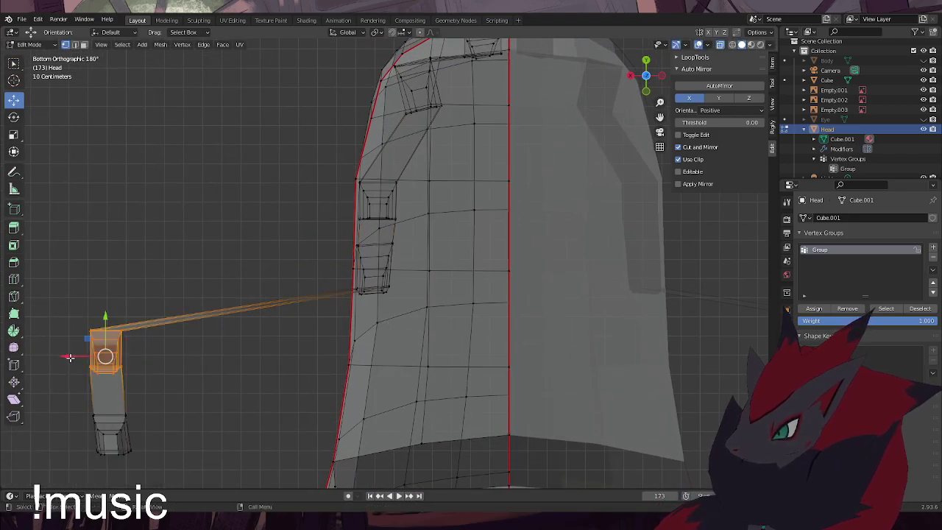
pyautogui.press('g')
pyautogui.press('x')
pyautogui.click(341, 365)
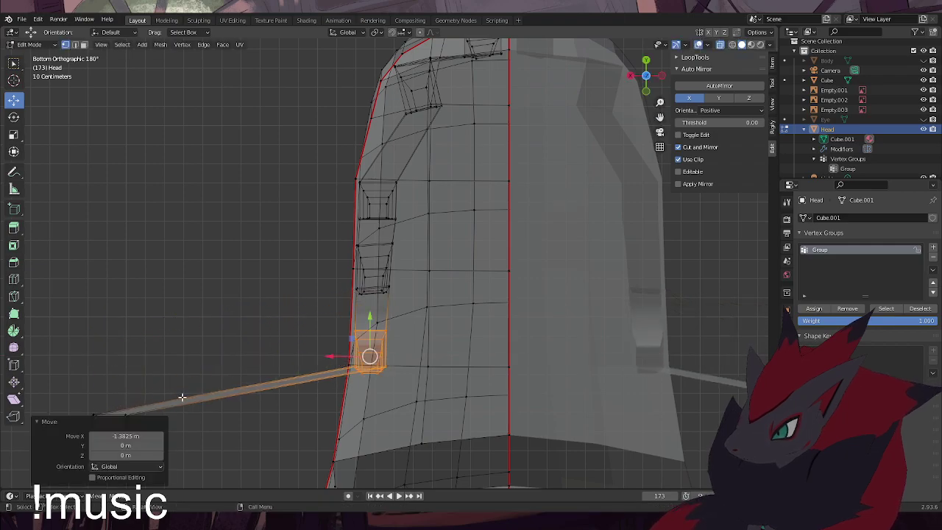
# Move the rearmost tooth segment -1.2928 m along X to the jaw's edge and rotate it 3.61°
pyautogui.keyDown('shift'); pyautogui.moveTo(315, 400); pyautogui.dragTo(327, 332, button='middle'); pyautogui.keyUp('shift')
pyautogui.moveTo(208, 417); pyautogui.dragTo(83, 286)
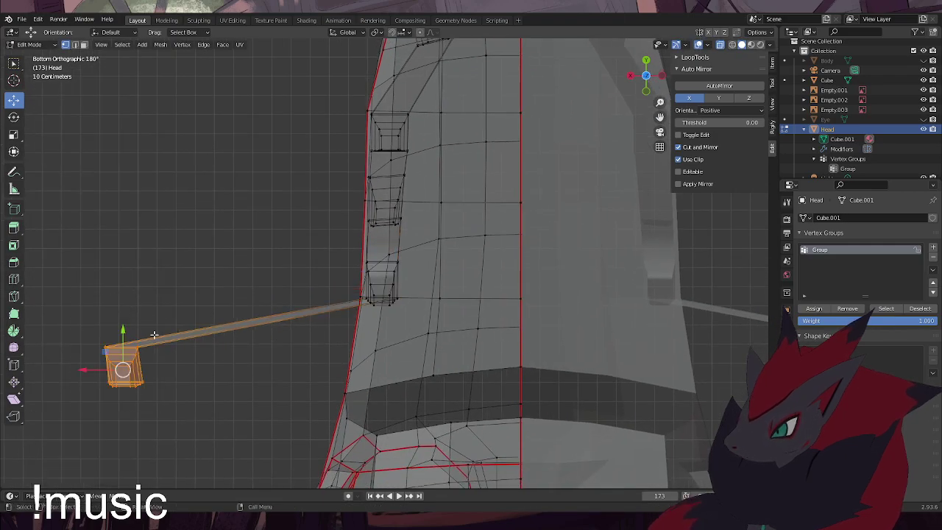
pyautogui.moveTo(81, 373); pyautogui.dragTo(329, 370)
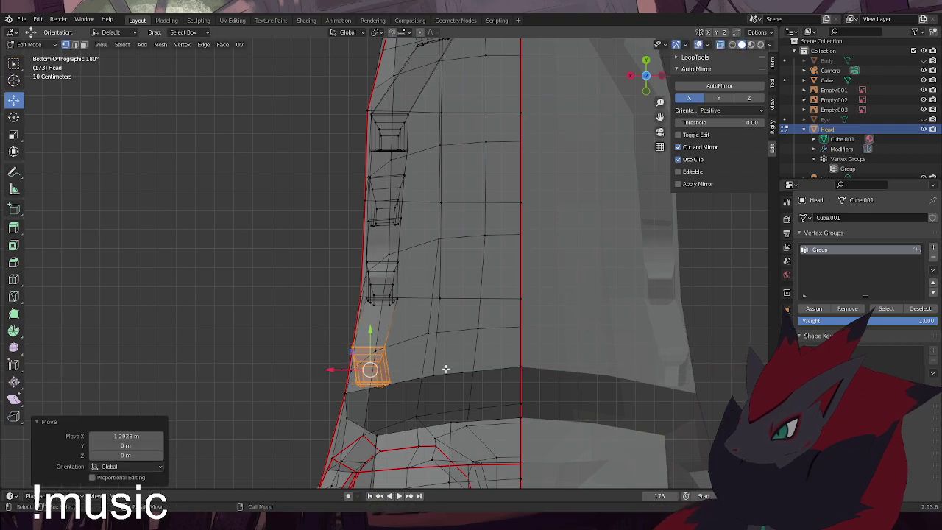
pyautogui.press('r')
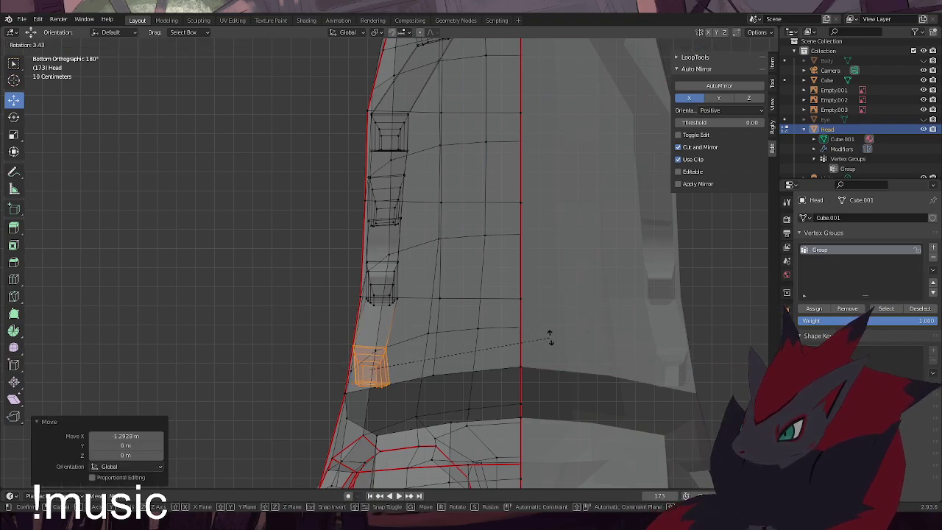
pyautogui.click(548, 339)
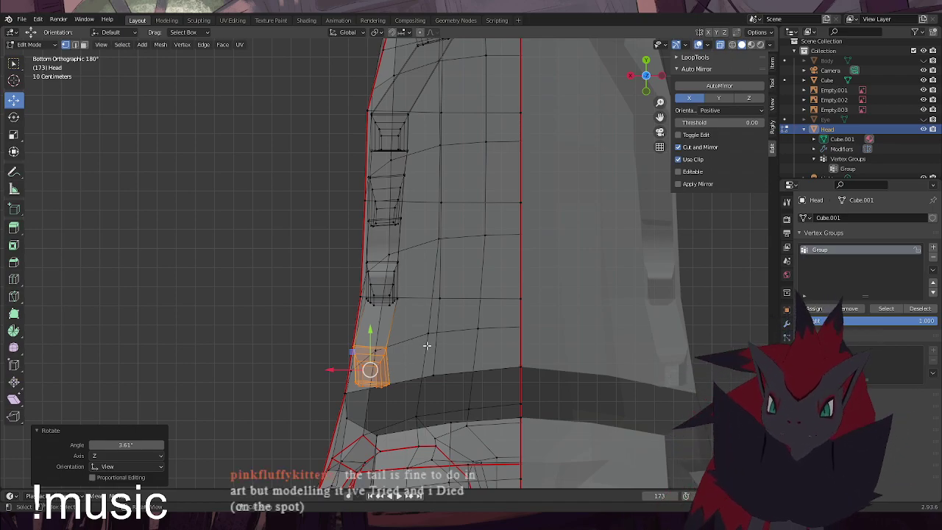
pyautogui.click(233, 296)
# Select all vertices of the second tooth segment from the front and move it about -0.12 m along Y and -0.016 m along Z
pyautogui.keyDown('alt'); pyautogui.moveTo(404, 280); pyautogui.dragTo(409, 334, button='middle'); pyautogui.keyUp('alt')
pyautogui.keyDown('alt'); pyautogui.moveTo(358, 299); pyautogui.dragTo(422, 302, button='middle'); pyautogui.keyUp('alt')
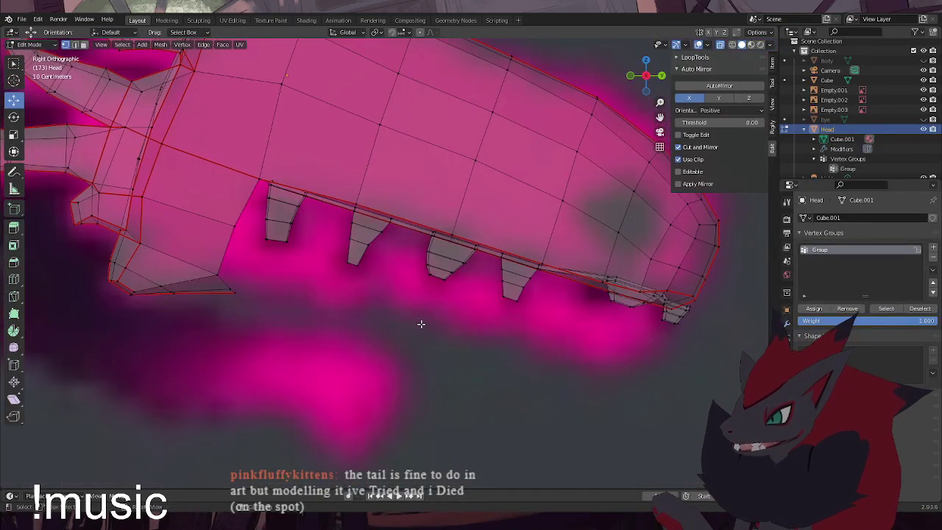
pyautogui.click(282, 210)
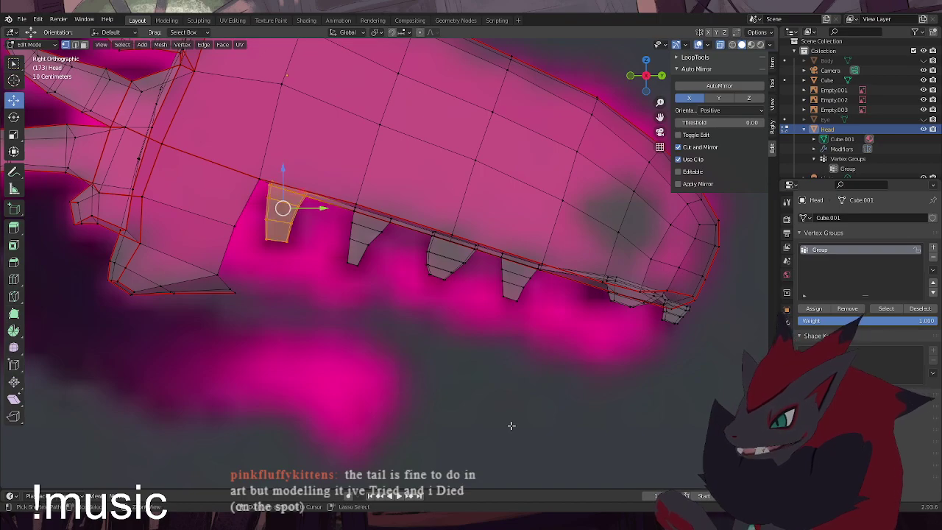
pyautogui.scroll(3, 574, 357)
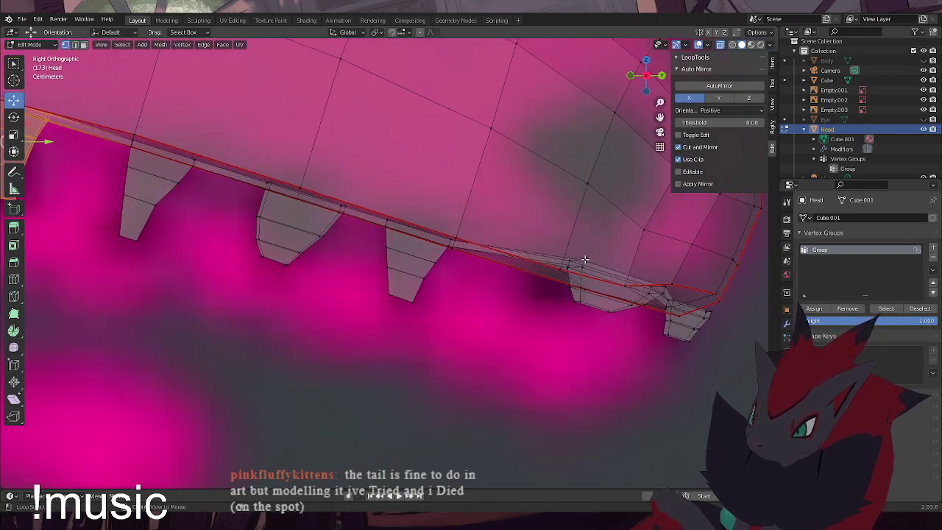
pyautogui.keyDown('alt'); pyautogui.click(584, 260); pyautogui.keyUp('alt')
pyautogui.click(575, 360)
pyautogui.moveTo(592, 250); pyautogui.dragTo(564, 273)
pyautogui.moveTo(578, 309); pyautogui.dragTo(570, 295)
pyautogui.moveTo(584, 316); pyautogui.dragTo(604, 262, button='middle')
pyautogui.keyDown('shift'); pyautogui.click(525, 363); pyautogui.keyUp('shift')
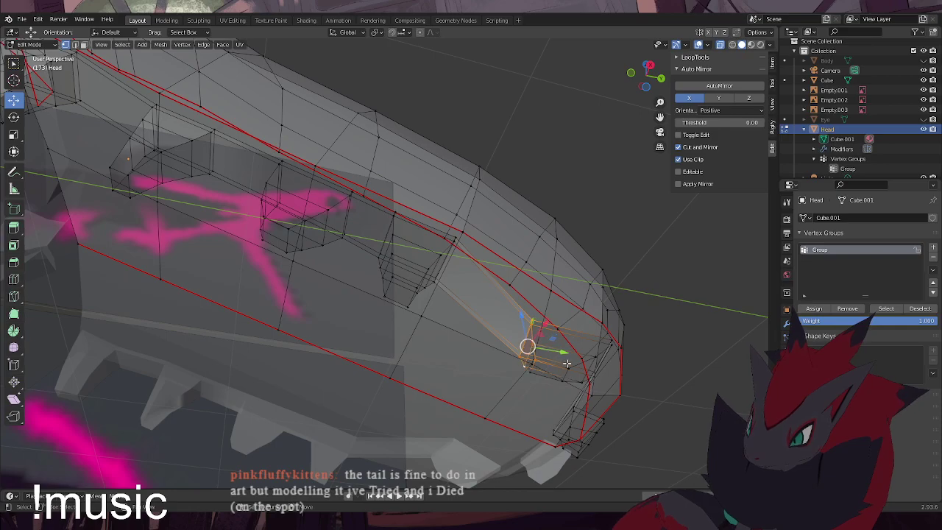
pyautogui.keyDown('shift'); pyautogui.click(564, 378); pyautogui.keyUp('shift')
pyautogui.keyDown('shift'); pyautogui.click(592, 367); pyautogui.keyUp('shift')
pyautogui.keyDown('shift'); pyautogui.click(588, 376); pyautogui.keyUp('shift')
pyautogui.moveTo(588, 376); pyautogui.dragTo(513, 374, button='middle')
pyautogui.keyDown('shift'); pyautogui.click(696, 273); pyautogui.keyUp('shift')
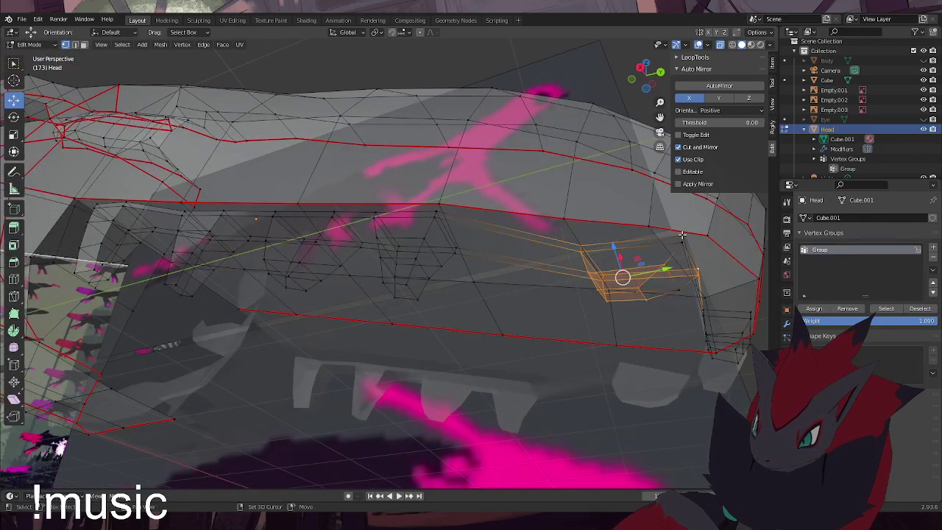
pyautogui.keyDown('shift'); pyautogui.click(683, 235); pyautogui.keyUp('shift')
pyautogui.keyDown('shift'); pyautogui.click(682, 243); pyautogui.keyUp('shift')
pyautogui.keyDown('shift'); pyautogui.click(674, 294); pyautogui.keyUp('shift')
pyautogui.moveTo(672, 296); pyautogui.dragTo(570, 341, button='middle')
pyautogui.press('KP_3')
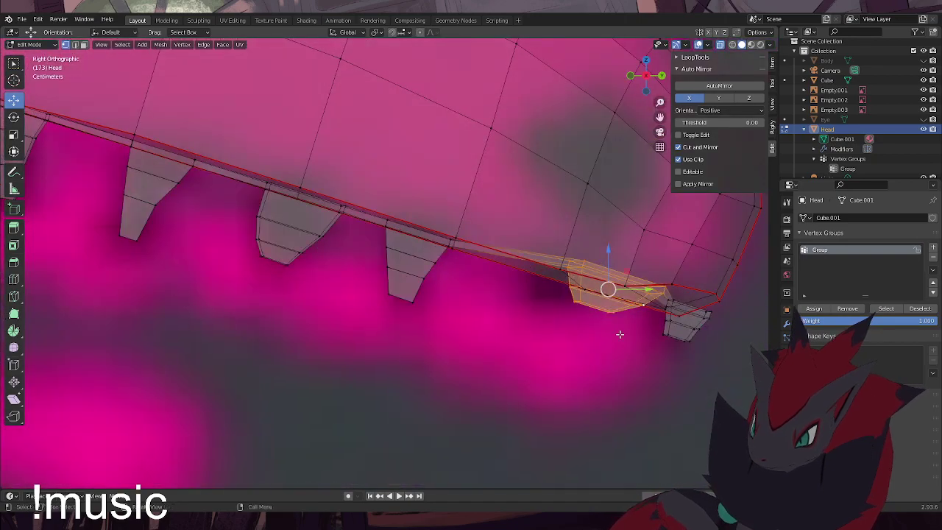
pyautogui.press('g')
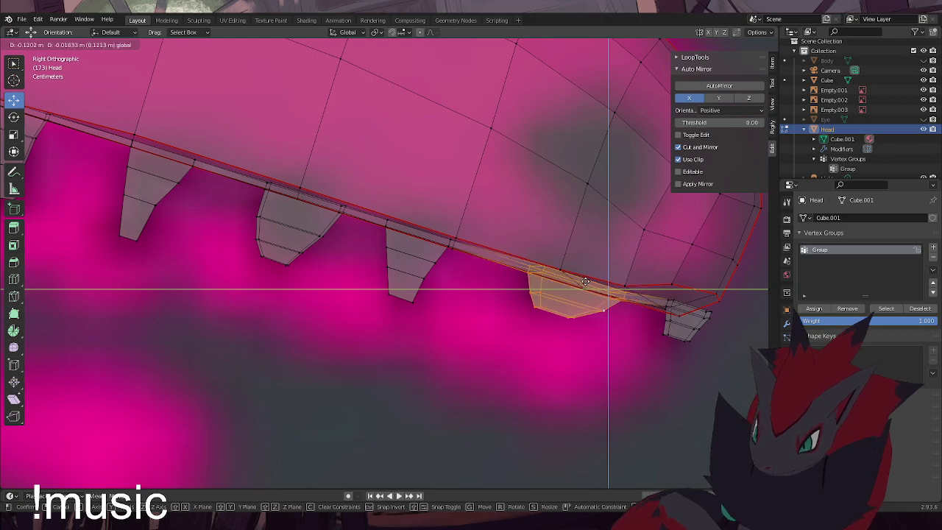
pyautogui.click(585, 282)
# Select the whole frontmost tooth segment and move it about -0.065 m along Y
pyautogui.keyDown('shift'); pyautogui.moveTo(731, 333); pyautogui.dragTo(699, 308); pyautogui.keyUp('shift')
pyautogui.keyDown('shift'); pyautogui.moveTo(712, 367); pyautogui.dragTo(668, 322); pyautogui.keyUp('shift')
pyautogui.click(699, 389)
pyautogui.moveTo(720, 384); pyautogui.dragTo(659, 312)
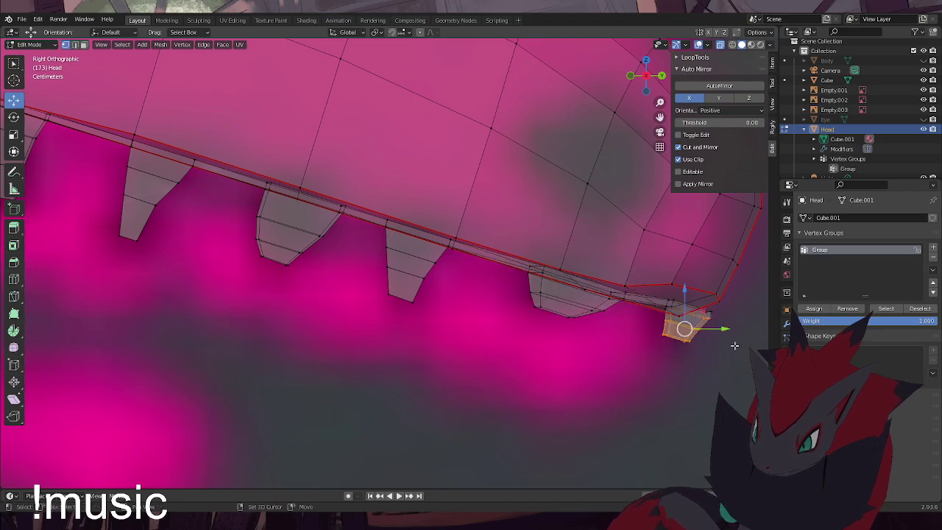
pyautogui.keyDown('shift'); pyautogui.click(671, 305); pyautogui.keyUp('shift')
pyautogui.keyDown('shift'); pyautogui.click(669, 315); pyautogui.keyUp('shift')
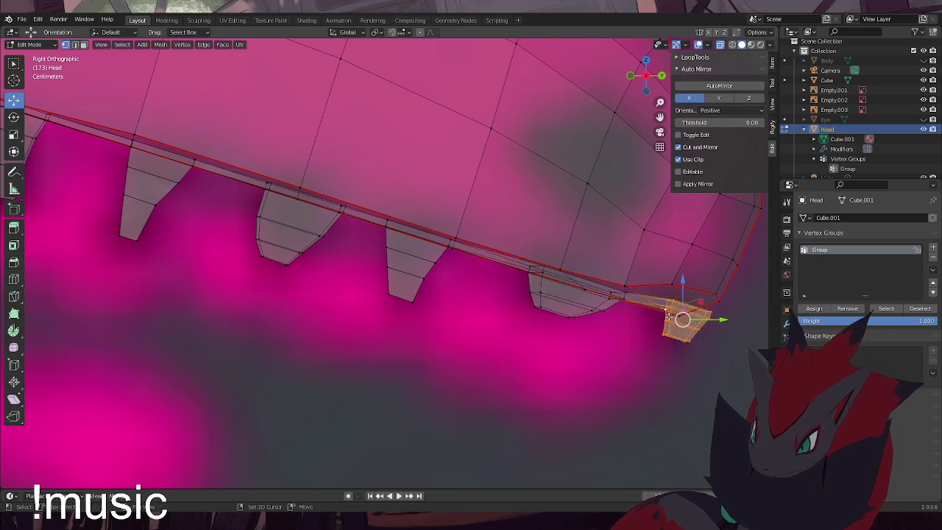
pyautogui.keyDown('shift'); pyautogui.click(665, 309); pyautogui.keyUp('shift')
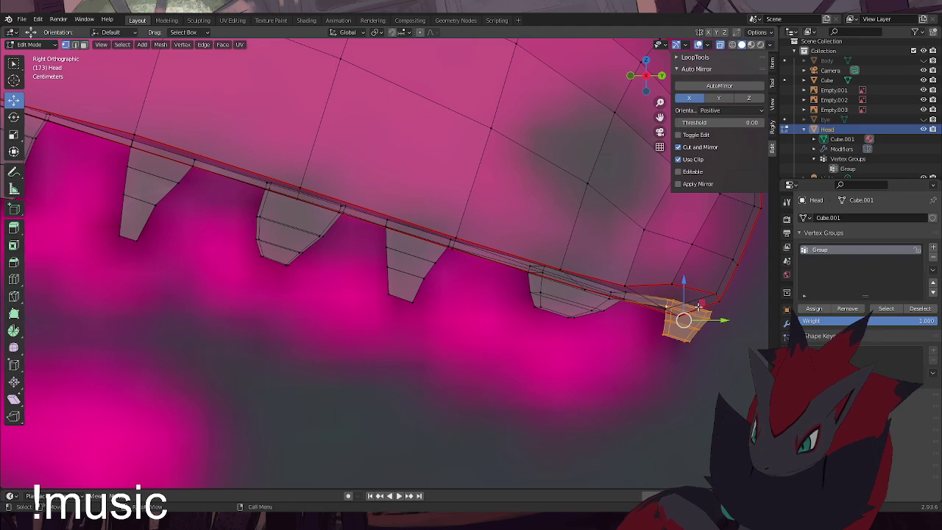
pyautogui.press('g')
pyautogui.press('y')
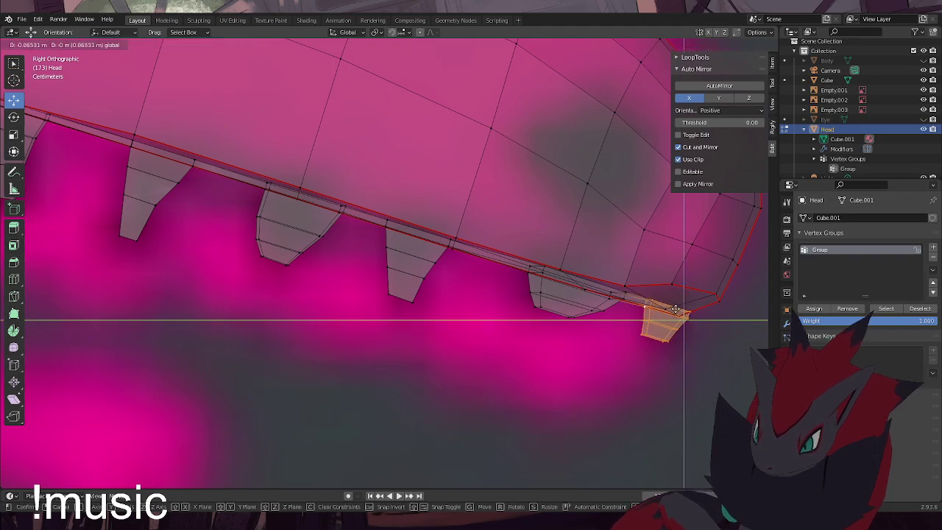
pyautogui.click(676, 307)
pyautogui.click(653, 399)
pyautogui.scroll(-3, 589, 410)
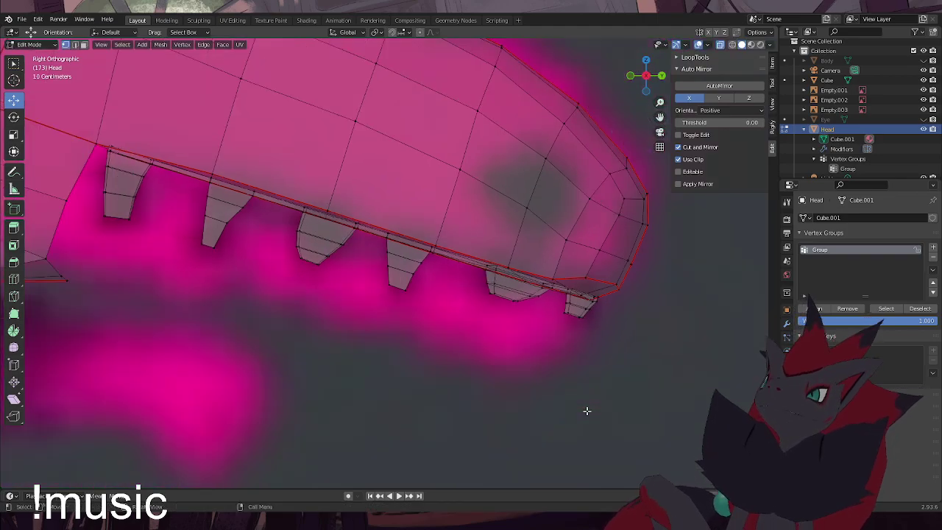
pyautogui.scroll(3, 522, 331)
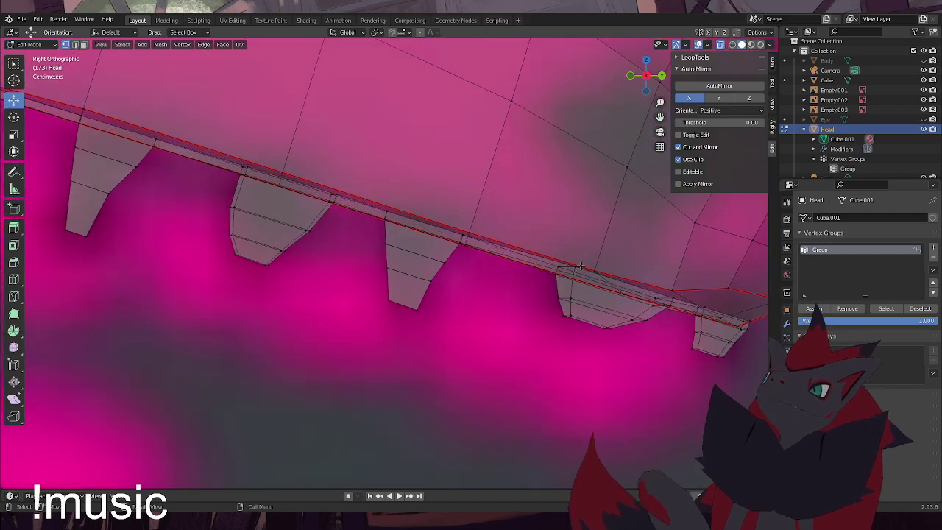
pyautogui.moveTo(575, 257); pyautogui.dragTo(541, 288)
pyautogui.keyDown('shift'); pyautogui.moveTo(580, 351); pyautogui.dragTo(553, 291); pyautogui.keyUp('shift')
pyautogui.keyDown('shift'); pyautogui.moveTo(629, 365); pyautogui.dragTo(596, 315); pyautogui.keyUp('shift')
pyautogui.keyDown('shift'); pyautogui.moveTo(664, 344); pyautogui.dragTo(609, 281); pyautogui.keyUp('shift')
pyautogui.hotkey('ctrl', 'z')
pyautogui.keyDown('shift'); pyautogui.click(575, 267); pyautogui.keyUp('shift')
pyautogui.moveTo(571, 377); pyautogui.dragTo(476, 326, button='middle')
pyautogui.moveTo(577, 319); pyautogui.dragTo(522, 262, button='middle')
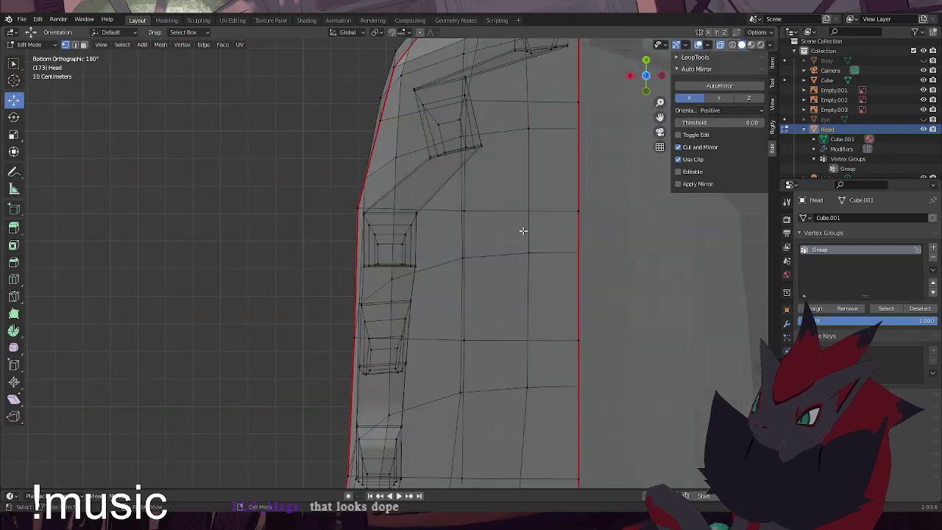
# Select the second tooth segment from the front in the bottom view and move it 0.0935 m along X toward the jaw's edge
pyautogui.scroll(2, 484, 221)
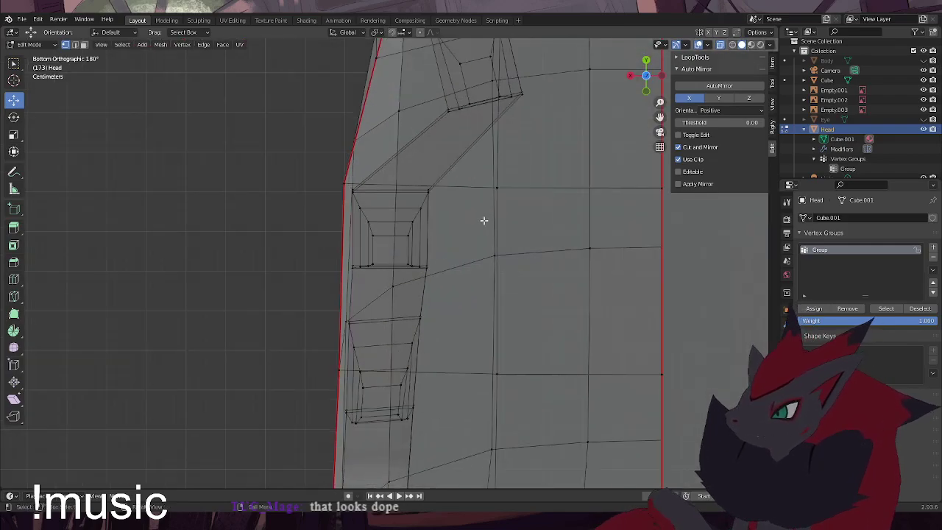
pyautogui.scroll(-2, 485, 221)
pyautogui.scroll(-2, 466, 304)
pyautogui.keyDown('shift'); pyautogui.moveTo(442, 351); pyautogui.dragTo(465, 359, button='middle'); pyautogui.keyUp('shift')
pyautogui.scroll(3, 465, 358)
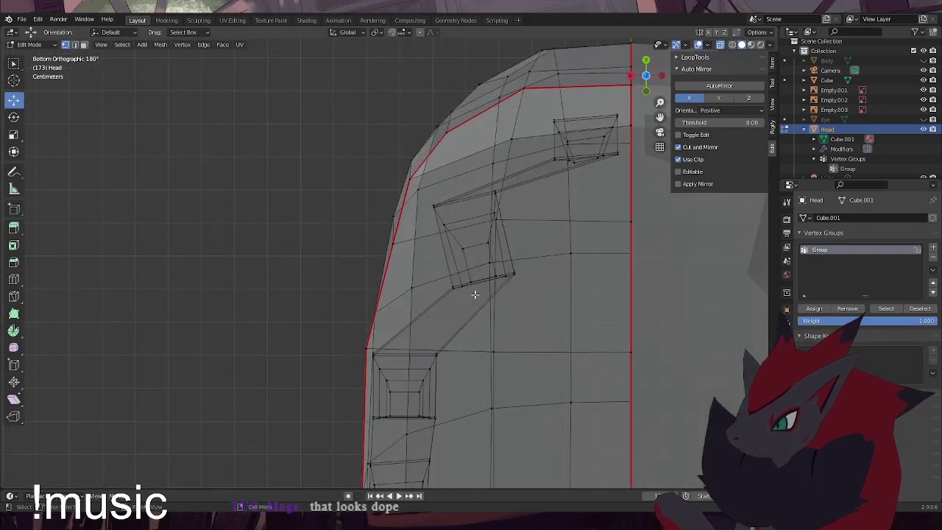
pyautogui.moveTo(535, 299); pyautogui.dragTo(493, 266)
pyautogui.keyDown('shift'); pyautogui.moveTo(481, 315); pyautogui.dragTo(472, 255); pyautogui.keyUp('shift')
pyautogui.keyDown('shift'); pyautogui.moveTo(517, 233); pyautogui.dragTo(491, 184); pyautogui.keyUp('shift')
pyautogui.keyDown('shift'); pyautogui.click(513, 224); pyautogui.keyUp('shift')
pyautogui.moveTo(439, 249); pyautogui.dragTo(404, 243)
# Rotate the second tooth segment 25.3° and move it about 0.046 m along X to follow the jaw's curve
pyautogui.press('r')
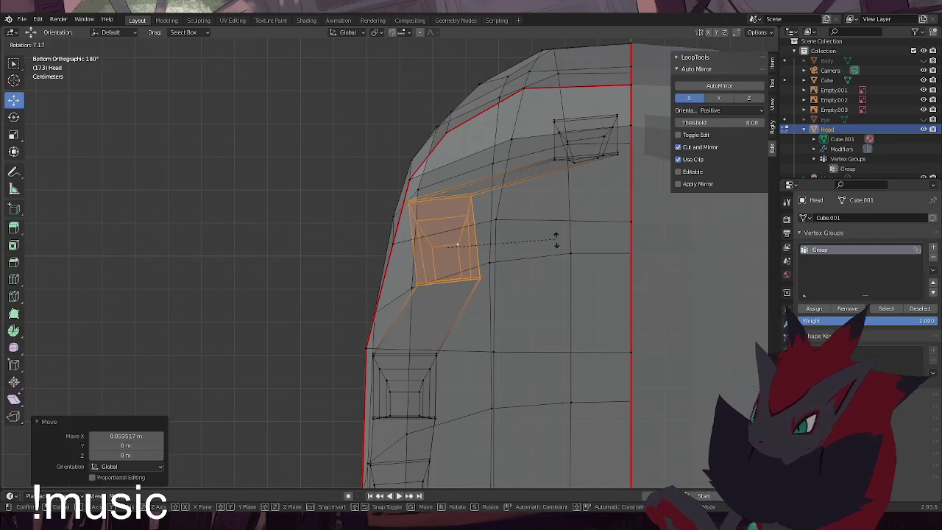
pyautogui.click(573, 278)
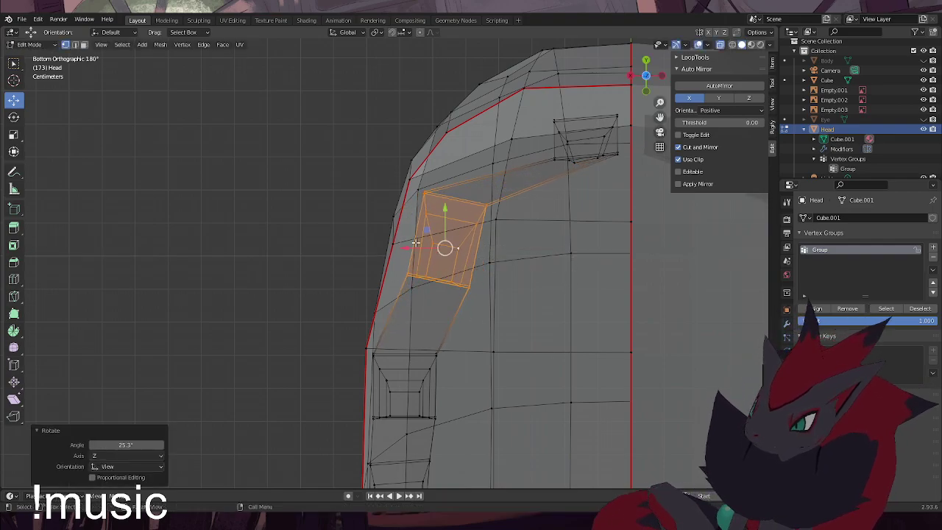
pyautogui.press('g')
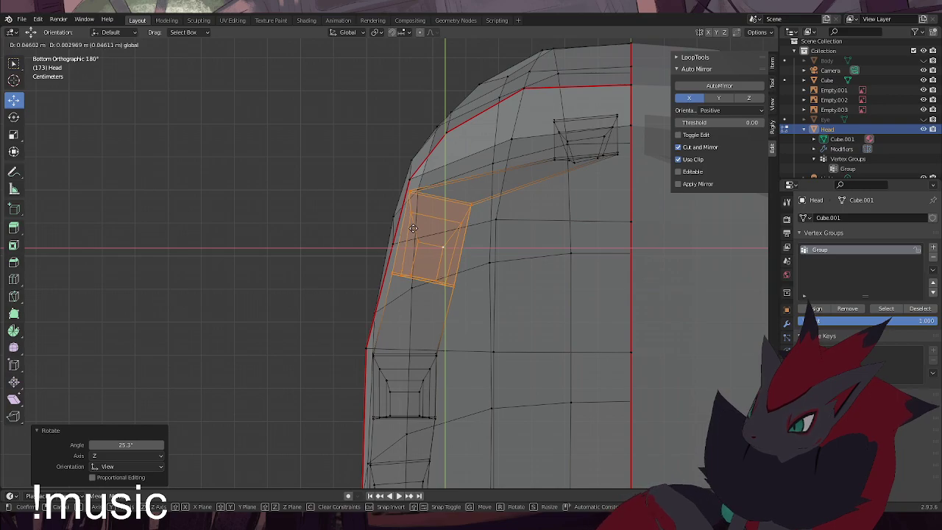
pyautogui.click(413, 229)
# Select the frontmost tooth segment and move it 0.0223 m along X and 0.0742 m along Y
pyautogui.click(605, 187)
pyautogui.press('b')
pyautogui.keyDown('shift'); pyautogui.moveTo(589, 187); pyautogui.dragTo(533, 111); pyautogui.keyUp('shift')
pyautogui.keyDown('shift'); pyautogui.moveTo(622, 180); pyautogui.dragTo(561, 101); pyautogui.keyUp('shift')
pyautogui.press('KP_3')
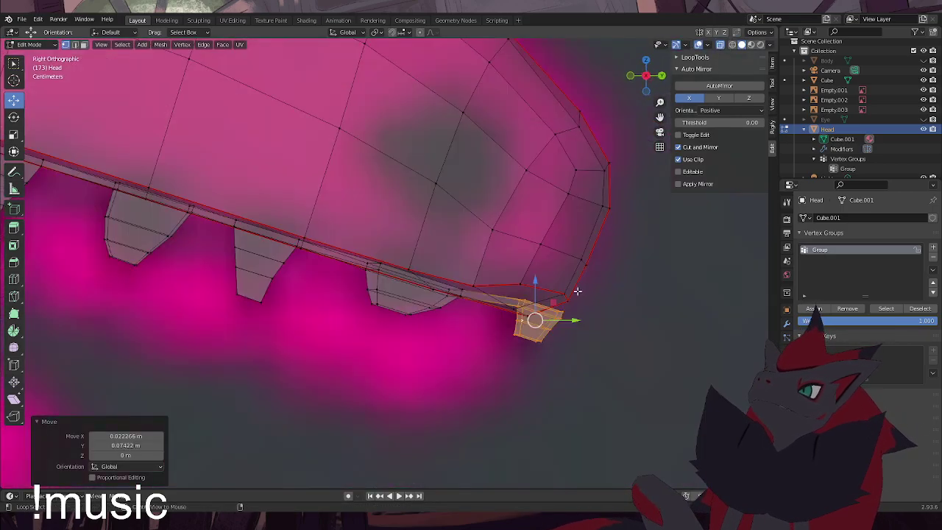
# Shift the frontmost tooth segment backward and slightly down in the side view, and move it 0.0753 m along X
pyautogui.moveTo(562, 303); pyautogui.dragTo(523, 304)
pyautogui.moveTo(524, 304); pyautogui.dragTo(528, 360, button='middle')
pyautogui.moveTo(500, 450); pyautogui.dragTo(505, 414)
# Examine the placement of the teeth around the snout from several angles, including in Object Mode with X-ray turned off
pyautogui.keyDown('alt'); pyautogui.moveTo(505, 413); pyautogui.dragTo(574, 408, button='middle'); pyautogui.keyUp('alt')
pyautogui.keyDown('alt'); pyautogui.moveTo(452, 357); pyautogui.dragTo(317, 334, button='middle'); pyautogui.keyUp('alt')
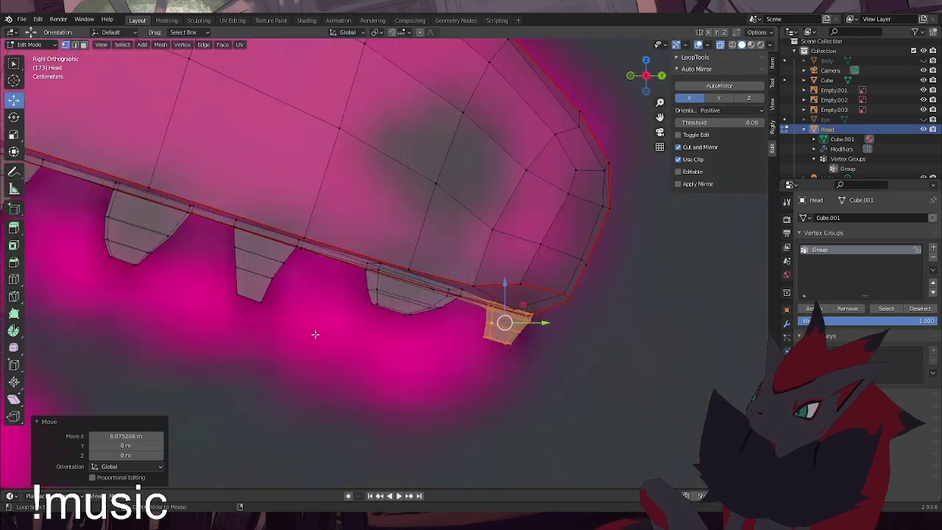
pyautogui.keyDown('alt'); pyautogui.moveTo(380, 316); pyautogui.dragTo(589, 317, button='middle'); pyautogui.keyUp('alt')
pyautogui.scroll(-4, 591, 404)
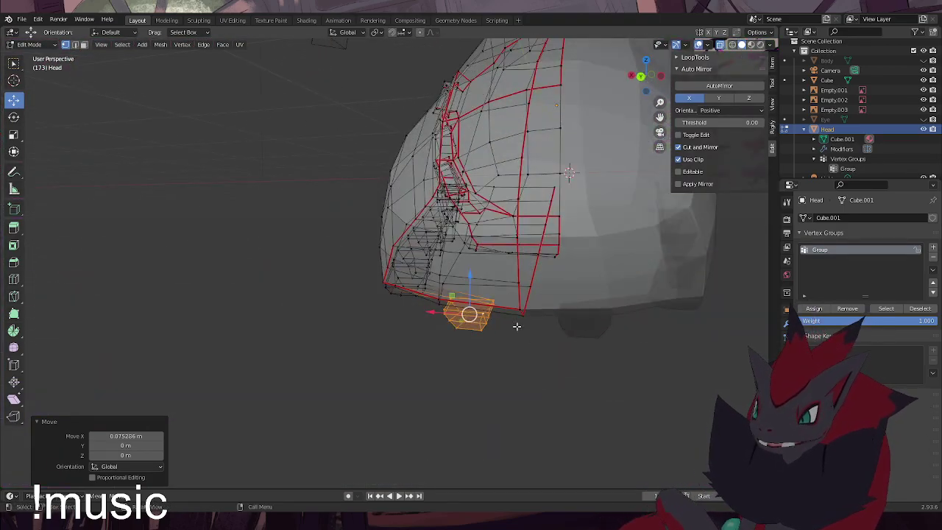
pyautogui.moveTo(480, 401); pyautogui.dragTo(472, 194, button='middle')
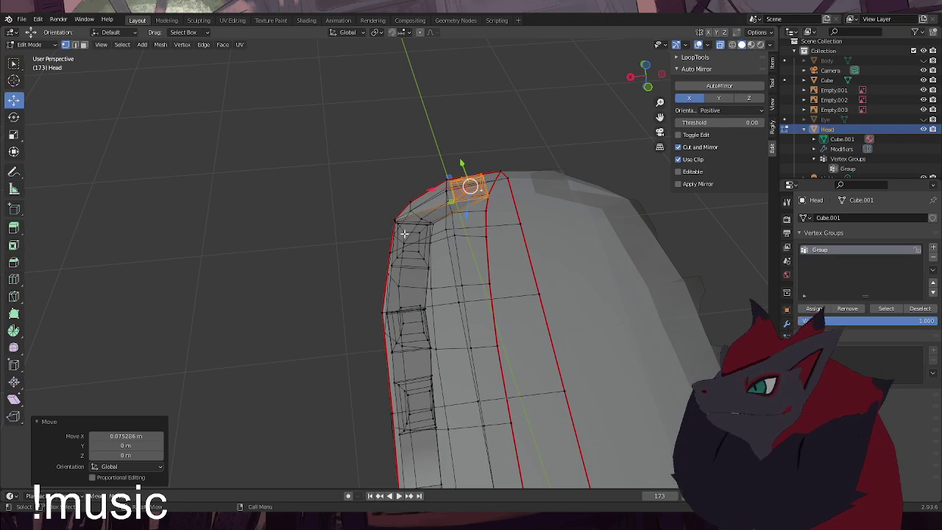
pyautogui.moveTo(316, 197); pyautogui.dragTo(333, 116, button='middle')
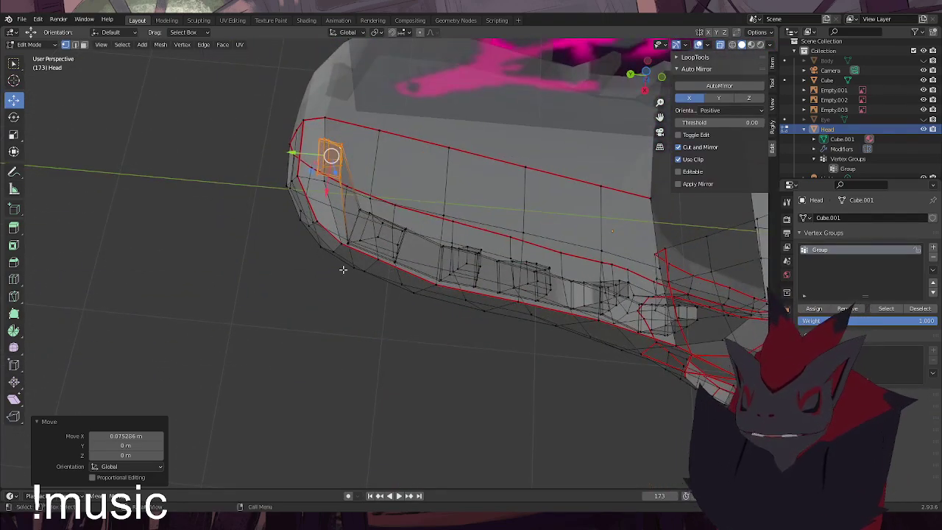
pyautogui.moveTo(351, 269); pyautogui.dragTo(679, 382, button='middle')
pyautogui.moveTo(445, 293); pyautogui.dragTo(546, 304, button='middle')
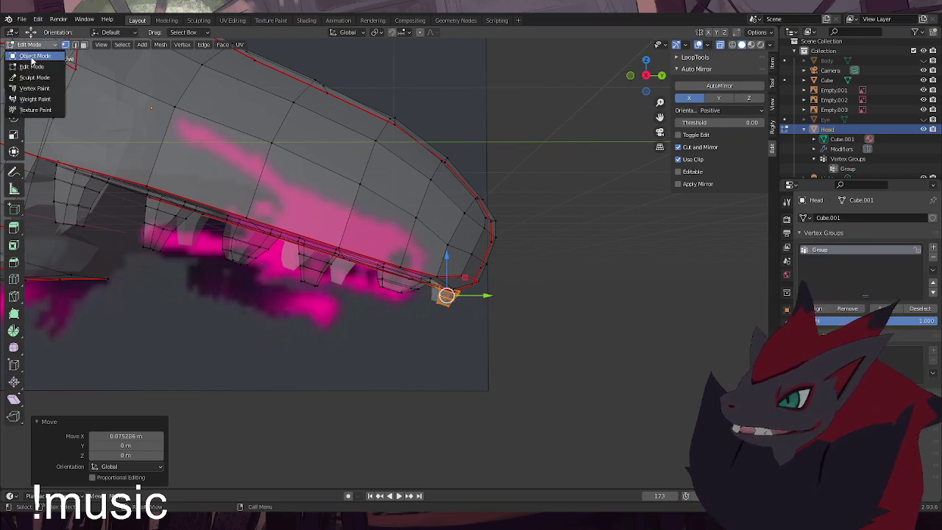
pyautogui.click(33, 57)
pyautogui.moveTo(498, 332); pyautogui.dragTo(396, 318, button='middle')
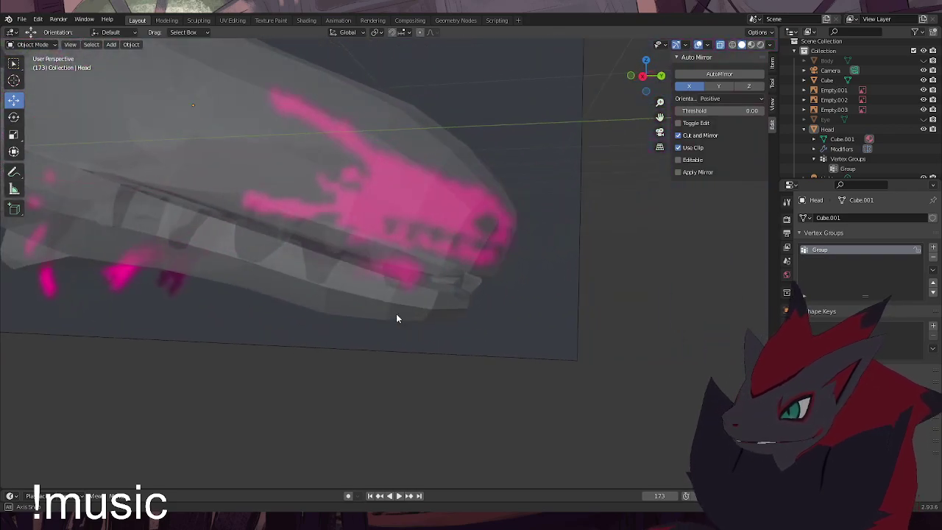
pyautogui.click(721, 45)
pyautogui.moveTo(485, 235); pyautogui.dragTo(431, 301, button='middle')
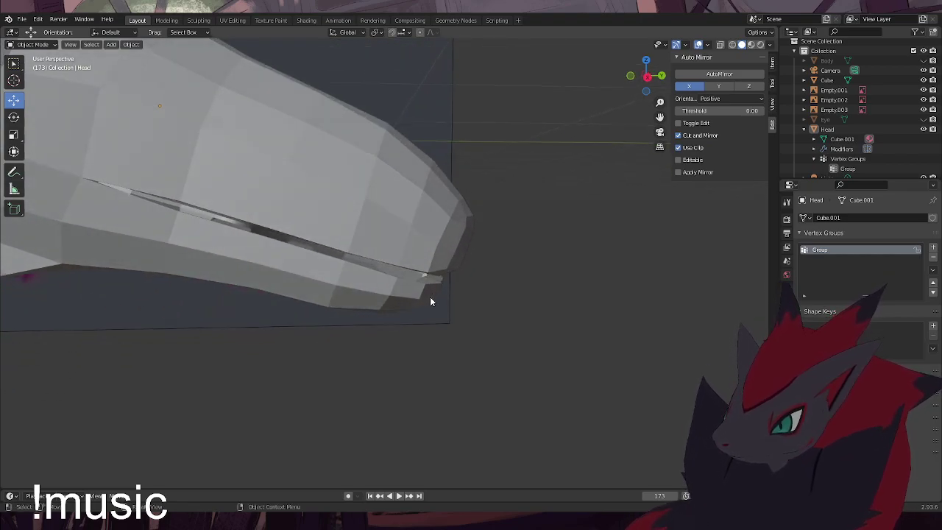
pyautogui.moveTo(431, 302); pyautogui.dragTo(392, 287, button='middle')
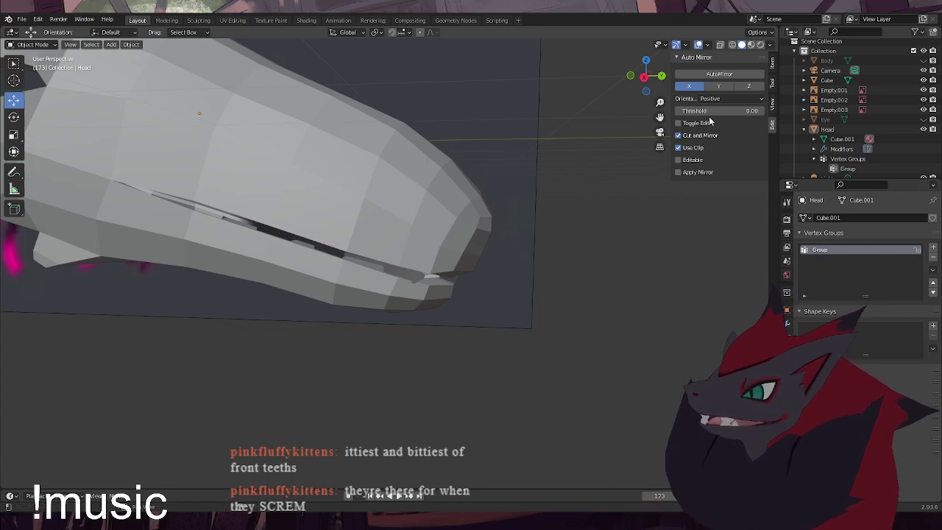
# Return to Edit Mode, select the entire linked upper tooth strip and move it 0.0277 m along X
pyautogui.click(33, 44)
pyautogui.click(26, 67)
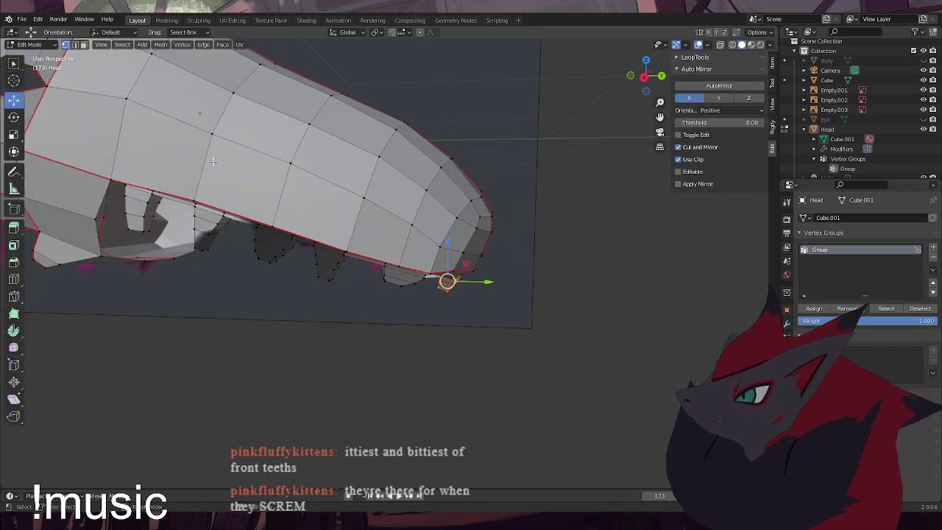
pyautogui.moveTo(461, 259); pyautogui.dragTo(339, 251, button='middle')
pyautogui.click(334, 238)
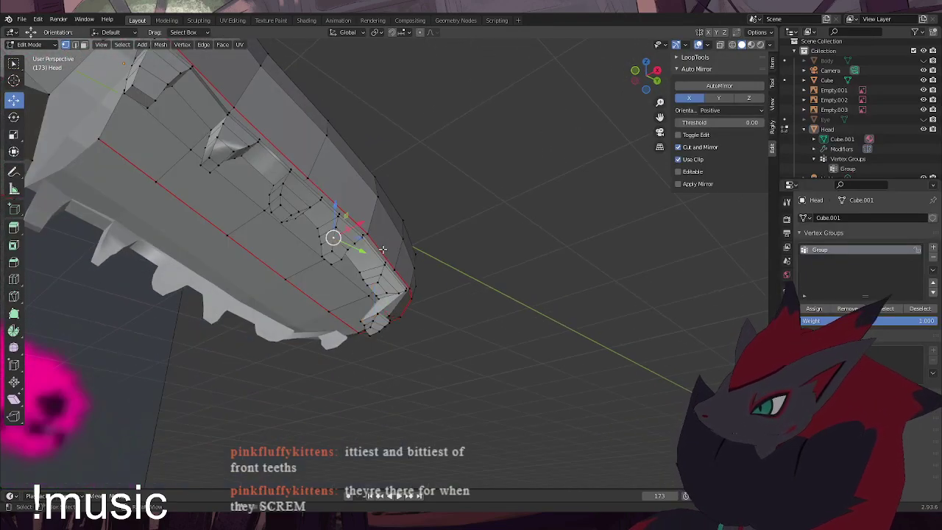
pyautogui.hotkey('ctrl', 'l')
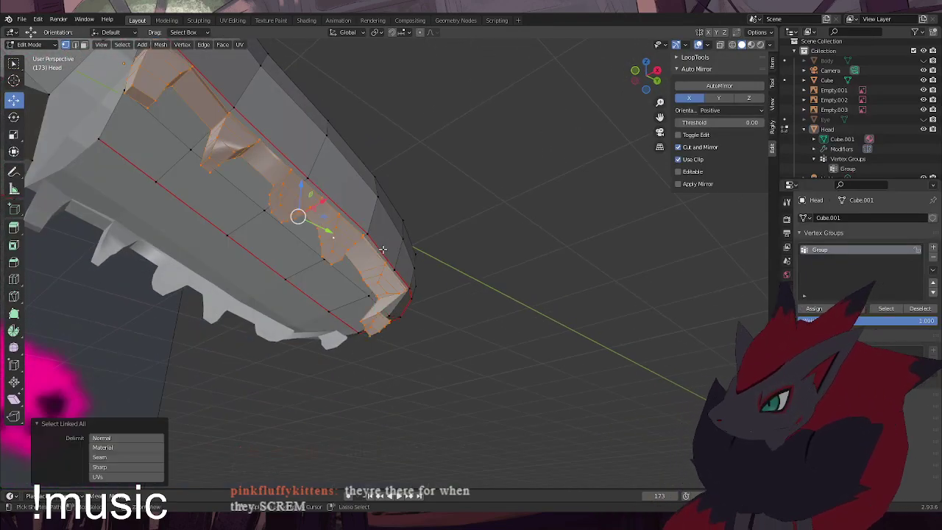
pyautogui.keyDown('alt'); pyautogui.moveTo(450, 321); pyautogui.dragTo(368, 283, button='middle'); pyautogui.keyUp('alt')
pyautogui.moveTo(286, 240); pyautogui.dragTo(291, 236)
# Raise the whole upper tooth strip 0.0256 m along Z into the jaw
pyautogui.moveTo(301, 240); pyautogui.dragTo(214, 368, button='middle')
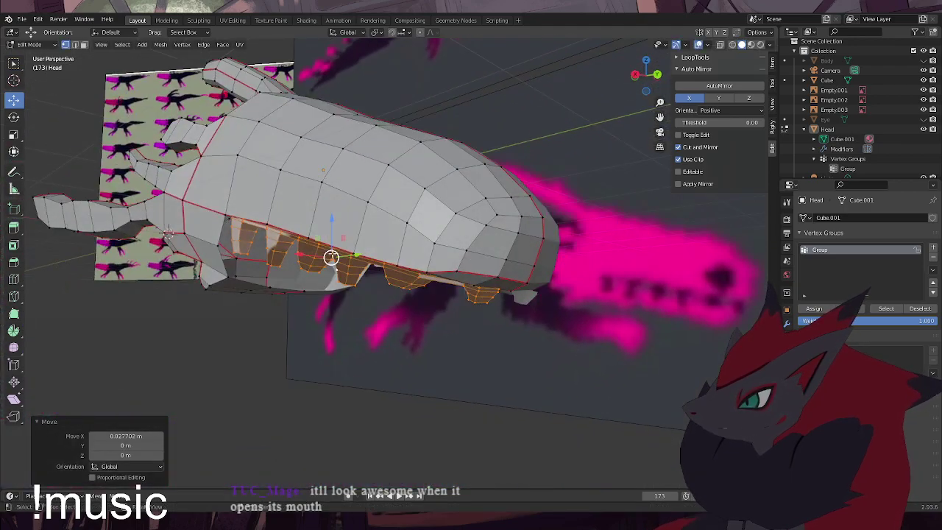
pyautogui.moveTo(168, 232); pyautogui.dragTo(302, 229, button='middle')
pyautogui.moveTo(364, 223); pyautogui.dragTo(364, 217)
pyautogui.moveTo(365, 218); pyautogui.dragTo(436, 321, button='middle')
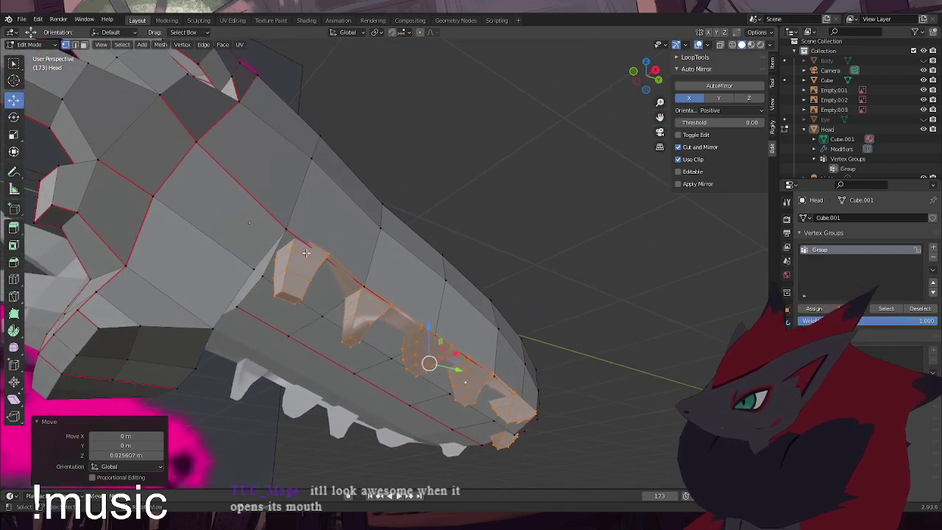
# Pull two top-edge vertices at the rear of the upper tooth strip outward along X to meet the jaw
pyautogui.scroll(1, 309, 253)
pyautogui.hotkey('alt', 'z')
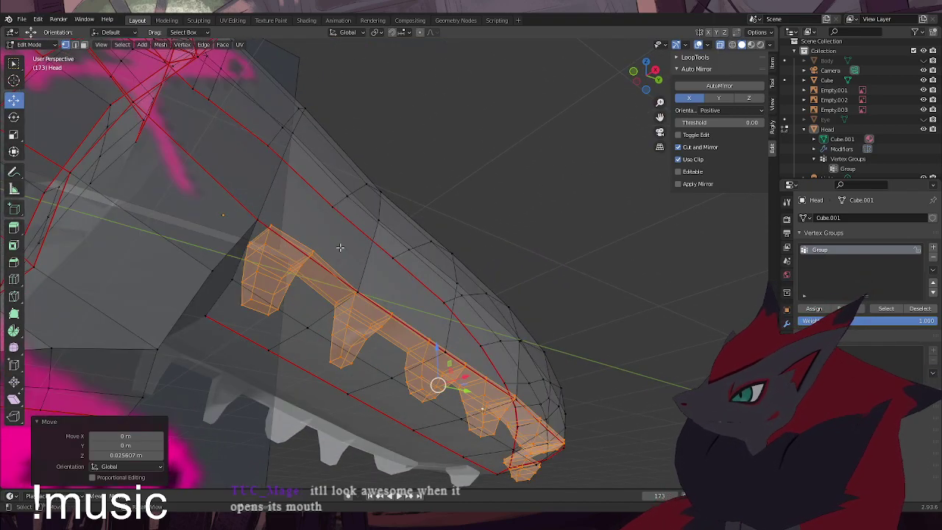
pyautogui.hotkey('alt', 'a')
pyautogui.click(269, 217)
pyautogui.moveTo(272, 221); pyautogui.dragTo(344, 257, button='middle')
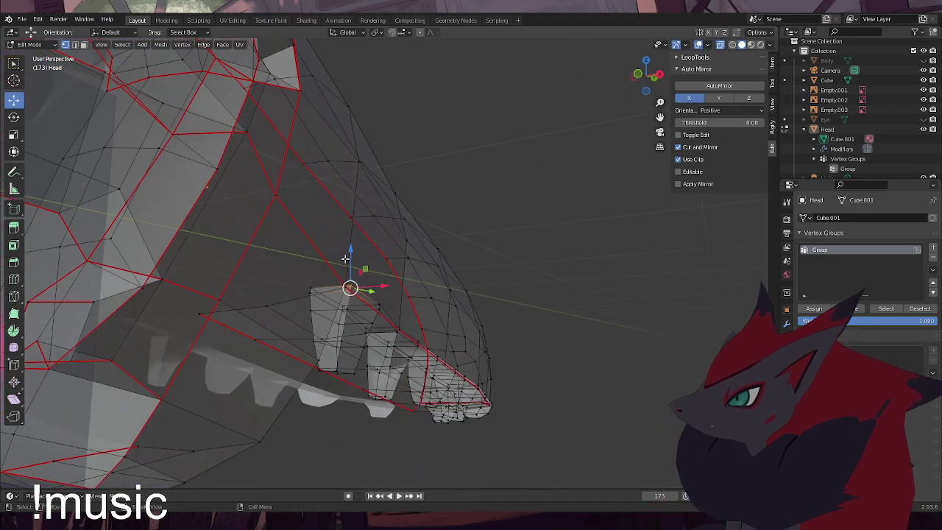
pyautogui.click(720, 45)
pyautogui.moveTo(371, 291); pyautogui.dragTo(402, 290)
pyautogui.moveTo(389, 294); pyautogui.dragTo(361, 299, button='middle')
pyautogui.click(280, 302)
pyautogui.moveTo(287, 303); pyautogui.dragTo(432, 340, button='middle')
pyautogui.moveTo(441, 327); pyautogui.dragTo(447, 329)
# Move the next top-edge vertex of the tooth strip, farther toward the snout, about 0.012 m along X
pyautogui.moveTo(447, 329); pyautogui.dragTo(436, 241, button='middle')
pyautogui.scroll(4, 327, 372)
pyautogui.click(720, 45)
pyautogui.moveTo(333, 259); pyautogui.dragTo(409, 287, button='middle')
pyautogui.click(343, 307)
pyautogui.press('g')
pyautogui.press('x')
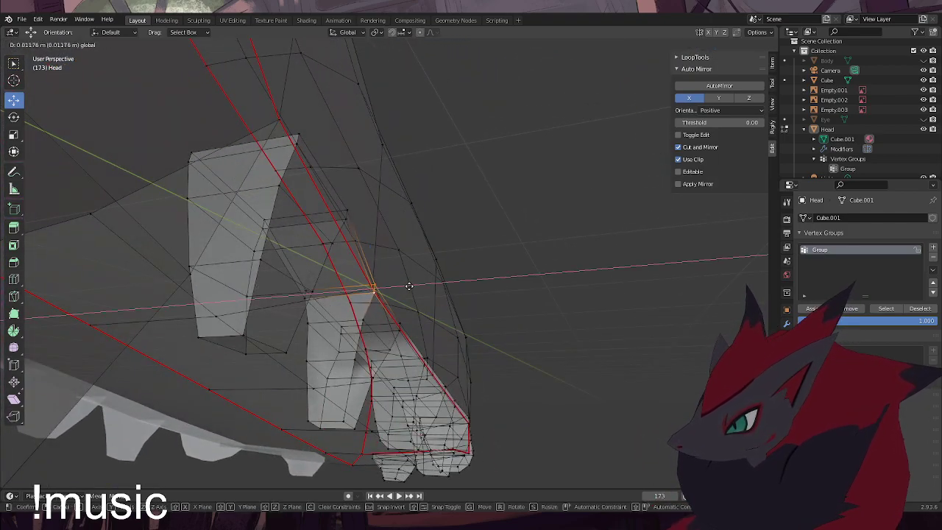
pyautogui.click(411, 286)
pyautogui.click(720, 45)
# Nudge three successive top-edge vertices along the side of the upper tooth strip along X to follow the jaw edge
pyautogui.moveTo(504, 219); pyautogui.dragTo(388, 176, button='middle')
pyautogui.keyDown('shift'); pyautogui.rightClick(385, 170); pyautogui.keyUp('shift')
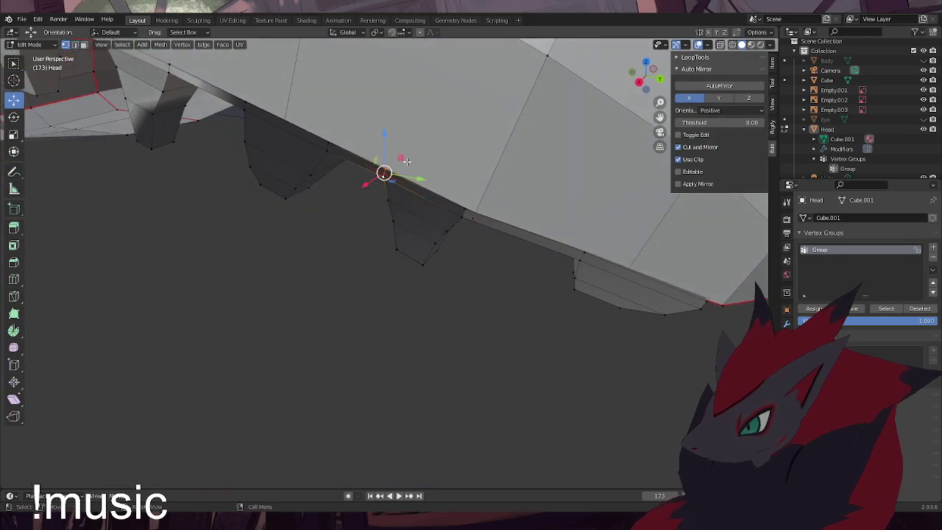
pyautogui.moveTo(361, 187); pyautogui.dragTo(358, 190)
pyautogui.click(463, 214)
pyautogui.moveTo(446, 229); pyautogui.dragTo(449, 228)
pyautogui.click(583, 251)
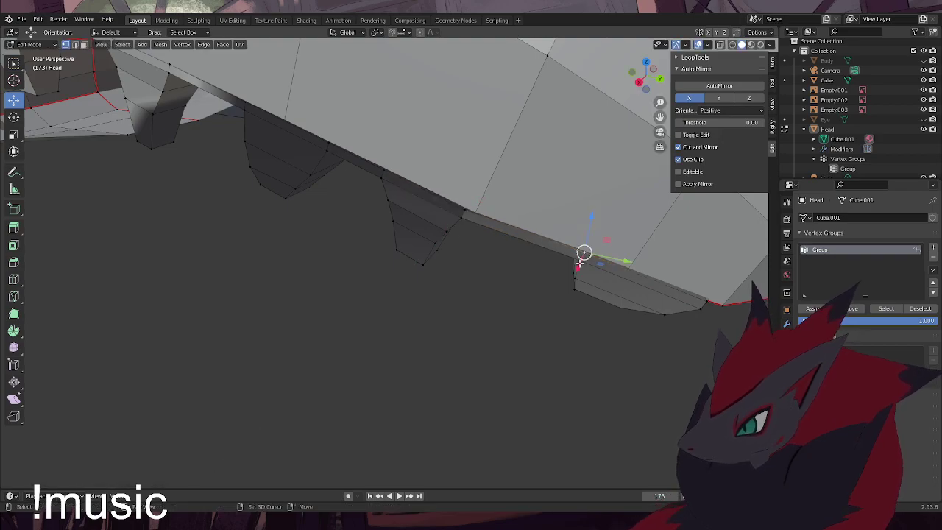
pyautogui.moveTo(571, 272); pyautogui.dragTo(568, 277)
pyautogui.click(467, 288)
# Shift a vertex near the front of the tooth strip, and two neighbouring vertices behind it, slightly inward along X
pyautogui.moveTo(293, 192); pyautogui.dragTo(271, 159, button='middle')
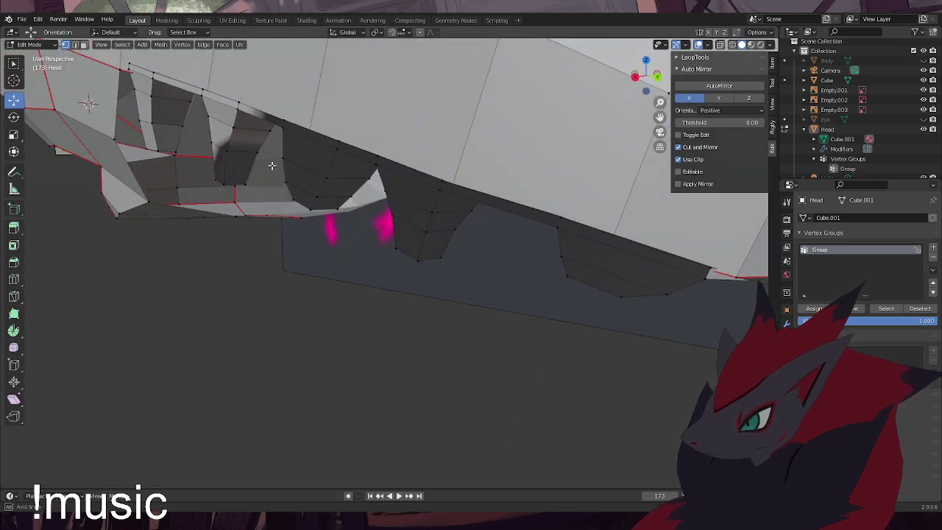
pyautogui.moveTo(552, 255); pyautogui.dragTo(414, 215, button='middle')
pyautogui.moveTo(518, 251); pyautogui.dragTo(292, 303, button='middle')
pyautogui.click(285, 308)
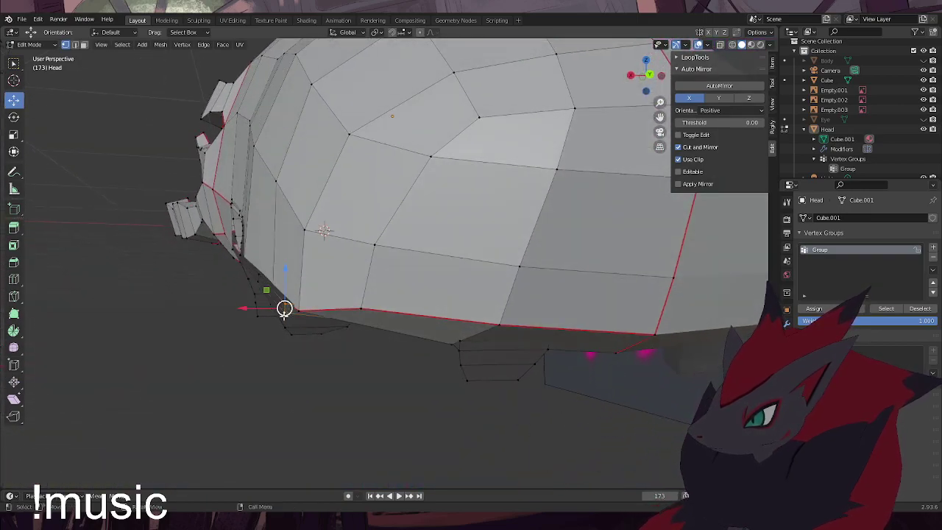
pyautogui.moveTo(246, 308); pyautogui.dragTo(252, 308)
pyautogui.click(259, 275)
pyautogui.keyDown('shift'); pyautogui.click(258, 281); pyautogui.keyUp('shift')
pyautogui.moveTo(223, 278); pyautogui.dragTo(226, 278)
pyautogui.click(322, 336)
# Examine how the front teeth sit inside the snout with X-ray on, from below and from the side
pyautogui.moveTo(322, 335); pyautogui.dragTo(323, 257, button='middle')
pyautogui.click(721, 45)
pyautogui.moveTo(480, 234)
pyautogui.mouseDown(button='middle')
pyautogui.moveTo(486, 282)
pyautogui.moveTo(488, 255)
pyautogui.moveTo(471, 225)
pyautogui.mouseUp(button='middle')
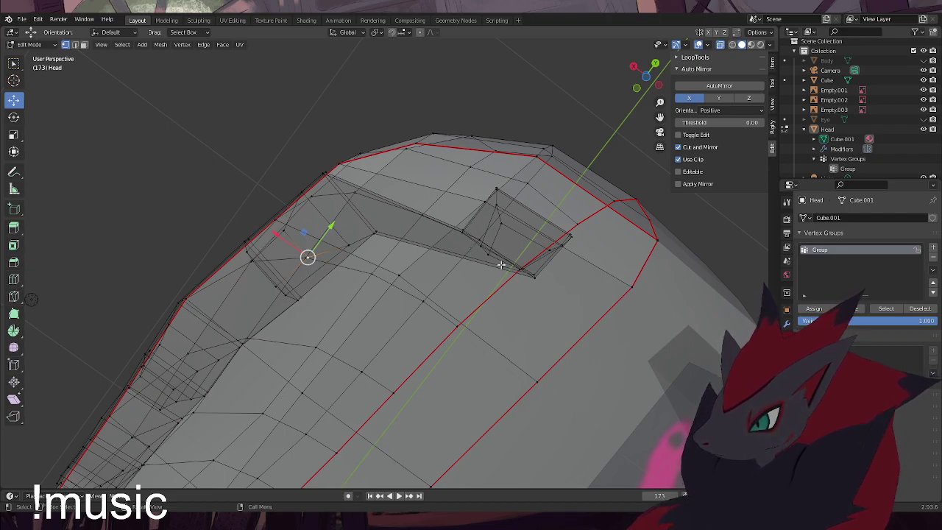
pyautogui.moveTo(553, 304); pyautogui.dragTo(486, 275, button='middle')
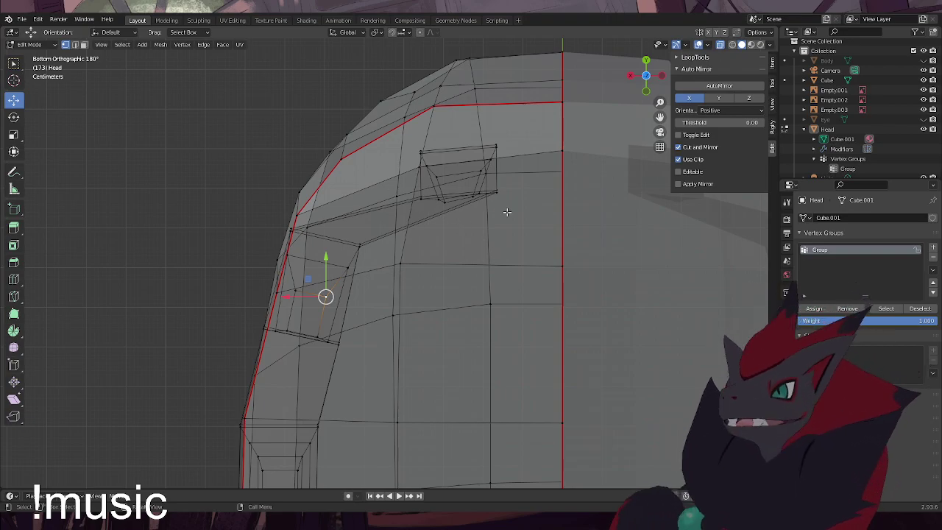
pyautogui.moveTo(410, 298); pyautogui.dragTo(525, 407, button='middle')
pyautogui.moveTo(380, 313); pyautogui.dragTo(332, 281, button='middle')
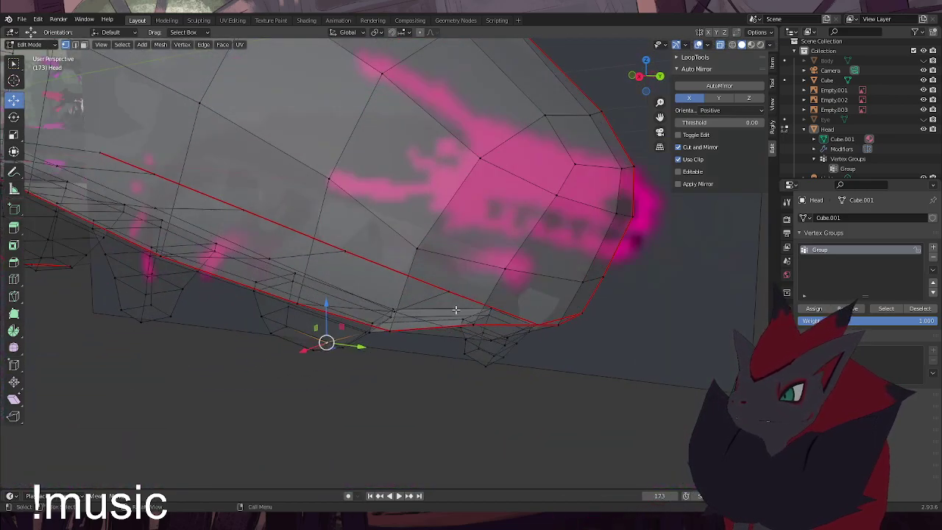
pyautogui.moveTo(456, 312); pyautogui.dragTo(464, 336, button='middle')
pyautogui.click(728, 49)
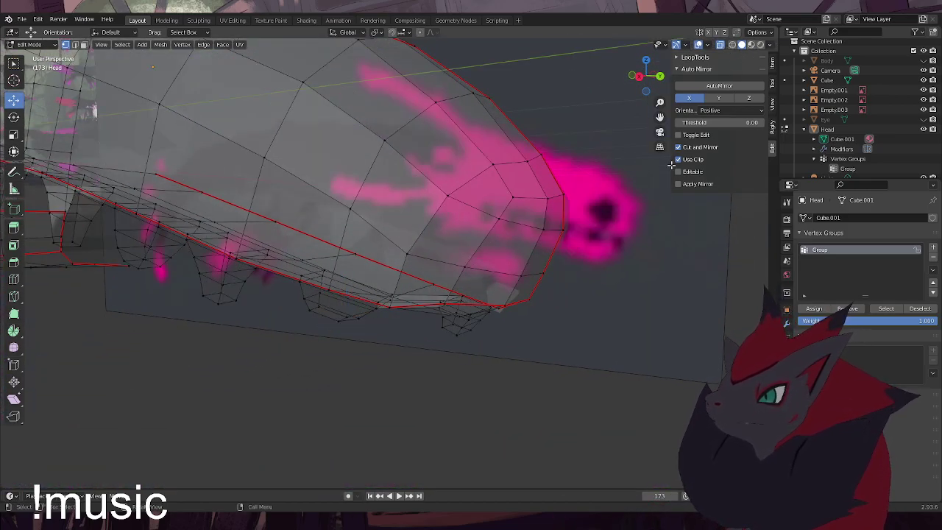
# Inspect the teeth against the closed mouth in Material Preview and in Object Mode, finishing in Solid shading
pyautogui.click(751, 45)
pyautogui.scroll(-3, 523, 290)
pyautogui.moveTo(522, 290); pyautogui.dragTo(482, 277, button='middle')
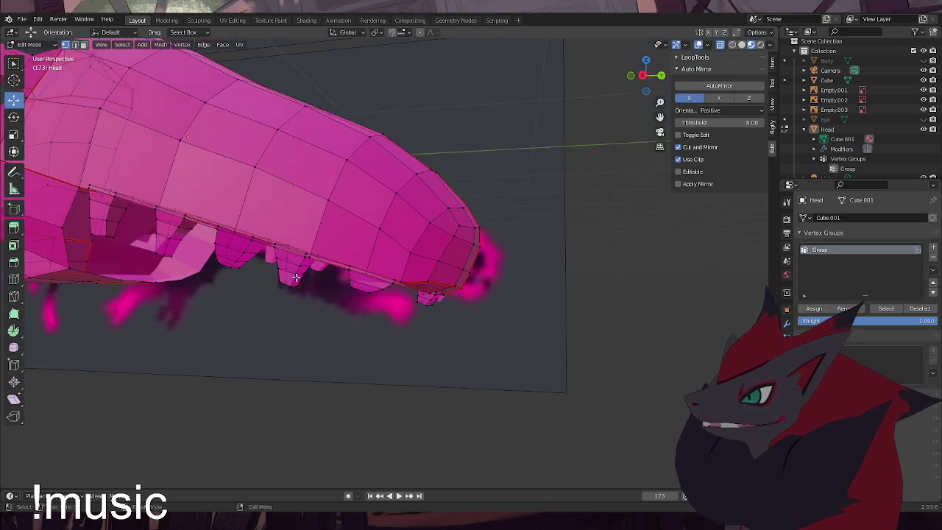
pyautogui.click(29, 45)
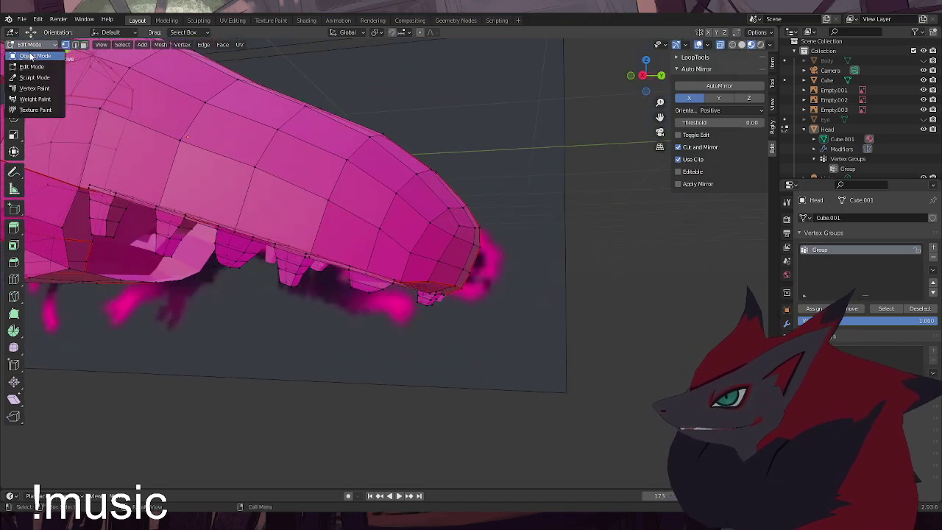
pyautogui.click(33, 41)
pyautogui.moveTo(408, 312); pyautogui.dragTo(385, 281, button='middle')
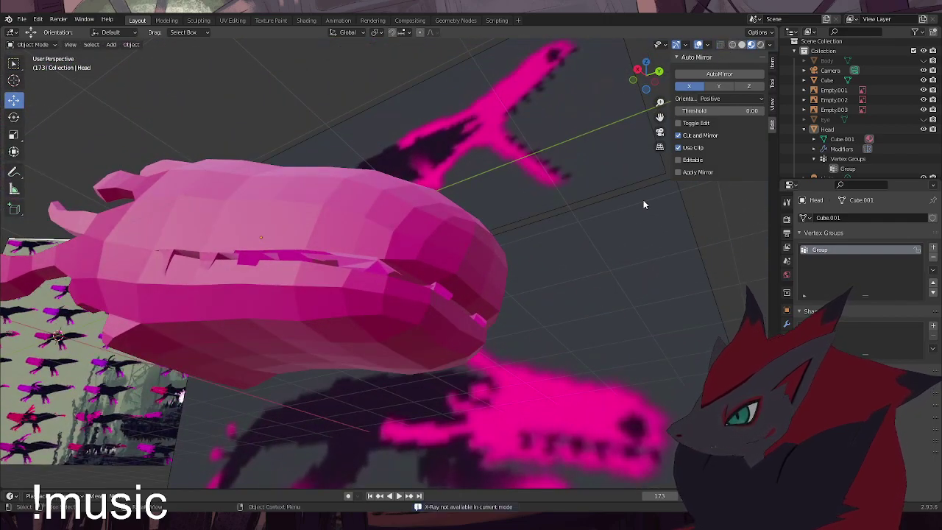
pyautogui.click(742, 46)
pyautogui.moveTo(343, 282)
pyautogui.mouseDown(button='middle')
pyautogui.moveTo(400, 312)
pyautogui.moveTo(379, 302)
pyautogui.moveTo(438, 279)
pyautogui.moveTo(457, 299)
pyautogui.moveTo(448, 291)
pyautogui.mouseUp(button='middle')
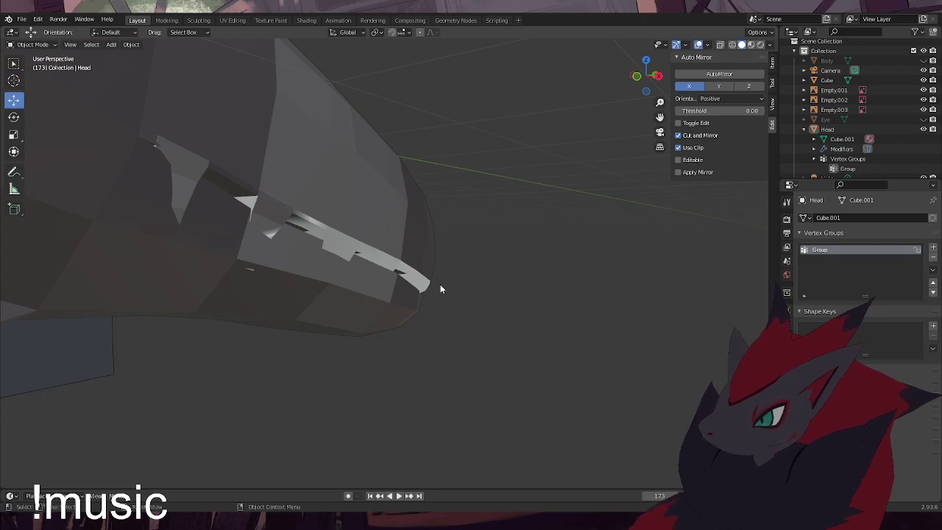
# Select the Head object and return it to Edit Mode with the underside of the upper teeth in view
pyautogui.click(276, 209)
pyautogui.click(25, 45)
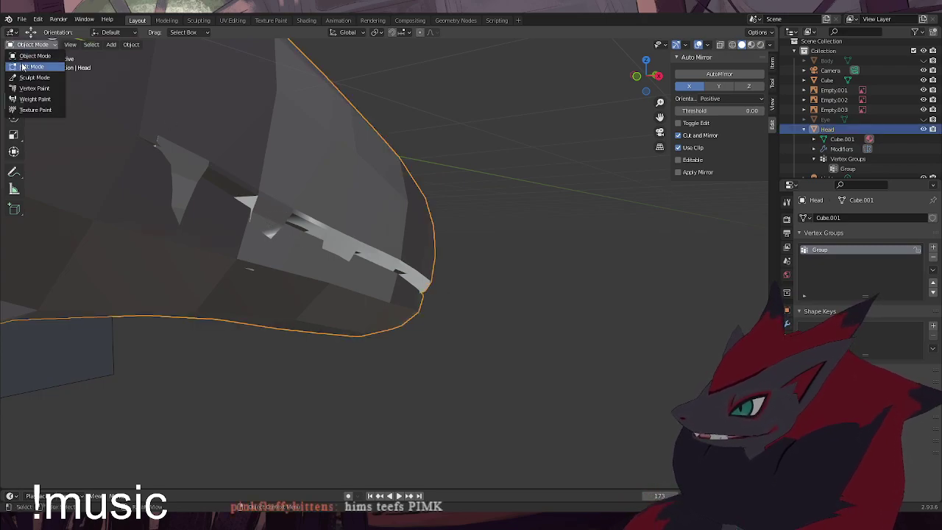
pyautogui.click(24, 67)
pyautogui.moveTo(282, 228); pyautogui.dragTo(300, 235, button='middle')
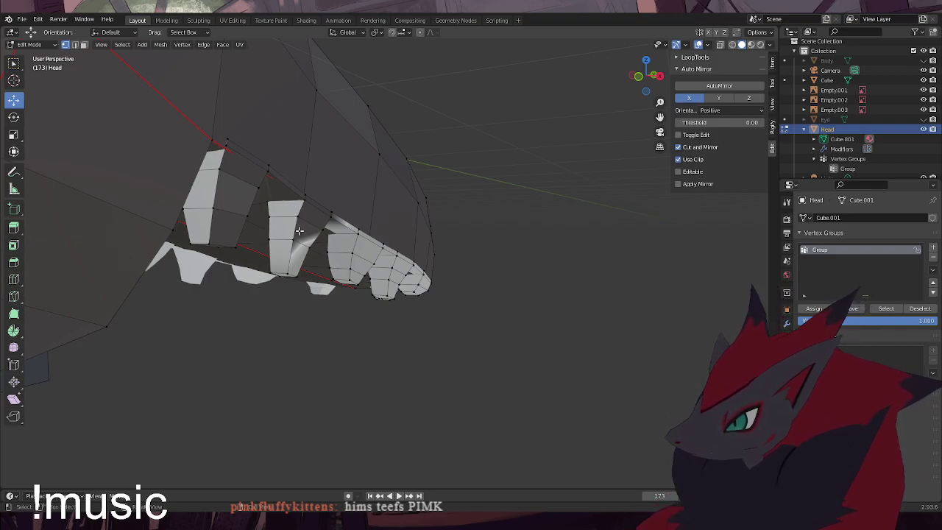
pyautogui.moveTo(344, 262)
pyautogui.mouseDown(button='middle')
pyautogui.moveTo(343, 290)
pyautogui.moveTo(351, 269)
pyautogui.mouseUp(button='middle')
pyautogui.moveTo(388, 236); pyautogui.dragTo(335, 209, button='middle')
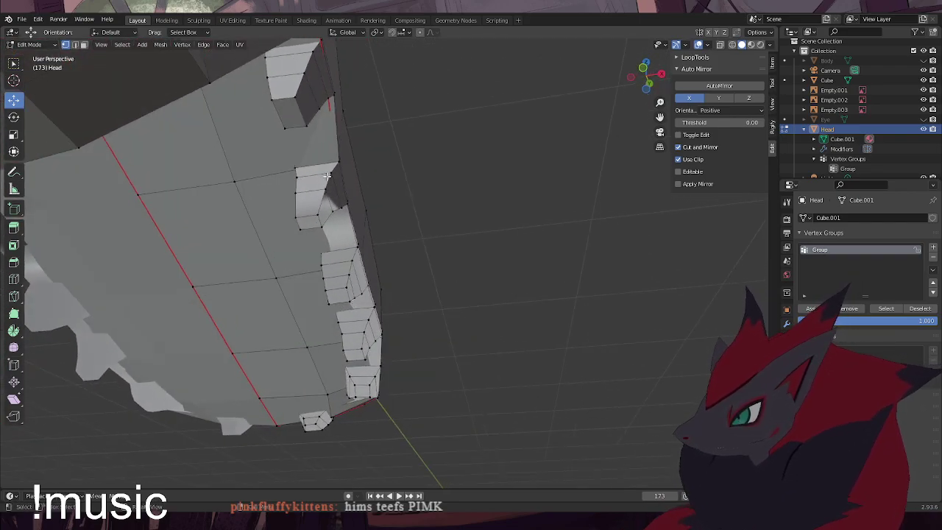
# Select the outer front-side vertices of the four rear side teeth and move them 0.0122 m along X
pyautogui.keyDown('shift'); pyautogui.click(334, 211); pyautogui.keyUp('shift')
pyautogui.keyDown('shift'); pyautogui.click(318, 225); pyautogui.keyUp('shift')
pyautogui.click(406, 143)
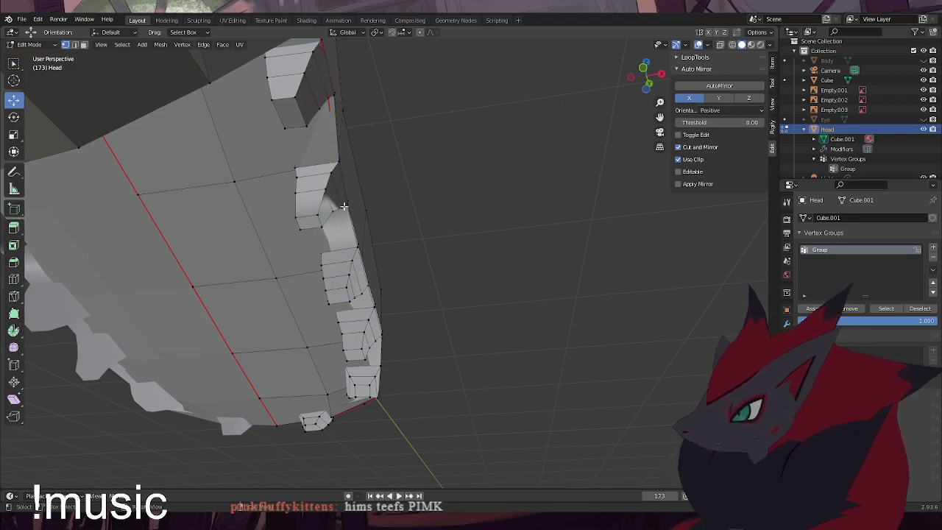
pyautogui.keyDown('shift'); pyautogui.click(332, 176); pyautogui.keyUp('shift')
pyautogui.keyDown('shift'); pyautogui.click(326, 188); pyautogui.keyUp('shift')
pyautogui.keyDown('shift'); pyautogui.click(318, 210); pyautogui.keyUp('shift')
pyautogui.keyDown('shift'); pyautogui.click(332, 211); pyautogui.keyUp('shift')
pyautogui.keyDown('shift'); pyautogui.click(340, 207); pyautogui.keyUp('shift')
pyautogui.keyDown('shift'); pyautogui.click(315, 235); pyautogui.keyUp('shift')
pyautogui.keyDown('shift'); pyautogui.click(291, 99); pyautogui.keyUp('shift')
pyautogui.keyDown('shift'); pyautogui.click(305, 120); pyautogui.keyUp('shift')
pyautogui.keyDown('shift'); pyautogui.click(299, 78); pyautogui.keyUp('shift')
pyautogui.keyDown('shift'); pyautogui.click(309, 57); pyautogui.keyUp('shift')
pyautogui.keyDown('shift'); pyautogui.click(316, 102); pyautogui.keyUp('shift')
pyautogui.keyDown('shift'); pyautogui.click(327, 99); pyautogui.keyUp('shift')
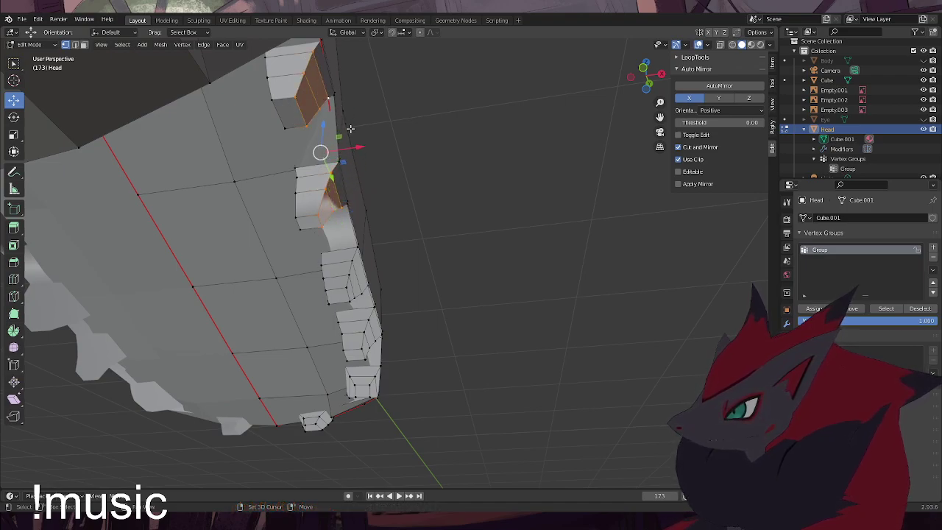
pyautogui.keyDown('shift'); pyautogui.click(352, 272); pyautogui.keyUp('shift')
pyautogui.keyDown('shift'); pyautogui.click(347, 288); pyautogui.keyUp('shift')
pyautogui.keyDown('shift'); pyautogui.click(347, 297); pyautogui.keyUp('shift')
pyautogui.keyDown('shift'); pyautogui.click(356, 298); pyautogui.keyUp('shift')
pyautogui.keyDown('shift'); pyautogui.click(361, 294); pyautogui.keyUp('shift')
pyautogui.keyDown('shift'); pyautogui.click(377, 319); pyautogui.keyUp('shift')
pyautogui.keyDown('shift'); pyautogui.click(363, 331); pyautogui.keyUp('shift')
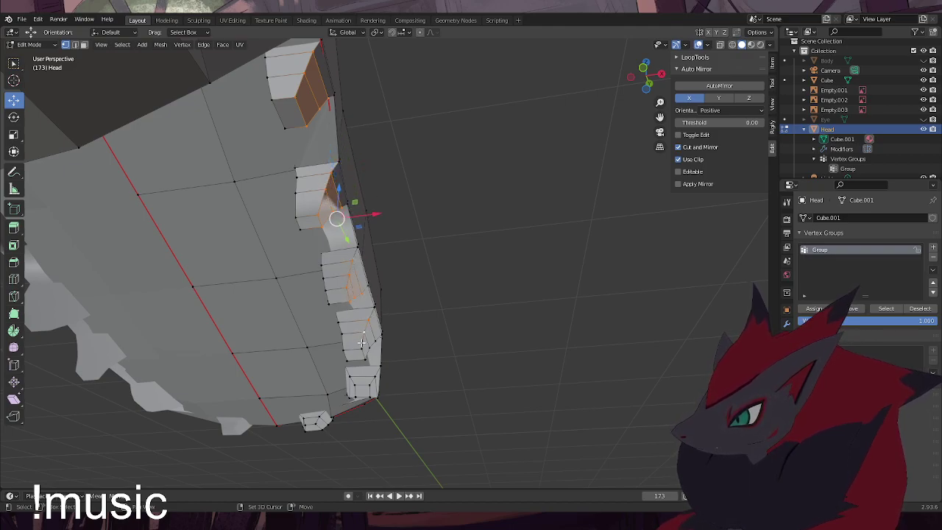
pyautogui.keyDown('shift'); pyautogui.click(374, 343); pyautogui.keyUp('shift')
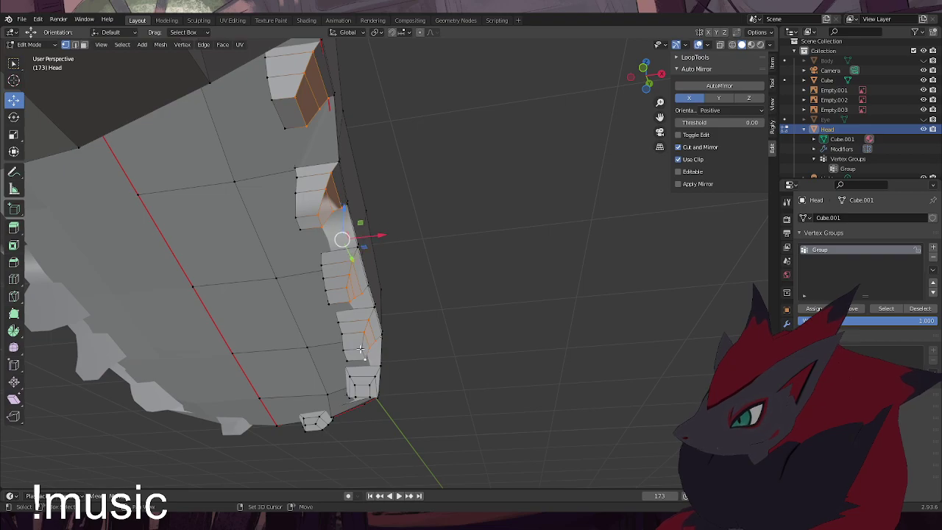
pyautogui.moveTo(374, 241); pyautogui.dragTo(379, 240)
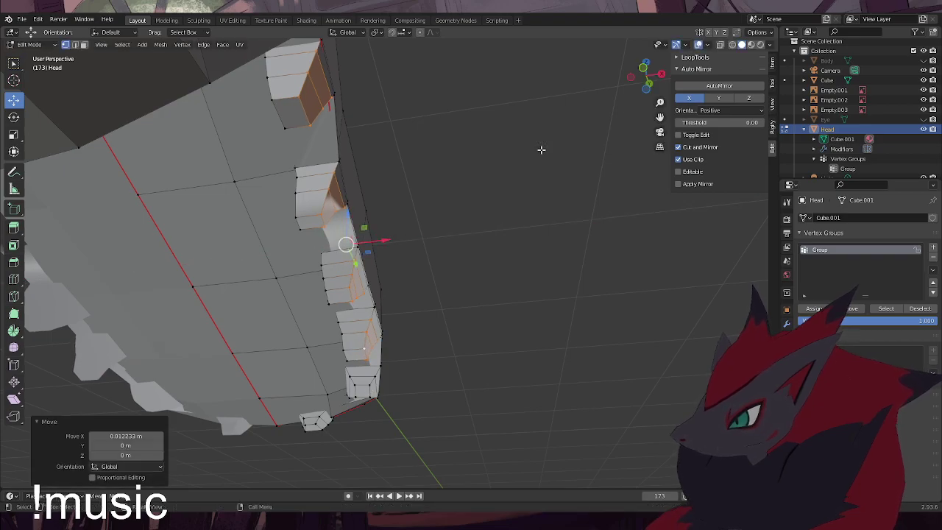
pyautogui.click(751, 46)
pyautogui.click(742, 44)
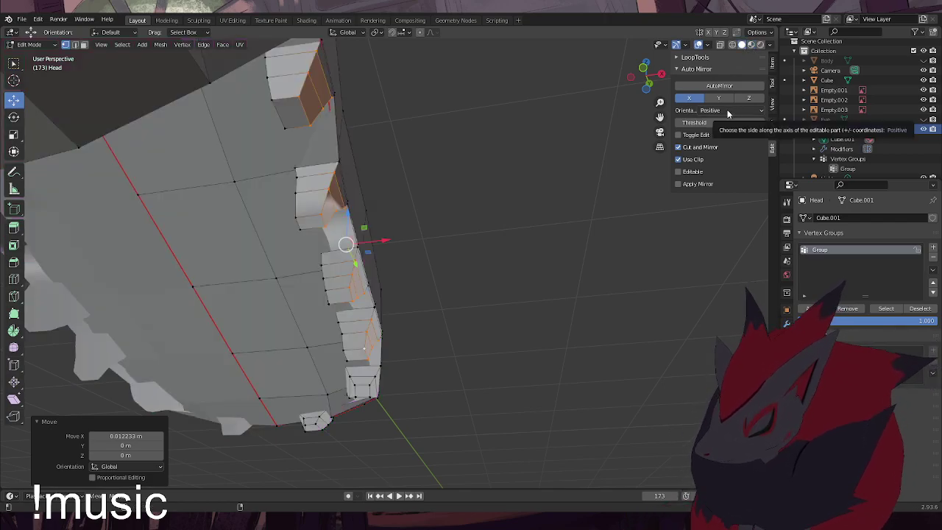
# Reveal the hidden lower-jaw geometry to compare it with the teeth, and undo the reveal
pyautogui.hotkey('alt', 'h')
pyautogui.moveTo(360, 240); pyautogui.dragTo(271, 379, button='middle')
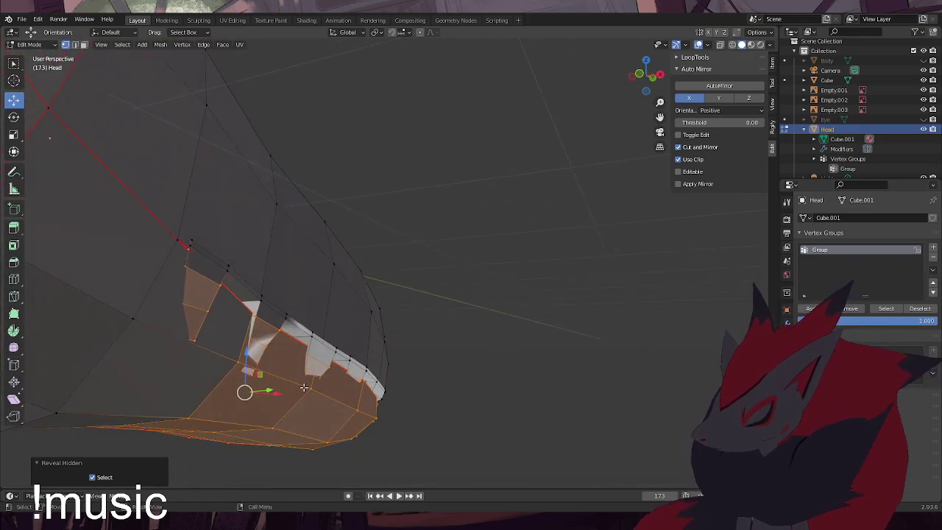
pyautogui.hotkey('ctrl', 'z')
# Move the selected tooth-side vertices 0.0464 m along Y
pyautogui.press('g')
pyautogui.press('y')
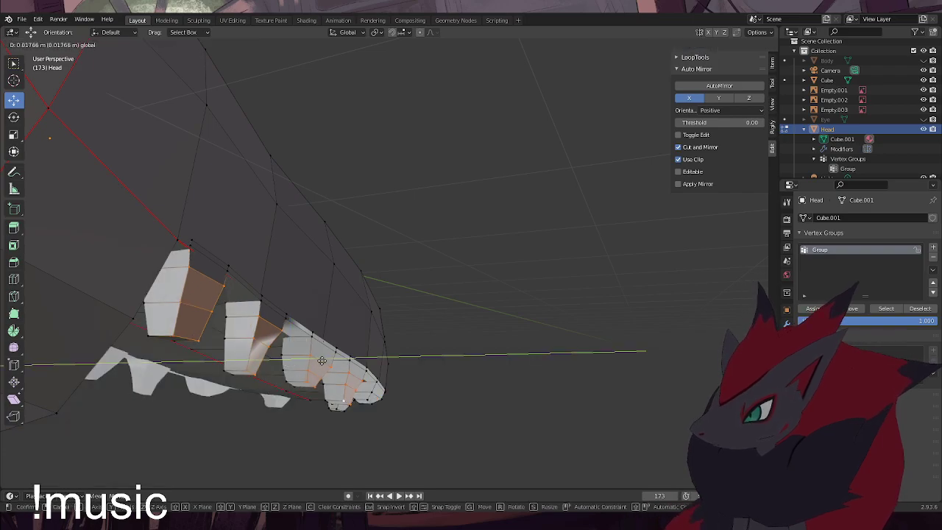
pyautogui.click(326, 360)
pyautogui.hotkey('alt', 'l')
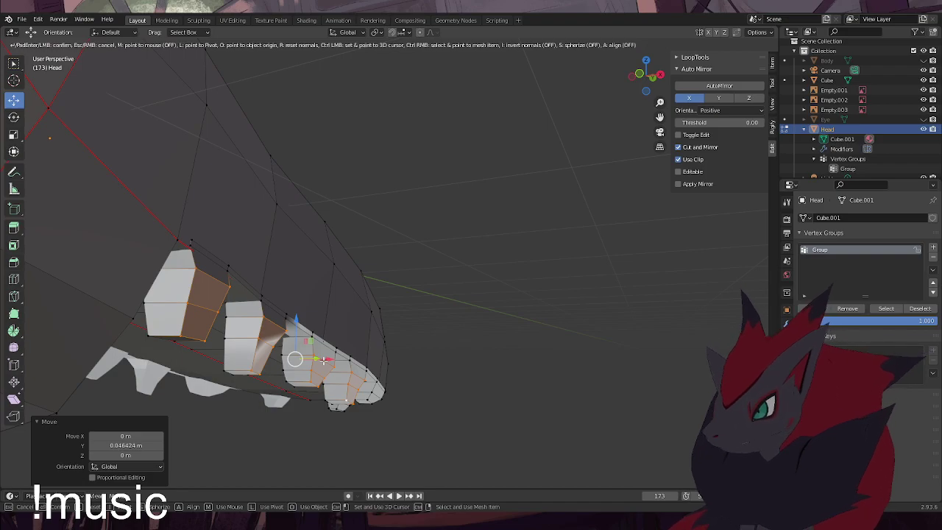
pyautogui.press('Escape')
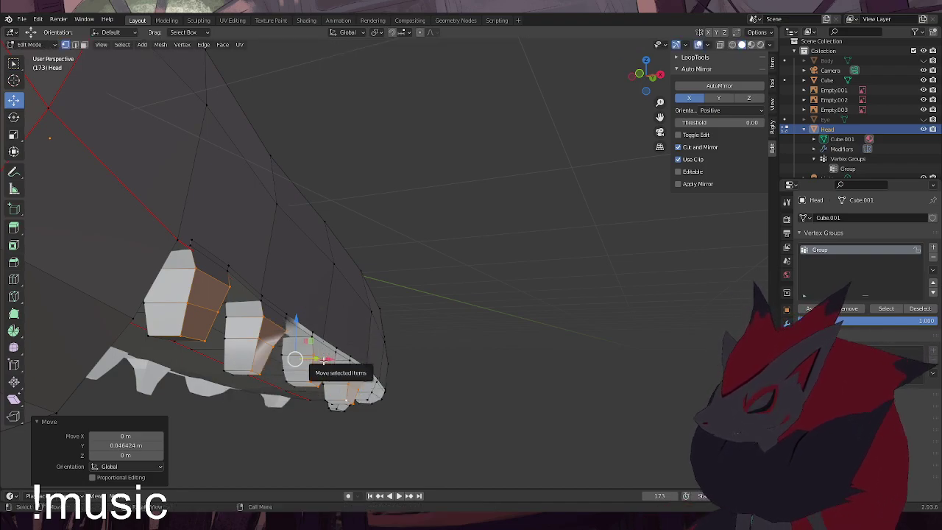
# Undo the X and Y moves of the tooth sides and reveal the hidden lower jaw to check the overlap
pyautogui.hotkey('alt', 'h')
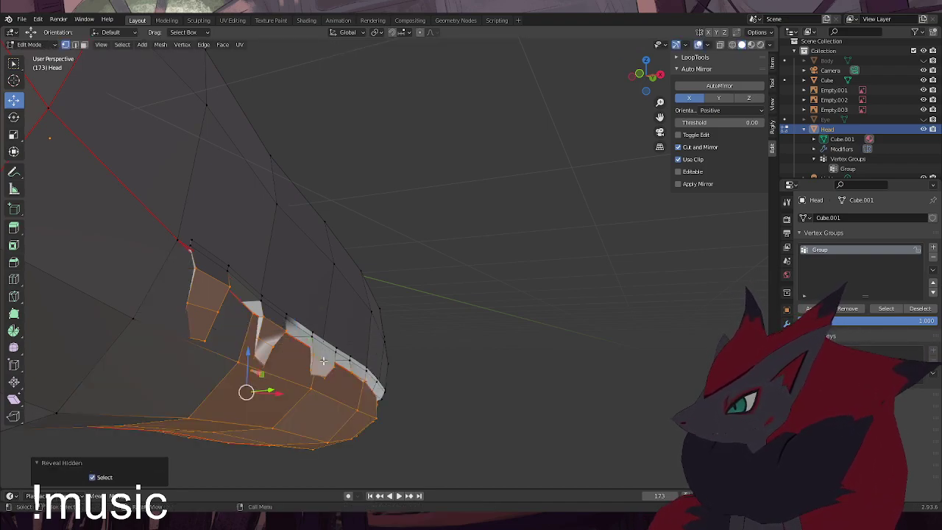
pyautogui.hotkey('ctrl', 'z')
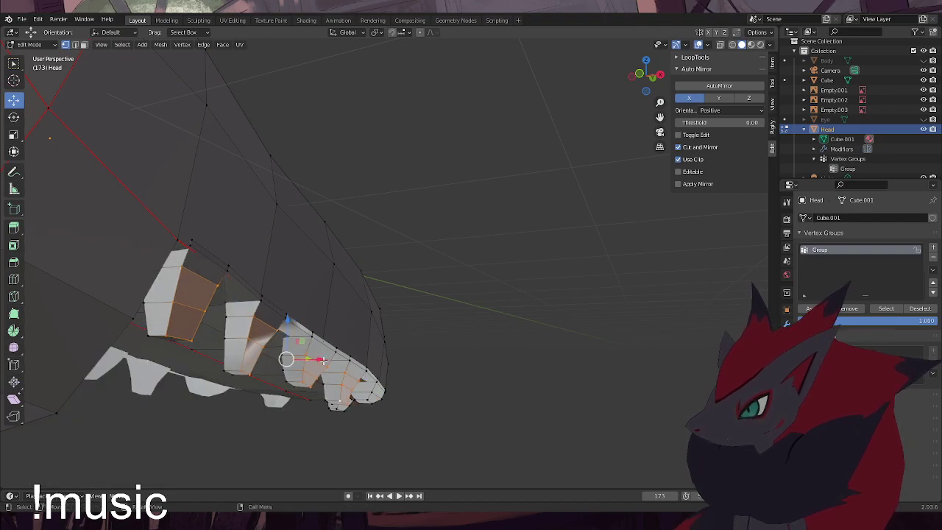
pyautogui.hotkey('alt', 'h')
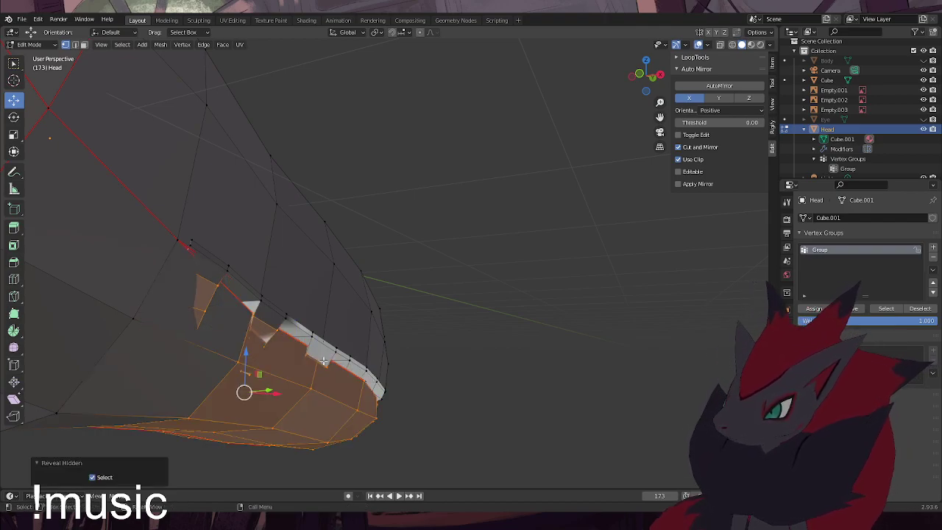
pyautogui.moveTo(200, 360); pyautogui.dragTo(184, 372, button='middle')
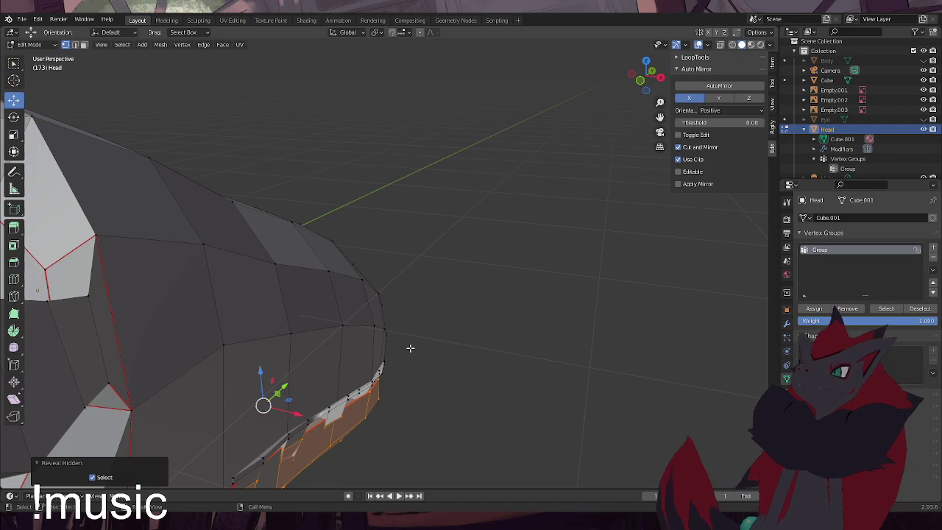
pyautogui.moveTo(423, 402); pyautogui.dragTo(332, 355, button='middle')
pyautogui.moveTo(249, 433); pyautogui.dragTo(258, 438, button='middle')
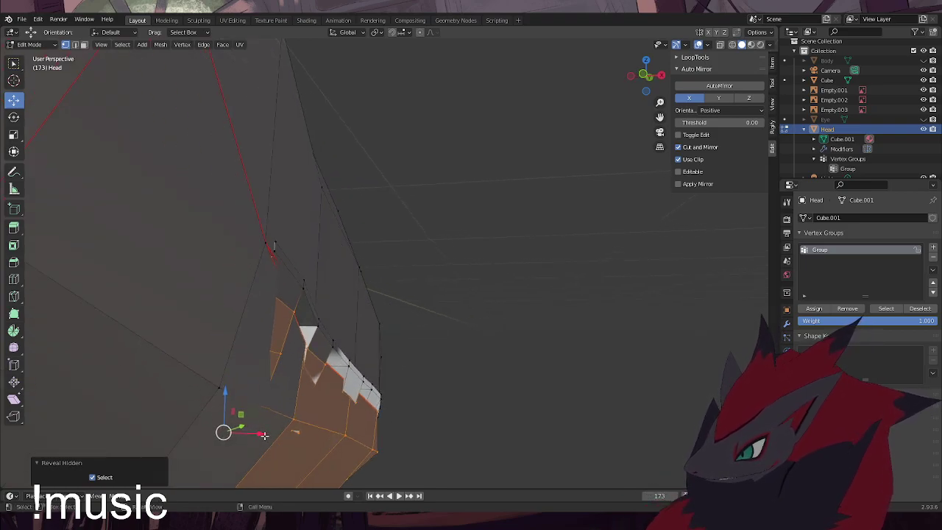
pyautogui.press('h')
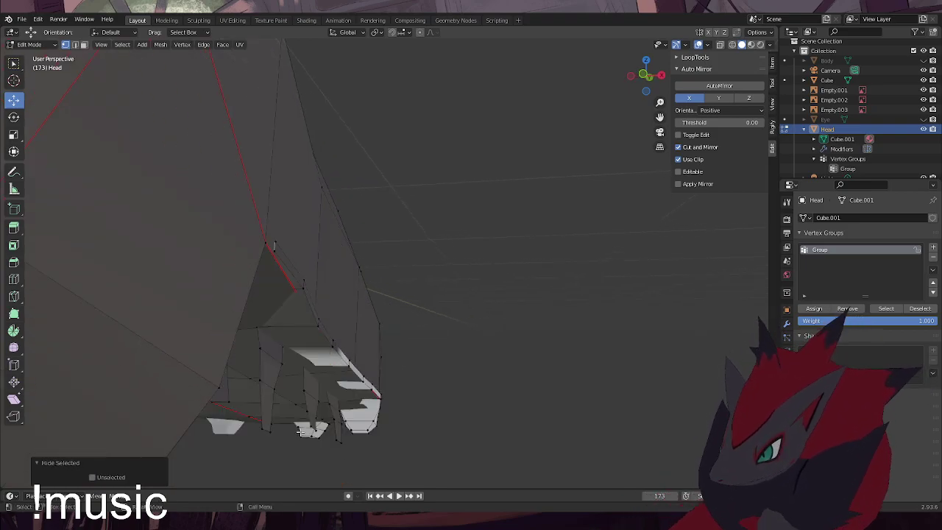
pyautogui.hotkey('ctrl', 'z')
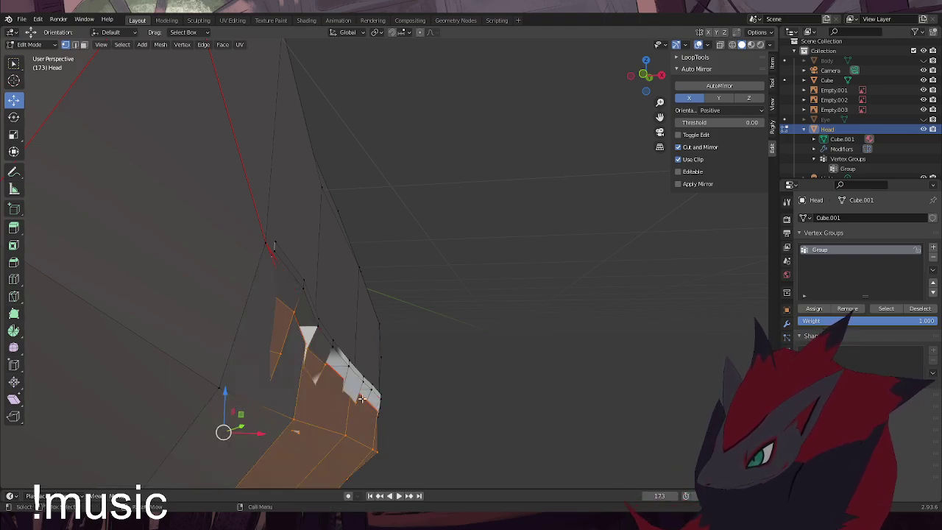
# Undo the lower-jaw reveal and move the selected tooth-side vertices about -0.0359 m along X
pyautogui.hotkey('ctrl', 'z')
pyautogui.press('g')
pyautogui.press('x')
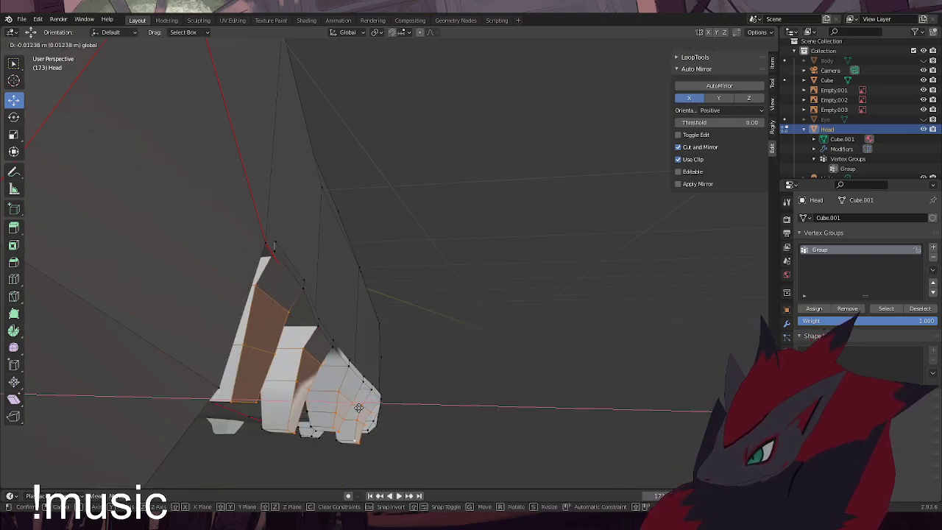
pyautogui.click(352, 409)
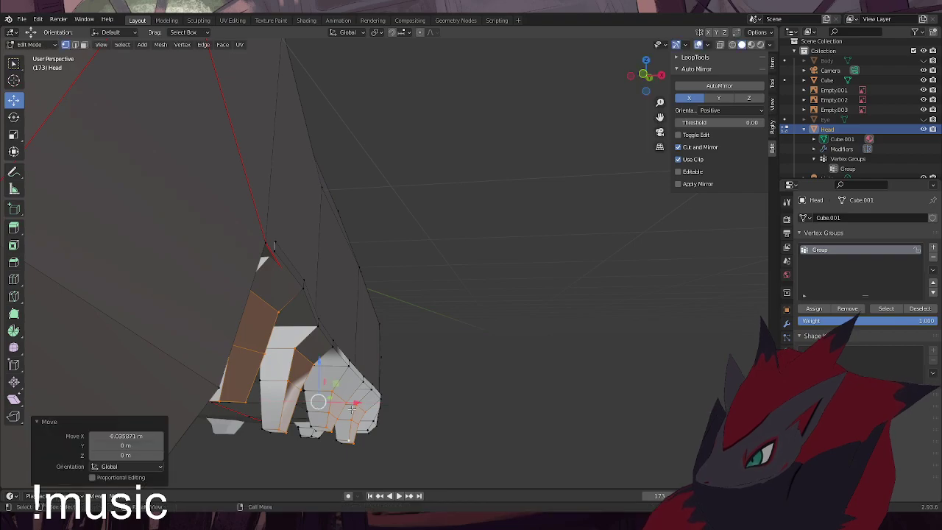
# Reveal the hidden lower jaw and examine how the teeth sit in the gap between the closed jaws
pyautogui.press('h')
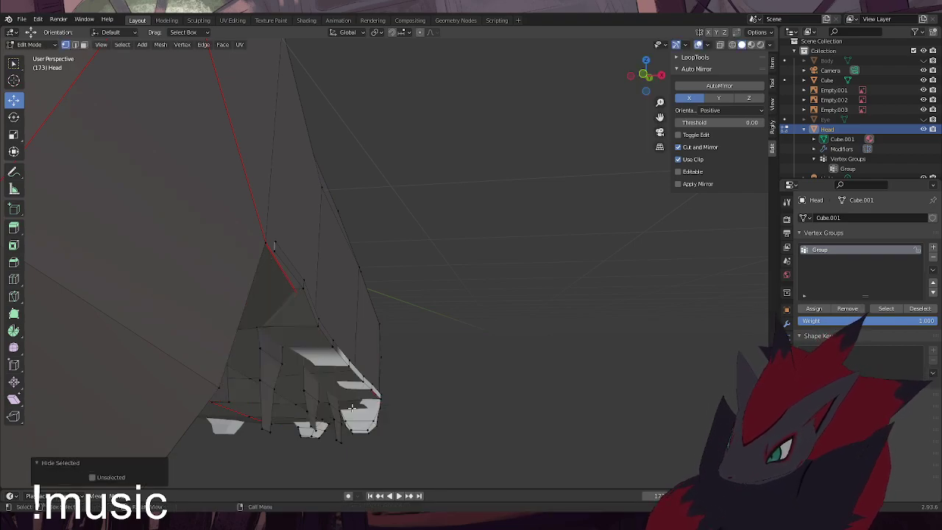
pyautogui.hotkey('alt', 'h')
pyautogui.hotkey('ctrl', 'h')
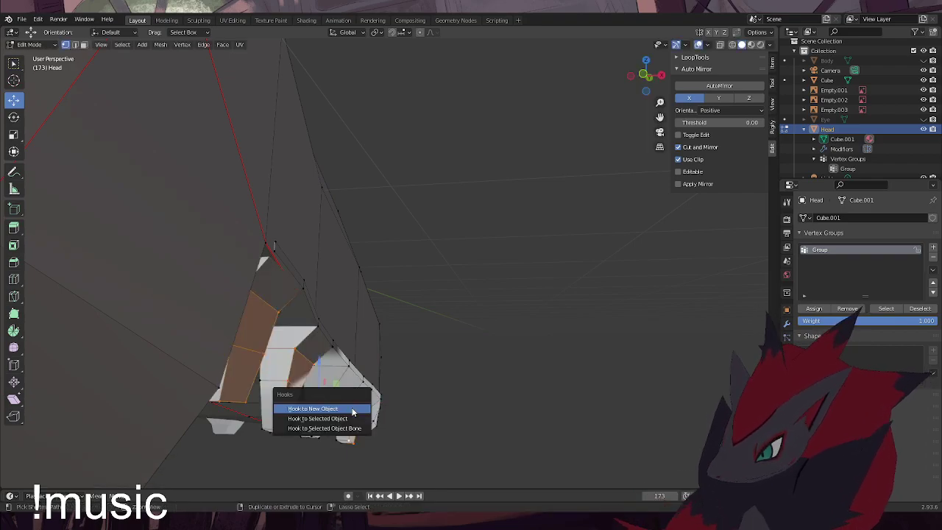
pyautogui.press('h')
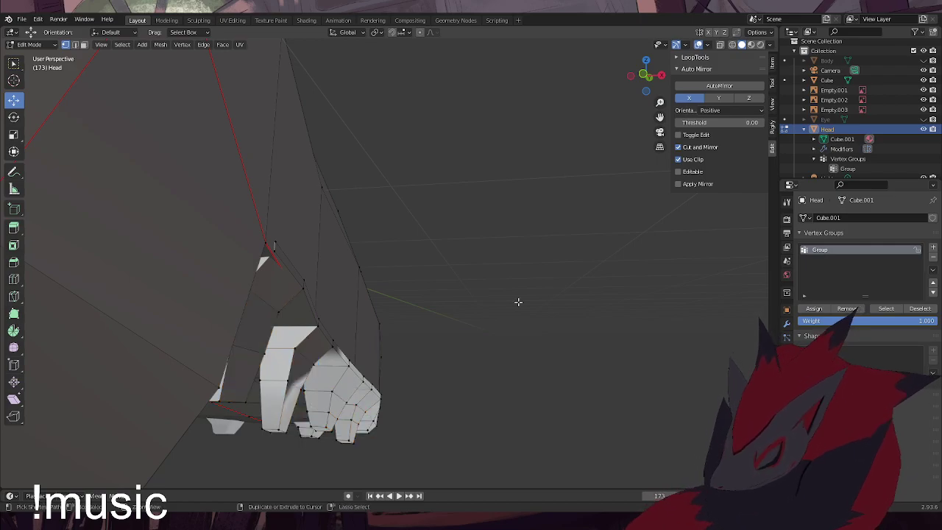
pyautogui.hotkey('alt', 'h')
pyautogui.hotkey('alt', 'h')
pyautogui.moveTo(491, 313); pyautogui.dragTo(348, 281, button='middle')
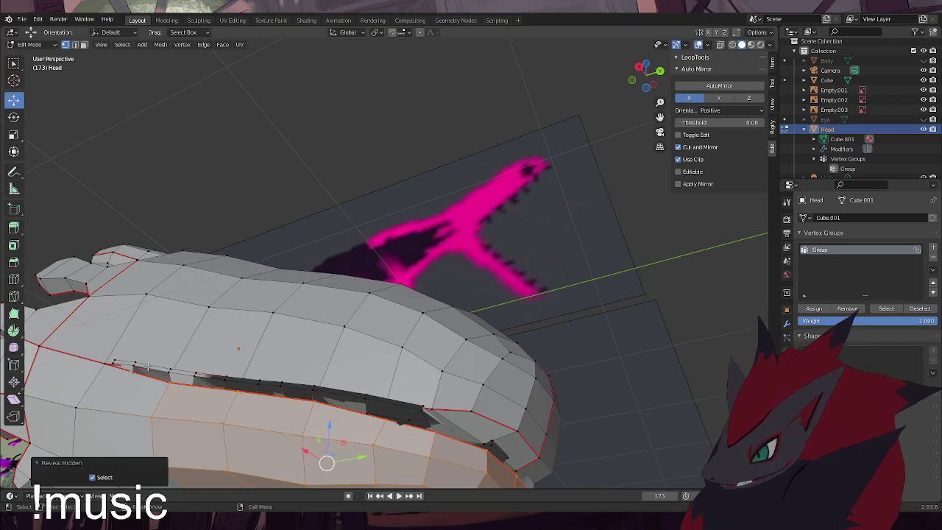
pyautogui.moveTo(301, 391); pyautogui.dragTo(355, 413, button='middle')
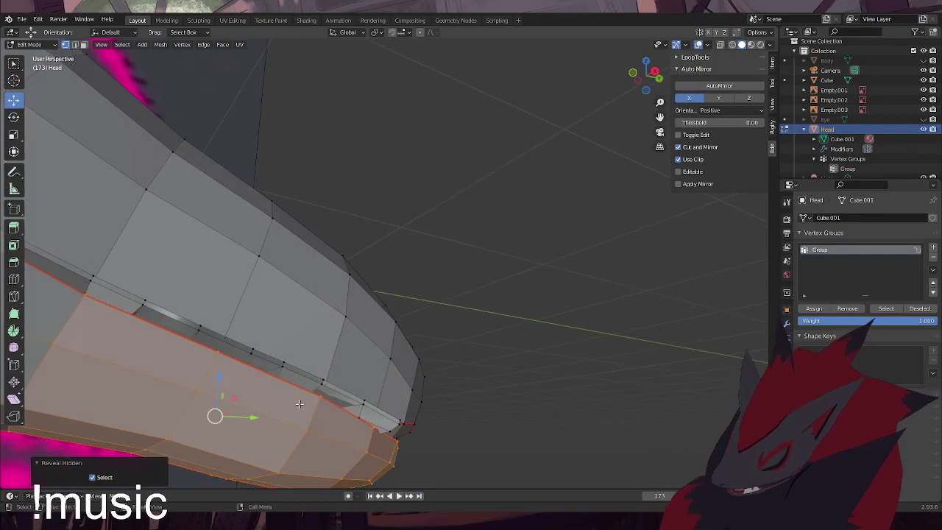
pyautogui.moveTo(281, 353); pyautogui.dragTo(378, 403, button='middle')
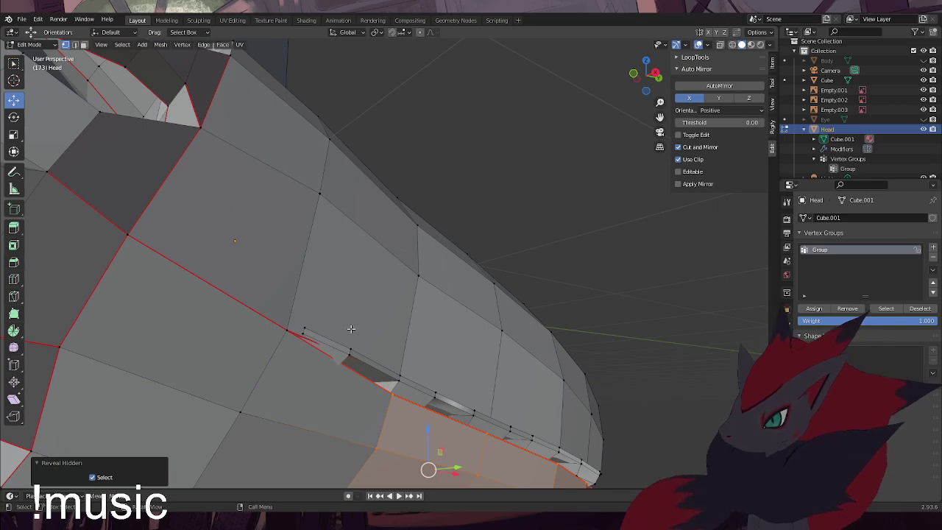
# Select only the tooth-strip vertices at the rear corner of the mouth and move them about -0.0114 m along Z
pyautogui.moveTo(362, 327); pyautogui.dragTo(301, 353)
pyautogui.moveTo(300, 353); pyautogui.dragTo(375, 335, button='middle')
pyautogui.hotkey('alt', 'a')
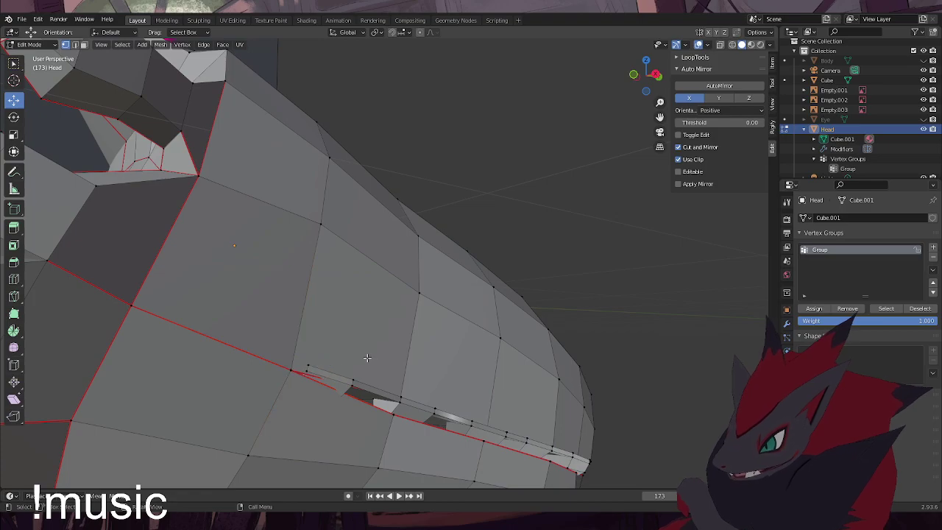
pyautogui.keyDown('shift'); pyautogui.moveTo(326, 341); pyautogui.dragTo(304, 375); pyautogui.keyUp('shift')
pyautogui.moveTo(334, 346); pyautogui.dragTo(340, 360, button='middle')
pyautogui.moveTo(333, 349); pyautogui.dragTo(333, 355)
pyautogui.click(333, 356)
# In the right view, rotate the rear strip vertices -1.84° and move them about -0.0223 m along Y and 0.0074 m along Z
pyautogui.press('KP_1')
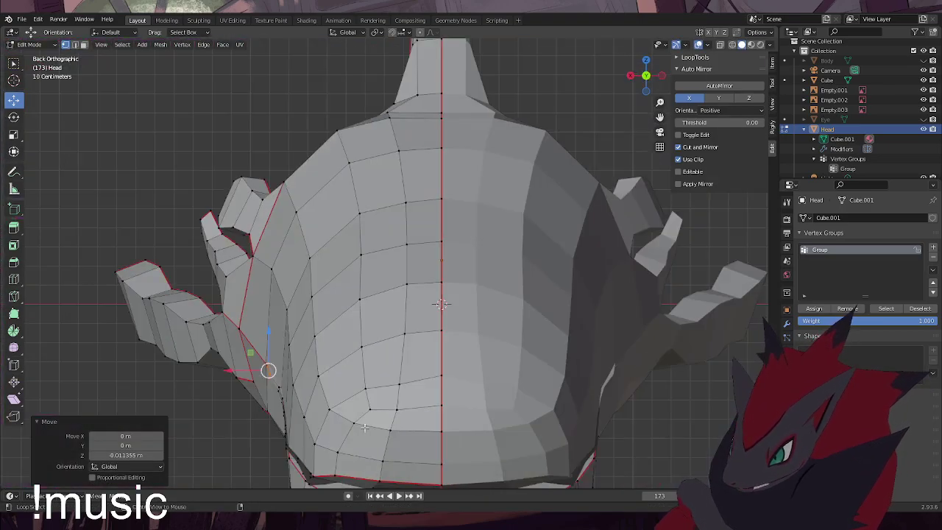
pyautogui.press('KP_3')
pyautogui.keyDown('shift'); pyautogui.moveTo(270, 427); pyautogui.dragTo(314, 368, button='middle'); pyautogui.keyUp('shift')
pyautogui.scroll(5, 313, 368)
pyautogui.keyDown('shift'); pyautogui.moveTo(266, 392); pyautogui.dragTo(412, 344, button='middle'); pyautogui.keyUp('shift')
pyautogui.press('r')
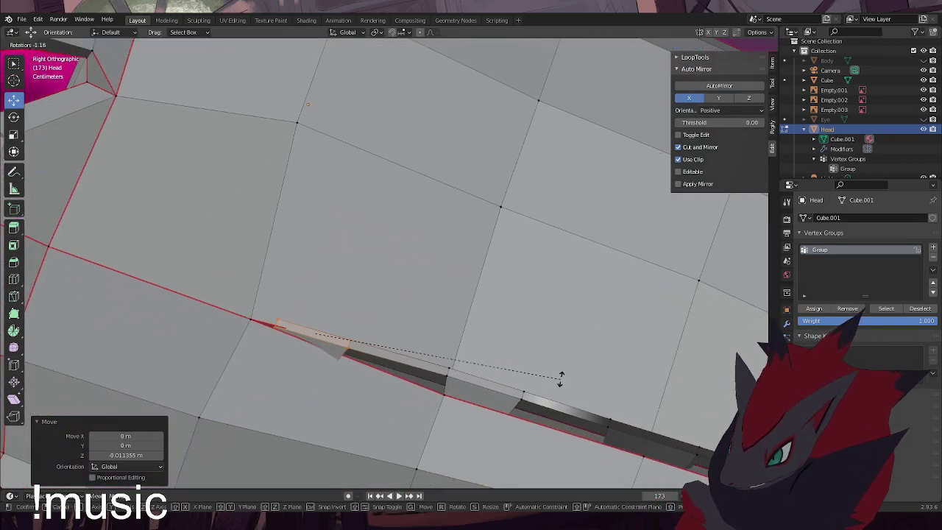
pyautogui.click(561, 375)
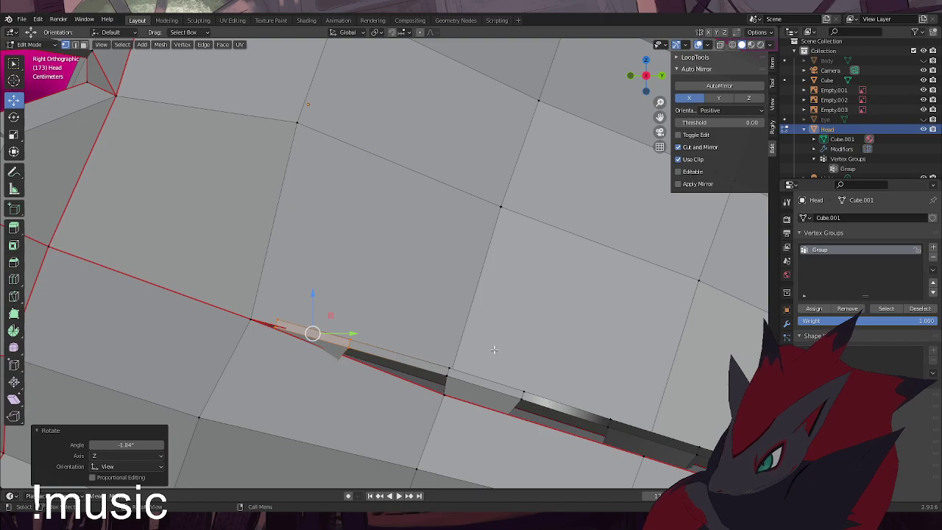
pyautogui.press('g')
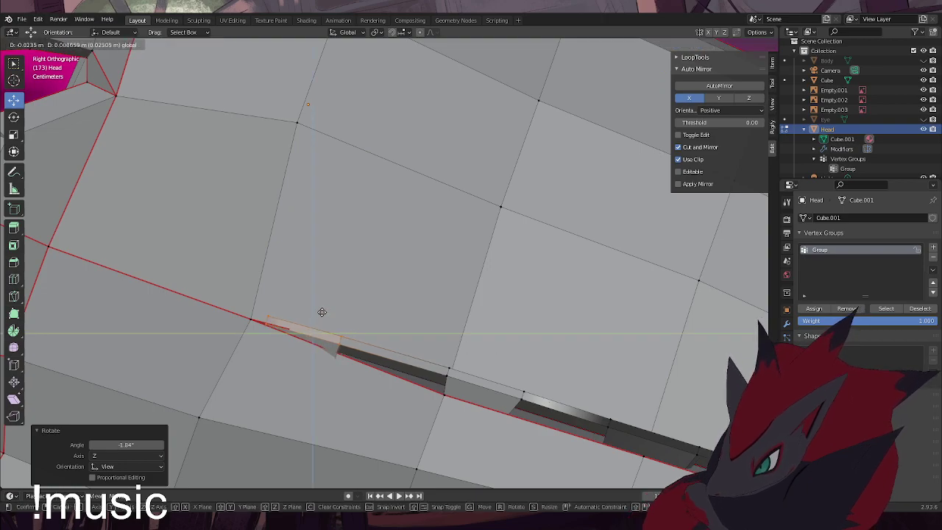
pyautogui.click(322, 313)
# Move the rear strip vertices about -0.022 m along X, followed by a further -0.0015 m nudge
pyautogui.moveTo(322, 313); pyautogui.dragTo(408, 360, button='middle')
pyautogui.press('g')
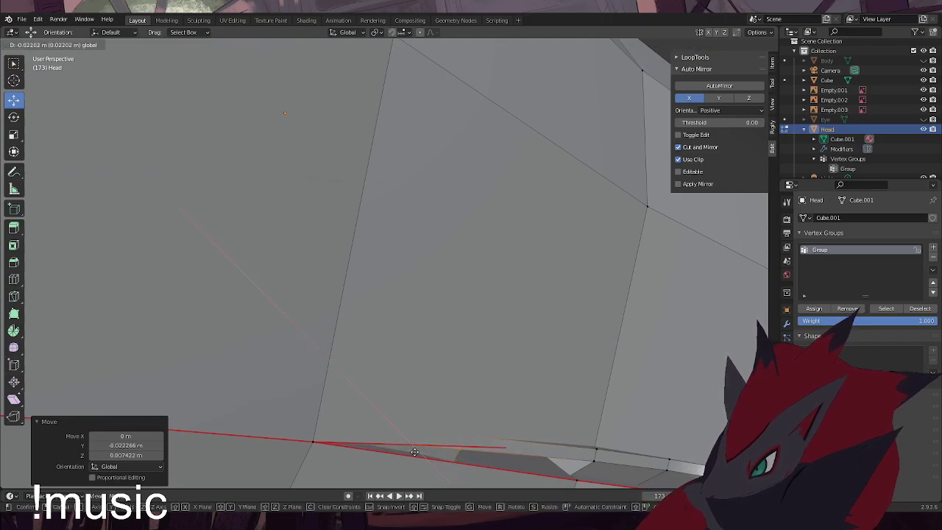
pyautogui.click(415, 452)
pyautogui.moveTo(486, 448); pyautogui.dragTo(476, 442, button='middle')
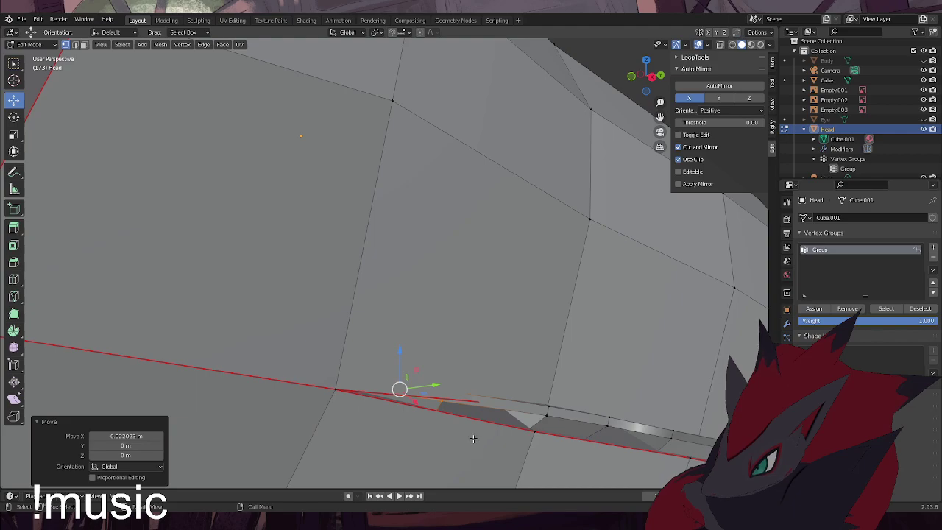
pyautogui.moveTo(417, 404); pyautogui.dragTo(416, 403)
# Examine the mouth corner and the gap between the jaws from the side, with and without X-ray
pyautogui.moveTo(467, 416); pyautogui.dragTo(419, 432, button='middle')
pyautogui.scroll(-2, 423, 405)
pyautogui.scroll(-1, 401, 398)
pyautogui.scroll(-2, 423, 431)
pyautogui.moveTo(468, 399); pyautogui.dragTo(482, 400, button='middle')
pyautogui.scroll(3, 482, 400)
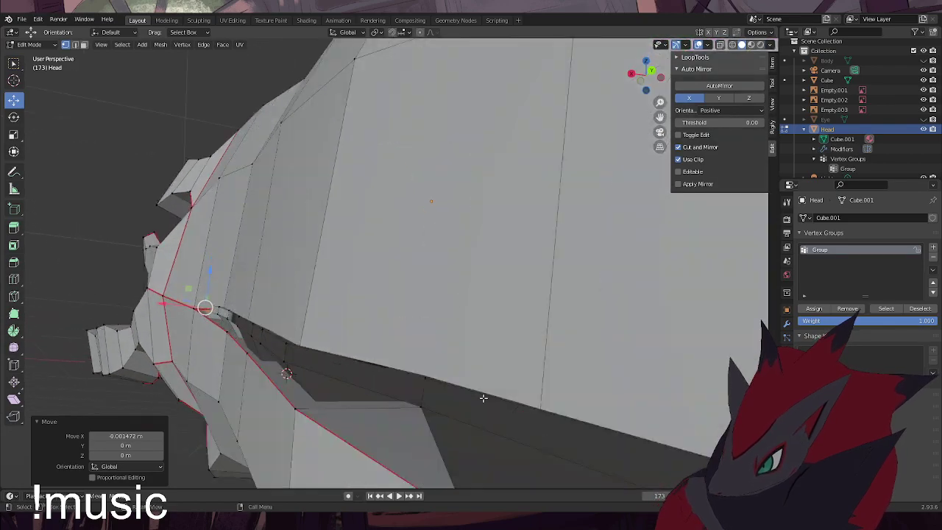
pyautogui.scroll(-3, 493, 398)
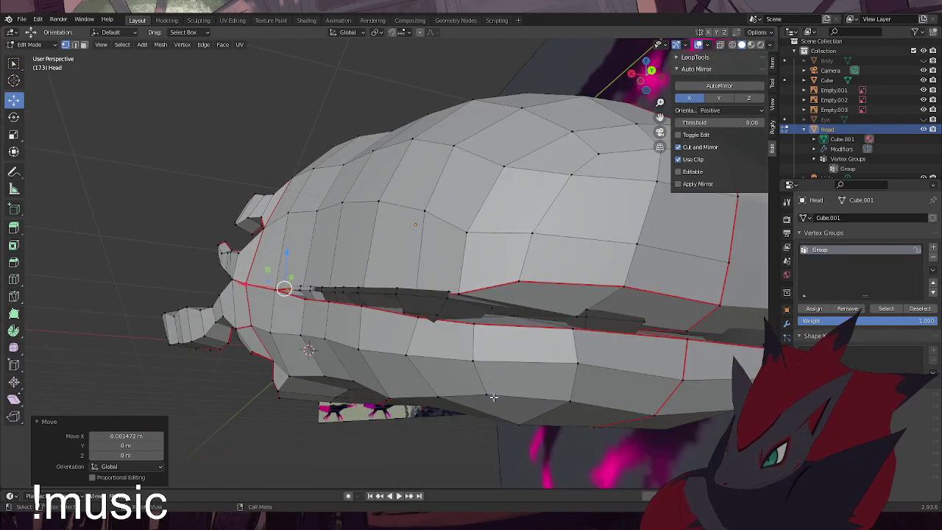
pyautogui.click(720, 45)
pyautogui.moveTo(492, 302); pyautogui.dragTo(546, 256, button='middle')
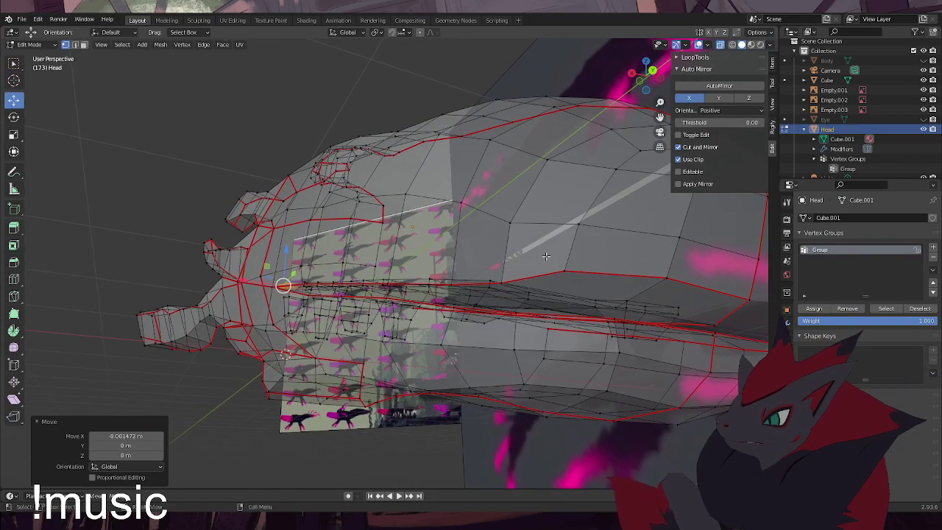
pyautogui.click(720, 44)
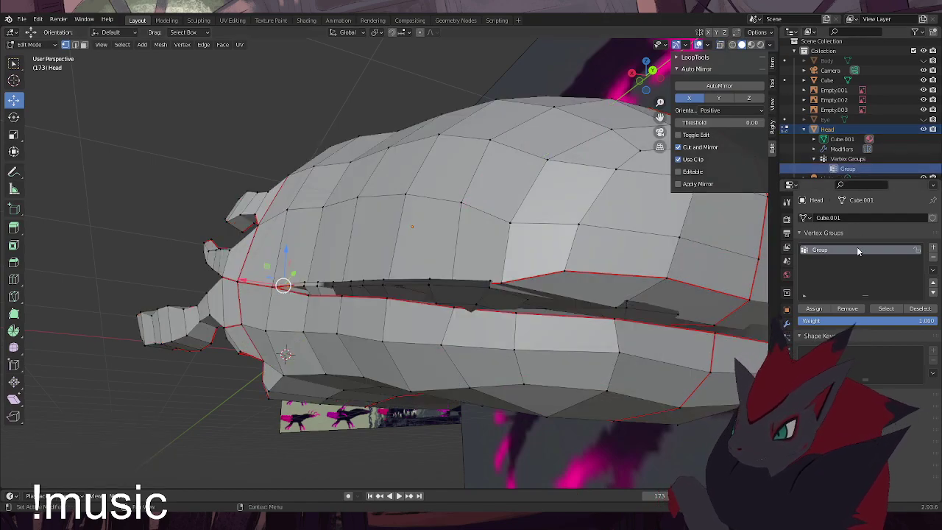
# Select the lower jaw through the vertex group "Group" and hide it to expose the upper teeth
pyautogui.click(885, 308)
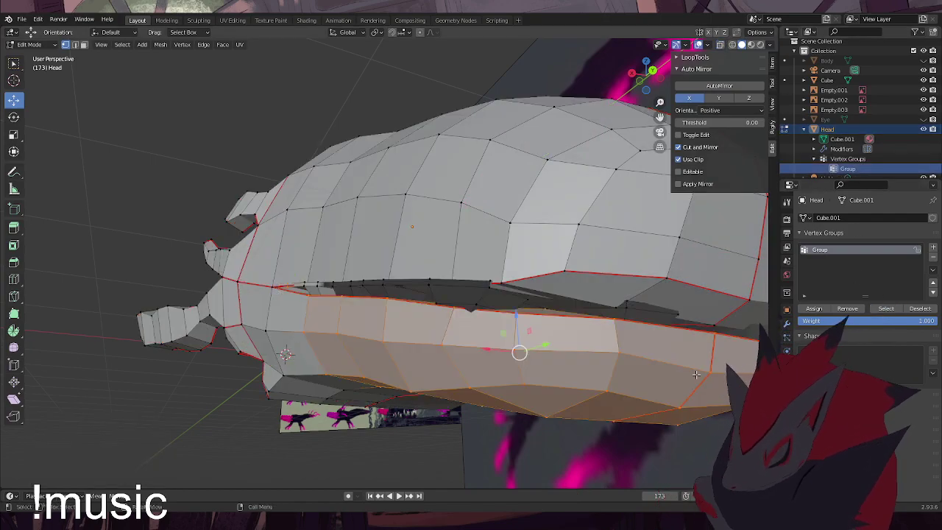
pyautogui.press('h')
pyautogui.moveTo(583, 423); pyautogui.dragTo(455, 312, button='middle')
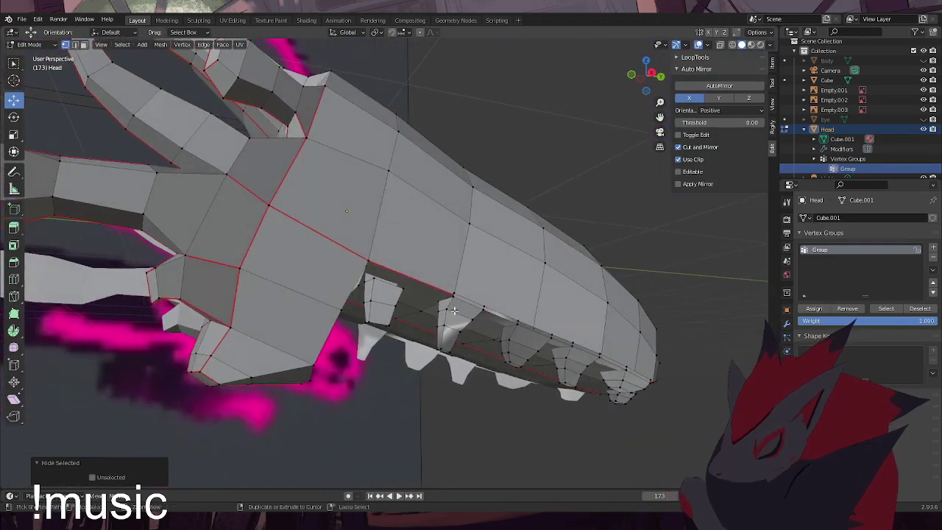
pyautogui.hotkey('ctrl', 'z')
pyautogui.click(491, 443)
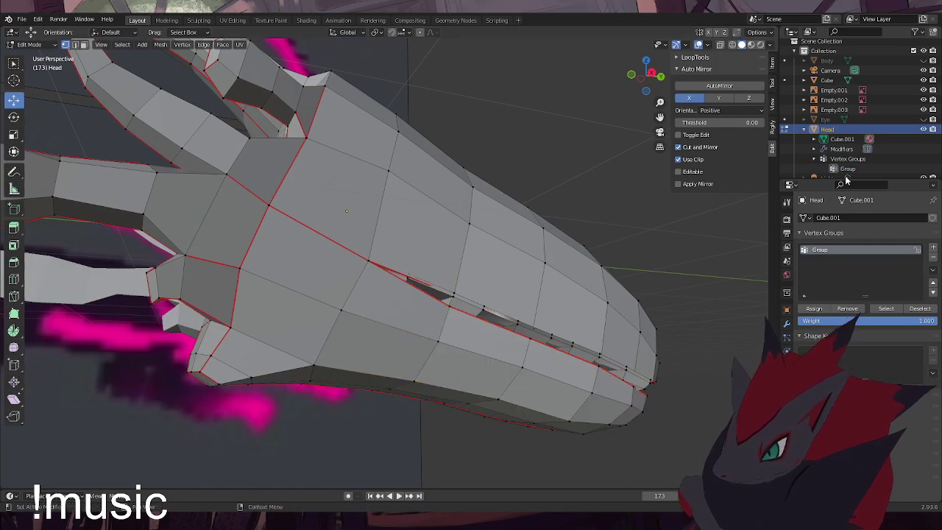
pyautogui.click(880, 308)
pyautogui.press('h')
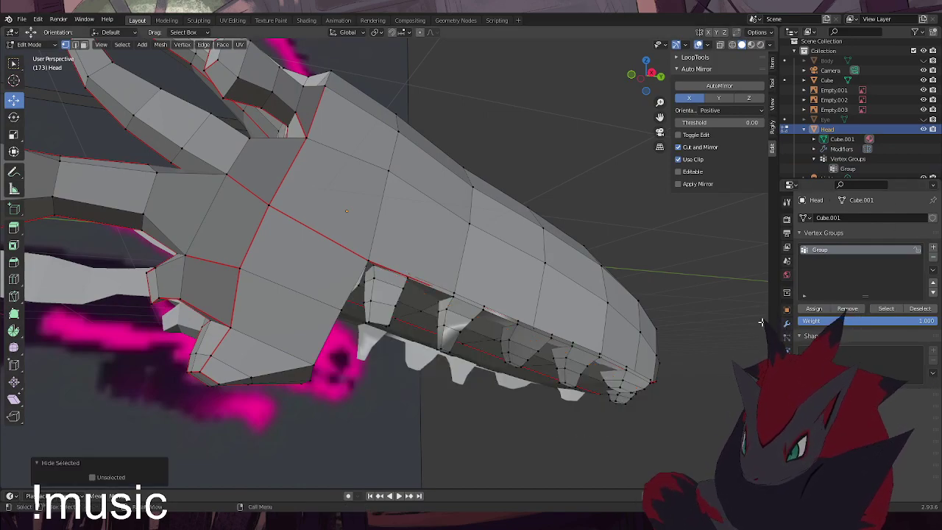
# From below in X-ray, select the inner-side vertices of the rearmost tooth and move them about -0.0297 m along X
pyautogui.moveTo(450, 395); pyautogui.dragTo(444, 258, button='middle')
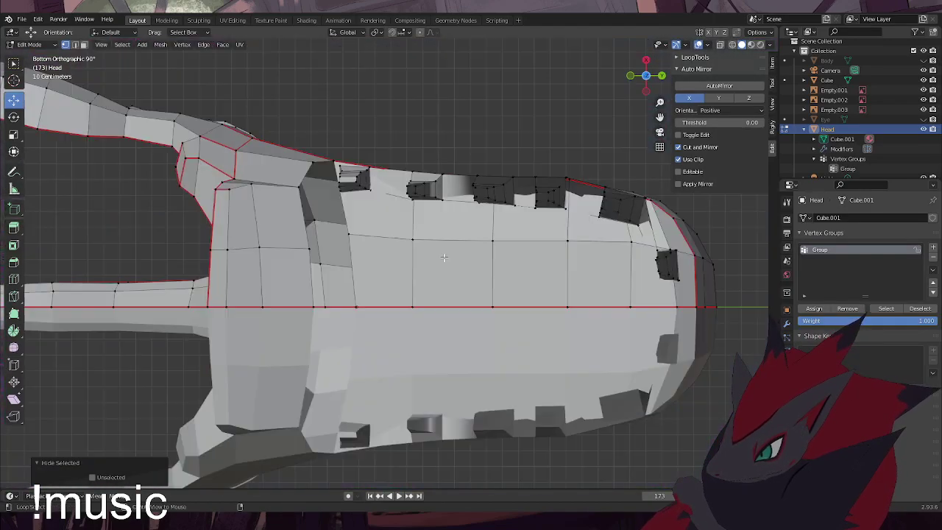
pyautogui.keyDown('alt'); pyautogui.moveTo(499, 241); pyautogui.dragTo(522, 246, button='middle'); pyautogui.keyUp('alt')
pyautogui.scroll(5, 433, 162)
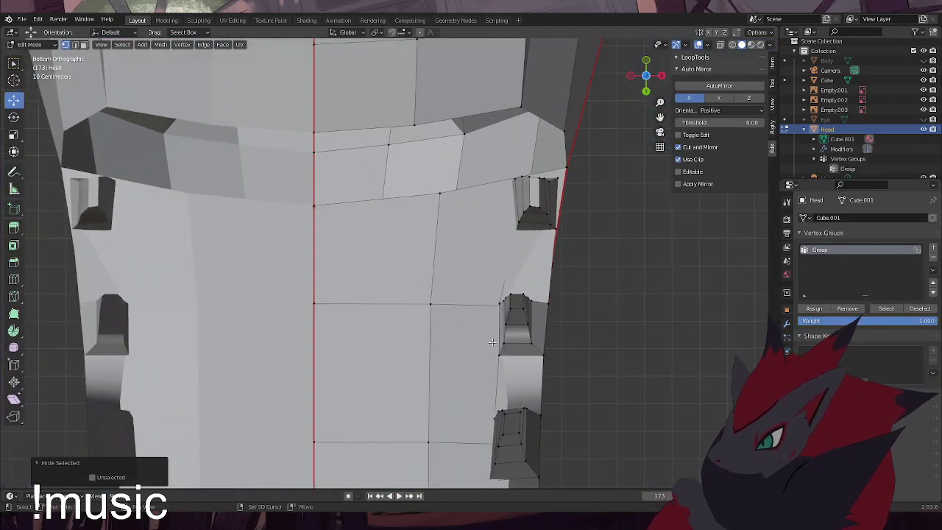
pyautogui.scroll(-4, 433, 162)
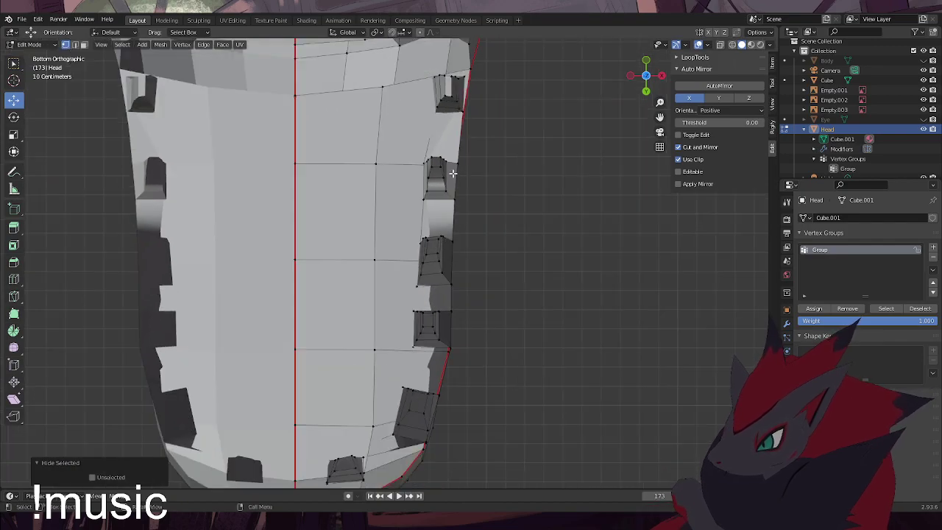
pyautogui.scroll(3, 445, 219)
pyautogui.scroll(-3, 445, 218)
pyautogui.scroll(4, 435, 303)
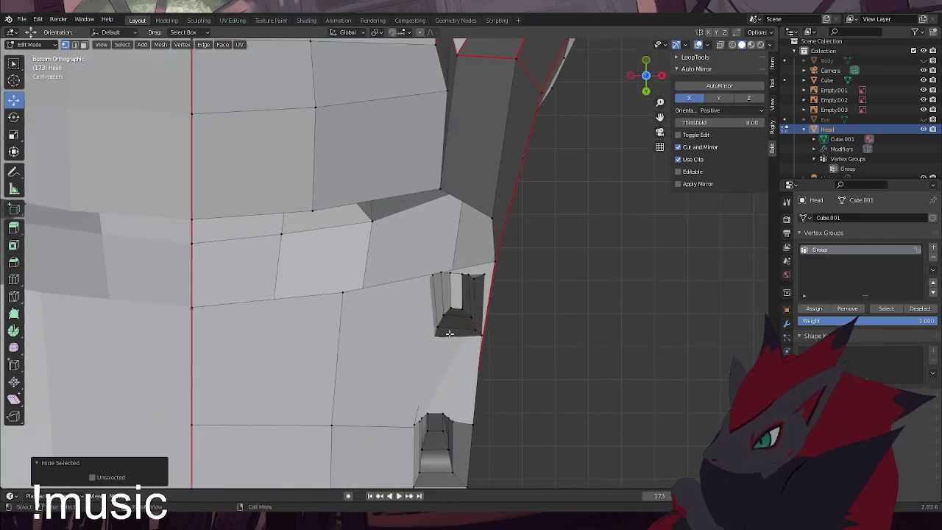
pyautogui.click(719, 46)
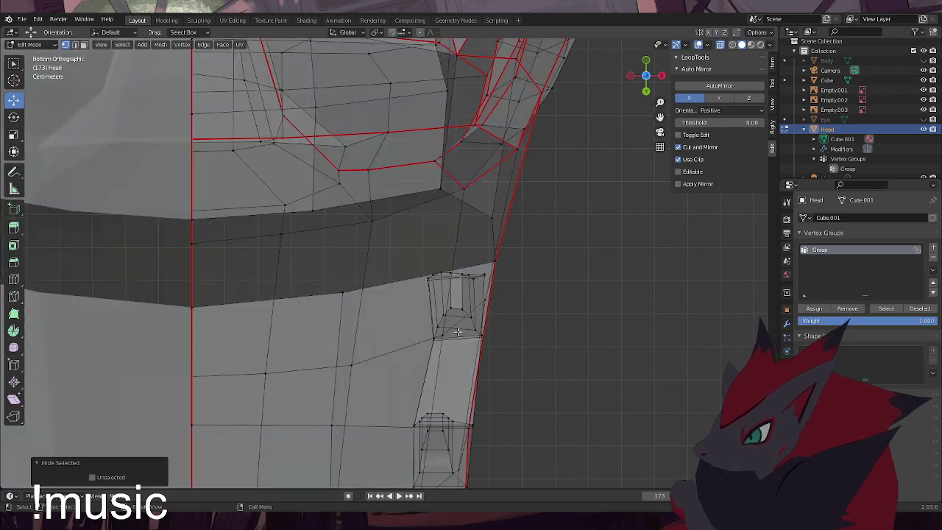
pyautogui.moveTo(453, 347); pyautogui.dragTo(412, 248)
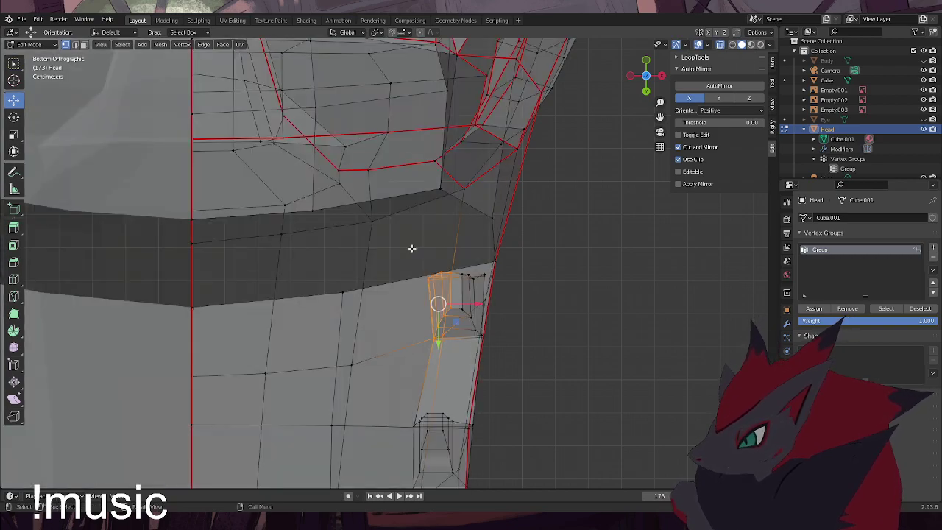
pyautogui.moveTo(471, 347); pyautogui.dragTo(464, 272, button='middle')
pyautogui.keyDown('alt'); pyautogui.scroll(1, 464, 271); pyautogui.keyUp('alt')
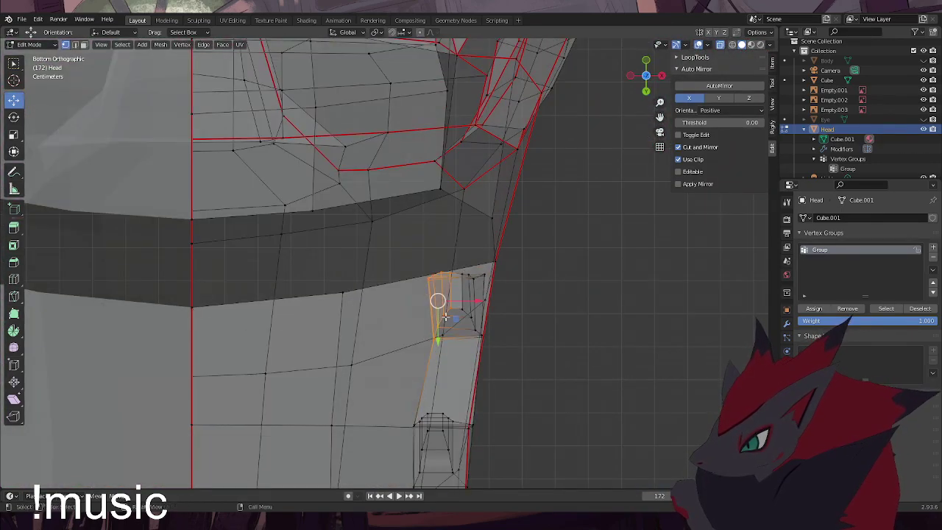
pyautogui.press('g')
pyautogui.press('x')
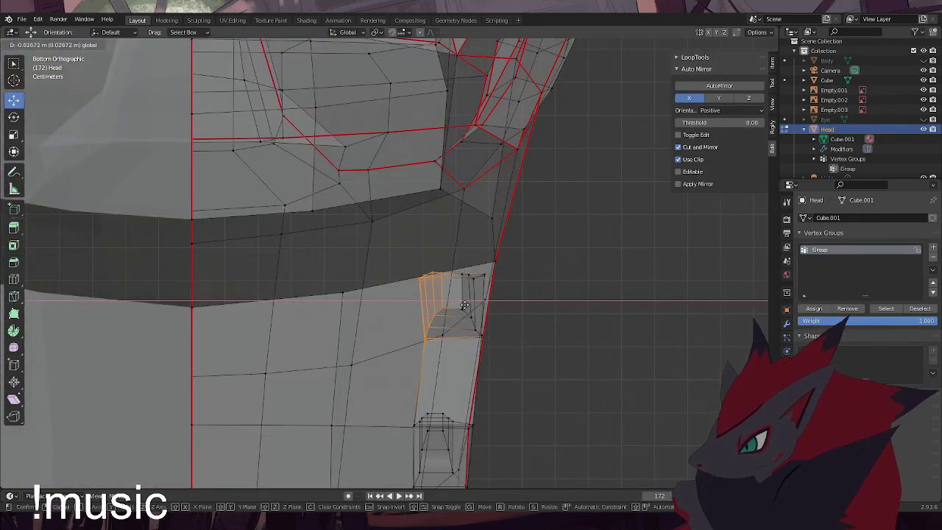
pyautogui.click(464, 306)
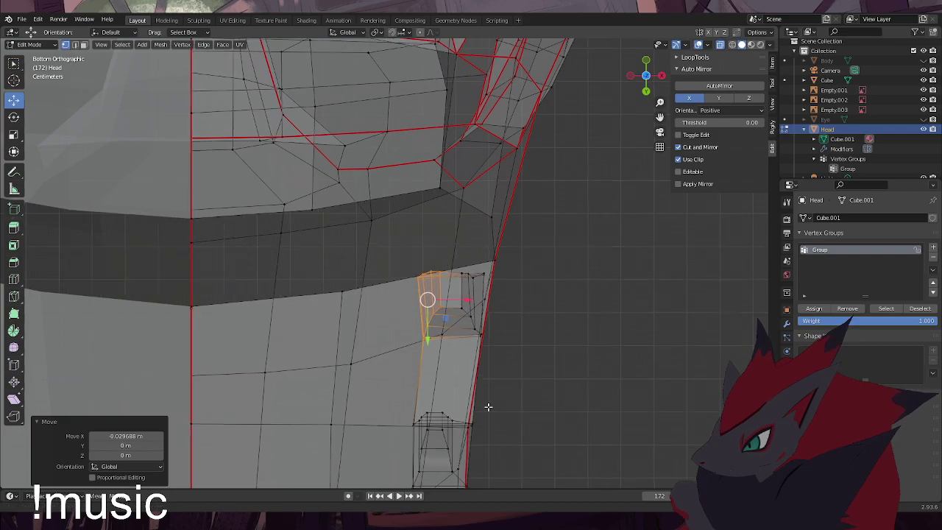
# Select the inner-side vertices of the second tooth from the rear, shift them inward along X, and deselect them
pyautogui.keyDown('shift'); pyautogui.moveTo(489, 410); pyautogui.dragTo(511, 275, button='middle'); pyautogui.keyUp('shift')
pyautogui.moveTo(414, 238); pyautogui.dragTo(460, 326)
pyautogui.moveTo(475, 281)
pyautogui.mouseDown()
pyautogui.moveTo(451, 281)
pyautogui.moveTo(465, 281)
pyautogui.mouseUp()
pyautogui.click(591, 350)
# Select the inner-side vertices of the third tooth from the rear and move them about -0.0163 m along X
pyautogui.keyDown('shift'); pyautogui.moveTo(522, 387); pyautogui.dragTo(528, 273, button='middle'); pyautogui.keyUp('shift')
pyautogui.moveTo(418, 260); pyautogui.dragTo(457, 365)
pyautogui.press('g')
pyautogui.press('x')
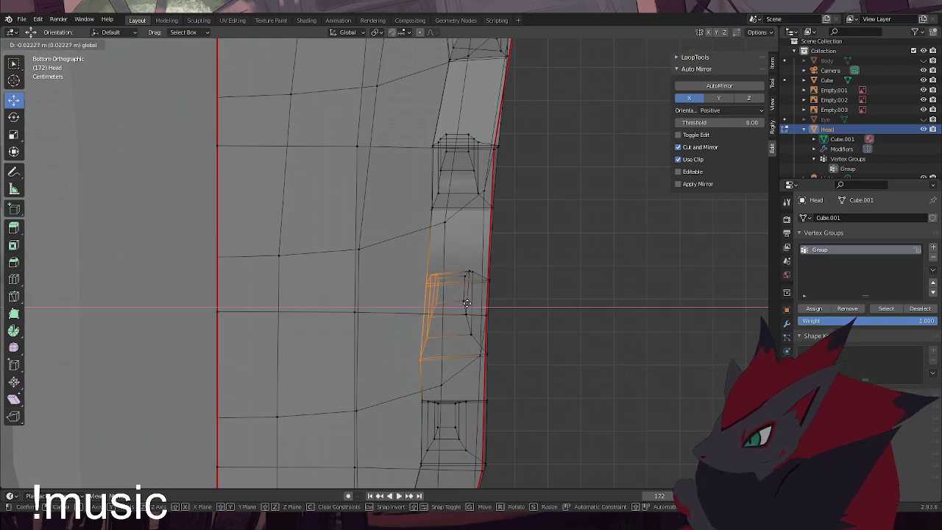
pyautogui.click(469, 303)
pyautogui.scroll(-5, 479, 309)
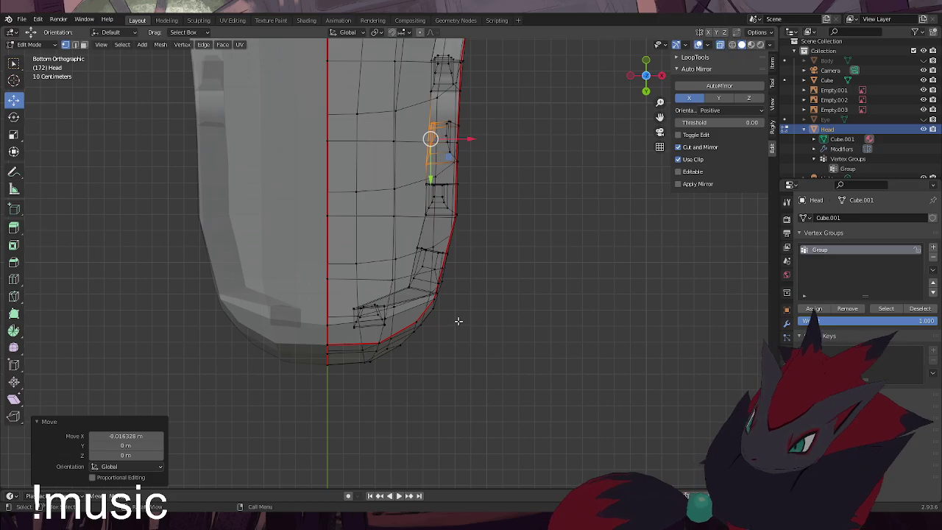
pyautogui.moveTo(456, 321); pyautogui.dragTo(371, 302, button='middle')
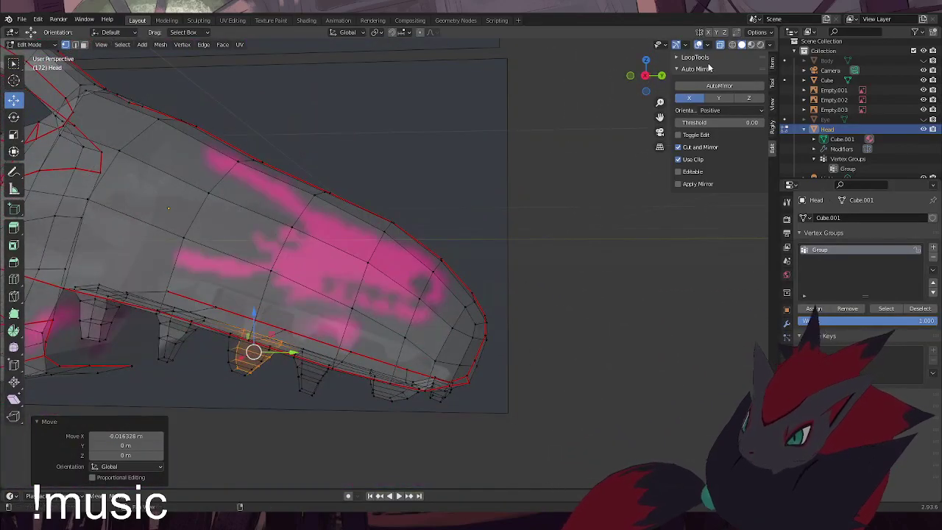
# From the right side in X-ray, add the second tooth from the front to the selection and move the selected teeth about -0.005 m along Z
pyautogui.click(720, 45)
pyautogui.moveTo(422, 326); pyautogui.dragTo(414, 395, button='middle')
pyautogui.moveTo(497, 418); pyautogui.dragTo(518, 265, button='middle')
pyautogui.scroll(6, 391, 317)
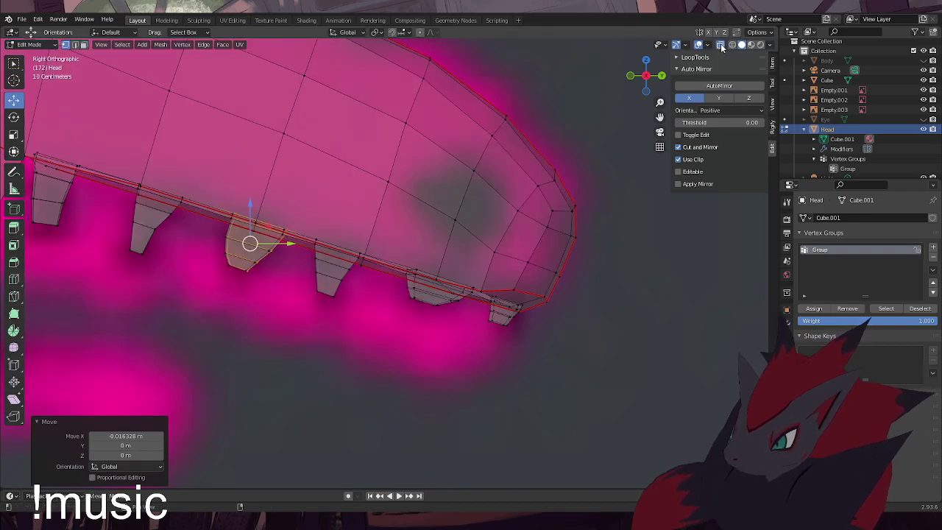
pyautogui.moveTo(415, 240); pyautogui.dragTo(475, 386)
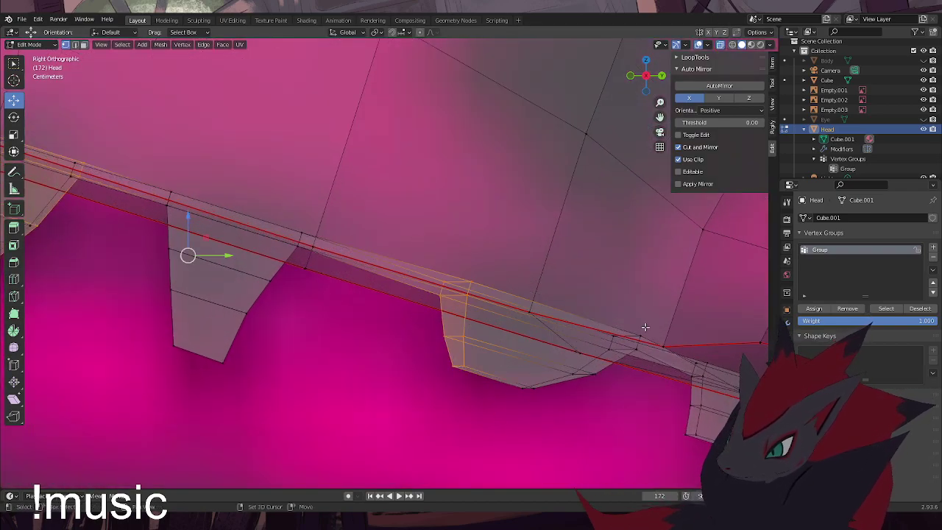
pyautogui.keyDown('shift'); pyautogui.moveTo(668, 318); pyautogui.dragTo(576, 376); pyautogui.keyUp('shift')
pyautogui.keyDown('ctrl'); pyautogui.click(670, 355); pyautogui.keyUp('ctrl')
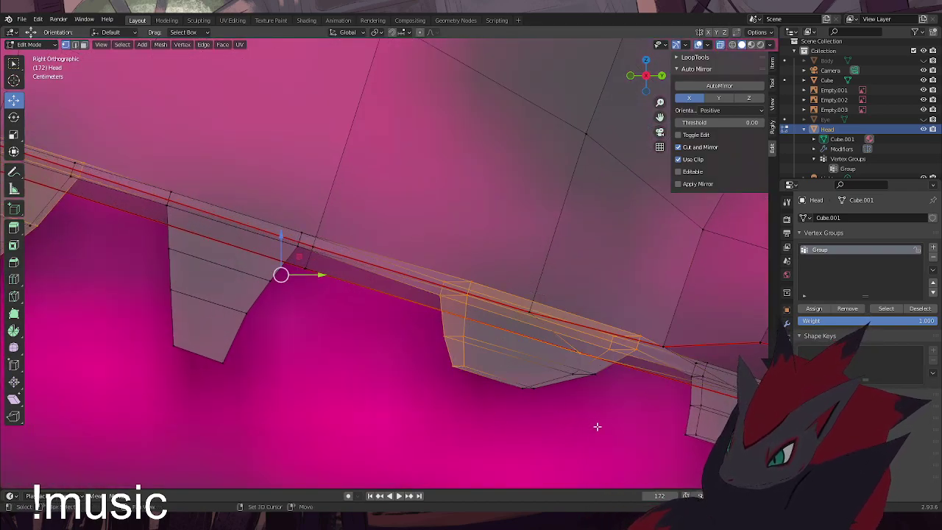
pyautogui.keyDown('ctrl'); pyautogui.click(494, 379); pyautogui.keyUp('ctrl')
pyautogui.keyDown('ctrl'); pyautogui.click(597, 382); pyautogui.keyUp('ctrl')
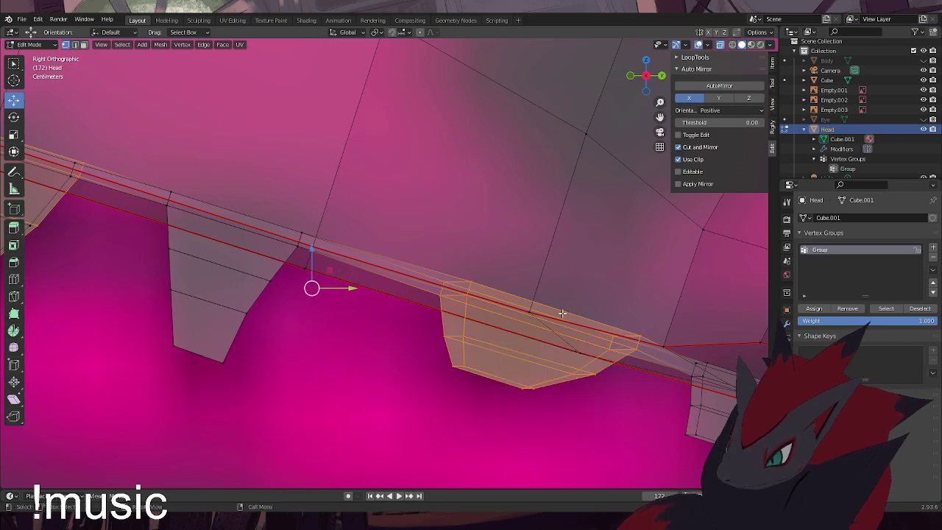
pyautogui.moveTo(315, 251); pyautogui.dragTo(312, 256)
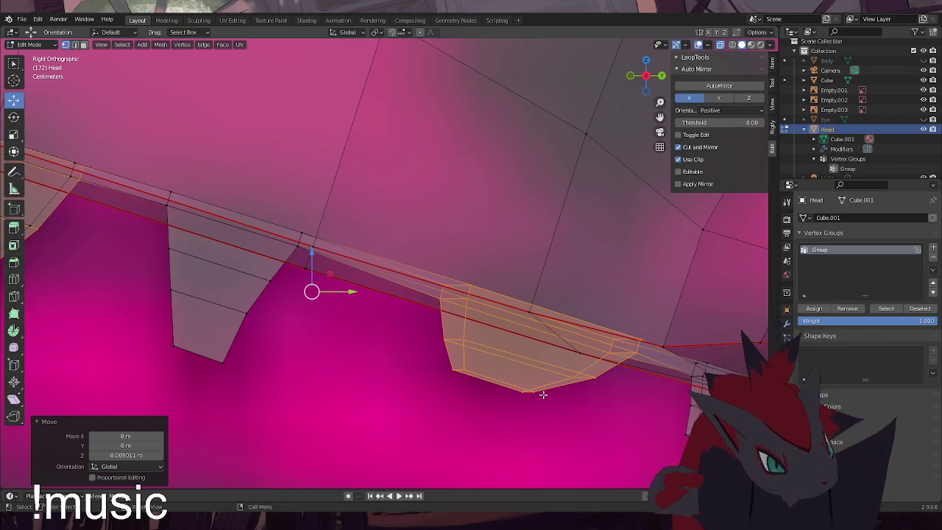
# Examine the lowered teeth and the strip's fit from below without X-ray, and clear the selection
pyautogui.click(719, 45)
pyautogui.scroll(-2, 467, 317)
pyautogui.moveTo(466, 317); pyautogui.dragTo(382, 308, button='middle')
pyautogui.moveTo(375, 317); pyautogui.dragTo(329, 168, button='middle')
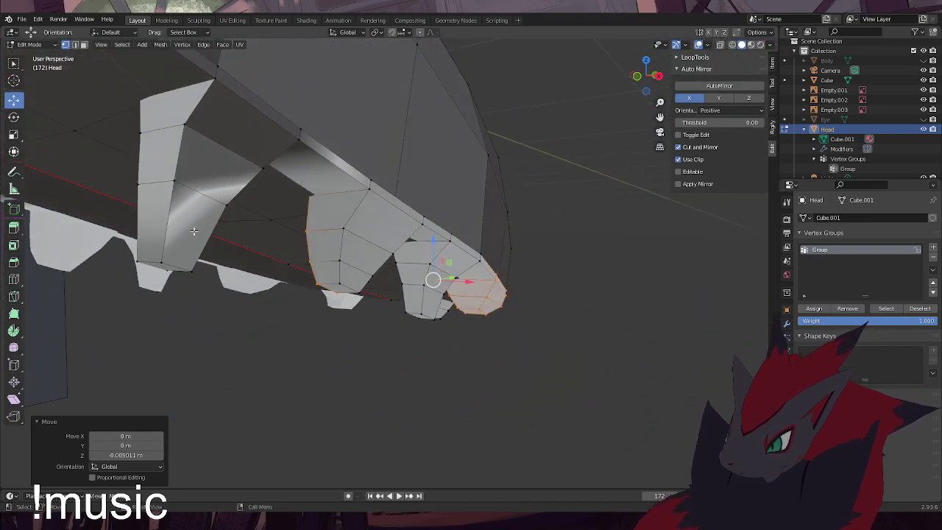
pyautogui.moveTo(373, 269); pyautogui.dragTo(466, 205, button='middle')
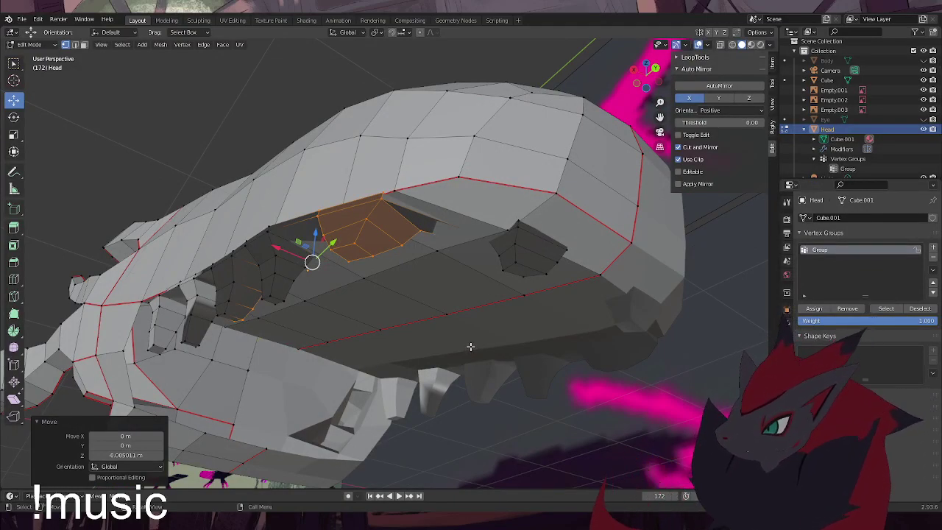
pyautogui.moveTo(475, 354); pyautogui.dragTo(435, 341, button='middle')
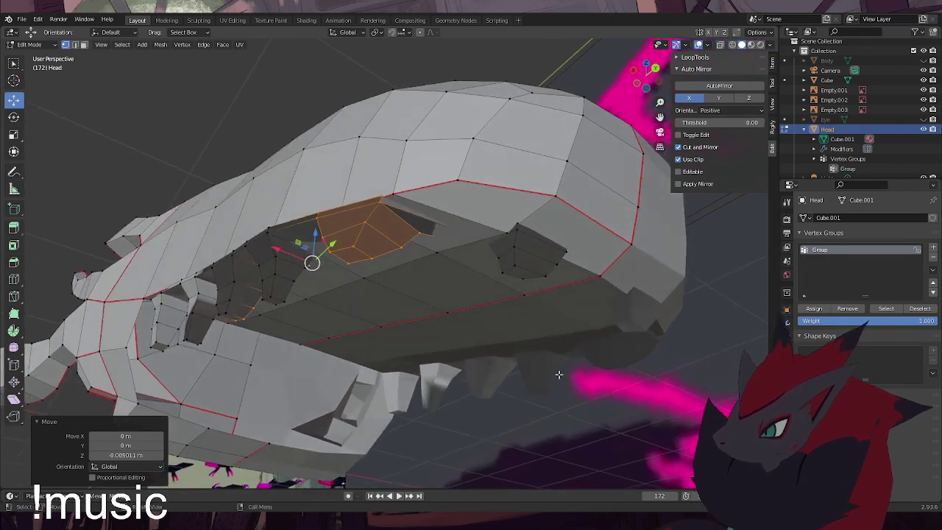
pyautogui.click(596, 439)
# Select the vertices along the tooth strip's outer edge up to the front and extrude them about -0.0154 m along X
pyautogui.keyDown('alt'); pyautogui.moveTo(381, 207); pyautogui.dragTo(449, 134, button='middle'); pyautogui.keyUp('alt')
pyautogui.keyDown('shift'); pyautogui.moveTo(490, 222); pyautogui.dragTo(400, 401, button='middle'); pyautogui.keyUp('shift')
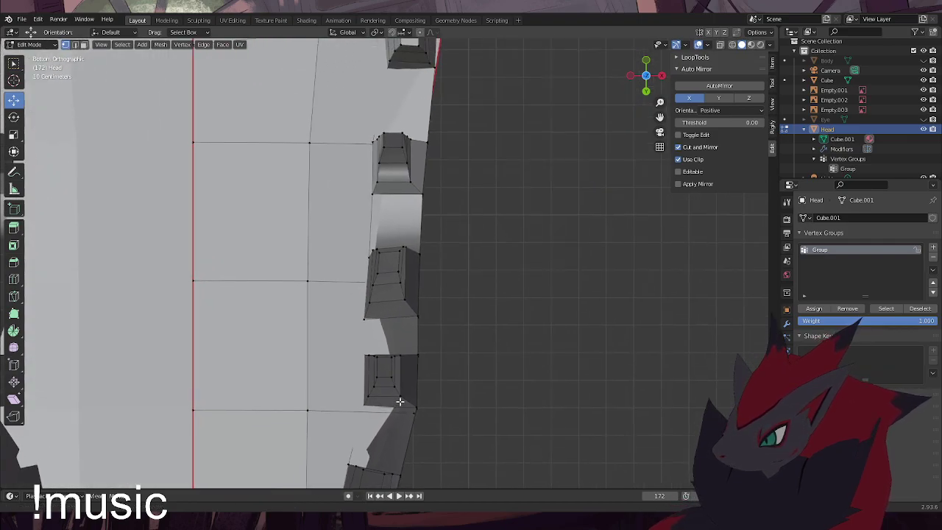
pyautogui.keyDown('shift'); pyautogui.click(419, 192); pyautogui.keyUp('shift')
pyautogui.keyDown('shift'); pyautogui.moveTo(483, 192); pyautogui.dragTo(445, 403, button='middle'); pyautogui.keyUp('shift')
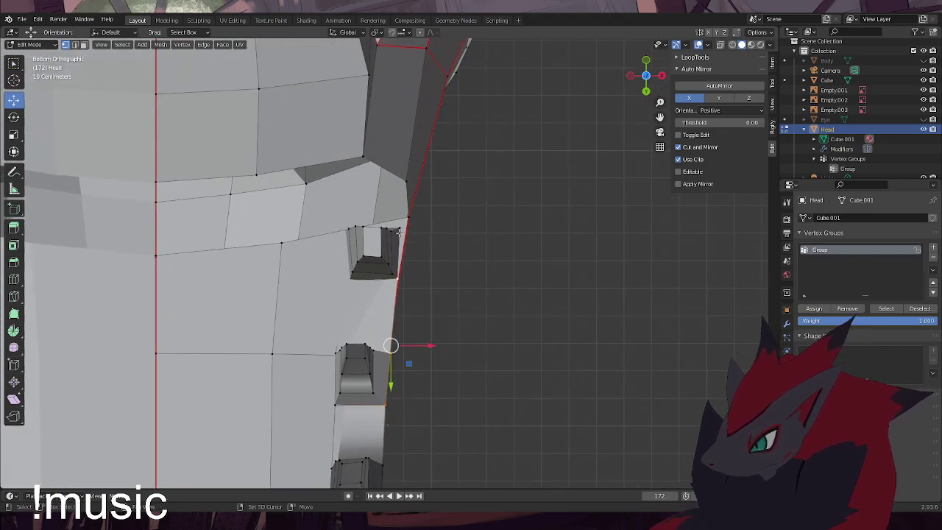
pyautogui.click(720, 44)
pyautogui.keyDown('shift'); pyautogui.moveTo(431, 381); pyautogui.dragTo(451, 141, button='middle'); pyautogui.keyUp('shift')
pyautogui.moveTo(438, 246); pyautogui.dragTo(404, 339, button='middle')
pyautogui.keyDown('shift'); pyautogui.click(384, 199); pyautogui.keyUp('shift')
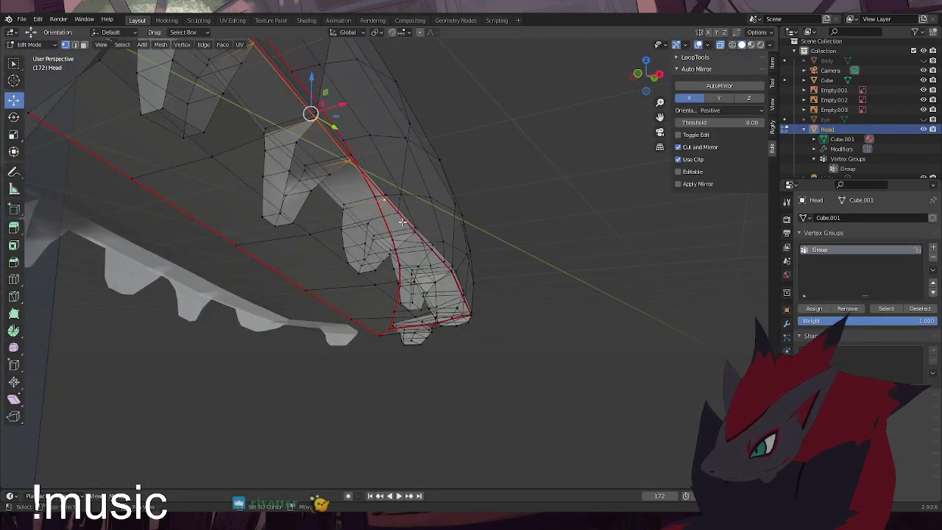
pyautogui.keyDown('shift'); pyautogui.click(412, 235); pyautogui.keyUp('shift')
pyautogui.moveTo(412, 236); pyautogui.dragTo(346, 221, button='middle')
pyautogui.keyDown('shift'); pyautogui.click(457, 253); pyautogui.keyUp('shift')
pyautogui.keyDown('shift'); pyautogui.click(492, 275); pyautogui.keyUp('shift')
pyautogui.moveTo(492, 274); pyautogui.dragTo(414, 304, button='middle')
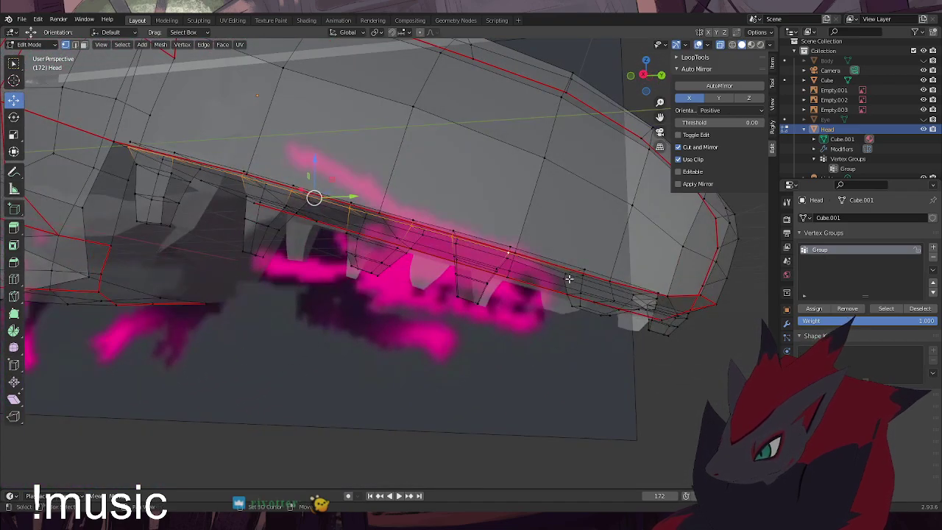
pyautogui.keyDown('shift'); pyautogui.click(583, 277); pyautogui.keyUp('shift')
pyautogui.moveTo(636, 301); pyautogui.dragTo(659, 311, button='middle')
pyautogui.keyDown('alt'); pyautogui.moveTo(508, 260); pyautogui.dragTo(458, 160, button='middle'); pyautogui.keyUp('alt')
pyautogui.scroll(-2, 507, 235)
pyautogui.press('g')
pyautogui.press('x')
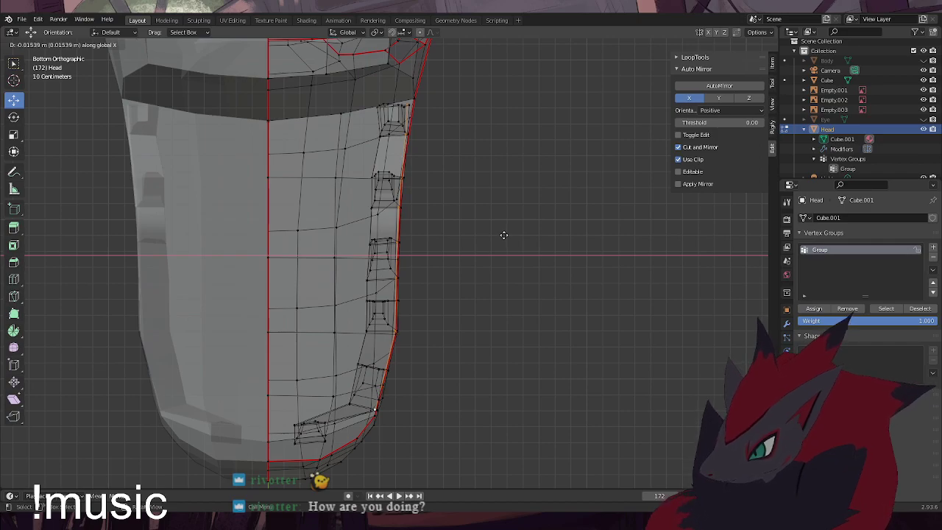
pyautogui.click(504, 235)
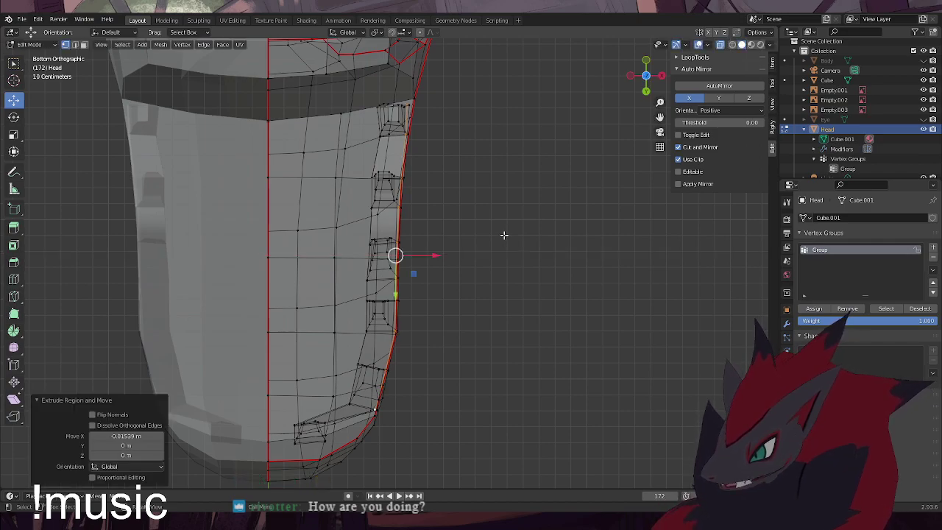
# Select the outer-edge vertices beside the second tooth from the front and shift them slightly inward along X
pyautogui.scroll(4, 429, 363)
pyautogui.keyDown('shift'); pyautogui.moveTo(429, 364); pyautogui.dragTo(427, 143, button='middle'); pyautogui.keyUp('shift')
pyautogui.scroll(3, 416, 229)
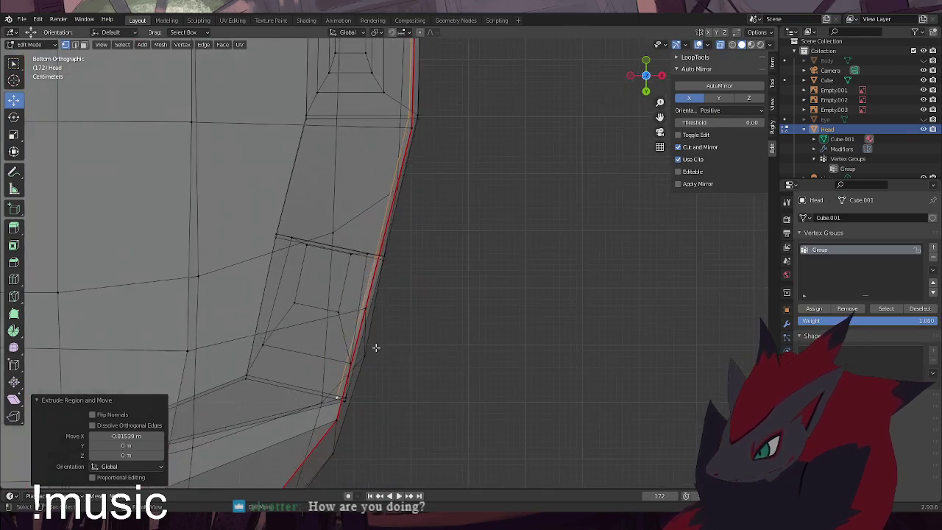
pyautogui.click(351, 361)
pyautogui.keyDown('shift'); pyautogui.click(375, 259); pyautogui.keyUp('shift')
pyautogui.keyDown('shift'); pyautogui.click(348, 274); pyautogui.keyUp('shift')
pyautogui.moveTo(391, 296); pyautogui.dragTo(385, 296)
pyautogui.click(439, 326)
# Select the outer vertices of the second tooth from the front and move them about -0.0055 m along X
pyautogui.moveTo(439, 325); pyautogui.dragTo(345, 424, button='middle')
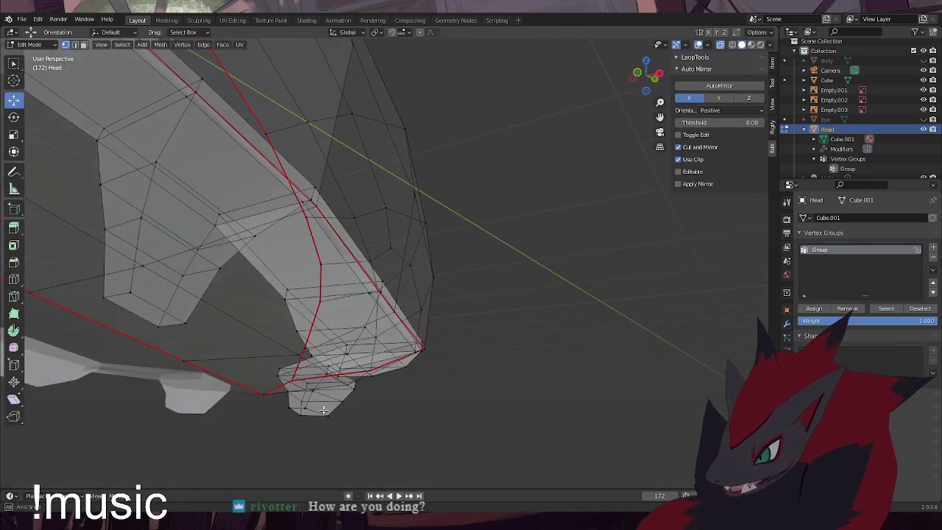
pyautogui.keyDown('alt'); pyautogui.click(374, 369); pyautogui.keyUp('alt')
pyautogui.keyDown('alt'); pyautogui.keyDown('shift'); pyautogui.click(385, 373); pyautogui.keyUp('shift'); pyautogui.keyUp('alt')
pyautogui.moveTo(443, 281); pyautogui.dragTo(461, 250, button='middle')
pyautogui.click(487, 328)
pyautogui.click(388, 399)
pyautogui.keyDown('shift'); pyautogui.click(363, 319); pyautogui.keyUp('shift')
pyautogui.moveTo(413, 351); pyautogui.dragTo(409, 351)
pyautogui.moveTo(409, 350); pyautogui.dragTo(377, 312, button='middle')
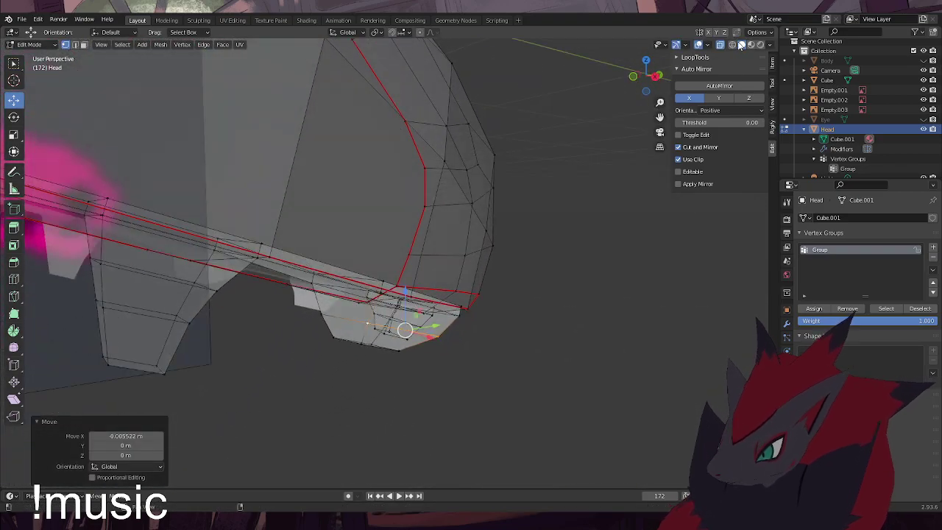
# Try to reposition the outer corner vertex of the second tooth from the front, and undo the change
pyautogui.click(521, 280)
pyautogui.scroll(1, 493, 280)
pyautogui.click(719, 46)
pyautogui.moveTo(452, 291); pyautogui.dragTo(471, 245, button='middle')
pyautogui.click(380, 297)
pyautogui.moveTo(410, 285); pyautogui.dragTo(373, 297)
pyautogui.hotkey('ctrl', 'z')
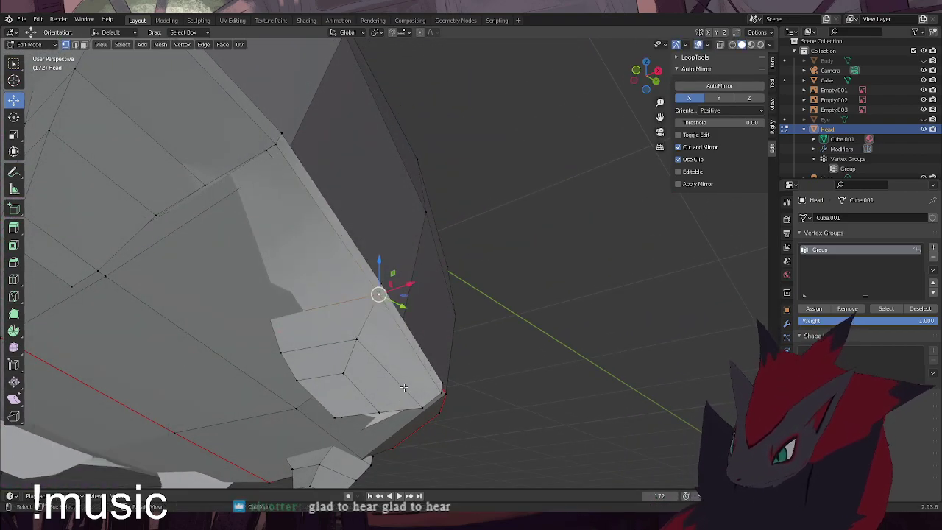
pyautogui.moveTo(429, 306); pyautogui.dragTo(339, 280, button='middle')
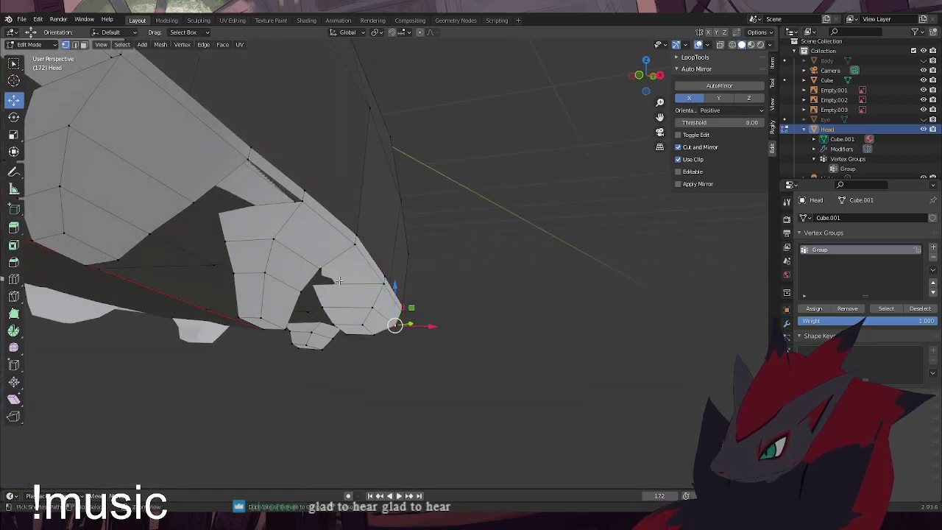
pyautogui.hotkey('ctrl', 'z')
# Select the tooth strip's outer edge loop and shift it inward along X to sit inside the upper jaw
pyautogui.moveTo(375, 236); pyautogui.dragTo(402, 196, button='middle')
pyautogui.keyDown('alt'); pyautogui.click(404, 198); pyautogui.keyUp('alt')
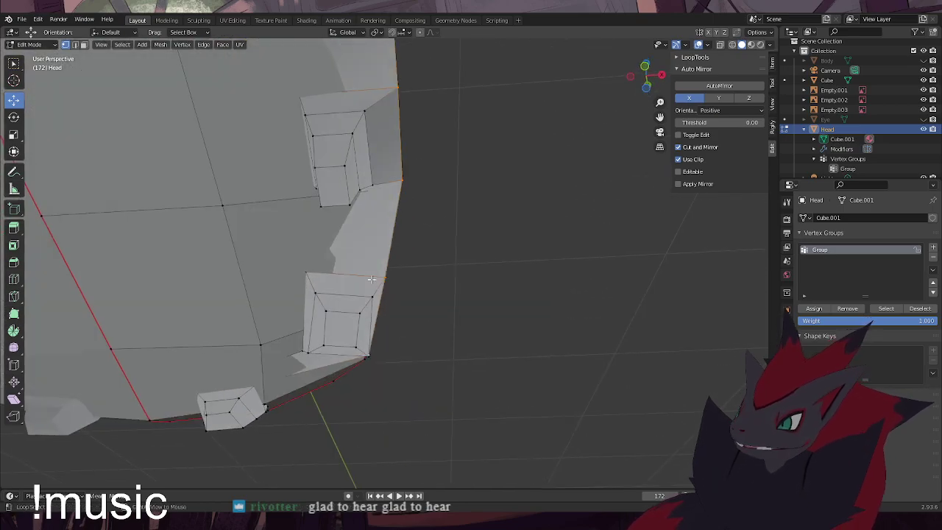
pyautogui.moveTo(424, 267); pyautogui.dragTo(385, 139, button='middle')
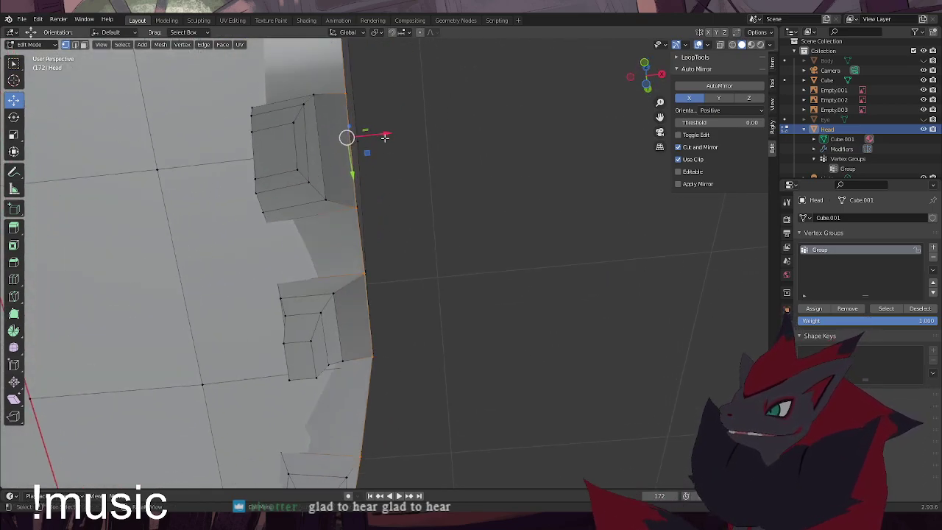
pyautogui.moveTo(383, 133); pyautogui.dragTo(361, 138)
pyautogui.moveTo(360, 139); pyautogui.dragTo(346, 237, button='middle')
pyautogui.moveTo(332, 236); pyautogui.dragTo(345, 235)
pyautogui.hotkey('ctrl', 'z')
pyautogui.hotkey('ctrl', 'shift', 'z')
pyautogui.moveTo(404, 260); pyautogui.dragTo(377, 293, button='middle')
pyautogui.click(721, 46)
pyautogui.moveTo(458, 219); pyautogui.dragTo(374, 228, button='middle')
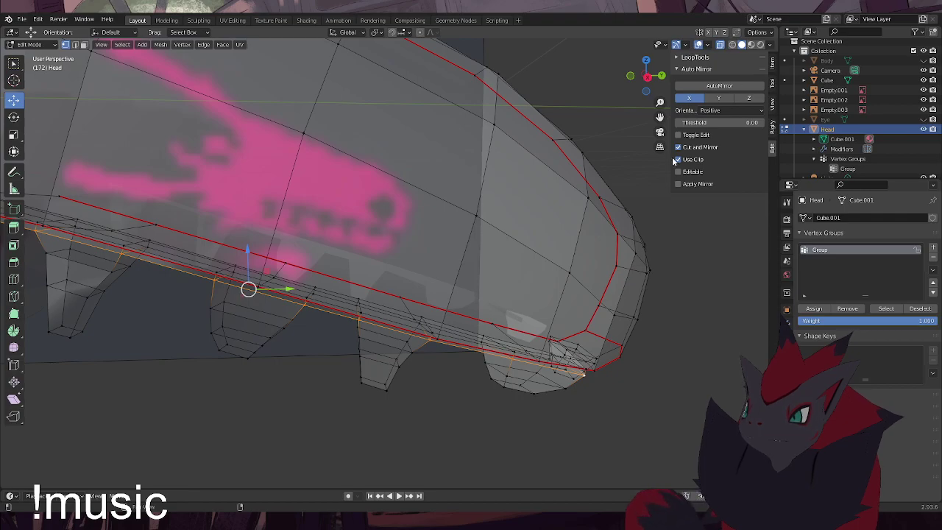
# Reveal the hidden lower jaw geometry and deselect it
pyautogui.click(678, 159)
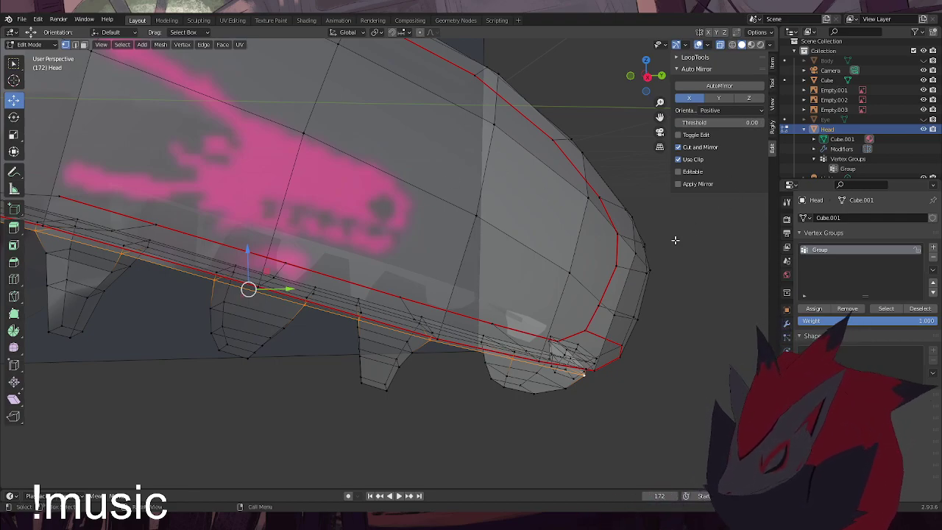
pyautogui.hotkey('ctrl', 'h')
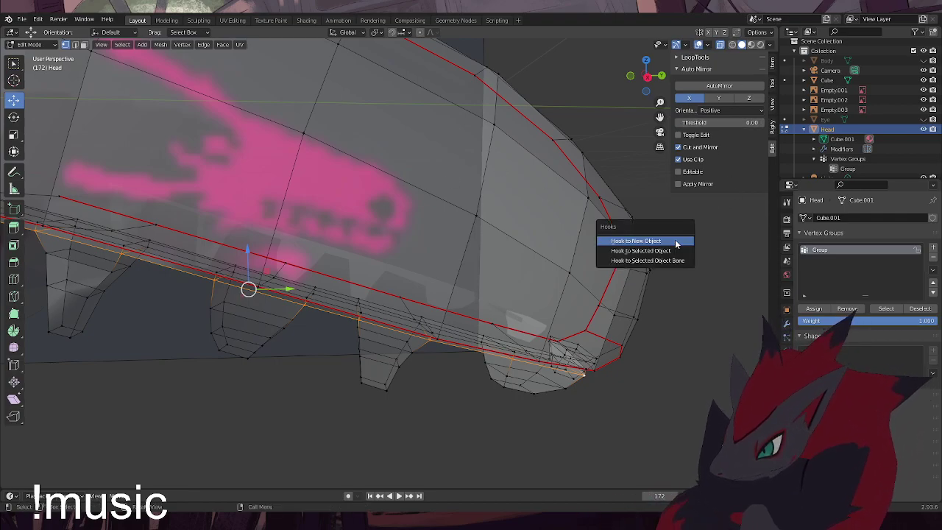
pyautogui.click(695, 340)
pyautogui.hotkey('ctrl', 'h')
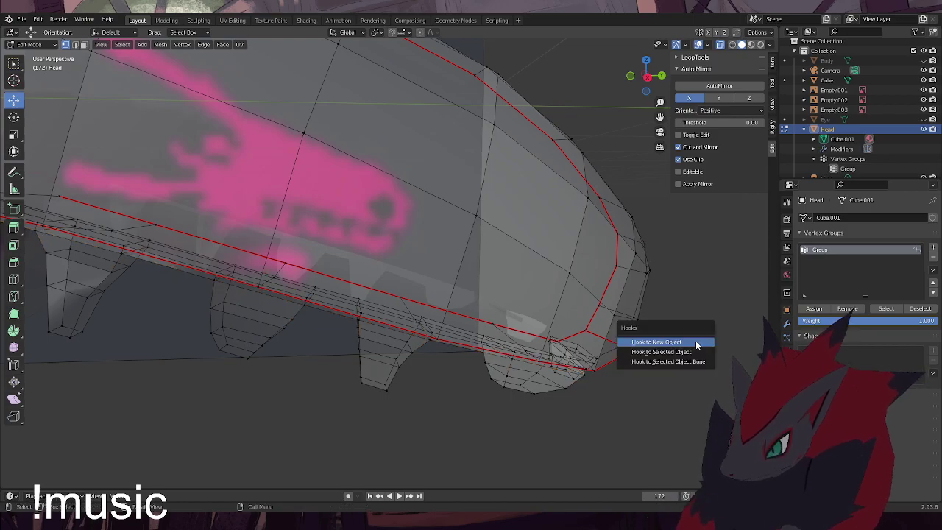
pyautogui.hotkey('alt', 'h')
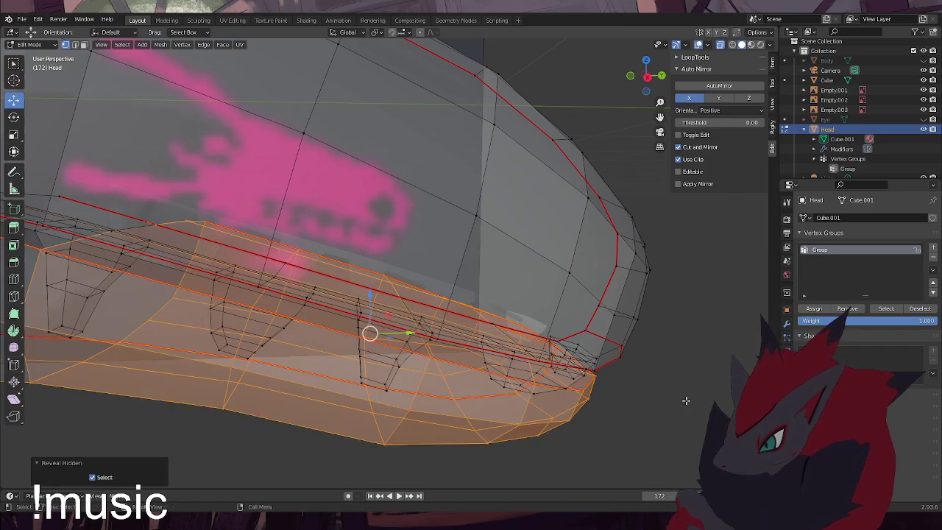
pyautogui.click(683, 402)
# Move two protruding strip vertices near the jaw's front inward along X, the second by about -0.0124 m
pyautogui.click(721, 45)
pyautogui.moveTo(482, 277); pyautogui.dragTo(480, 192, button='middle')
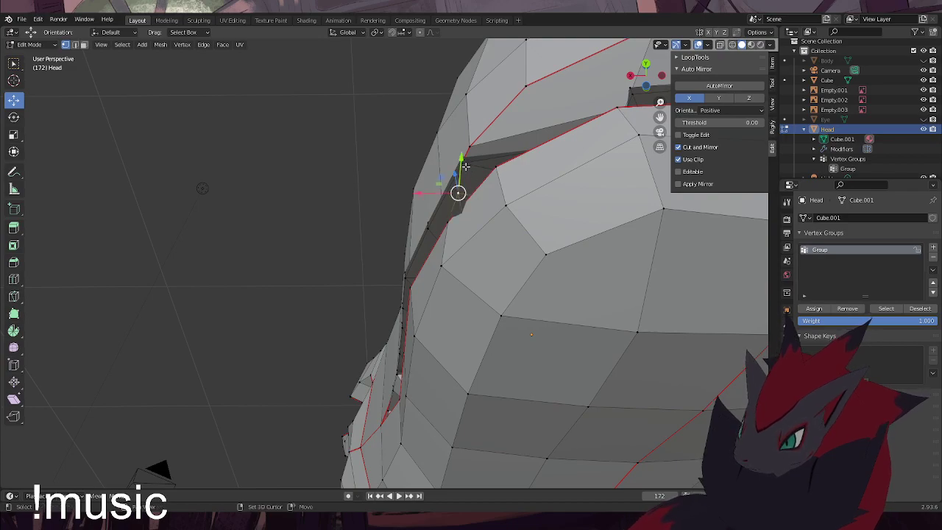
pyautogui.moveTo(429, 171); pyautogui.dragTo(444, 173)
pyautogui.click(424, 230)
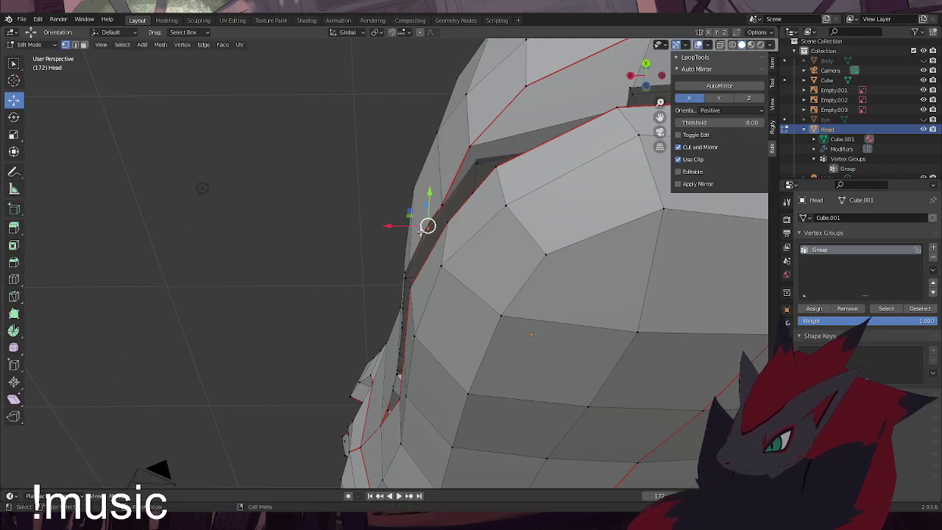
pyautogui.moveTo(388, 224); pyautogui.dragTo(394, 224)
pyautogui.moveTo(431, 225); pyautogui.dragTo(560, 184, button='middle')
pyautogui.click(720, 45)
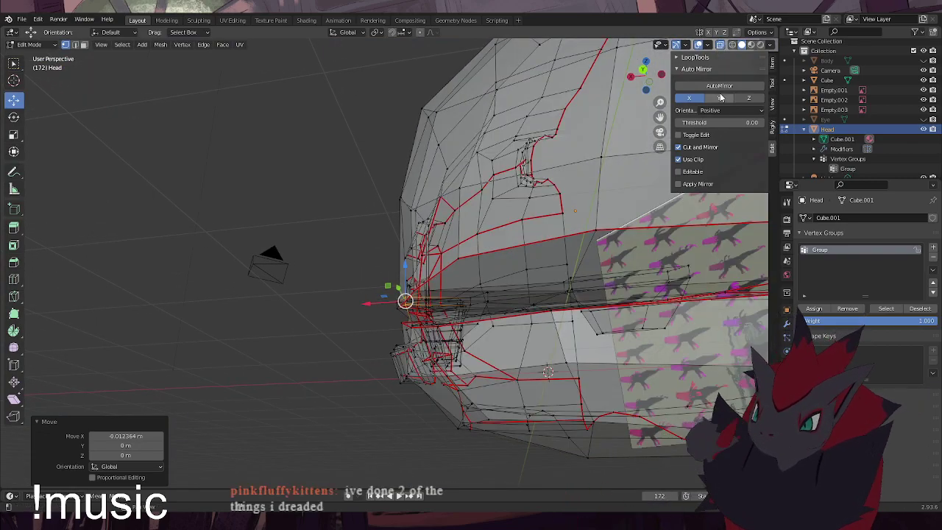
pyautogui.click(719, 46)
pyautogui.click(843, 169)
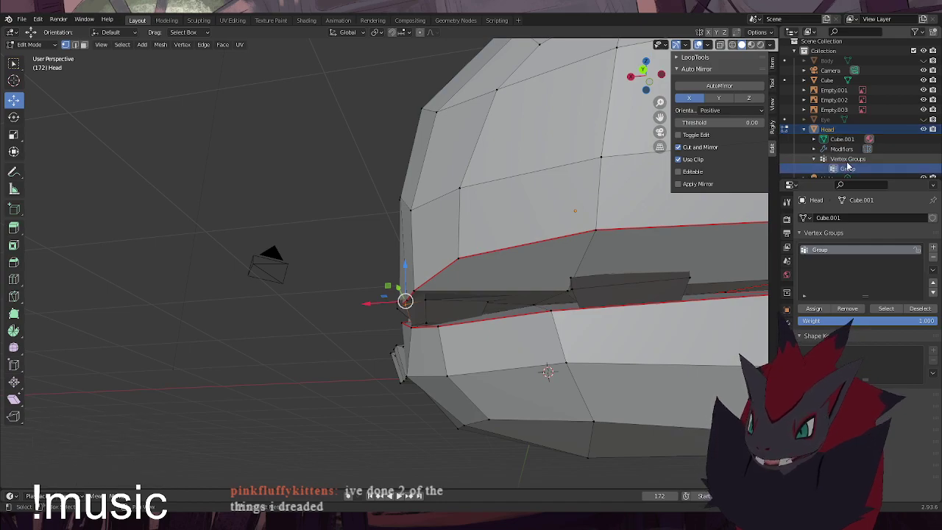
pyautogui.moveTo(495, 361); pyautogui.dragTo(607, 379, button='middle')
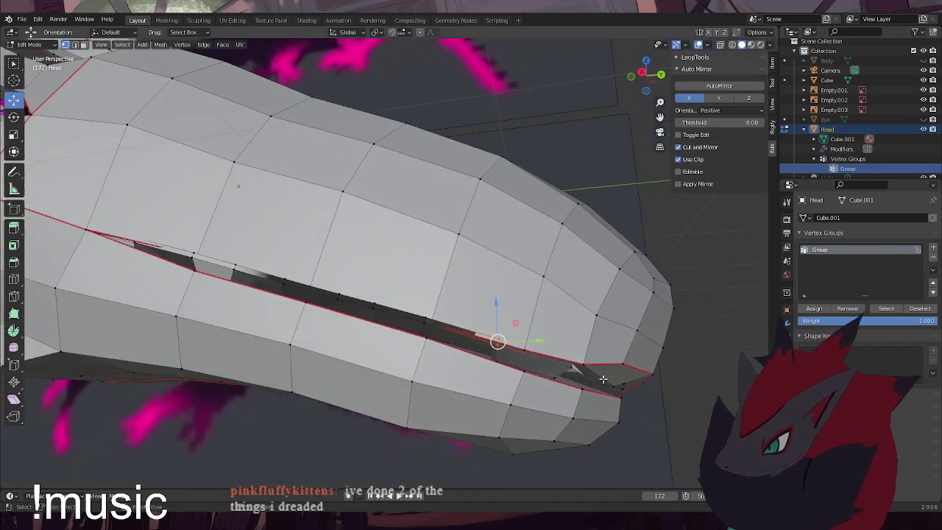
pyautogui.press('h')
pyautogui.hotkey('ctrl', 'z')
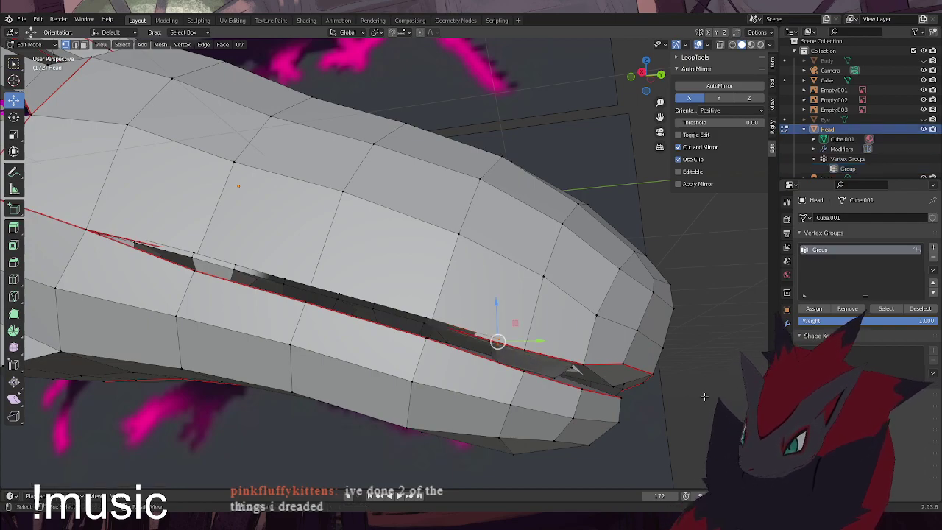
# Clear the selection, select the lower jaw through the vertex group "Group" and hide it
pyautogui.hotkey('alt', 'a')
pyautogui.click(886, 308)
pyautogui.press('h')
# Select the front side of the middle tooth on the upper jaw's tooth strip and lower it by about 0.008 m
pyautogui.moveTo(658, 347); pyautogui.dragTo(325, 270, button='middle')
pyautogui.moveTo(339, 333); pyautogui.dragTo(311, 325)
pyautogui.keyDown('shift'); pyautogui.moveTo(306, 360); pyautogui.dragTo(295, 344); pyautogui.keyUp('shift')
pyautogui.keyDown('shift'); pyautogui.moveTo(293, 396); pyautogui.dragTo(274, 366); pyautogui.keyUp('shift')
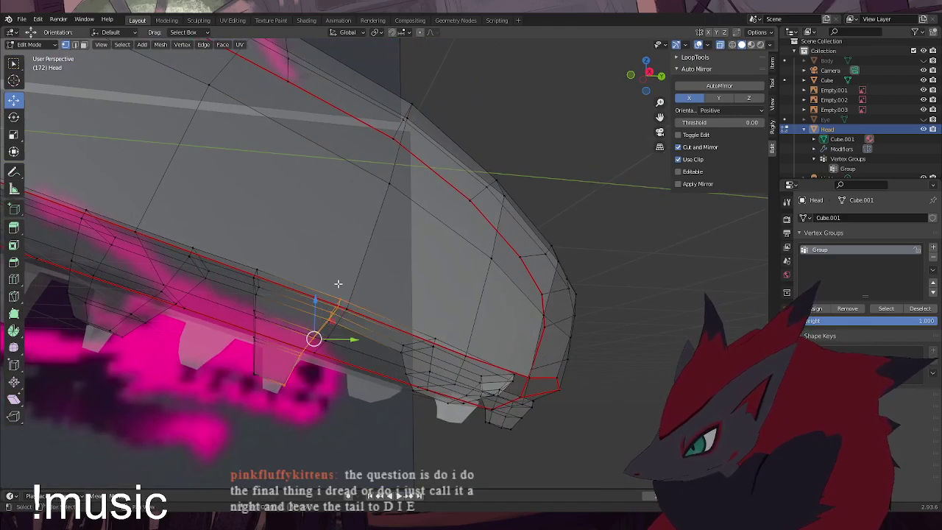
pyautogui.press('g')
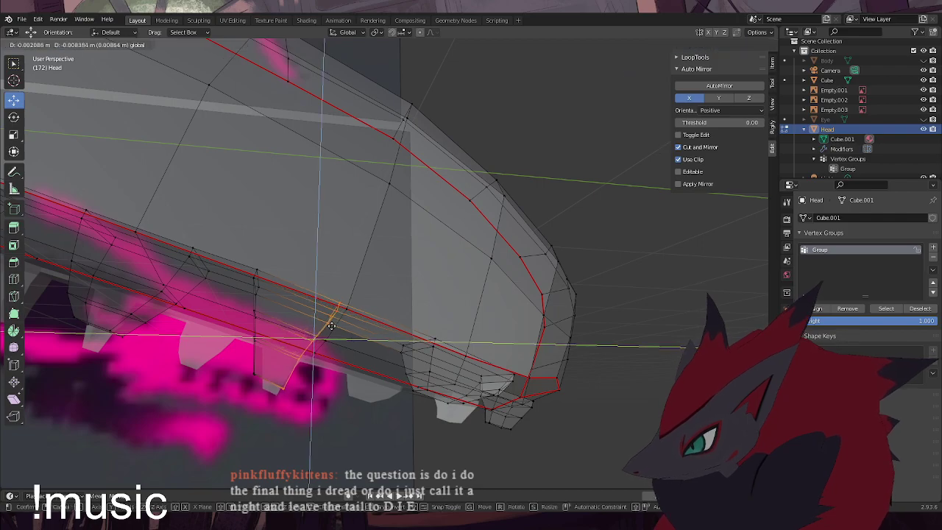
pyautogui.click(332, 326)
pyautogui.press('g')
pyautogui.click(252, 304)
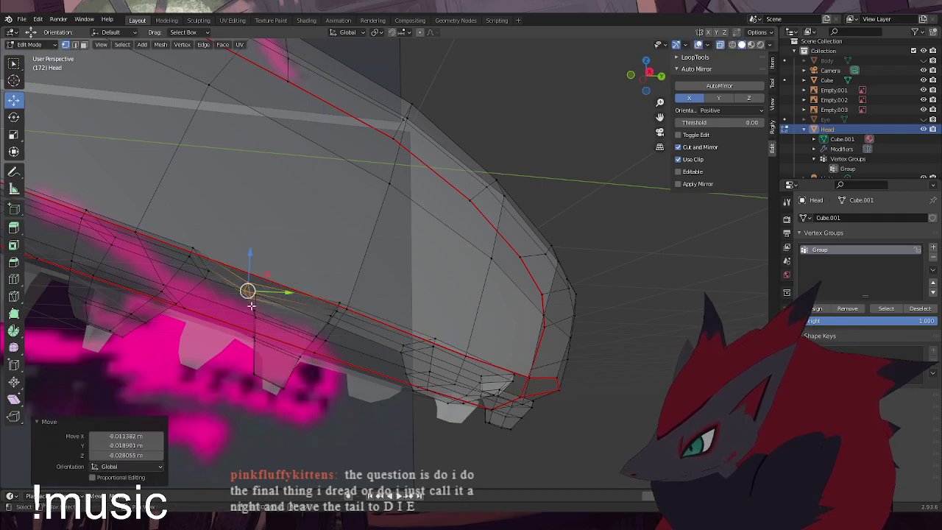
pyautogui.hotkey('ctrl', 'z')
# Select the same tooth's rear side and lower it by about 0.0024 m
pyautogui.keyDown('shift'); pyautogui.moveTo(263, 412); pyautogui.dragTo(274, 303); pyautogui.keyUp('shift')
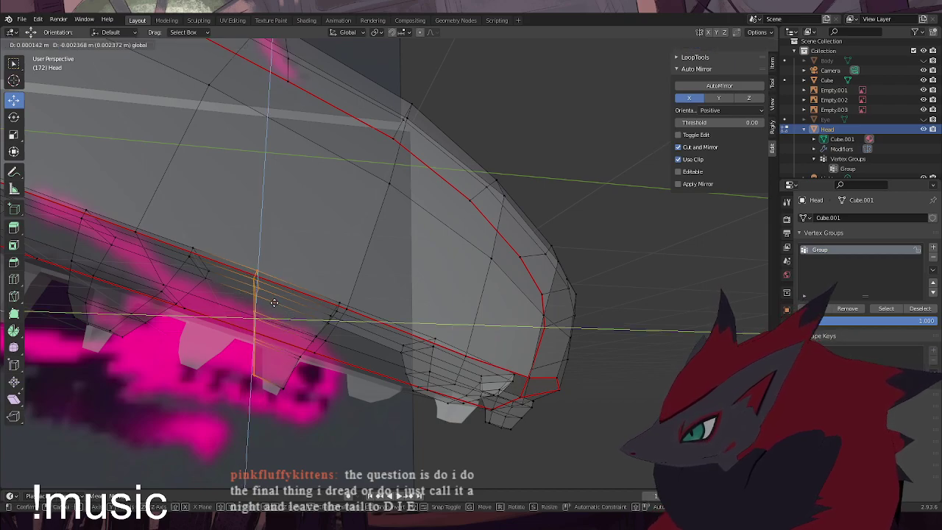
pyautogui.click(274, 302)
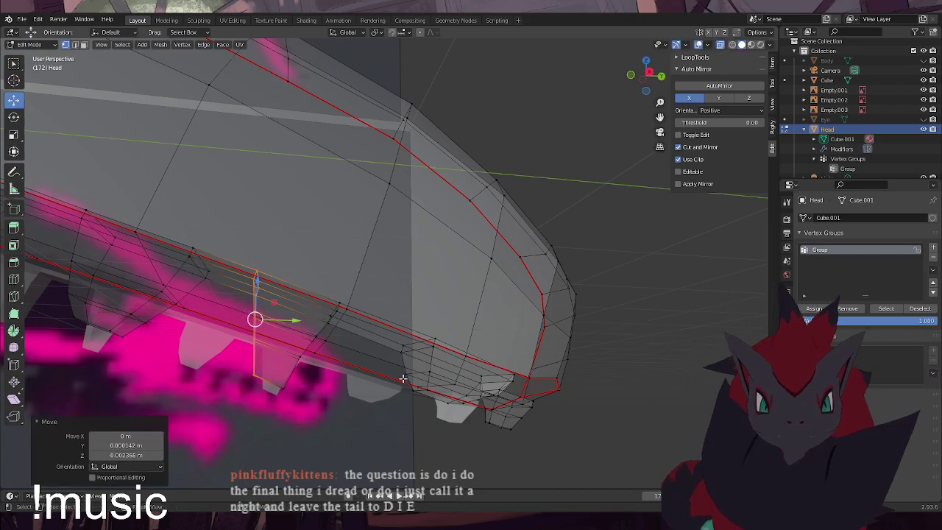
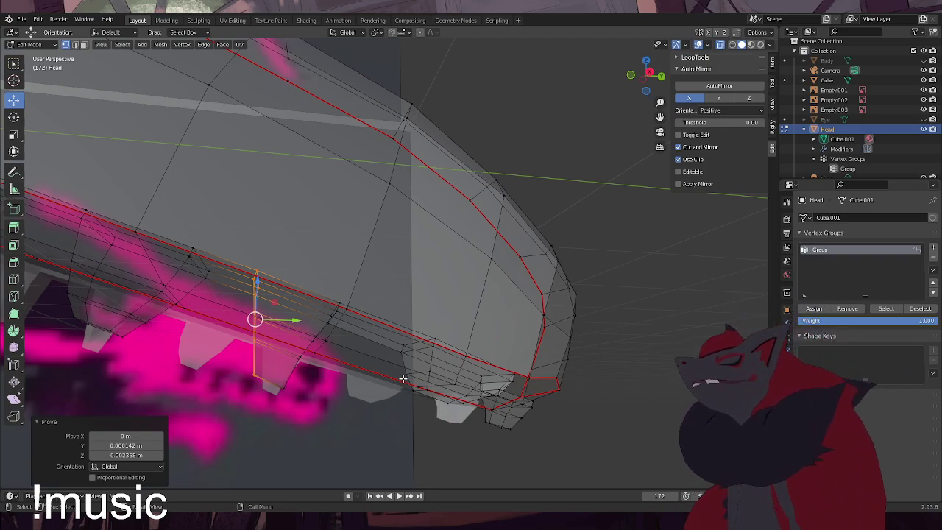
# Add a cube, position it in right view over the rear of the reference body, and scale it to about 0.518
pyautogui.scroll(-6, 543, 265)
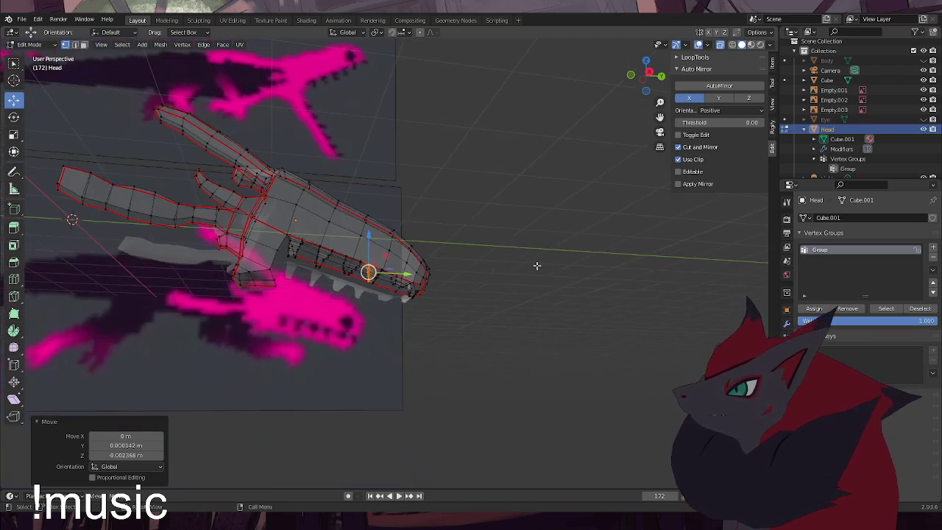
pyautogui.moveTo(343, 321); pyautogui.dragTo(289, 234, button='middle')
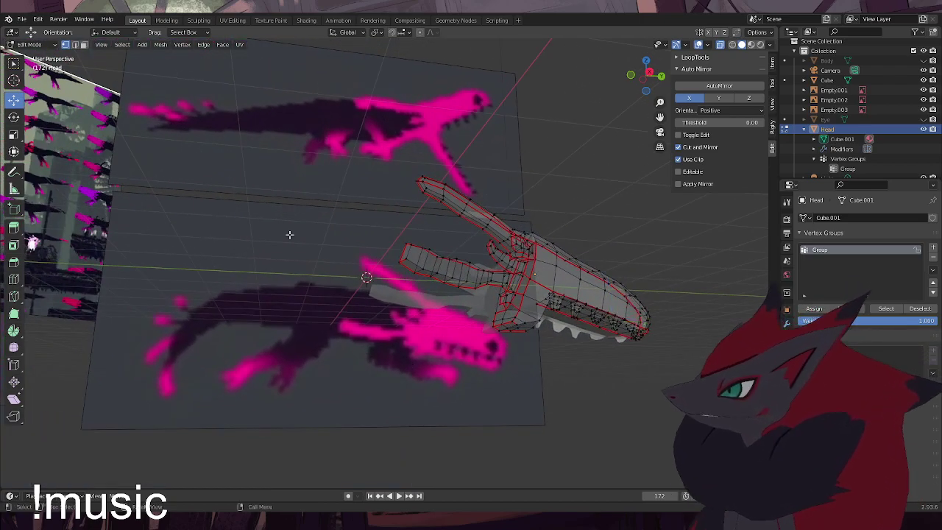
pyautogui.click(142, 44)
pyautogui.click(159, 71)
pyautogui.press('ctrl+KP_1')
pyautogui.press('KP_3')
pyautogui.press('g')
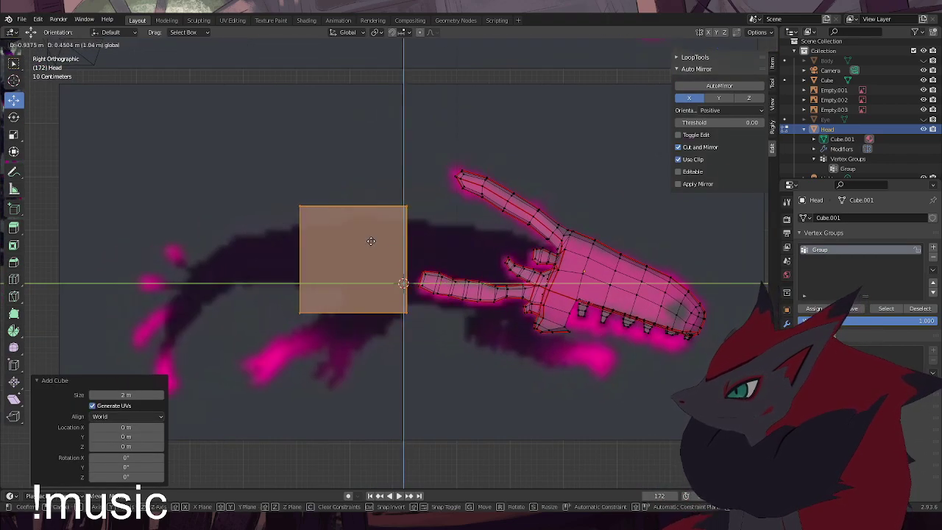
pyautogui.click(346, 237)
pyautogui.press('s')
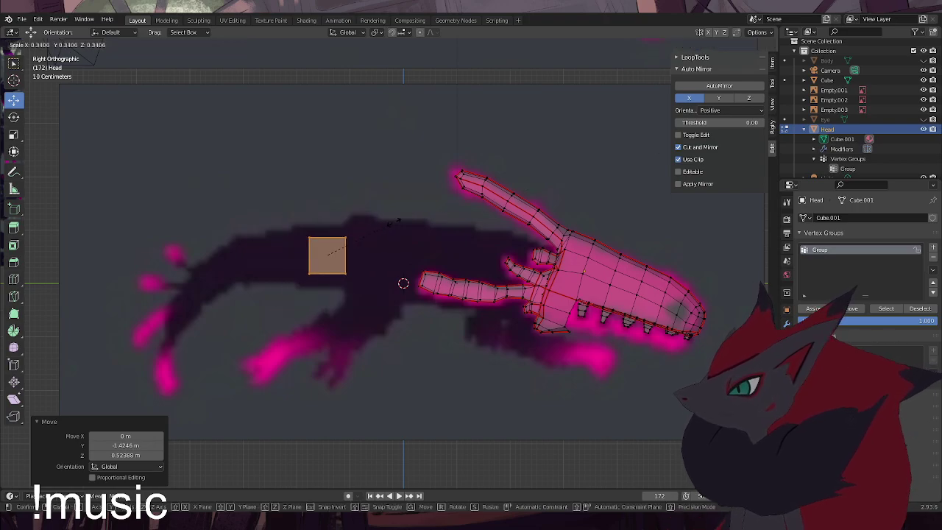
pyautogui.click(431, 214)
pyautogui.press('e')
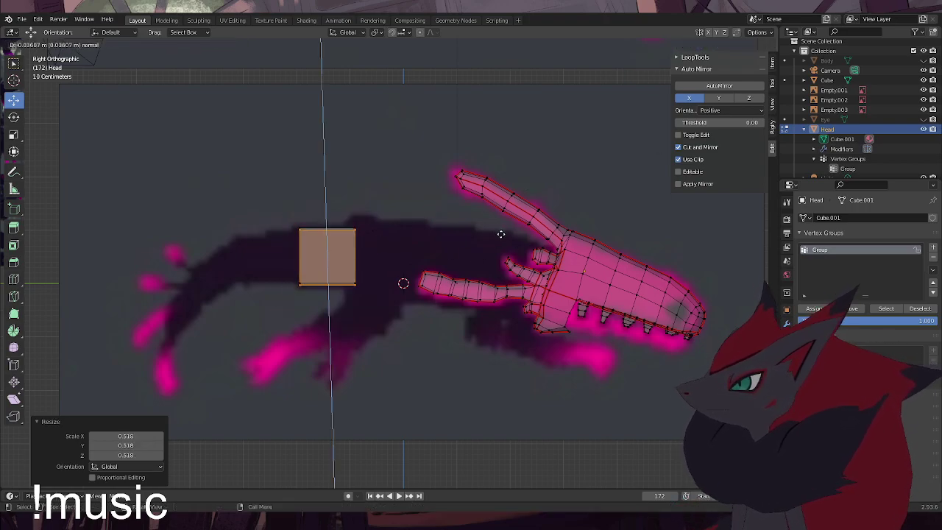
pyautogui.click(469, 238)
pyautogui.hotkey('ctrl', 'z')
# Extrude the cube's rear face about 0.836 m toward the tail and scale the new end to about 0.768
pyautogui.moveTo(229, 179); pyautogui.dragTo(308, 328)
pyautogui.press('e')
pyautogui.click(595, 277)
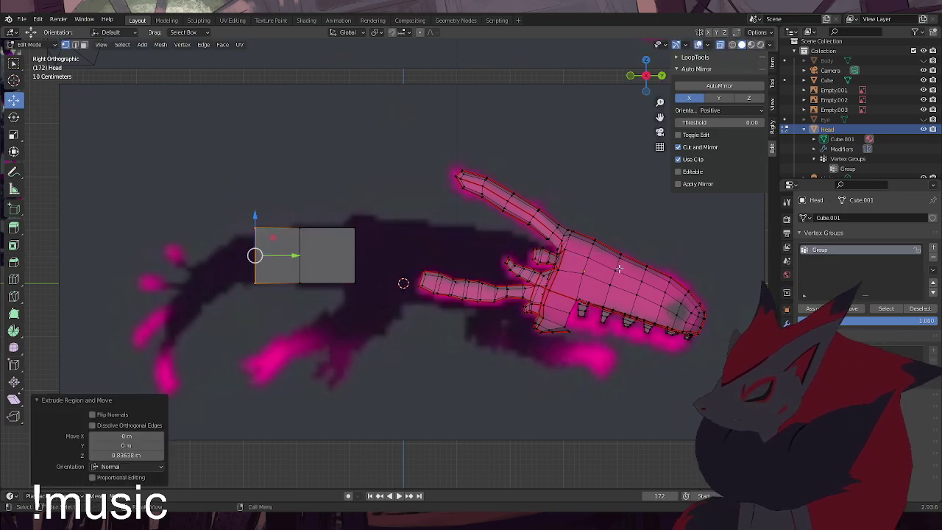
pyautogui.press('s')
pyautogui.click(404, 283)
# Extrude another tail segment, then rotate, move and scale its end to about 0.794 to follow the reference's downward curve
pyautogui.press('e')
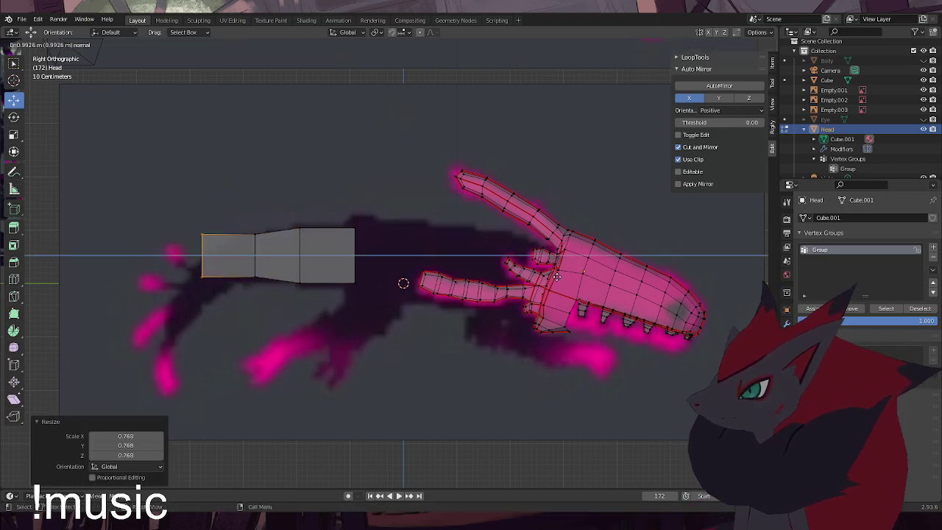
pyautogui.click(403, 283)
pyautogui.press('r')
pyautogui.click(591, 208)
pyautogui.press('g')
pyautogui.click(635, 287)
pyautogui.press('s')
pyautogui.click(548, 288)
pyautogui.press('g')
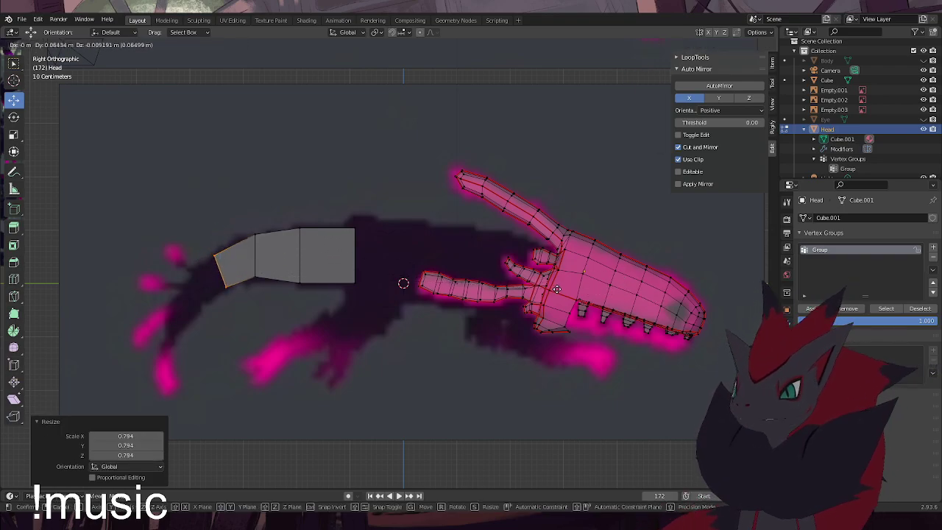
pyautogui.click(553, 294)
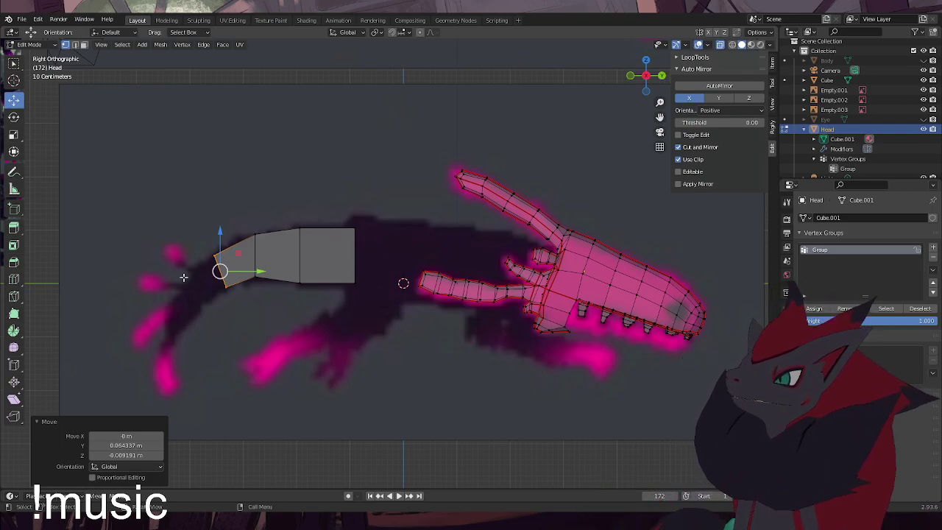
# Add two lengthwise loop cuts through the tail block
pyautogui.moveTo(302, 379); pyautogui.dragTo(391, 394, button='middle')
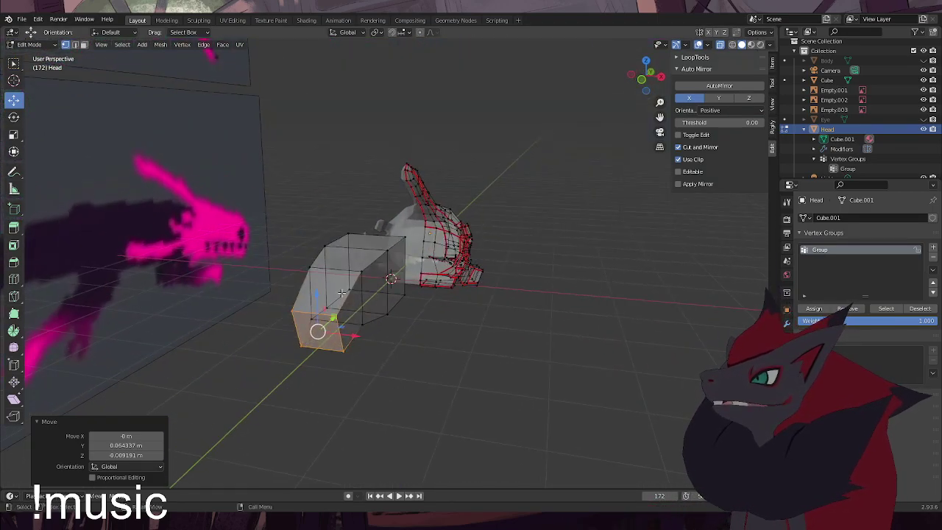
pyautogui.moveTo(461, 433); pyautogui.dragTo(346, 423, button='middle')
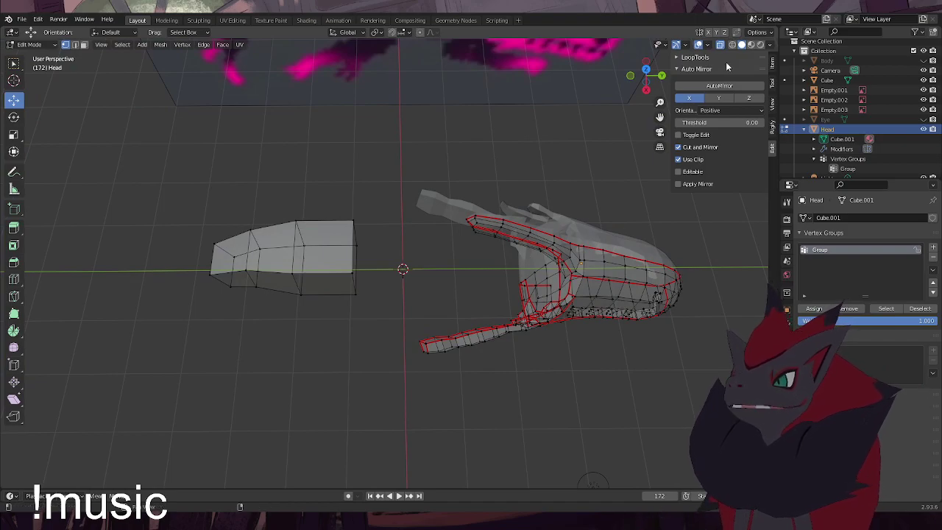
pyautogui.moveTo(298, 354); pyautogui.dragTo(397, 314, button='middle')
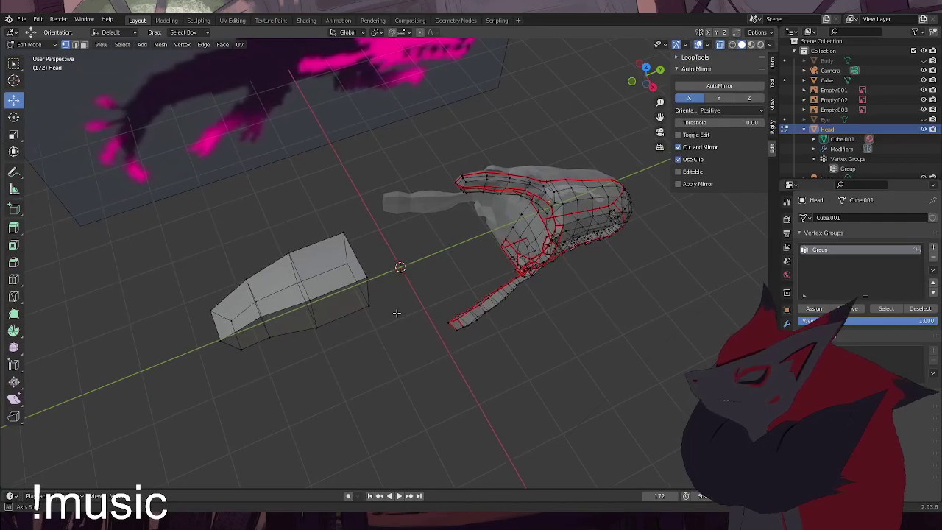
pyautogui.hotkey('ctrl', 'r')
pyautogui.click(347, 258)
pyautogui.rightClick(347, 258)
pyautogui.click(376, 374)
pyautogui.moveTo(377, 374); pyautogui.dragTo(412, 330, button='middle')
pyautogui.hotkey('ctrl', 'r')
pyautogui.click(375, 249)
pyautogui.click(450, 386)
pyautogui.moveTo(444, 399); pyautogui.dragTo(402, 407, button='middle')
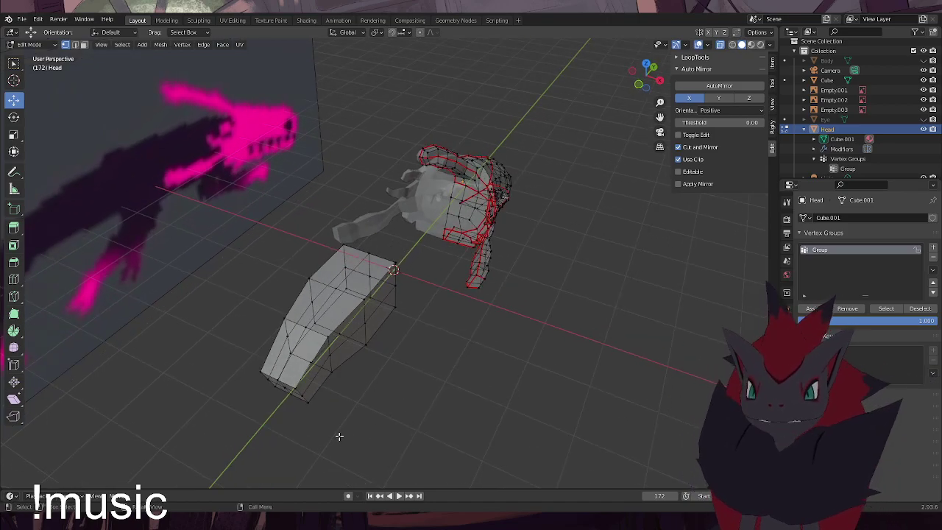
# Select the entire linked tail block and delete it from the head mesh
pyautogui.moveTo(339, 435); pyautogui.dragTo(251, 444, button='middle')
pyautogui.press('l')
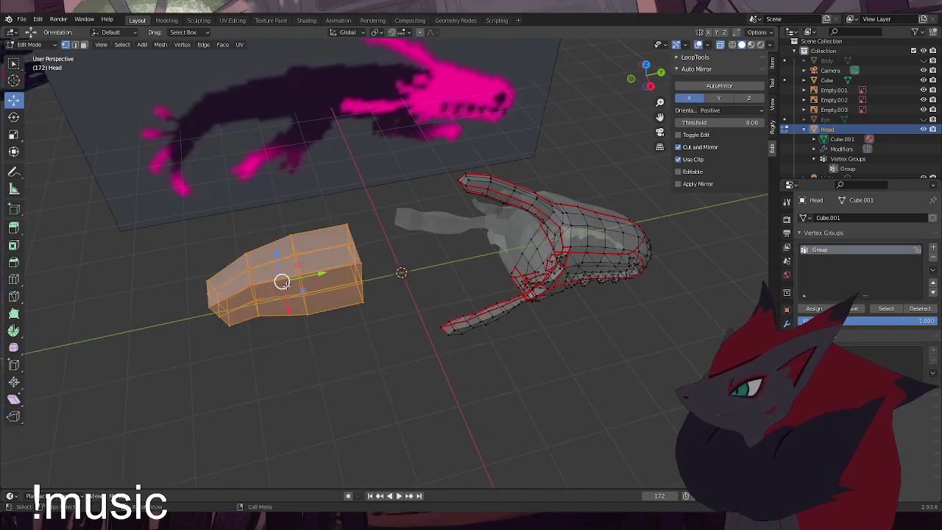
pyautogui.press('x')
pyautogui.click(319, 310)
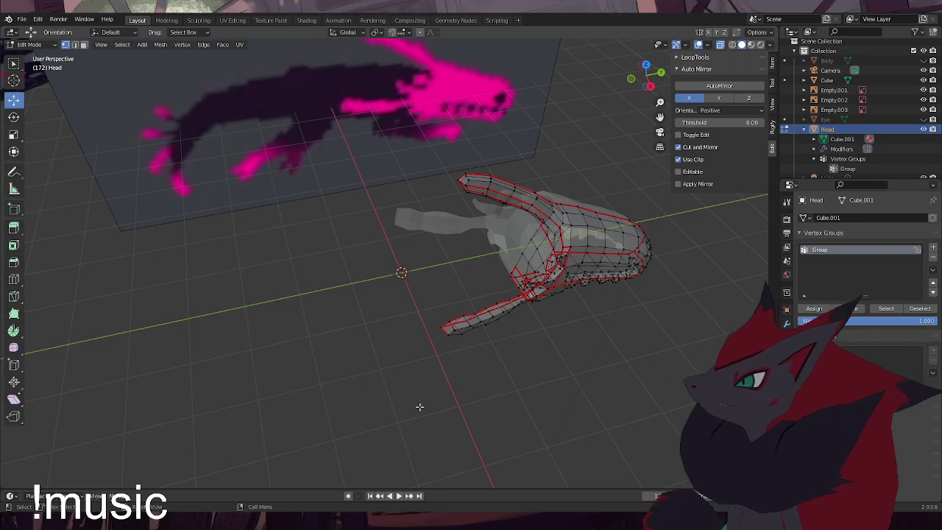
# From beneath the snout, select the frontmost tooth's outer rear corner and move it outward along X
pyautogui.press('ctrl+KP_1')
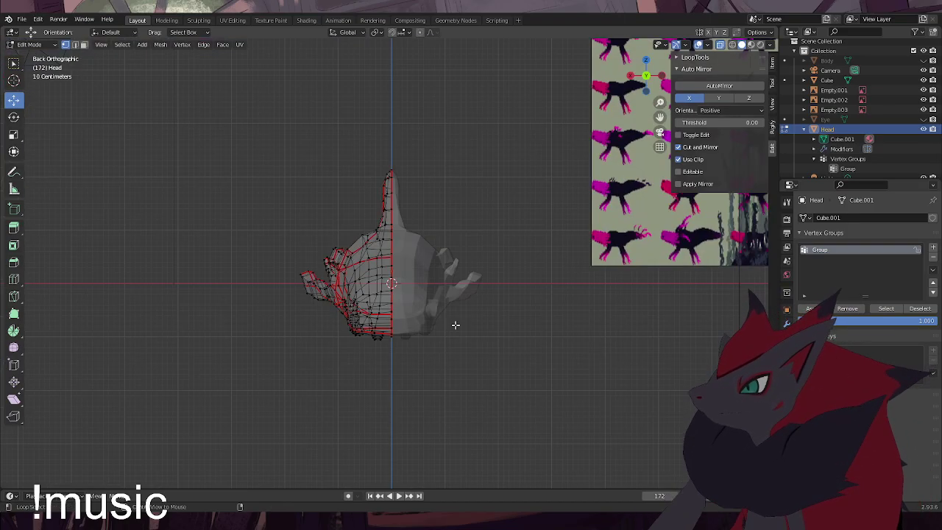
pyautogui.scroll(5, 420, 311)
pyautogui.moveTo(419, 310); pyautogui.dragTo(358, 255, button='middle')
pyautogui.click(329, 231)
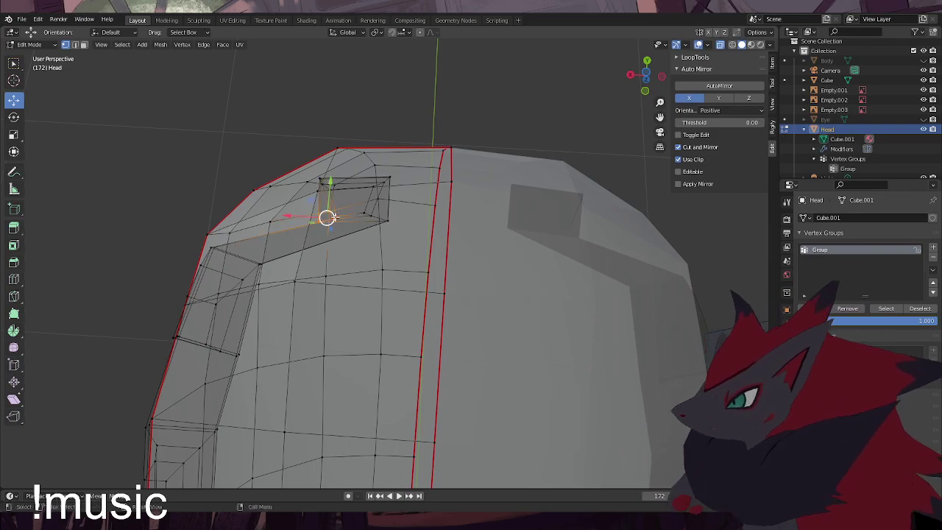
pyautogui.press('g')
pyautogui.press('x')
pyautogui.moveTo(279, 210); pyautogui.dragTo(279, 212)
pyautogui.click(336, 190)
pyautogui.moveTo(336, 198); pyautogui.dragTo(325, 193)
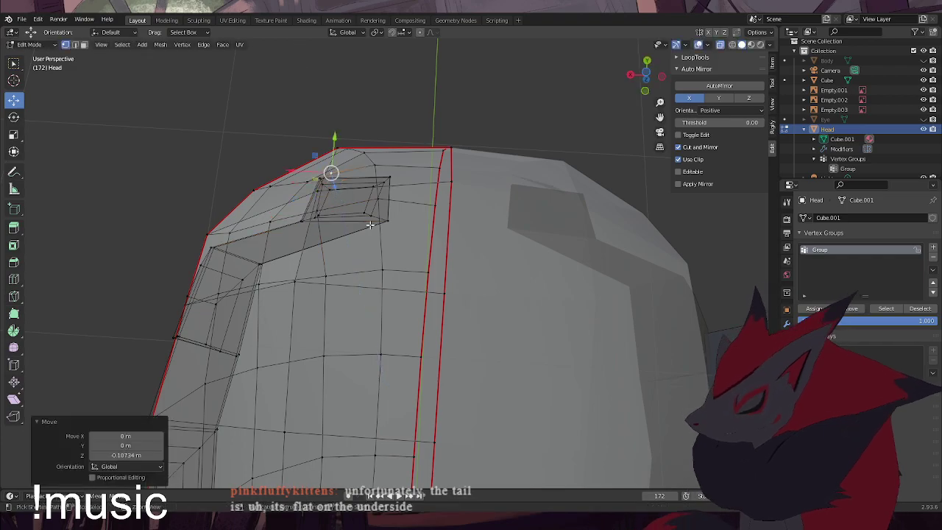
pyautogui.hotkey('ctrl', 'z')
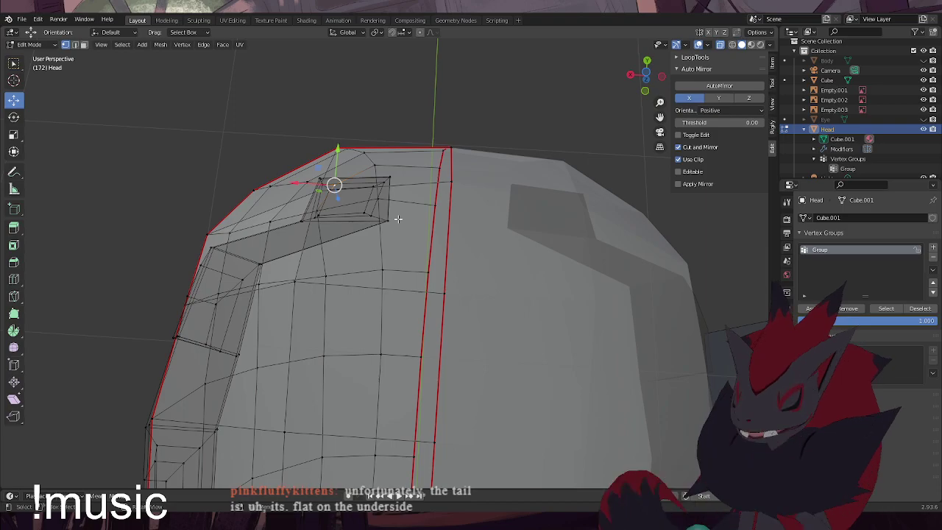
pyautogui.moveTo(401, 239); pyautogui.dragTo(384, 257, button='middle')
pyautogui.click(384, 276)
pyautogui.press('g')
pyautogui.click(377, 270)
pyautogui.hotkey('ctrl', 'z')
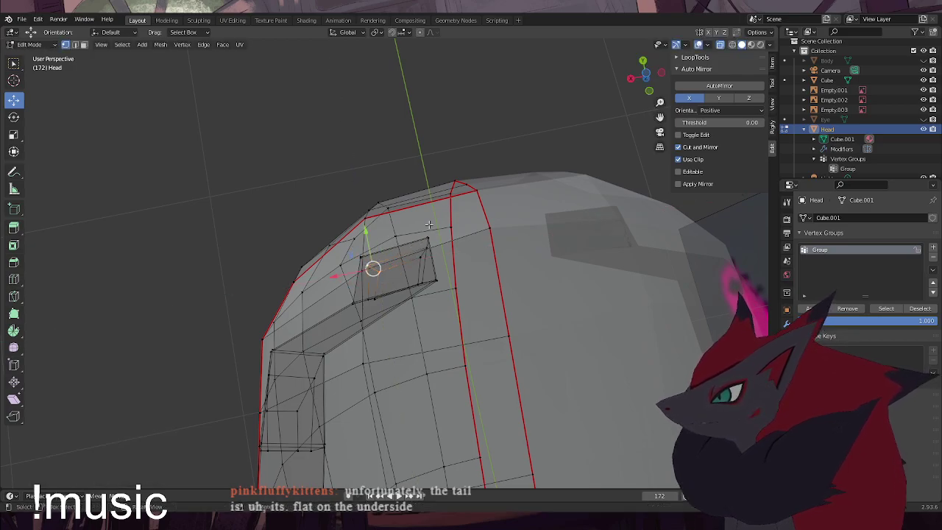
# Move the frontmost tooth's outer corners within the XY plane, the front one by about 0.008 m and the rear one by about 0.085 m
pyautogui.click(366, 263)
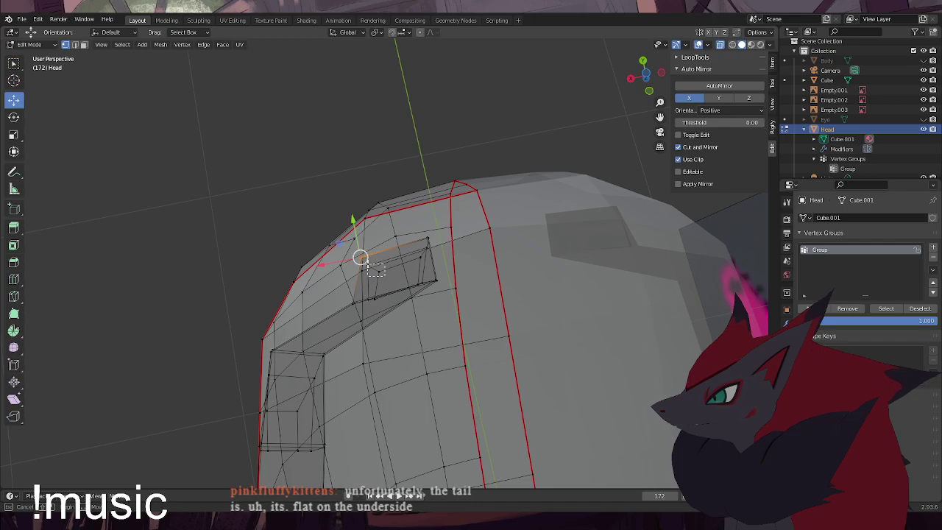
pyautogui.press('g')
pyautogui.hotkey('shift', 'z')
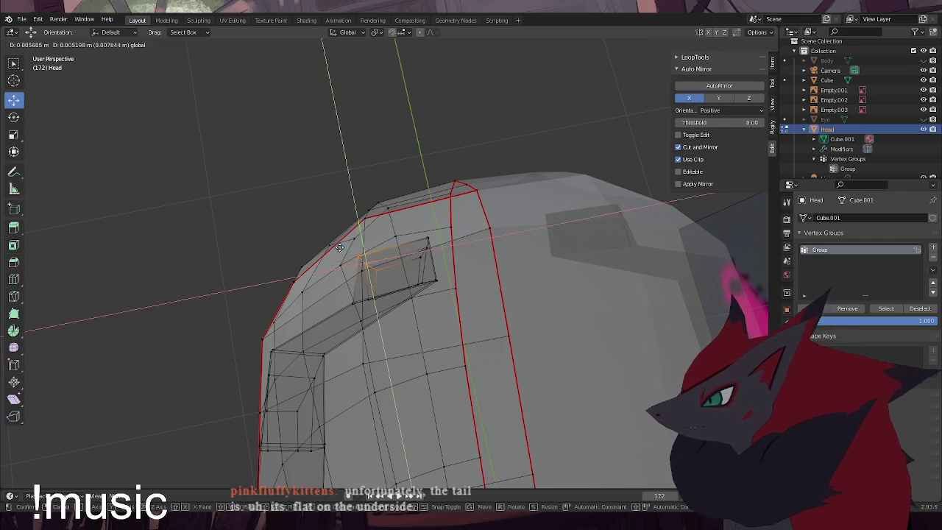
pyautogui.click(340, 248)
pyautogui.click(359, 282)
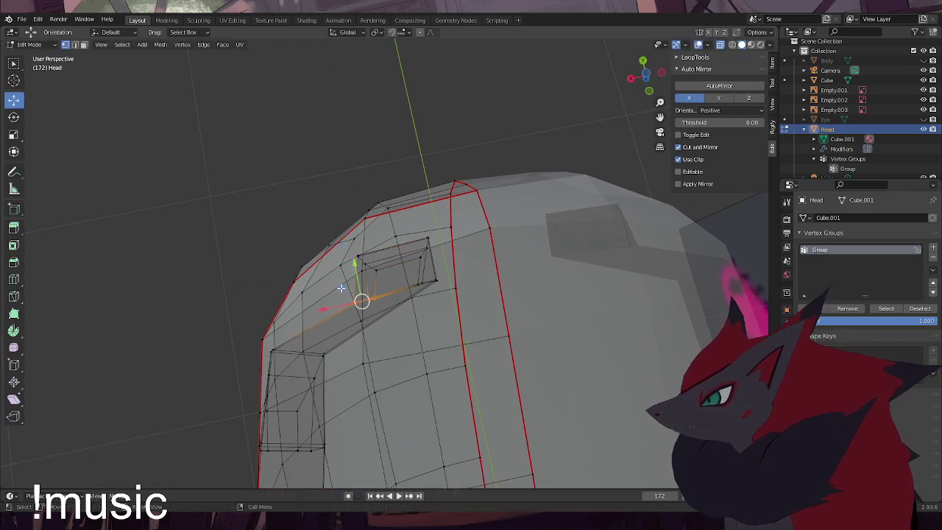
pyautogui.press('g')
pyautogui.hotkey('shift', 'z')
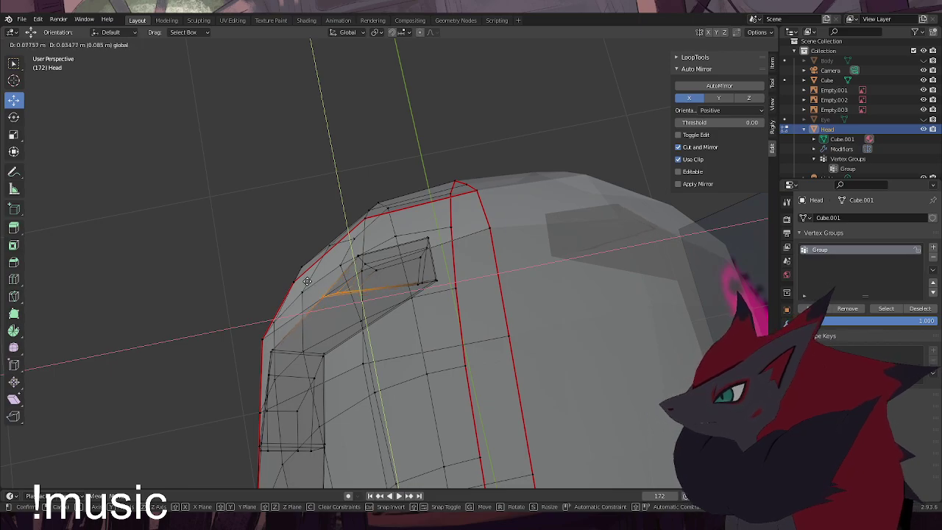
pyautogui.click(307, 282)
# Move the frontmost tooth's inner corners outward in the XY plane, the rear one about 0.044 m and the front one about 0.056 m in X
pyautogui.click(409, 279)
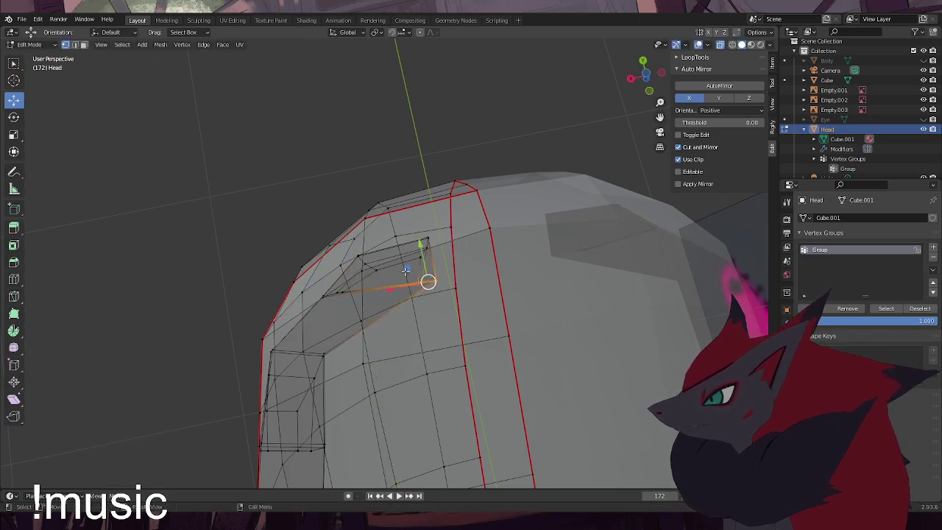
pyautogui.press('g')
pyautogui.click(388, 272)
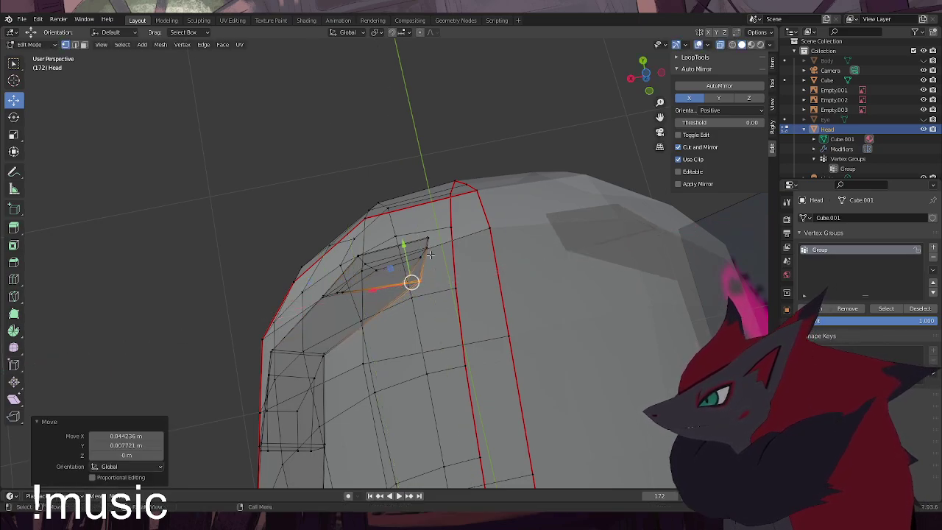
pyautogui.hotkey('alt', 'a')
pyautogui.click(408, 265)
pyautogui.moveTo(402, 242); pyautogui.dragTo(380, 237)
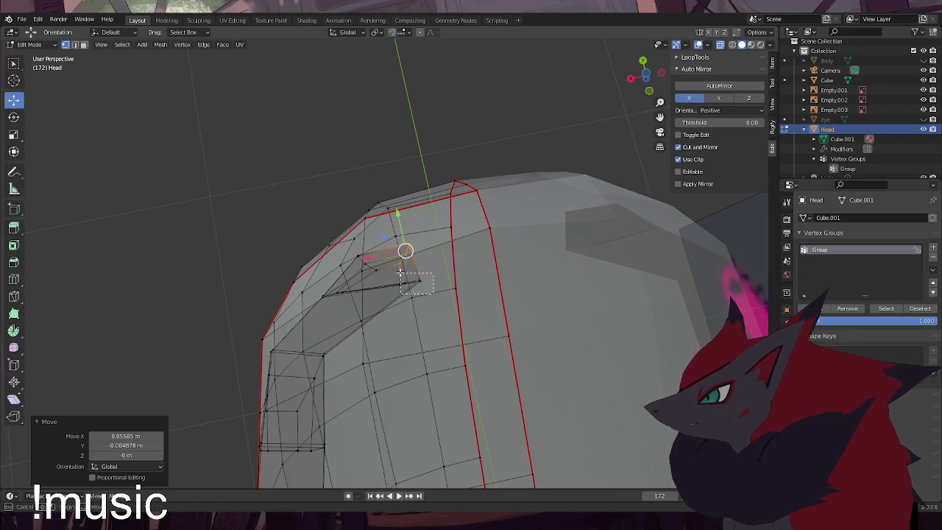
# Select all corners of the frontmost tooth and shift them together by about 0.005 m in X and 0.013 m in Y
pyautogui.click(403, 269)
pyautogui.moveTo(385, 284); pyautogui.dragTo(363, 263)
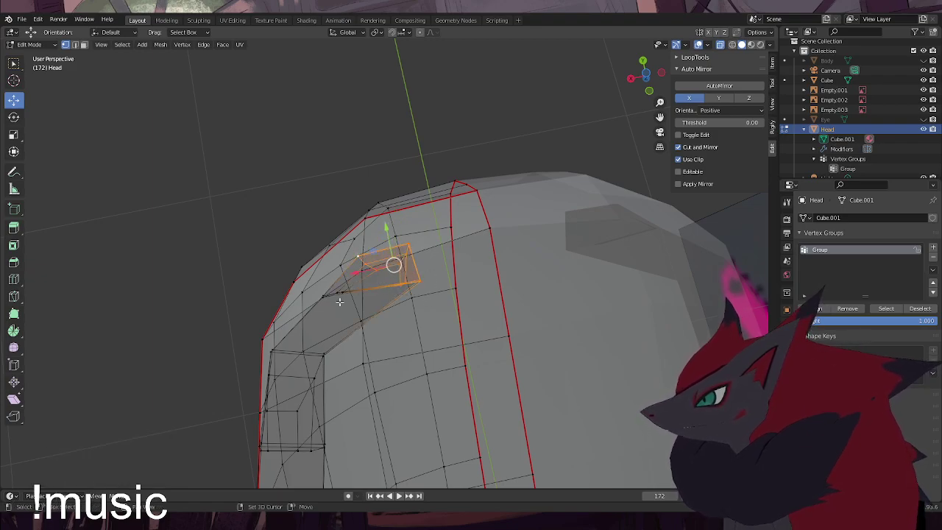
pyautogui.keyDown('shift'); pyautogui.click(317, 292); pyautogui.keyUp('shift')
pyautogui.moveTo(358, 260); pyautogui.dragTo(356, 256)
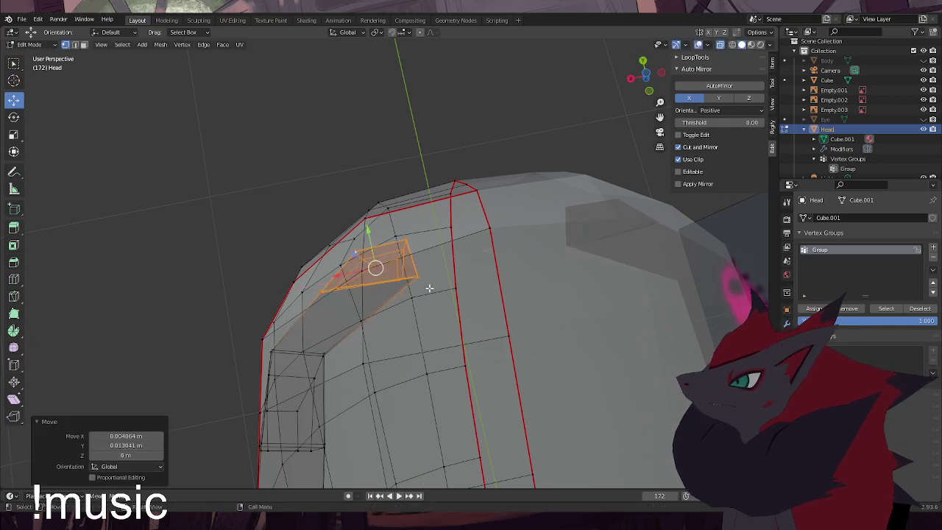
# Move the frontmost tooth's inner corners along X, and shift one of its outer corners about 0.024 m along X
pyautogui.moveTo(429, 289); pyautogui.dragTo(393, 273)
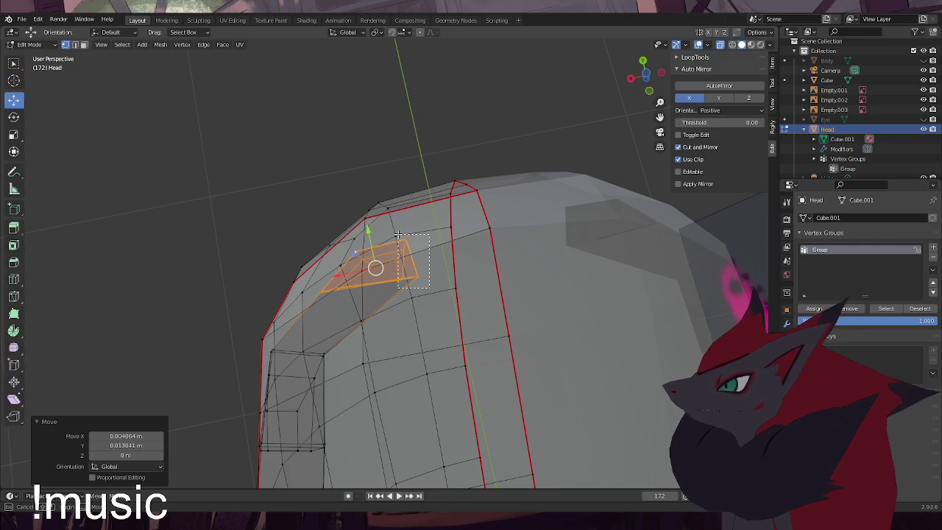
pyautogui.moveTo(398, 234); pyautogui.dragTo(397, 235)
pyautogui.press('g')
pyautogui.press('x')
pyautogui.click(372, 266)
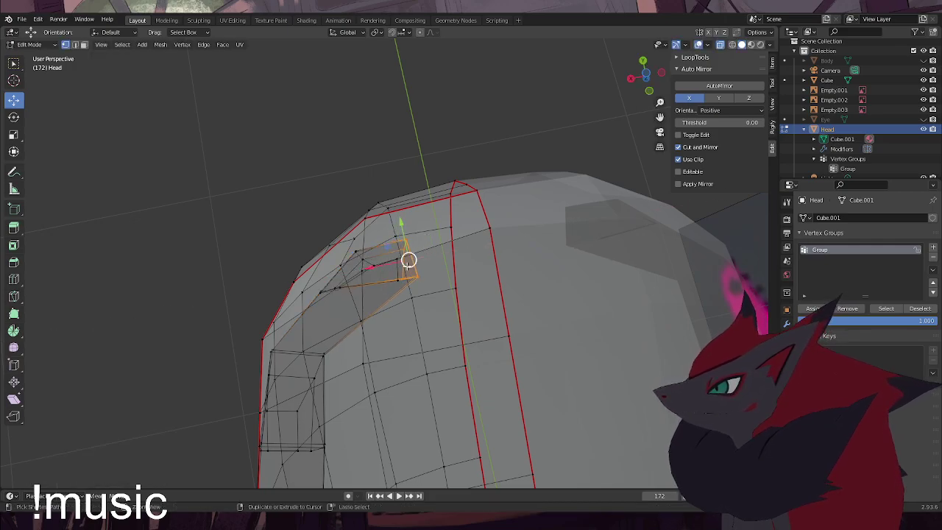
pyautogui.moveTo(387, 262); pyautogui.dragTo(368, 264)
pyautogui.click(337, 287)
pyautogui.moveTo(314, 292)
pyautogui.mouseDown()
pyautogui.moveTo(327, 293)
pyautogui.moveTo(300, 296)
pyautogui.moveTo(318, 287)
pyautogui.mouseUp()
pyautogui.click(321, 292)
pyautogui.click(355, 284)
pyautogui.moveTo(318, 288); pyautogui.dragTo(536, 291, button='middle')
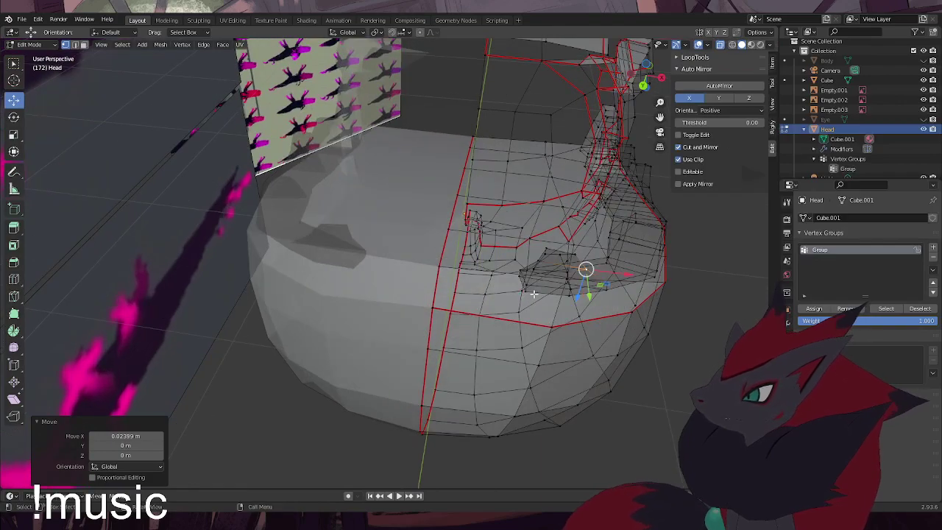
# Move the frontmost tooth's base corner nearest the centre line about 0.015 m inward along X
pyautogui.click(525, 288)
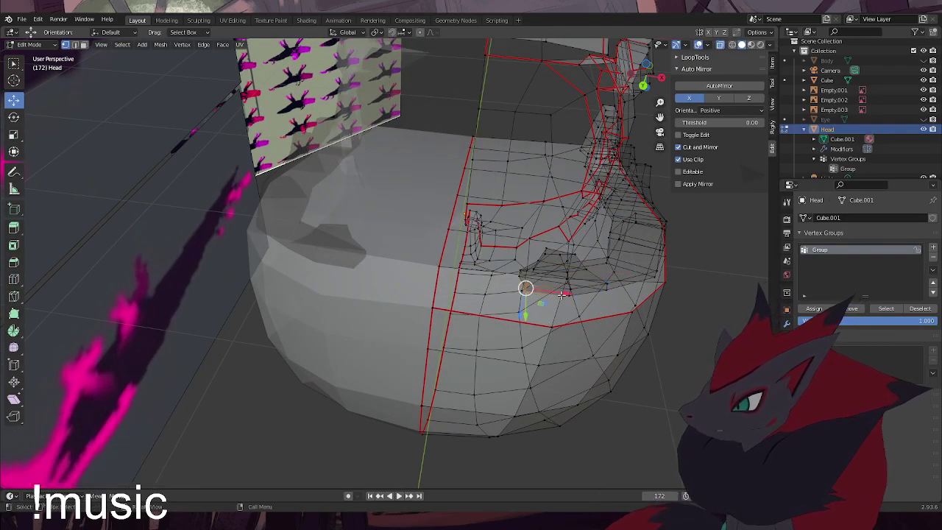
pyautogui.press('g')
pyautogui.press('x')
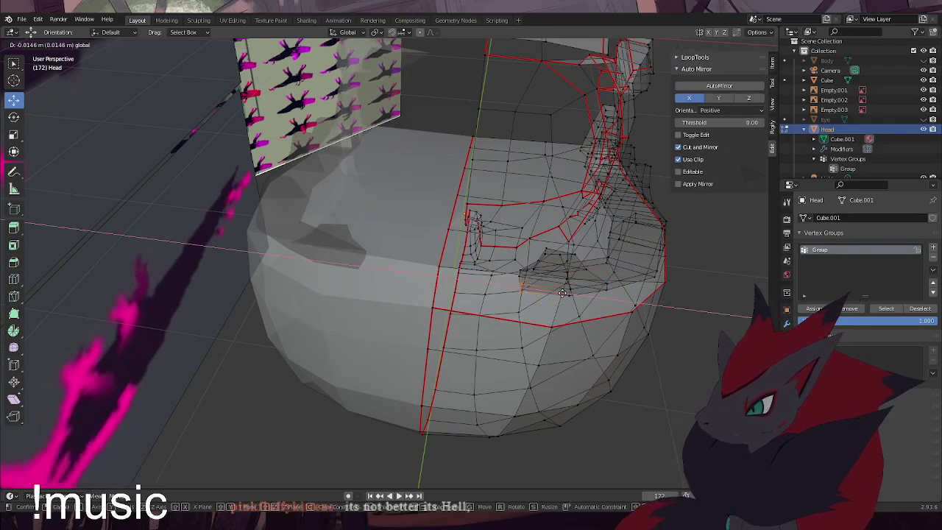
pyautogui.moveTo(563, 293); pyautogui.dragTo(561, 293)
# Extrude the frontmost tooth's inner base edge about 0.33 m to the centre line, and display the Mirror modifier's settings
pyautogui.keyDown('shift'); pyautogui.click(519, 275); pyautogui.keyUp('shift')
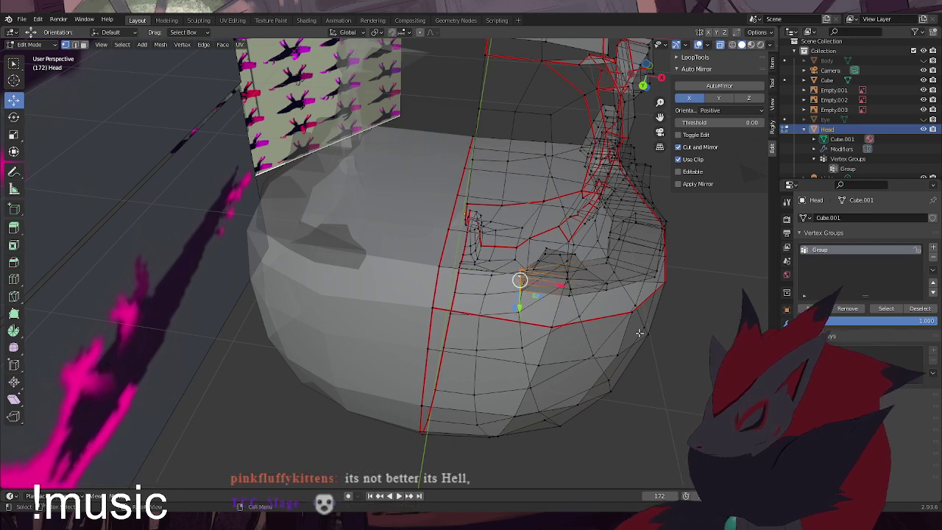
pyautogui.press('e')
pyautogui.click(600, 341)
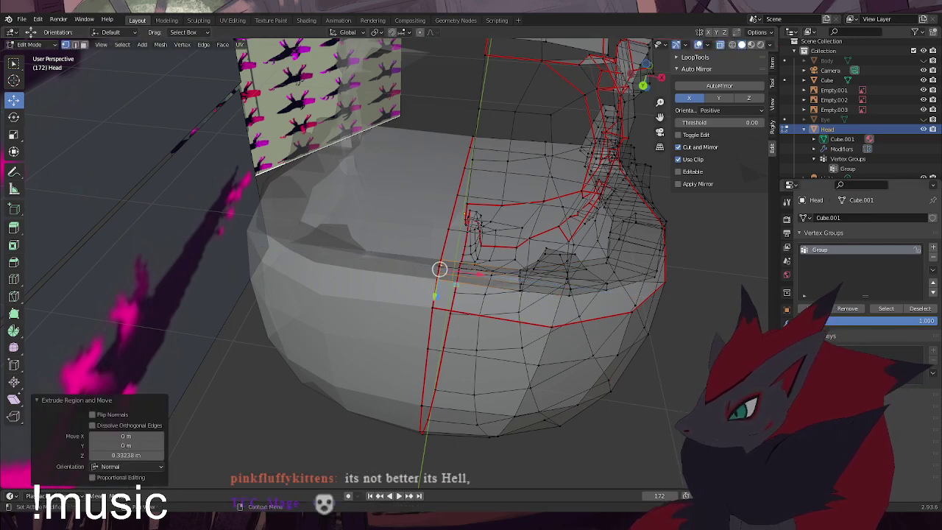
pyautogui.click(787, 321)
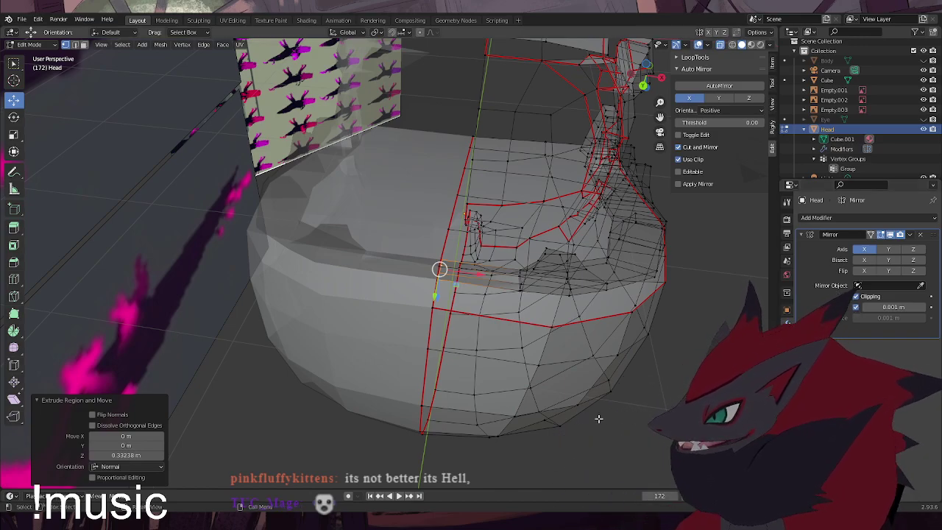
pyautogui.click(645, 410)
pyautogui.moveTo(514, 312); pyautogui.dragTo(541, 323, button='middle')
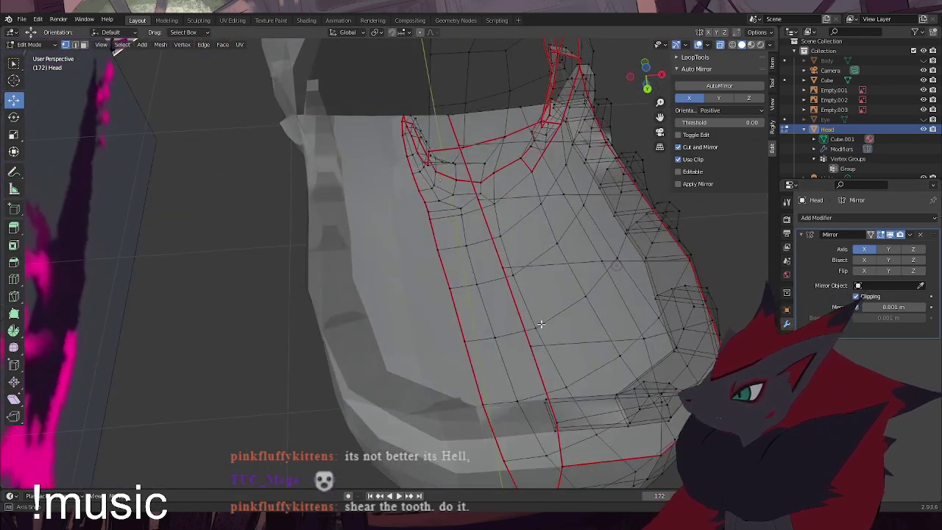
pyautogui.click(565, 431)
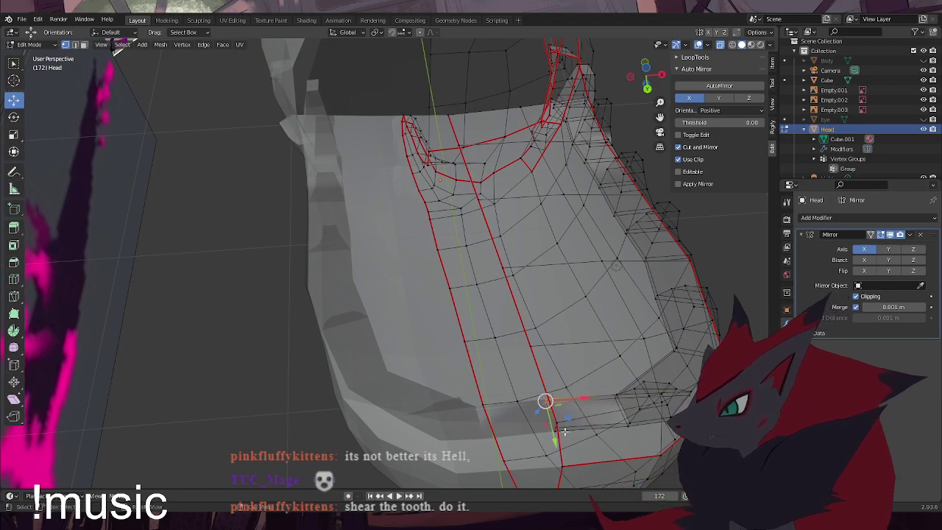
pyautogui.moveTo(563, 427); pyautogui.dragTo(563, 458)
pyautogui.hotkey('ctrl', 'z')
# Select the extruded strip's end edge at the centre line and lower it about 0.033 m along Z
pyautogui.keyDown('shift'); pyautogui.click(563, 427); pyautogui.keyUp('shift')
pyautogui.moveTo(562, 458); pyautogui.dragTo(476, 383, button='middle')
pyautogui.scroll(1, 321, 419)
pyautogui.keyDown('shift'); pyautogui.moveTo(321, 418); pyautogui.dragTo(515, 228, button='middle'); pyautogui.keyUp('shift')
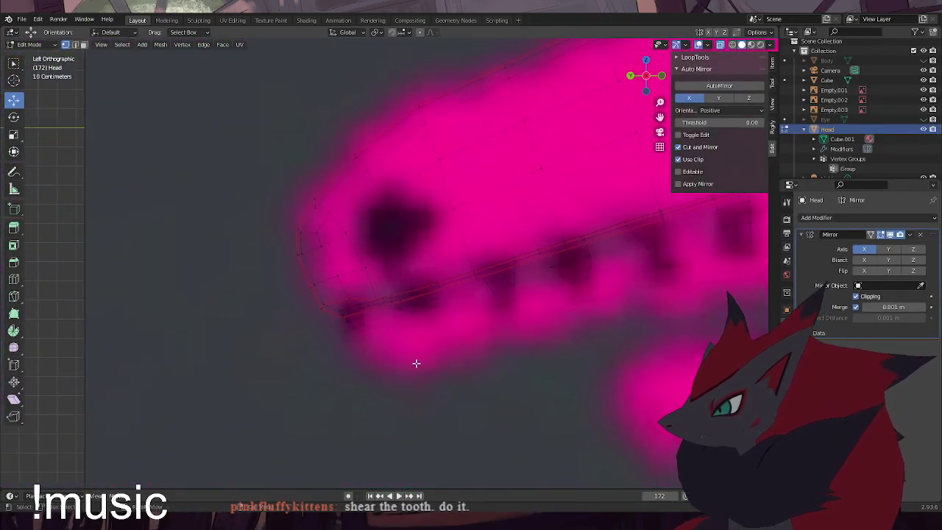
pyautogui.scroll(2, 408, 352)
pyautogui.moveTo(456, 317); pyautogui.dragTo(381, 217, button='middle')
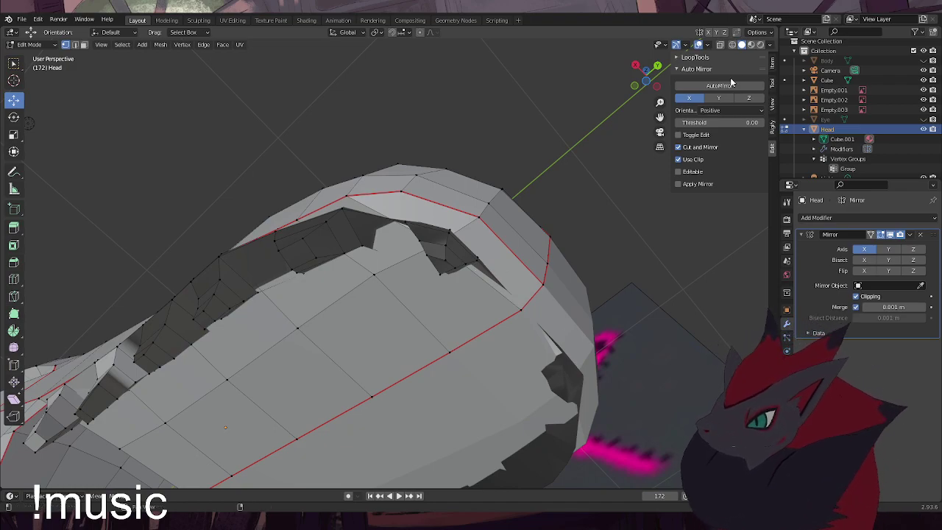
pyautogui.click(720, 44)
pyautogui.click(505, 321)
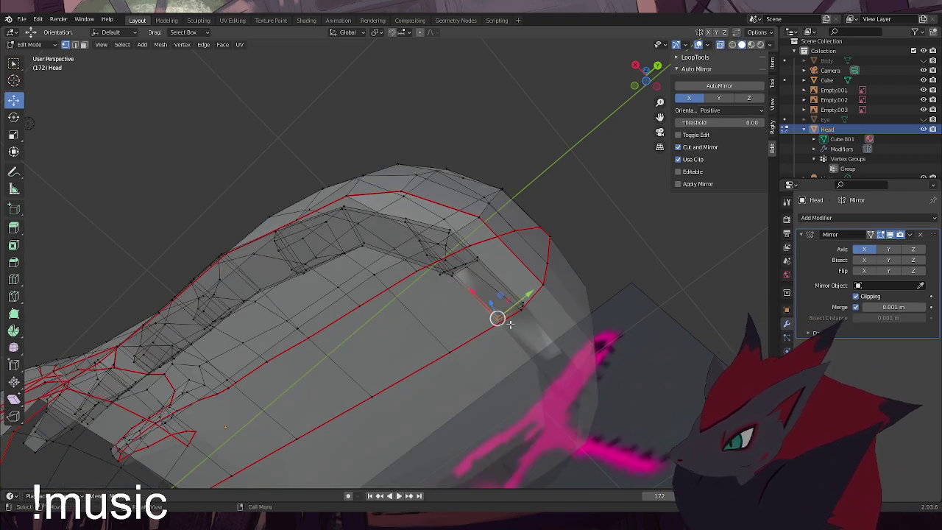
pyautogui.moveTo(540, 332); pyautogui.dragTo(530, 374, button='middle')
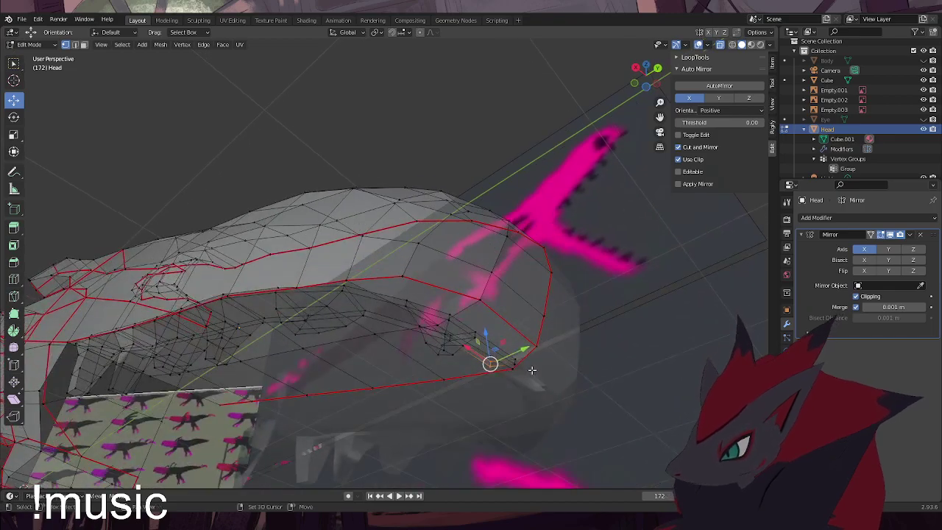
pyautogui.moveTo(513, 352); pyautogui.dragTo(537, 366)
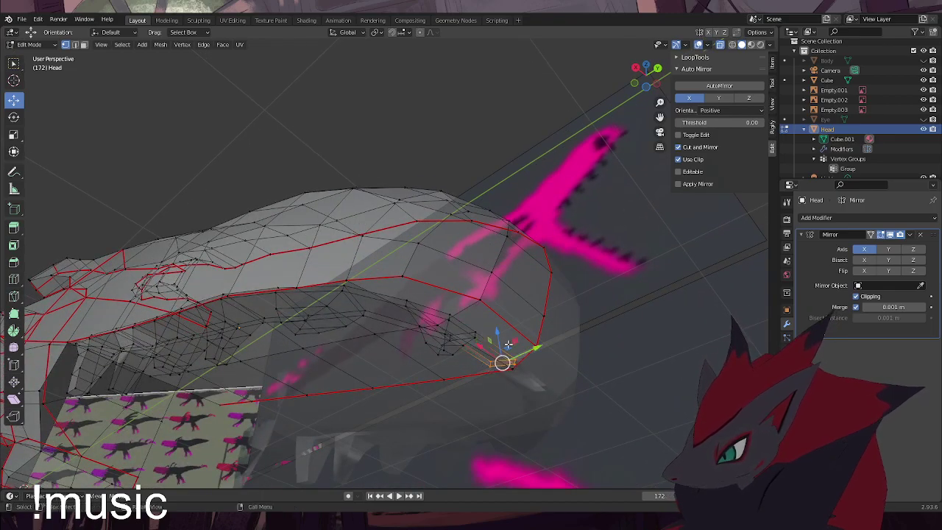
pyautogui.moveTo(499, 334); pyautogui.dragTo(499, 345)
pyautogui.moveTo(499, 345); pyautogui.dragTo(621, 423, button='middle')
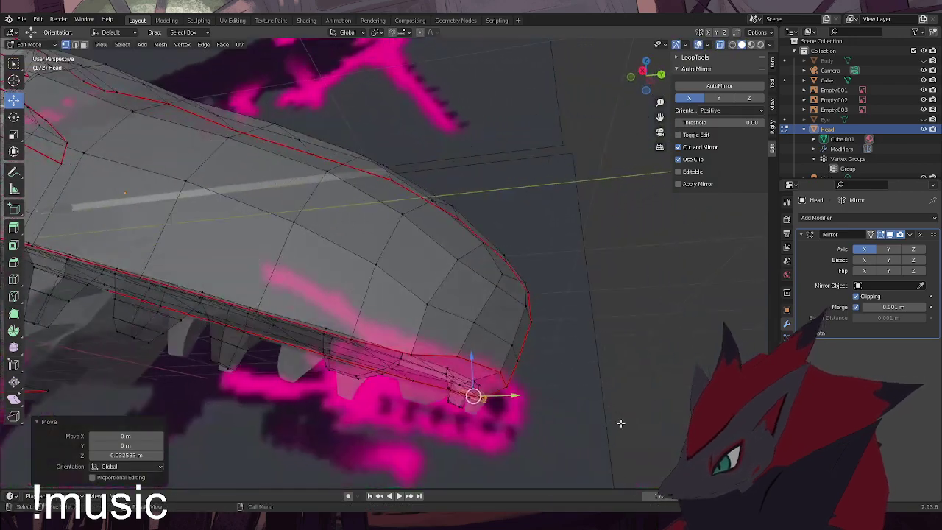
# Rotate the strip's centre-line end edge slightly, raise it about 0.006 m in Z, and view it without X-ray
pyautogui.press('r')
pyautogui.click(662, 410)
pyautogui.moveTo(489, 380); pyautogui.dragTo(488, 377)
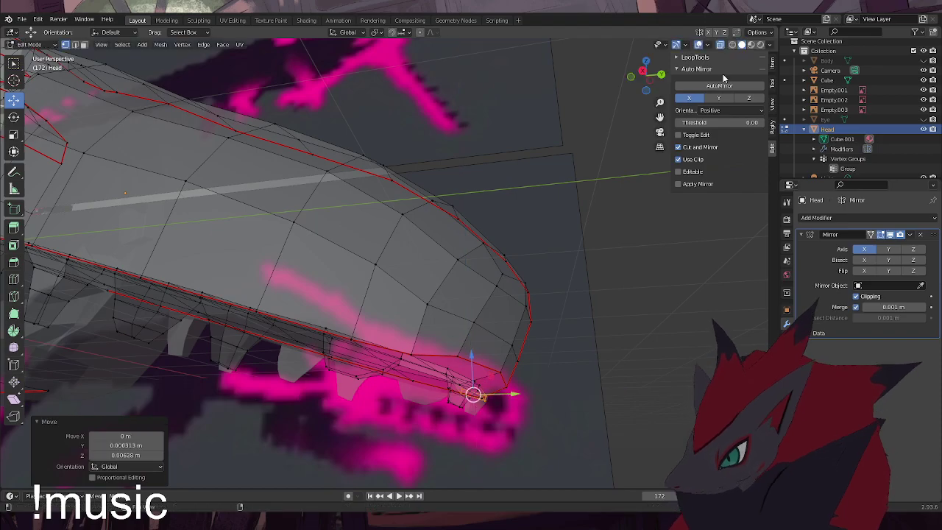
pyautogui.click(721, 46)
pyautogui.moveTo(491, 376); pyautogui.dragTo(455, 282, button='middle')
pyautogui.moveTo(486, 340); pyautogui.dragTo(462, 352, button='middle')
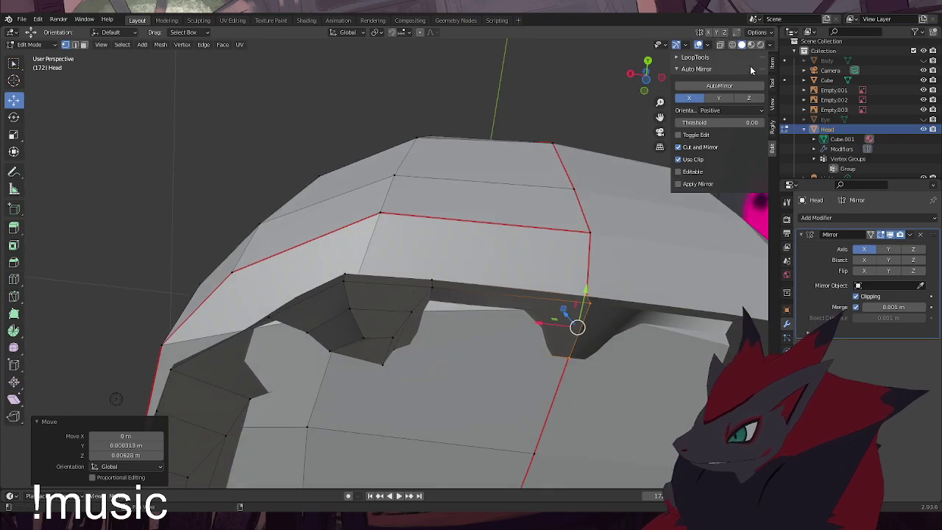
# Select the strip's inner vertex beside the frontmost tooth through the mesh and lower it about 0.022 m along Z
pyautogui.click(719, 46)
pyautogui.keyDown('alt'); pyautogui.click(430, 344); pyautogui.keyUp('alt')
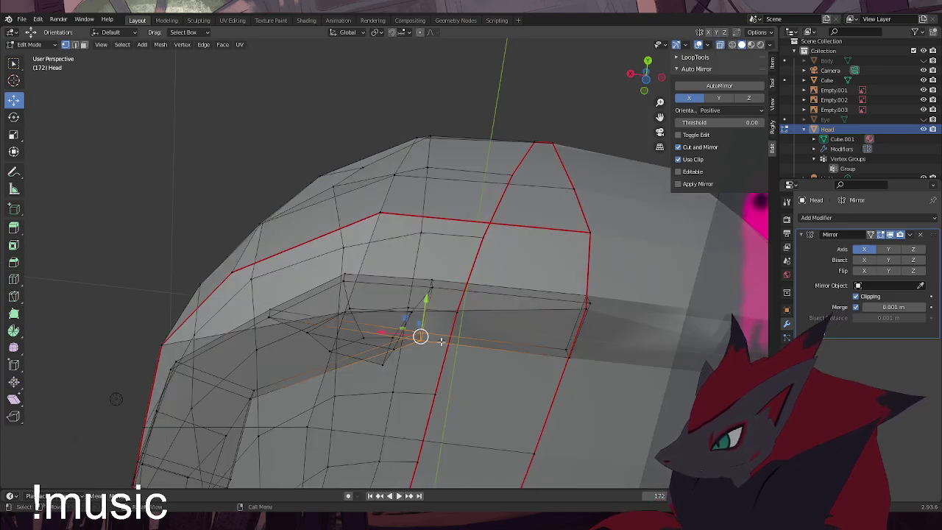
pyautogui.moveTo(436, 347); pyautogui.dragTo(421, 421, button='middle')
pyautogui.press('g')
pyautogui.press('z')
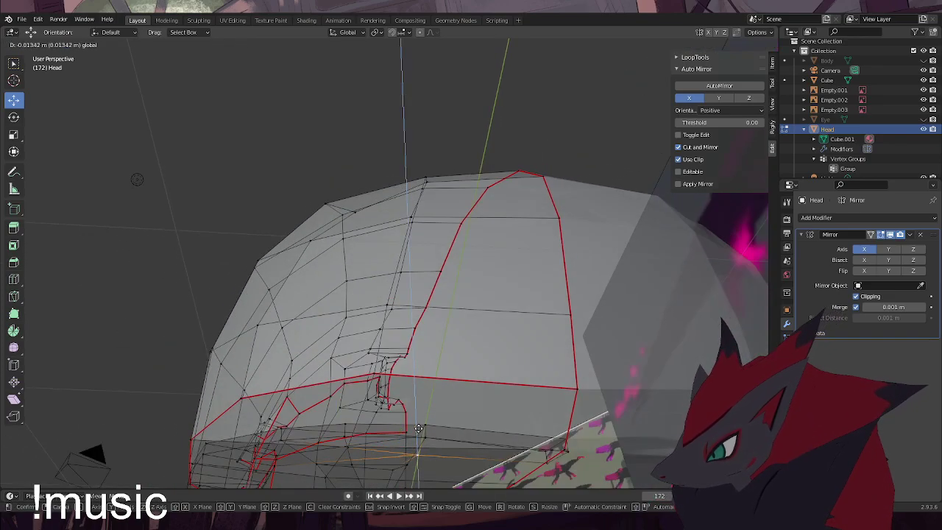
pyautogui.click(416, 432)
pyautogui.click(721, 46)
pyautogui.moveTo(490, 336); pyautogui.dragTo(411, 337, button='middle')
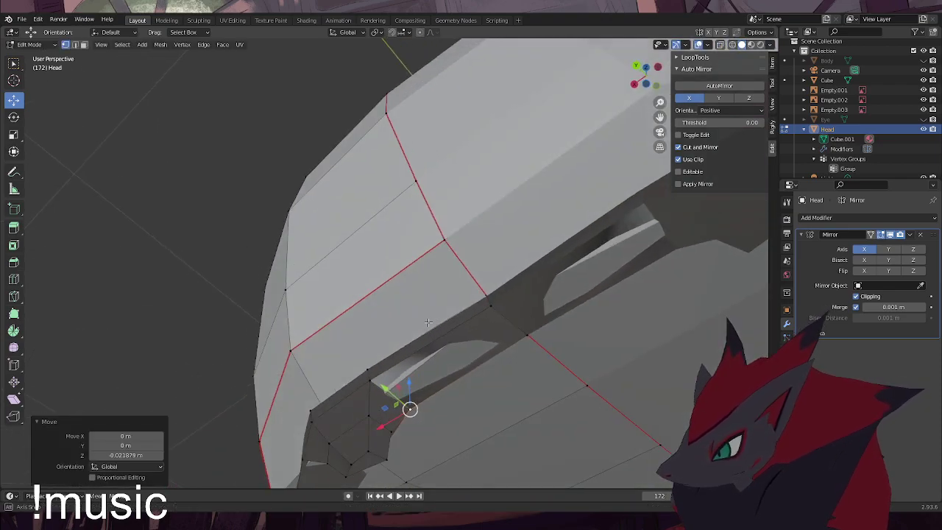
# Add the matching outer vertex beside the frontmost tooth to the selection and lower both about 0.011 m along Z
pyautogui.keyDown('shift'); pyautogui.click(374, 384); pyautogui.keyUp('shift')
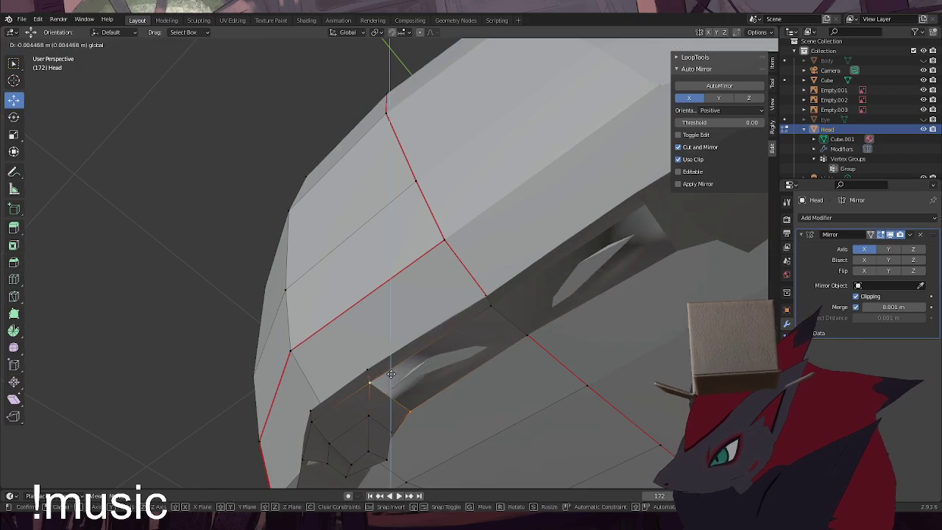
pyautogui.moveTo(393, 372); pyautogui.dragTo(388, 371)
pyautogui.moveTo(452, 368); pyautogui.dragTo(548, 421, button='middle')
pyautogui.keyDown('shift'); pyautogui.moveTo(493, 435); pyautogui.dragTo(522, 350, button='middle'); pyautogui.keyUp('shift')
pyautogui.scroll(2, 522, 350)
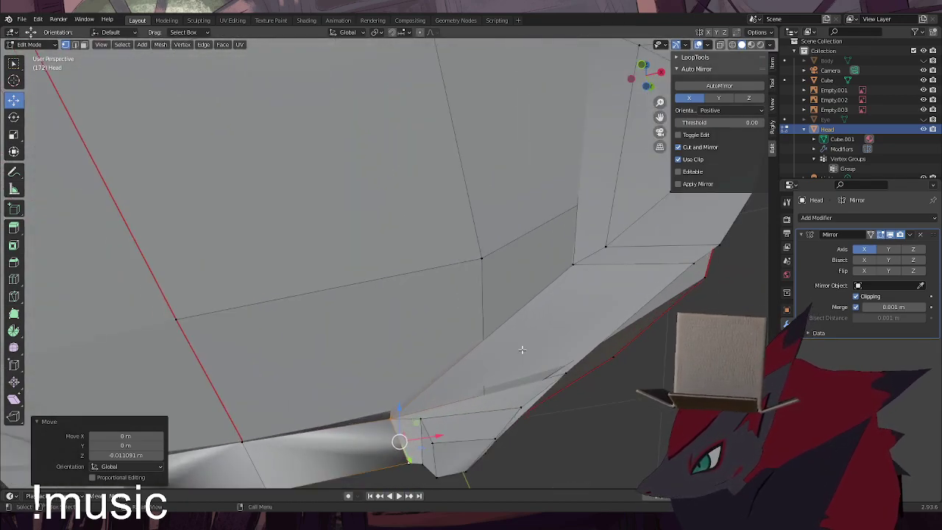
# Lower the strip's outer edge vertex just behind the frontmost tooth about 0.007 m along Z
pyautogui.click(564, 376)
pyautogui.moveTo(574, 387); pyautogui.dragTo(513, 332, button='middle')
pyautogui.press('g')
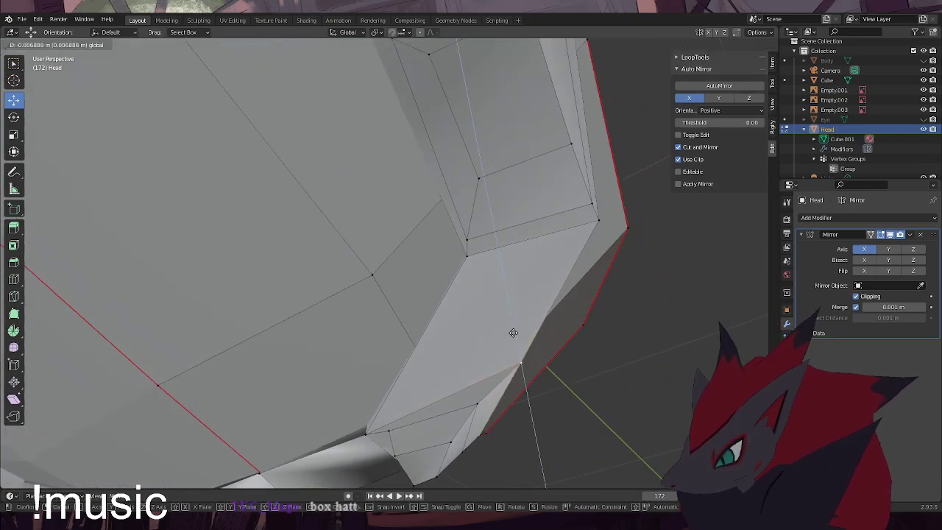
pyautogui.click(511, 332)
# Select the frontmost tooth's inner corner vertex and its neighbour, and lower them about 0.002 m along Z
pyautogui.click(365, 434)
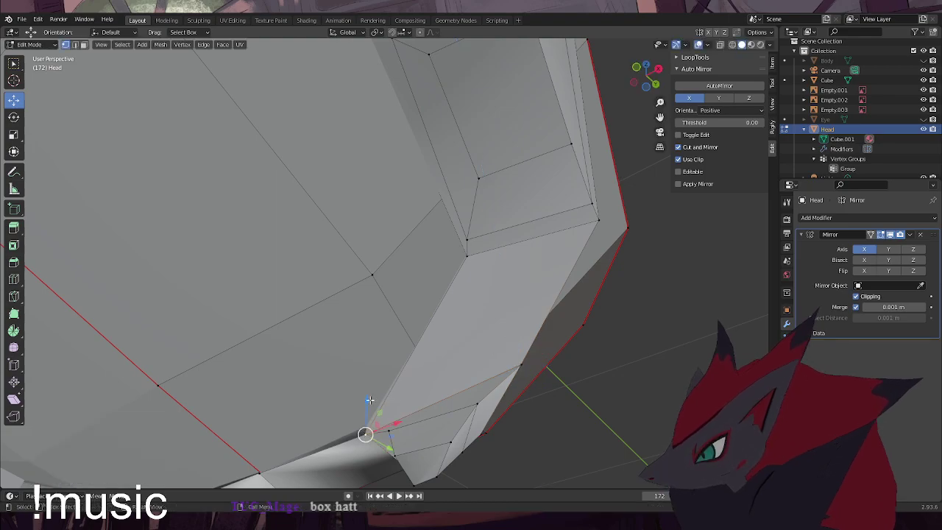
pyautogui.press('g')
pyautogui.press('z')
pyautogui.click(397, 431)
pyautogui.click(392, 432)
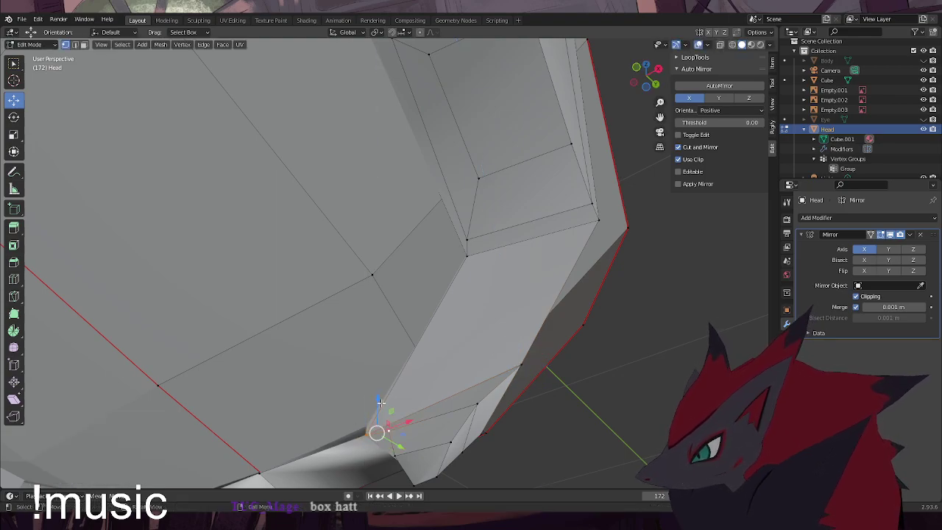
pyautogui.press('g')
pyautogui.press('z')
pyautogui.click(375, 403)
pyautogui.moveTo(483, 372)
pyautogui.mouseDown(button='middle')
pyautogui.moveTo(437, 379)
pyautogui.moveTo(486, 377)
pyautogui.mouseUp(button='middle')
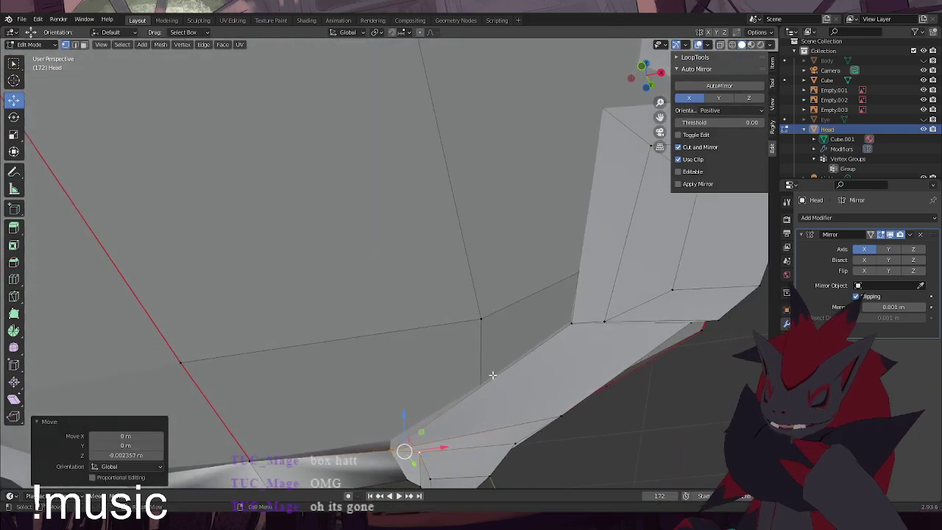
pyautogui.moveTo(493, 375); pyautogui.dragTo(501, 340, button='middle')
# Select the inner edge vertex between the next two teeth and lower it about 0.005 m along Z
pyautogui.click(720, 45)
pyautogui.moveTo(541, 219); pyautogui.dragTo(537, 265, button='middle')
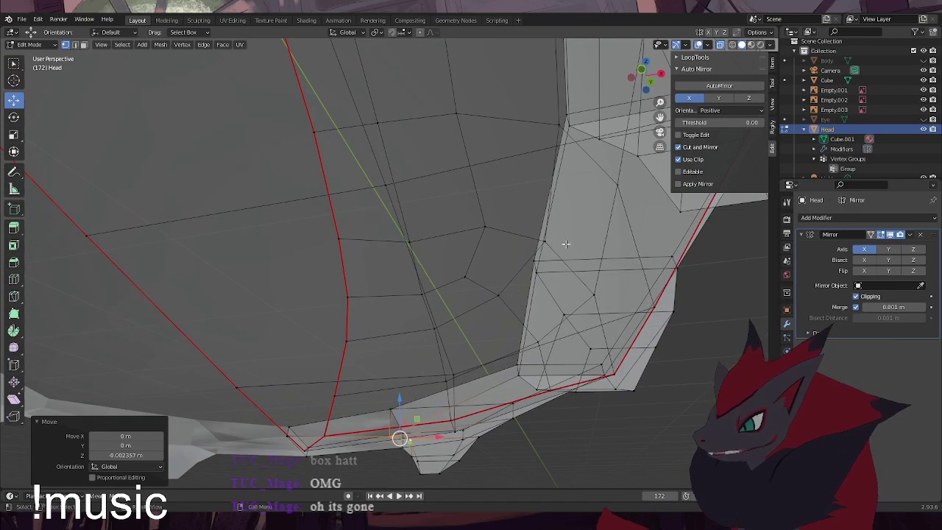
pyautogui.click(535, 267)
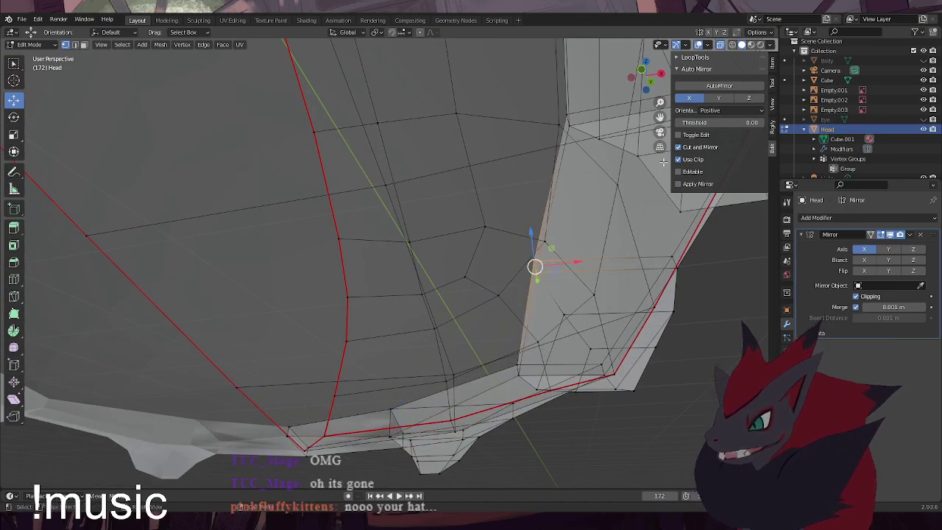
pyautogui.click(720, 45)
pyautogui.moveTo(515, 227); pyautogui.dragTo(477, 234, button='middle')
pyautogui.moveTo(429, 244); pyautogui.dragTo(429, 248)
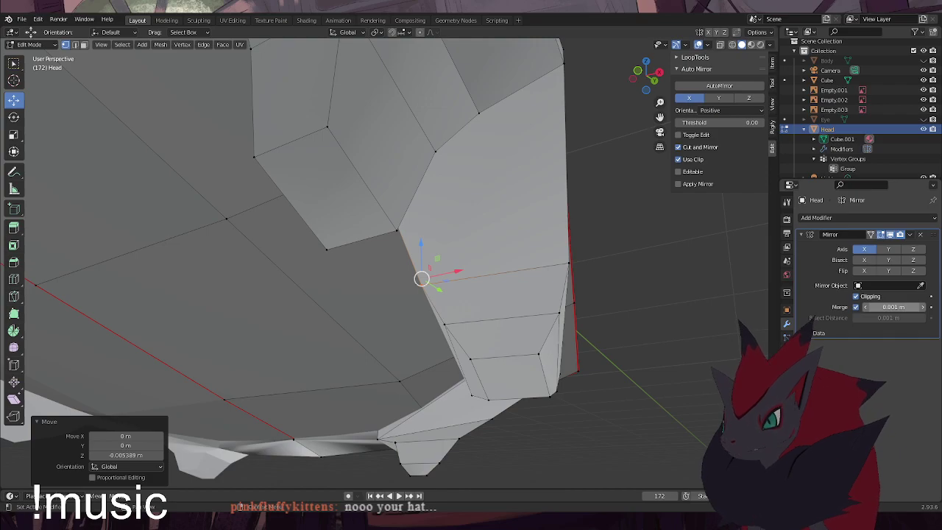
pyautogui.moveTo(533, 280); pyautogui.dragTo(566, 292, button='middle')
pyautogui.press('space')
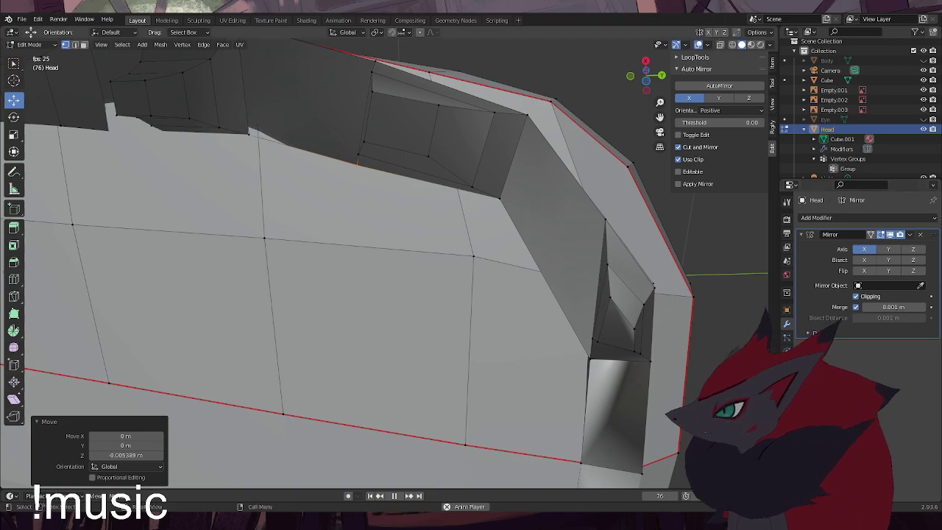
# Select the strip's inner edge vertices along the middle teeth and lower them together about 0.013 m along Z
pyautogui.click(591, 256)
pyautogui.moveTo(473, 260); pyautogui.dragTo(513, 288, button='middle')
pyautogui.click(720, 44)
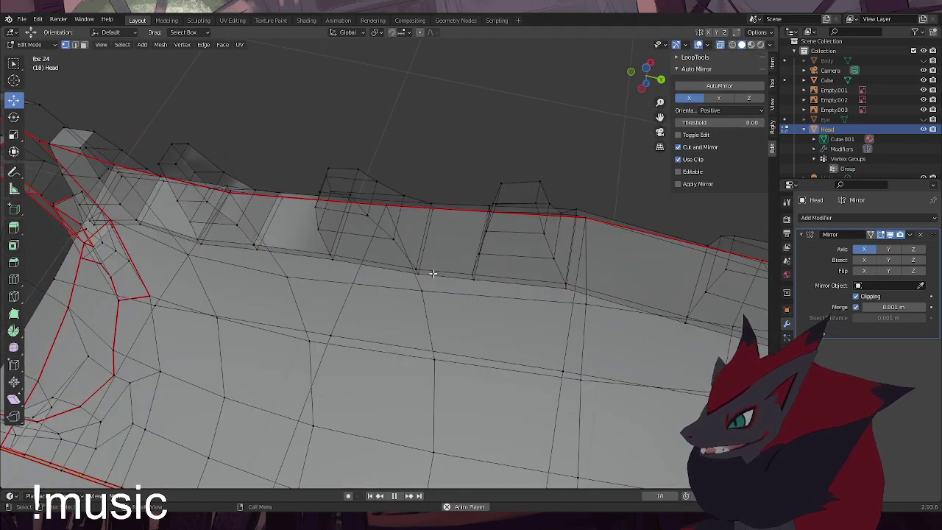
pyautogui.click(417, 271)
pyautogui.moveTo(491, 289); pyautogui.dragTo(465, 273)
pyautogui.keyDown('shift'); pyautogui.click(560, 281); pyautogui.keyUp('shift')
pyautogui.keyDown('shift'); pyautogui.click(336, 259); pyautogui.keyUp('shift')
pyautogui.keyDown('shift'); pyautogui.click(256, 247); pyautogui.keyUp('shift')
pyautogui.keyDown('shift'); pyautogui.click(202, 241); pyautogui.keyUp('shift')
pyautogui.click(720, 45)
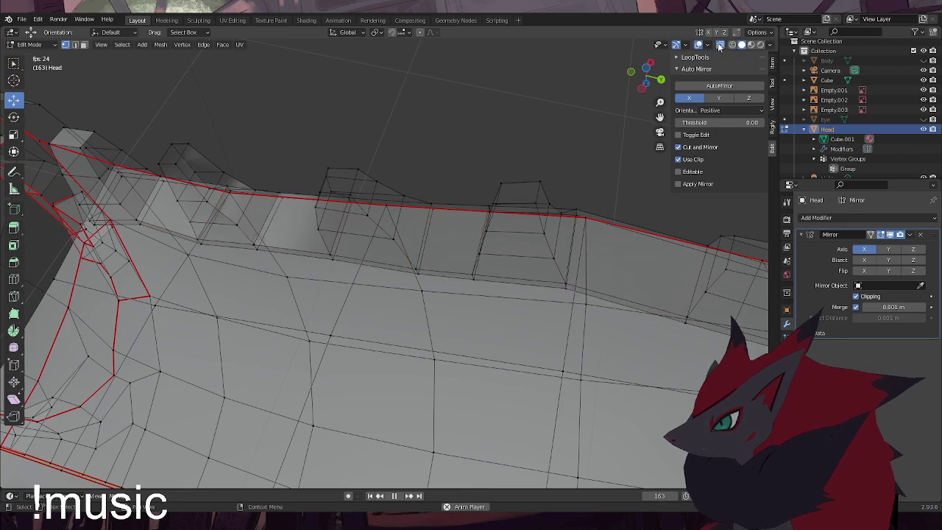
pyautogui.click(721, 46)
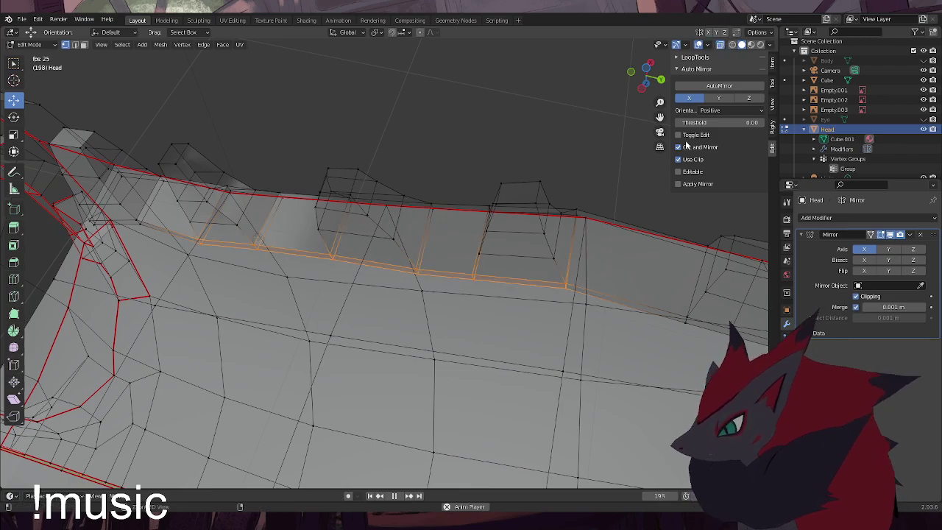
pyautogui.click(721, 45)
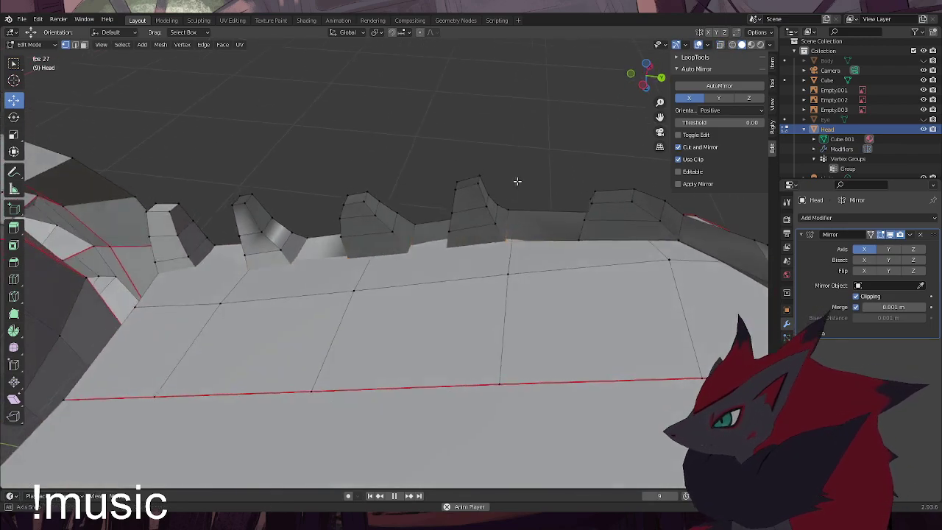
pyautogui.scroll(-8, 552, 156)
pyautogui.scroll(5, 441, 213)
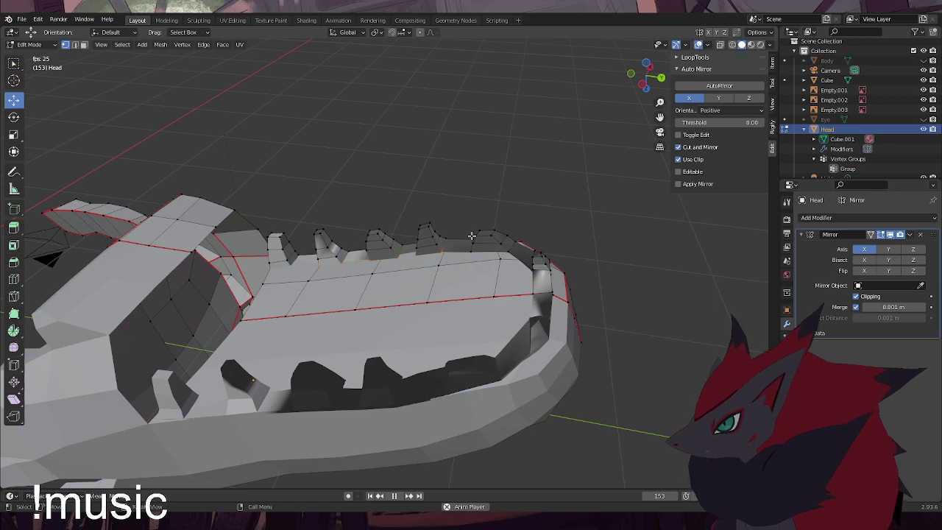
pyautogui.press('space')
pyautogui.moveTo(380, 285); pyautogui.dragTo(377, 280)
pyautogui.scroll(4, 383, 273)
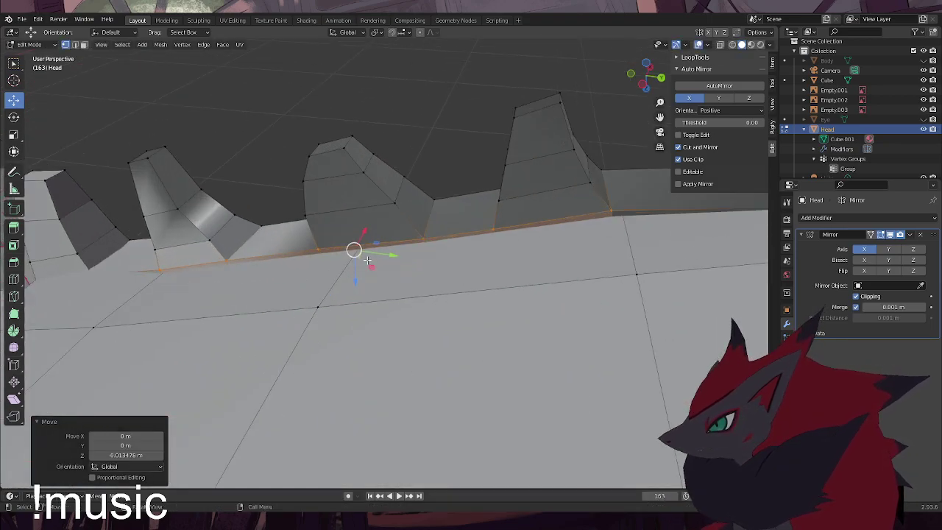
# Select the two inner base vertices of the rearmost tooth and lower them about 0.018 m along Z
pyautogui.keyDown('shift'); pyautogui.moveTo(496, 226); pyautogui.dragTo(567, 243, button='middle'); pyautogui.keyUp('shift')
pyautogui.click(363, 147)
pyautogui.scroll(3, 368, 192)
pyautogui.moveTo(361, 247); pyautogui.dragTo(437, 223, button='middle')
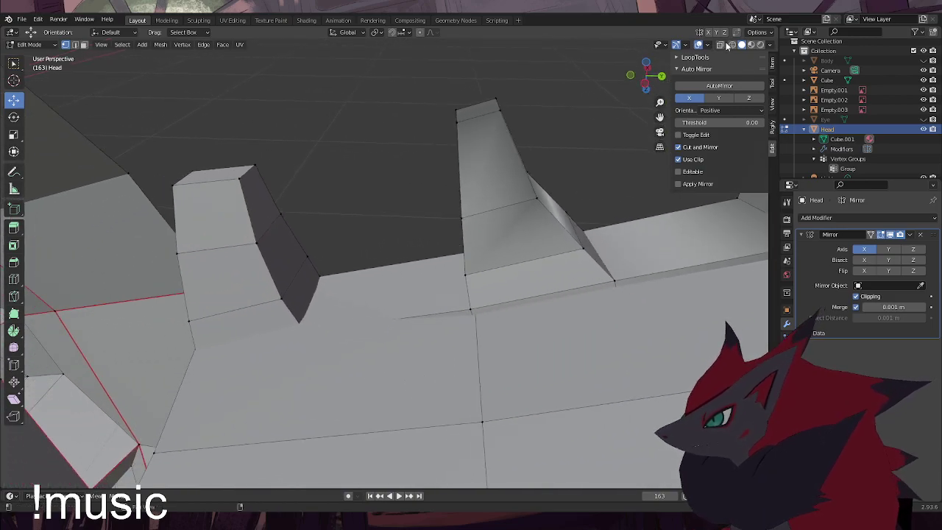
pyautogui.hotkey('alt', 'z')
pyautogui.click(308, 340)
pyautogui.keyDown('shift'); pyautogui.moveTo(221, 378); pyautogui.dragTo(193, 358); pyautogui.keyUp('shift')
pyautogui.hotkey('alt', 'z')
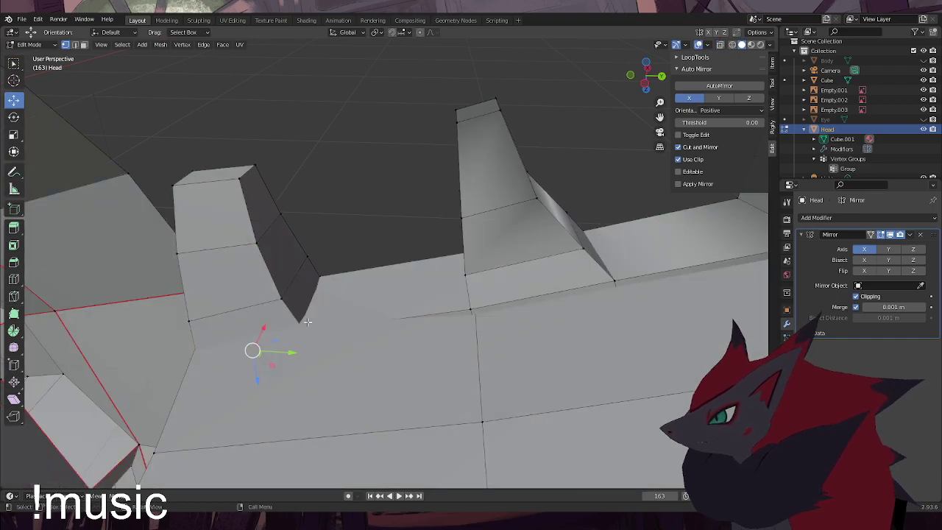
pyautogui.press('g')
pyautogui.press('z')
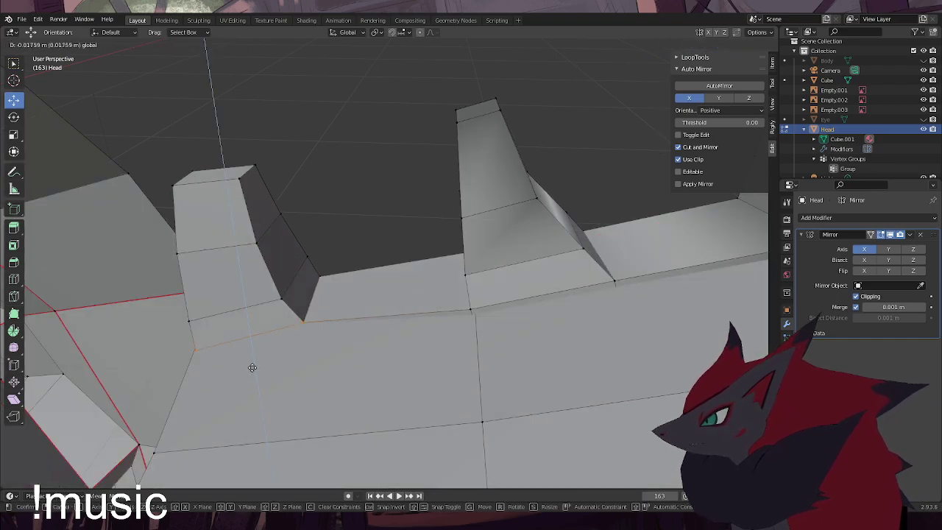
pyautogui.moveTo(251, 367); pyautogui.dragTo(251, 367)
pyautogui.click(364, 211)
# Lower the rear outer base vertex of the rearmost tooth about 0.003 m along Z
pyautogui.moveTo(354, 213); pyautogui.dragTo(513, 131, button='middle')
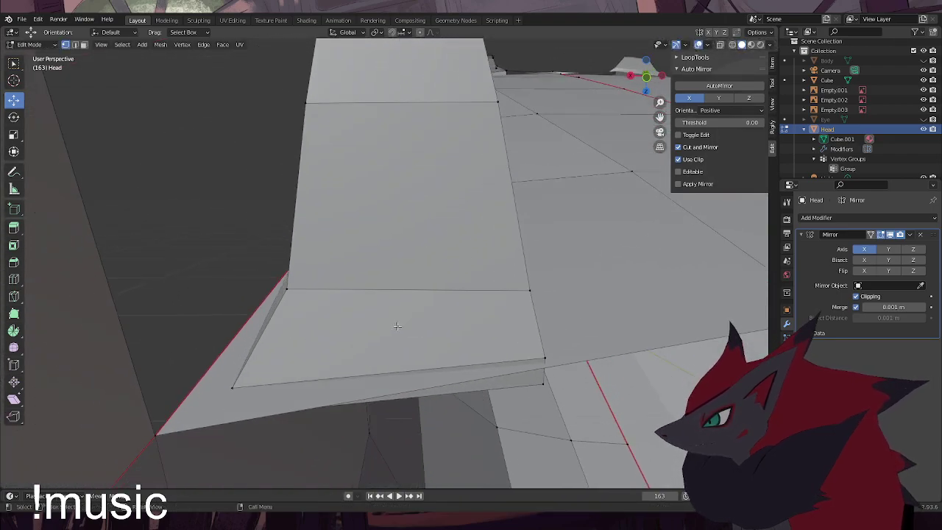
pyautogui.moveTo(234, 388); pyautogui.dragTo(426, 395, button='middle')
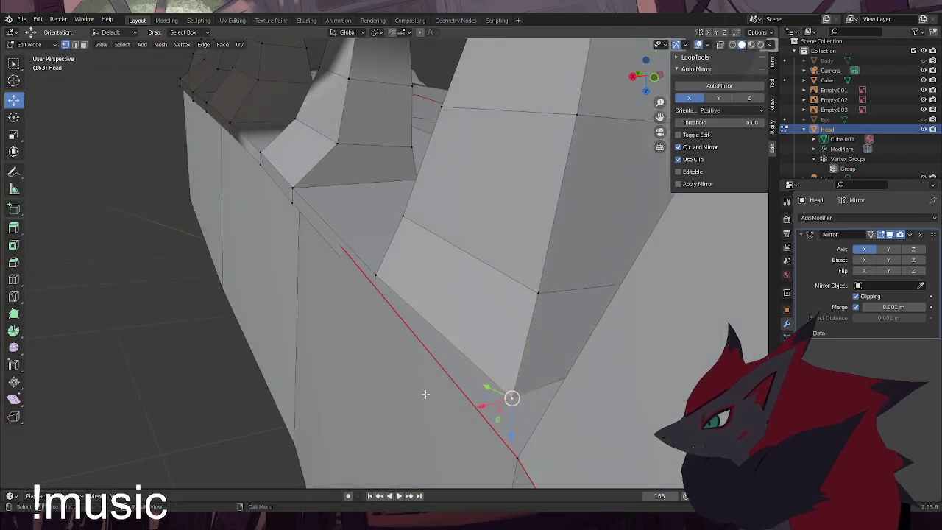
pyautogui.press('g')
pyautogui.press('z')
pyautogui.click(511, 419)
pyautogui.moveTo(206, 340); pyautogui.dragTo(366, 314, button='middle')
pyautogui.hotkey('alt', 'z')
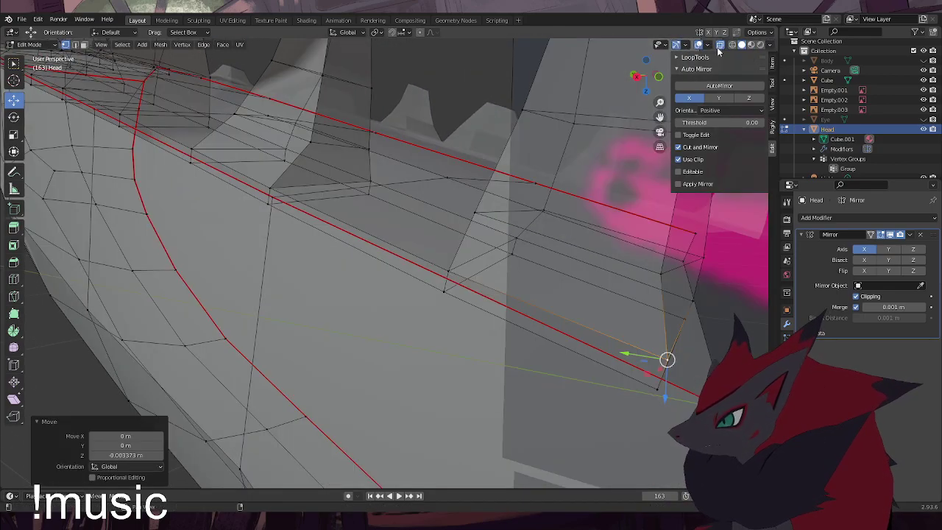
pyautogui.keyDown('shift'); pyautogui.rightClick(662, 375); pyautogui.keyUp('shift')
pyautogui.click(717, 358)
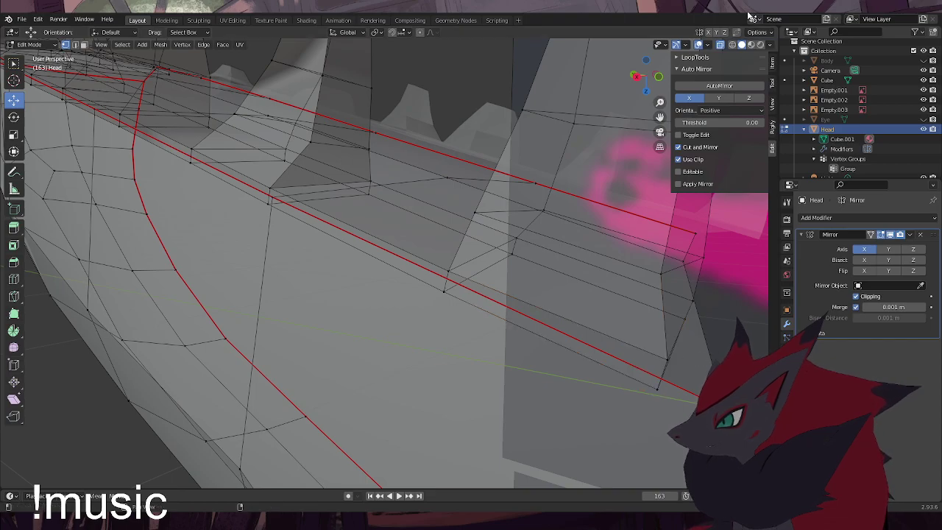
pyautogui.click(720, 45)
# Move the strip's outer edge vertex at the rear base of the second tooth from the front about 0.011 m along X
pyautogui.scroll(-2, 482, 228)
pyautogui.moveTo(481, 228); pyautogui.dragTo(401, 244, button='middle')
pyautogui.click(400, 248)
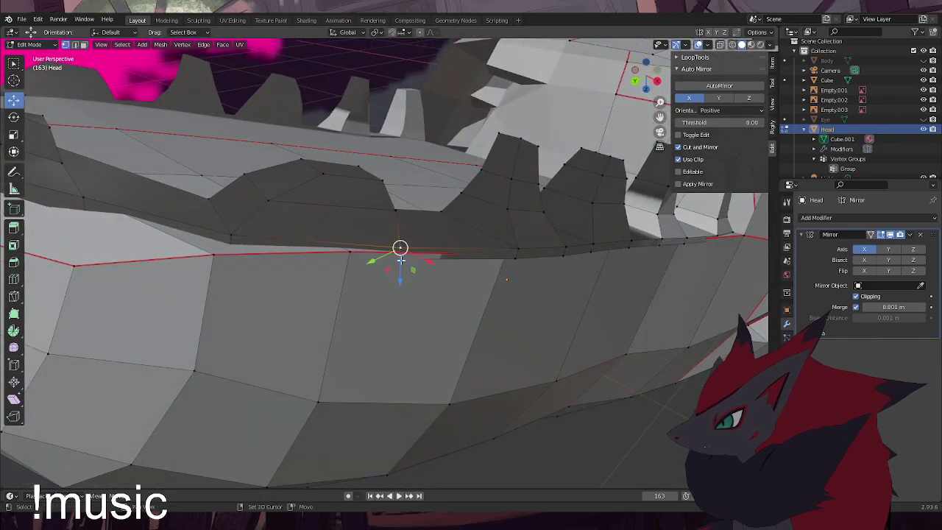
pyautogui.hotkey('alt', 'z')
pyautogui.moveTo(471, 281); pyautogui.dragTo(470, 274, button='middle')
pyautogui.moveTo(471, 273); pyautogui.dragTo(476, 275)
pyautogui.click(720, 45)
pyautogui.moveTo(482, 245); pyautogui.dragTo(503, 175, button='middle')
pyautogui.moveTo(530, 67); pyautogui.dragTo(566, 368, button='middle')
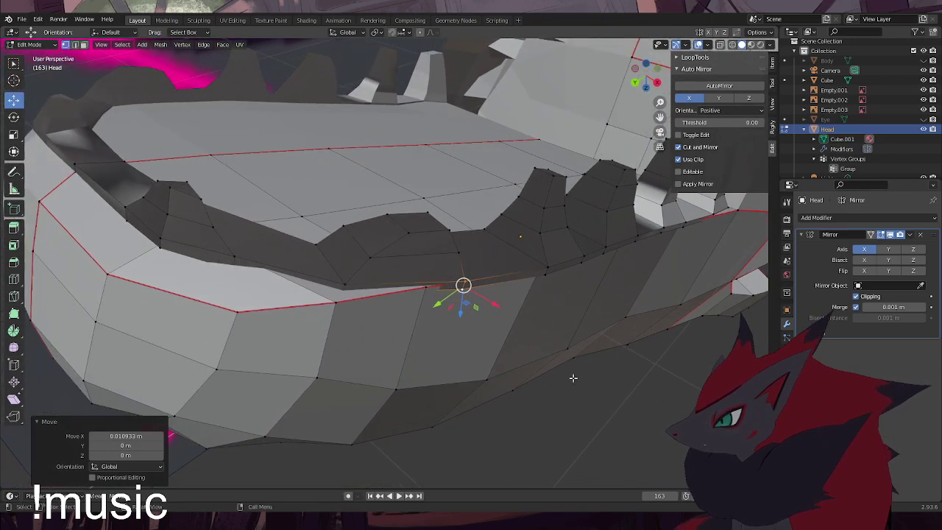
pyautogui.click(591, 404)
# Reposition two neighbouring edge vertices of the tooth strip to fit them to the jaw rim
pyautogui.moveTo(354, 289); pyautogui.dragTo(317, 184, button='middle')
pyautogui.click(284, 166)
pyautogui.moveTo(285, 194); pyautogui.dragTo(283, 207)
pyautogui.click(218, 171)
pyautogui.press('g')
pyautogui.click(222, 199)
pyautogui.moveTo(223, 200); pyautogui.dragTo(310, 177, button='middle')
# Raise the strip's vertex at the front centre line about 0.013 m along Z
pyautogui.click(721, 45)
pyautogui.moveTo(230, 182); pyautogui.dragTo(260, 186, button='middle')
pyautogui.click(342, 213)
pyautogui.moveTo(344, 213); pyautogui.dragTo(377, 214, button='middle')
pyautogui.click(503, 238)
pyautogui.press('g')
pyautogui.press('z')
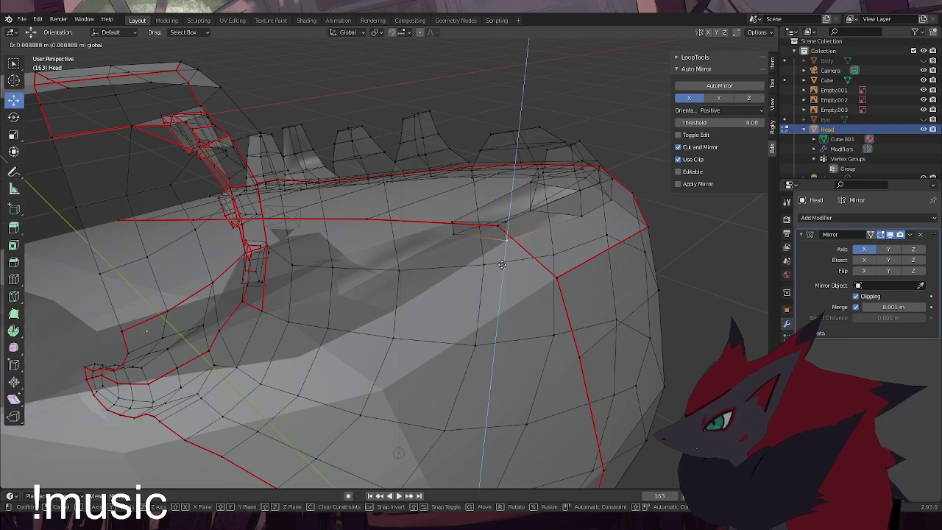
pyautogui.click(502, 266)
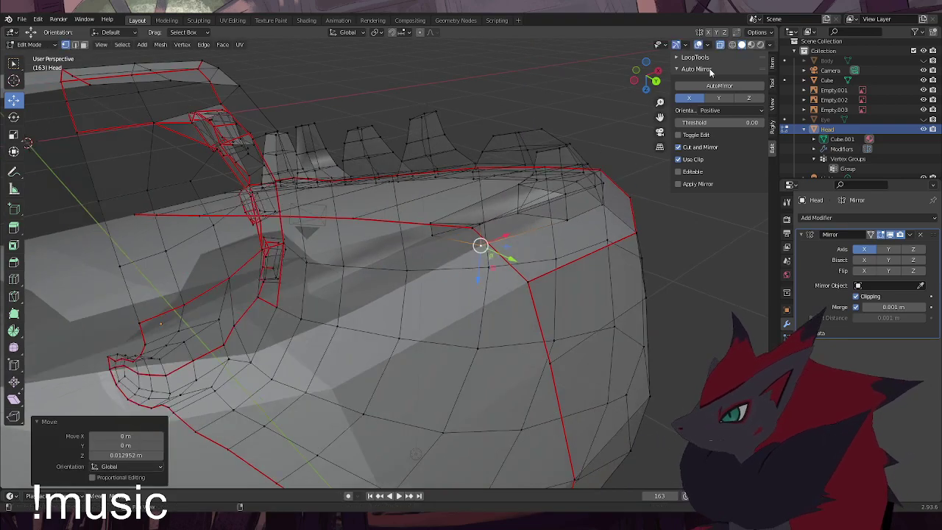
pyautogui.click(723, 45)
pyautogui.moveTo(442, 243); pyautogui.dragTo(703, 354, button='middle')
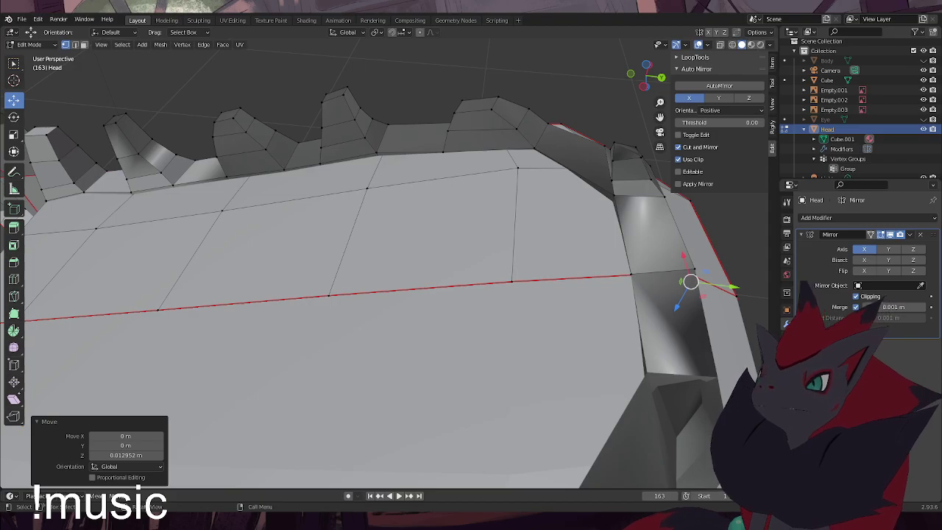
# Move the strip's outer edge vertex between the two rearmost teeth about 0.008 m along X
pyautogui.moveTo(441, 265); pyautogui.dragTo(487, 404, button='middle')
pyautogui.click(721, 45)
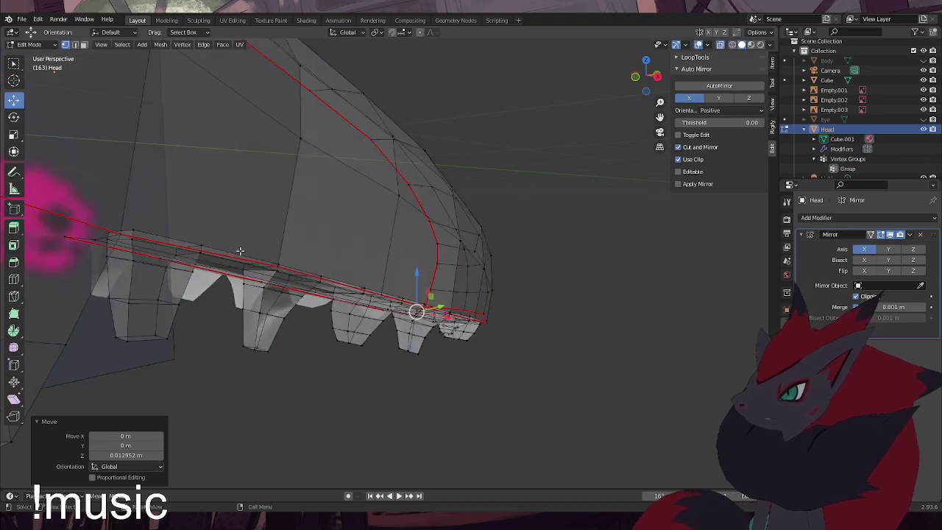
pyautogui.click(200, 246)
pyautogui.moveTo(200, 246); pyautogui.dragTo(265, 256, button='middle')
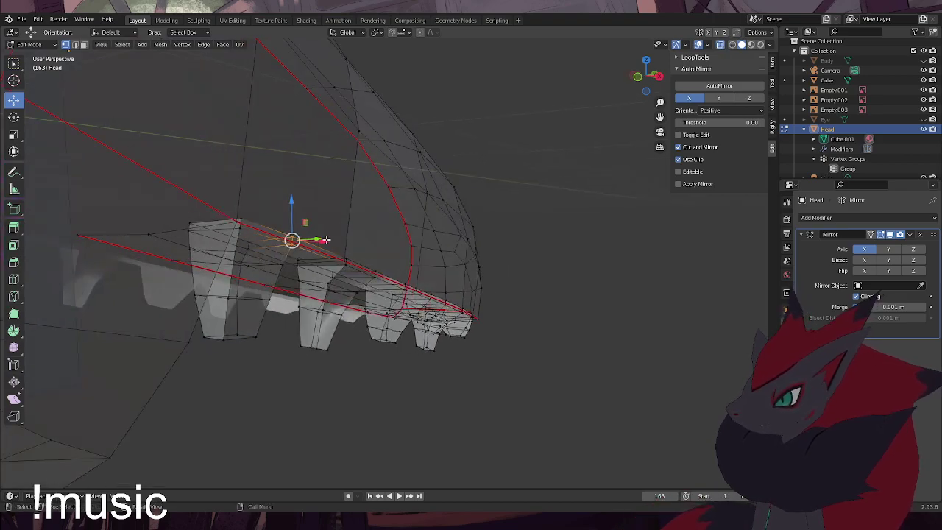
pyautogui.moveTo(324, 241); pyautogui.dragTo(429, 177, button='middle')
pyautogui.moveTo(434, 159); pyautogui.dragTo(438, 159)
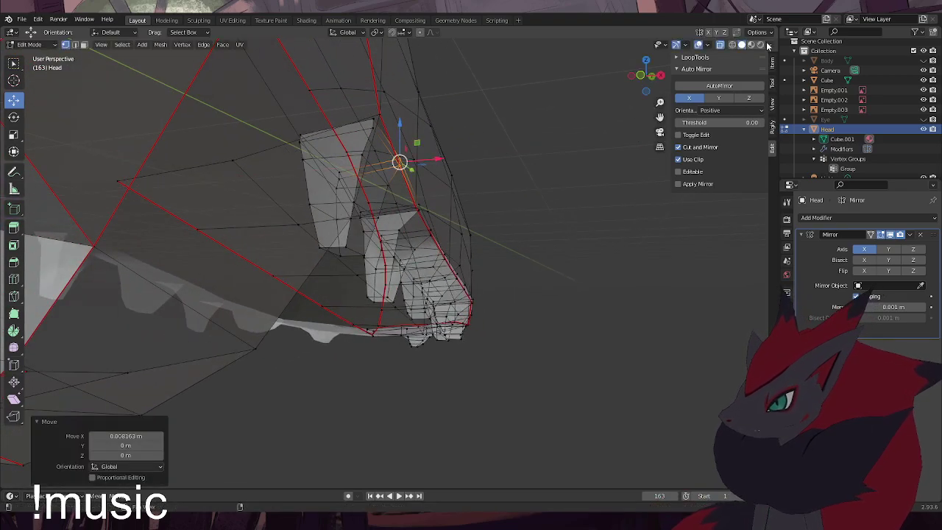
pyautogui.click(721, 45)
pyautogui.moveTo(484, 140); pyautogui.dragTo(457, 173, button='middle')
pyautogui.click(441, 393)
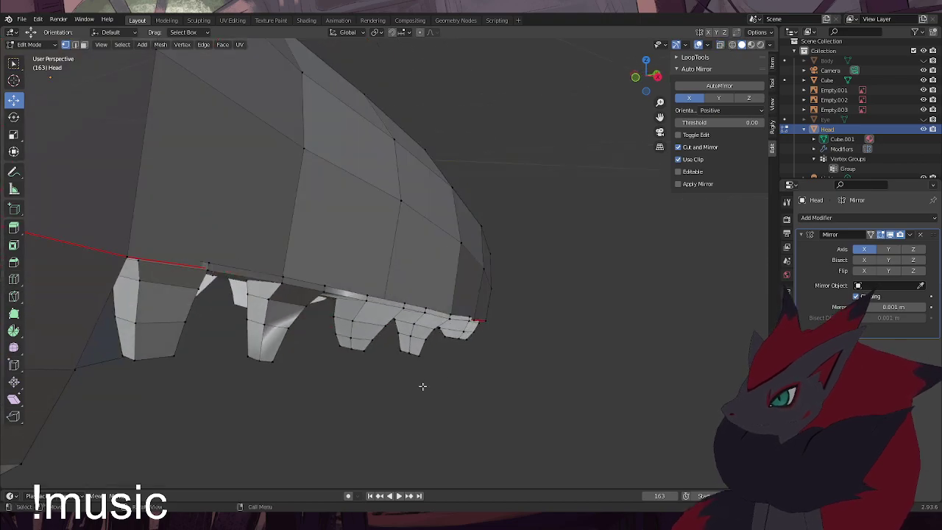
# Nudge the strip's outer edge vertex between two neighbouring side teeth
pyautogui.moveTo(319, 368); pyautogui.dragTo(332, 410, button='middle')
pyautogui.click(332, 410)
pyautogui.click(464, 459)
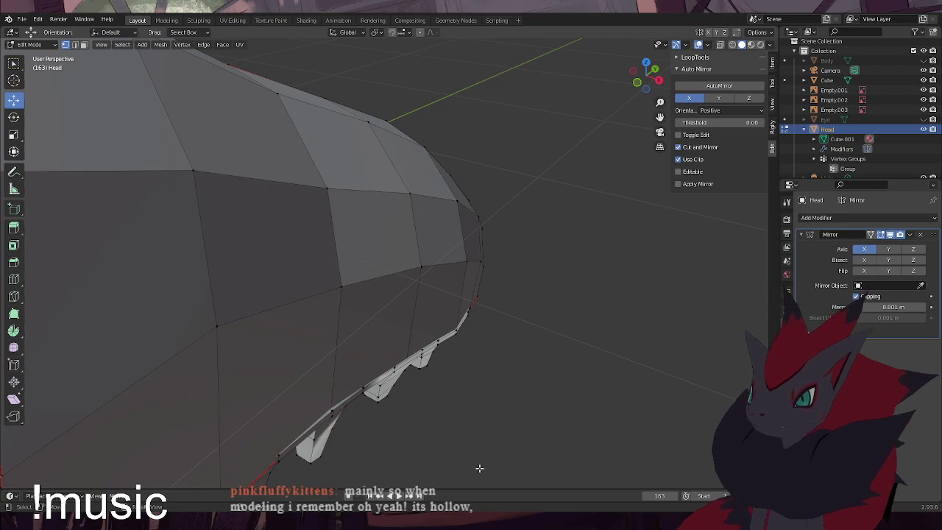
pyautogui.click(332, 410)
pyautogui.moveTo(359, 431); pyautogui.dragTo(356, 435)
pyautogui.click(481, 444)
# Examine the upper jaw and tooth strip from the back and the right side against the reference image
pyautogui.moveTo(479, 448); pyautogui.dragTo(395, 435, button='middle')
pyautogui.scroll(3, 395, 435)
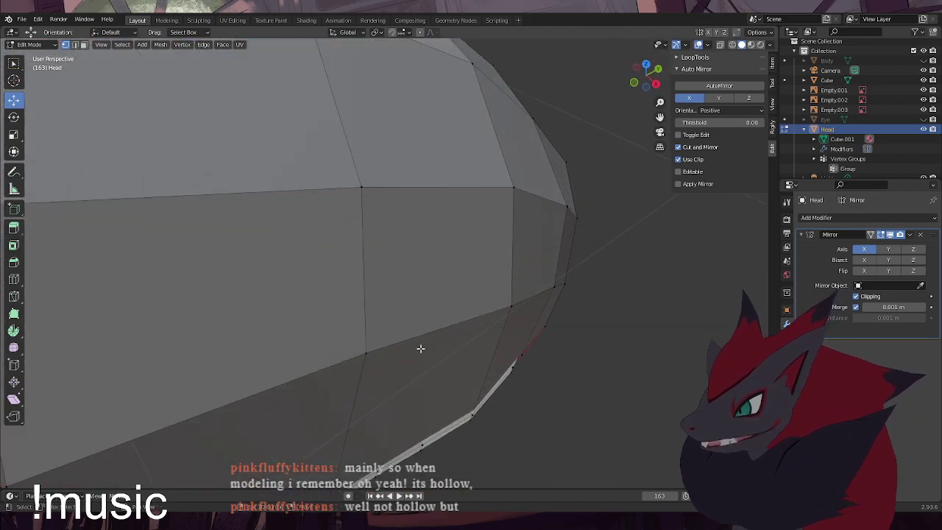
pyautogui.keyDown('shift'); pyautogui.moveTo(427, 382); pyautogui.dragTo(483, 257, button='middle'); pyautogui.keyUp('shift')
pyautogui.moveTo(398, 322); pyautogui.dragTo(460, 334, button='middle')
pyautogui.press('ctrl+KP_1')
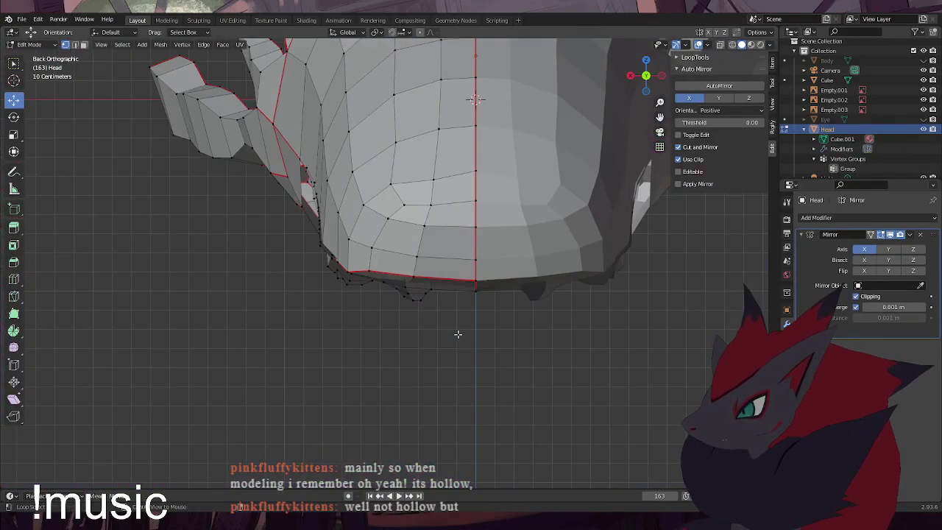
pyautogui.press('KP_3')
pyautogui.click(719, 45)
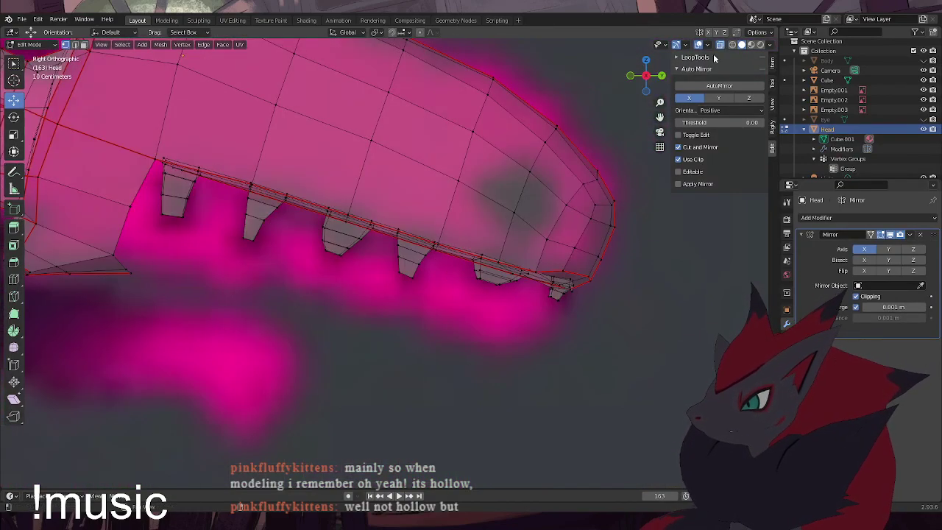
pyautogui.hotkey('alt', 'z')
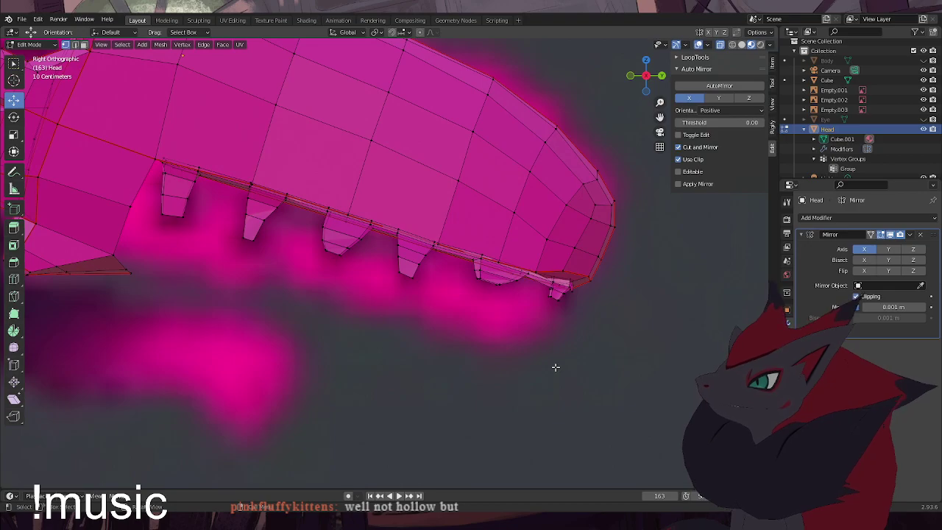
# Examine the closed mouth of the head in Object Mode and return the Head object to Edit Mode
pyautogui.click(27, 45)
pyautogui.click(21, 57)
pyautogui.click(387, 354)
pyautogui.moveTo(386, 355); pyautogui.dragTo(581, 275, button='middle')
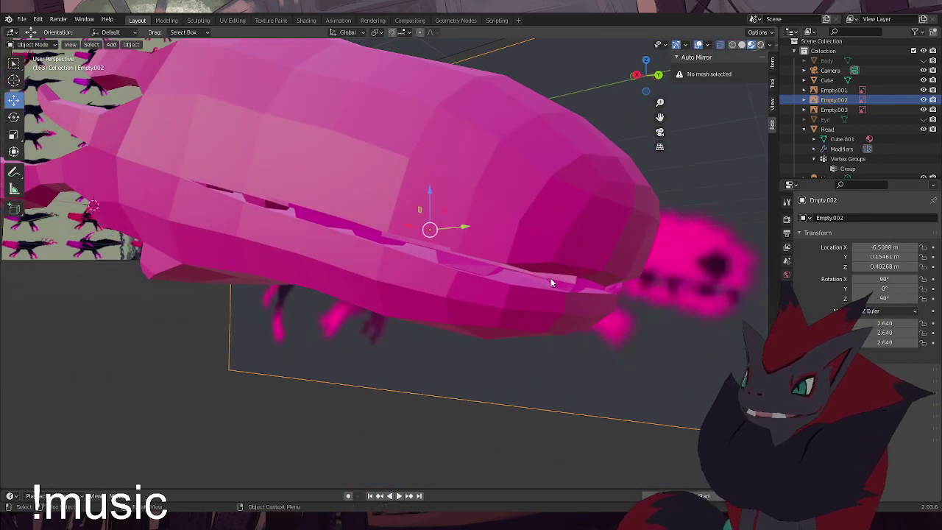
pyautogui.click(564, 237)
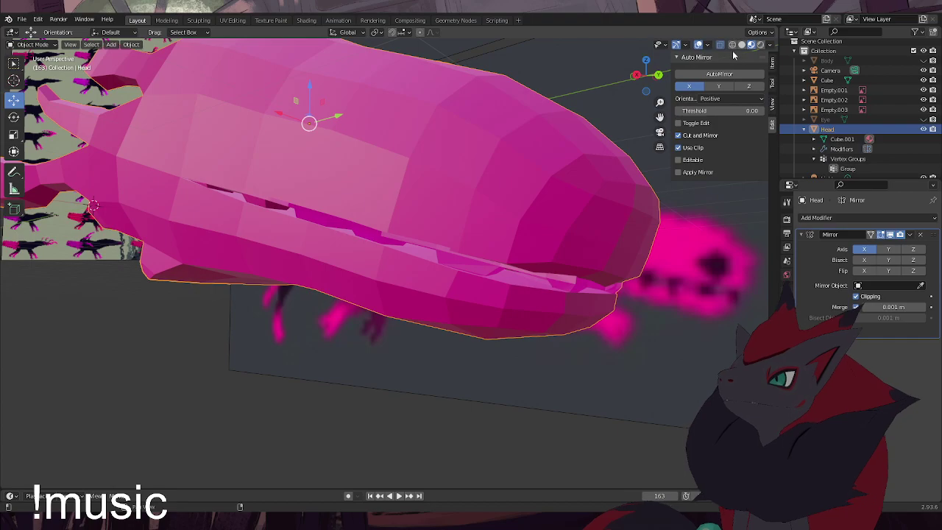
pyautogui.click(28, 45)
pyautogui.click(19, 64)
# Move the strip's edge vertex beside the frontmost tooth about 0.001 m along Y and 0.003 m along Z
pyautogui.moveTo(455, 303); pyautogui.dragTo(472, 264, button='middle')
pyautogui.keyDown('alt'); pyautogui.moveTo(594, 322); pyautogui.dragTo(576, 340, button='middle'); pyautogui.keyUp('alt')
pyautogui.press('KP_3')
pyautogui.click(539, 267)
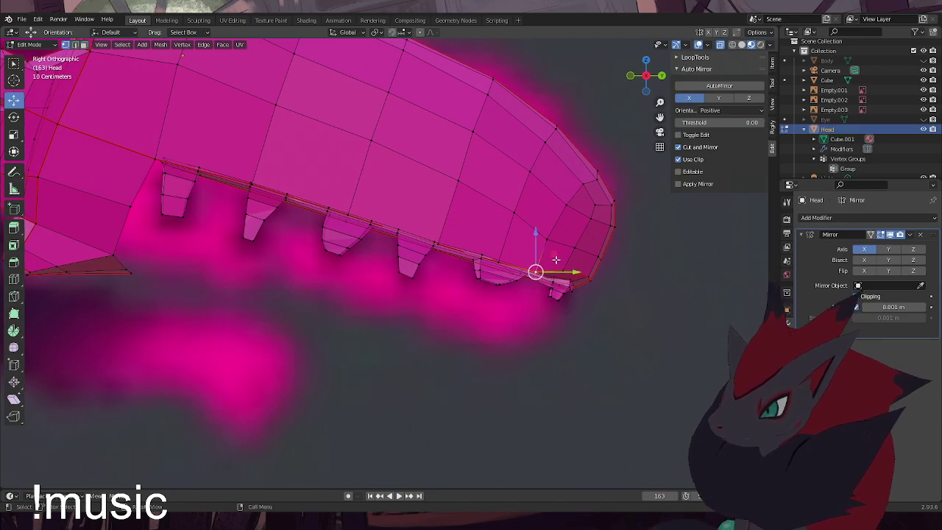
pyautogui.moveTo(536, 270); pyautogui.dragTo(560, 261)
pyautogui.moveTo(560, 261); pyautogui.dragTo(469, 223, button='middle')
pyautogui.click(436, 184)
pyautogui.scroll(3, 587, 253)
pyautogui.moveTo(477, 172); pyautogui.dragTo(550, 291, button='middle')
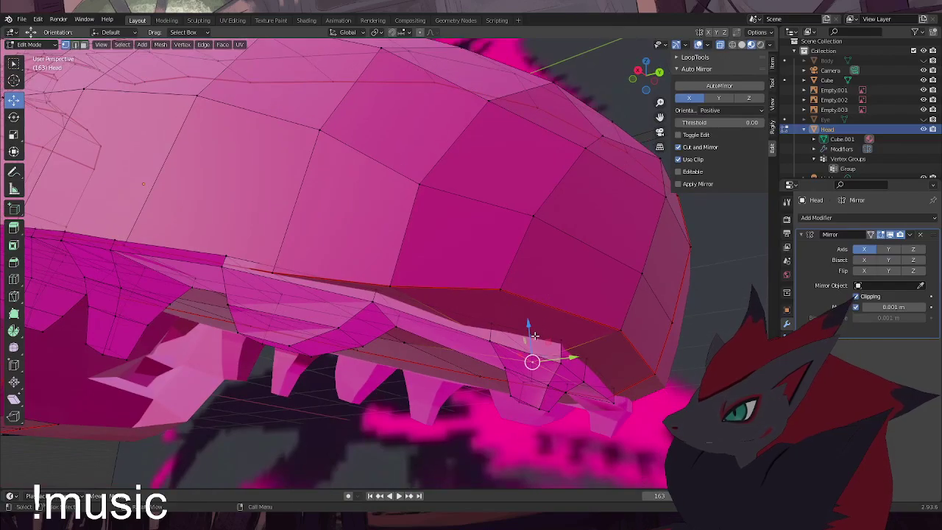
pyautogui.press('g')
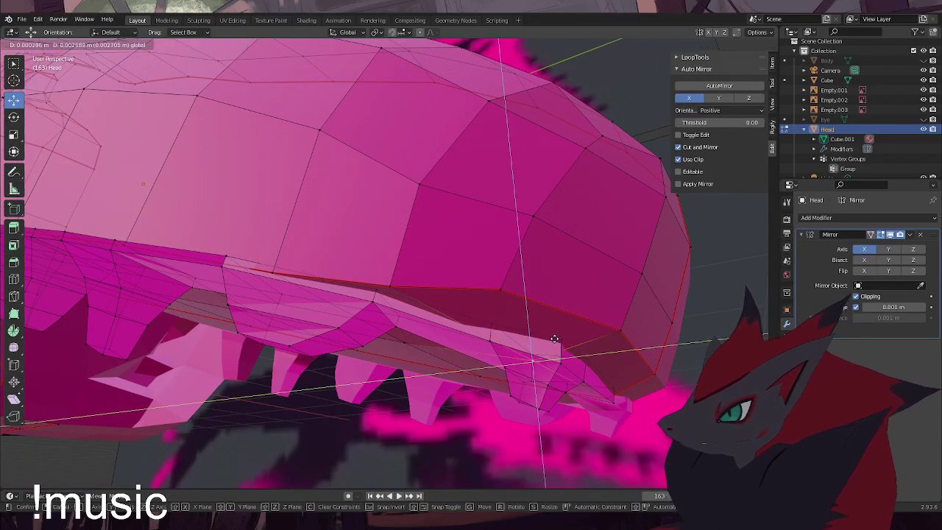
pyautogui.click(555, 339)
pyautogui.moveTo(555, 338); pyautogui.dragTo(583, 365, button='middle')
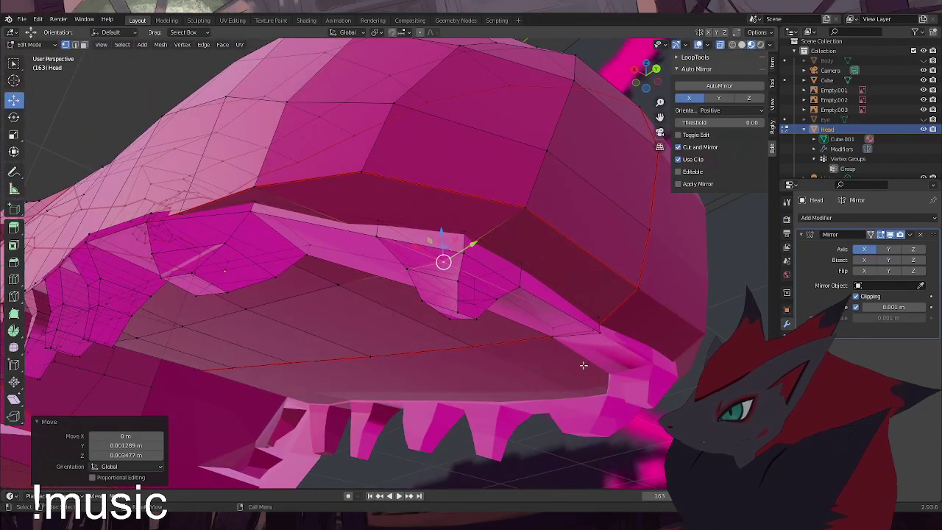
# Select the strip's front centre-line vertex and raise it about 0.003 m along Z without shifting it sideways
pyautogui.click(601, 331)
pyautogui.press('g')
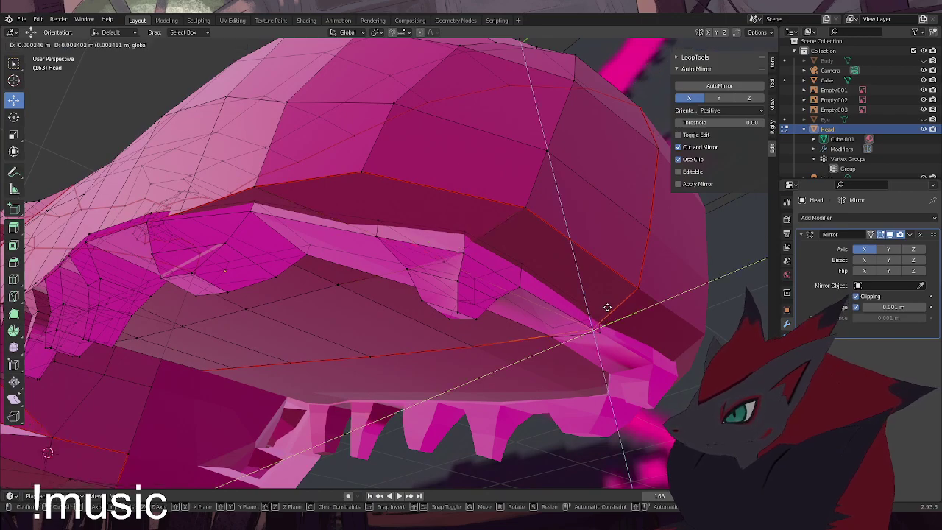
pyautogui.click(607, 308)
pyautogui.moveTo(607, 308); pyautogui.dragTo(605, 425, button='middle')
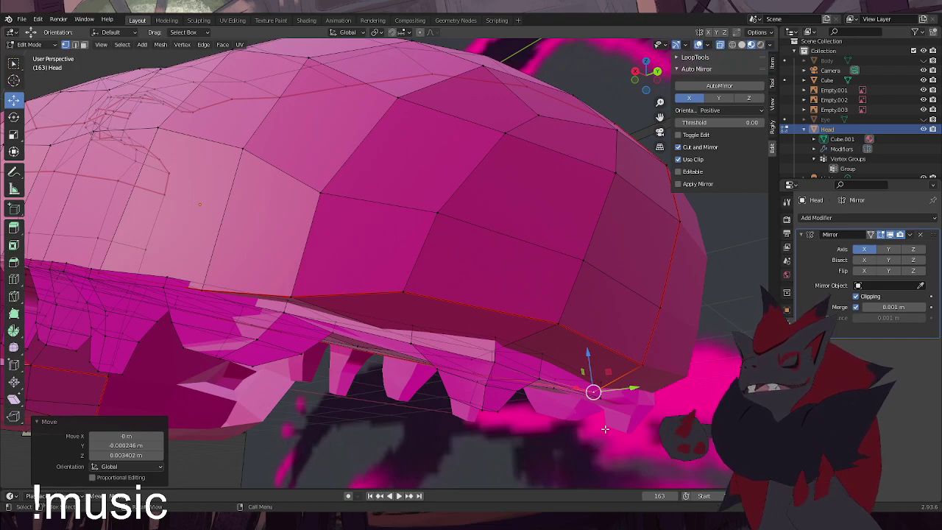
# Add a 2 m plane at the world origin inside the Head mesh
pyautogui.scroll(-4, 547, 356)
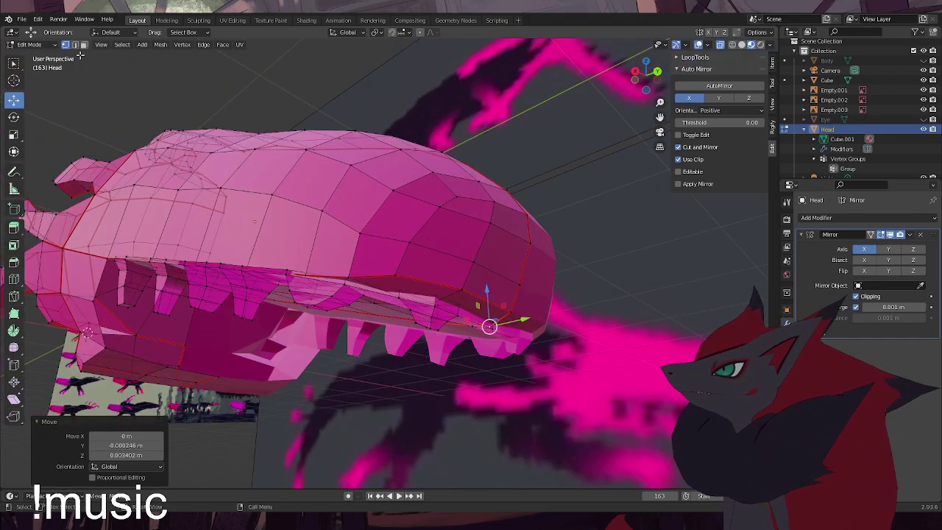
pyautogui.click(142, 45)
pyautogui.click(153, 56)
pyautogui.scroll(-4, 292, 316)
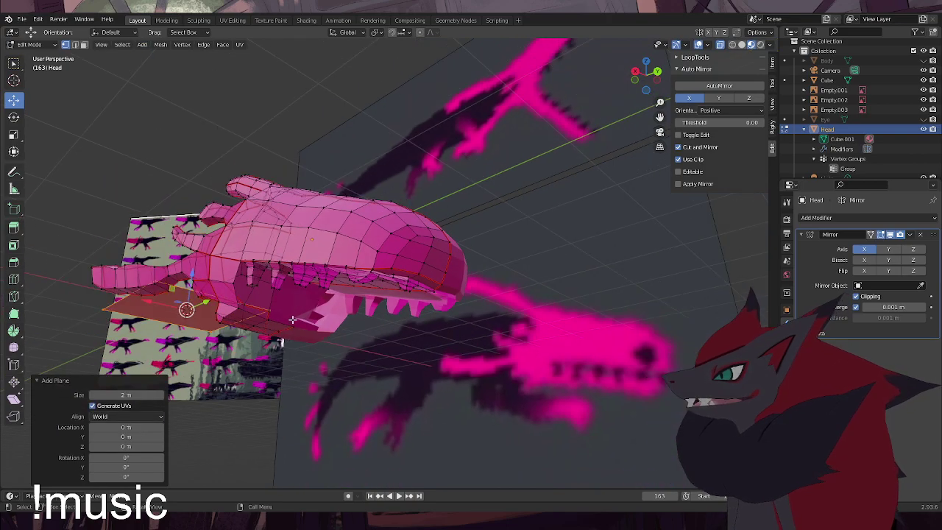
pyautogui.moveTo(275, 339); pyautogui.dragTo(322, 366, button='middle')
pyautogui.keyDown('shift'); pyautogui.moveTo(221, 318); pyautogui.dragTo(432, 312, button='middle'); pyautogui.keyUp('shift')
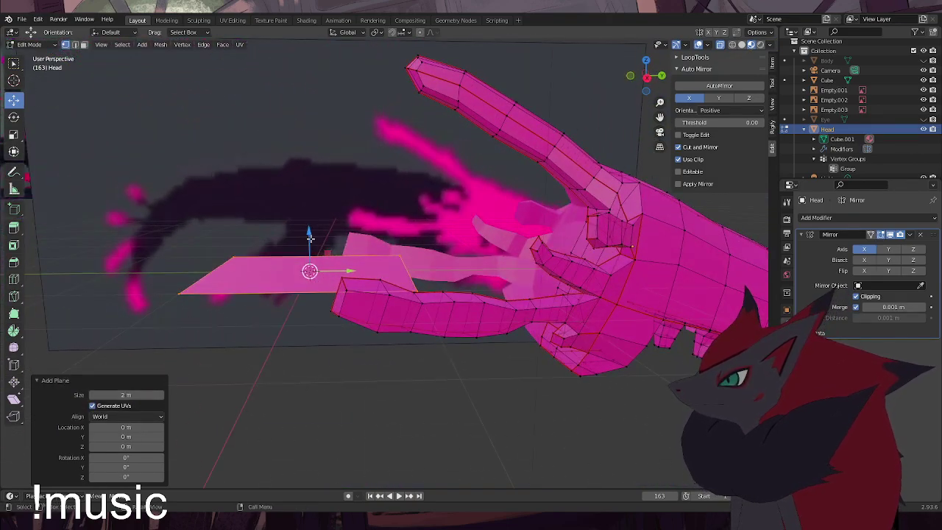
# Select the plane's four corner vertices and move them along Y, away from the head
pyautogui.click(316, 270)
pyautogui.moveTo(312, 304); pyautogui.dragTo(410, 311, button='middle')
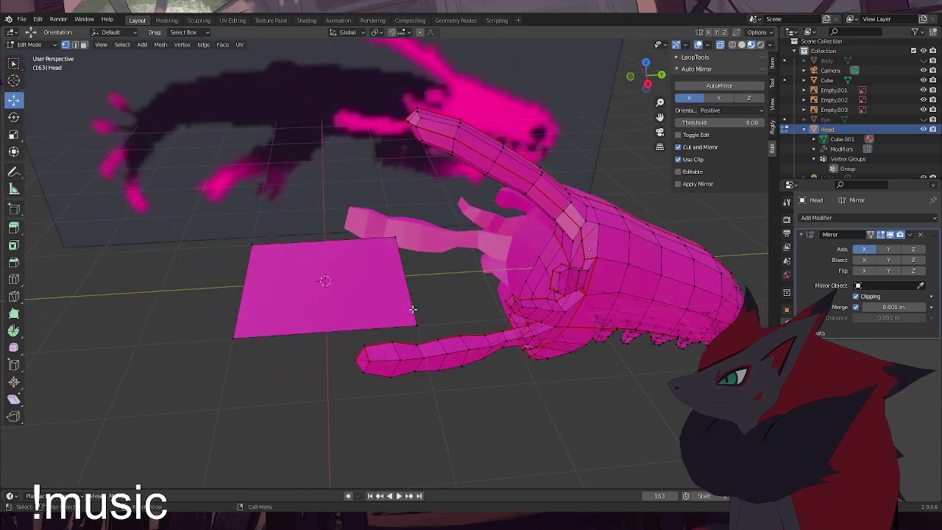
pyautogui.click(396, 239)
pyautogui.keyDown('shift'); pyautogui.click(252, 245); pyautogui.keyUp('shift')
pyautogui.keyDown('shift'); pyautogui.click(234, 337); pyautogui.keyUp('shift')
pyautogui.keyDown('shift'); pyautogui.click(416, 325); pyautogui.keyUp('shift')
pyautogui.press('g')
pyautogui.press('y')
pyautogui.moveTo(292, 277); pyautogui.dragTo(181, 283)
# Extrude the plane's far end edge four times into a bent strip, turning the last segment upward
pyautogui.moveTo(307, 303)
pyautogui.keyDown('shift'); pyautogui.mouseDown(button='middle')
pyautogui.moveTo(410, 294)
pyautogui.moveTo(350, 259)
pyautogui.moveTo(311, 309)
pyautogui.mouseUp(button='middle'); pyautogui.keyUp('shift')
pyautogui.moveTo(237, 239); pyautogui.dragTo(331, 361)
pyautogui.moveTo(337, 346); pyautogui.dragTo(538, 280, button='middle')
pyautogui.press('e')
pyautogui.click(385, 346)
pyautogui.press('e')
pyautogui.click(273, 395)
pyautogui.press('e')
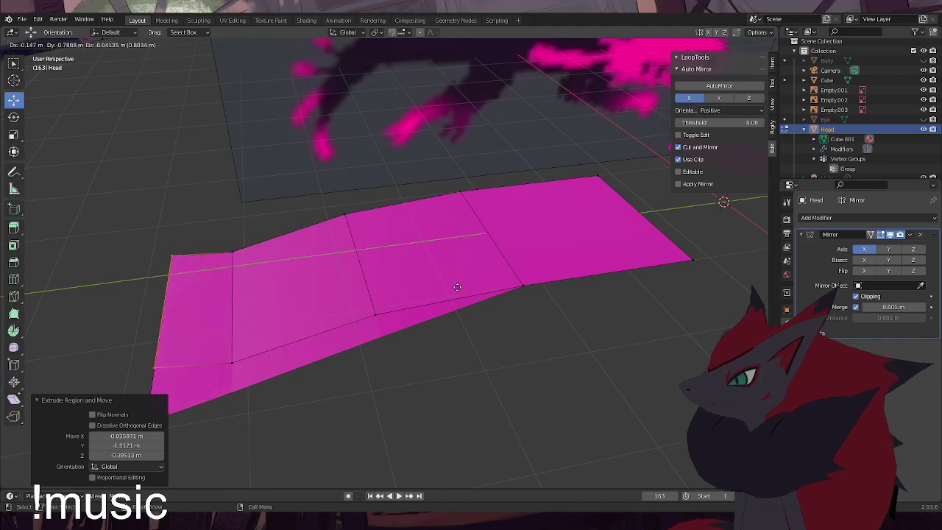
pyautogui.click(393, 274)
pyautogui.press('e')
pyautogui.click(332, 267)
# Extrude the whole strip along Z to give it thickness
pyautogui.moveTo(332, 267); pyautogui.dragTo(473, 355, button='middle')
pyautogui.moveTo(376, 363); pyautogui.dragTo(251, 354, button='middle')
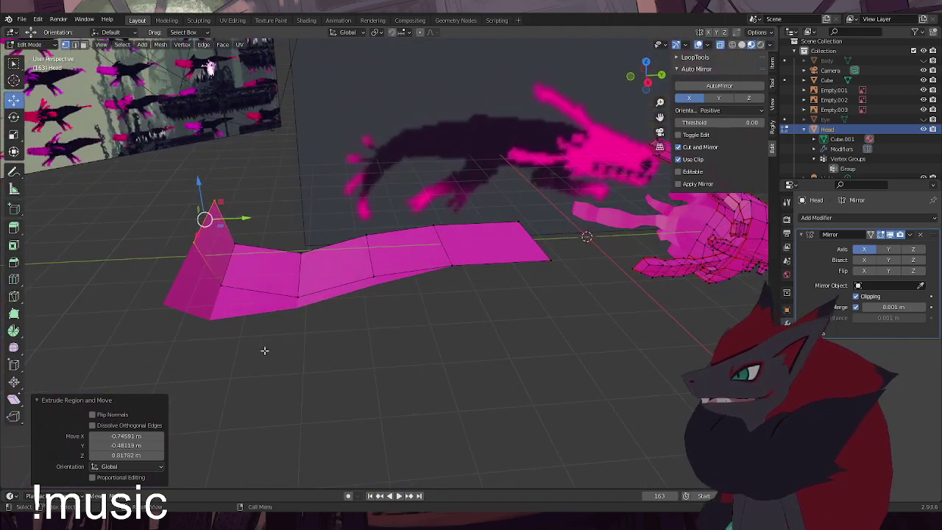
pyautogui.moveTo(587, 336); pyautogui.dragTo(187, 161)
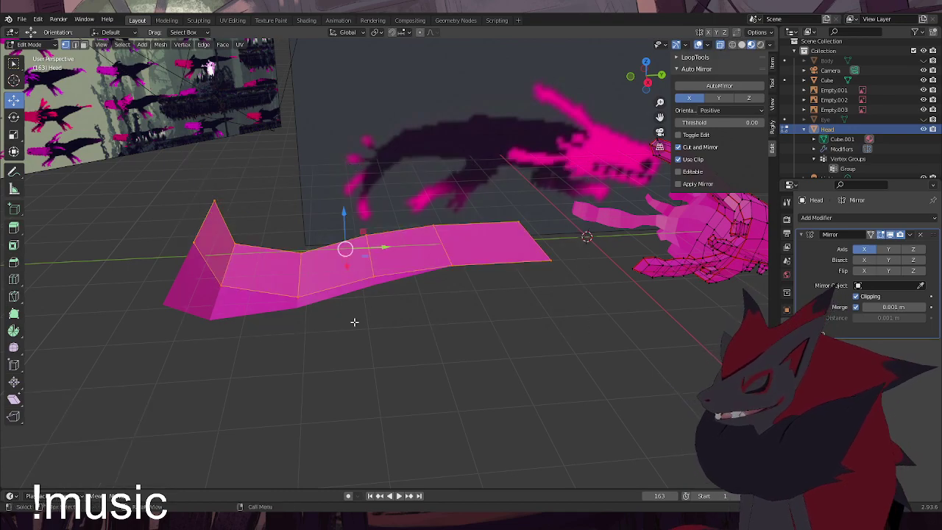
pyautogui.press('e')
pyautogui.press('z')
pyautogui.click(356, 312)
pyautogui.click(366, 357)
pyautogui.moveTo(308, 302); pyautogui.dragTo(288, 277, button='middle')
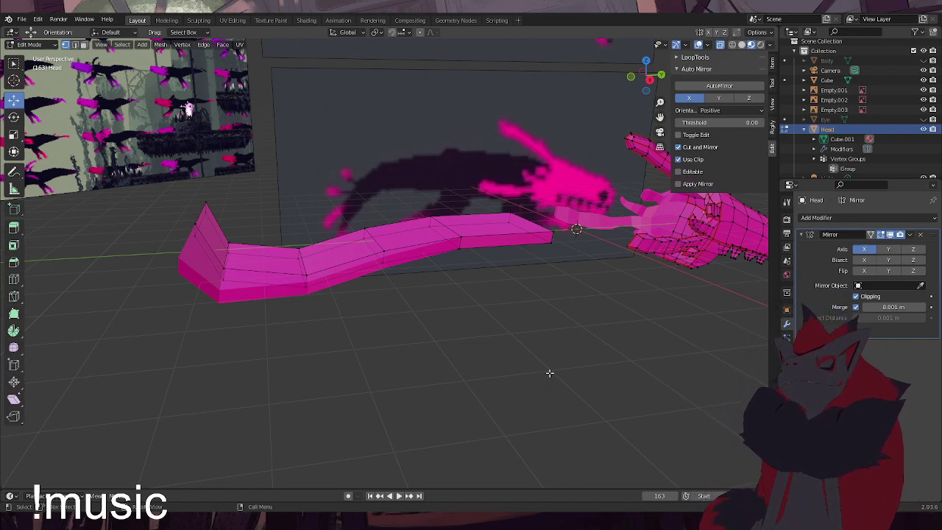
# Select the entire test strip and delete its vertices
pyautogui.moveTo(555, 323); pyautogui.dragTo(516, 341, button='middle')
pyautogui.moveTo(543, 373); pyautogui.dragTo(411, 207)
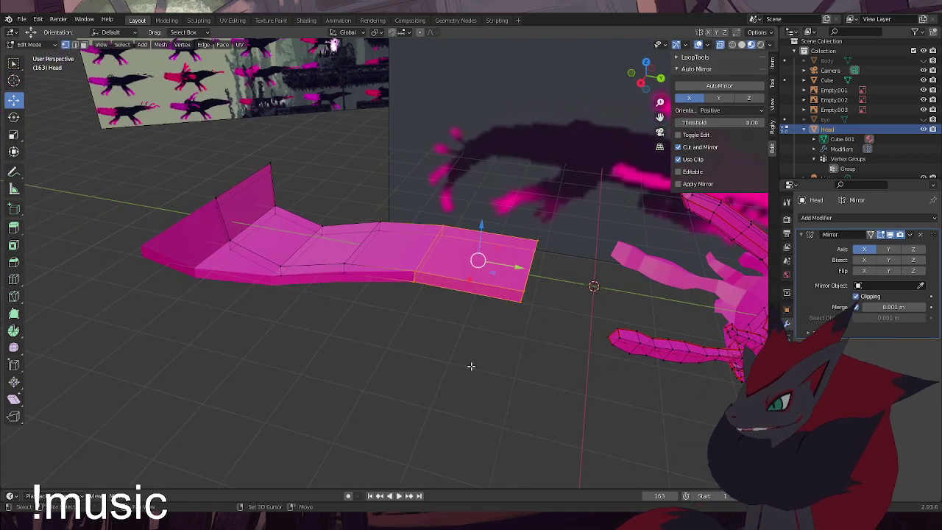
pyautogui.moveTo(459, 363); pyautogui.dragTo(225, 175)
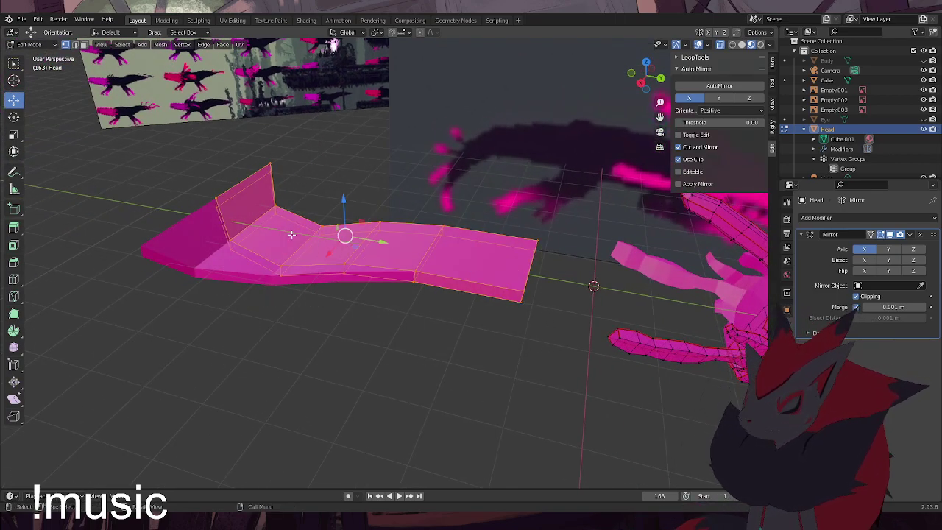
pyautogui.press('x')
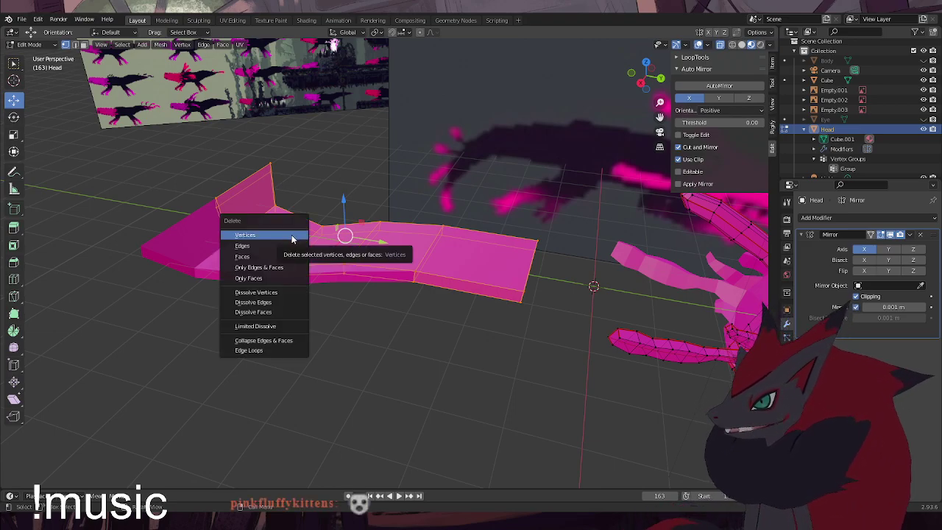
pyautogui.click(293, 239)
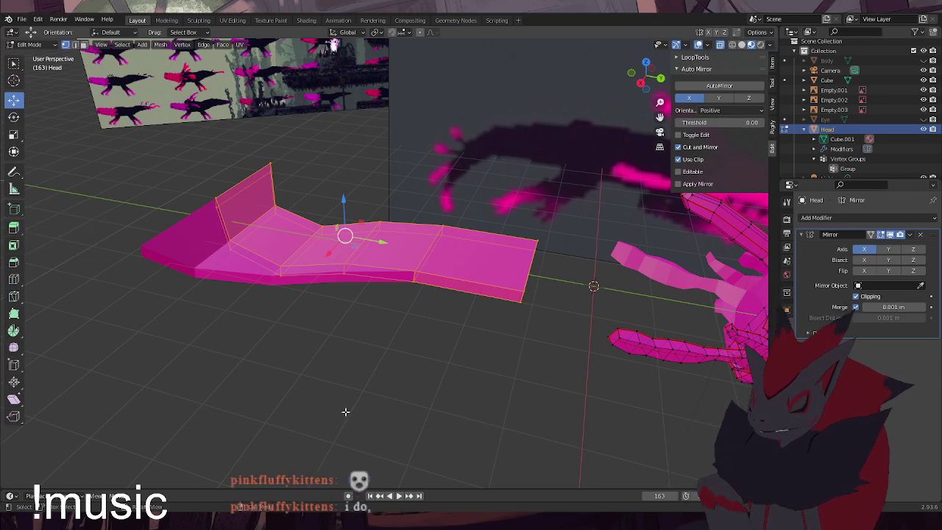
pyautogui.press('x')
pyautogui.click(313, 384)
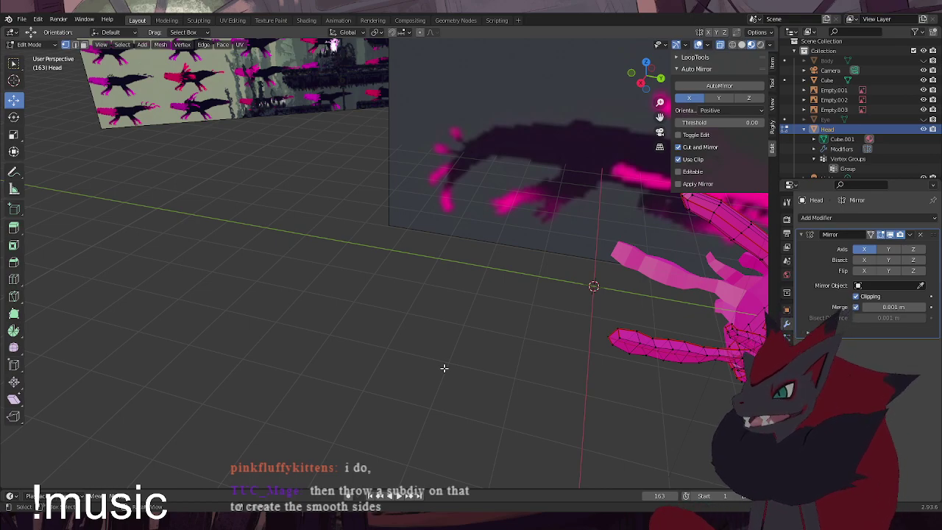
pyautogui.moveTo(595, 319); pyautogui.dragTo(635, 365)
pyautogui.rightClick(394, 349)
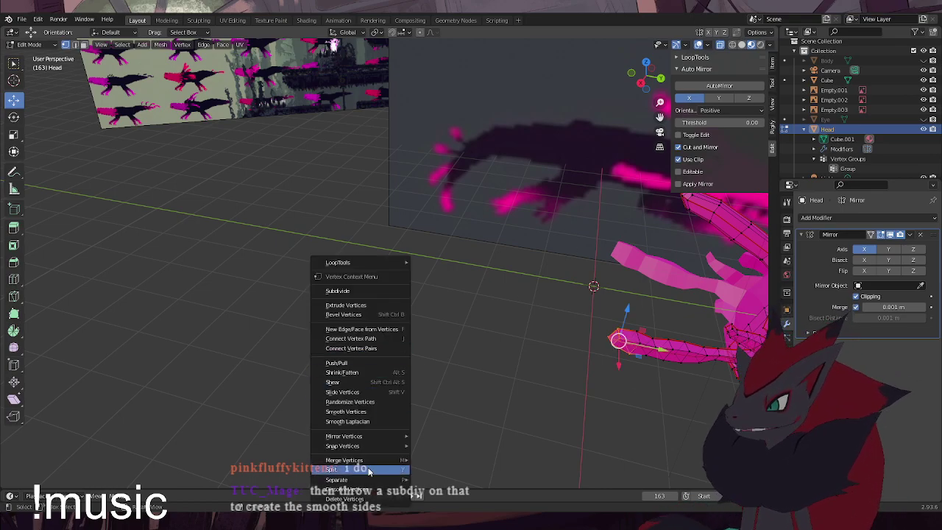
pyautogui.click(555, 374)
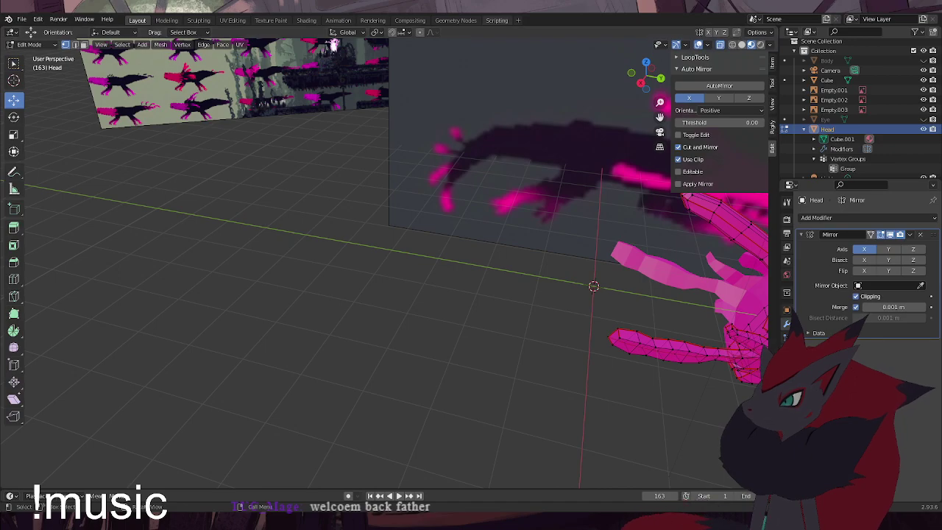
# In the right orthographic view, move the lower rear-edge vertices of the rearmost upper tooth about 0.018 m along Y
pyautogui.moveTo(526, 204); pyautogui.dragTo(500, 361, button='middle')
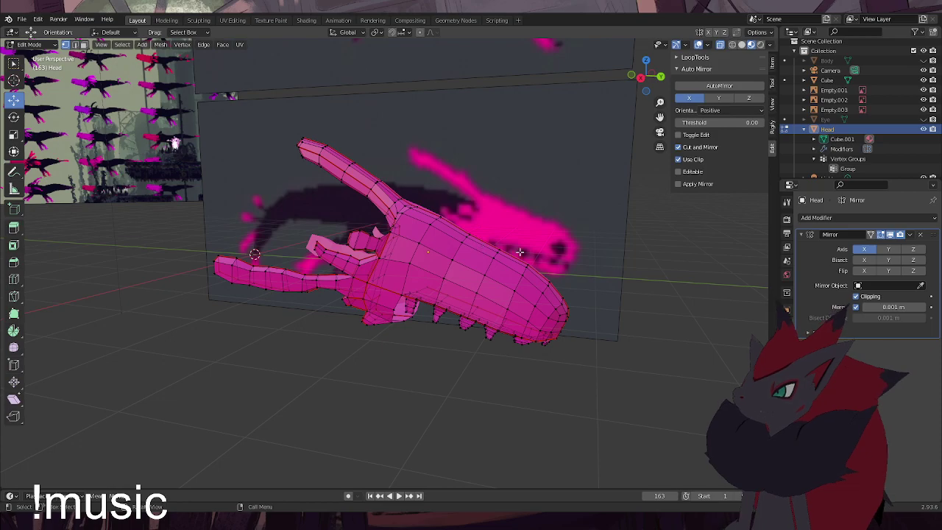
pyautogui.press('KP_3')
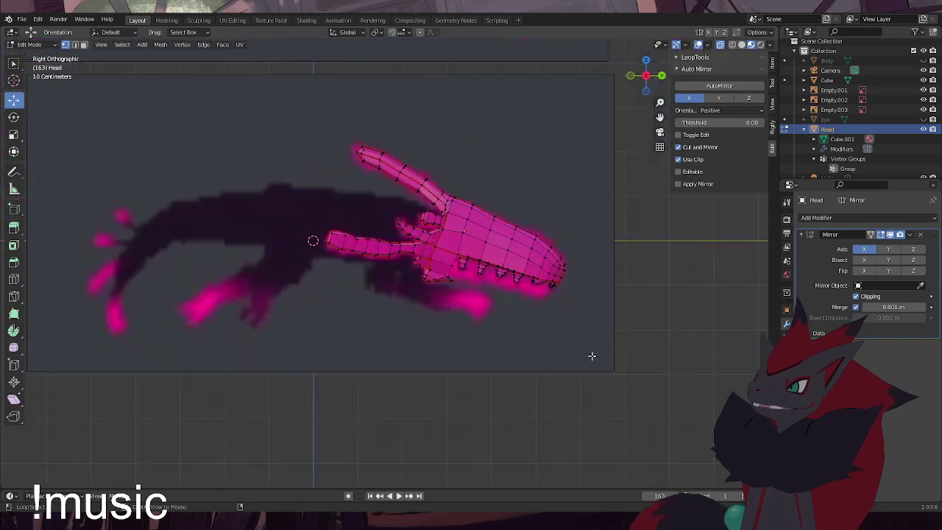
pyautogui.scroll(4, 549, 312)
pyautogui.keyDown('shift'); pyautogui.moveTo(550, 350); pyautogui.dragTo(515, 342, button='middle'); pyautogui.keyUp('shift')
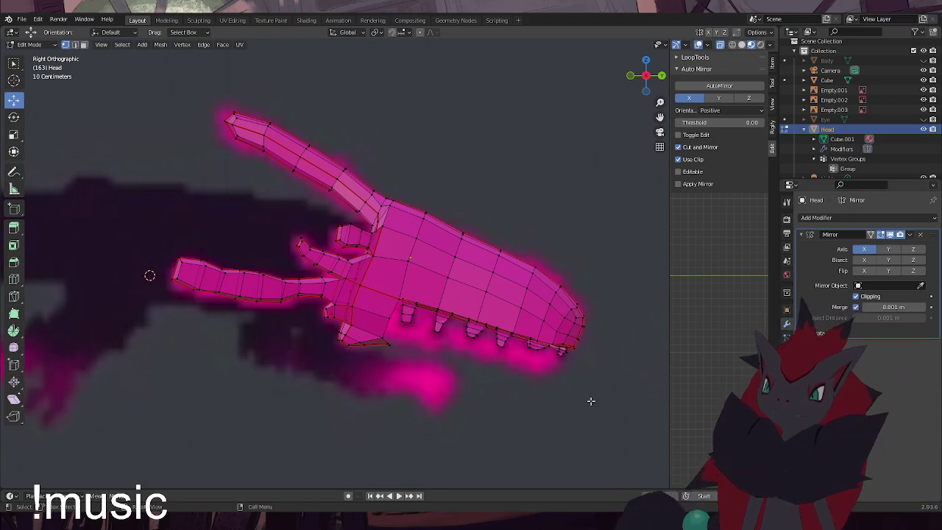
pyautogui.scroll(8, 577, 384)
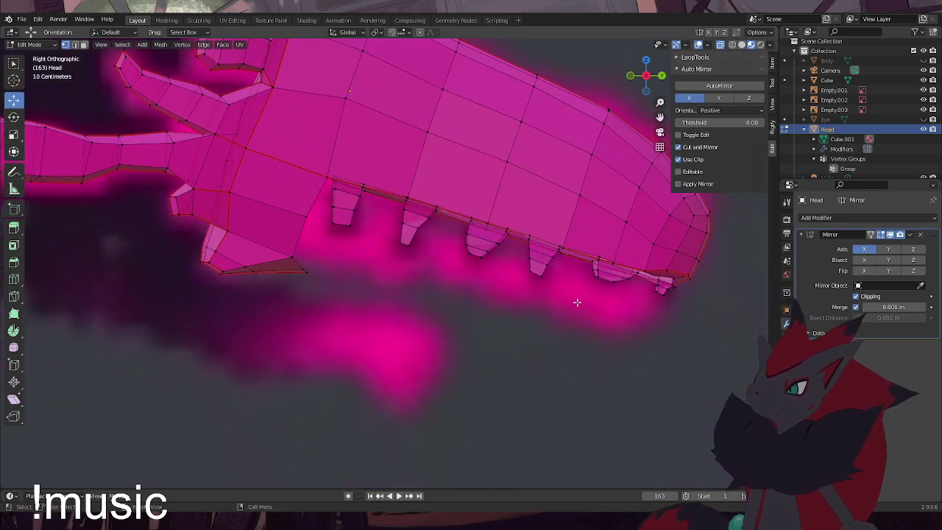
pyautogui.scroll(-4, 530, 305)
pyautogui.moveTo(231, 276); pyautogui.dragTo(154, 244)
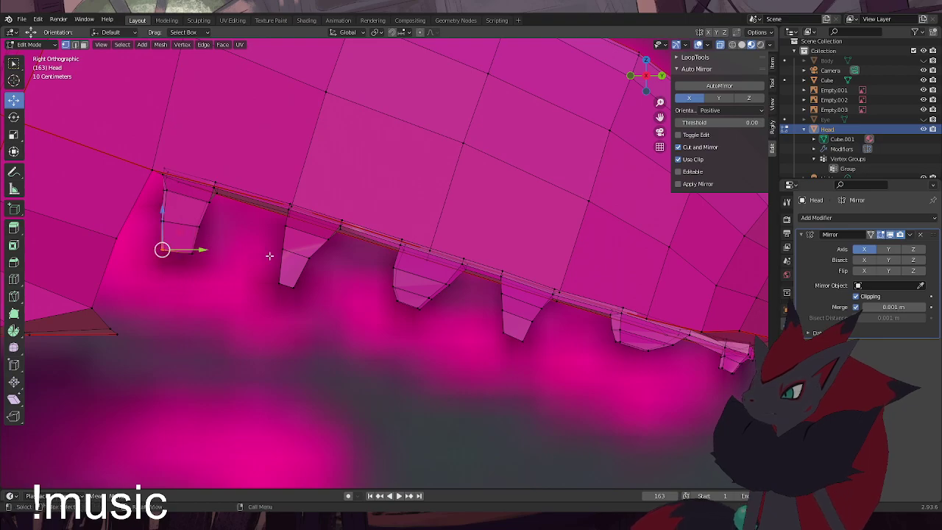
pyautogui.moveTo(170, 284); pyautogui.dragTo(146, 225)
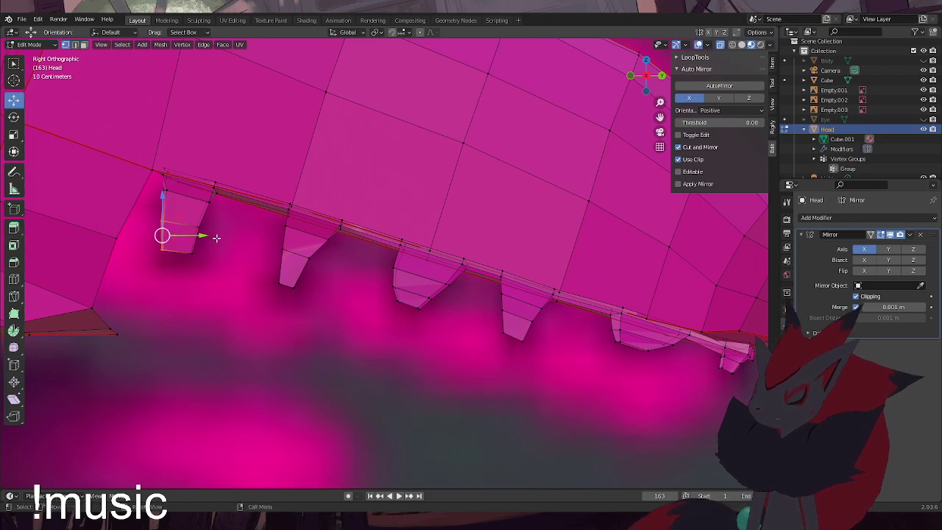
pyautogui.press('g')
pyautogui.click(226, 238)
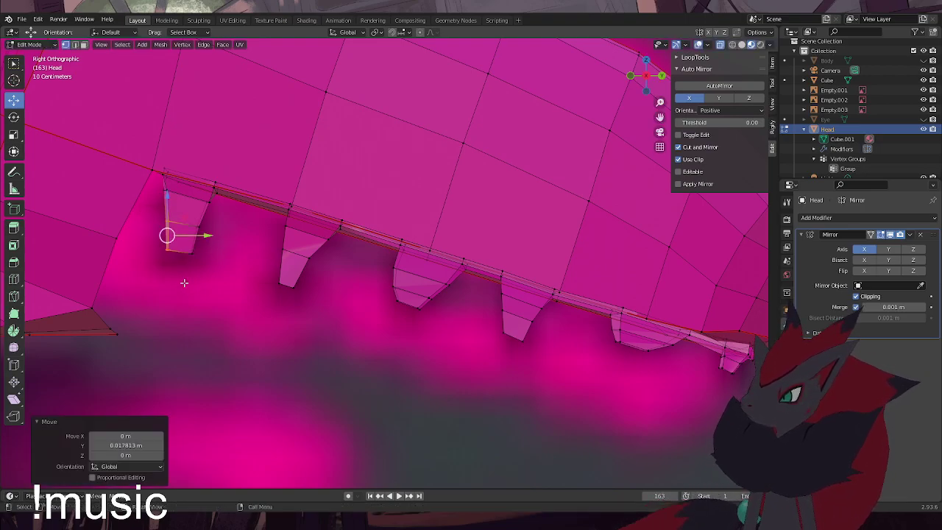
# Nudge the front tip vertex of the rearmost tooth slightly up and backward
pyautogui.moveTo(219, 277); pyautogui.dragTo(198, 252)
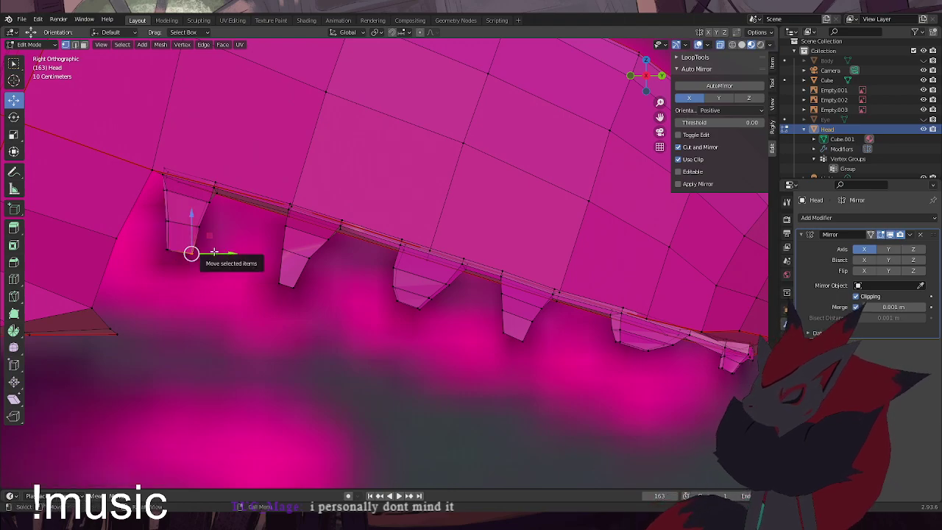
pyautogui.press('g')
pyautogui.click(210, 249)
# Raise the rear tip vertex of the second tooth from the back by about 0.02 m along Z
pyautogui.moveTo(329, 314); pyautogui.dragTo(296, 293)
pyautogui.moveTo(260, 293); pyautogui.dragTo(284, 272)
pyautogui.press('g')
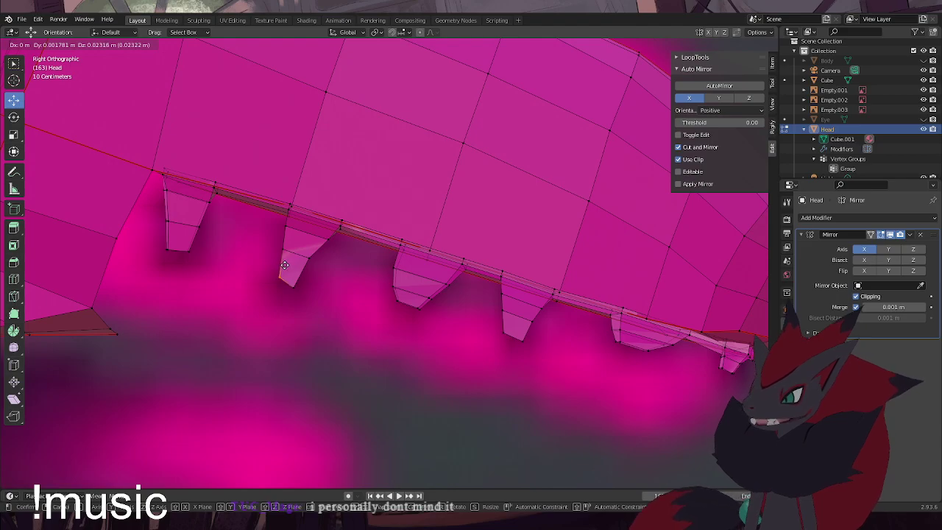
pyautogui.click(285, 267)
# Raise the third tooth's lower front vertices slightly and move its lower rear vertex about 0.005 m along both Y and Z
pyautogui.moveTo(441, 329); pyautogui.dragTo(410, 289)
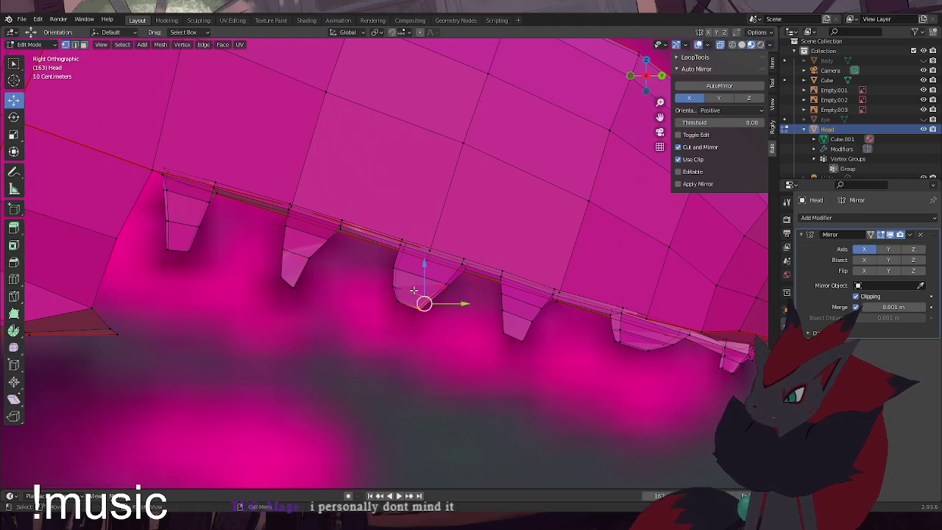
pyautogui.press('g')
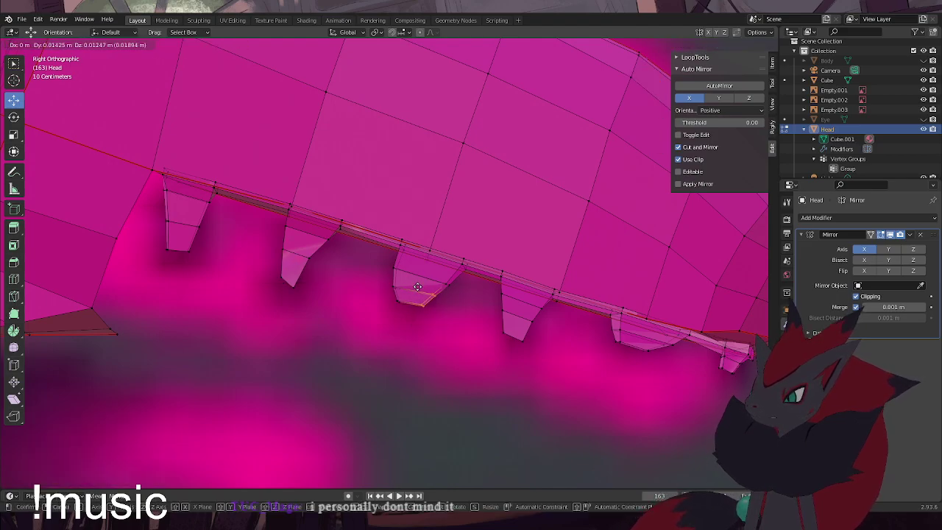
pyautogui.click(416, 285)
pyautogui.click(397, 300)
pyautogui.press('g')
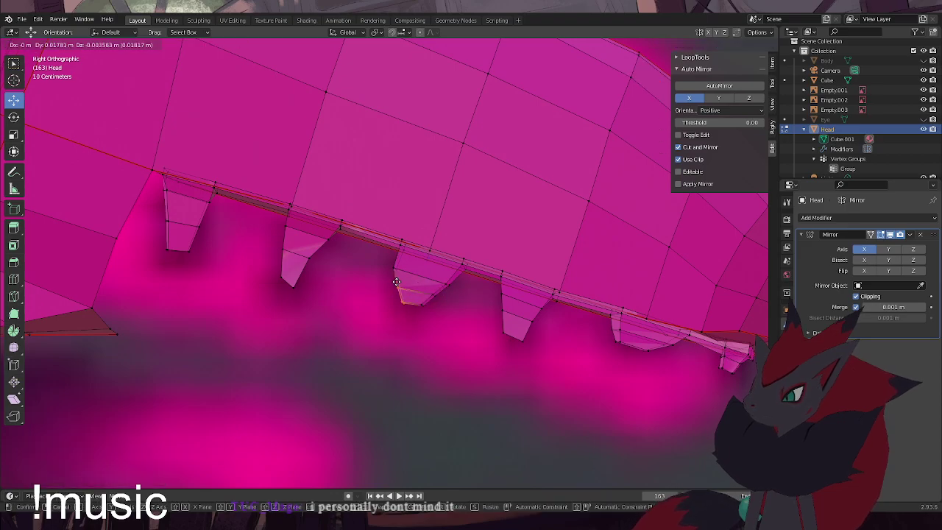
pyautogui.click(394, 279)
# Reshape the third tooth's tip, moving its bottom vertices about -0.005 m along Y and -0.014 m along Z
pyautogui.click(420, 309)
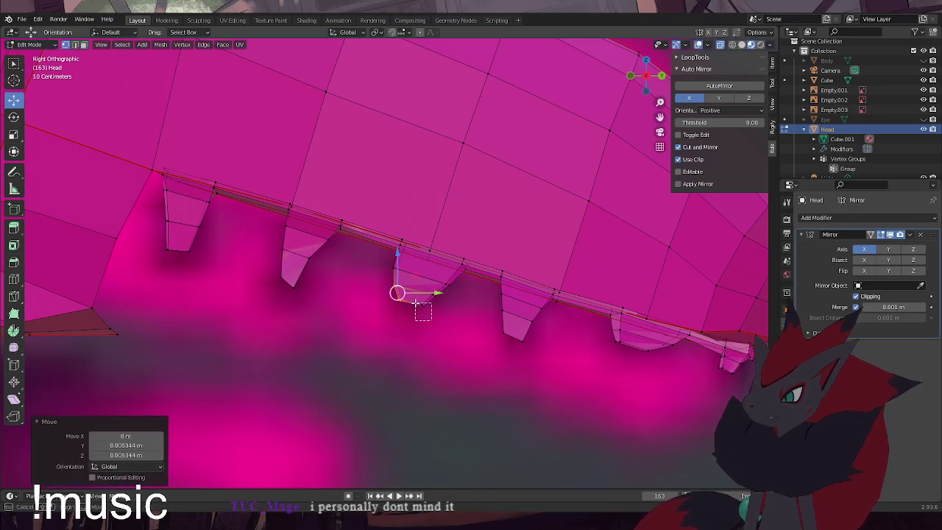
pyautogui.press('g')
pyautogui.click(406, 304)
pyautogui.moveTo(424, 332); pyautogui.dragTo(393, 294)
pyautogui.press('g')
pyautogui.click(397, 301)
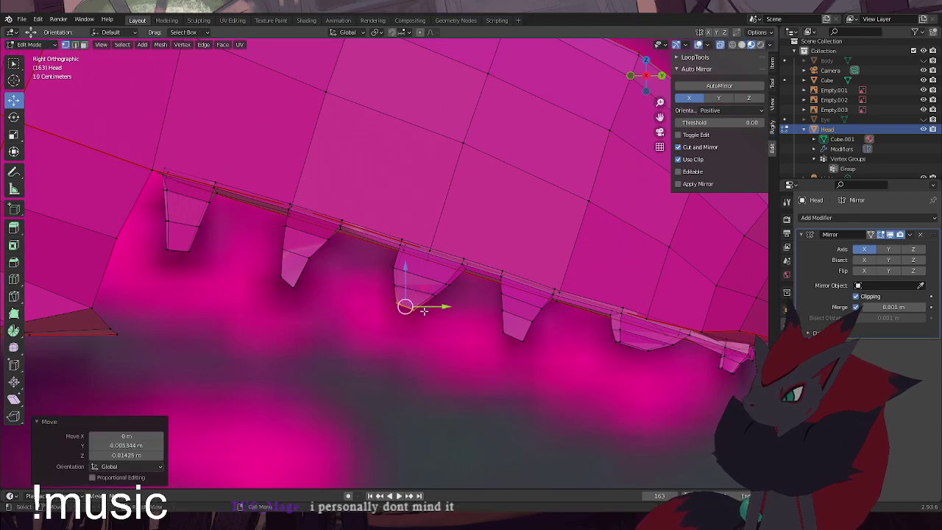
# Move the fourth tooth's lower rear edge about 0.009 m along Y and 0.002 m along Z, and rotate it -3.91°
pyautogui.moveTo(513, 303); pyautogui.dragTo(501, 342)
pyautogui.press('g')
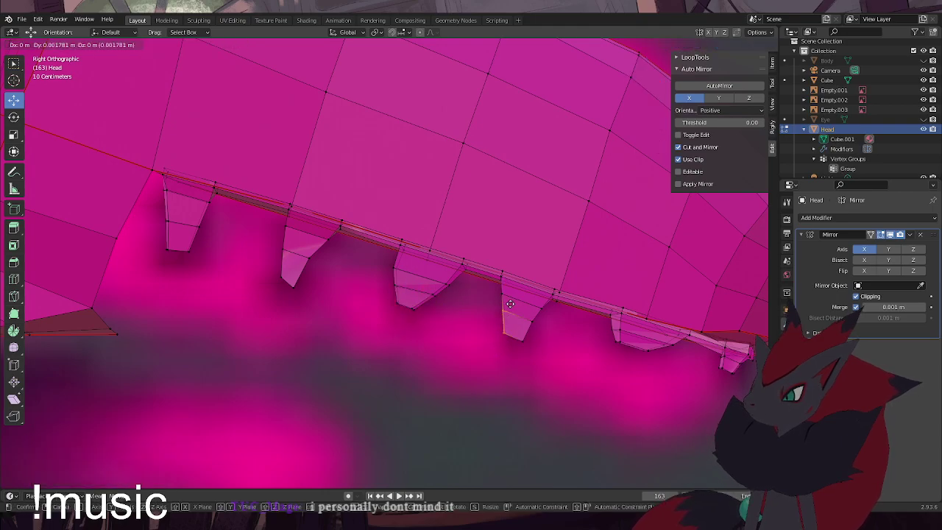
pyautogui.click(524, 312)
pyautogui.press('r')
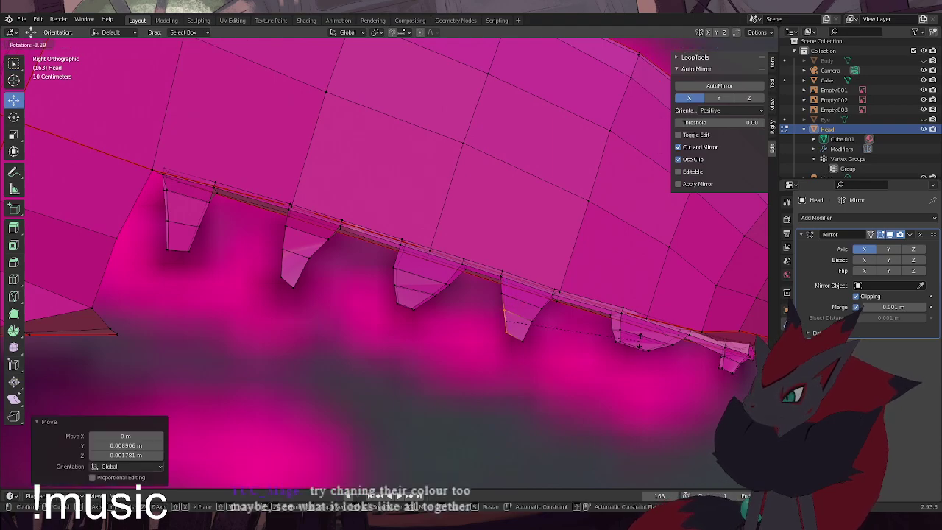
pyautogui.click(640, 340)
# Shift the fourth tooth's lower rear edge another 0.014 m along Y and 0.004 m along Z, and rotate it slightly more
pyautogui.press('g')
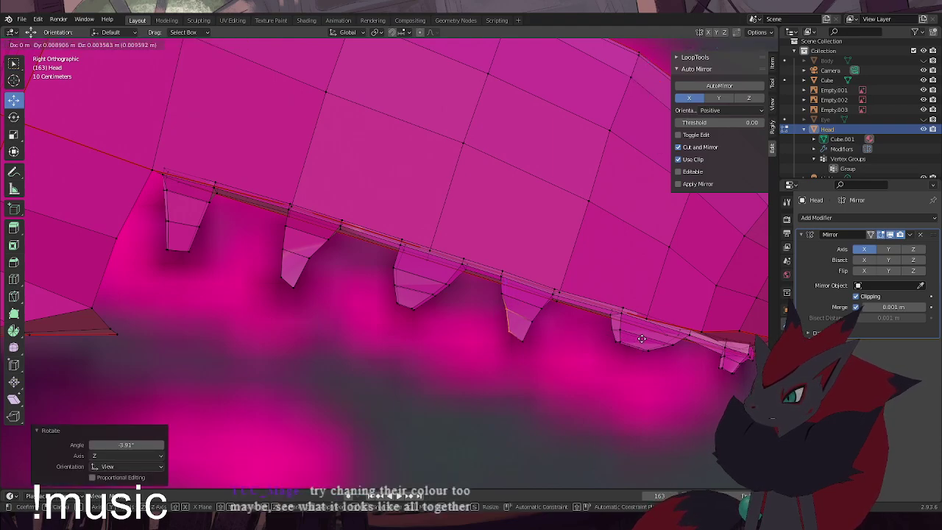
pyautogui.click(643, 338)
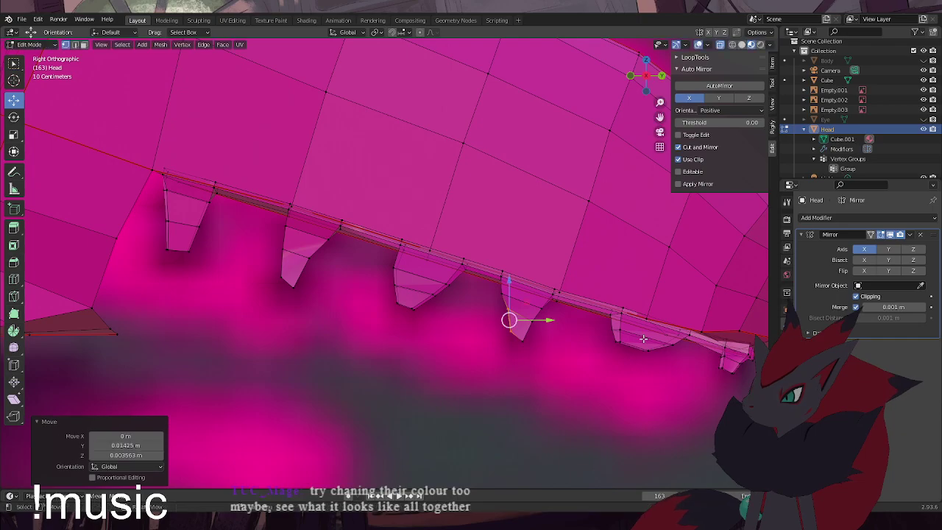
pyautogui.press('t')
pyautogui.press('r')
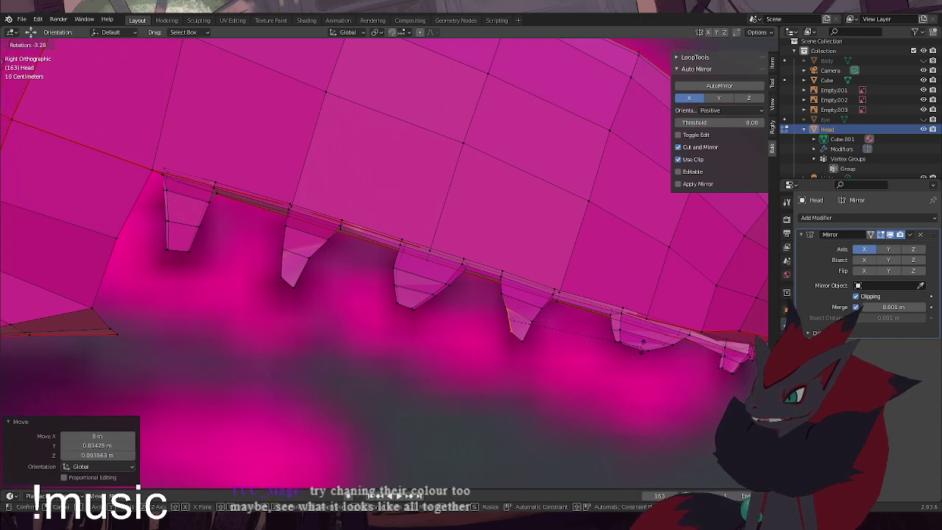
pyautogui.click(586, 381)
pyautogui.click(617, 381)
pyautogui.keyDown('shift'); pyautogui.moveTo(635, 386); pyautogui.dragTo(537, 370, button='middle'); pyautogui.keyUp('shift')
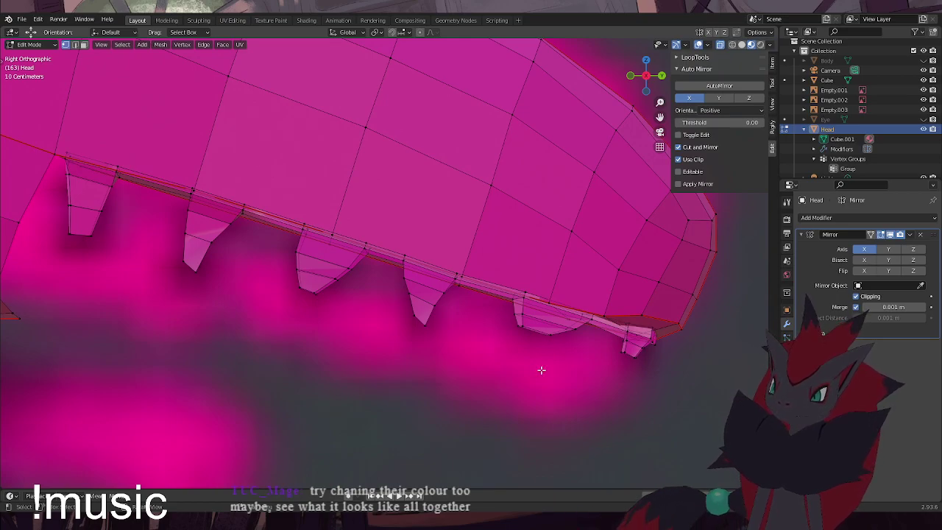
# Move the fifth tooth's lower rear vertices about 0.016 m along Y and -0.020 m along Z, and shift its bottom vertex slightly back and down
pyautogui.moveTo(531, 345); pyautogui.dragTo(520, 329)
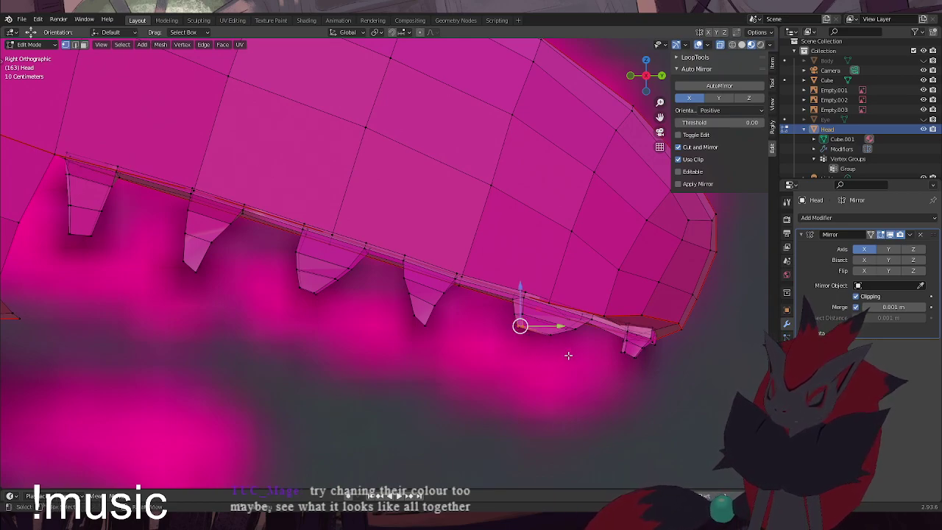
pyautogui.press('g')
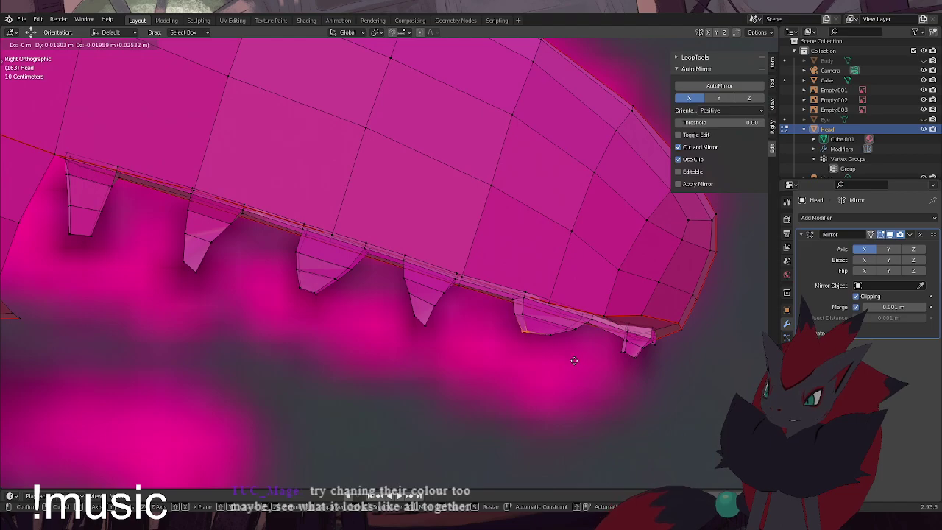
pyautogui.click(575, 360)
pyautogui.click(550, 335)
pyautogui.press('g')
pyautogui.click(543, 338)
pyautogui.click(572, 381)
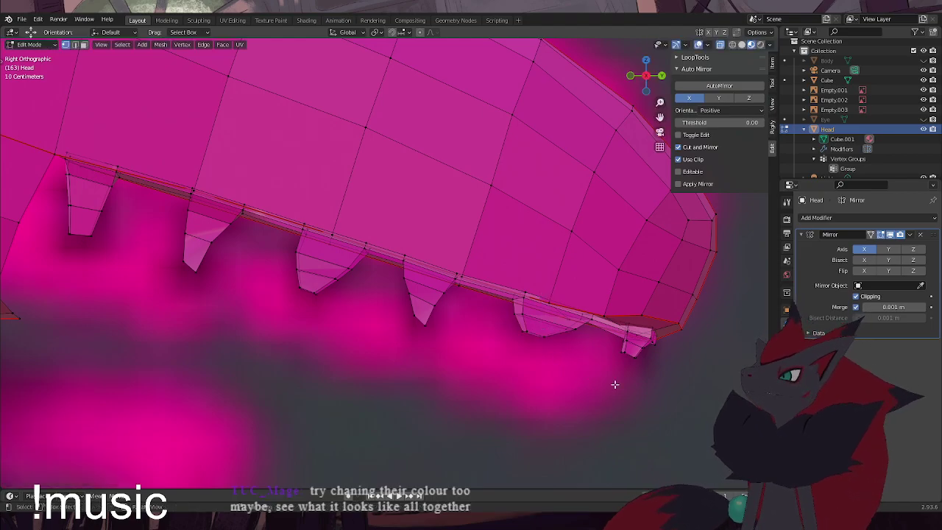
# Move the front tooth's lower rear vertices about 0.005 m along Y and -0.002 m along Z
pyautogui.moveTo(630, 367); pyautogui.dragTo(614, 349)
pyautogui.press('g')
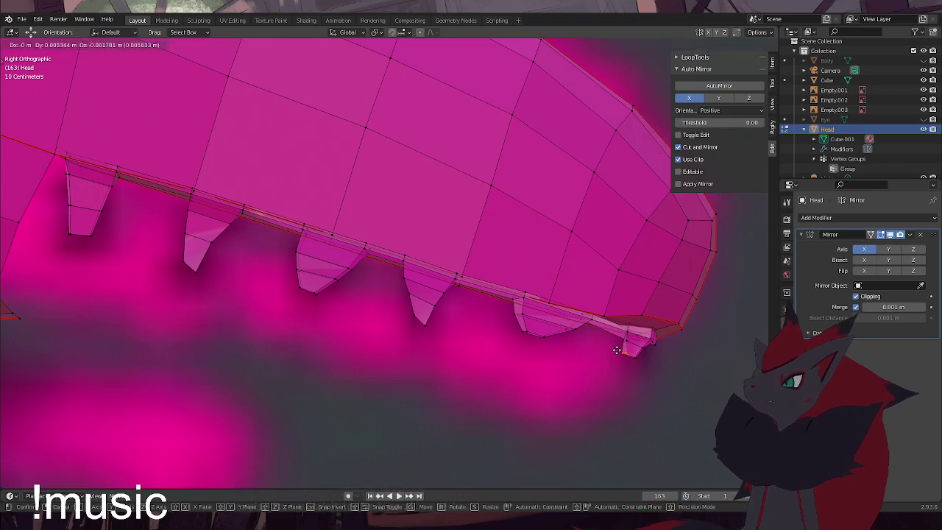
pyautogui.click(622, 351)
pyautogui.scroll(1, 681, 372)
pyautogui.keyDown('shift'); pyautogui.moveTo(619, 366); pyautogui.dragTo(478, 337, button='middle'); pyautogui.keyUp('shift')
pyautogui.scroll(3, 478, 336)
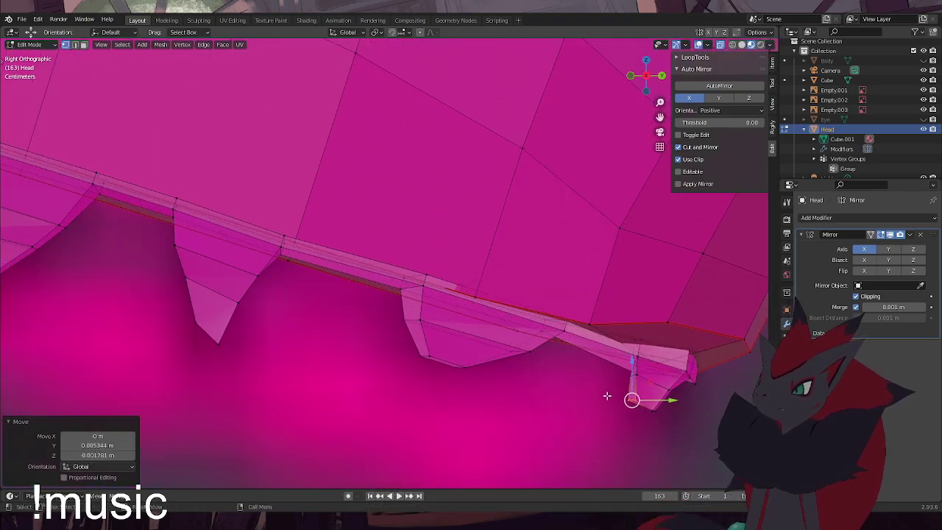
# Nudge the front tooth's rear tip vertex slightly backward and up, and its front tip vertex slightly forward
pyautogui.click(626, 435)
pyautogui.keyDown('shift'); pyautogui.moveTo(604, 429); pyautogui.dragTo(507, 401, button='middle'); pyautogui.keyUp('shift')
pyautogui.click(536, 373)
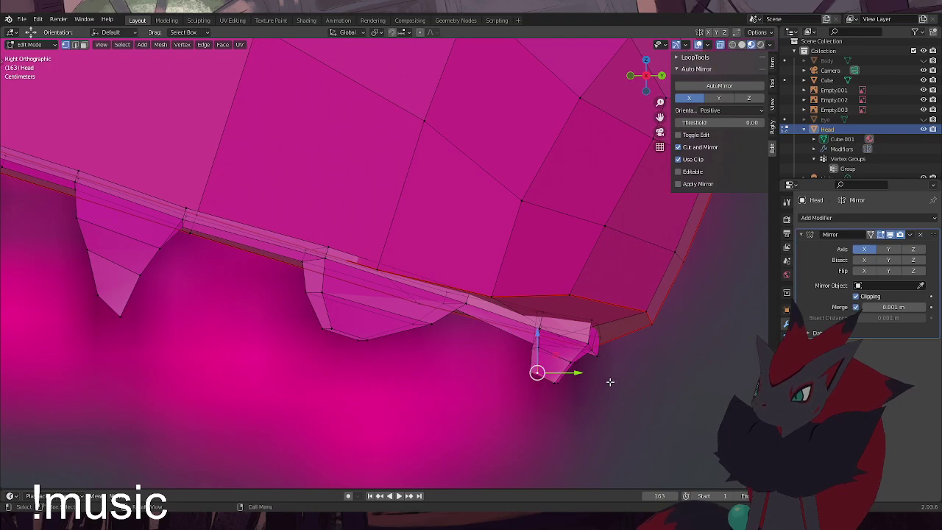
pyautogui.press('g')
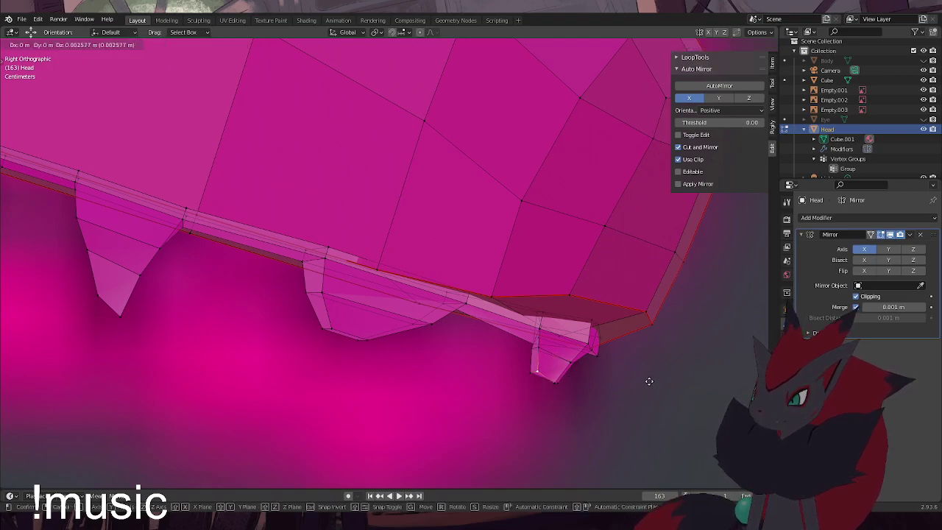
pyautogui.click(643, 380)
pyautogui.press('g')
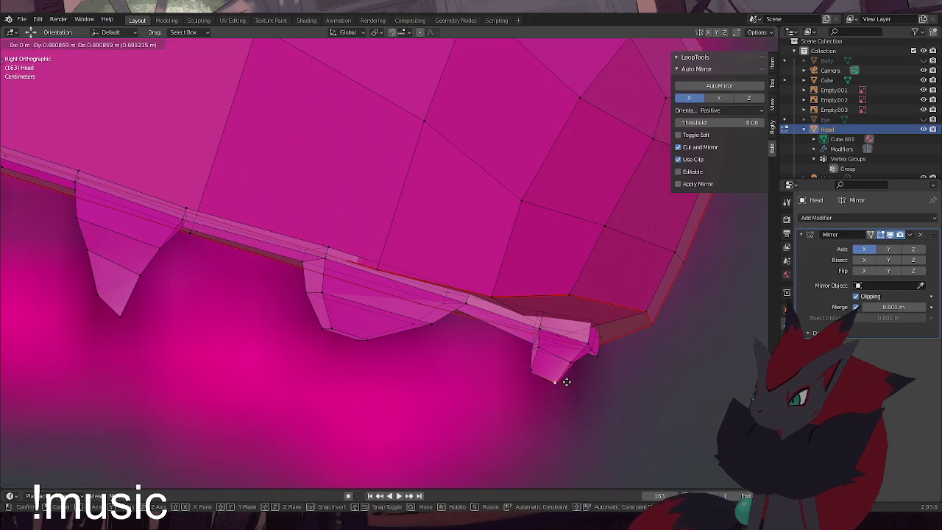
pyautogui.click(565, 379)
# Move the front tooth's middle rear vertex about -0.010 m along Y and its rear tip vertex about -0.003 m along Z
pyautogui.press('g')
pyautogui.click(563, 364)
pyautogui.press('g')
pyautogui.click(532, 346)
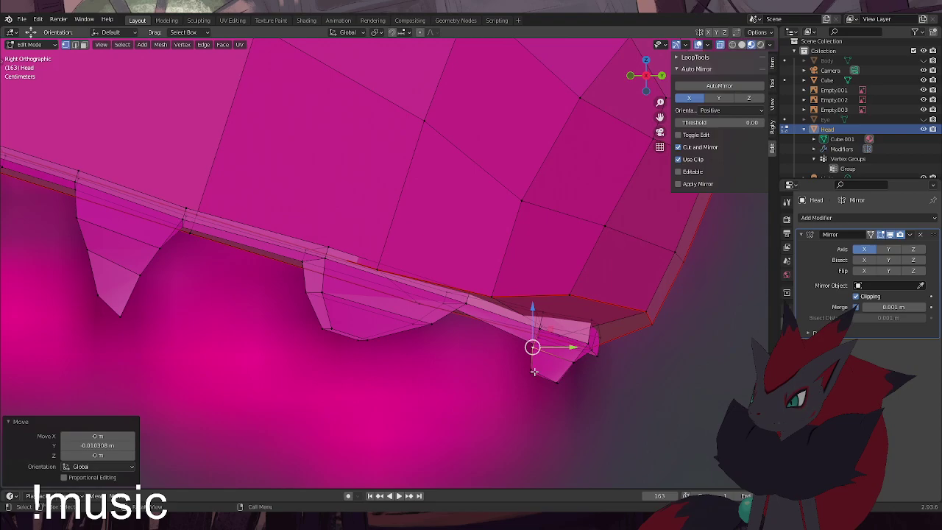
pyautogui.press('g')
pyautogui.click(533, 374)
# From underneath the jaw, lower the rear tip vertices of the front tooth along the Z axis
pyautogui.moveTo(531, 371); pyautogui.dragTo(550, 359, button='middle')
pyautogui.scroll(-6, 531, 359)
pyautogui.moveTo(477, 298); pyautogui.dragTo(354, 304, button='middle')
pyautogui.scroll(3, 354, 303)
pyautogui.scroll(-6, 360, 309)
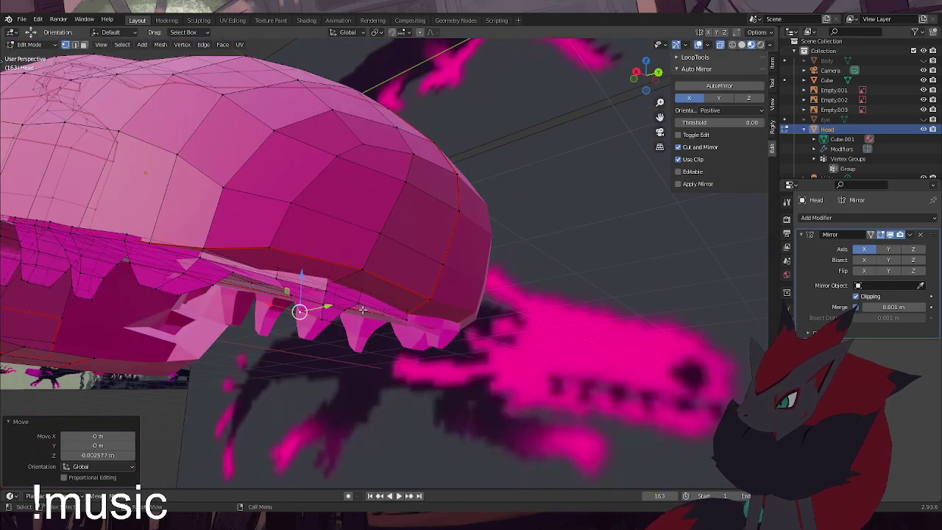
pyautogui.moveTo(375, 311); pyautogui.dragTo(505, 263, button='middle')
pyautogui.scroll(2, 489, 247)
pyautogui.scroll(-2, 489, 269)
pyautogui.scroll(2, 505, 262)
pyautogui.moveTo(522, 192); pyautogui.dragTo(519, 161)
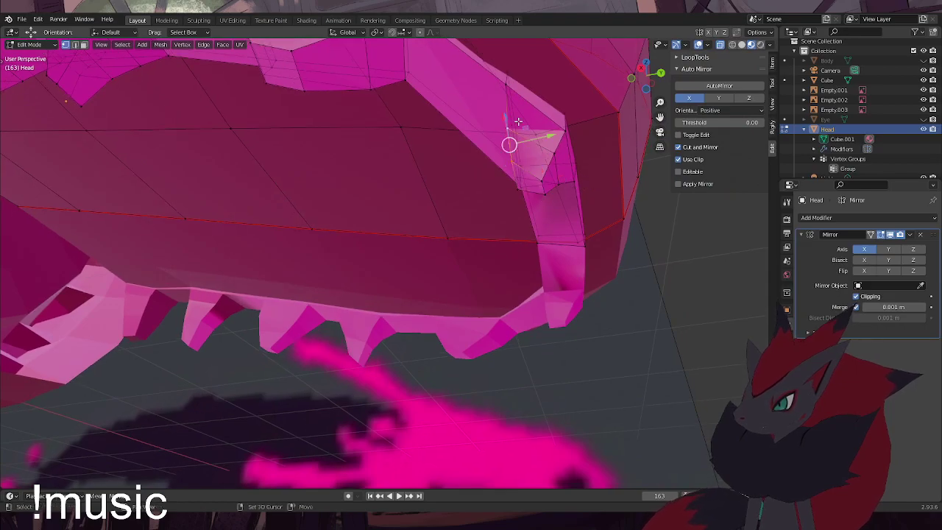
pyautogui.press('g')
pyautogui.press('z')
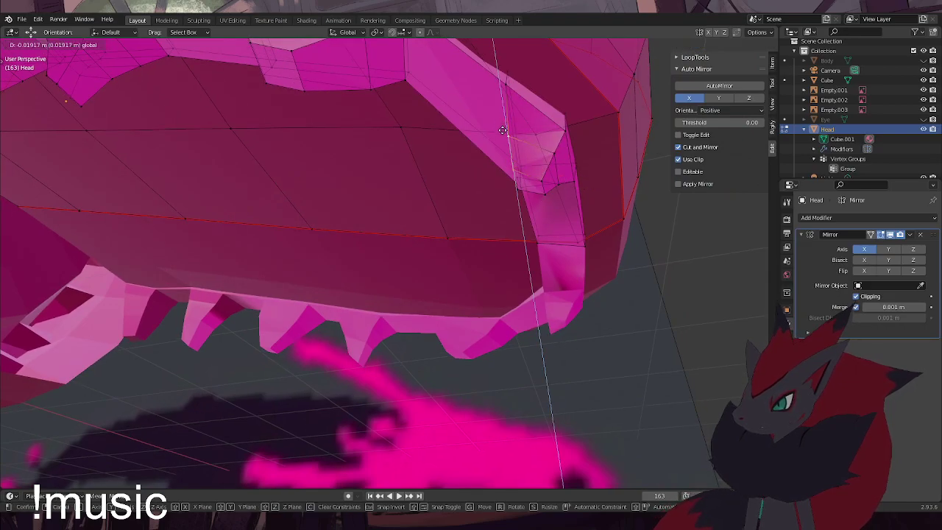
pyautogui.click(506, 146)
# Move the front tooth's inner rear vertices about -0.017 m along X
pyautogui.click(522, 188)
pyautogui.moveTo(552, 196)
pyautogui.mouseDown(button='middle')
pyautogui.moveTo(555, 170)
pyautogui.moveTo(543, 255)
pyautogui.moveTo(561, 293)
pyautogui.moveTo(570, 235)
pyautogui.moveTo(547, 206)
pyautogui.mouseUp(button='middle')
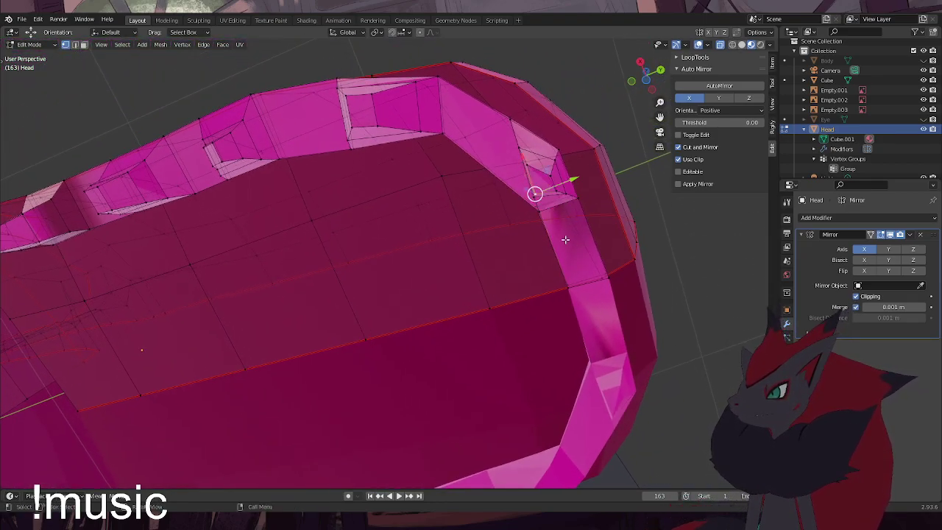
pyautogui.moveTo(548, 222); pyautogui.dragTo(528, 190)
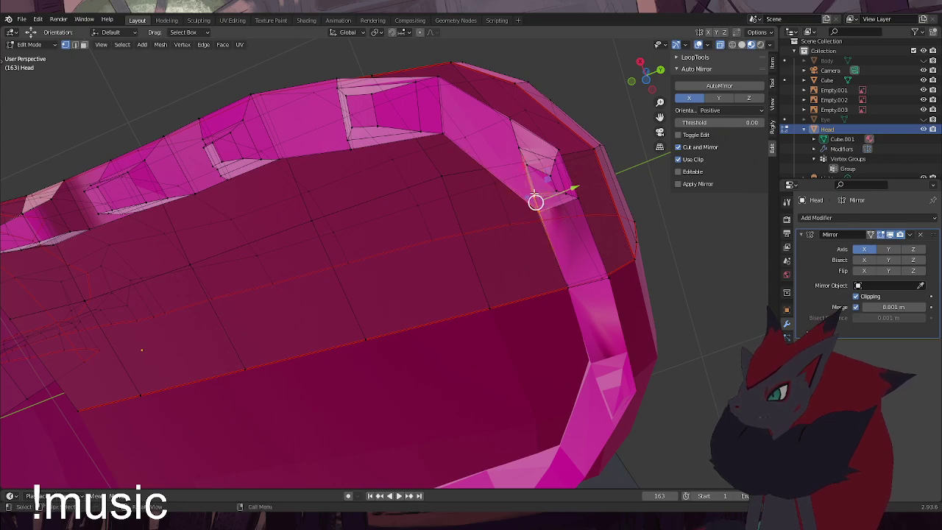
pyautogui.press('g')
pyautogui.press('z')
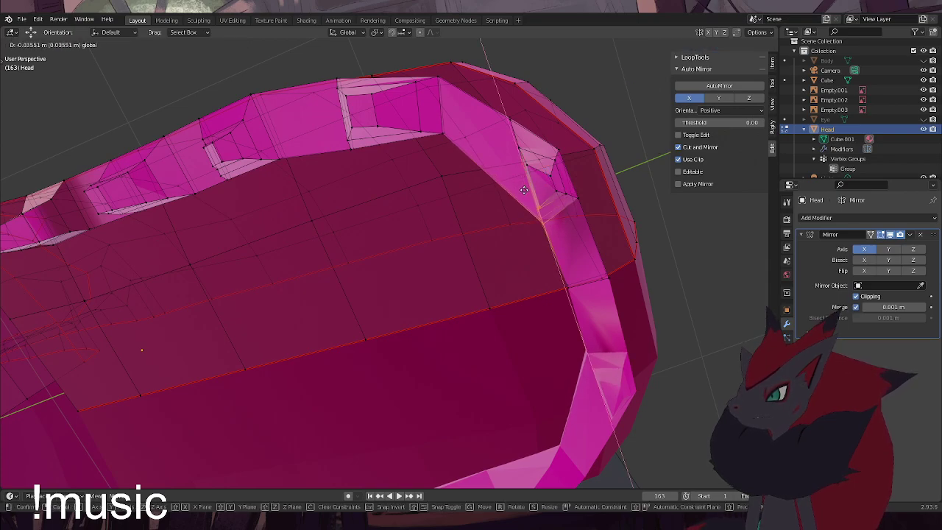
pyautogui.click(524, 191)
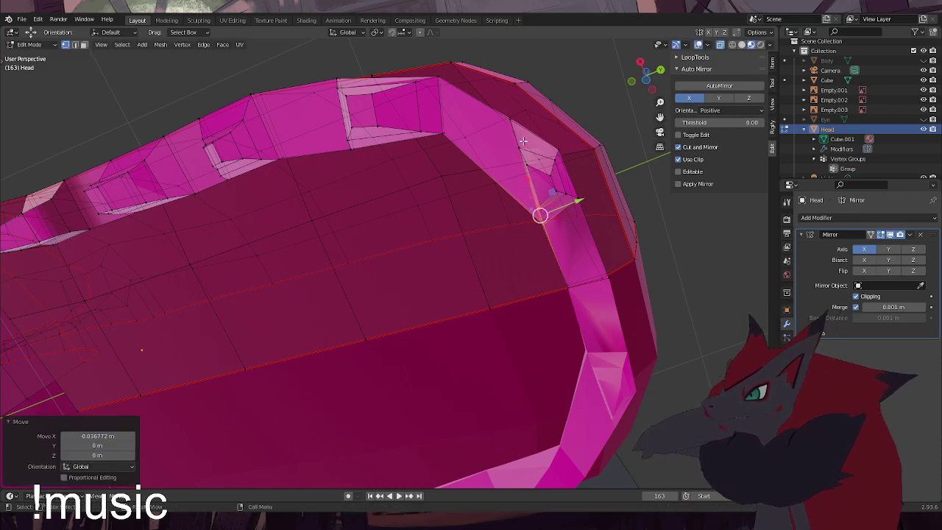
# Move the front tooth's selected front-side vertices about 0.006 m along X
pyautogui.click(553, 186)
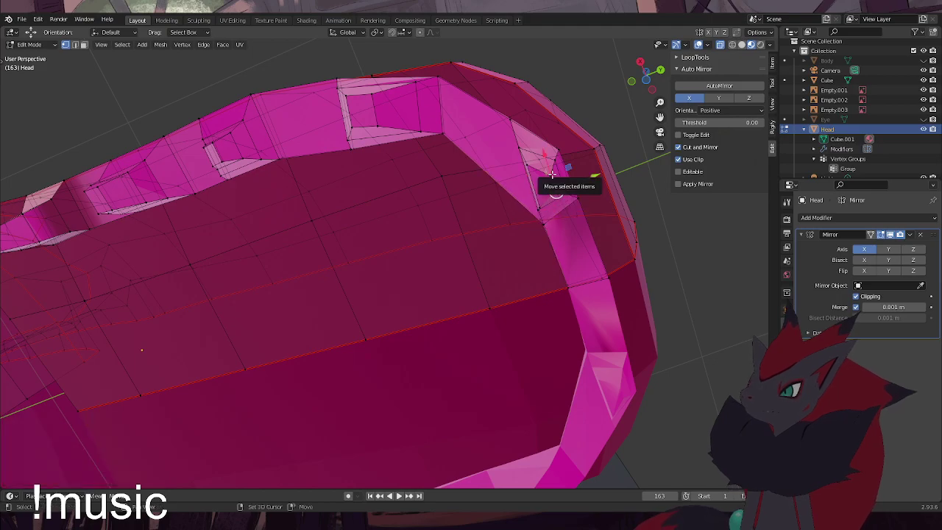
pyautogui.press('g')
pyautogui.press('x')
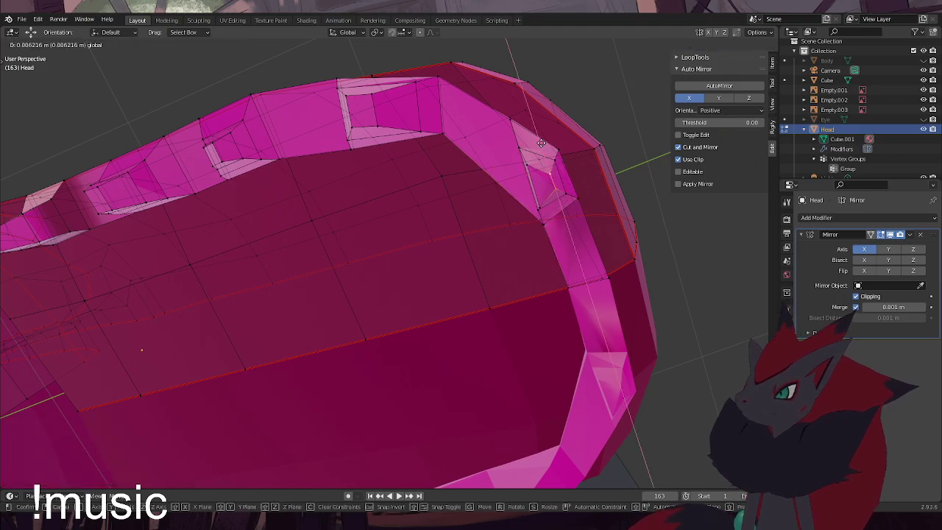
pyautogui.click(541, 143)
pyautogui.click(683, 278)
pyautogui.moveTo(645, 263); pyautogui.dragTo(524, 135, button='middle')
pyautogui.scroll(5, 487, 326)
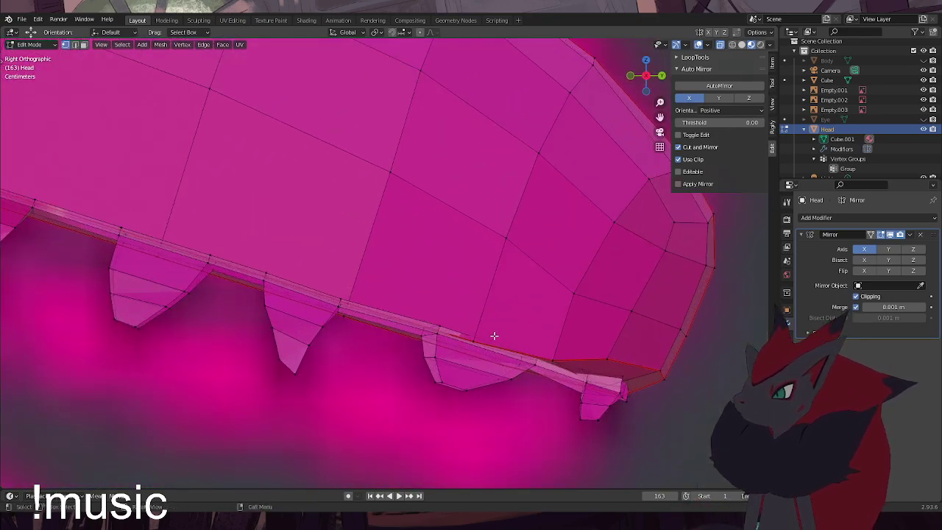
# Move the inner vertex on the front side of the front tooth about -0.020 m along X
pyautogui.moveTo(562, 413); pyautogui.dragTo(337, 324, button='middle')
pyautogui.moveTo(332, 274); pyautogui.dragTo(333, 270)
pyautogui.moveTo(370, 286); pyautogui.dragTo(387, 342, button='middle')
pyautogui.moveTo(309, 334); pyautogui.dragTo(304, 310)
pyautogui.click(381, 333)
pyautogui.moveTo(380, 334); pyautogui.dragTo(372, 324, button='middle')
pyautogui.moveTo(343, 321); pyautogui.dragTo(349, 322)
pyautogui.moveTo(380, 289); pyautogui.dragTo(381, 318)
pyautogui.press('x')
pyautogui.scroll(2, 382, 317)
pyautogui.moveTo(381, 318); pyautogui.dragTo(389, 318, button='middle')
pyautogui.moveTo(317, 326); pyautogui.dragTo(586, 215, button='middle')
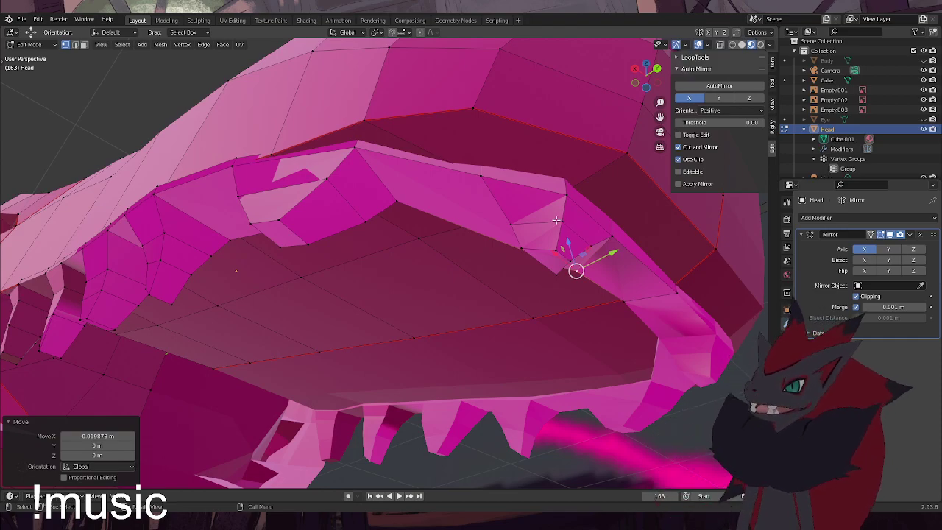
pyautogui.moveTo(521, 256)
pyautogui.mouseDown(button='middle')
pyautogui.moveTo(545, 266)
pyautogui.moveTo(556, 260)
pyautogui.moveTo(530, 257)
pyautogui.mouseUp(button='middle')
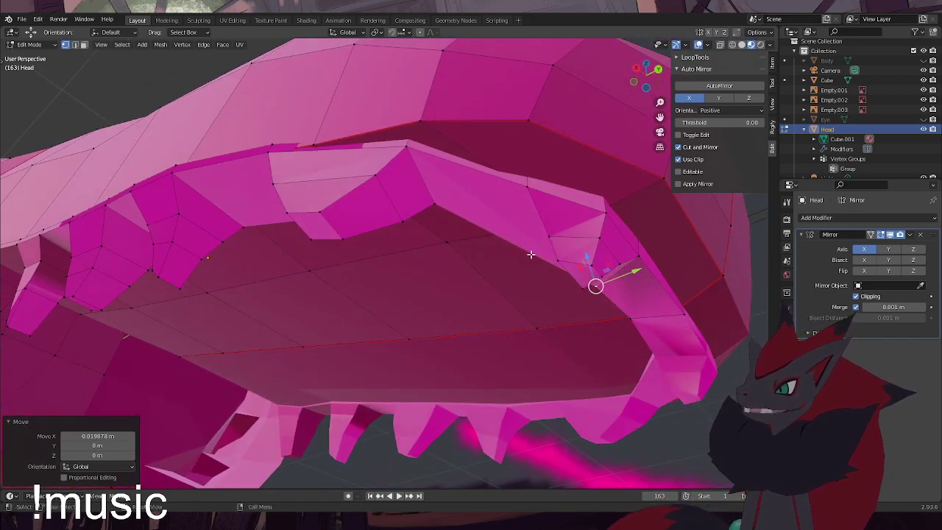
# Select all geometry linked to a vertex on the upper row of teeth in the Head mesh
pyautogui.moveTo(584, 227); pyautogui.dragTo(550, 267, button='middle')
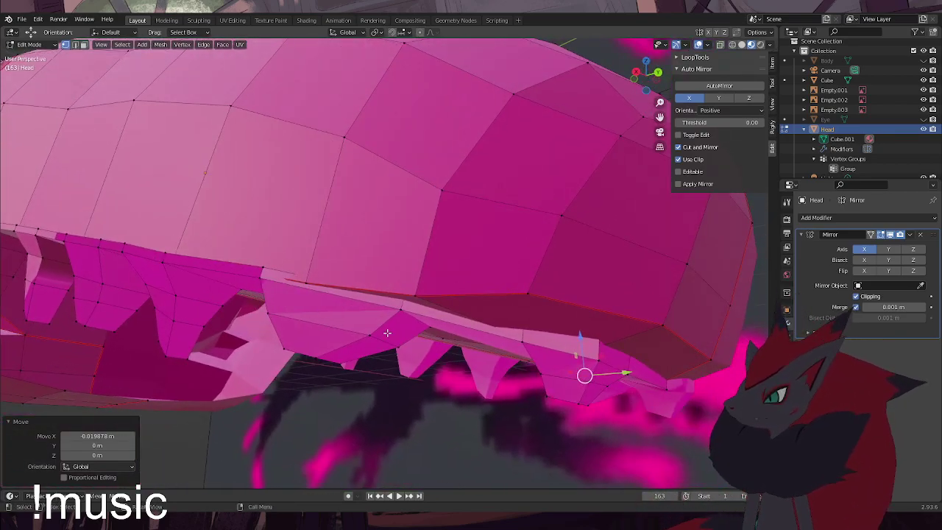
pyautogui.click(478, 337)
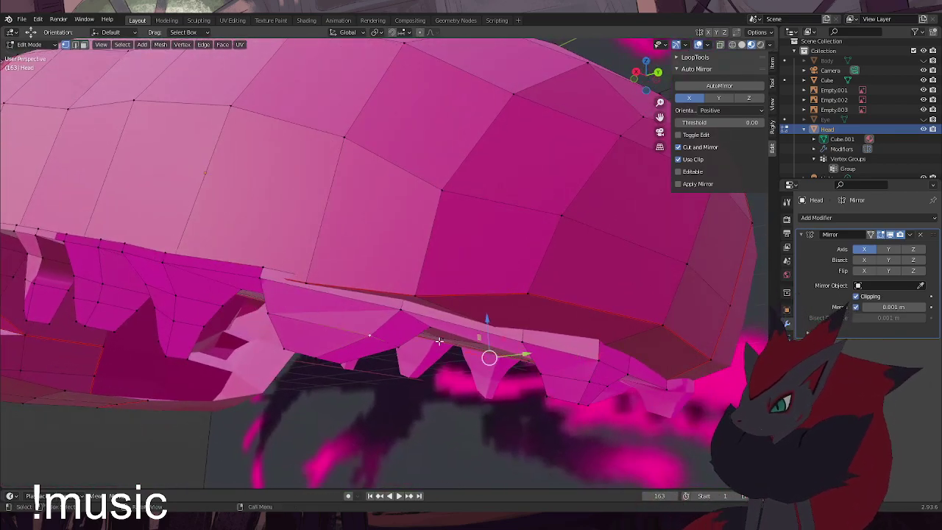
pyautogui.hotkey('ctrl', 'l')
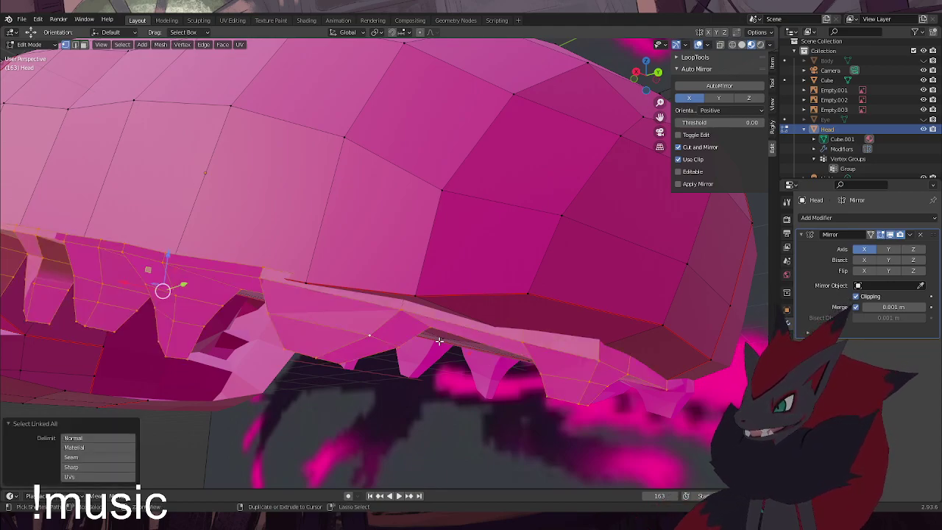
# Try to cut the selected upper teeth out of the Head mesh and switch to Object Mode
pyautogui.hotkey('ctrl', 'x')
pyautogui.scroll(-4, 440, 343)
pyautogui.click(396, 418)
pyautogui.click(47, 48)
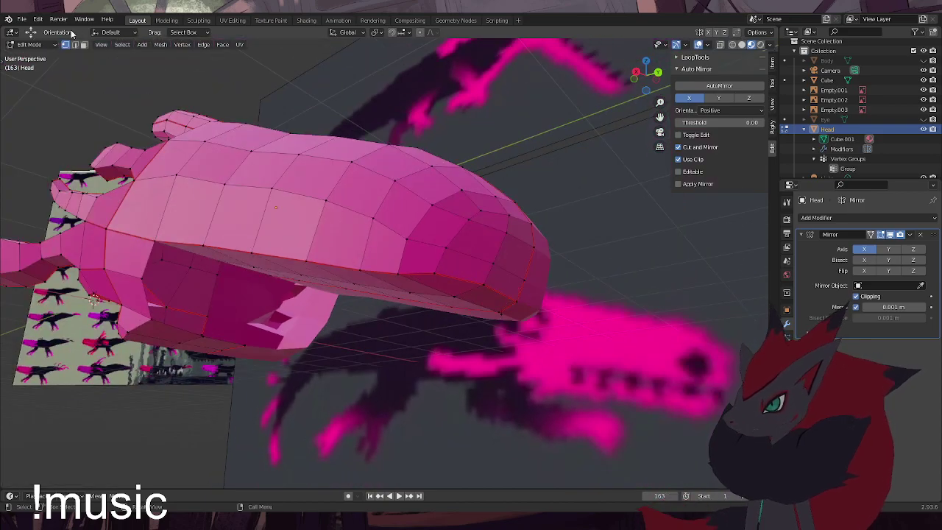
pyautogui.click(47, 56)
# Add a 2 m cube mesh at the world origin in Object Mode and clear the selection
pyautogui.click(33, 44)
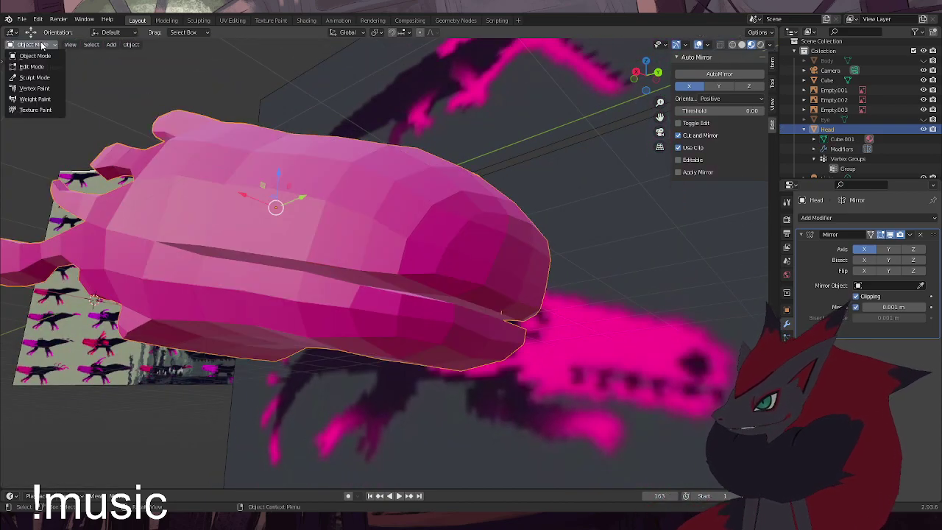
pyautogui.click(111, 45)
pyautogui.moveTo(122, 57)
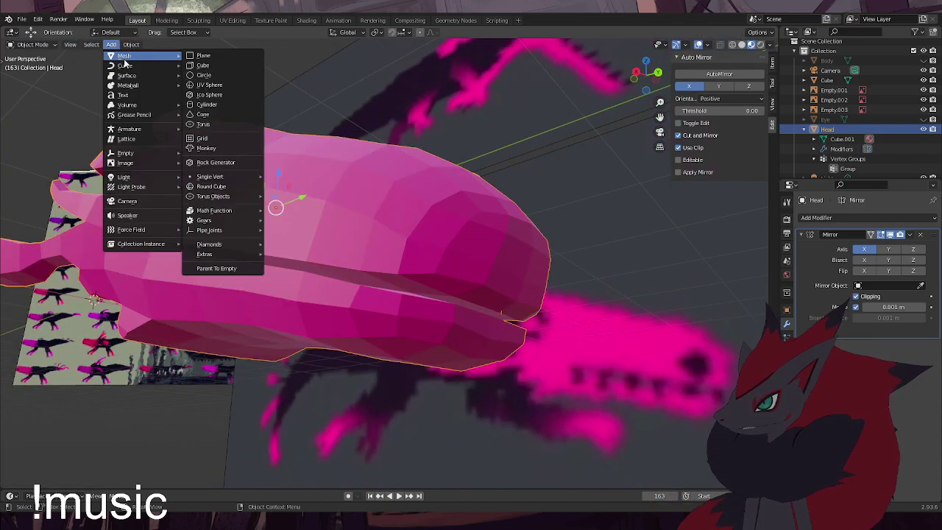
pyautogui.click(203, 65)
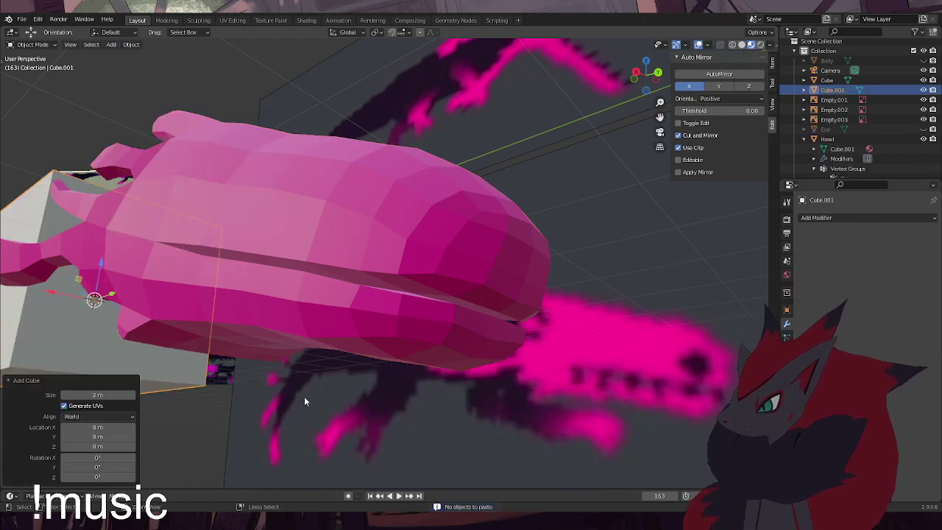
pyautogui.scroll(-4, 304, 396)
pyautogui.click(617, 295)
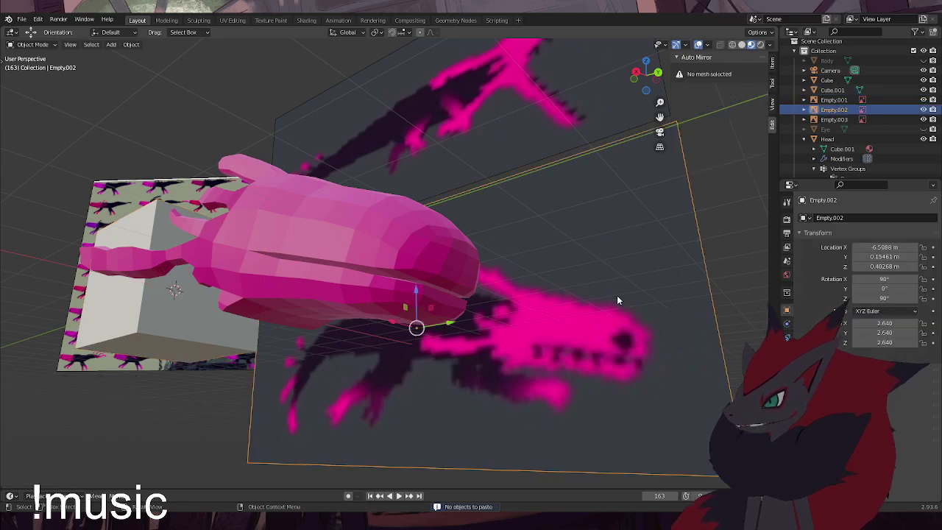
pyautogui.click(739, 270)
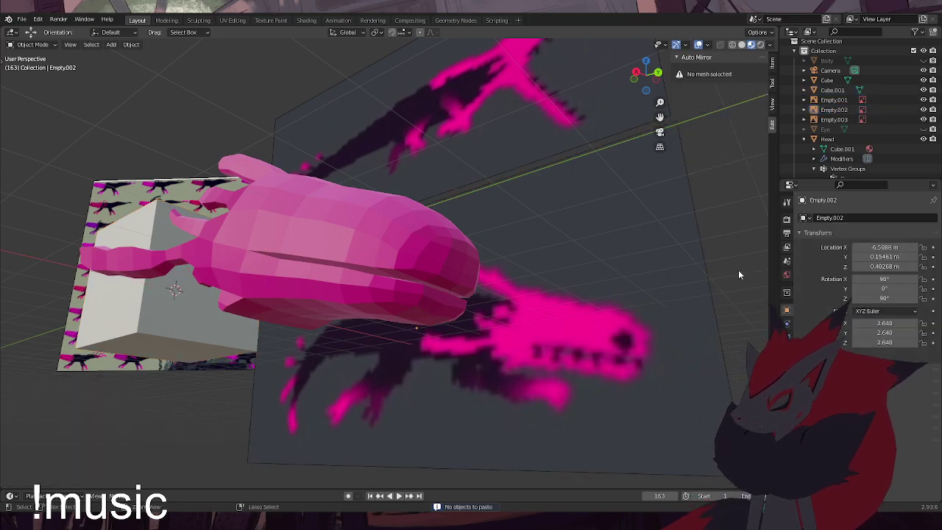
# Undo the cube addition and the teeth deletion, returning to the selected upper teeth in the Head's Edit Mode
pyautogui.hotkey('ctrl', 'z')
pyautogui.hotkey('ctrl', 'z')
pyautogui.hotkey('ctrl', 'z')
pyautogui.press('Tab')
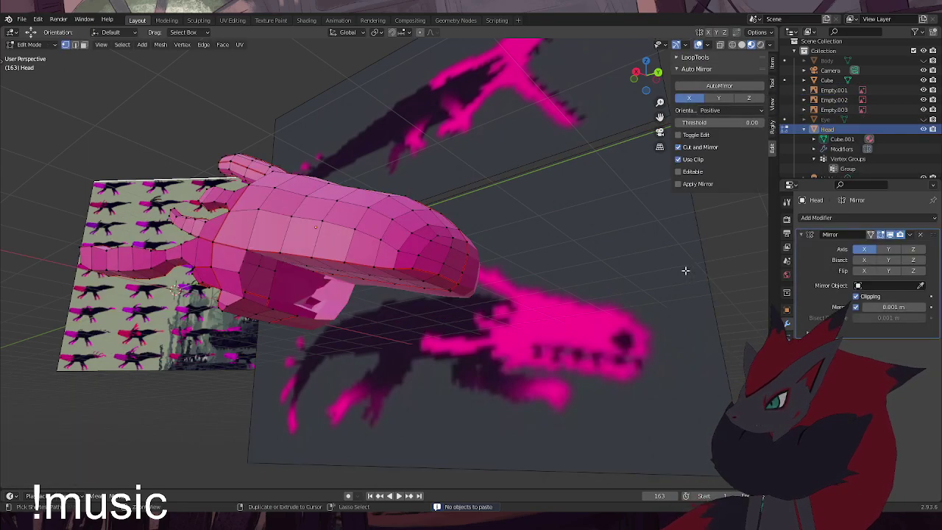
pyautogui.hotkey('ctrl', 'v')
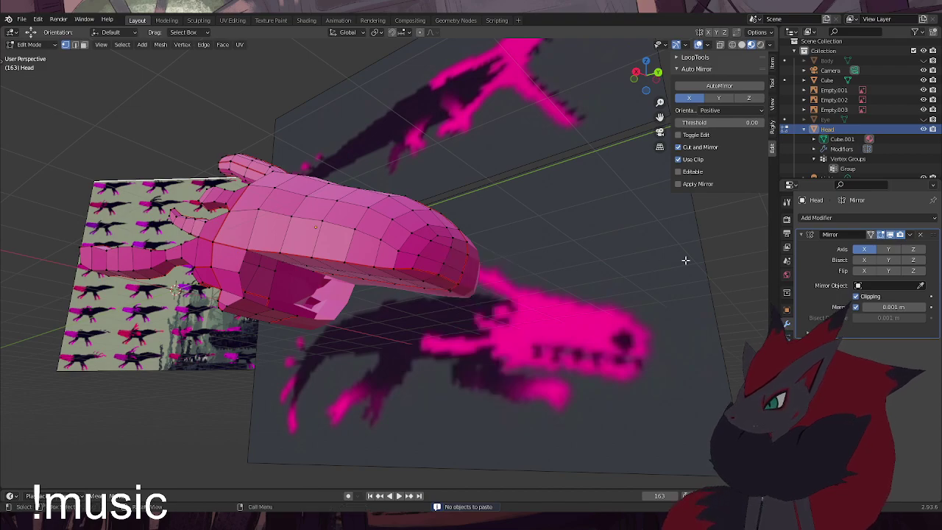
pyautogui.hotkey('ctrl', 'z')
pyautogui.hotkey('ctrl', 'z')
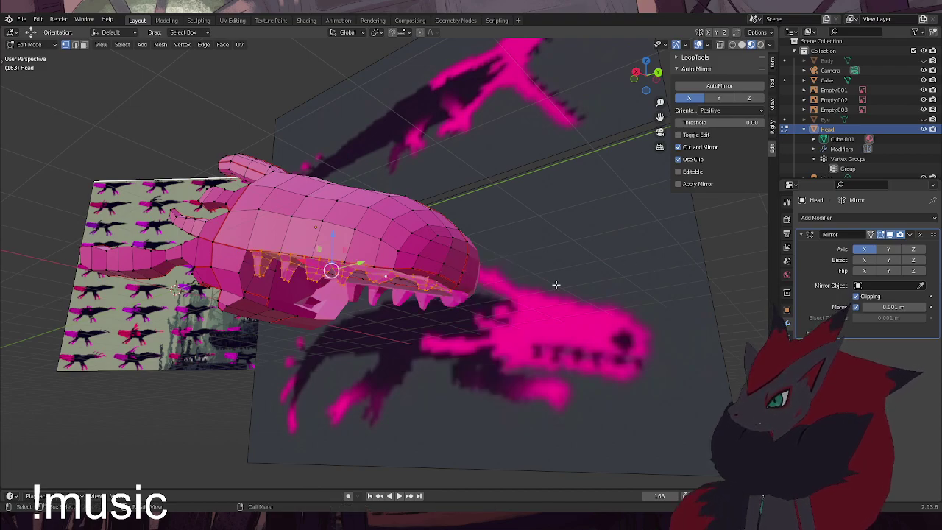
# Copy the Head object, paste it as a separate object in Object Mode, and select the pasted copy
pyautogui.scroll(2, 480, 298)
pyautogui.hotkey('ctrl', 'c')
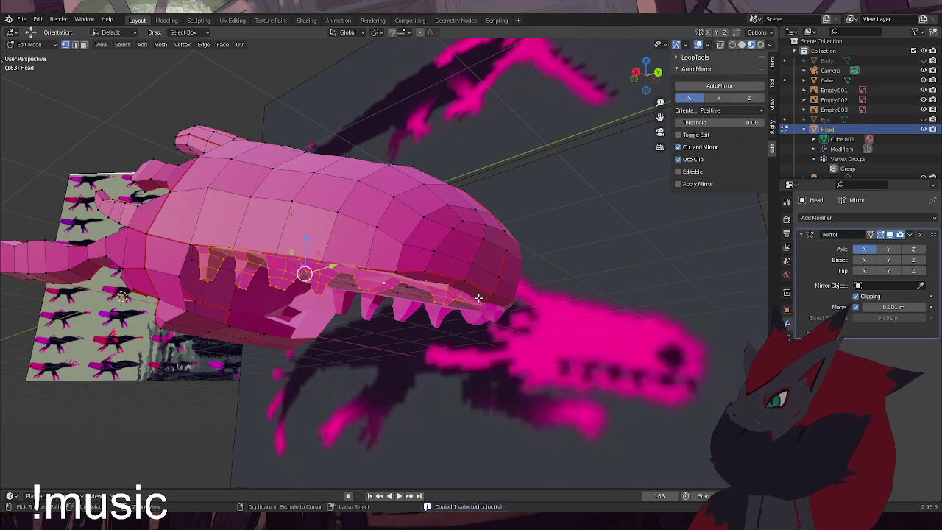
pyautogui.click(37, 44)
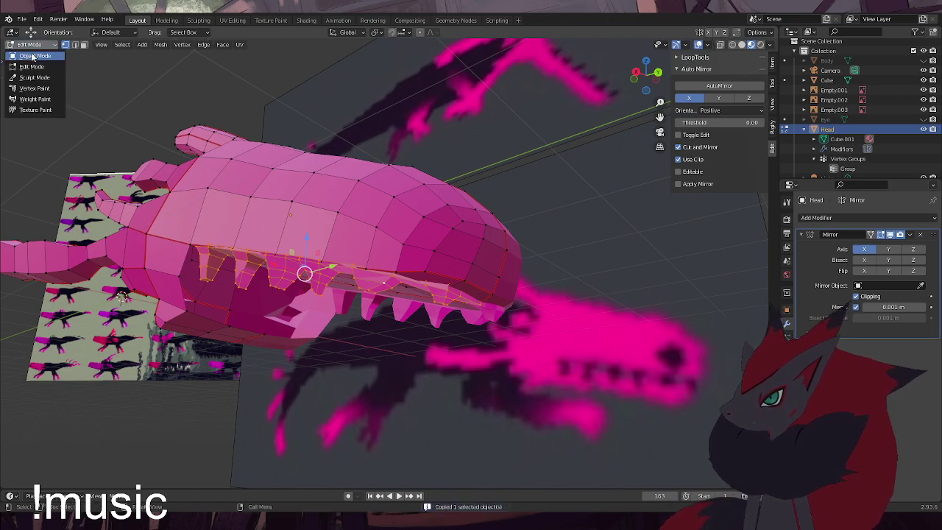
pyautogui.click(31, 56)
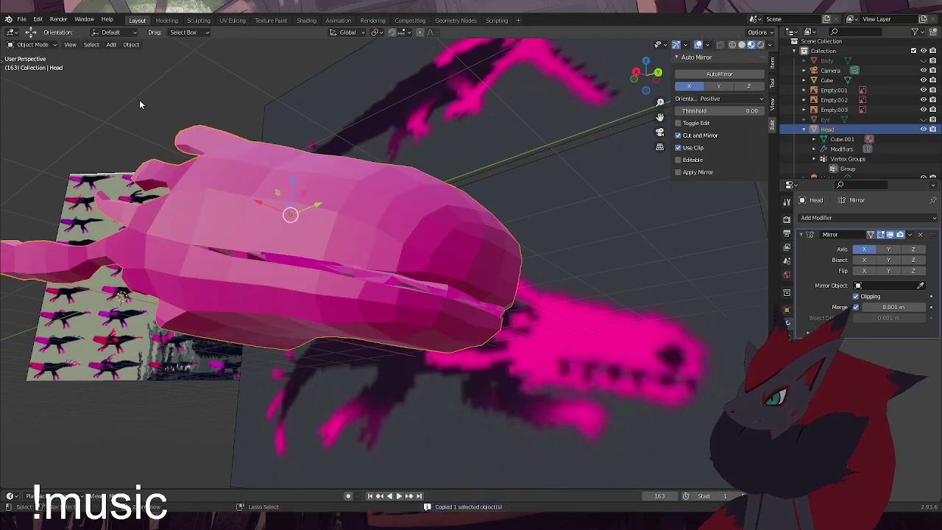
pyautogui.hotkey('ctrl', 'v')
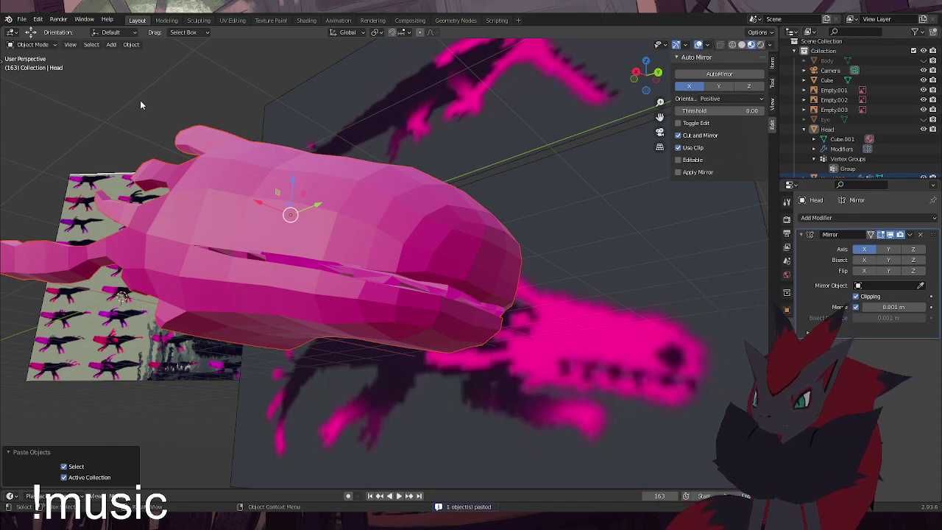
pyautogui.scroll(-2, 836, 158)
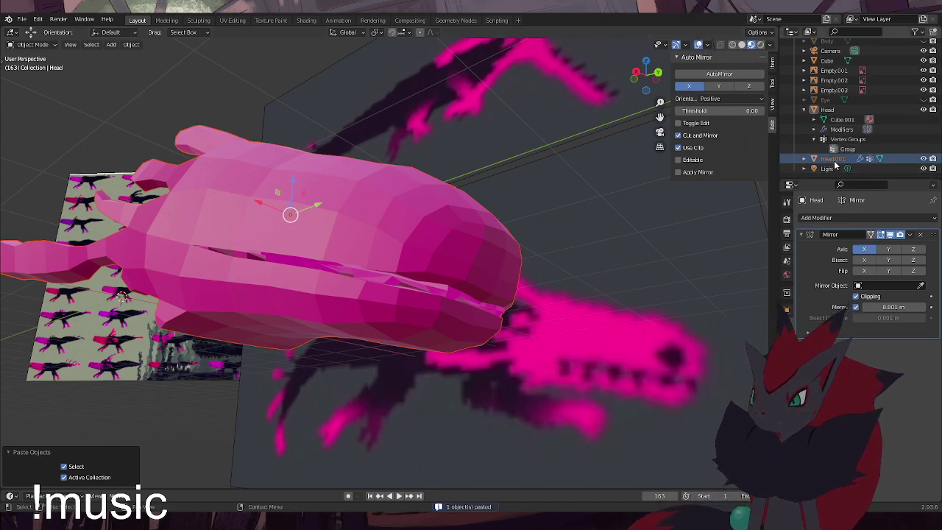
pyautogui.click(833, 159)
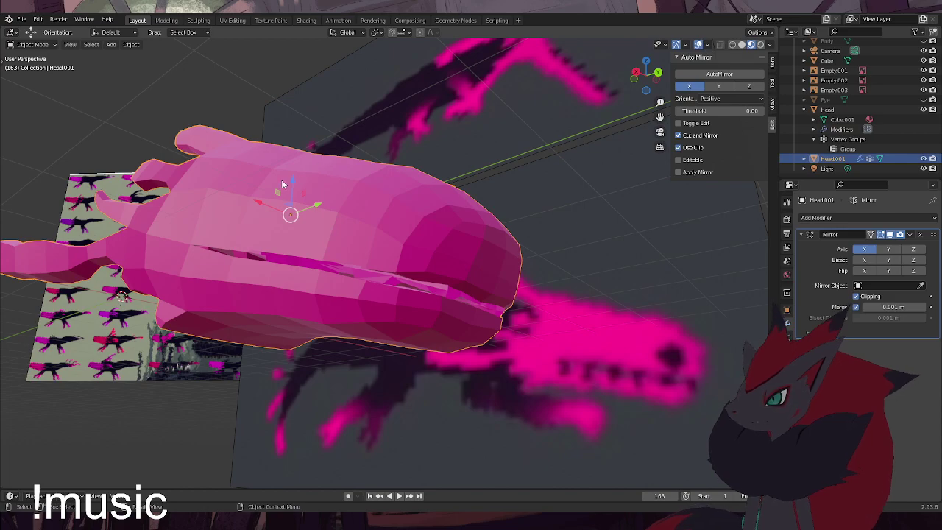
# Try to move the pasted head copy along Z, cancel, and undo the paste back to the teeth selection
pyautogui.press('g')
pyautogui.press('z')
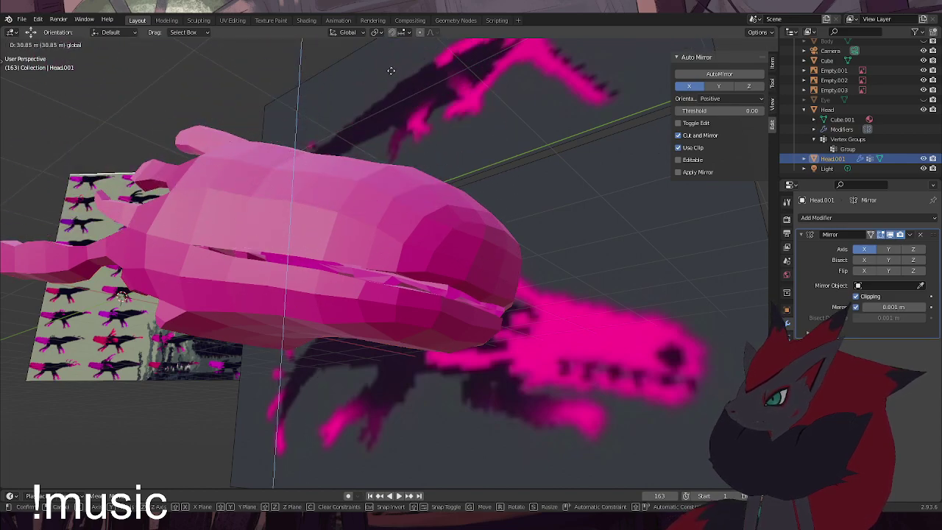
pyautogui.press('Escape')
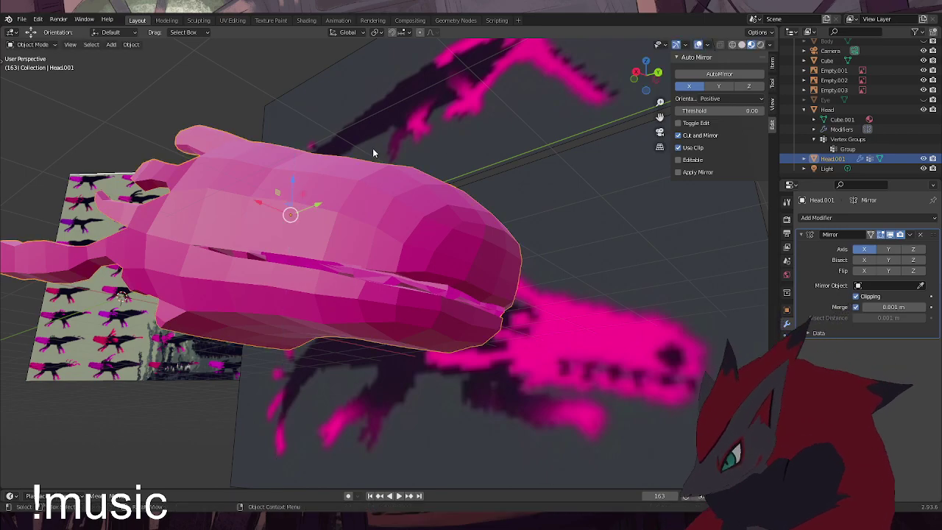
pyautogui.hotkey('ctrl', 'z')
pyautogui.hotkey('ctrl', 'z')
pyautogui.hotkey('ctrl', 'z')
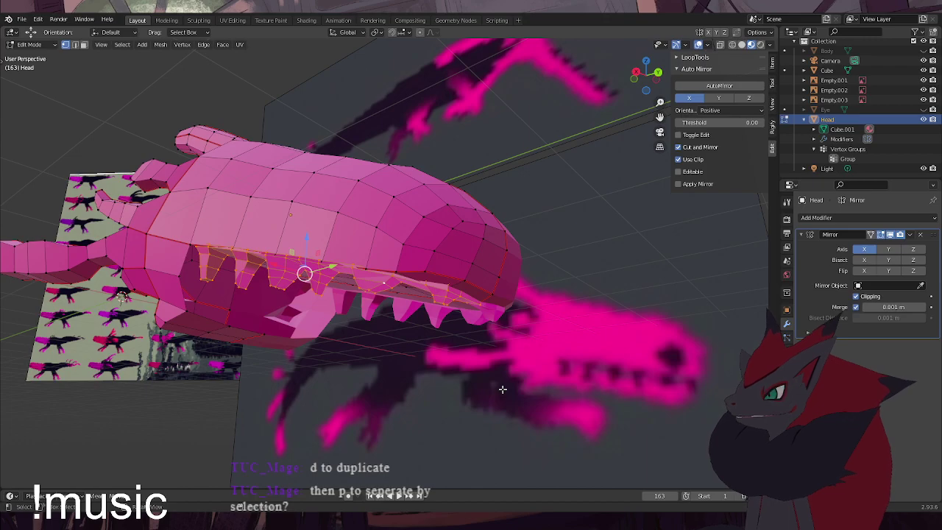
# Separate the selected upper teeth from the Head mesh by Selection and make them the active object in Object Mode
pyautogui.press('p')
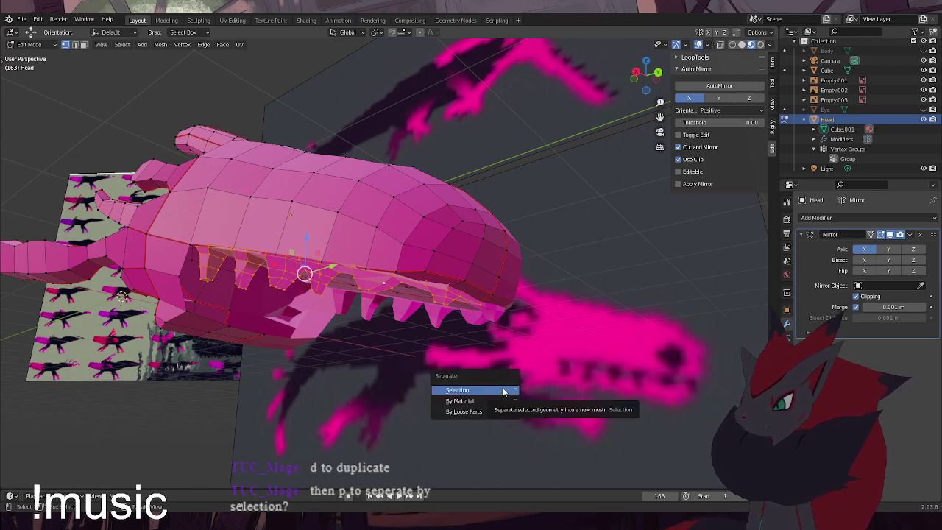
pyautogui.click(504, 391)
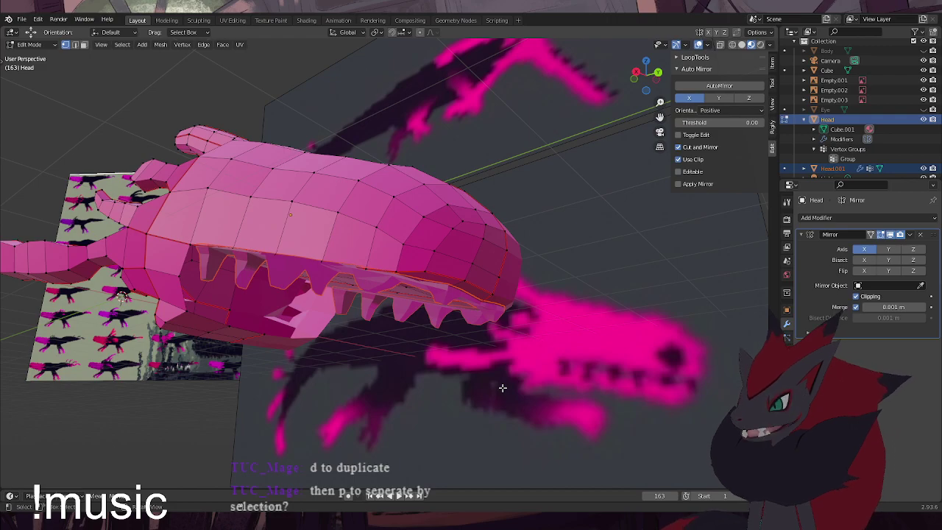
pyautogui.click(329, 280)
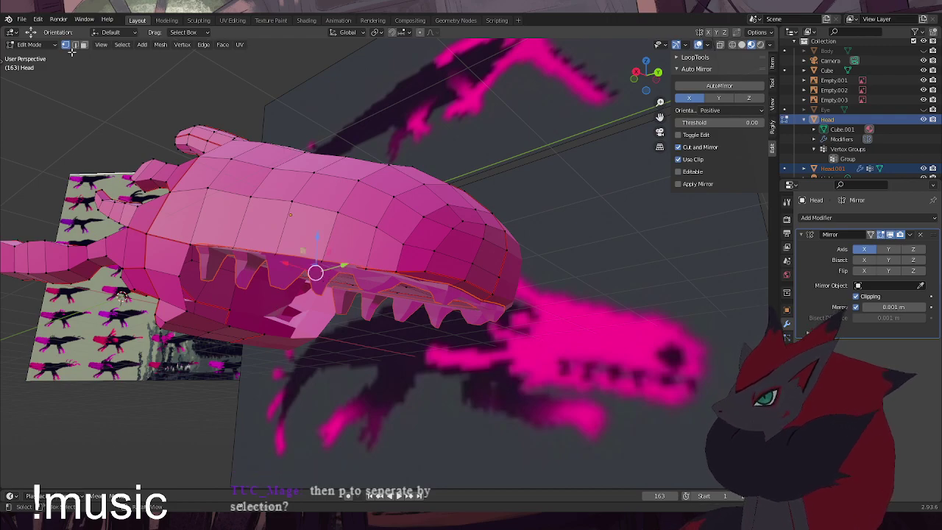
pyautogui.click(33, 45)
pyautogui.click(35, 56)
pyautogui.click(329, 268)
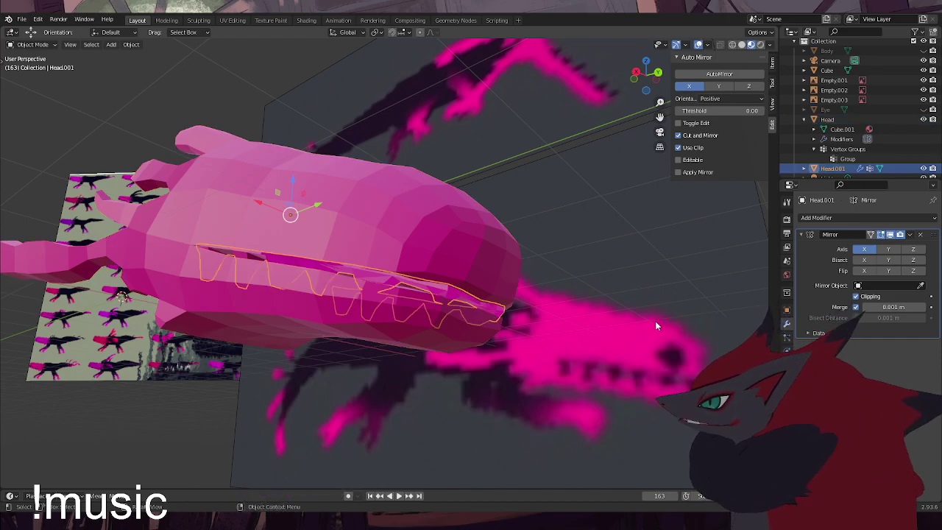
# Enter Edit Mode on the separated teeth and add one centred loop cut to the long gum segment near the snout's front
pyautogui.moveTo(555, 300); pyautogui.dragTo(406, 293, button='middle')
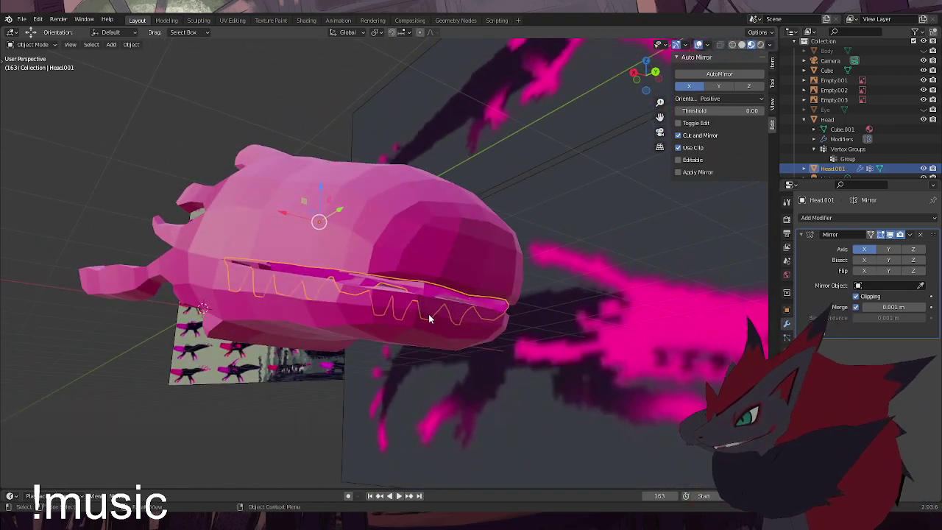
pyautogui.scroll(6, 427, 315)
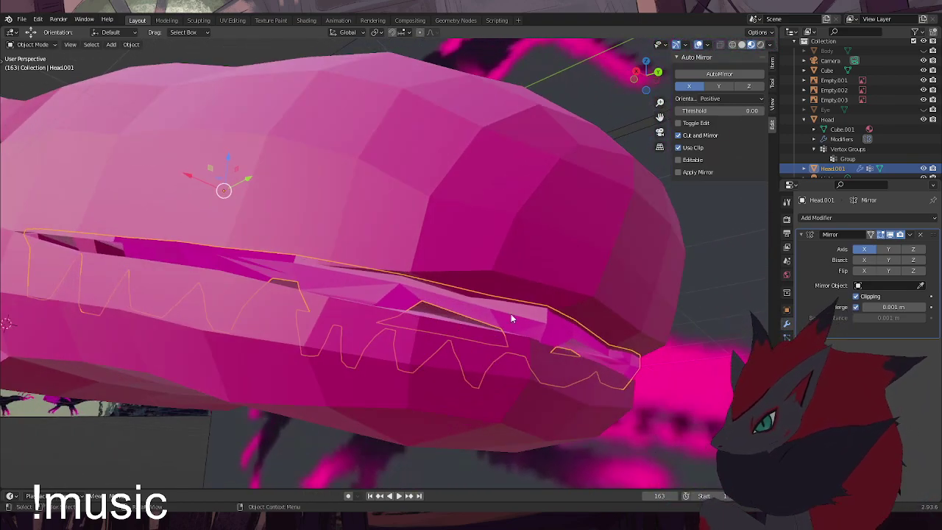
pyautogui.click(47, 45)
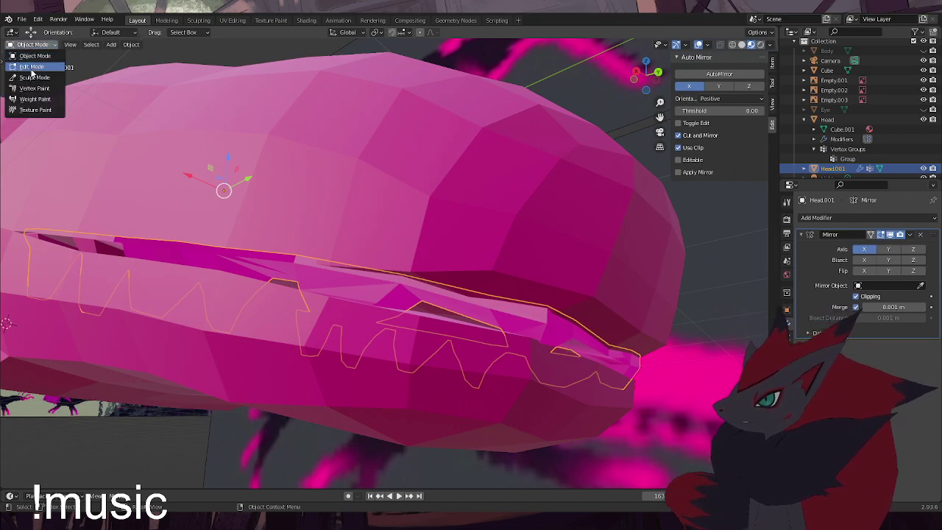
pyautogui.click(32, 68)
pyautogui.moveTo(535, 328); pyautogui.dragTo(511, 336, button='middle')
pyautogui.hotkey('ctrl', 'r')
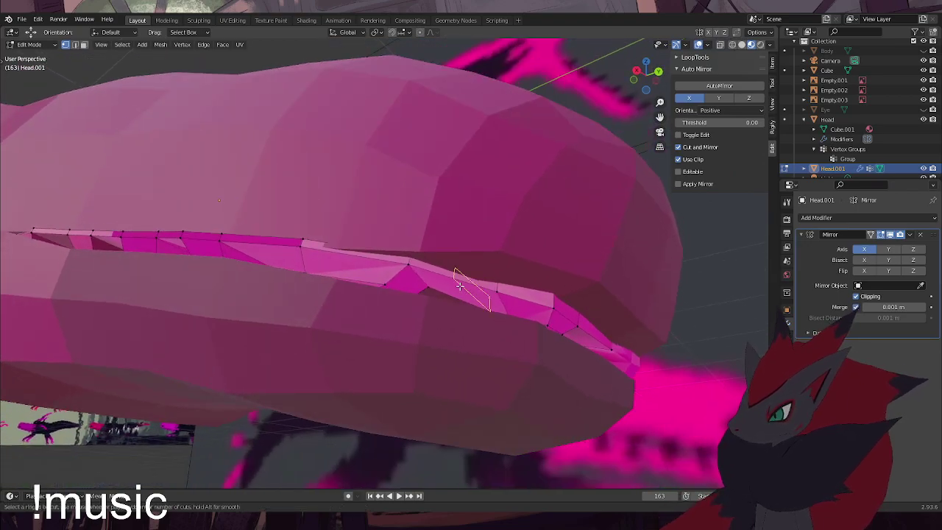
pyautogui.click(459, 286)
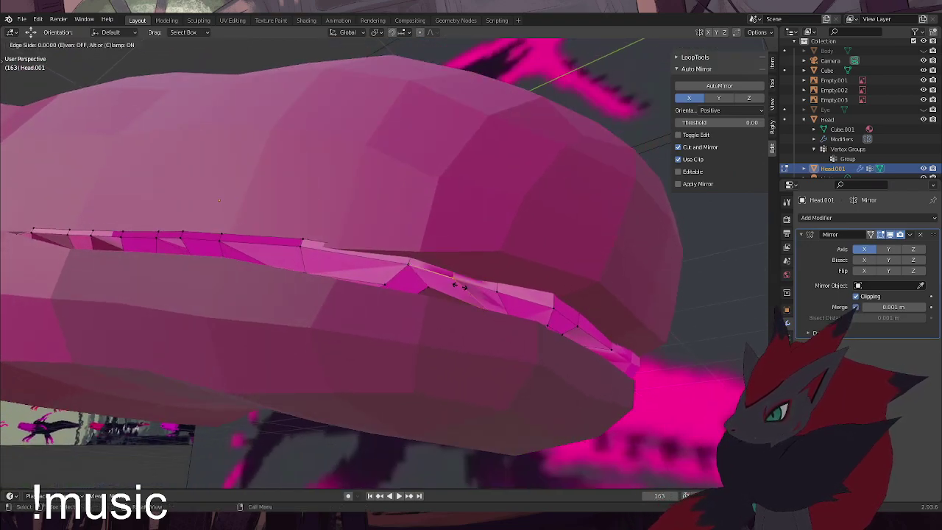
pyautogui.click(458, 286)
pyautogui.moveTo(459, 286); pyautogui.dragTo(505, 326, button='middle')
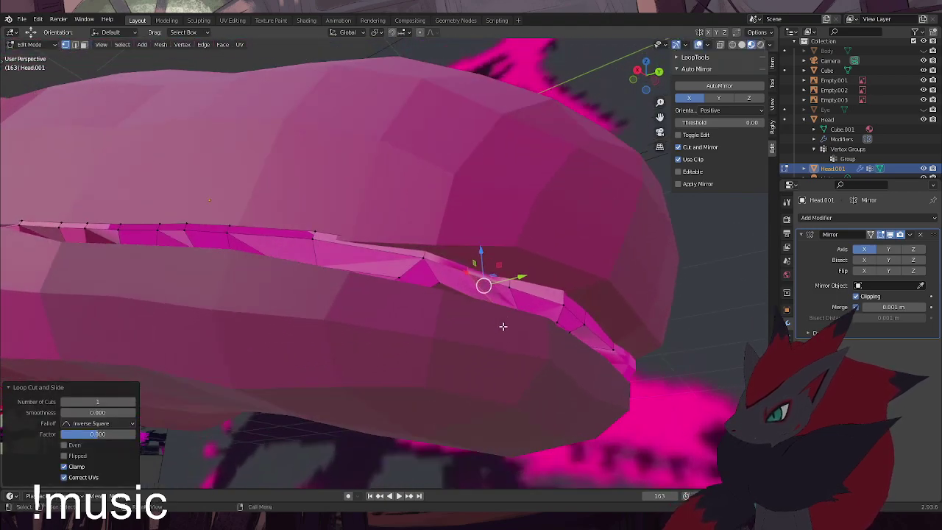
# Clear the vertex selection, collapse the Head object's hierarchy, and hide the Head in the viewport
pyautogui.click(524, 194)
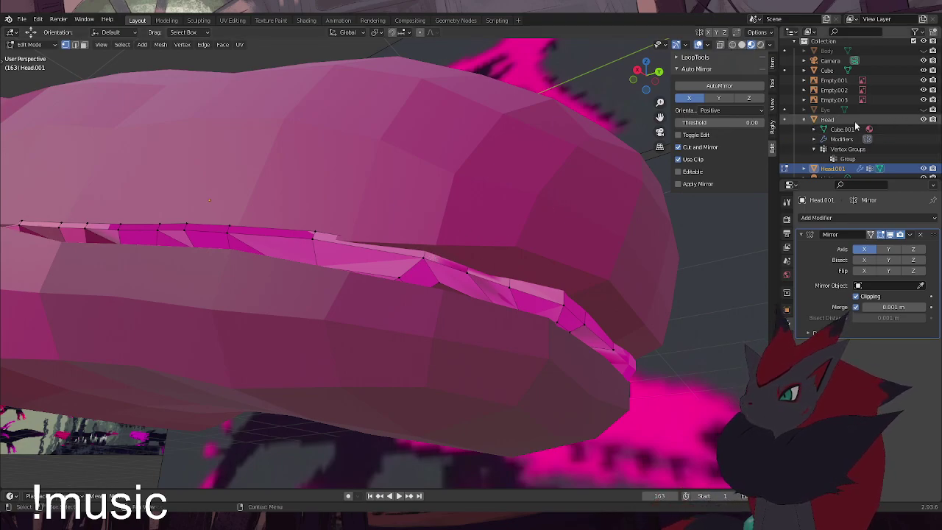
pyautogui.click(805, 119)
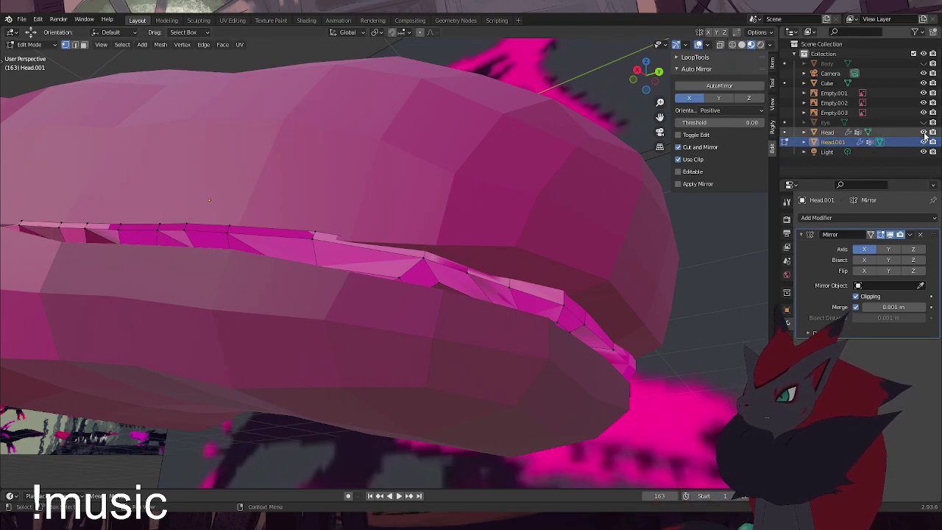
pyautogui.click(924, 131)
# Slide the lower vertices of the new loop cut along the gum edge by a factor of 0.214
pyautogui.moveTo(449, 266); pyautogui.dragTo(467, 242, button='middle')
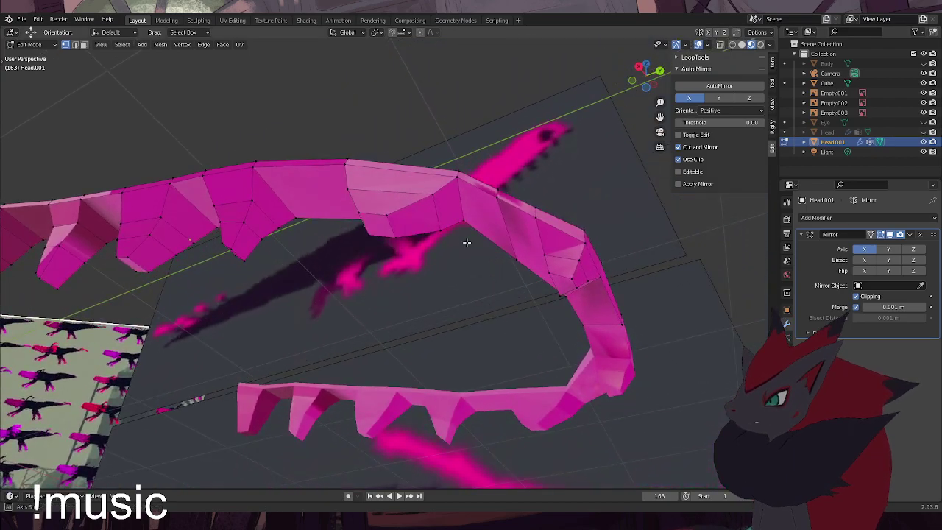
pyautogui.click(517, 259)
pyautogui.moveTo(530, 311); pyautogui.dragTo(505, 242)
pyautogui.press('g')
pyautogui.press('g')
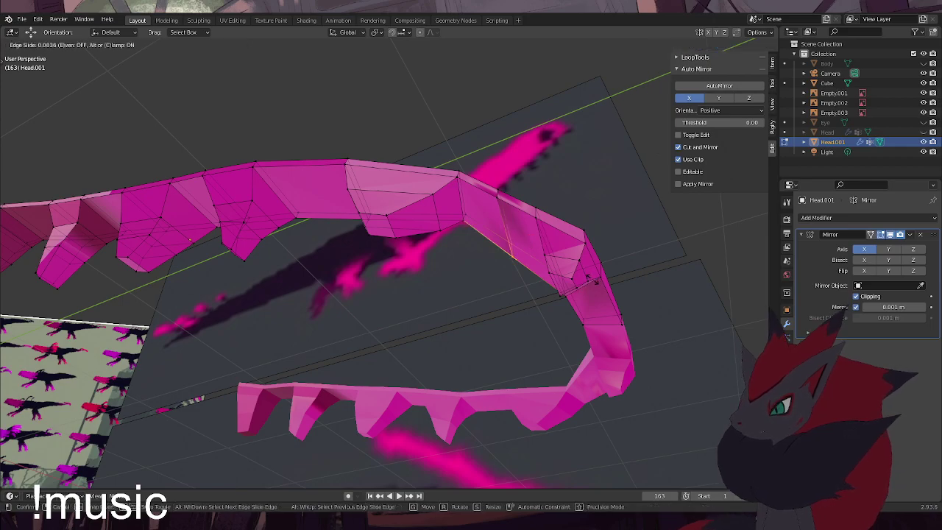
pyautogui.click(579, 273)
# Move the slid vertices outward about 0.050 m in X and 0.026 m in Y to round the gum's inner curve
pyautogui.moveTo(505, 242); pyautogui.dragTo(492, 179, button='middle')
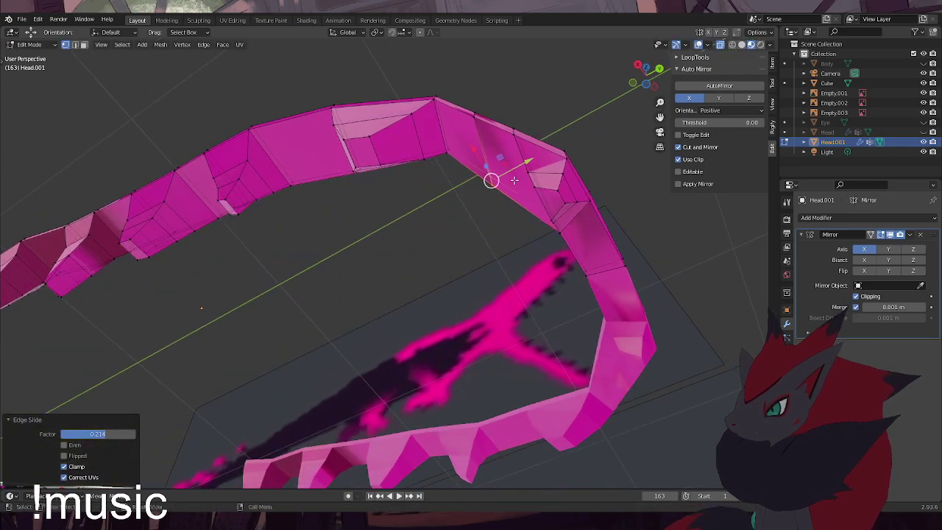
pyautogui.press('g')
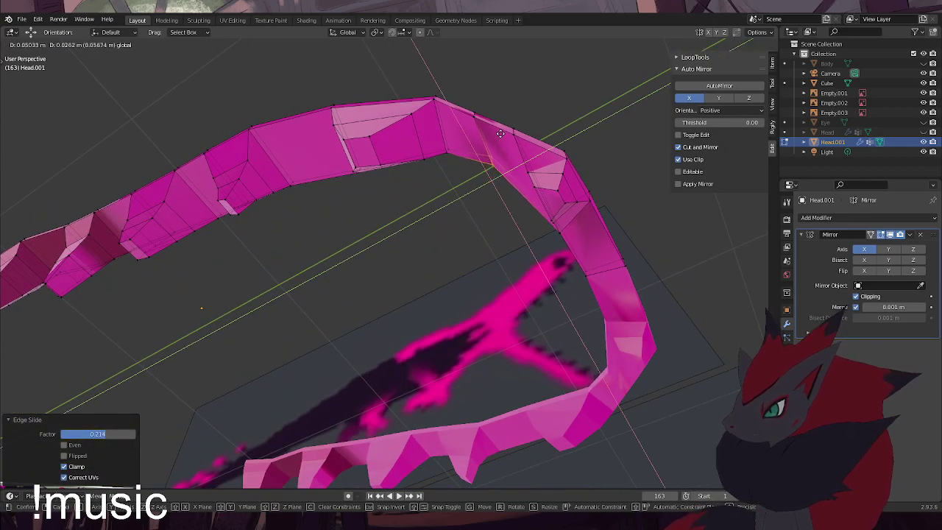
pyautogui.click(500, 133)
pyautogui.moveTo(504, 140); pyautogui.dragTo(509, 194, button='middle')
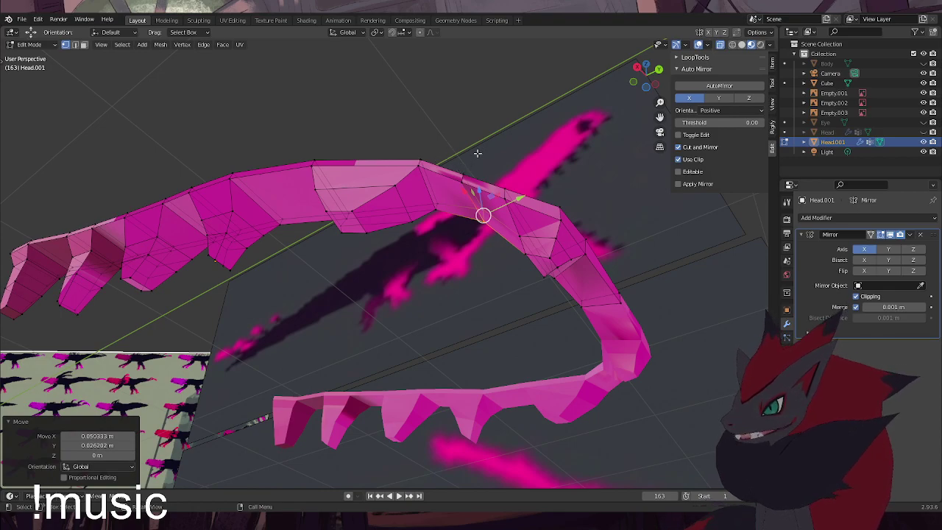
# Extrude the gum's outer corner edge beside the large front tooth outward, about 0.025 m in X and 0.014 m in Y
pyautogui.moveTo(438, 144); pyautogui.dragTo(416, 170)
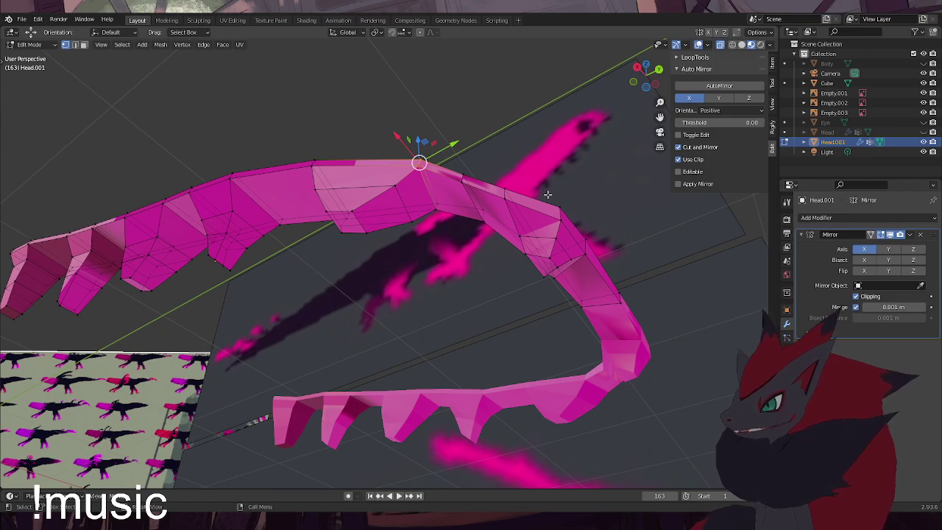
pyautogui.press('ctrl+KP_7')
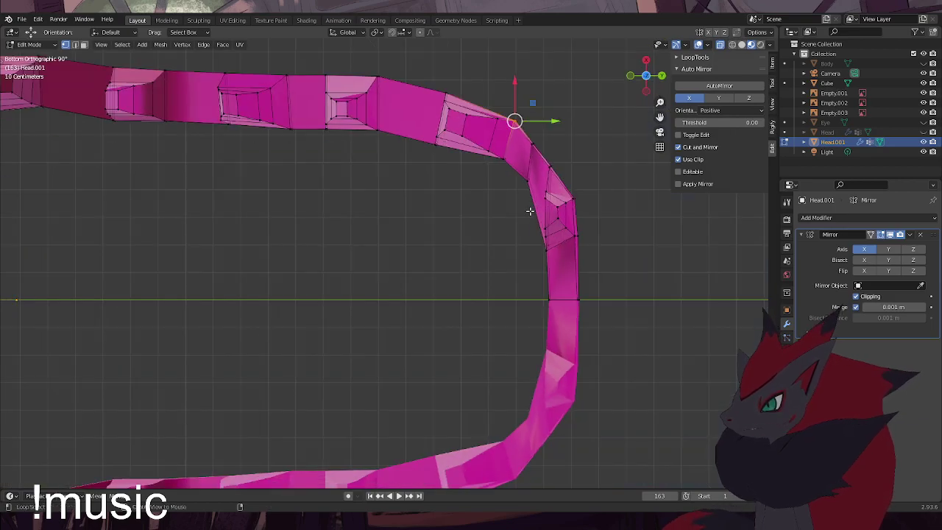
pyautogui.press('e')
pyautogui.click(636, 165)
pyautogui.moveTo(636, 165); pyautogui.dragTo(554, 208, button='middle')
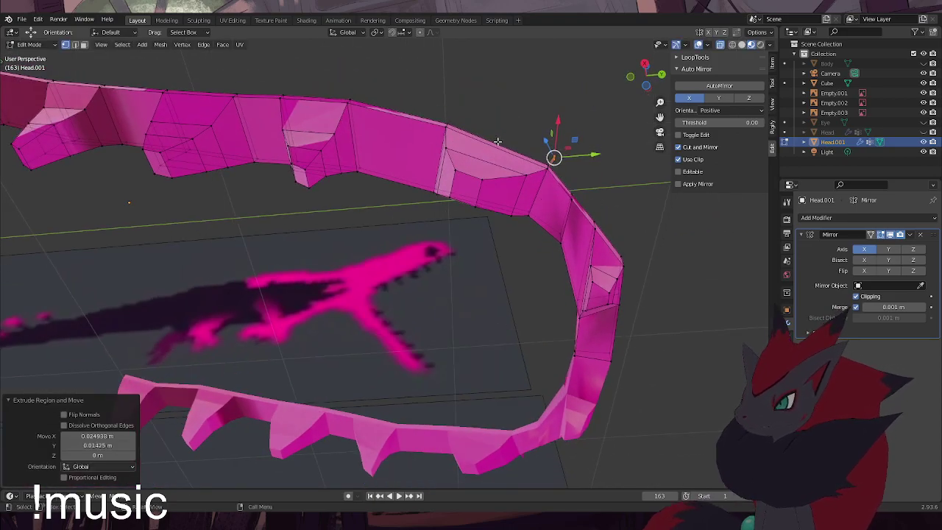
# Delete the narrow outer gum face above the large front tooth, between its two corner edges
pyautogui.moveTo(496, 140); pyautogui.dragTo(513, 158, button='middle')
pyautogui.click(545, 211)
pyautogui.keyDown('shift'); pyautogui.click(545, 213); pyautogui.keyUp('shift')
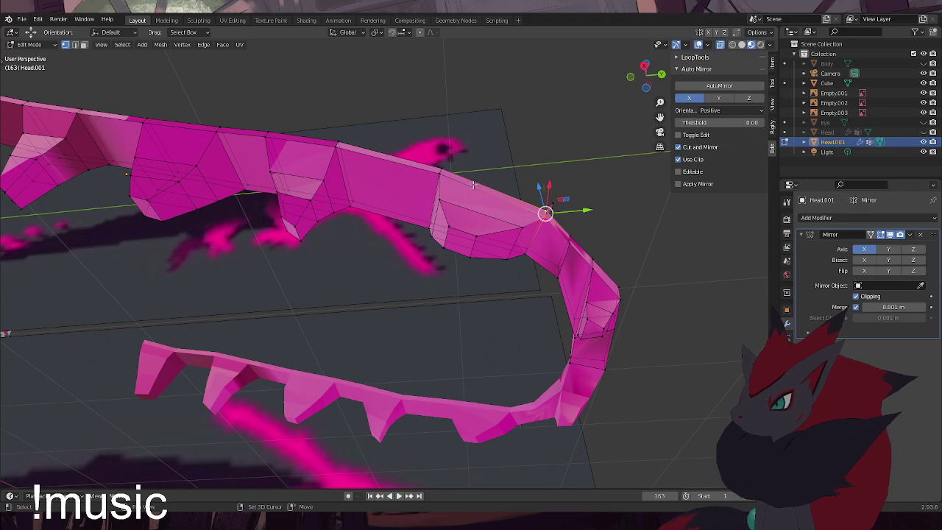
pyautogui.keyDown('shift'); pyautogui.click(444, 168); pyautogui.keyUp('shift')
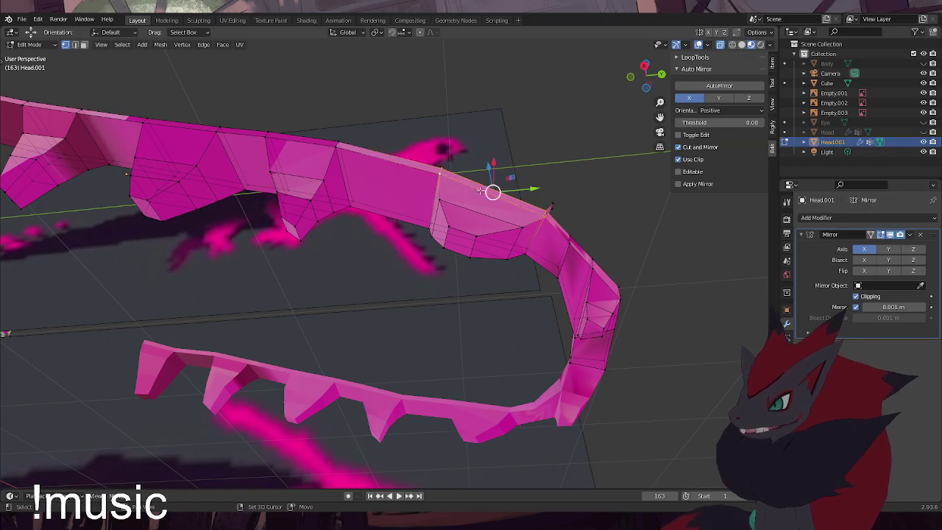
pyautogui.press('x')
pyautogui.click(611, 243)
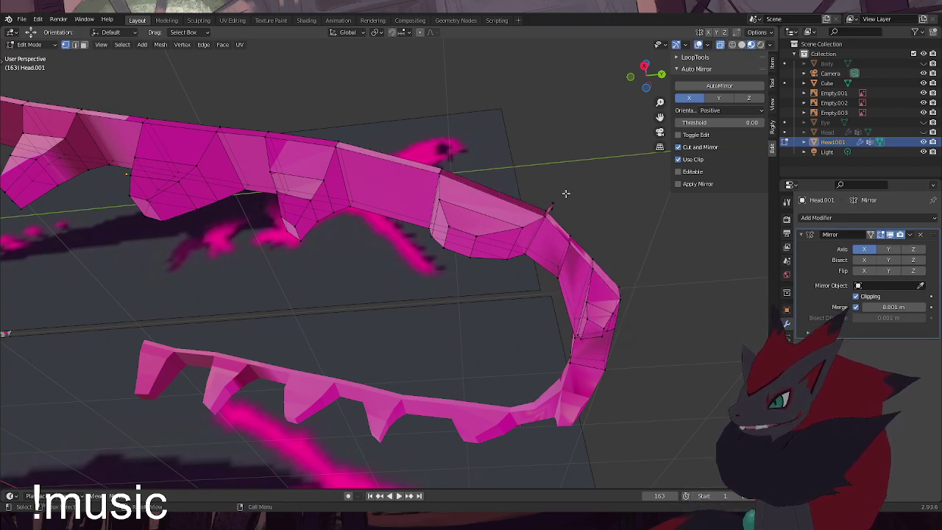
# Try to fill a face between the extruded edge and the rear corner vertices of the opened gum side
pyautogui.click(552, 205)
pyautogui.keyDown('shift'); pyautogui.click(444, 170); pyautogui.keyUp('shift')
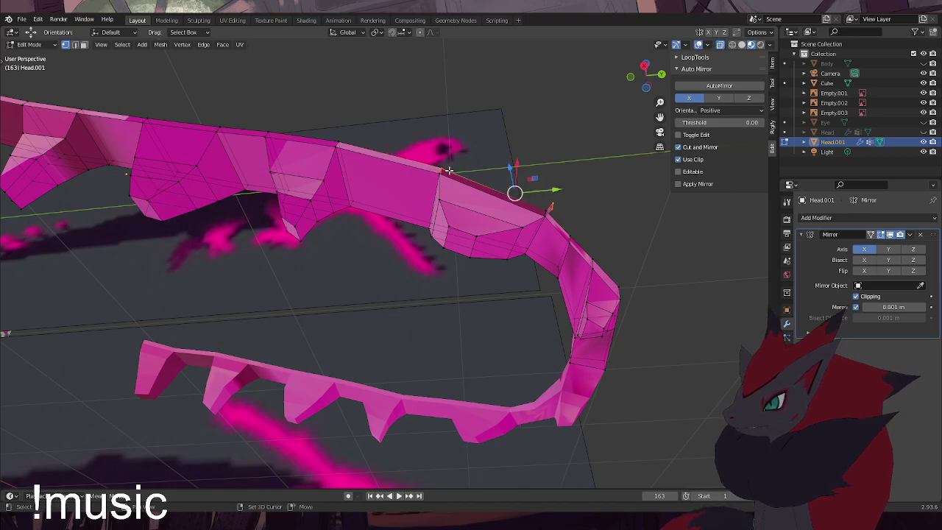
pyautogui.keyDown('shift'); pyautogui.click(442, 173); pyautogui.keyUp('shift')
pyautogui.press('f')
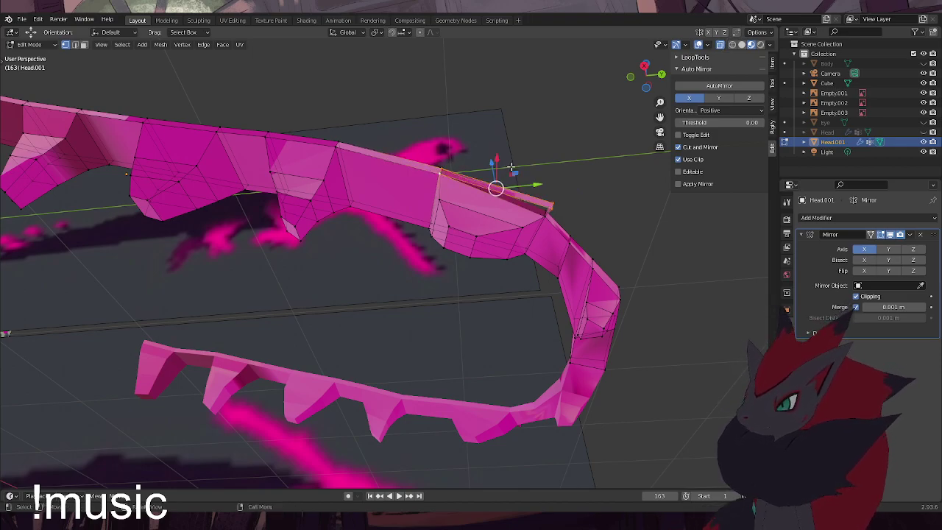
pyautogui.click(578, 157)
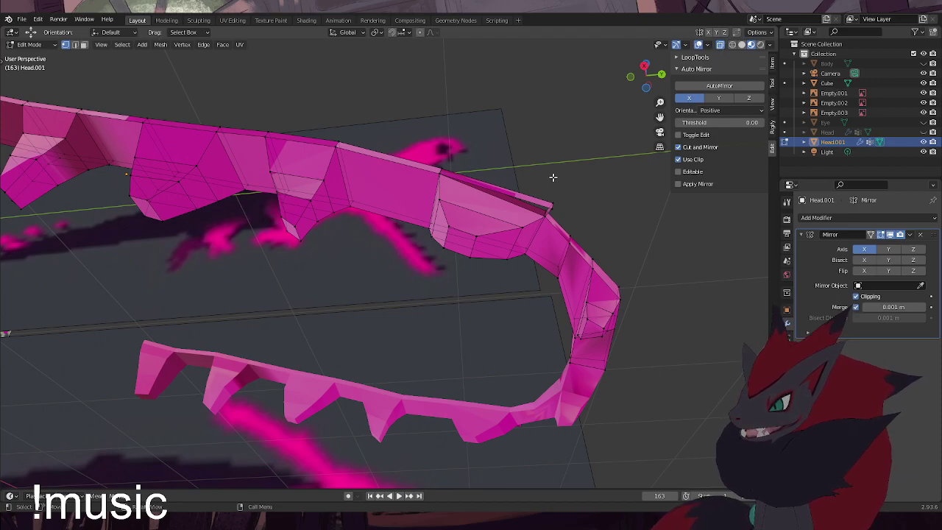
# Try to extrude the rear corner vertex, and undo back to before the face fill
pyautogui.click(441, 172)
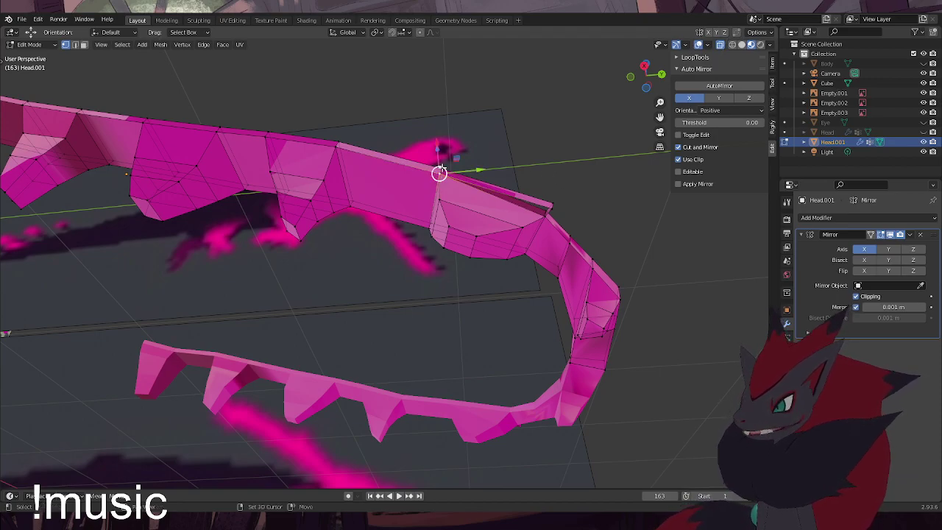
pyautogui.press('e')
pyautogui.click(498, 144)
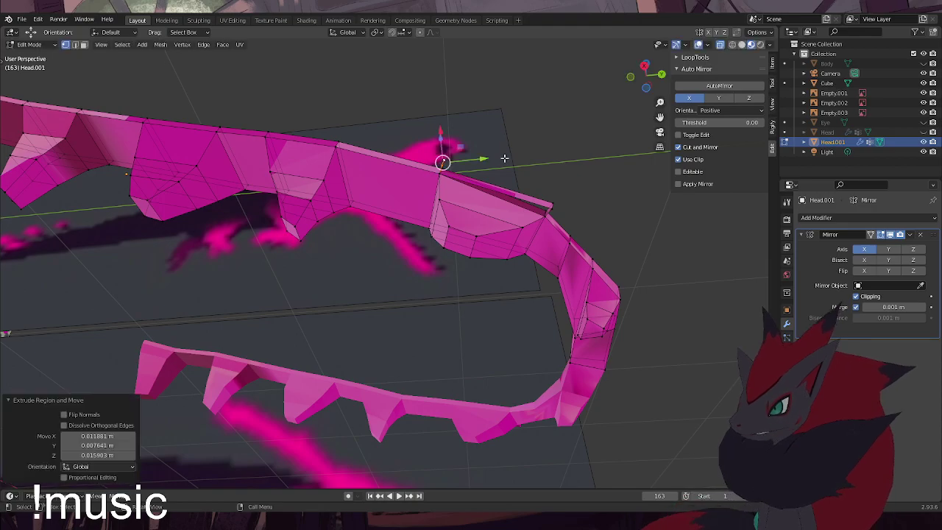
pyautogui.hotkey('ctrl', 'z')
pyautogui.hotkey('ctrl', 'z')
pyautogui.hotkey('ctrl', 'z')
# Try to extrude the rear corner of the opened gum side forward in the bottom view, and undo it
pyautogui.click(442, 170)
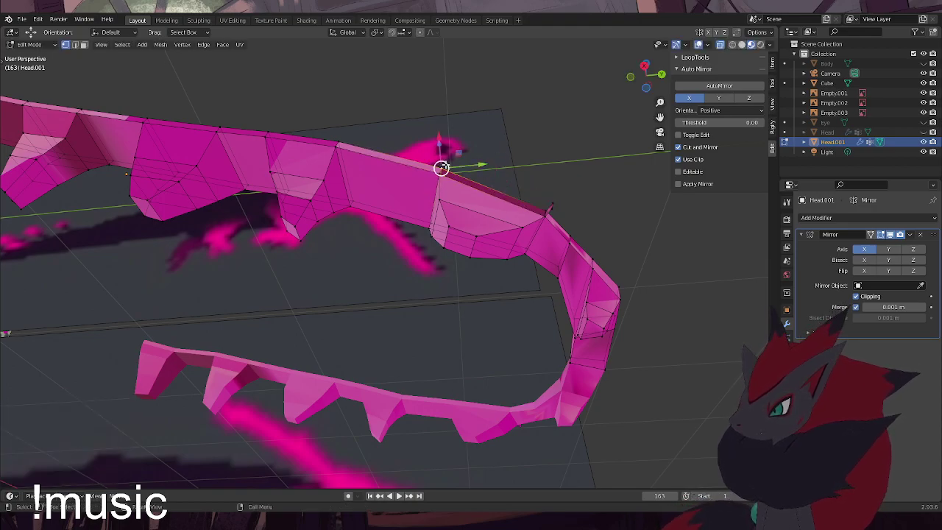
pyautogui.press('ctrl+KP_7')
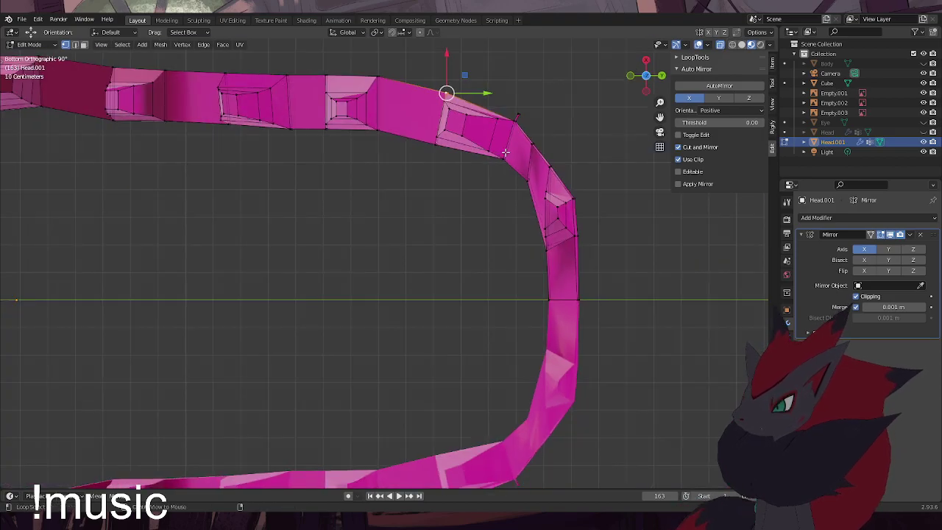
pyautogui.press('g')
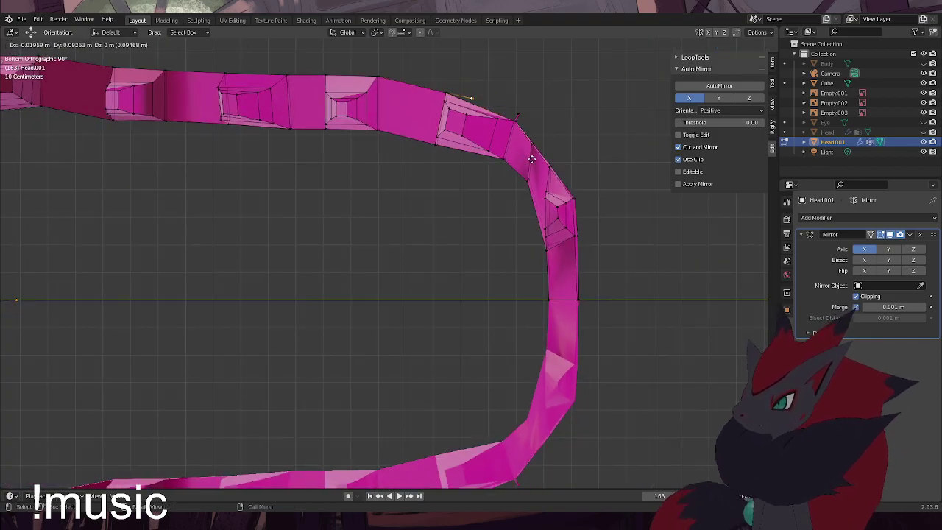
pyautogui.click(535, 162)
pyautogui.hotkey('ctrl', 'z')
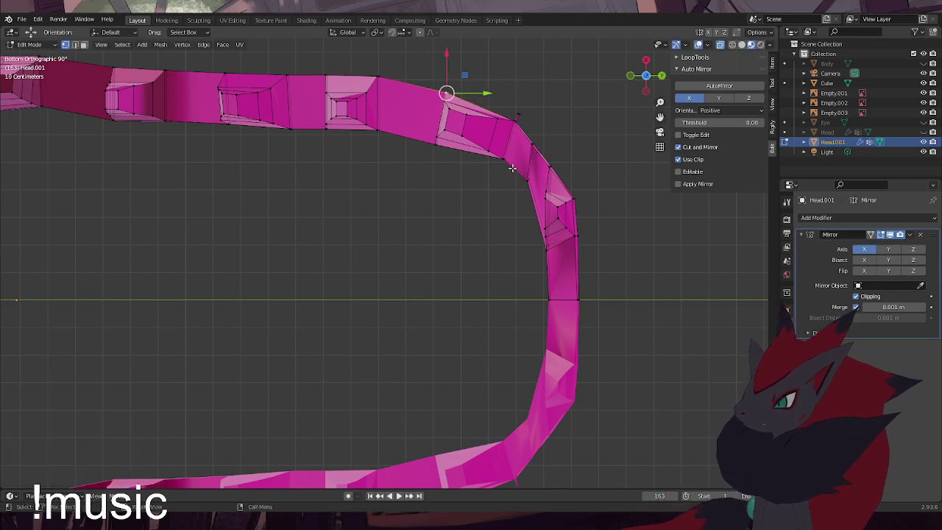
# Extrude the rear corner of the opened gum side forward by about 0.18 m, mostly along Y
pyautogui.moveTo(496, 160)
pyautogui.mouseDown(button='middle')
pyautogui.moveTo(494, 184)
pyautogui.moveTo(499, 178)
pyautogui.mouseUp(button='middle')
pyautogui.press('g')
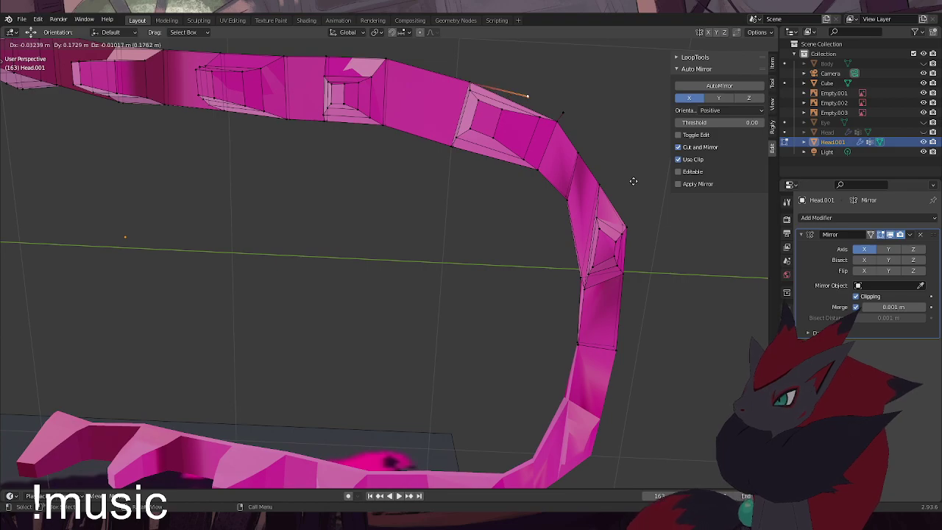
pyautogui.click(633, 183)
# Connect the free ends of the two outer extrusions to form a continuous strip around the large front tooth
pyautogui.click(599, 143)
pyautogui.click(574, 88)
pyautogui.click(563, 114)
pyautogui.keyDown('shift'); pyautogui.click(528, 95); pyautogui.keyUp('shift')
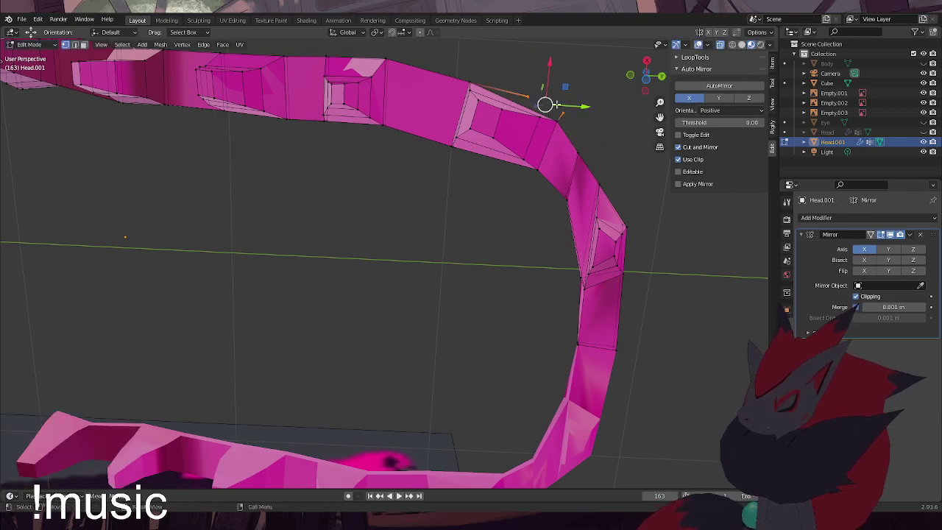
pyautogui.click(596, 138)
# Fill the underside gap between the new outer strip and the large front tooth with a four-vertex face
pyautogui.click(564, 118)
pyautogui.keyDown('shift'); pyautogui.click(559, 124); pyautogui.keyUp('shift')
pyautogui.scroll(8, 517, 199)
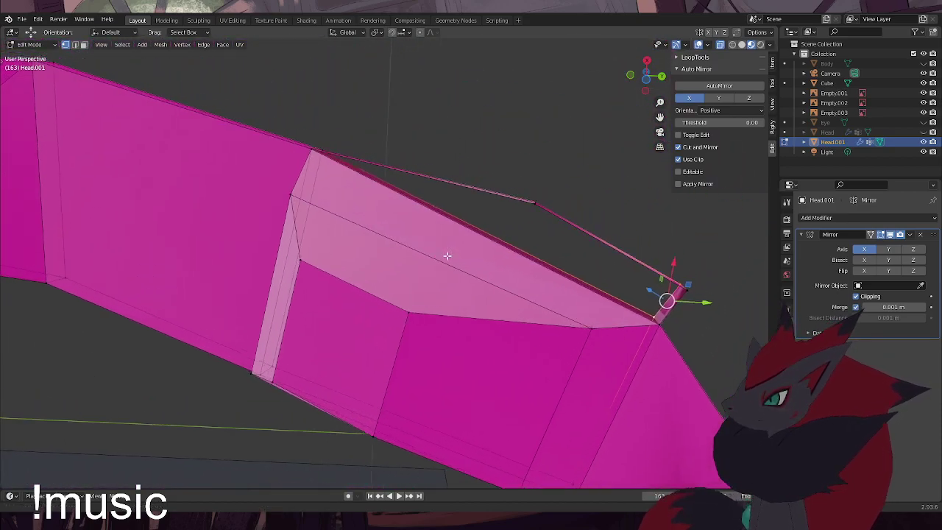
pyautogui.moveTo(447, 257); pyautogui.dragTo(445, 260, button='middle')
pyautogui.click(414, 139)
pyautogui.click(310, 159)
pyautogui.keyDown('shift'); pyautogui.click(531, 212); pyautogui.keyUp('shift')
pyautogui.keyDown('shift'); pyautogui.click(680, 301); pyautogui.keyUp('shift')
pyautogui.keyDown('shift'); pyautogui.click(657, 331); pyautogui.keyUp('shift')
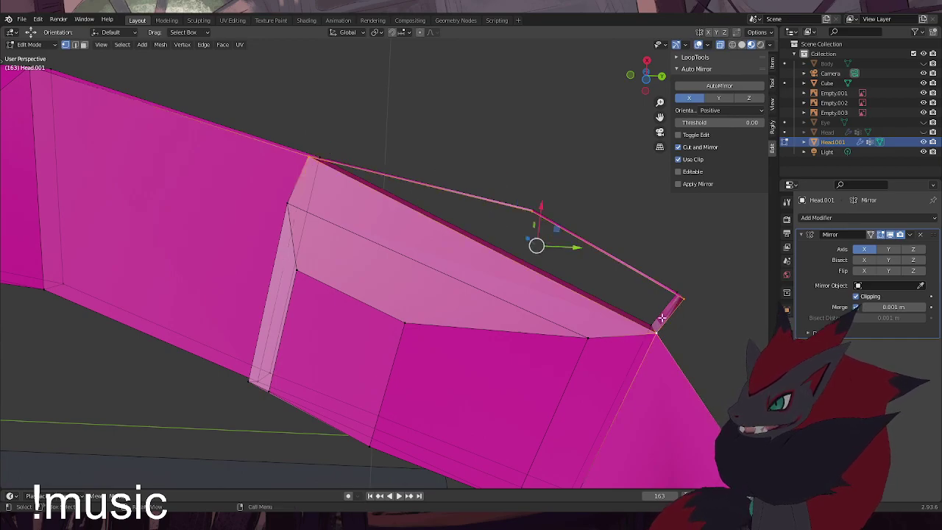
pyautogui.press('f')
# Select the vertices bordering the open gap on the gum's upper side beside the new strip
pyautogui.moveTo(592, 254); pyautogui.dragTo(542, 195, button='middle')
pyautogui.click(467, 267)
pyautogui.moveTo(467, 268); pyautogui.dragTo(421, 296, button='middle')
pyautogui.click(390, 346)
pyautogui.keyDown('shift'); pyautogui.click(320, 283); pyautogui.keyUp('shift')
pyautogui.keyDown('shift'); pyautogui.click(464, 402); pyautogui.keyUp('shift')
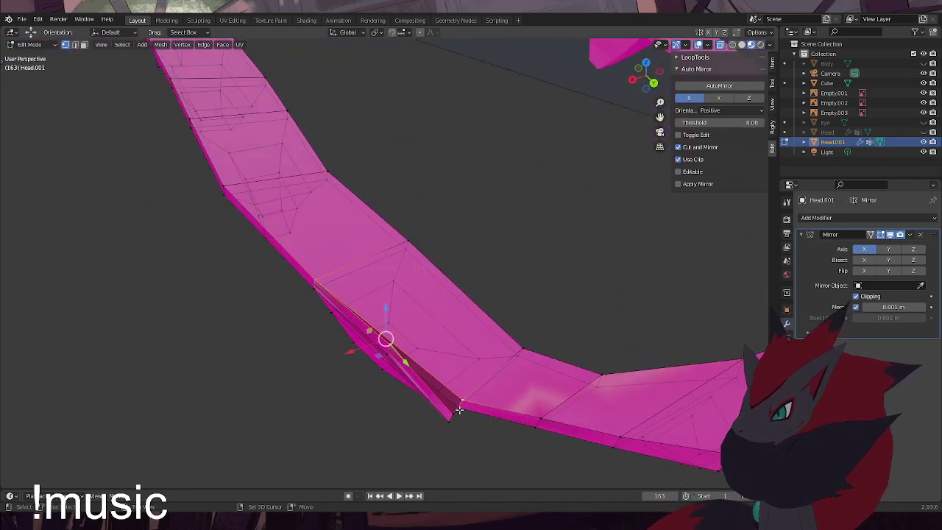
pyautogui.keyDown('shift'); pyautogui.click(456, 414); pyautogui.keyUp('shift')
# Lower the strip's middle edge in the right view by about 0.056 m to line it up with the gum
pyautogui.press('ctrl+KP_1')
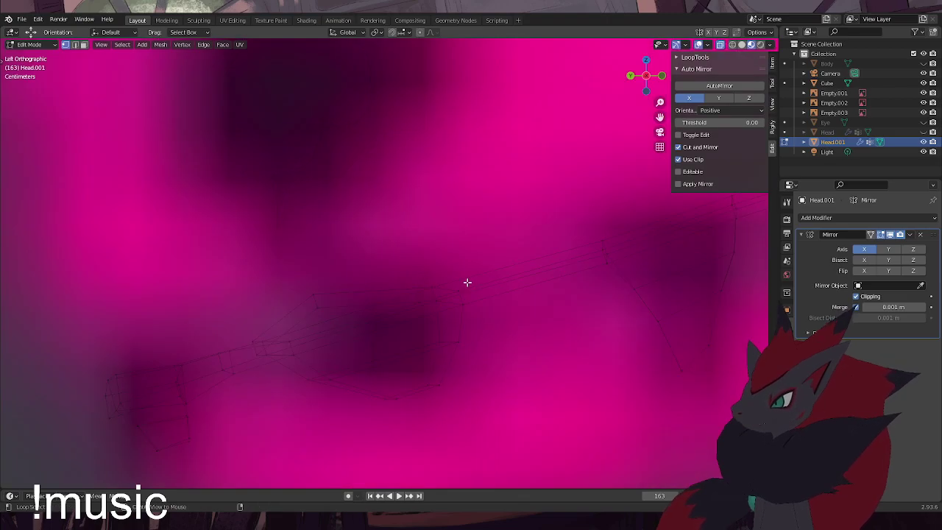
pyautogui.moveTo(431, 329); pyautogui.dragTo(459, 291, button='middle')
pyautogui.moveTo(453, 280); pyautogui.dragTo(419, 317)
pyautogui.press('KP_3')
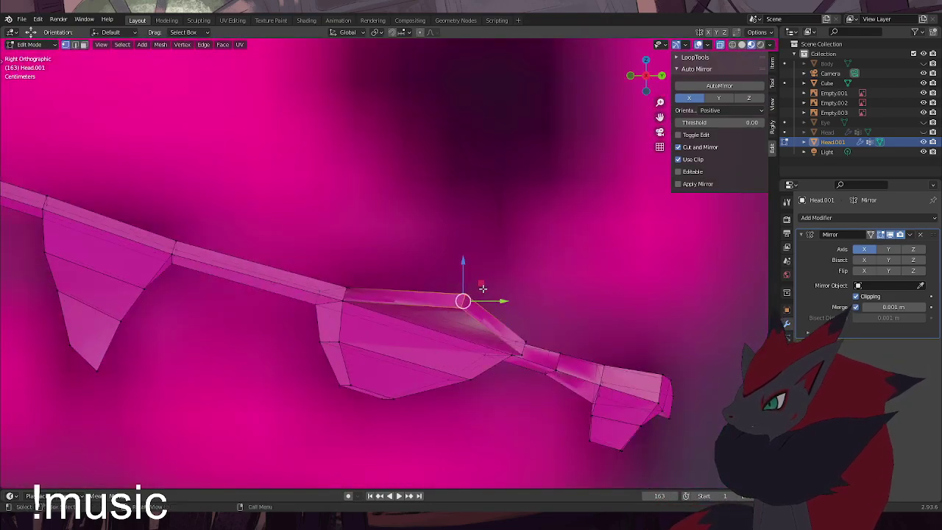
pyautogui.press('g')
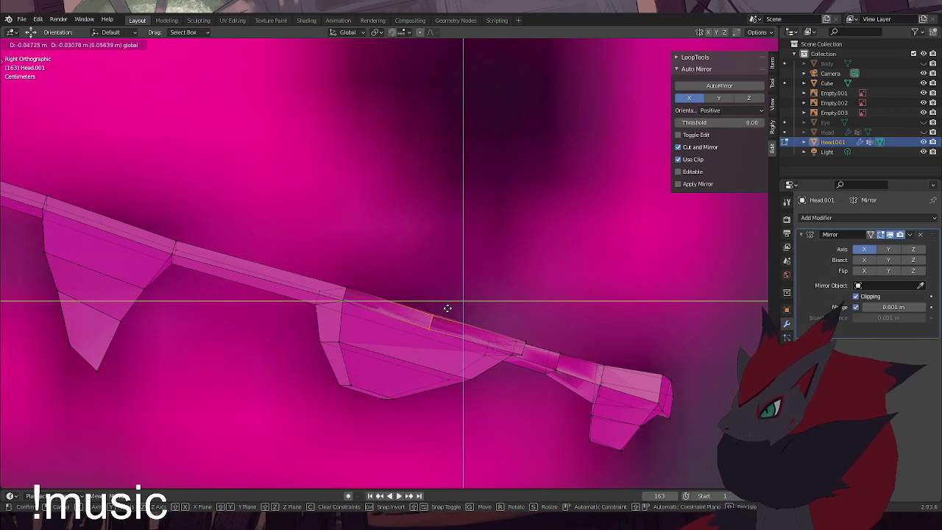
pyautogui.click(448, 307)
# Try to extend the strip's front end edge further toward the snout tip, and undo it
pyautogui.moveTo(515, 351); pyautogui.dragTo(524, 273, button='middle')
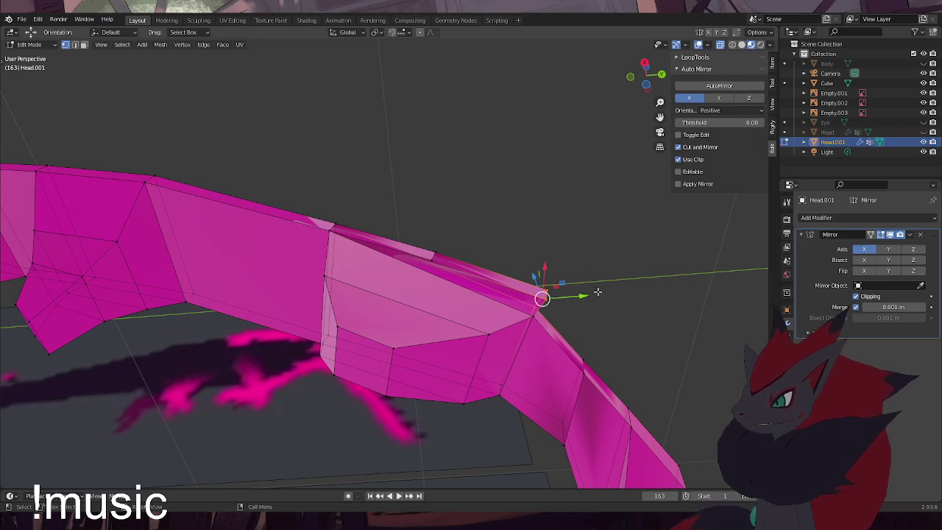
pyautogui.scroll(-2, 609, 397)
pyautogui.keyDown('alt'); pyautogui.moveTo(589, 331); pyautogui.dragTo(568, 330, button='middle'); pyautogui.keyUp('alt')
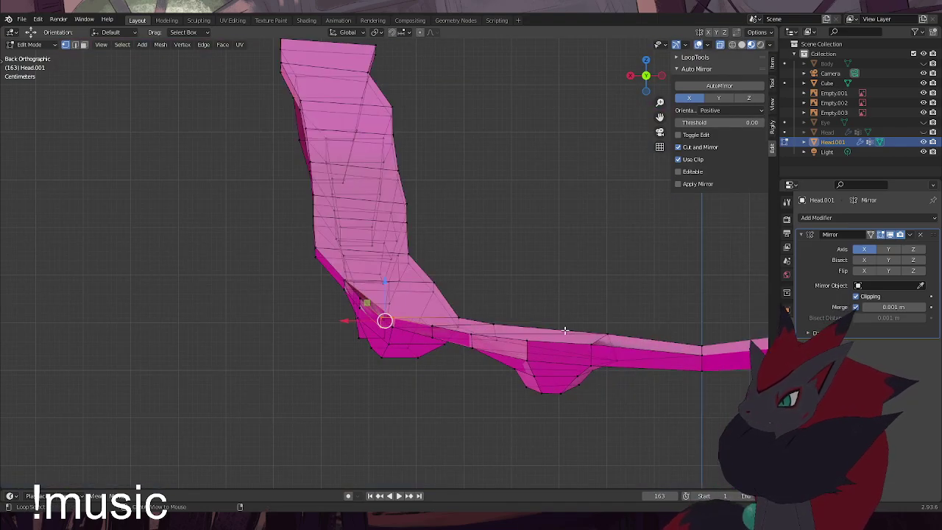
pyautogui.moveTo(536, 362); pyautogui.dragTo(516, 372, button='middle')
pyautogui.moveTo(456, 293); pyautogui.dragTo(464, 149, button='middle')
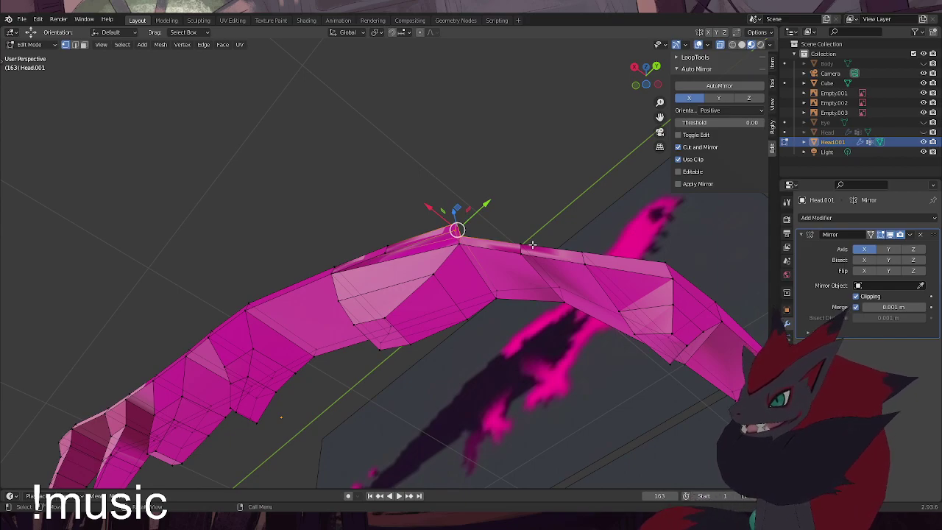
pyautogui.moveTo(507, 225); pyautogui.dragTo(518, 202, button='middle')
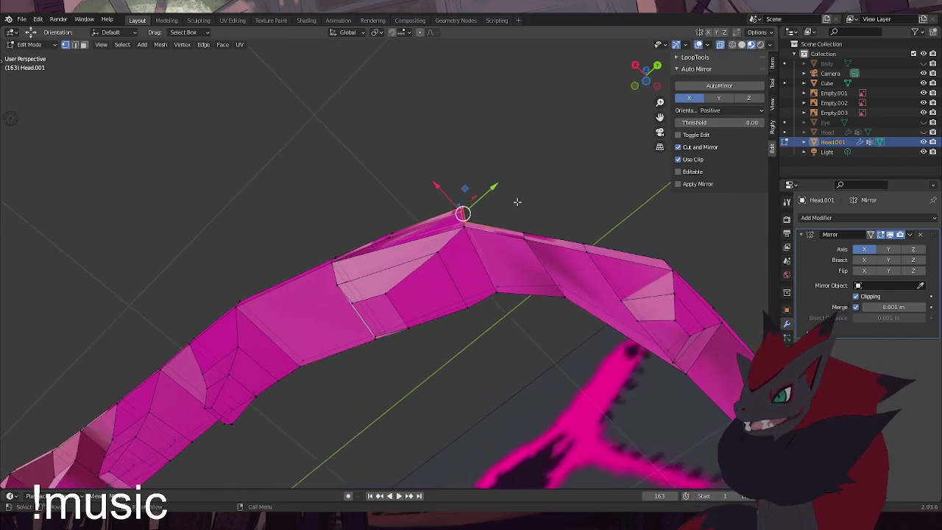
pyautogui.press('g')
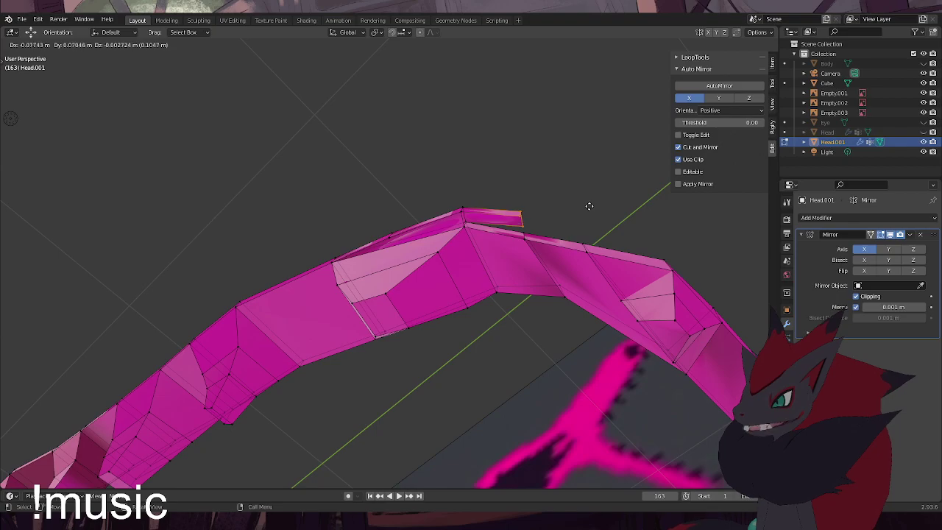
pyautogui.click(572, 200)
pyautogui.hotkey('ctrl', 'z')
# Extrude the strip's front end edge along its normal into five consecutive segments of roughly 0.1 m toward the snout tip
pyautogui.keyDown('shift'); pyautogui.click(468, 229); pyautogui.keyUp('shift')
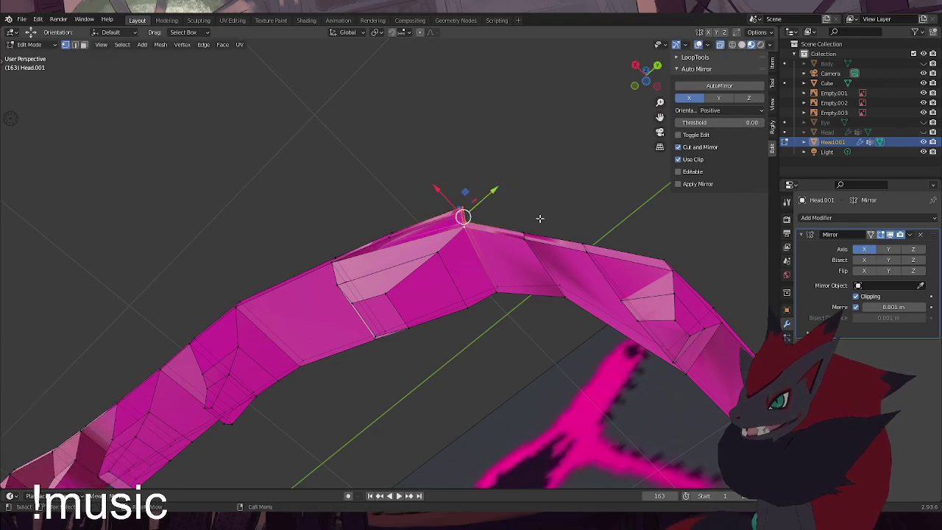
pyautogui.press('e')
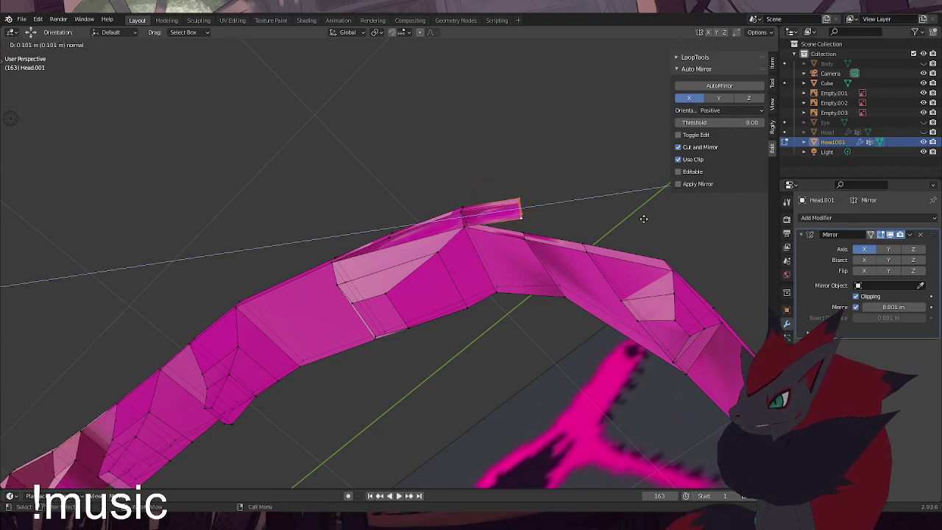
pyautogui.click(646, 219)
pyautogui.press('e')
pyautogui.click(709, 248)
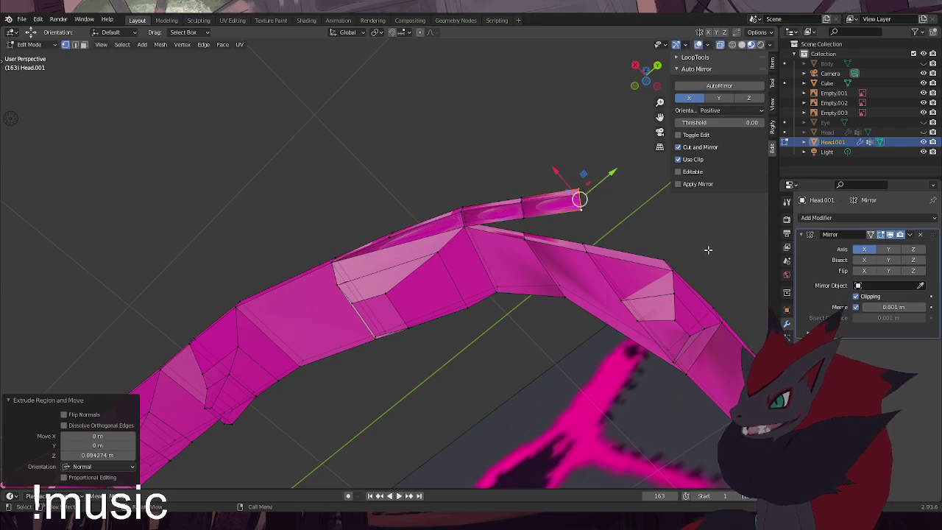
pyautogui.press('e')
pyautogui.click(3, 250)
pyautogui.keyDown('shift'); pyautogui.moveTo(353, 275); pyautogui.dragTo(162, 277, button='middle'); pyautogui.keyUp('shift')
pyautogui.press('e')
pyautogui.click(519, 264)
pyautogui.press('e')
pyautogui.click(593, 265)
pyautogui.click(622, 231)
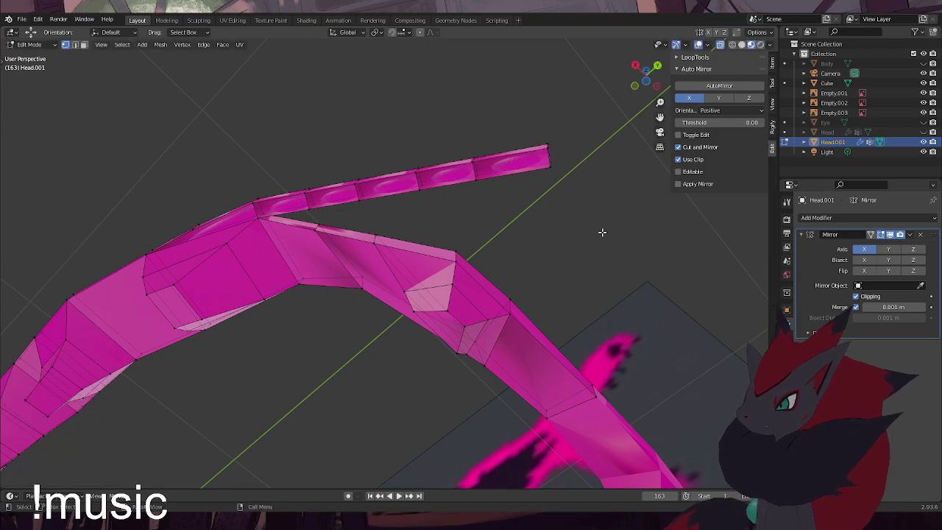
# Merge the extruded strip's lower end vertex onto the gum's centre-line vertex using At Last
pyautogui.moveTo(612, 229); pyautogui.dragTo(562, 230, button='middle')
pyautogui.click(517, 137)
pyautogui.keyDown('shift'); pyautogui.click(616, 361); pyautogui.keyUp('shift')
pyautogui.press('m')
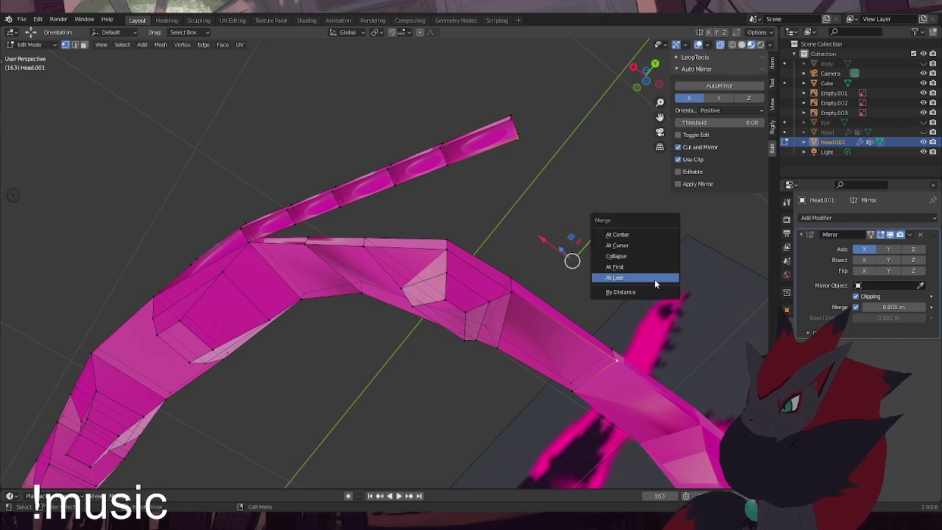
pyautogui.click(654, 279)
pyautogui.click(518, 134)
pyautogui.keyDown('shift'); pyautogui.click(616, 346); pyautogui.keyUp('shift')
pyautogui.press('m')
pyautogui.click(631, 288)
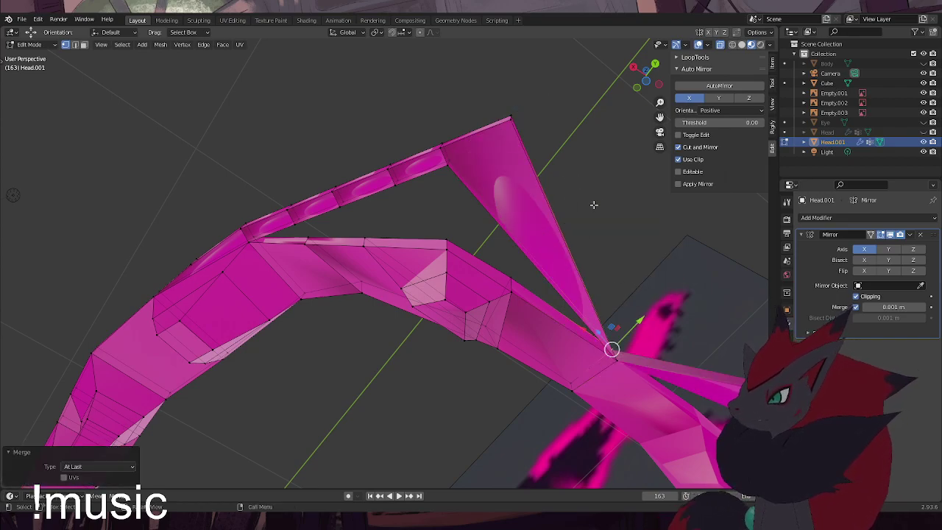
# Merge the strip's next lower vertex back from the end onto the gum vertex in front of the large tooth, using At Last
pyautogui.click(447, 165)
pyautogui.keyDown('shift'); pyautogui.click(517, 280); pyautogui.keyUp('shift')
pyautogui.press('m')
pyautogui.click(625, 239)
pyautogui.click(449, 165)
pyautogui.keyDown('shift'); pyautogui.click(516, 273); pyautogui.keyUp('shift')
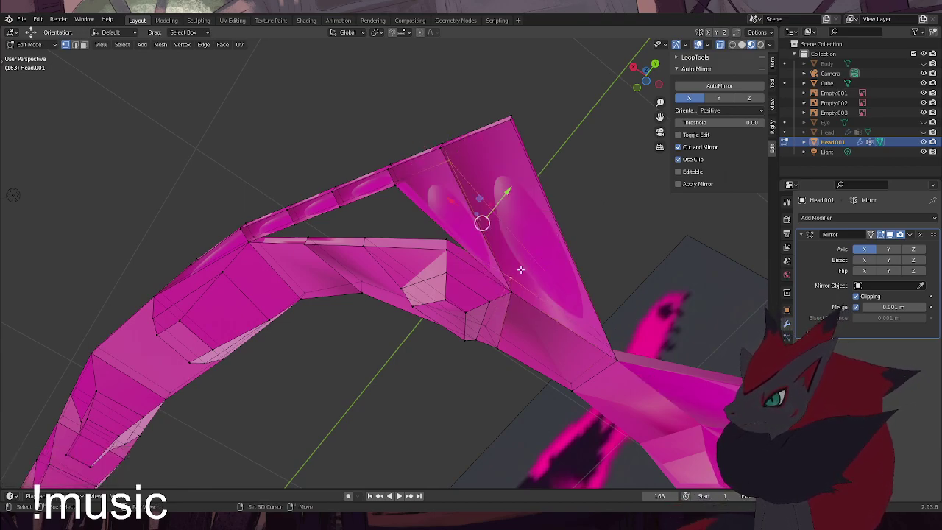
pyautogui.press('m')
pyautogui.click(547, 246)
# Merge the third lower strip vertex onto the gum corner beside the large tooth, undoing the wrong-way merge and using At First
pyautogui.click(432, 228)
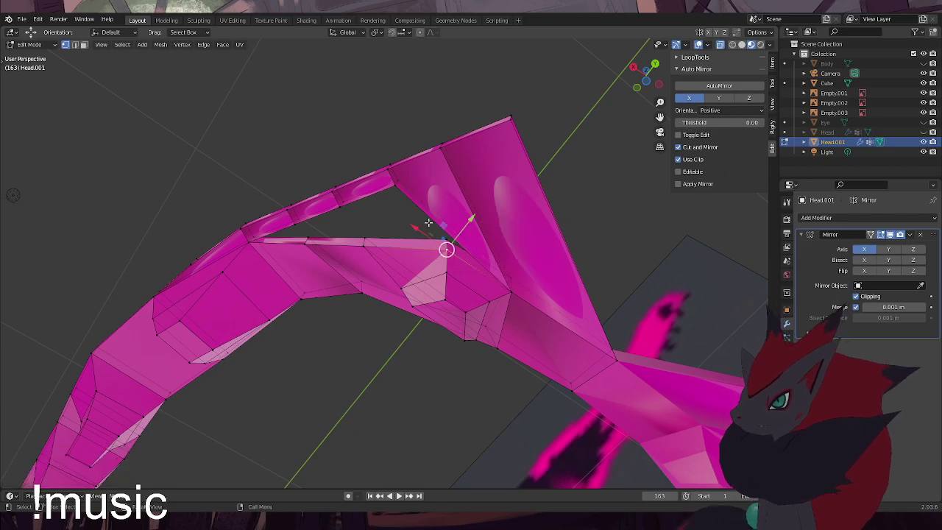
pyautogui.click(398, 189)
pyautogui.press('m')
pyautogui.click(395, 185)
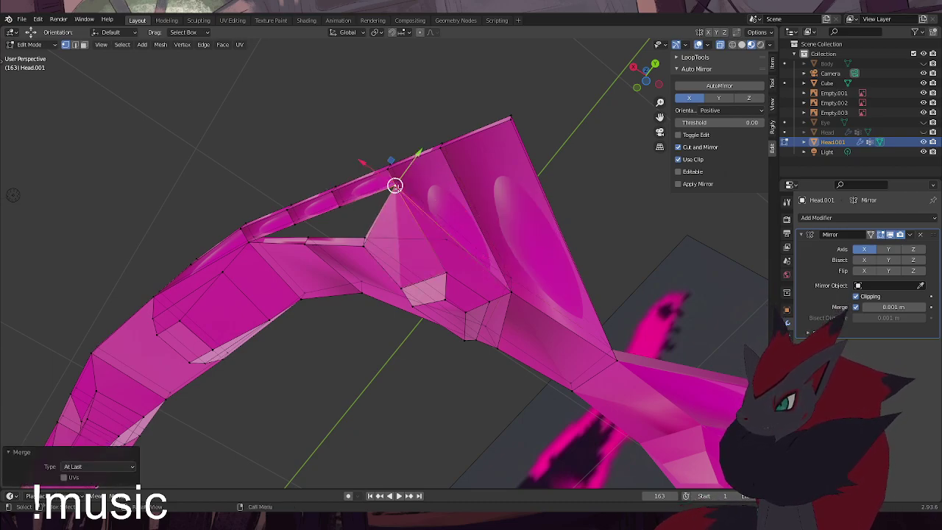
pyautogui.click(446, 241)
pyautogui.hotkey('ctrl', 'z')
pyautogui.hotkey('ctrl', 'z')
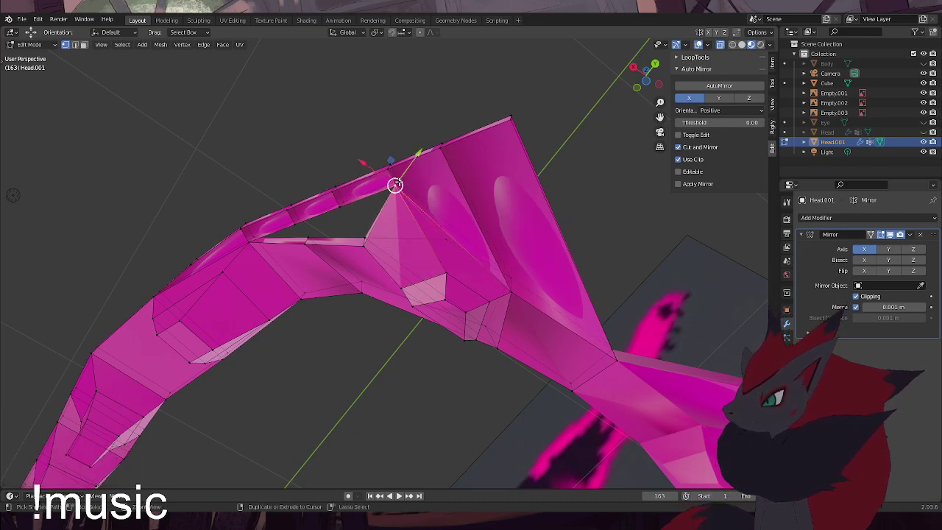
pyautogui.press('m')
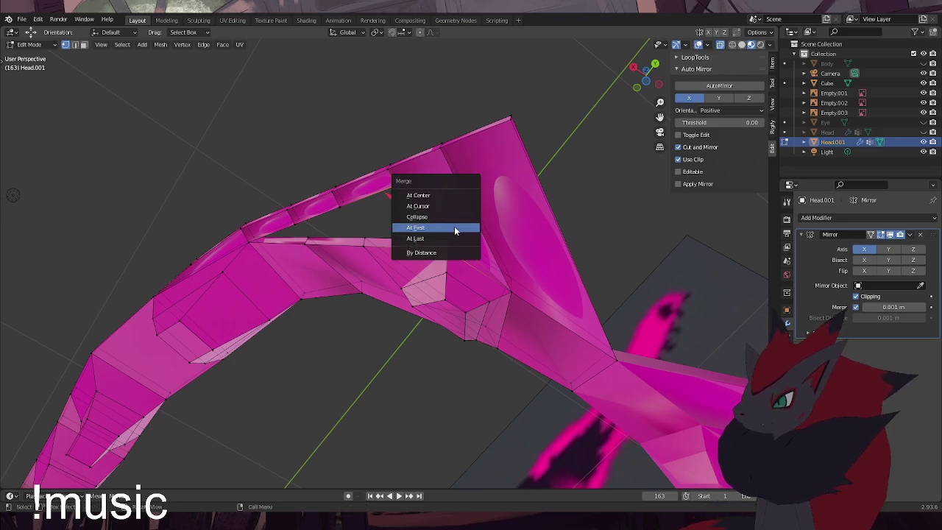
pyautogui.click(416, 228)
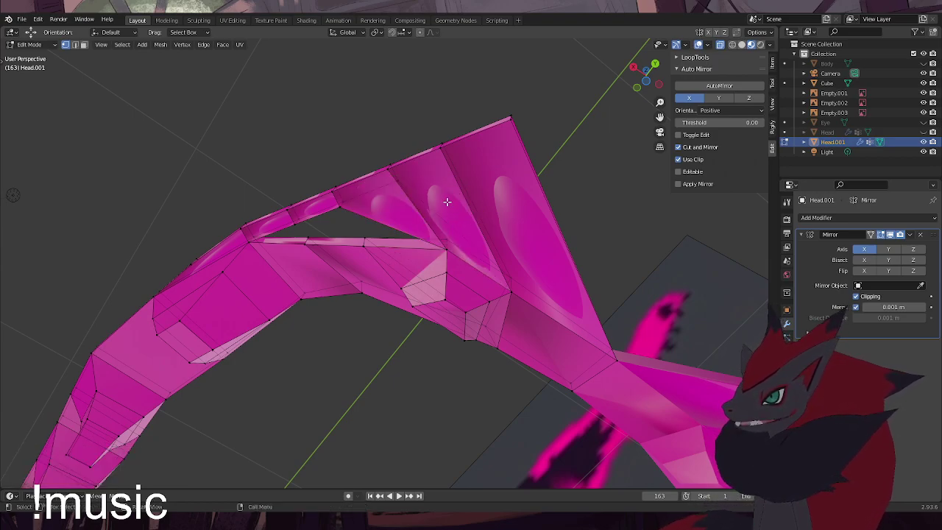
pyautogui.keyDown('shift'); pyautogui.click(424, 183); pyautogui.keyUp('shift')
pyautogui.press('m')
pyautogui.click(437, 180)
# Merge the fourth lower strip vertex onto the adjacent gum vertex using At Last, undoing and repeating the incorrect merges
pyautogui.click(379, 211)
pyautogui.click(349, 204)
pyautogui.keyDown('shift'); pyautogui.click(371, 236); pyautogui.keyUp('shift')
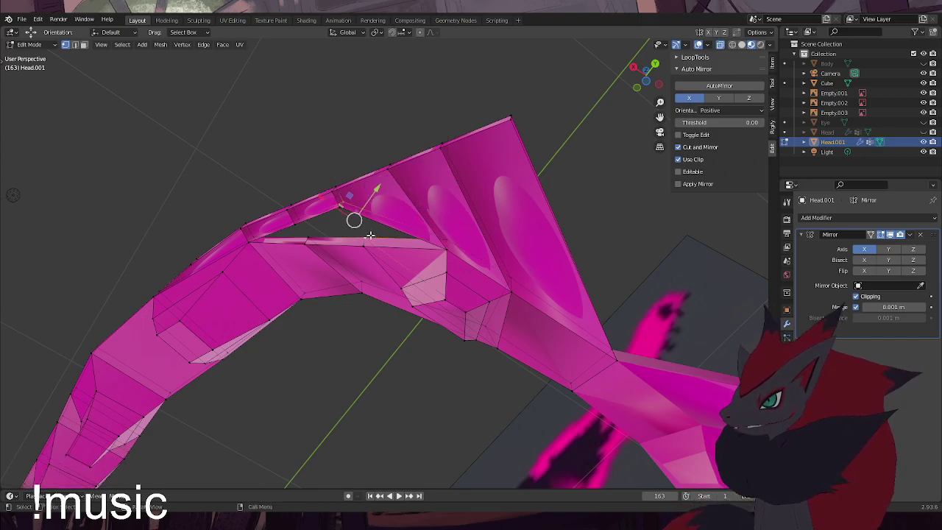
pyautogui.press('m')
pyautogui.click(366, 239)
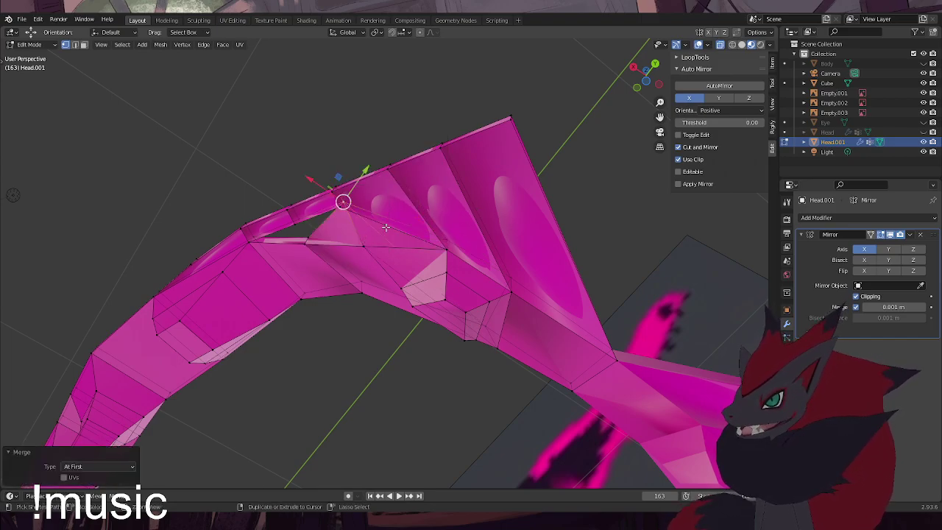
pyautogui.hotkey('ctrl', 'z')
pyautogui.press('m')
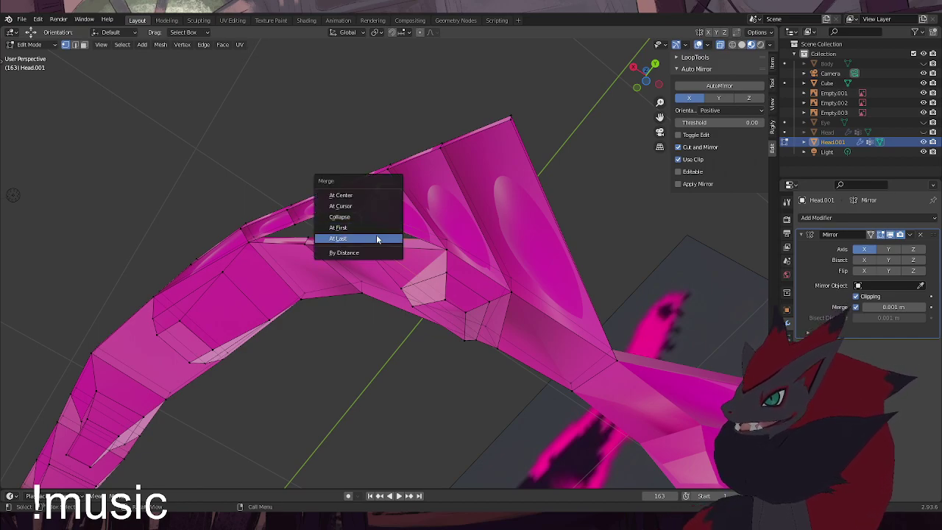
pyautogui.click(374, 239)
pyautogui.hotkey('ctrl', 'z')
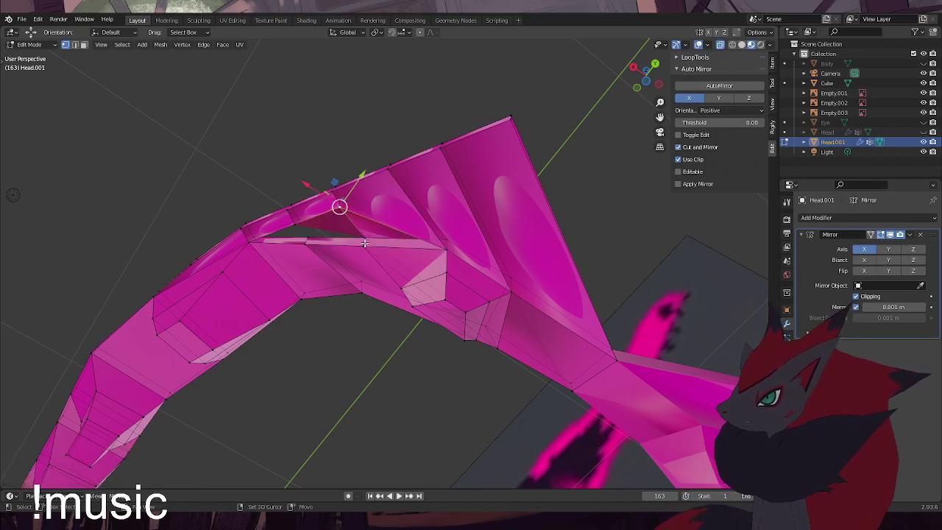
pyautogui.press('n')
pyautogui.press('m')
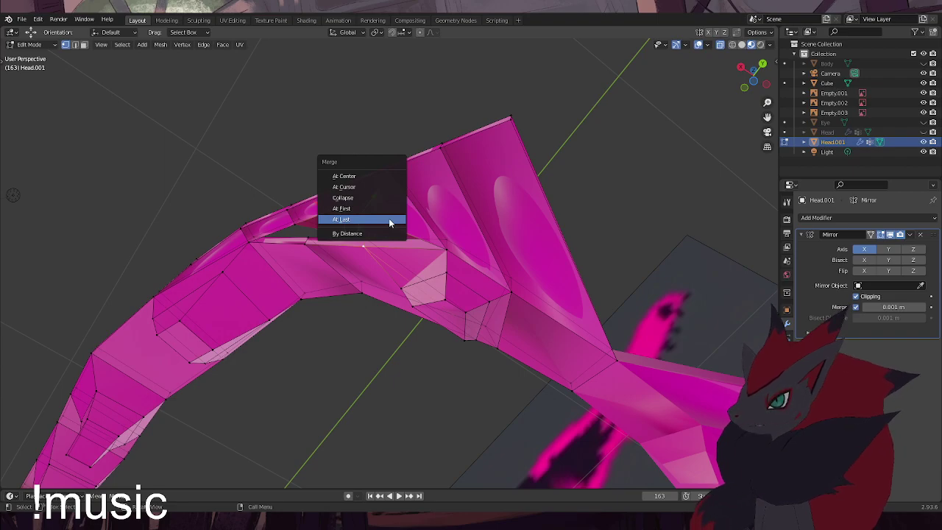
pyautogui.click(389, 218)
pyautogui.hotkey('ctrl', 'z')
pyautogui.press('m')
pyautogui.click(371, 222)
# Merge the last loose lower strip vertex onto its neighbouring gum vertex using At Last
pyautogui.click(300, 223)
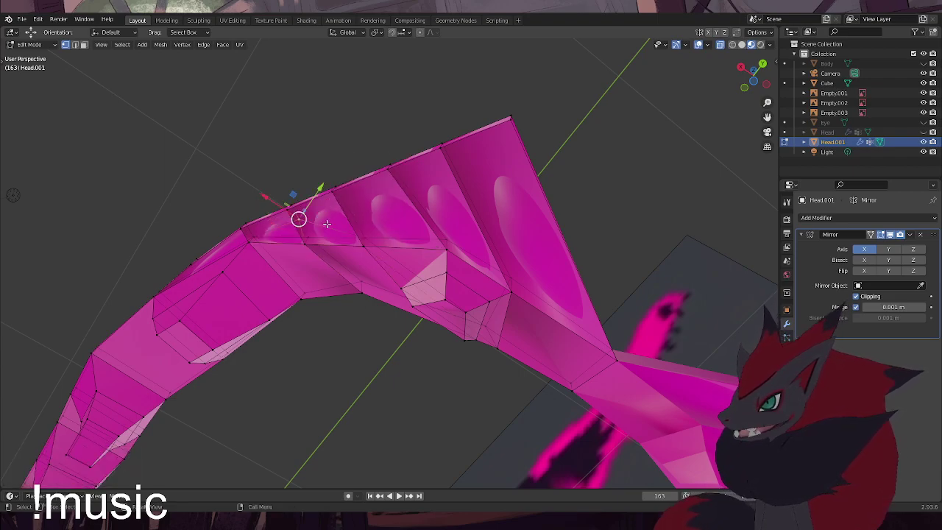
pyautogui.keyDown('shift'); pyautogui.click(317, 237); pyautogui.keyUp('shift')
pyautogui.press('m')
pyautogui.click(361, 220)
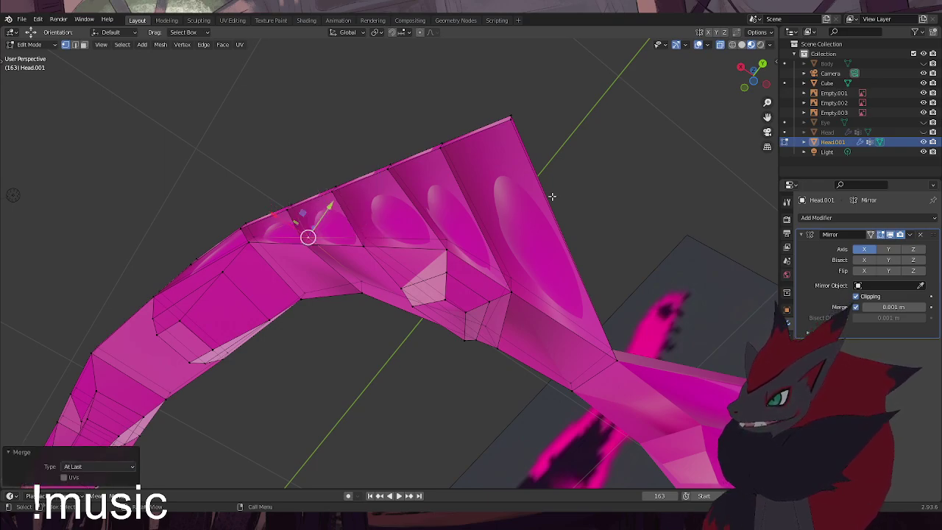
# Deselect everything and examine the joined strip from several angles, comparing solid shading with material preview
pyautogui.hotkey('alt', 'a')
pyautogui.moveTo(583, 293); pyautogui.dragTo(483, 180, button='middle')
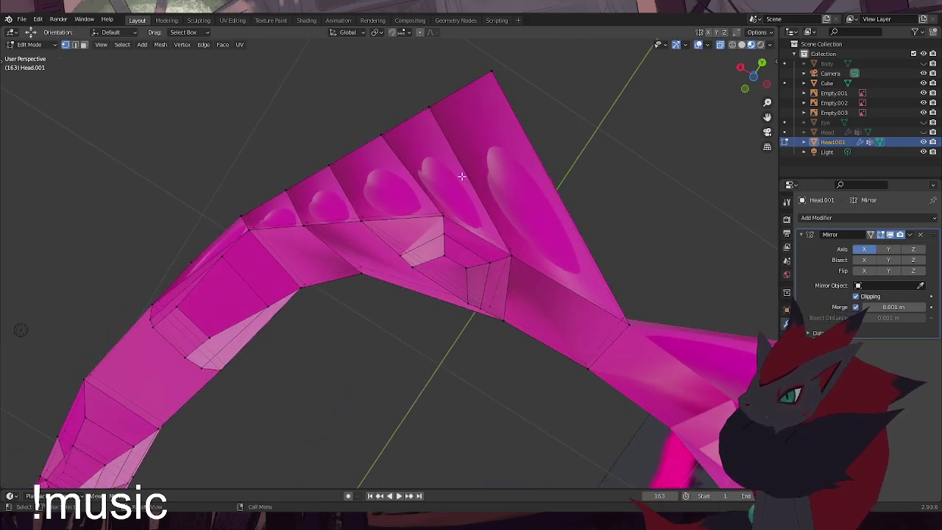
pyautogui.moveTo(486, 216); pyautogui.dragTo(470, 442, button='middle')
pyautogui.moveTo(488, 386); pyautogui.dragTo(460, 258, button='middle')
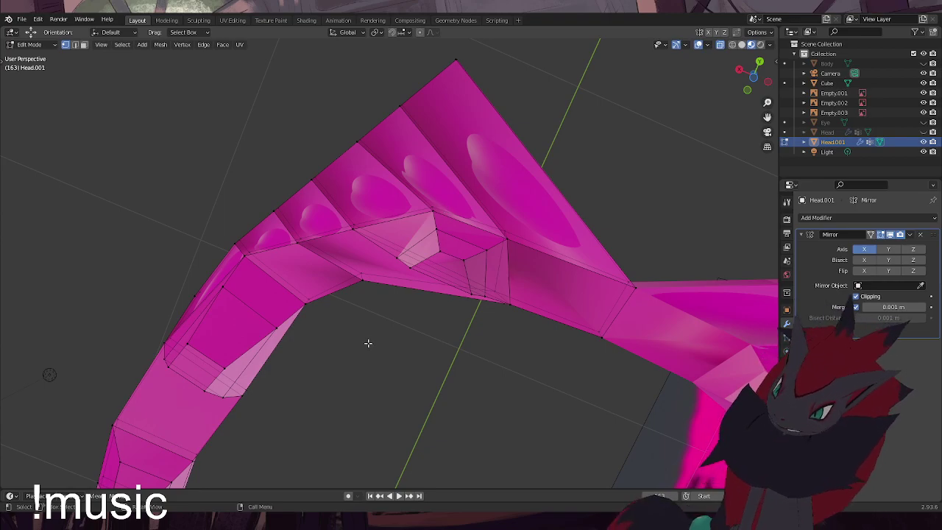
pyautogui.click(742, 44)
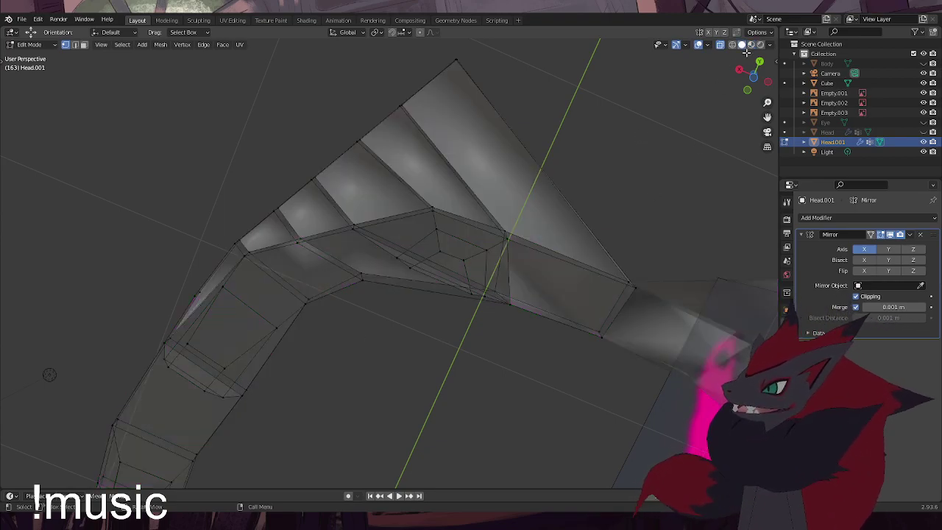
pyautogui.click(751, 44)
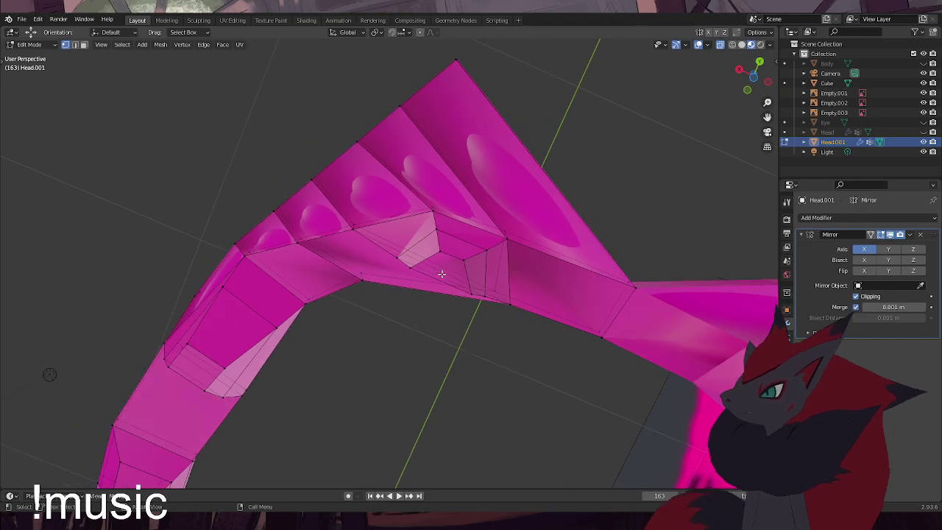
# Move the strip's outer front corner about 0.48 m in X to the centre line, and raise it about 0.056 m in Z
pyautogui.keyDown('shift'); pyautogui.moveTo(484, 240); pyautogui.dragTo(447, 286, button='middle'); pyautogui.keyUp('shift')
pyautogui.moveTo(486, 141); pyautogui.dragTo(627, 299)
pyautogui.moveTo(626, 299); pyautogui.dragTo(578, 388, button='middle')
pyautogui.press('g')
pyautogui.hotkey('shift', 'x')
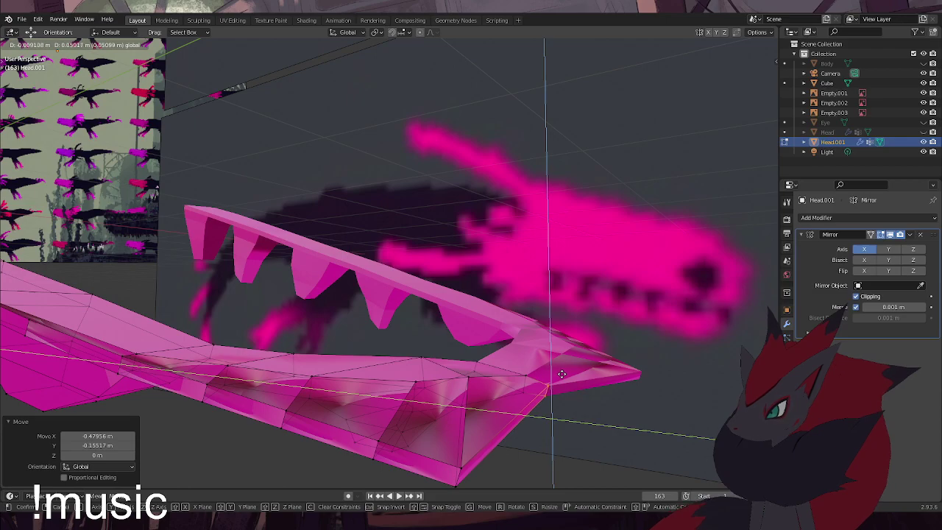
pyautogui.click(551, 370)
# Switch to solid shading in the bottom view and move the outermost remaining strip corner inward beside the front gum corner
pyautogui.moveTo(551, 370); pyautogui.dragTo(502, 296, button='middle')
pyautogui.press('ctrl+KP_7')
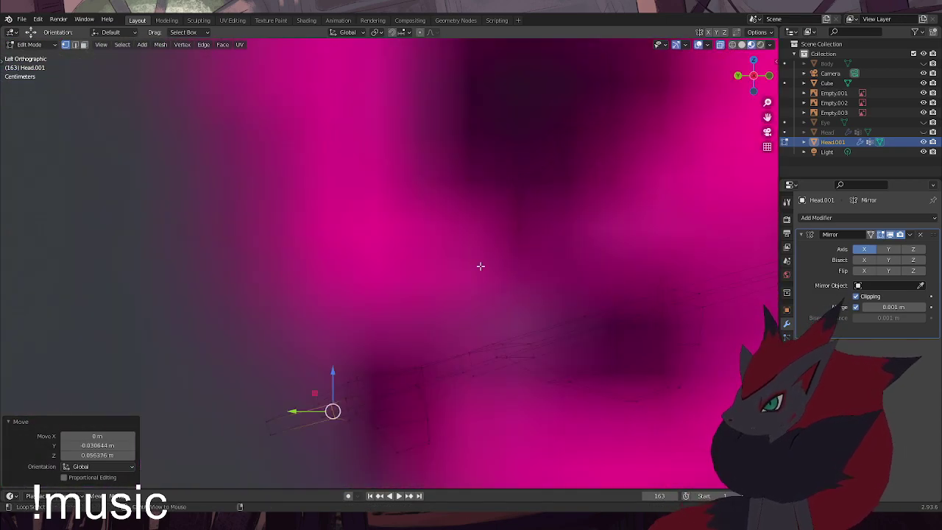
pyautogui.press('KP_1')
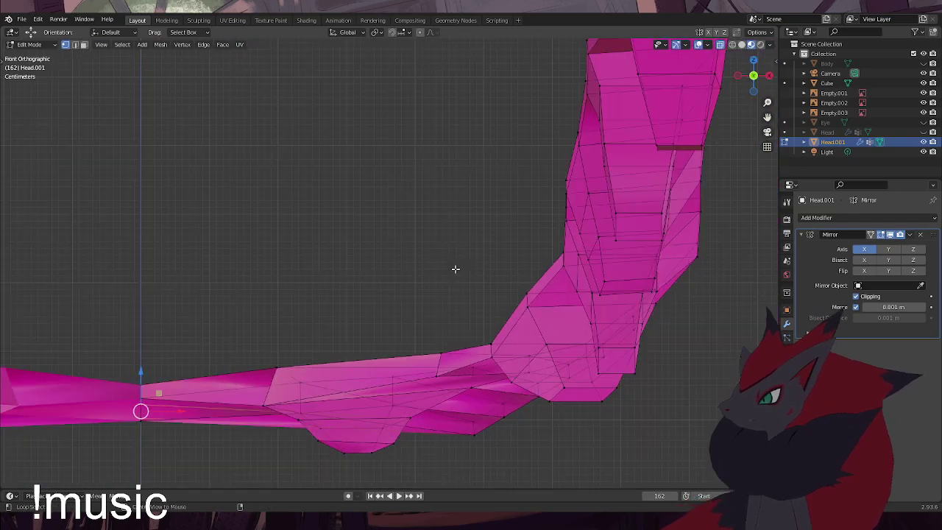
pyautogui.moveTo(411, 275); pyautogui.dragTo(457, 191, button='middle')
pyautogui.keyDown('alt'); pyautogui.moveTo(401, 236); pyautogui.dragTo(394, 191, button='middle'); pyautogui.keyUp('alt')
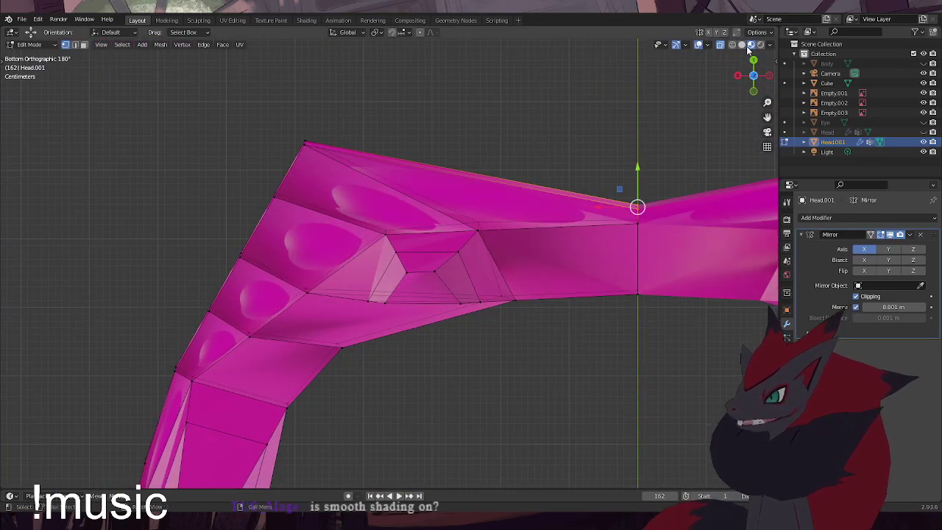
pyautogui.press('z')
pyautogui.click(515, 234)
pyautogui.keyDown('shift'); pyautogui.moveTo(516, 234); pyautogui.dragTo(507, 265, button='middle'); pyautogui.keyUp('shift')
pyautogui.moveTo(336, 152); pyautogui.dragTo(269, 189)
pyautogui.press('g')
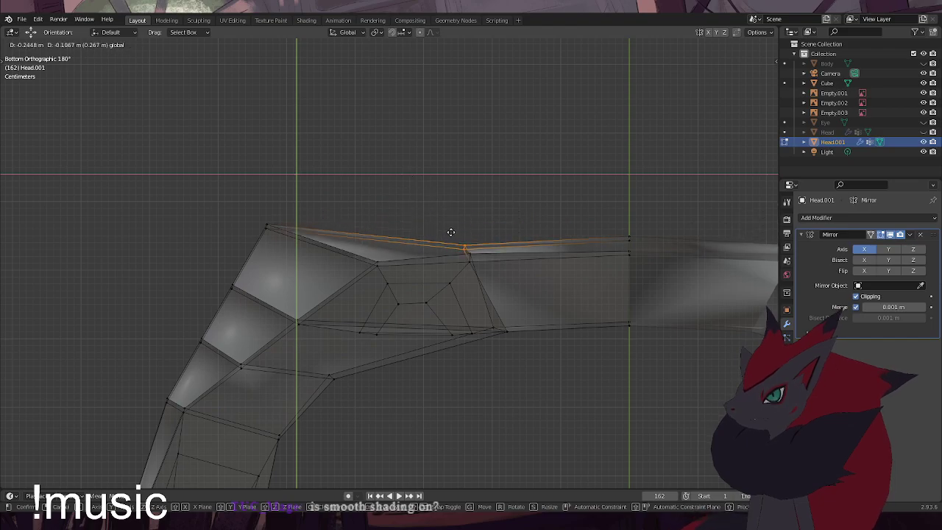
pyautogui.click(456, 235)
# Move the next two outer strip corners inward so they follow the gum outline beside the large tooth
pyautogui.click(267, 226)
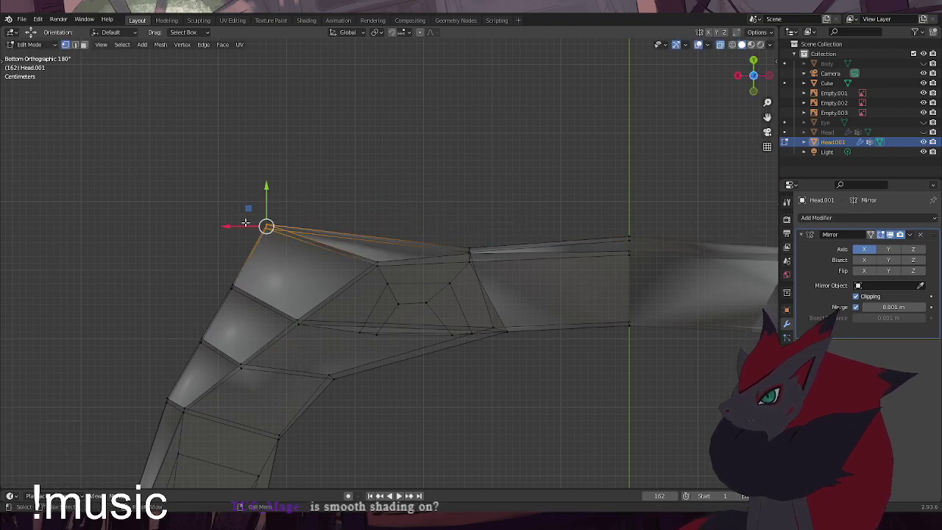
pyautogui.press('g')
pyautogui.click(354, 237)
pyautogui.moveTo(210, 248); pyautogui.dragTo(271, 289)
pyautogui.press('g')
# Shift the last two outer strip corners toward the gum outline, by about 0.027 by 0.019 m and 0.008 by 0.006 m
pyautogui.moveTo(200, 317); pyautogui.dragTo(197, 360)
pyautogui.moveTo(212, 302); pyautogui.dragTo(197, 334)
pyautogui.click(197, 335)
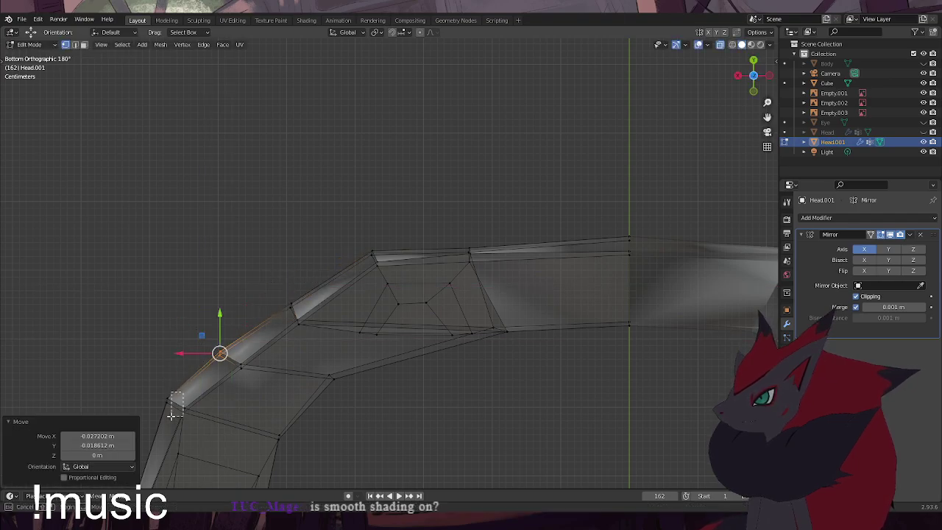
pyautogui.click(157, 388)
pyautogui.click(150, 388)
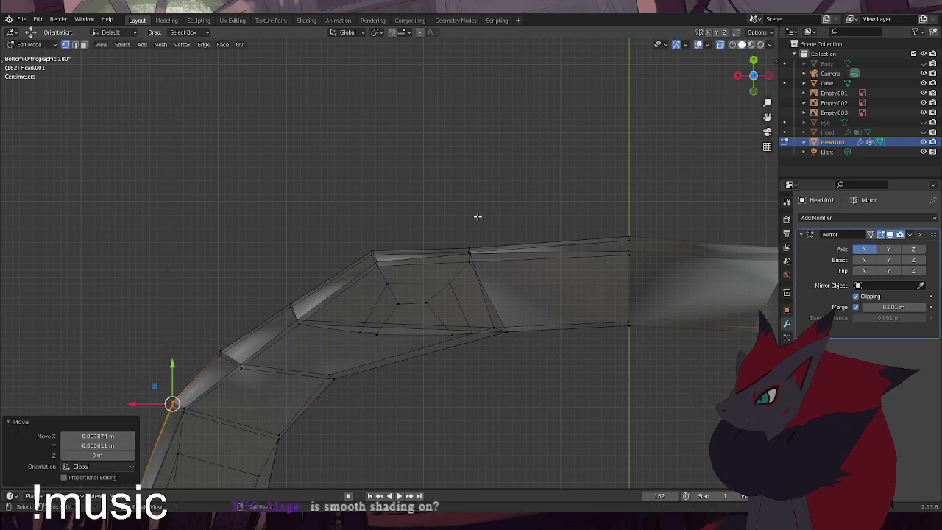
# Show the Head object and examine the gum strip's fit against the snout with X-ray off and on
pyautogui.click(924, 131)
pyautogui.moveTo(440, 274); pyautogui.dragTo(459, 397, button='middle')
pyautogui.click(408, 398)
pyautogui.press('KP_3')
pyautogui.scroll(-2, 486, 385)
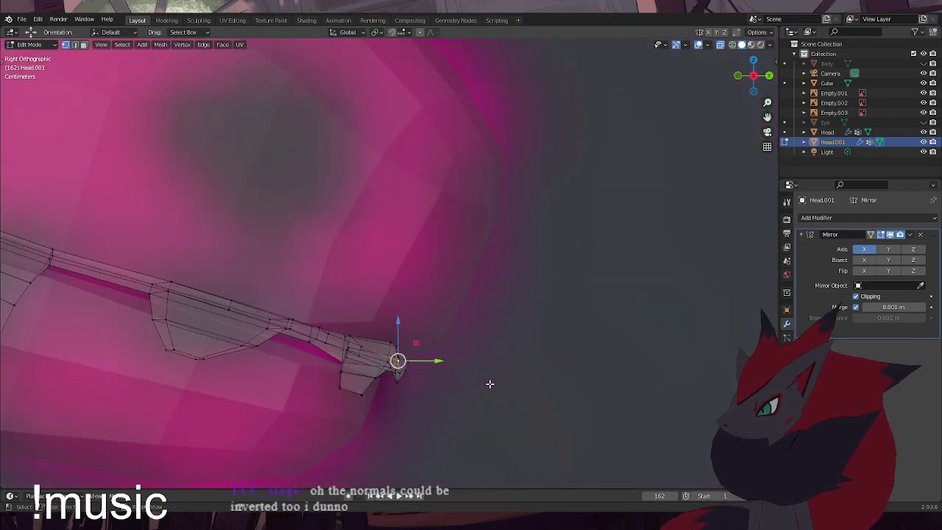
pyautogui.scroll(4, 420, 273)
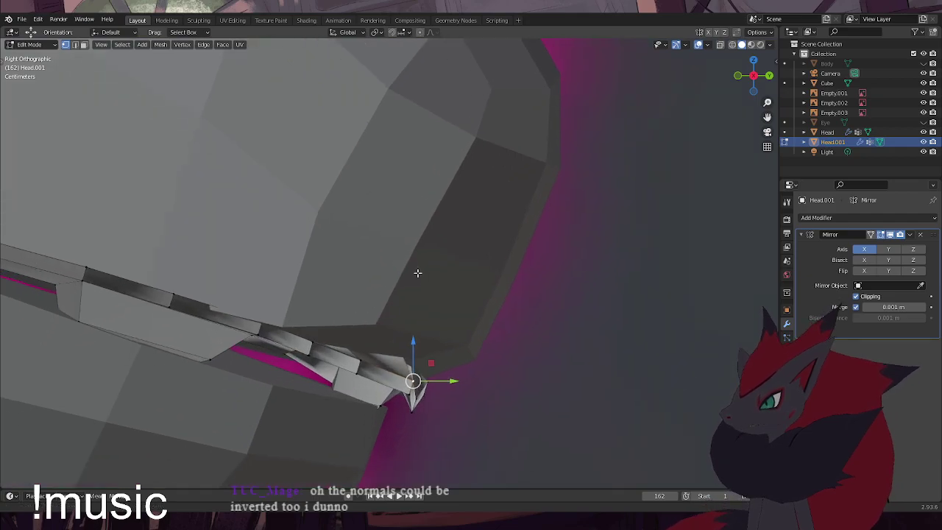
pyautogui.moveTo(379, 260); pyautogui.dragTo(397, 232, button='middle')
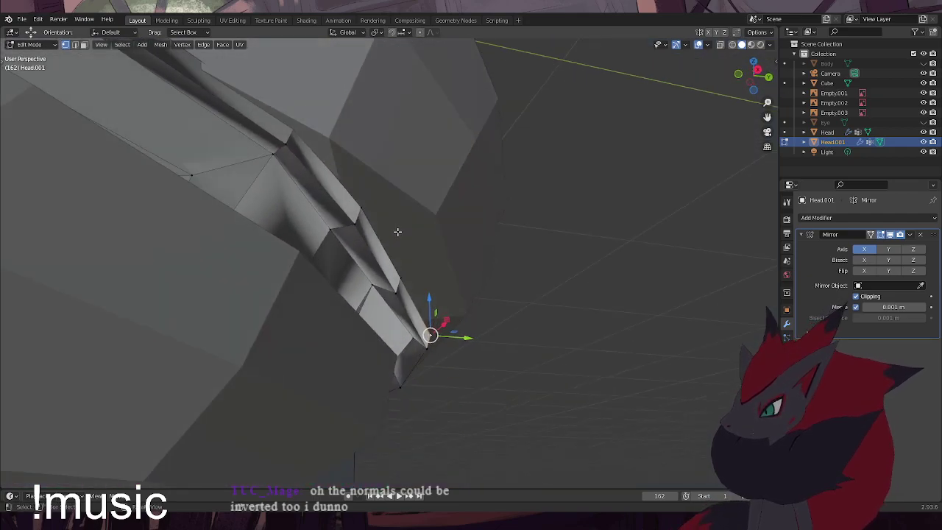
pyautogui.moveTo(296, 140); pyautogui.dragTo(593, 115, button='middle')
pyautogui.click(720, 45)
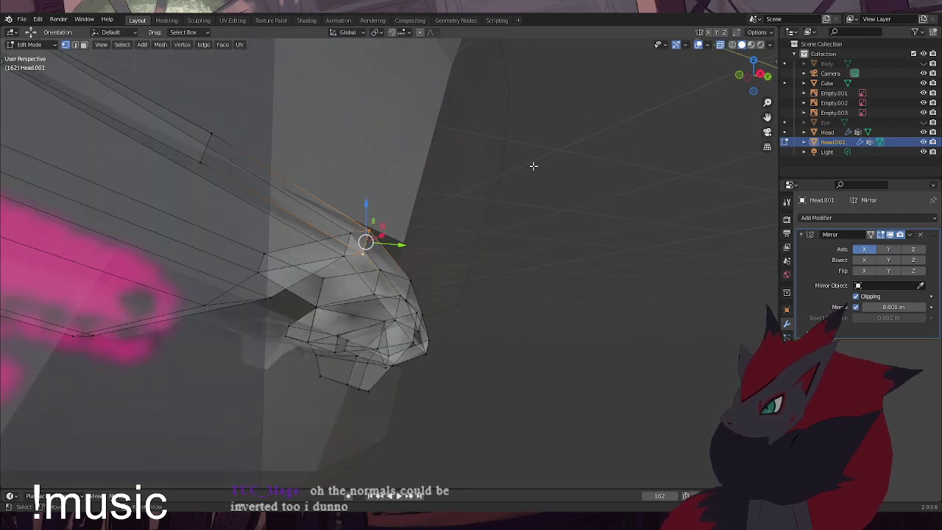
# Turn off X-ray and examine the gum strip where it meets the snout edge
pyautogui.click(678, 65)
pyautogui.moveTo(524, 110); pyautogui.dragTo(519, 145, button='middle')
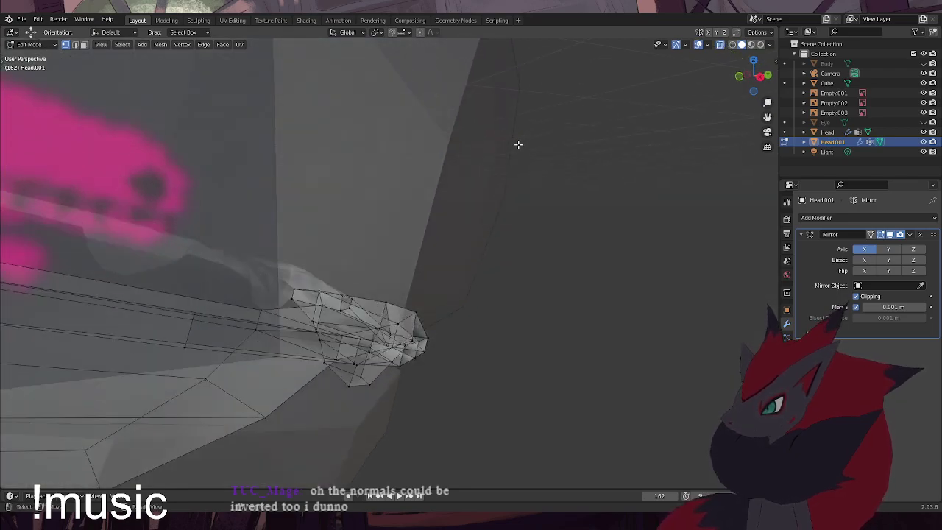
pyautogui.click(721, 44)
pyautogui.moveTo(545, 184); pyautogui.dragTo(406, 172, button='middle')
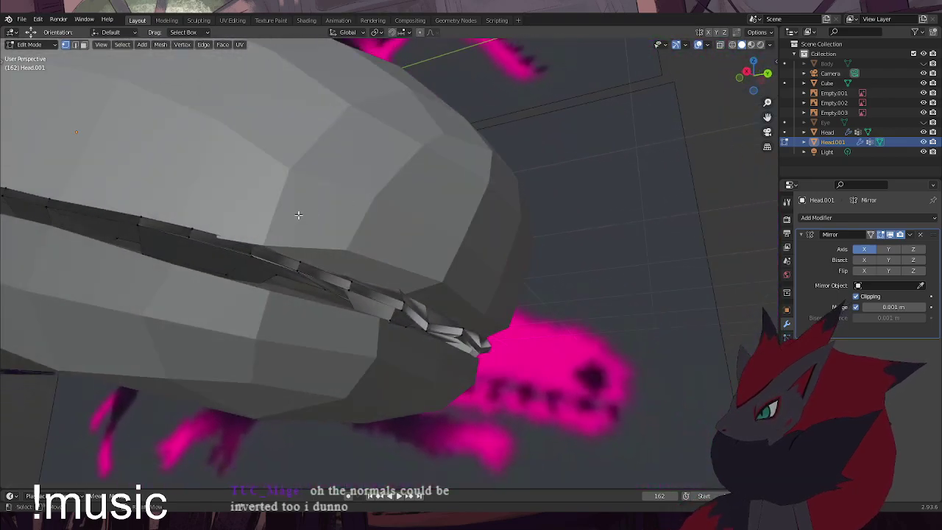
pyautogui.moveTo(248, 255); pyautogui.dragTo(357, 271, button='middle')
# Try to raise a gum strip corner beside the front teeth, and undo the move
pyautogui.moveTo(421, 345); pyautogui.dragTo(433, 346)
pyautogui.moveTo(433, 346); pyautogui.dragTo(264, 321, button='middle')
pyautogui.scroll(3, 375, 373)
pyautogui.moveTo(375, 373); pyautogui.dragTo(408, 312, button='middle')
pyautogui.moveTo(391, 292); pyautogui.dragTo(391, 285)
pyautogui.moveTo(418, 291); pyautogui.dragTo(482, 255, button='middle')
pyautogui.hotkey('ctrl', 'z')
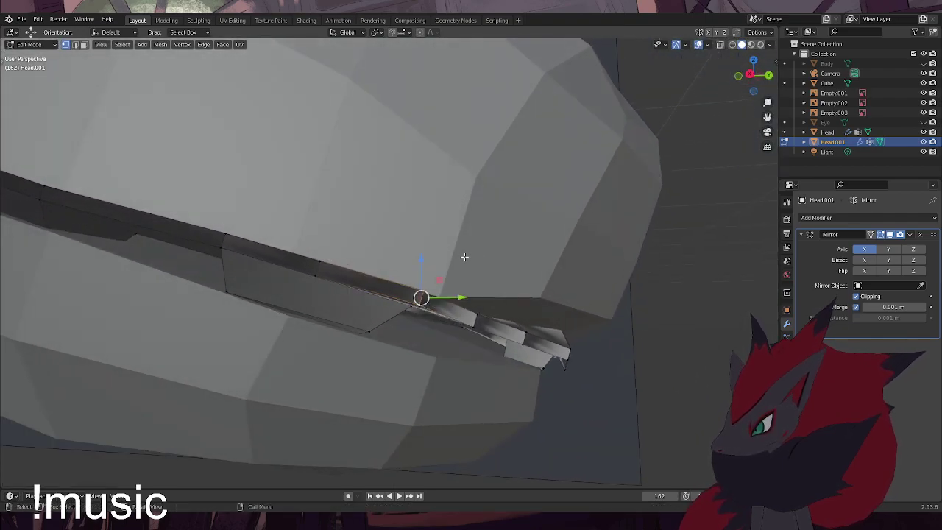
# Raise the gum strip corner just behind the front teeth by about 0.007 m along Z
pyautogui.moveTo(233, 236); pyautogui.dragTo(318, 242, button='middle')
pyautogui.moveTo(469, 304)
pyautogui.mouseDown(button='middle')
pyautogui.moveTo(497, 298)
pyautogui.moveTo(472, 310)
pyautogui.mouseUp(button='middle')
pyautogui.click(466, 306)
pyautogui.moveTo(465, 270); pyautogui.dragTo(466, 265)
# In the right orthographic view, raise the strip corner above the front tooth along Z toward the snout edge
pyautogui.press('ctrl+KP_1')
pyautogui.press('KP_3')
pyautogui.keyDown('shift'); pyautogui.moveTo(511, 327); pyautogui.dragTo(481, 312, button='middle'); pyautogui.keyUp('shift')
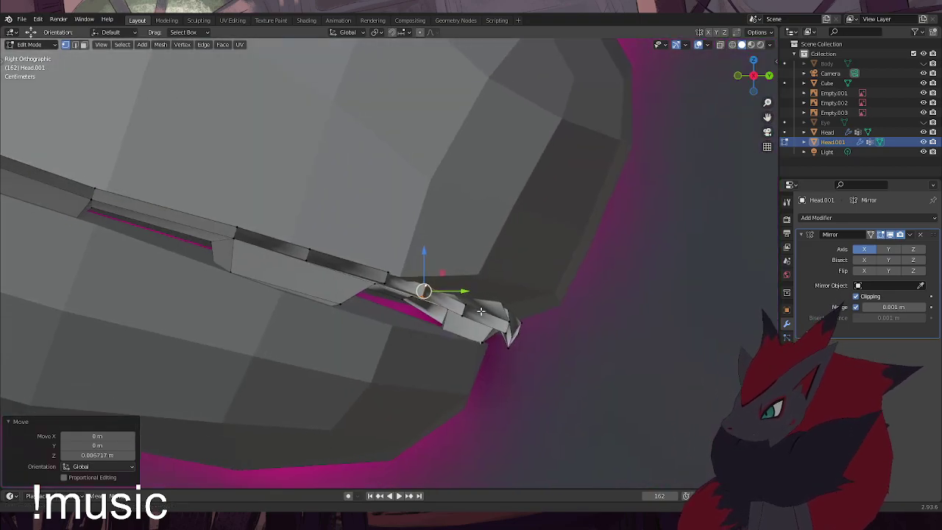
pyautogui.scroll(2, 480, 311)
pyautogui.click(498, 325)
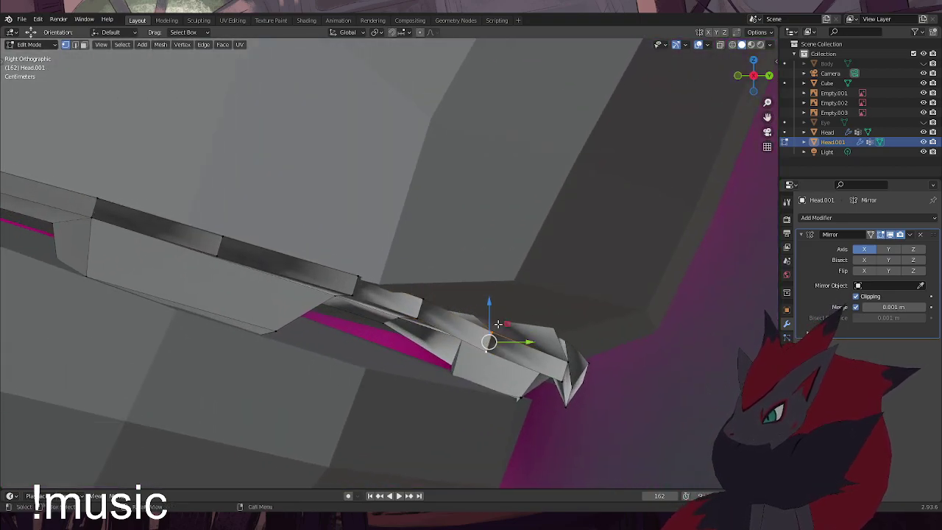
pyautogui.press('g')
pyautogui.press('z')
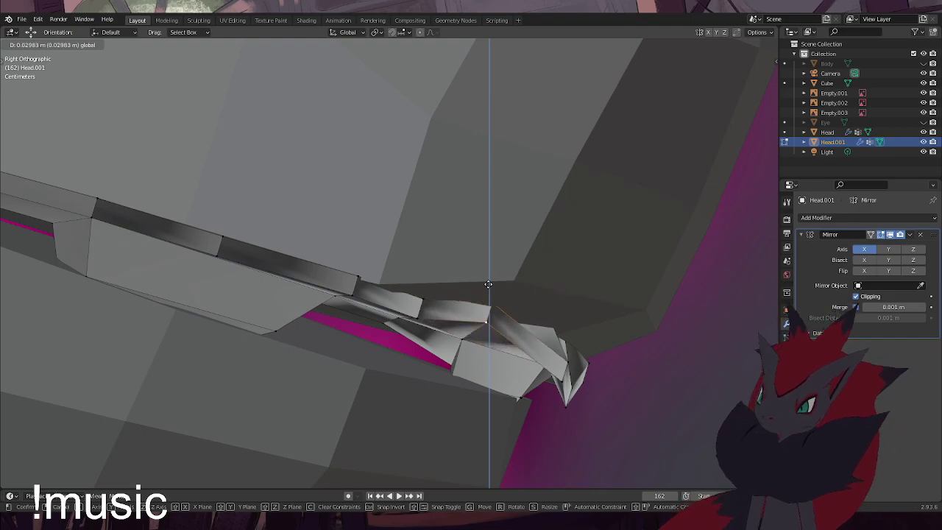
pyautogui.click(445, 301)
# Raise the neighbouring strip corner behind the front tooth by about 0.011 m along Z
pyautogui.click(420, 313)
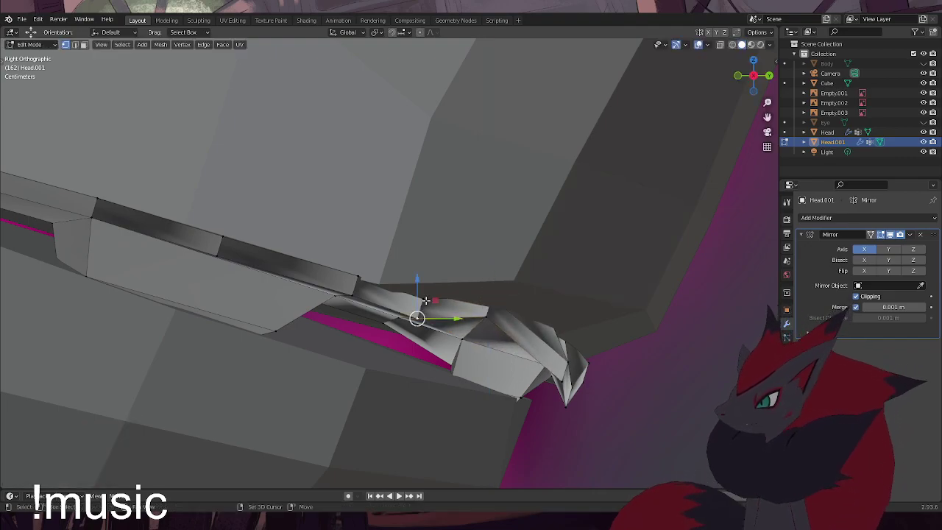
pyautogui.press('g')
pyautogui.press('z')
pyautogui.click(424, 265)
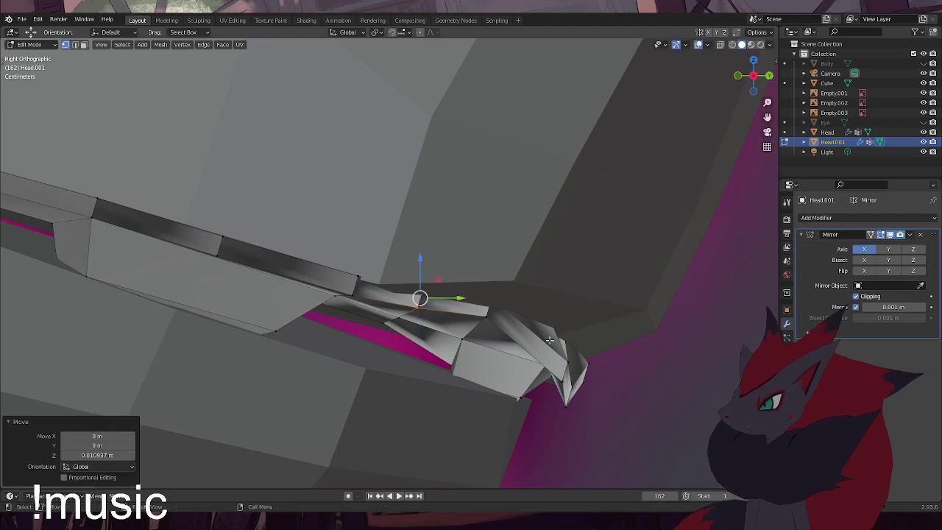
# Move the strip corner in front of the front tooth and the lowest tip corner upward, keeping their X position fixed
pyautogui.click(564, 373)
pyautogui.press('g')
pyautogui.hotkey('shift', 'x')
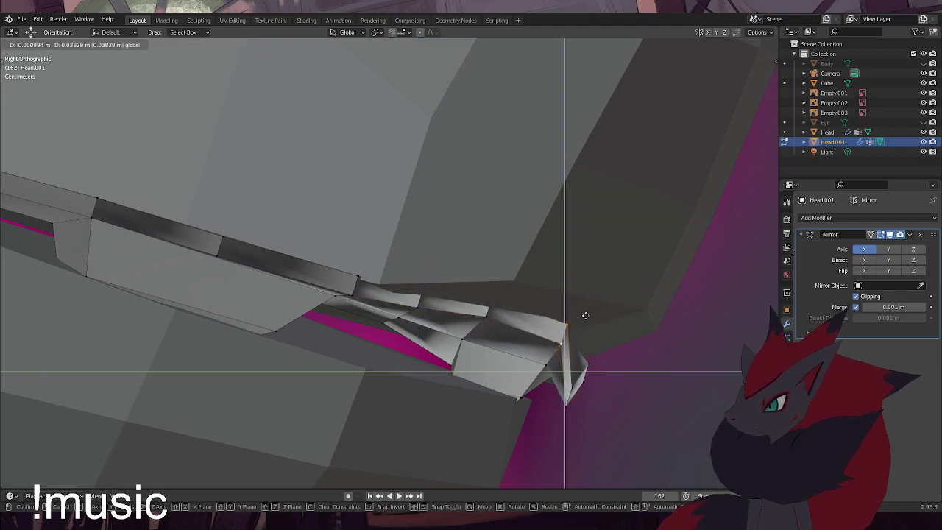
pyautogui.click(577, 305)
pyautogui.press('g')
pyautogui.hotkey('shift', 'x')
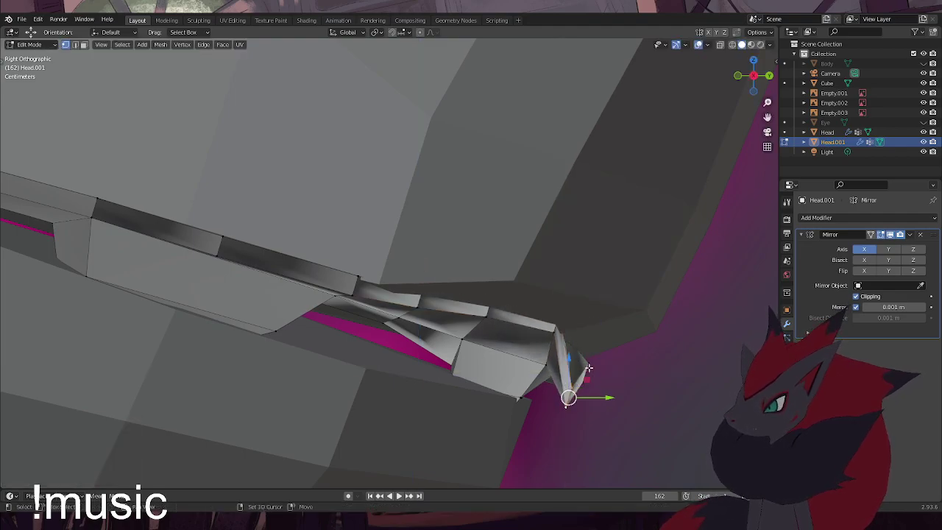
pyautogui.click(575, 311)
# Select the two foremost corners at the gum tip and raise them along Z
pyautogui.click(590, 363)
pyautogui.keyDown('shift'); pyautogui.click(587, 382); pyautogui.keyUp('shift')
pyautogui.press('g')
pyautogui.press('z')
pyautogui.moveTo(587, 331); pyautogui.dragTo(587, 331)
# Shift the strip corner near the snout tip by about -0.003 m in Y and 0.012 m in Z
pyautogui.moveTo(587, 331); pyautogui.dragTo(562, 322, button='middle')
pyautogui.scroll(-2, 542, 331)
pyautogui.scroll(2, 390, 315)
pyautogui.press('g')
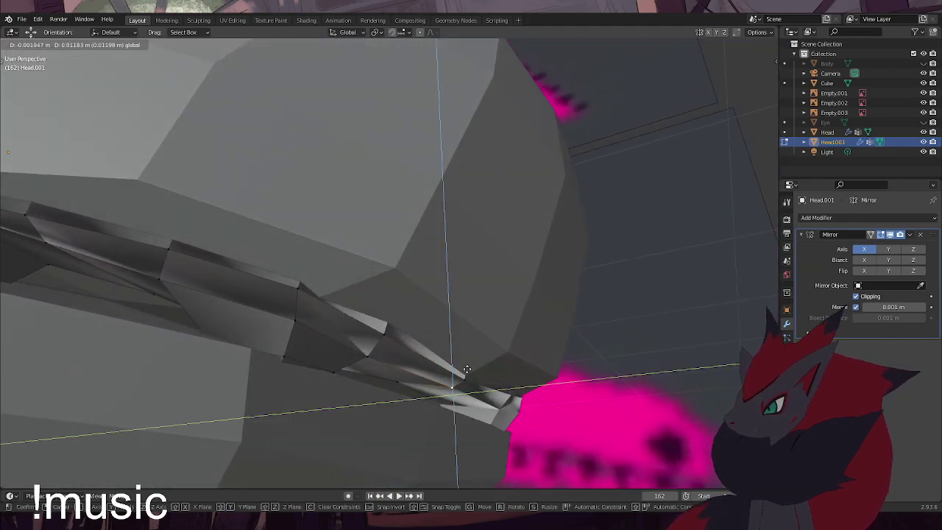
pyautogui.click(467, 369)
# Hide the Head object, switch to wireframe and delete the interior geometry between the gum and the outer strip
pyautogui.moveTo(465, 350); pyautogui.dragTo(300, 305, button='middle')
pyautogui.click(83, 44)
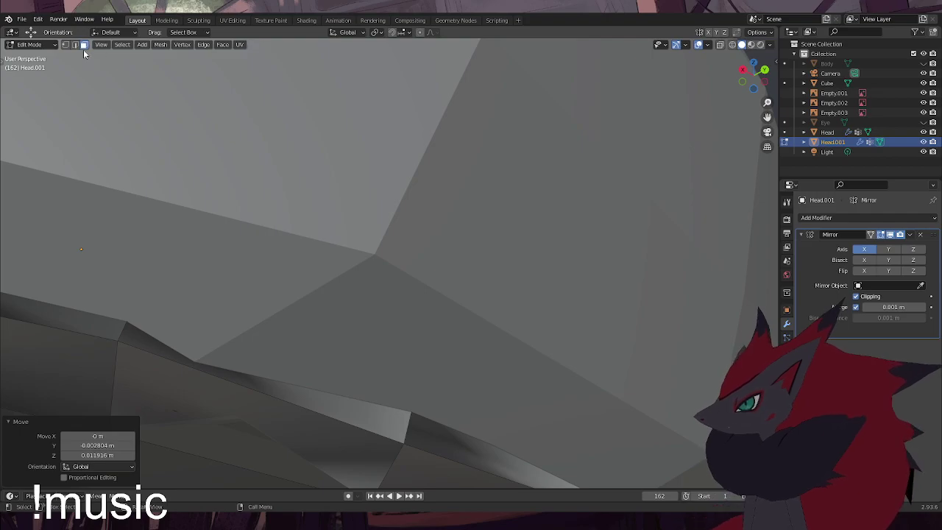
pyautogui.scroll(-6, 408, 322)
pyautogui.click(357, 321)
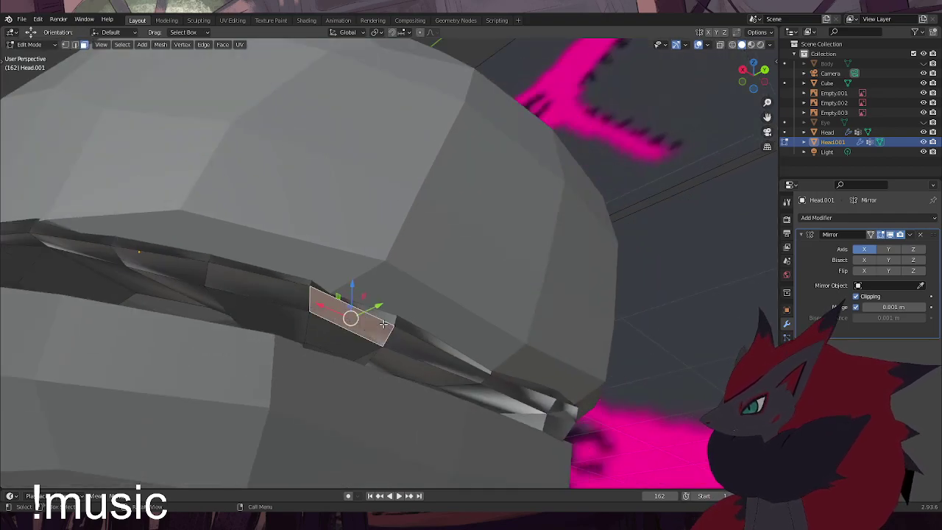
pyautogui.click(324, 314)
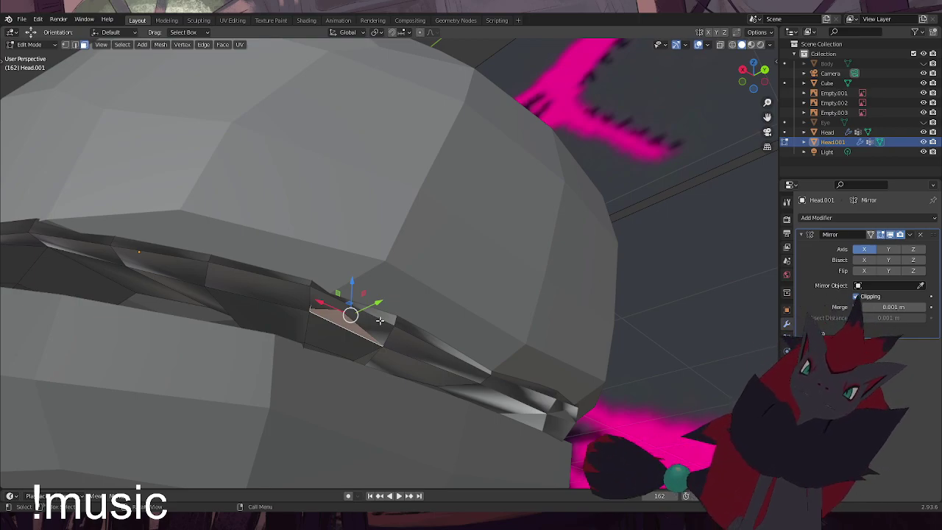
pyautogui.moveTo(379, 320); pyautogui.dragTo(598, 375, button='middle')
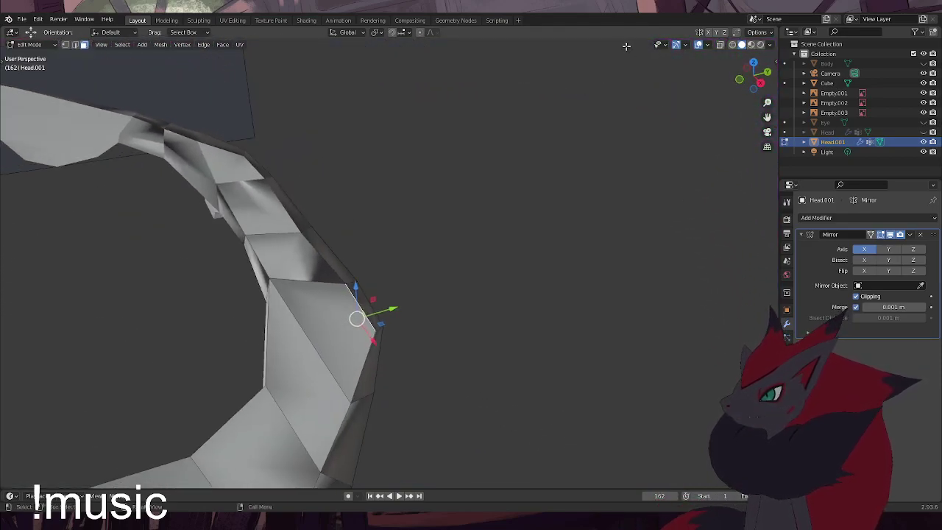
pyautogui.moveTo(352, 268); pyautogui.dragTo(251, 252, button='middle')
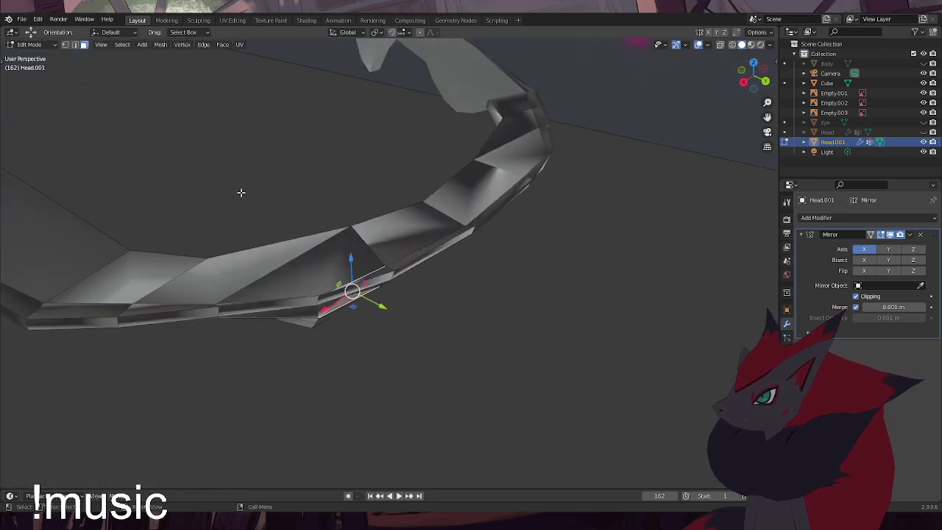
pyautogui.click(733, 45)
pyautogui.moveTo(458, 235)
pyautogui.mouseDown(button='middle')
pyautogui.moveTo(494, 208)
pyautogui.moveTo(437, 194)
pyautogui.moveTo(412, 300)
pyautogui.moveTo(440, 334)
pyautogui.moveTo(473, 347)
pyautogui.moveTo(516, 320)
pyautogui.moveTo(374, 287)
pyautogui.moveTo(361, 268)
pyautogui.moveTo(364, 240)
pyautogui.moveTo(390, 263)
pyautogui.moveTo(400, 313)
pyautogui.moveTo(301, 328)
pyautogui.moveTo(362, 279)
pyautogui.moveTo(407, 279)
pyautogui.moveTo(444, 250)
pyautogui.moveTo(460, 275)
pyautogui.moveTo(429, 278)
pyautogui.moveTo(428, 266)
pyautogui.mouseUp(button='middle')
pyautogui.press('x')
pyautogui.click(445, 309)
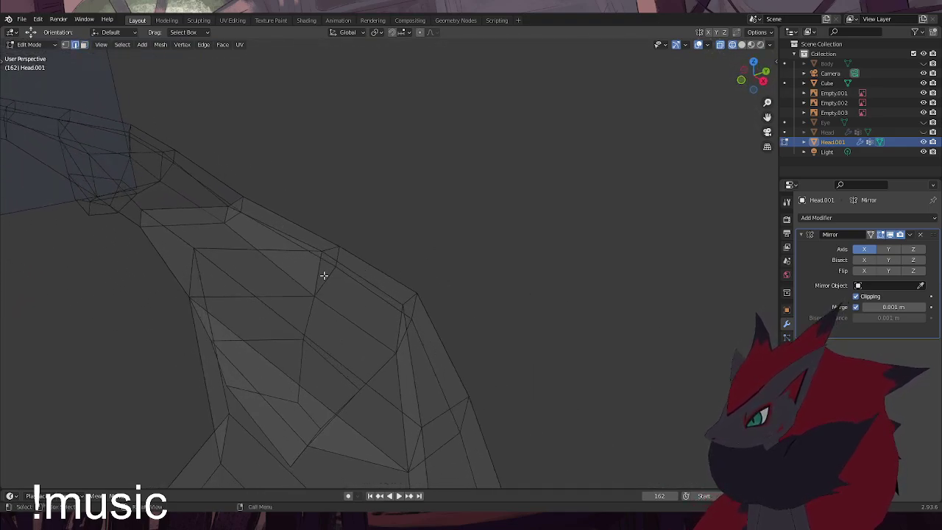
# Delete the remaining short interior cross edges along the gum strip with the Edges option, and return to solid shading
pyautogui.moveTo(400, 329); pyautogui.dragTo(408, 306, button='middle')
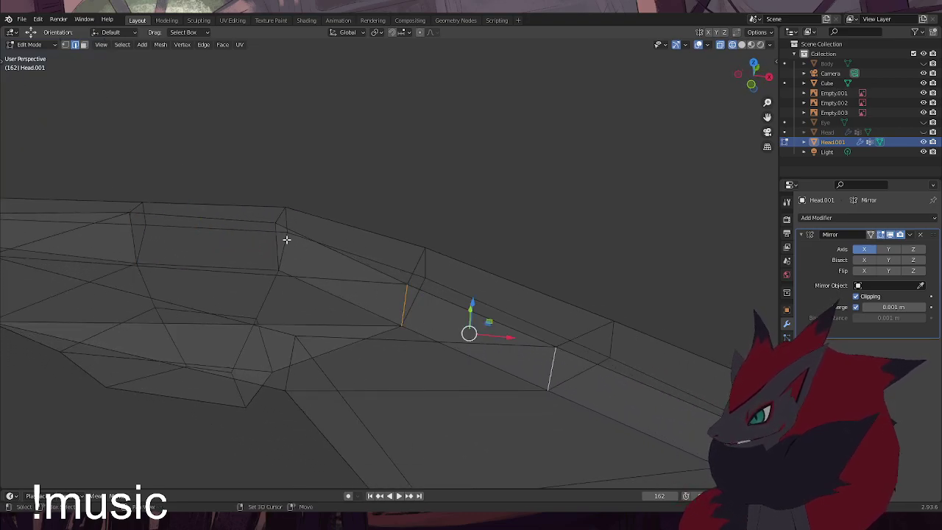
pyautogui.scroll(-2, 157, 243)
pyautogui.keyDown('shift'); pyautogui.moveTo(213, 260); pyautogui.dragTo(248, 264, button='middle'); pyautogui.keyUp('shift')
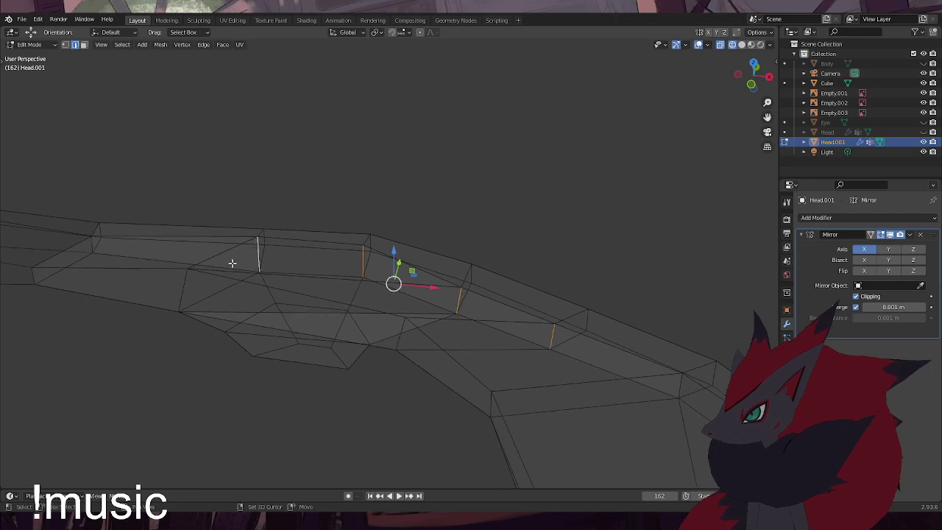
pyautogui.keyDown('shift'); pyautogui.moveTo(611, 377); pyautogui.dragTo(521, 323, button='middle'); pyautogui.keyUp('shift')
pyautogui.keyDown('shift'); pyautogui.click(522, 303); pyautogui.keyUp('shift')
pyautogui.scroll(-2, 518, 309)
pyautogui.keyDown('shift'); pyautogui.moveTo(565, 367); pyautogui.dragTo(636, 379, button='middle'); pyautogui.keyUp('shift')
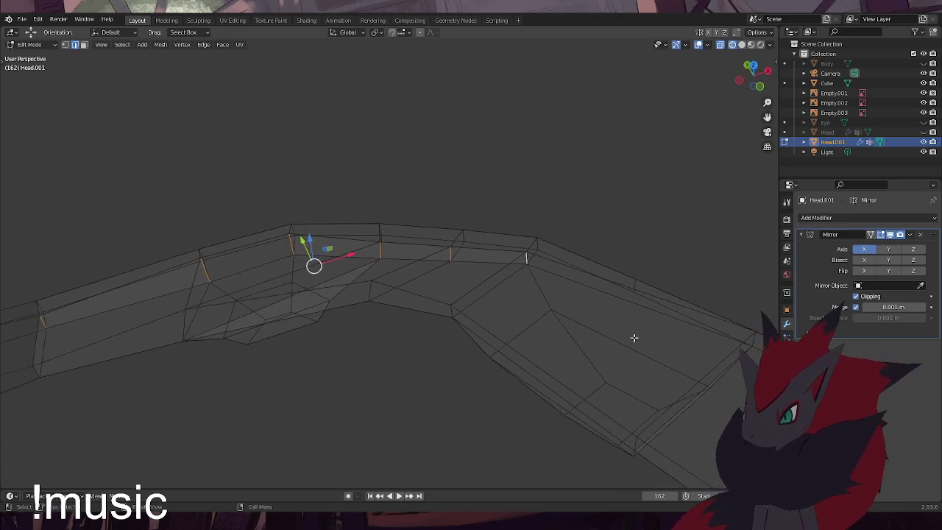
pyautogui.press('x')
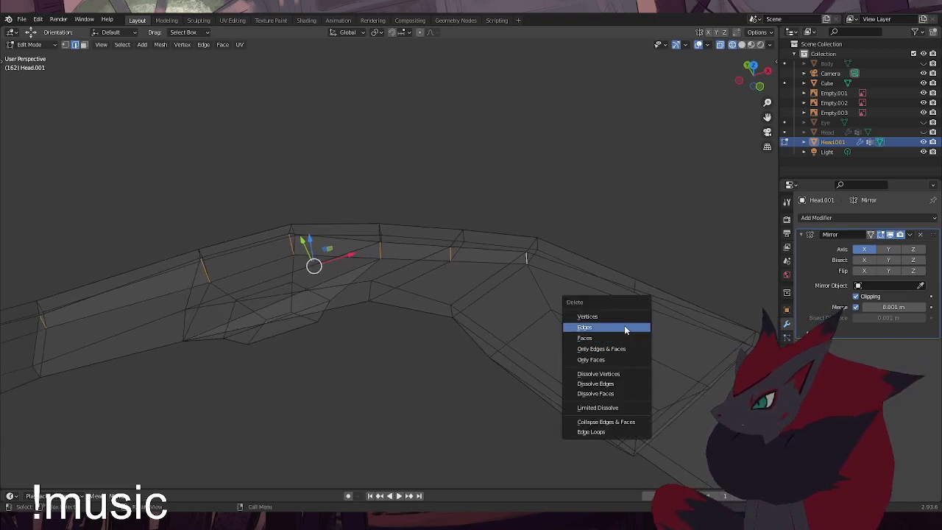
pyautogui.click(625, 329)
pyautogui.moveTo(567, 242); pyautogui.dragTo(461, 209, button='middle')
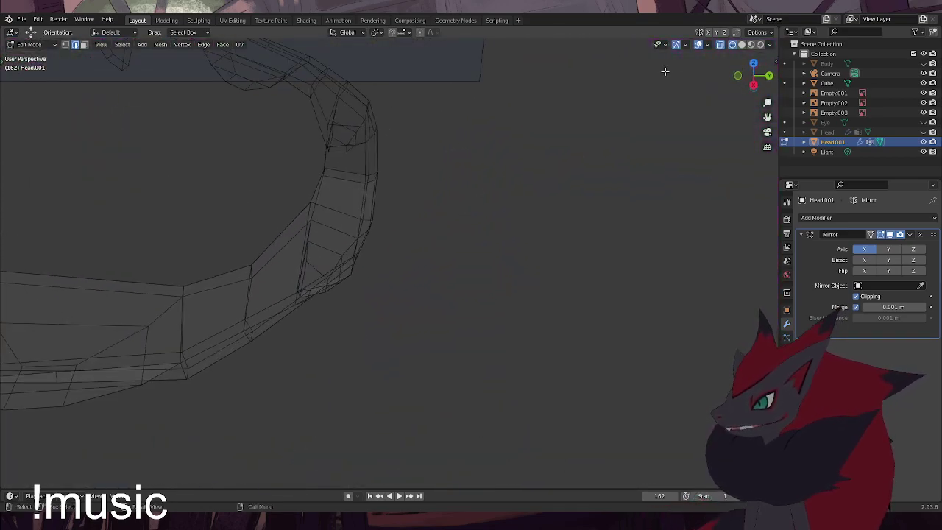
pyautogui.click(741, 45)
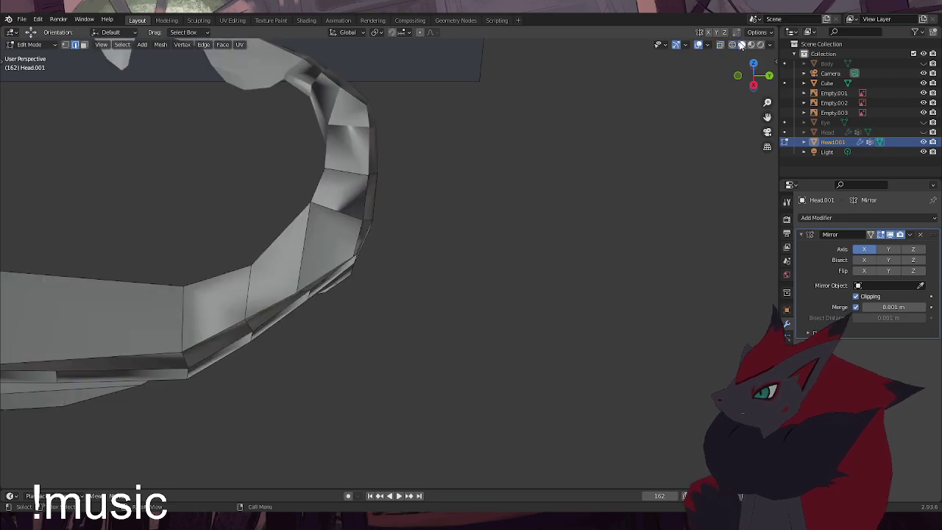
pyautogui.moveTo(560, 133); pyautogui.dragTo(345, 204, button='middle')
pyautogui.moveTo(356, 214); pyautogui.dragTo(442, 327)
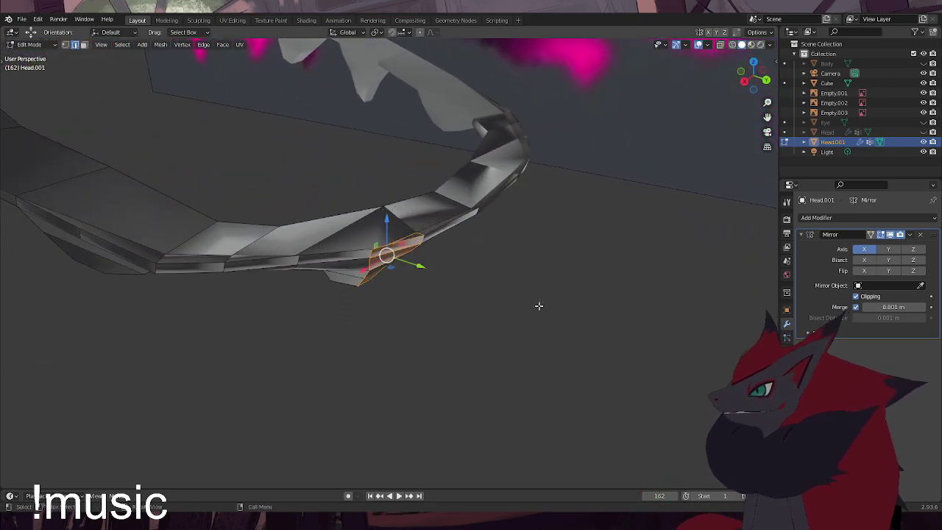
pyautogui.click(536, 309)
pyautogui.click(364, 36)
pyautogui.click(364, 36)
pyautogui.click(380, 35)
pyautogui.click(381, 35)
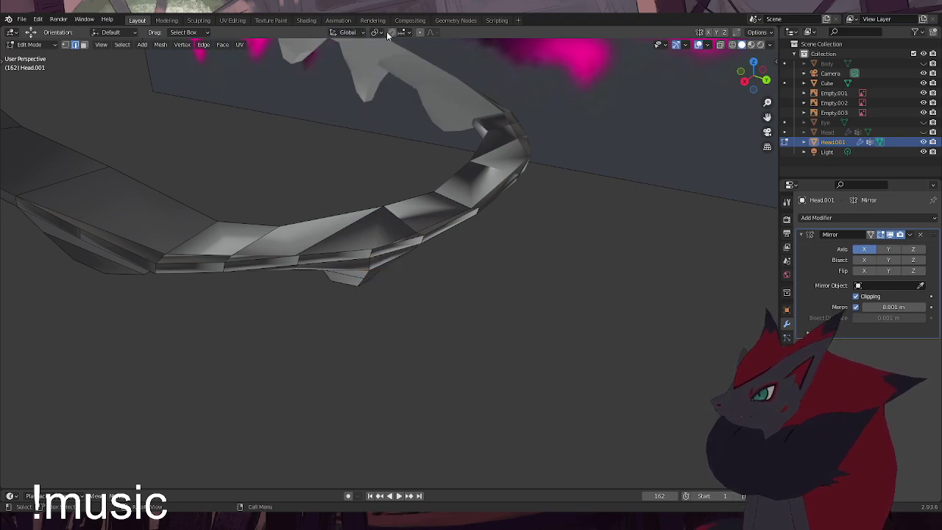
# Compare the gum strip in wireframe and material preview, and return to solid shading
pyautogui.click(734, 45)
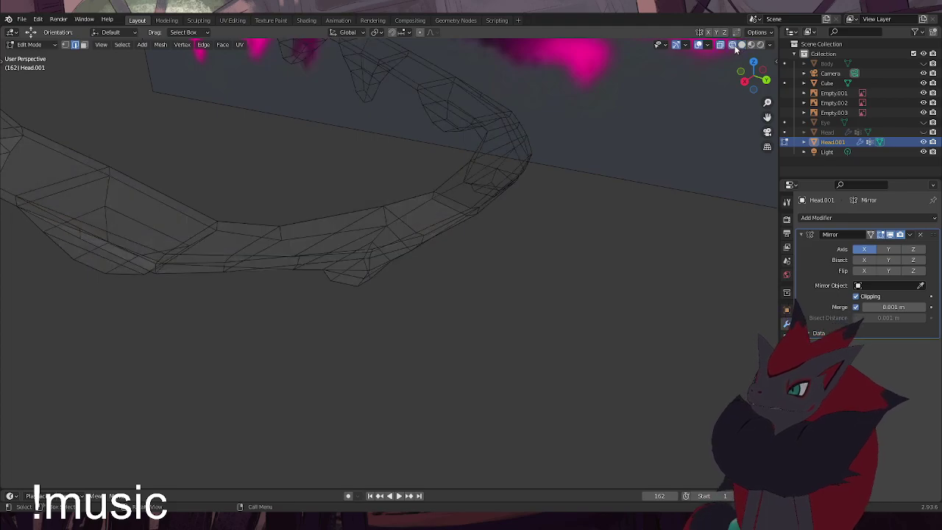
pyautogui.click(742, 45)
pyautogui.click(751, 44)
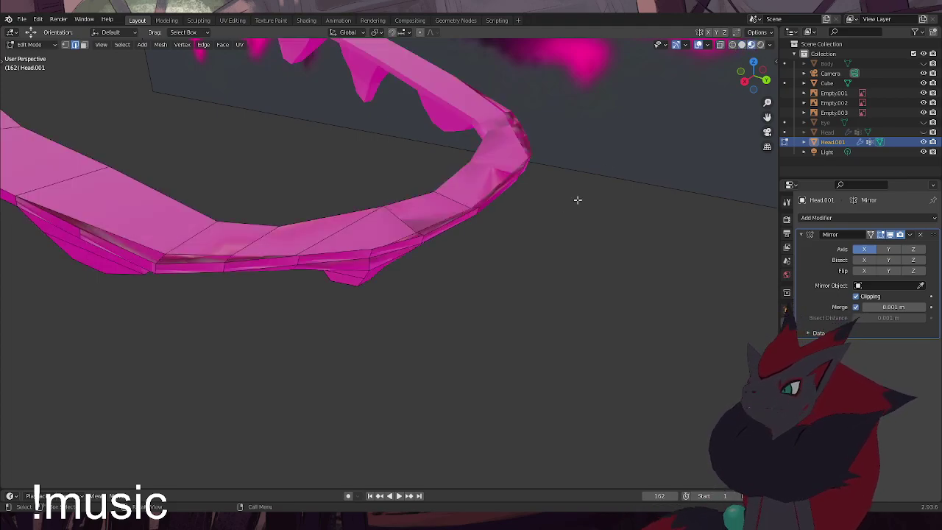
pyautogui.click(742, 44)
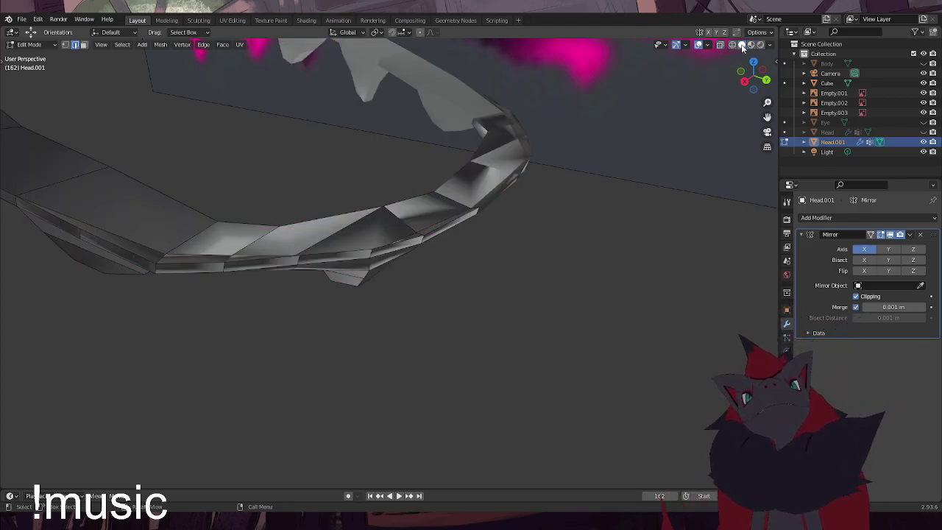
# Show the Head object again and view it with the gum strip in the right orthographic view
pyautogui.moveTo(485, 253); pyautogui.dragTo(442, 287, button='middle')
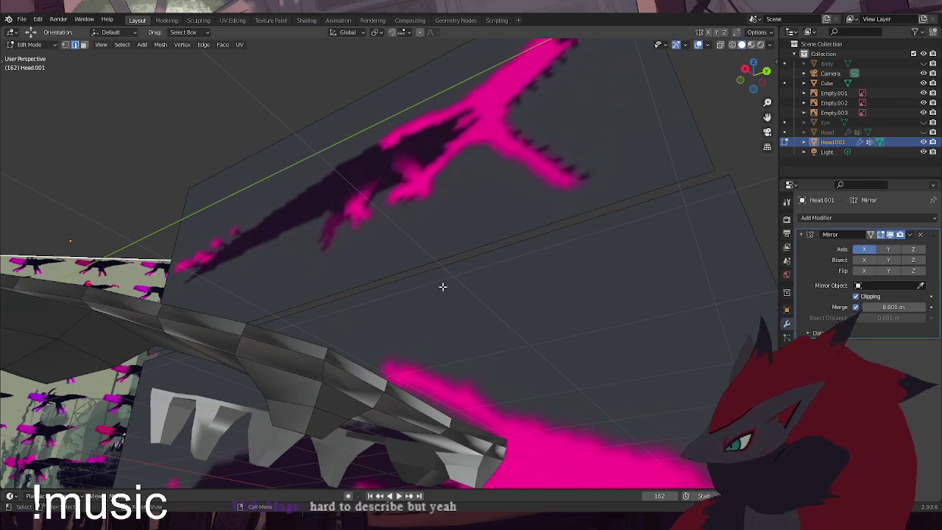
pyautogui.press('KP_3')
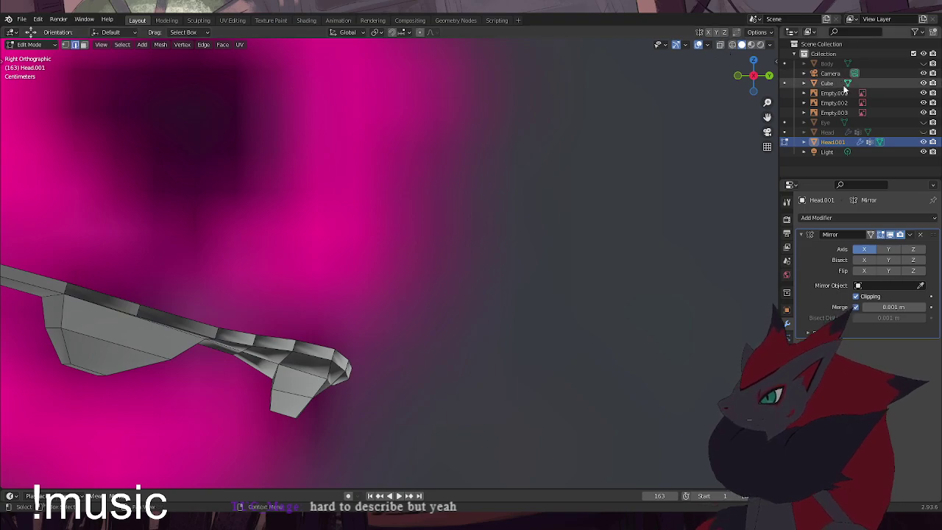
pyautogui.click(924, 132)
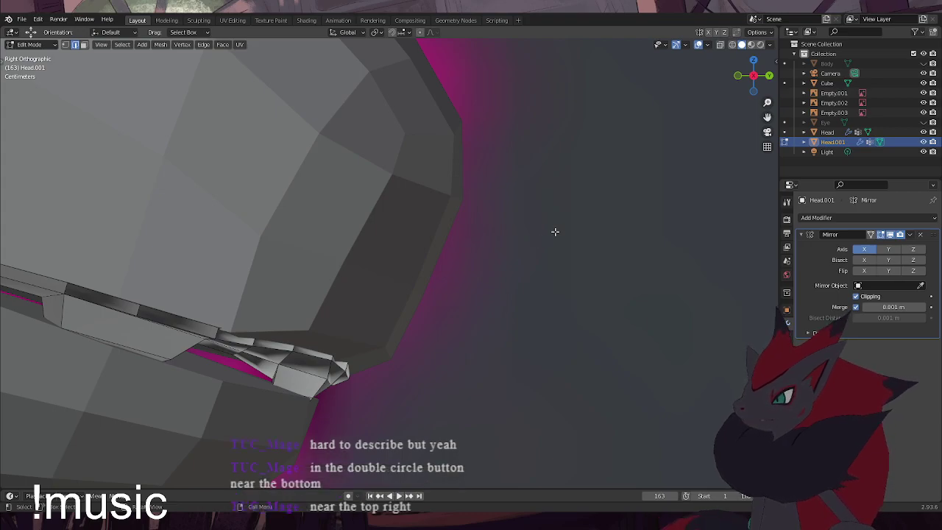
pyautogui.click(769, 45)
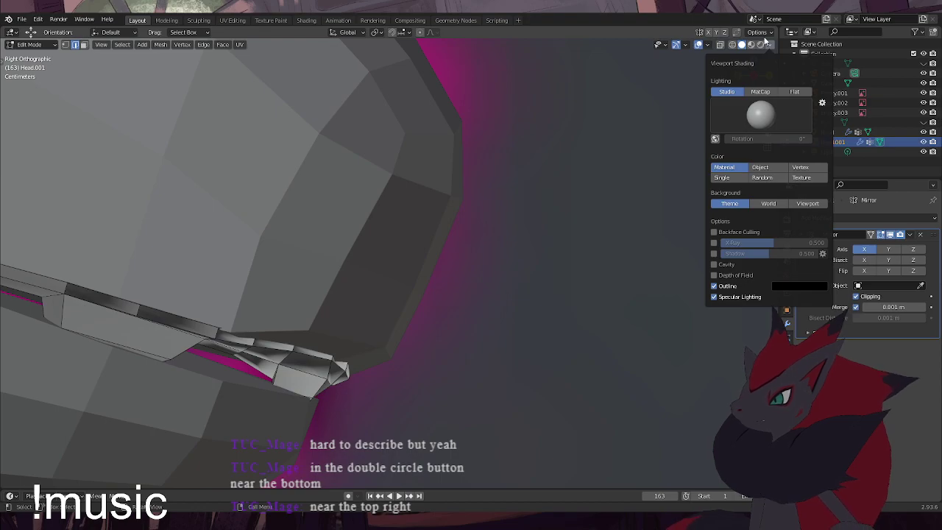
pyautogui.click(736, 33)
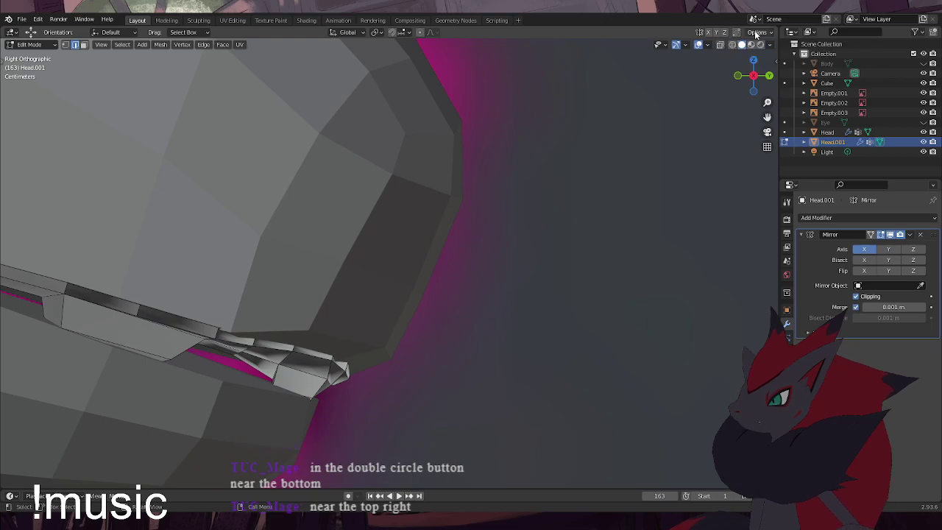
pyautogui.click(757, 32)
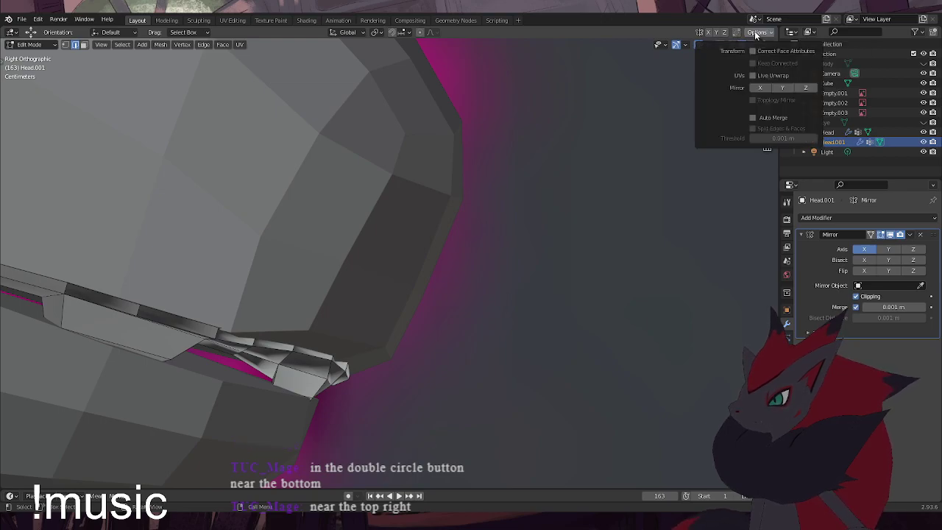
pyautogui.click(756, 33)
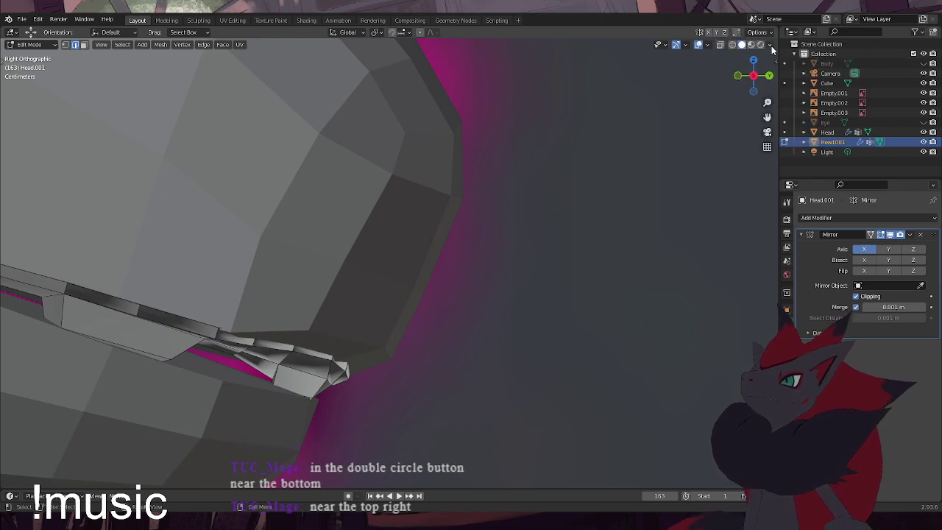
# Display the face normals as an overlay, hide the Head object and inspect the normals around the gum strip
pyautogui.click(705, 45)
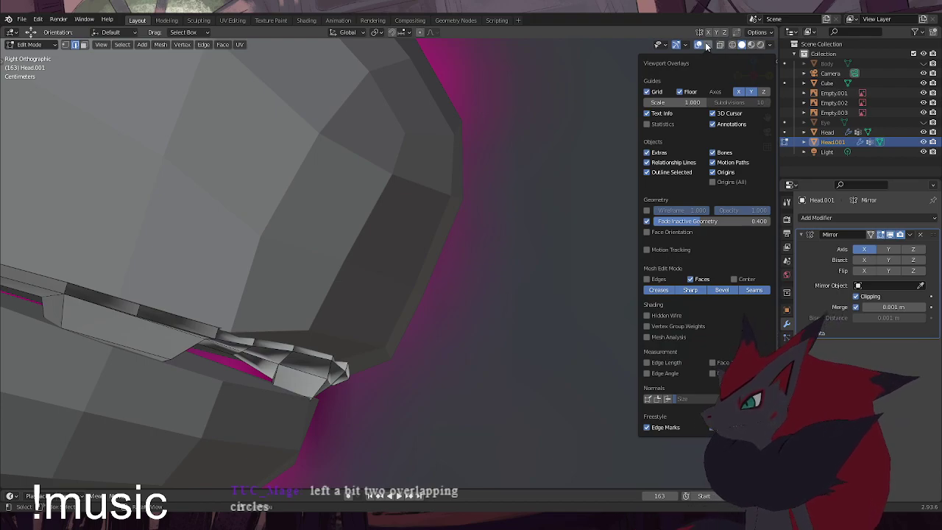
pyautogui.click(669, 399)
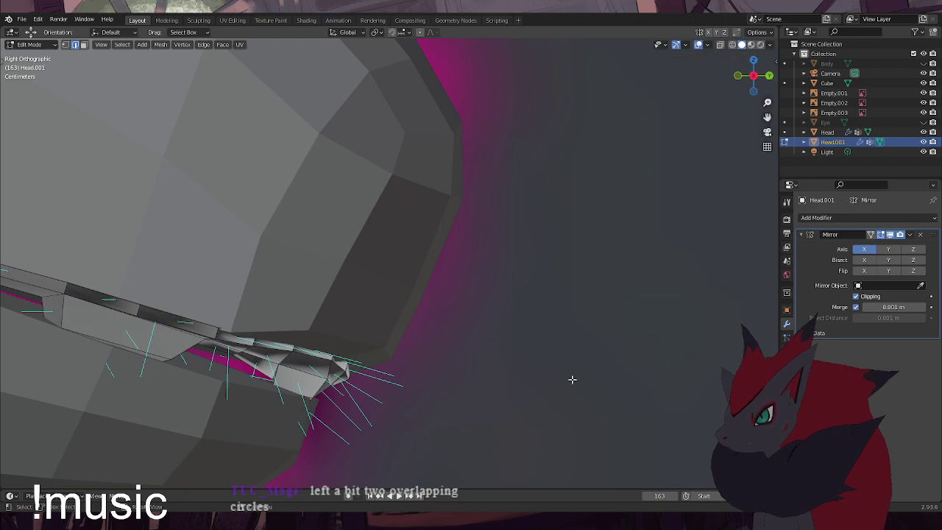
pyautogui.moveTo(451, 326); pyautogui.dragTo(444, 279, button='middle')
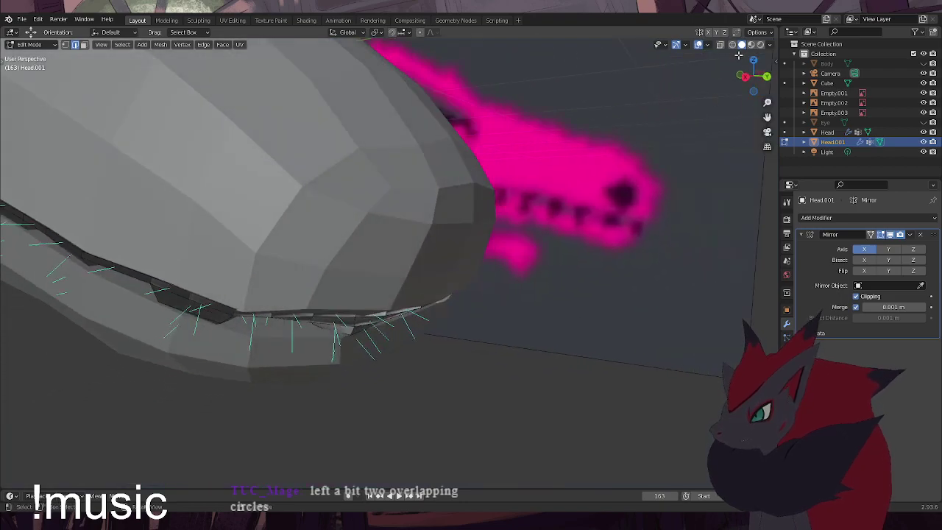
pyautogui.click(923, 132)
pyautogui.moveTo(402, 227); pyautogui.dragTo(552, 213, button='middle')
pyautogui.moveTo(553, 212); pyautogui.dragTo(398, 235, button='middle')
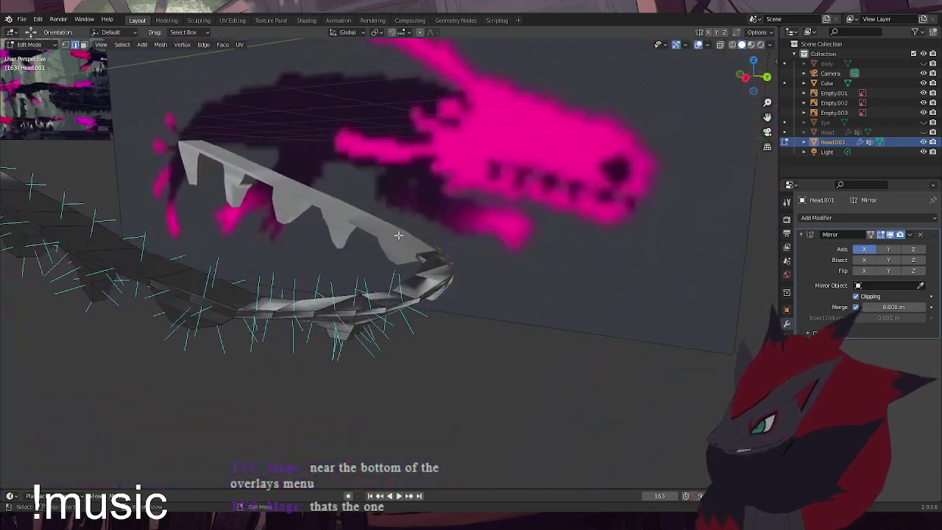
pyautogui.moveTo(397, 305); pyautogui.dragTo(509, 249, button='middle')
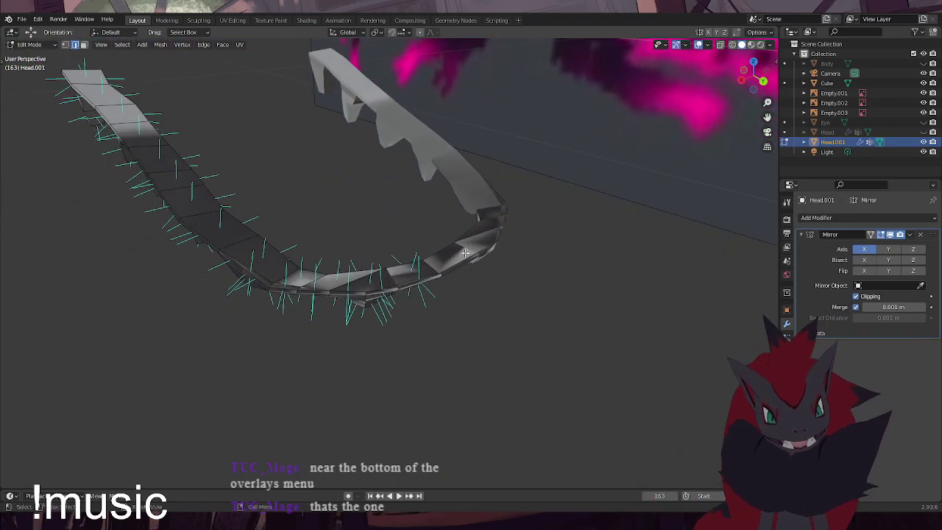
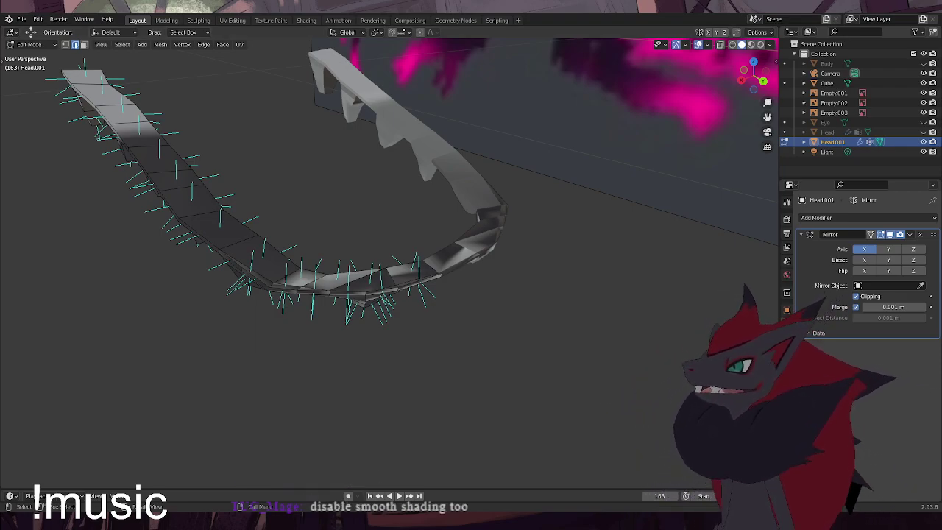
# Switch to the Shading workspace and look through its context and viewport options for the smooth shading setting
pyautogui.rightClick(582, 221)
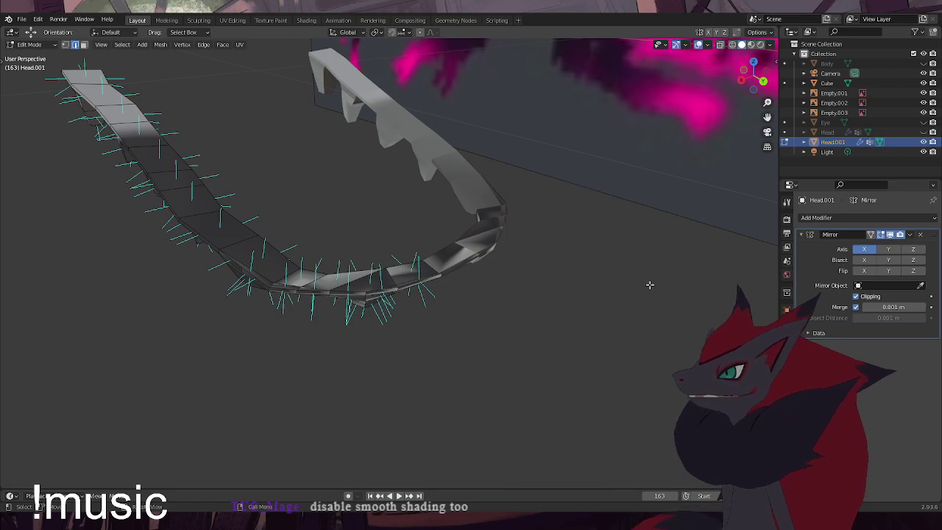
pyautogui.click(306, 20)
pyautogui.rightClick(537, 193)
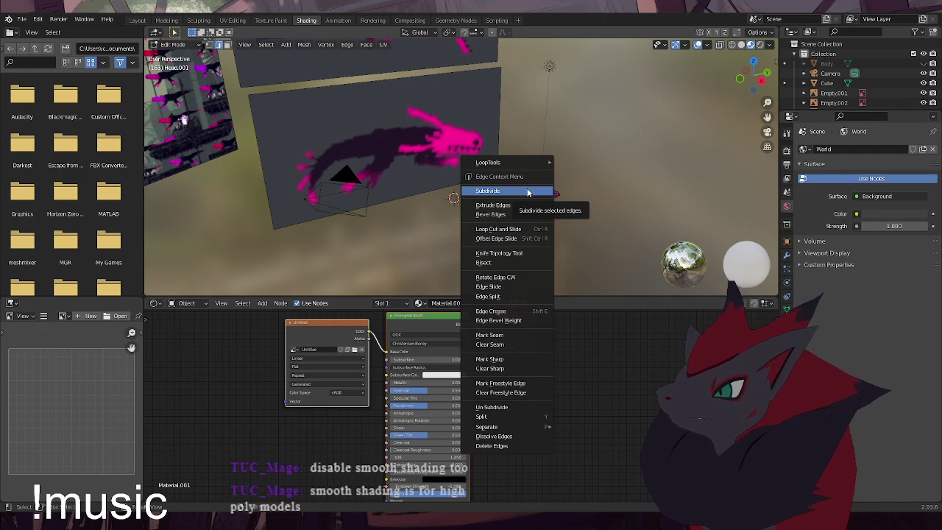
pyautogui.click(764, 34)
pyautogui.click(764, 33)
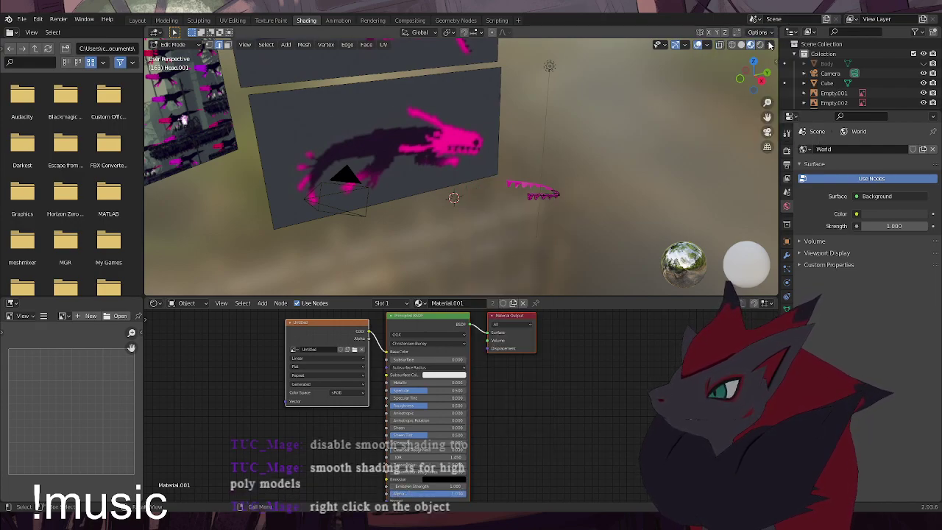
pyautogui.click(770, 44)
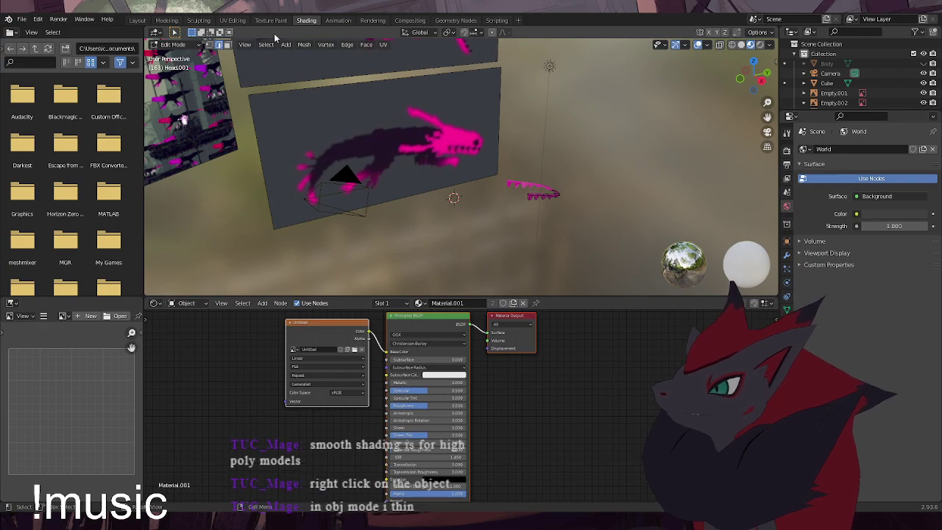
# Switch to Object Mode, apply Shade Flat to the teeth object and return to the Layout workspace
pyautogui.click(174, 44)
pyautogui.click(159, 55)
pyautogui.rightClick(521, 167)
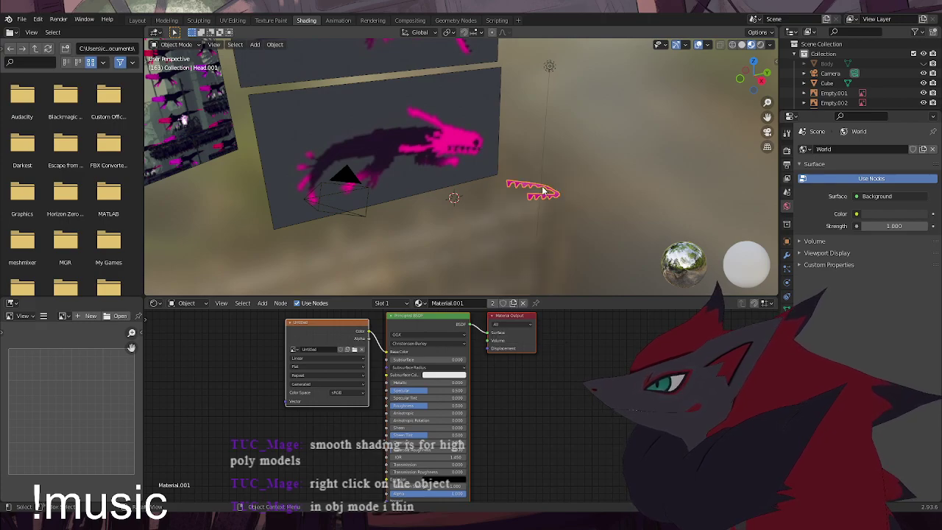
pyautogui.rightClick(543, 191)
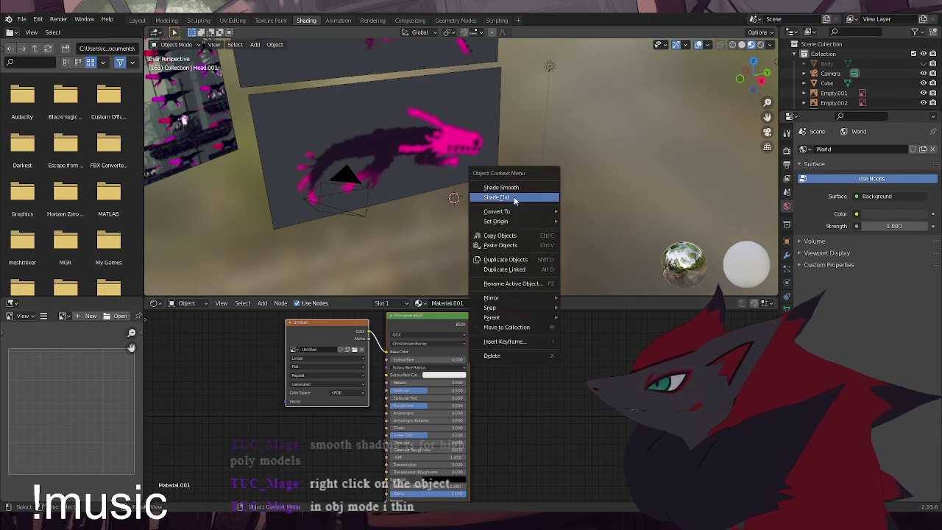
pyautogui.click(515, 198)
pyautogui.click(601, 201)
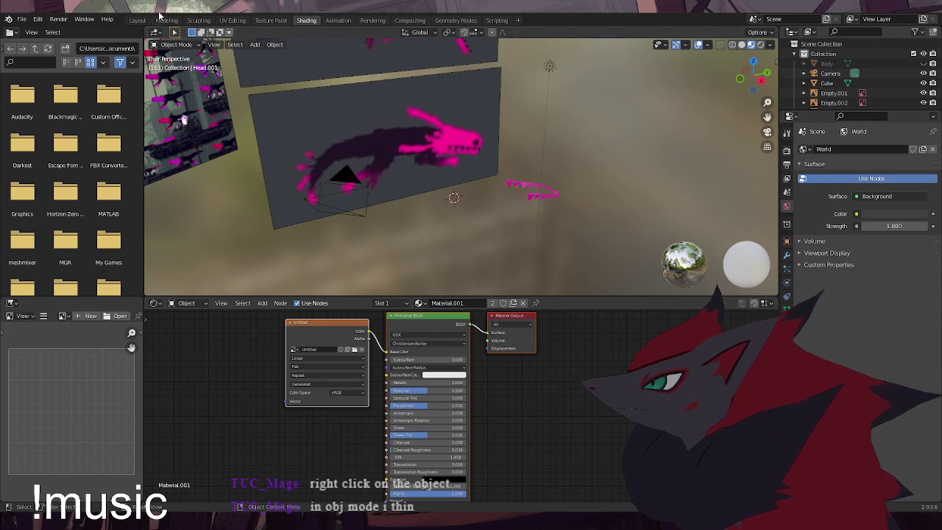
pyautogui.click(137, 20)
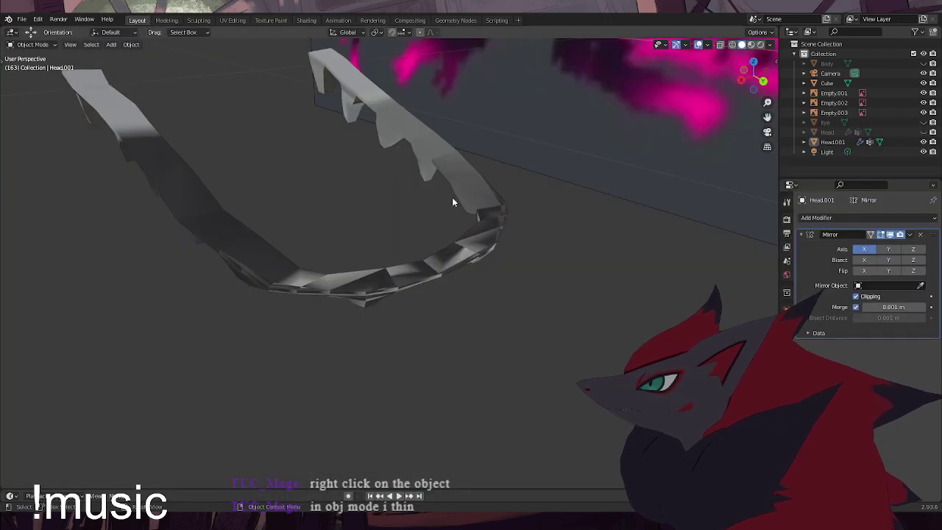
# Alternate the teeth object between Shade Smooth and Shade Flat to compare the shading, finishing on Shade Flat
pyautogui.click(433, 259)
pyautogui.rightClick(432, 262)
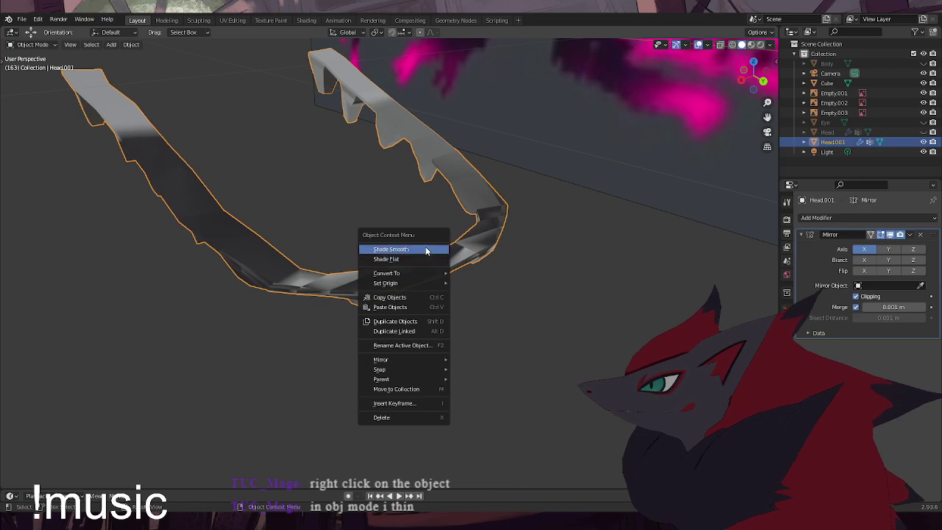
pyautogui.click(413, 251)
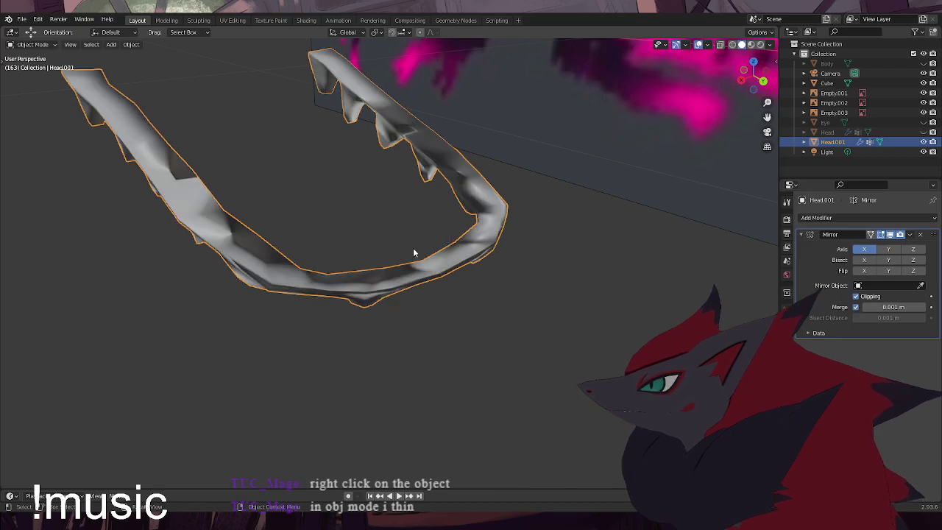
pyautogui.rightClick(449, 262)
pyautogui.click(442, 274)
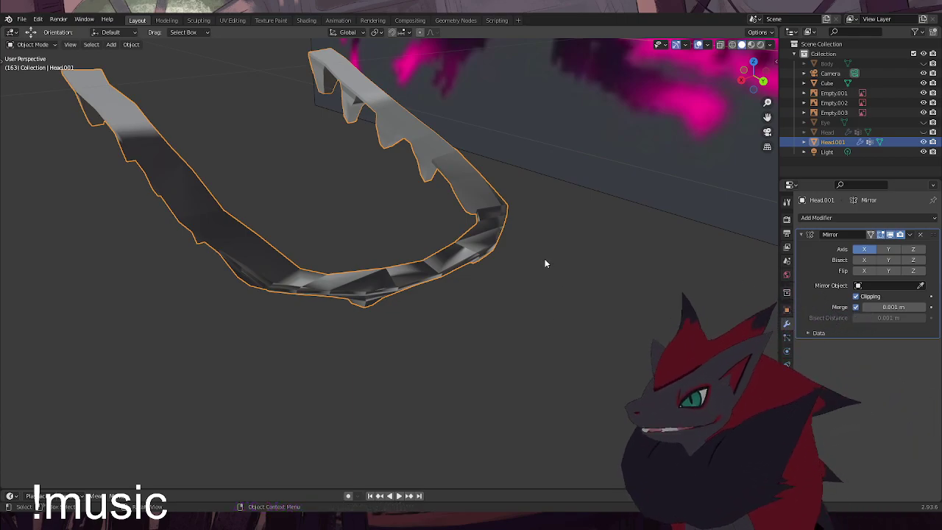
pyautogui.rightClick(490, 213)
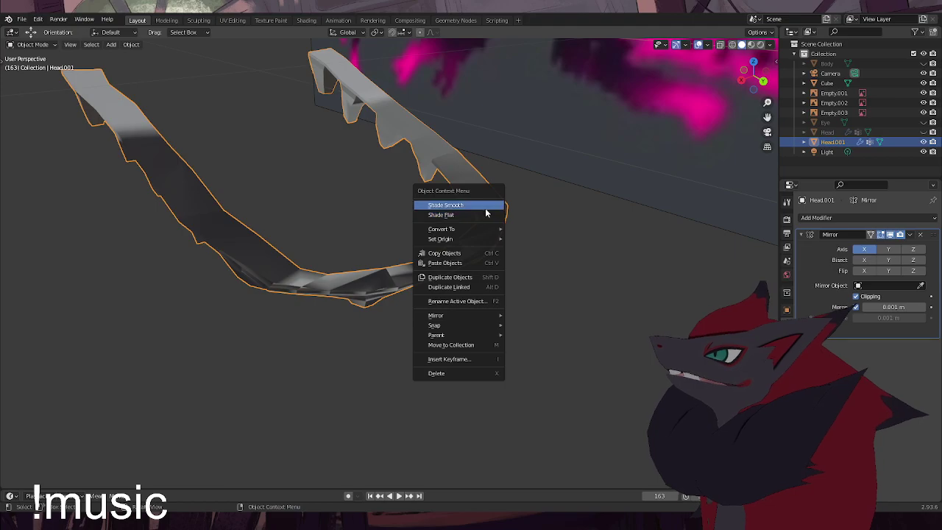
pyautogui.click(486, 214)
pyautogui.moveTo(486, 215); pyautogui.dragTo(505, 248, button='middle')
pyautogui.rightClick(482, 187)
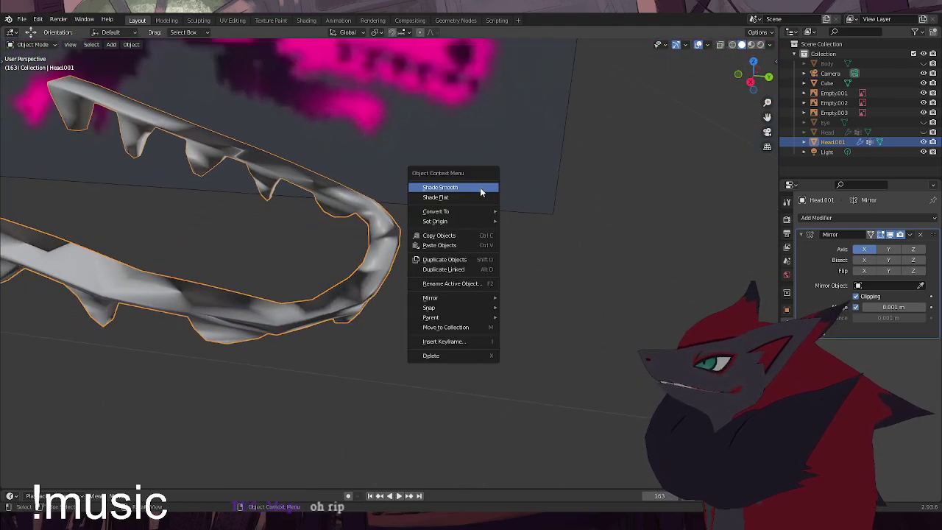
pyautogui.click(480, 196)
pyautogui.moveTo(474, 208); pyautogui.dragTo(454, 257, button='middle')
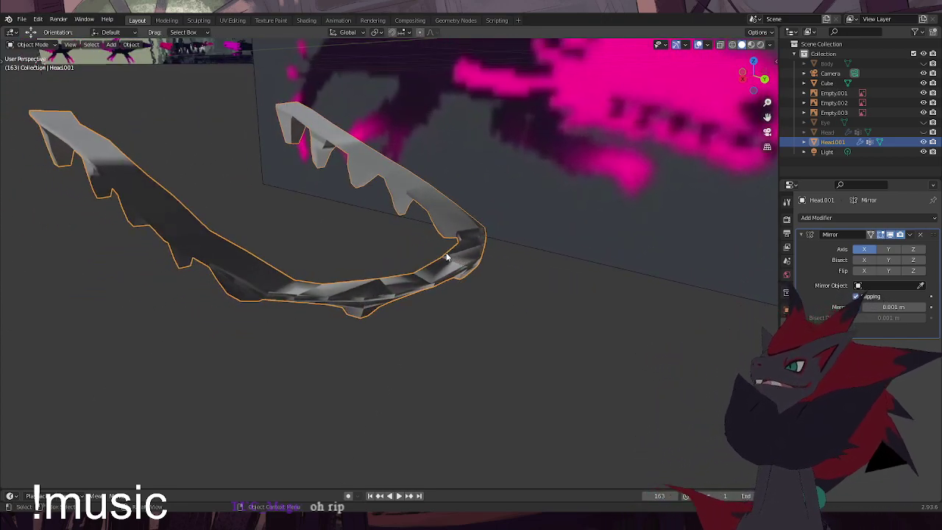
# Return the teeth object to Edit Mode and turn off the face normals overlay
pyautogui.moveTo(456, 377); pyautogui.dragTo(397, 135, button='middle')
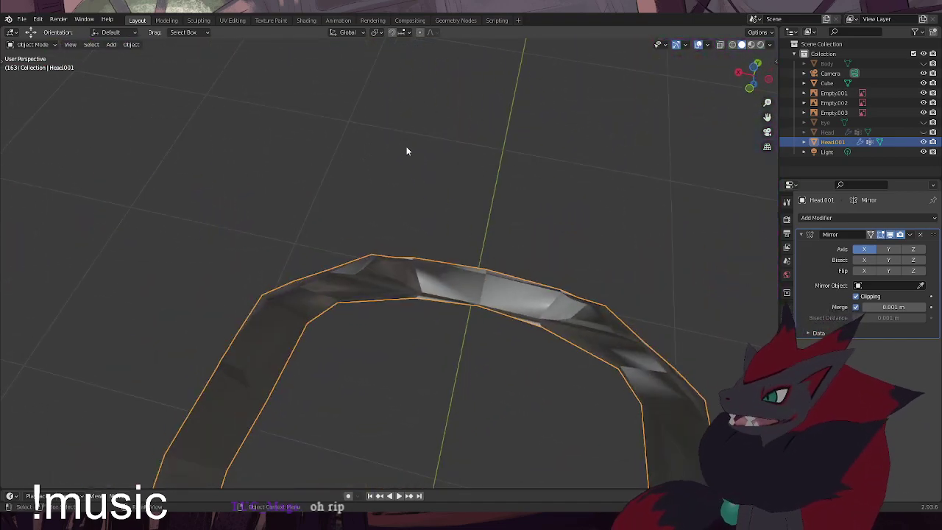
pyautogui.click(44, 46)
pyautogui.click(29, 66)
pyautogui.moveTo(397, 265)
pyautogui.mouseDown(button='middle')
pyautogui.moveTo(425, 209)
pyautogui.moveTo(343, 213)
pyautogui.moveTo(729, 49)
pyautogui.mouseUp(button='middle')
pyautogui.click(699, 44)
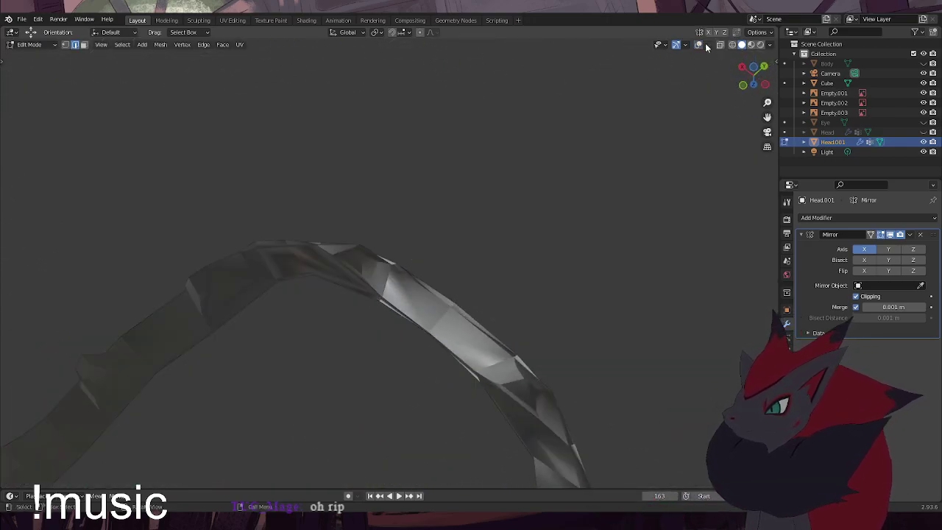
pyautogui.click(706, 45)
pyautogui.click(700, 45)
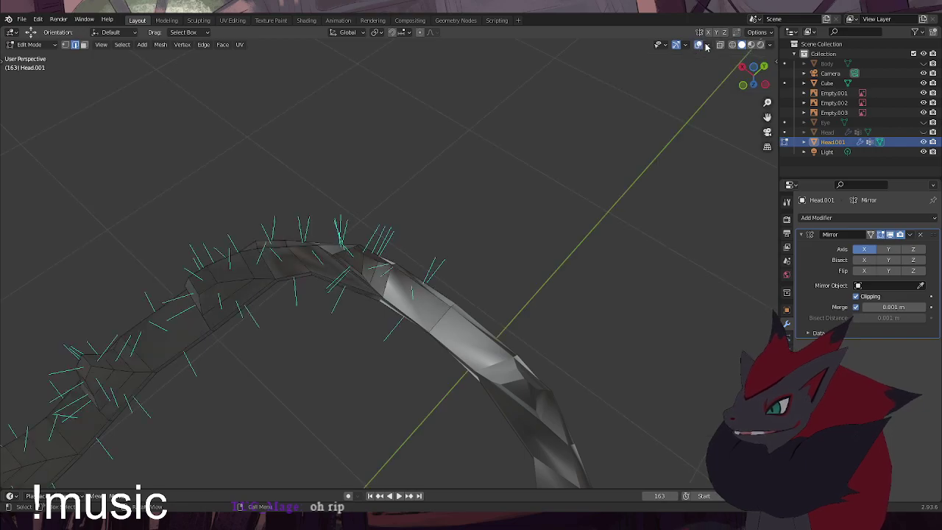
pyautogui.click(706, 44)
pyautogui.click(668, 398)
pyautogui.moveTo(515, 317); pyautogui.dragTo(393, 277, button='middle')
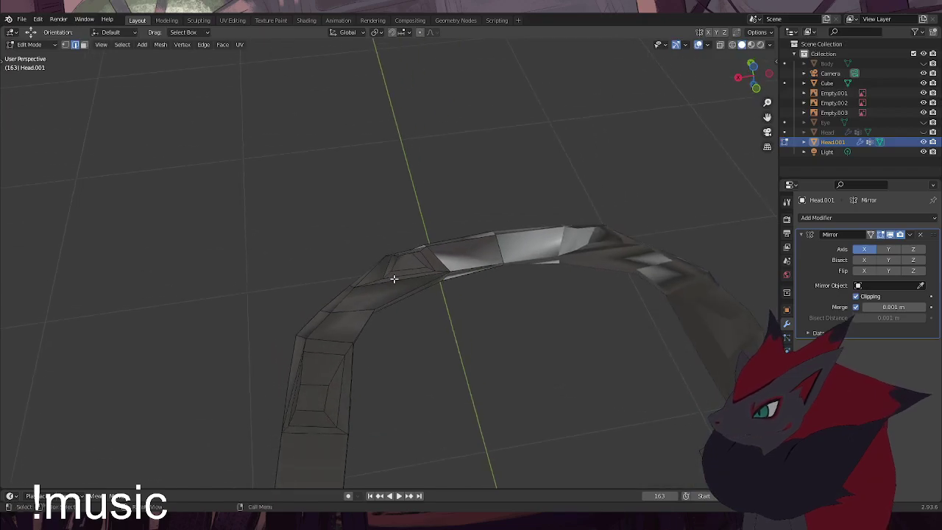
# Select the vertices along the tooth base at the gum strip's front bend and move them about -0.029 m along Y
pyautogui.scroll(2, 385, 298)
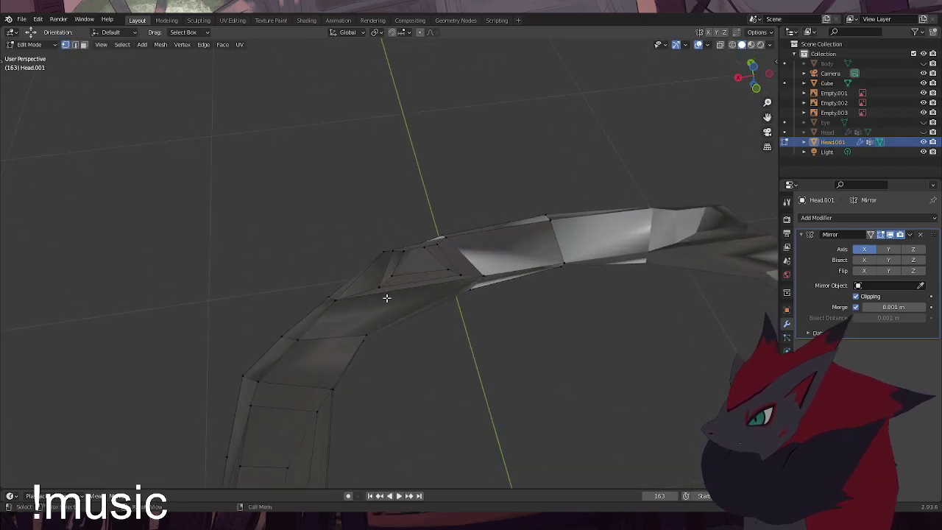
pyautogui.moveTo(393, 297); pyautogui.dragTo(376, 274)
pyautogui.moveTo(383, 280); pyautogui.dragTo(361, 276, button='middle')
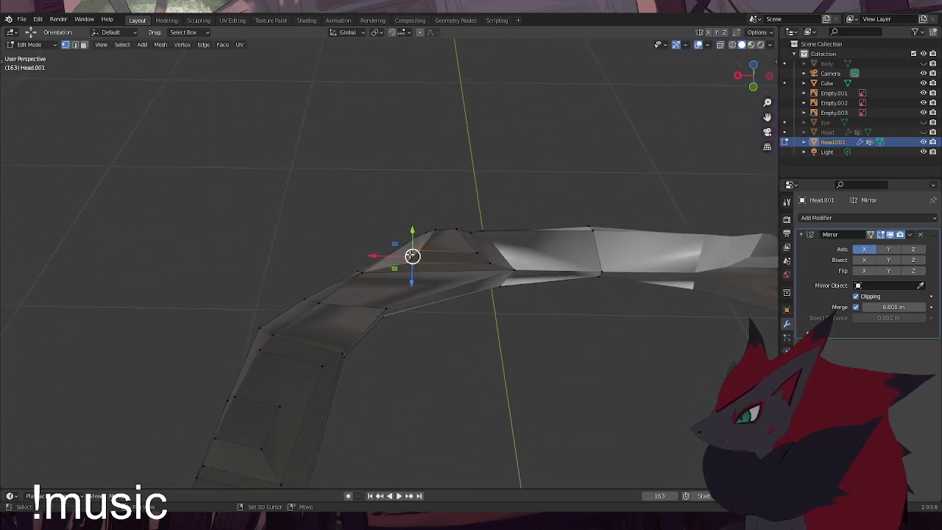
pyautogui.keyDown('shift'); pyautogui.click(369, 280); pyautogui.keyUp('shift')
pyautogui.keyDown('shift'); pyautogui.click(322, 306); pyautogui.keyUp('shift')
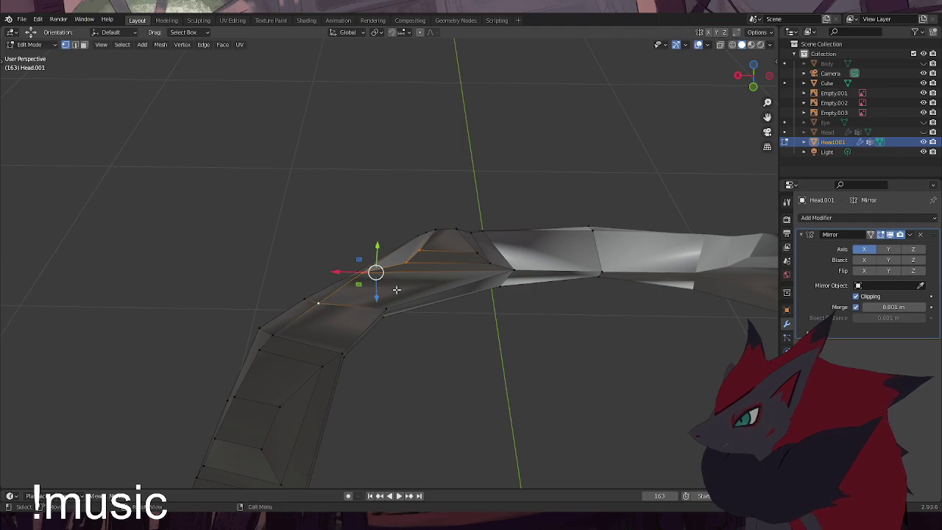
pyautogui.moveTo(376, 272); pyautogui.dragTo(417, 328, button='middle')
pyautogui.press('g')
pyautogui.press('y')
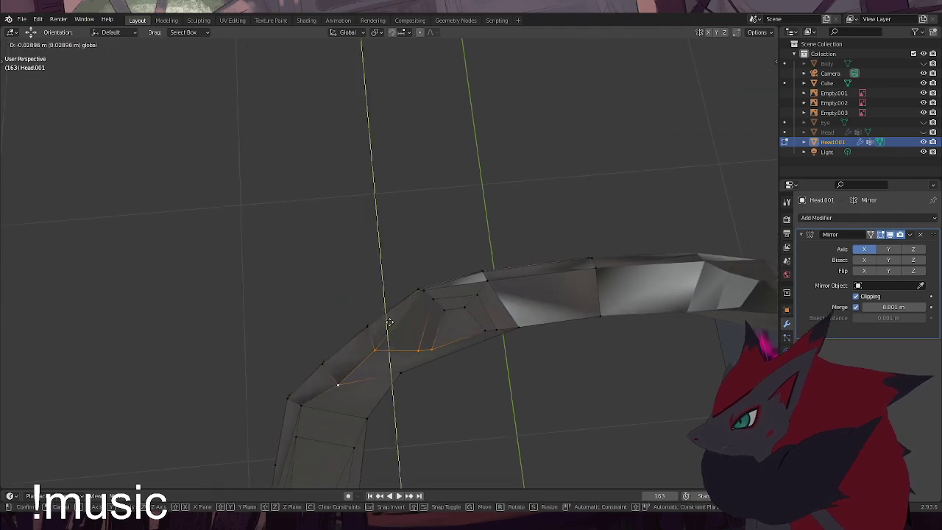
pyautogui.click(441, 327)
# Rotate the selected front-bend vertices by about -13.9° in the view and reposition them within the XY plane
pyautogui.press('r')
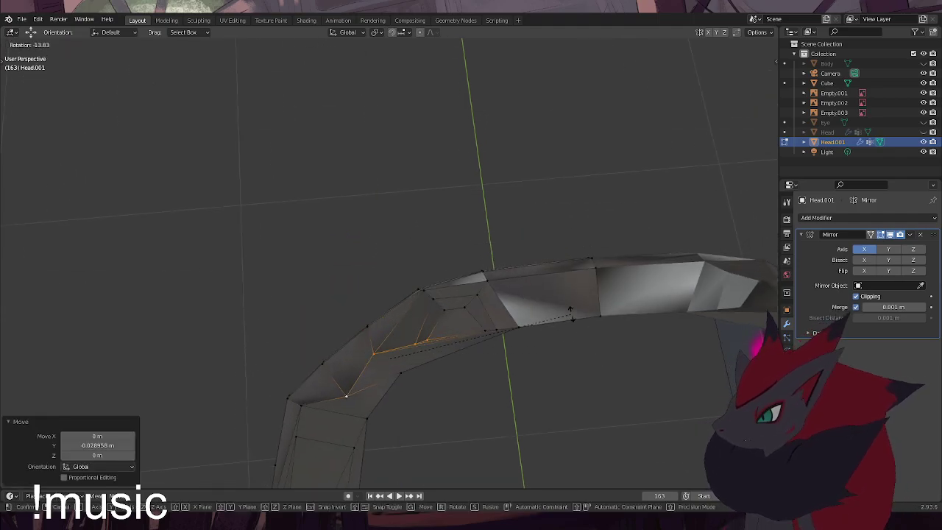
pyautogui.click(402, 339)
pyautogui.press('g')
pyautogui.hotkey('shift', 'z')
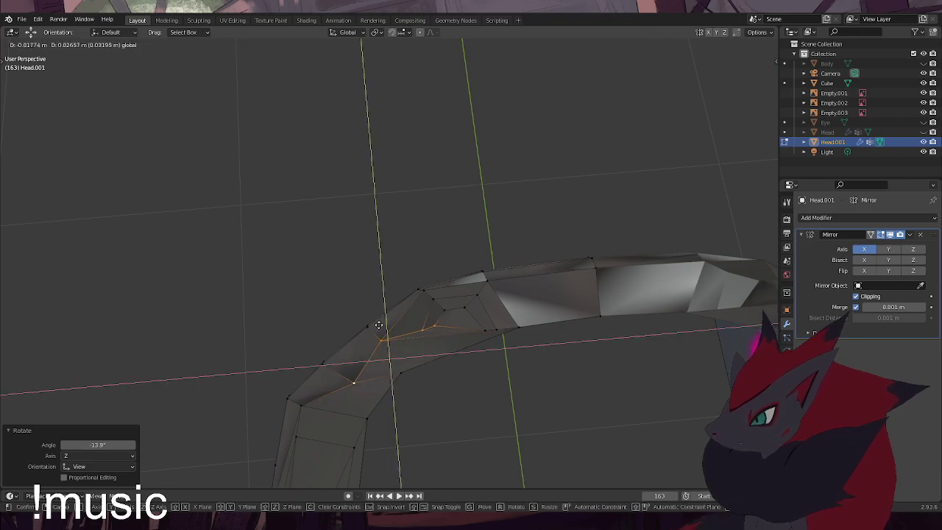
pyautogui.click(380, 335)
# Move two tooth-base vertices at the gum strip's front bend within the XY plane, about 0.064 m and 0.023 m
pyautogui.click(358, 384)
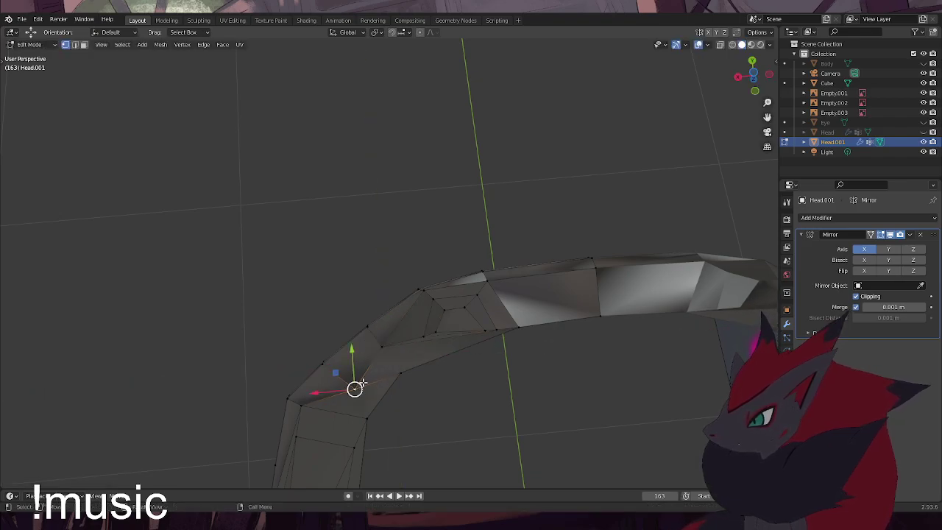
pyautogui.press('g')
pyautogui.hotkey('shift', 'z')
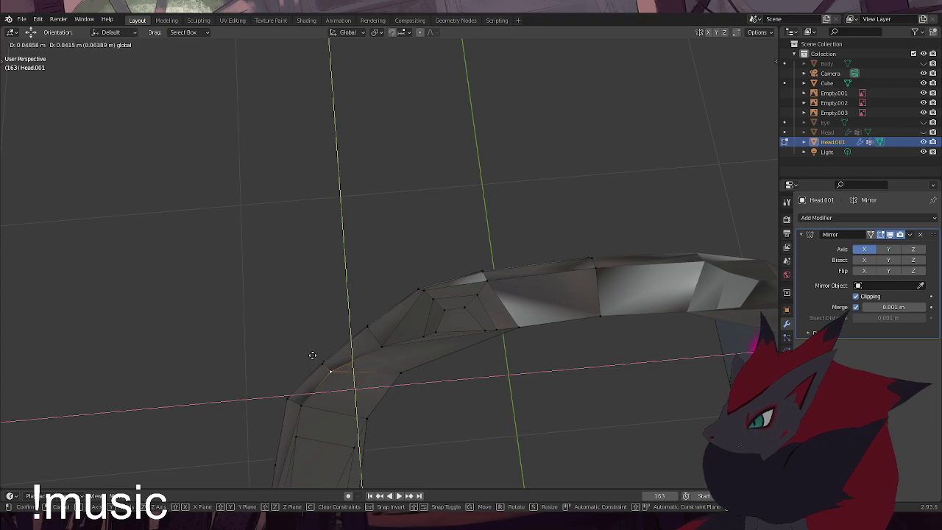
pyautogui.click(313, 354)
pyautogui.click(379, 341)
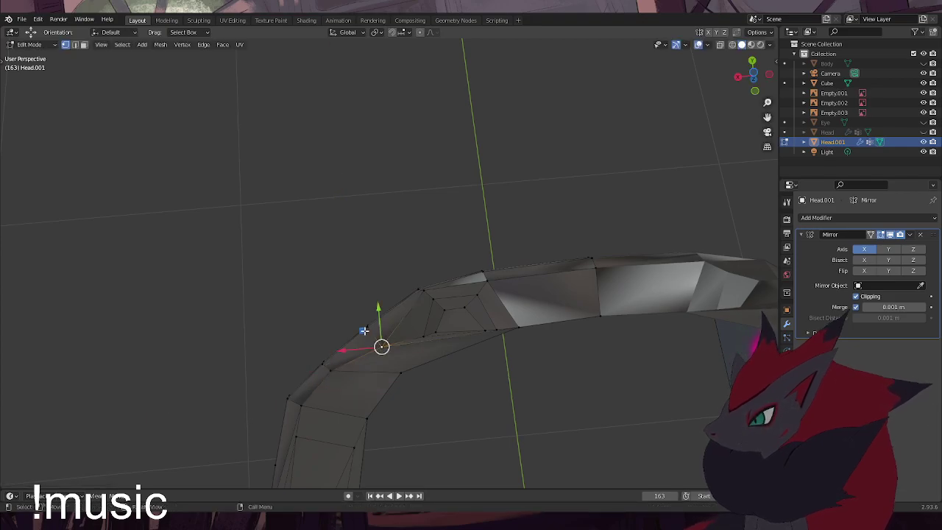
pyautogui.press('g')
pyautogui.hotkey('shift', 'z')
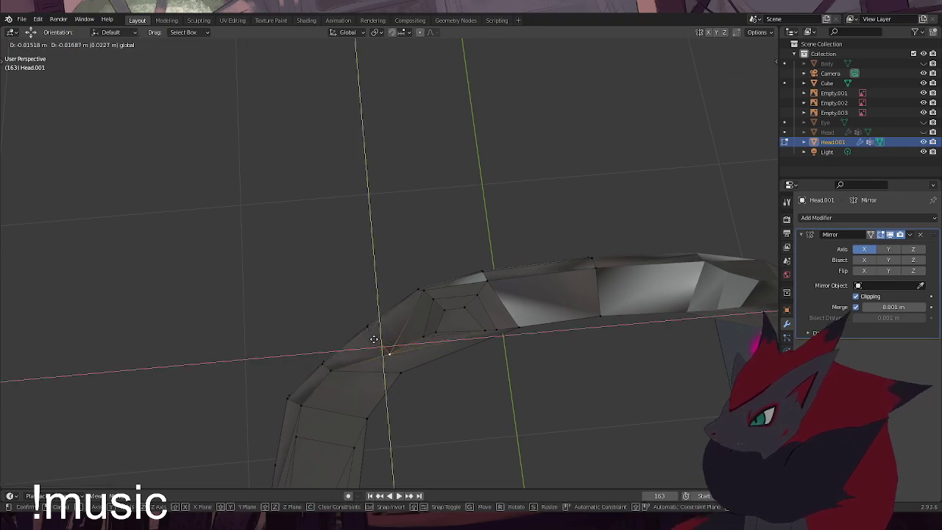
pyautogui.click(374, 340)
# Reposition the remaining vertices along the front tooth's base edge within the XY plane, each by roughly 0.006 to 0.014 m
pyautogui.click(429, 333)
pyautogui.press('g')
pyautogui.hotkey('shift', 'z')
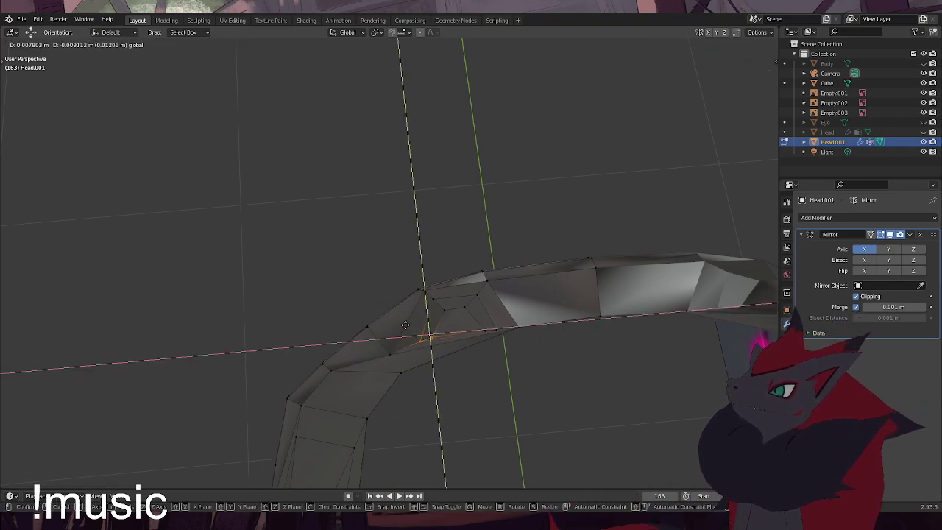
pyautogui.click(404, 327)
pyautogui.click(489, 329)
pyautogui.press('g')
pyautogui.hotkey('shift', 'z')
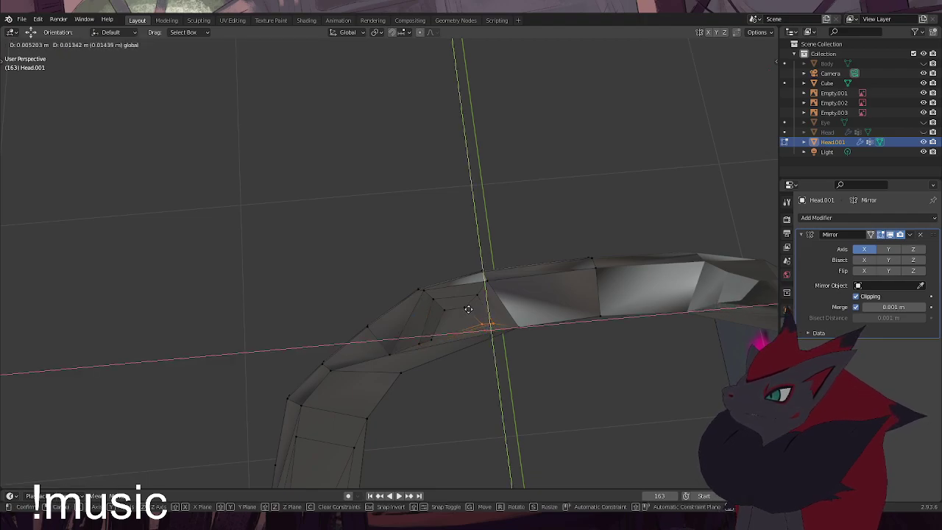
pyautogui.click(470, 310)
pyautogui.click(475, 308)
pyautogui.press('g')
pyautogui.hotkey('shift', 'z')
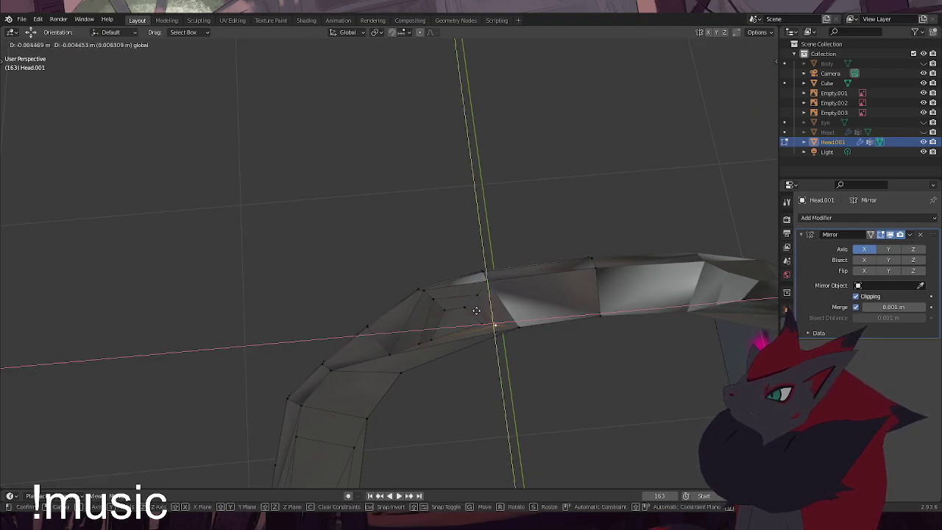
pyautogui.click(477, 311)
# Readjust the two vertices at the outer corner of the front tooth's base within the XY plane
pyautogui.click(478, 357)
pyautogui.click(433, 339)
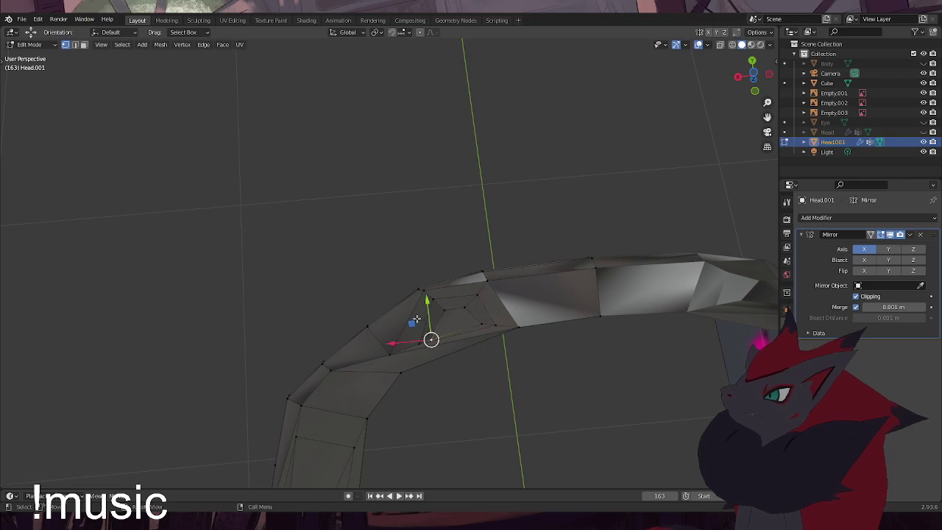
pyautogui.press('g')
pyautogui.hotkey('shift', 'z')
pyautogui.click(416, 313)
pyautogui.click(418, 342)
pyautogui.press('g')
pyautogui.hotkey('shift', 'z')
pyautogui.click(400, 326)
pyautogui.click(421, 338)
pyautogui.moveTo(421, 338); pyautogui.dragTo(501, 345, button='middle')
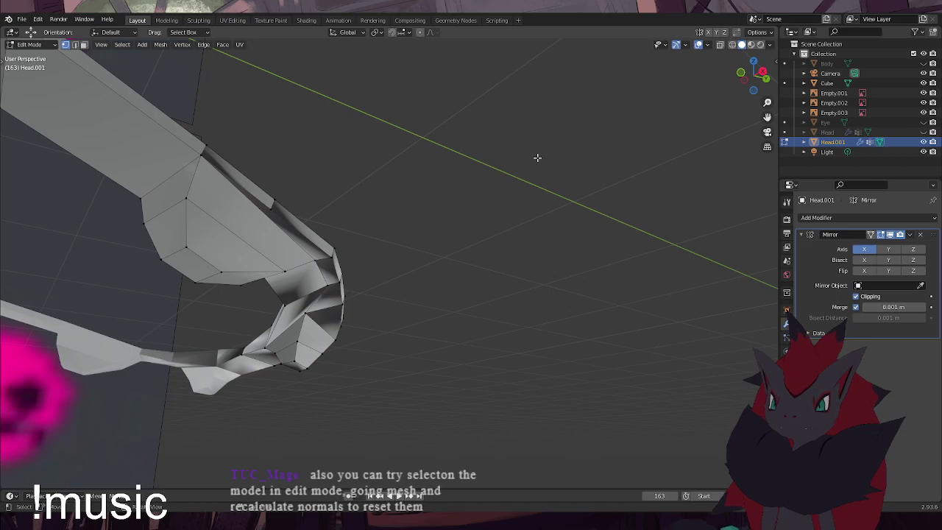
pyautogui.moveTo(535, 163); pyautogui.dragTo(397, 257, button='middle')
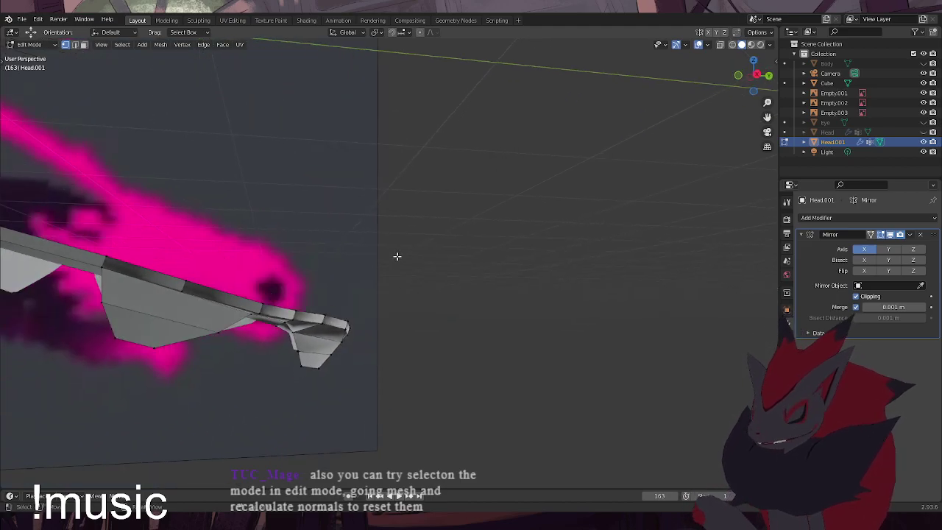
pyautogui.press('a')
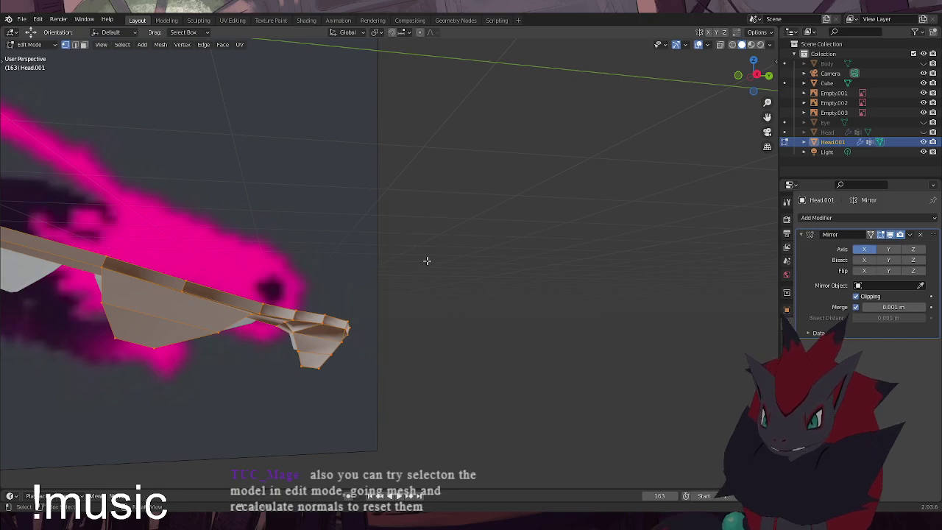
pyautogui.rightClick(521, 243)
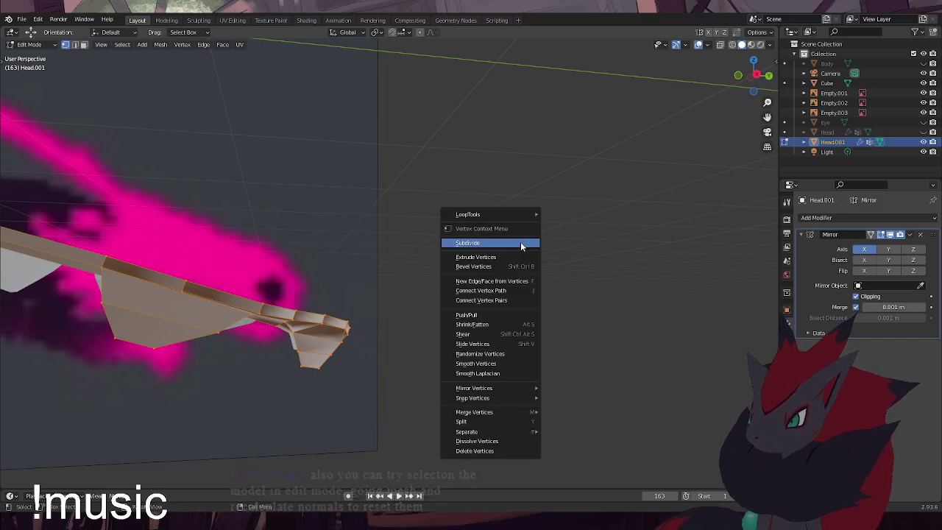
pyautogui.click(521, 242)
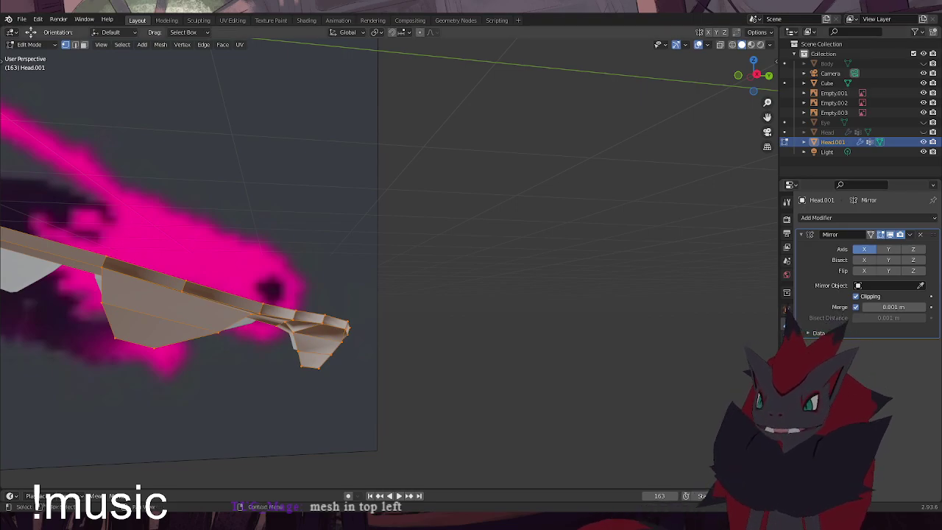
pyautogui.click(771, 45)
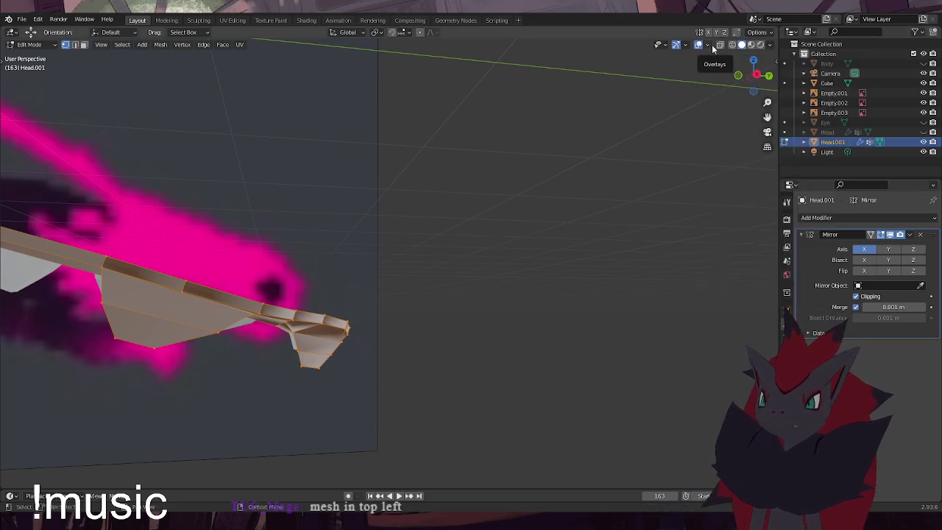
pyautogui.click(759, 32)
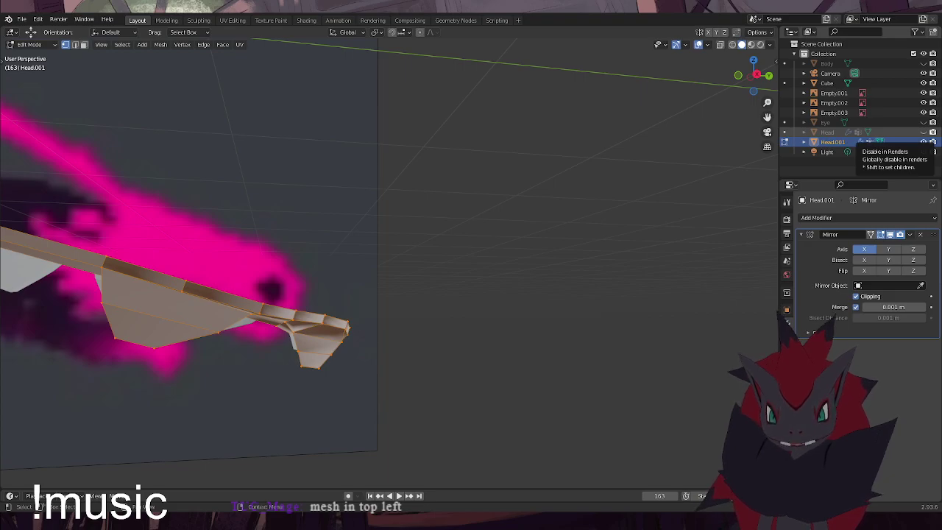
pyautogui.click(451, 284)
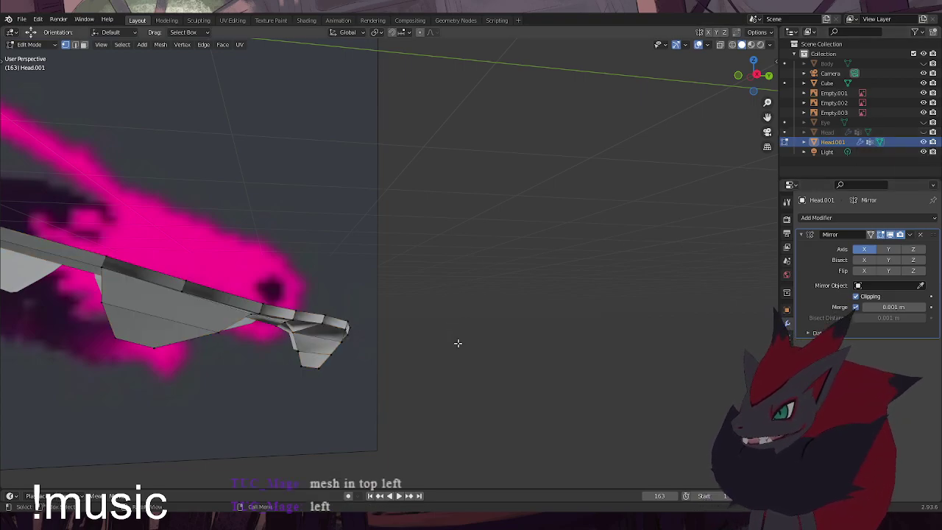
# Select the entire teeth mesh and recalculate its normals, trying the Inside option
pyautogui.press('a')
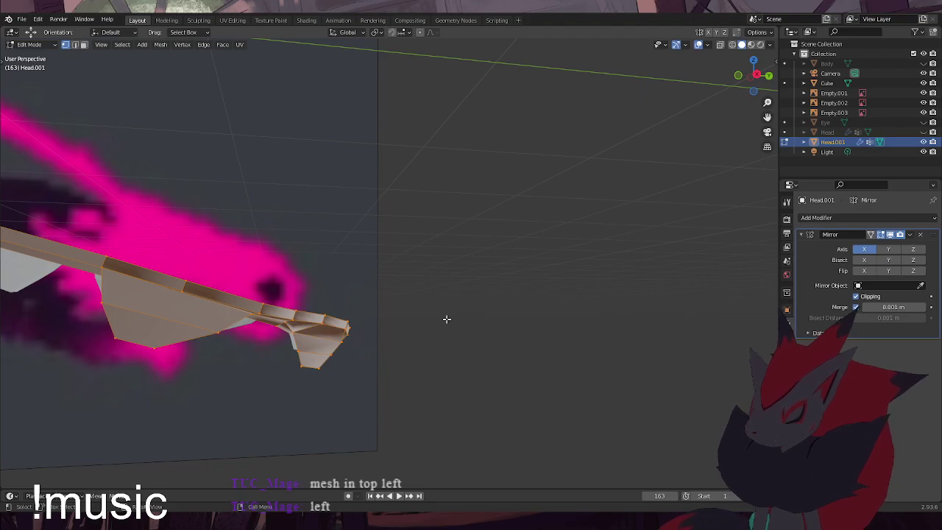
pyautogui.hotkey('ctrl', 'n')
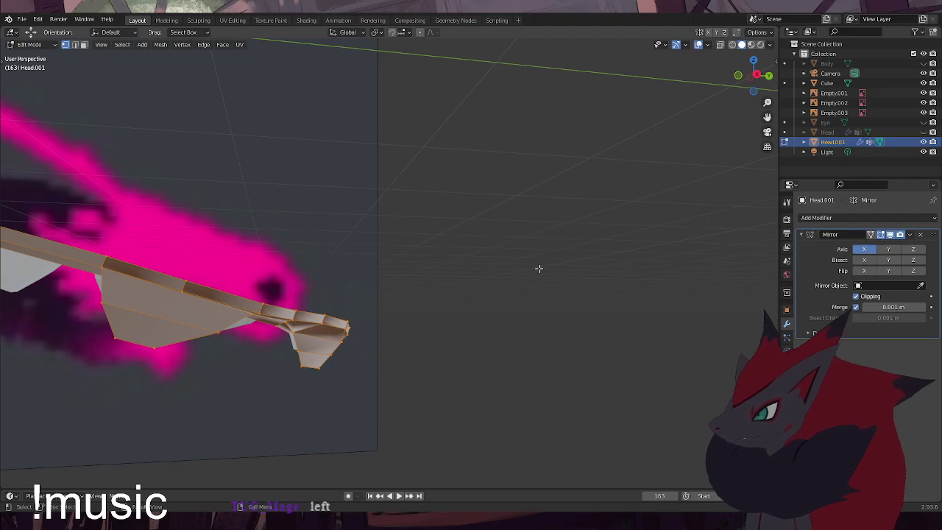
pyautogui.click(162, 45)
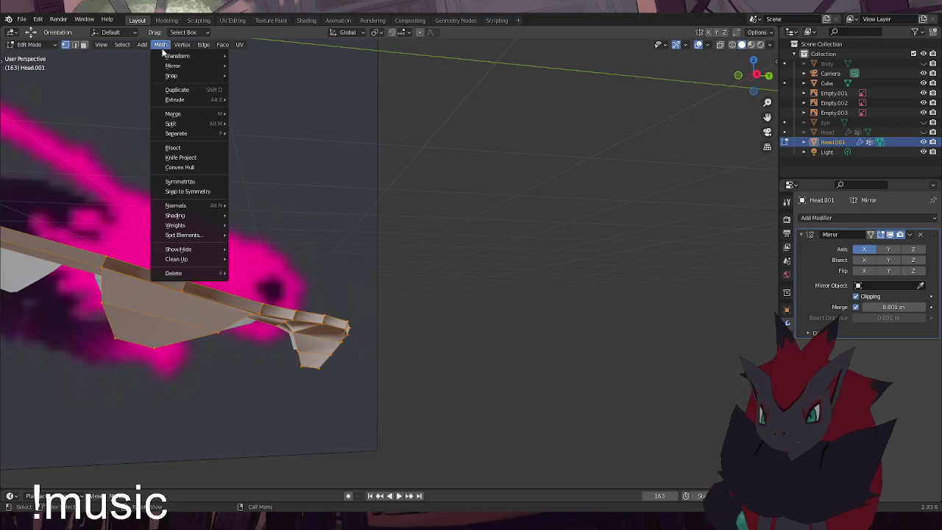
pyautogui.moveTo(192, 115)
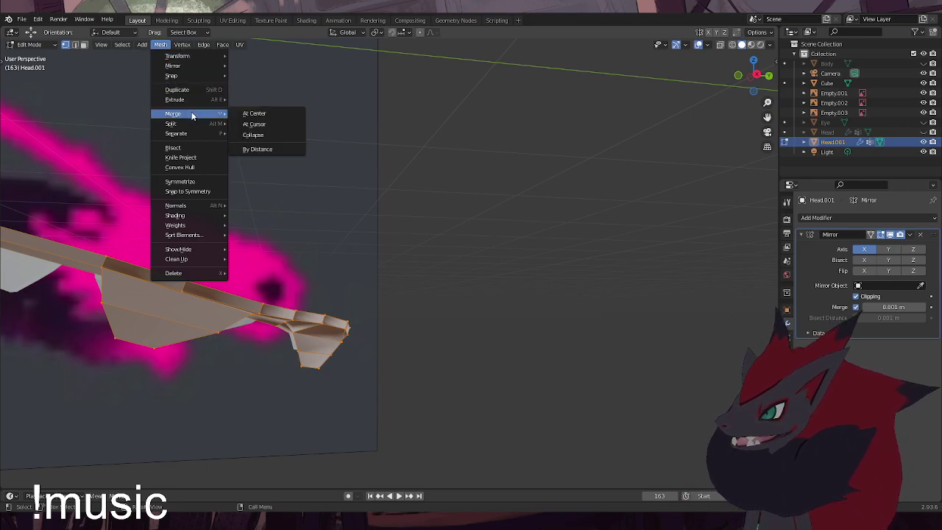
pyautogui.moveTo(190, 209)
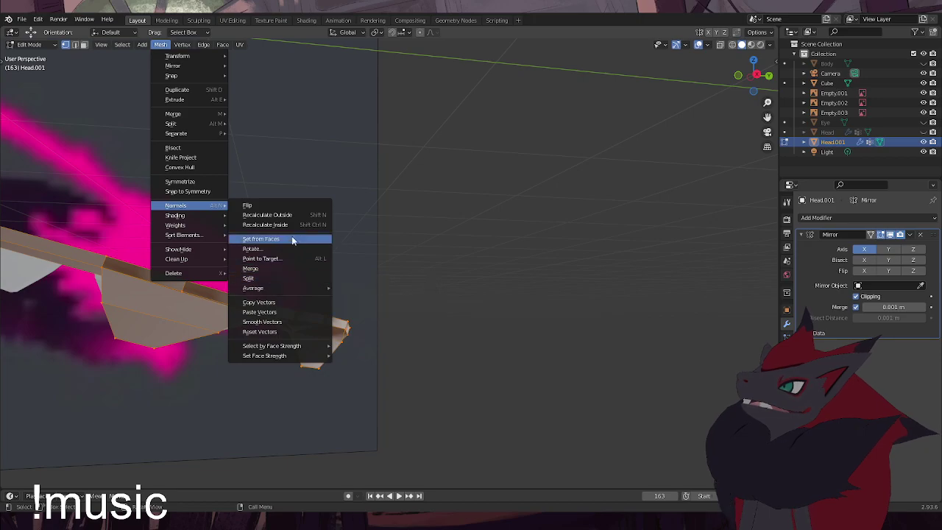
pyautogui.click(296, 215)
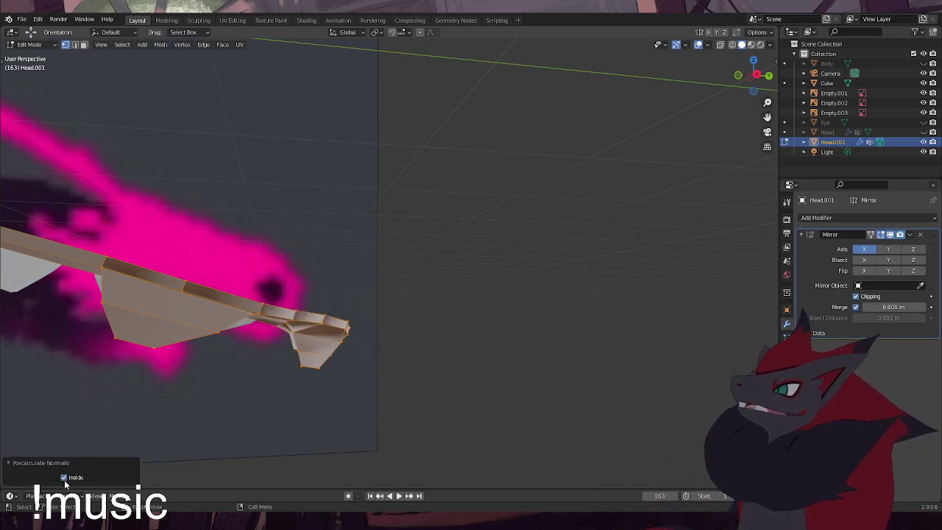
pyautogui.click(458, 415)
# Check the teeth from the front bend and in right orthographic view, and save the file
pyautogui.moveTo(398, 386); pyautogui.dragTo(346, 421, button='middle')
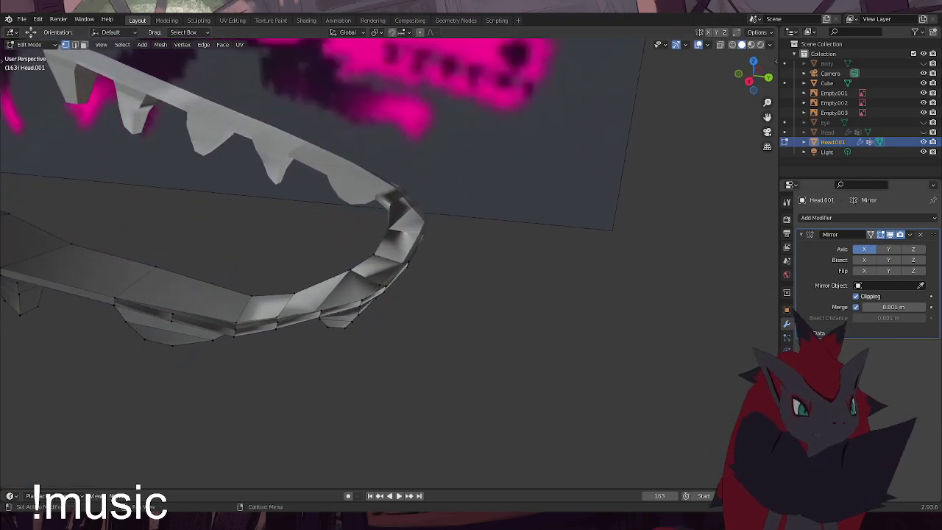
pyautogui.moveTo(589, 193); pyautogui.dragTo(454, 260, button='middle')
pyautogui.press('ctrl+KP_1')
pyautogui.press('KP_3')
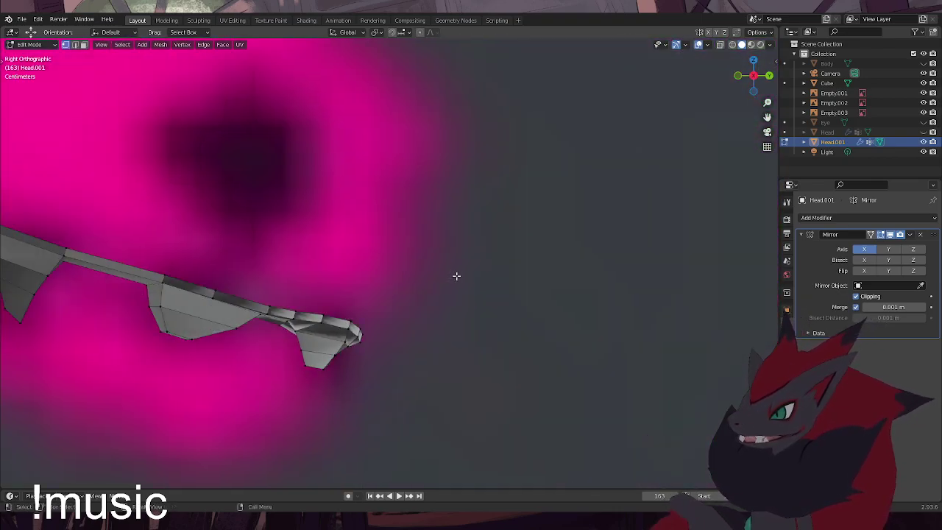
pyautogui.scroll(-4, 455, 276)
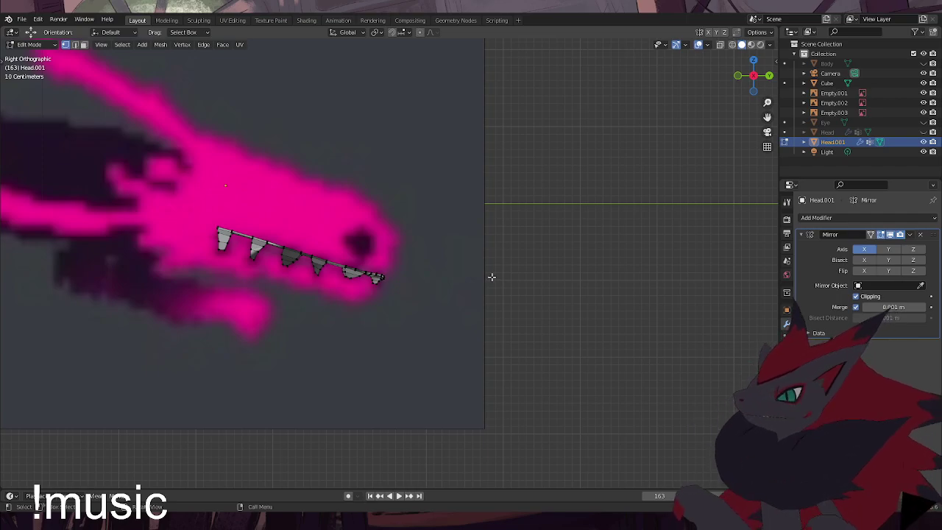
pyautogui.click(22, 19)
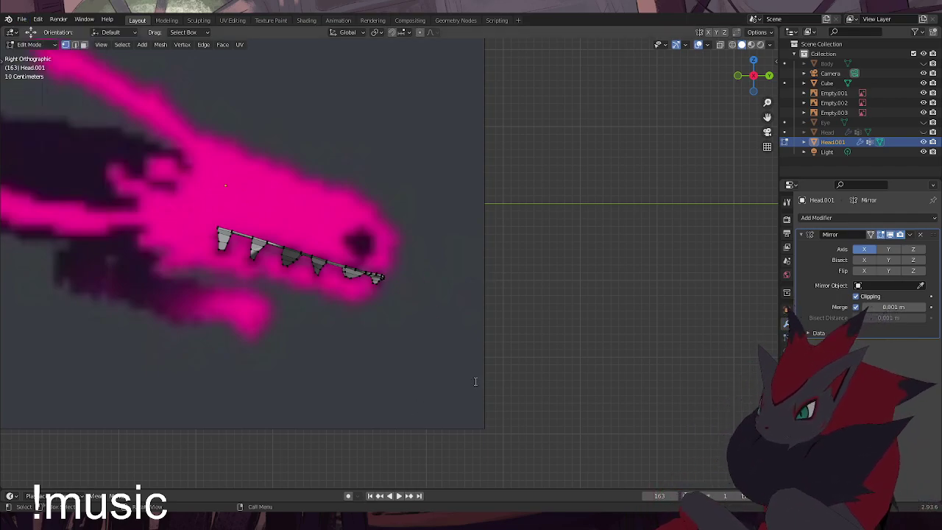
pyautogui.hotkey('ctrl', 's')
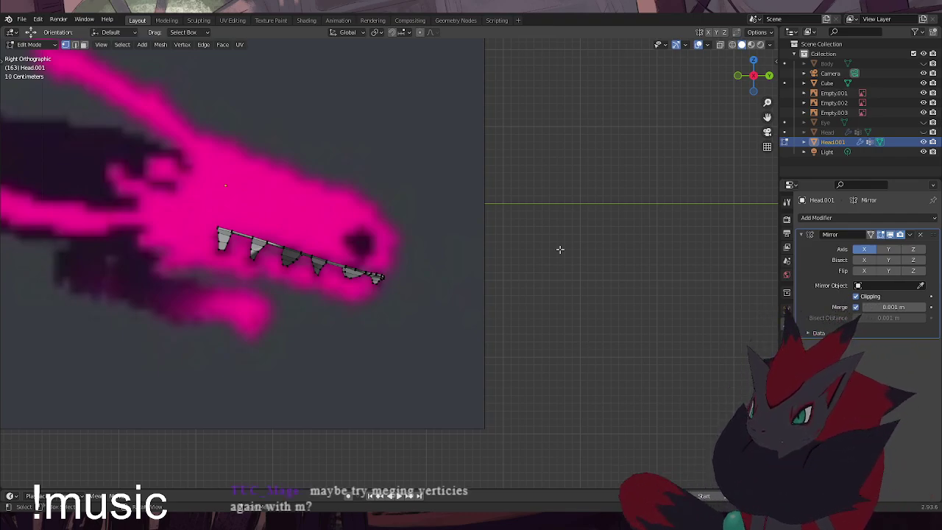
# Turn on X-ray, select the entire teeth mesh and merge its vertices by distance at 0.0001 m
pyautogui.moveTo(469, 332); pyautogui.dragTo(195, 159)
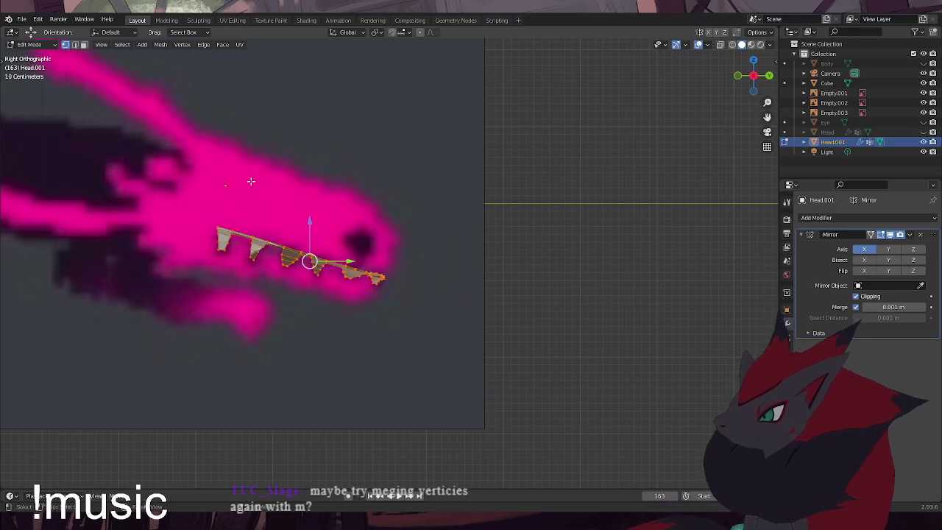
pyautogui.moveTo(444, 197); pyautogui.dragTo(439, 238, button='middle')
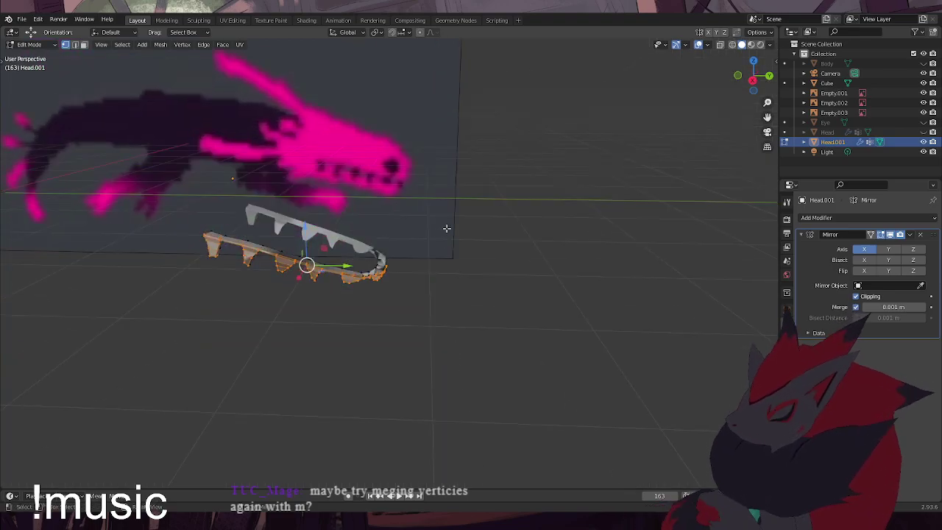
pyautogui.click(721, 45)
pyautogui.moveTo(596, 403); pyautogui.dragTo(184, 142)
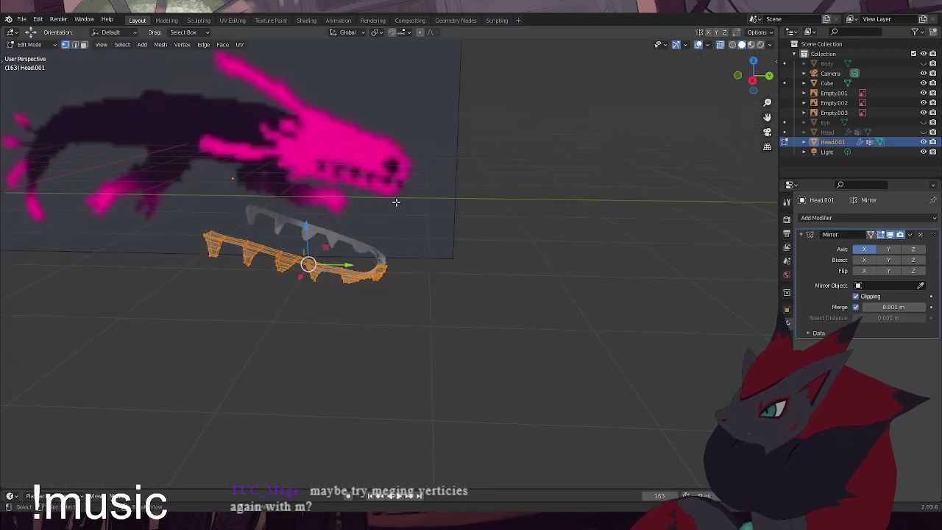
pyautogui.press('m')
pyautogui.click(396, 240)
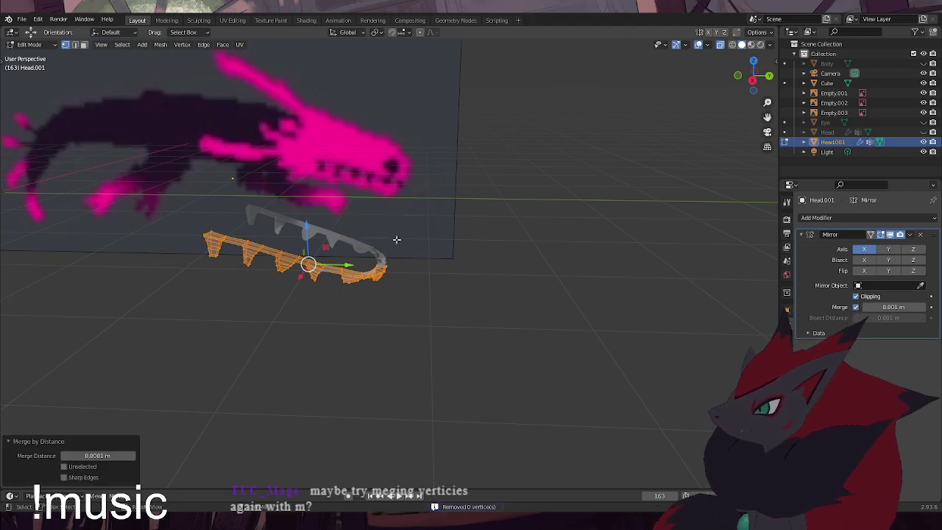
# Turn off X-ray and raise a vertex on the underside of the gum strip's front bend along Z
pyautogui.click(433, 288)
pyautogui.scroll(5, 346, 316)
pyautogui.moveTo(405, 272); pyautogui.dragTo(312, 333, button='middle')
pyautogui.click(285, 400)
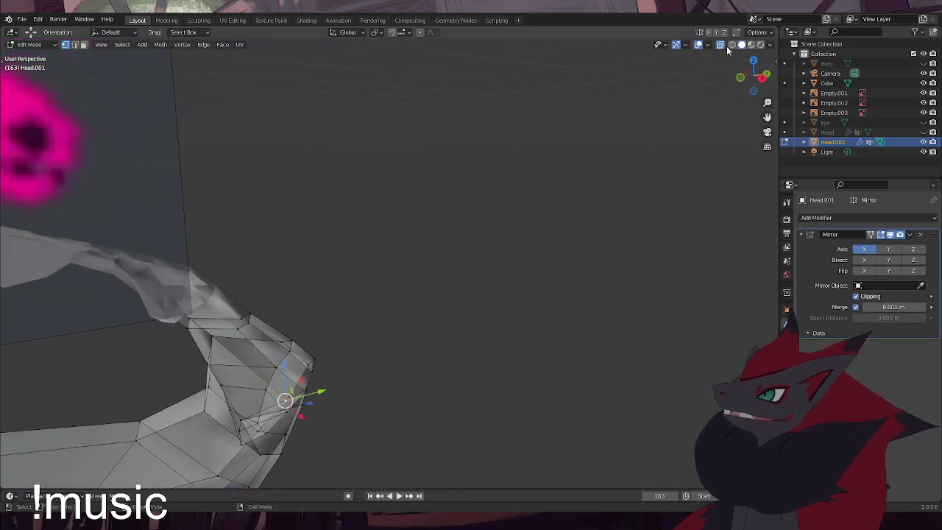
pyautogui.click(720, 45)
pyautogui.moveTo(400, 240)
pyautogui.mouseDown(button='middle')
pyautogui.moveTo(302, 302)
pyautogui.moveTo(297, 281)
pyautogui.mouseUp(button='middle')
pyautogui.moveTo(261, 346); pyautogui.dragTo(261, 323)
# Add further underside vertices of the front bend to the selection and raise them along Z
pyautogui.keyDown('shift'); pyautogui.click(208, 390); pyautogui.keyUp('shift')
pyautogui.moveTo(208, 390); pyautogui.dragTo(9, 380, button='middle')
pyautogui.keyDown('shift'); pyautogui.click(265, 297); pyautogui.keyUp('shift')
pyautogui.moveTo(346, 324); pyautogui.dragTo(461, 336, button='middle')
pyautogui.moveTo(239, 303); pyautogui.dragTo(239, 296)
# Raise the selection beside the front tooth about 0.033 m along Z
pyautogui.moveTo(316, 293); pyautogui.dragTo(572, 396, button='middle')
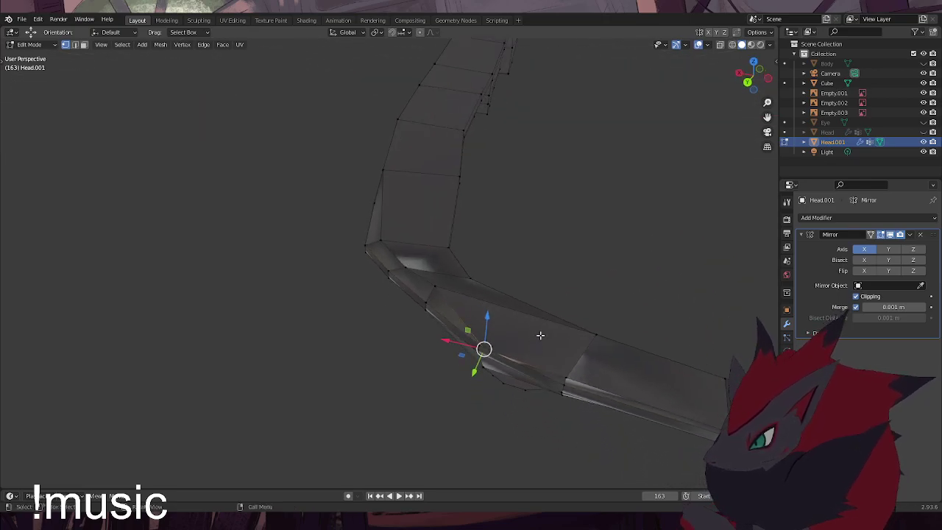
pyautogui.moveTo(537, 338); pyautogui.dragTo(527, 316, button='middle')
pyautogui.moveTo(451, 316); pyautogui.dragTo(450, 302)
pyautogui.moveTo(450, 302); pyautogui.dragTo(344, 322, button='middle')
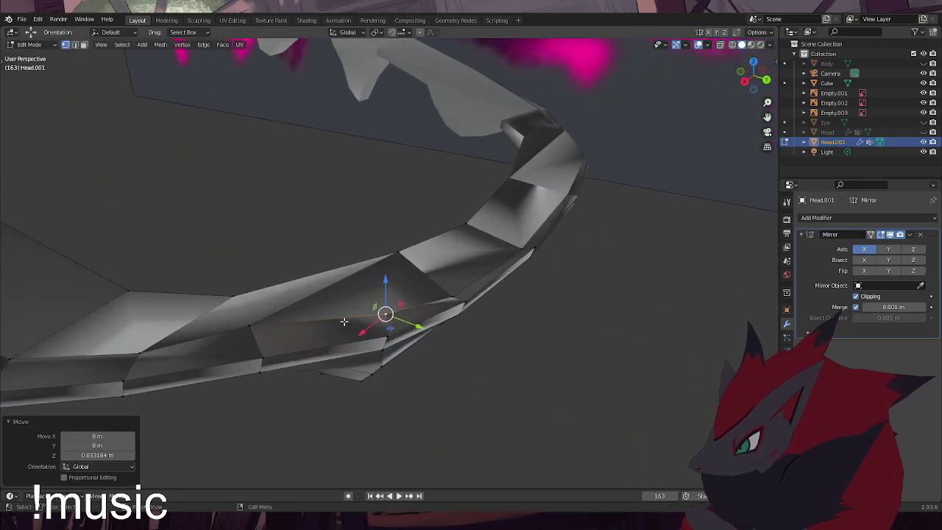
pyautogui.click(463, 293)
pyautogui.moveTo(469, 272); pyautogui.dragTo(470, 261)
pyautogui.hotkey('ctrl', 'z')
# Raise two more edge vertices of the front bend individually along Z, the one nearer the mirror centre by about 0.015 m
pyautogui.click(455, 292)
pyautogui.moveTo(454, 293); pyautogui.dragTo(452, 279)
pyautogui.click(522, 247)
pyautogui.moveTo(524, 232); pyautogui.dragTo(524, 224)
pyautogui.moveTo(376, 307); pyautogui.dragTo(281, 274, button='middle')
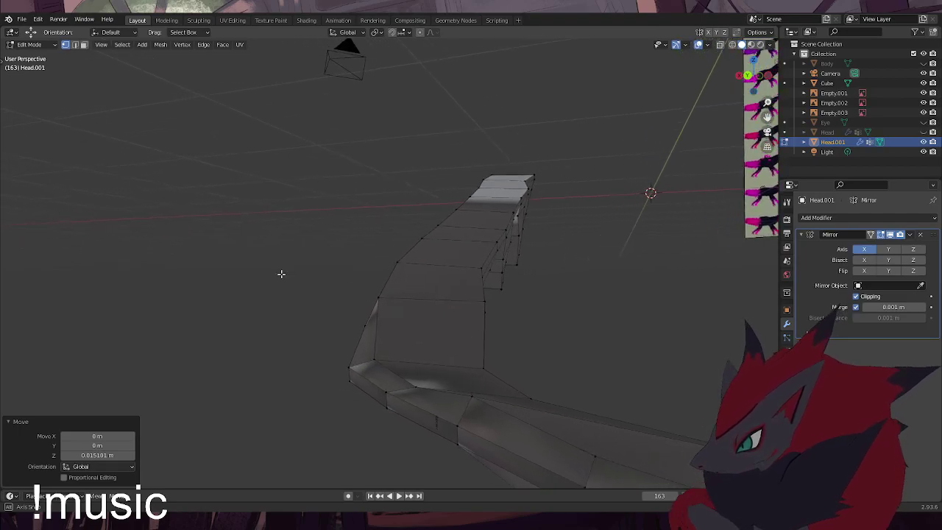
# Examine the narrow outer faces of the gum strip's front bend in face selection mode, with X-ray and wireframe shading, and return to solid shading
pyautogui.click(435, 424)
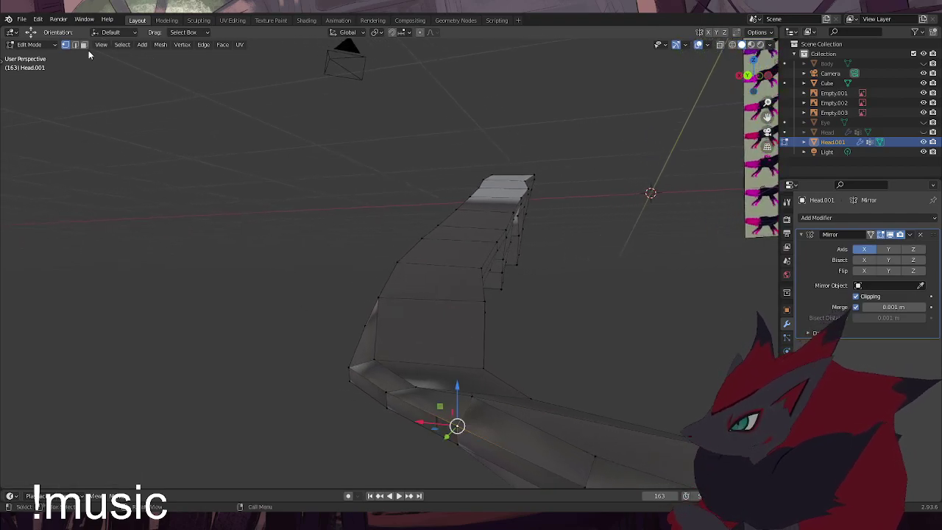
pyautogui.click(84, 44)
pyautogui.click(437, 426)
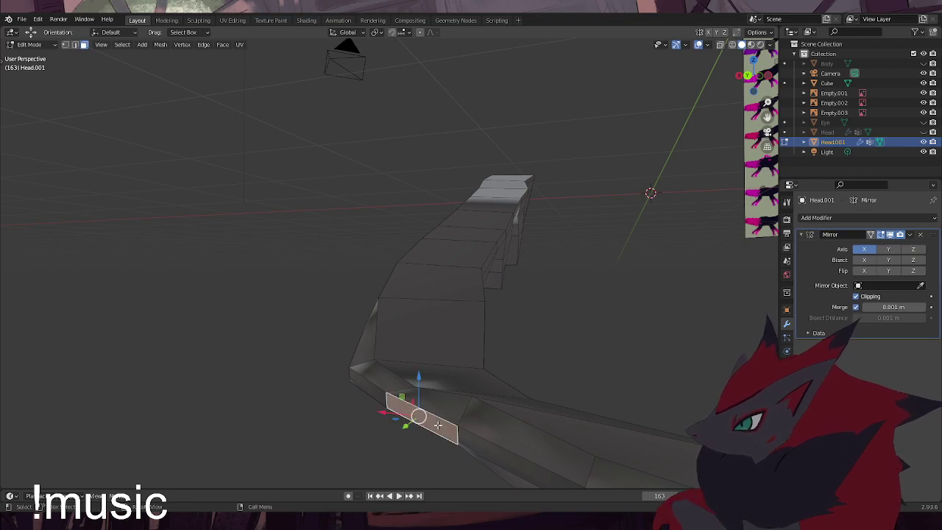
pyautogui.moveTo(444, 426); pyautogui.dragTo(449, 388, button='middle')
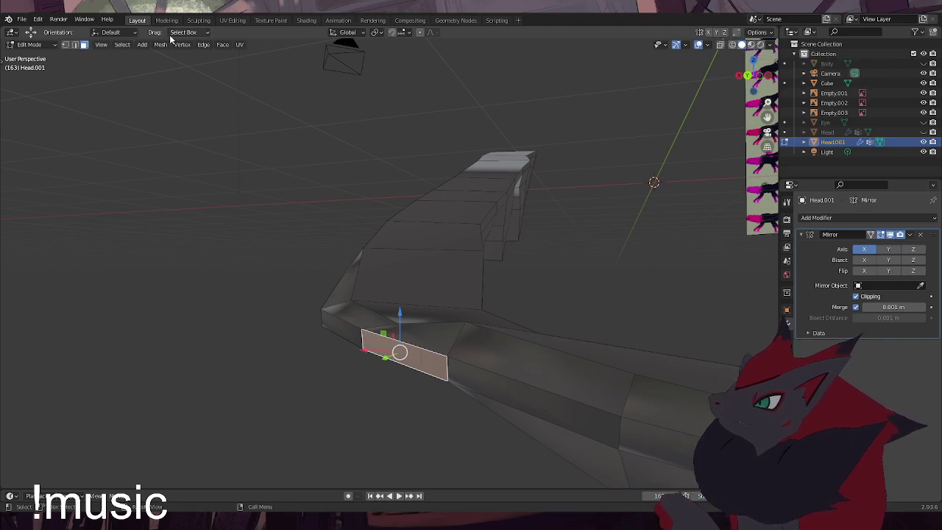
pyautogui.click(721, 44)
pyautogui.moveTo(438, 365); pyautogui.dragTo(498, 279, button='middle')
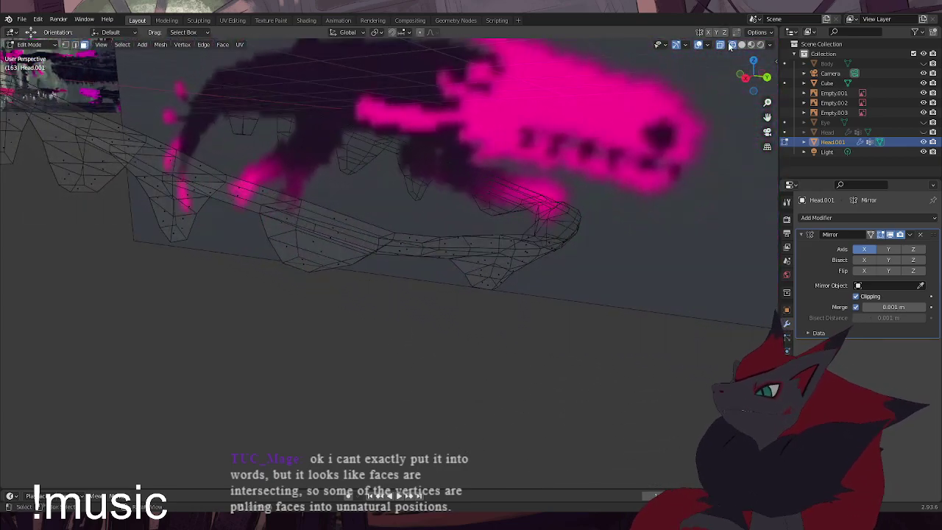
pyautogui.hotkey('alt', 'z')
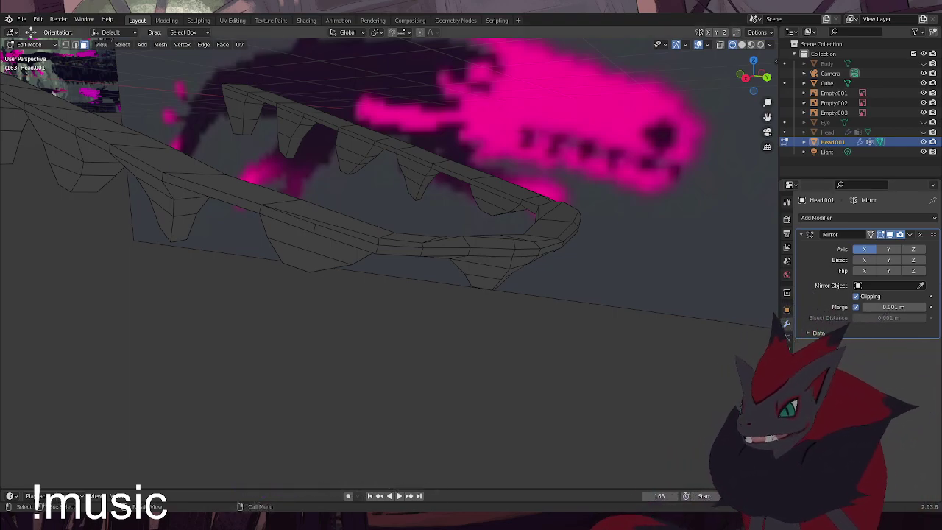
pyautogui.click(46, 45)
pyautogui.click(743, 46)
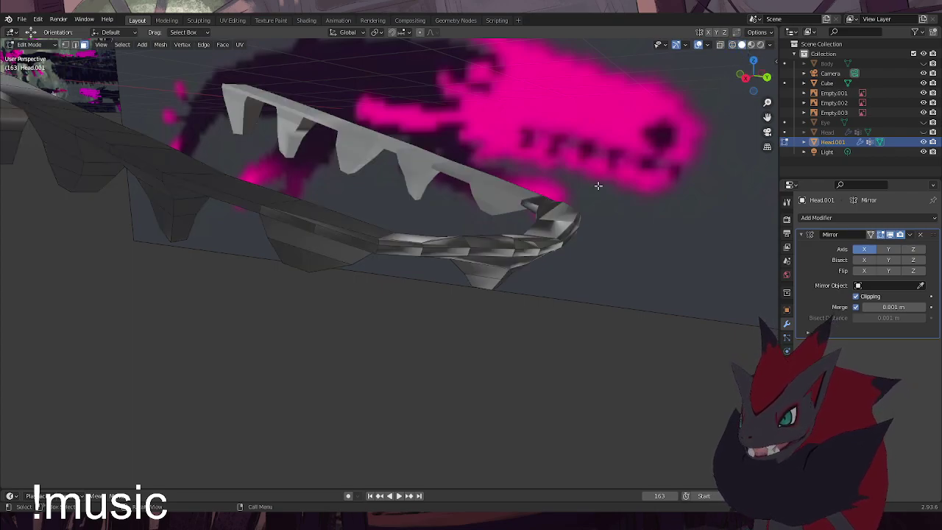
# Switch to vertex selection and lower a vertex on the front bend's upper edge about 0.005 m along Z
pyautogui.moveTo(625, 162); pyautogui.dragTo(519, 276, button='middle')
pyautogui.moveTo(569, 328); pyautogui.dragTo(521, 240, button='middle')
pyautogui.moveTo(501, 316); pyautogui.dragTo(569, 311, button='middle')
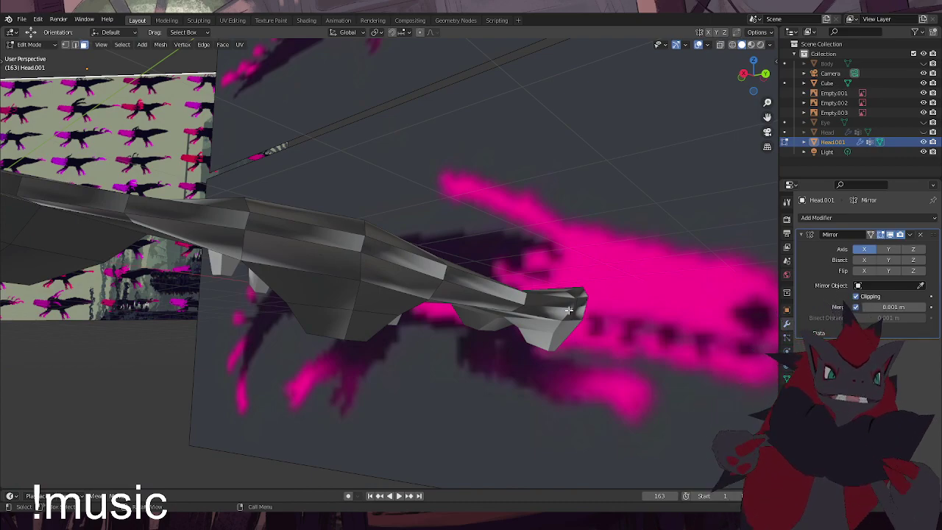
pyautogui.moveTo(569, 311); pyautogui.dragTo(460, 324, button='middle')
pyautogui.click(382, 285)
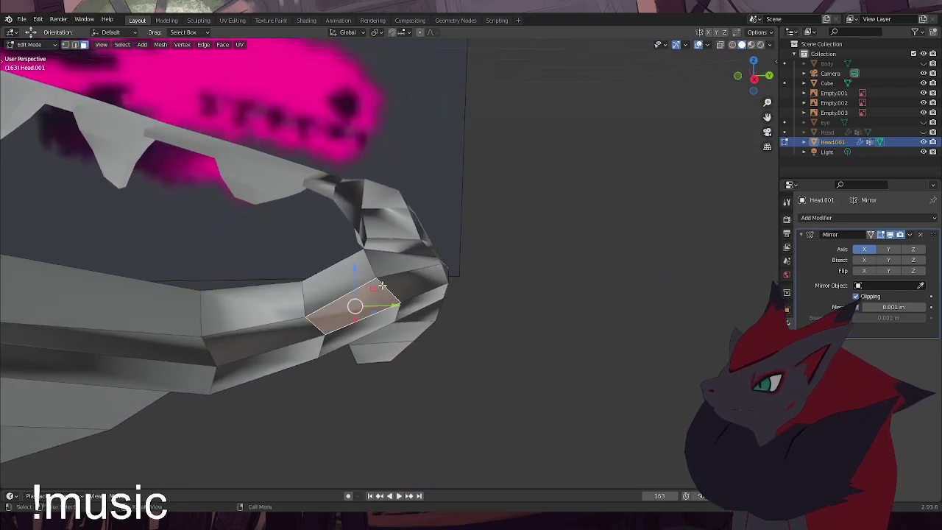
pyautogui.press('1')
pyautogui.click(597, 295)
pyautogui.moveTo(438, 270); pyautogui.dragTo(451, 311, button='middle')
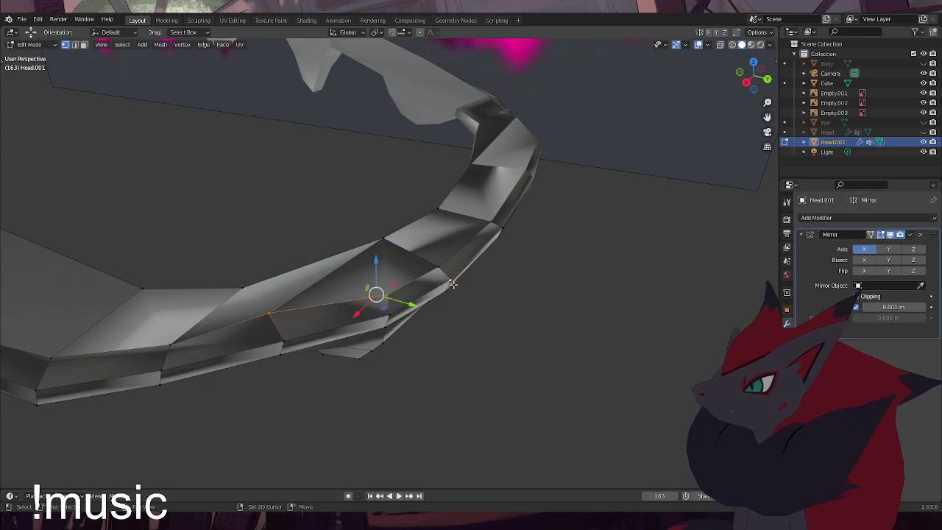
pyautogui.press('KP_3')
pyautogui.moveTo(413, 215); pyautogui.dragTo(412, 231)
# Select two upper-edge vertices of the front bend, unhide the Head object and compare the teeth with it from the back and right views
pyautogui.click(386, 251)
pyautogui.keyDown('shift'); pyautogui.click(435, 261); pyautogui.keyUp('shift')
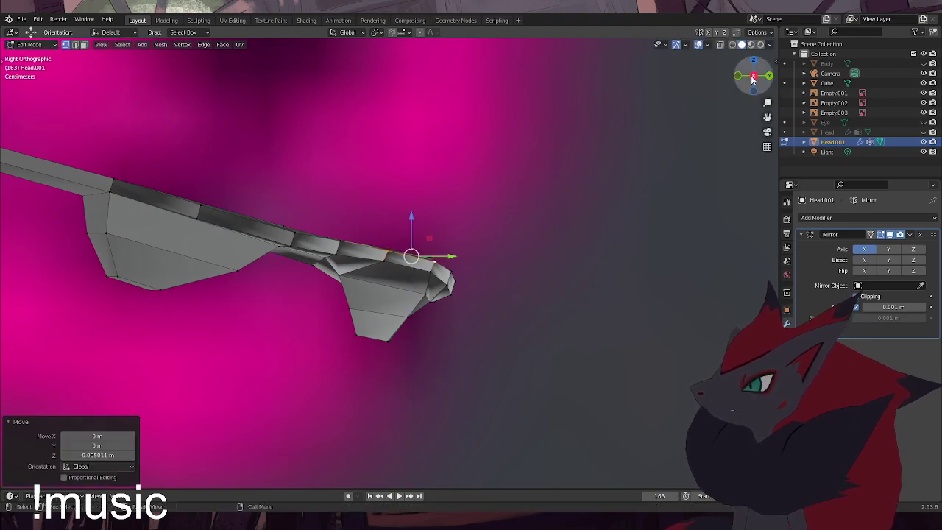
pyautogui.click(924, 132)
pyautogui.press('ctrl+KP_1')
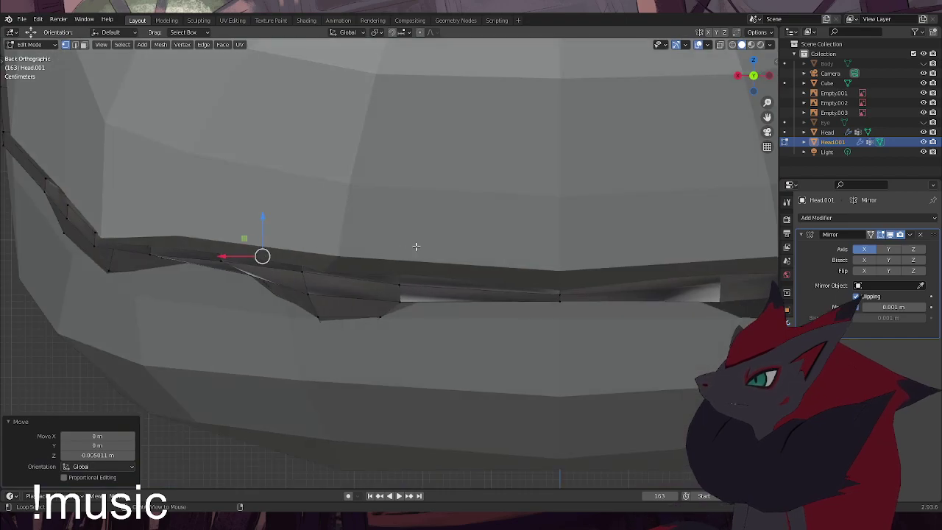
pyautogui.press('KP_3')
pyautogui.moveTo(474, 275)
pyautogui.mouseDown(button='middle')
pyautogui.moveTo(488, 271)
pyautogui.moveTo(471, 270)
pyautogui.moveTo(479, 275)
pyautogui.mouseUp(button='middle')
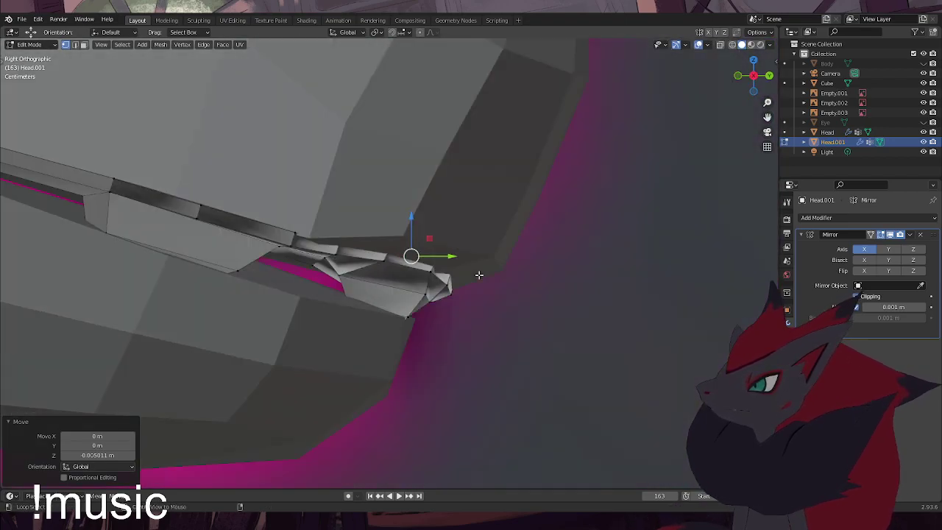
# Shift the front tooth's vertex at the lower jaw edge slightly backward along Y
pyautogui.click(440, 277)
pyautogui.moveTo(382, 231); pyautogui.dragTo(406, 239)
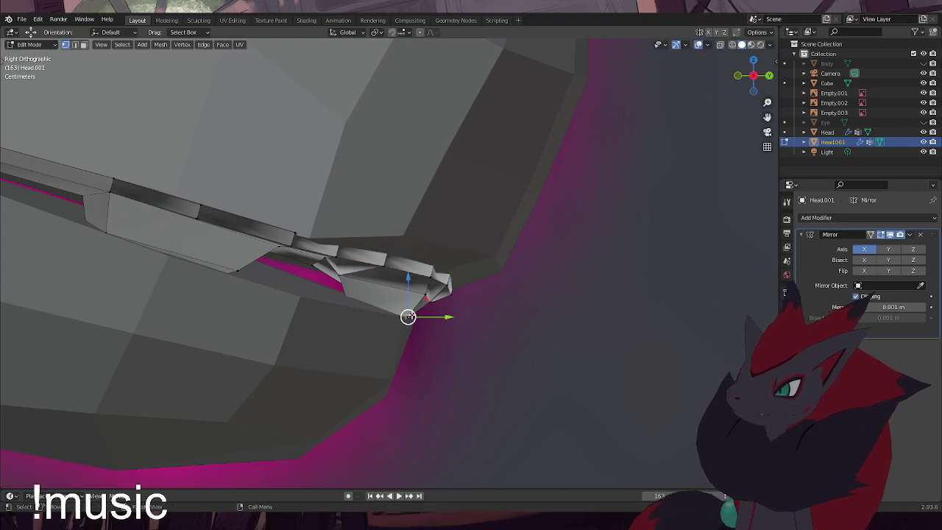
pyautogui.moveTo(440, 317); pyautogui.dragTo(433, 316)
pyautogui.moveTo(433, 316); pyautogui.dragTo(440, 356, button='middle')
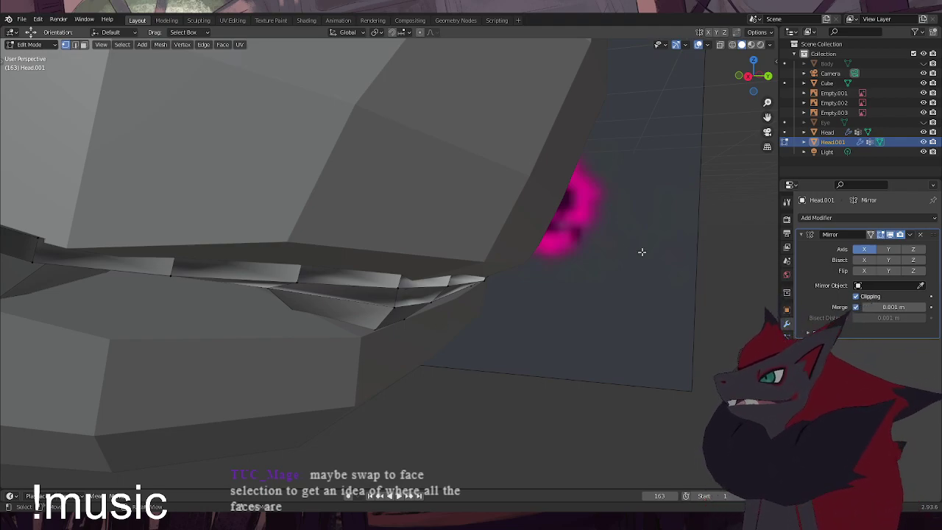
# Switch to face selection and delete the small outer face of the front bend above the front tooth
pyautogui.press('3')
pyautogui.click(421, 313)
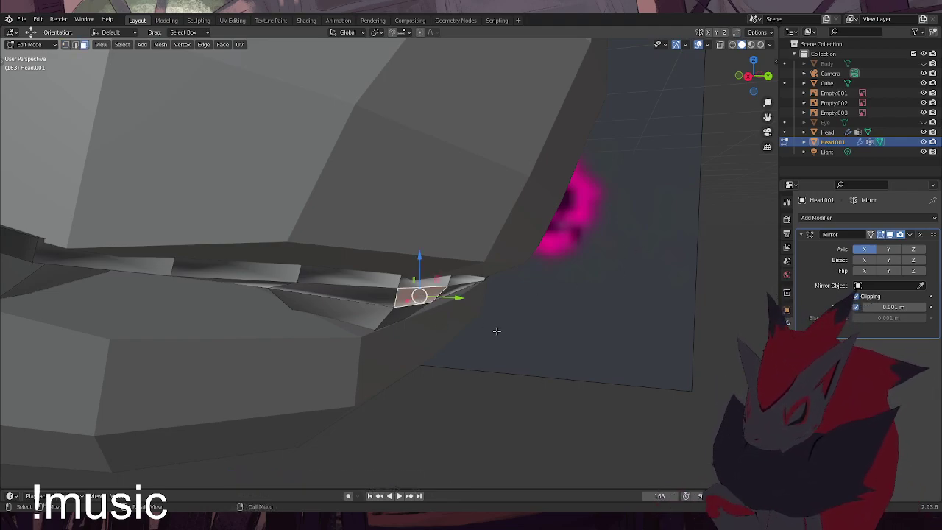
pyautogui.press('x')
pyautogui.click(489, 344)
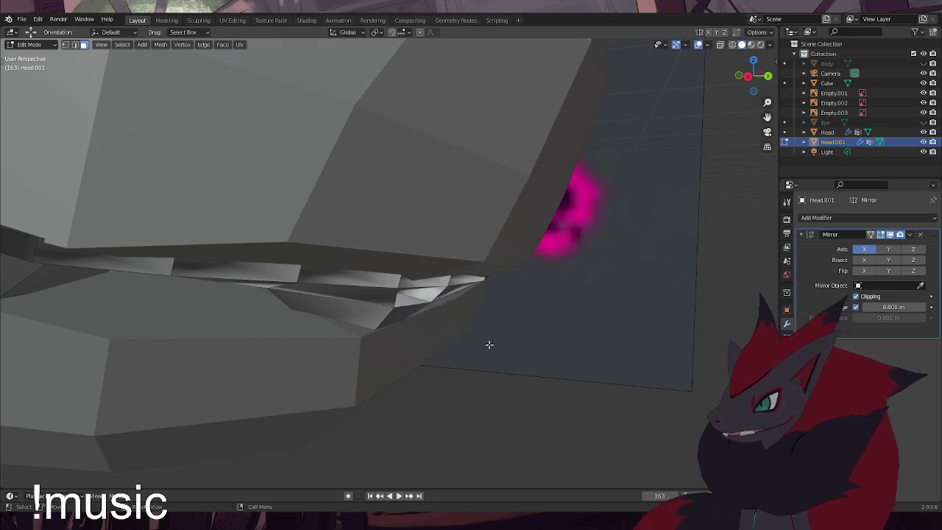
# Select a face on the top of the front bend and hide the Head object again
pyautogui.moveTo(468, 343); pyautogui.dragTo(354, 309, button='middle')
pyautogui.click(331, 272)
pyautogui.scroll(-5, 447, 174)
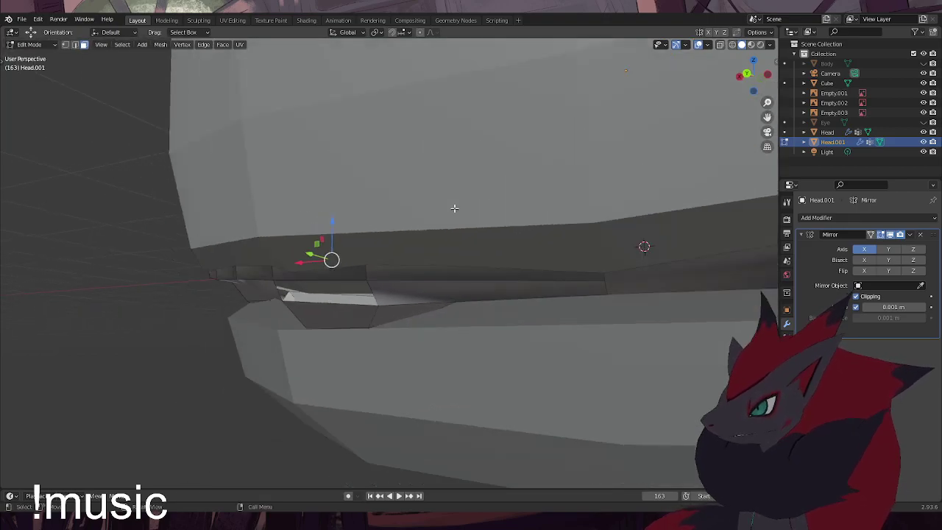
pyautogui.click(923, 133)
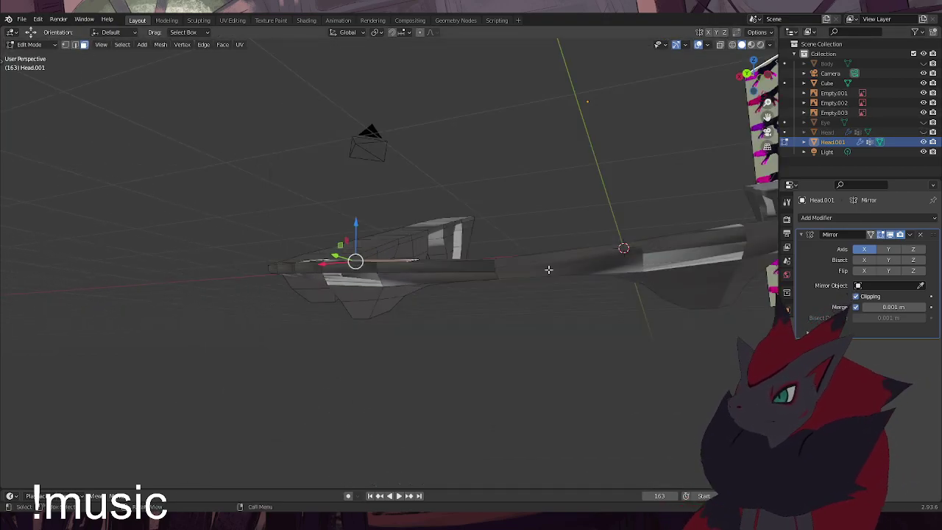
# Move a single outer-edge vertex of the front bend about 0.018 m backward along Y and 0.002 m along X
pyautogui.scroll(2, 402, 302)
pyautogui.moveTo(343, 283); pyautogui.dragTo(437, 382, button='middle')
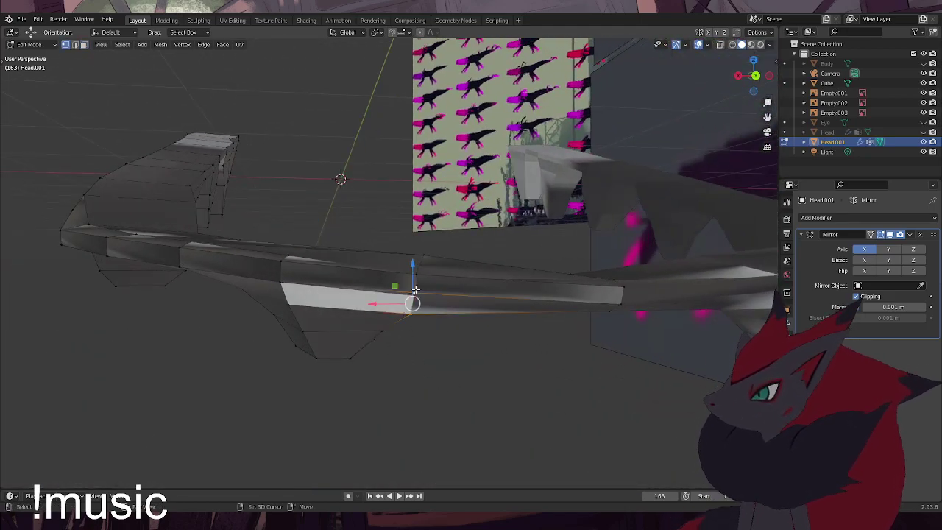
pyautogui.moveTo(437, 367); pyautogui.dragTo(401, 327, button='middle')
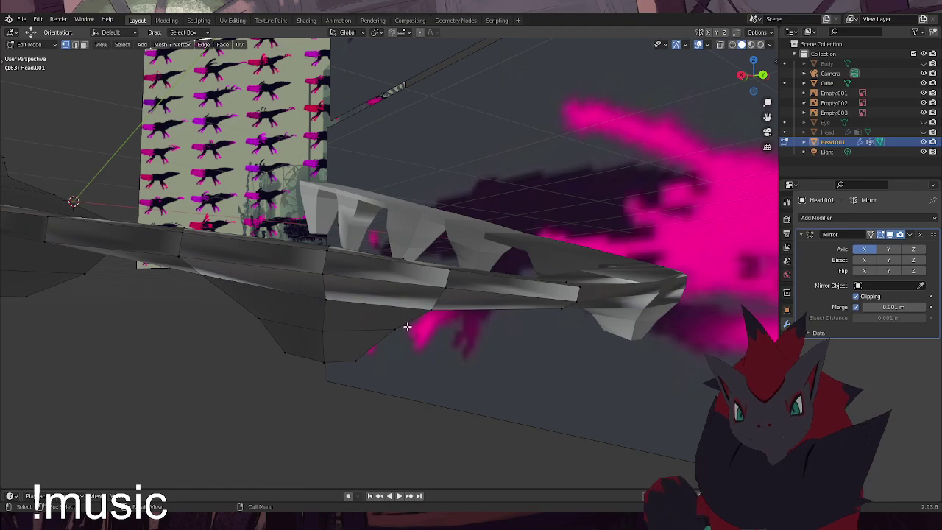
pyautogui.moveTo(406, 318); pyautogui.dragTo(469, 370, button='middle')
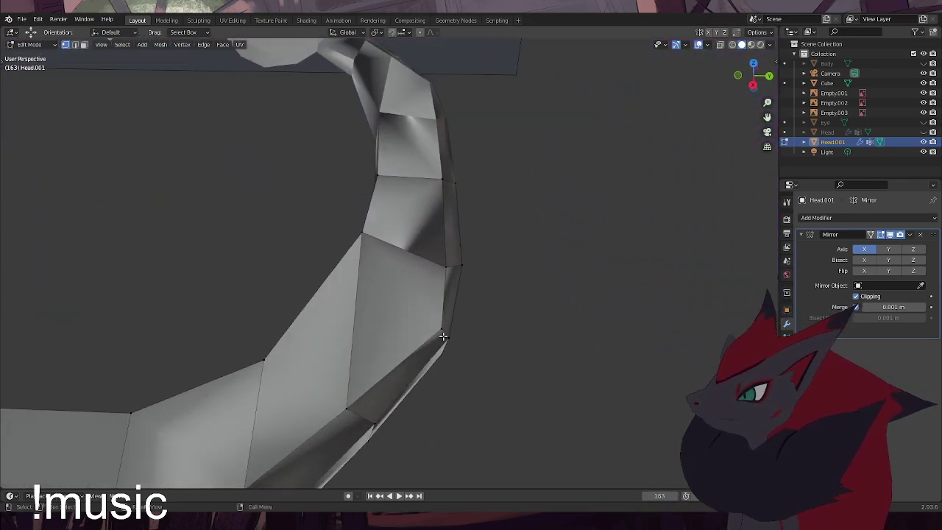
pyautogui.moveTo(460, 342); pyautogui.dragTo(443, 345)
pyautogui.moveTo(442, 344); pyautogui.dragTo(324, 302, button='middle')
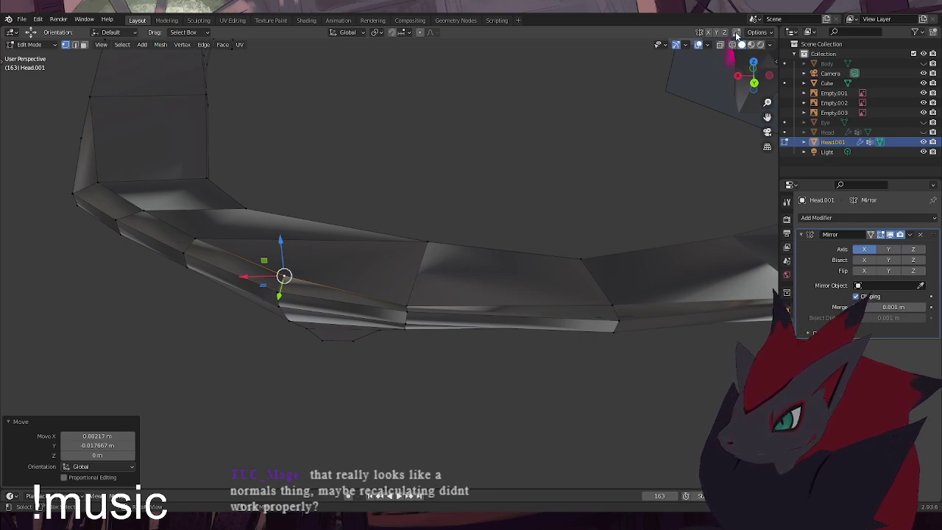
# Display the face normals of the teeth mesh in the viewport overlays
pyautogui.click(707, 45)
pyautogui.click(667, 399)
pyautogui.moveTo(536, 402); pyautogui.dragTo(500, 346, button='middle')
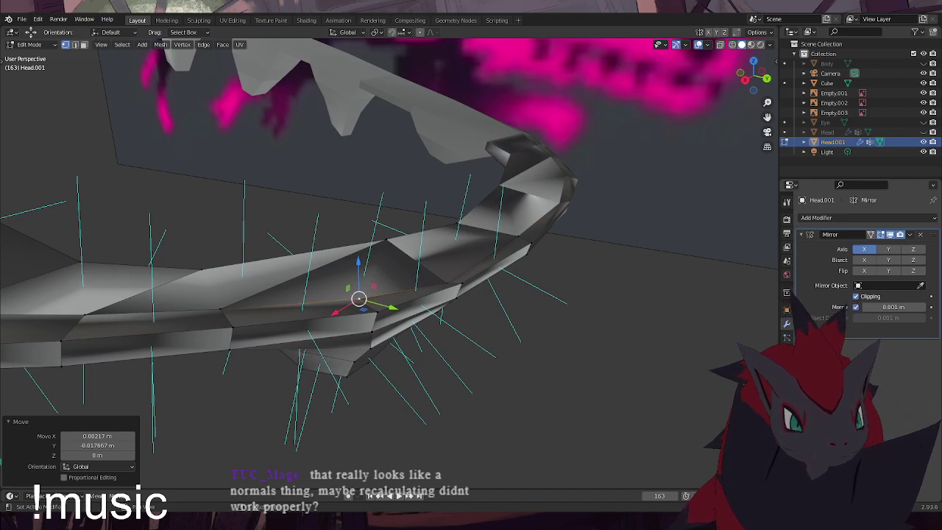
# Try to flip the normals with only the single front-bend vertex selected
pyautogui.click(161, 45)
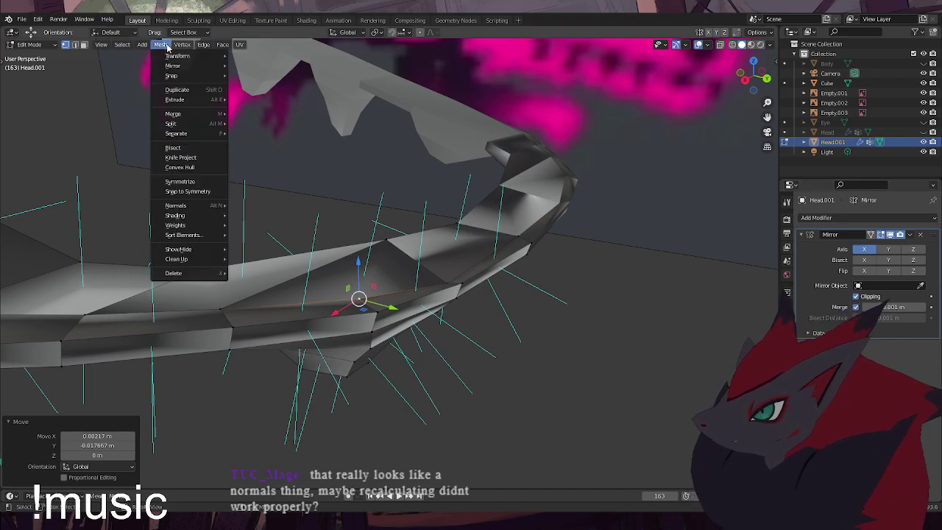
pyautogui.moveTo(184, 208)
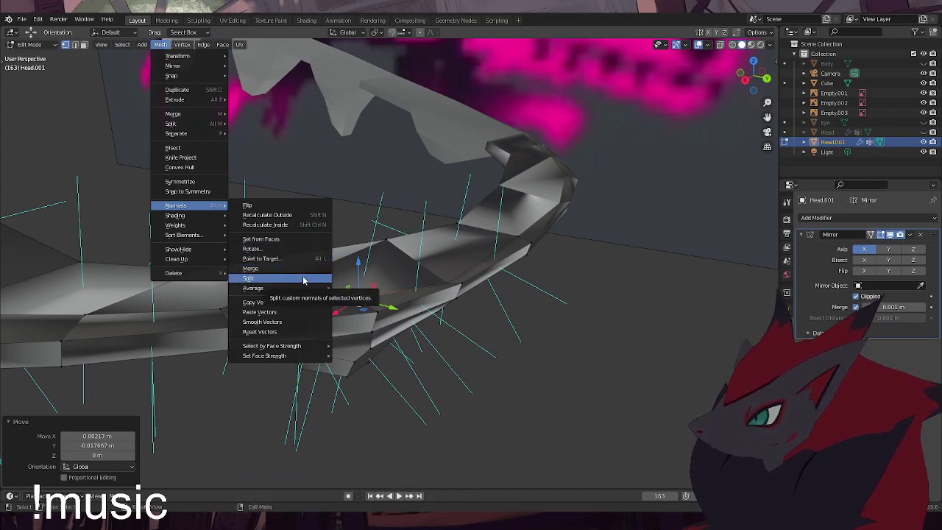
pyautogui.click(278, 206)
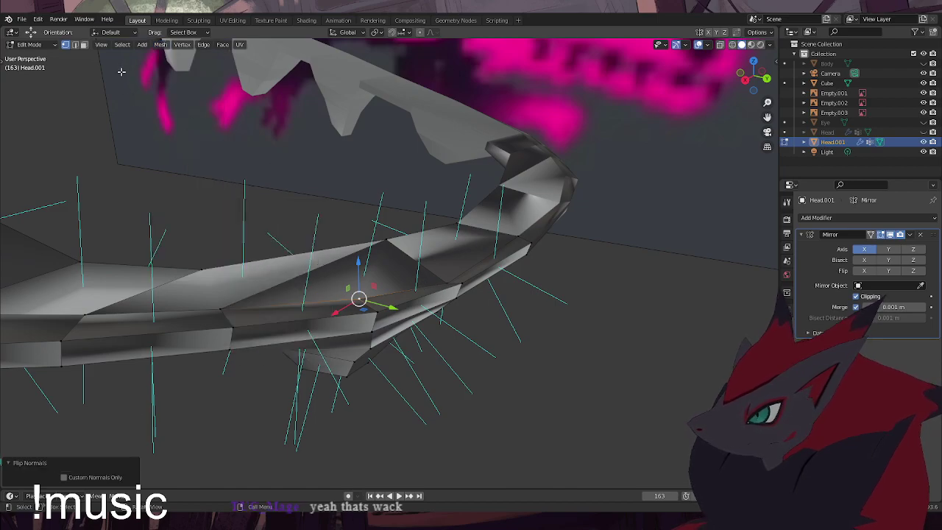
pyautogui.click(155, 46)
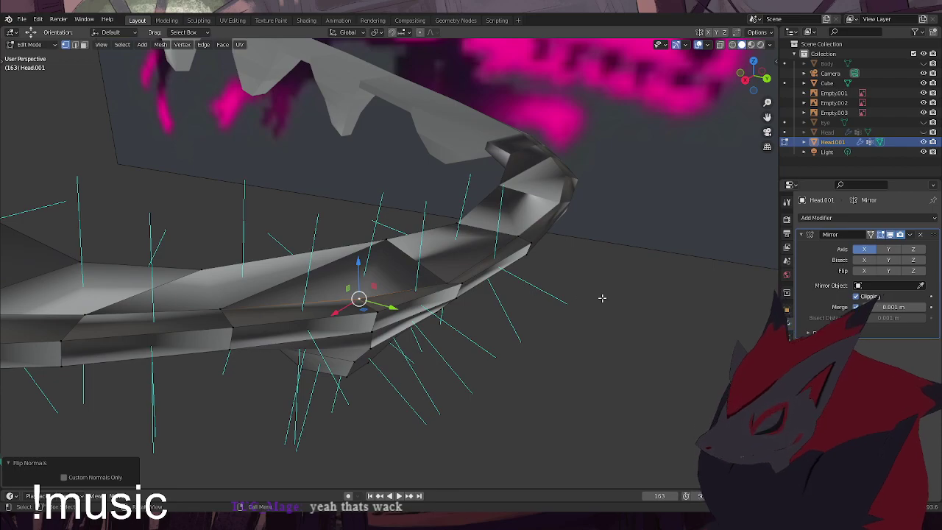
# Select the whole teeth mesh, flip its normals, inspect their direction and flip them back
pyautogui.press('a')
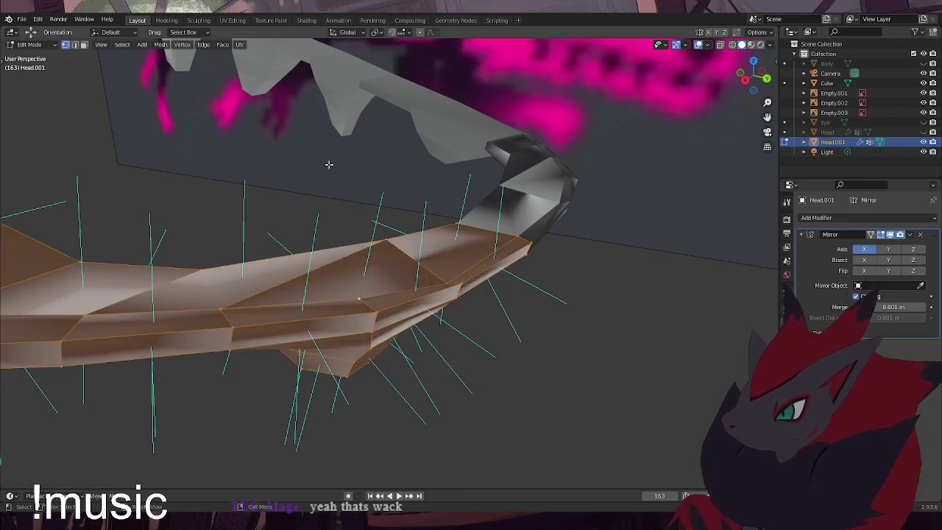
pyautogui.click(160, 45)
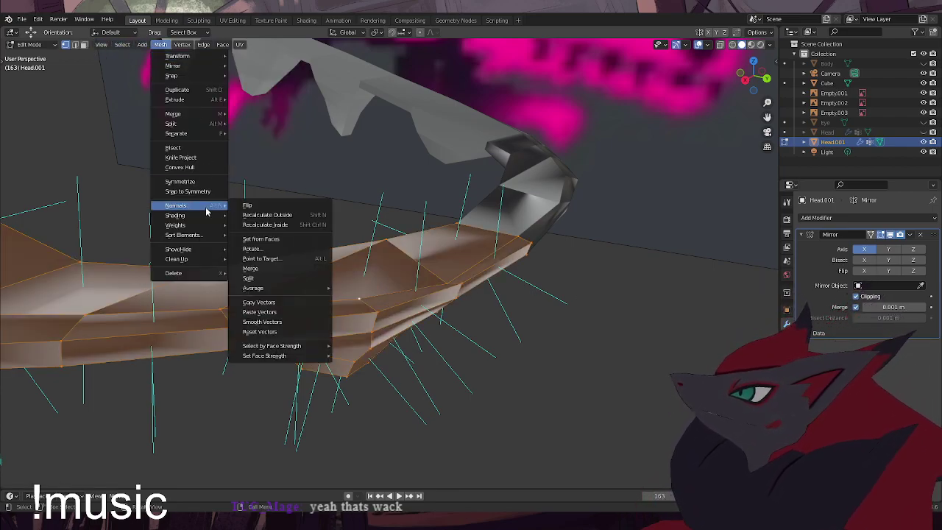
pyautogui.click(251, 207)
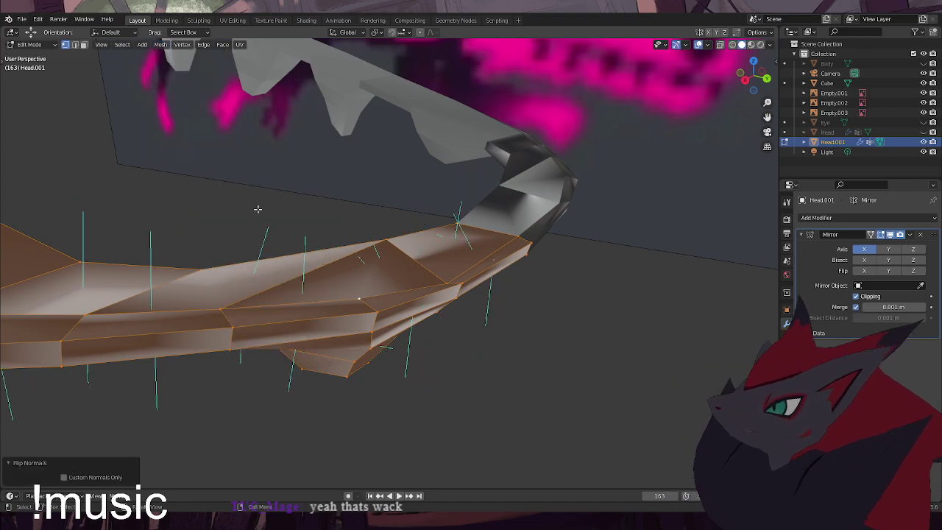
pyautogui.moveTo(258, 209); pyautogui.dragTo(290, 199, button='middle')
pyautogui.moveTo(372, 266); pyautogui.dragTo(452, 275, button='middle')
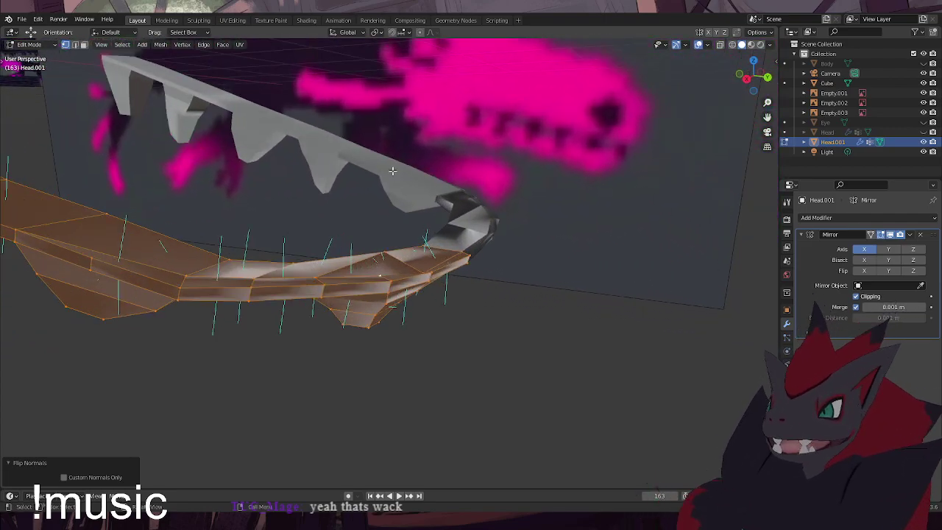
pyautogui.click(158, 45)
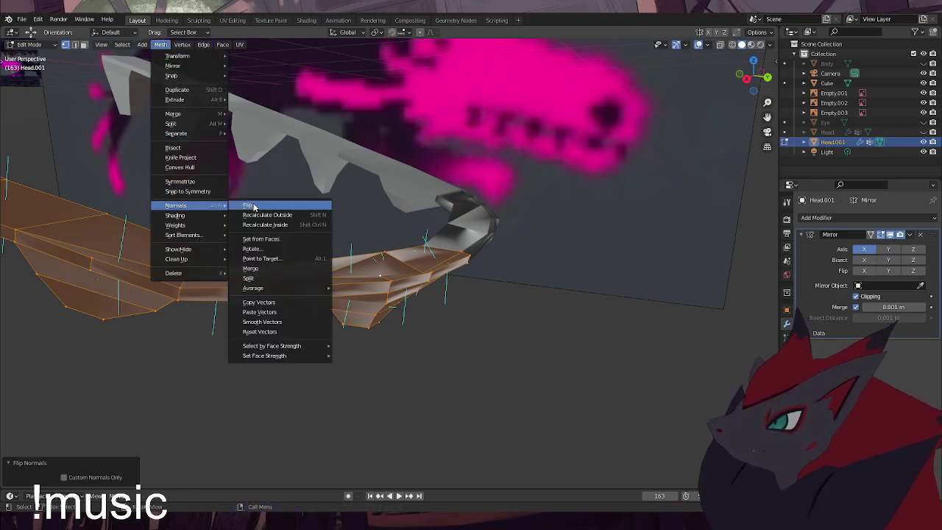
pyautogui.click(253, 203)
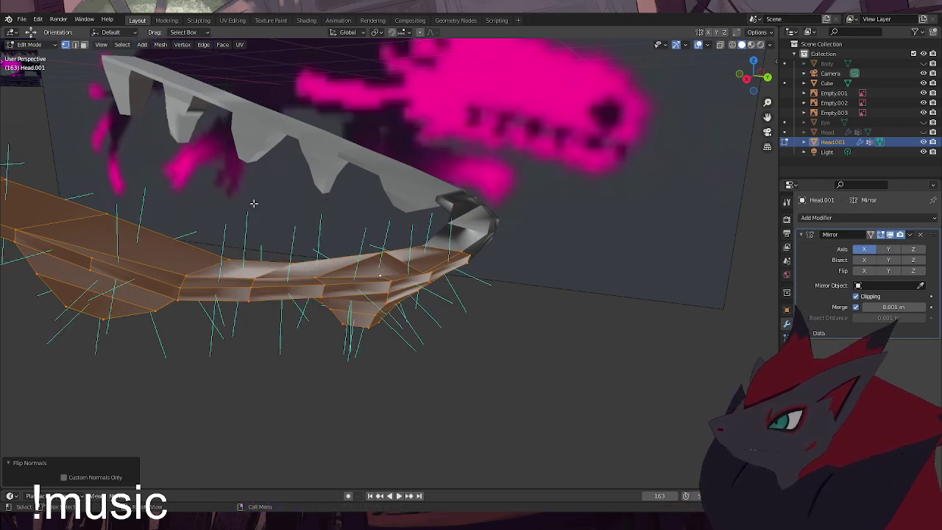
# Recalculate the selected teeth mesh's normals to the outside, deselect it and hide the face normals overlay
pyautogui.click(145, 45)
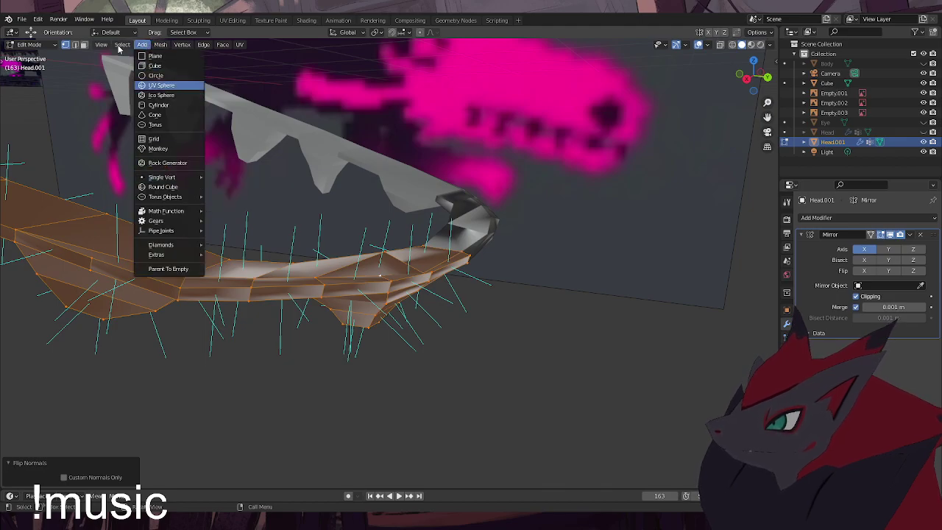
pyautogui.click(161, 45)
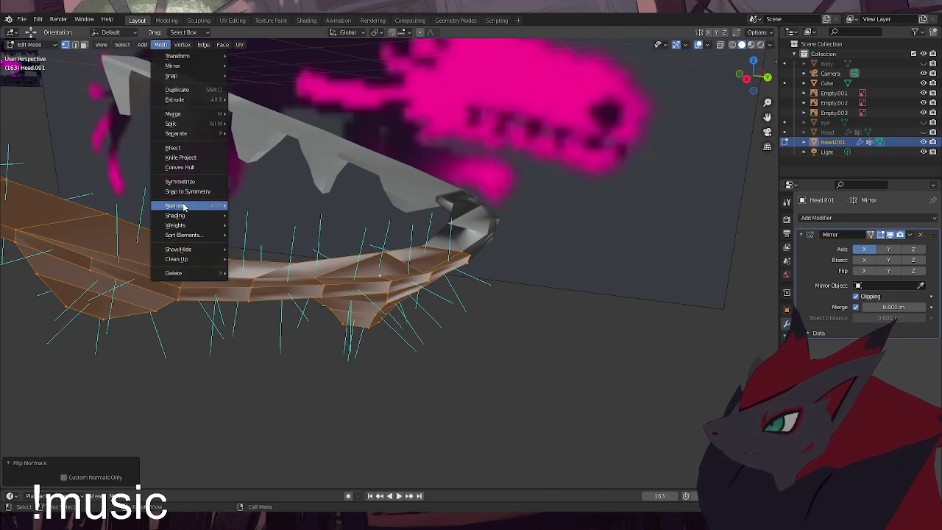
pyautogui.moveTo(200, 209)
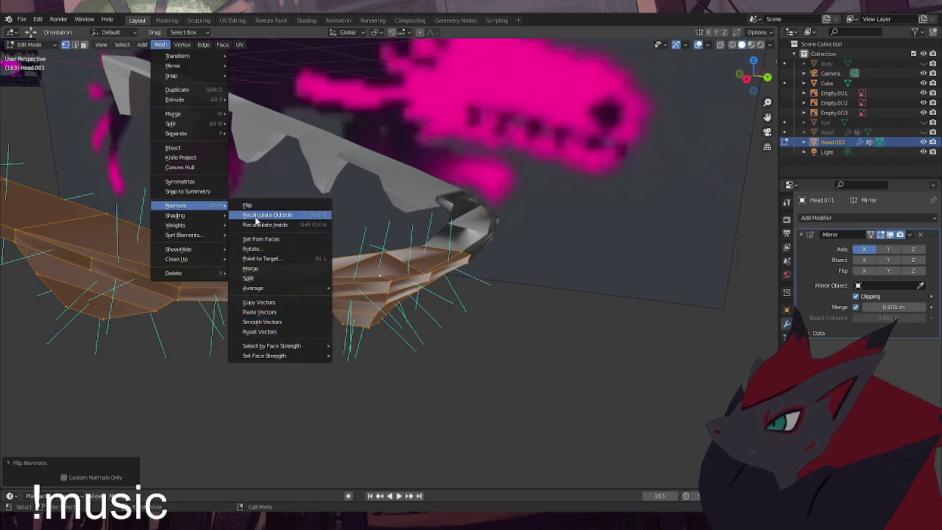
pyautogui.click(255, 219)
pyautogui.click(540, 329)
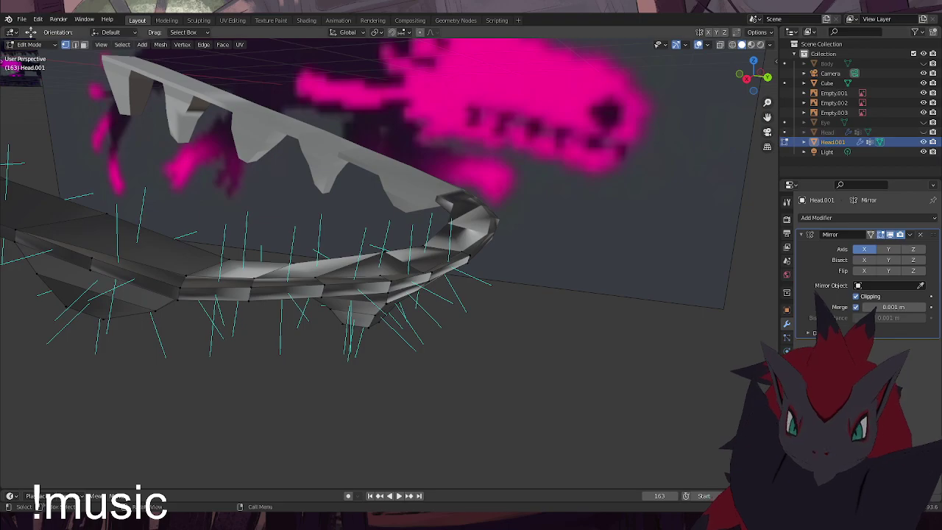
pyautogui.click(709, 45)
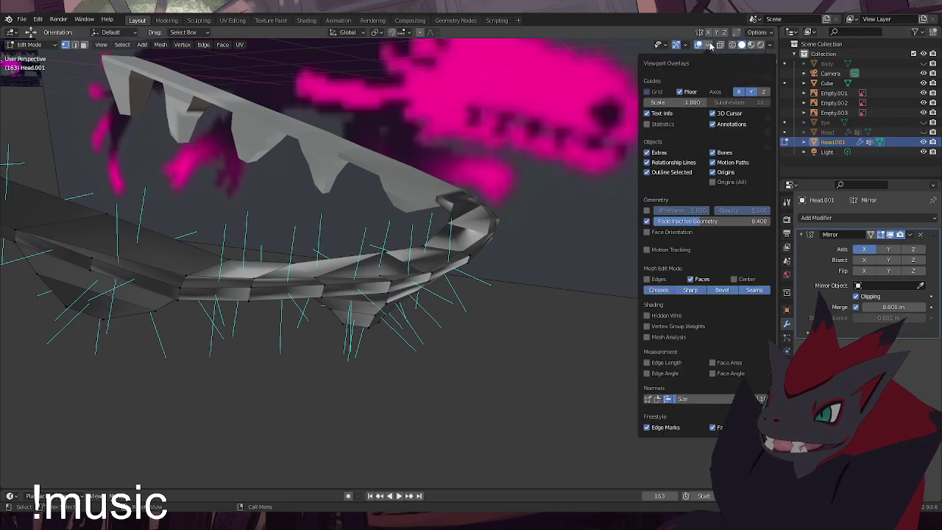
pyautogui.click(671, 399)
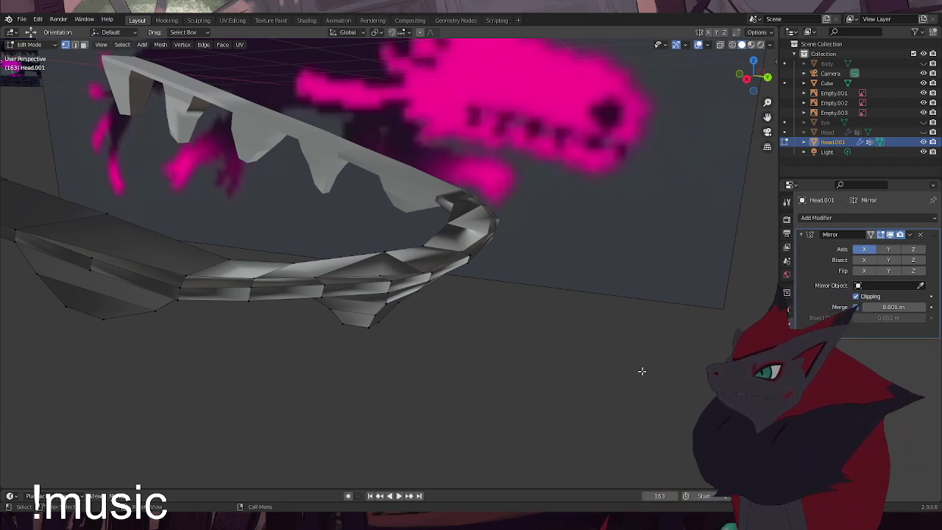
# Reposition a gum-strip vertex near the front bend, lowering it about 0.021 m along Z
pyautogui.moveTo(397, 320)
pyautogui.mouseDown(button='middle')
pyautogui.moveTo(406, 326)
pyautogui.moveTo(410, 387)
pyautogui.moveTo(377, 299)
pyautogui.moveTo(398, 330)
pyautogui.mouseUp(button='middle')
pyautogui.click(430, 274)
pyautogui.moveTo(430, 273); pyautogui.dragTo(395, 261, button='middle')
pyautogui.press('g')
pyautogui.click(431, 251)
pyautogui.click(358, 252)
pyautogui.moveTo(362, 229); pyautogui.dragTo(362, 236)
pyautogui.click(363, 242)
# Unhide the Head object and raise the selected gum-strip vertex about 0.010 m along Z
pyautogui.press('KP_3')
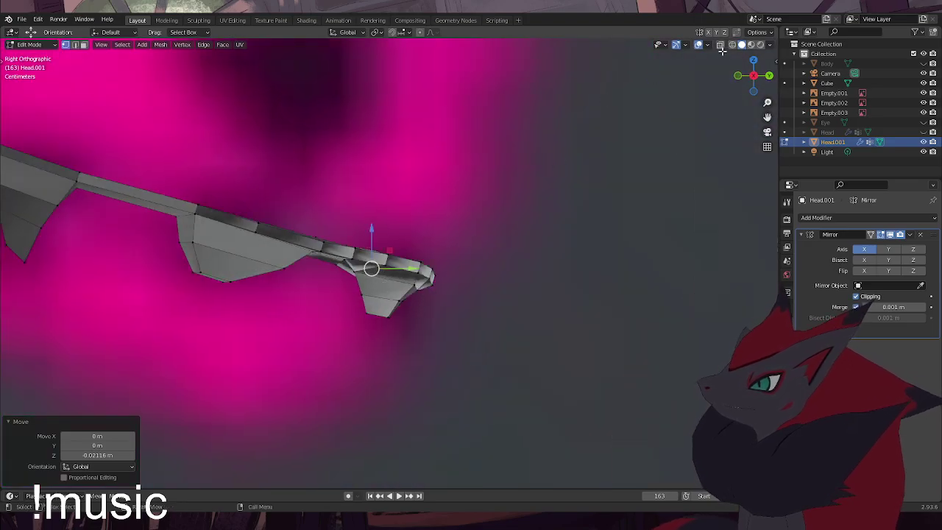
pyautogui.click(720, 45)
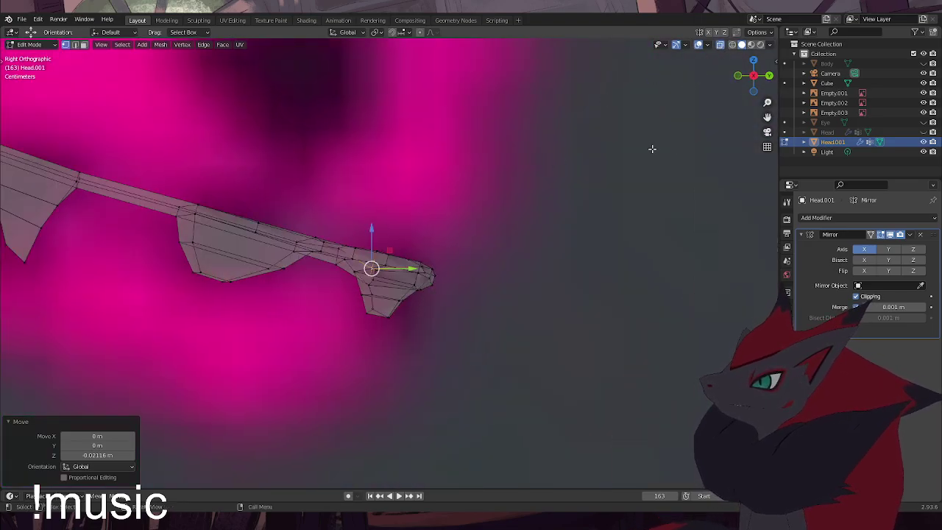
pyautogui.click(720, 46)
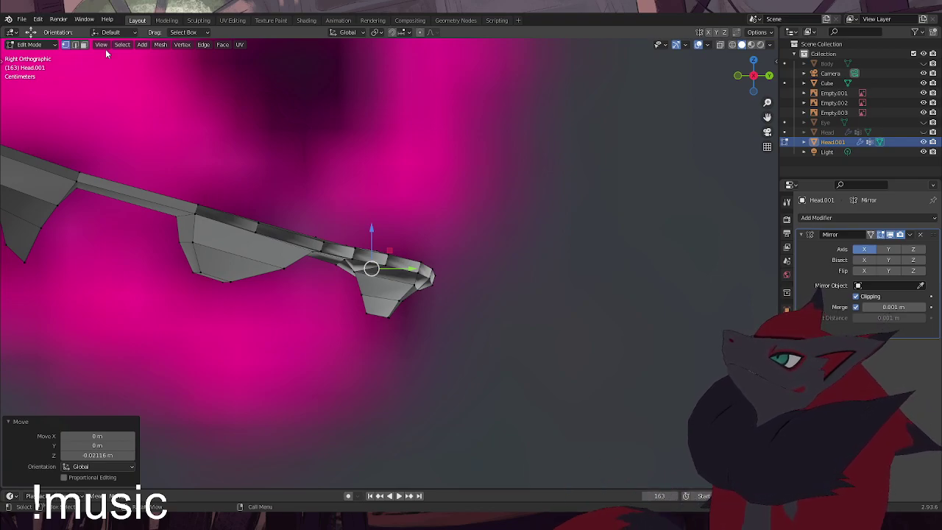
pyautogui.click(924, 132)
pyautogui.moveTo(480, 267); pyautogui.dragTo(366, 219, button='middle')
pyautogui.press('g')
pyautogui.press('z')
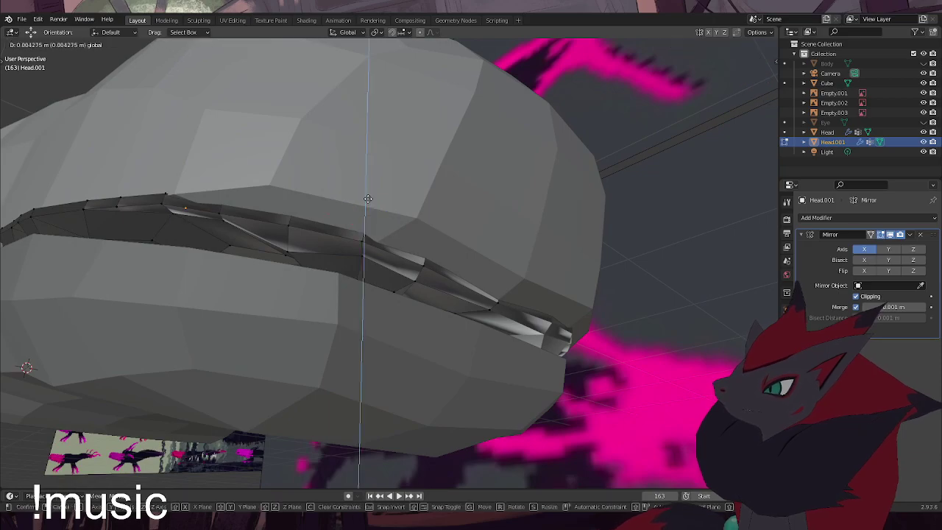
pyautogui.click(368, 196)
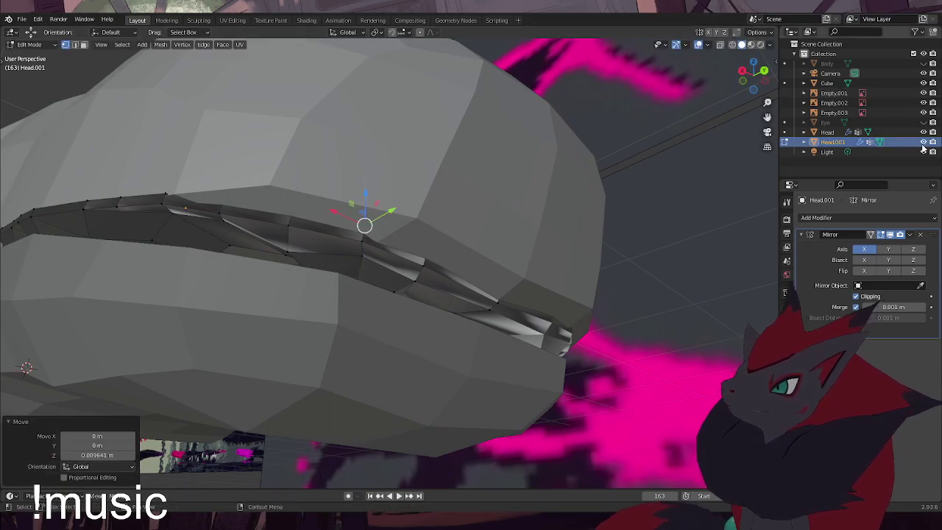
# Examine how the gum strip sits against the head's mouth edge, with and without X-ray
pyautogui.moveTo(518, 215); pyautogui.dragTo(534, 229, button='middle')
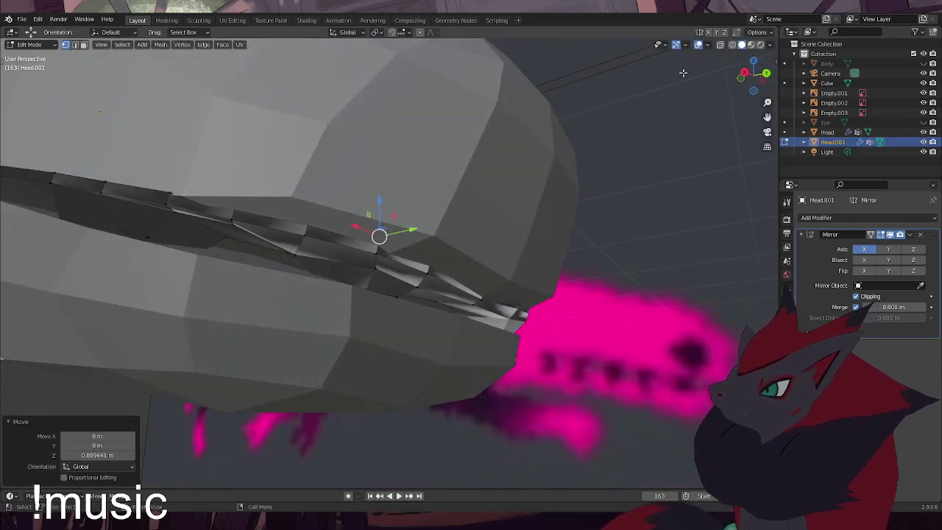
pyautogui.click(724, 52)
pyautogui.click(720, 45)
pyautogui.moveTo(530, 110); pyautogui.dragTo(500, 199, button='middle')
pyautogui.click(365, 253)
pyautogui.click(720, 46)
pyautogui.moveTo(340, 212); pyautogui.dragTo(423, 240, button='middle')
pyautogui.scroll(4, 423, 240)
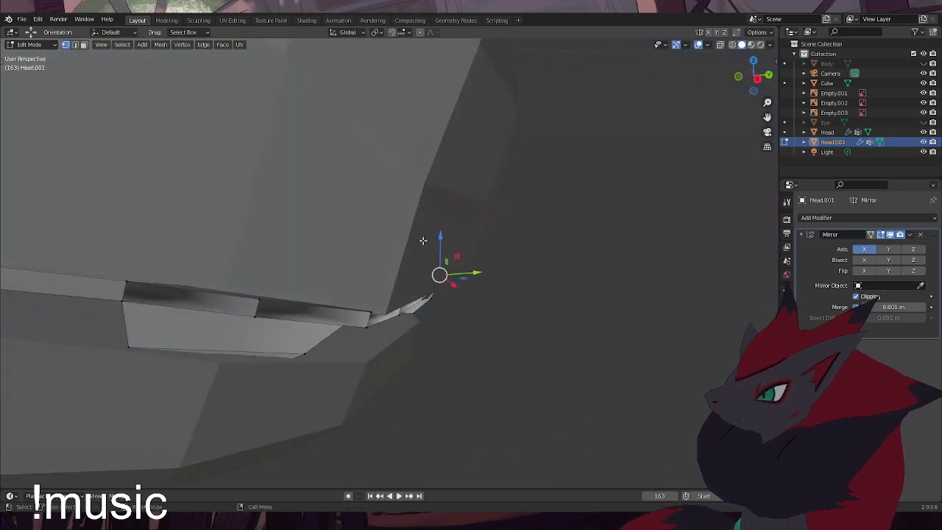
pyautogui.moveTo(398, 315); pyautogui.dragTo(560, 357, button='middle')
# Move the side gum-strip edge vertices slightly along negative X and lower them about 0.005 m along Z
pyautogui.moveTo(240, 263); pyautogui.dragTo(341, 288, button='middle')
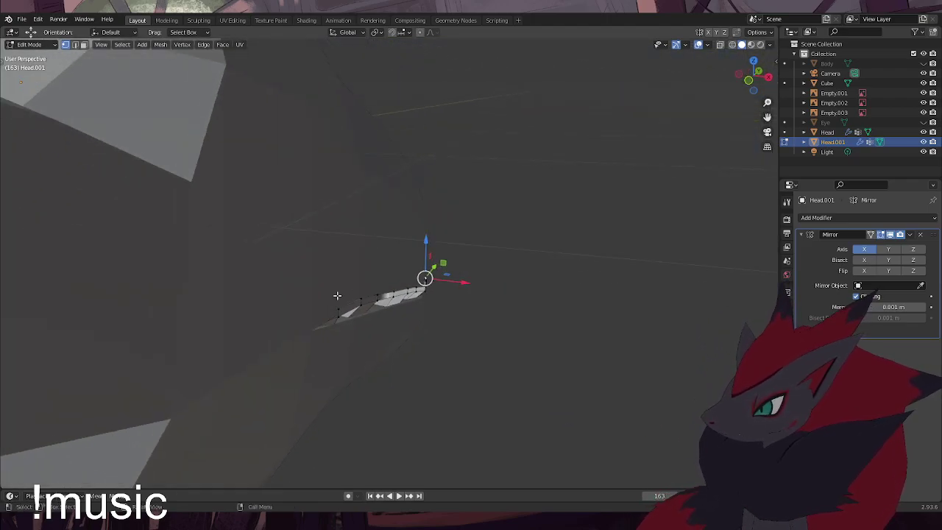
pyautogui.press('g')
pyautogui.press('x')
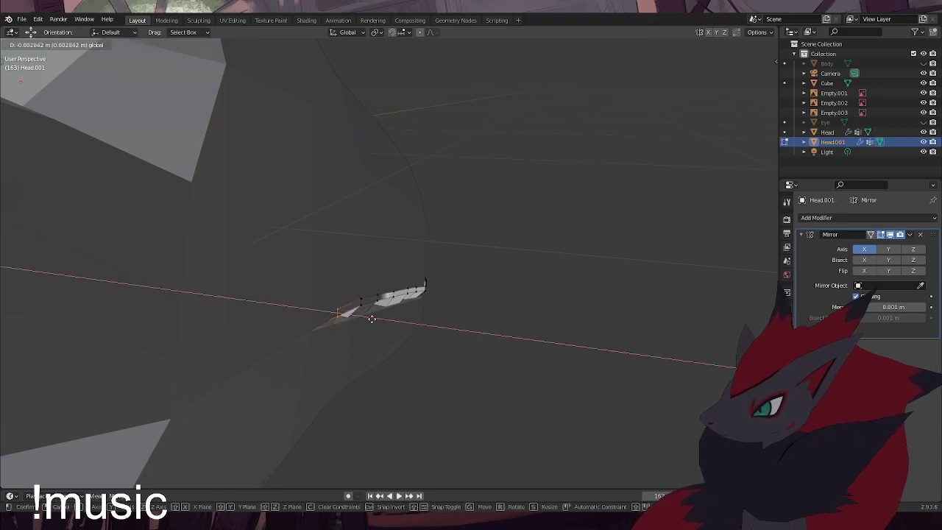
pyautogui.click(372, 319)
pyautogui.moveTo(371, 316); pyautogui.dragTo(319, 276, button='middle')
pyautogui.moveTo(151, 235); pyautogui.dragTo(151, 240)
pyautogui.moveTo(163, 246); pyautogui.dragTo(248, 301, button='middle')
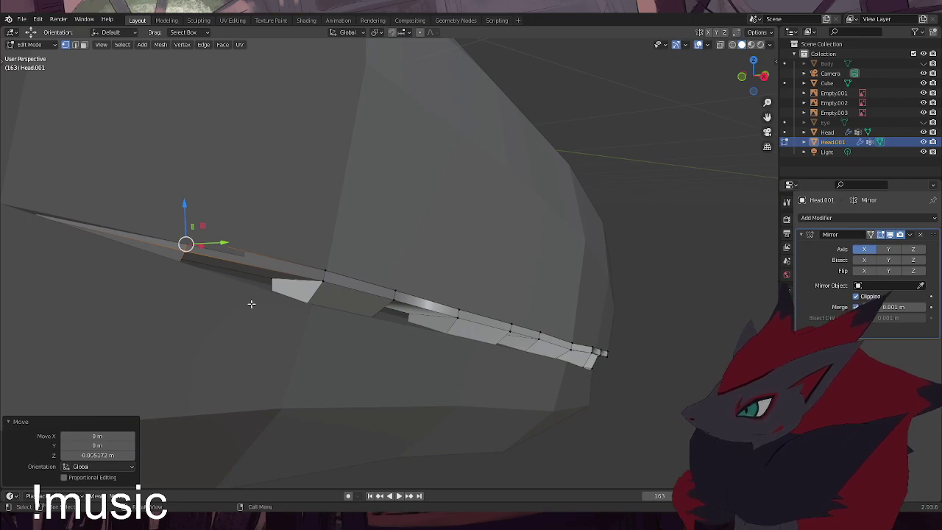
# Shift the next gum-strip edge vertices forward of it about 0.006 m along negative X and lower them about 0.001 m, then readjust X
pyautogui.keyDown('shift'); pyautogui.rightClick(324, 271); pyautogui.keyUp('shift')
pyautogui.moveTo(325, 270); pyautogui.dragTo(383, 289, button='middle')
pyautogui.press('g')
pyautogui.press('x')
pyautogui.moveTo(399, 298); pyautogui.dragTo(398, 298)
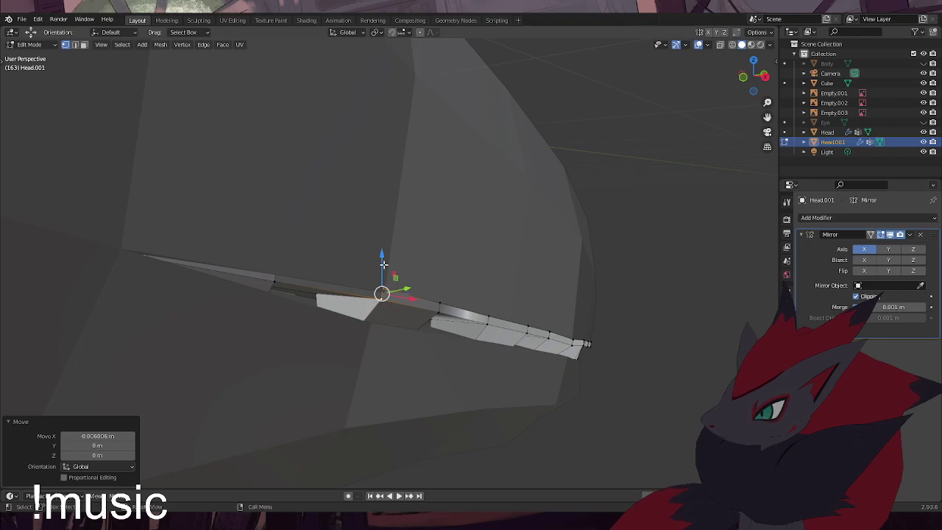
pyautogui.moveTo(383, 264); pyautogui.dragTo(382, 267)
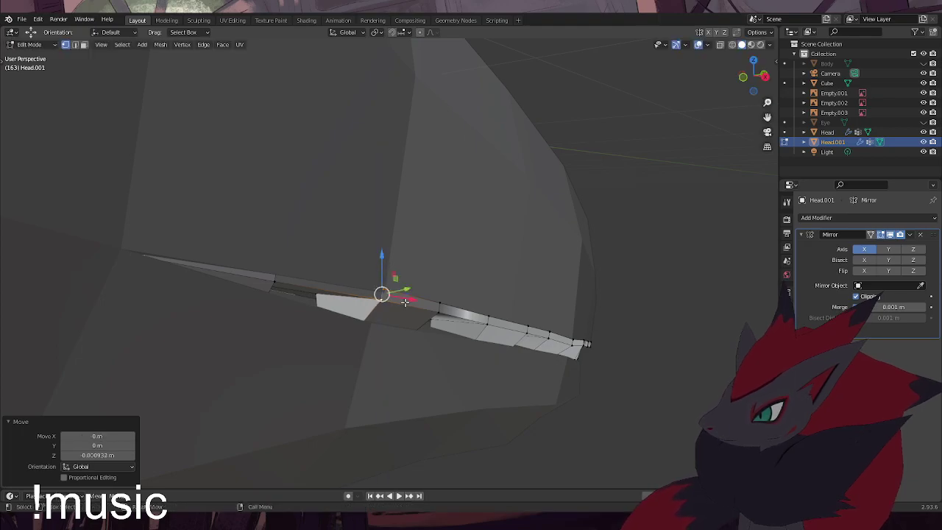
pyautogui.press('g')
pyautogui.press('x')
pyautogui.moveTo(400, 303); pyautogui.dragTo(401, 302)
pyautogui.click(667, 358)
# Move the next two vertex pairs along the gum strip about 0.013 m and 0.005 m along negative X
pyautogui.click(440, 301)
pyautogui.keyDown('shift'); pyautogui.click(439, 313); pyautogui.keyUp('shift')
pyautogui.press('g')
pyautogui.press('x')
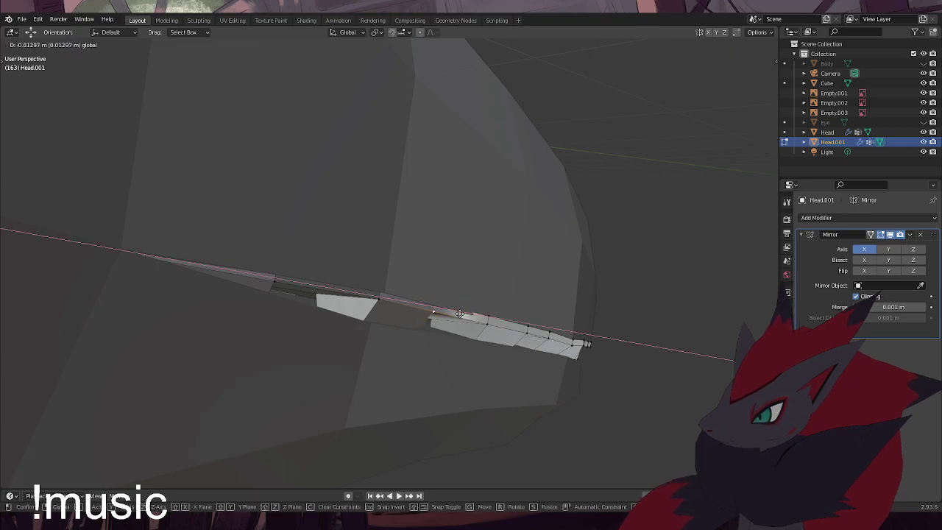
pyautogui.click(459, 314)
pyautogui.click(487, 320)
pyautogui.press('g')
pyautogui.press('x')
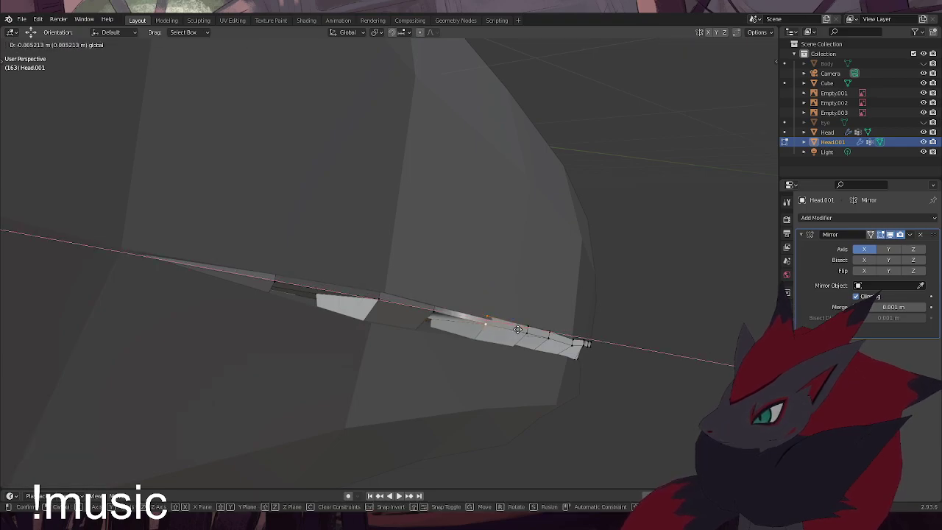
pyautogui.click(517, 329)
# Move the following gum-strip vertex pair toward the front about 0.016 m along negative X
pyautogui.hotkey('alt', 'a')
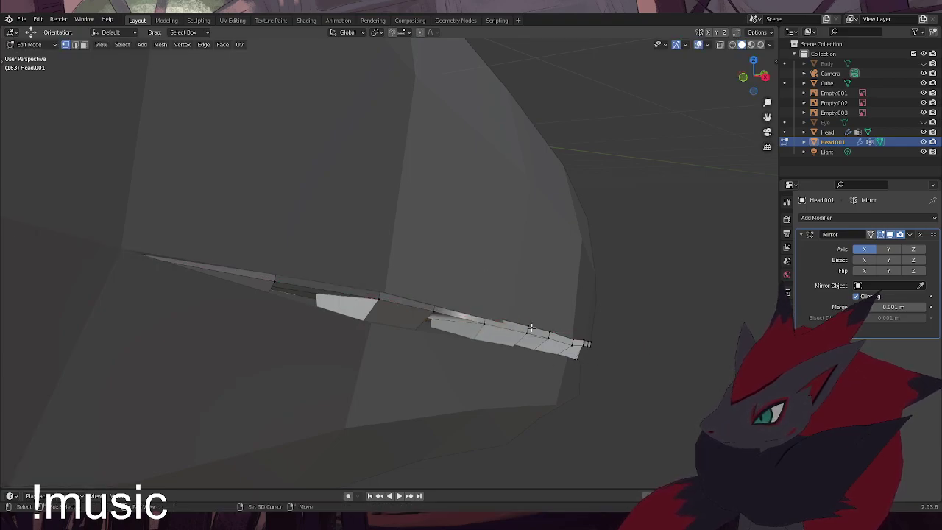
pyautogui.press('g')
pyautogui.press('x')
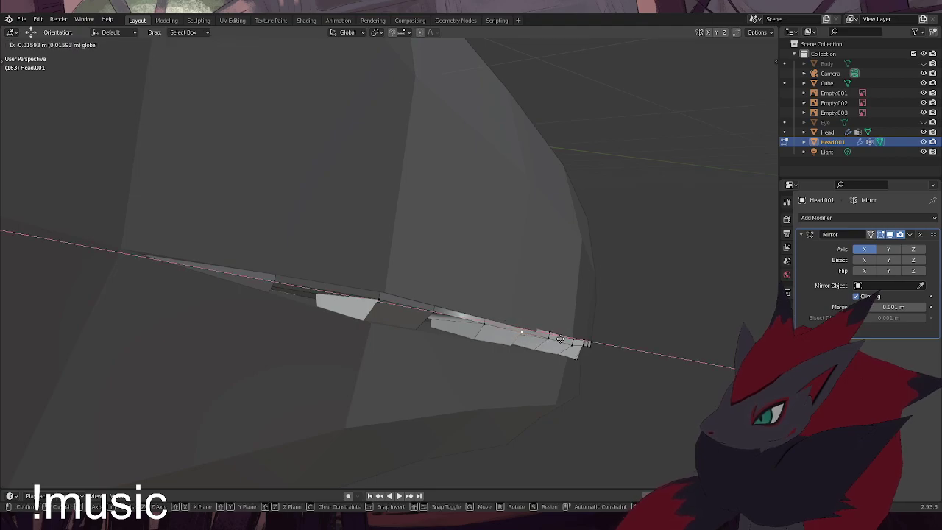
pyautogui.click(561, 339)
# Select the adjacent vertex pair near the front, adjust it along X and lower it slightly along Z
pyautogui.click(561, 344)
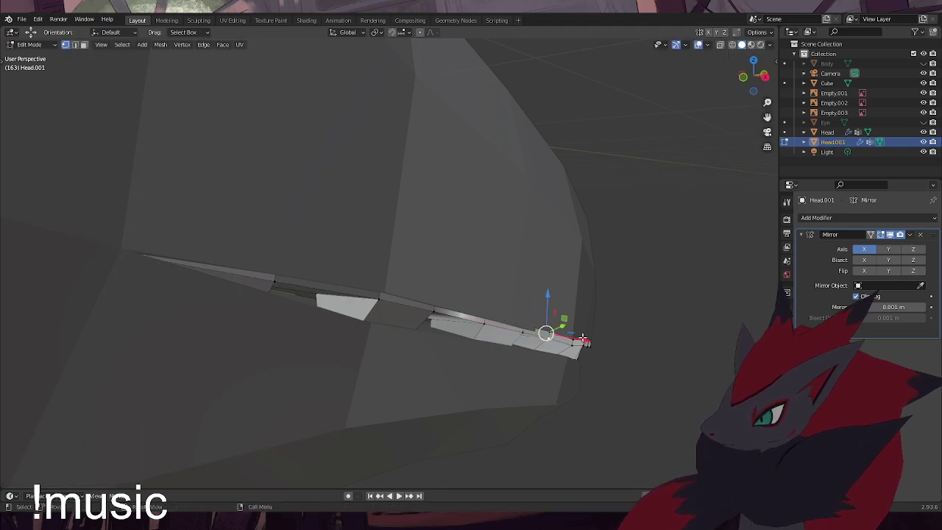
pyautogui.click(561, 337)
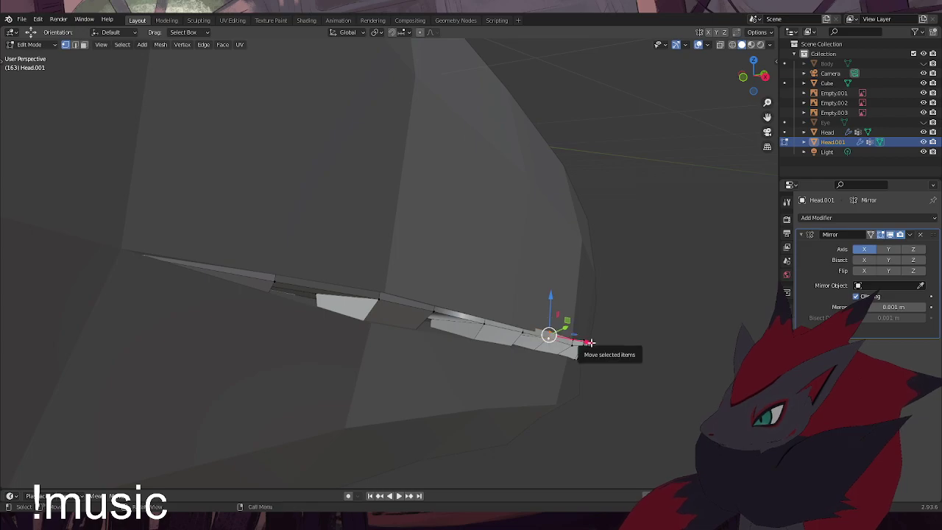
pyautogui.press('g')
pyautogui.press('x')
pyautogui.moveTo(586, 344); pyautogui.dragTo(586, 344)
pyautogui.moveTo(548, 300); pyautogui.dragTo(548, 303)
# Move the vertex pair beside the front bend about 0.010 m along negative X and nudge its height along Z
pyautogui.click(570, 337)
pyautogui.click(574, 347)
pyautogui.press('g')
pyautogui.press('x')
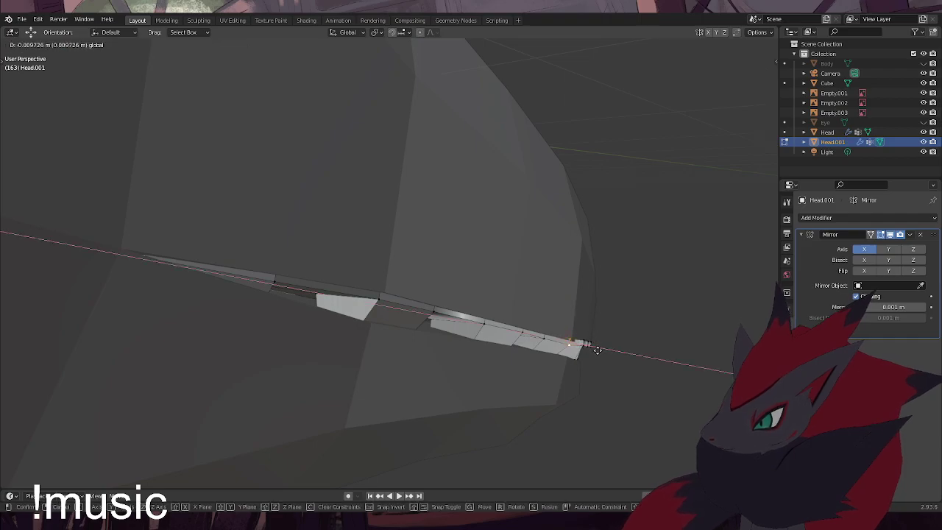
pyautogui.click(596, 351)
pyautogui.press('g')
pyautogui.press('z')
pyautogui.click(570, 310)
# Lower the vertices at the gum strip's front end and shift them slightly along negative X
pyautogui.moveTo(570, 310); pyautogui.dragTo(346, 270, button='middle')
pyautogui.scroll(8, 465, 316)
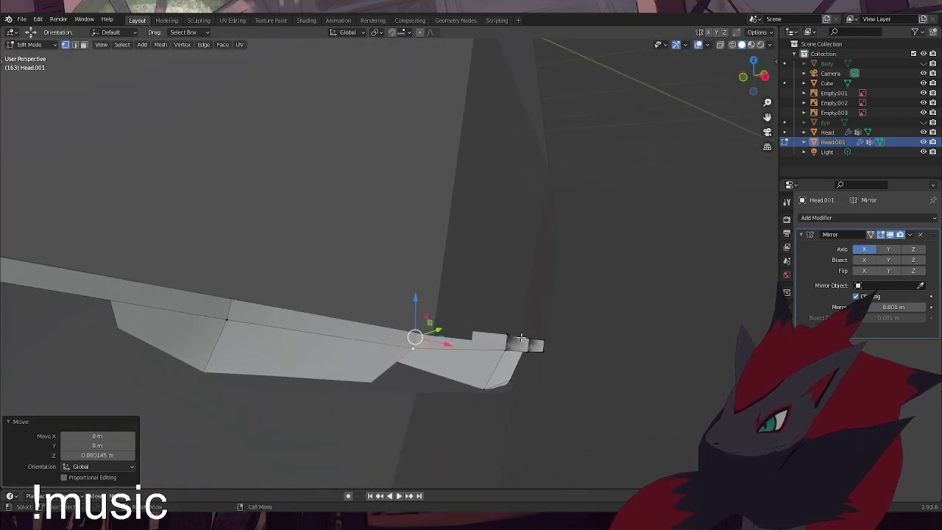
pyautogui.click(522, 337)
pyautogui.moveTo(508, 311); pyautogui.dragTo(508, 314)
pyautogui.moveTo(546, 359); pyautogui.dragTo(537, 359)
pyautogui.moveTo(504, 313); pyautogui.dragTo(504, 315)
pyautogui.moveTo(505, 317); pyautogui.dragTo(455, 304, button='middle')
# Lower the vertex pair above the front side tooth along Z and adjust it along X
pyautogui.keyDown('shift'); pyautogui.moveTo(581, 340); pyautogui.dragTo(487, 317, button='middle'); pyautogui.keyUp('shift')
pyautogui.click(489, 308)
pyautogui.keyDown('shift'); pyautogui.click(488, 324); pyautogui.keyUp('shift')
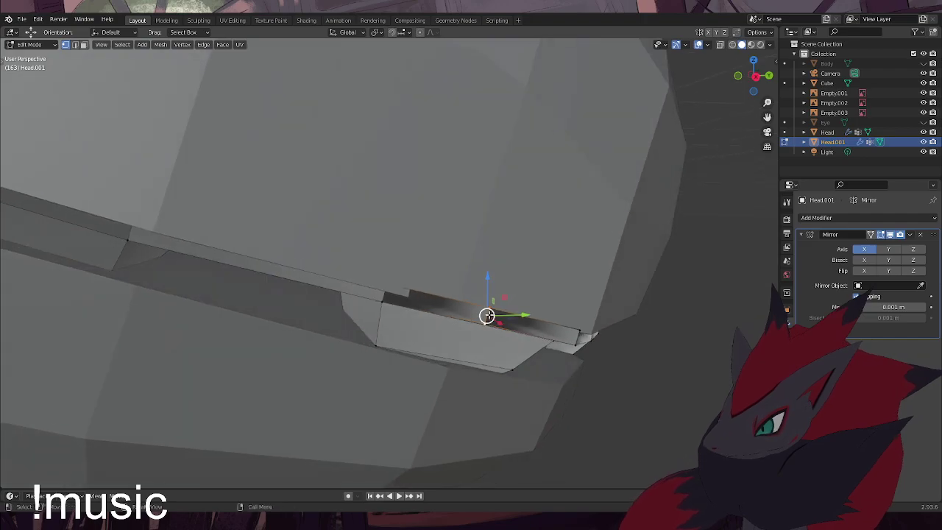
pyautogui.moveTo(491, 279); pyautogui.dragTo(489, 283)
pyautogui.moveTo(488, 285); pyautogui.dragTo(390, 279, button='middle')
pyautogui.moveTo(364, 322); pyautogui.dragTo(377, 320)
# Move the front tooth's gum vertices about 0.010 m along negative X and 0.010 m along positive Y
pyautogui.click(528, 357)
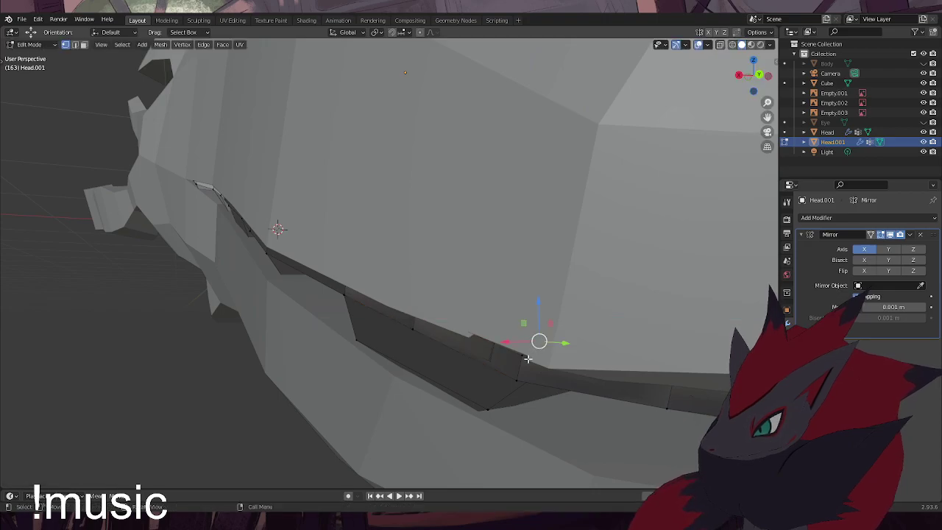
pyautogui.click(532, 380)
pyautogui.moveTo(519, 369); pyautogui.dragTo(561, 398, button='middle')
pyautogui.moveTo(523, 419); pyautogui.dragTo(544, 420)
pyautogui.moveTo(544, 421); pyautogui.dragTo(515, 214, button='middle')
# Move the selected gum-strip vertex horizontally, about 0.008 m along negative X and 0.009 m along negative Y
pyautogui.press('g')
pyautogui.hotkey('shift', 'z')
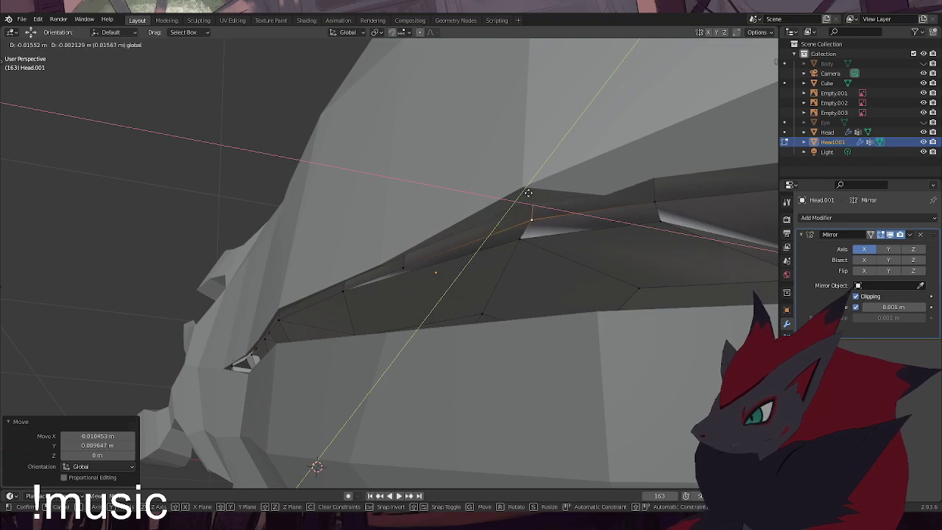
pyautogui.click(515, 197)
pyautogui.moveTo(515, 197); pyautogui.dragTo(461, 294, button='middle')
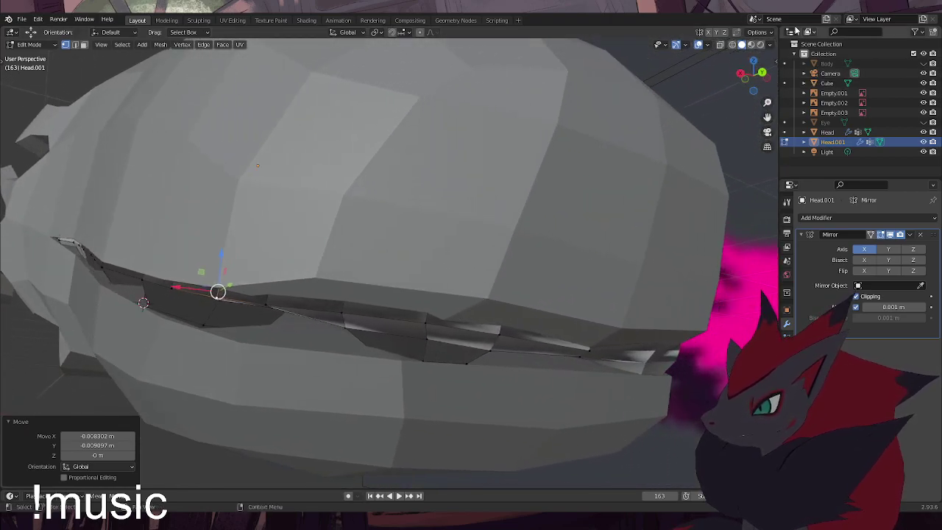
# Using X-ray, select the upper gum-strip edge vertices near the front bend and move them about 0.020 m along Y
pyautogui.click(721, 44)
pyautogui.click(432, 317)
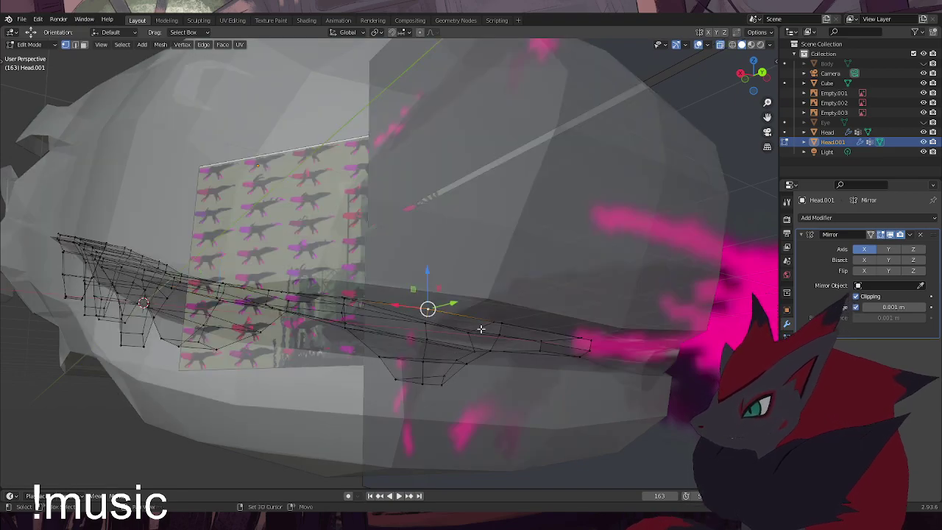
pyautogui.keyDown('shift'); pyautogui.click(500, 326); pyautogui.keyUp('shift')
pyautogui.moveTo(499, 326); pyautogui.dragTo(520, 337, button='middle')
pyautogui.moveTo(518, 335); pyautogui.dragTo(533, 333)
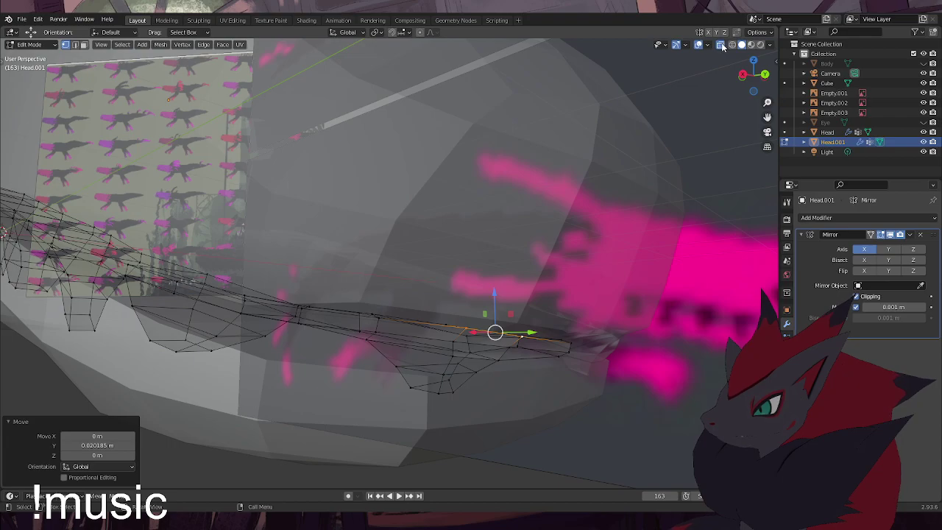
# Turn X-ray off, add another front gum-strip vertex to the selection and move the vertices forward along Y
pyautogui.click(721, 46)
pyautogui.moveTo(536, 272); pyautogui.dragTo(532, 260, button='middle')
pyautogui.keyDown('shift'); pyautogui.click(461, 317); pyautogui.keyUp('shift')
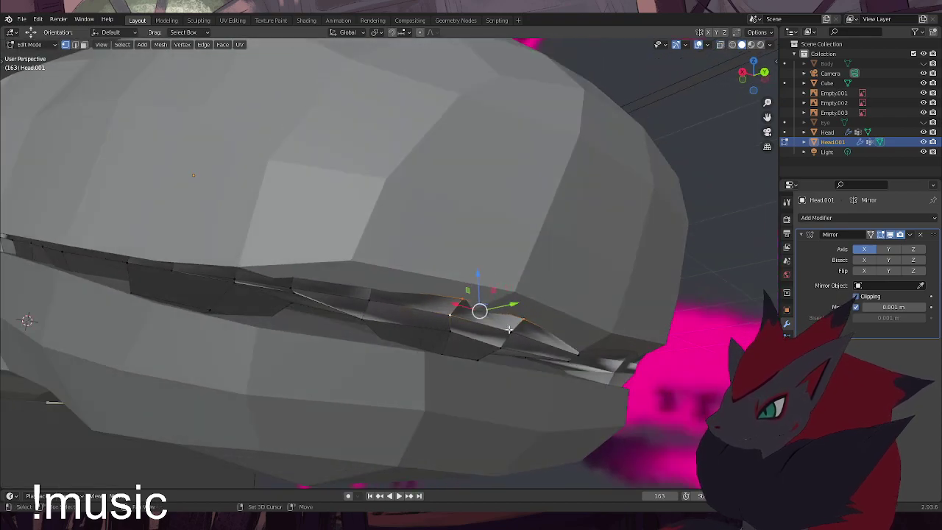
pyautogui.moveTo(514, 304); pyautogui.dragTo(527, 313)
# Move the upper front-bend vertex forward along Y and raise it about 0.010 m along Z
pyautogui.moveTo(544, 316); pyautogui.dragTo(515, 320, button='middle')
pyautogui.click(502, 321)
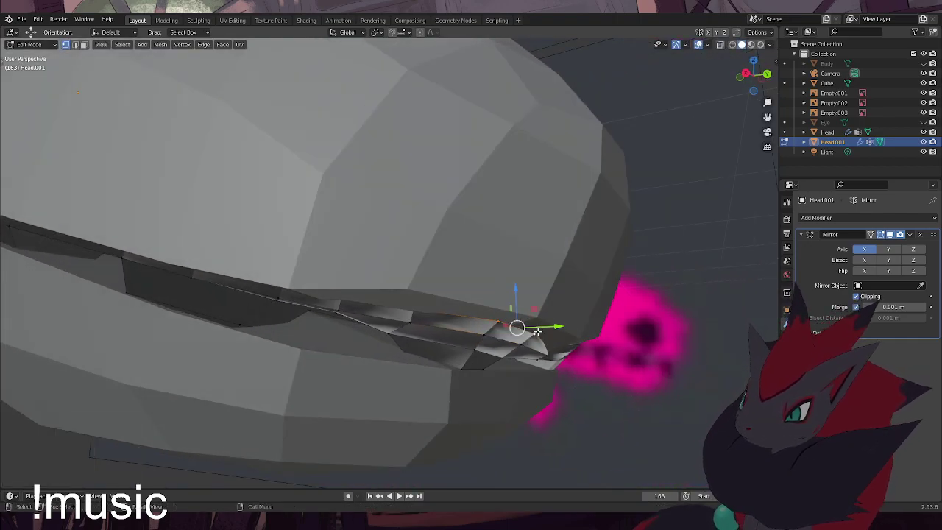
pyautogui.moveTo(539, 322); pyautogui.dragTo(548, 327)
pyautogui.moveTo(547, 327); pyautogui.dragTo(586, 331, button='middle')
pyautogui.moveTo(508, 314); pyautogui.dragTo(509, 307)
pyautogui.moveTo(508, 308); pyautogui.dragTo(432, 287, button='middle')
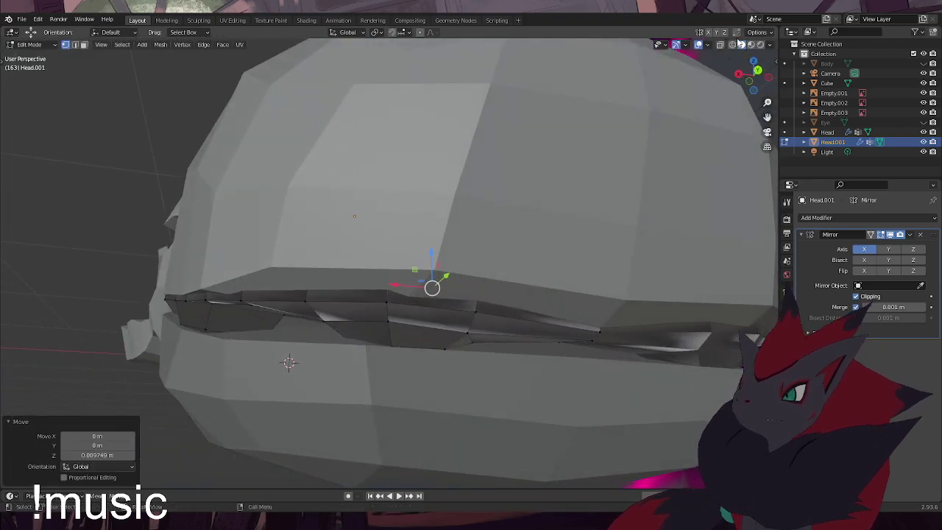
# Select the front gum-strip edge vertex beside the bend and raise it about 0.003 m along Z
pyautogui.click(600, 331)
pyautogui.moveTo(598, 303); pyautogui.dragTo(599, 300)
pyautogui.moveTo(645, 253); pyautogui.dragTo(568, 226, button='middle')
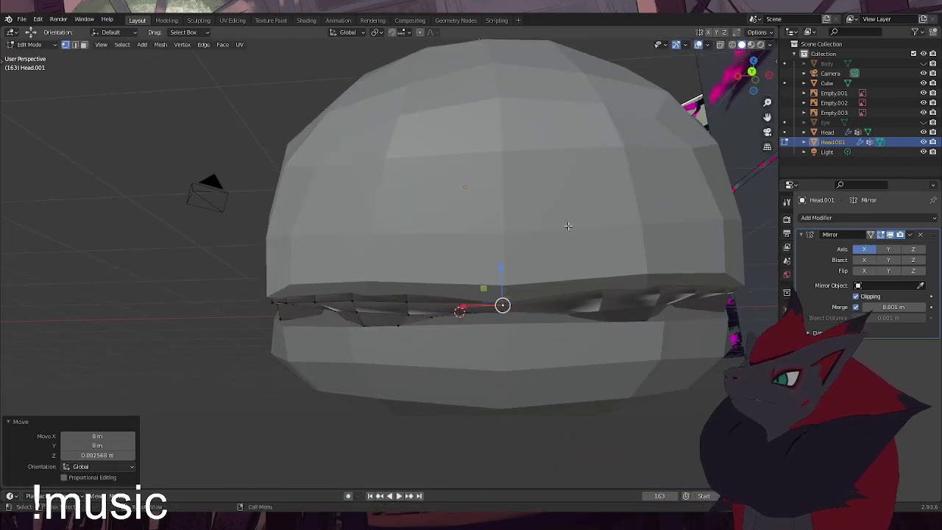
# Switch to editing the Head mesh and raise the front centre mouth-edge vertex about 0.006 m along Z
pyautogui.click(828, 132)
pyautogui.click(44, 46)
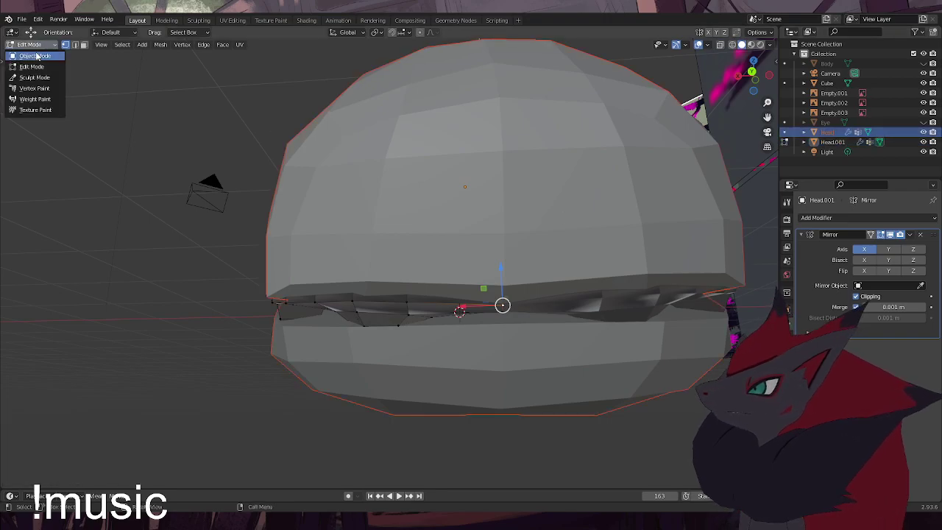
pyautogui.click(31, 56)
pyautogui.click(32, 44)
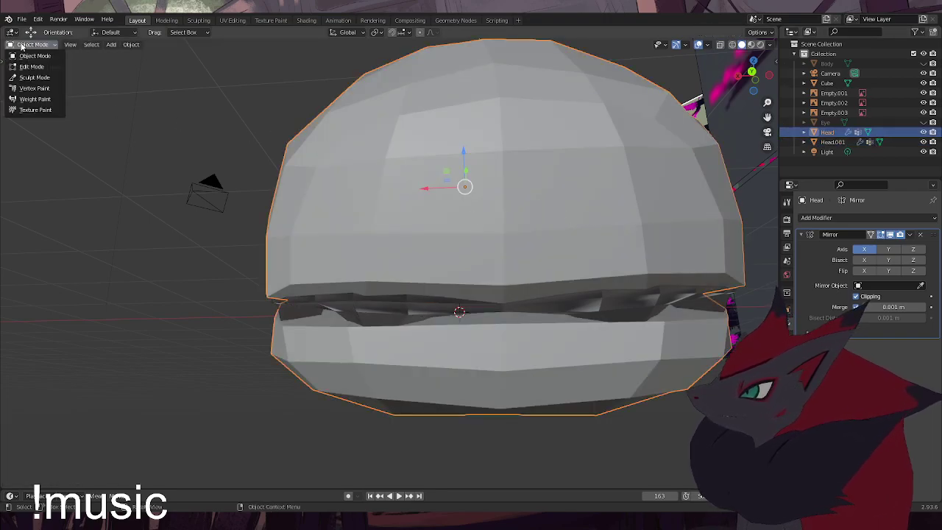
pyautogui.click(31, 67)
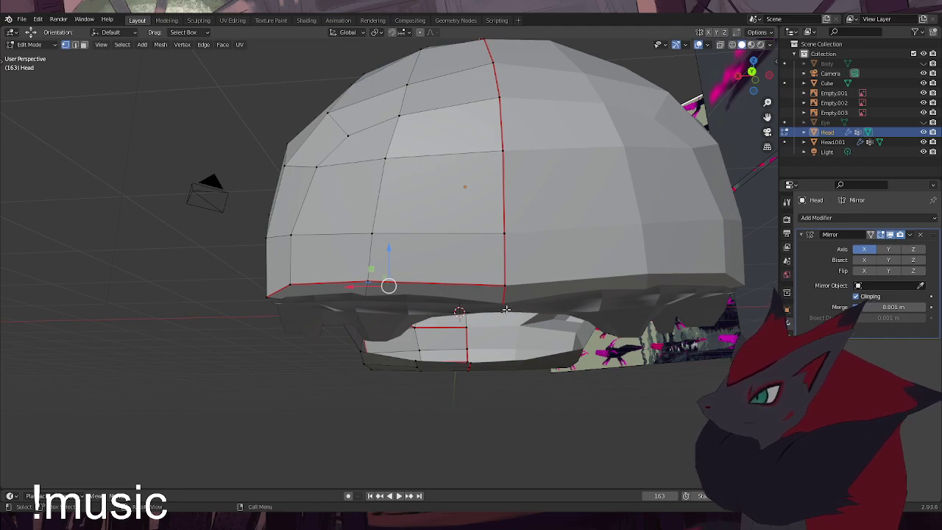
pyautogui.moveTo(502, 269); pyautogui.dragTo(500, 247)
# Return to editing Head.001, select the upper gum-strip edge vertices around the front bend and nudge them along Z
pyautogui.click(33, 44)
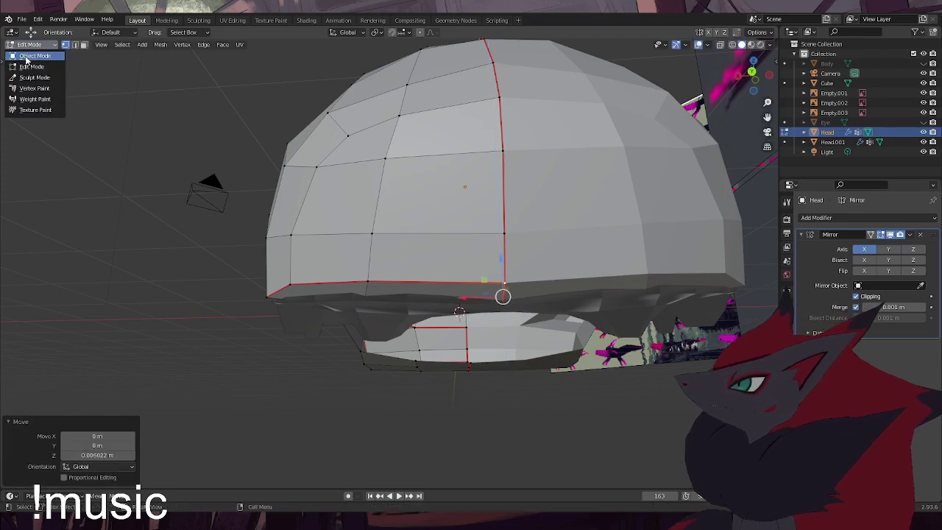
pyautogui.click(31, 56)
pyautogui.click(387, 309)
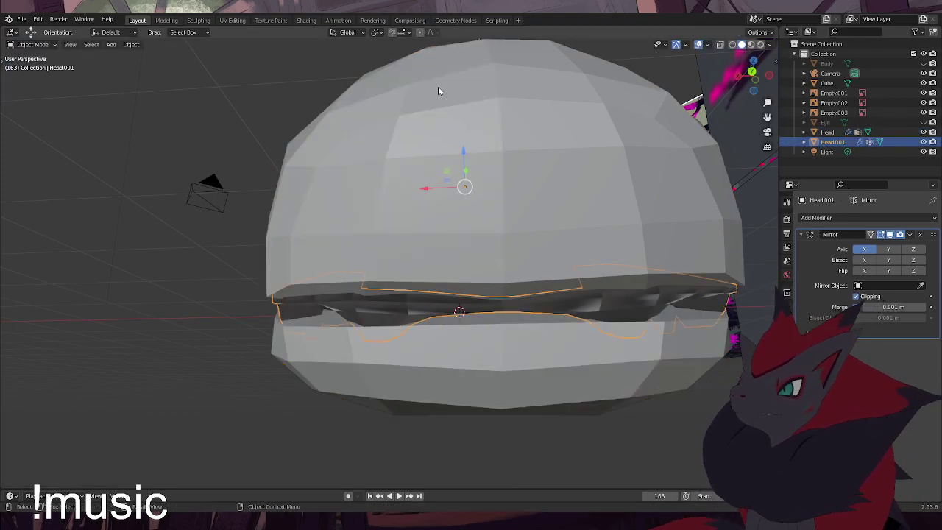
pyautogui.click(36, 44)
pyautogui.click(31, 67)
pyautogui.moveTo(422, 250); pyautogui.dragTo(429, 304, button='middle')
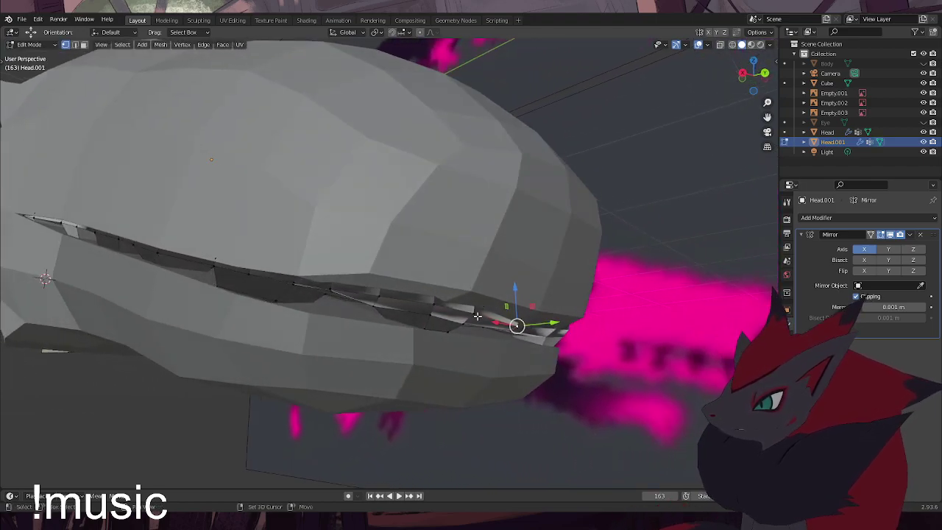
pyautogui.keyDown('shift'); pyautogui.click(430, 304); pyautogui.keyUp('shift')
pyautogui.keyDown('shift'); pyautogui.click(382, 297); pyautogui.keyUp('shift')
pyautogui.keyDown('shift'); pyautogui.click(334, 290); pyautogui.keyUp('shift')
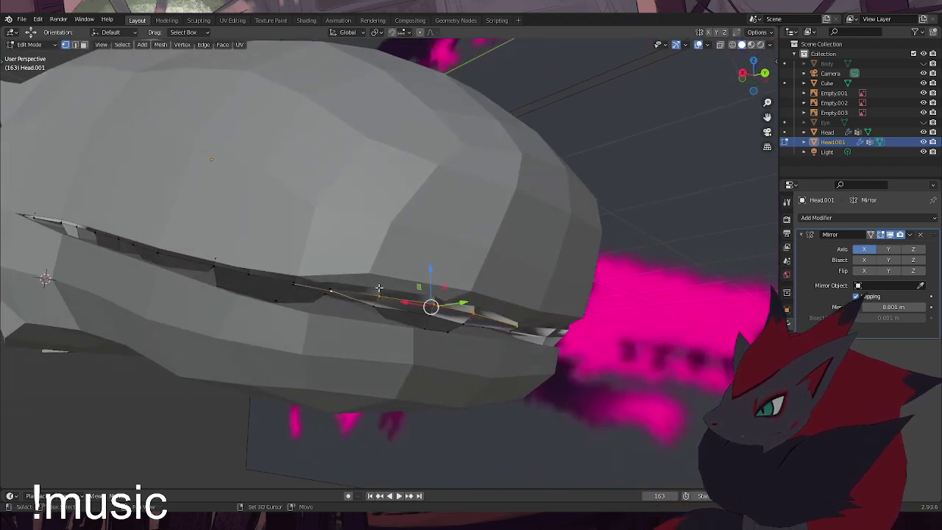
pyautogui.moveTo(435, 269); pyautogui.dragTo(427, 268)
# Reselect four upper gum-strip edge vertices behind the foremost one and raise them slightly along Z
pyautogui.click(472, 316)
pyautogui.keyDown('shift'); pyautogui.click(436, 304); pyautogui.keyUp('shift')
pyautogui.keyDown('shift'); pyautogui.click(377, 296); pyautogui.keyUp('shift')
pyautogui.keyDown('shift'); pyautogui.click(342, 293); pyautogui.keyUp('shift')
pyautogui.moveTo(402, 269); pyautogui.dragTo(402, 266)
# Select the adjoining upper gum-strip vertices farther back along the jaw and raise them slightly along Z
pyautogui.click(293, 283)
pyautogui.moveTo(293, 283); pyautogui.dragTo(299, 264, button='middle')
pyautogui.keyDown('shift'); pyautogui.click(241, 246); pyautogui.keyUp('shift')
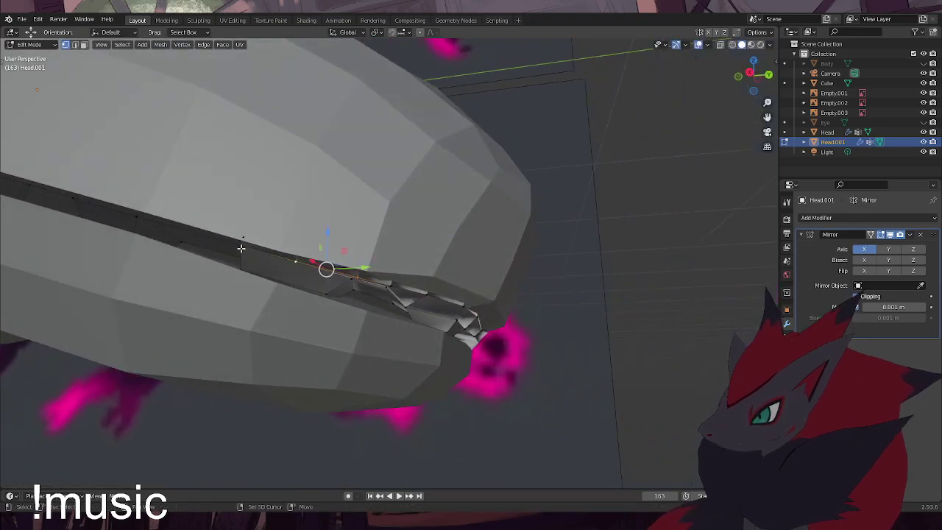
pyautogui.moveTo(299, 237); pyautogui.dragTo(298, 234)
# Select the upper gum-strip vertex midway along the jaw and move it about 0.008 m along X
pyautogui.click(244, 243)
pyautogui.moveTo(249, 240); pyautogui.dragTo(230, 246, button='middle')
pyautogui.moveTo(221, 240); pyautogui.dragTo(201, 257)
# Select the rear gum-strip vertex near the mouth corner and move it about 0.010 m along X
pyautogui.keyDown('shift'); pyautogui.moveTo(194, 244); pyautogui.dragTo(463, 306, button='middle'); pyautogui.keyUp('shift')
pyautogui.scroll(1, 383, 276)
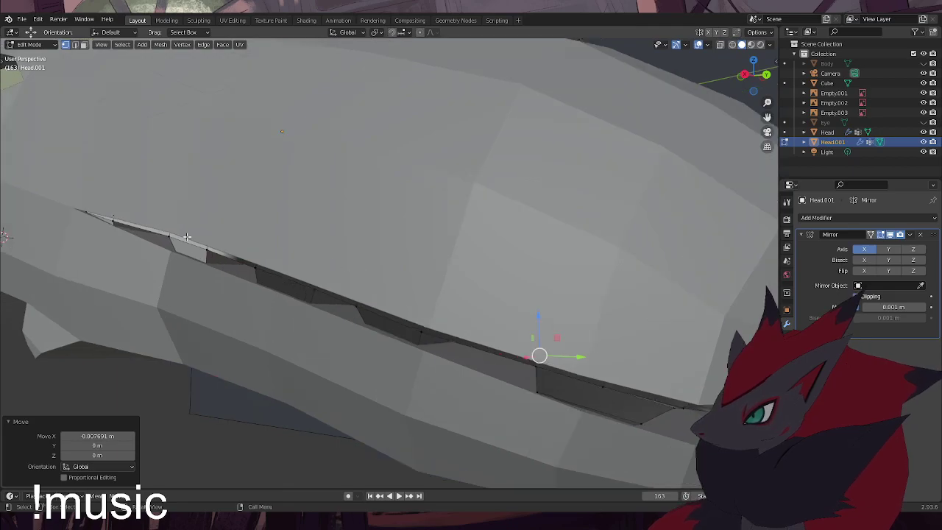
pyautogui.moveTo(189, 238); pyautogui.dragTo(193, 244, button='middle')
pyautogui.click(115, 200)
pyautogui.moveTo(116, 188); pyautogui.dragTo(90, 198)
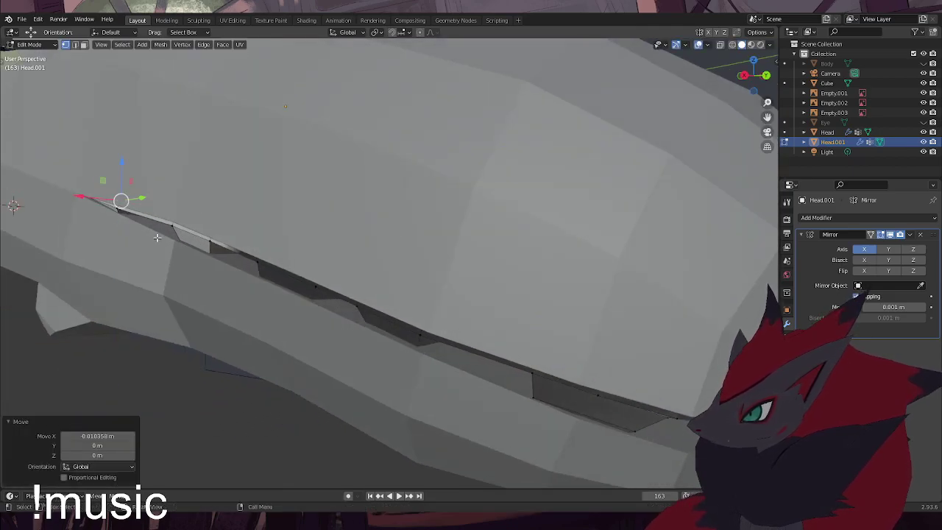
# Examine the gum strip's front faces from several angles, selecting individual faces to check how they connect
pyautogui.moveTo(125, 216); pyautogui.dragTo(124, 194, button='middle')
pyautogui.moveTo(477, 293); pyautogui.dragTo(498, 286, button='middle')
pyautogui.moveTo(437, 311); pyautogui.dragTo(439, 311, button='middle')
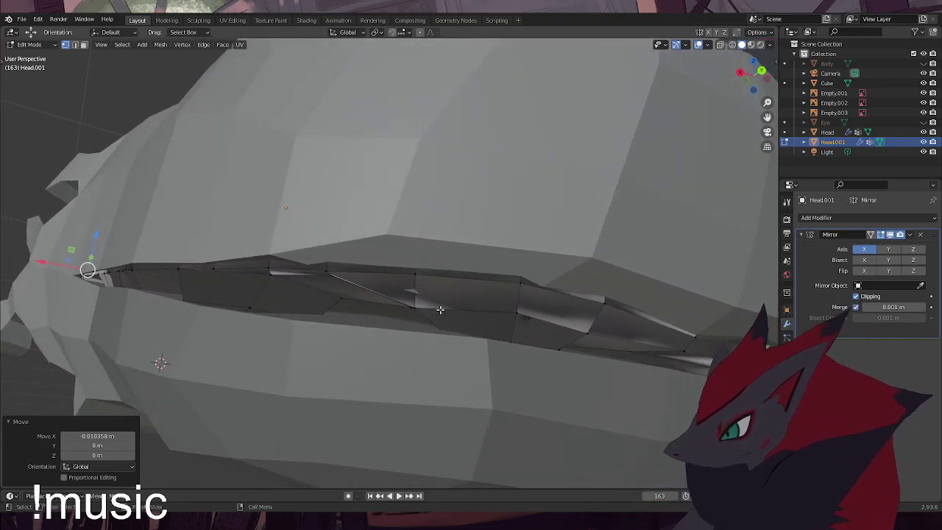
pyautogui.press('3')
pyautogui.click(414, 293)
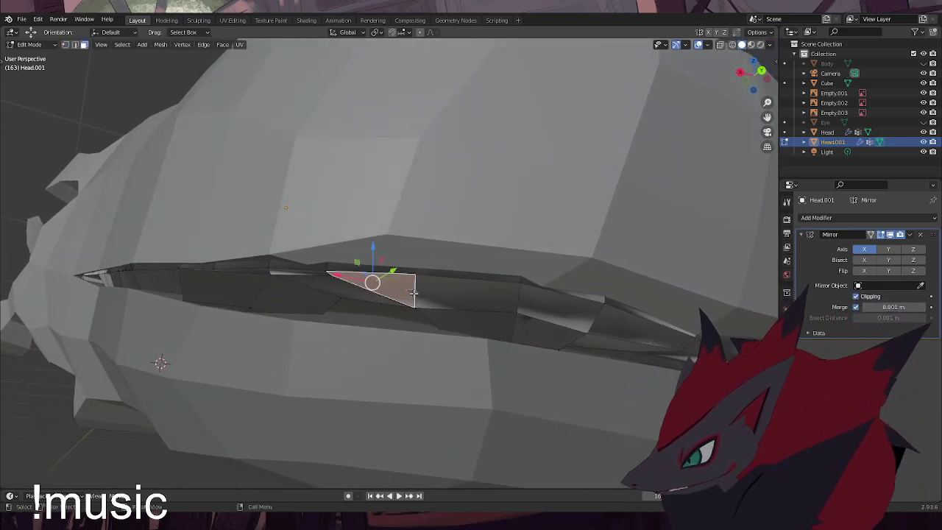
pyautogui.click(423, 293)
pyautogui.scroll(5, 454, 318)
pyautogui.click(456, 341)
pyautogui.click(479, 349)
pyautogui.moveTo(480, 349); pyautogui.dragTo(392, 324, button='middle')
pyautogui.scroll(-1, 552, 352)
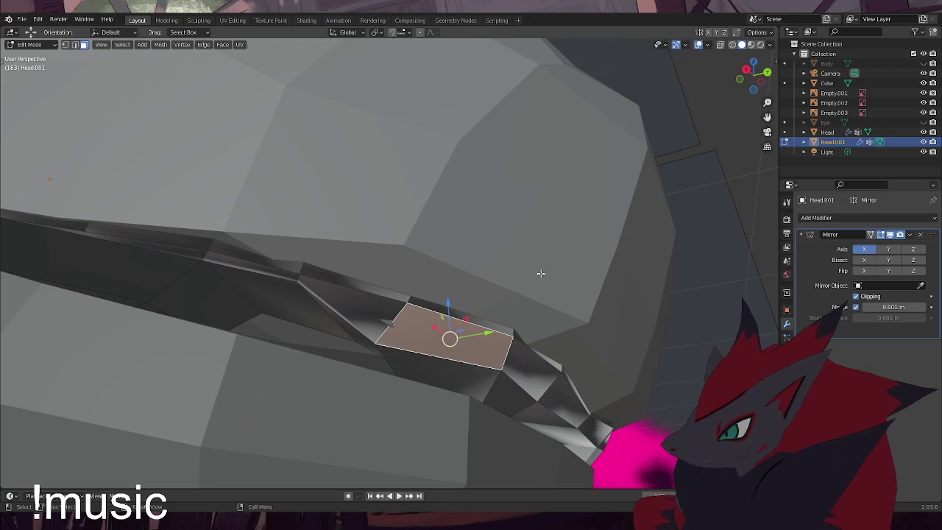
pyautogui.moveTo(539, 274); pyautogui.dragTo(447, 291, button='middle')
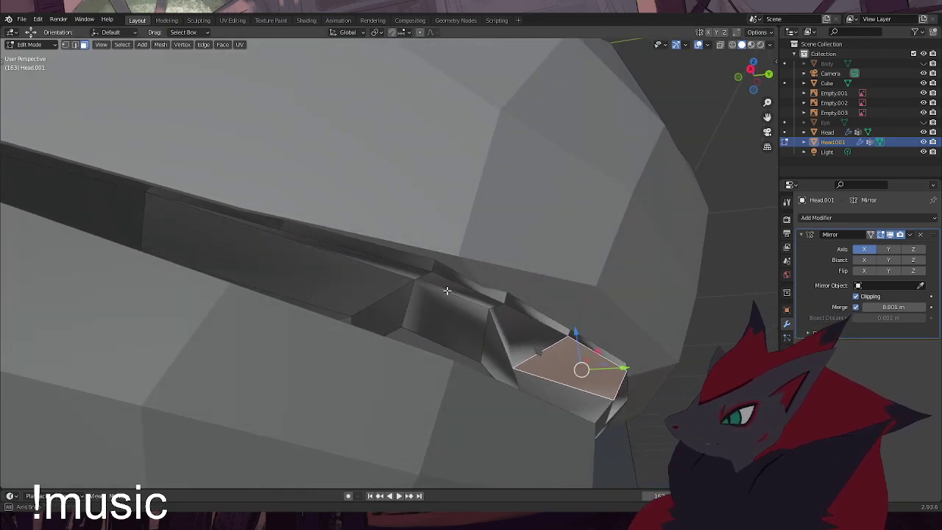
pyautogui.scroll(-2, 548, 358)
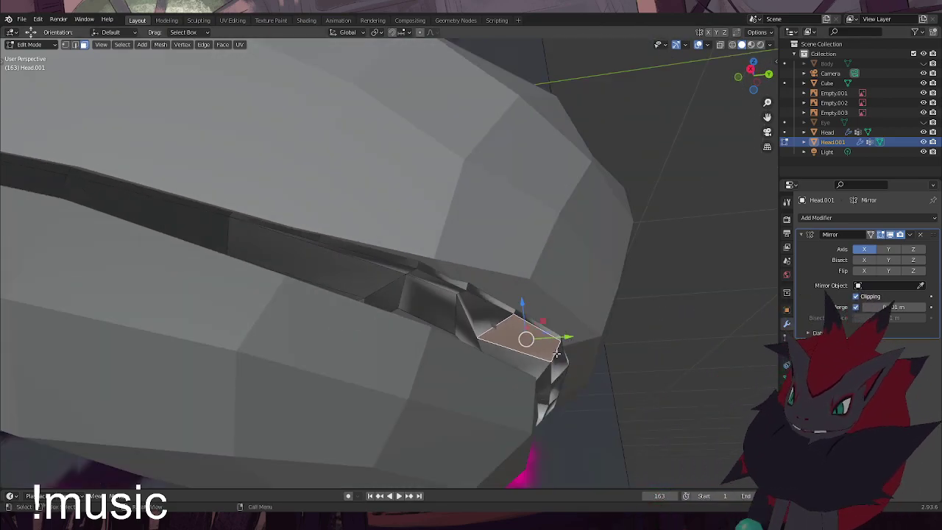
pyautogui.moveTo(556, 355); pyautogui.dragTo(554, 403, button='middle')
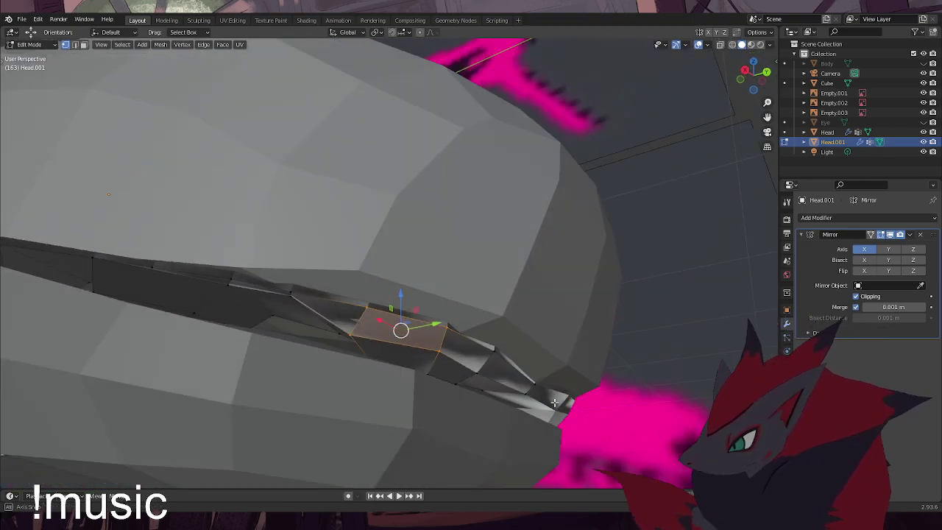
# Using X-ray, select the front tooth's vertices with its adjoining gum face and move them about 0.002 m along Z
pyautogui.click(721, 45)
pyautogui.moveTo(475, 394); pyautogui.dragTo(439, 411, button='middle')
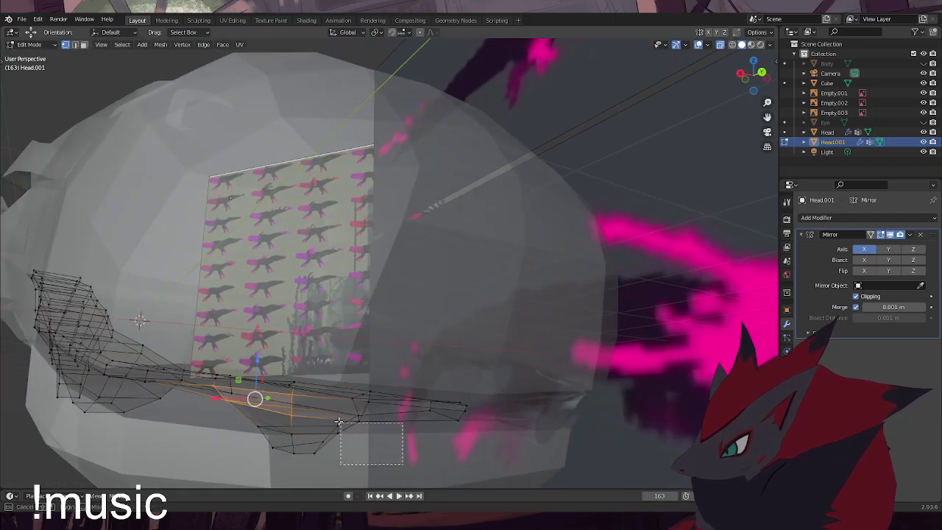
pyautogui.click(295, 433)
pyautogui.moveTo(298, 435); pyautogui.dragTo(318, 430, button='middle')
pyautogui.keyDown('shift'); pyautogui.click(264, 382); pyautogui.keyUp('shift')
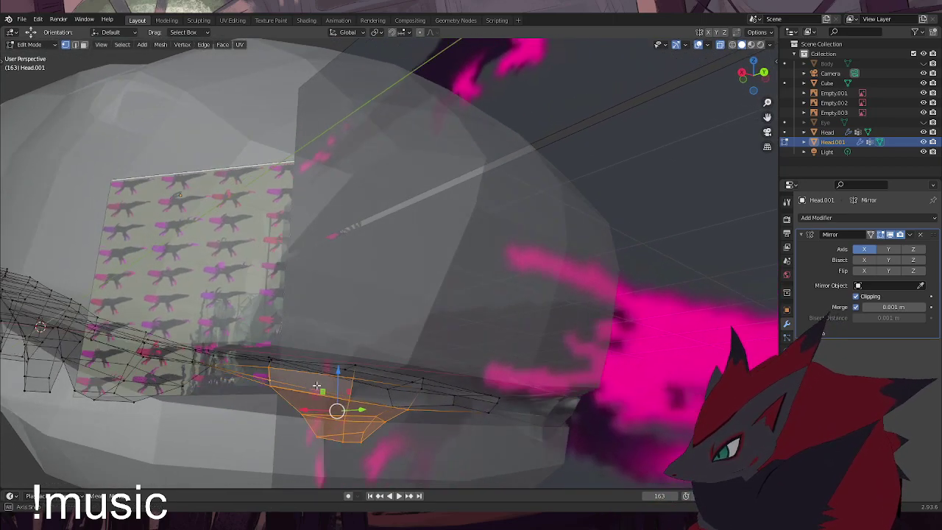
pyautogui.moveTo(265, 381); pyautogui.dragTo(370, 380, button='middle')
pyautogui.press('g')
pyautogui.press('z')
pyautogui.click(524, 355)
# Move the selected front tooth along Y and about 0.005 m along X, then clear the selection with X-ray off
pyautogui.press('g')
pyautogui.press('y')
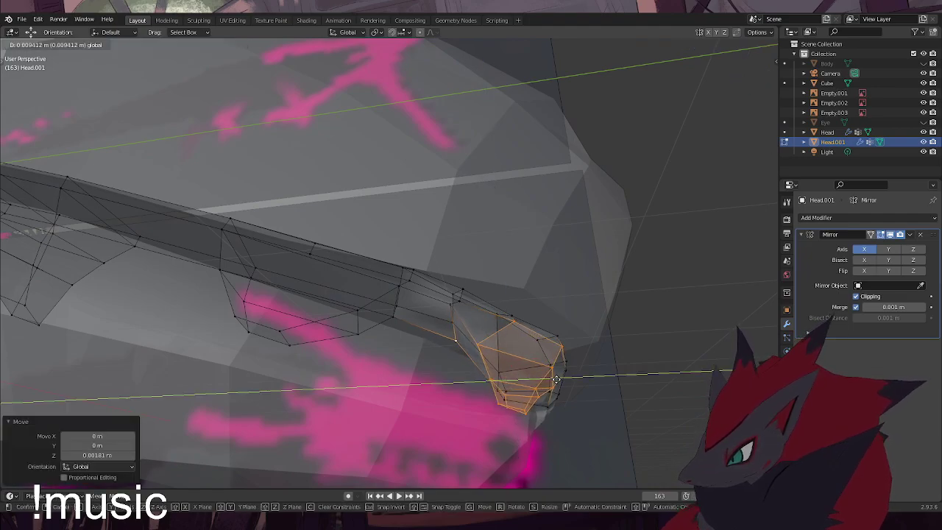
pyautogui.click(549, 381)
pyautogui.moveTo(549, 381); pyautogui.dragTo(500, 388, button='middle')
pyautogui.press('g')
pyautogui.press('x')
pyautogui.click(332, 408)
pyautogui.moveTo(332, 409); pyautogui.dragTo(694, 209, button='middle')
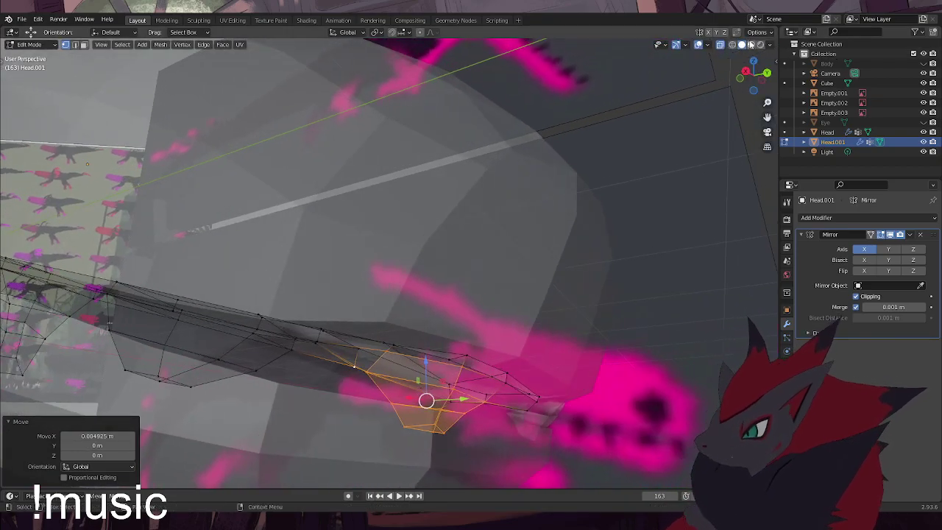
pyautogui.click(719, 46)
pyautogui.moveTo(515, 297); pyautogui.dragTo(505, 309, button='middle')
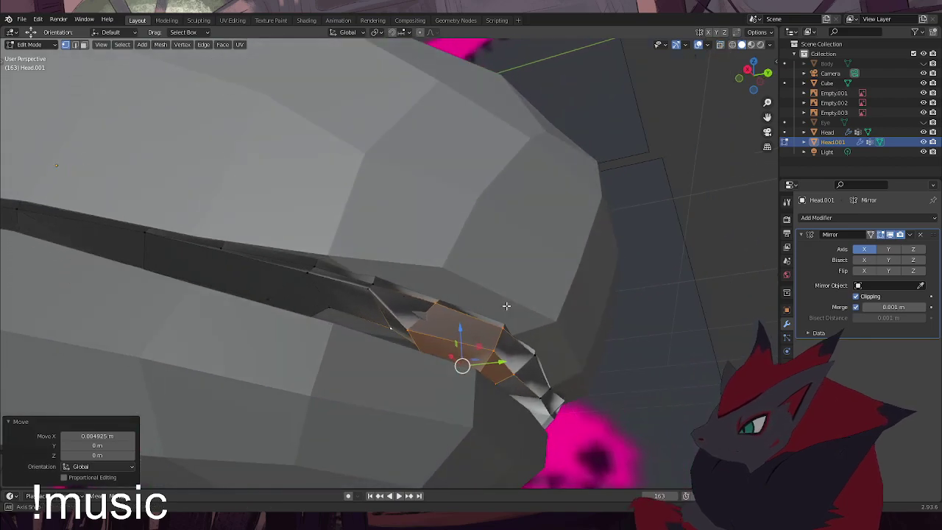
pyautogui.click(480, 259)
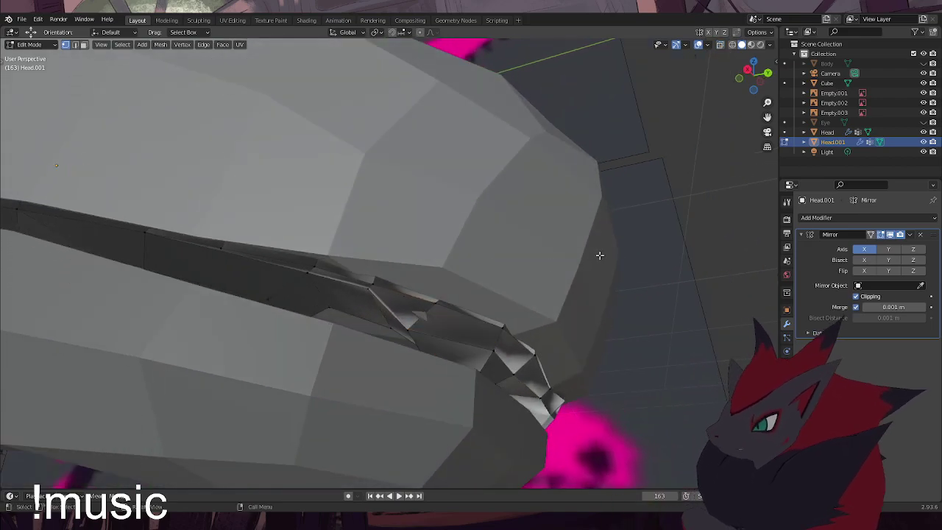
# Lower the upper gum-strip vertex behind the front tooth about 0.006 m along Z
pyautogui.moveTo(388, 302); pyautogui.dragTo(391, 309, button='middle')
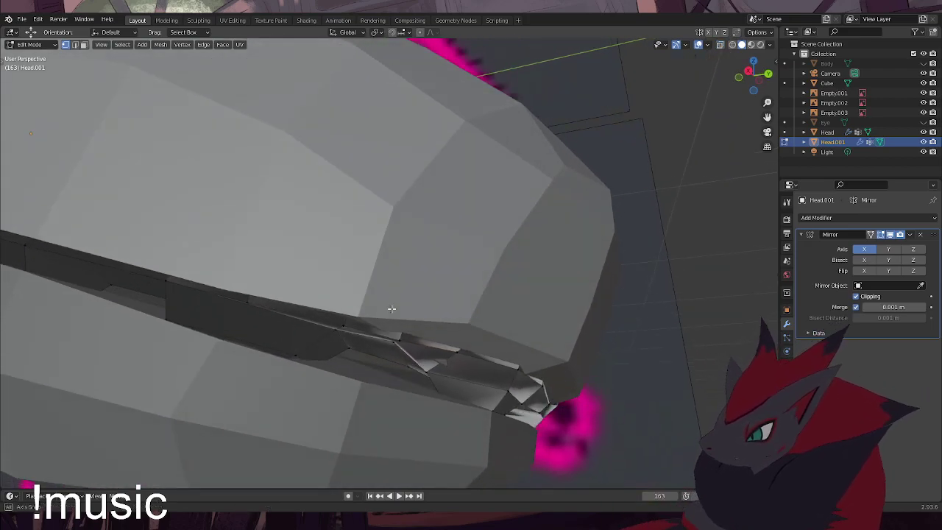
pyautogui.moveTo(395, 315); pyautogui.dragTo(393, 321)
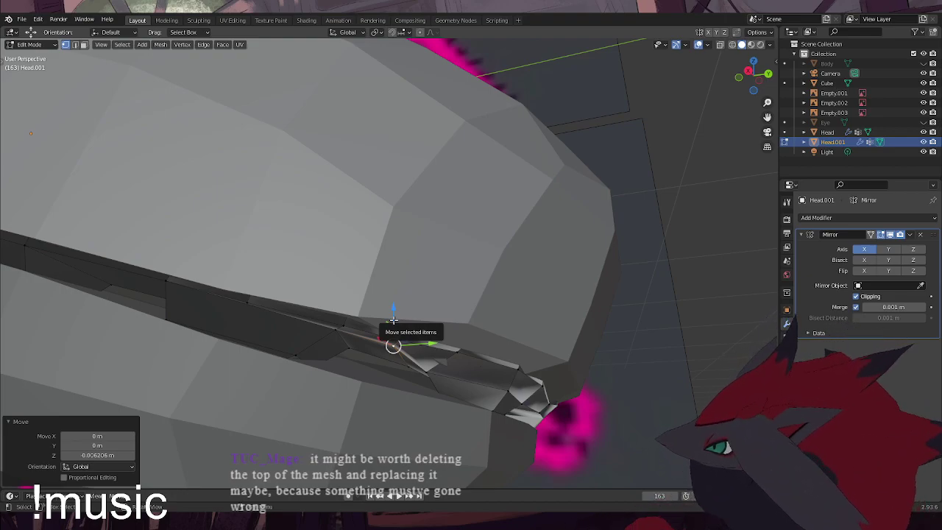
pyautogui.moveTo(488, 195); pyautogui.dragTo(402, 257, button='middle')
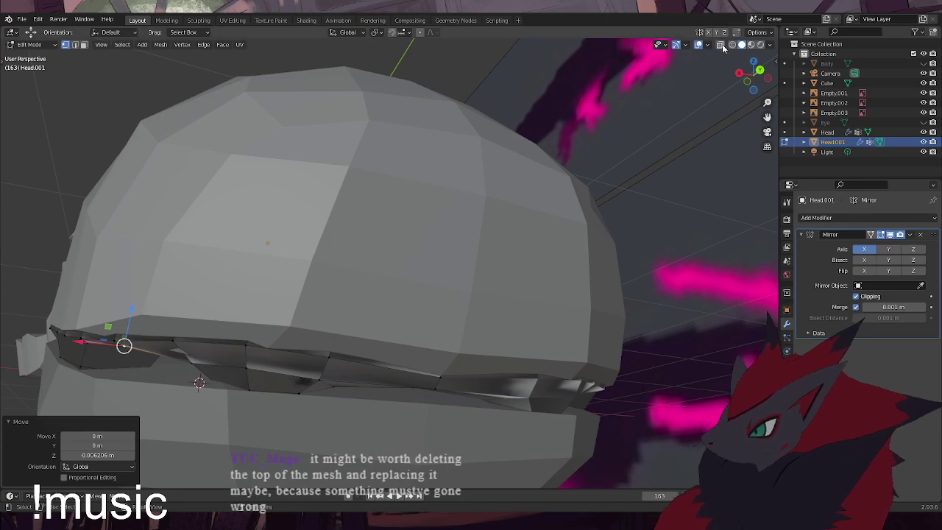
# Using X-ray, box-select the front tooth and move it about 0.004 m along Z and 0.005 m along negative X
pyautogui.click(720, 44)
pyautogui.moveTo(324, 384); pyautogui.dragTo(323, 384)
pyautogui.moveTo(361, 449); pyautogui.dragTo(190, 360)
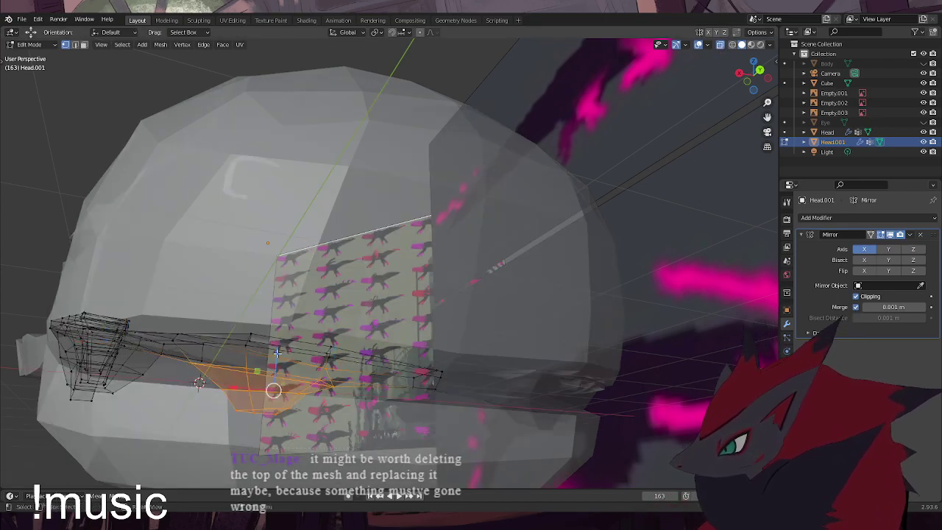
pyautogui.moveTo(278, 354); pyautogui.dragTo(279, 349)
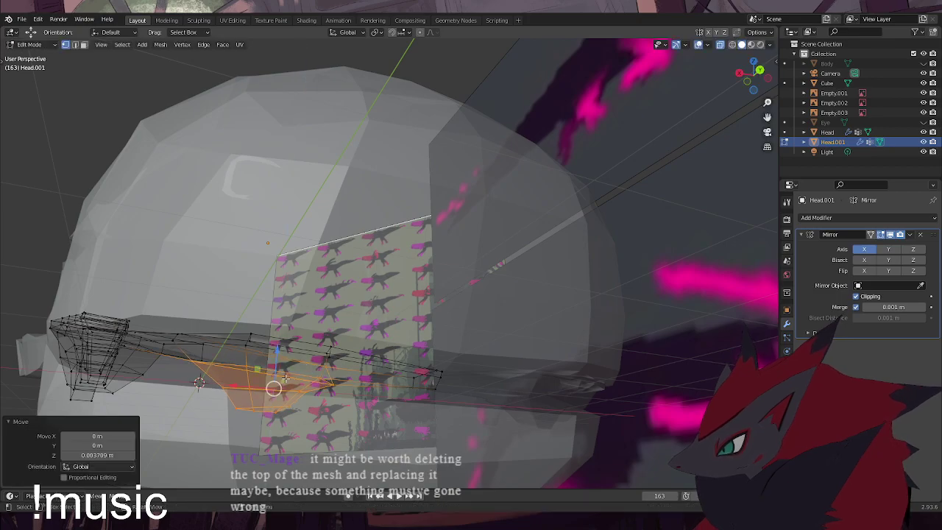
pyautogui.press('g')
pyautogui.press('x')
pyautogui.click(243, 389)
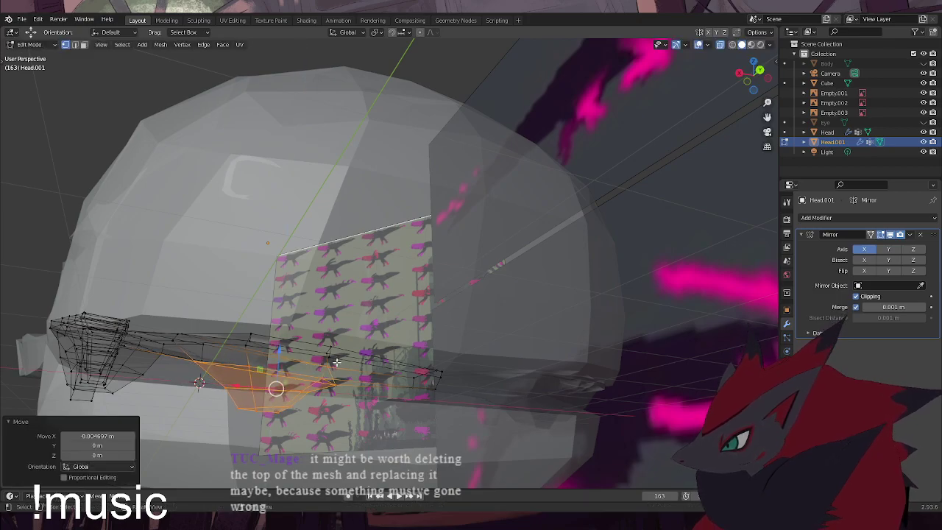
# Scale the front tooth's vertices to 0.978 and nudge them slightly along X
pyautogui.moveTo(354, 418); pyautogui.dragTo(188, 361)
pyautogui.press('s')
pyautogui.click(262, 364)
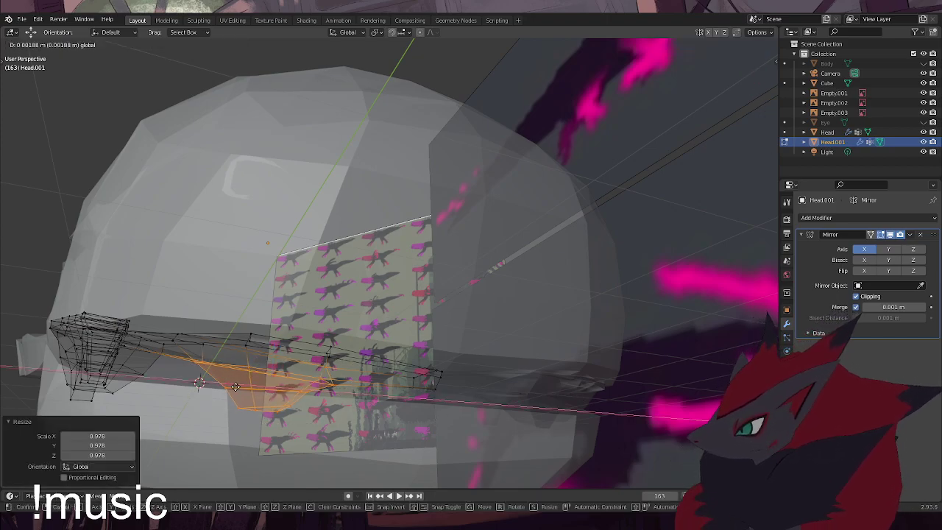
pyautogui.hotkey('alt', 'a')
pyautogui.click(720, 45)
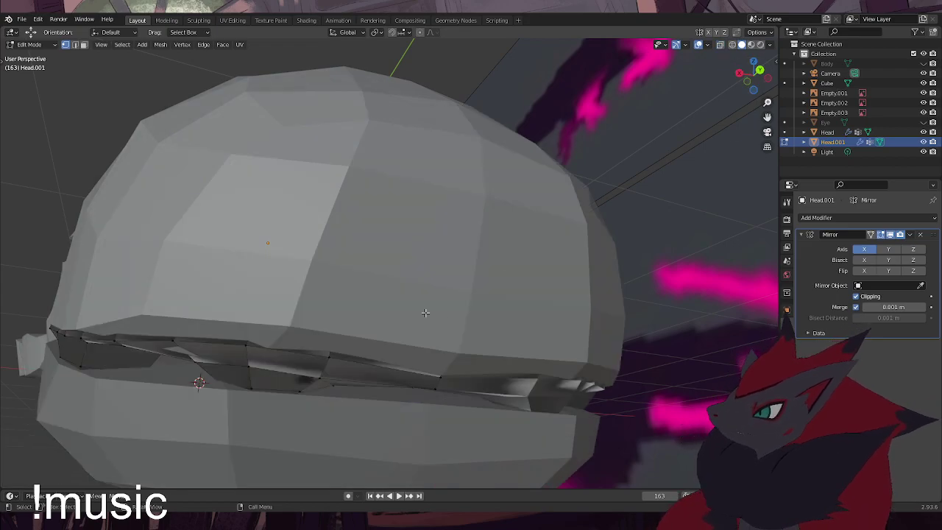
# Select the visible gum-strip vertices around the front tooth and nudge them against the mouth edge
pyautogui.moveTo(436, 316); pyautogui.dragTo(315, 279, button='middle')
pyautogui.moveTo(341, 383); pyautogui.dragTo(200, 355)
pyautogui.moveTo(271, 342); pyautogui.dragTo(263, 339)
# Switch to editing the Head mesh and, using X-ray, raise the inner front mouth vertex about 0.010 m along Z
pyautogui.click(33, 45)
pyautogui.click(33, 56)
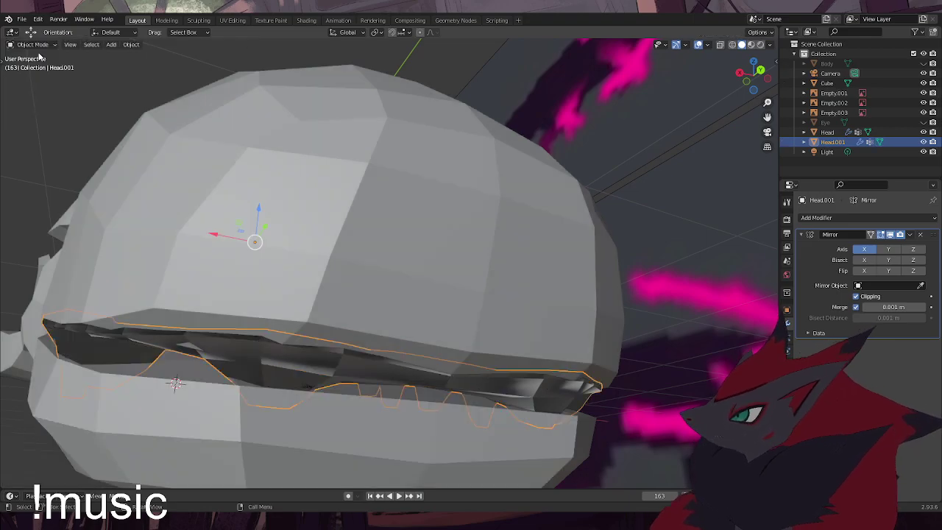
pyautogui.click(389, 250)
pyautogui.click(29, 44)
pyautogui.click(33, 67)
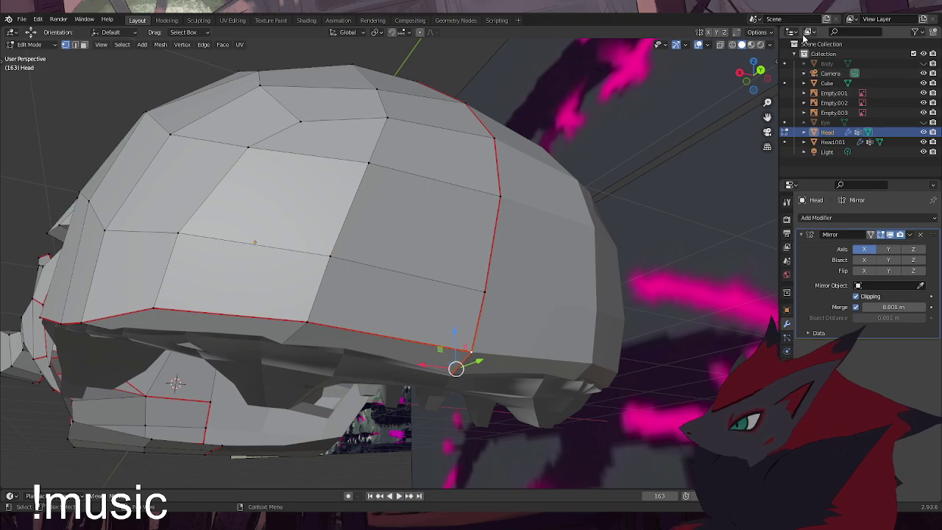
pyautogui.hotkey('alt', 'z')
pyautogui.moveTo(218, 315); pyautogui.dragTo(336, 286, button='middle')
pyautogui.click(490, 316)
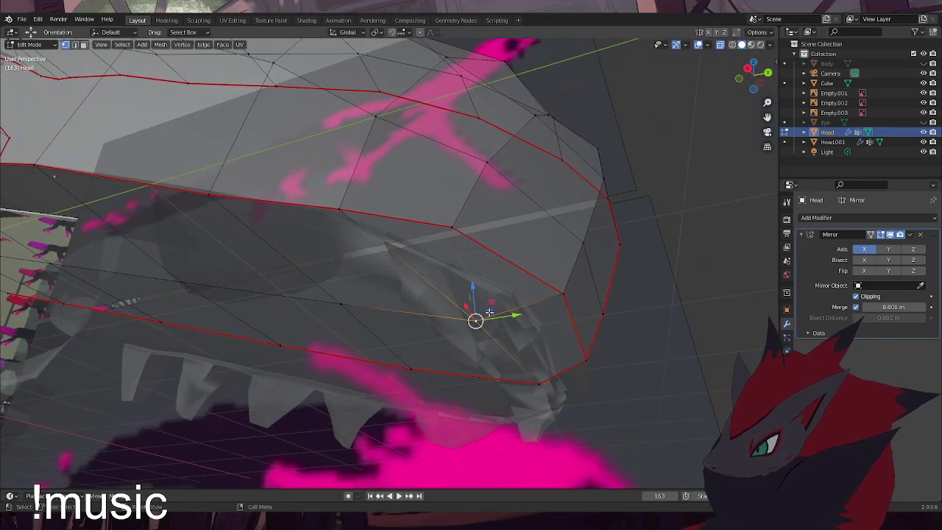
pyautogui.moveTo(478, 285); pyautogui.dragTo(476, 284)
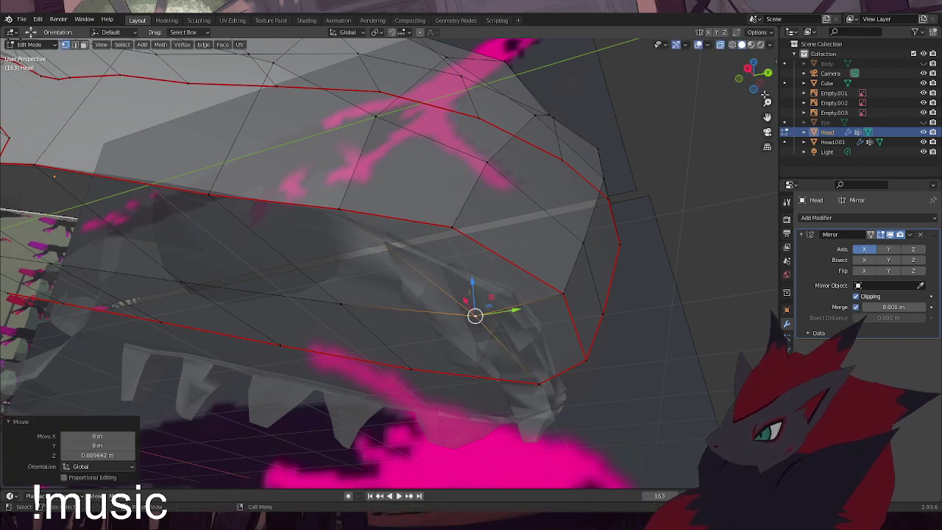
# Turn off X-ray, leave the Head mesh and switch to editing the separated teeth and gum strip, Head.001
pyautogui.click(723, 46)
pyautogui.moveTo(586, 152)
pyautogui.mouseDown(button='middle')
pyautogui.moveTo(543, 170)
pyautogui.moveTo(511, 162)
pyautogui.moveTo(528, 173)
pyautogui.moveTo(535, 207)
pyautogui.moveTo(475, 241)
pyautogui.moveTo(541, 212)
pyautogui.moveTo(559, 343)
pyautogui.mouseUp(button='middle')
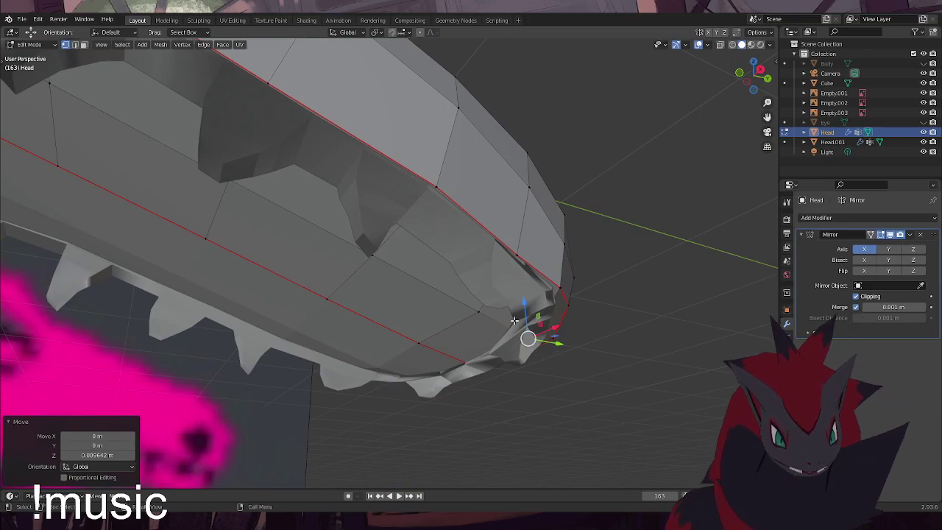
pyautogui.click(31, 44)
pyautogui.click(27, 56)
pyautogui.moveTo(435, 225); pyautogui.dragTo(377, 238, button='middle')
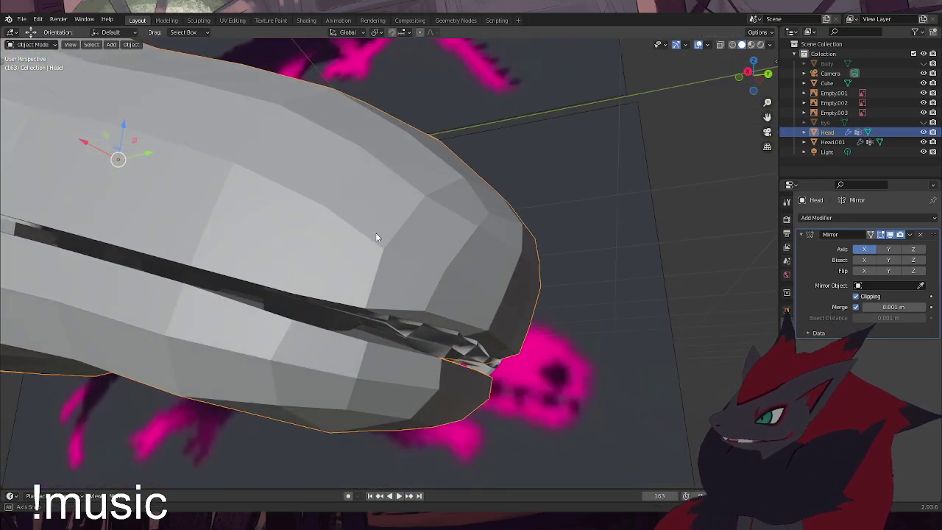
pyautogui.click(423, 331)
pyautogui.click(30, 44)
pyautogui.click(33, 64)
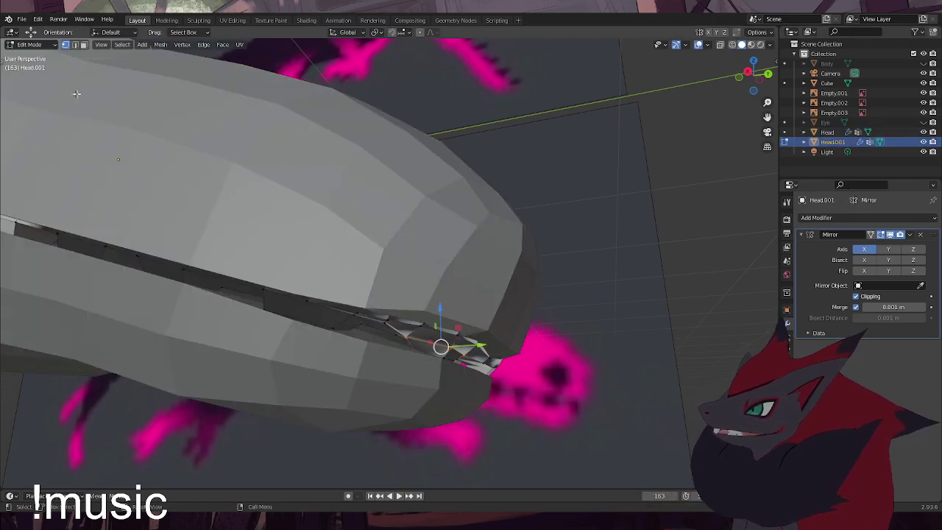
# Move the gum-strip vertex in the mouth gap about 0.024 m along Y and 0.010 m along negative Z
pyautogui.moveTo(493, 297); pyautogui.dragTo(339, 321, button='middle')
pyautogui.moveTo(358, 324); pyautogui.dragTo(321, 324)
pyautogui.hotkey('ctrl', 'z')
pyautogui.moveTo(321, 324); pyautogui.dragTo(373, 407, button='middle')
pyautogui.moveTo(359, 389); pyautogui.dragTo(372, 401)
pyautogui.moveTo(372, 400); pyautogui.dragTo(365, 329, button='middle')
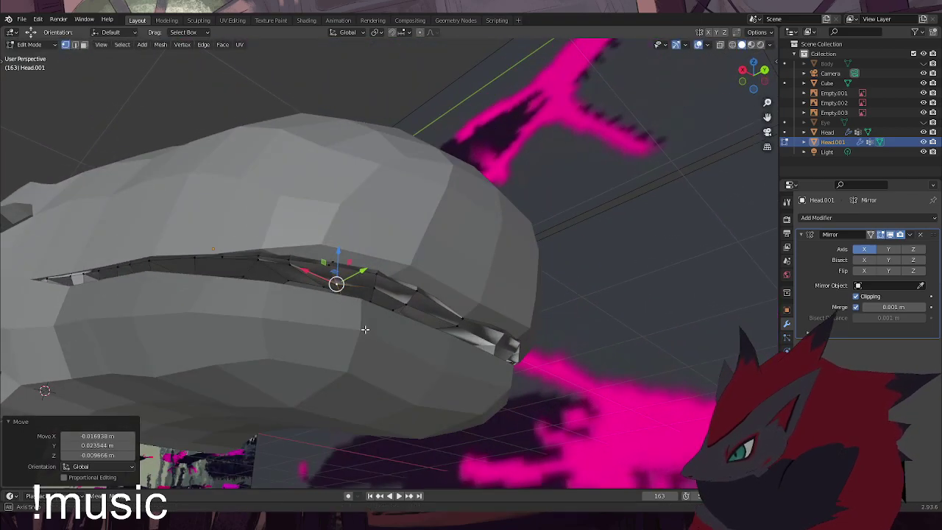
# Using X-ray, select the neighbouring inner gum-strip vertex and nudge it slightly along Y
pyautogui.click(720, 45)
pyautogui.moveTo(346, 294); pyautogui.dragTo(361, 260, button='middle')
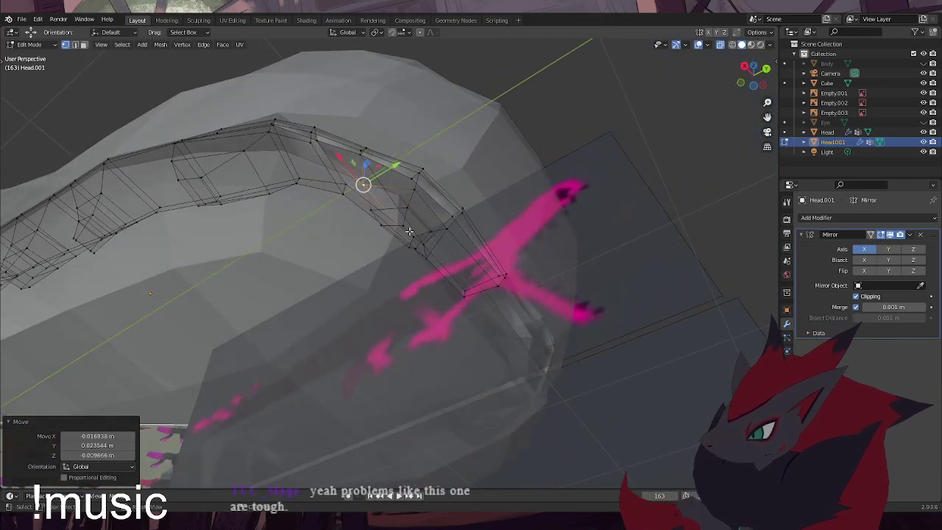
pyautogui.click(374, 214)
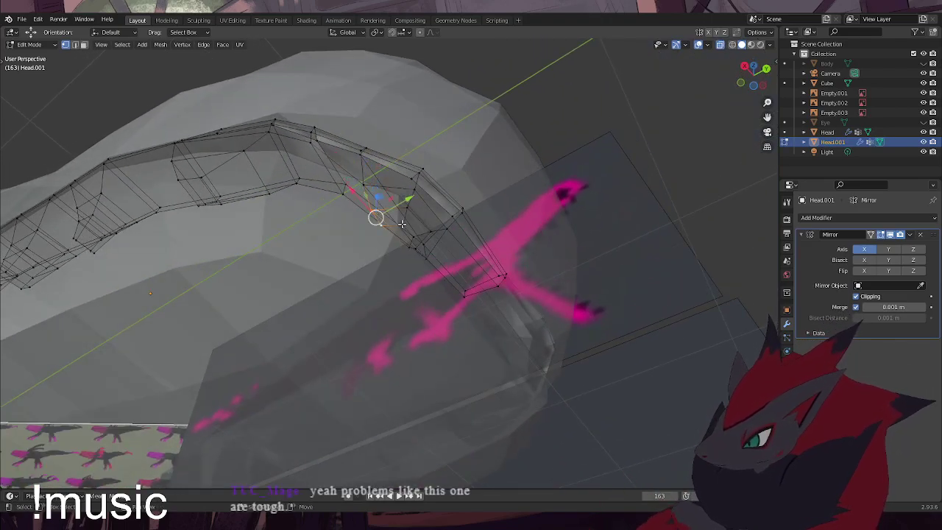
pyautogui.moveTo(393, 197); pyautogui.dragTo(401, 199)
pyautogui.click(568, 343)
pyautogui.moveTo(385, 327); pyautogui.dragTo(362, 401, button='middle')
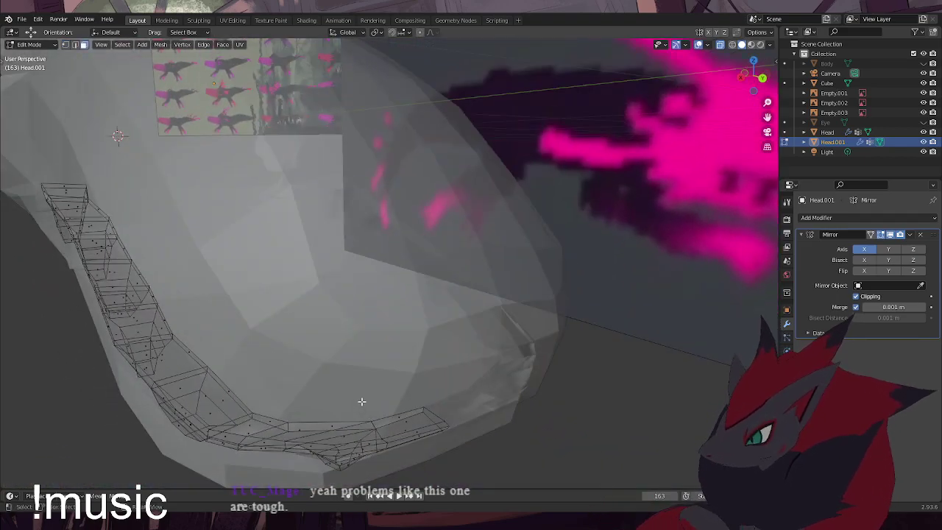
pyautogui.click(413, 426)
pyautogui.keyDown('shift'); pyautogui.click(336, 433); pyautogui.keyUp('shift')
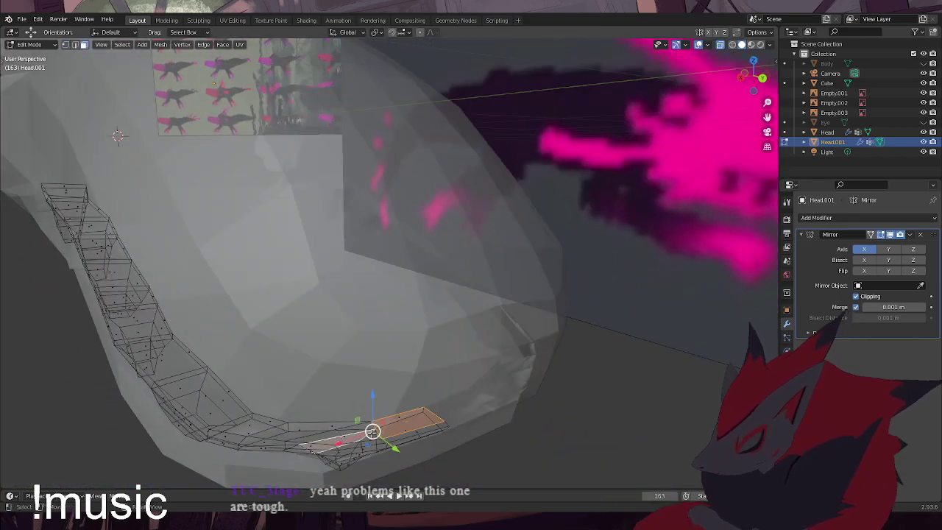
pyautogui.moveTo(359, 434); pyautogui.dragTo(432, 438, button='middle')
pyautogui.moveTo(376, 447); pyautogui.dragTo(411, 436, button='middle')
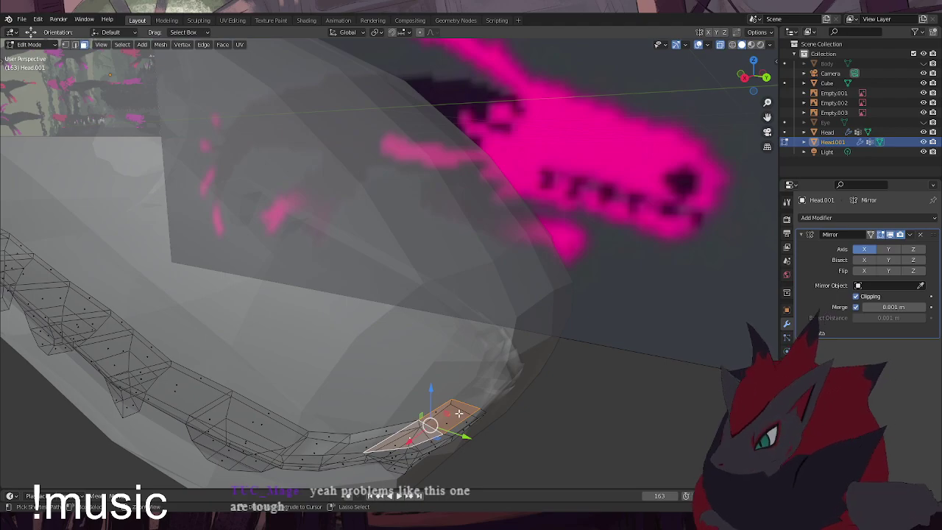
pyautogui.press('ctrl+KP_Add')
pyautogui.press('ctrl+KP_Add')
pyautogui.press('ctrl+KP_Add')
pyautogui.press('ctrl+KP_Add')
pyautogui.press('ctrl+KP_Add')
pyautogui.press('ctrl+KP_Add')
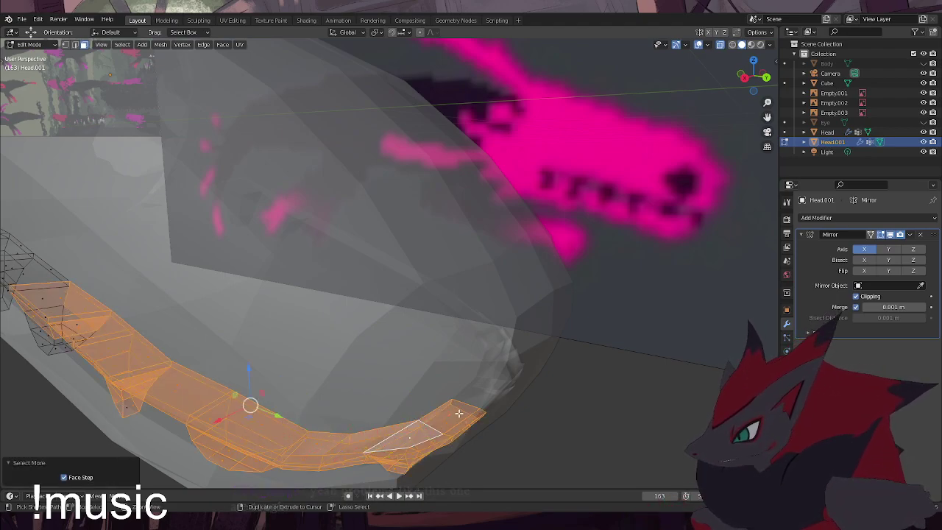
pyautogui.press('ctrl+KP_Add')
pyautogui.press('ctrl+KP_Add')
pyautogui.press('ctrl+KP_Add')
pyautogui.hotkey('alt', 'a')
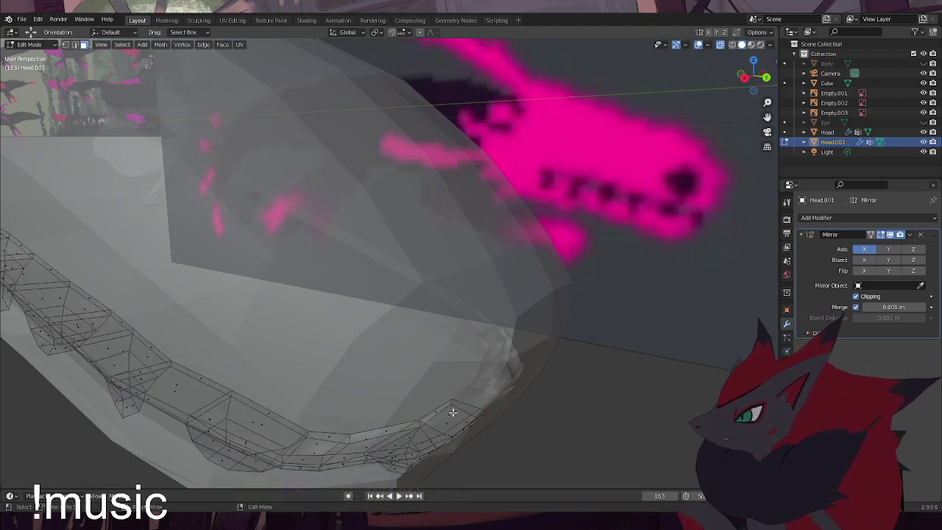
pyautogui.click(449, 415)
pyautogui.click(67, 303)
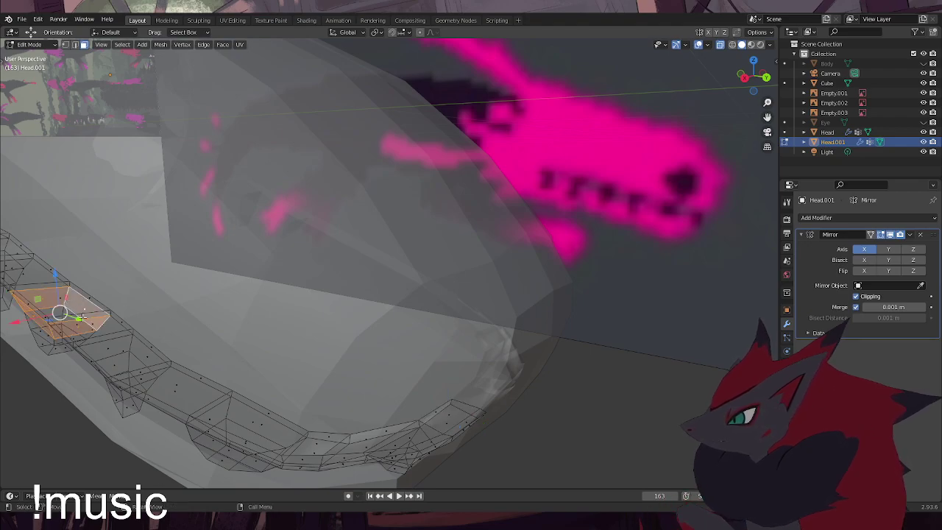
pyautogui.keyDown('shift'); pyautogui.click(444, 408); pyautogui.keyUp('shift')
pyautogui.hotkey('alt', 'a')
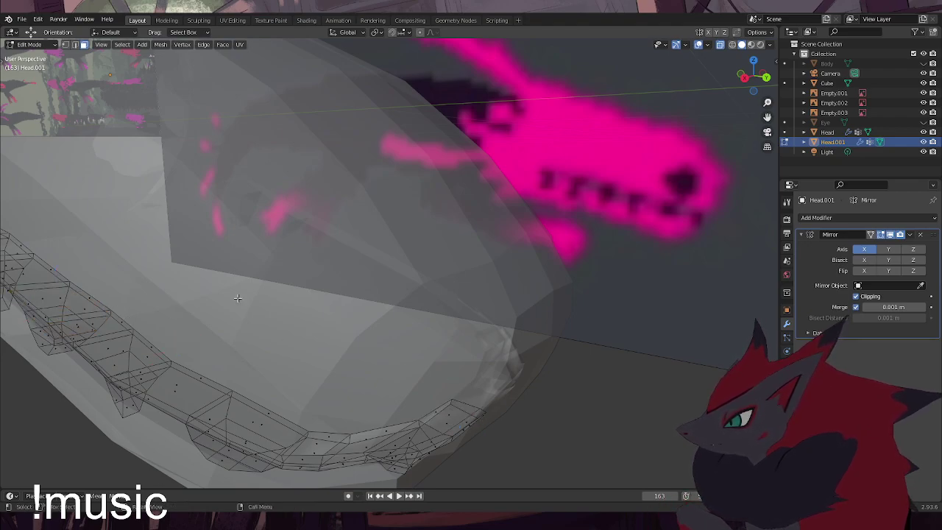
# Select the continuous path of top faces along the whole gum strip and delete them
pyautogui.click(56, 297)
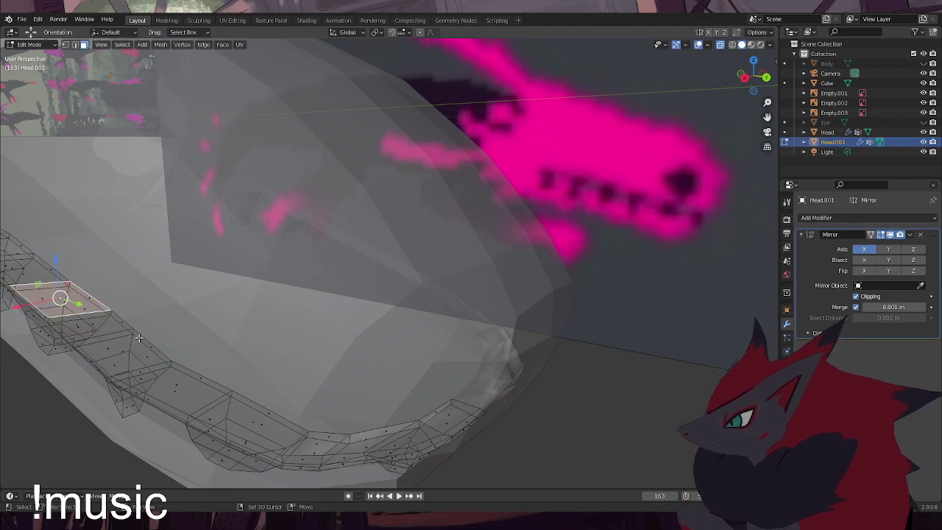
pyautogui.keyDown('ctrl'); pyautogui.click(180, 383); pyautogui.keyUp('ctrl')
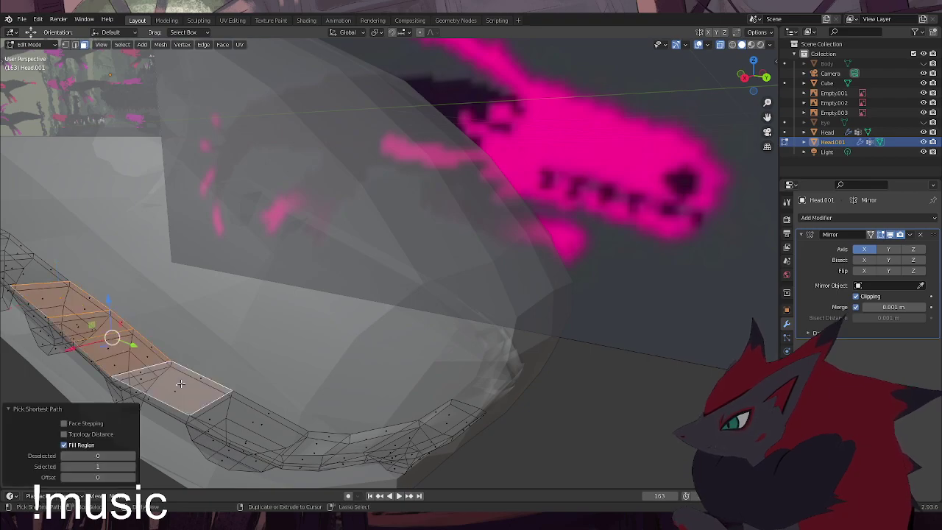
pyautogui.keyDown('ctrl'); pyautogui.click(454, 414); pyautogui.keyUp('ctrl')
pyautogui.moveTo(176, 326); pyautogui.dragTo(400, 326, button='middle')
pyautogui.keyDown('ctrl'); pyautogui.click(139, 253); pyautogui.keyUp('ctrl')
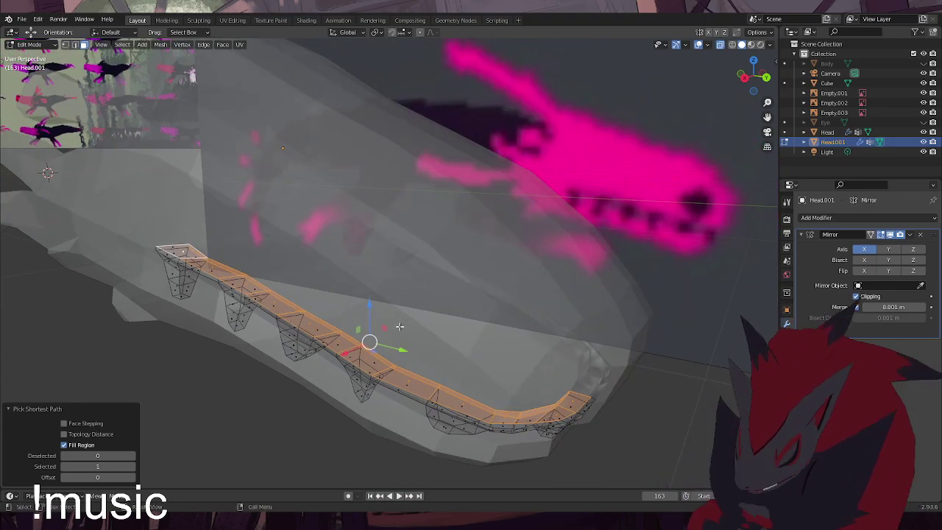
pyautogui.press('x')
pyautogui.click(399, 327)
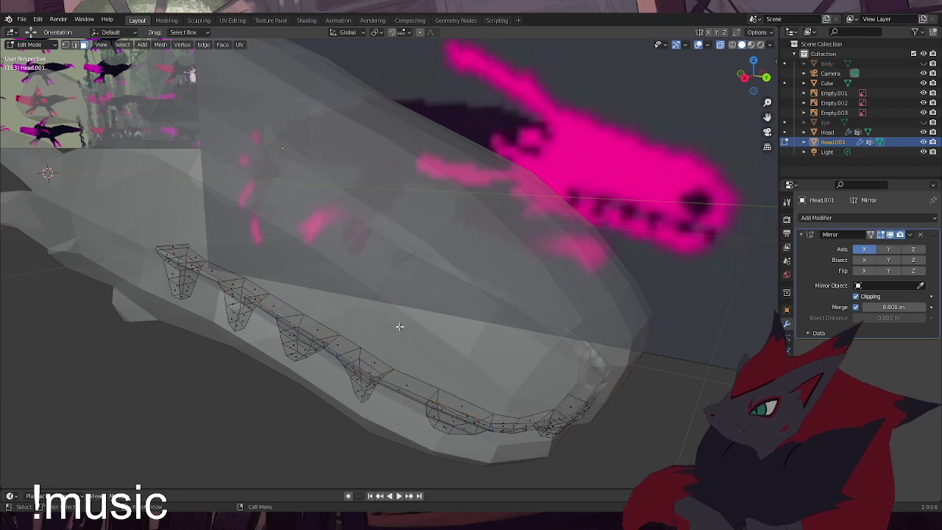
# Return to Object Mode and hide the Head to inspect the gum strip on its own
pyautogui.click(29, 44)
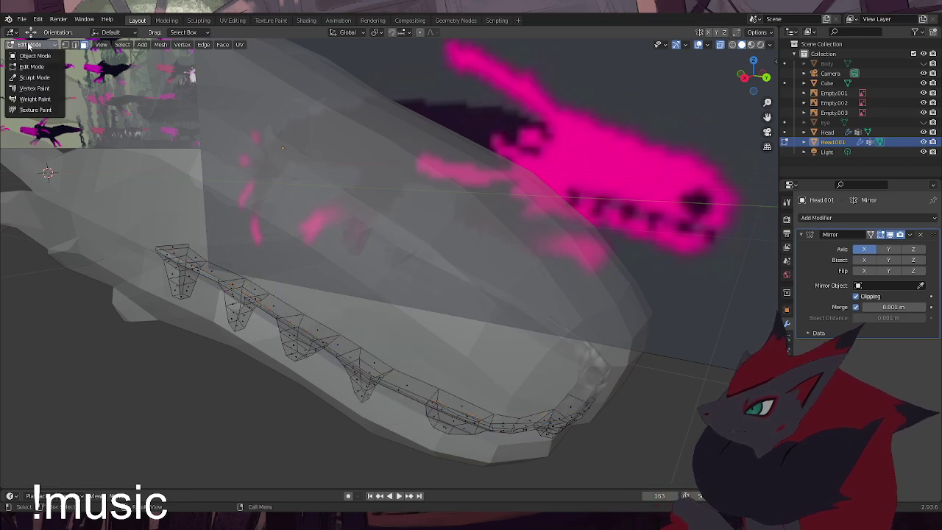
pyautogui.click(36, 55)
pyautogui.click(484, 277)
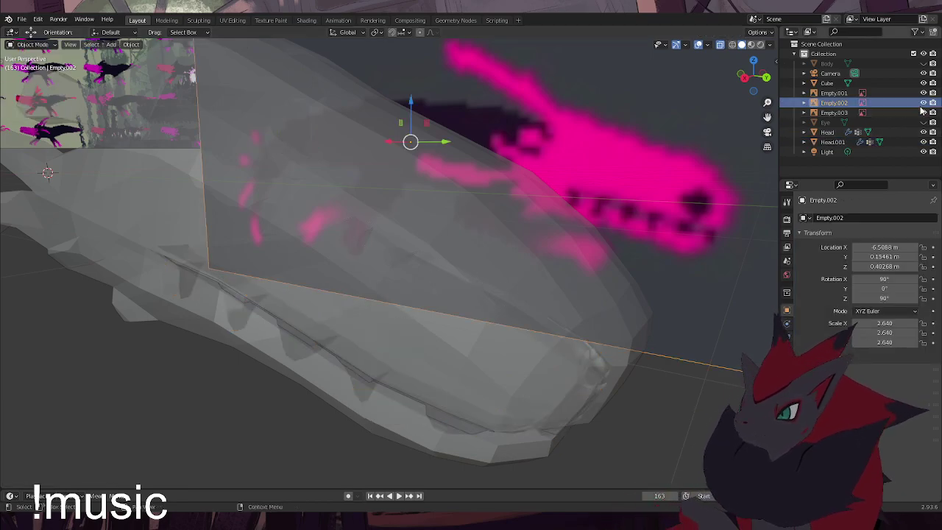
pyautogui.click(924, 133)
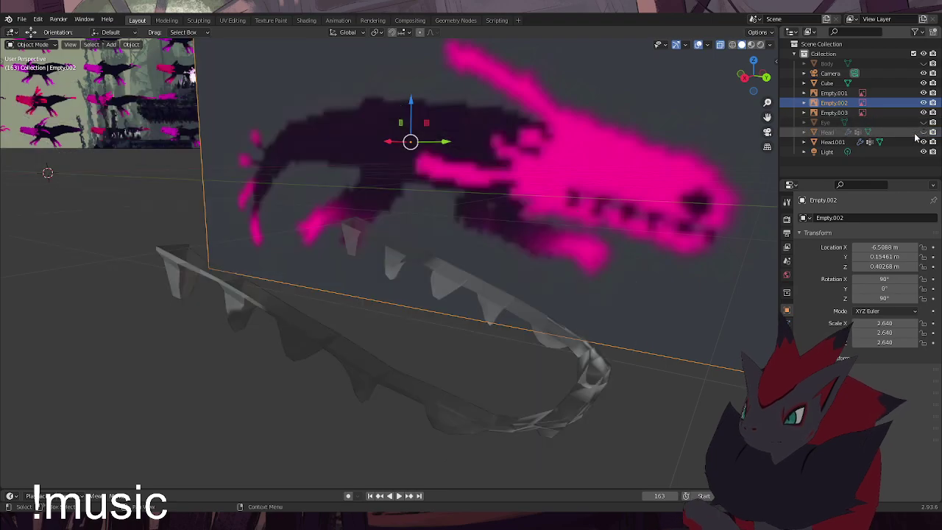
pyautogui.click(489, 418)
pyautogui.moveTo(491, 418); pyautogui.dragTo(465, 431, button='middle')
# Undo hiding the Head and deleting the gum strip's top faces, and clear the face selection
pyautogui.hotkey('ctrl', 'z')
pyautogui.hotkey('ctrl', 'z')
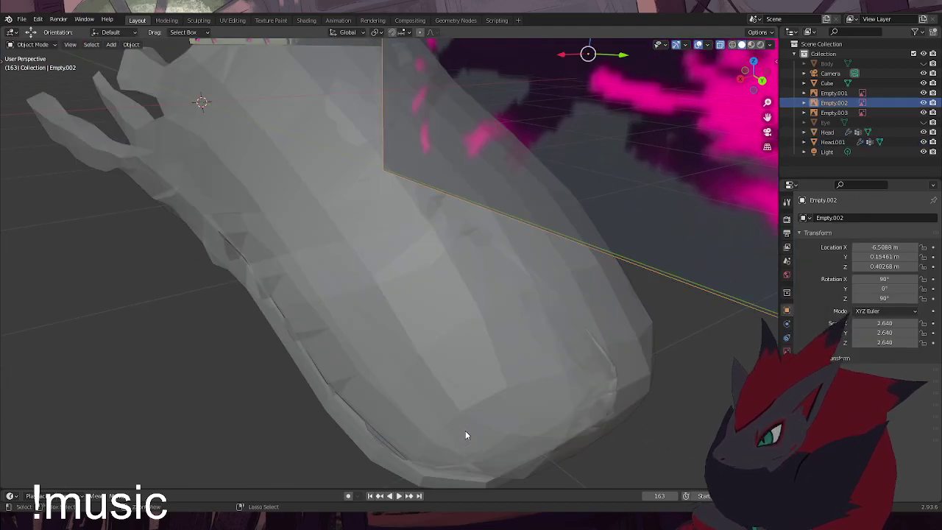
pyautogui.click(465, 431)
pyautogui.press('Tab')
pyautogui.press('a')
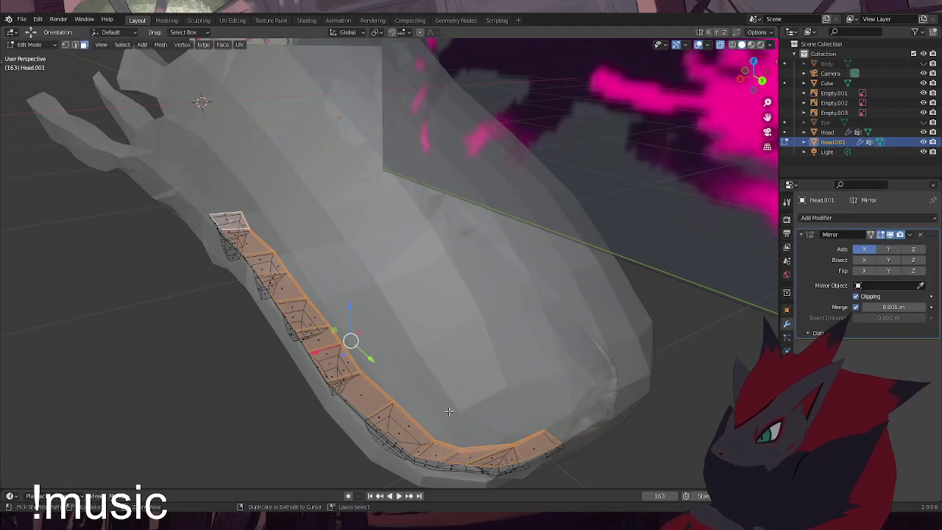
pyautogui.click(462, 296)
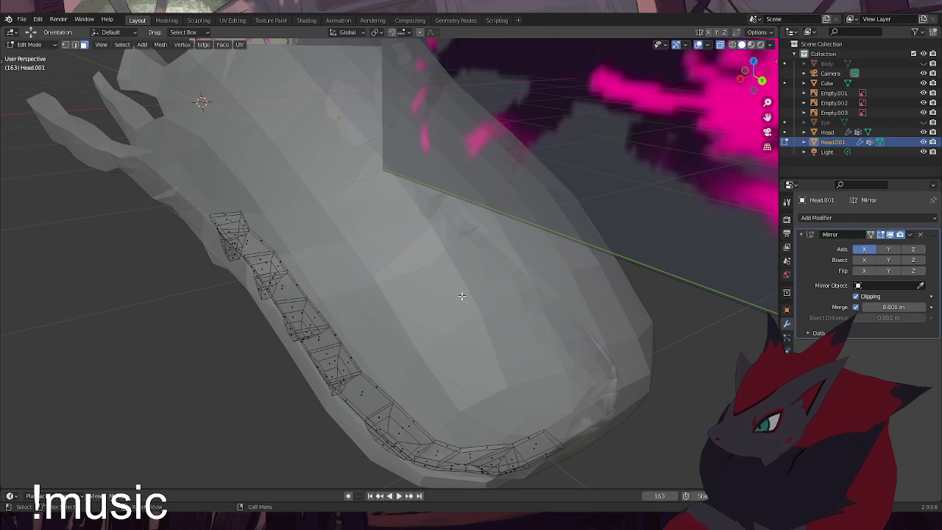
# Hide the Head object while the gum strip stays in Edit Mode, and save the file
pyautogui.click(924, 132)
pyautogui.click(21, 19)
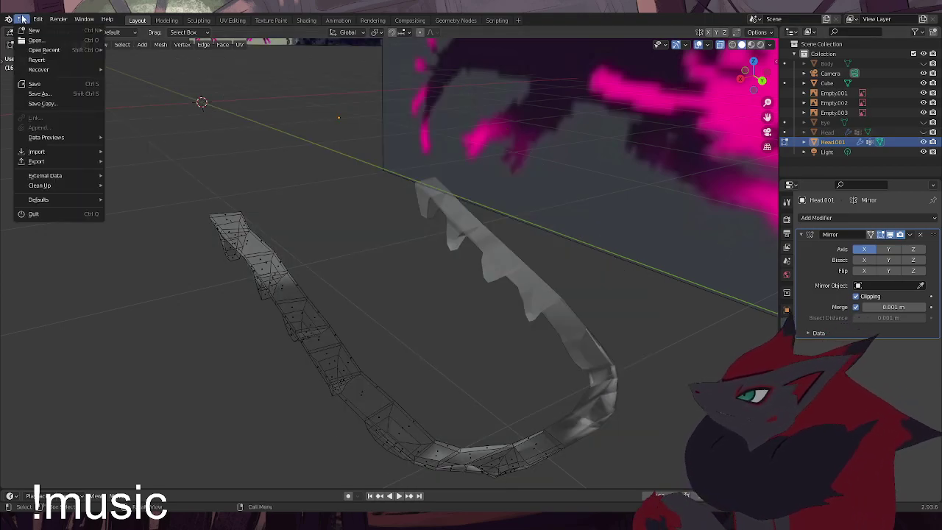
pyautogui.click(33, 84)
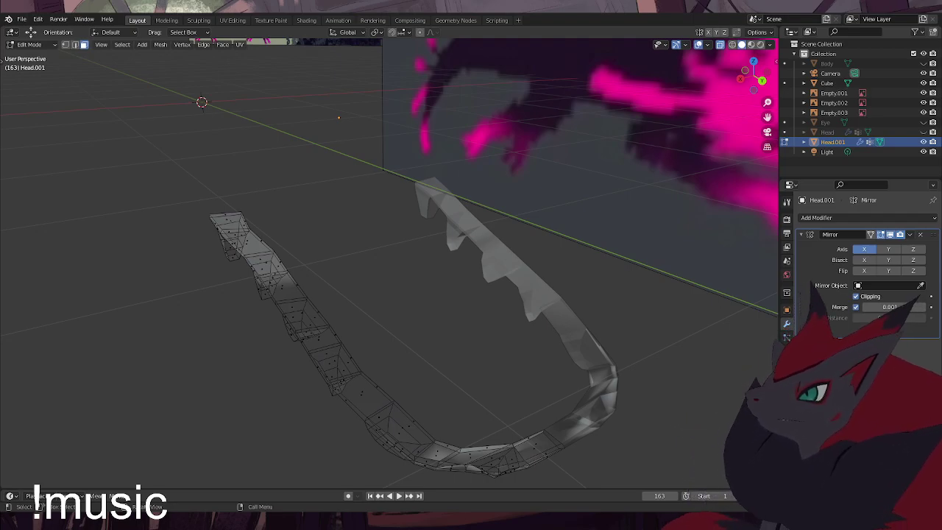
# Return to Object Mode and unhide the Head, Eye and Body objects
pyautogui.moveTo(440, 330); pyautogui.dragTo(459, 273, button='middle')
pyautogui.click(29, 44)
pyautogui.click(35, 59)
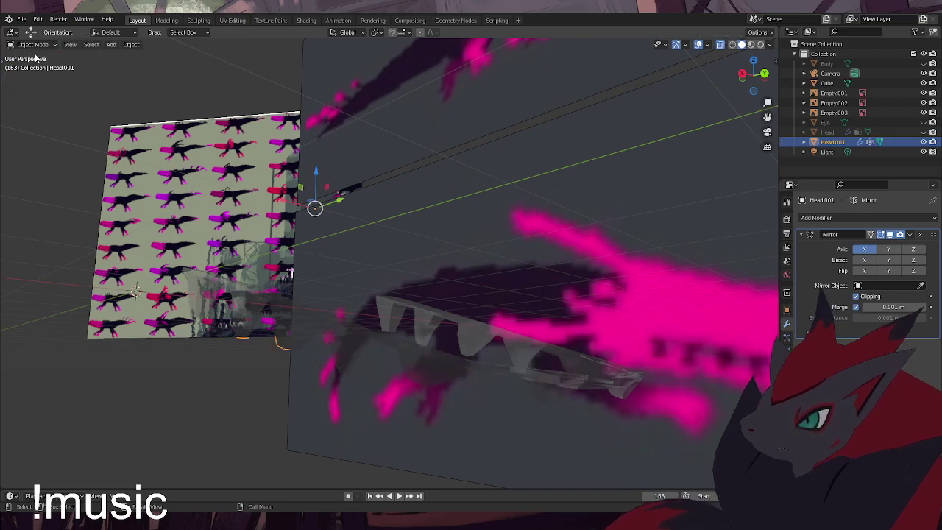
pyautogui.click(566, 205)
pyautogui.press('KP_Decimal')
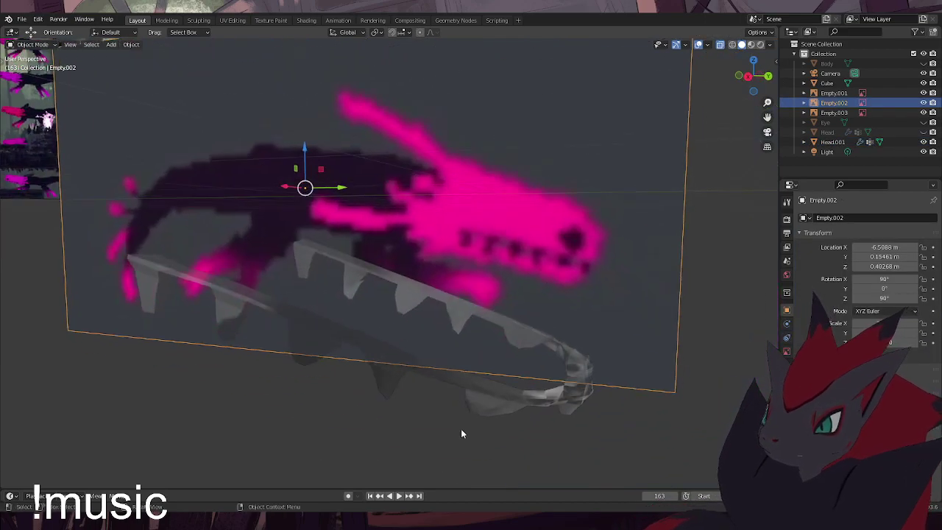
pyautogui.click(466, 427)
pyautogui.click(32, 46)
pyautogui.click(33, 47)
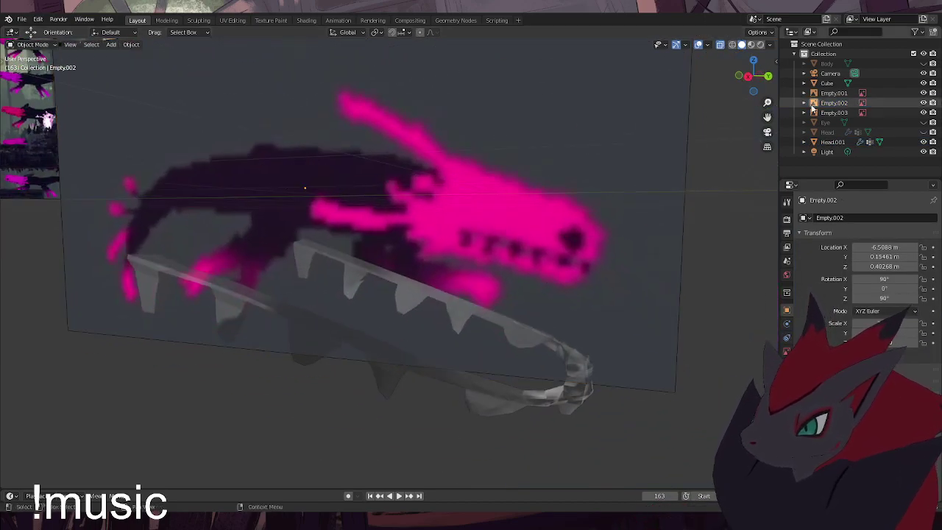
pyautogui.click(924, 132)
pyautogui.click(923, 123)
pyautogui.click(924, 63)
# Turn off X-ray and switch the viewport to Material Preview shading
pyautogui.scroll(-1, 695, 325)
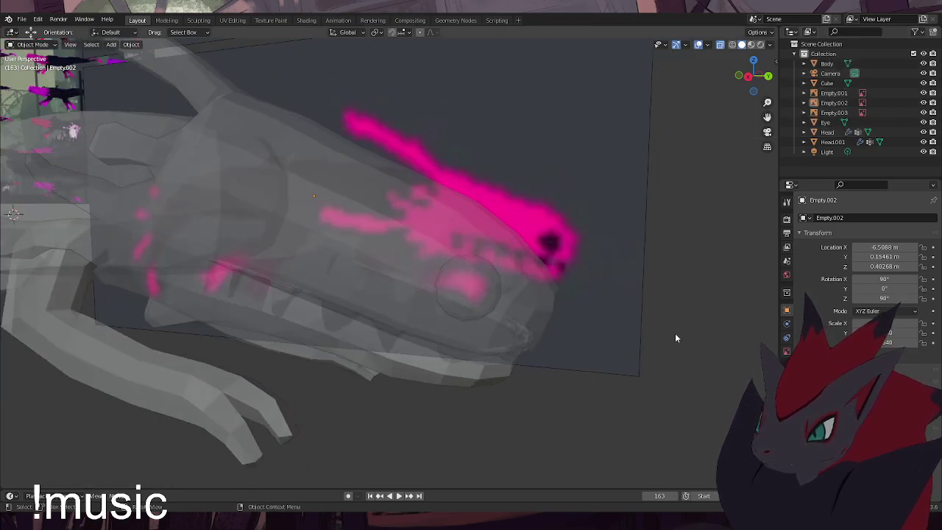
pyautogui.moveTo(653, 328); pyautogui.dragTo(641, 326, button='middle')
pyautogui.click(721, 45)
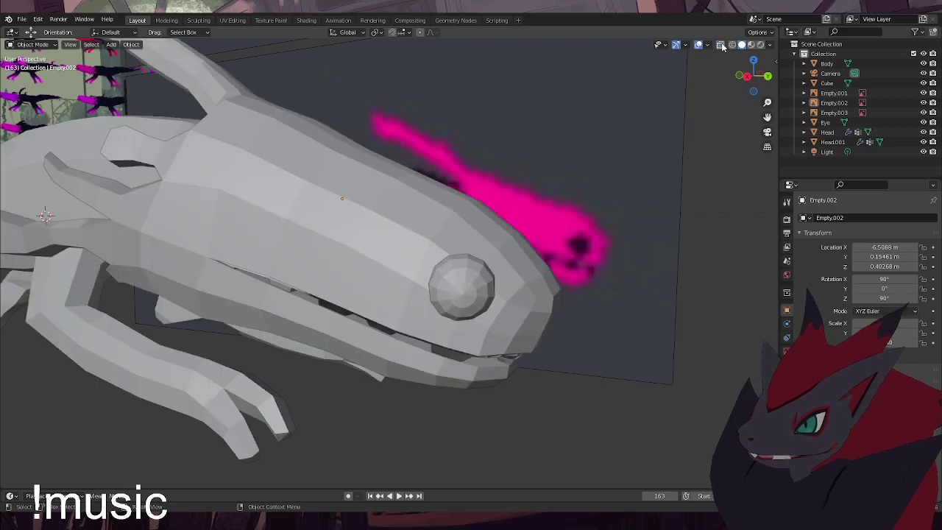
pyautogui.moveTo(569, 330); pyautogui.dragTo(499, 300, button='middle')
pyautogui.click(751, 45)
pyautogui.moveTo(618, 210)
pyautogui.mouseDown(button='middle')
pyautogui.moveTo(652, 237)
pyautogui.moveTo(675, 225)
pyautogui.moveTo(669, 234)
pyautogui.moveTo(639, 228)
pyautogui.moveTo(661, 249)
pyautogui.mouseUp(button='middle')
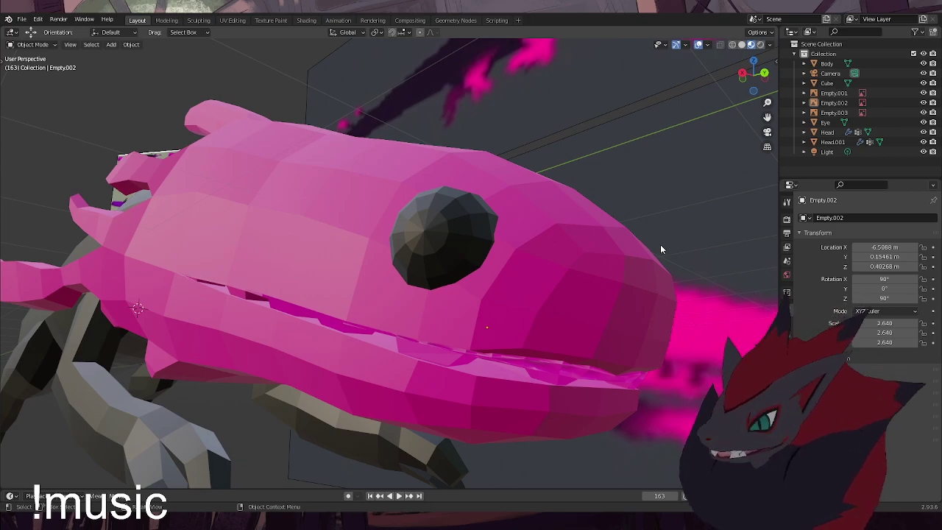
# Select the gum strip inside the head's mouth and enter Edit Mode on it
pyautogui.moveTo(636, 364); pyautogui.dragTo(563, 301, button='middle')
pyautogui.scroll(5, 485, 261)
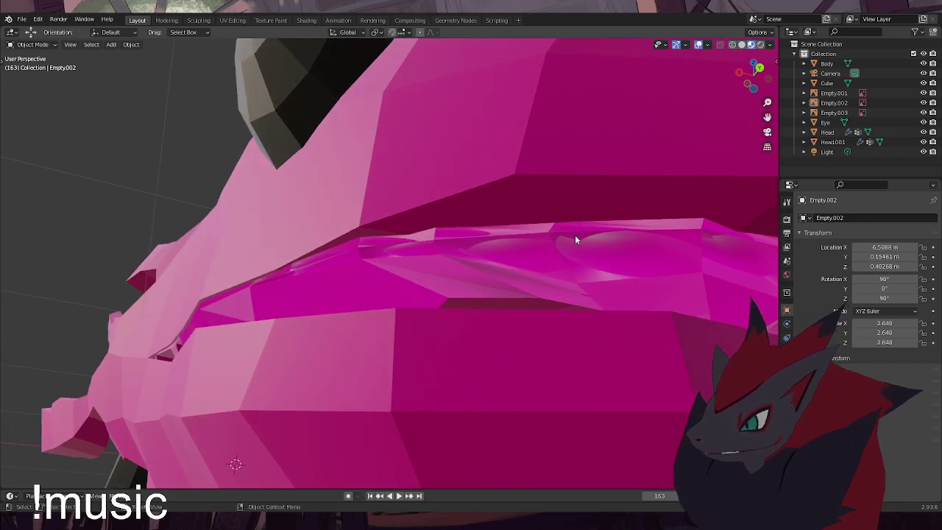
pyautogui.click(32, 44)
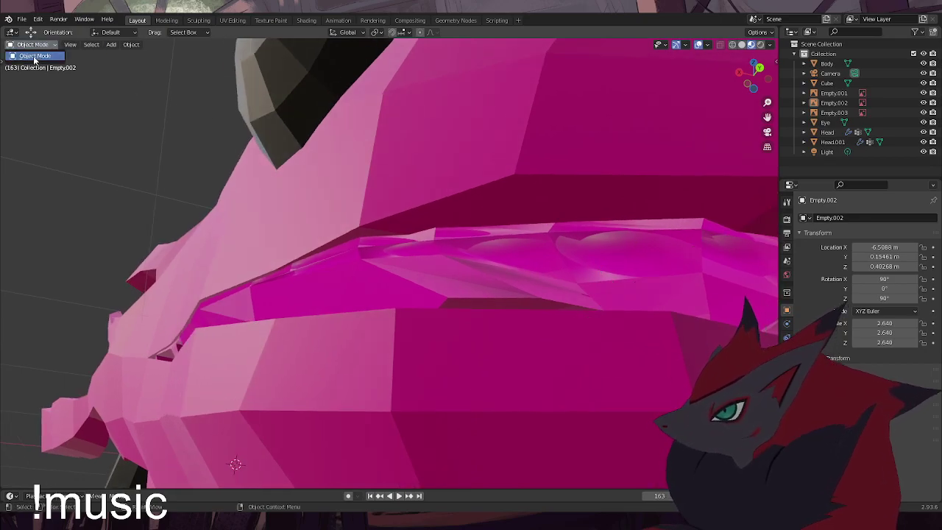
pyautogui.click(615, 267)
pyautogui.click(32, 44)
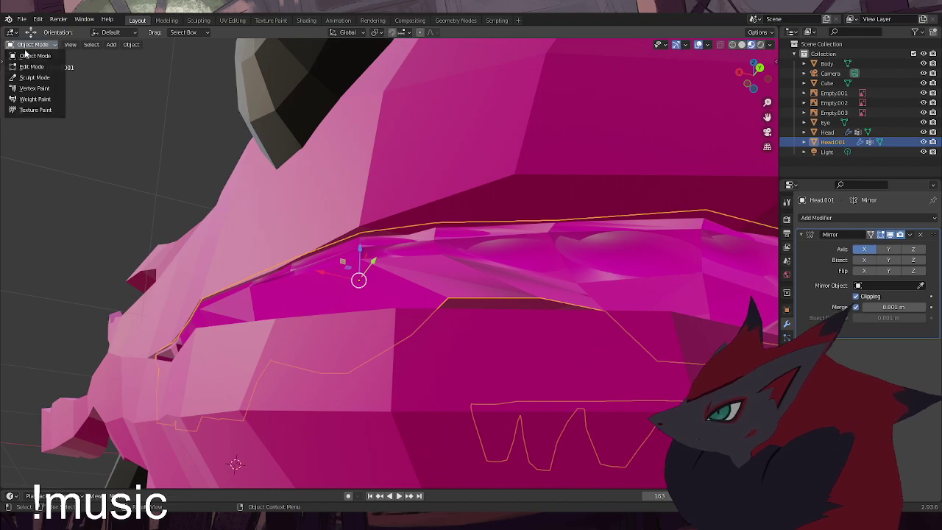
pyautogui.click(24, 65)
# Delete the unevenly shaded front face of the gum strip and refill the gap from its four corner vertices
pyautogui.click(625, 255)
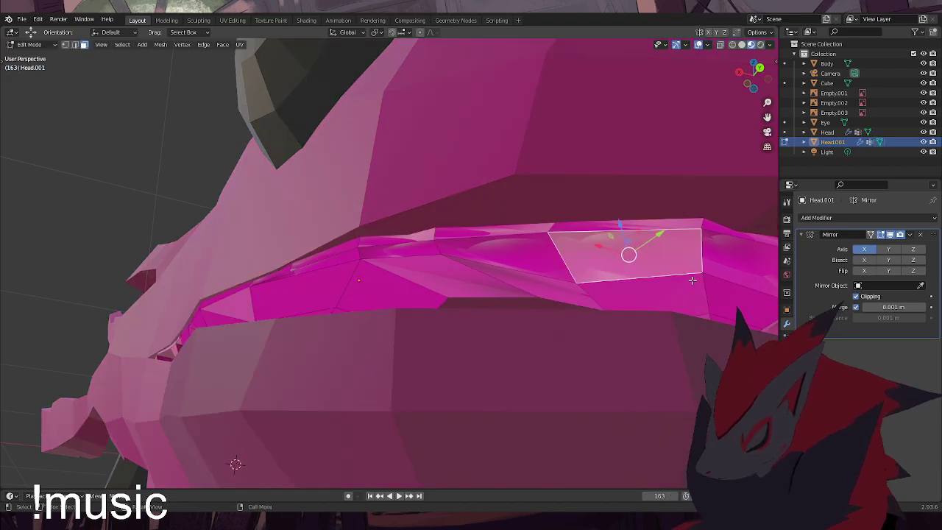
pyautogui.press('x')
pyautogui.click(692, 281)
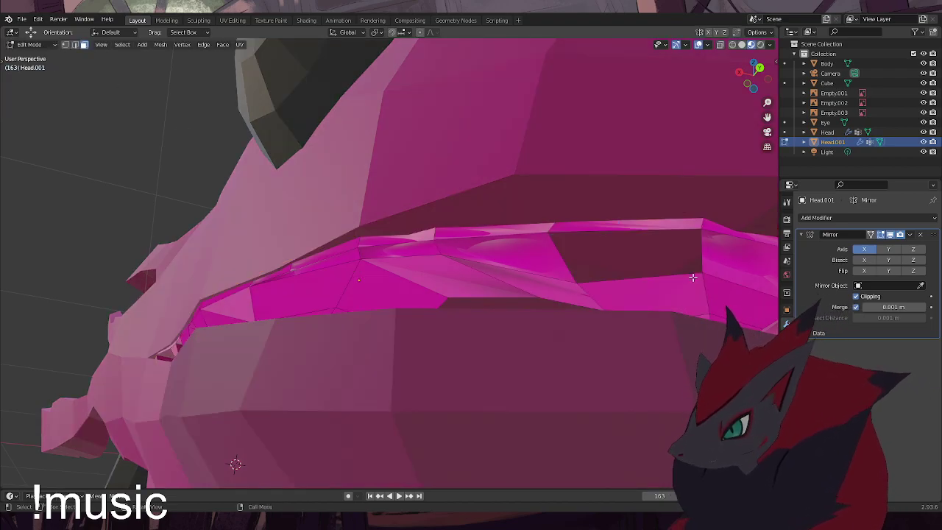
pyautogui.click(65, 45)
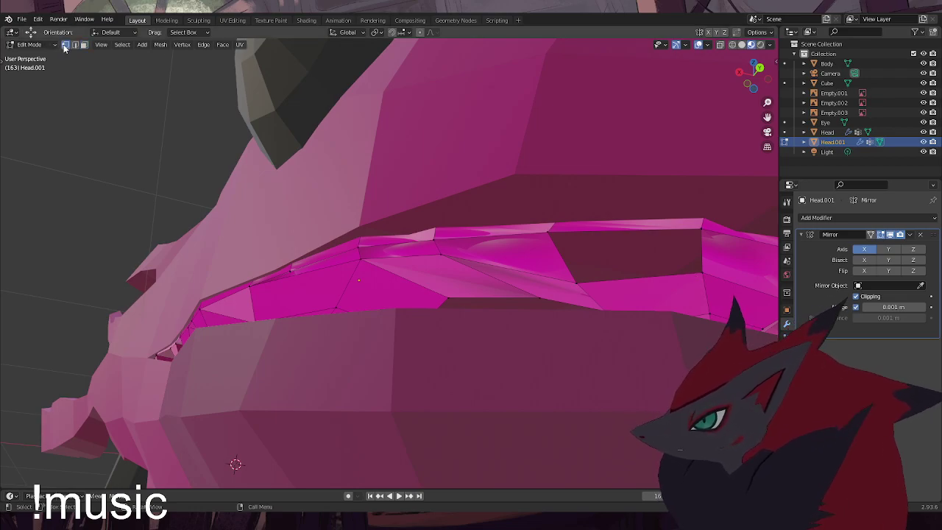
pyautogui.click(554, 228)
pyautogui.keyDown('shift'); pyautogui.click(577, 282); pyautogui.keyUp('shift')
pyautogui.keyDown('shift'); pyautogui.click(708, 231); pyautogui.keyUp('shift')
pyautogui.keyDown('shift'); pyautogui.click(709, 264); pyautogui.keyUp('shift')
pyautogui.press('f')
pyautogui.click(636, 152)
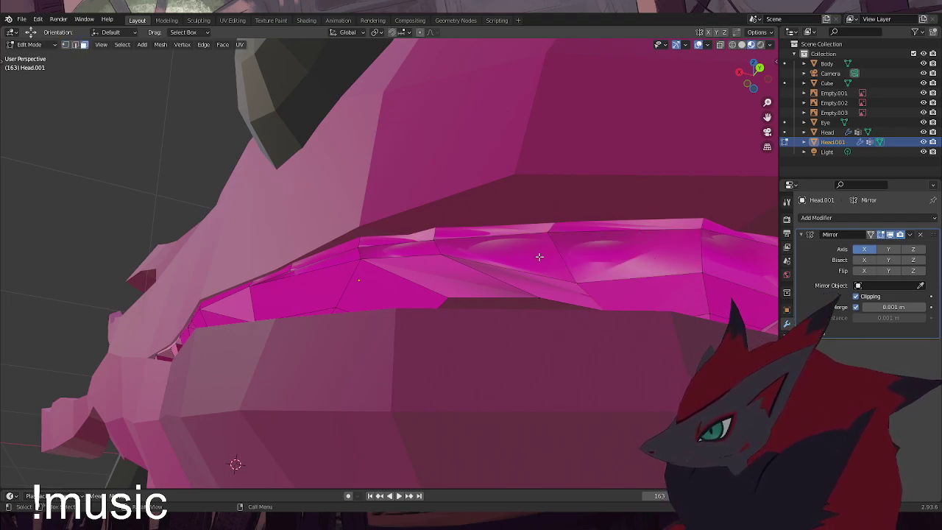
# Delete the neighbouring gum face farther back along the mouth, refill the hole from its corner vertices, and clear the selection
pyautogui.click(539, 256)
pyautogui.press('x')
pyautogui.click(542, 256)
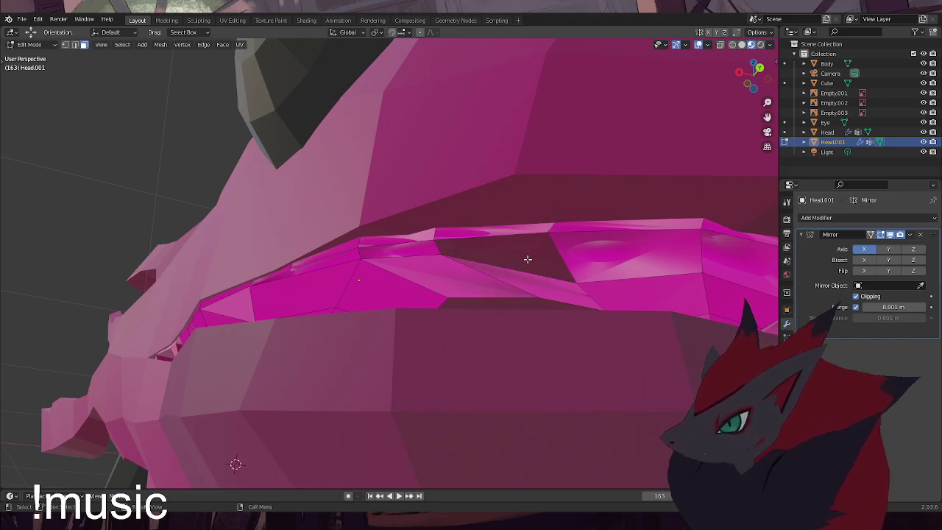
pyautogui.click(65, 44)
pyautogui.click(438, 243)
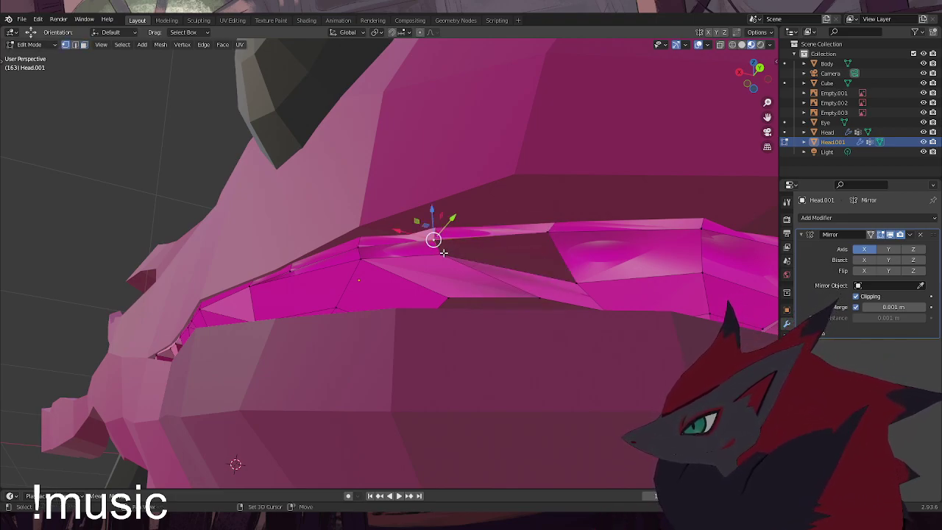
pyautogui.keyDown('shift'); pyautogui.click(549, 233); pyautogui.keyUp('shift')
pyautogui.keyDown('shift'); pyautogui.click(576, 282); pyautogui.keyUp('shift')
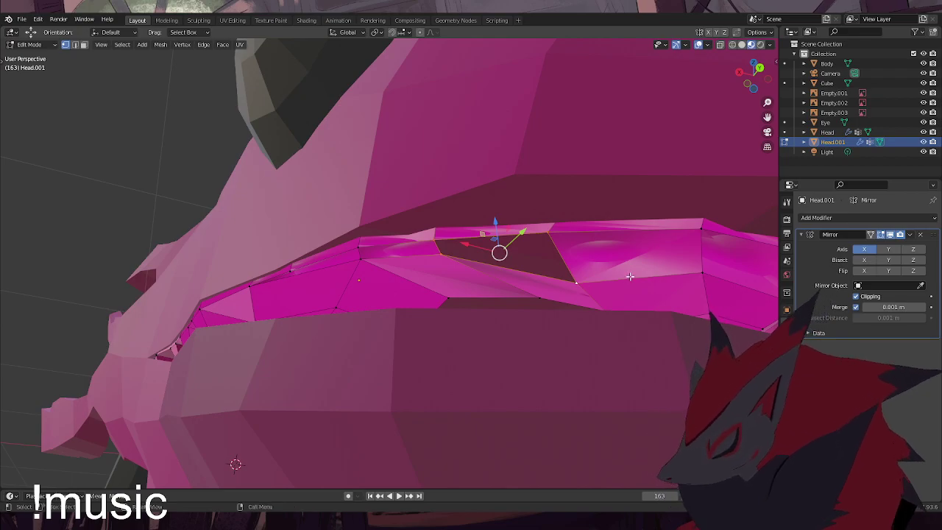
pyautogui.press('f')
pyautogui.hotkey('alt', 'a')
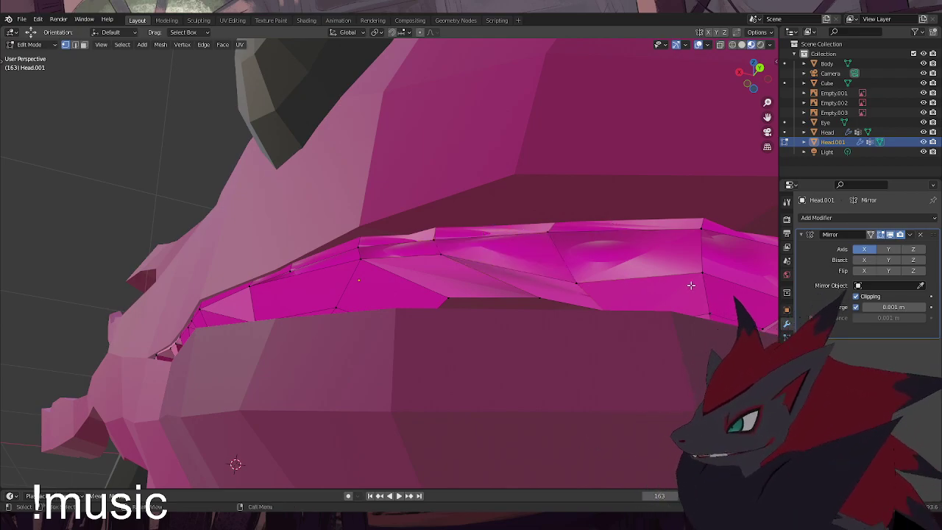
# Turn on X-ray and lower the vertices at the gum strip's front tip by about 0.01 m along Z
pyautogui.moveTo(555, 238); pyautogui.dragTo(597, 291, button='middle')
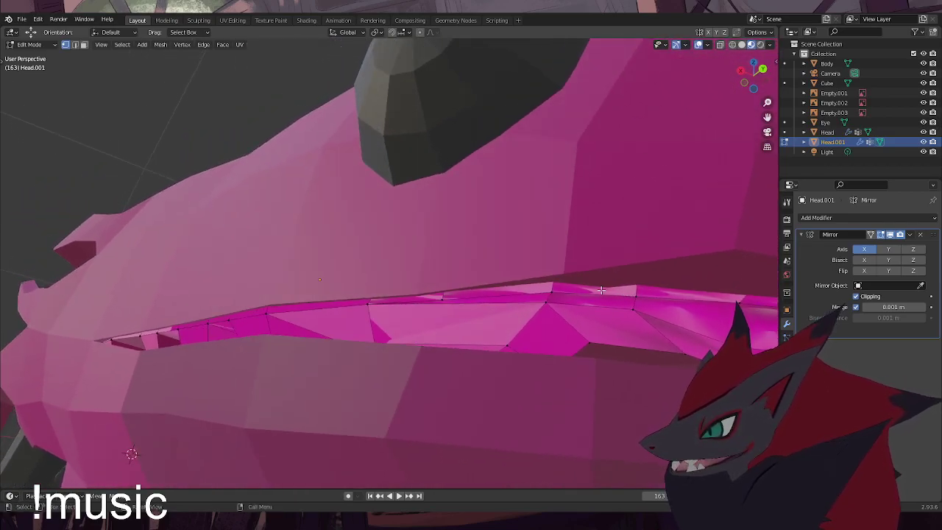
pyautogui.hotkey('alt', 'a')
pyautogui.moveTo(627, 224); pyautogui.dragTo(430, 268, button='middle')
pyautogui.press('a')
pyautogui.moveTo(572, 344)
pyautogui.mouseDown()
pyautogui.moveTo(530, 319)
pyautogui.moveTo(566, 330)
pyautogui.mouseUp()
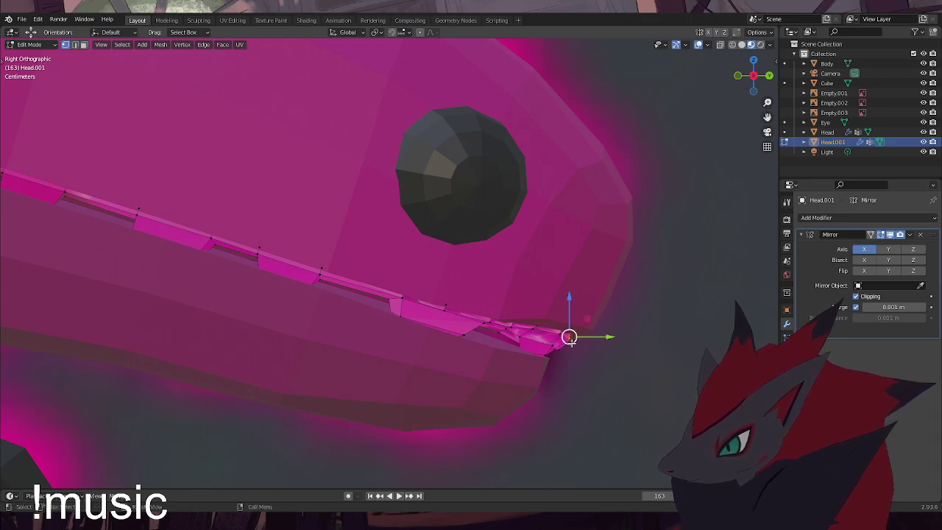
pyautogui.click(720, 45)
pyautogui.click(570, 341)
pyautogui.click(561, 336)
pyautogui.keyDown('shift'); pyautogui.click(531, 330); pyautogui.keyUp('shift')
pyautogui.moveTo(552, 304); pyautogui.dragTo(547, 306)
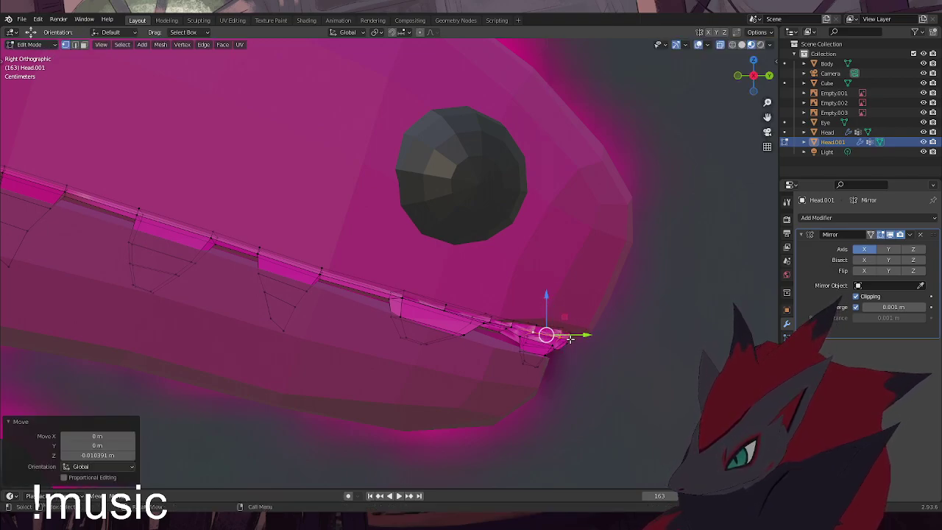
pyautogui.click(570, 340)
# Try to reposition a single top-edge vertex near the front of the gum strip, and undo the move
pyautogui.moveTo(570, 339); pyautogui.dragTo(524, 324, button='middle')
pyautogui.click(586, 328)
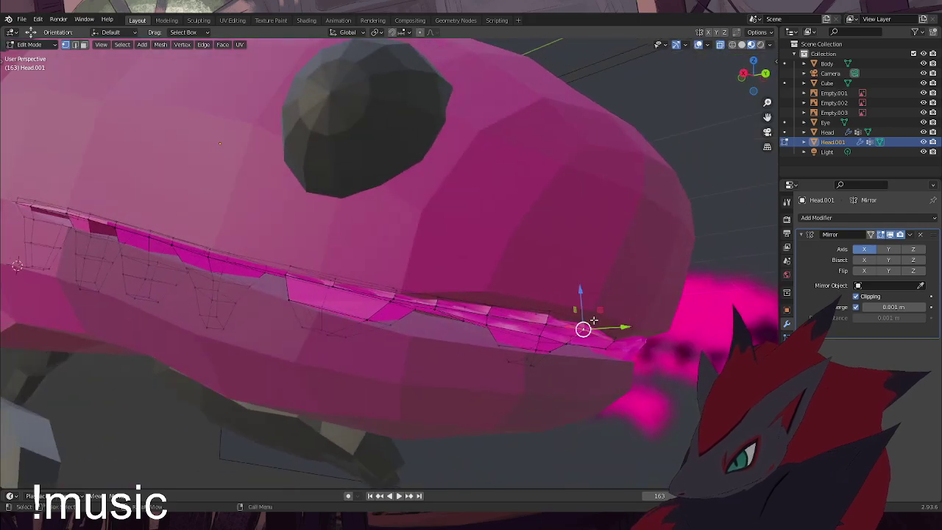
pyautogui.click(584, 303)
pyautogui.click(584, 322)
pyautogui.moveTo(605, 303)
pyautogui.mouseDown()
pyautogui.moveTo(603, 317)
pyautogui.moveTo(624, 329)
pyautogui.moveTo(615, 303)
pyautogui.mouseUp()
pyautogui.hotkey('ctrl', 'z')
# Nudge the gum strip's front top-edge vertices under the upper lip, lowering one by about 0.005 m along Z
pyautogui.click(584, 324)
pyautogui.click(616, 343)
pyautogui.click(622, 337)
pyautogui.moveTo(618, 306); pyautogui.dragTo(513, 336, button='middle')
pyautogui.click(526, 344)
pyautogui.click(567, 350)
pyautogui.moveTo(574, 331); pyautogui.dragTo(572, 326)
pyautogui.moveTo(566, 343)
pyautogui.mouseDown(button='middle')
pyautogui.moveTo(508, 340)
pyautogui.moveTo(584, 343)
pyautogui.mouseUp(button='middle')
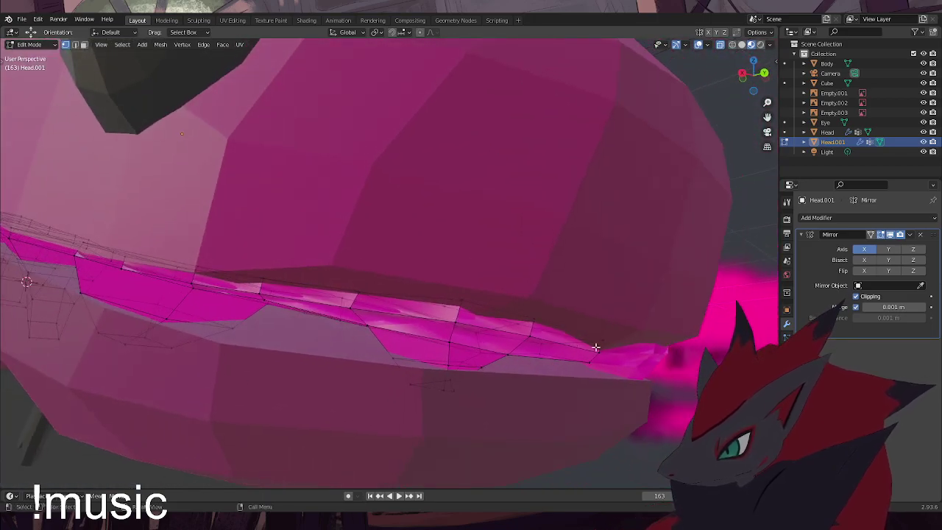
pyautogui.moveTo(601, 336); pyautogui.dragTo(599, 333)
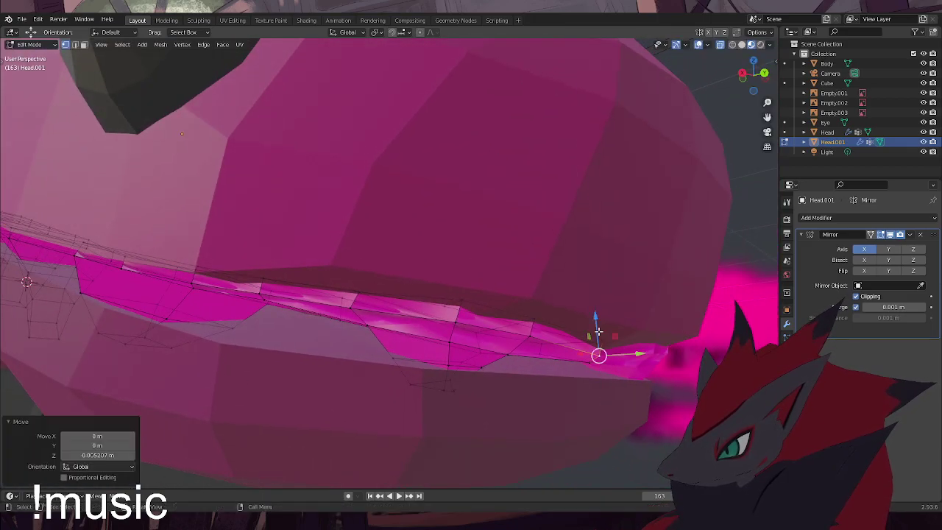
pyautogui.click(669, 402)
# Turn off X-ray and return the gum strip to Object Mode
pyautogui.moveTo(592, 373); pyautogui.dragTo(589, 346, button='middle')
pyautogui.scroll(-4, 517, 368)
pyautogui.click(722, 46)
pyautogui.moveTo(545, 262); pyautogui.dragTo(550, 295, button='middle')
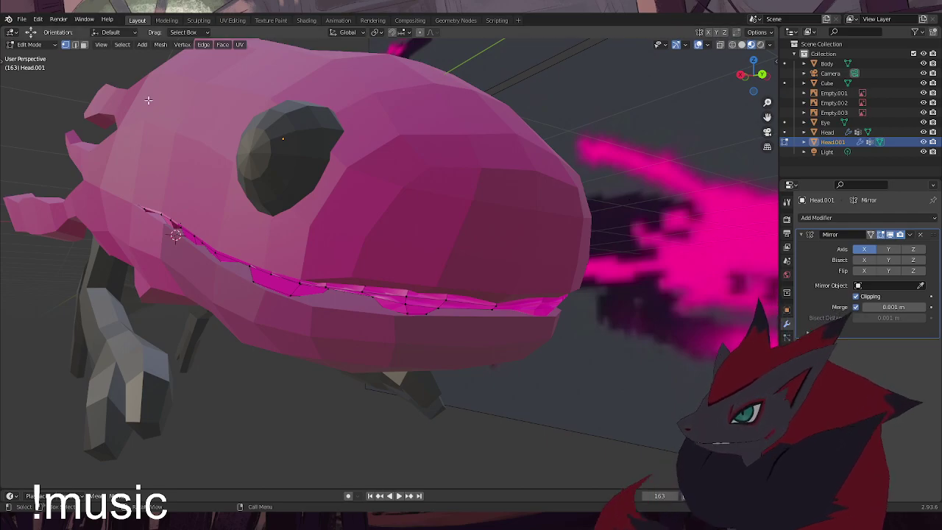
pyautogui.click(35, 45)
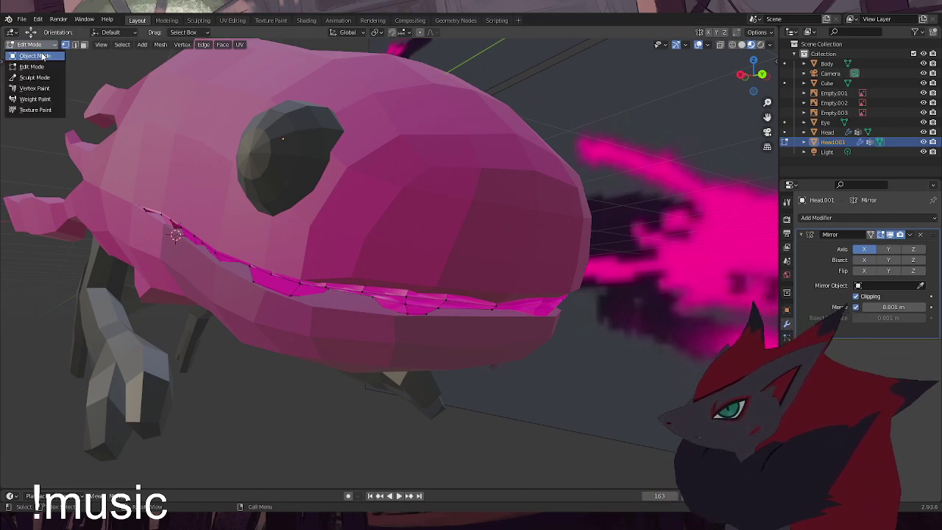
pyautogui.click(42, 56)
# Save the file with the whole model framed from the side, and clear the object selection
pyautogui.scroll(-5, 427, 237)
pyautogui.click(441, 324)
pyautogui.moveTo(274, 300)
pyautogui.mouseDown(button='middle')
pyautogui.moveTo(310, 304)
pyautogui.moveTo(224, 296)
pyautogui.moveTo(287, 295)
pyautogui.mouseUp(button='middle')
pyautogui.scroll(-3, 359, 292)
pyautogui.keyDown('shift'); pyautogui.moveTo(365, 247); pyautogui.dragTo(362, 302, button='middle'); pyautogui.keyUp('shift')
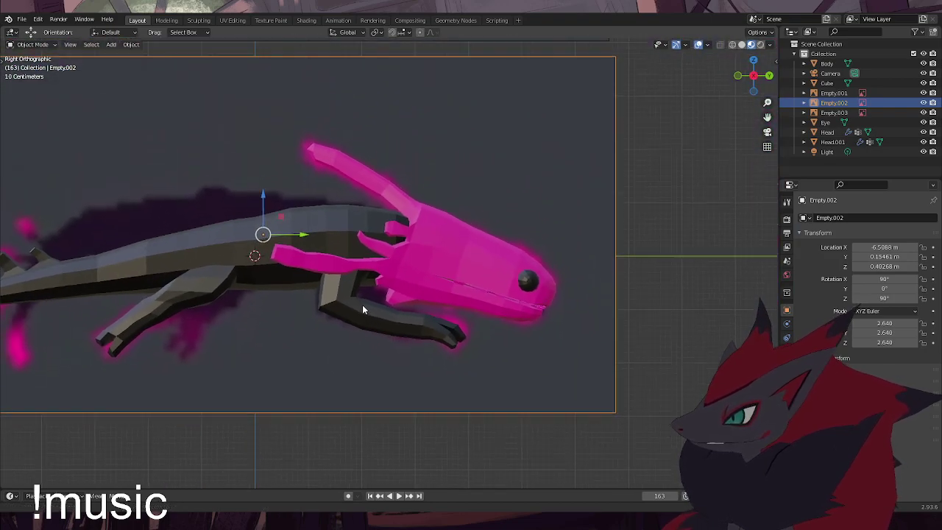
pyautogui.click(21, 19)
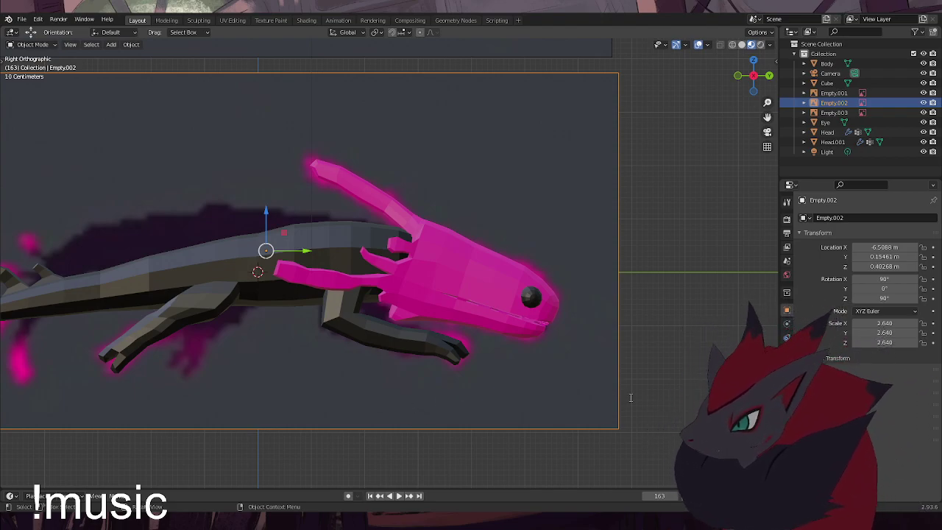
pyautogui.hotkey('ctrl', 's')
pyautogui.click(689, 355)
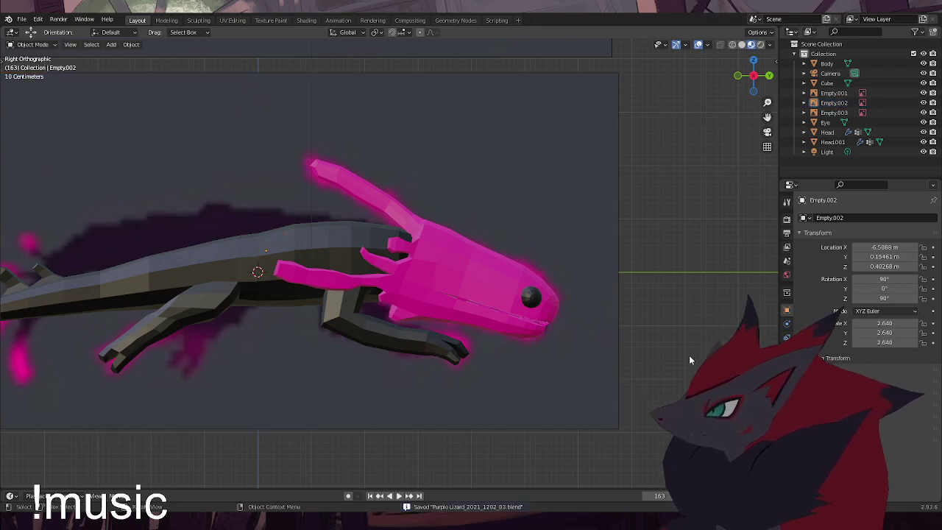